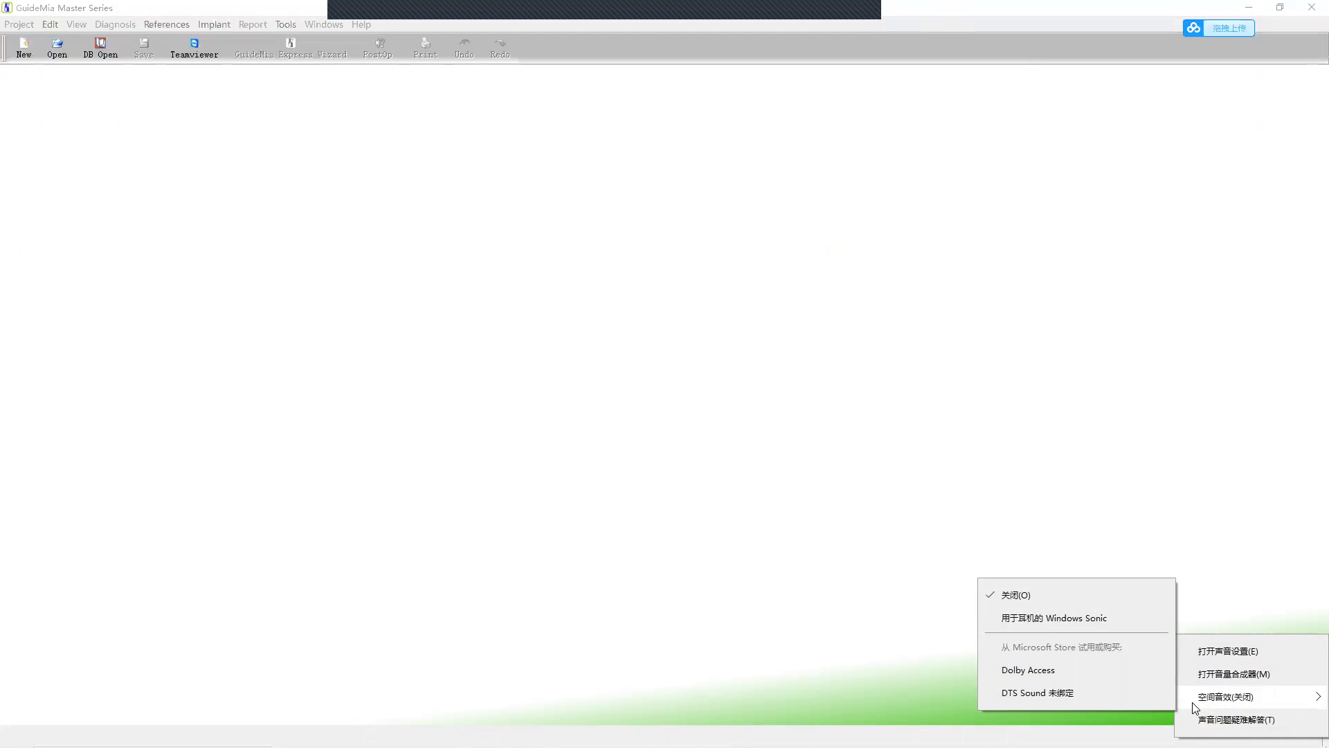
# Step: Open the Windows sound settings and check which microphone is selected as the input device
pyautogui.click(1216, 655)
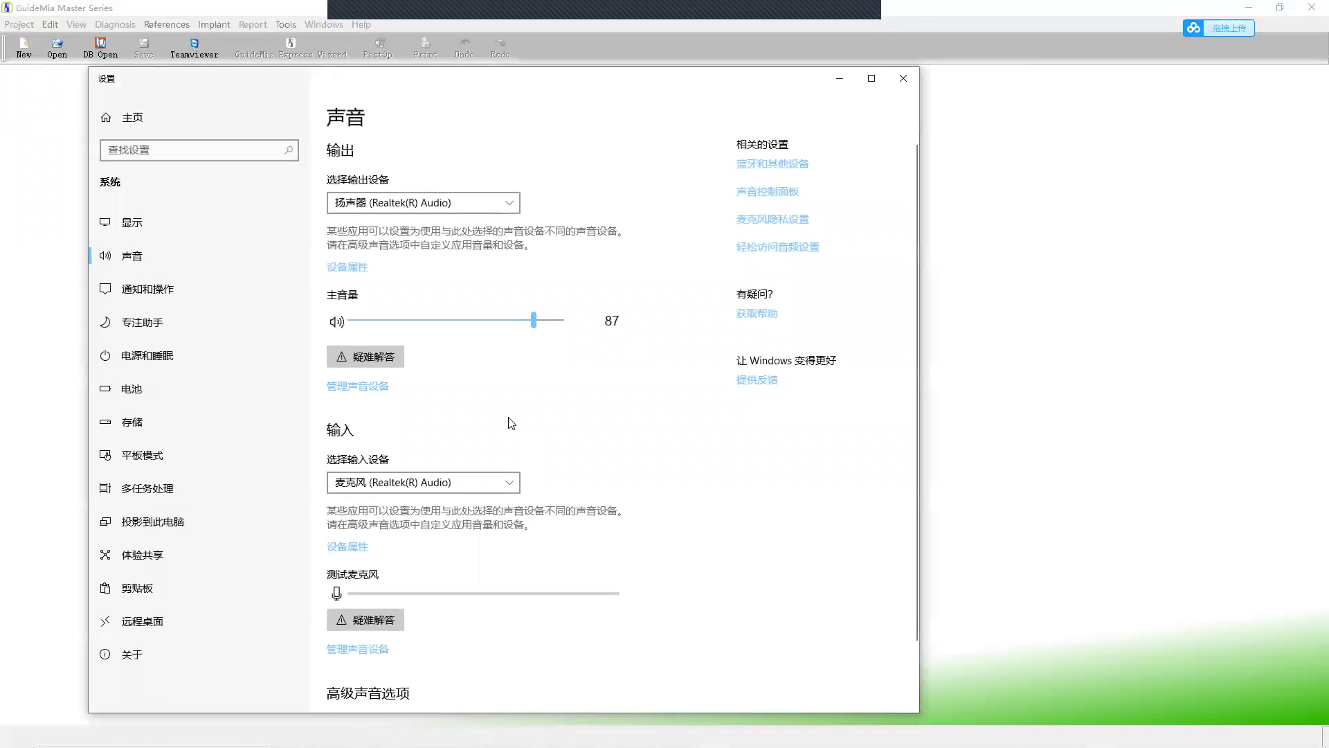
pyautogui.click(390, 485)
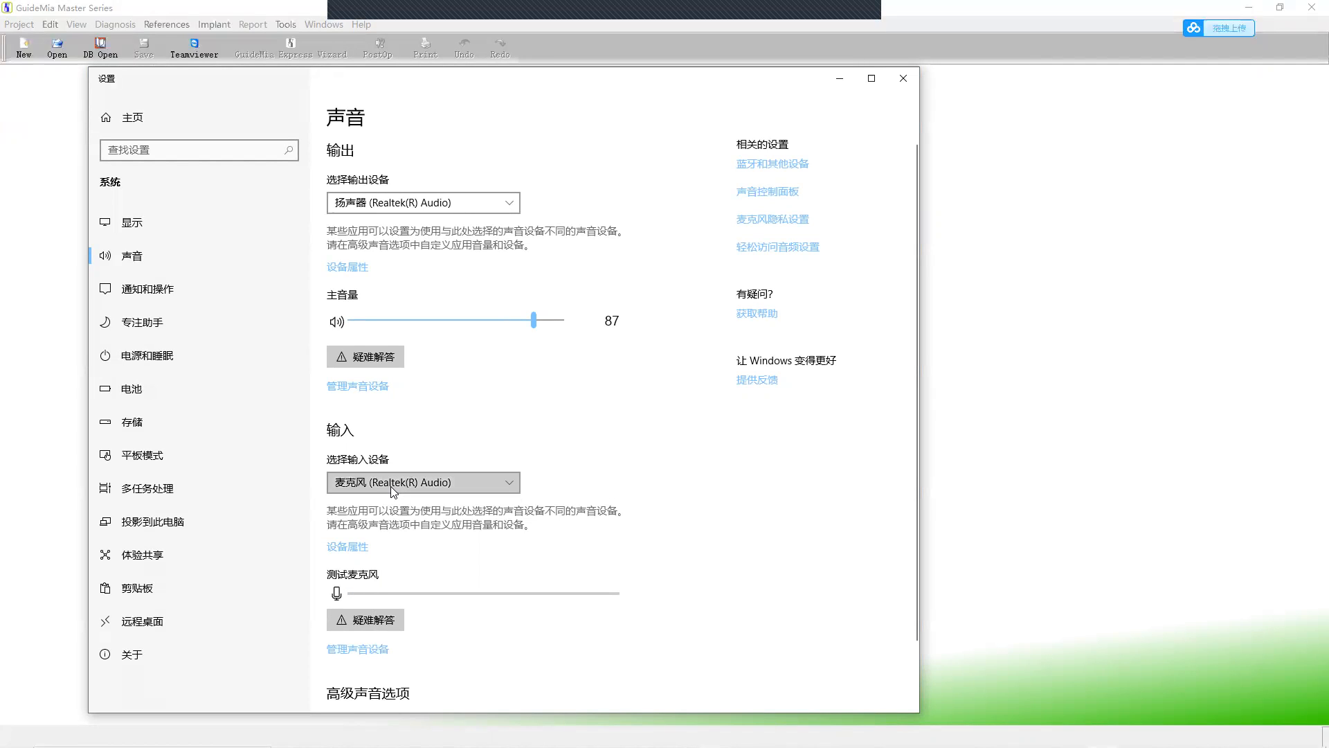
pyautogui.click(390, 484)
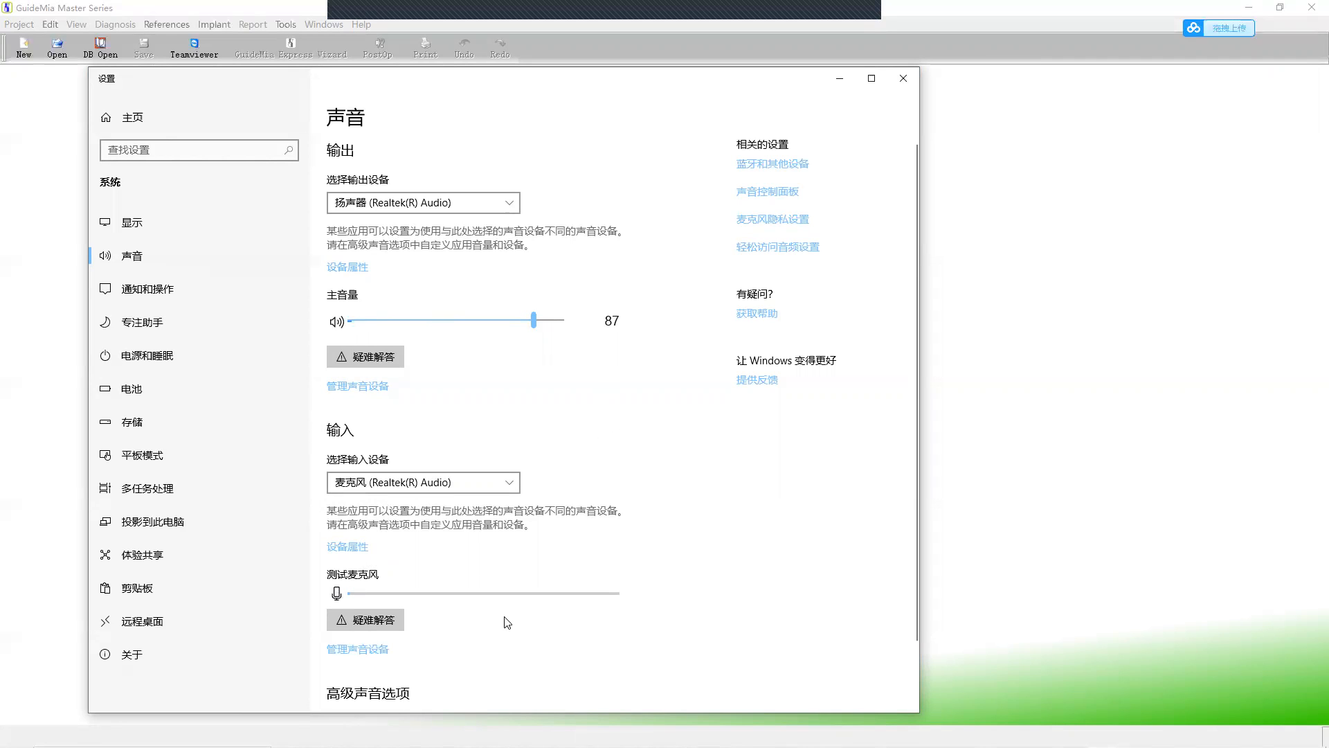
pyautogui.scroll(-2, 499, 623)
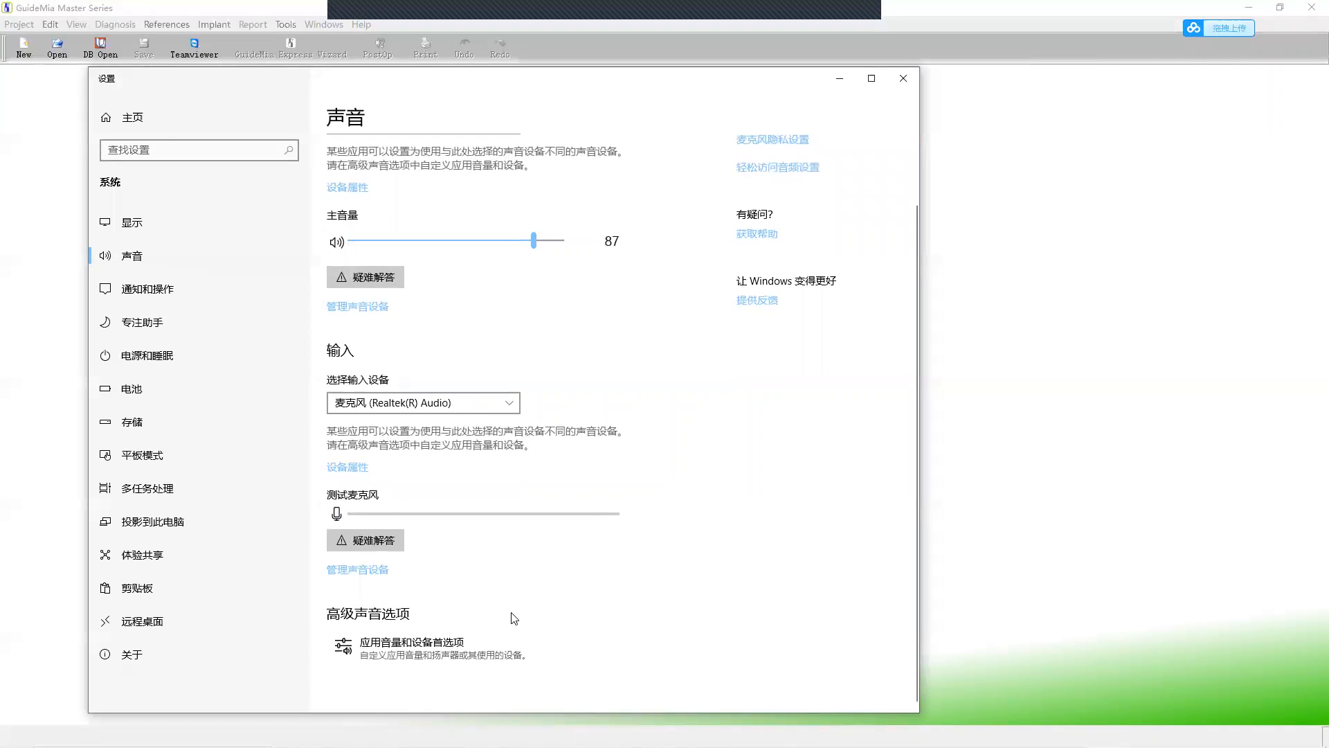
# Step: Open the app volume and device preferences and review the input device and the volume of each application
pyautogui.click(452, 640)
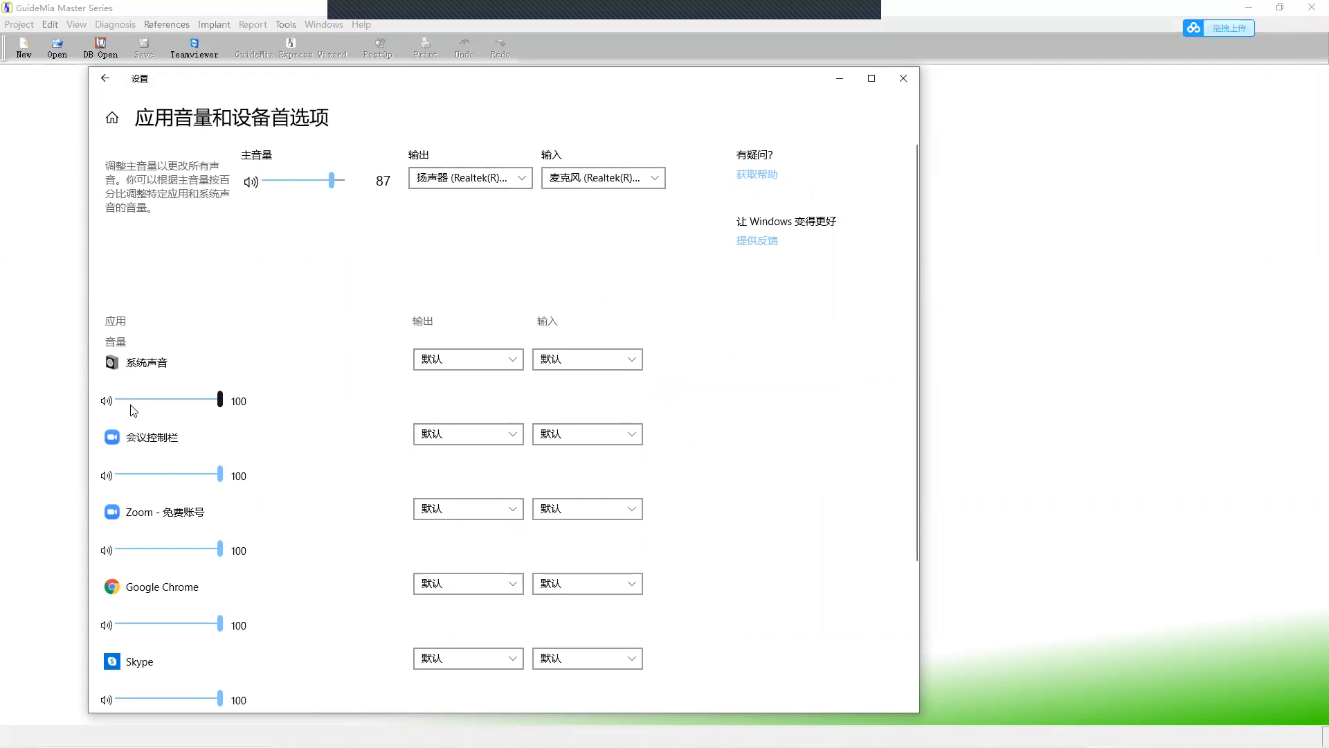
pyautogui.click(607, 180)
pyautogui.click(399, 286)
pyautogui.scroll(-2, 290, 269)
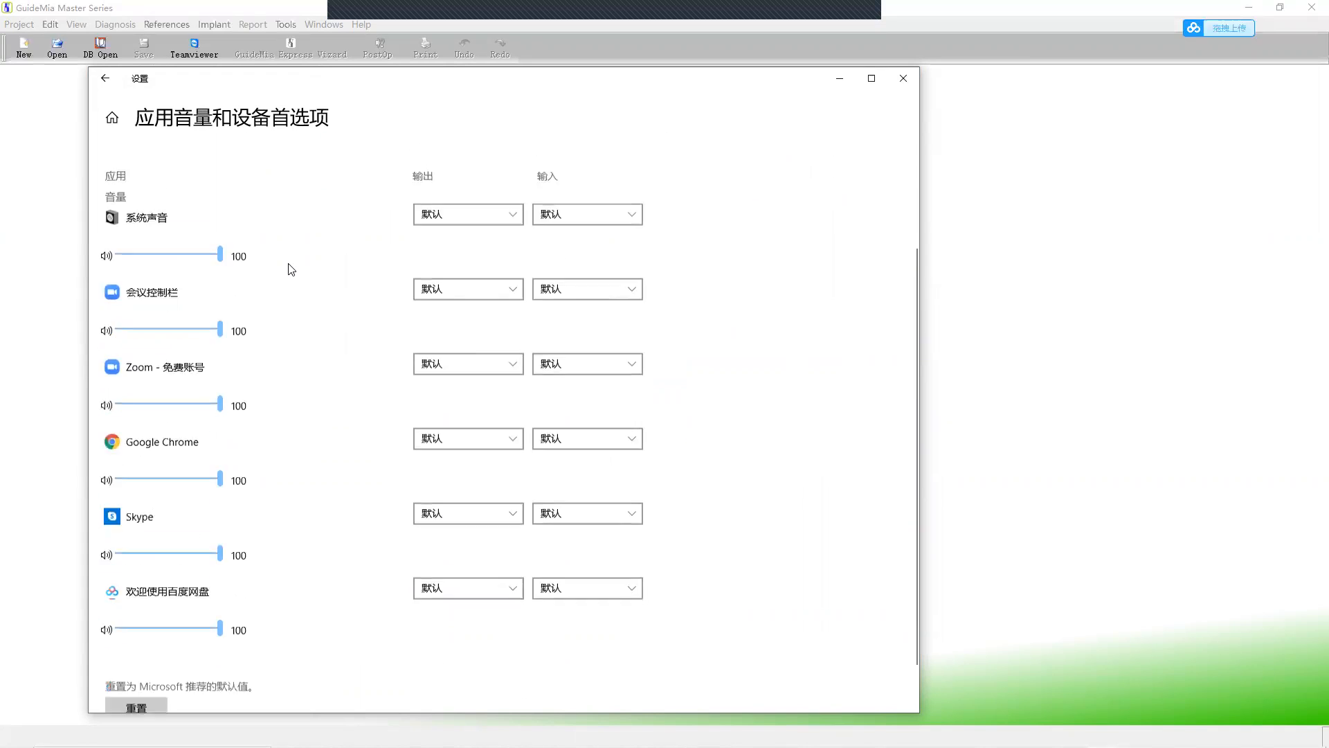
pyautogui.scroll(-1, 291, 268)
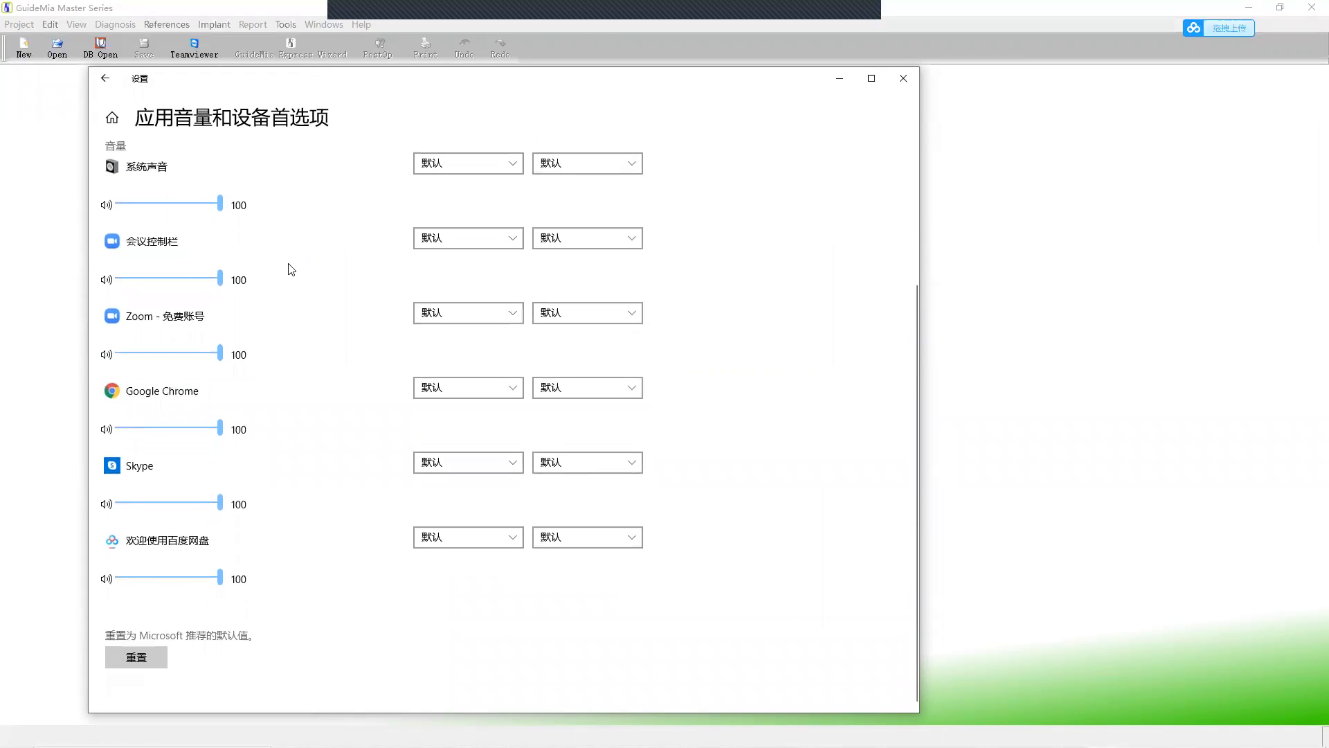
pyautogui.scroll(3, 292, 269)
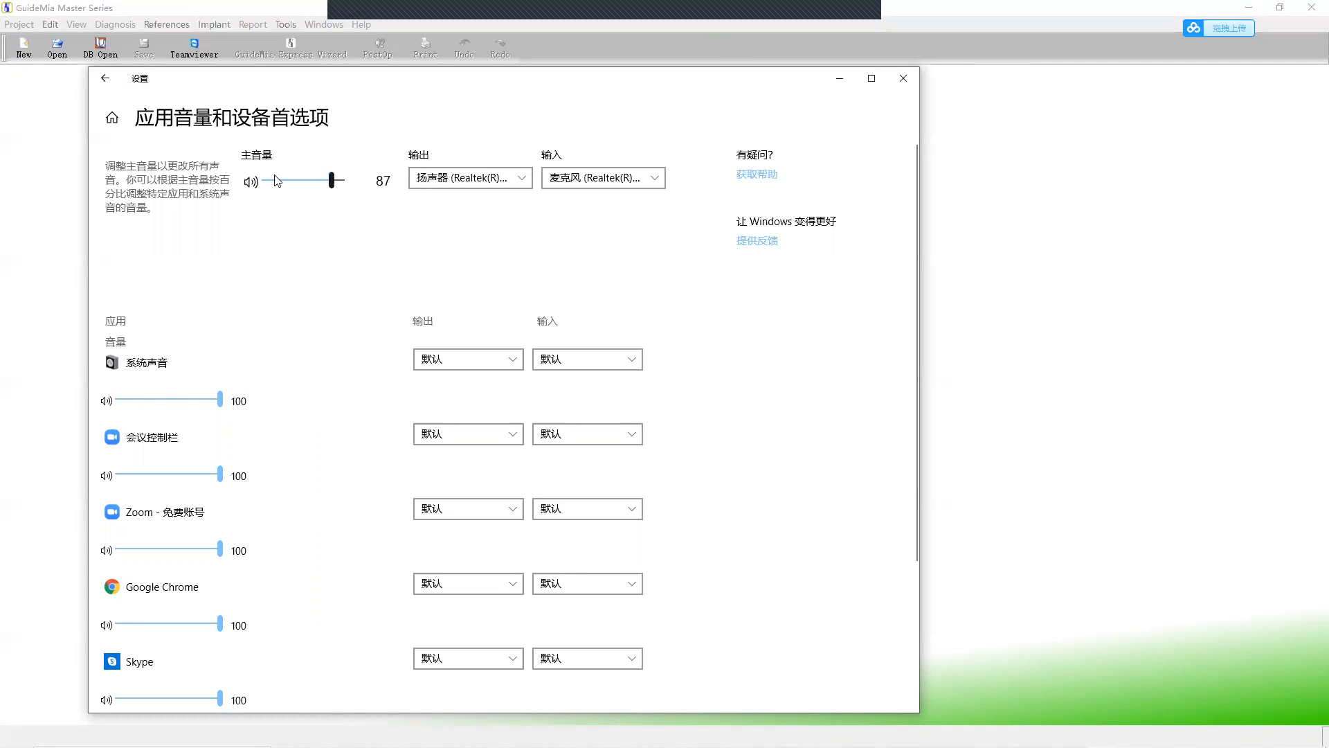
# Step: Set the master volume to 100, keep the default input for system sounds, and close the sound settings
pyautogui.moveTo(331, 180); pyautogui.dragTo(352, 183)
pyautogui.click(839, 83)
pyautogui.click(577, 360)
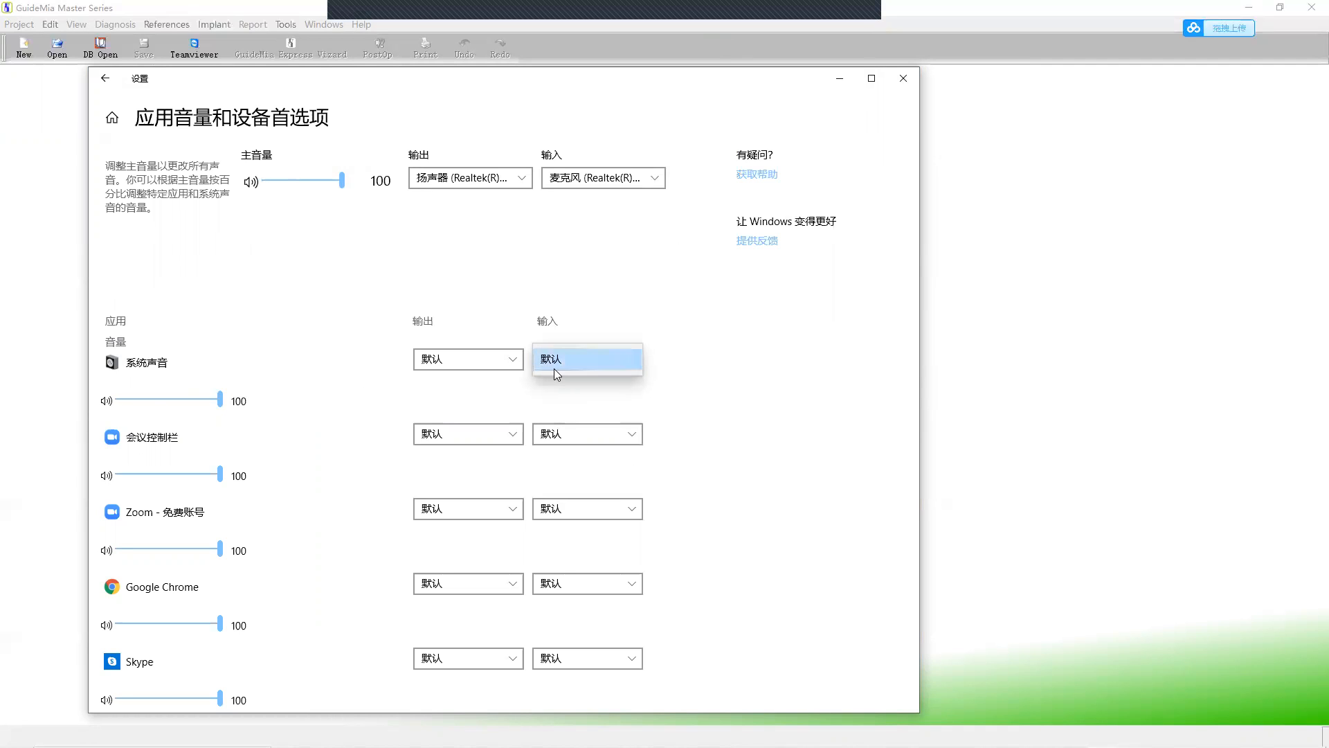
pyautogui.click(558, 364)
pyautogui.click(899, 81)
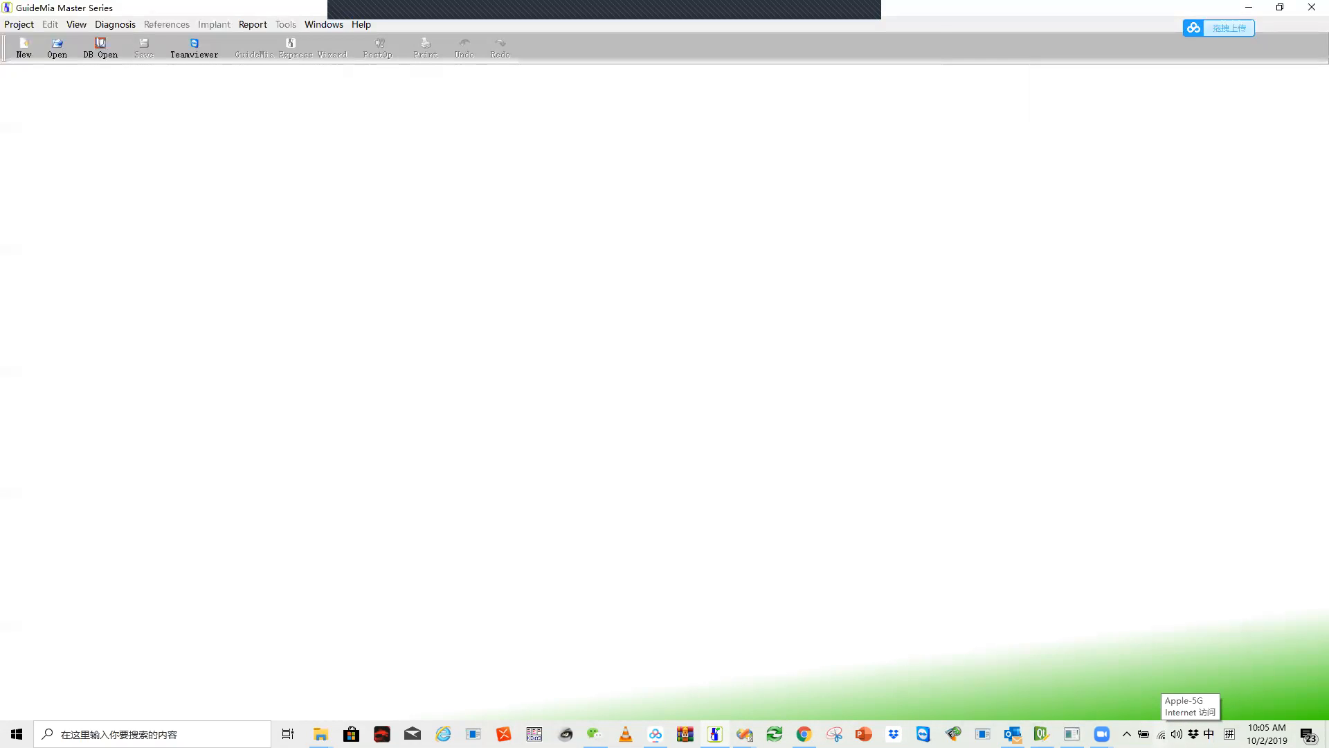
pyautogui.press('XF86AudioLowerVolume')
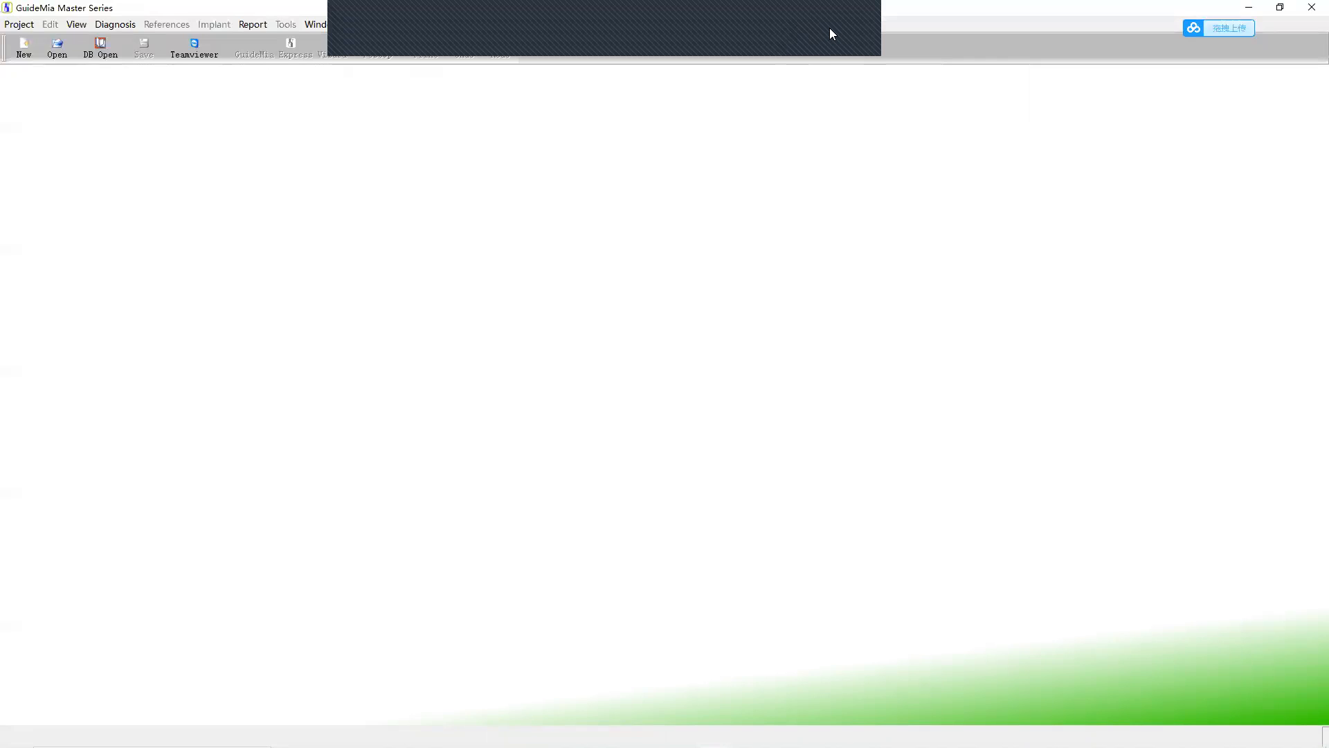
pyautogui.click(830, 28)
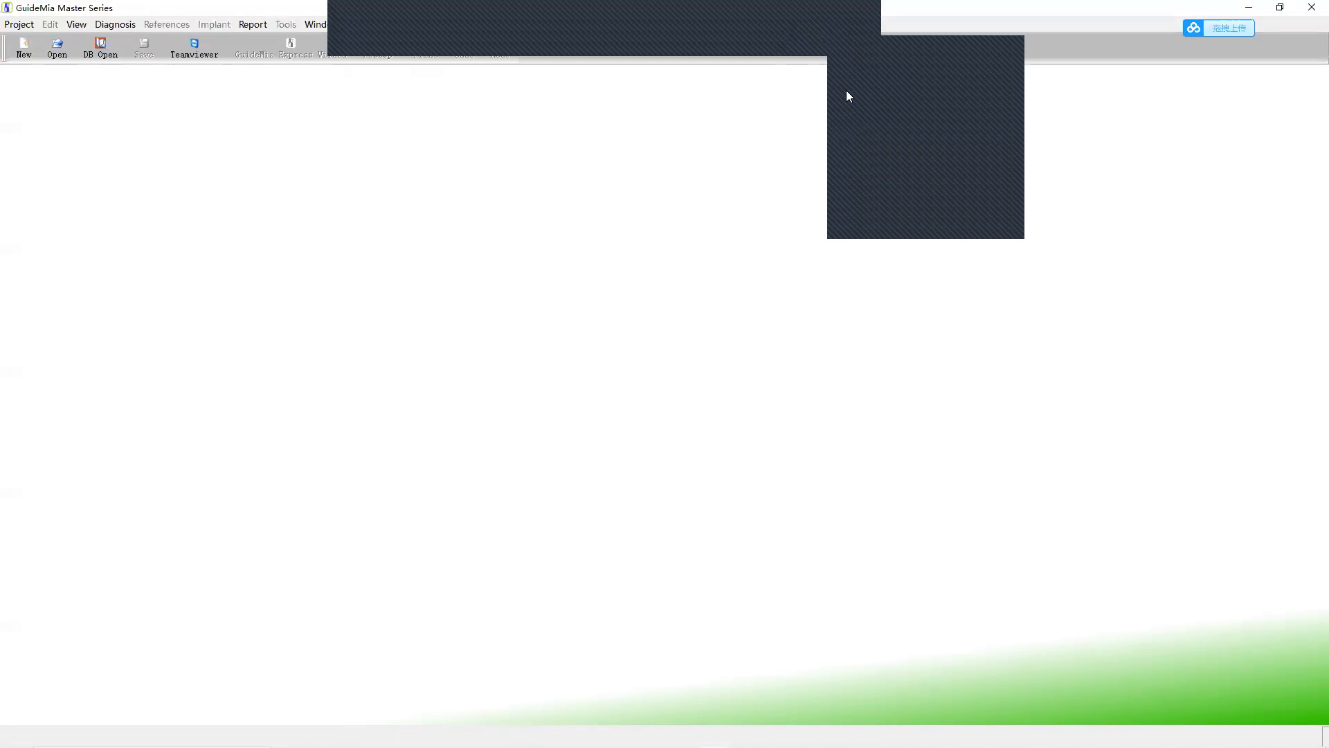
pyautogui.click(754, 125)
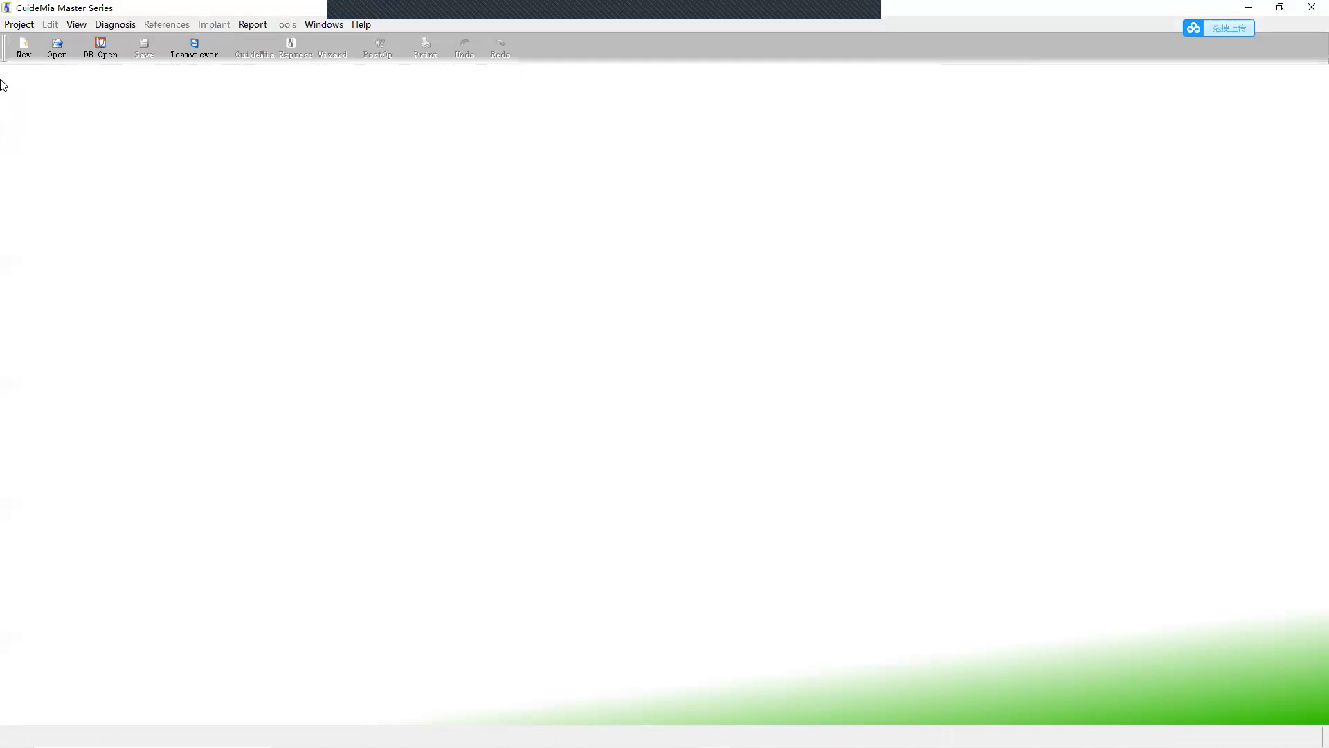
# Step: Start a new project and browse to the Demo Cases folder on the D: drive for the patient scan dataset
pyautogui.click(24, 55)
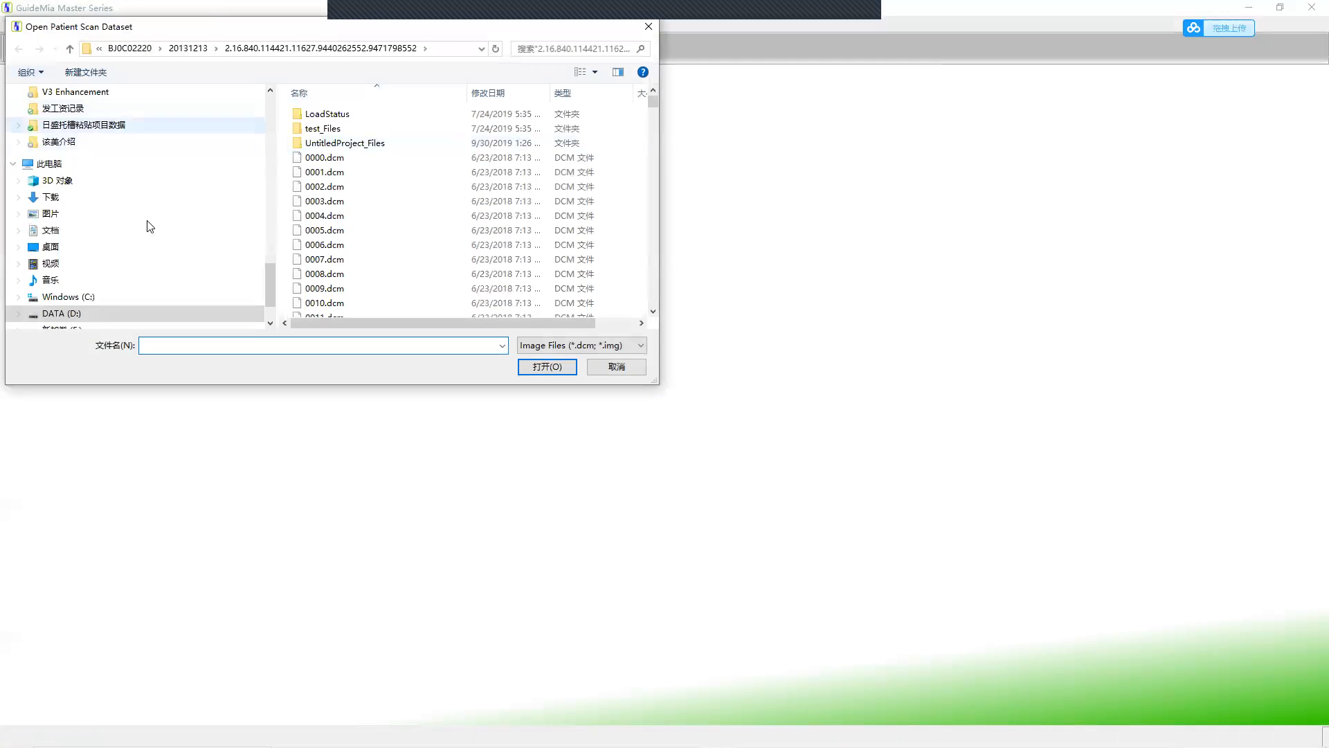
pyautogui.click(97, 48)
pyautogui.click(97, 49)
pyautogui.click(92, 49)
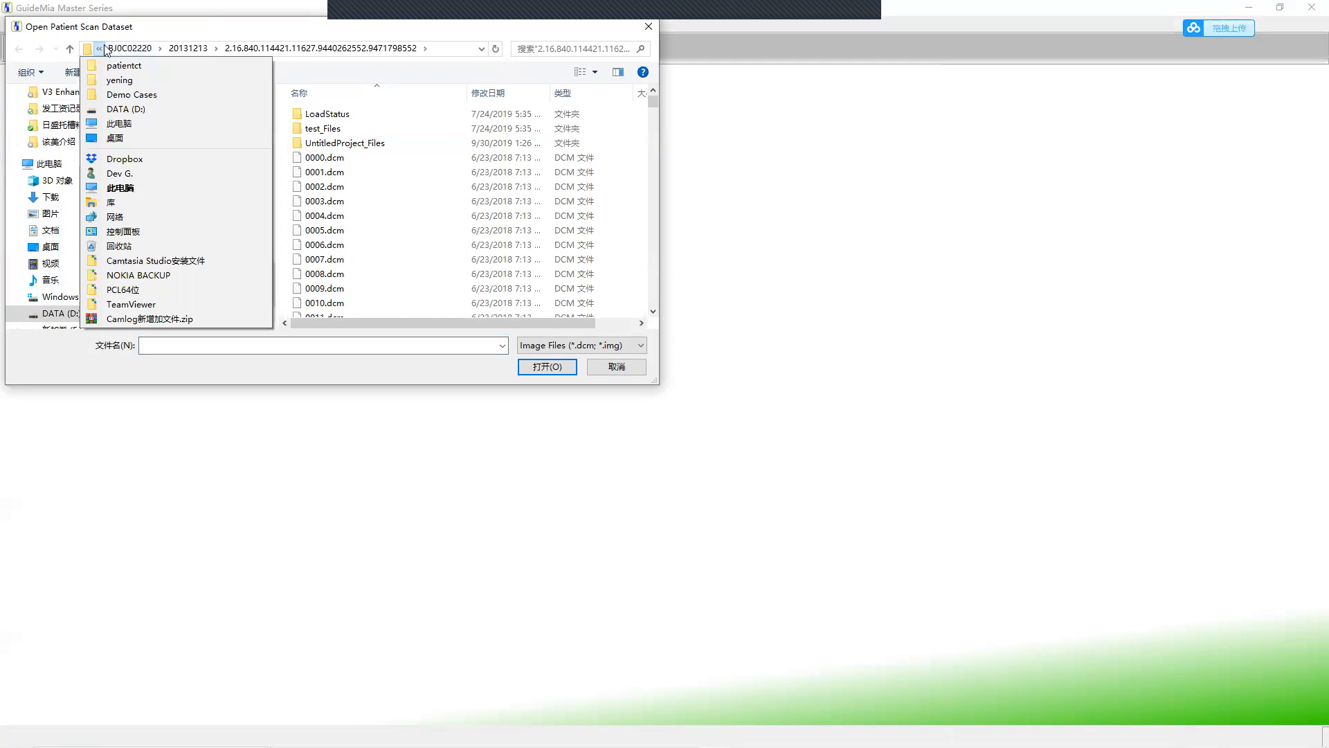
pyautogui.click(101, 48)
pyautogui.click(96, 50)
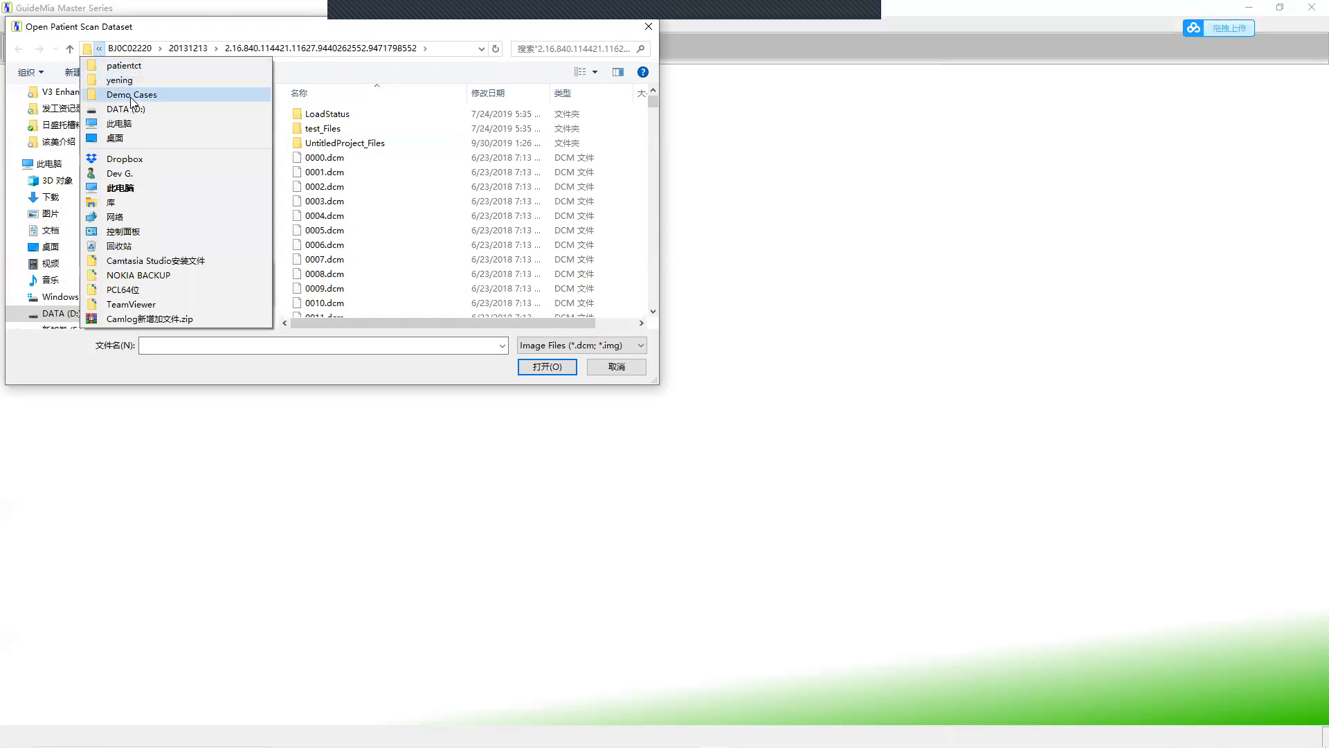
pyautogui.click(130, 95)
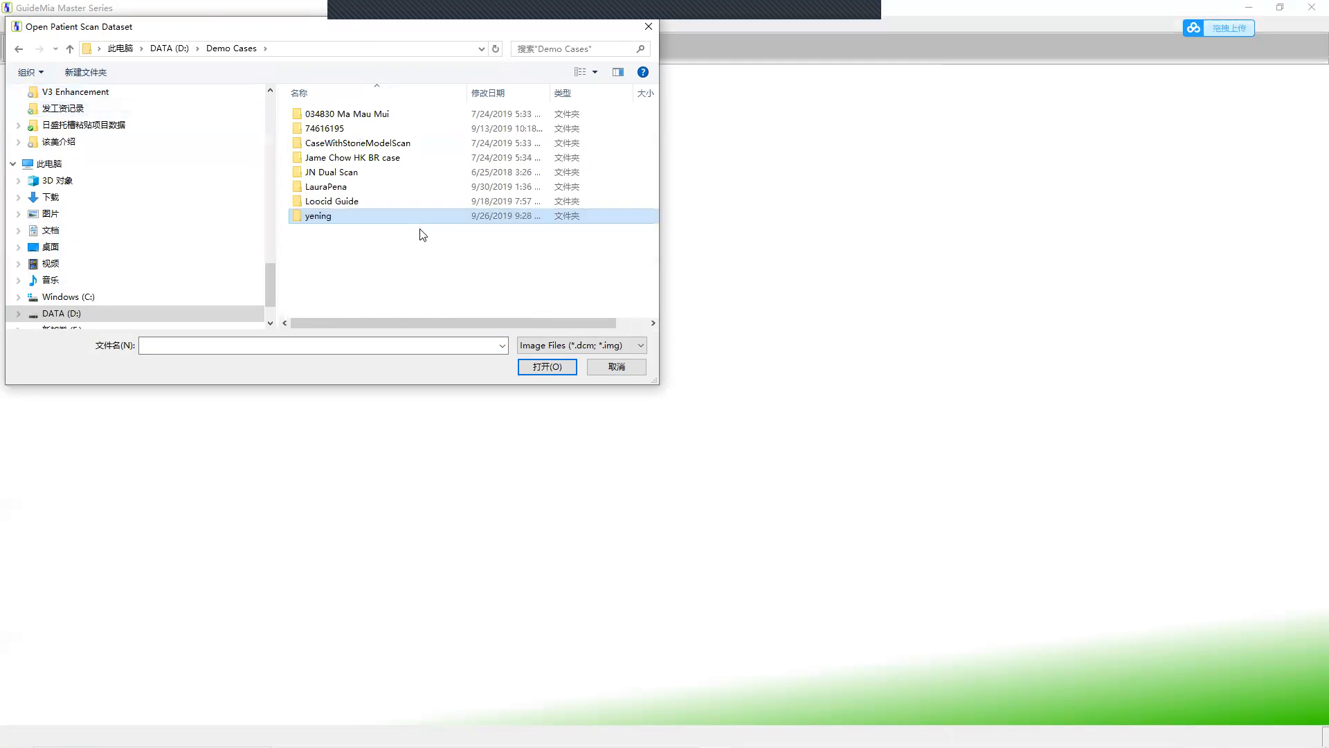
# Step: Open the patient's CT scan folder within the demo cases and go to the end of its DICOM file list
pyautogui.doubleClick(315, 187)
pyautogui.click(316, 189)
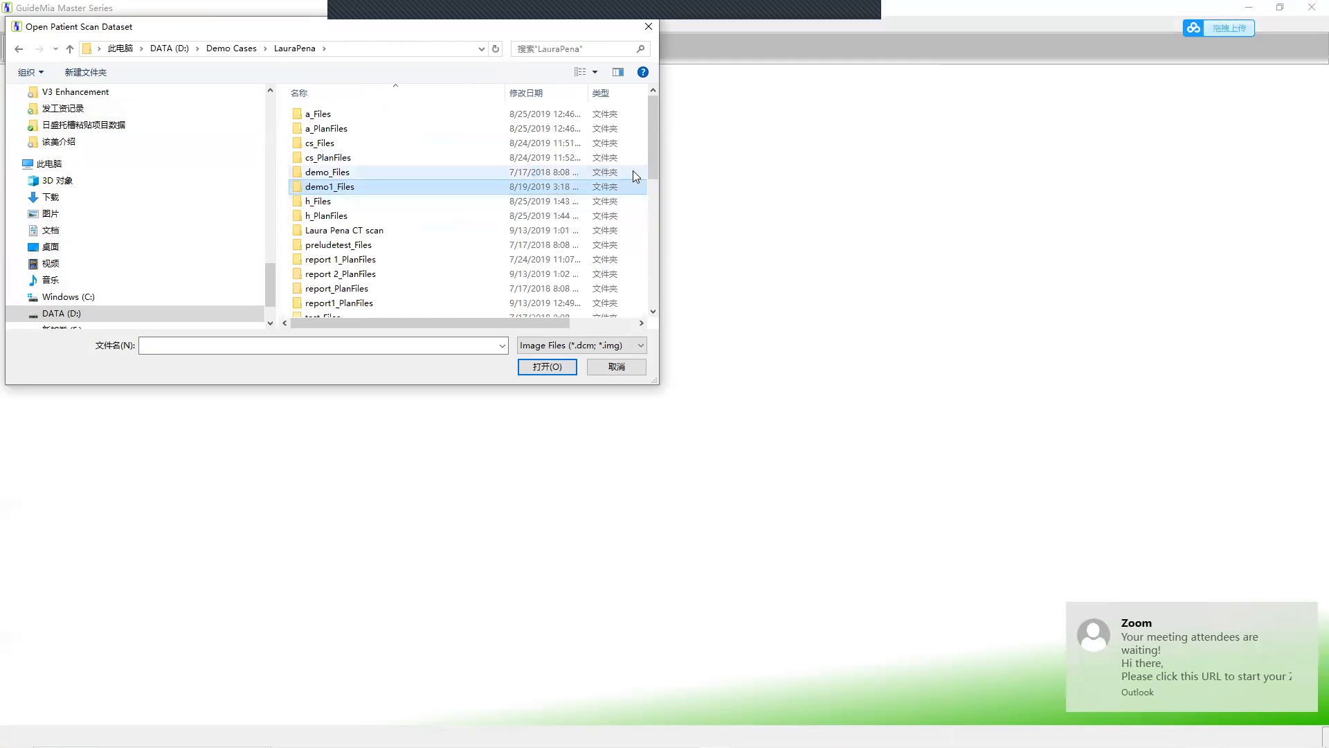
pyautogui.moveTo(653, 163); pyautogui.dragTo(657, 191)
pyautogui.doubleClick(375, 173)
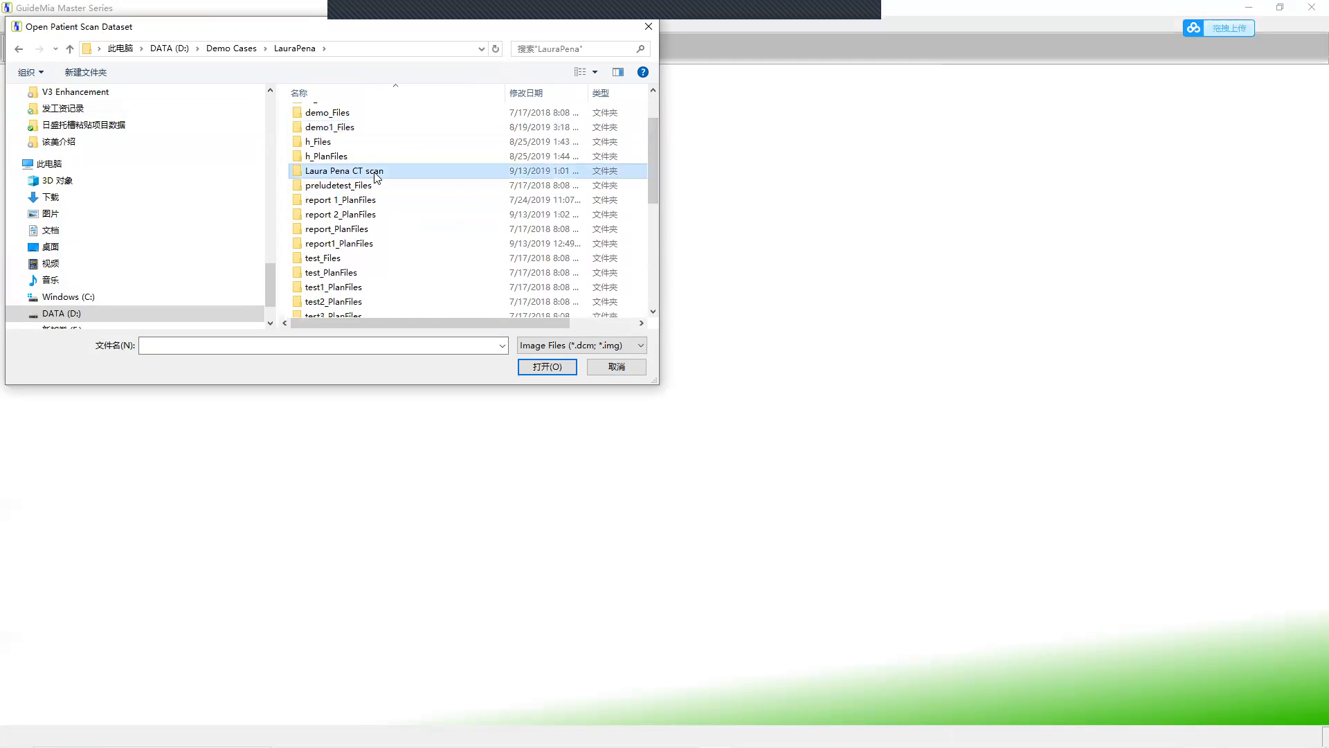
pyautogui.moveTo(652, 102); pyautogui.dragTo(647, 297)
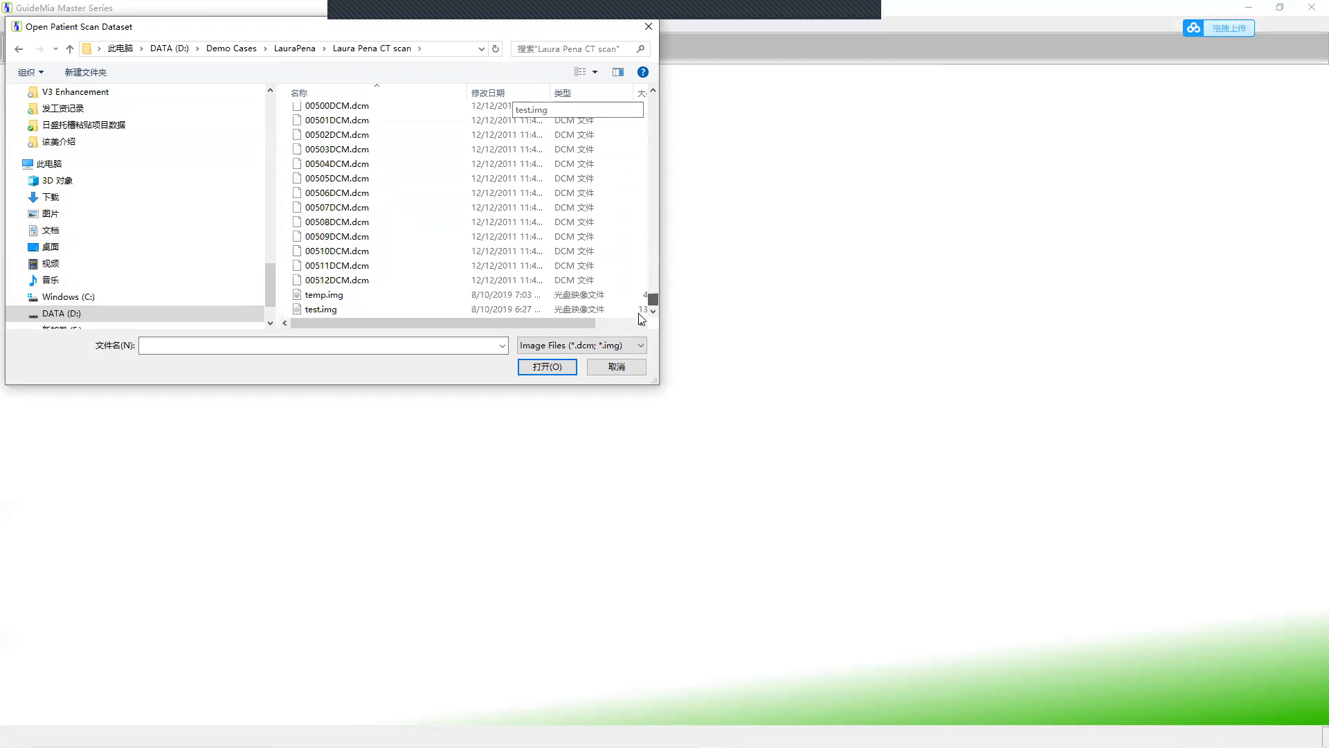
# Step: Set the file filter to All Files and load the CT dataset from the slice file 00501DCM.dcm
pyautogui.click(359, 229)
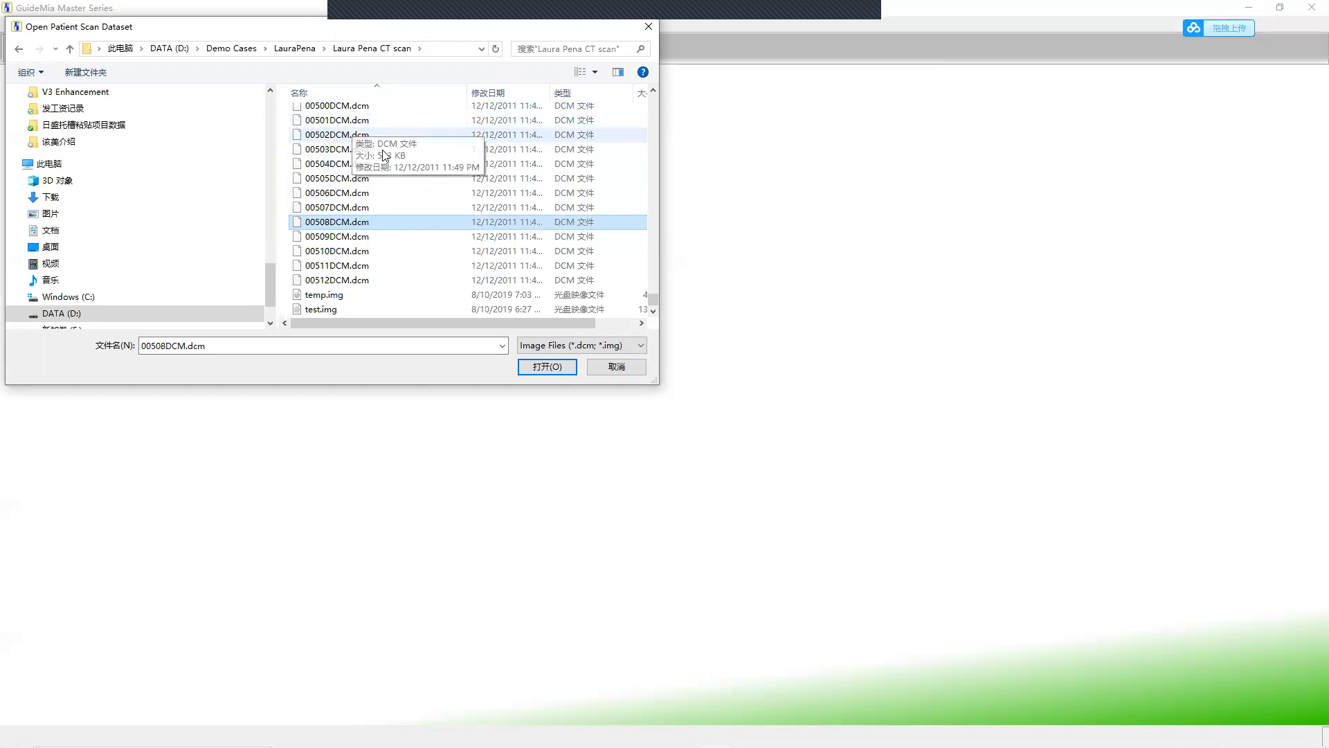
pyautogui.click(543, 346)
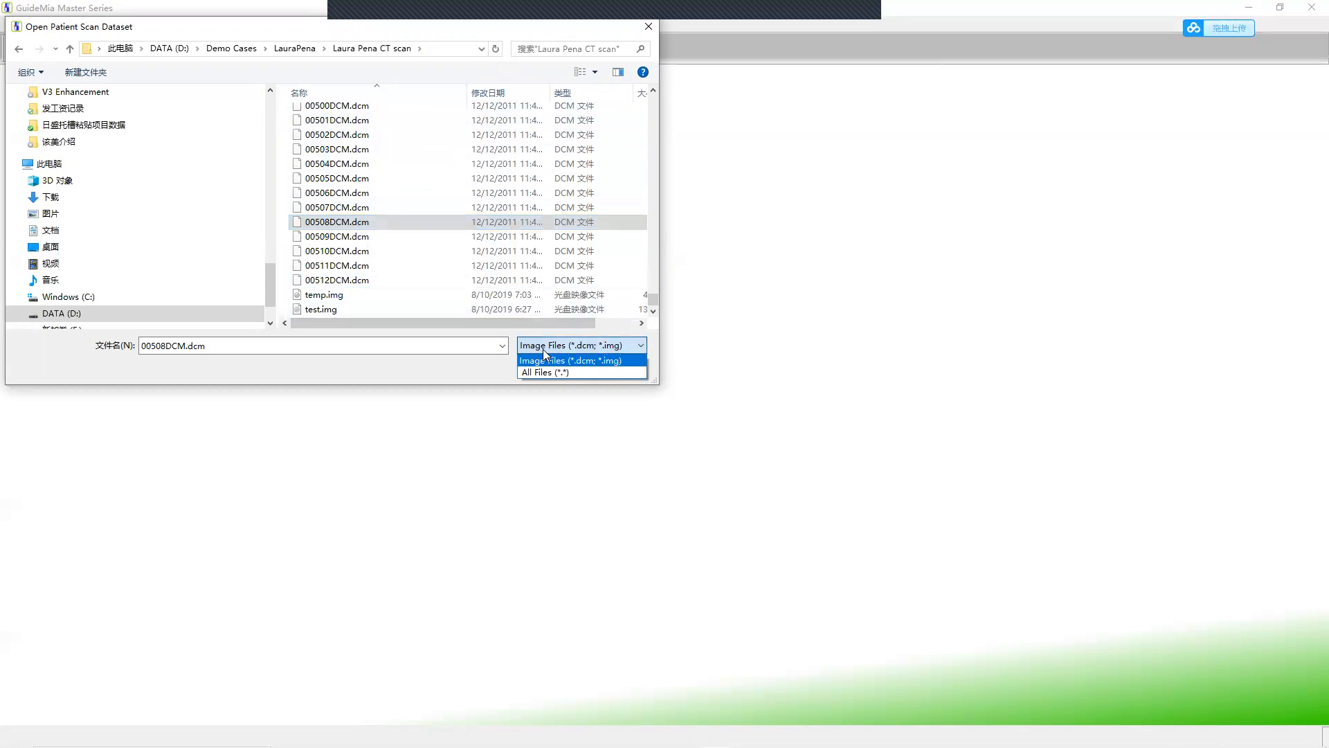
pyautogui.click(544, 370)
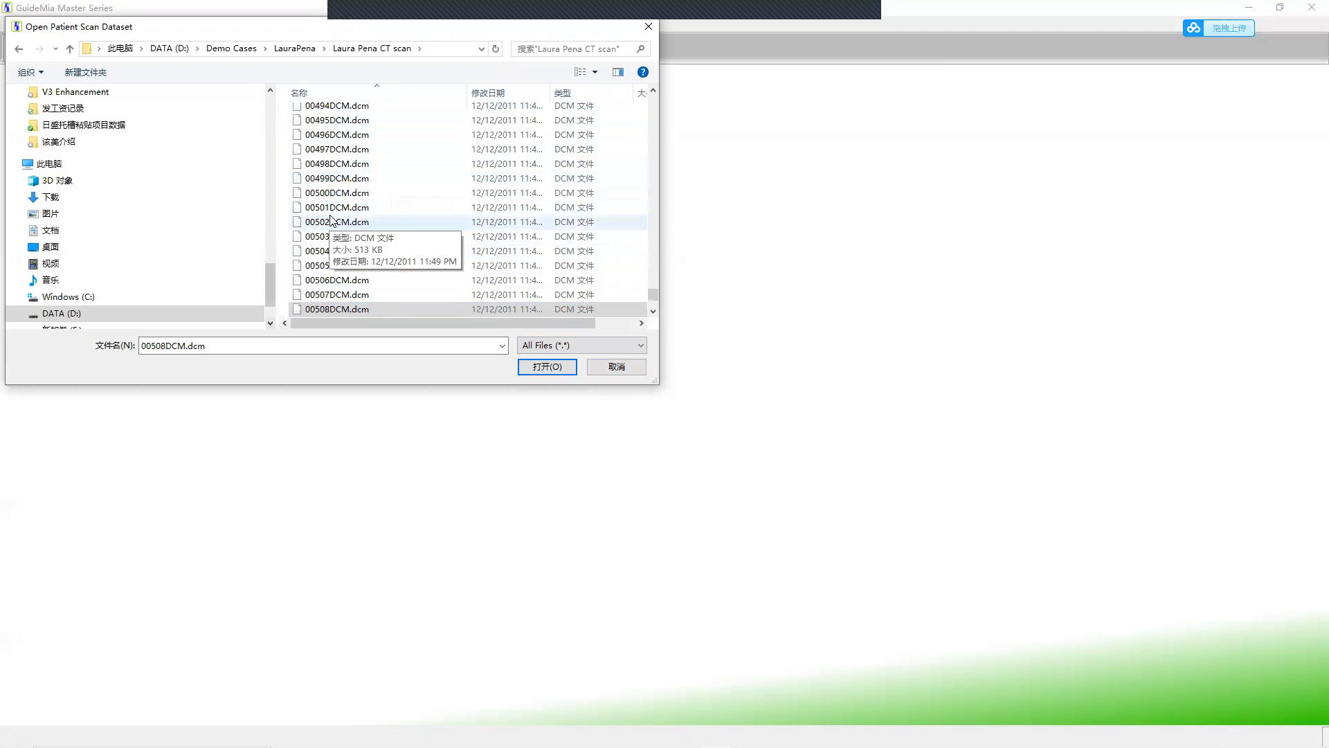
pyautogui.click(405, 208)
pyautogui.click(558, 371)
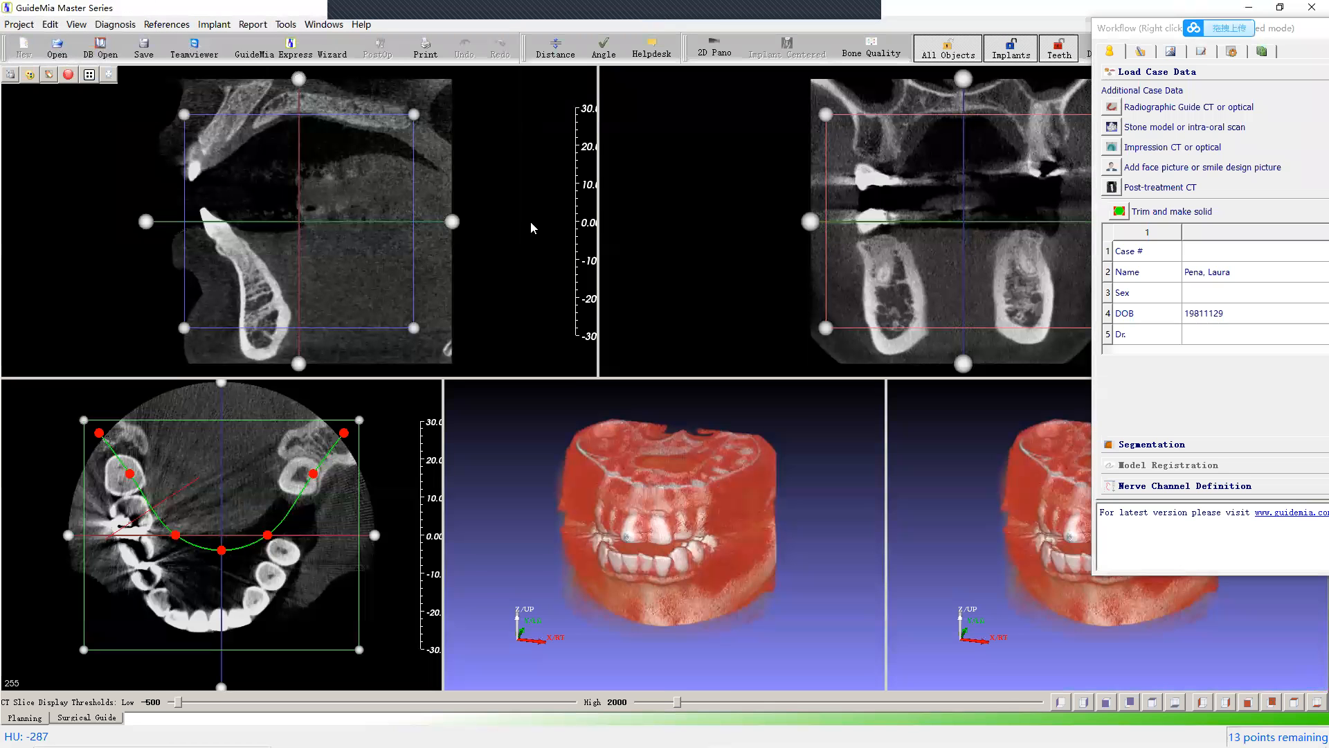
# Step: Dock the Workflow panel beside the views and switch it to GuideMia Advanced mode
pyautogui.doubleClick(1141, 30)
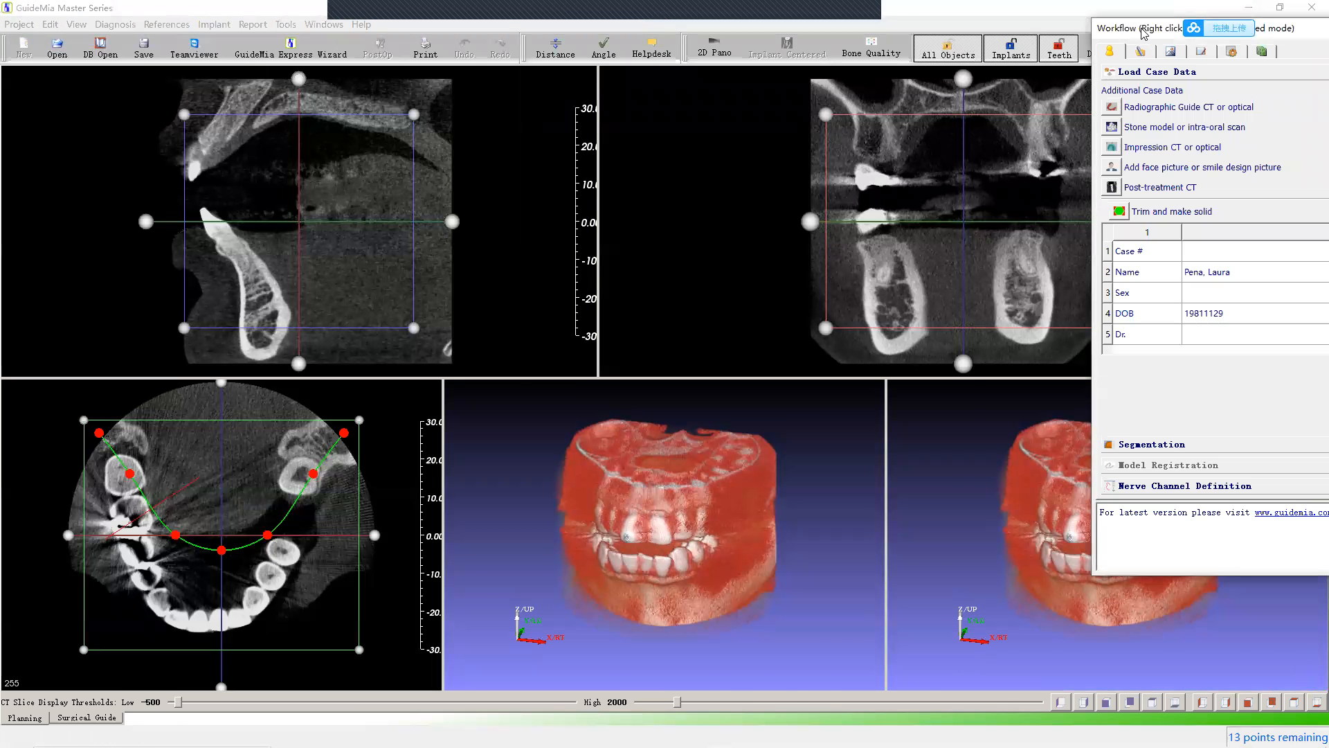
pyautogui.rightClick(199, 78)
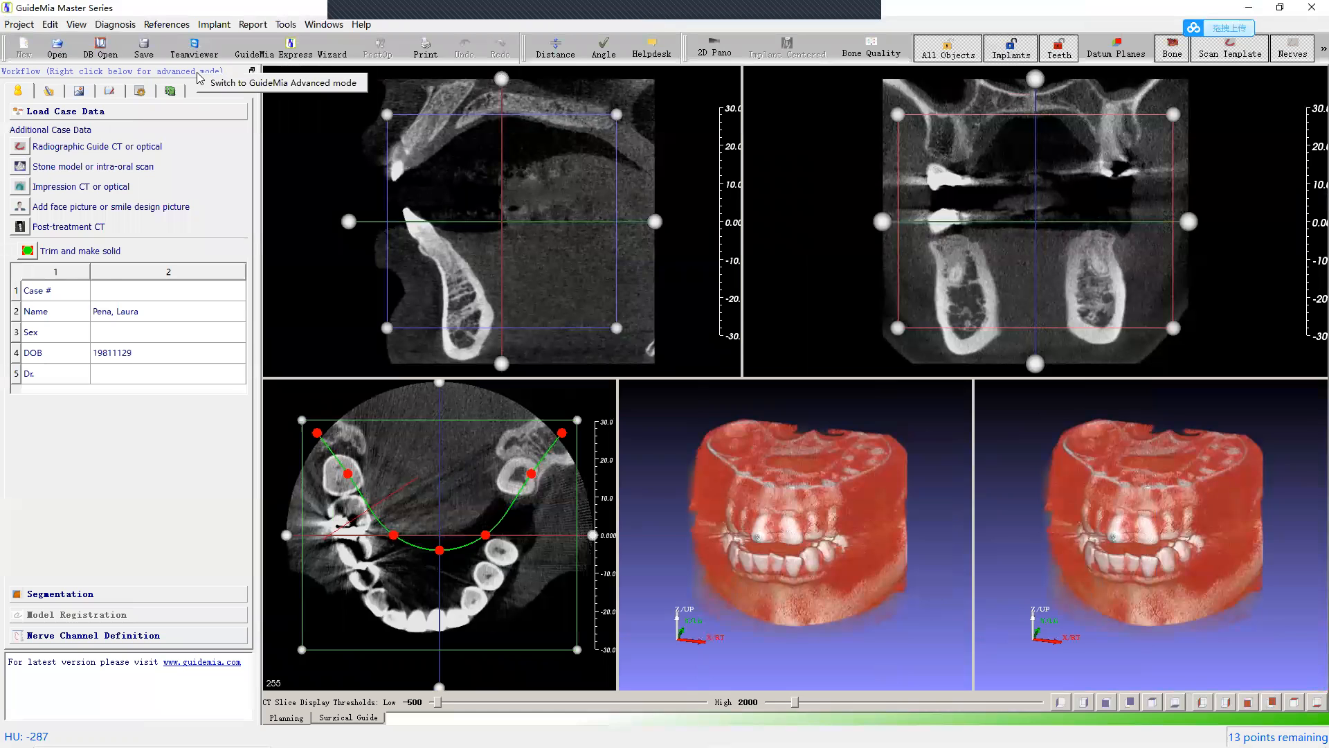
pyautogui.click(212, 84)
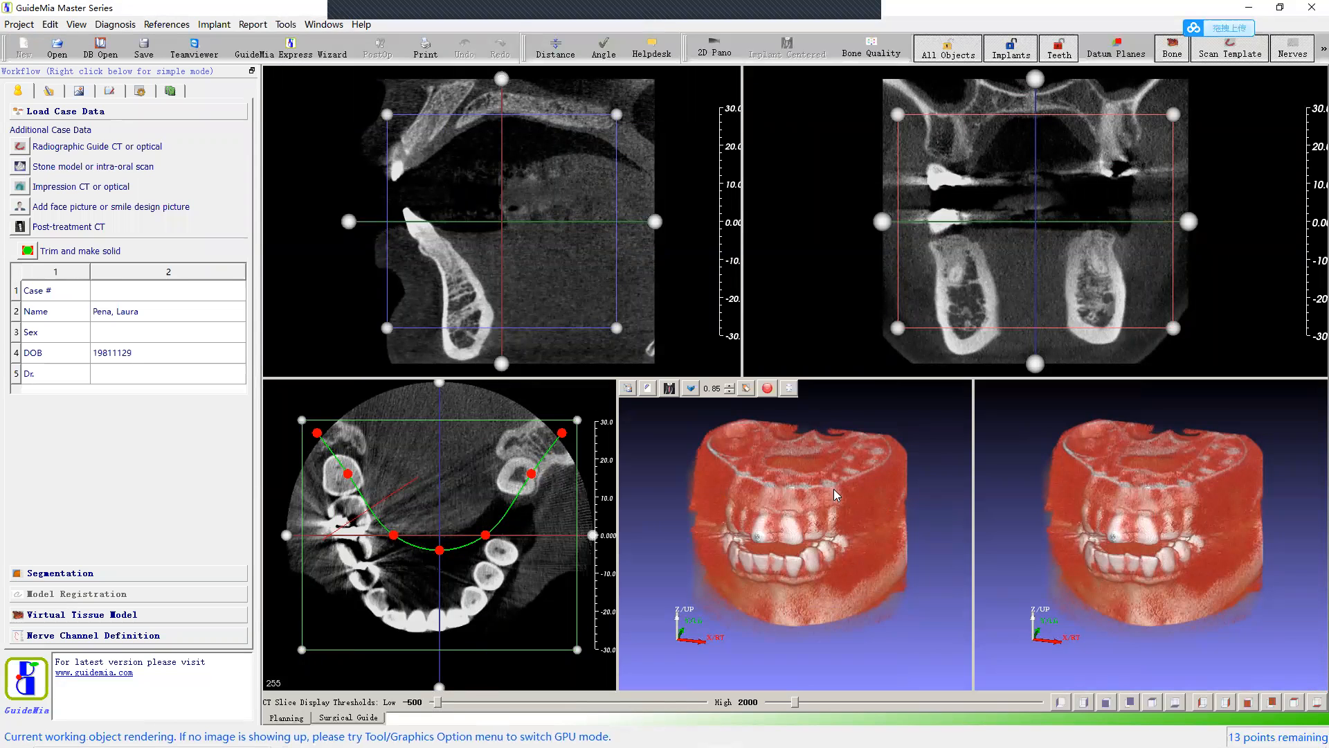
# Step: Rotate both 3D renderings to a side view, then maximize the working object view and restore the multi-view layout
pyautogui.moveTo(804, 481); pyautogui.dragTo(659, 462)
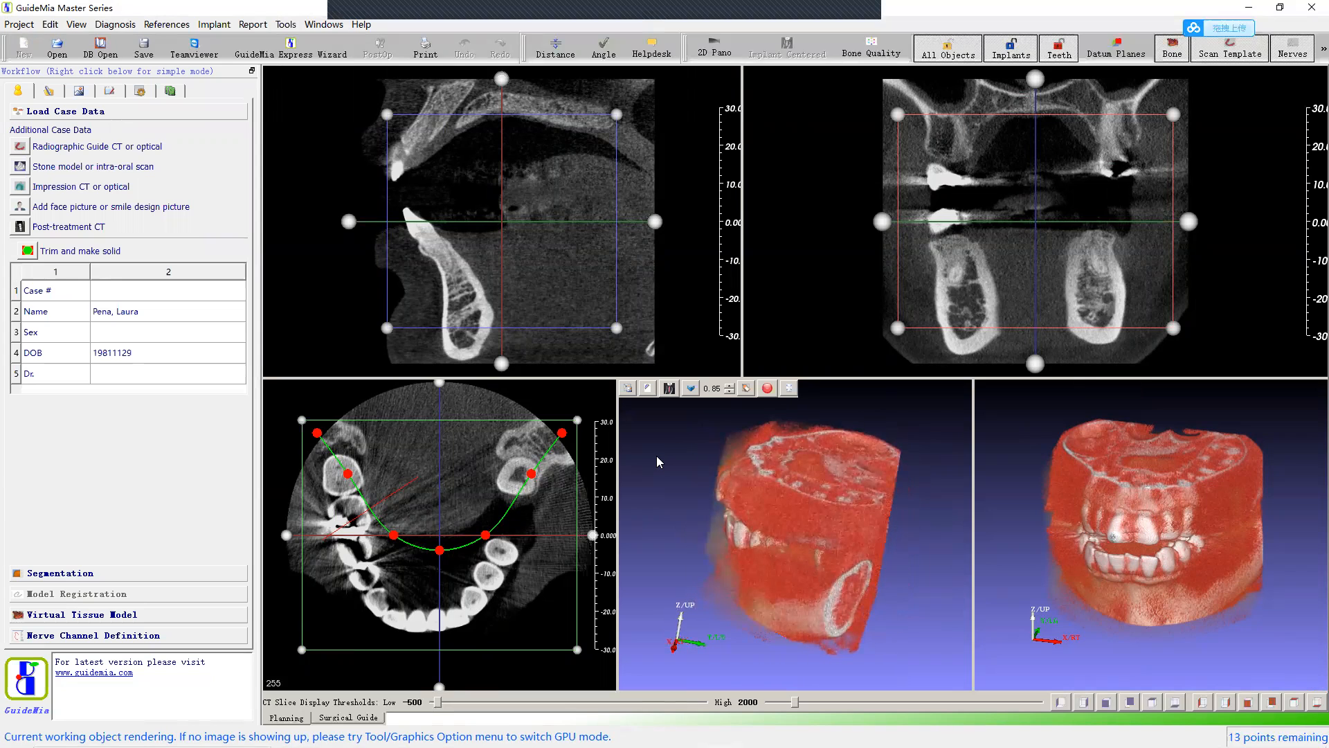
pyautogui.moveTo(1091, 478); pyautogui.dragTo(1054, 455)
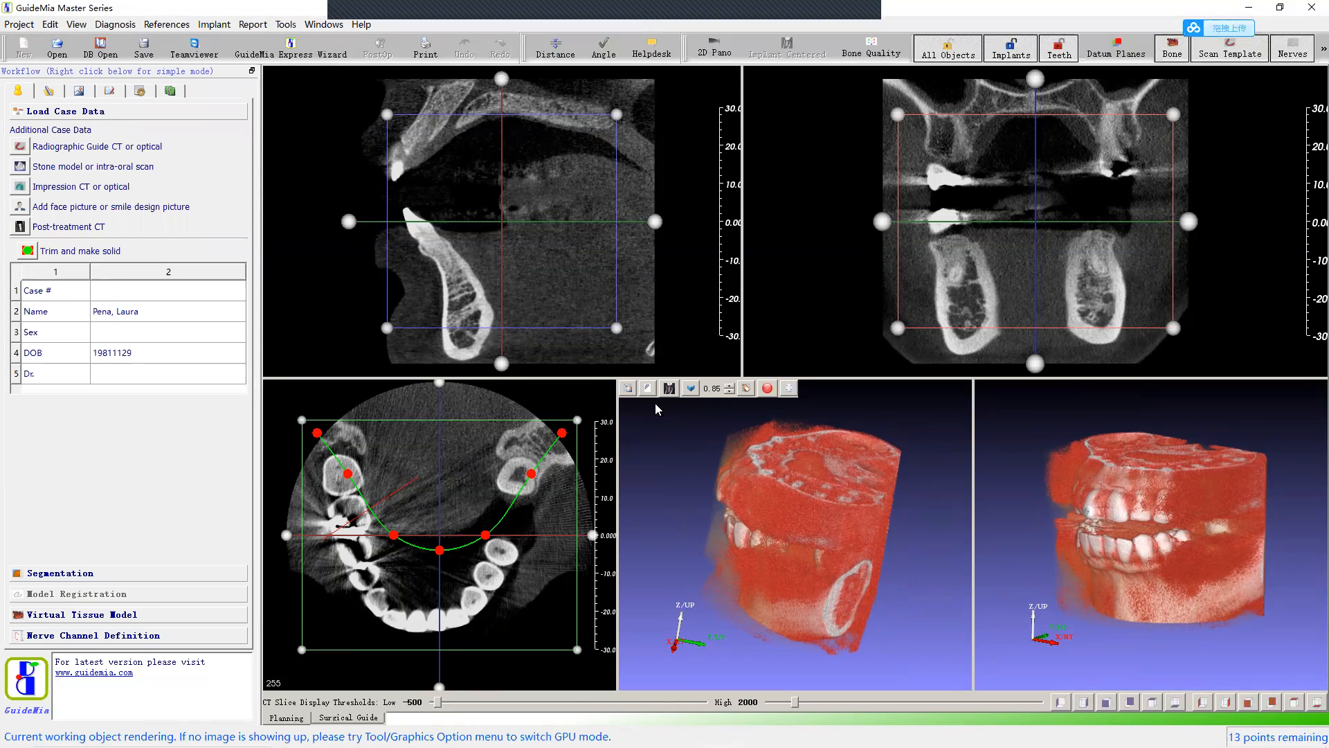
pyautogui.click(627, 388)
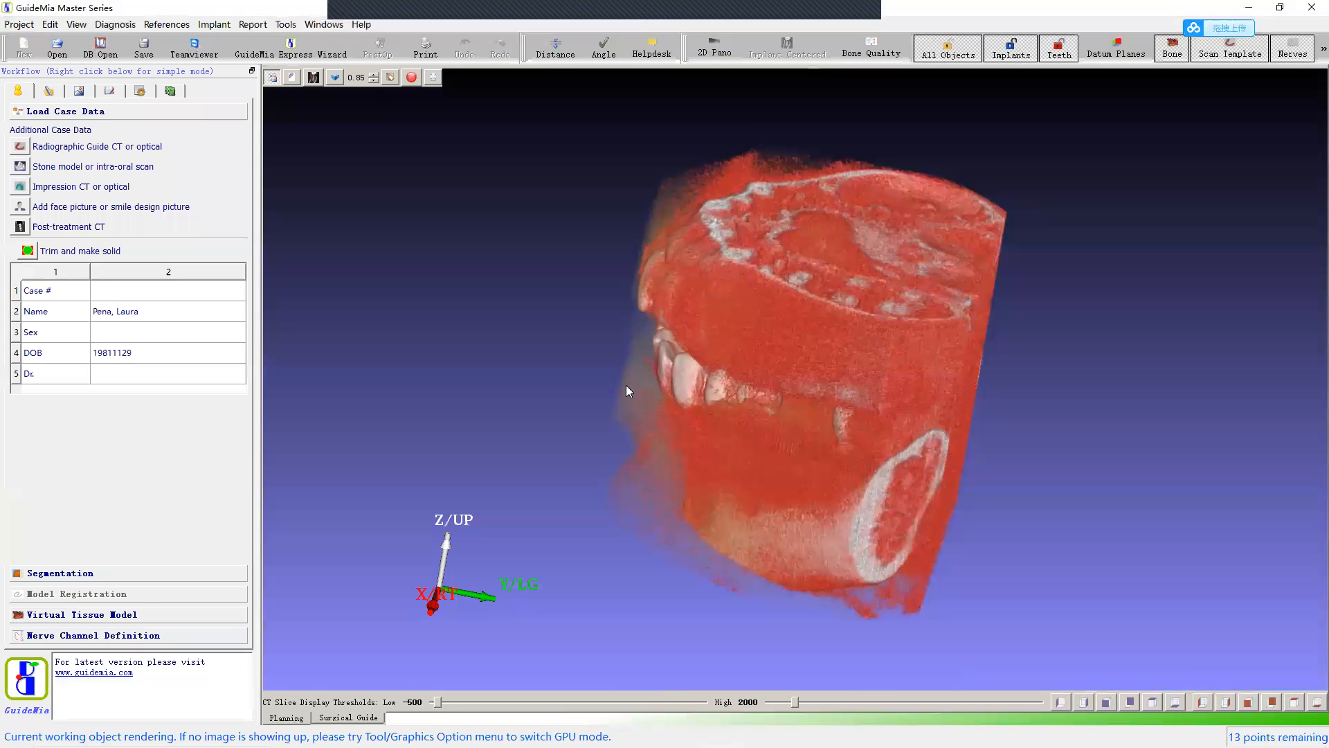
pyautogui.click(272, 77)
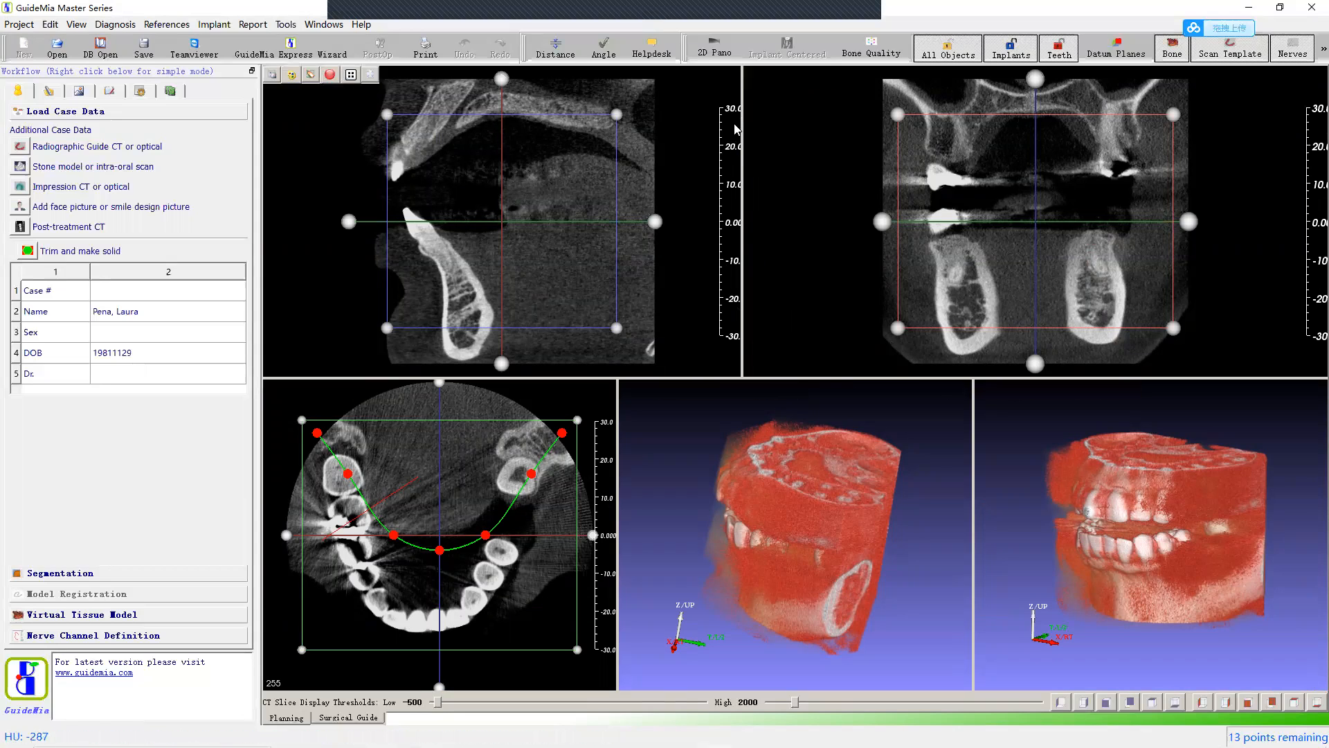
# Step: Resize the view rows so the axial and 3D views are taller, and slightly enlarge the coronal slice
pyautogui.moveTo(880, 376); pyautogui.dragTo(886, 424)
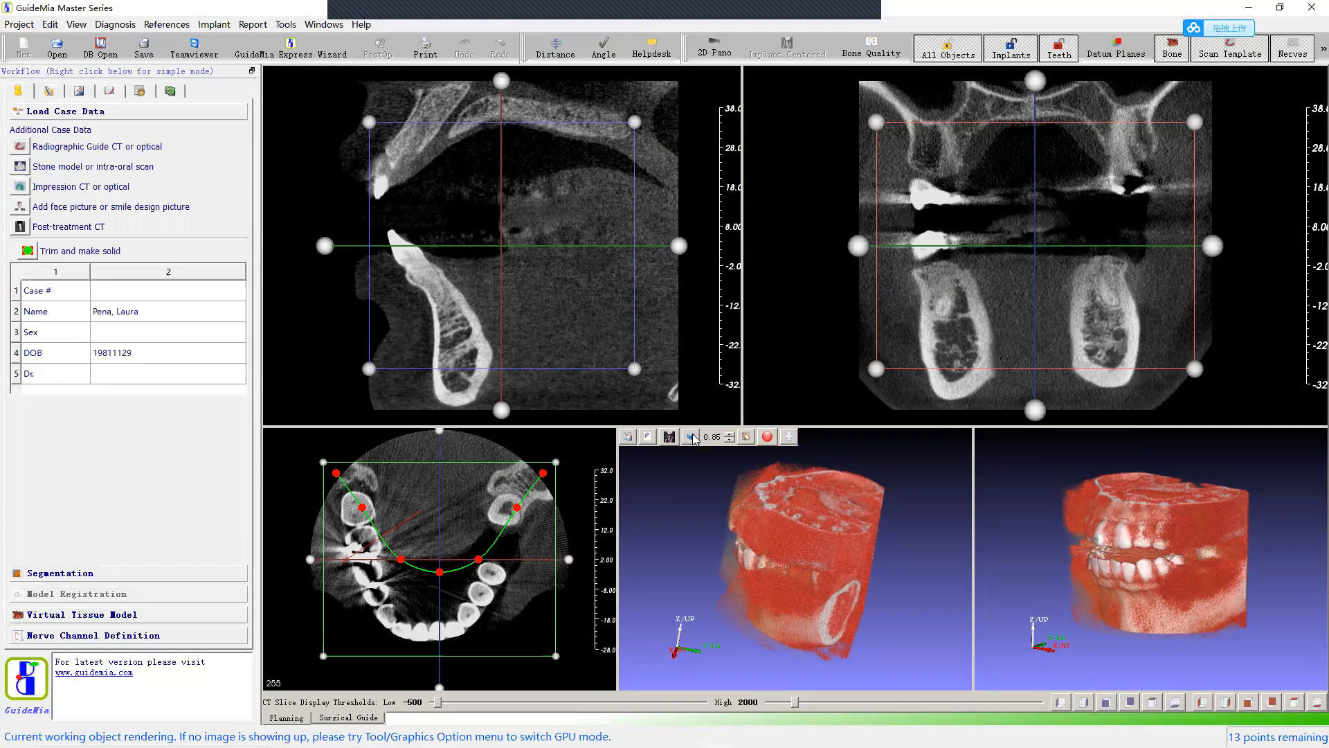
pyautogui.moveTo(844, 425); pyautogui.dragTo(846, 334)
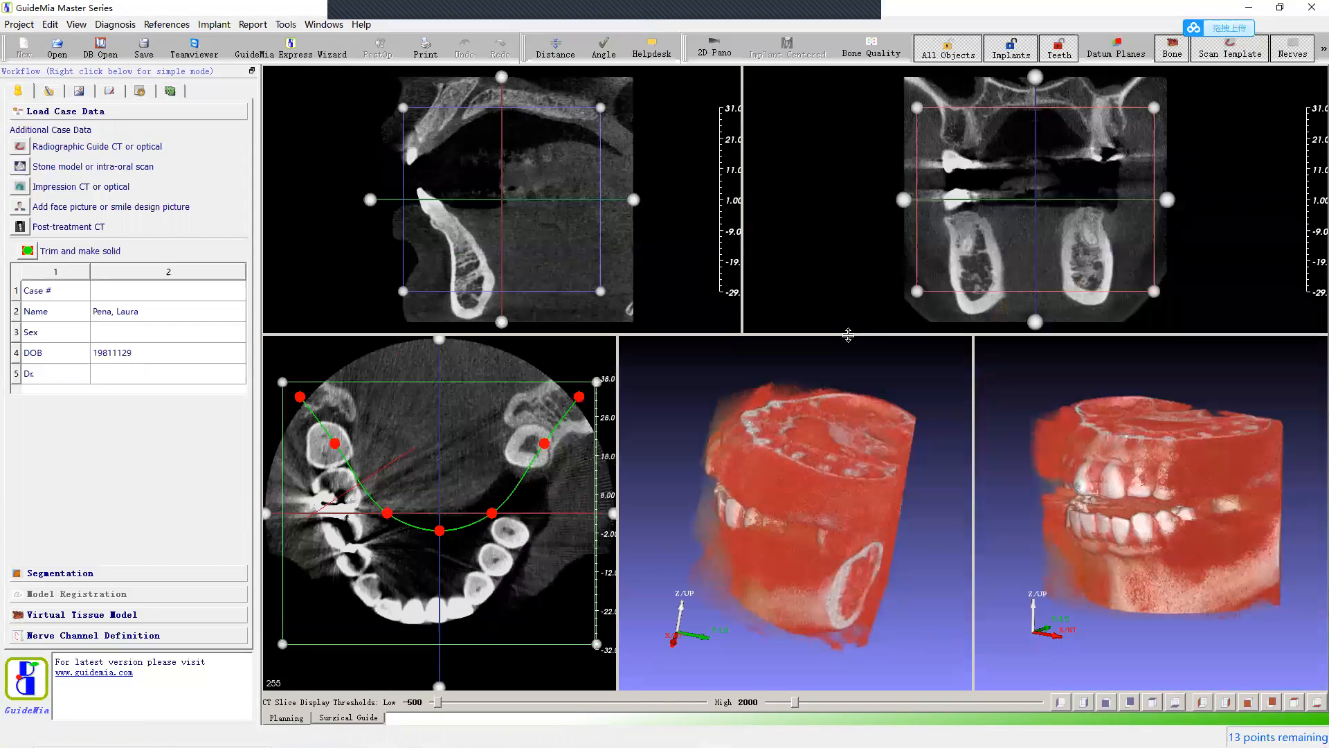
pyautogui.moveTo(837, 272); pyautogui.dragTo(820, 248, button='right')
# Step: Rotate and zoom the working object and assembly renderings to examine the jaws and teeth from several angles
pyautogui.moveTo(833, 476); pyautogui.dragTo(833, 421)
pyautogui.moveTo(832, 421); pyautogui.dragTo(835, 480, button='right')
pyautogui.moveTo(1104, 547); pyautogui.dragTo(1186, 497, button='right')
pyautogui.moveTo(1195, 487); pyautogui.dragTo(1155, 506)
pyautogui.moveTo(833, 472); pyautogui.dragTo(926, 491)
pyautogui.moveTo(1056, 476); pyautogui.dragTo(1208, 462)
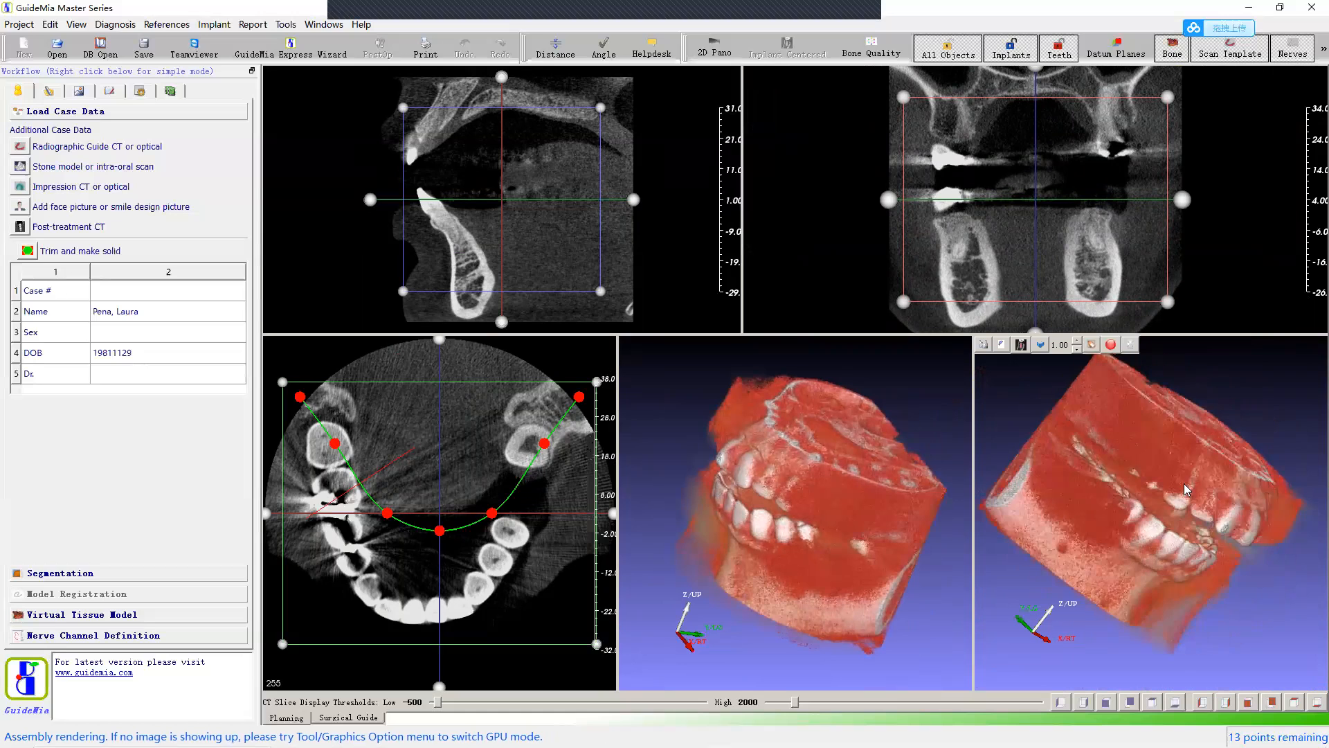
pyautogui.moveTo(870, 476); pyautogui.dragTo(859, 547)
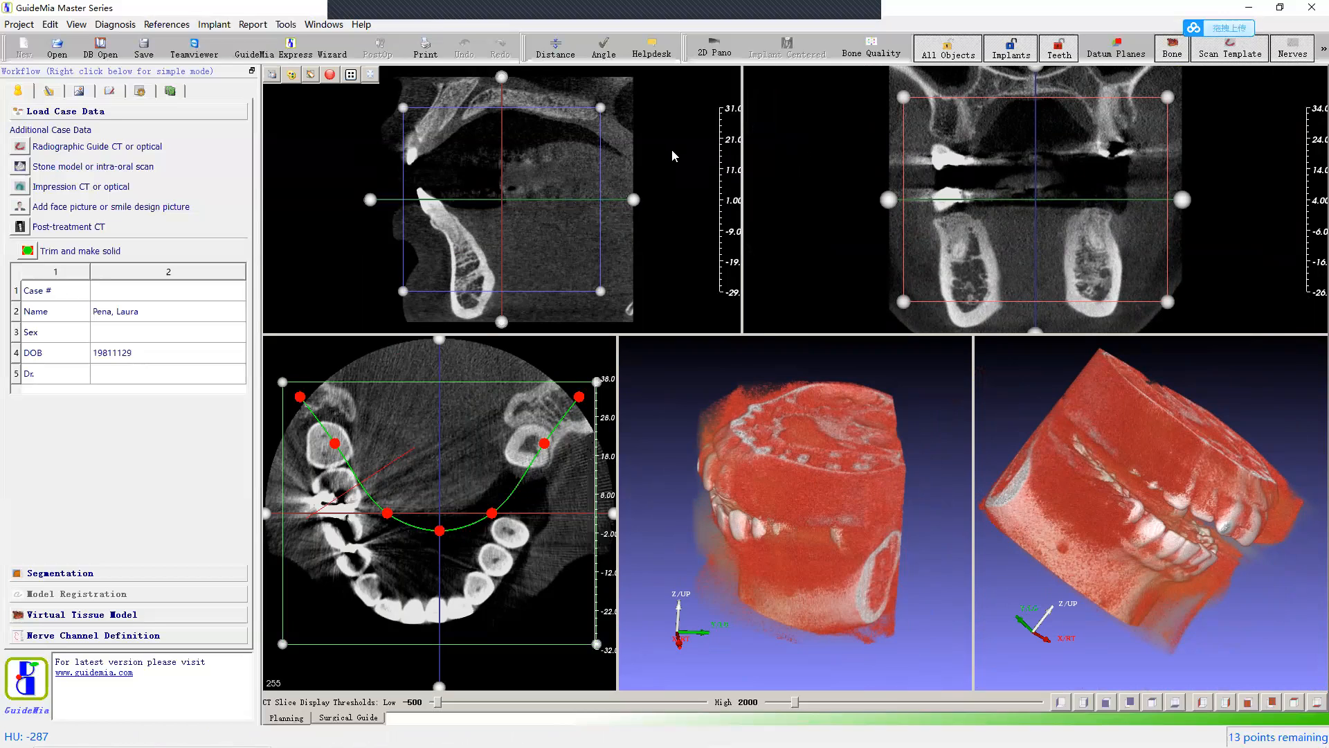
# Step: Adjust the window and level on the sagittal slice, and raise the high CT slice display threshold to 9850
pyautogui.moveTo(667, 151); pyautogui.dragTo(667, 188)
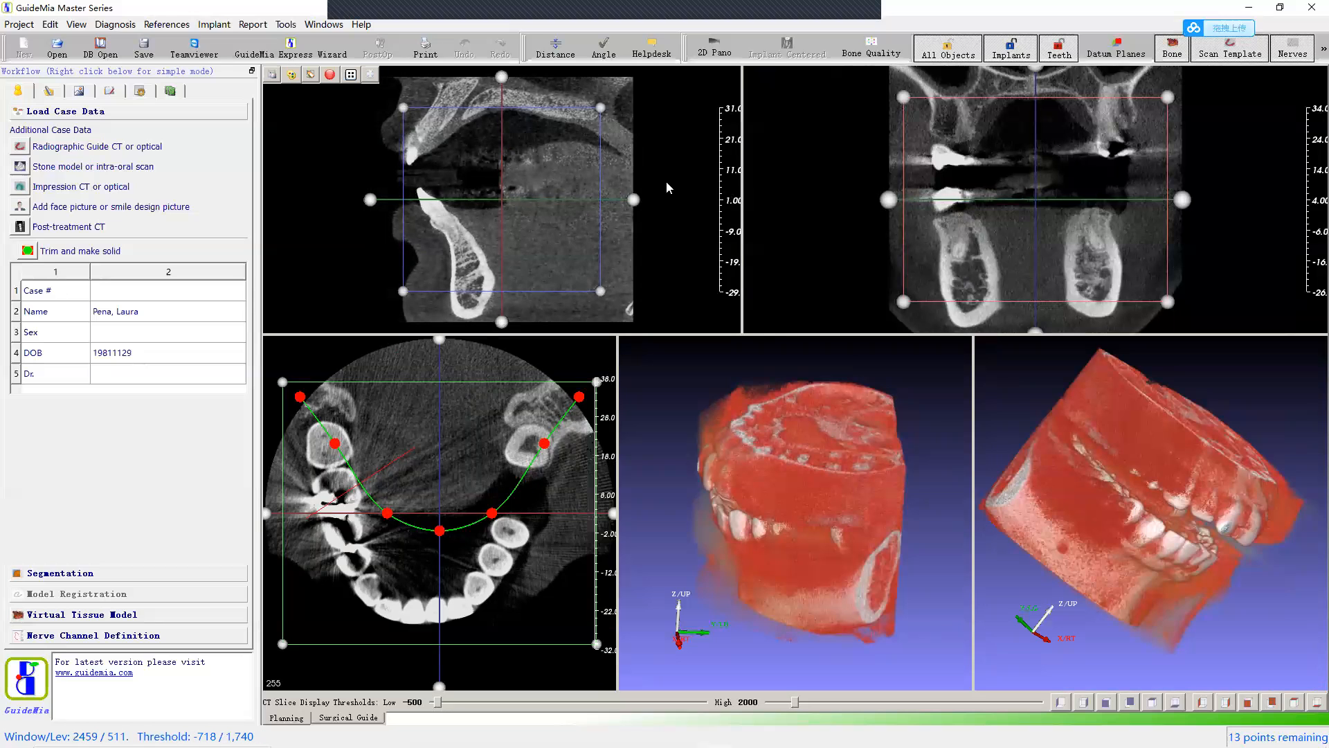
pyautogui.moveTo(667, 183); pyautogui.dragTo(632, 209)
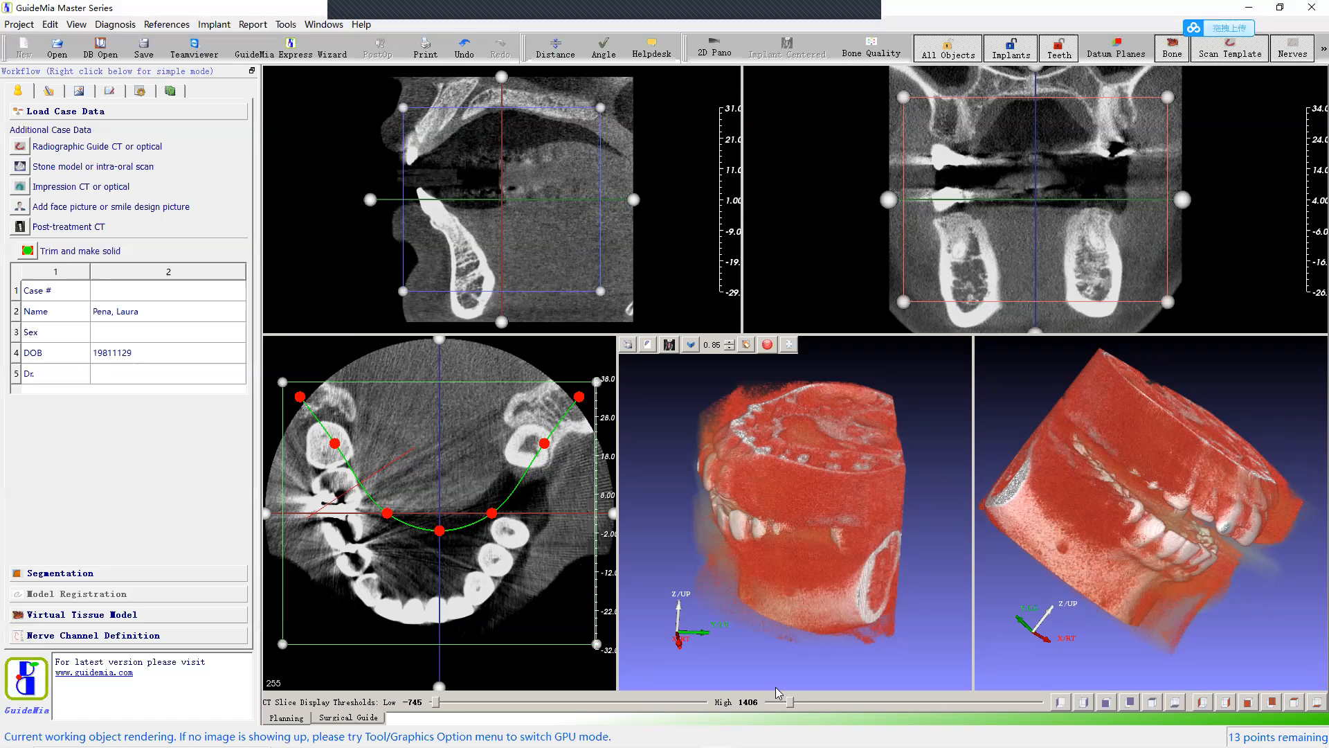
pyautogui.moveTo(793, 699); pyautogui.dragTo(848, 702)
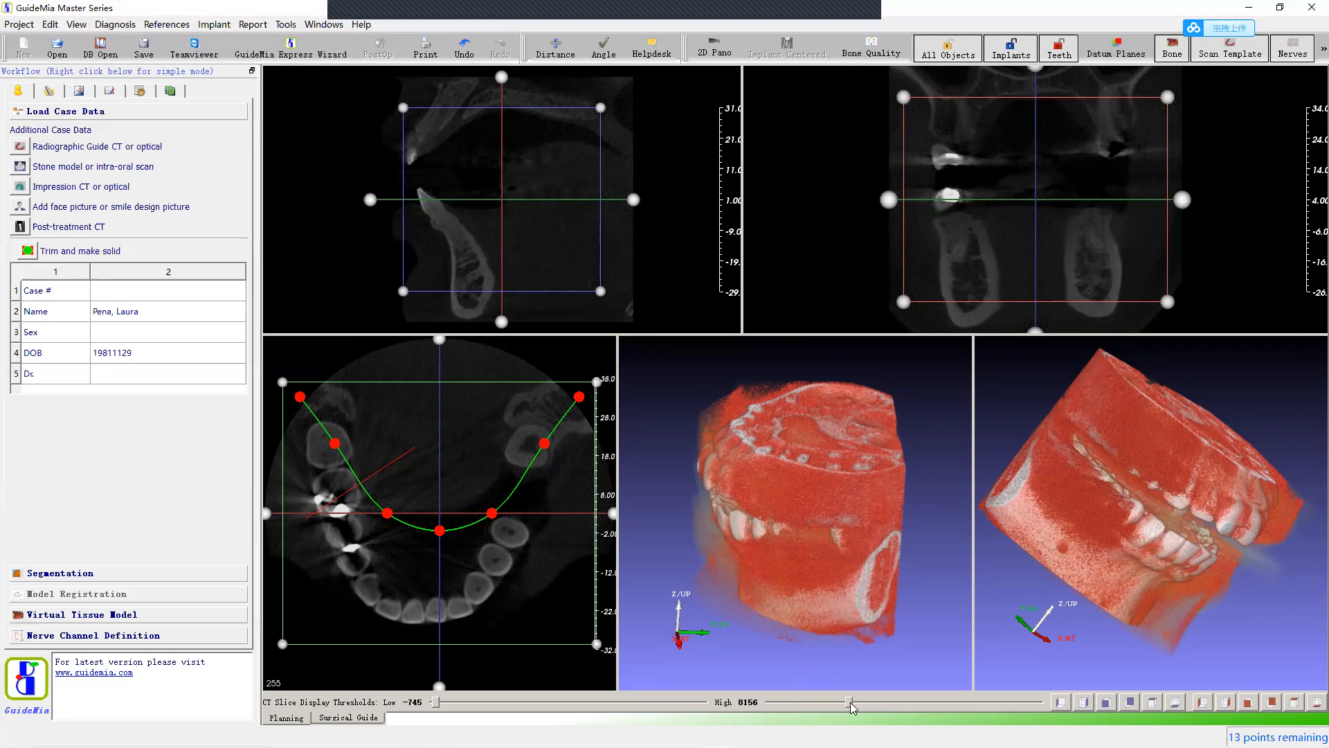
pyautogui.moveTo(850, 702); pyautogui.dragTo(865, 706)
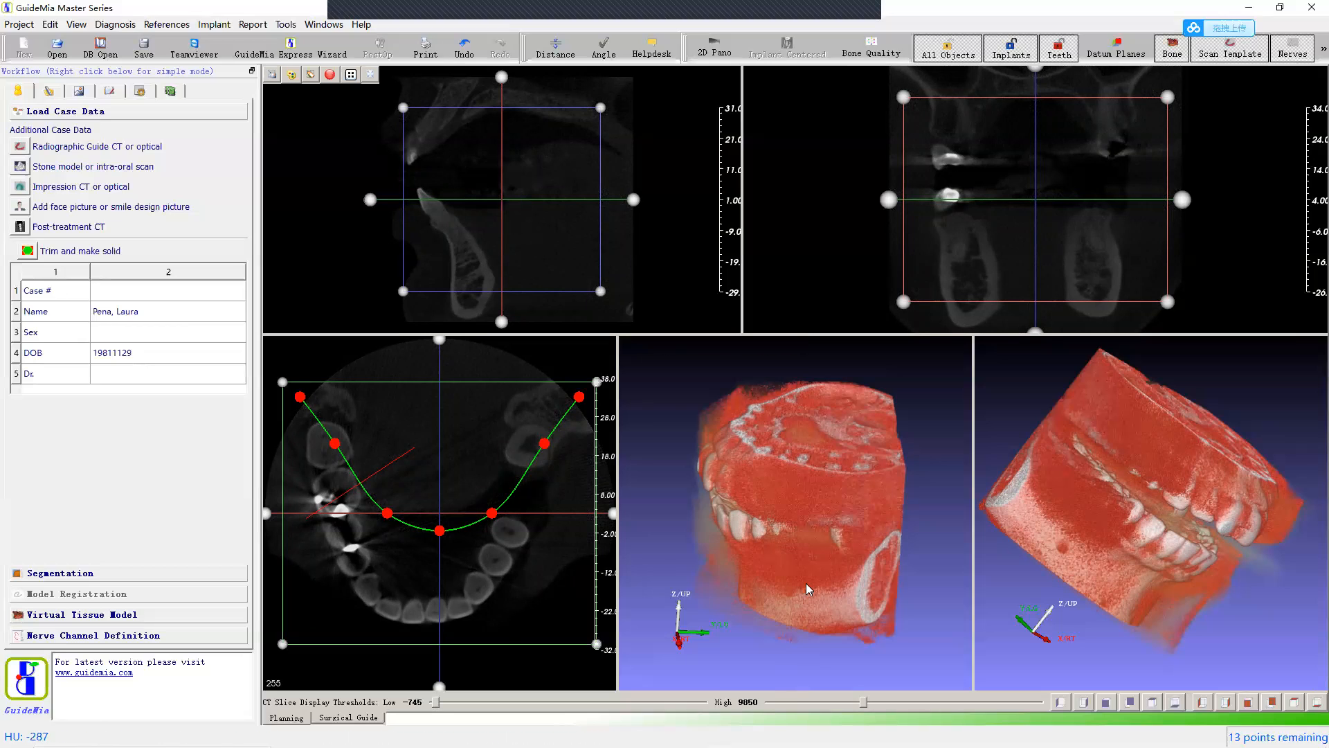
# Step: Lower the high display threshold to 1587, and raise the low threshold to 464 to isolate bone and teeth
pyautogui.moveTo(862, 703); pyautogui.dragTo(830, 705)
pyautogui.moveTo(817, 705); pyautogui.dragTo(790, 705)
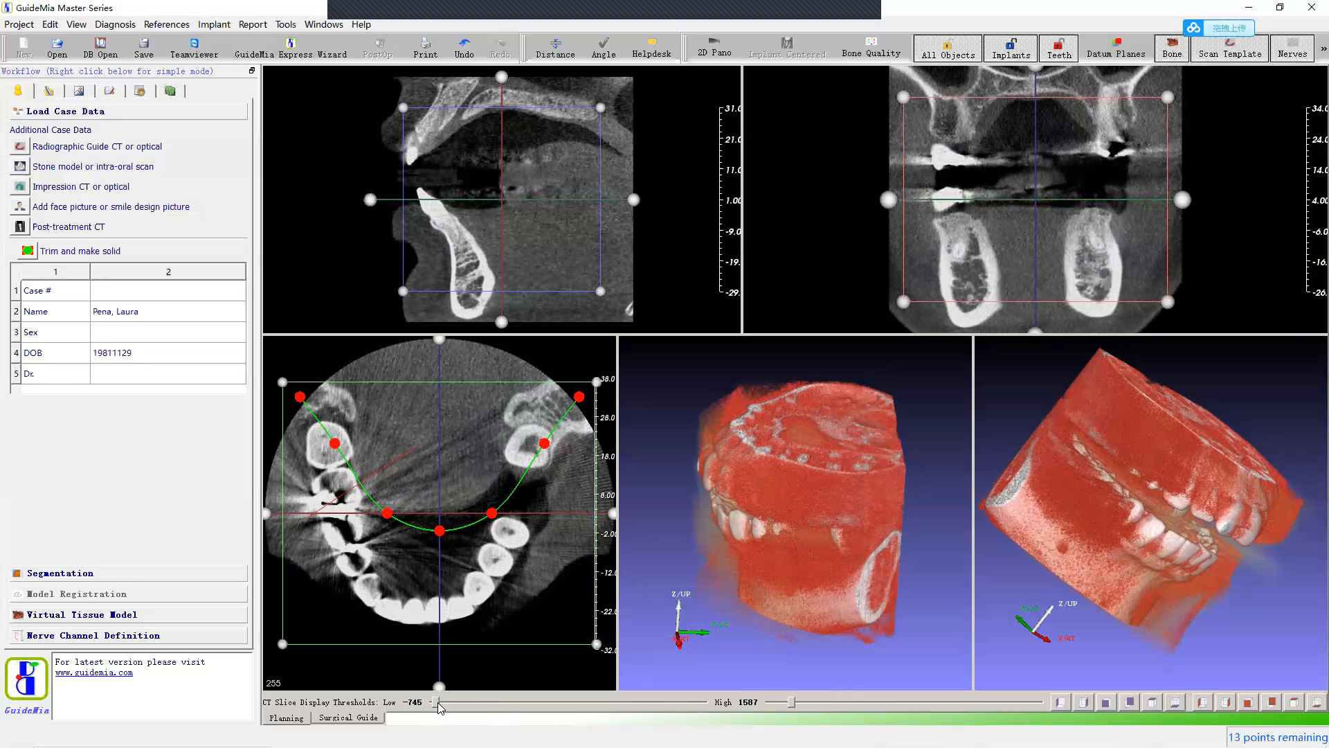
pyautogui.moveTo(435, 703)
pyautogui.mouseDown()
pyautogui.moveTo(466, 701)
pyautogui.moveTo(439, 691)
pyautogui.mouseUp()
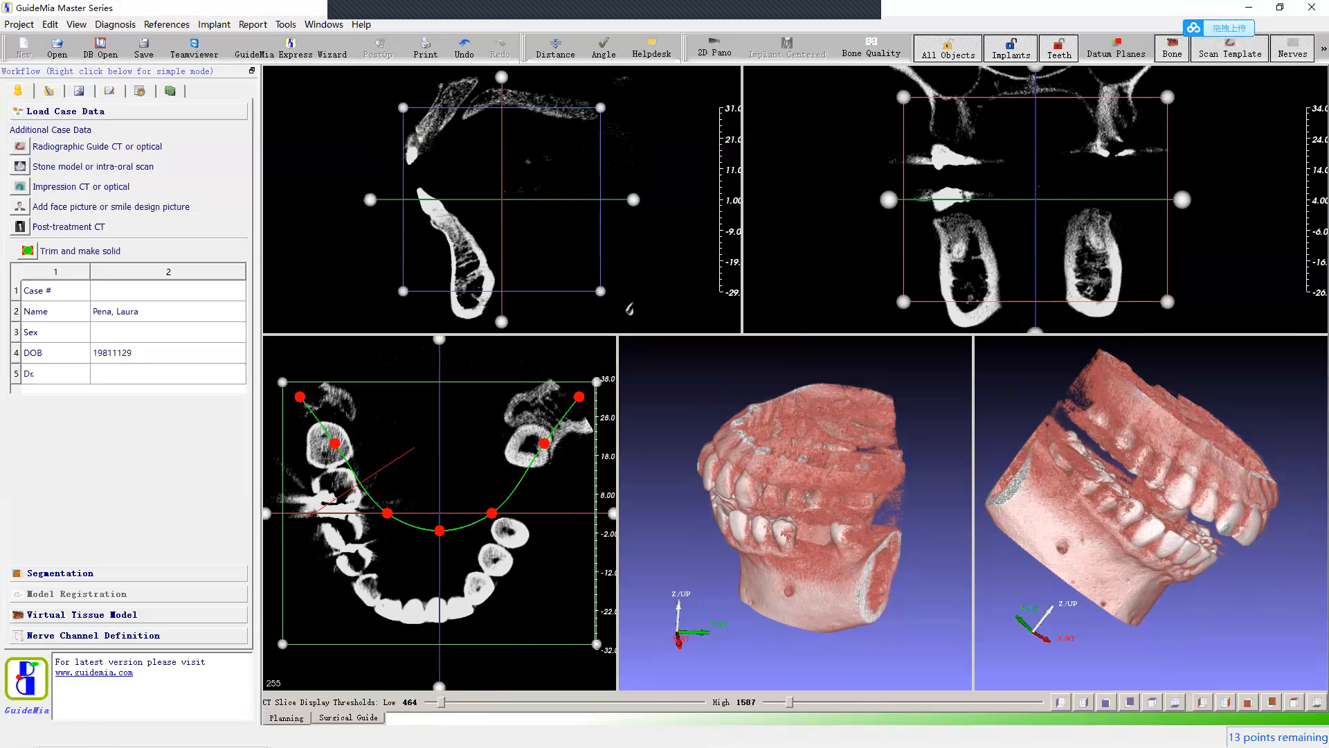
pyautogui.moveTo(790, 702); pyautogui.dragTo(819, 705)
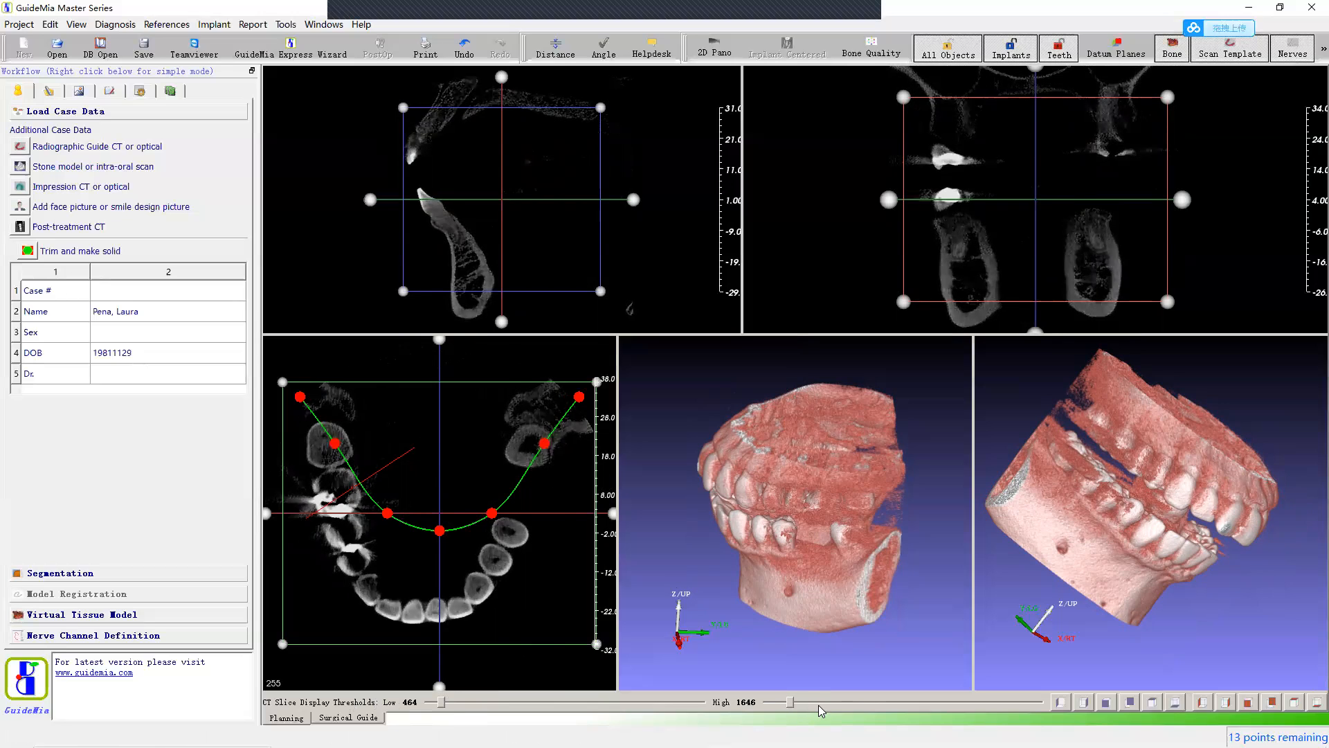
# Step: Adjust the window and level directly on the sagittal slice, bringing the display thresholds to about 14 low and 4434 high
pyautogui.moveTo(653, 140); pyautogui.dragTo(554, 268)
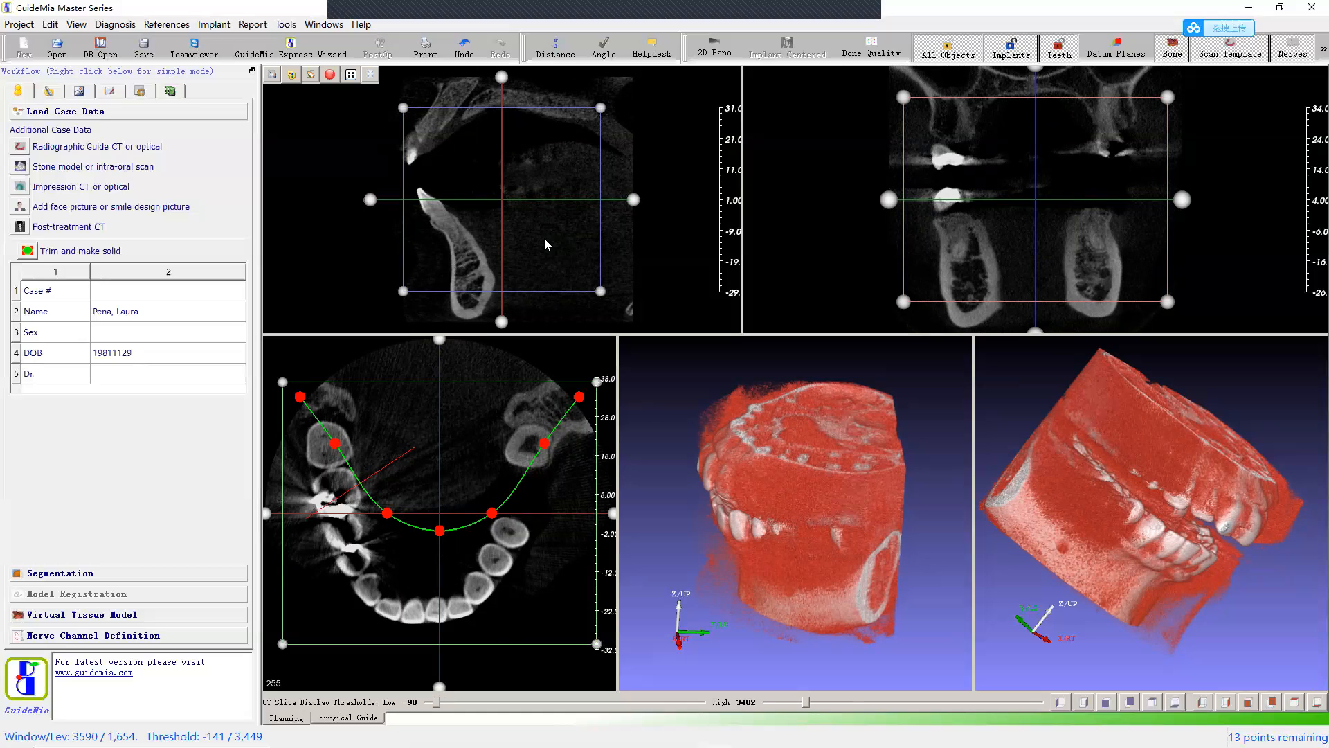
pyautogui.moveTo(544, 238); pyautogui.dragTo(539, 241)
pyautogui.moveTo(539, 242); pyautogui.dragTo(542, 242)
pyautogui.click(542, 242)
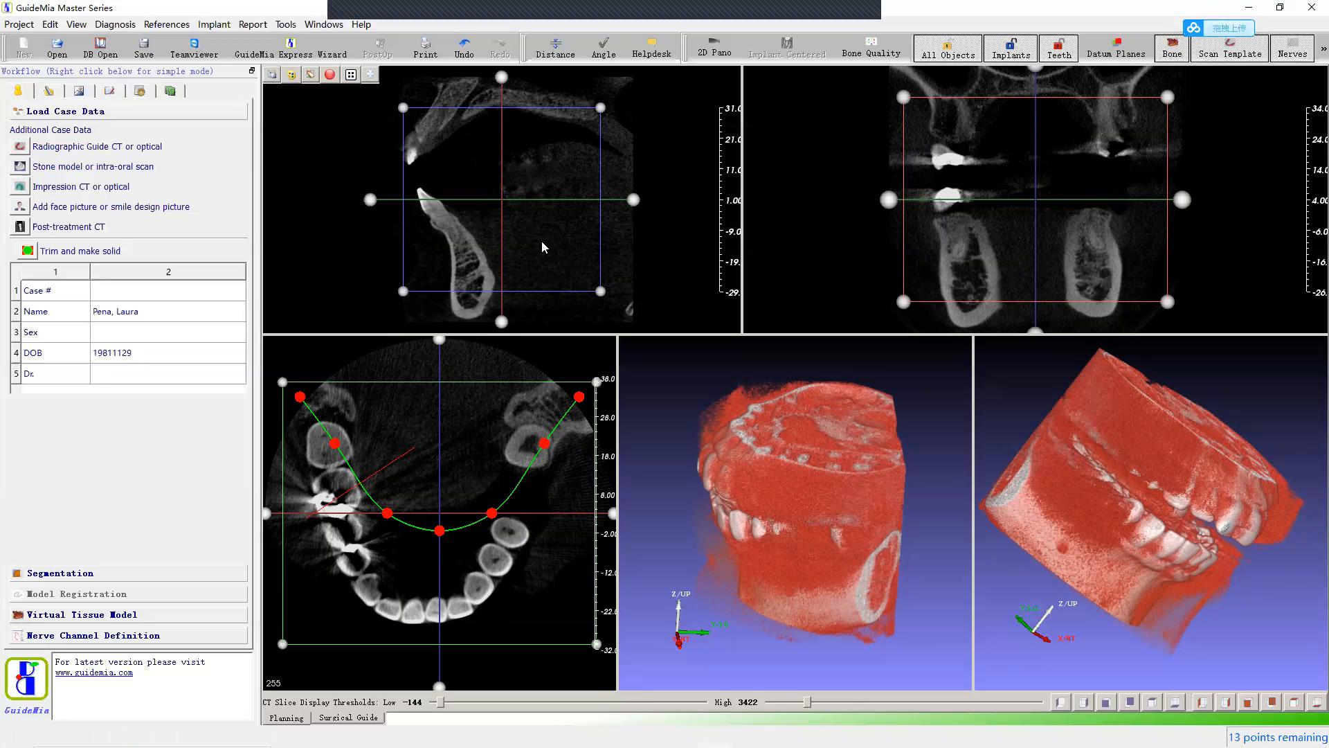
pyautogui.moveTo(541, 248); pyautogui.dragTo(710, 376)
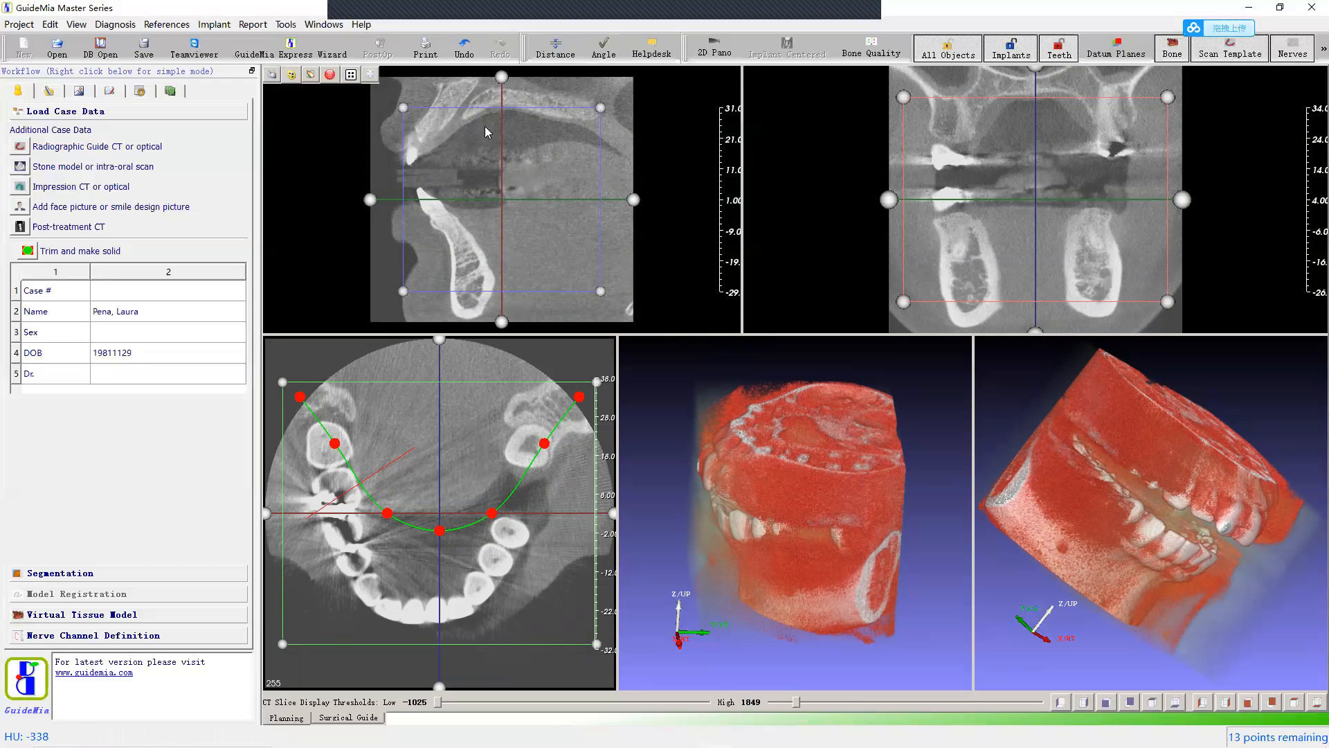
pyautogui.moveTo(669, 262); pyautogui.dragTo(684, 158)
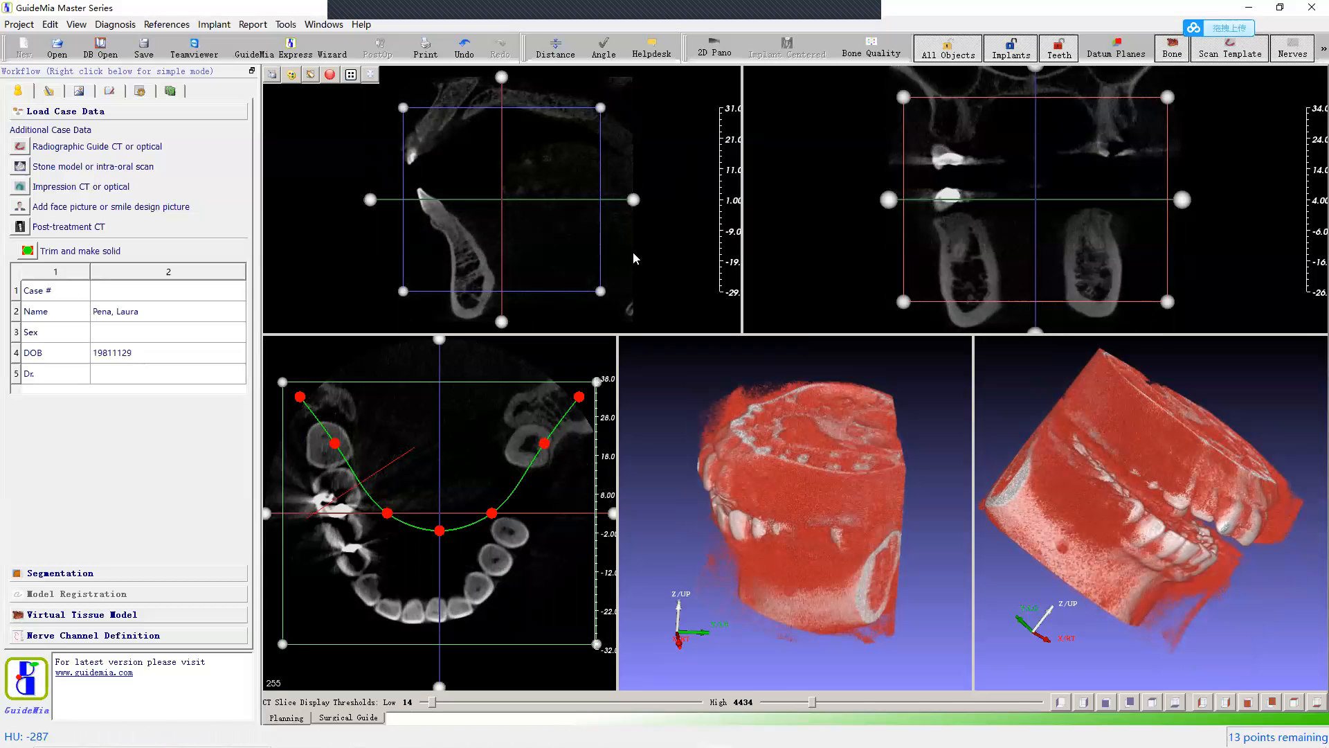
# Step: Bring the display thresholds to about 508 and 4904, and rotate and zoom the working object rendering to examine the teeth
pyautogui.moveTo(702, 248); pyautogui.dragTo(659, 183)
pyautogui.moveTo(846, 503); pyautogui.dragTo(726, 540)
pyautogui.scroll(5, 835, 437)
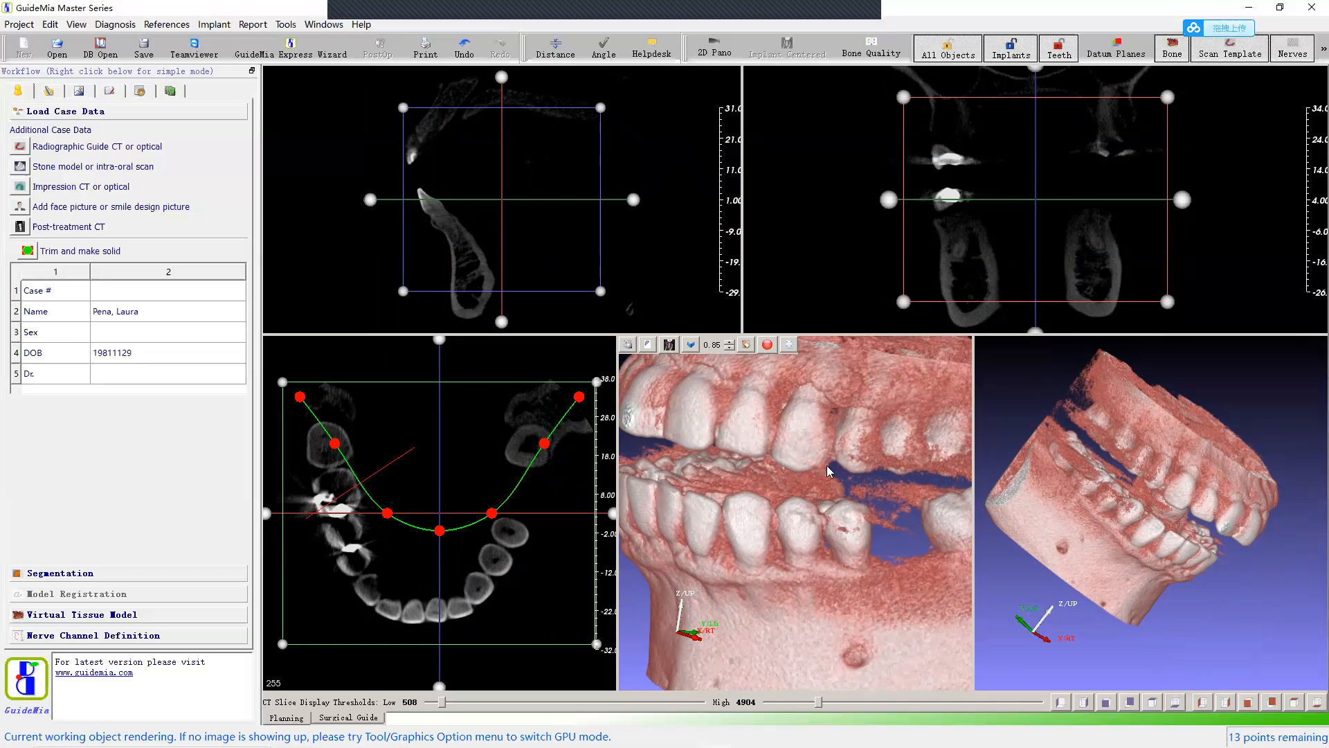
pyautogui.scroll(-3, 831, 551)
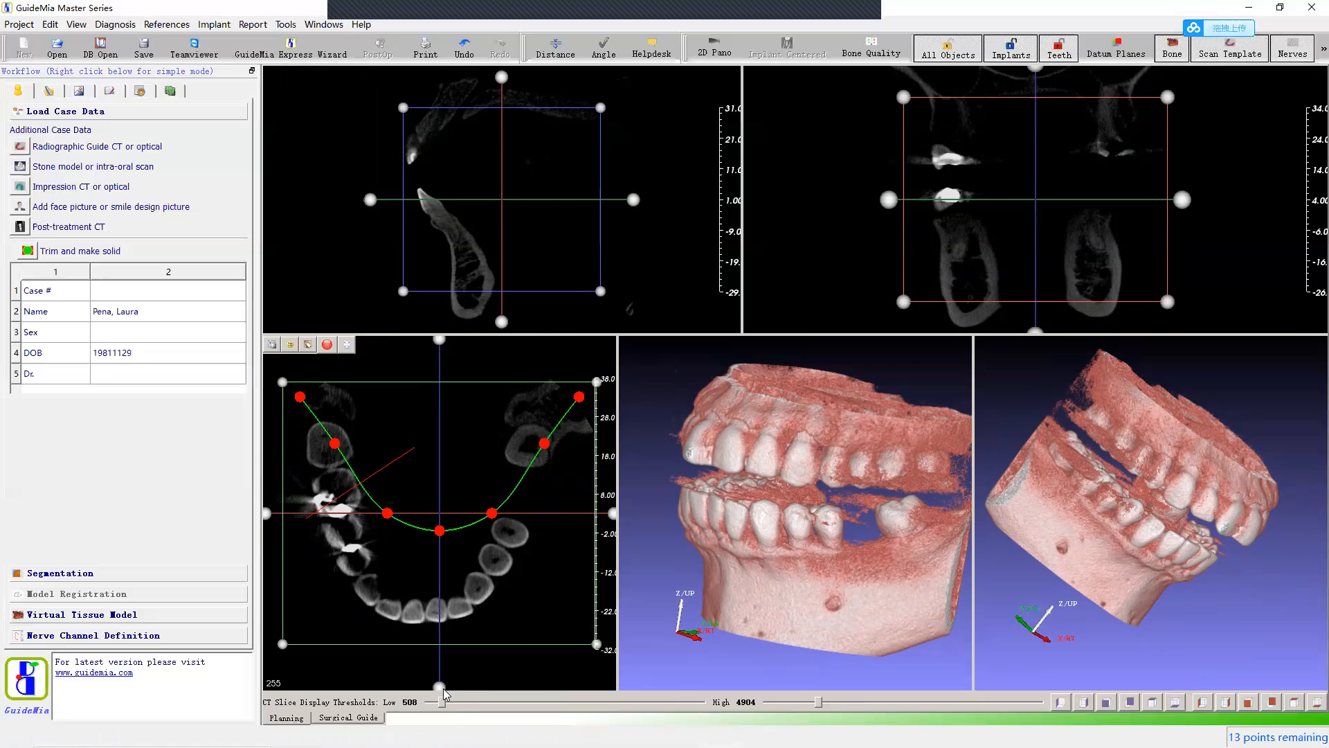
# Step: Lower the low threshold to -1025, then adjust the sagittal slice's window and level to about -489 low and 2534 high
pyautogui.moveTo(437, 704); pyautogui.dragTo(428, 700)
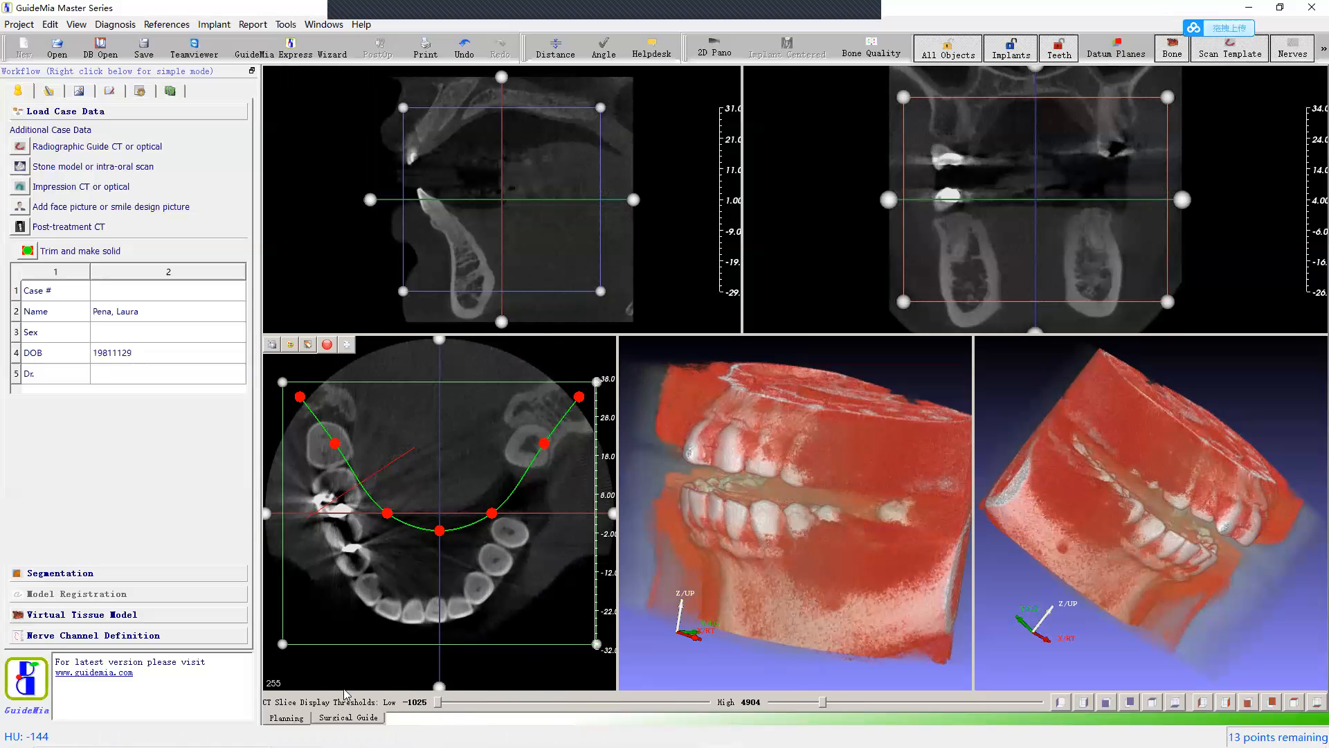
pyautogui.moveTo(652, 201); pyautogui.dragTo(313, 295)
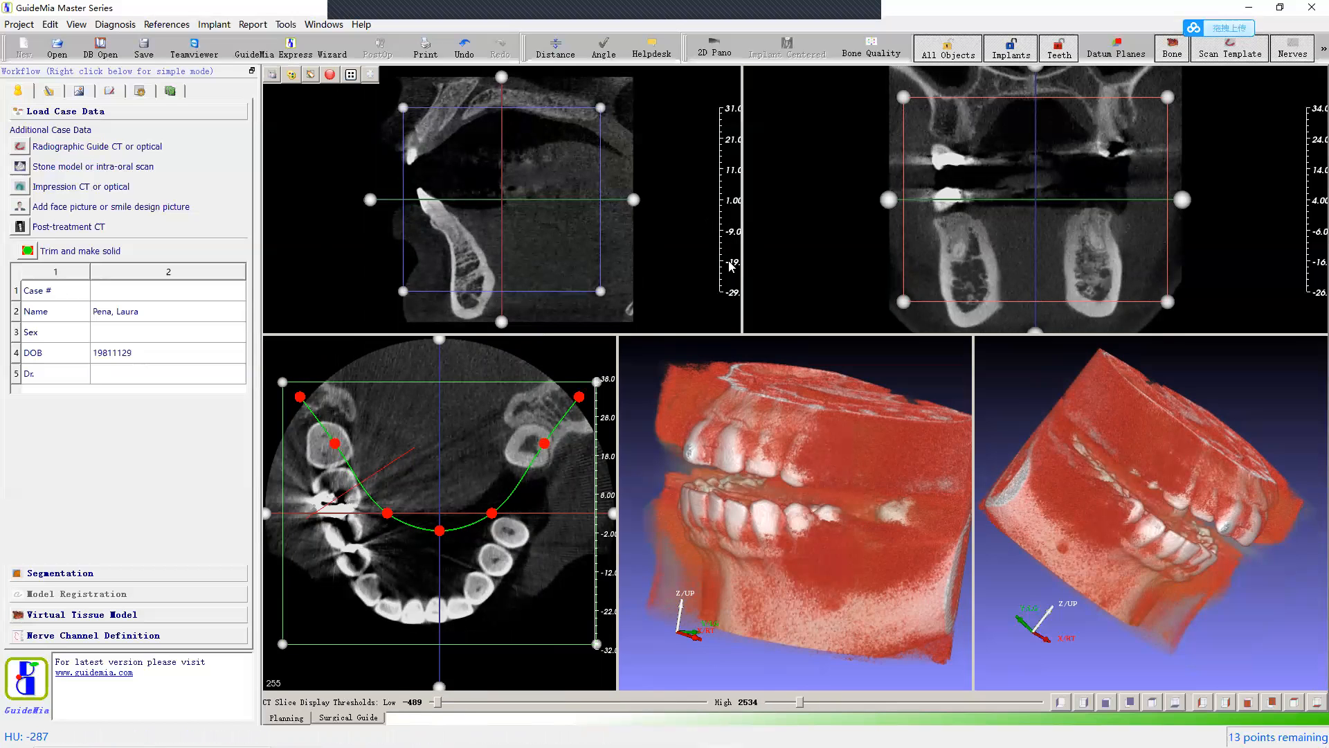
pyautogui.moveTo(878, 504); pyautogui.dragTo(836, 465)
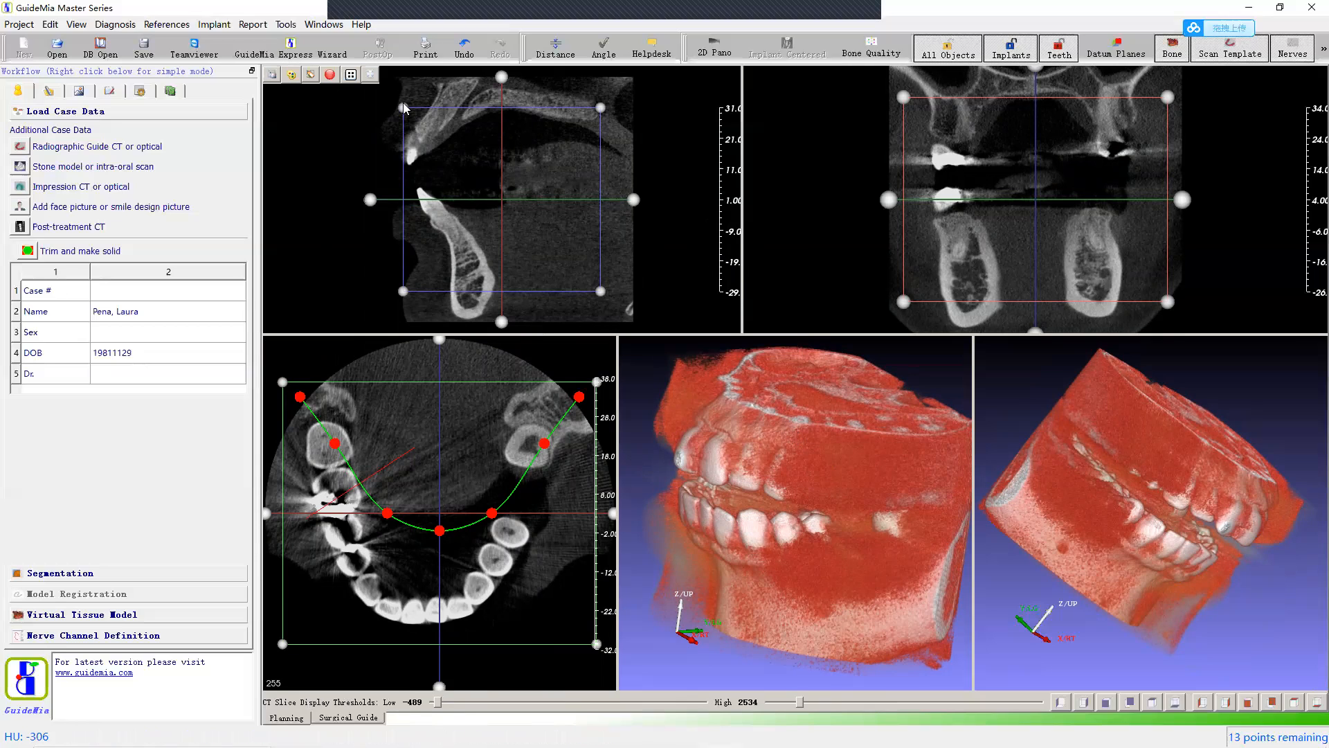
# Step: Adjust the display thresholds to about 705 low and 2924 high, and rotate the working object rendering to examine the teeth and jaw
pyautogui.moveTo(643, 263); pyautogui.dragTo(637, 315)
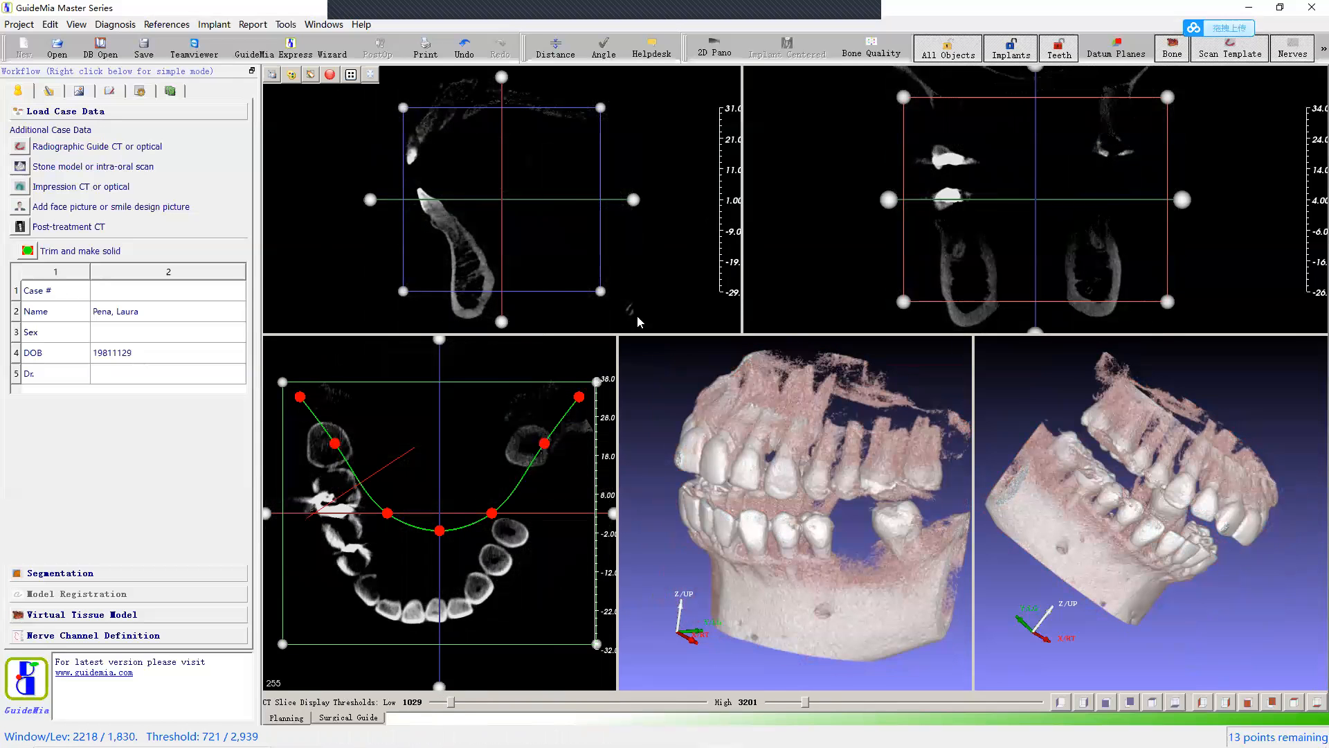
pyautogui.moveTo(752, 484)
pyautogui.mouseDown()
pyautogui.moveTo(790, 462)
pyautogui.moveTo(861, 509)
pyautogui.moveTo(921, 590)
pyautogui.moveTo(903, 554)
pyautogui.moveTo(915, 533)
pyautogui.moveTo(831, 583)
pyautogui.moveTo(845, 543)
pyautogui.moveTo(777, 489)
pyautogui.mouseUp()
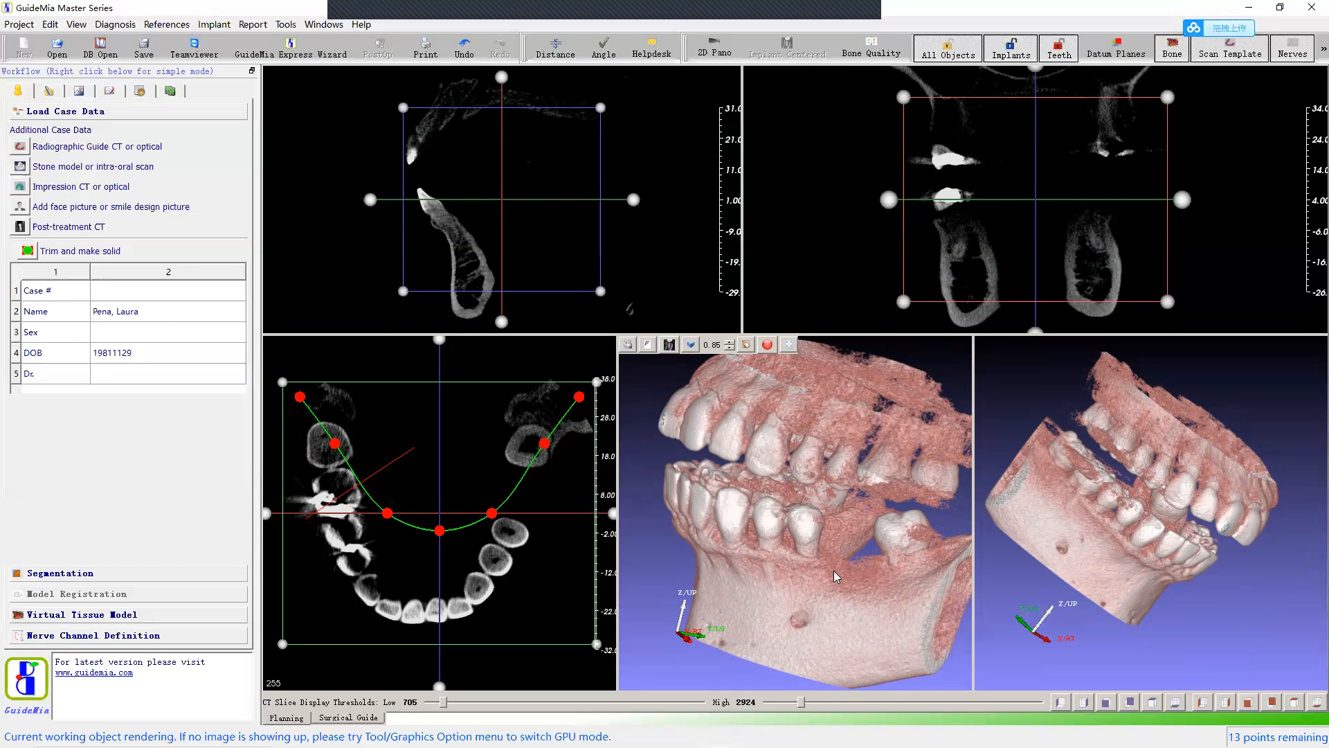
pyautogui.moveTo(757, 532); pyautogui.dragTo(788, 537)
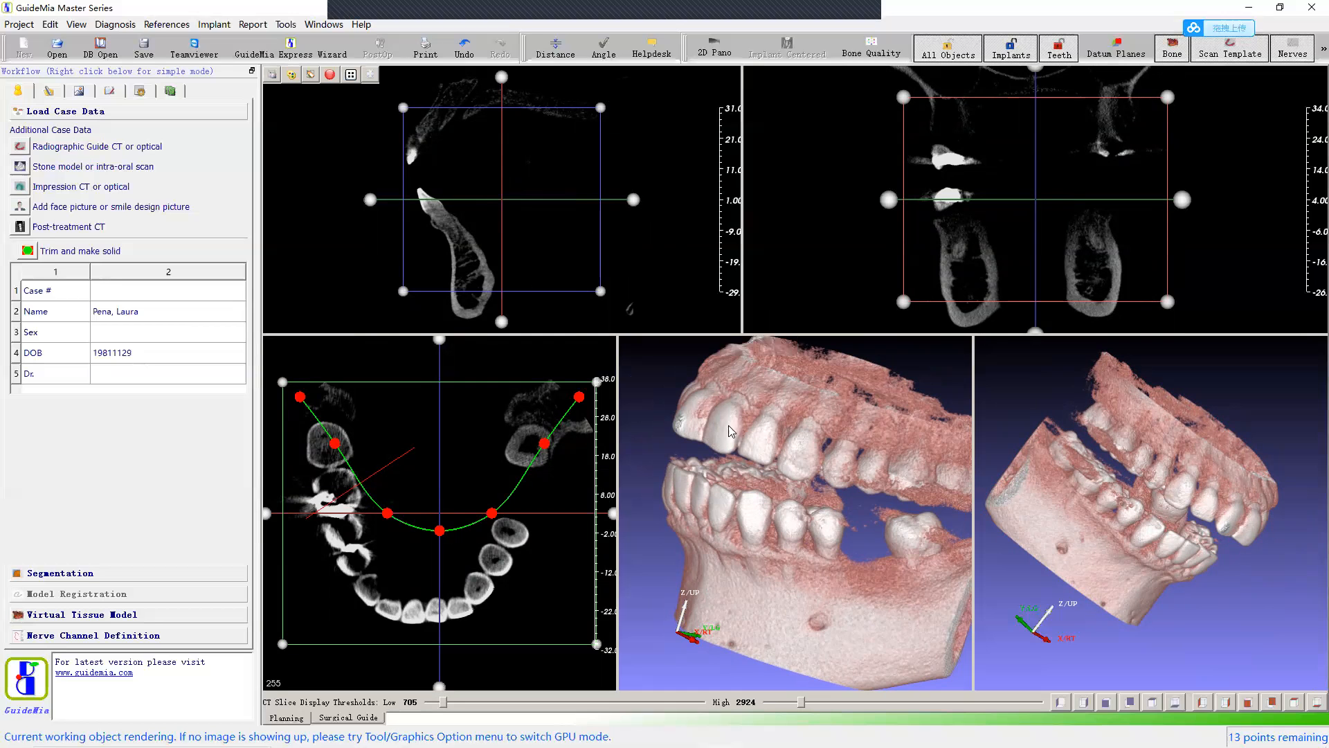
pyautogui.moveTo(748, 450); pyautogui.dragTo(802, 496)
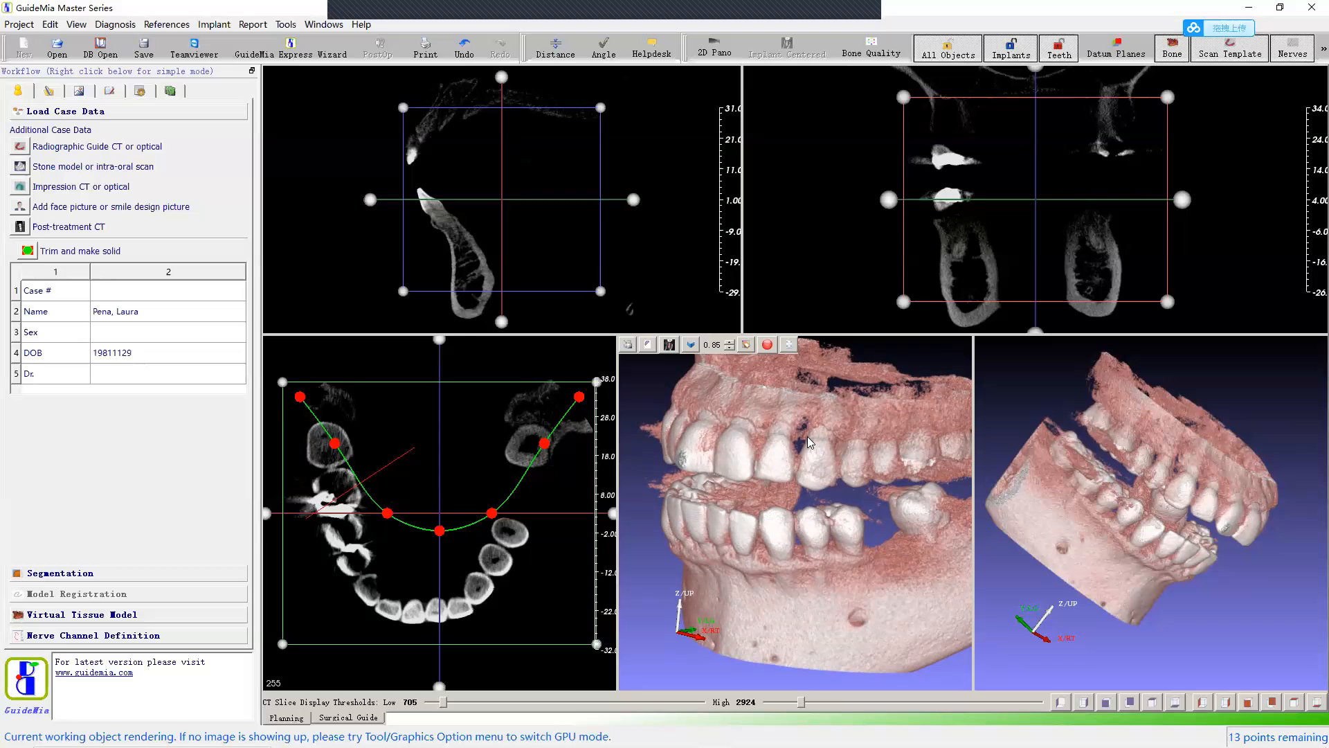
# Step: Enlarge the sagittal slice, turn the assembly rendering, and adjust the display thresholds to about 39 low and 1880 high
pyautogui.moveTo(651, 232); pyautogui.dragTo(659, 192, button='right')
pyautogui.moveTo(659, 166); pyautogui.dragTo(689, 238)
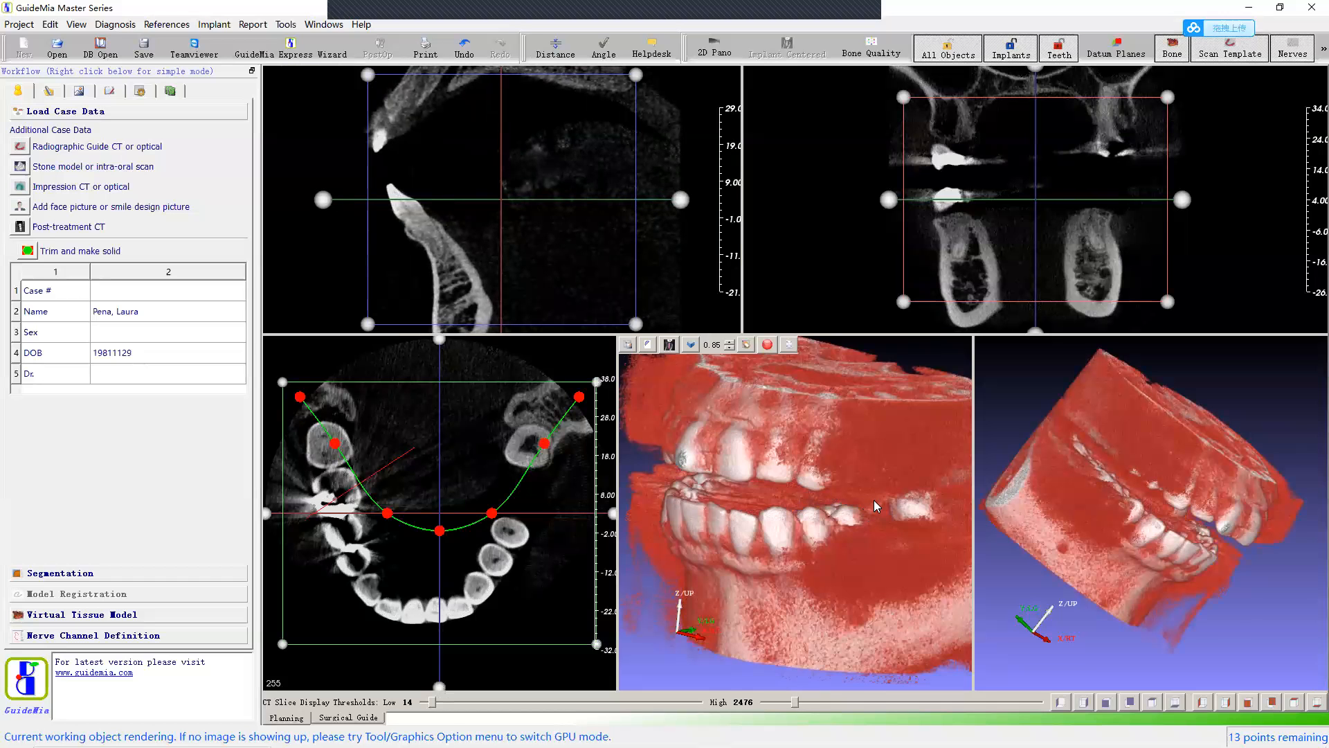
pyautogui.moveTo(1153, 518); pyautogui.dragTo(1095, 507)
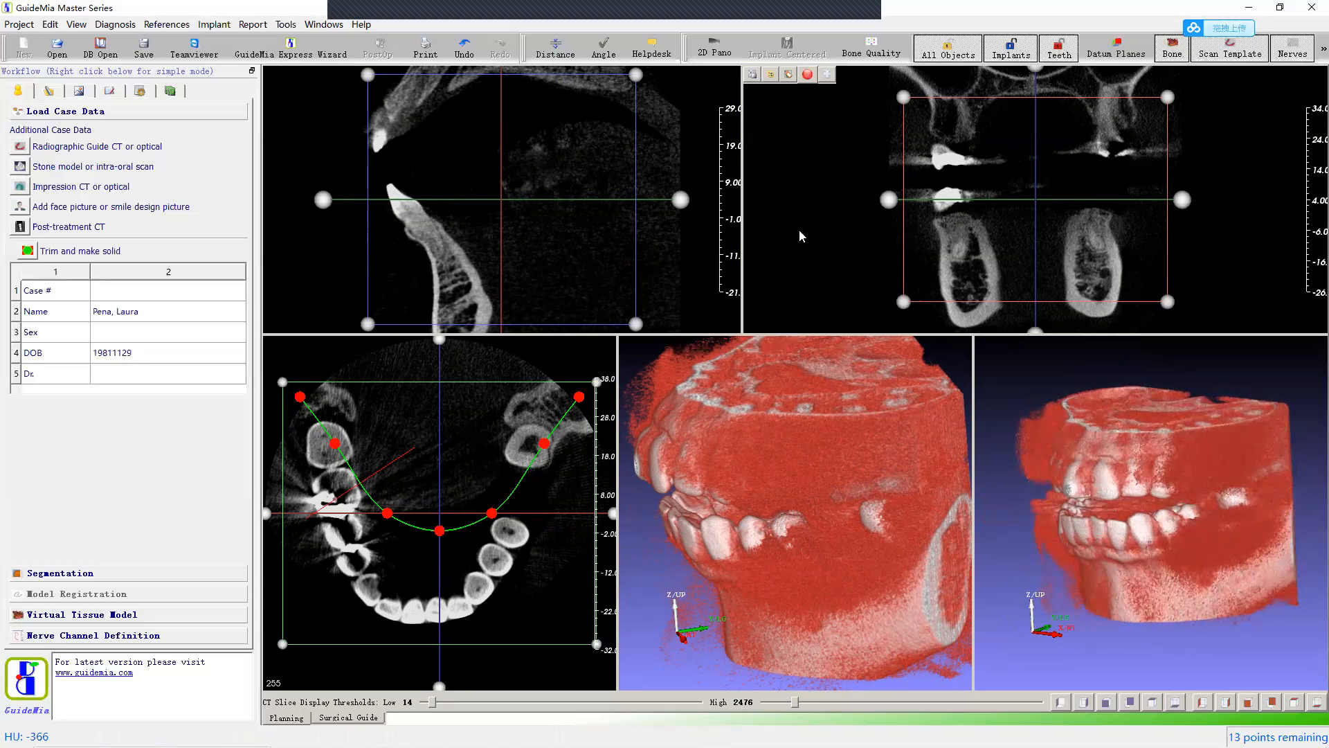
pyautogui.moveTo(836, 195); pyautogui.dragTo(752, 238)
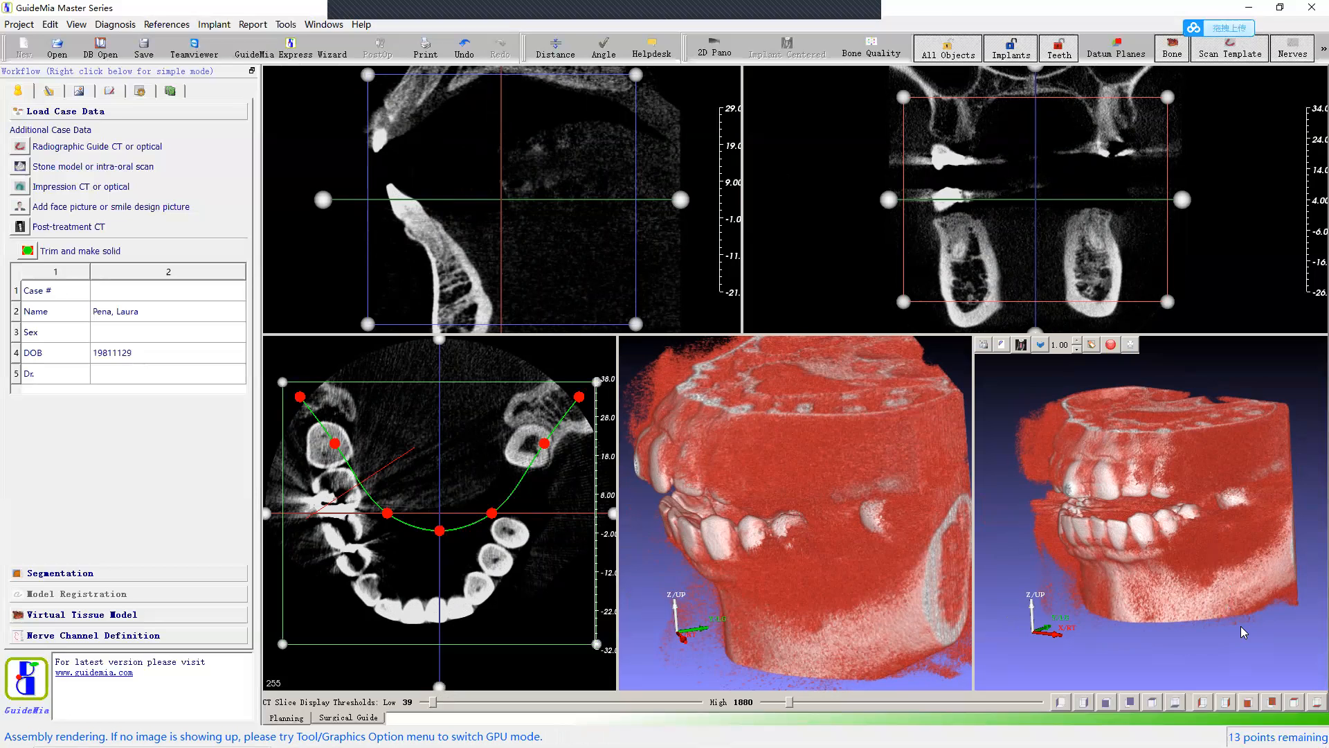
# Step: Reposition both 3D renderings and all three slice images within their views, and shrink the axial slice
pyautogui.moveTo(1258, 595); pyautogui.dragTo(1209, 590)
pyautogui.moveTo(876, 570); pyautogui.dragTo(915, 562, button='middle')
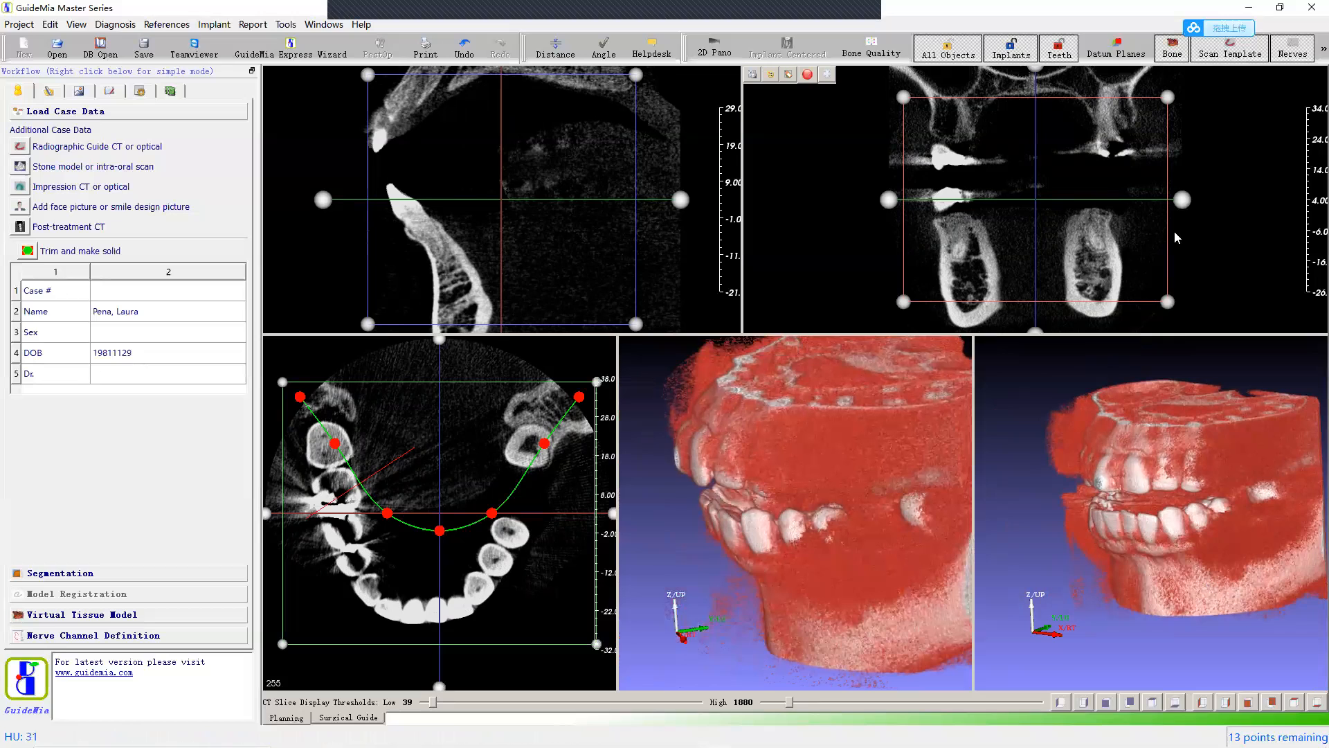
pyautogui.moveTo(1219, 232); pyautogui.dragTo(1288, 232, button='middle')
pyautogui.moveTo(704, 267)
pyautogui.mouseDown(button='middle')
pyautogui.moveTo(615, 258)
pyautogui.moveTo(699, 253)
pyautogui.mouseUp(button='middle')
pyautogui.moveTo(584, 442); pyautogui.dragTo(569, 444, button='middle')
pyautogui.moveTo(569, 444); pyautogui.dragTo(567, 486, button='right')
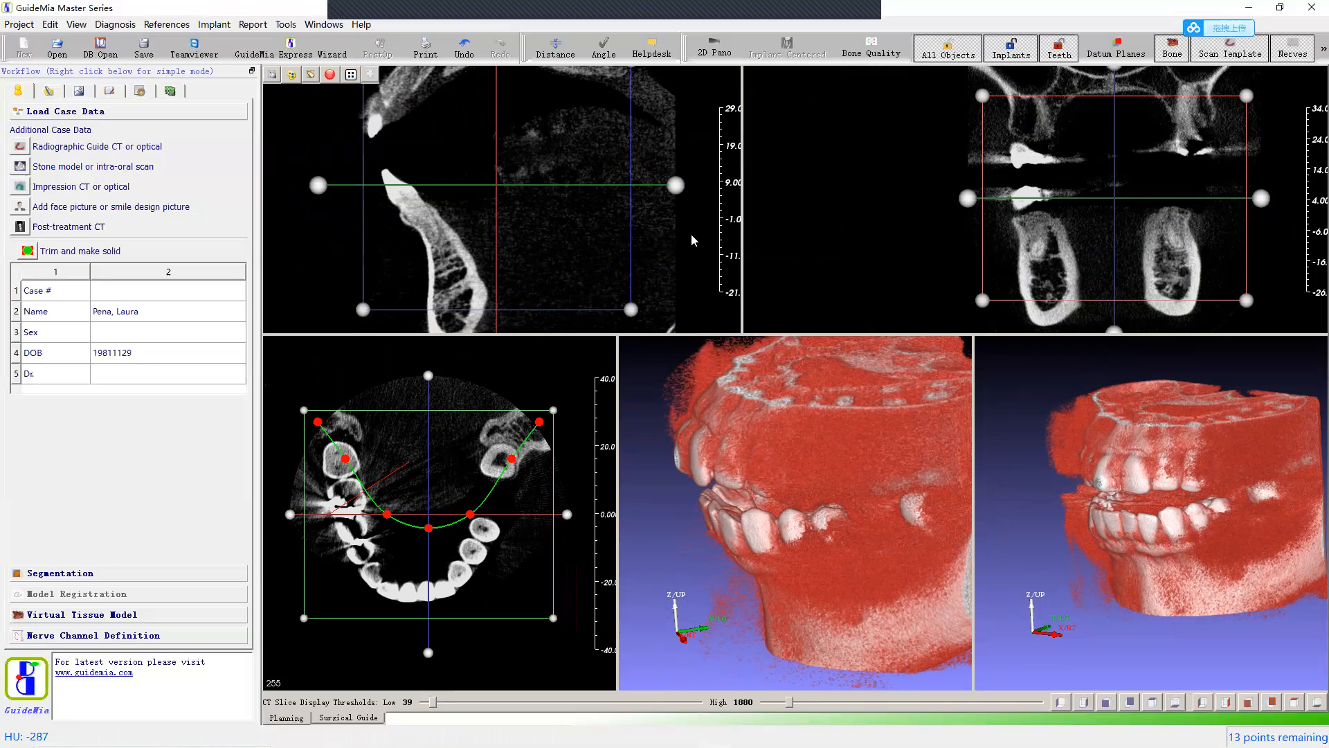
# Step: Step through the sagittal and coronal slices to examine the jaws, stopping at coronal slice 297
pyautogui.scroll(-2, 693, 239)
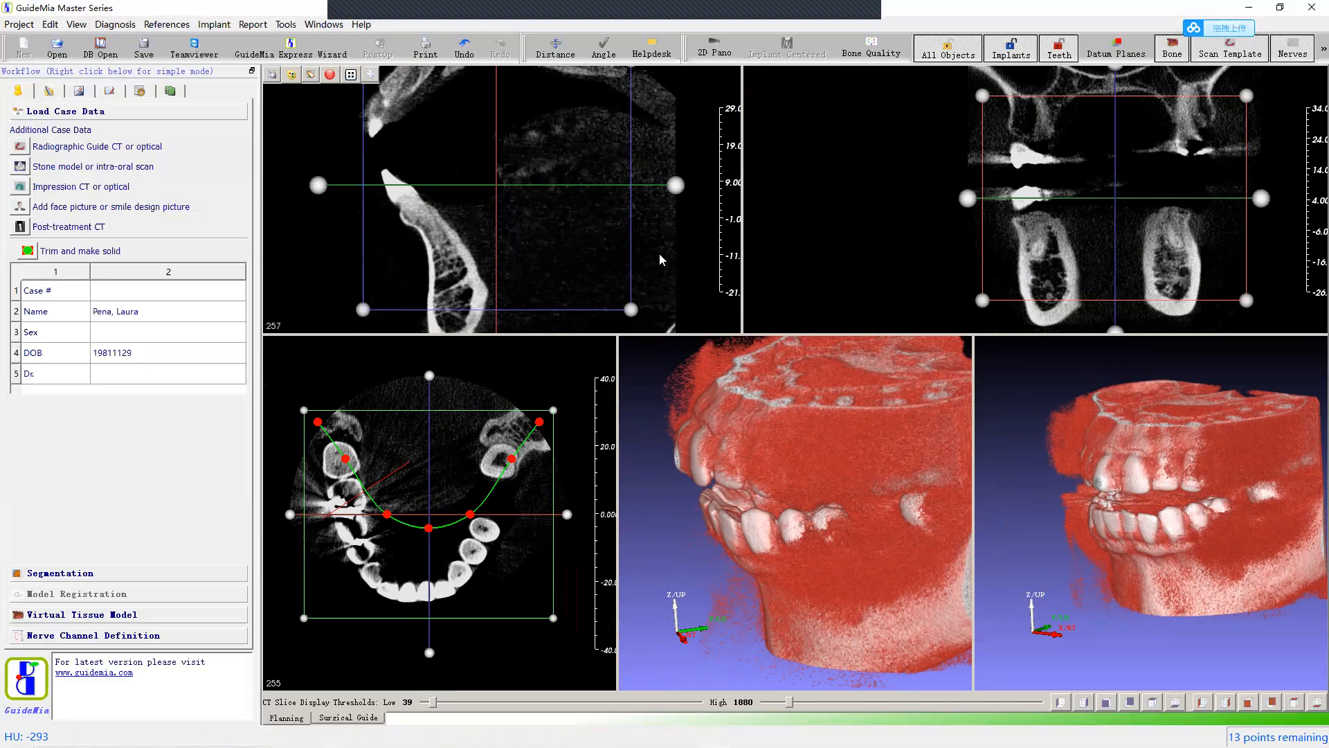
pyautogui.scroll(-2, 873, 243)
pyautogui.scroll(-6, 874, 242)
pyautogui.scroll(-6, 873, 242)
pyautogui.scroll(-6, 874, 243)
pyautogui.scroll(-1, 874, 243)
pyautogui.scroll(-4, 874, 243)
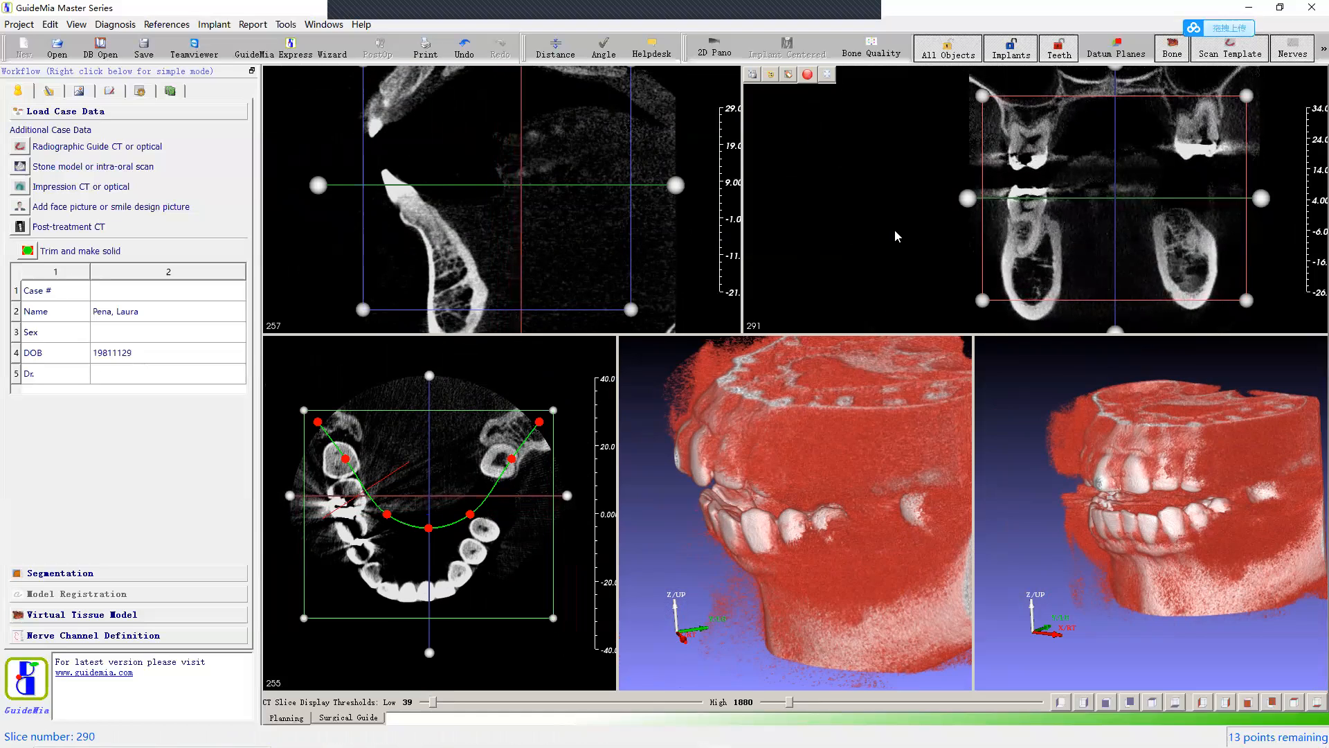
pyautogui.scroll(-5, 870, 199)
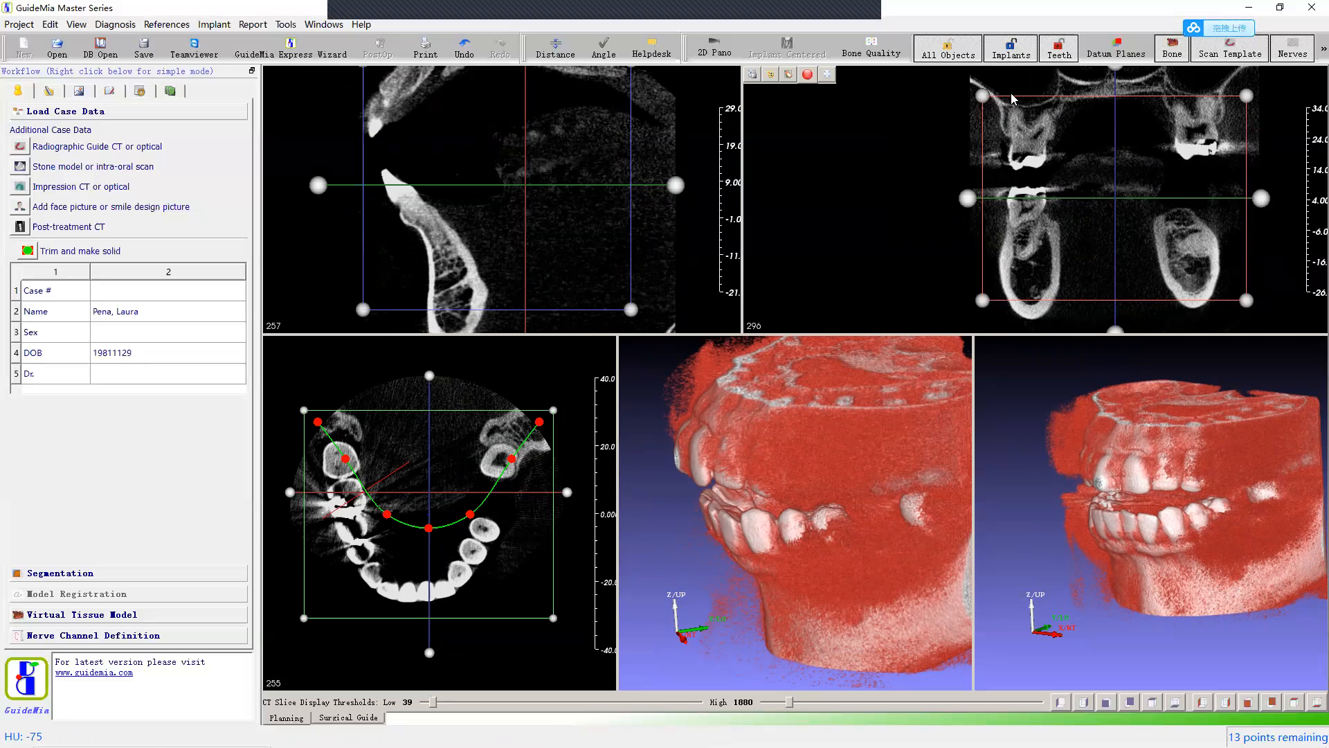
pyautogui.scroll(-2, 816, 198)
pyautogui.scroll(3, 814, 192)
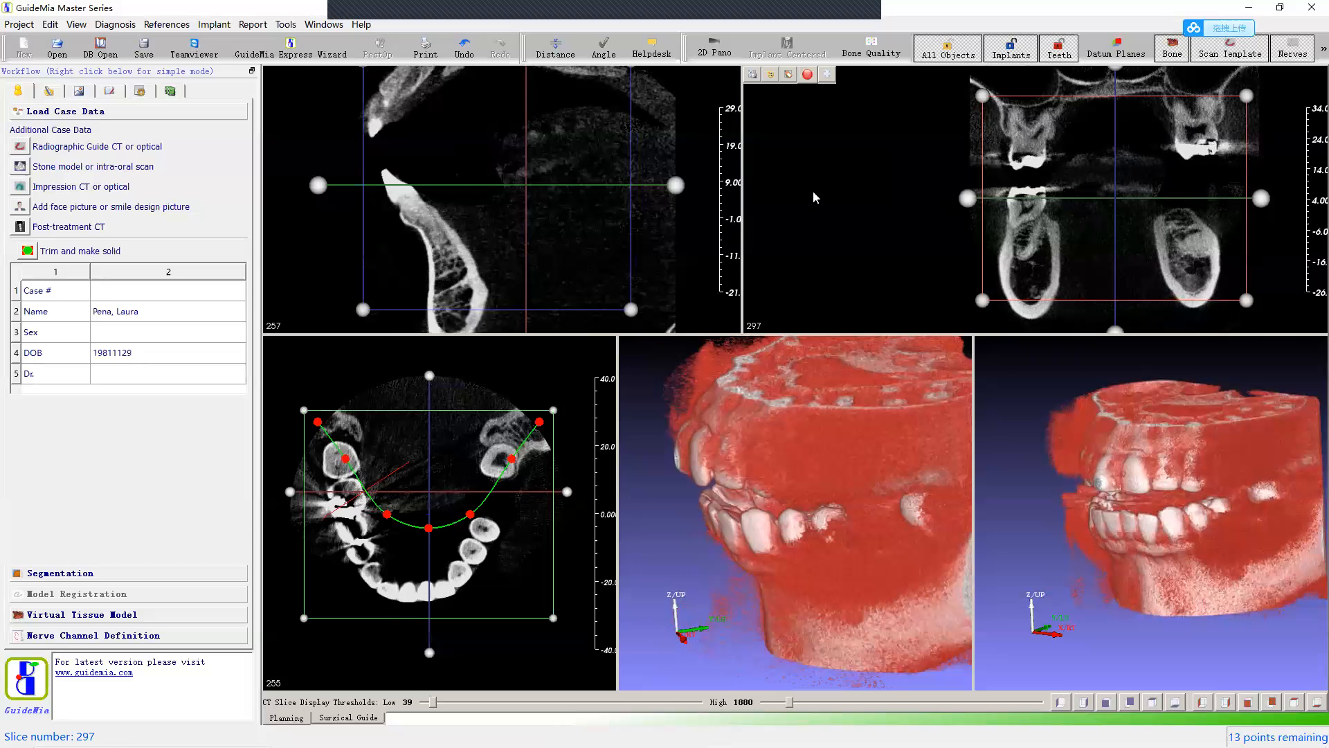
# Step: Shrink the sagittal and coronal slices, and shift the coronal reference plane forward to slice 187
pyautogui.moveTo(701, 132); pyautogui.dragTo(680, 187, button='right')
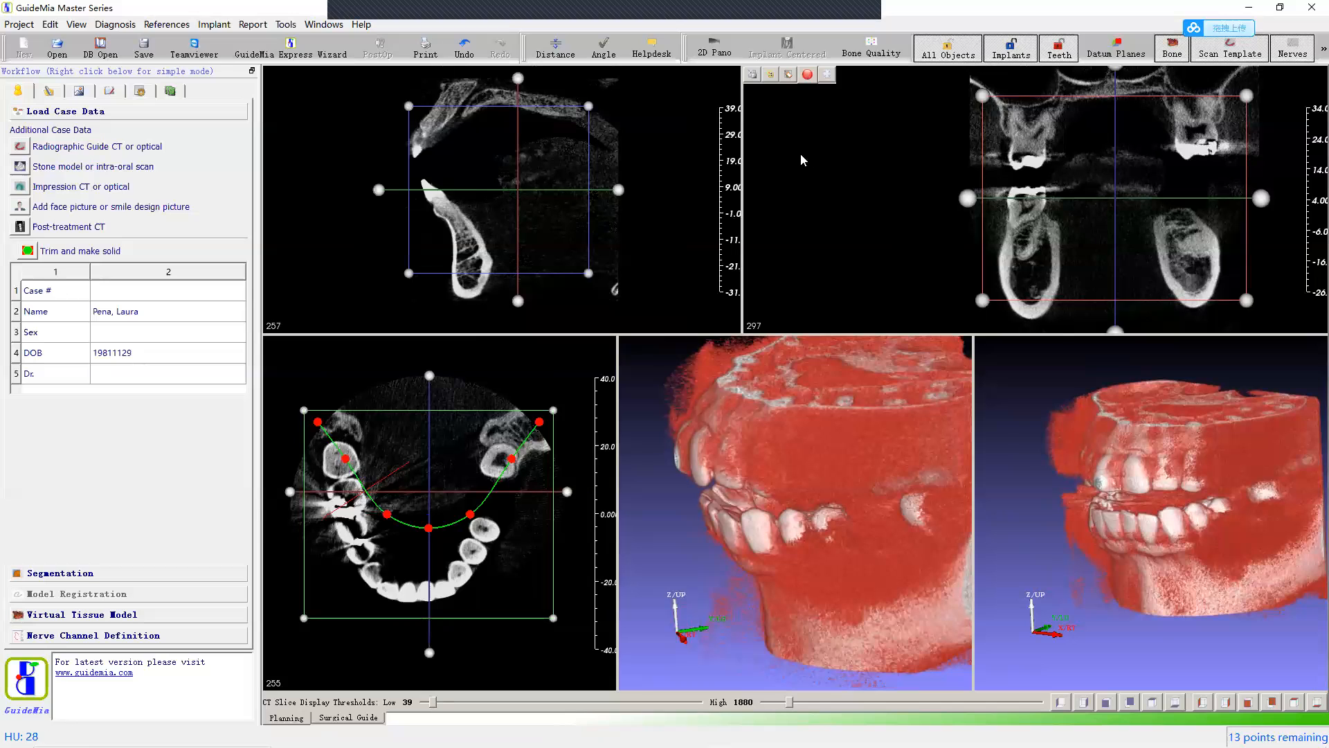
pyautogui.moveTo(518, 303); pyautogui.dragTo(467, 305)
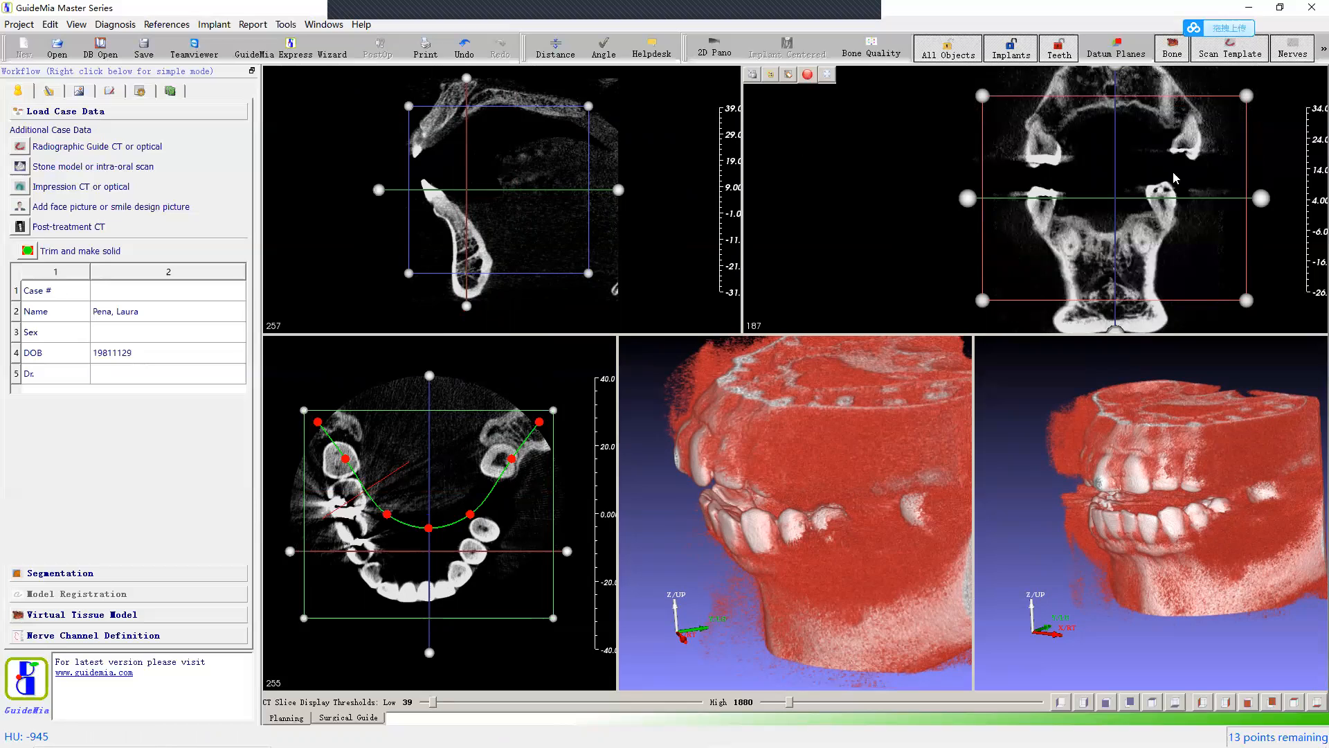
pyautogui.scroll(-2, 1111, 103)
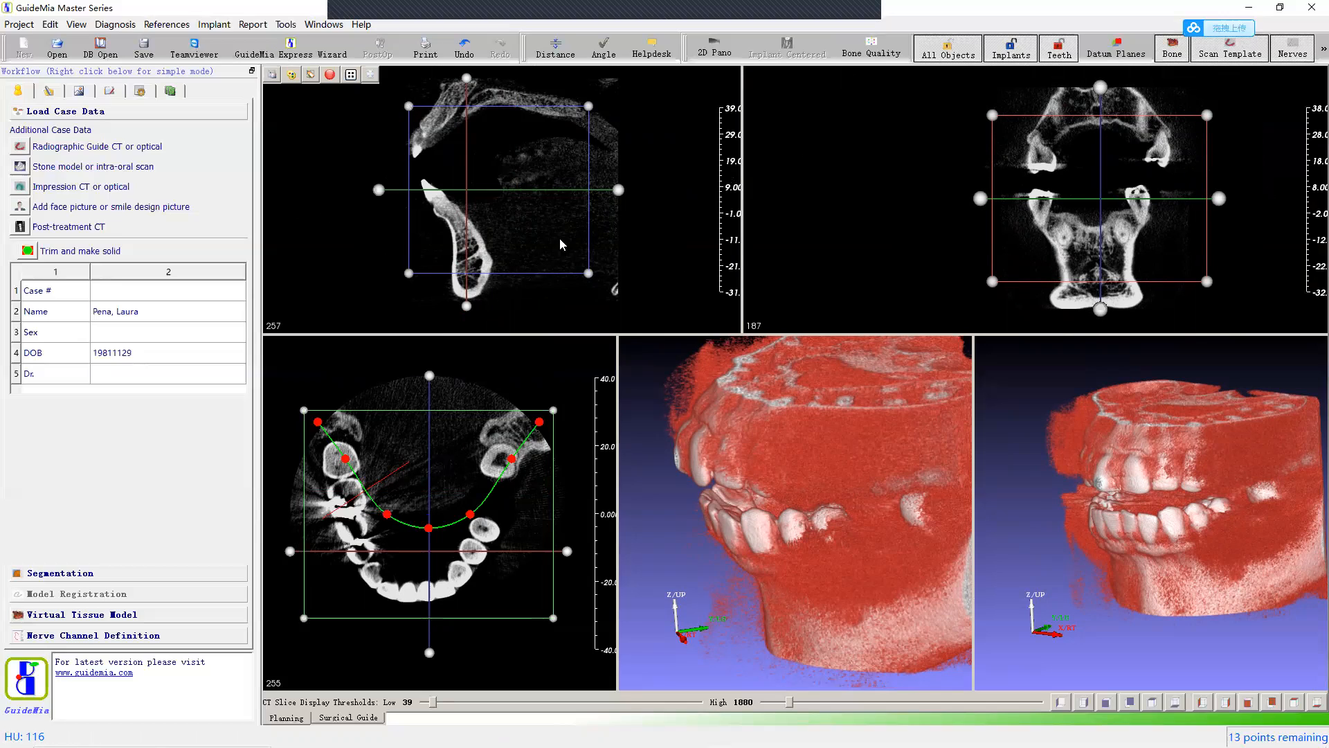
# Step: Move the sagittal reference plane across the jaws to slice 438, and lower the axial plane to slice 153
pyautogui.moveTo(1100, 311); pyautogui.dragTo(1046, 312)
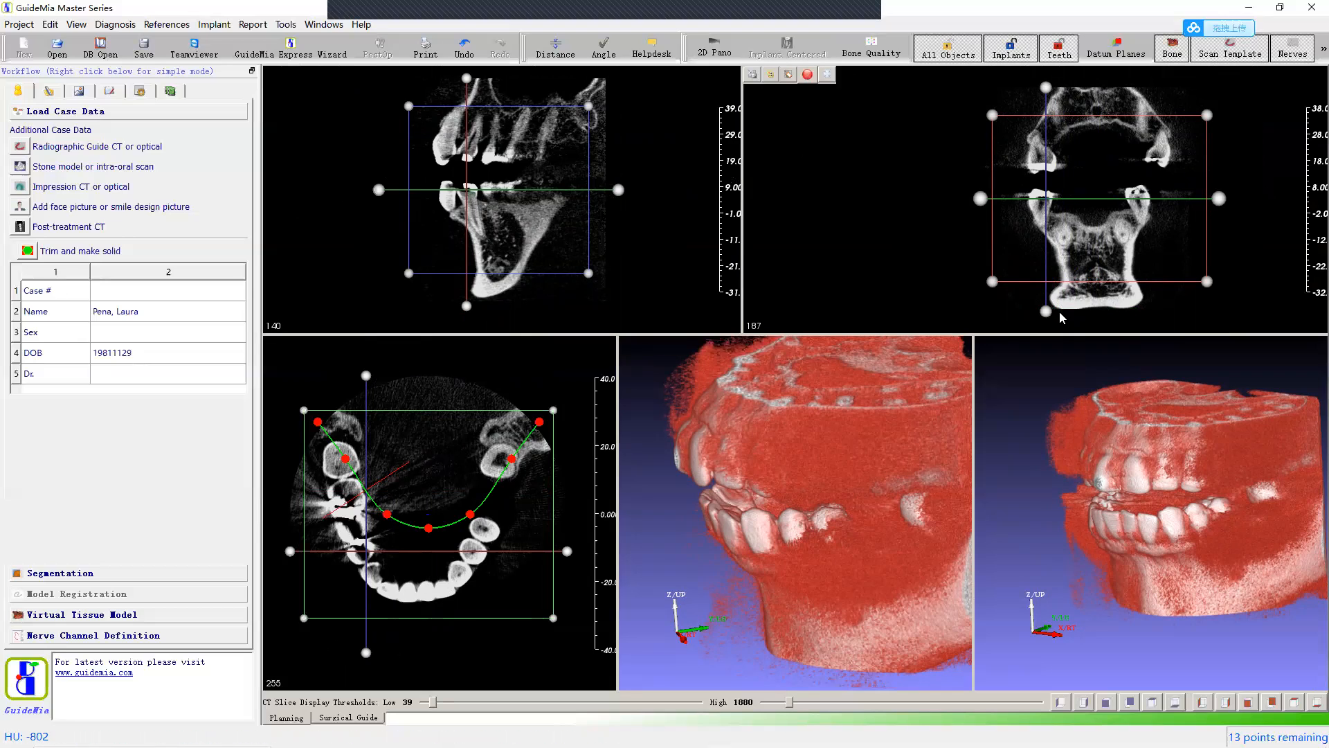
pyautogui.moveTo(1047, 313); pyautogui.dragTo(1188, 326)
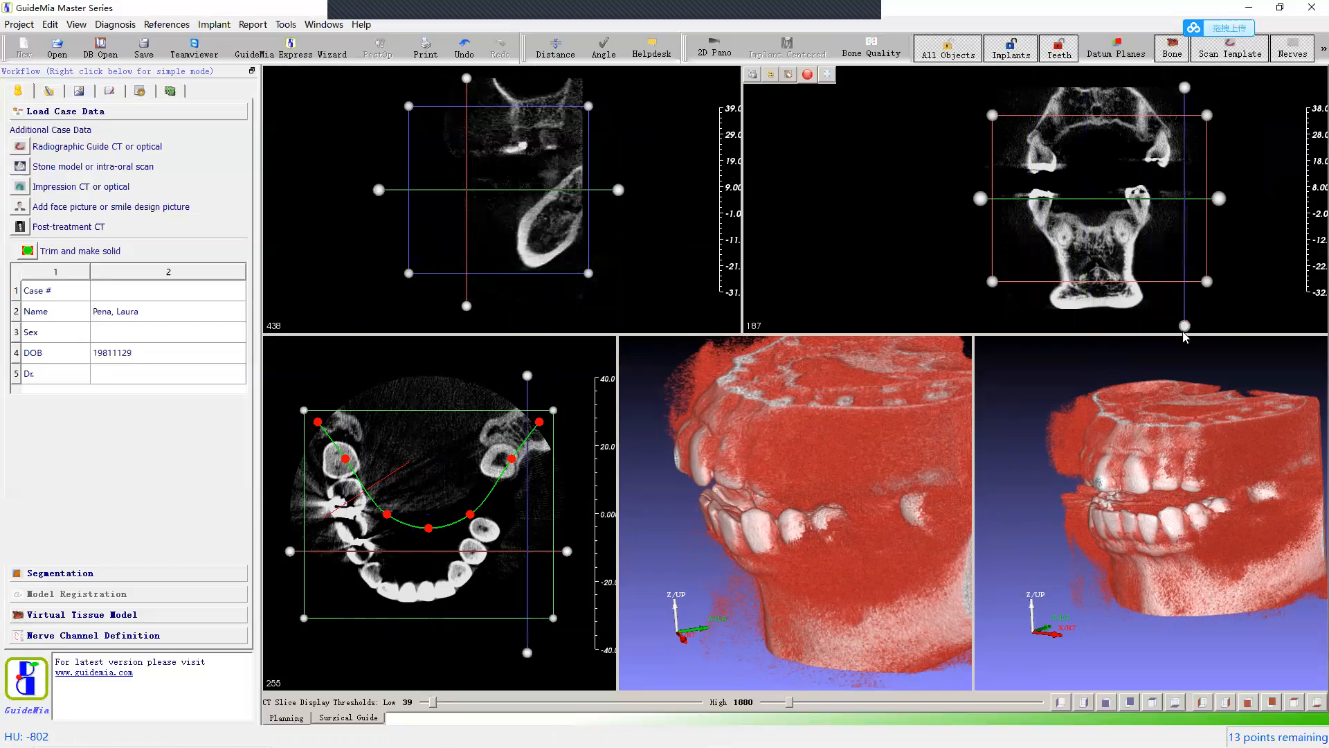
pyautogui.moveTo(618, 190); pyautogui.dragTo(619, 234)
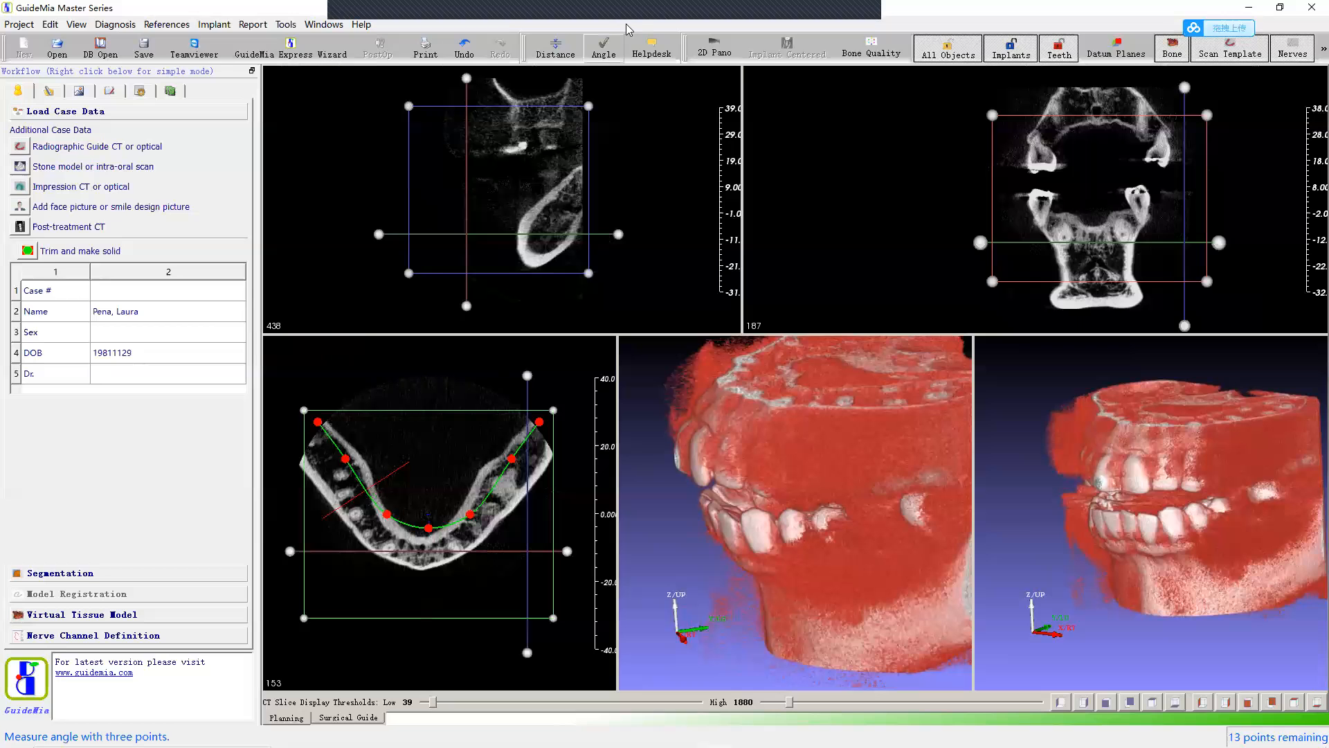
# Step: Raise the axial reference plane to slice 280 and turn the working 3D rendering to show the front teeth
pyautogui.moveTo(618, 234); pyautogui.dragTo(619, 180)
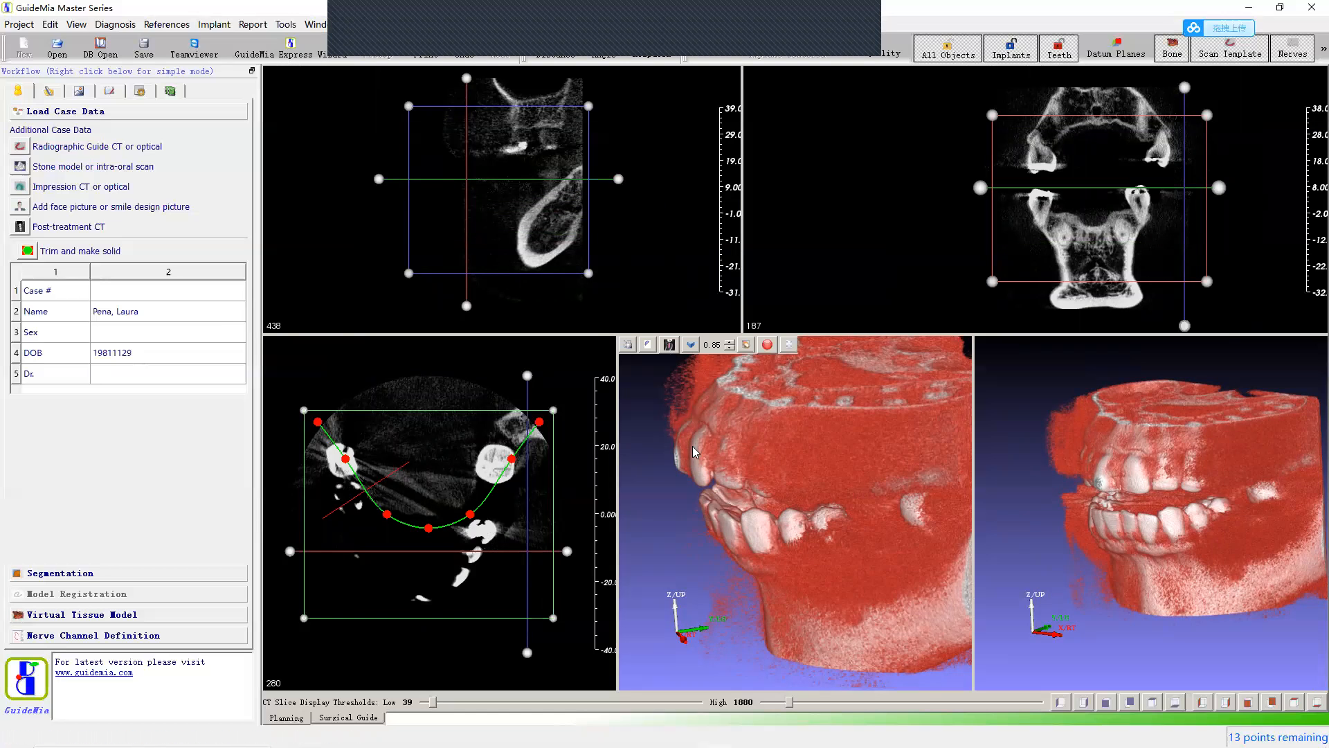
pyautogui.moveTo(659, 443); pyautogui.dragTo(652, 476)
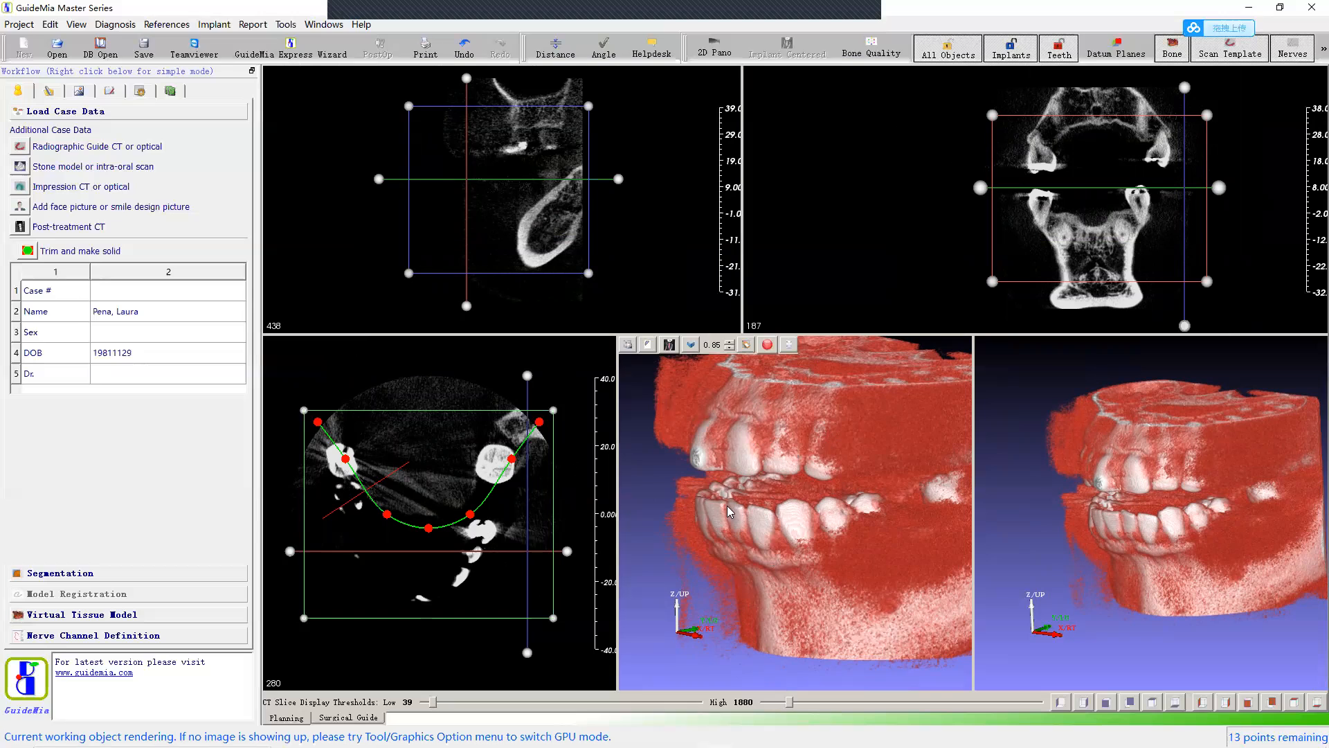
pyautogui.moveTo(647, 475); pyautogui.dragTo(771, 517)
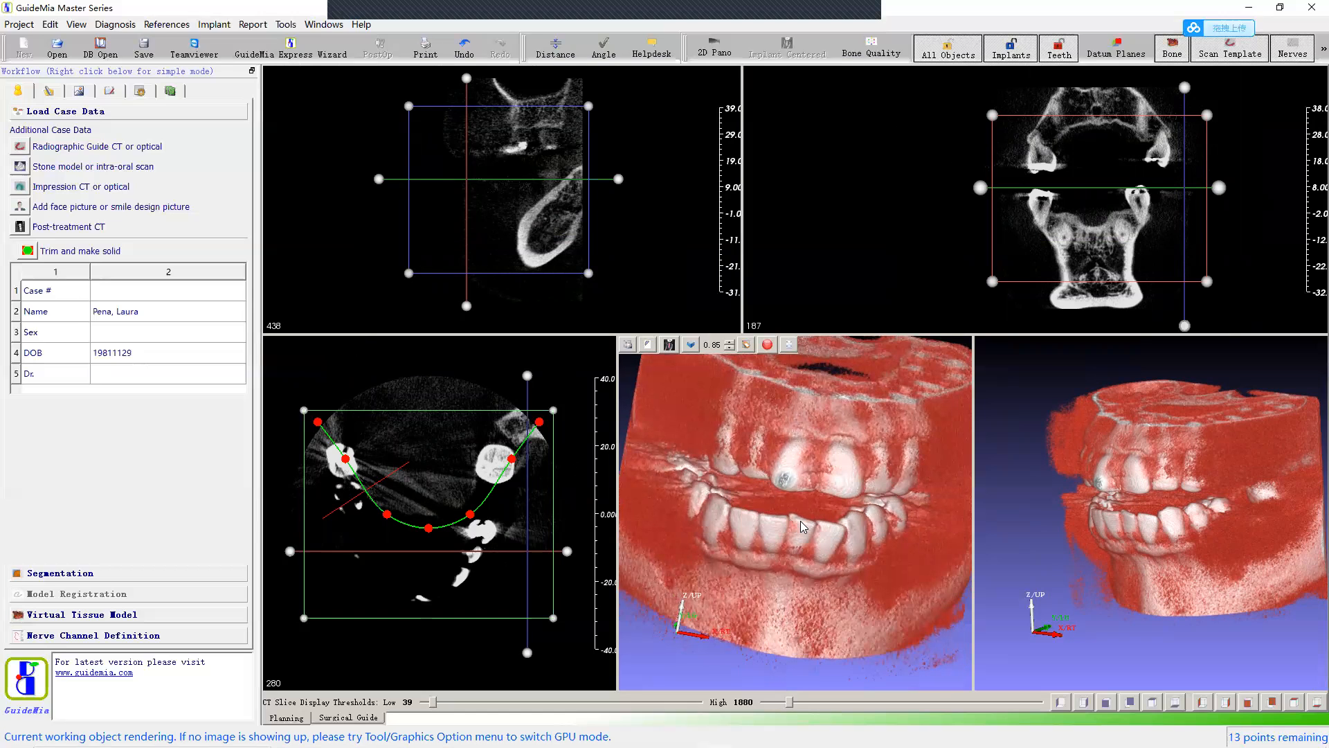
# Step: Recenter the slice planes on a lower incisor in the working 3D rendering, and on the mandible in the sagittal slice
pyautogui.click(801, 520)
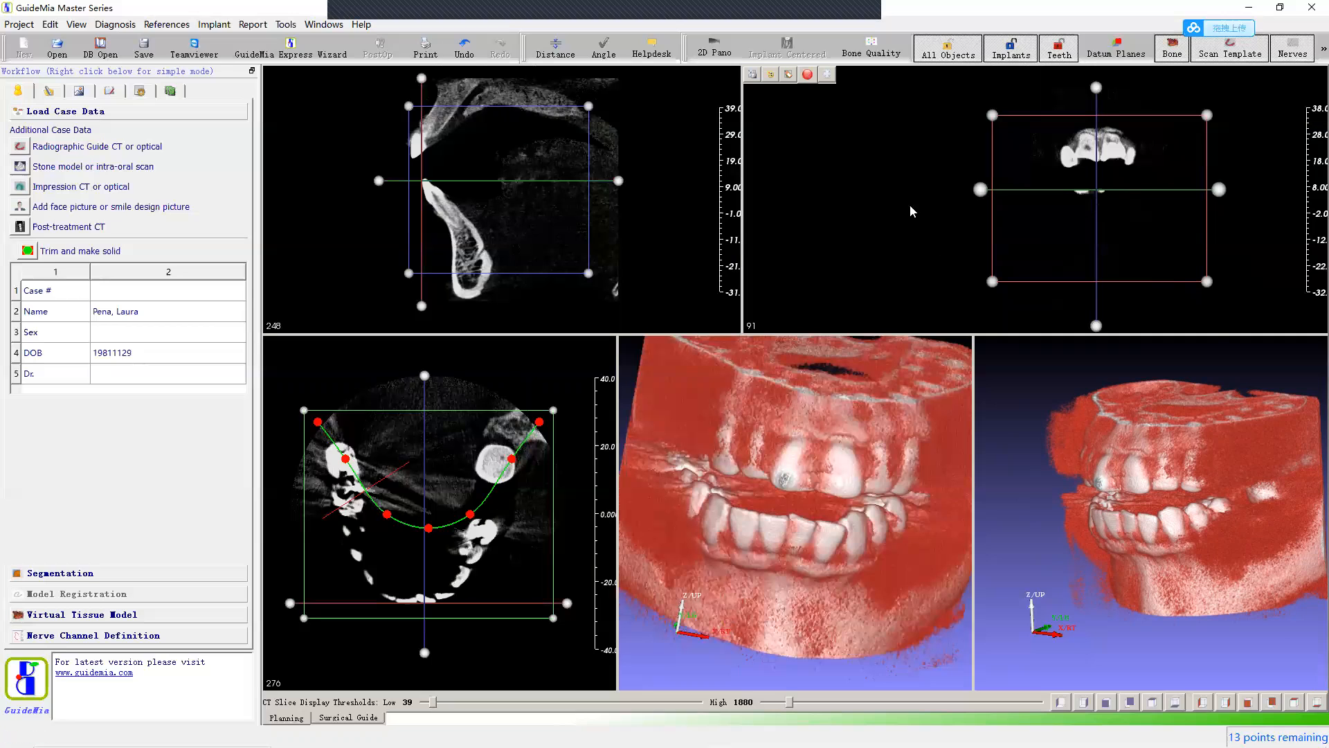
pyautogui.moveTo(873, 407); pyautogui.dragTo(817, 409)
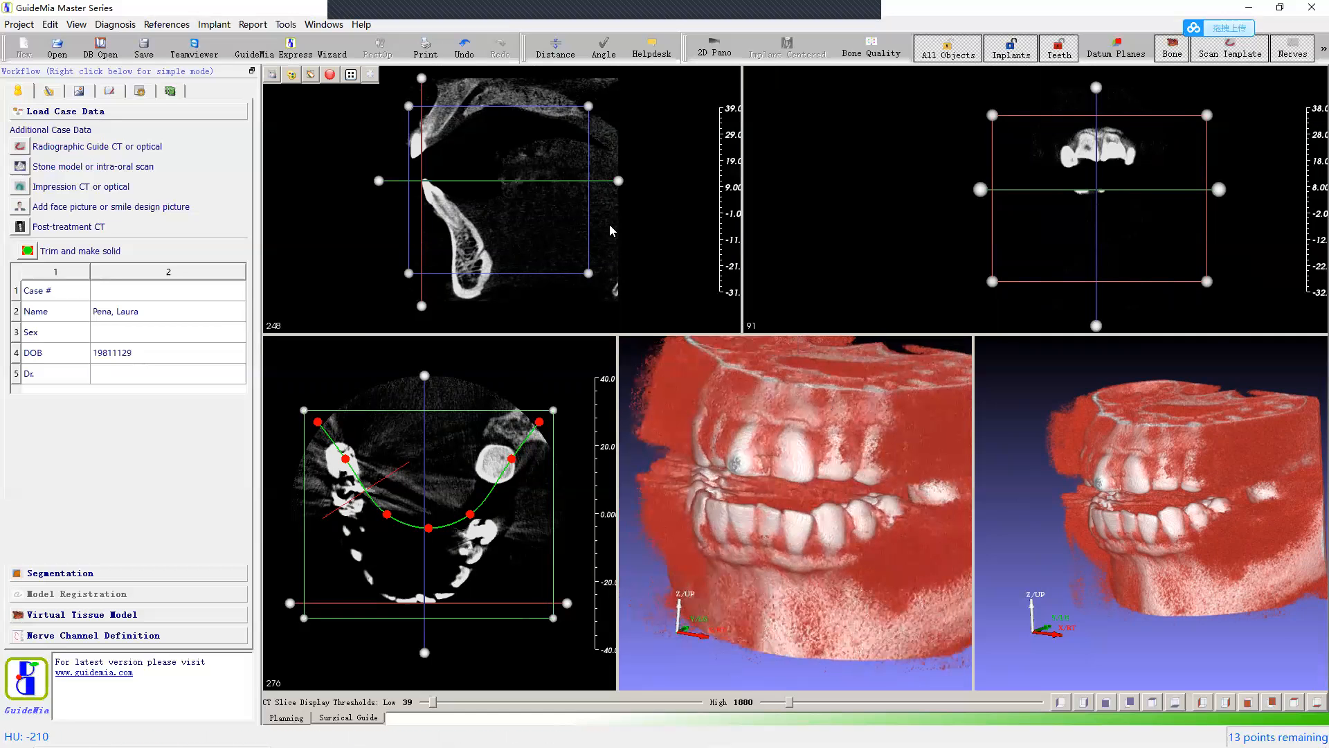
pyautogui.click(467, 245)
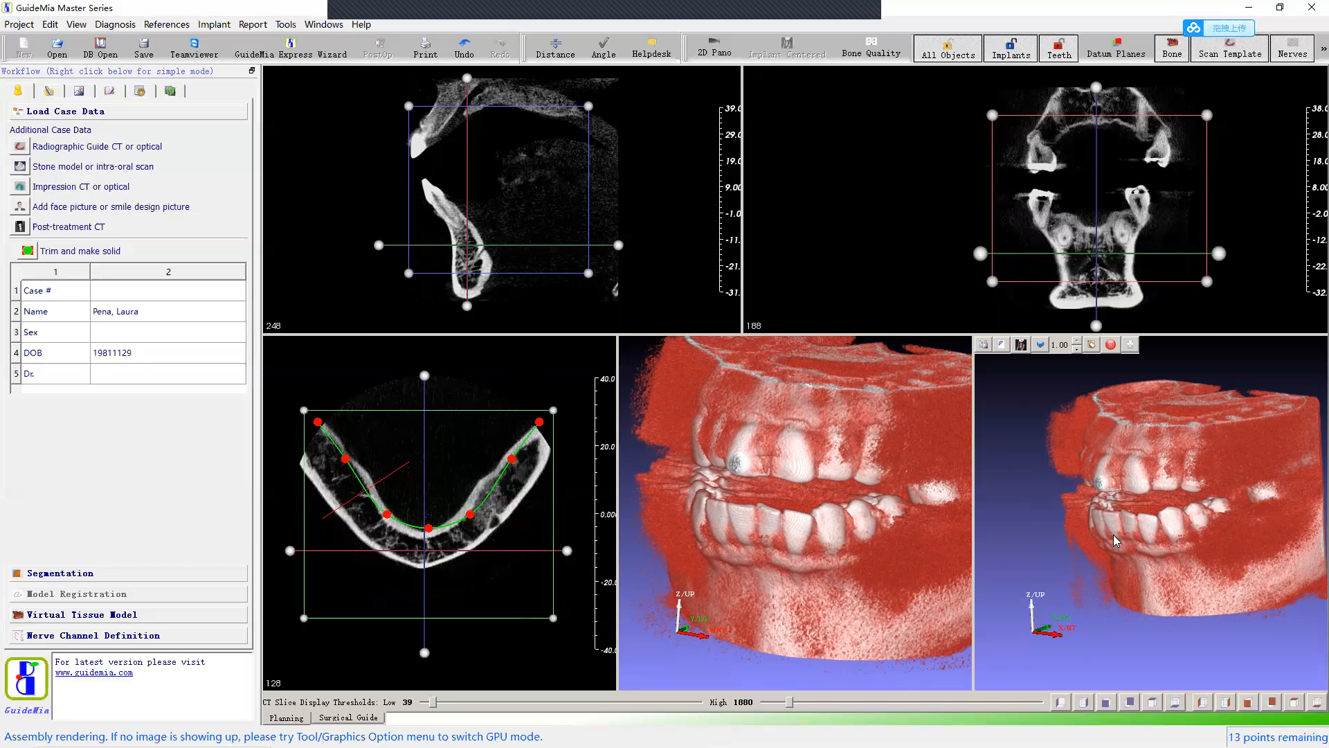
# Step: Adjust the slice display thresholds to 473 low and 2390 high, and center the slices on the mental foramen in the assembly rendering
pyautogui.moveTo(667, 244); pyautogui.dragTo(672, 172)
pyautogui.moveTo(1037, 531); pyautogui.dragTo(1245, 580)
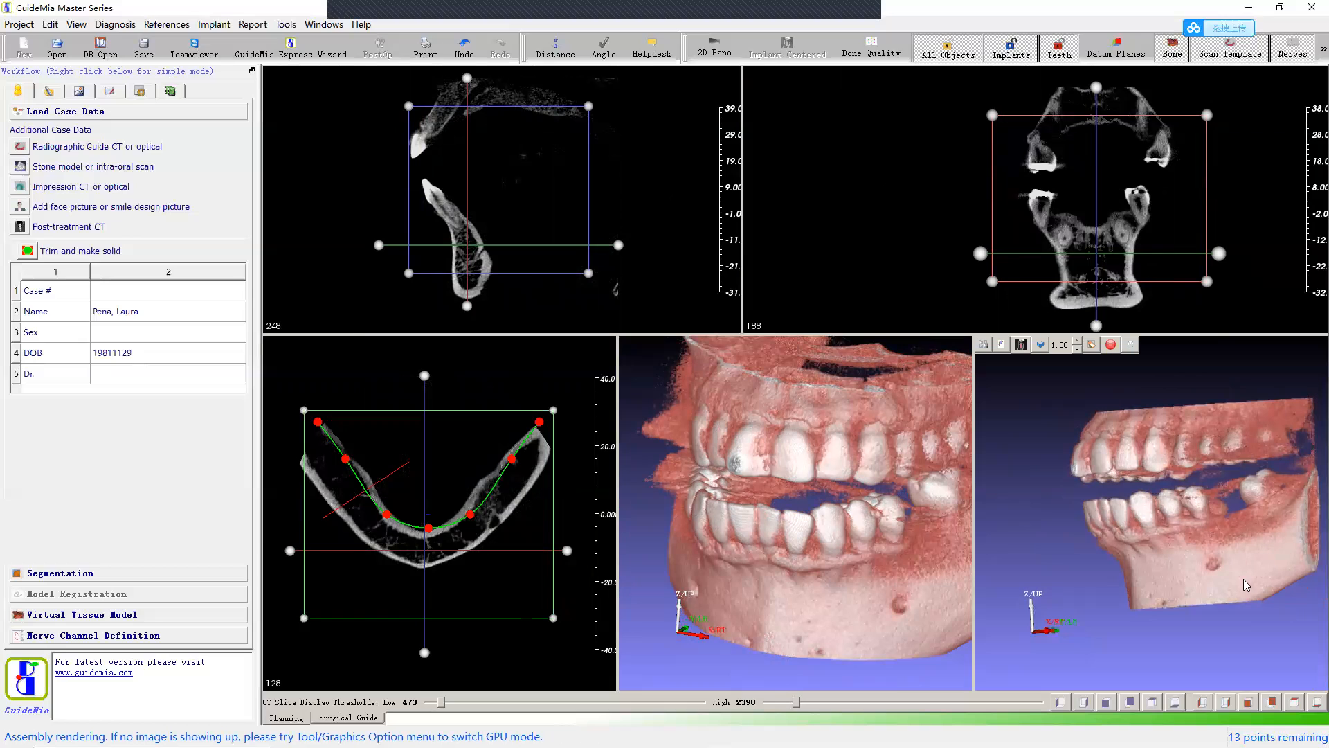
pyautogui.click(1211, 565)
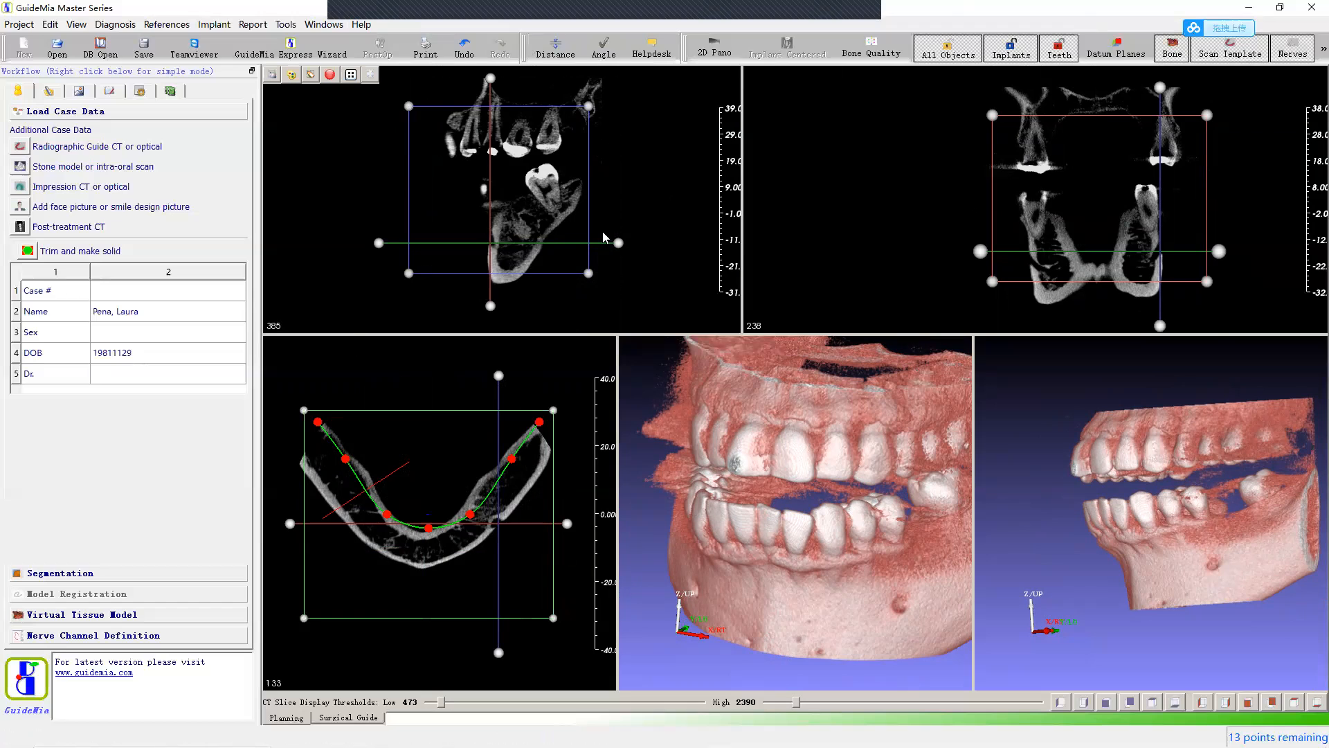
# Step: Enlarge the teeth in the working 3D rendering, and fit the whole model back into its view
pyautogui.scroll(5, 754, 466)
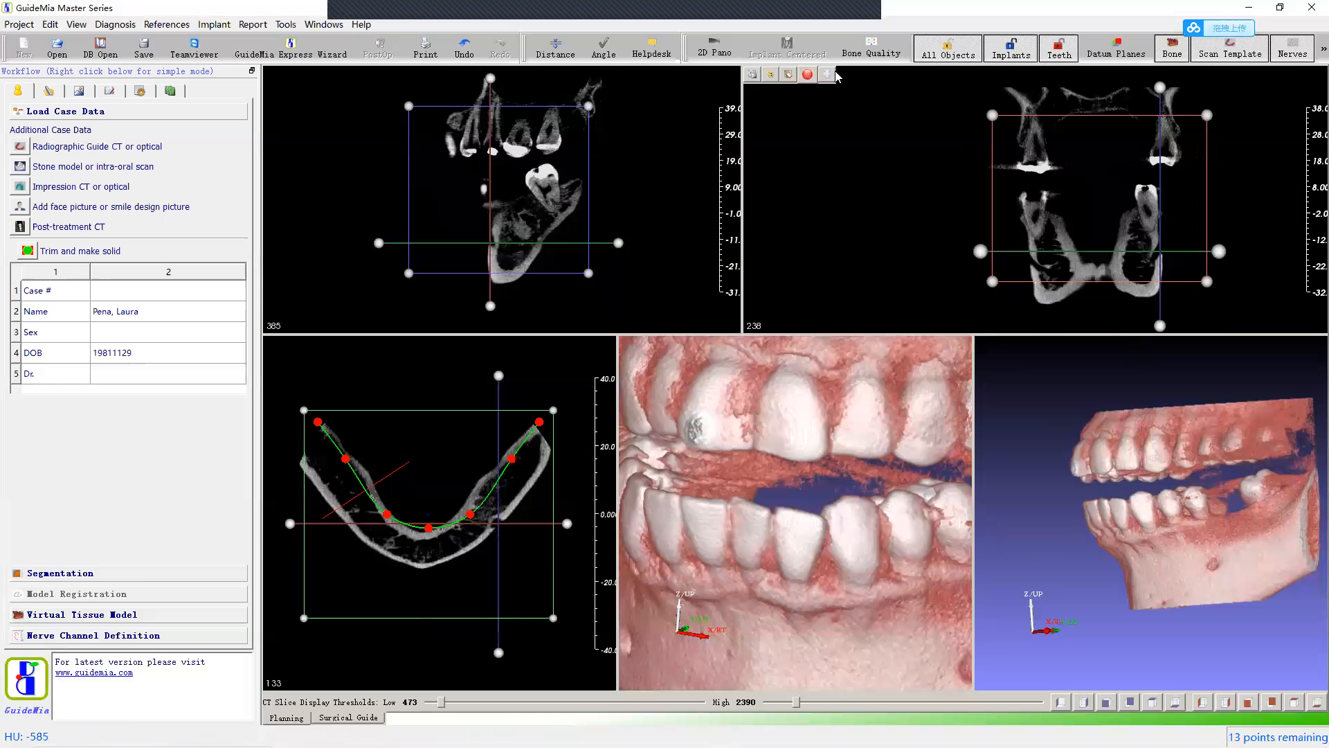
pyautogui.scroll(2, 779, 395)
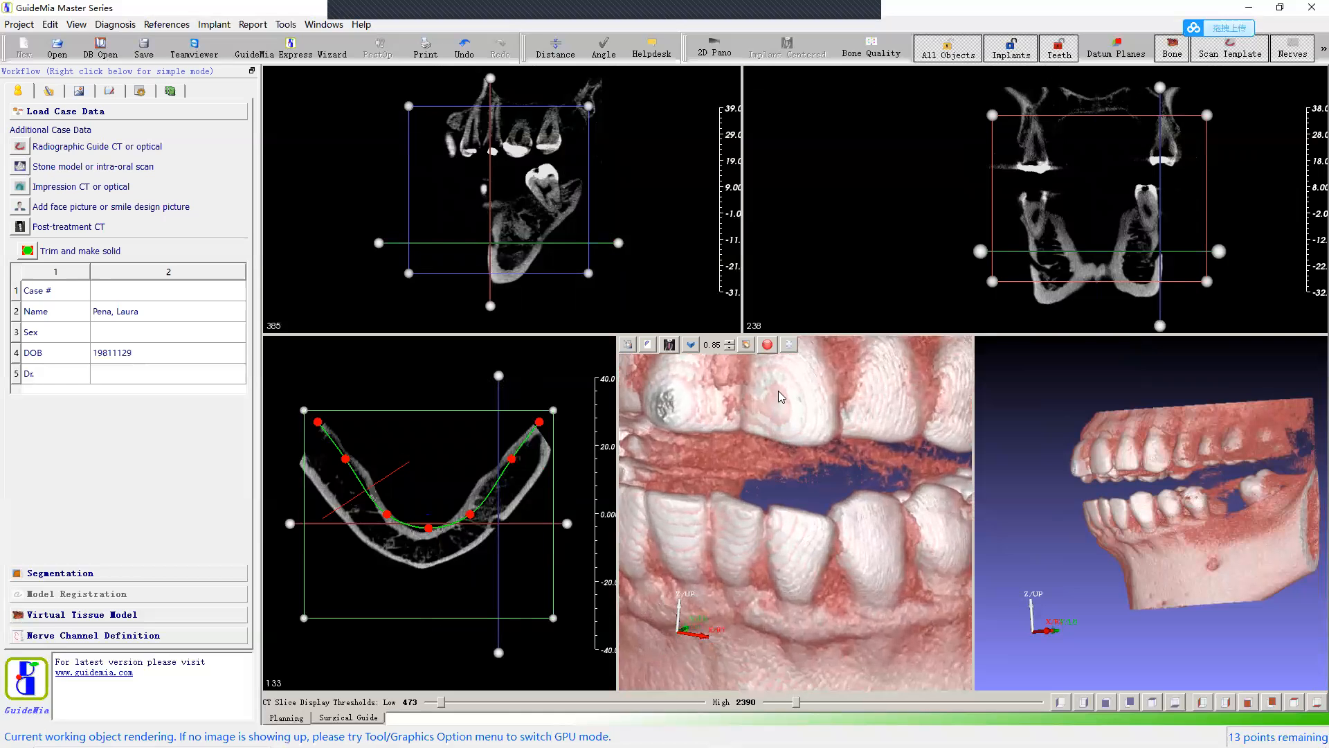
pyautogui.scroll(2, 779, 396)
pyautogui.scroll(2, 824, 483)
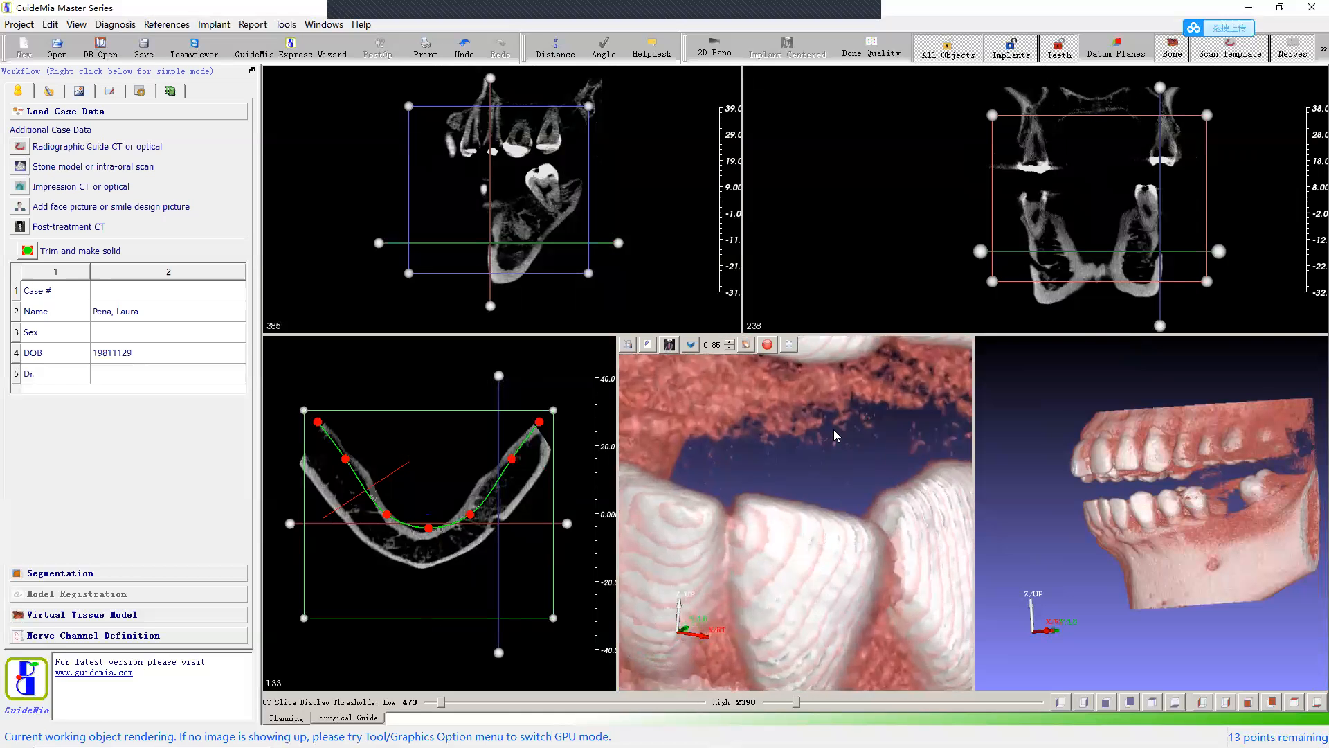
pyautogui.click(790, 345)
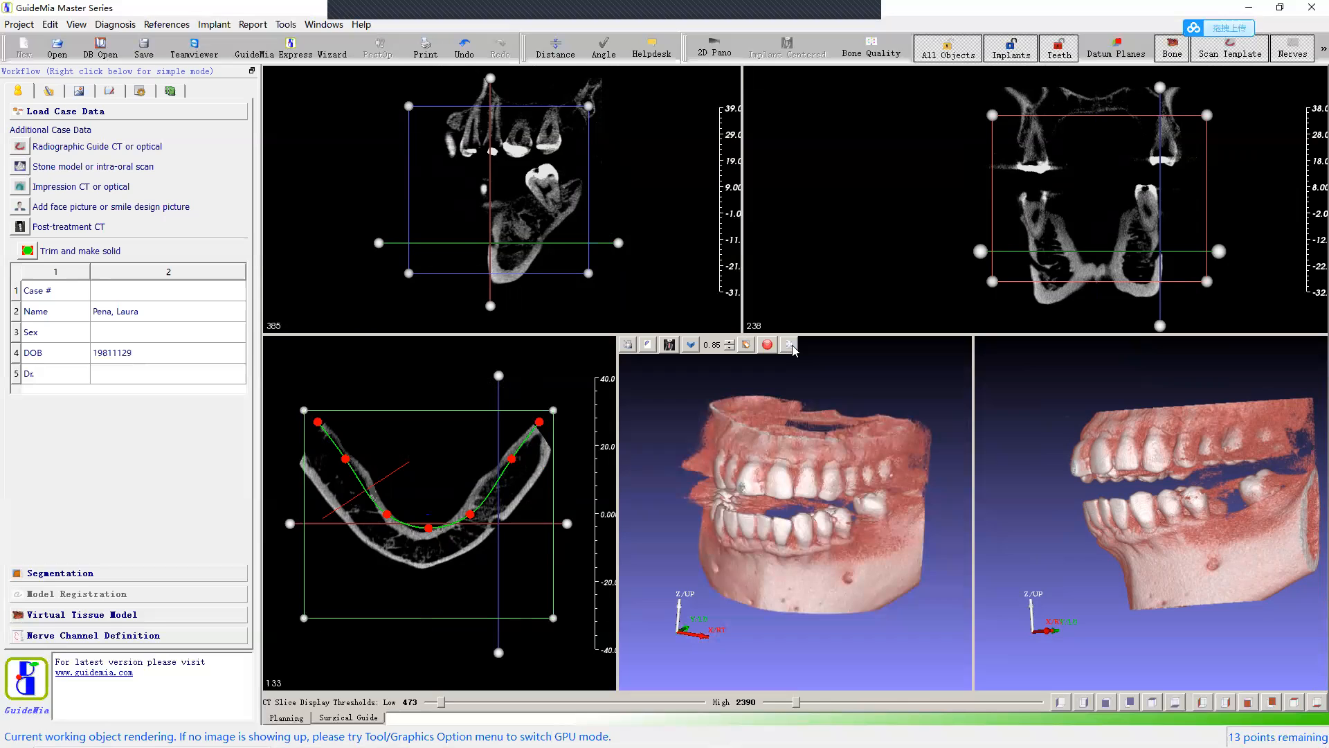
# Step: Enlarge the coronal slice, restore its fit, and resize it to show both jaws with the full crop box
pyautogui.scroll(5, 924, 199)
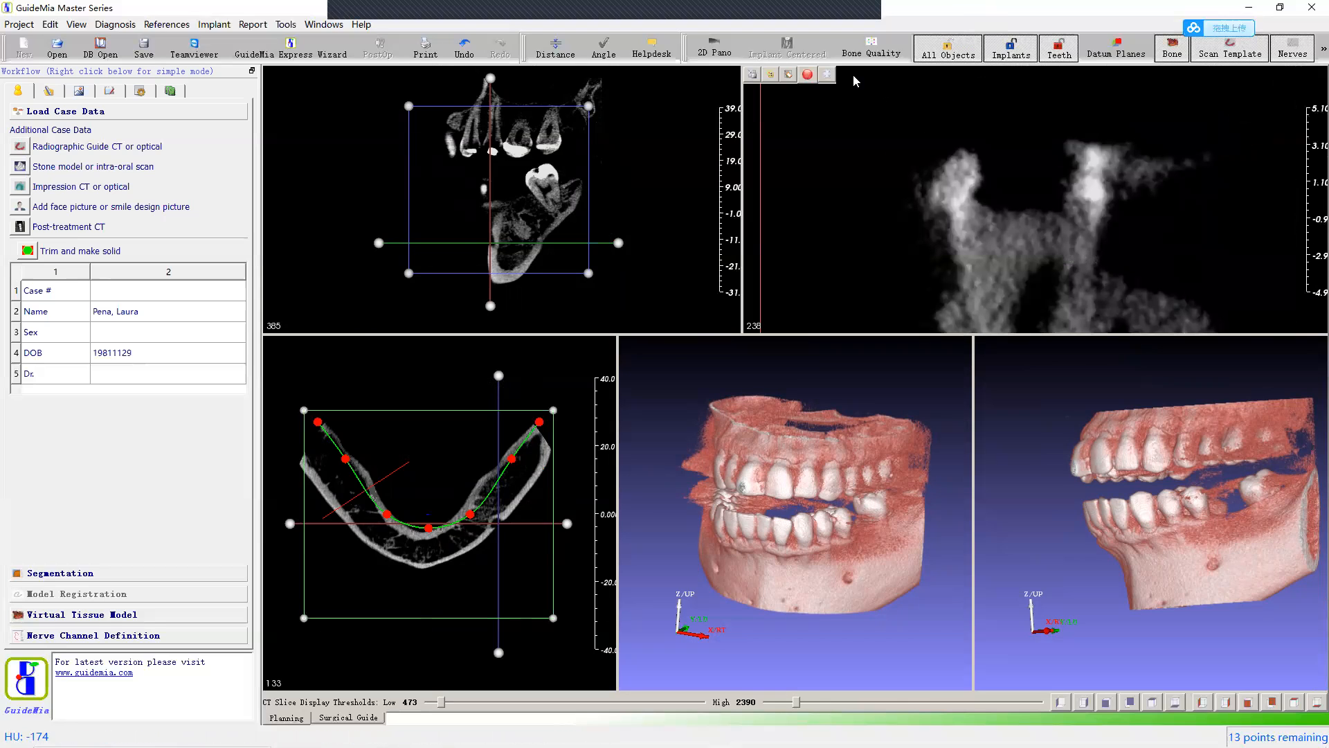
pyautogui.click(830, 74)
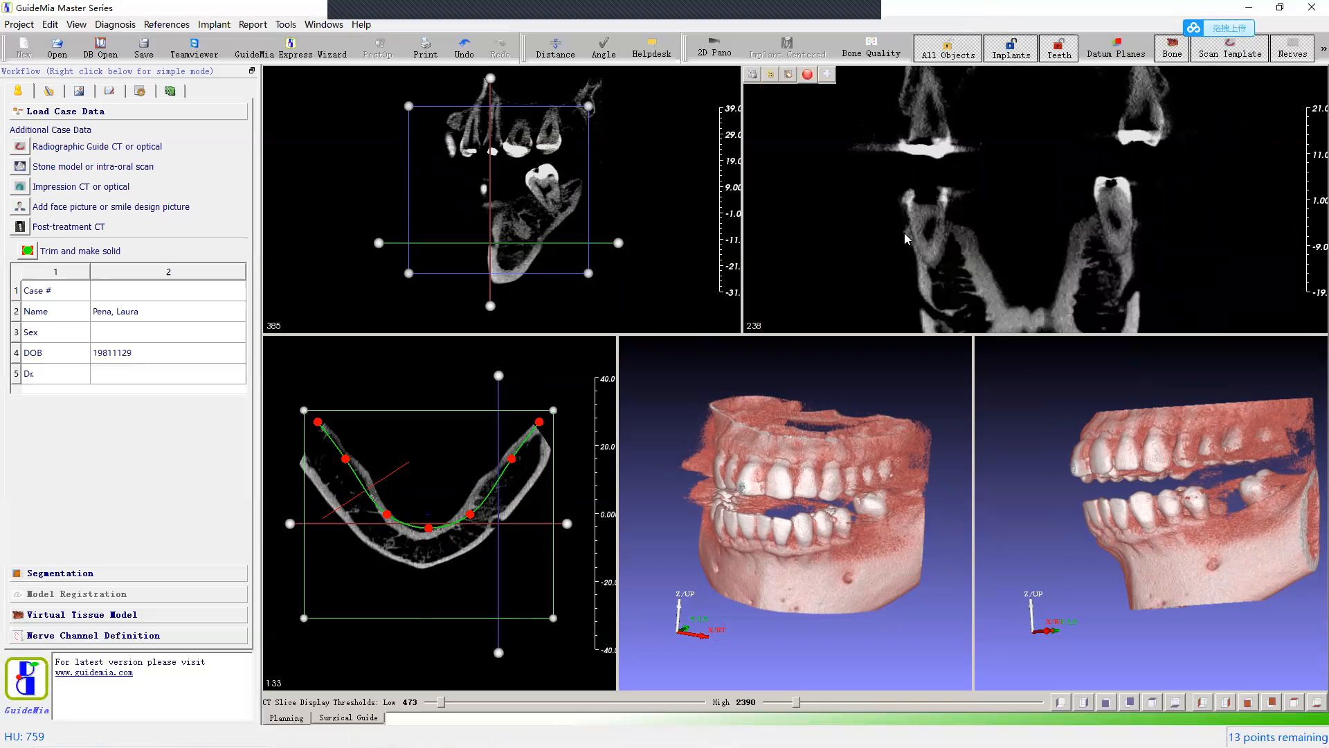
pyautogui.scroll(-3, 904, 233)
pyautogui.scroll(-3, 860, 231)
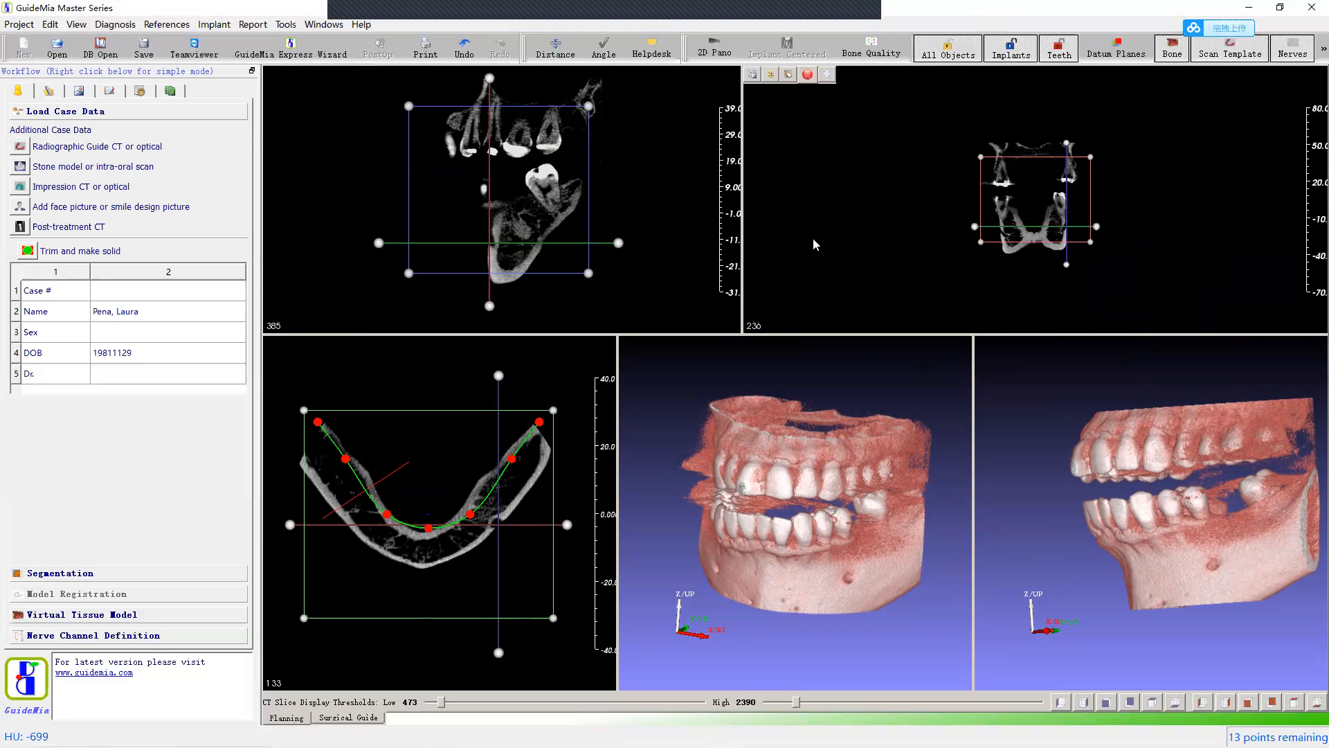
pyautogui.scroll(2, 827, 201)
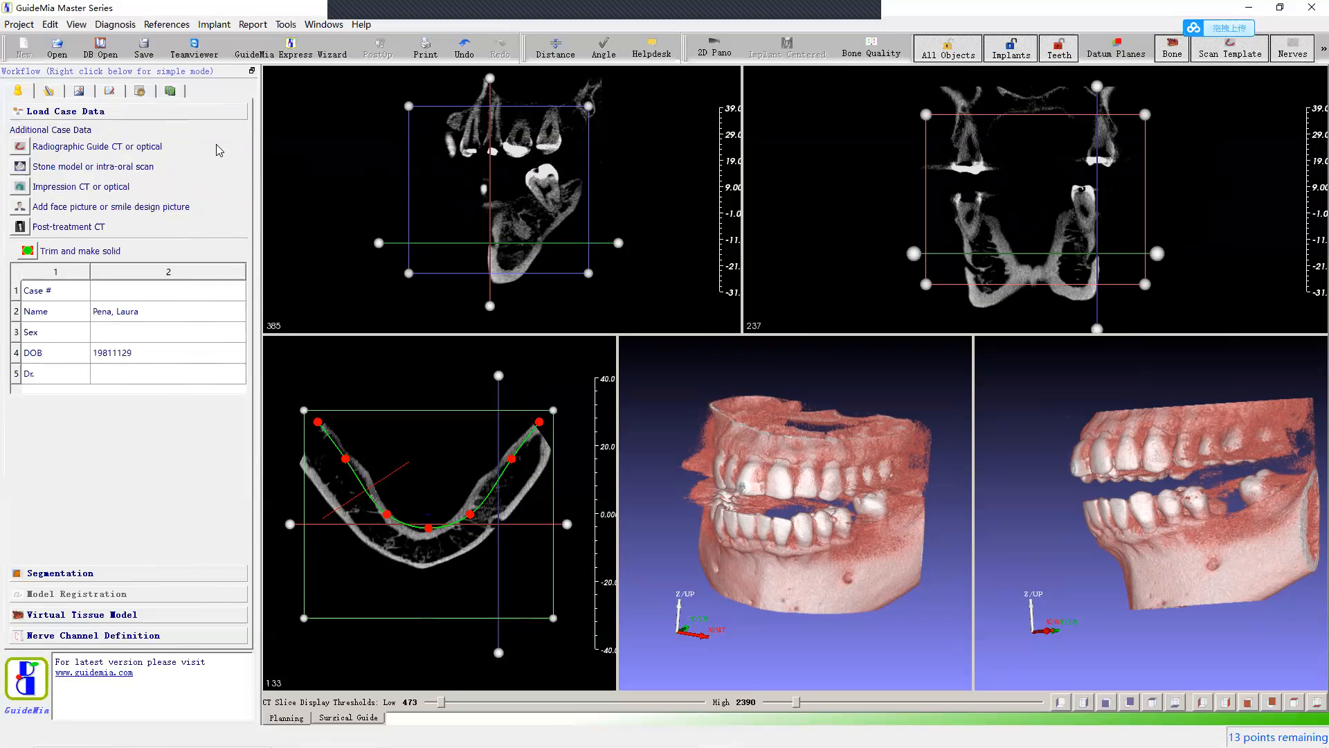
# Step: Start the GuideMia Express Wizard for a lower jaw Optical scan with CT case, and advance to Bone Segmentation
pyautogui.moveTo(323, 72)
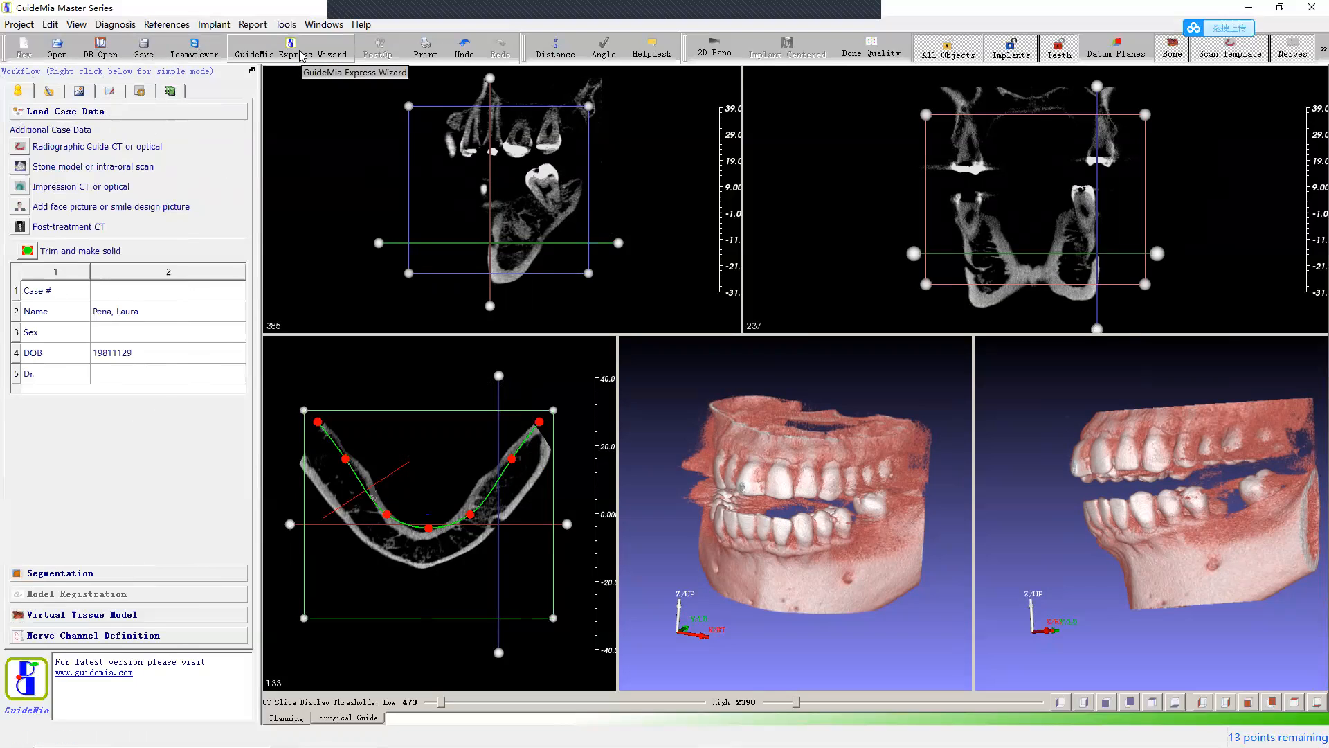
pyautogui.click(302, 57)
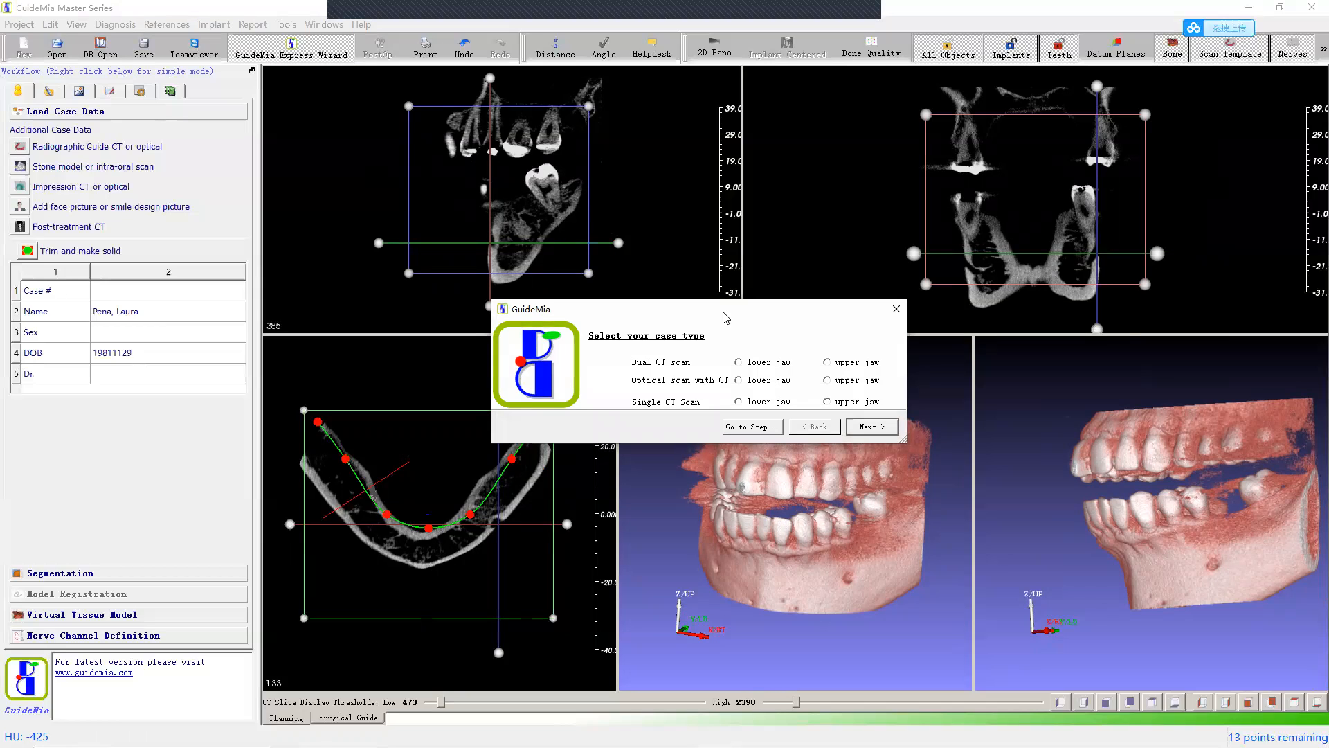
pyautogui.moveTo(726, 317); pyautogui.dragTo(237, 387)
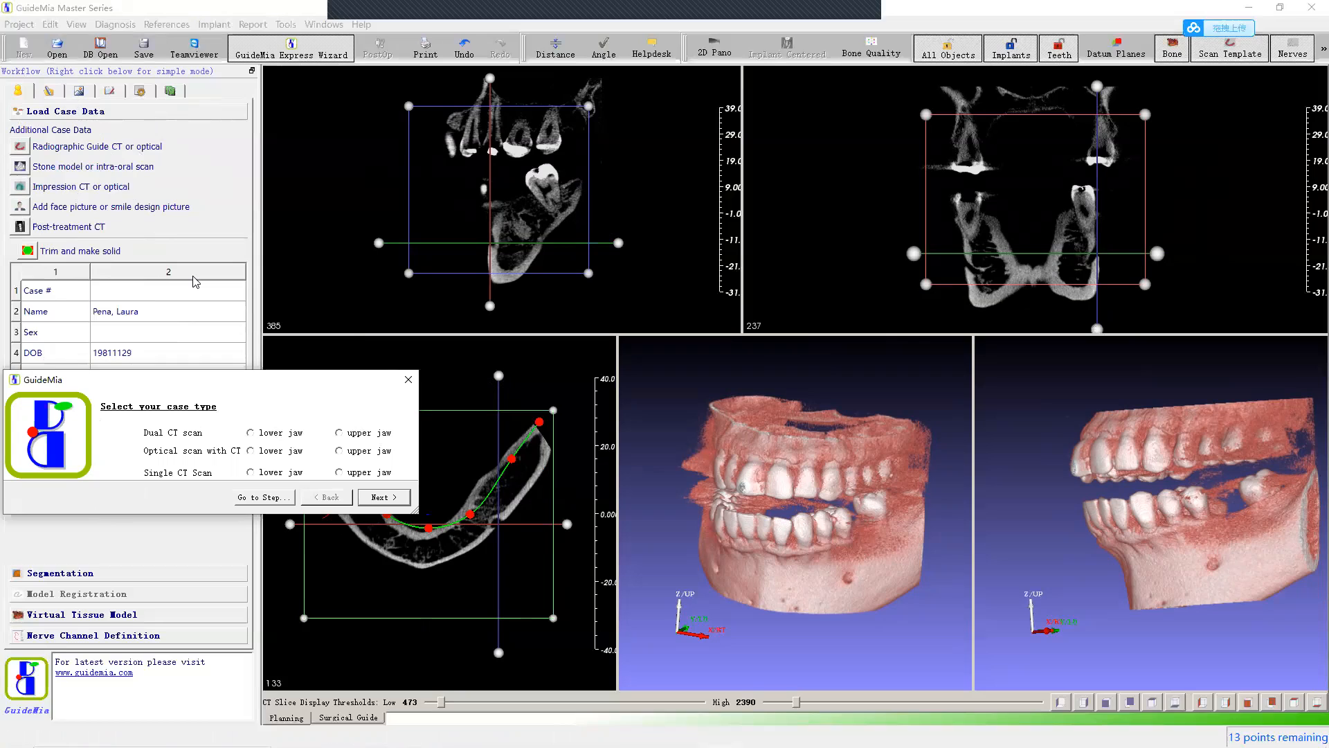
pyautogui.moveTo(237, 386)
pyautogui.mouseDown()
pyautogui.moveTo(221, 390)
pyautogui.moveTo(233, 395)
pyautogui.mouseUp()
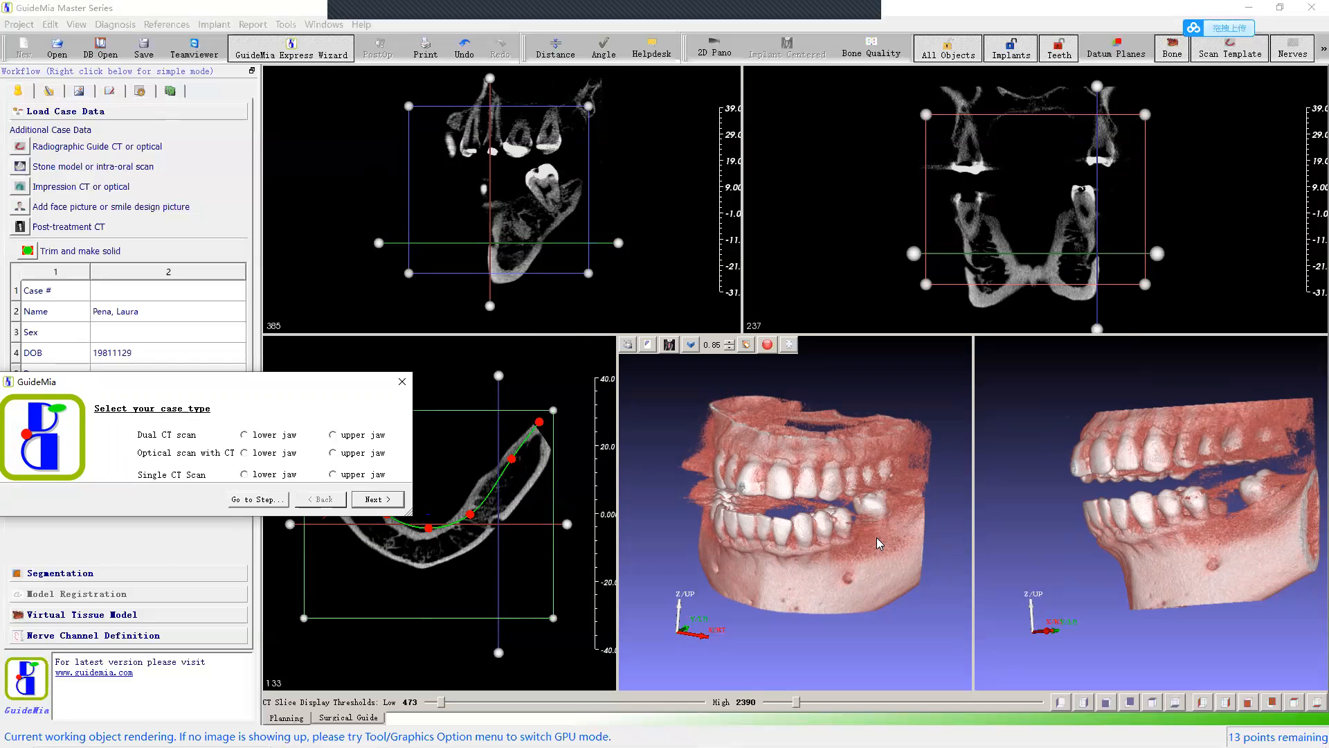
pyautogui.moveTo(877, 537); pyautogui.dragTo(856, 539)
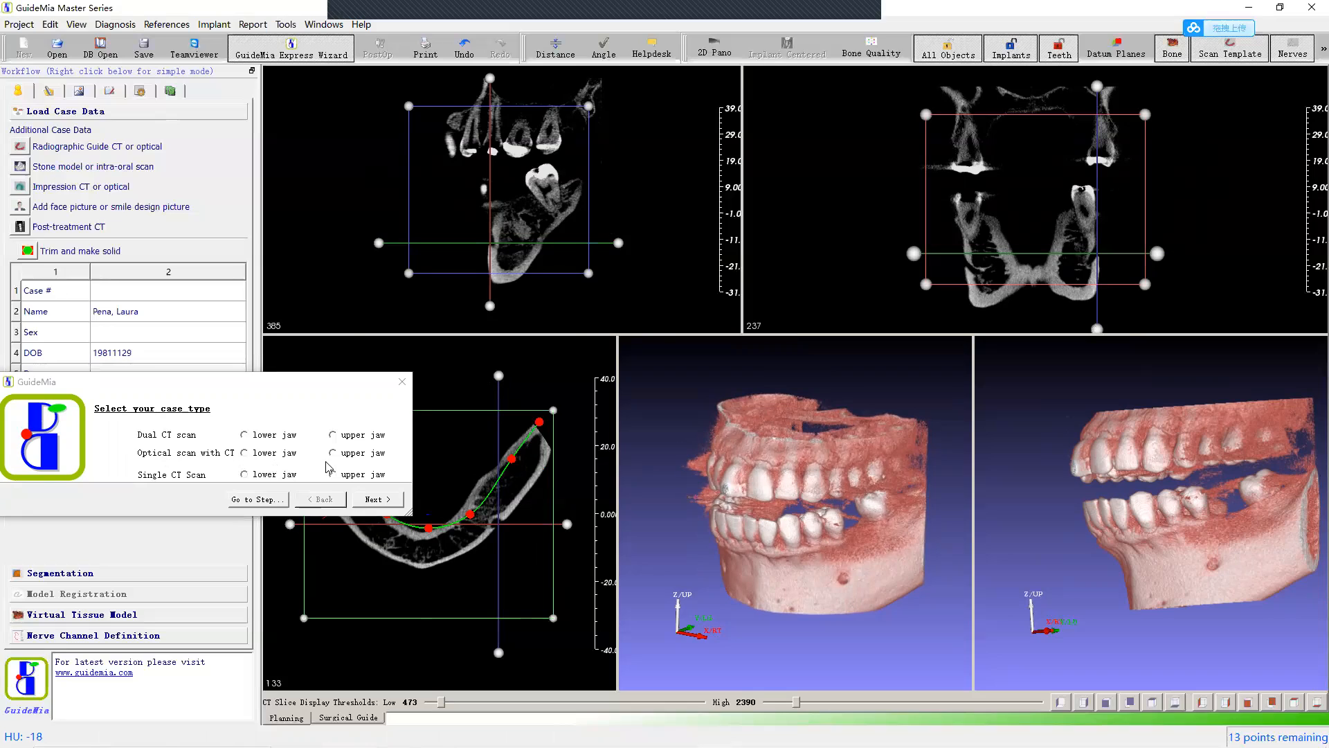
pyautogui.click(245, 453)
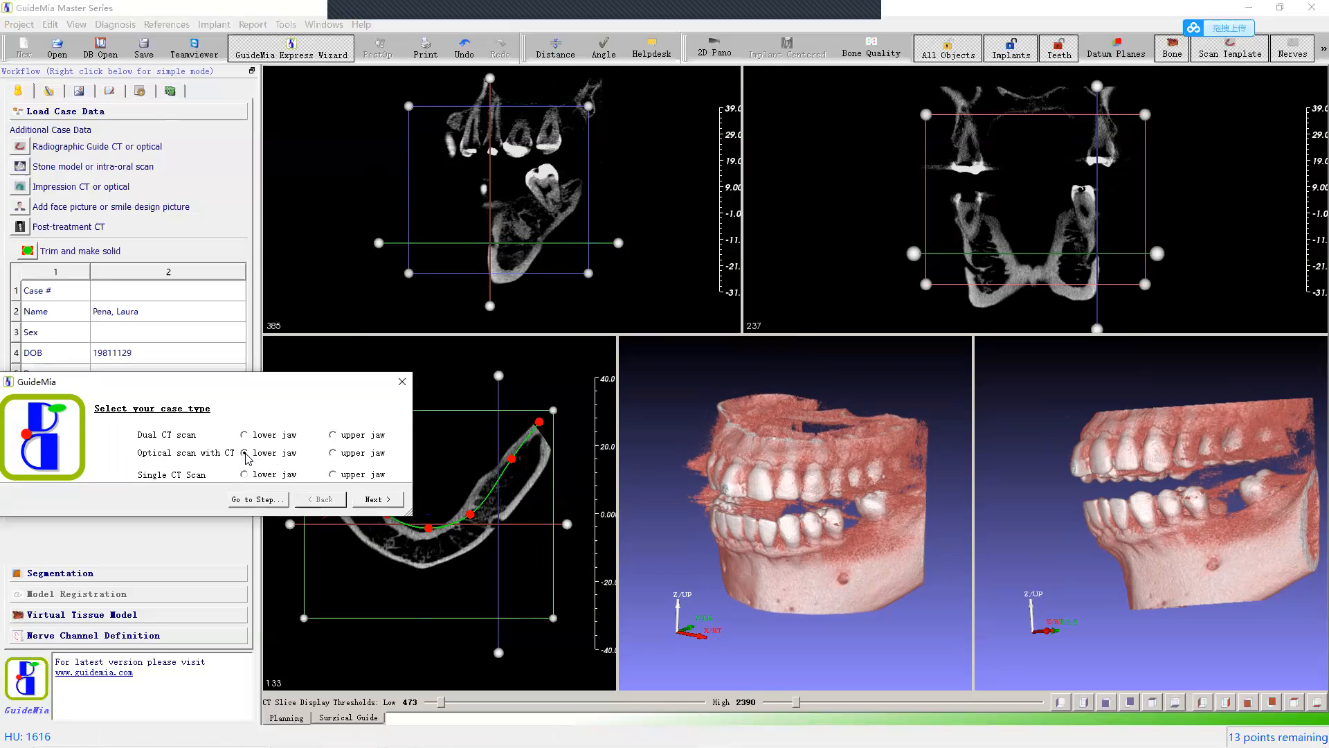
pyautogui.click(391, 500)
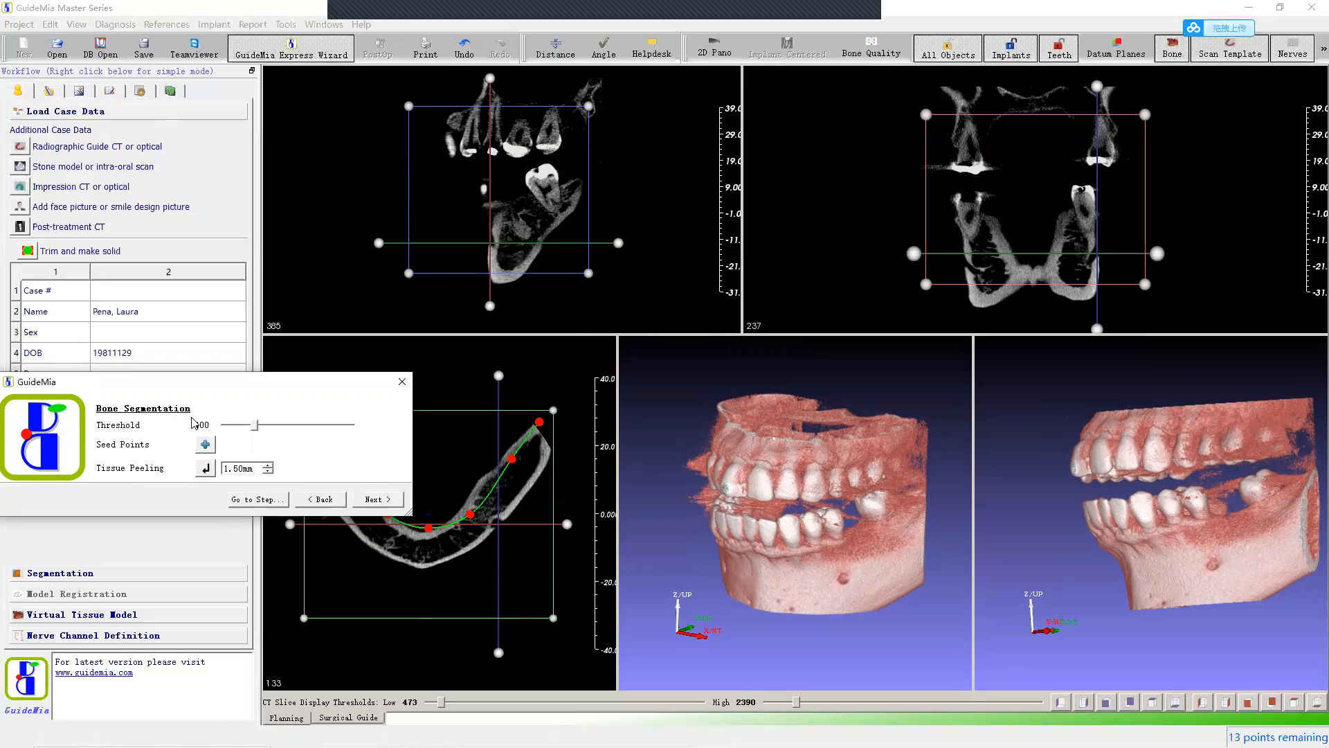
# Step: Extend the crop box below the mandible in the sagittal slice, and lower its upper edge to the upper tooth crowns
pyautogui.moveTo(782, 563)
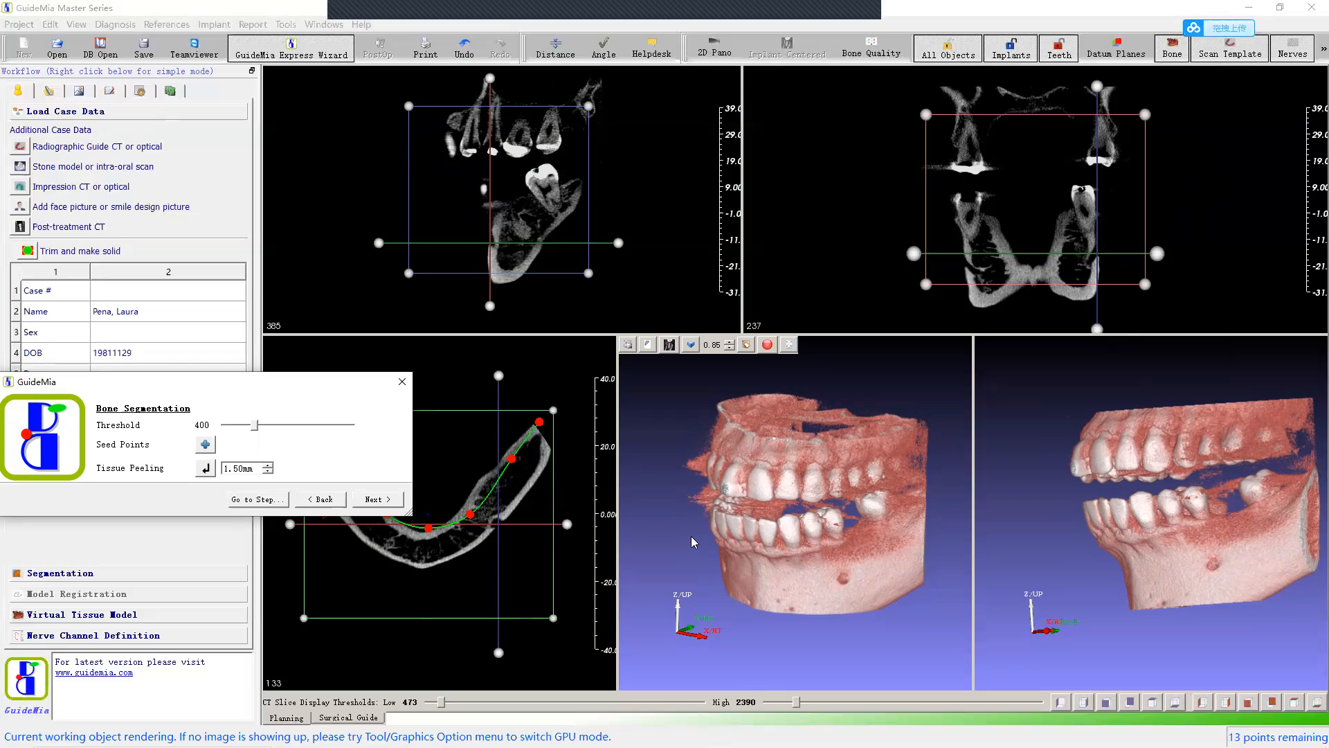
pyautogui.moveTo(692, 500); pyautogui.dragTo(672, 479)
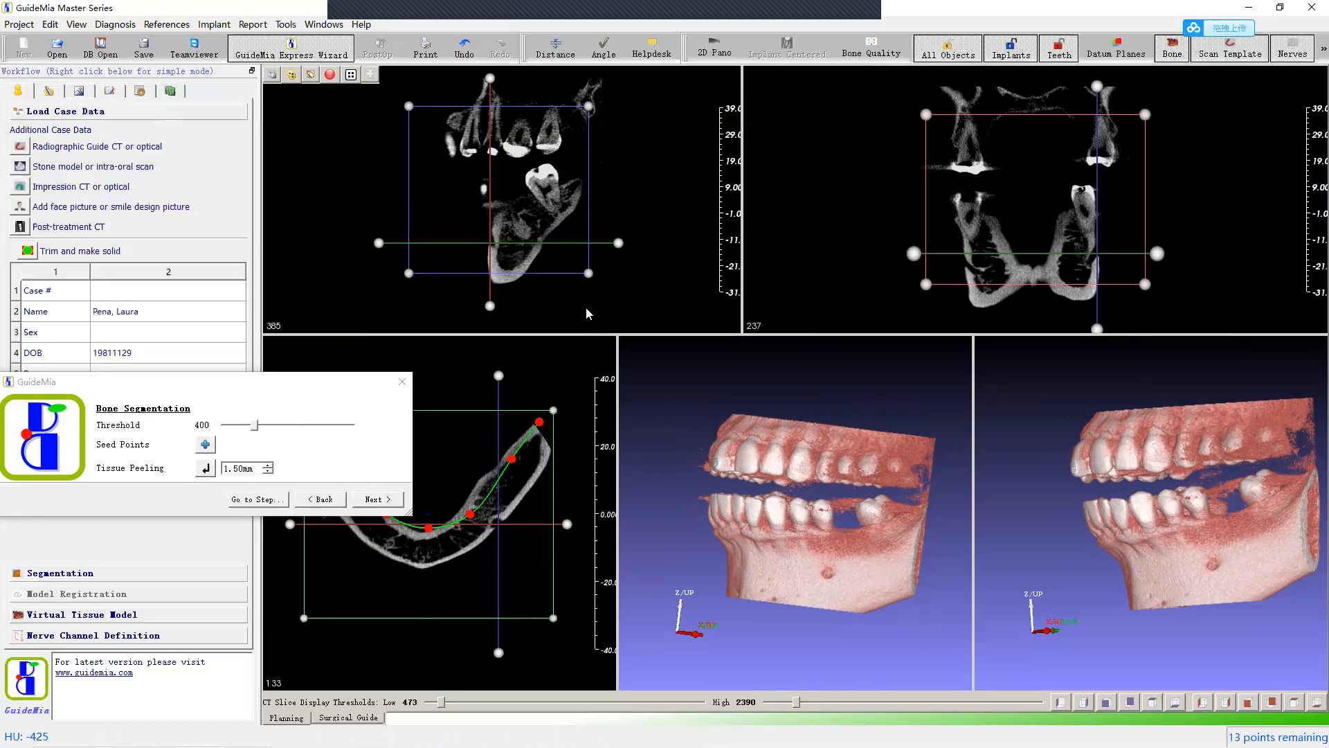
pyautogui.moveTo(588, 274); pyautogui.dragTo(608, 301)
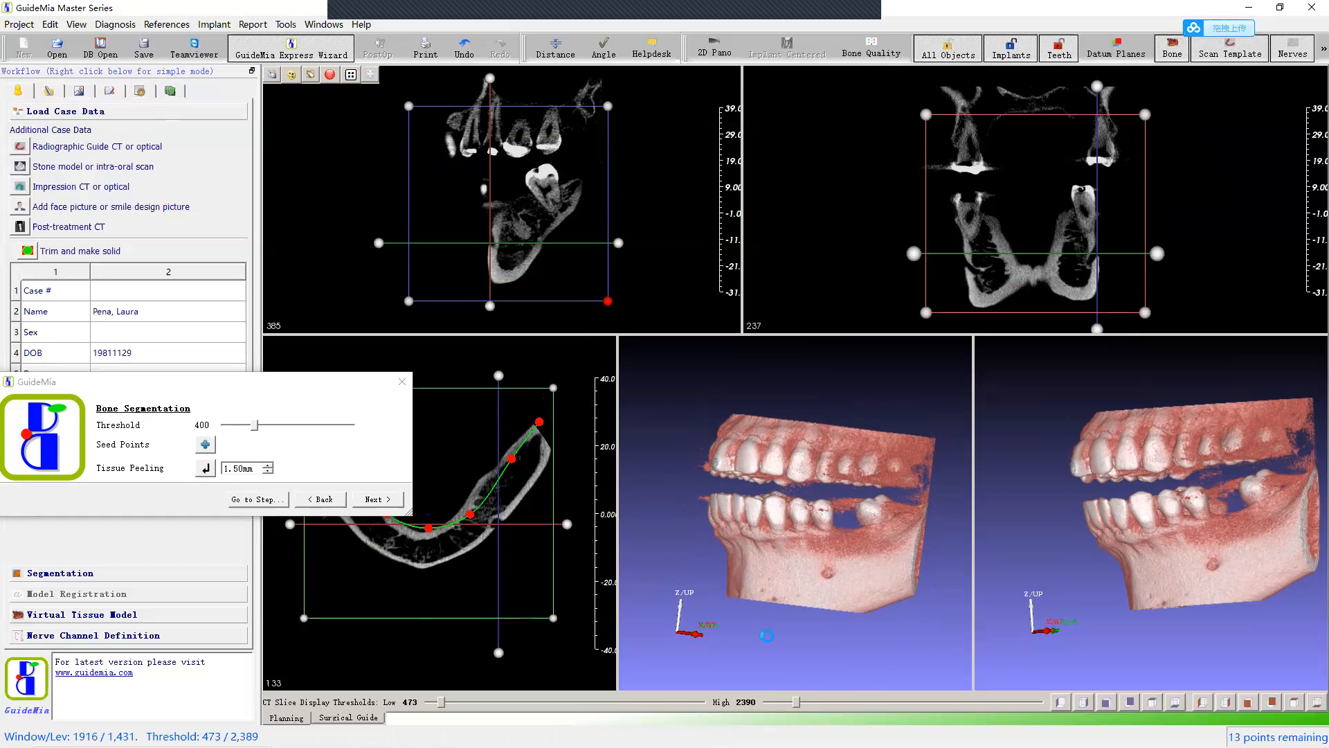
pyautogui.click(736, 599)
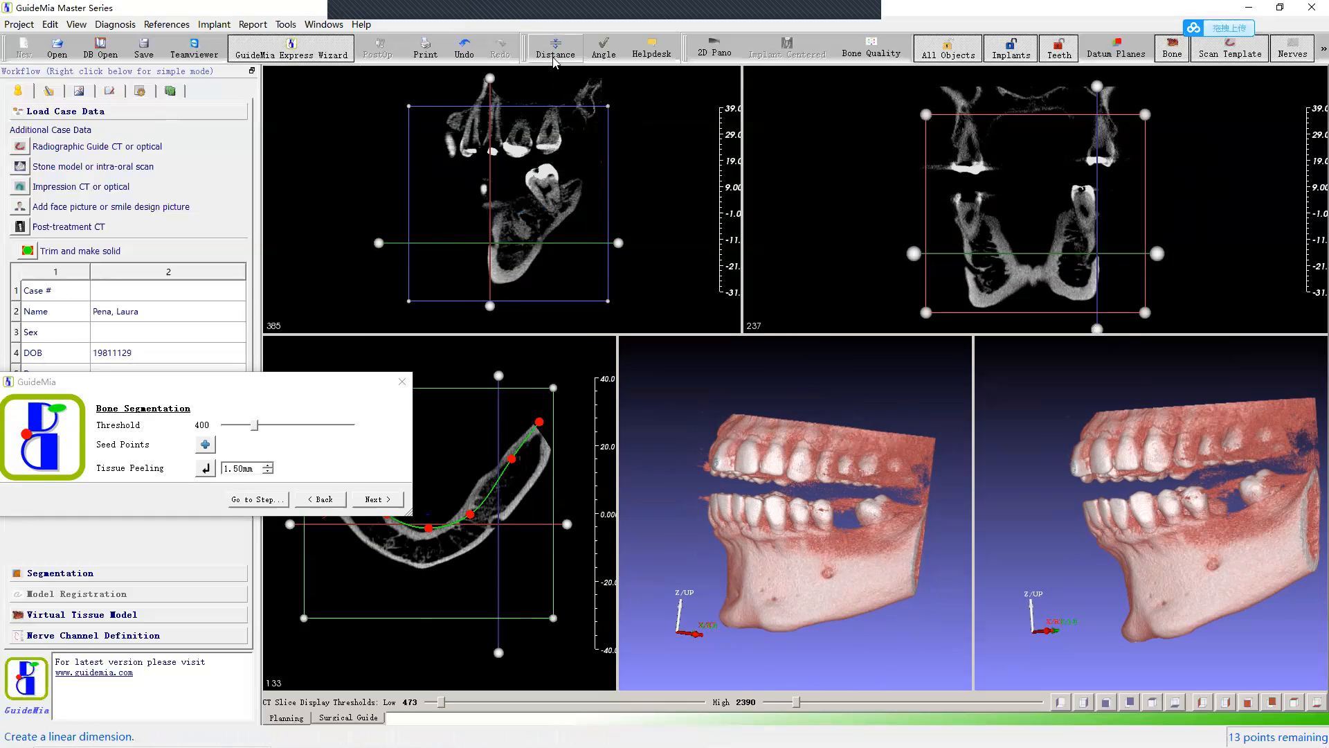
pyautogui.moveTo(609, 109); pyautogui.dragTo(614, 143)
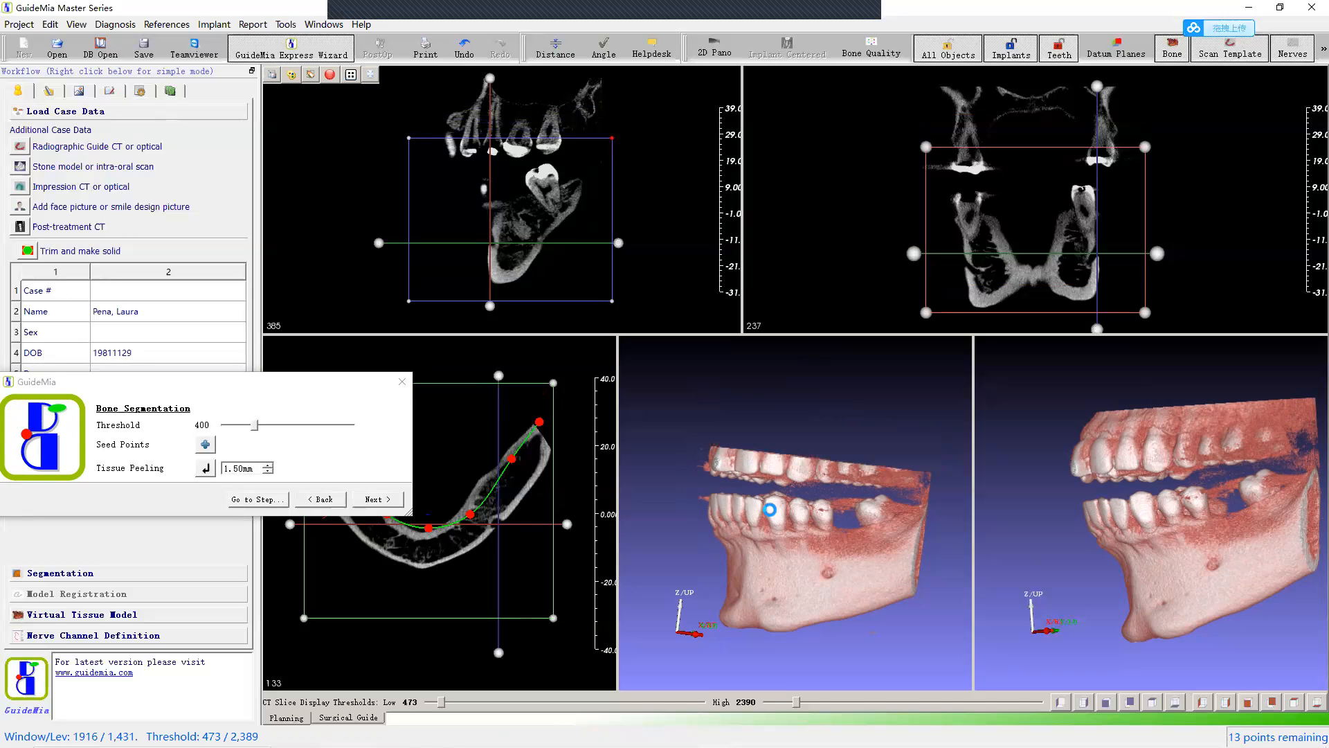
# Step: Trim the crop box's posterior edge in the axial slice and widen it slightly at the side of the jaw
pyautogui.moveTo(857, 511); pyautogui.dragTo(817, 606)
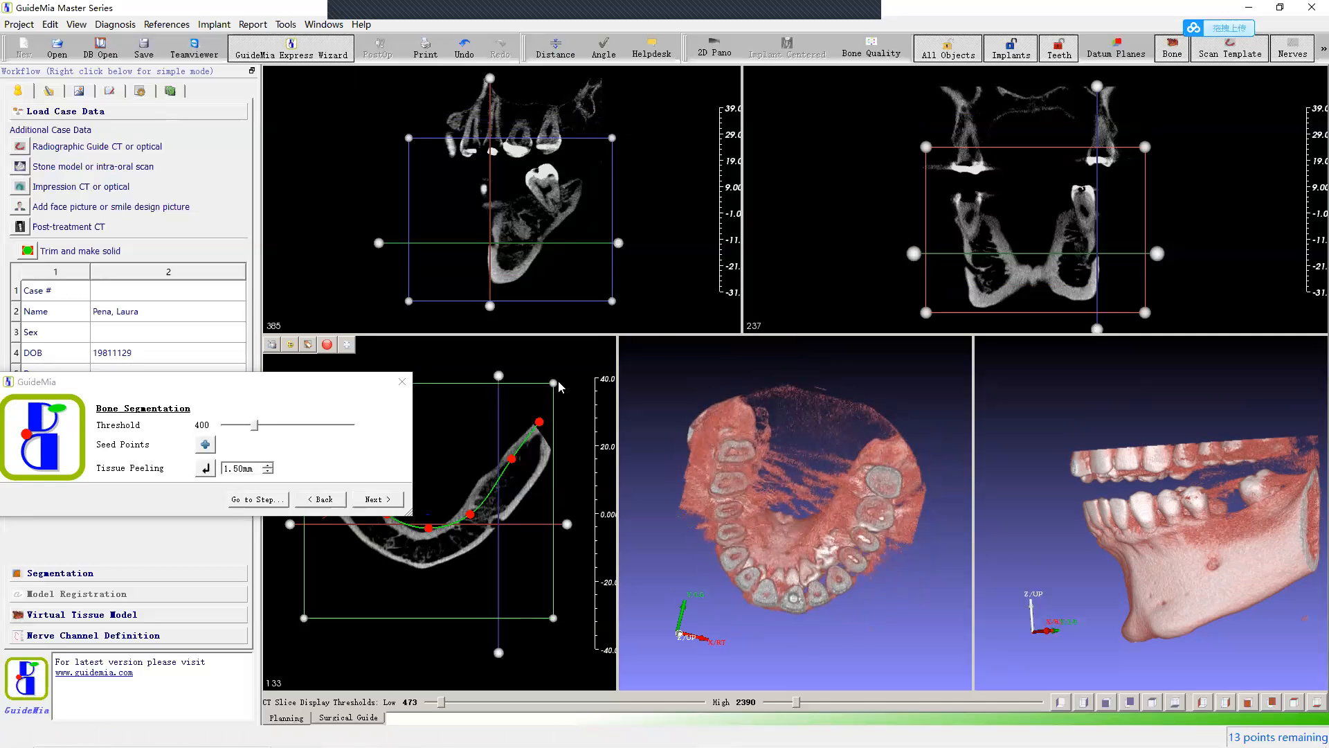
pyautogui.moveTo(554, 383); pyautogui.dragTo(561, 398)
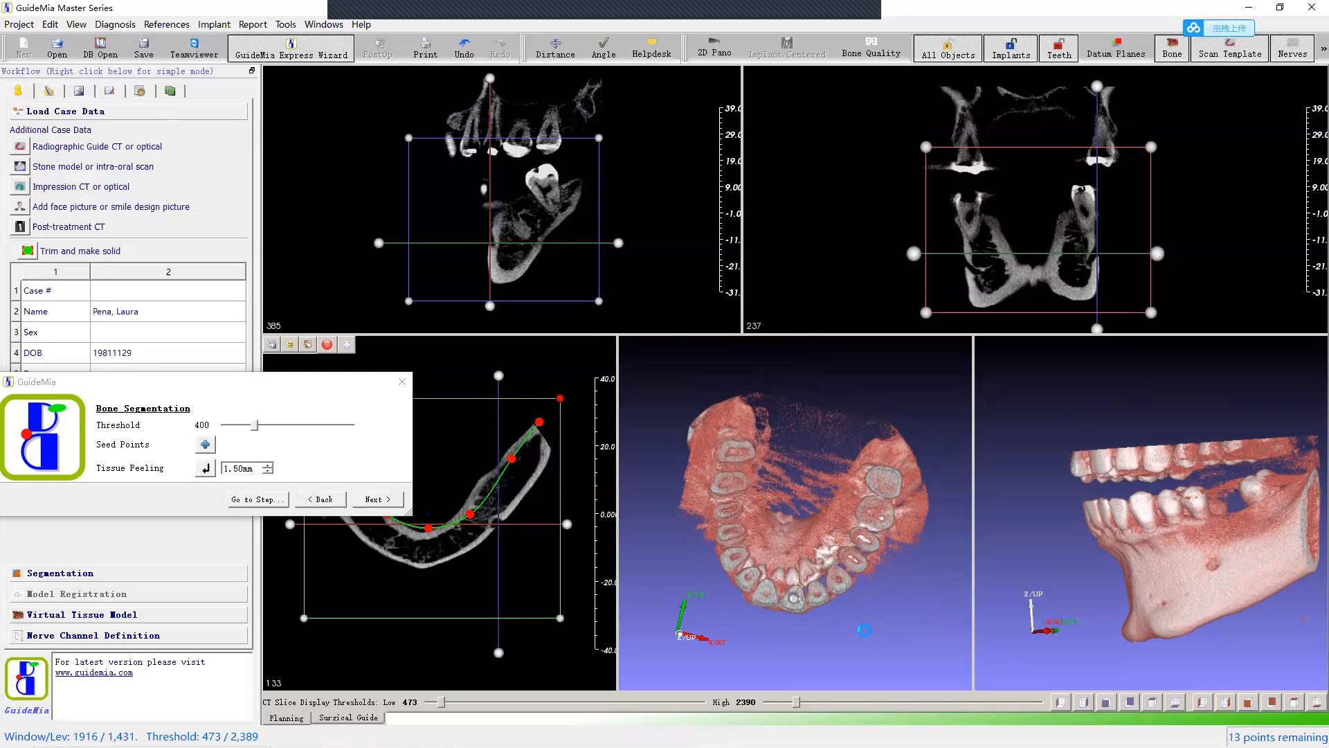
pyautogui.moveTo(864, 630); pyautogui.dragTo(757, 471)
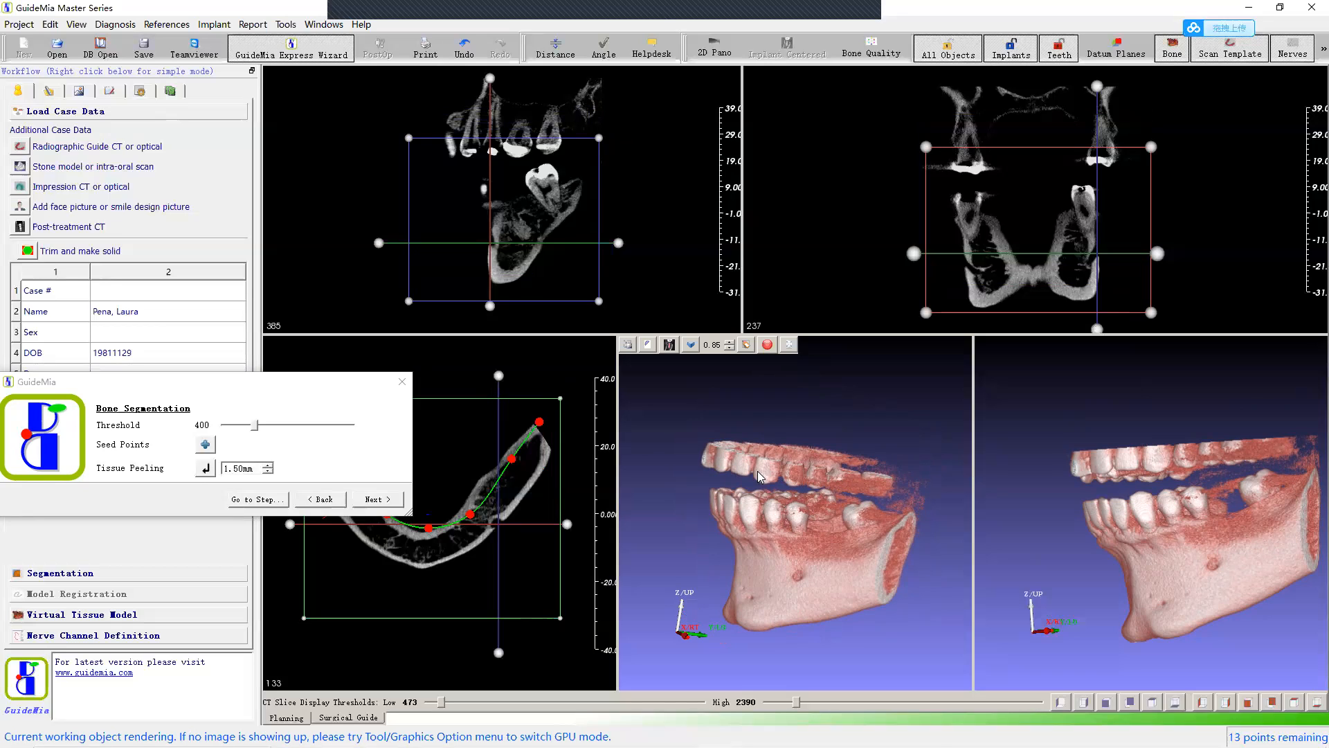
# Step: Set the bone segmentation threshold to 679 after checking the cropped jaws from several angles in the working 3D rendering
pyautogui.moveTo(759, 470); pyautogui.dragTo(826, 493)
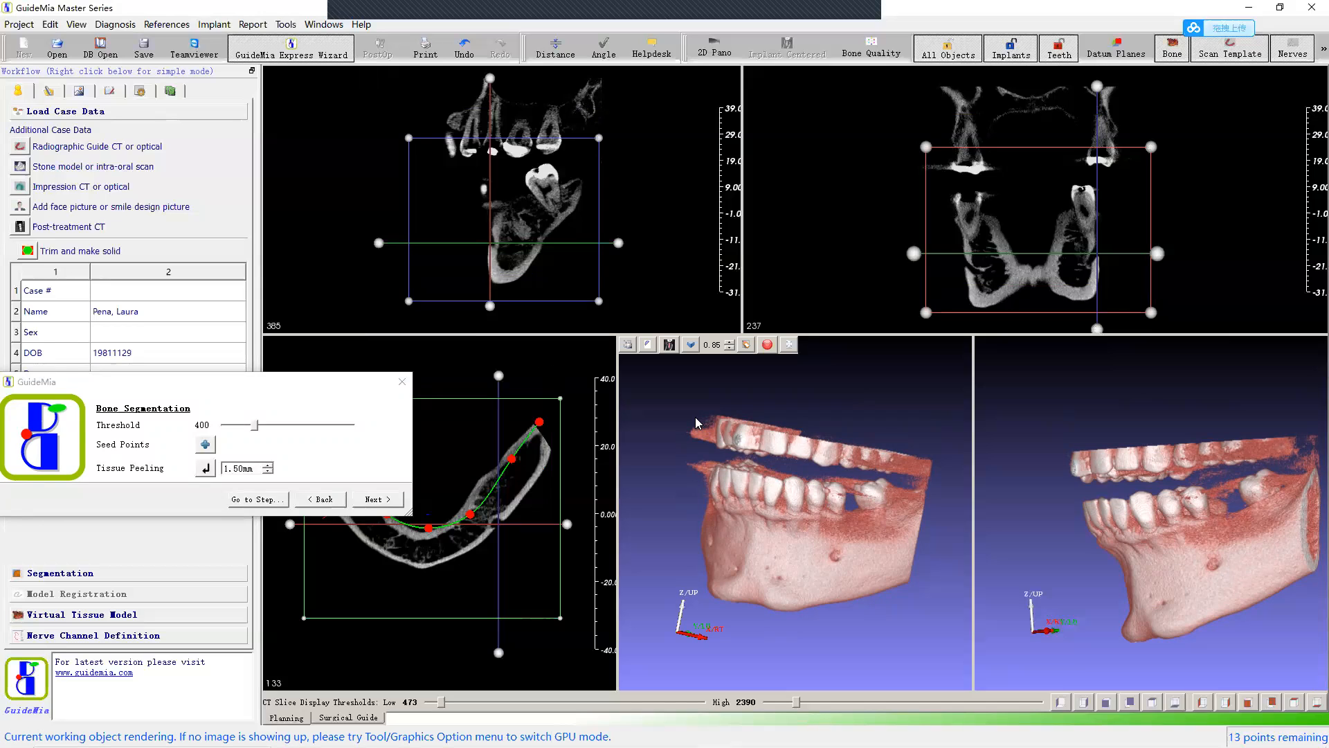
pyautogui.moveTo(696, 418); pyautogui.dragTo(674, 409)
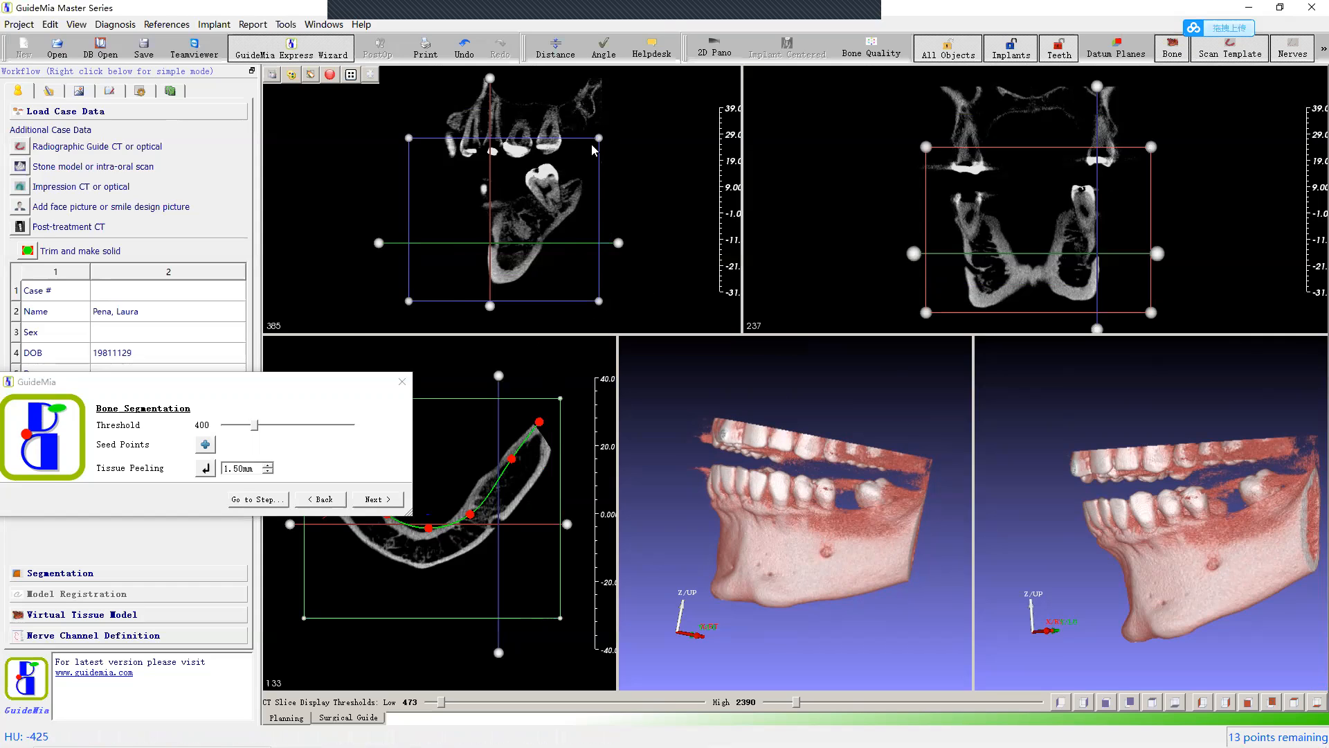
pyautogui.moveTo(874, 448); pyautogui.dragTo(882, 473)
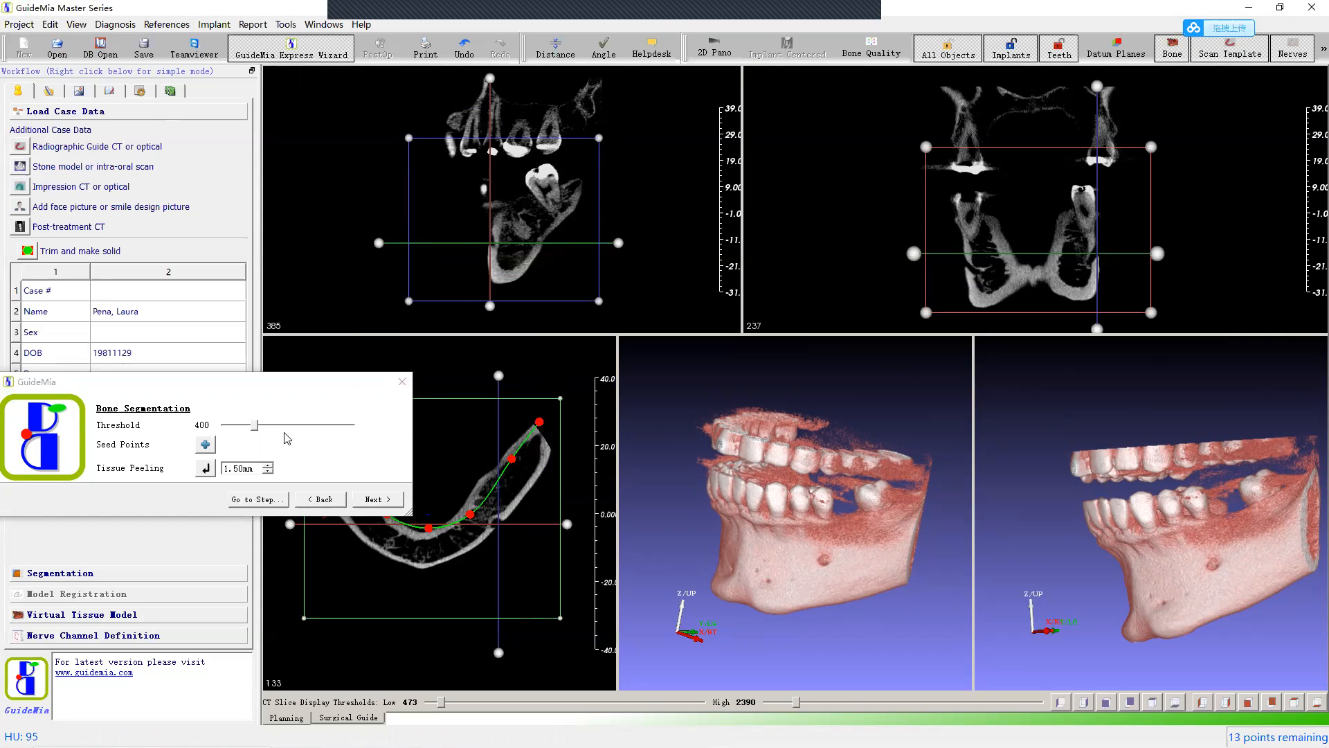
pyautogui.moveTo(253, 423); pyautogui.dragTo(262, 426)
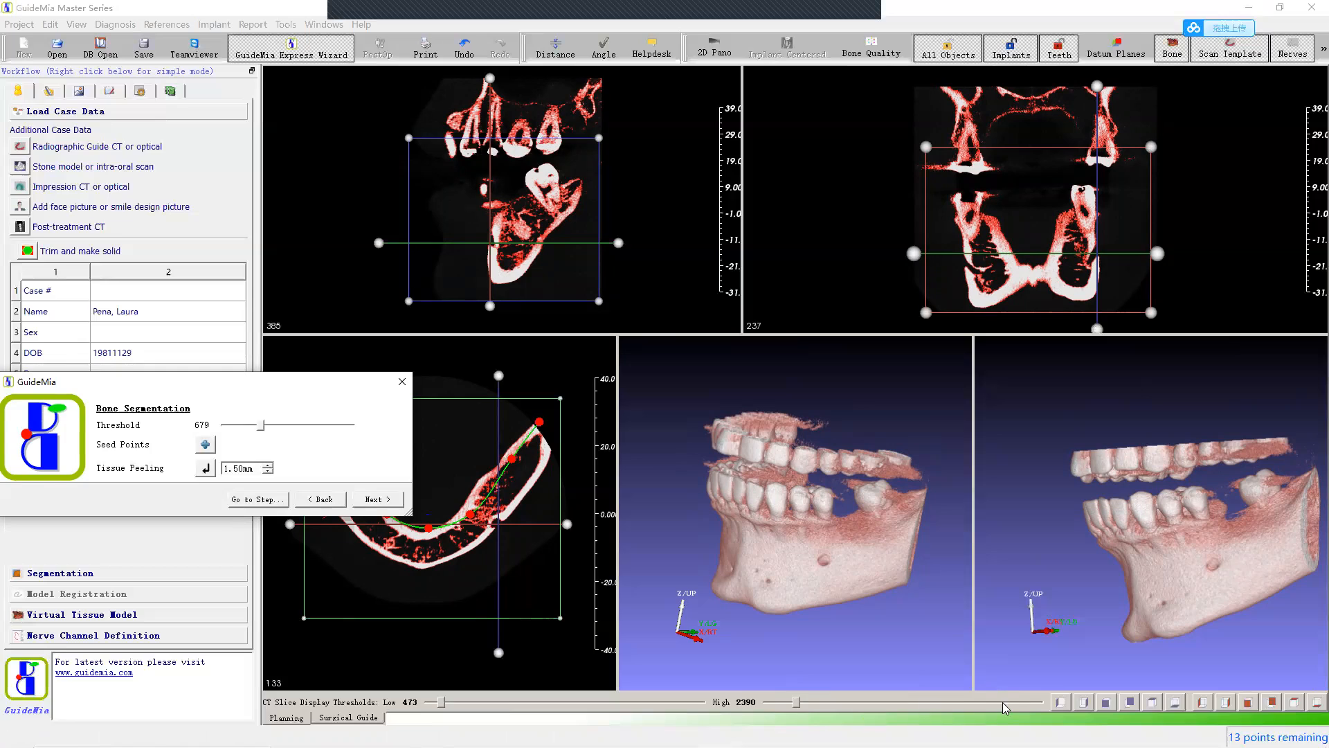
# Step: Set the bone segmentation threshold to 646 after comparing lower and higher values in the 3D rendering
pyautogui.moveTo(945, 676)
pyautogui.moveTo(262, 428); pyautogui.dragTo(258, 427)
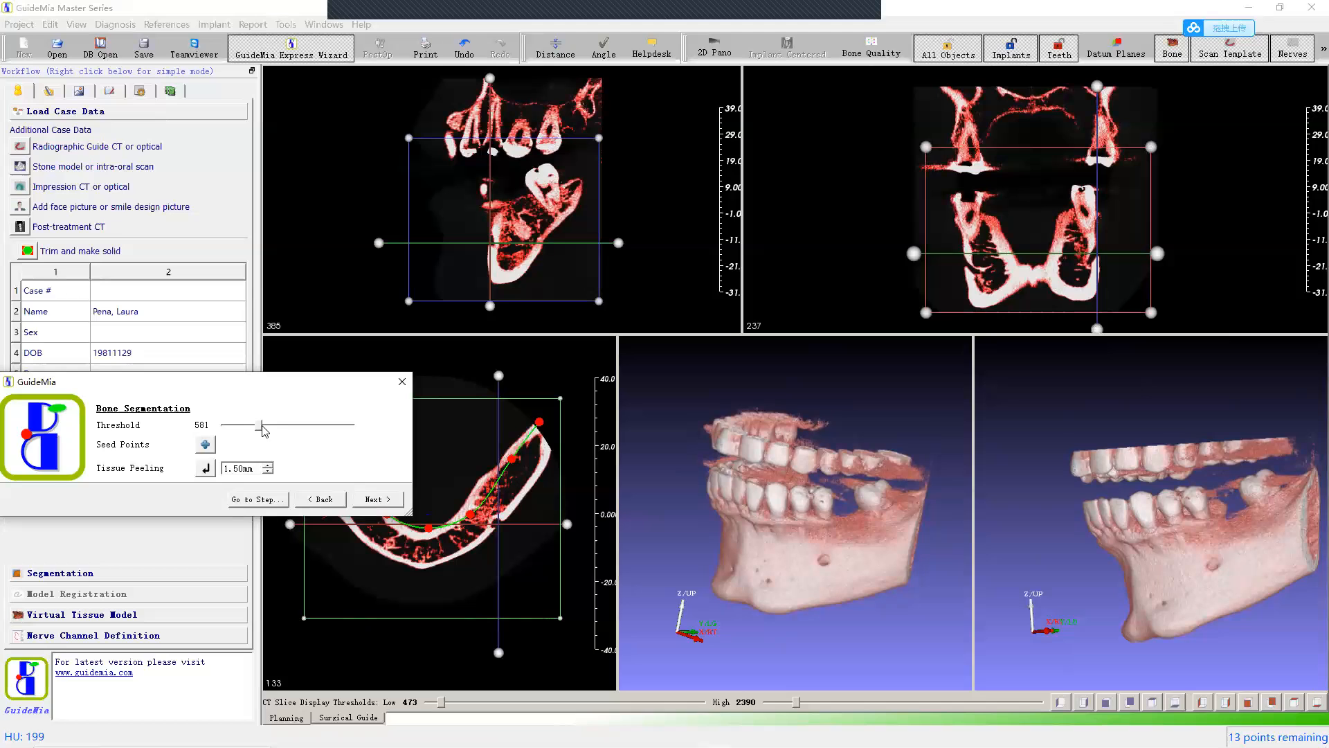
pyautogui.moveTo(262, 430); pyautogui.dragTo(256, 430)
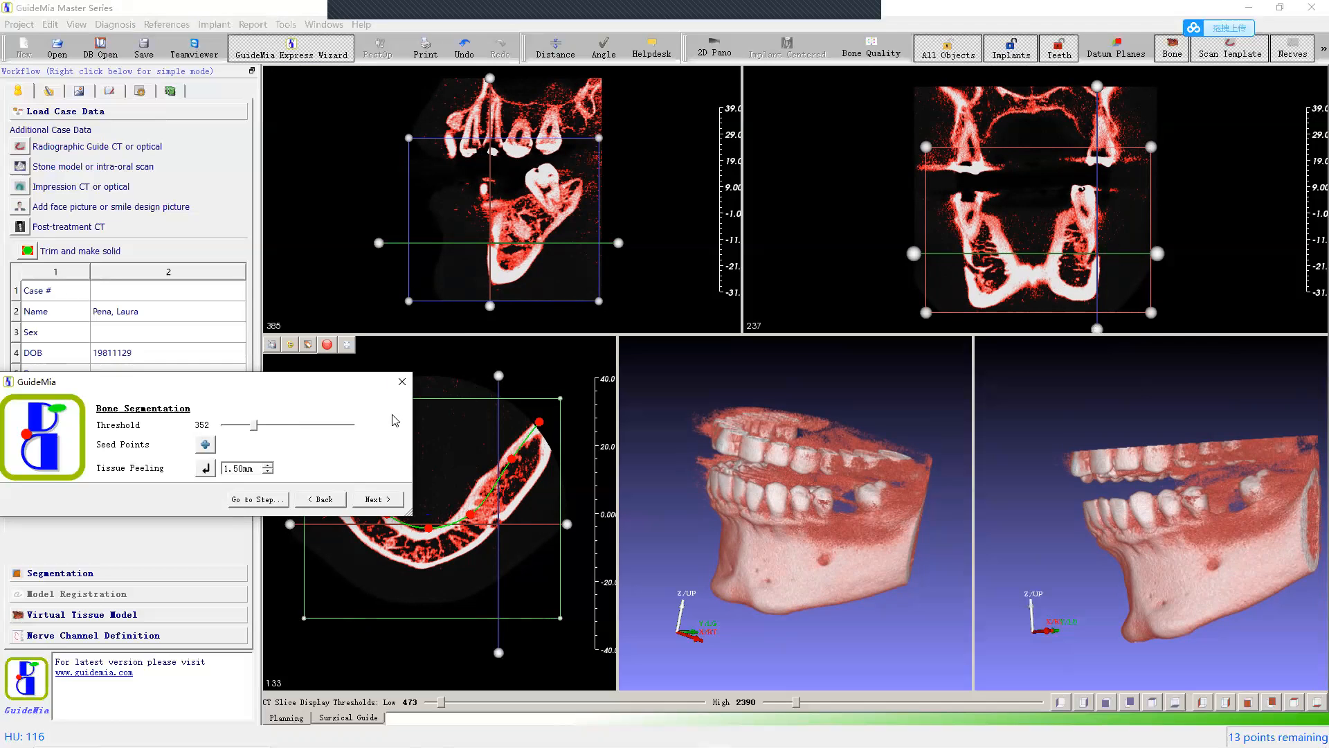
pyautogui.moveTo(251, 426); pyautogui.dragTo(272, 426)
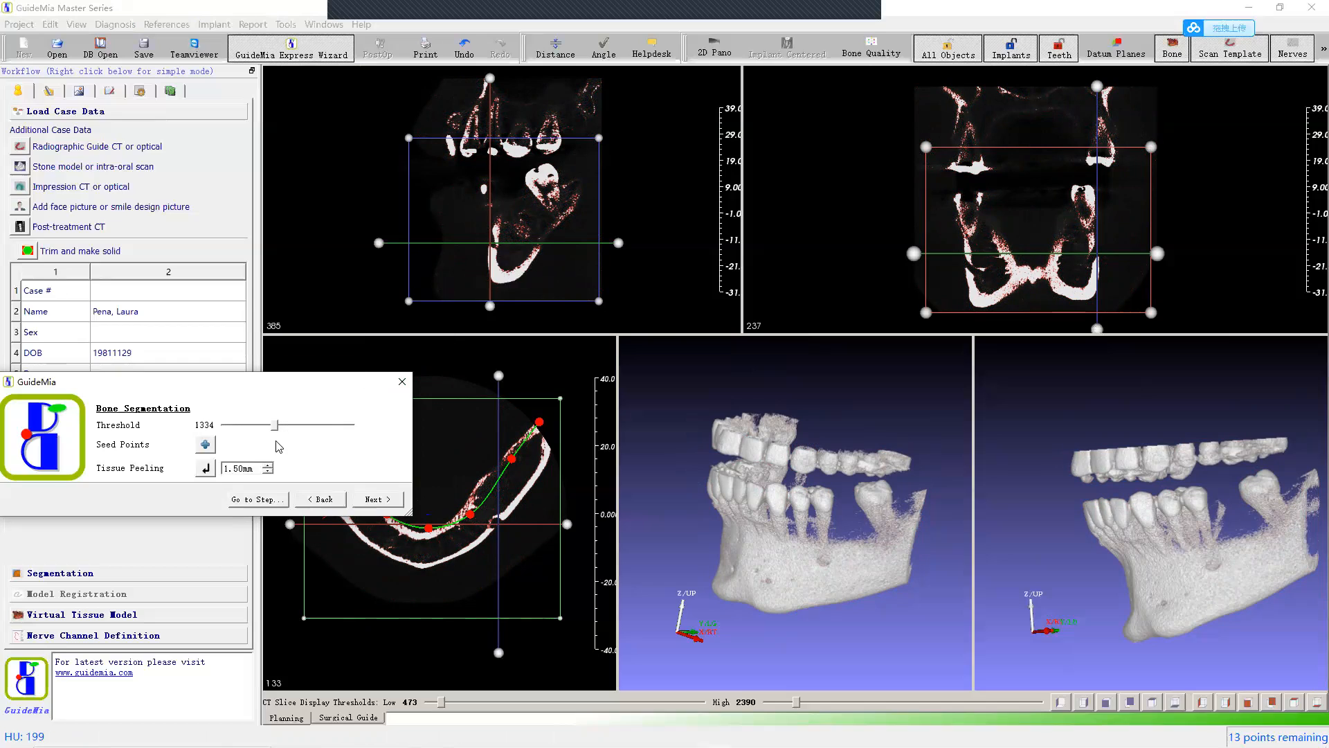
pyautogui.moveTo(276, 429); pyautogui.dragTo(261, 433)
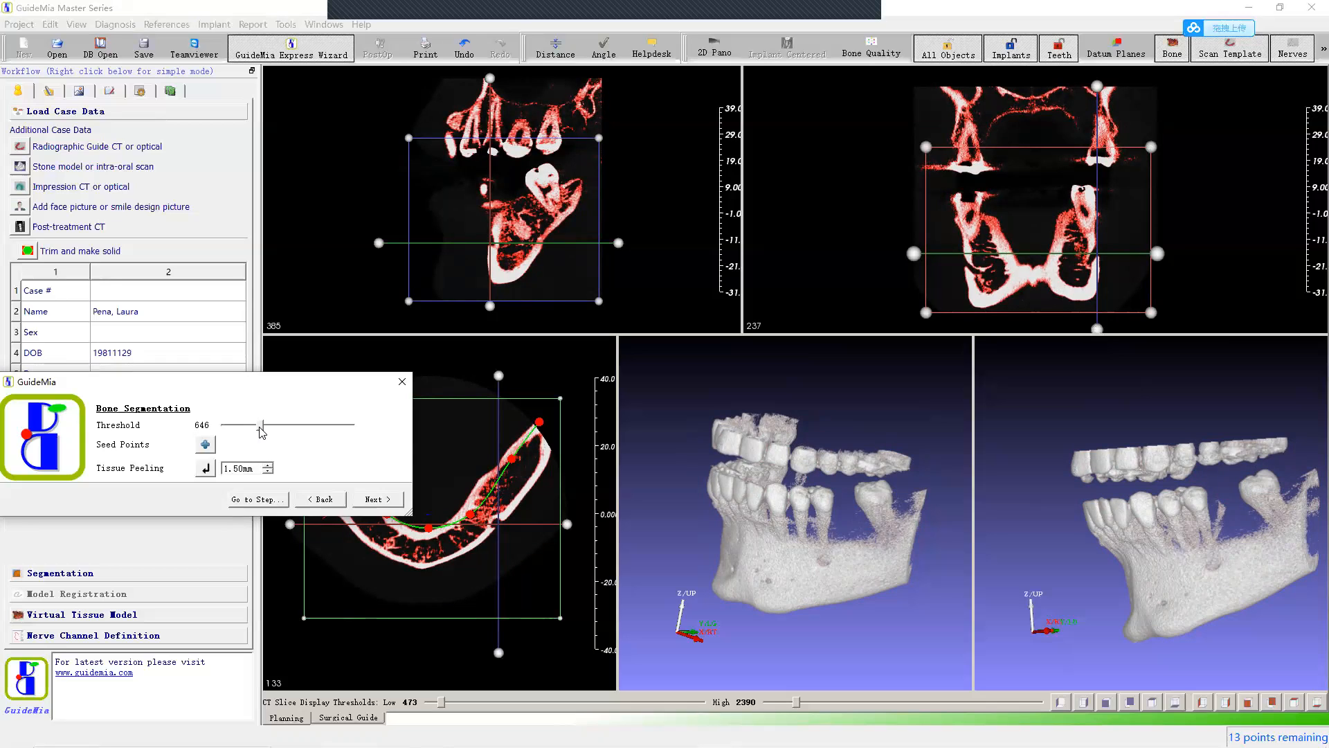
pyautogui.moveTo(262, 432); pyautogui.dragTo(262, 433)
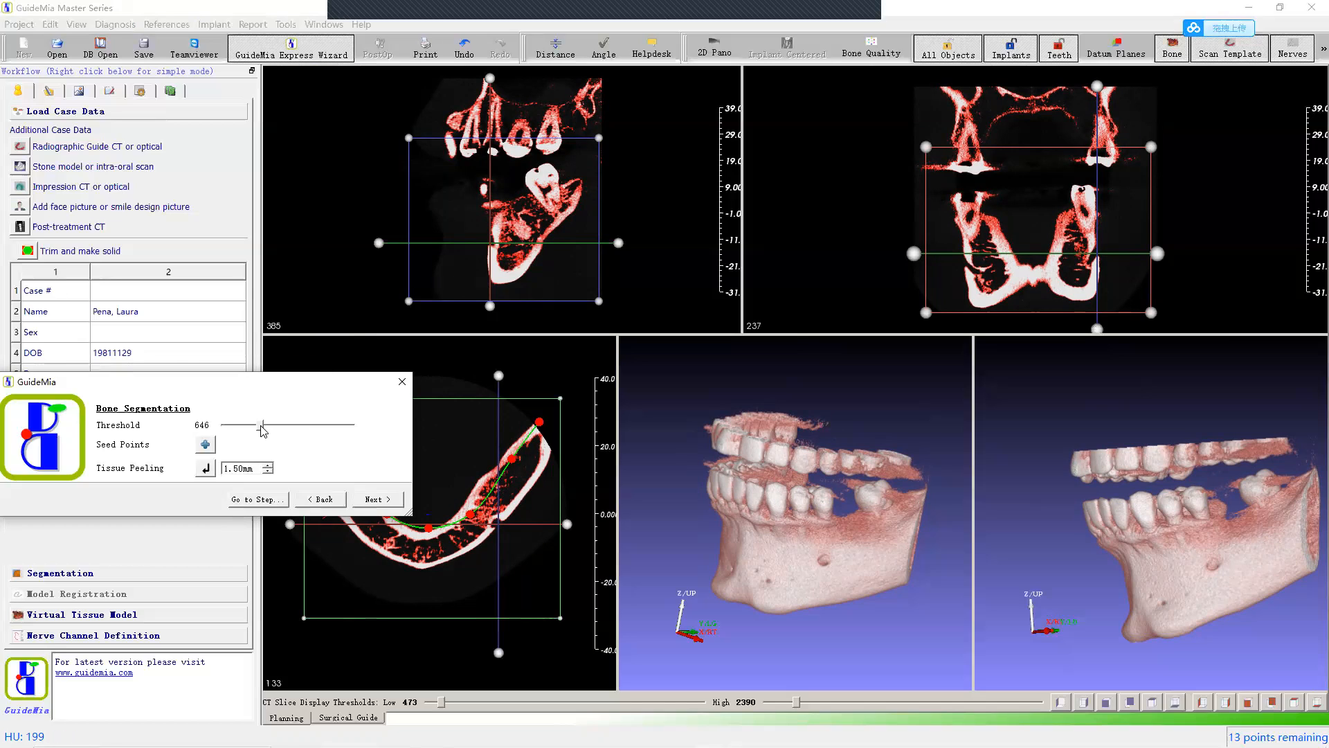
pyautogui.scroll(3, 878, 552)
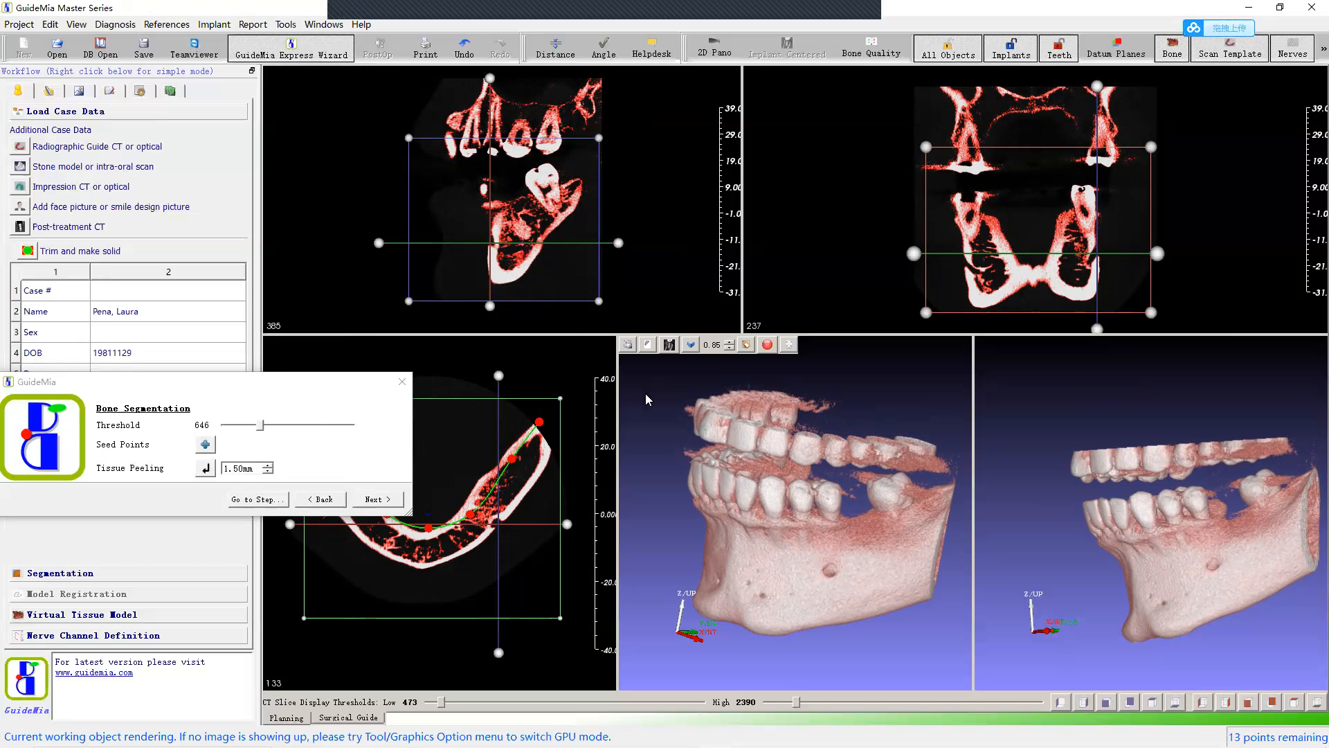
pyautogui.moveTo(730, 402); pyautogui.dragTo(699, 508)
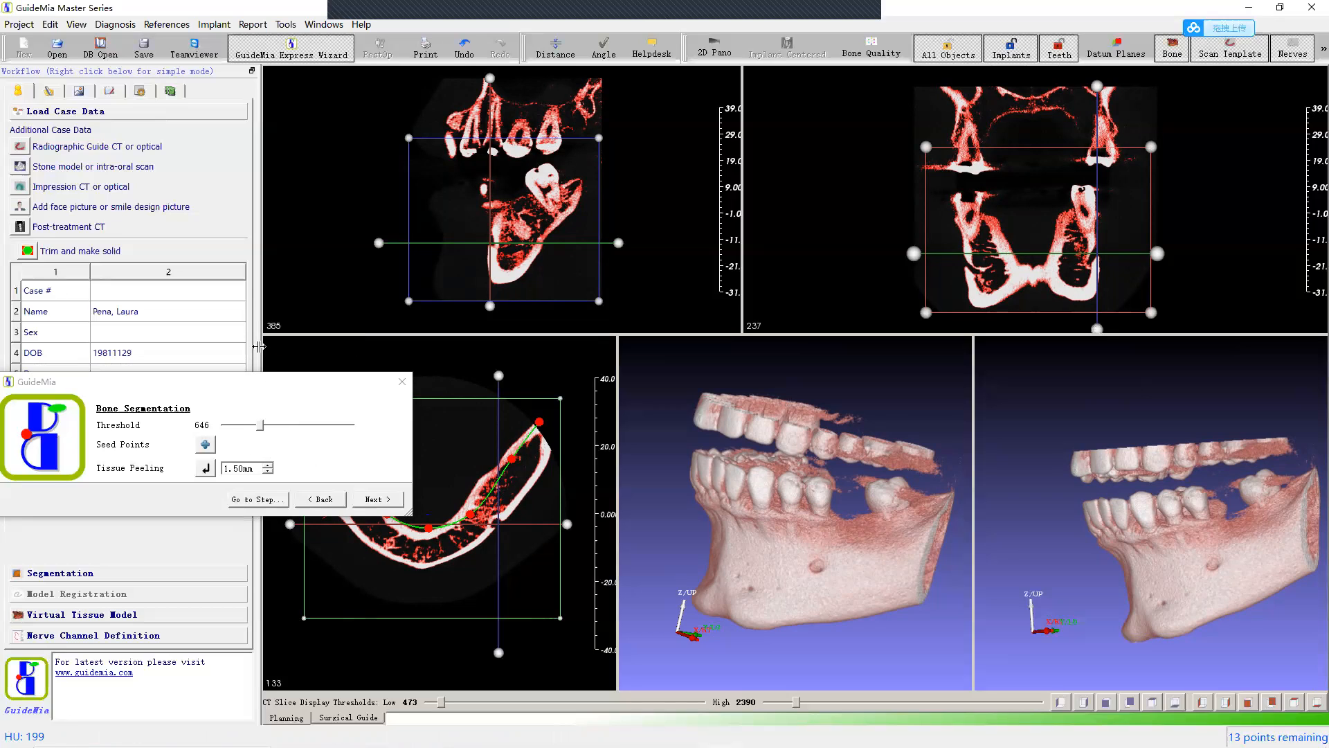
# Step: Place a bone seed point on the lower molar crown in the sagittal slice, and inspect the segmented mandible from above and the front
pyautogui.moveTo(270, 370)
pyautogui.click(205, 445)
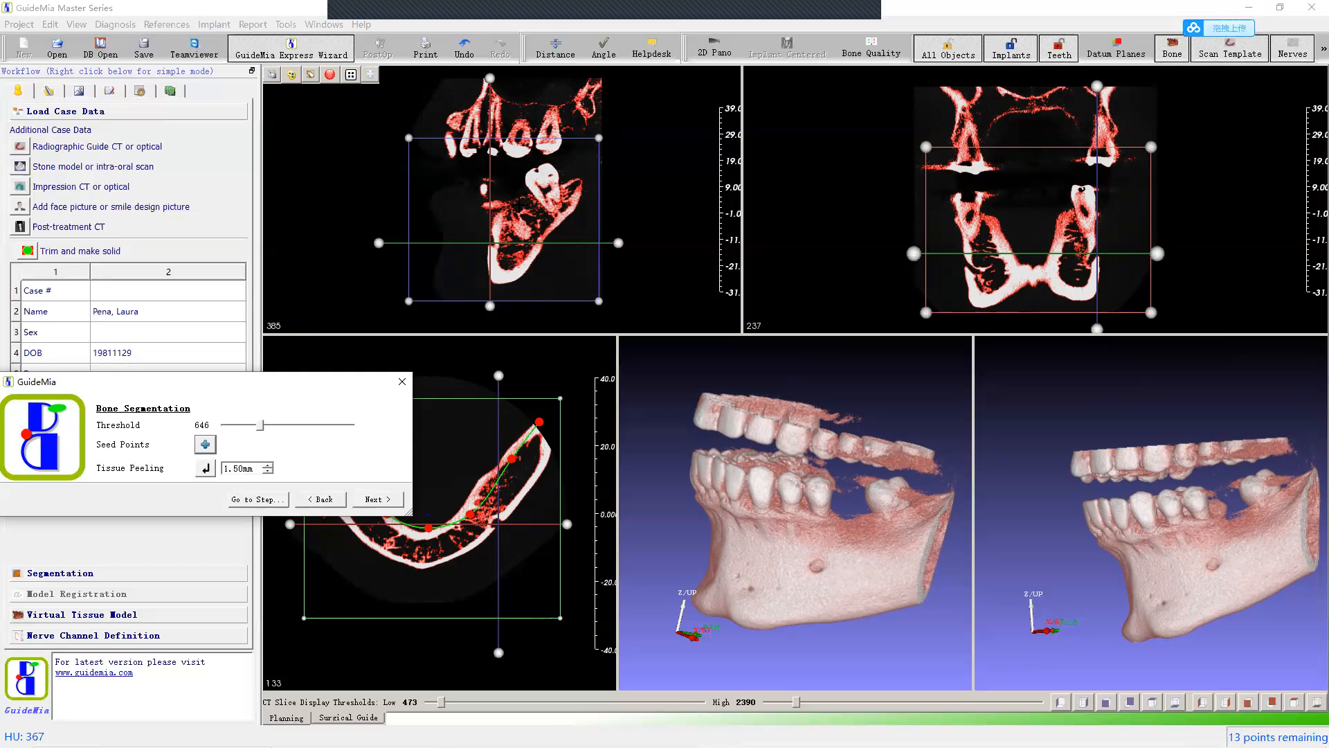
pyautogui.click(543, 177)
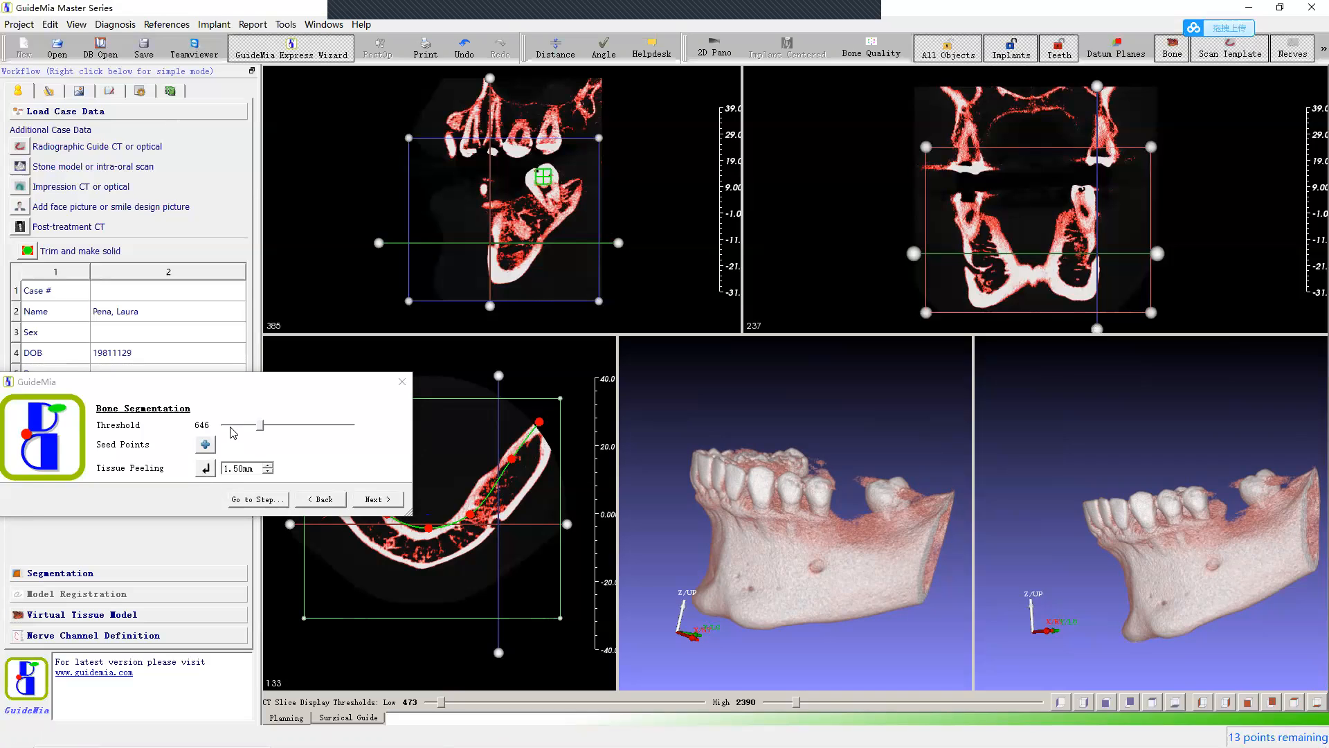
pyautogui.click(378, 497)
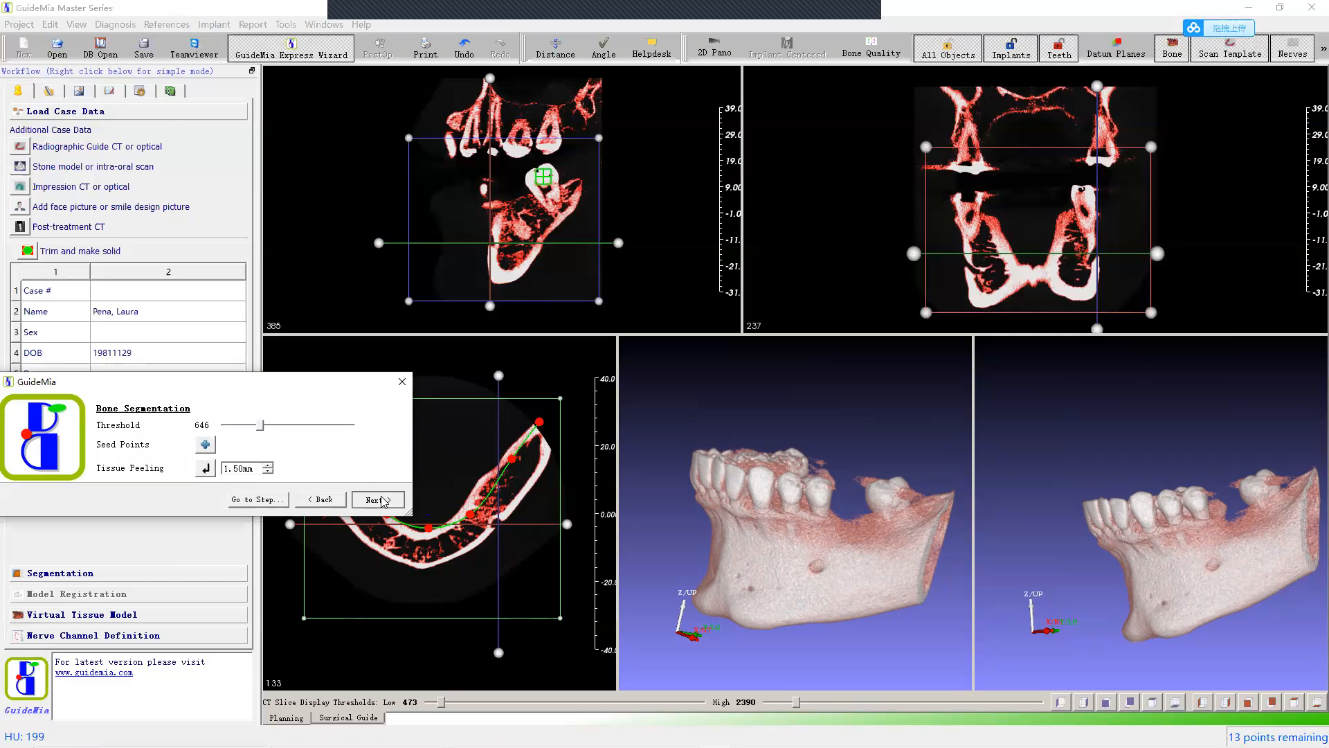
pyautogui.moveTo(790, 427); pyautogui.dragTo(804, 568)
pyautogui.moveTo(726, 535); pyautogui.dragTo(689, 539)
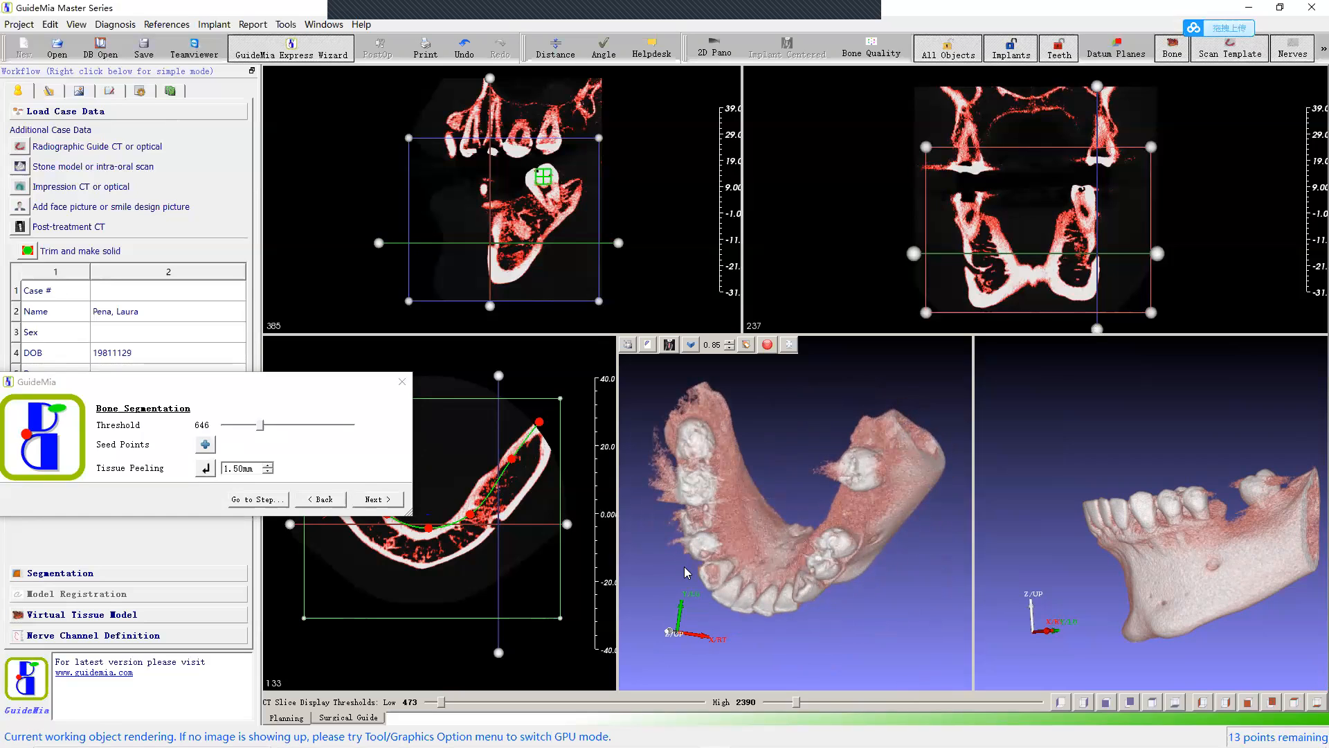
pyautogui.scroll(5, 796, 479)
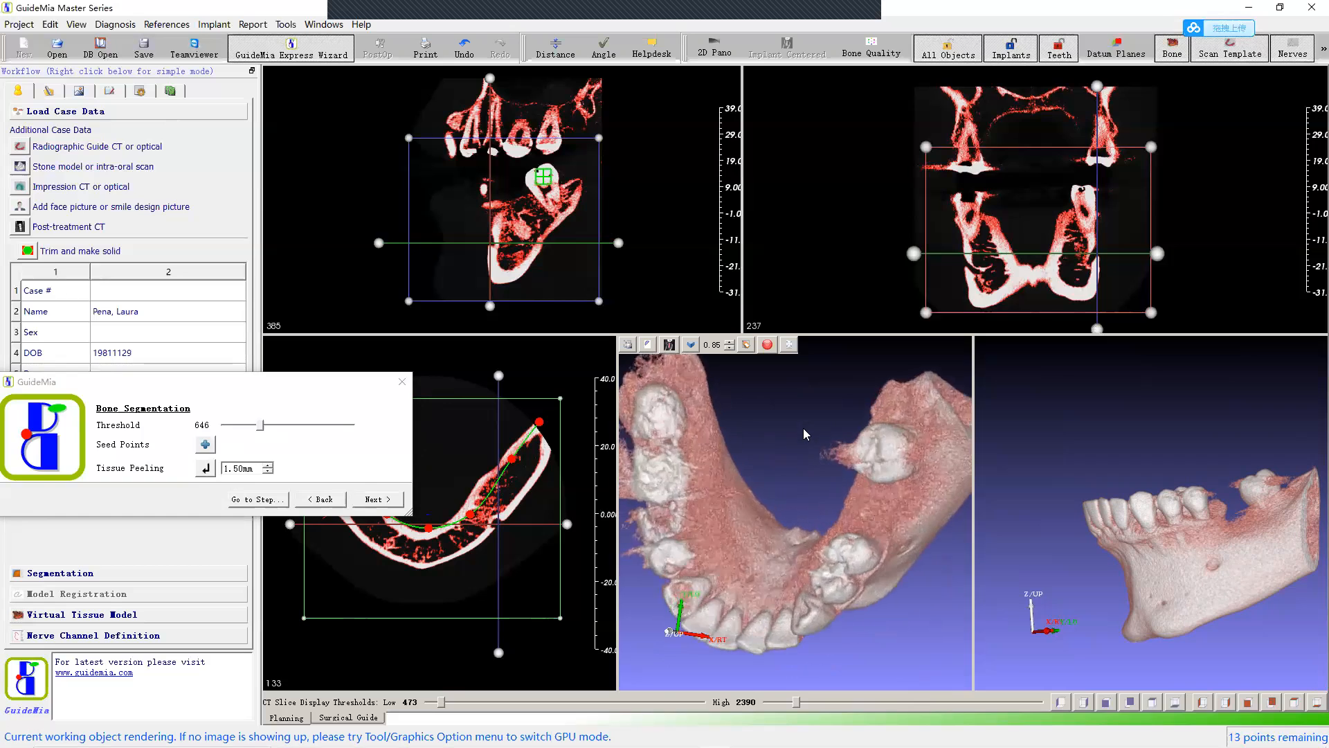
pyautogui.moveTo(833, 396); pyautogui.dragTo(851, 379)
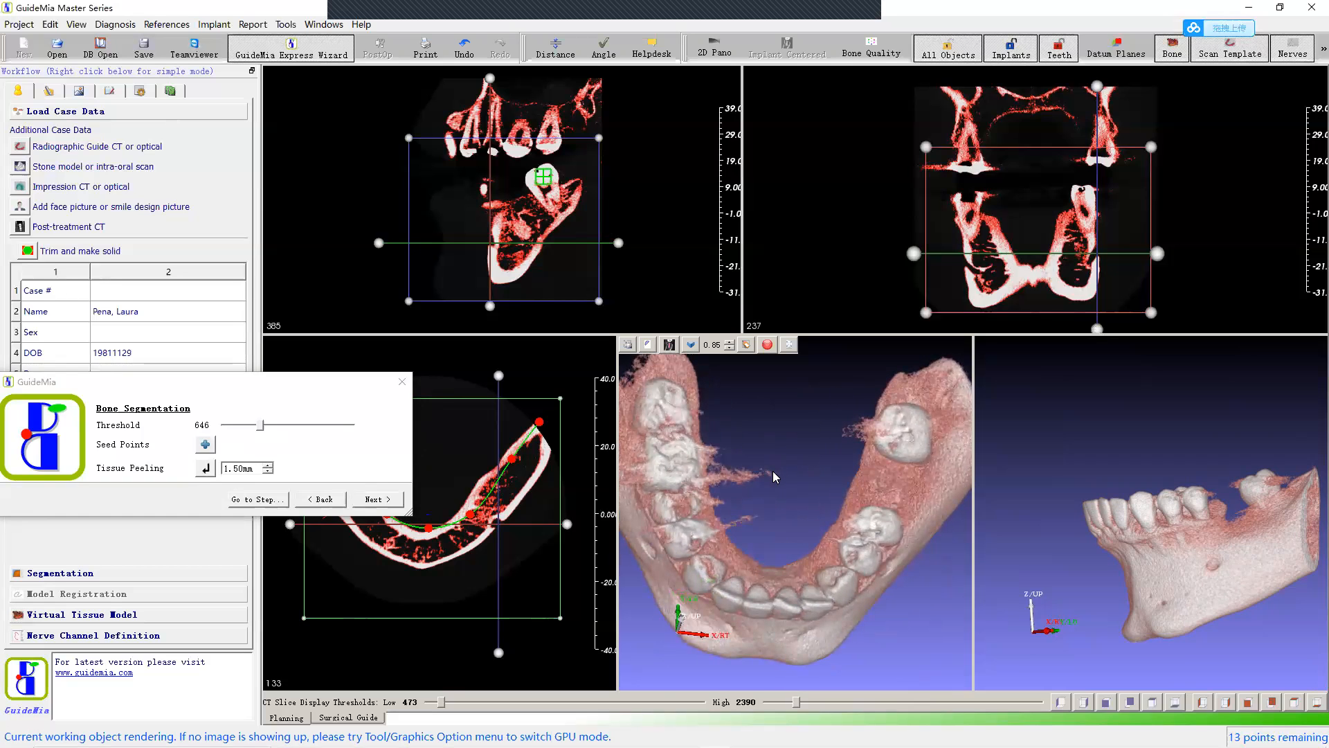
pyautogui.moveTo(805, 446); pyautogui.dragTo(842, 401)
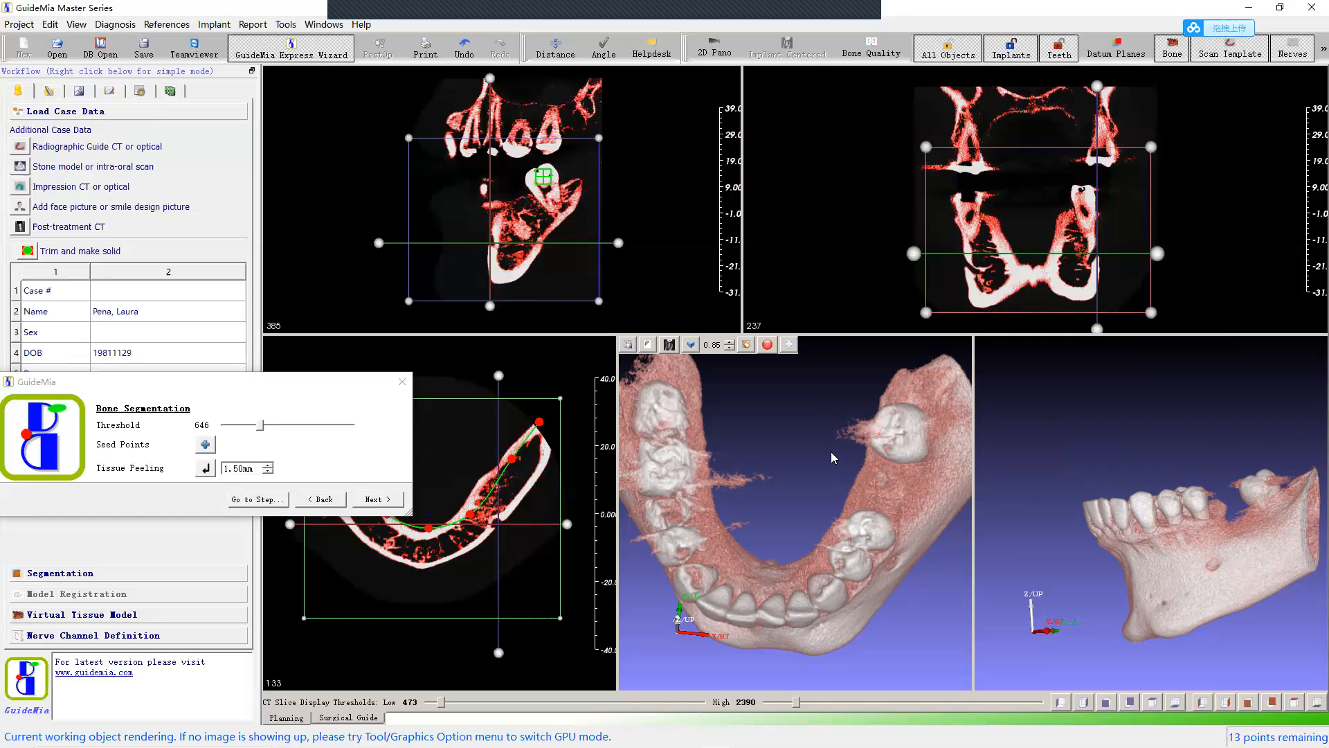
pyautogui.moveTo(831, 450); pyautogui.dragTo(812, 409)
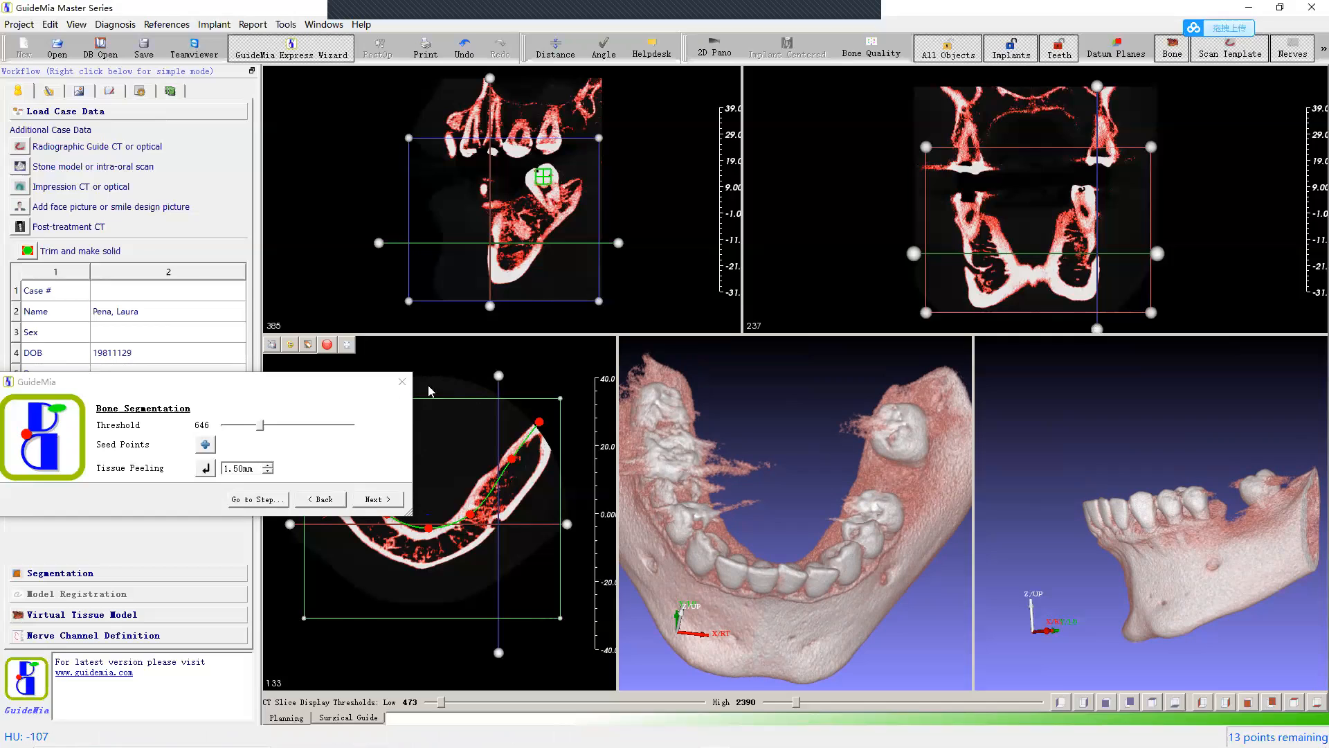
# Step: Open the bone Segmentation tools to view the Remove Scatters options, keeping the wizard window clear of the 3D rendering
pyautogui.click(270, 401)
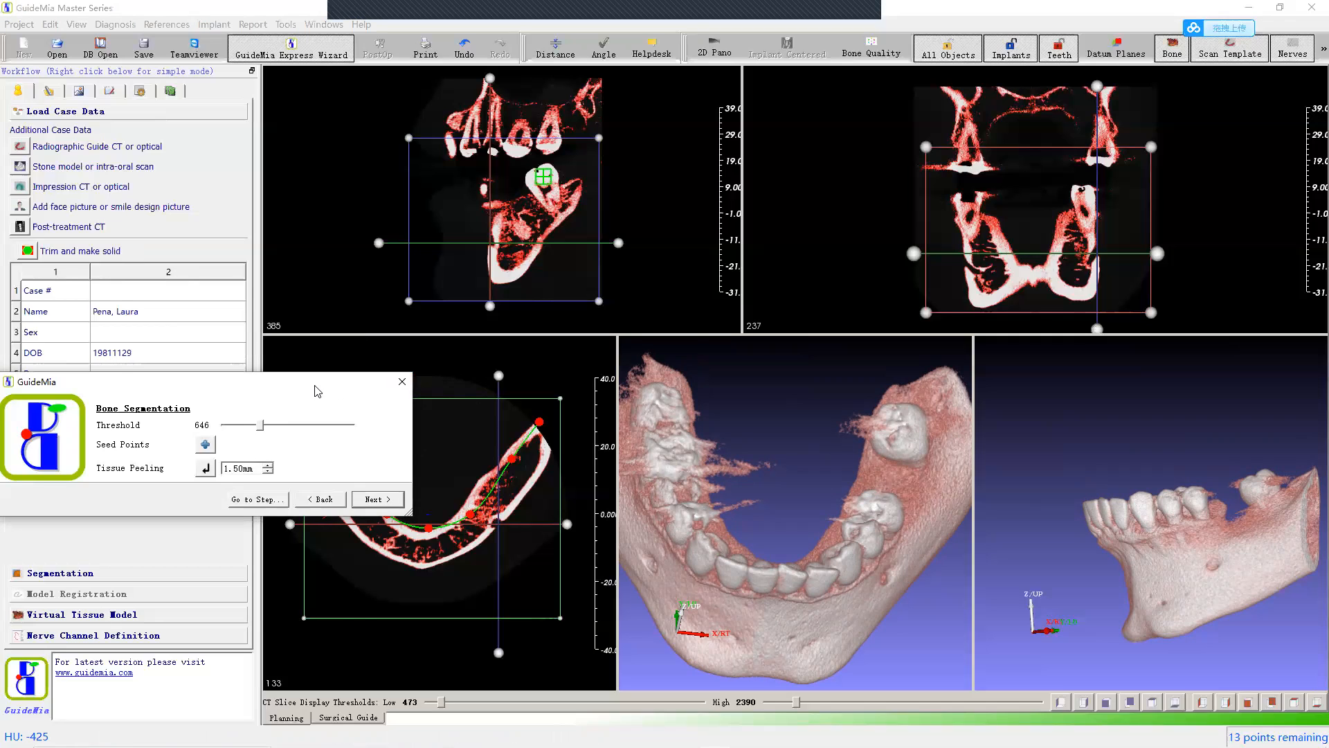
pyautogui.moveTo(310, 388); pyautogui.dragTo(675, 404)
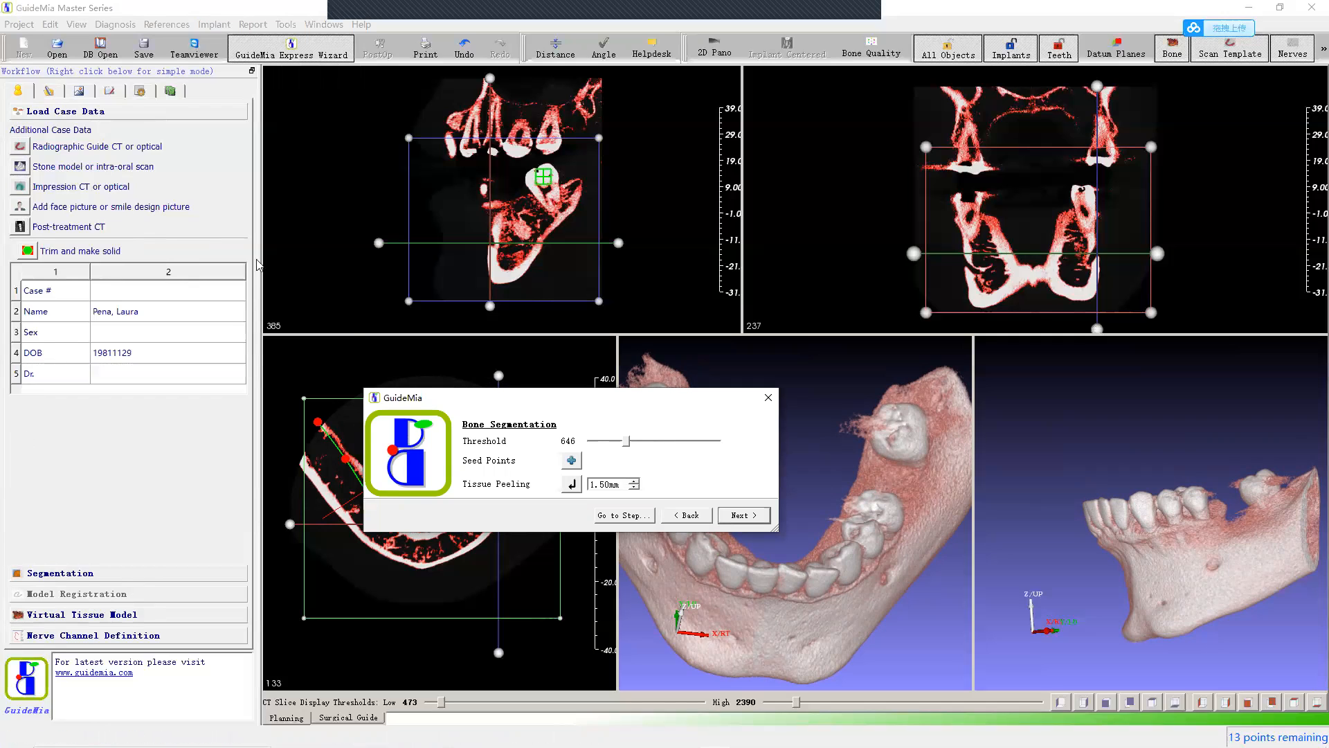
pyautogui.click(73, 573)
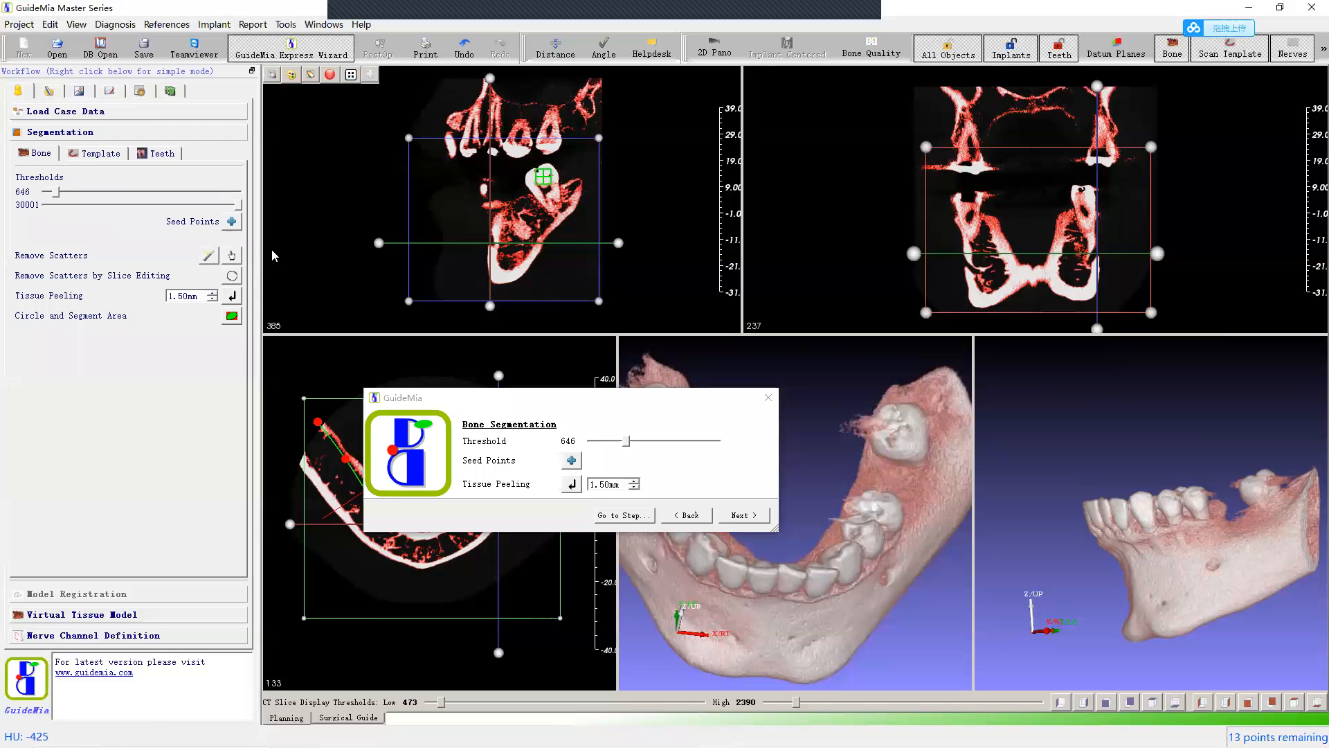
pyautogui.click(231, 255)
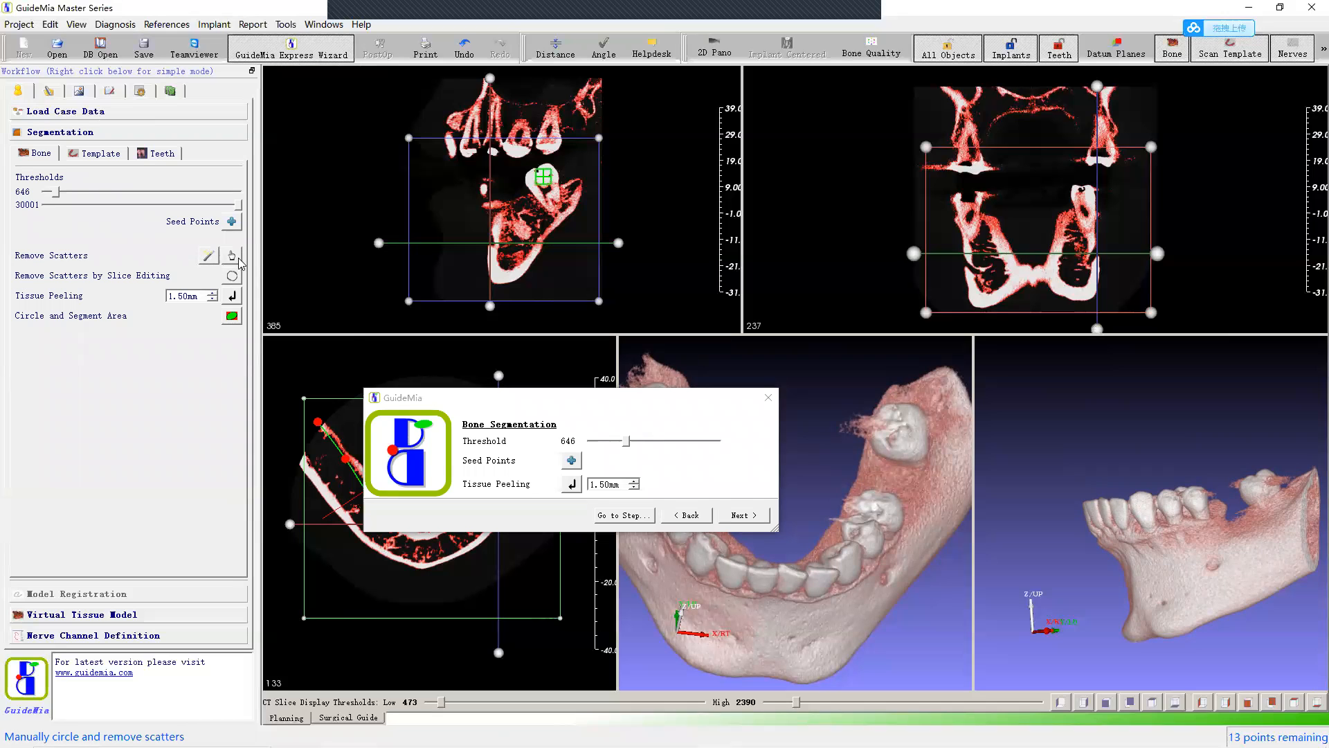
pyautogui.click(610, 403)
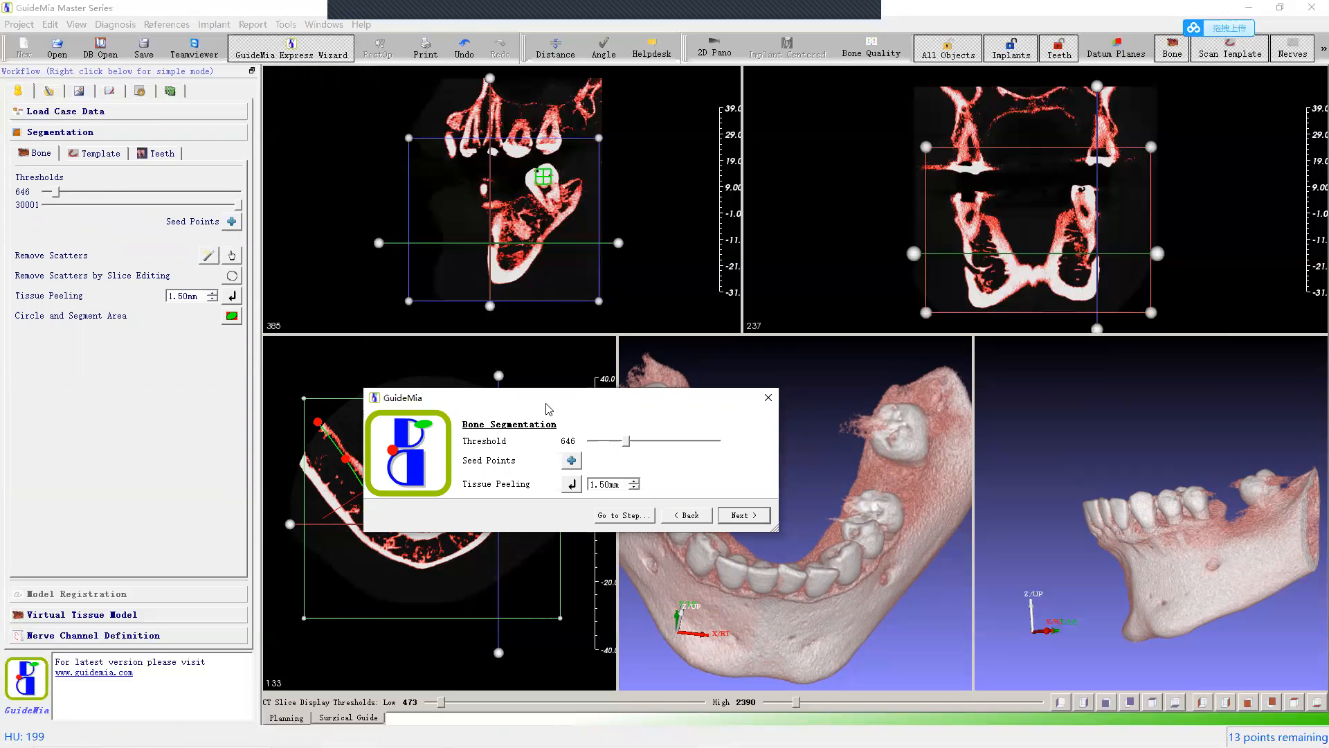
pyautogui.moveTo(549, 409); pyautogui.dragTo(201, 409)
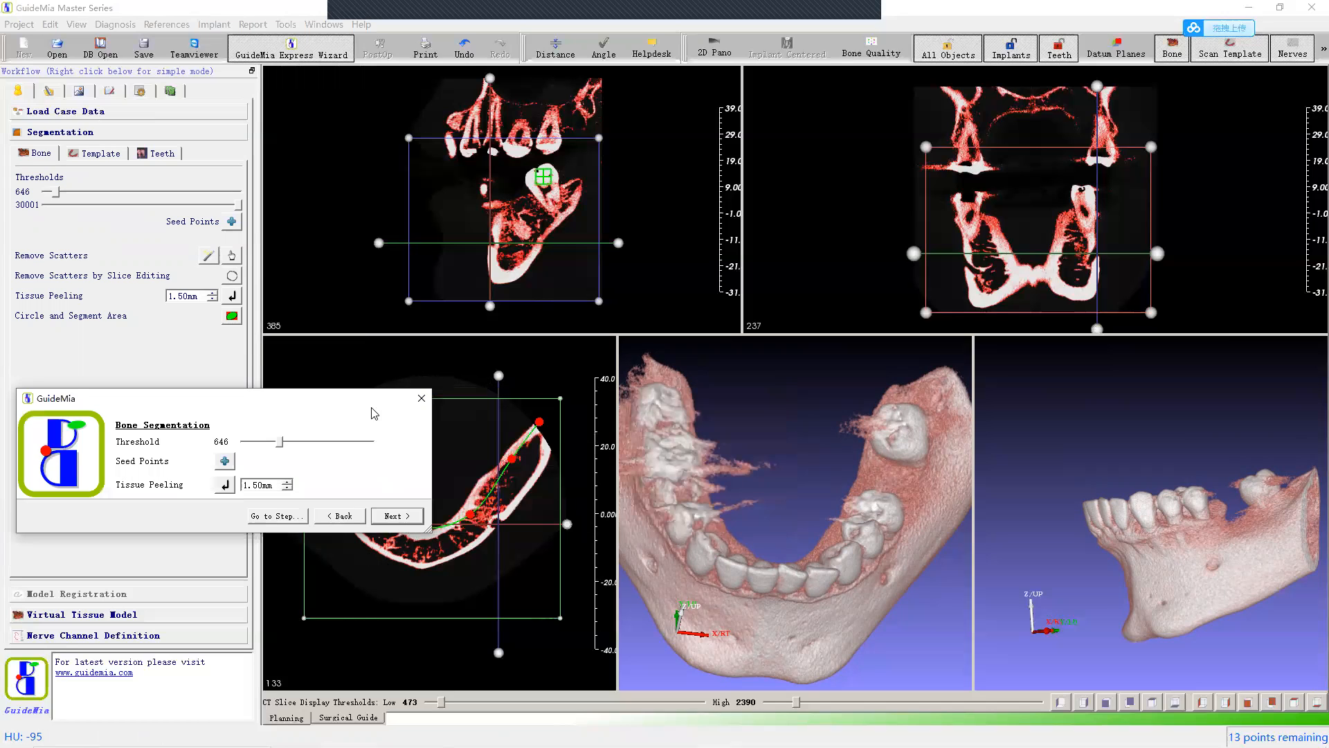
pyautogui.moveTo(349, 405); pyautogui.dragTo(287, 405)
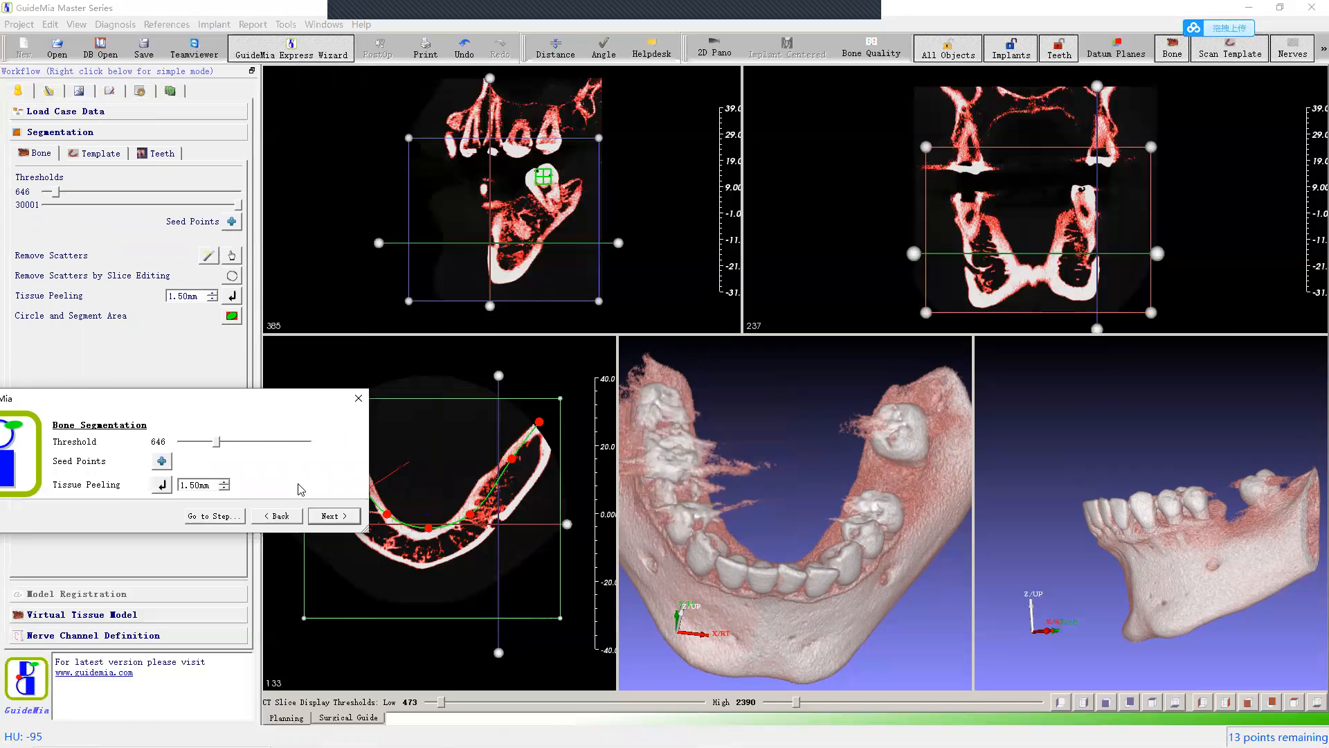
# Step: Advance the wizard to Load Optical Scan STL File, load the lower jaw scan from the patient's case folder, and turn its teeth into view
pyautogui.click(335, 515)
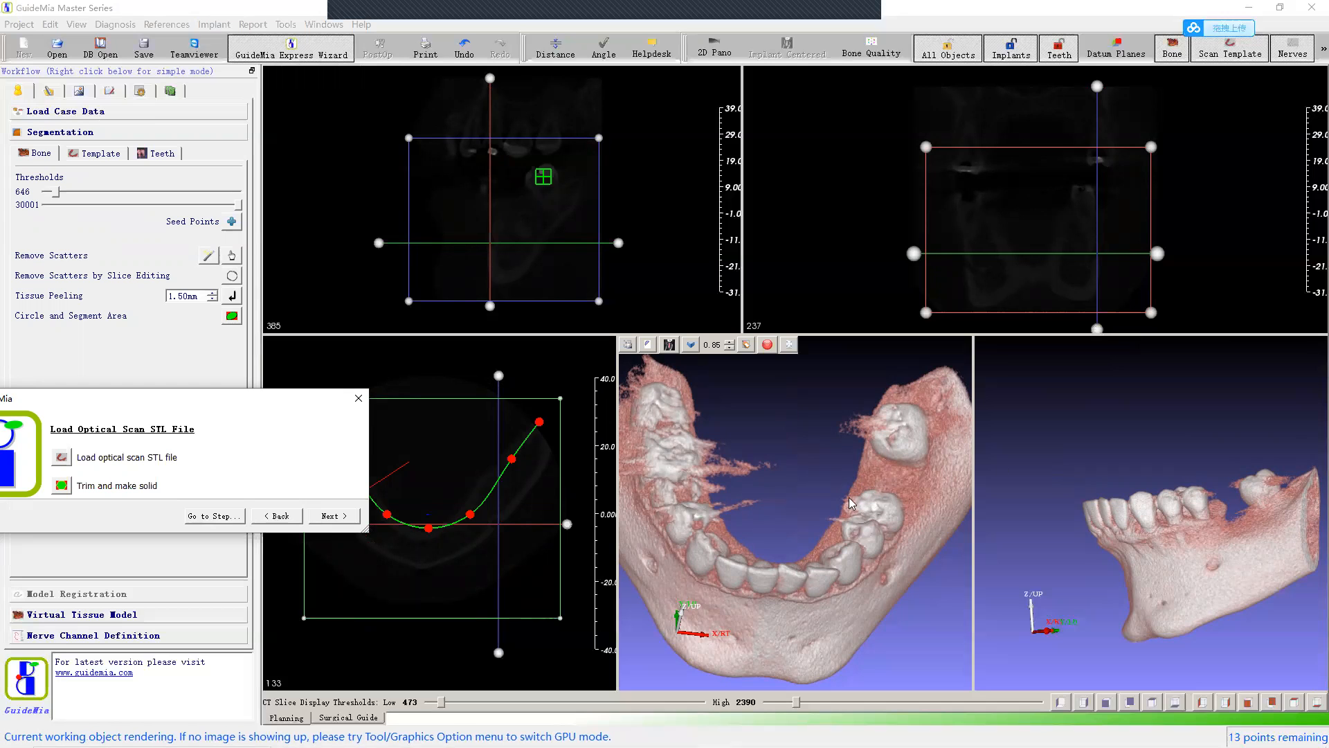
pyautogui.moveTo(815, 405); pyautogui.dragTo(796, 418)
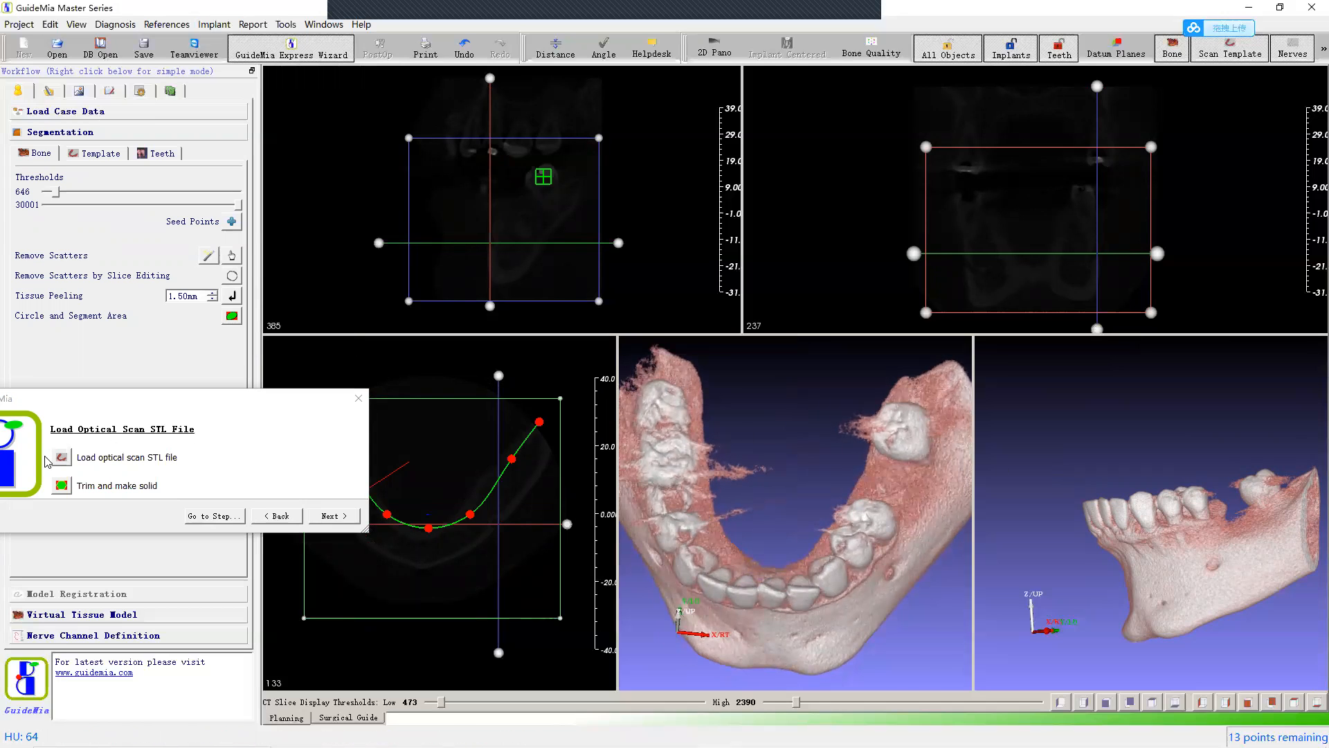
pyautogui.click(63, 463)
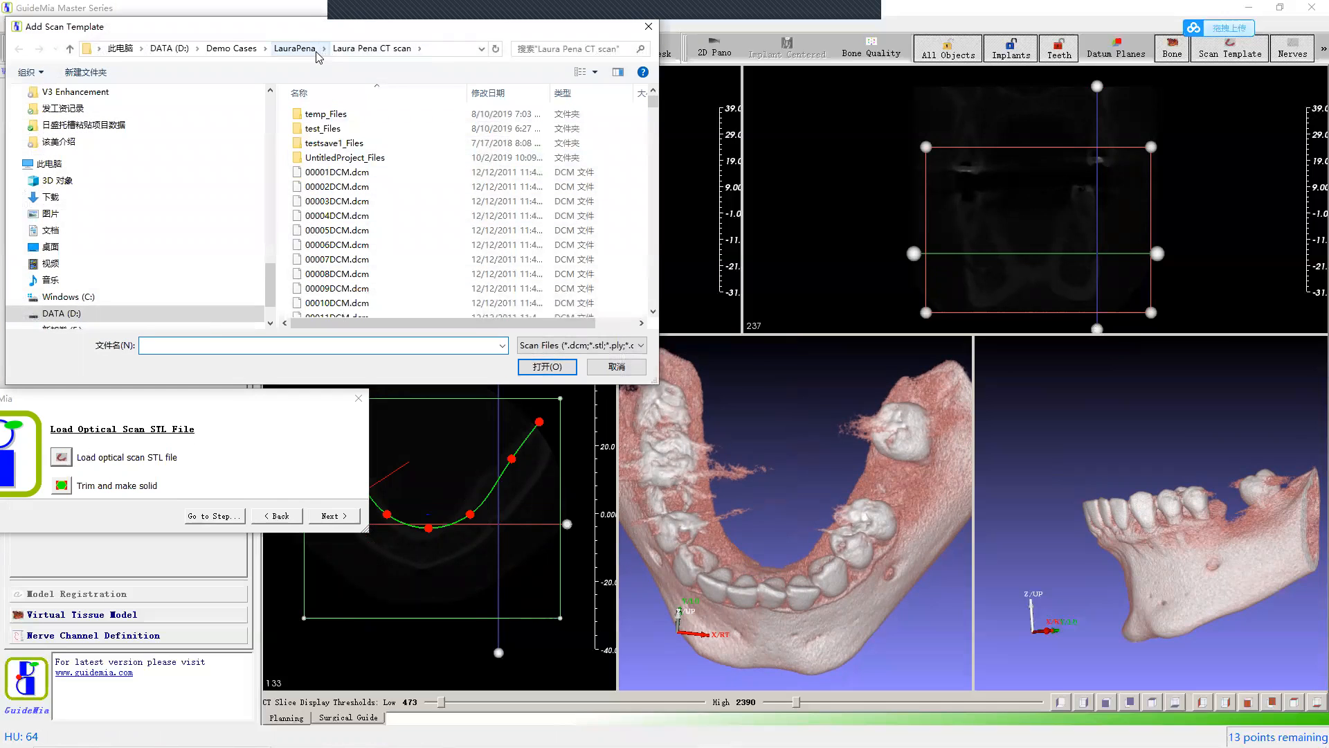
pyautogui.click(298, 50)
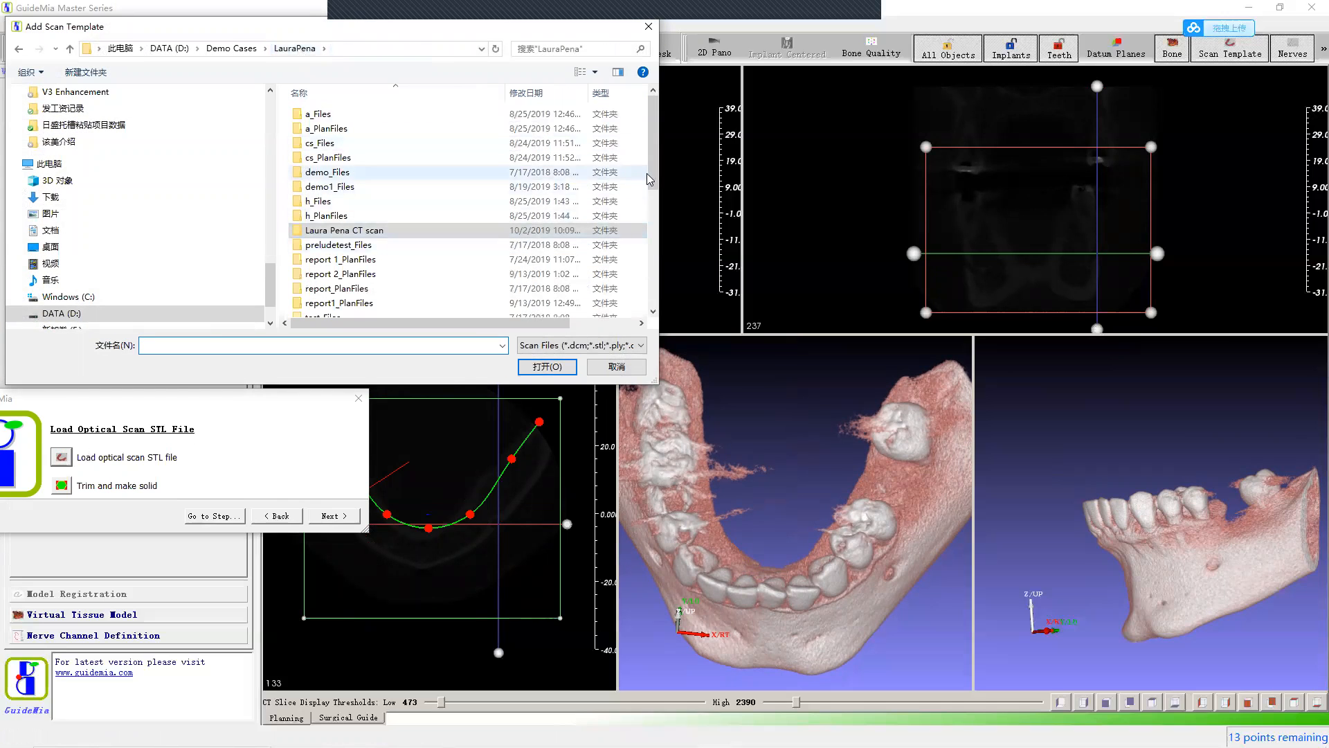
pyautogui.scroll(-6, 554, 177)
pyautogui.click(343, 266)
pyautogui.click(565, 367)
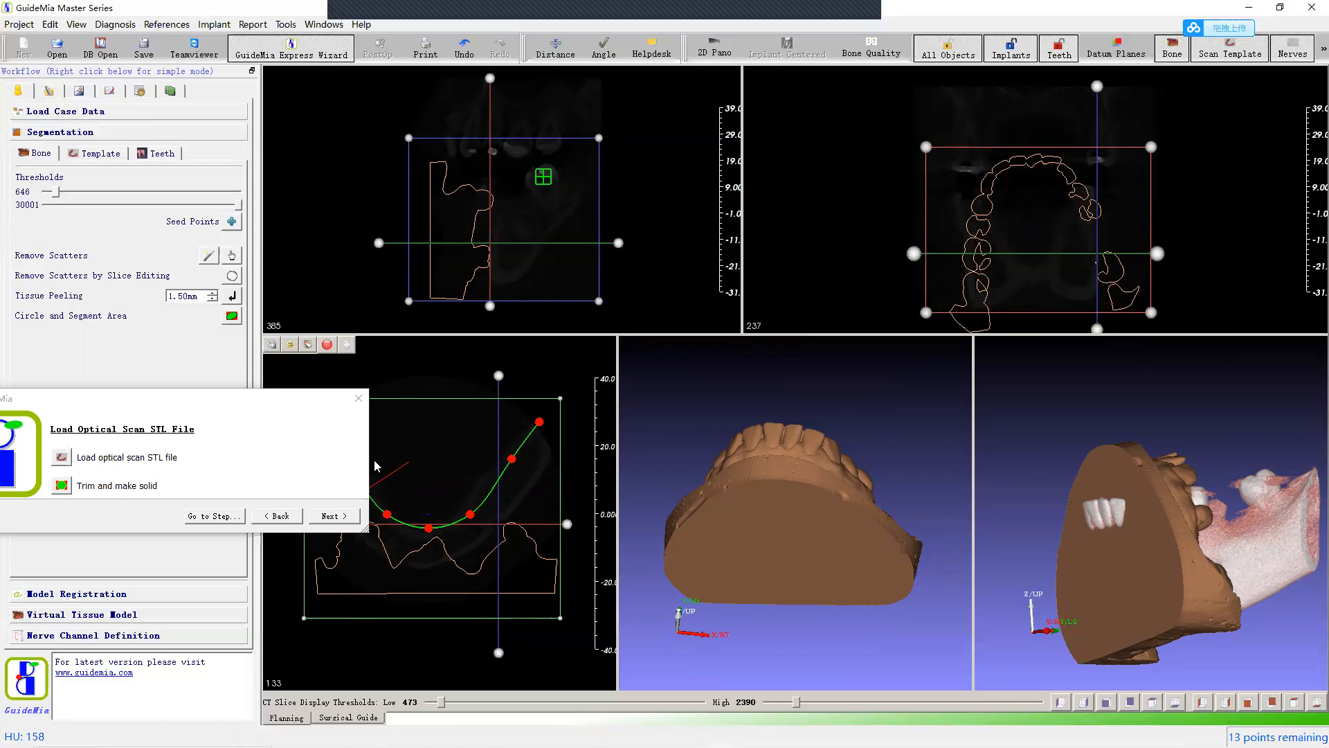
pyautogui.moveTo(886, 421); pyautogui.dragTo(836, 561)
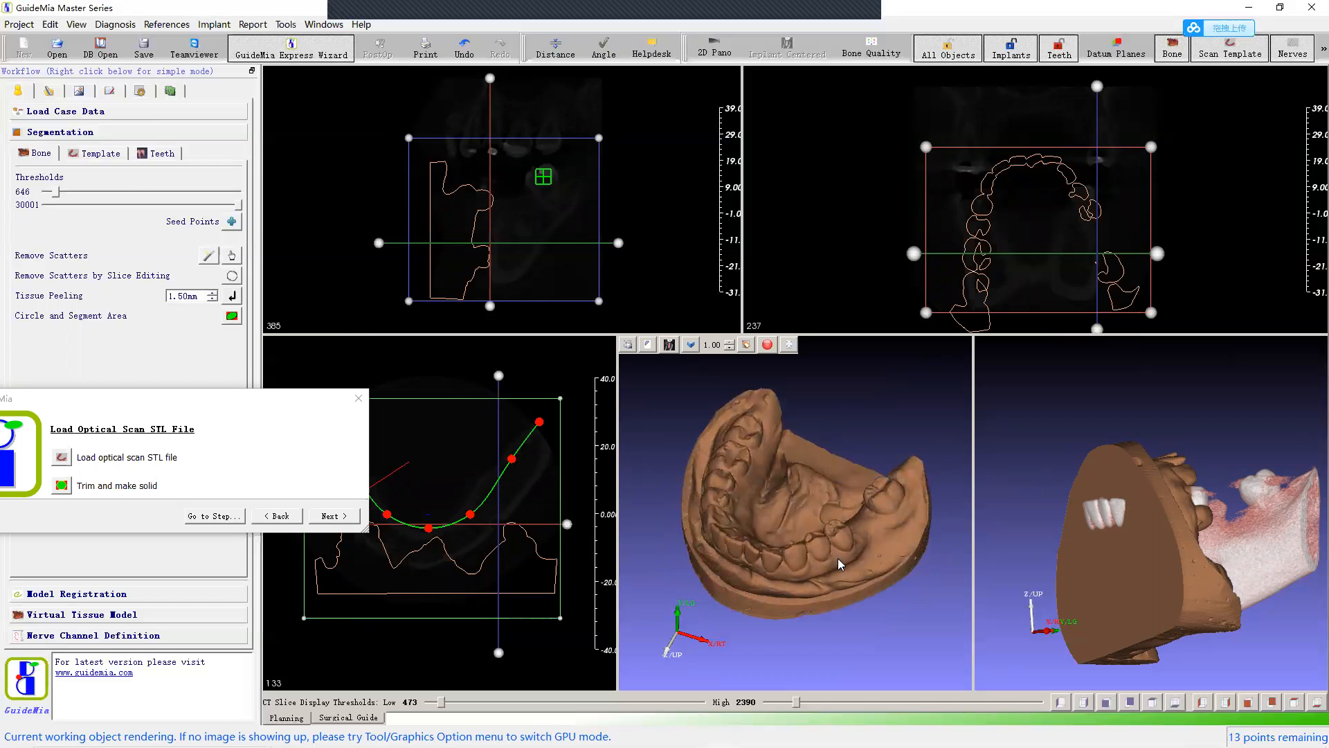
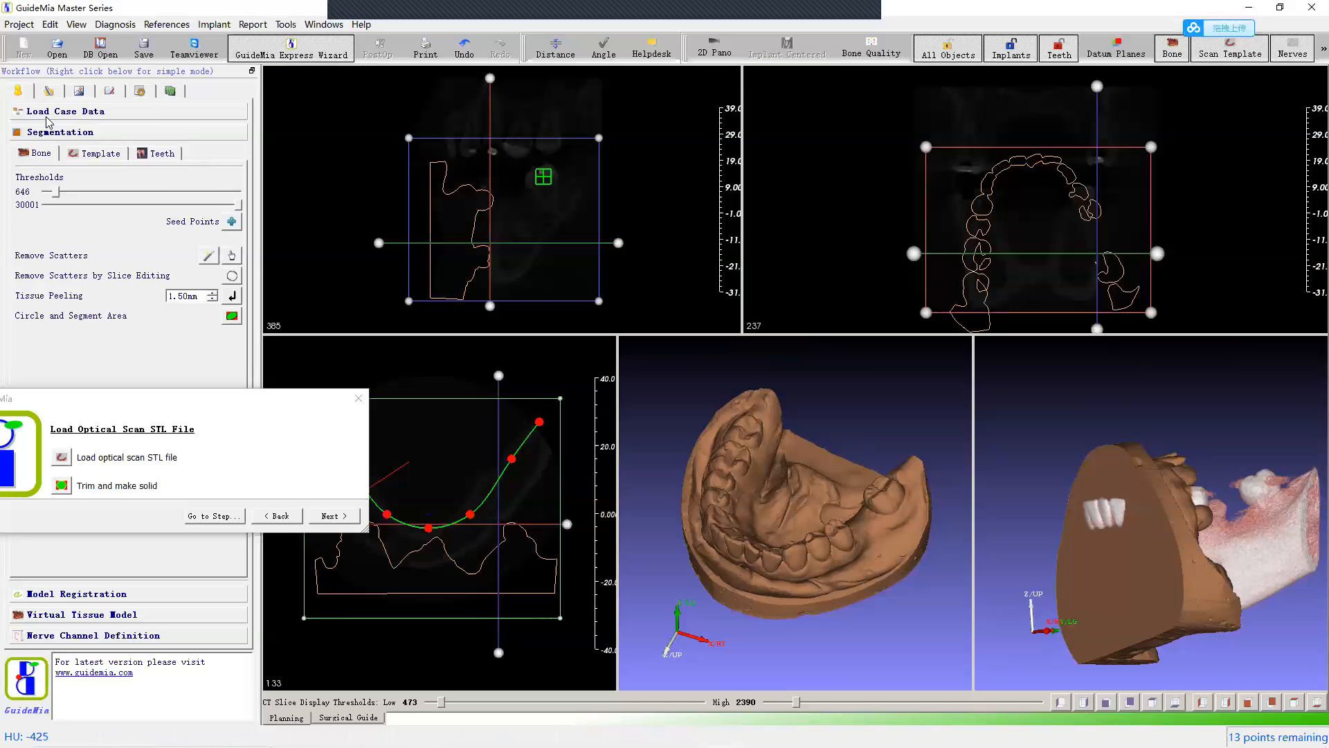
# Step: Advance the wizard to Register Optical Scan 1, and orient the CT jaw rendering and the optical scan model to matching views of the teeth
pyautogui.click(89, 114)
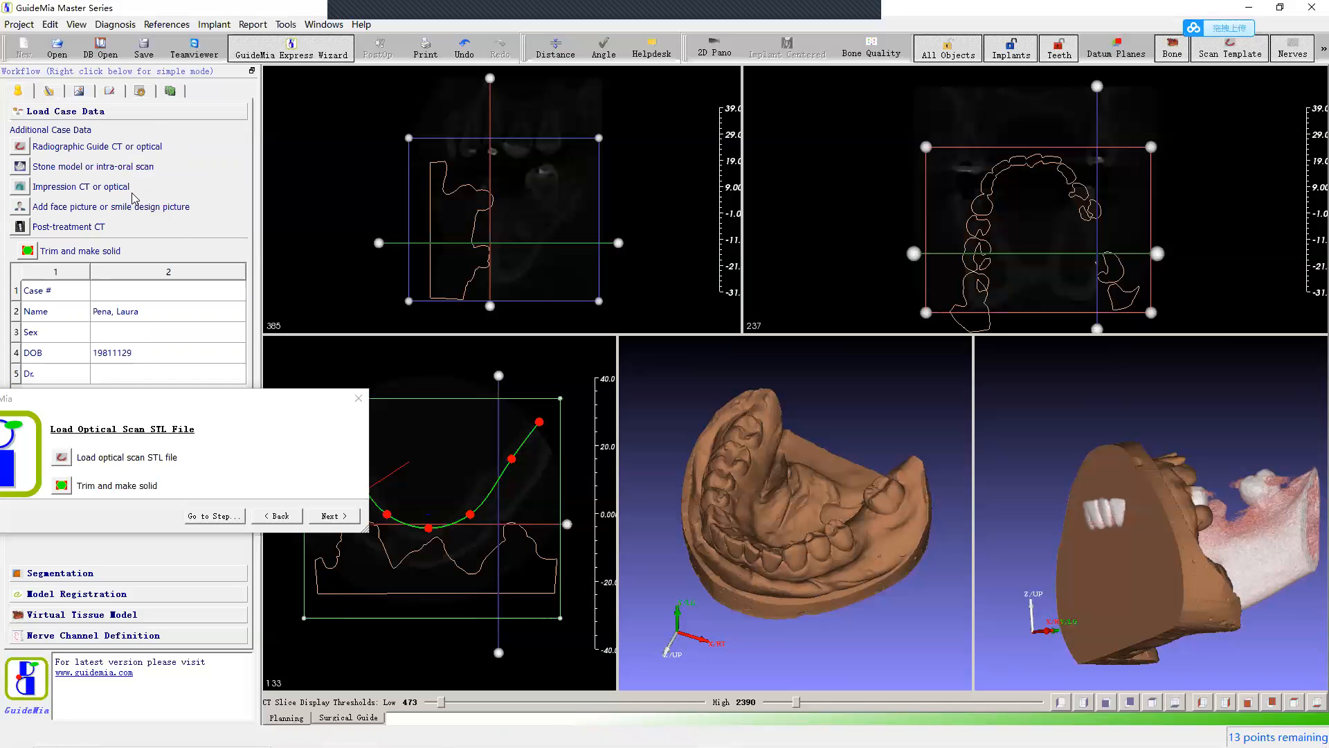
pyautogui.moveTo(997, 353)
pyautogui.click(330, 515)
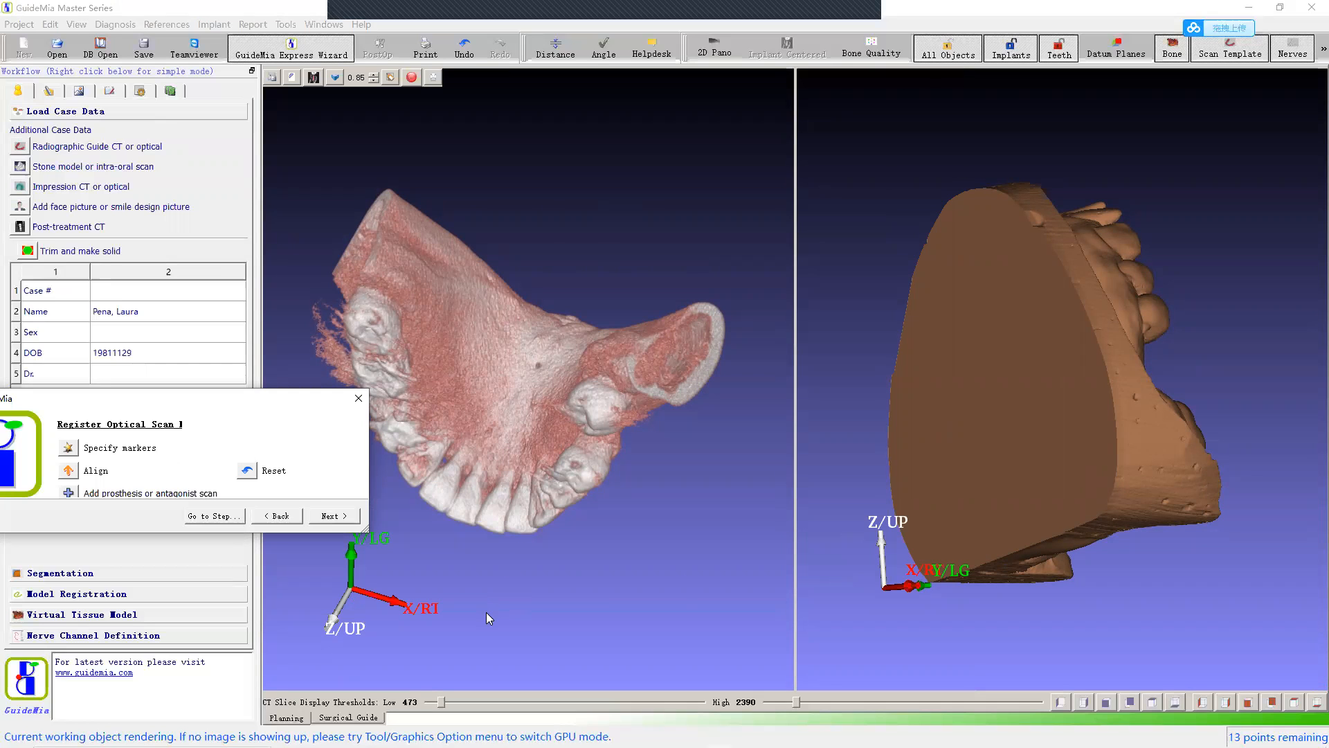
pyautogui.moveTo(533, 611); pyautogui.dragTo(824, 333)
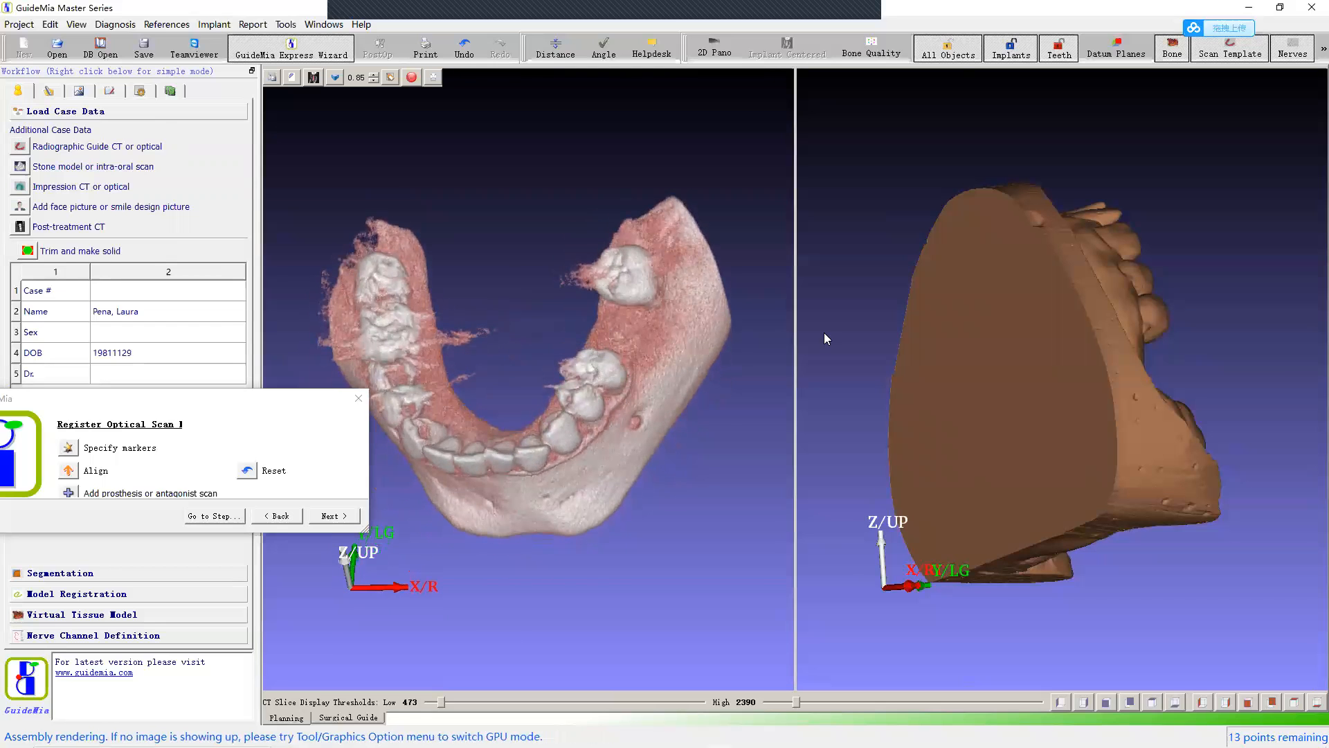
pyautogui.moveTo(907, 151); pyautogui.dragTo(1092, 671)
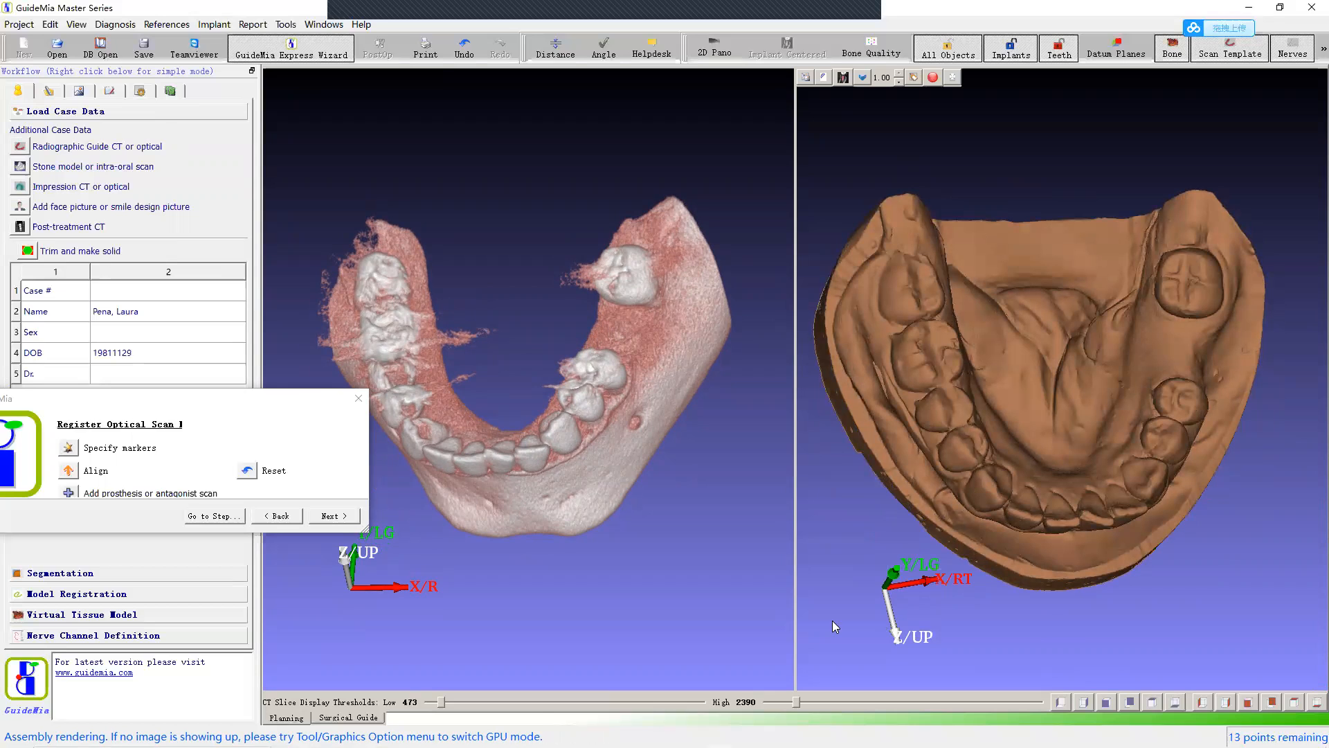
pyautogui.moveTo(726, 597); pyautogui.dragTo(649, 589)
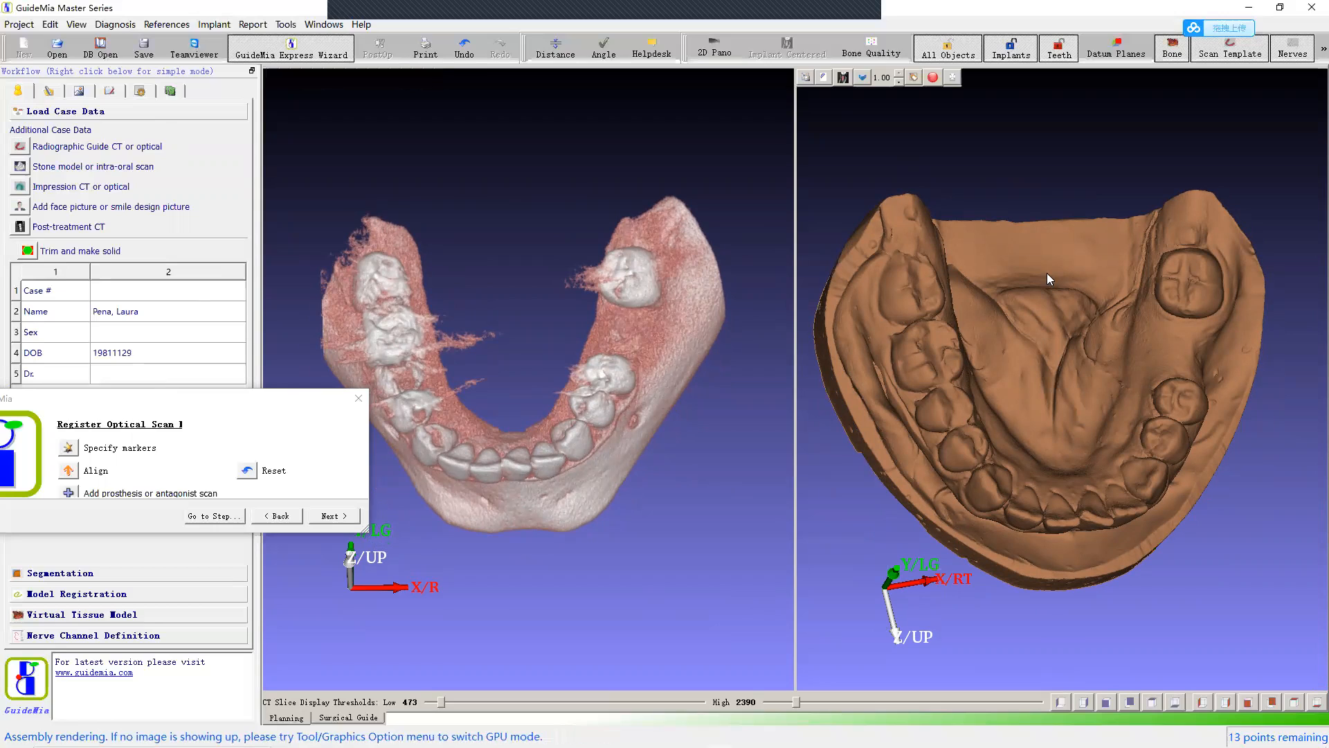
pyautogui.click(280, 449)
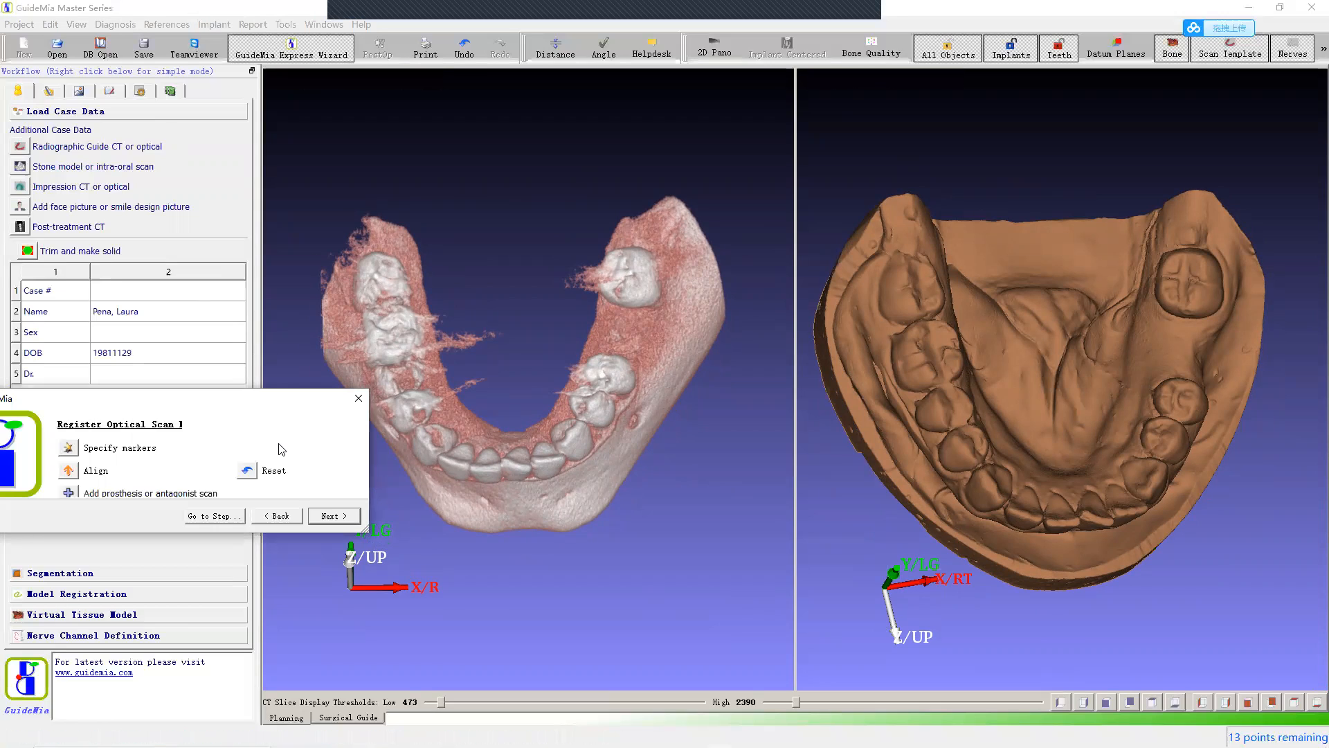
# Step: Position the wizard window clear of the models and tilt the CT jaw rendering to match the optical scan's occlusal view
pyautogui.moveTo(257, 407); pyautogui.dragTo(328, 537)
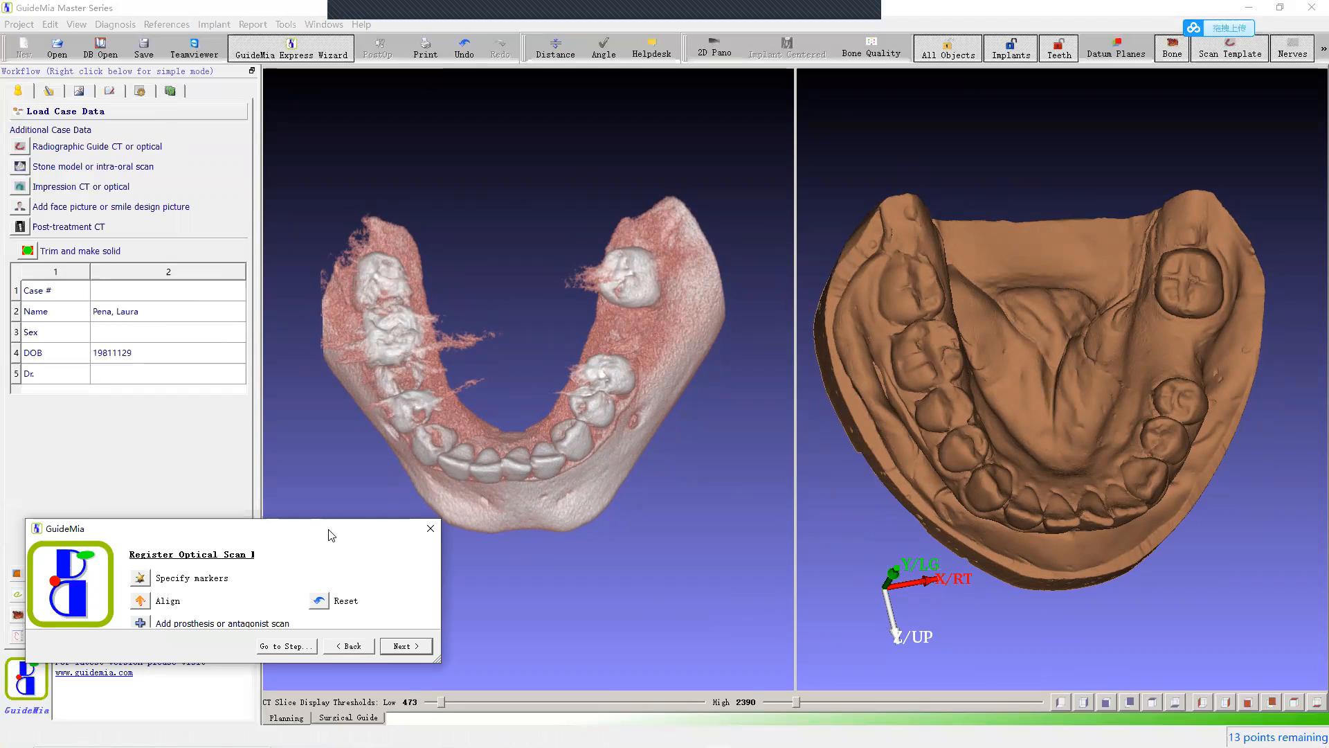
pyautogui.moveTo(331, 535); pyautogui.dragTo(325, 544)
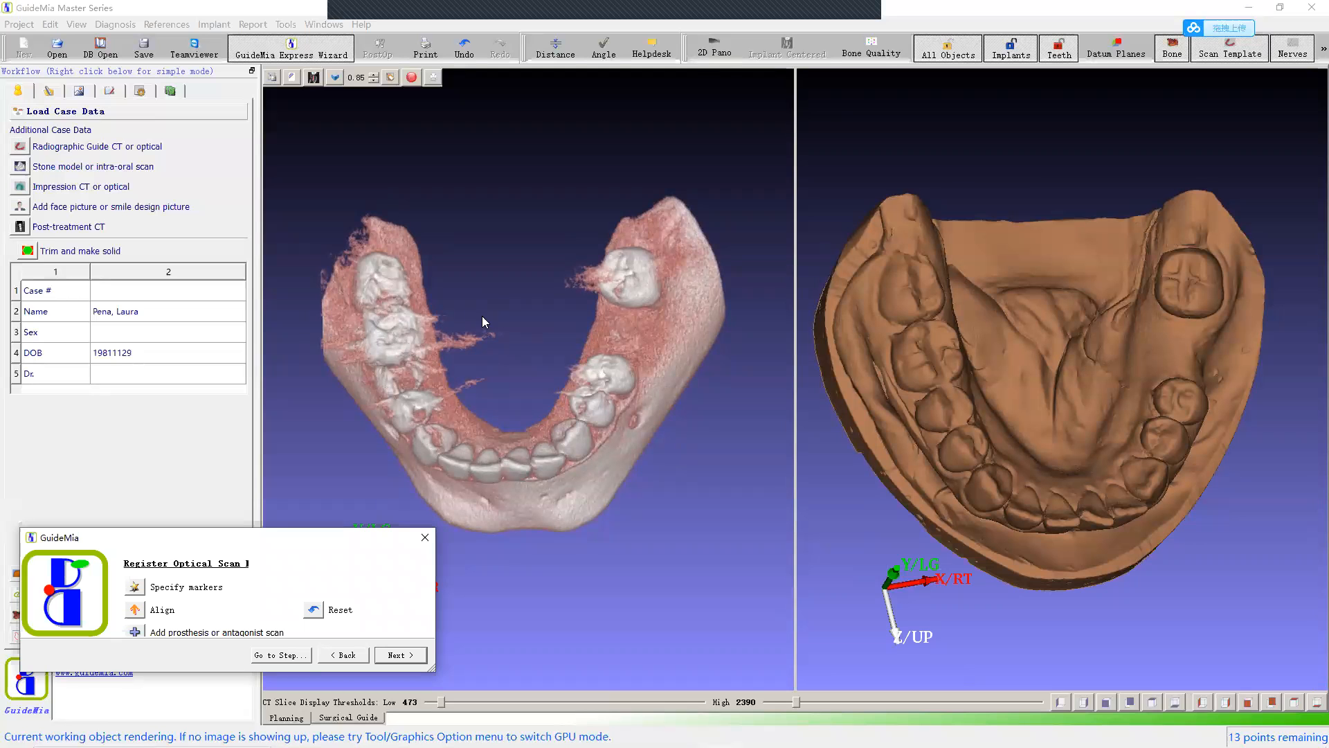
pyautogui.moveTo(507, 252)
pyautogui.mouseDown()
pyautogui.moveTo(555, 240)
pyautogui.moveTo(524, 245)
pyautogui.mouseUp()
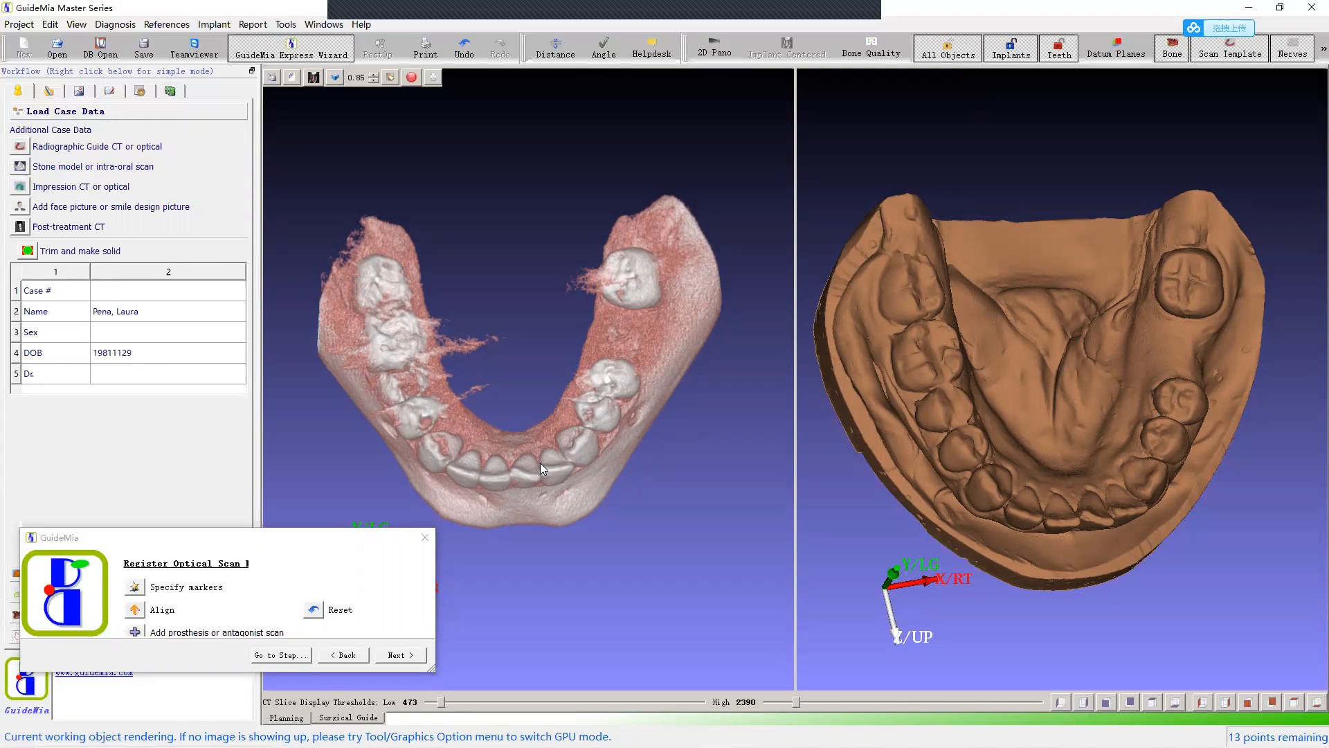
# Step: Switch to the File Explorer window showing the Win8 folder and go up to the main Dropbox folder
pyautogui.moveTo(565, 746)
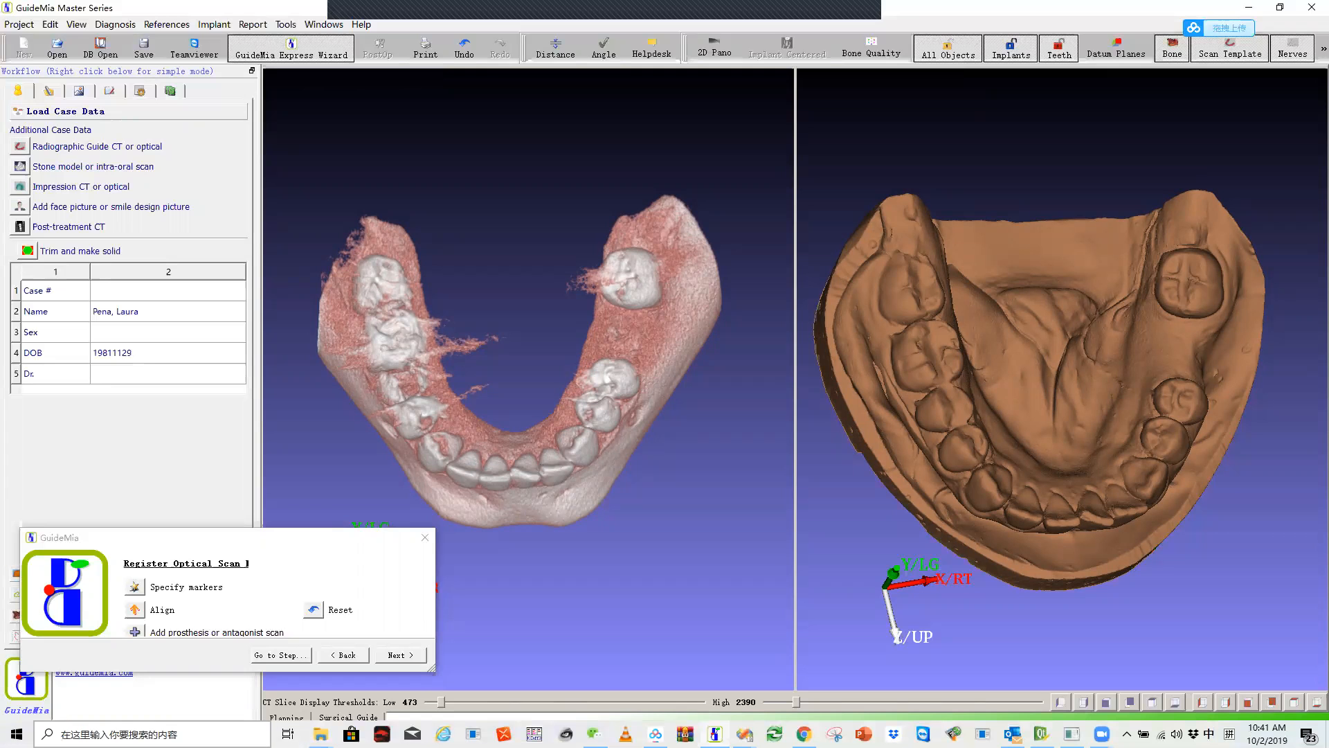
pyautogui.click(320, 734)
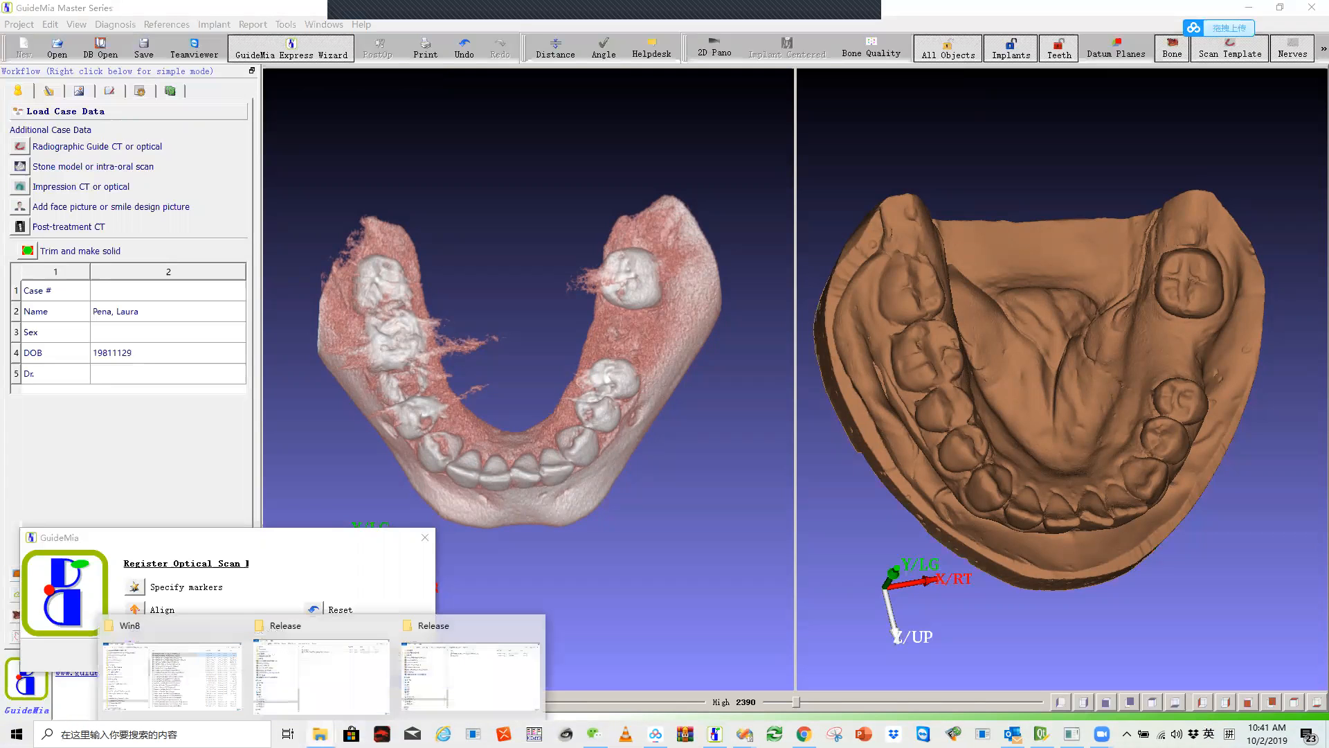
pyautogui.click(206, 638)
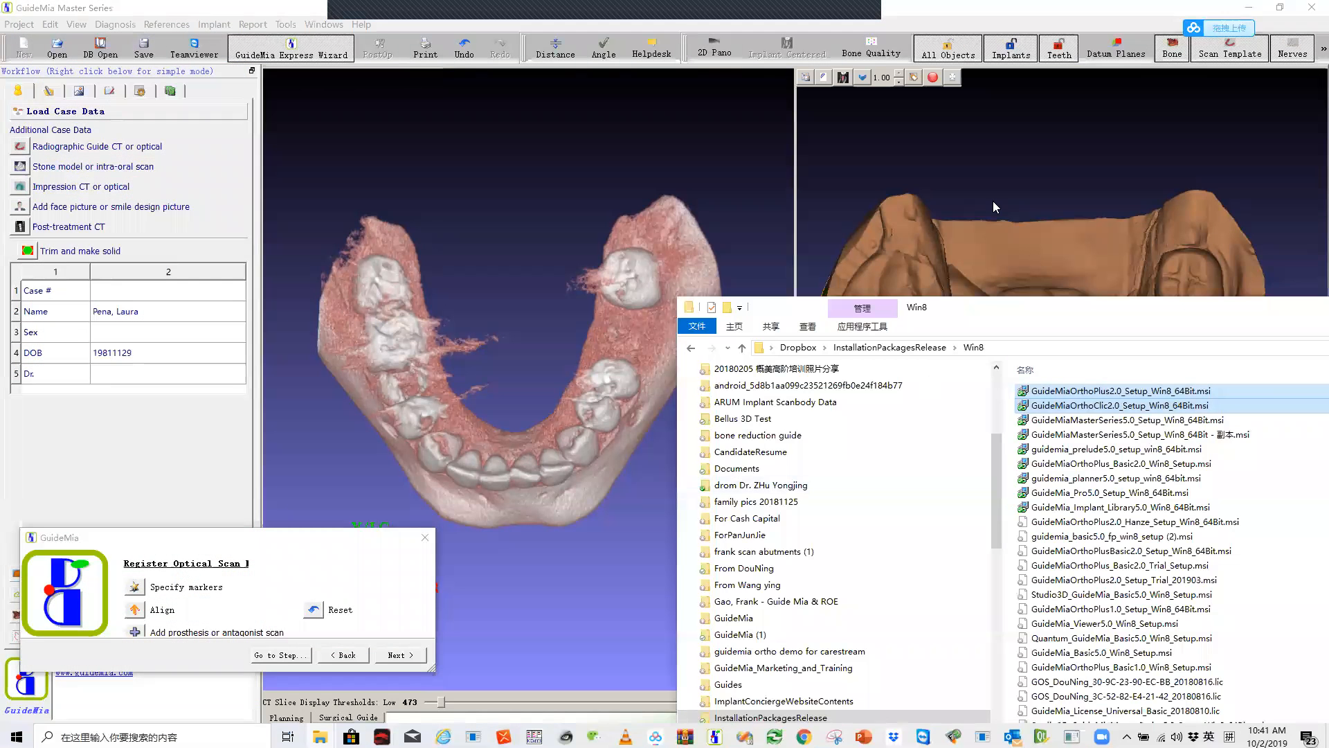
pyautogui.moveTo(991, 310); pyautogui.dragTo(540, 133)
pyautogui.click(360, 172)
pyautogui.click(1149, 174)
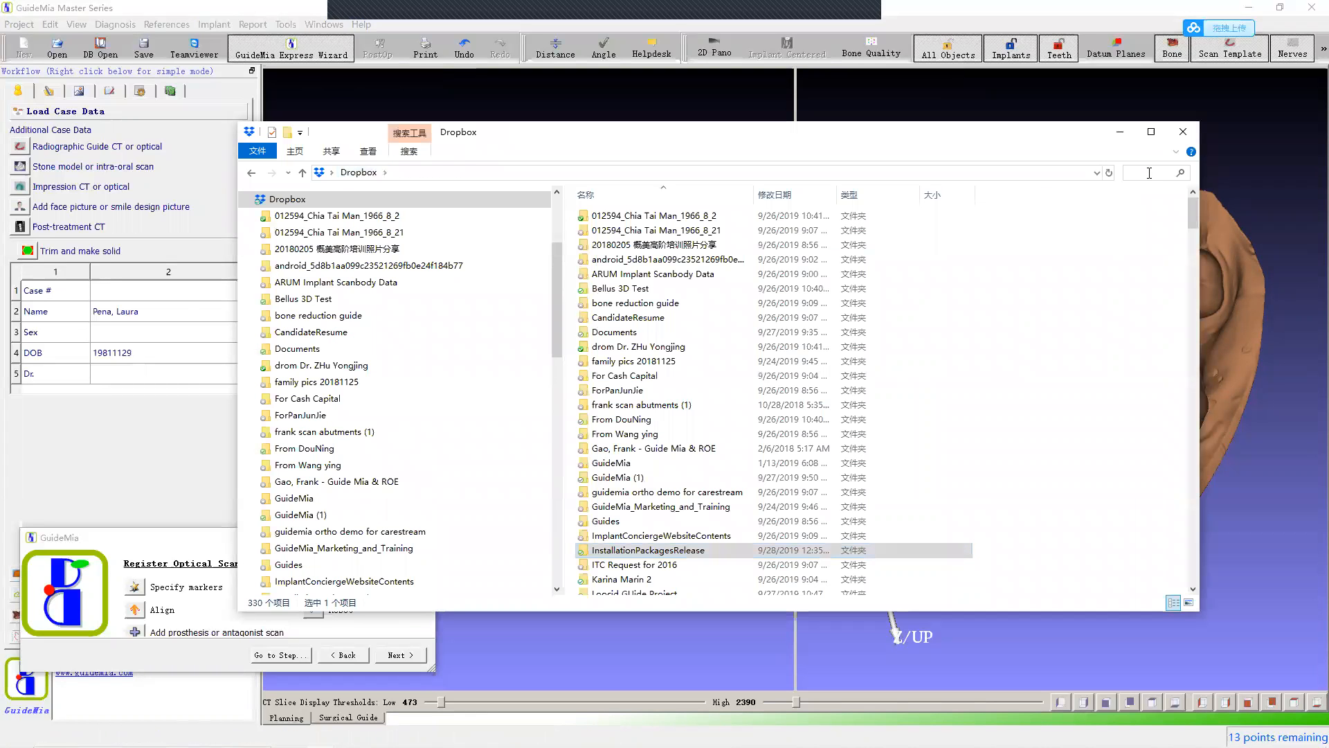
# Step: Search Dropbox for *radiogra*.pdf and open nobelbiocare_radiographic_guide_protocol.pdf
pyautogui.write('ra')
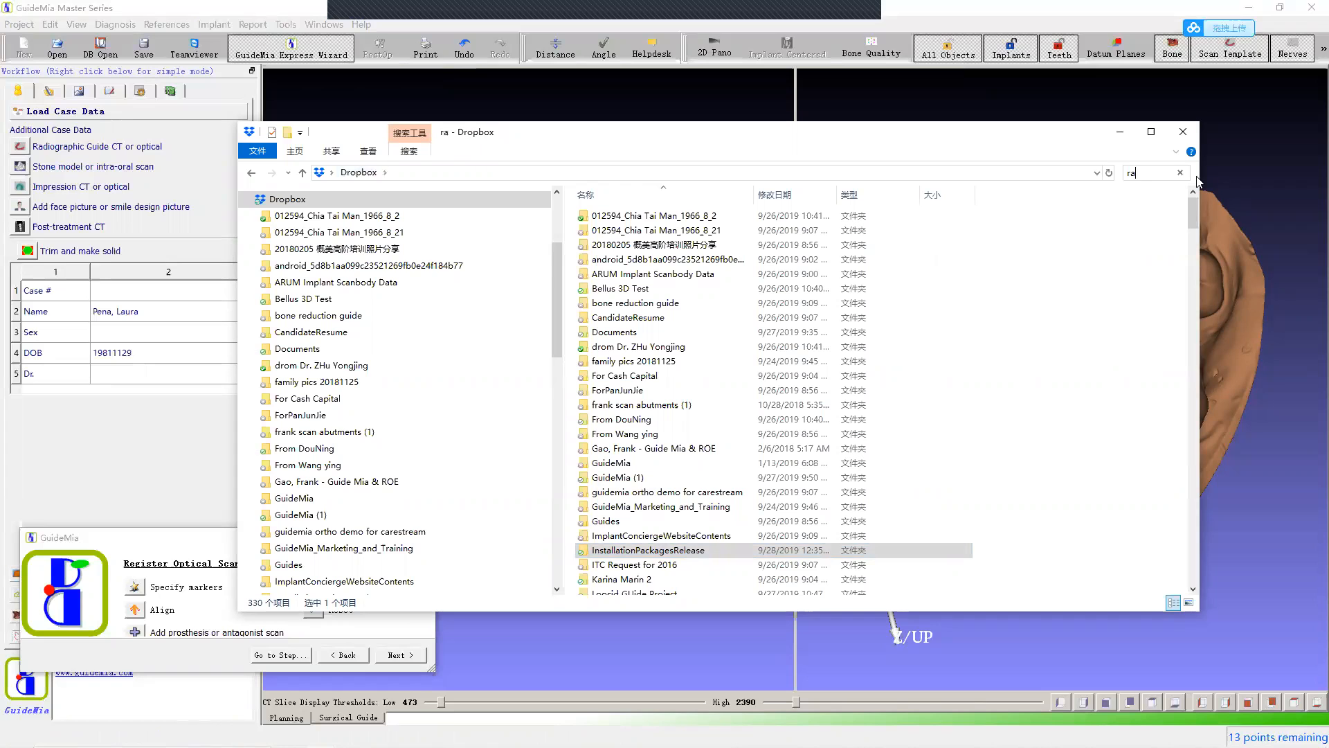
pyautogui.write('diogra')
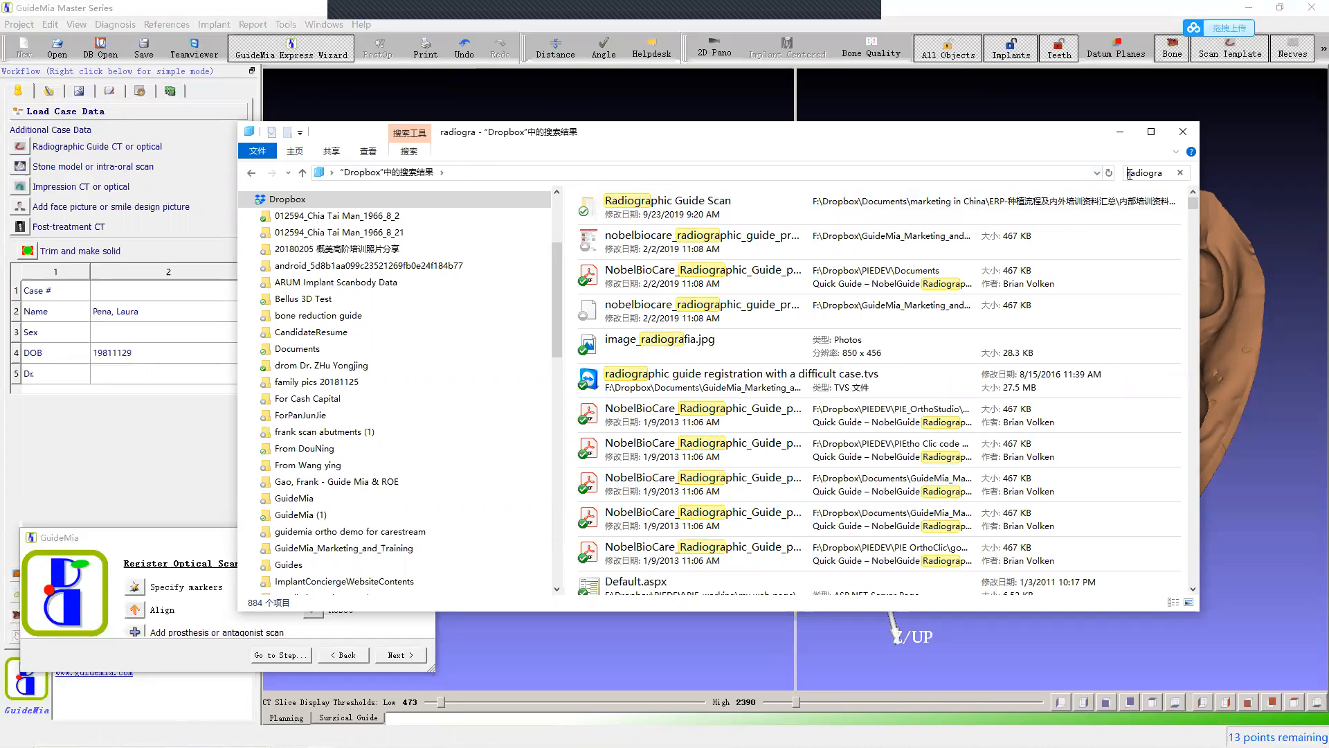
pyautogui.write('*')
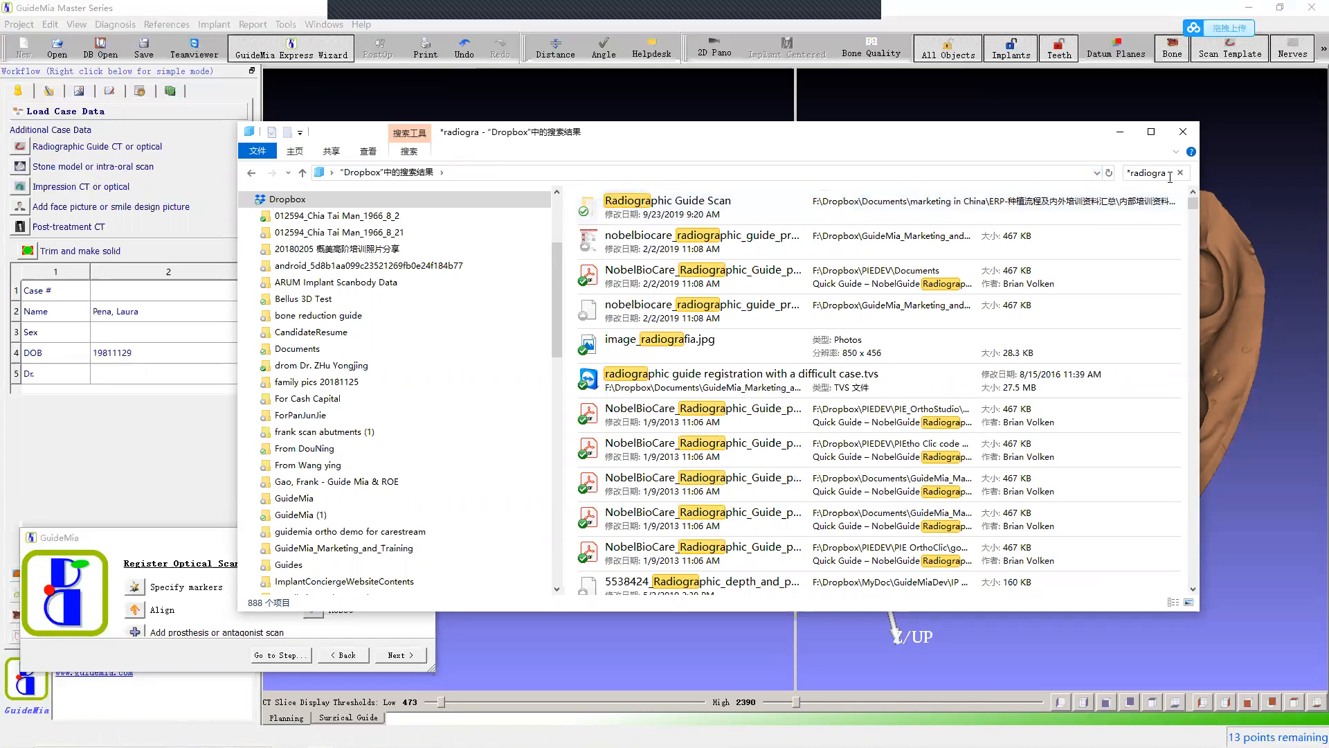
pyautogui.write('.pdf')
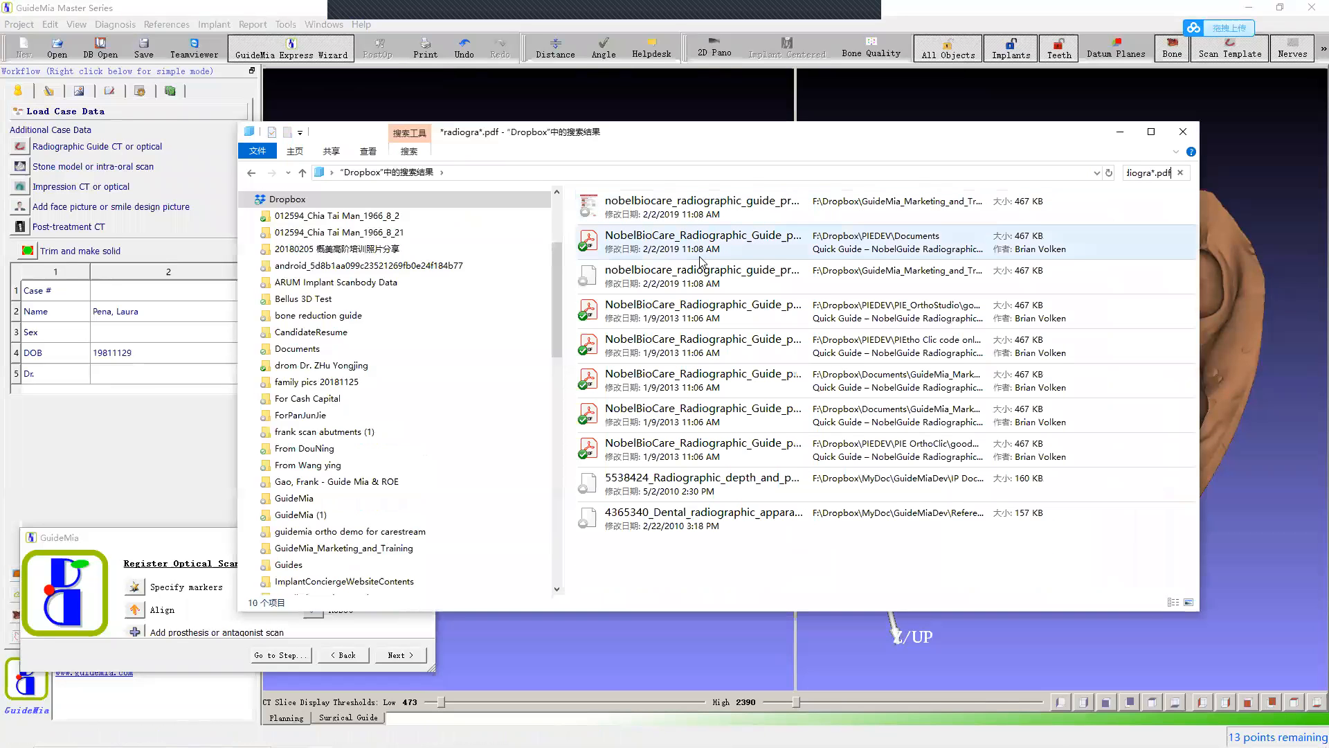
pyautogui.click(707, 212)
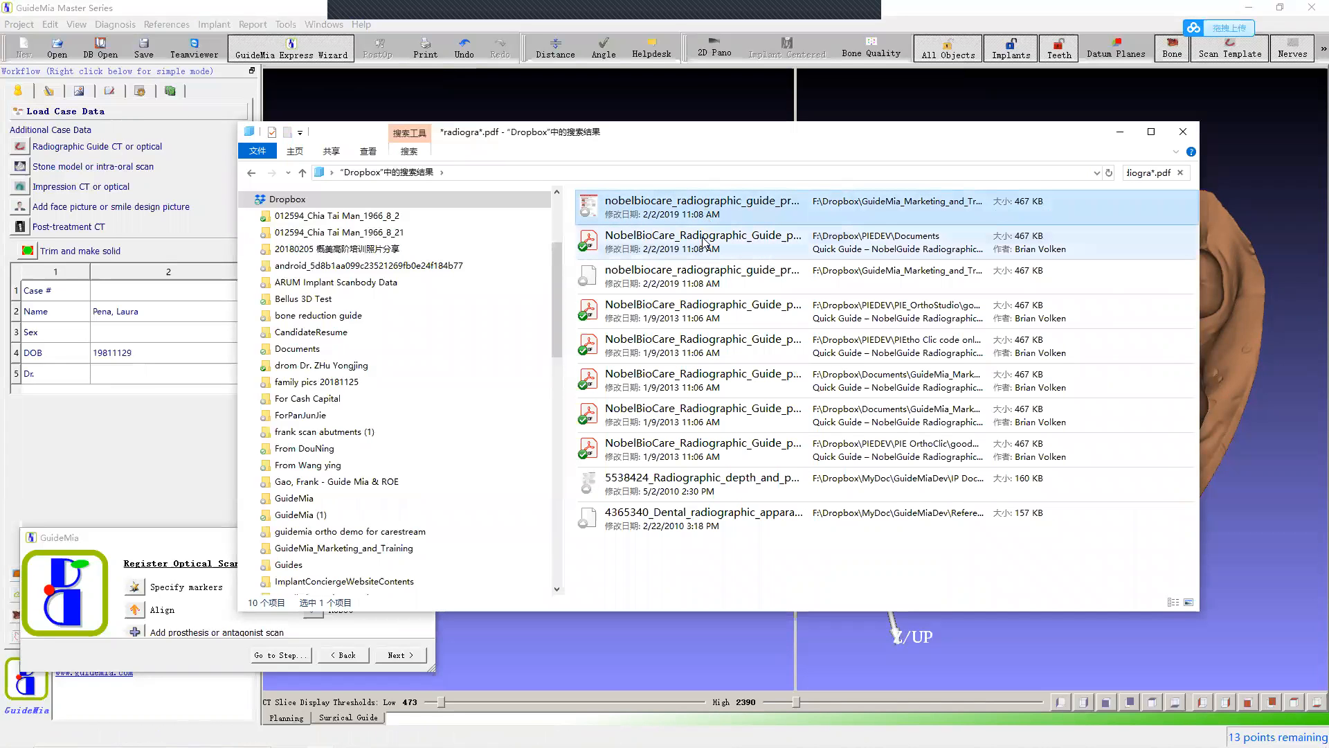
pyautogui.doubleClick(754, 214)
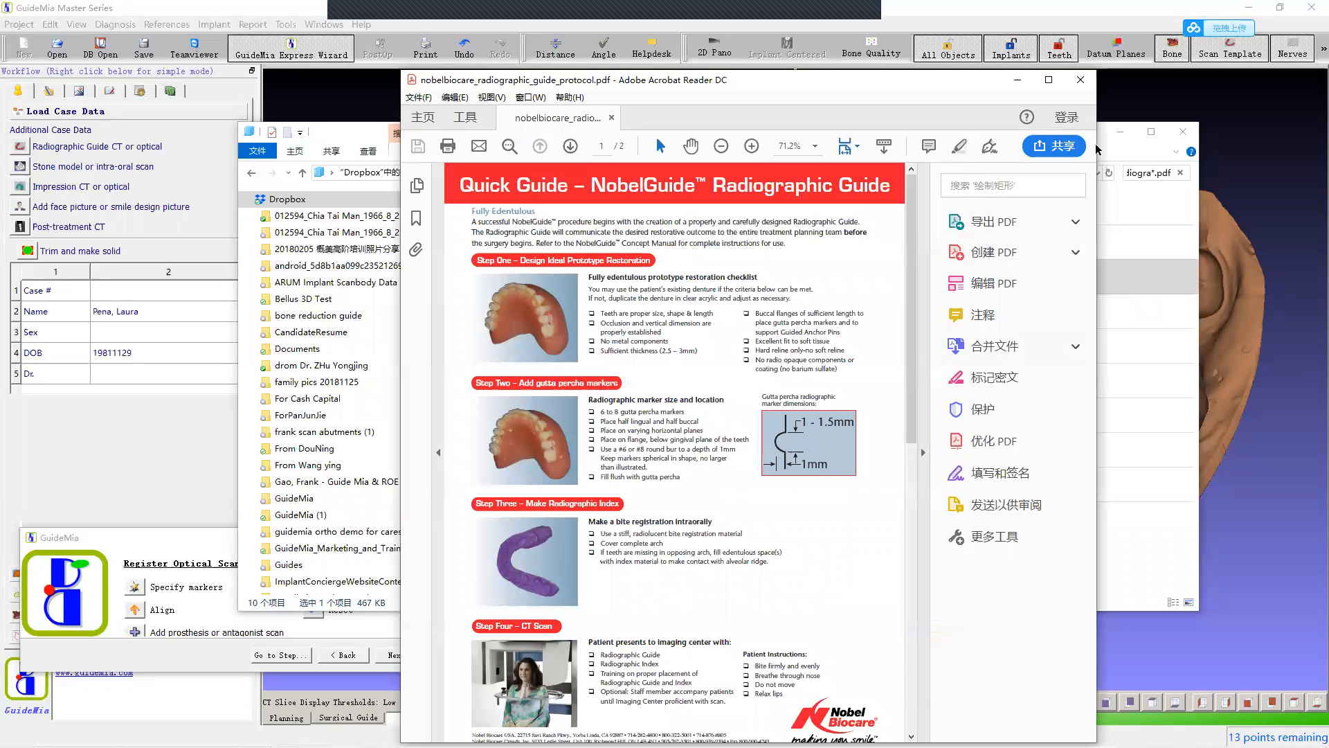
# Step: Review the radiographic guide protocol for fully and partially edentulous cases at full-screen size, including the gutta percha marker instructions, and close the PDF
pyautogui.click(1049, 79)
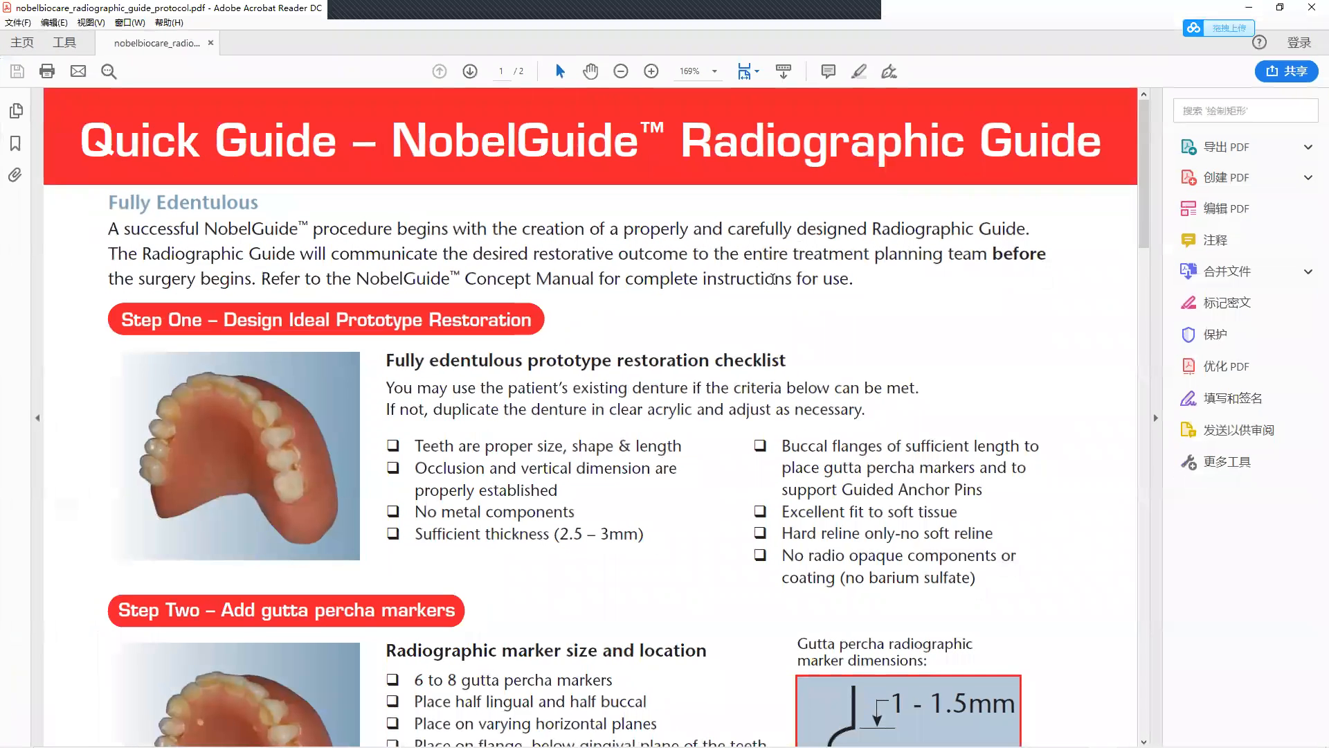
pyautogui.scroll(-5, 1142, 256)
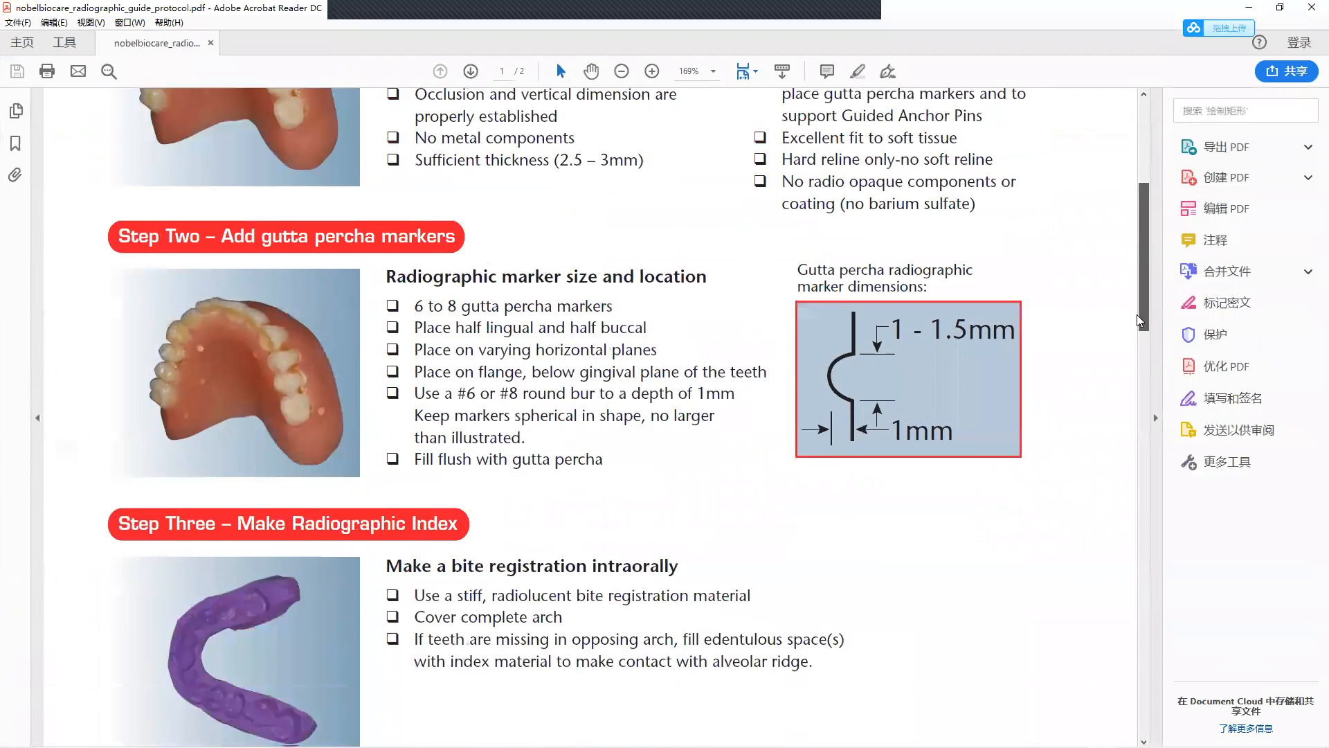
pyautogui.scroll(2, 1150, 302)
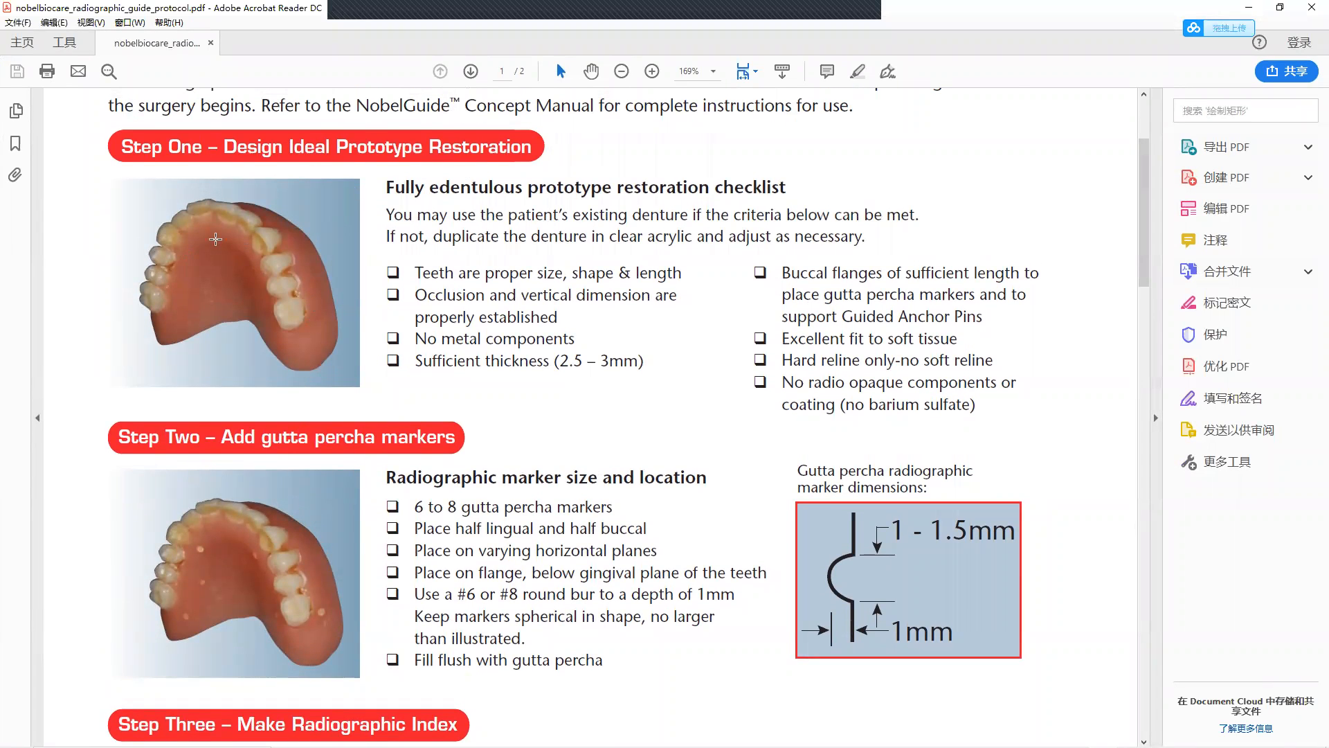
pyautogui.moveTo(1136, 229); pyautogui.dragTo(1163, 479)
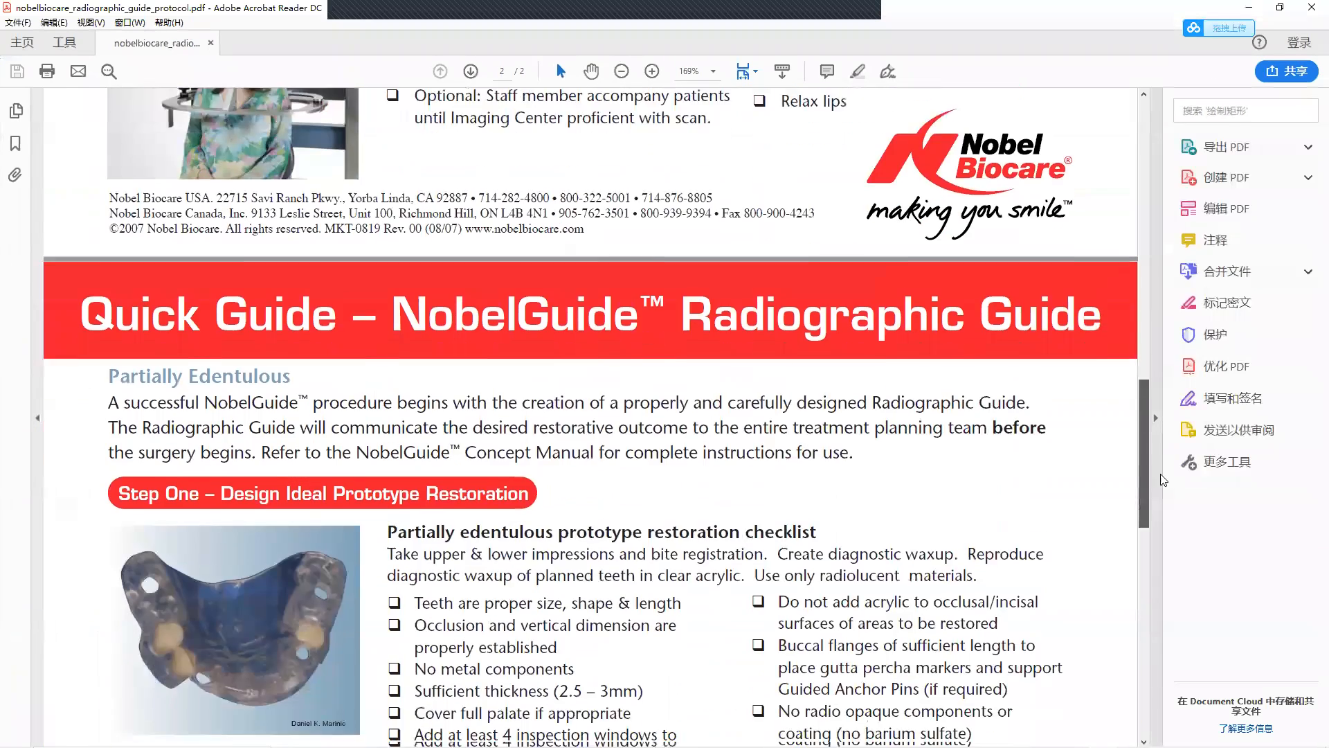
pyautogui.scroll(-7, 281, 191)
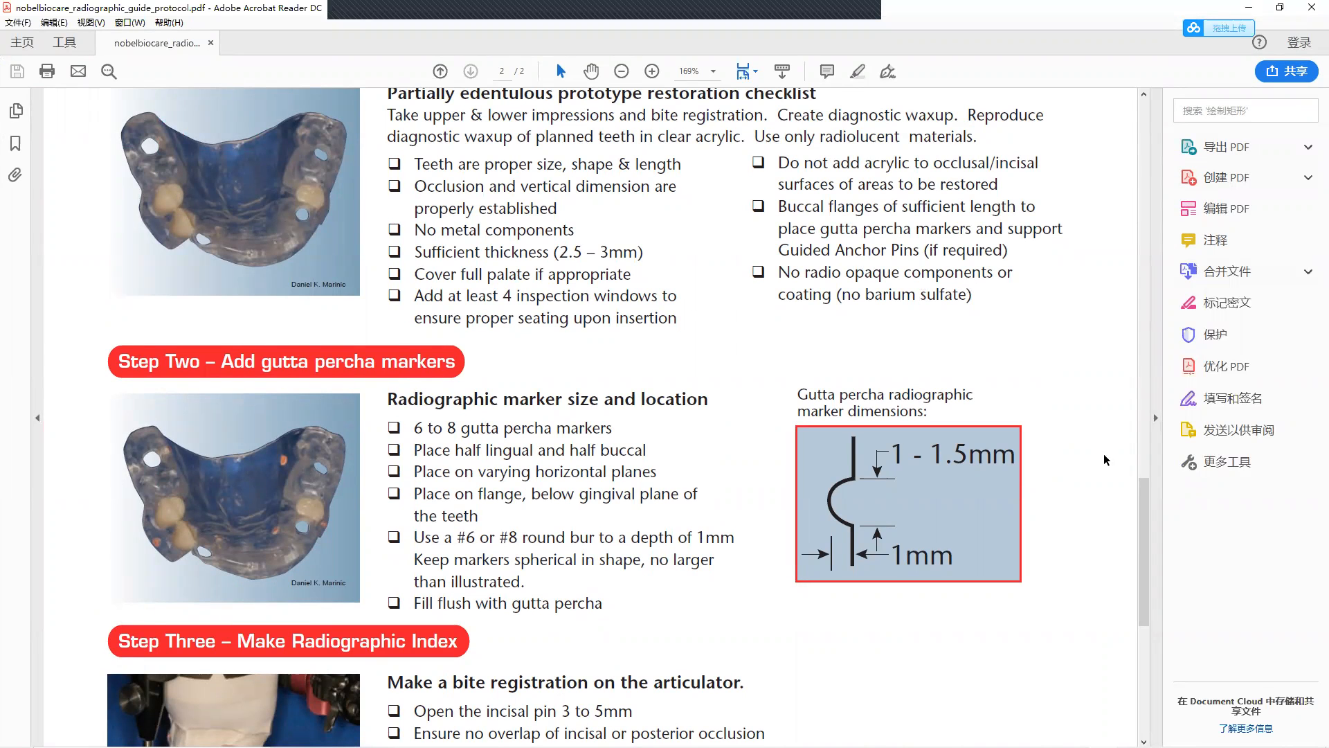
pyautogui.moveTo(1139, 489); pyautogui.dragTo(1147, 612)
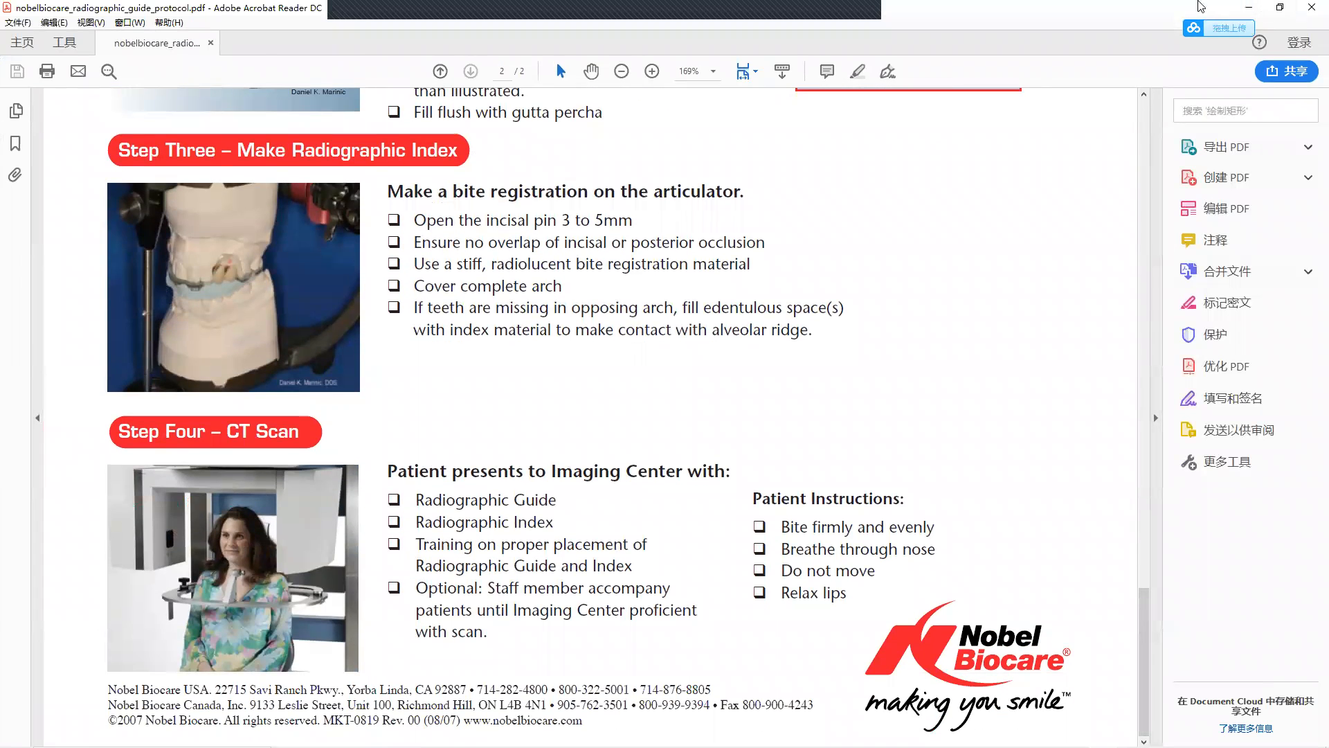
pyautogui.doubleClick(1197, 7)
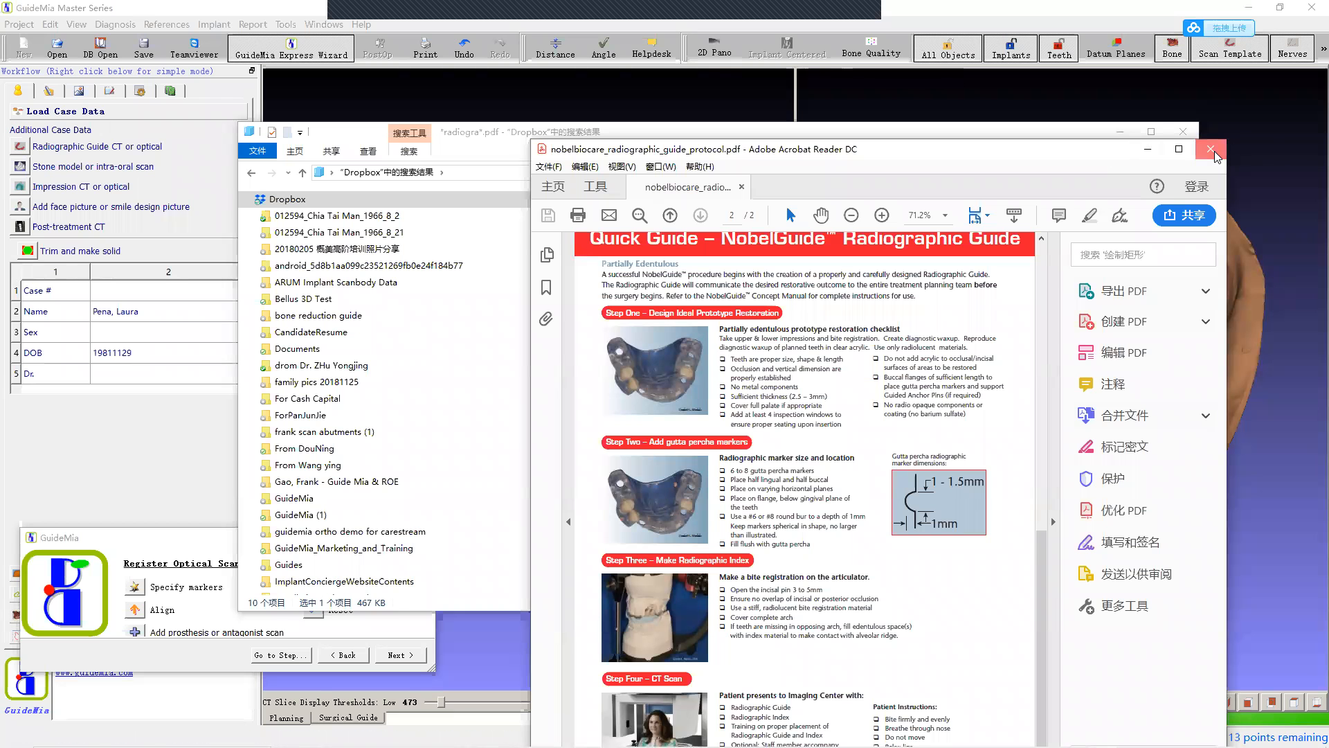
pyautogui.click(1209, 150)
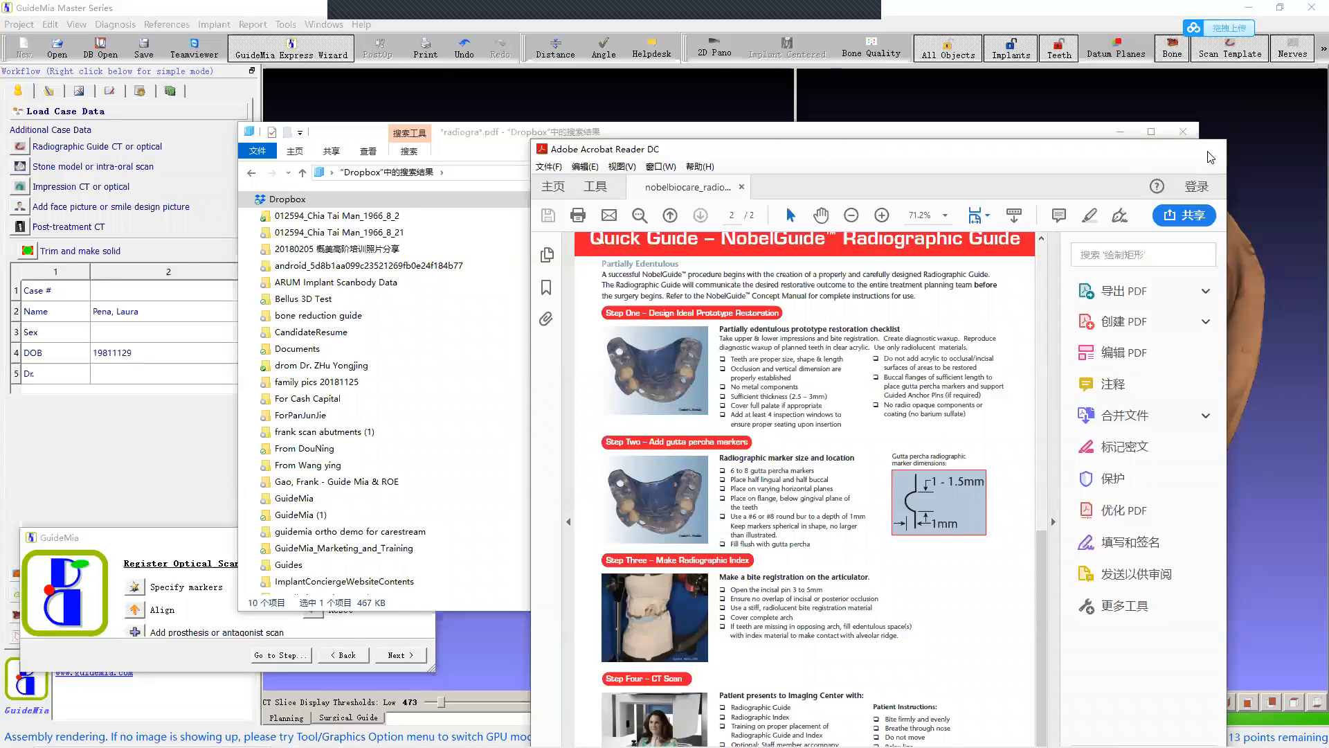
# Step: Return to GuideMia and fine-tune the CT jaw and optical scan orientations so both show the teeth from above
pyautogui.click(138, 477)
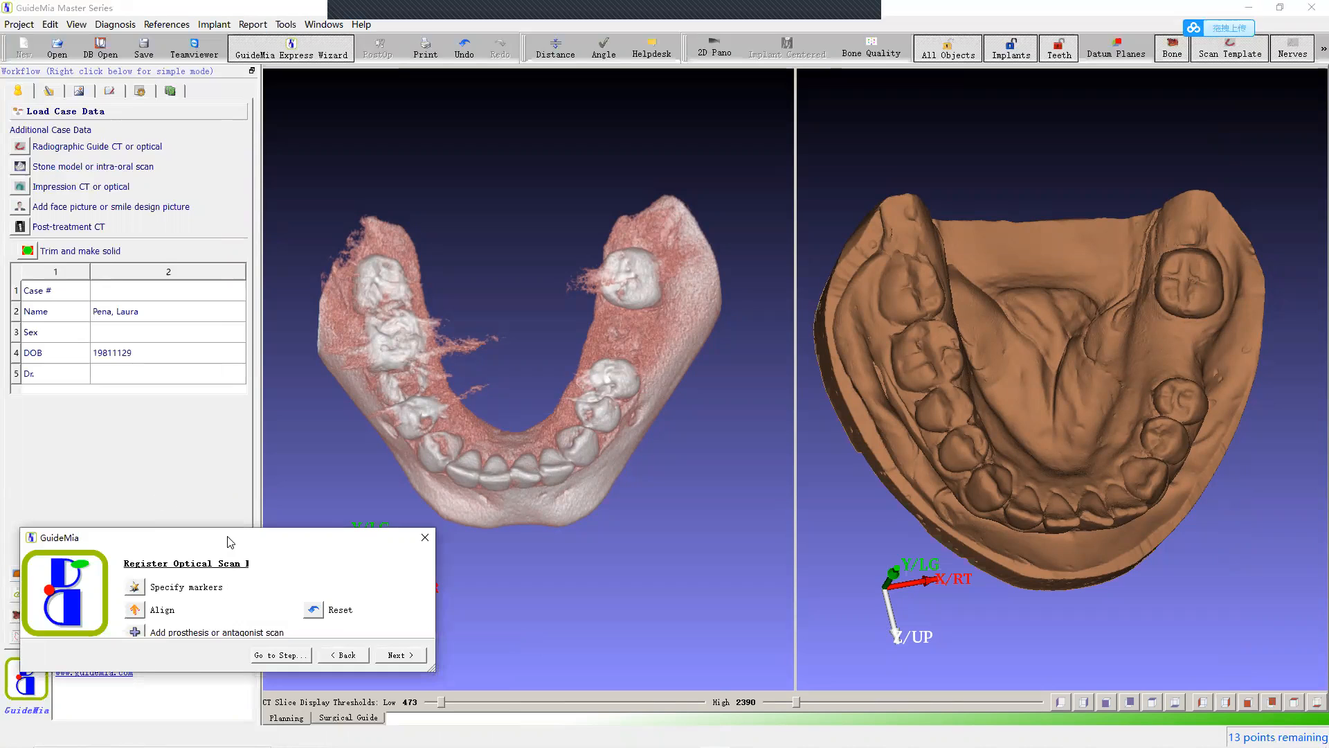
pyautogui.click(316, 503)
pyautogui.moveTo(410, 319); pyautogui.dragTo(554, 311)
pyautogui.moveTo(1166, 565)
pyautogui.mouseDown()
pyautogui.moveTo(1155, 583)
pyautogui.moveTo(1171, 572)
pyautogui.mouseUp()
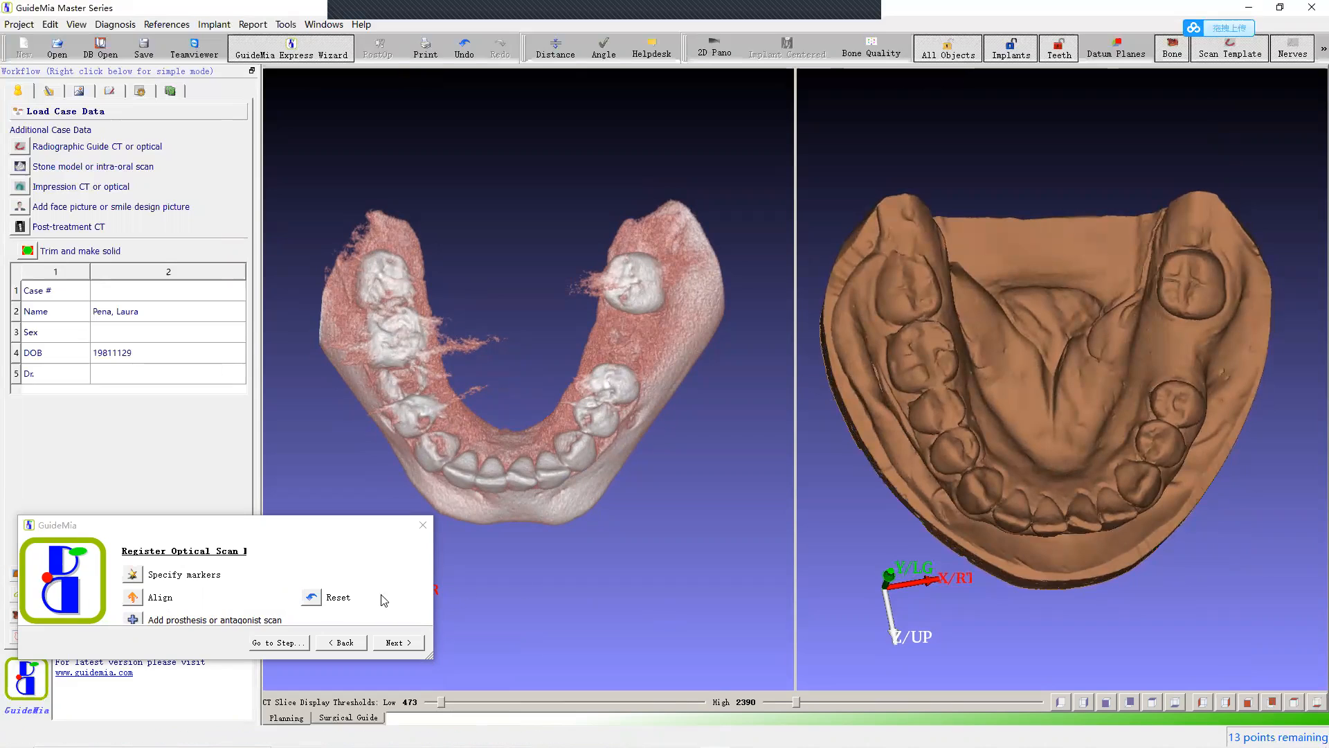
# Step: Specify three matching marker pairs on the CT jaw and optical scan: one canine, the opposite side's premolar, and the isolated molar
pyautogui.click(131, 575)
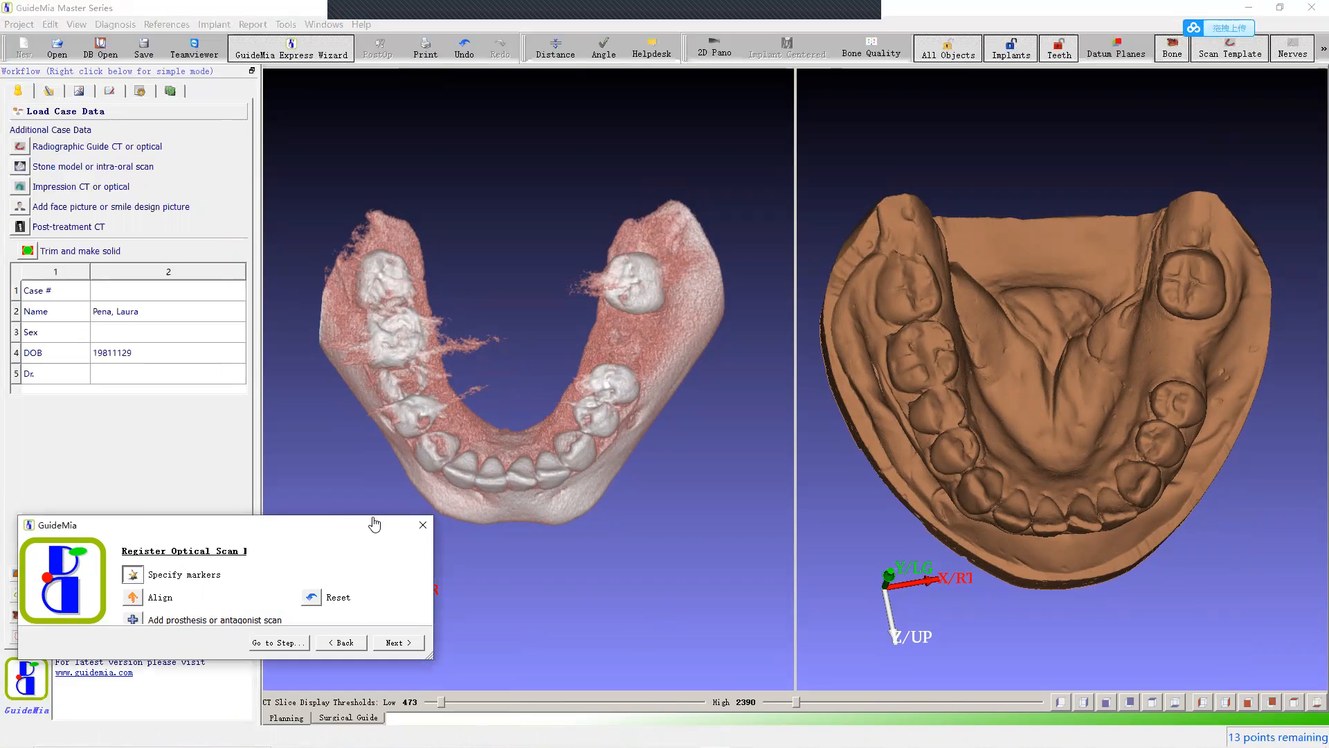
pyautogui.click(430, 452)
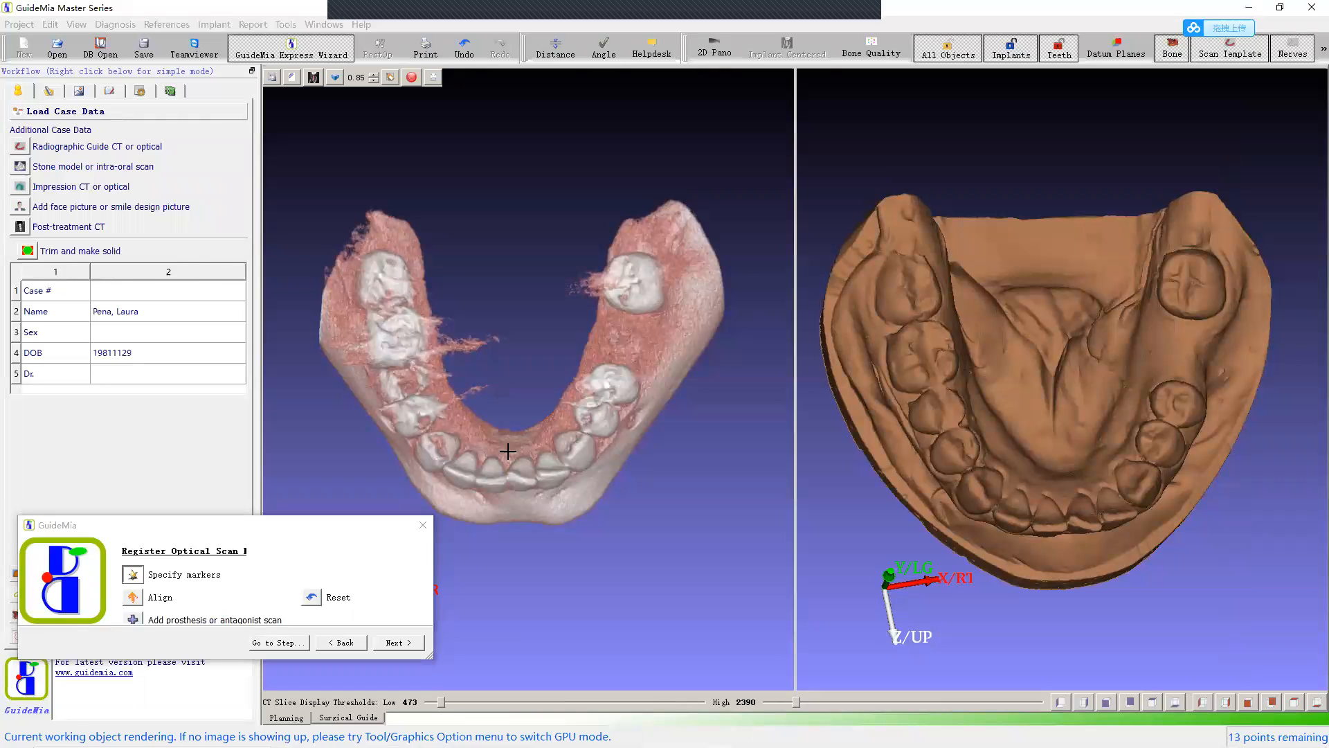
pyautogui.click(977, 490)
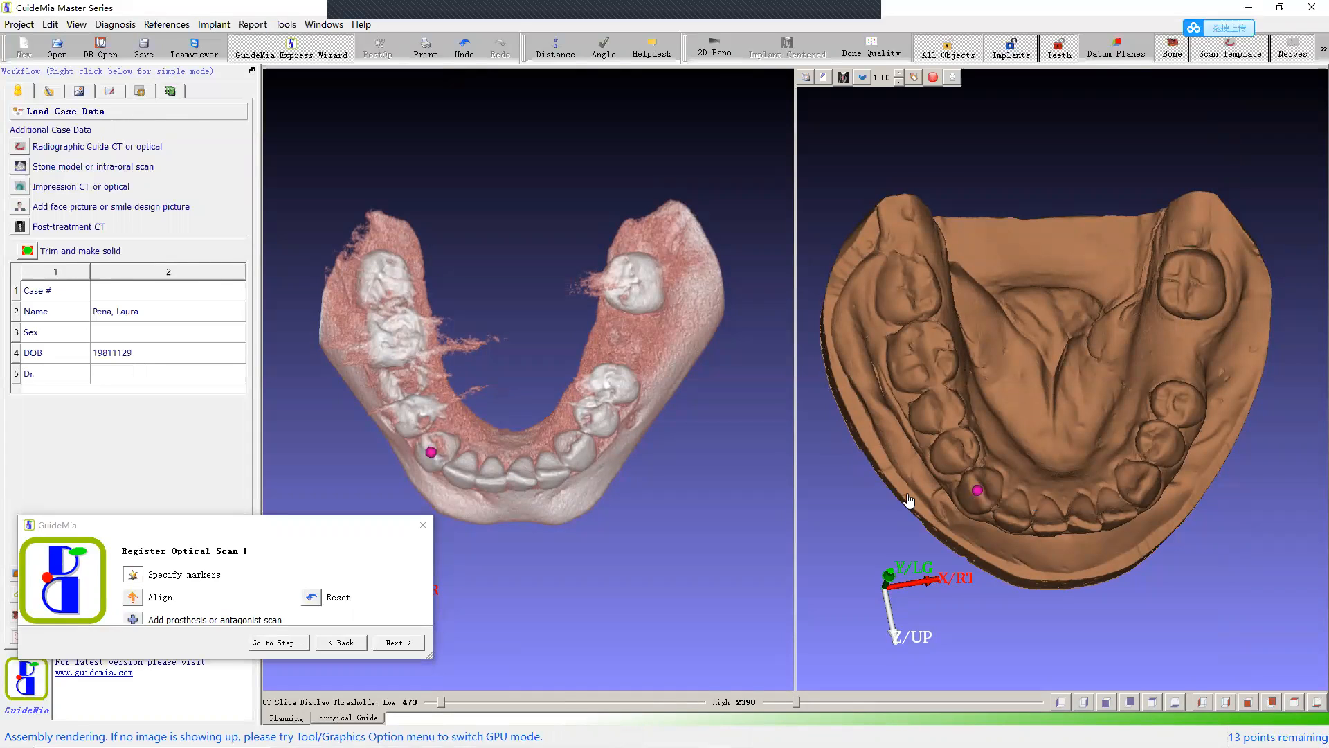
pyautogui.click(599, 414)
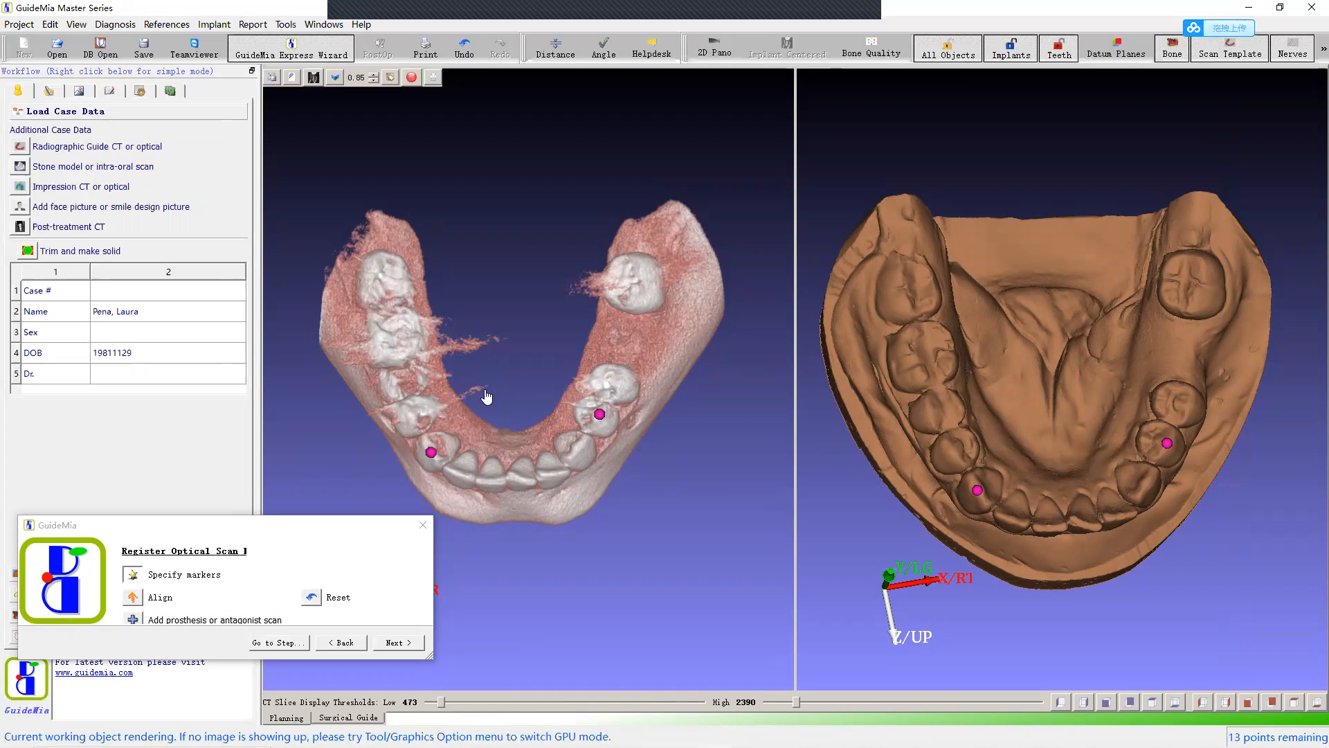
pyautogui.click(637, 260)
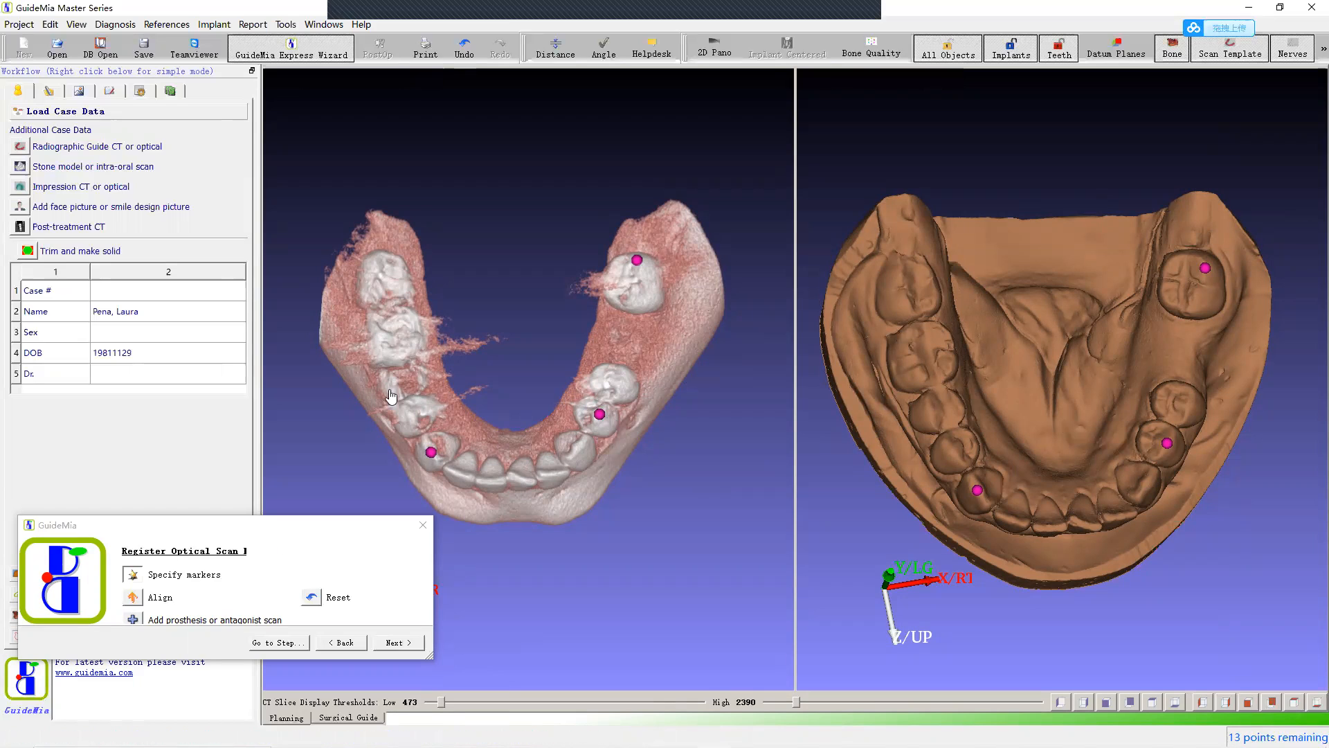
# Step: Align the optical scan to the CT using the marker pairs, and inspect the overlaid models from above and the side
pyautogui.click(135, 601)
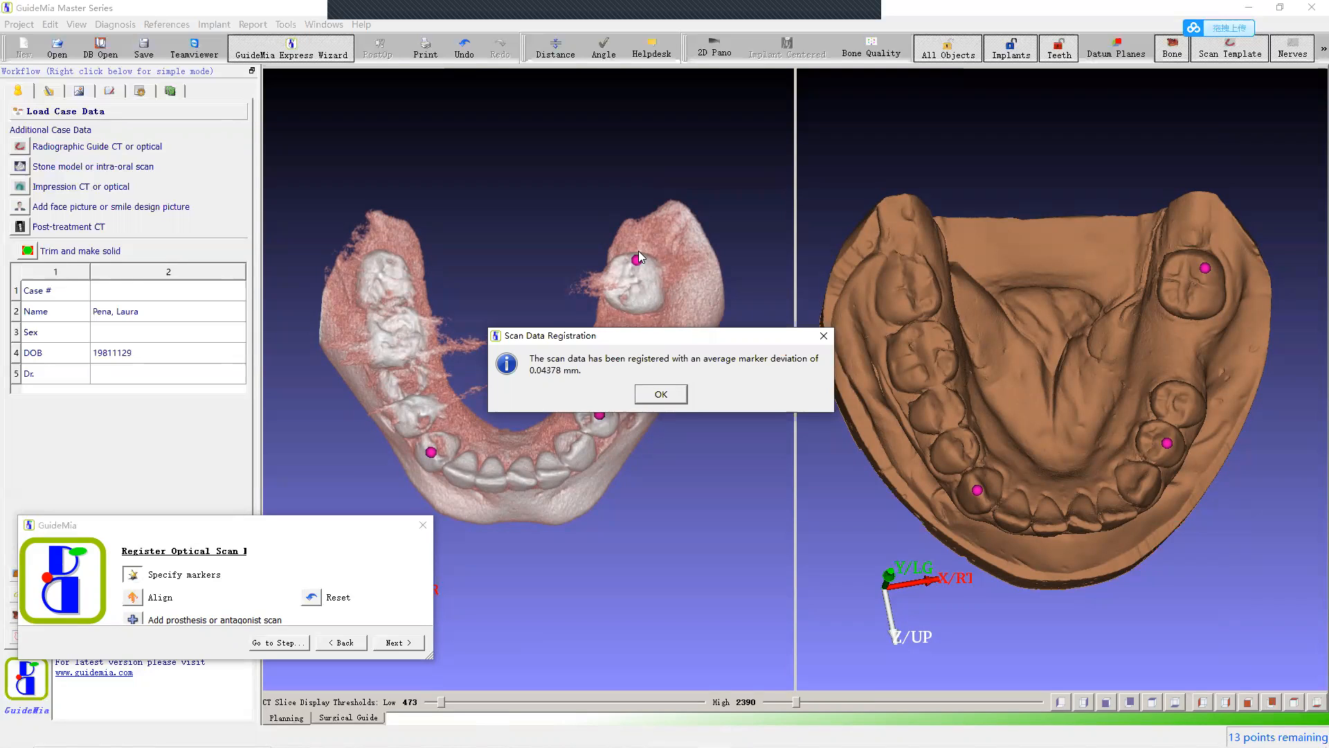
pyautogui.click(660, 399)
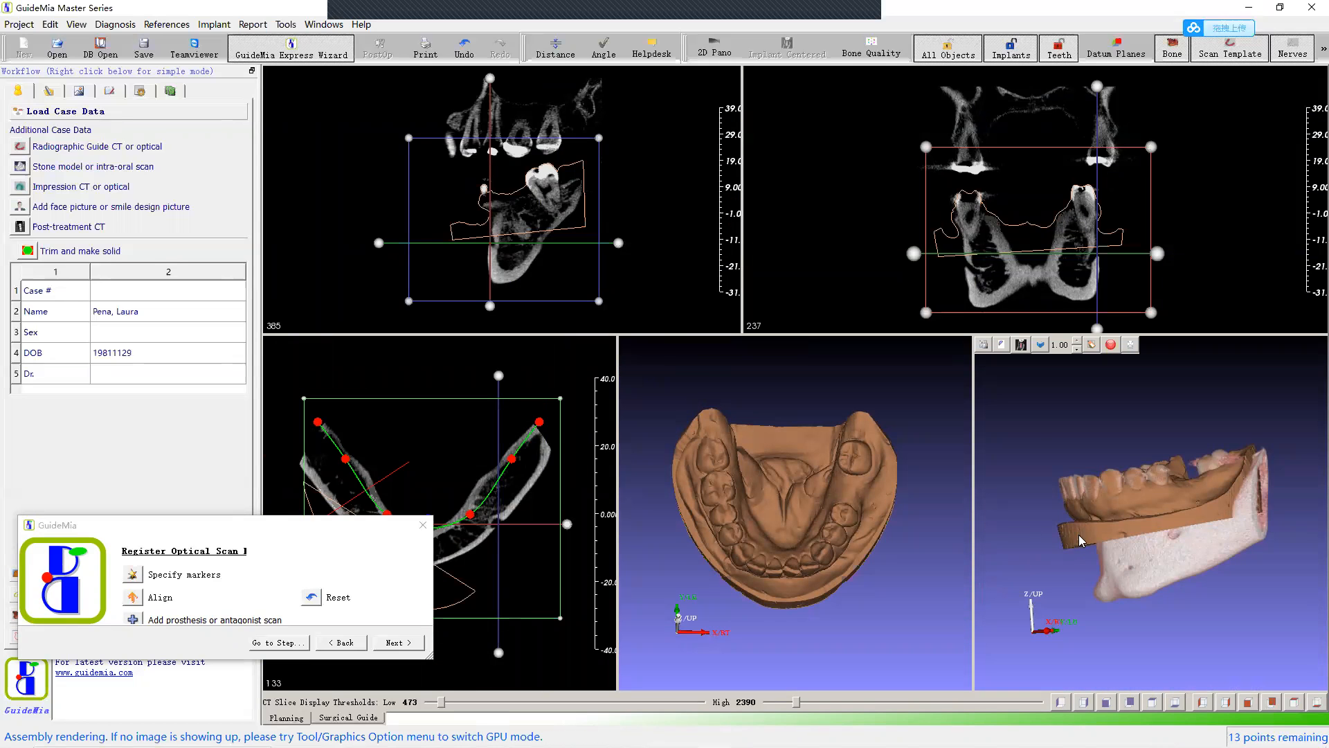
pyautogui.moveTo(1038, 441); pyautogui.dragTo(1123, 561)
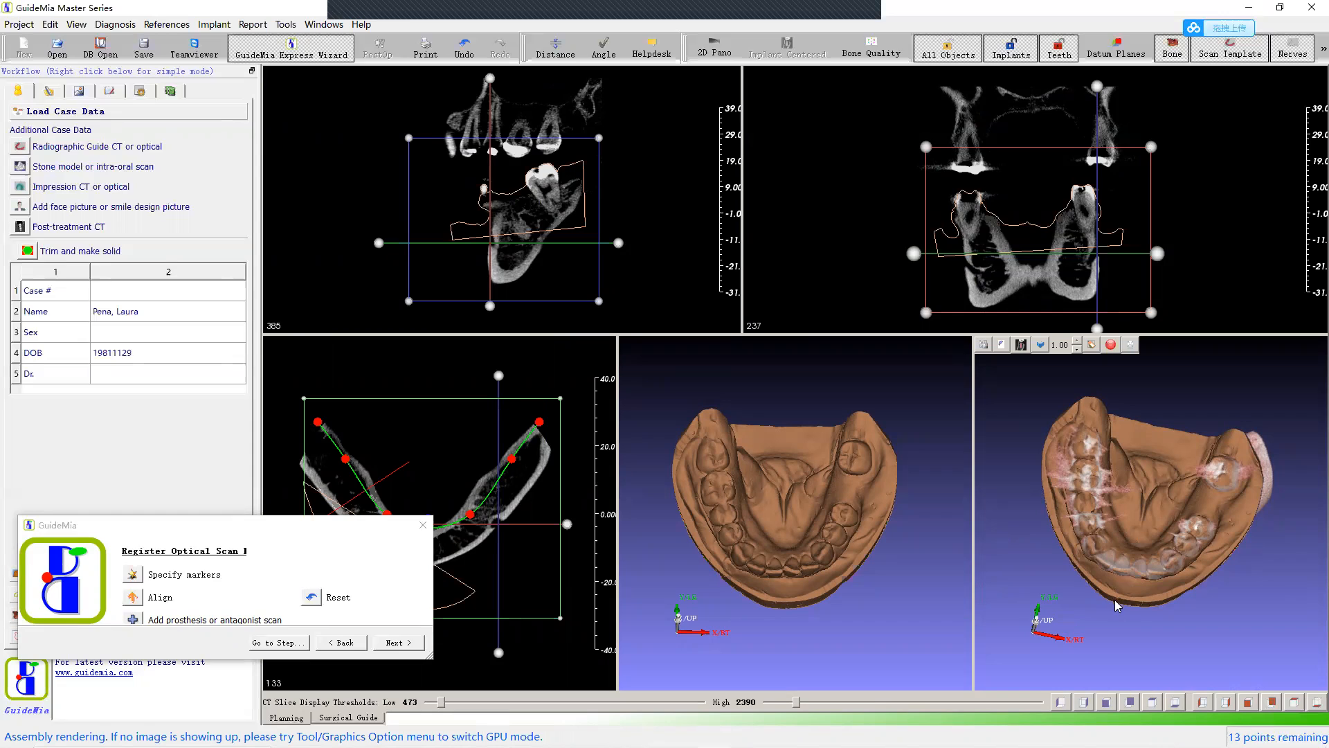
pyautogui.moveTo(1134, 610); pyautogui.dragTo(1070, 460)
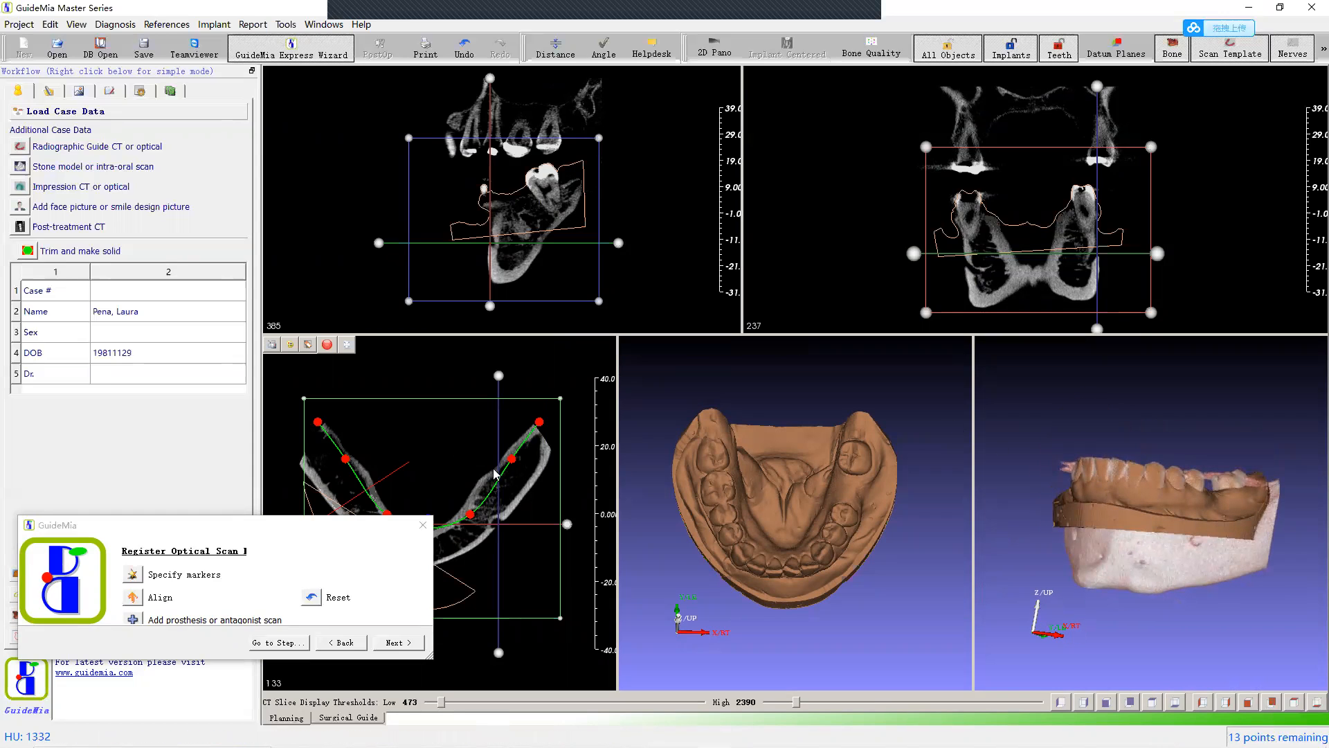
# Step: Enlarge the overlaid models and locate the CT slices at a lower front tooth to check the scan outline, keeping the wizard aside
pyautogui.moveTo(367, 535); pyautogui.dragTo(350, 562)
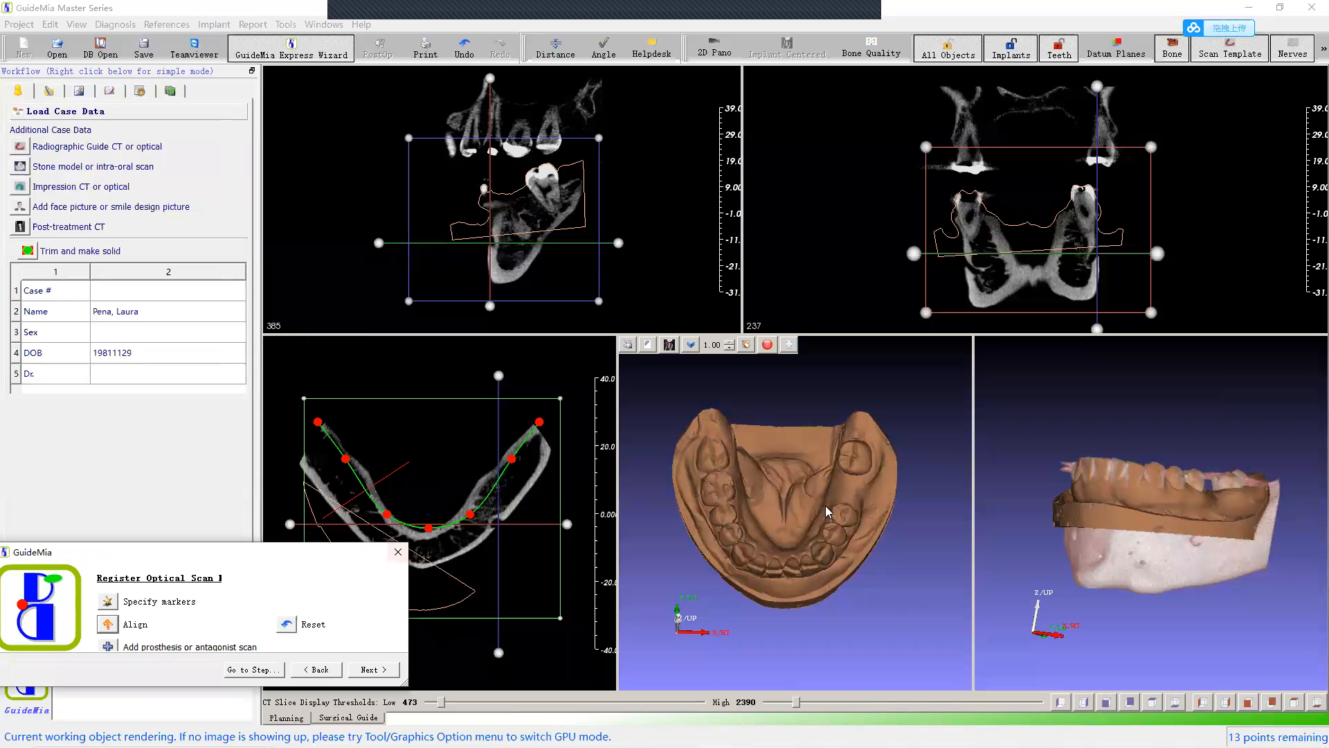
pyautogui.scroll(5, 1146, 363)
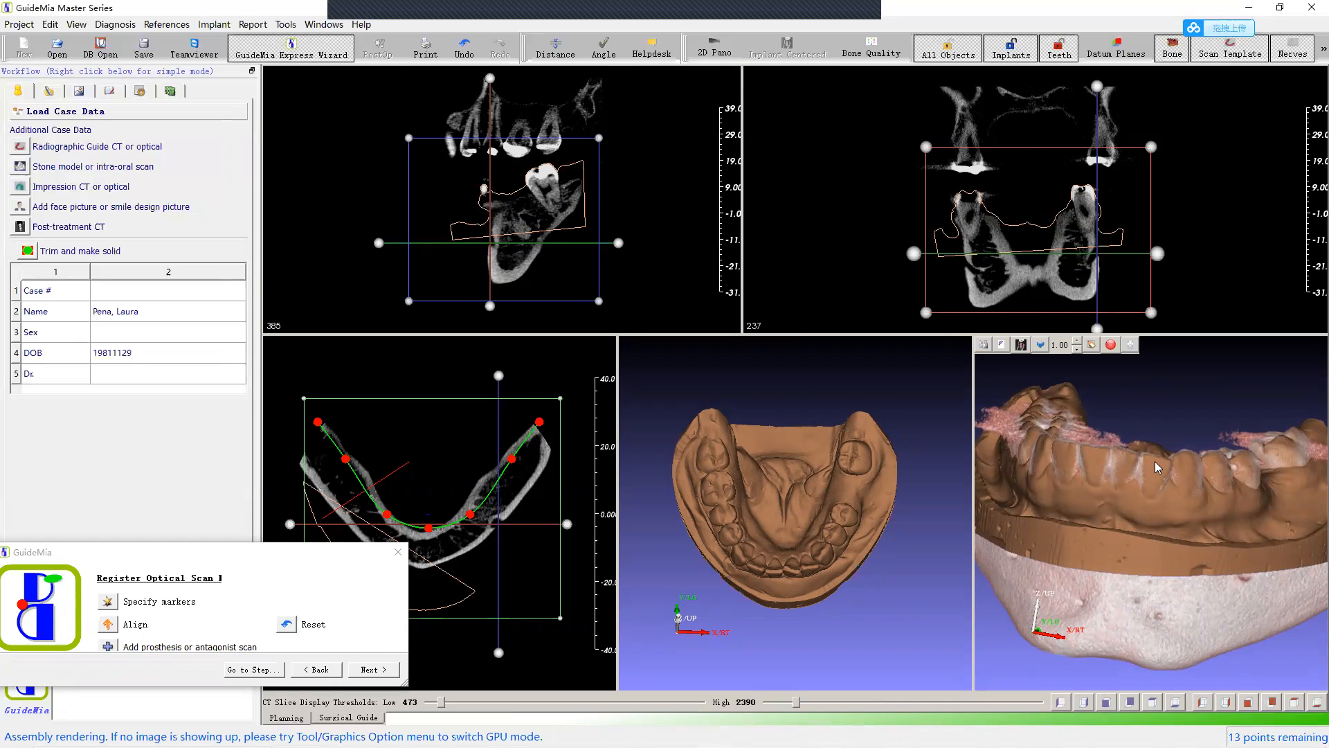
pyautogui.click(1155, 462)
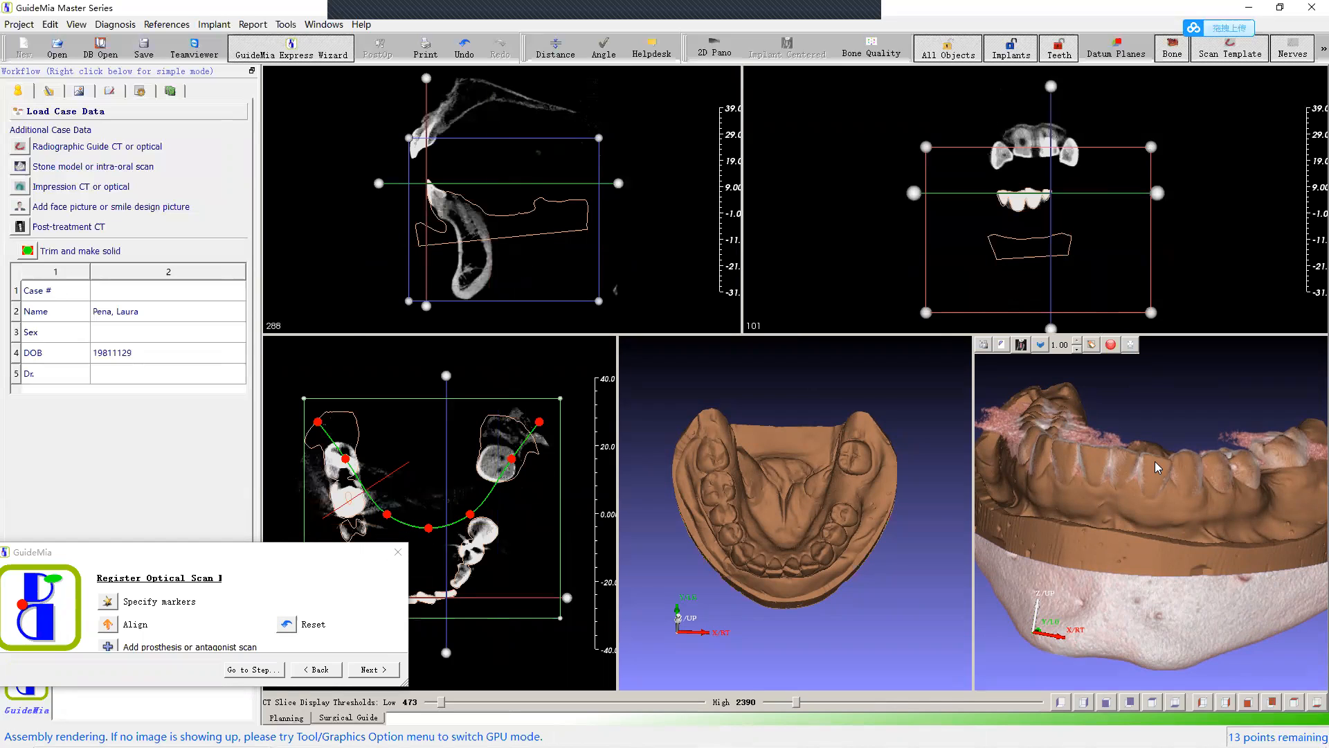
# Step: Move the wizard off the slice views and check the scan outline against the lower front teeth through enlarged sagittal CT slices
pyautogui.click(325, 559)
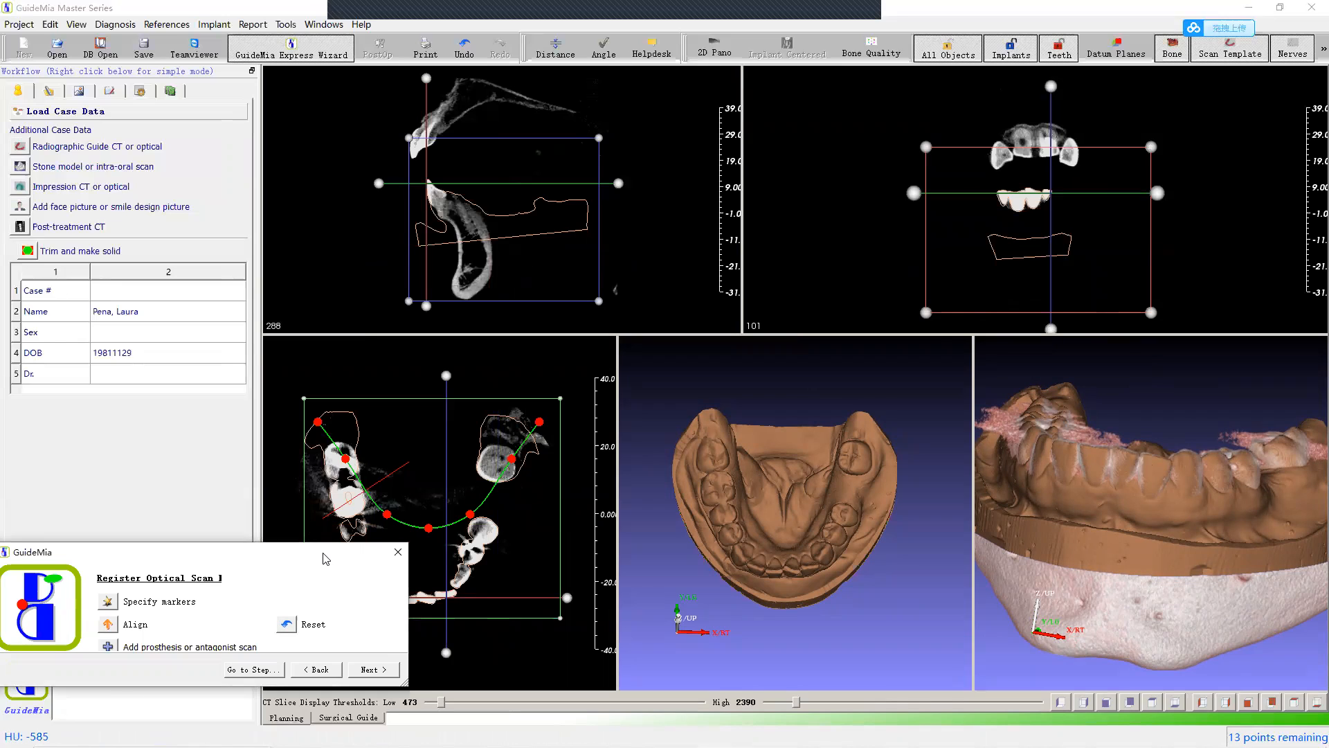
pyautogui.moveTo(325, 559); pyautogui.dragTo(153, 534)
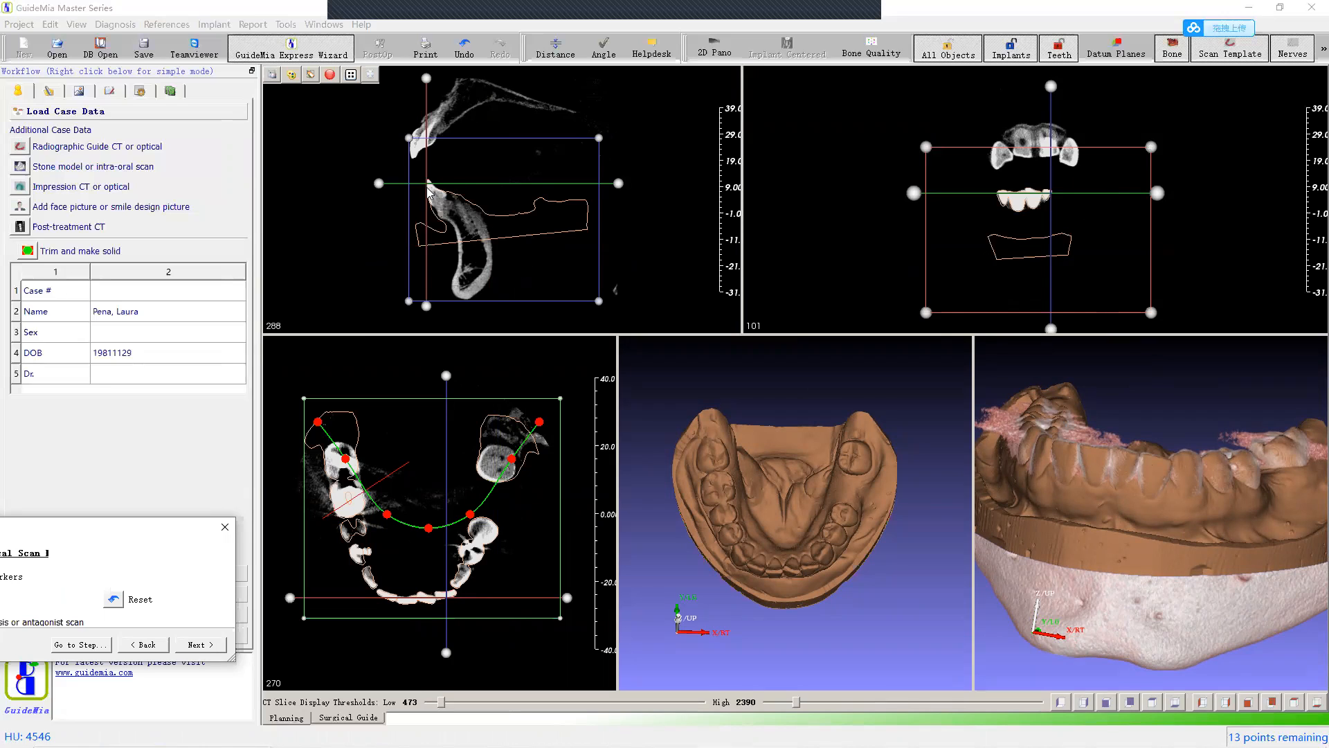
pyautogui.scroll(3, 509, 247)
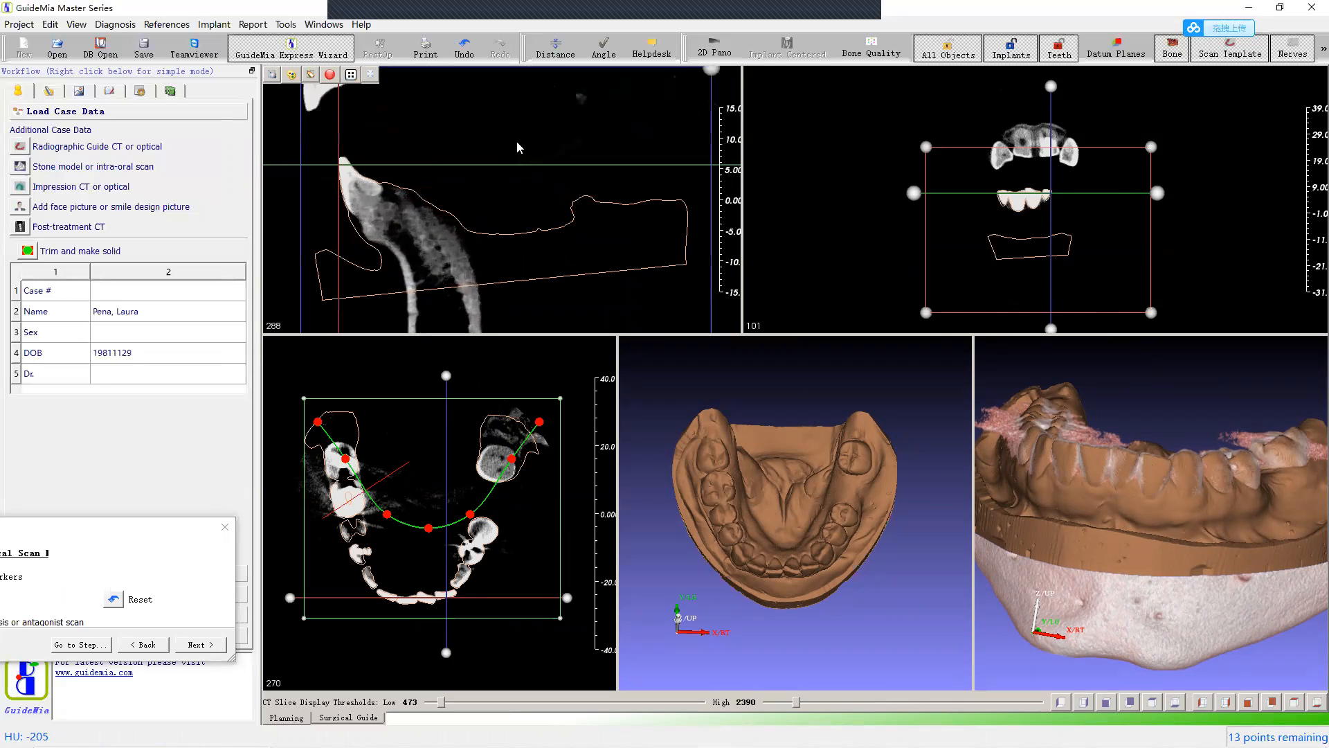
pyautogui.moveTo(517, 143); pyautogui.dragTo(628, 144, button='middle')
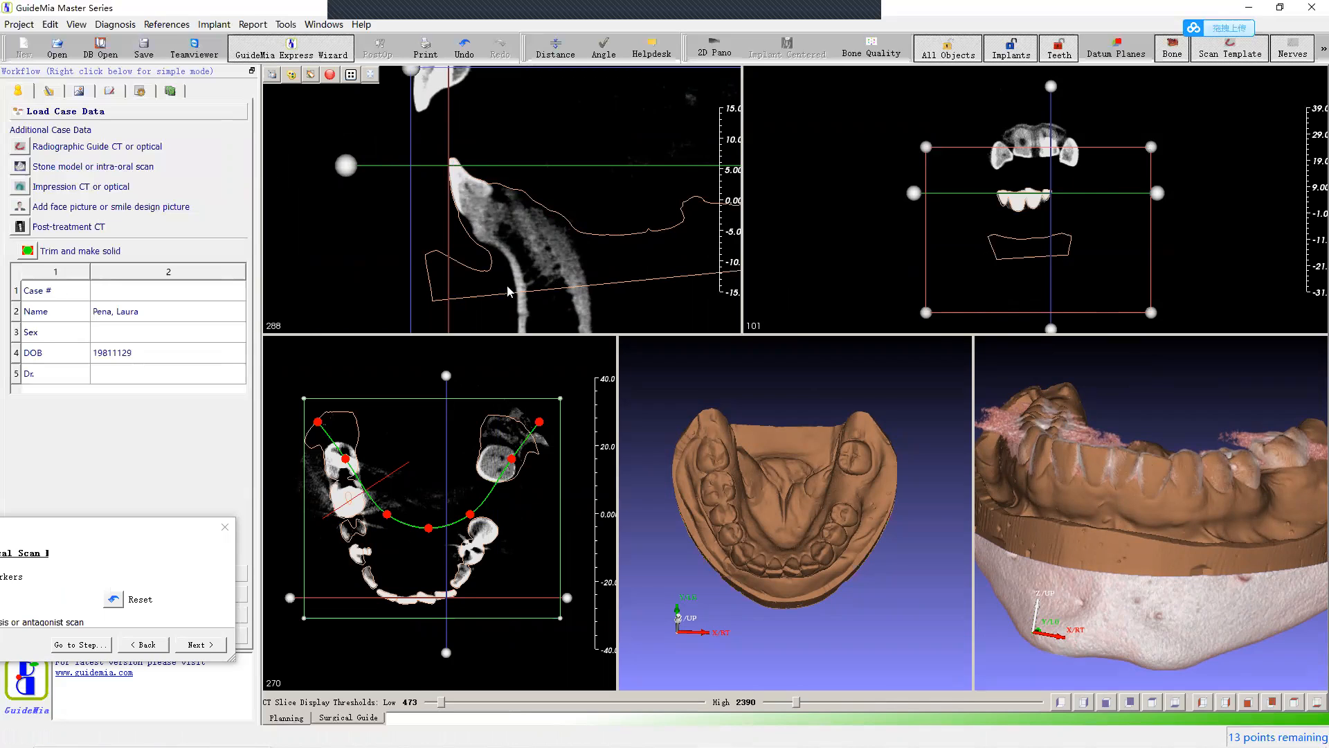
pyautogui.scroll(-6, 498, 199)
pyautogui.scroll(-8, 496, 197)
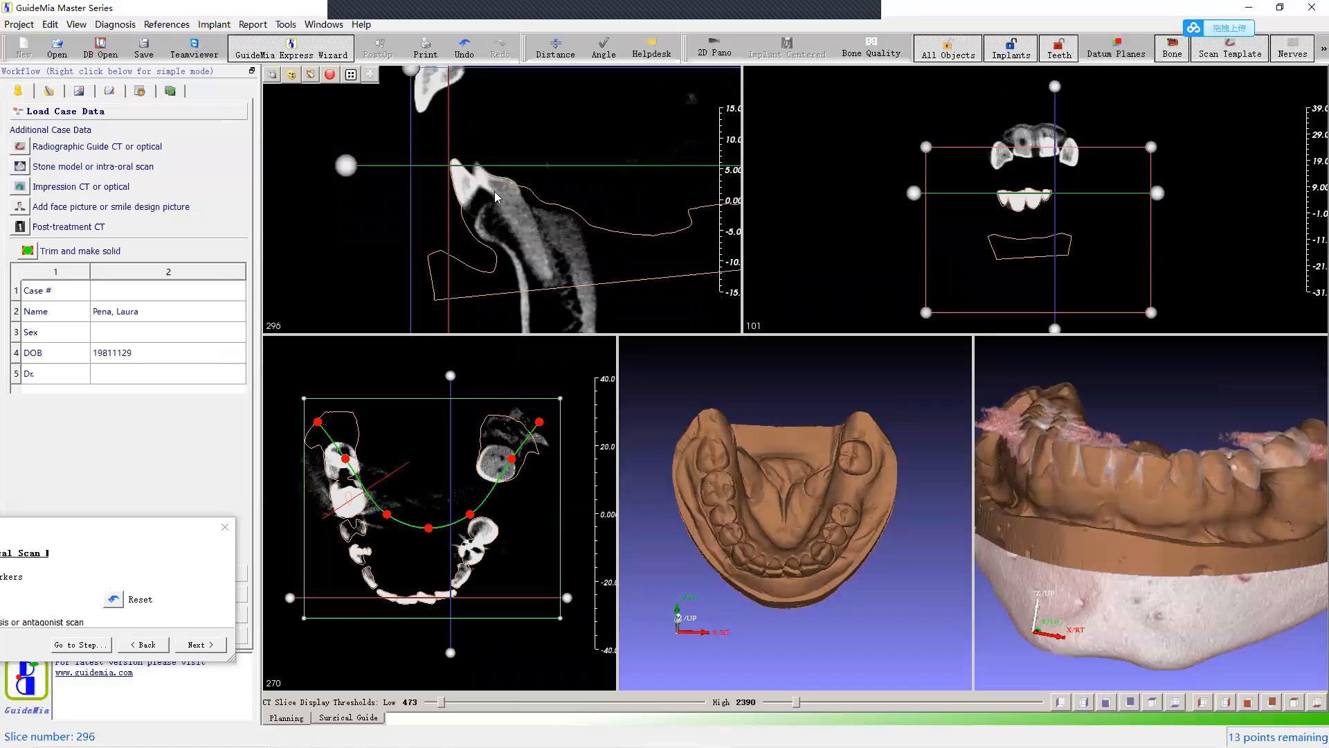
pyautogui.scroll(-6, 497, 189)
pyautogui.scroll(-2, 457, 454)
# Step: Enlarge the axial CT view and examine how the scan outline follows the lower teeth from crown level towards the roots and back
pyautogui.moveTo(482, 590); pyautogui.dragTo(510, 527, button='right')
pyautogui.moveTo(510, 524); pyautogui.dragTo(562, 465, button='middle')
pyautogui.scroll(4, 516, 474)
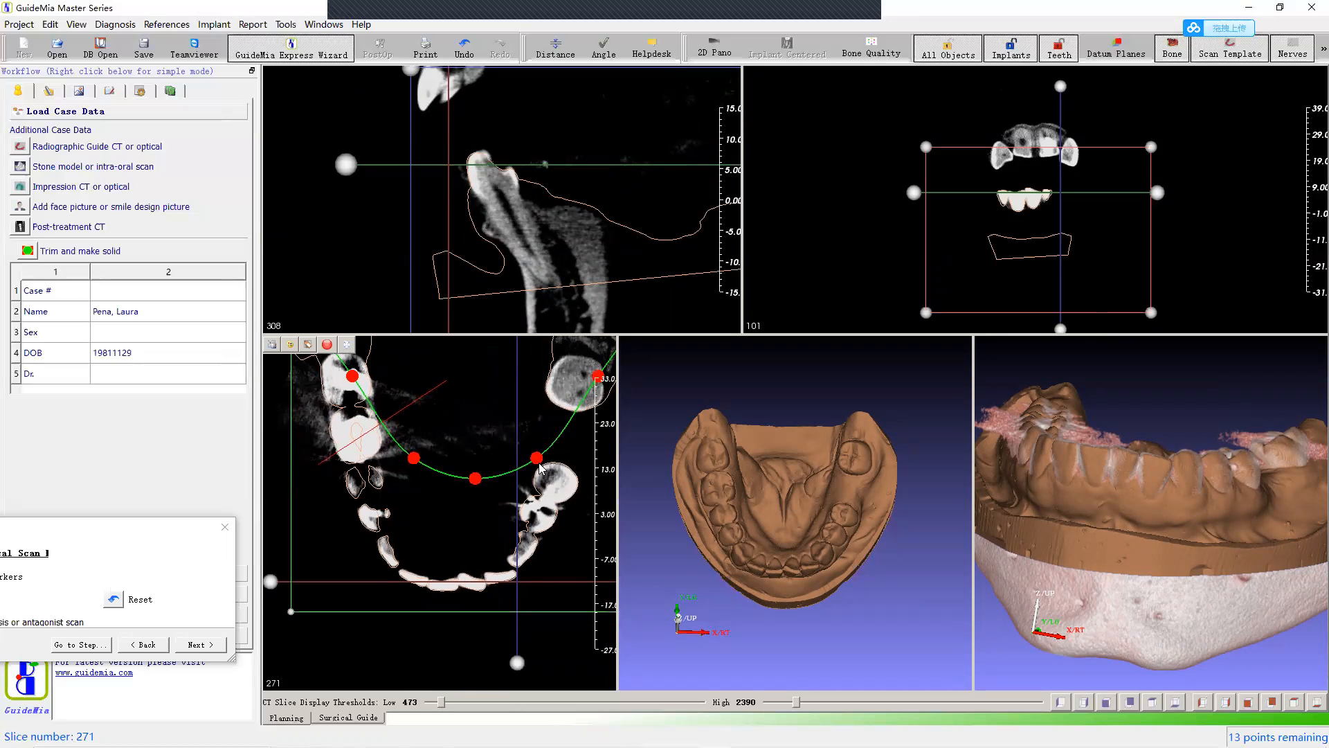
pyautogui.scroll(13, 503, 477)
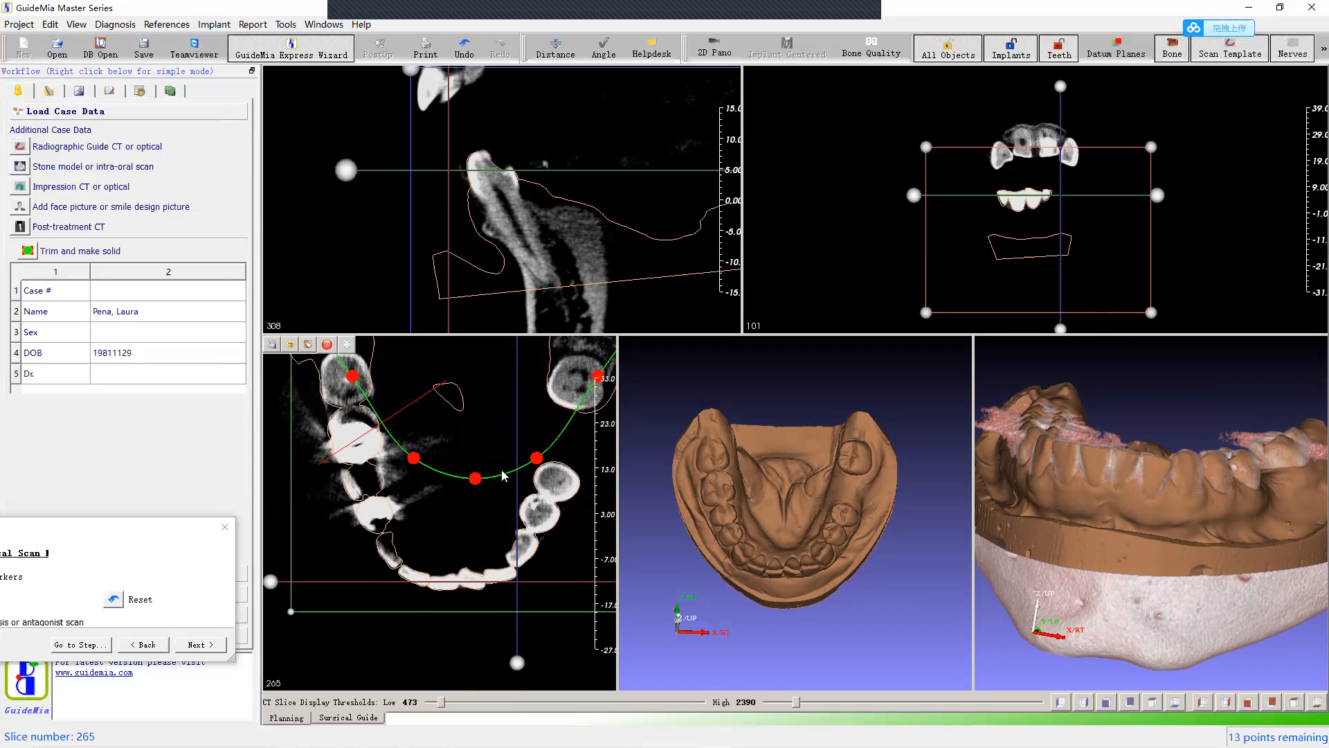
pyautogui.scroll(8, 498, 476)
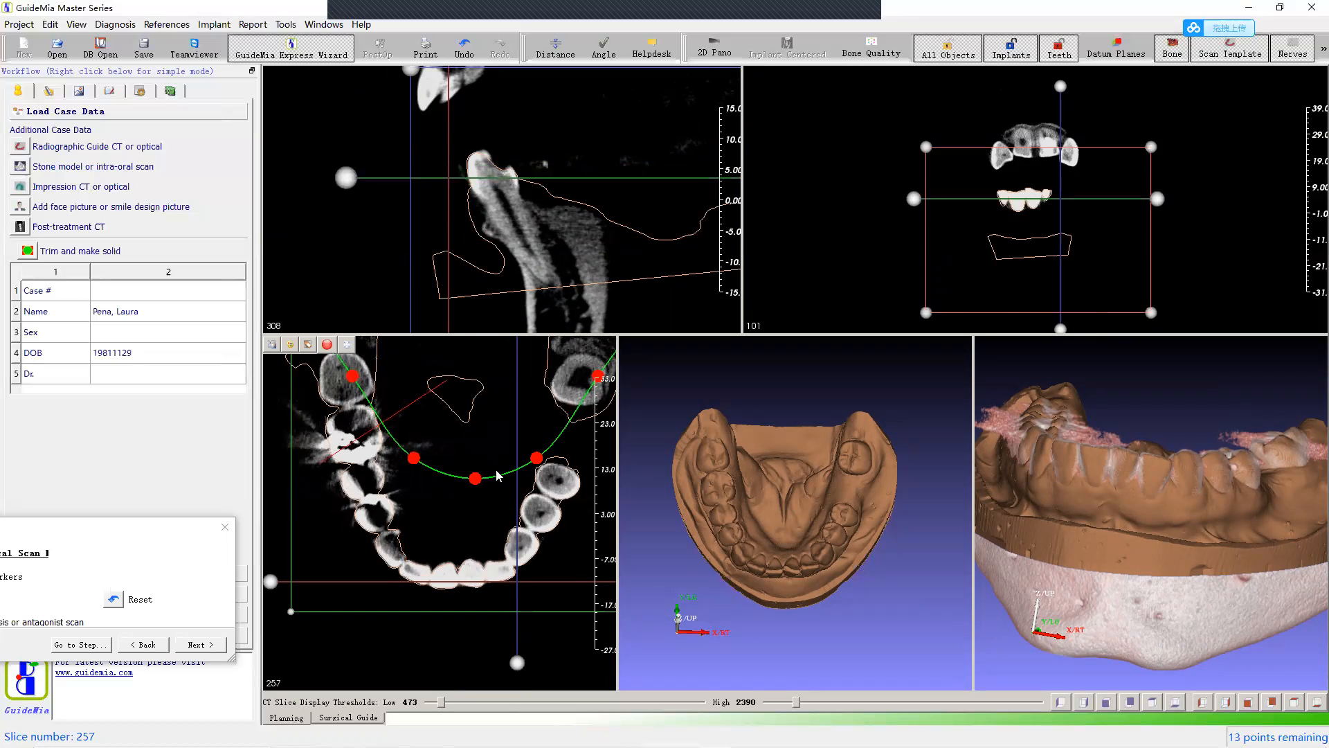
pyautogui.scroll(-8, 502, 477)
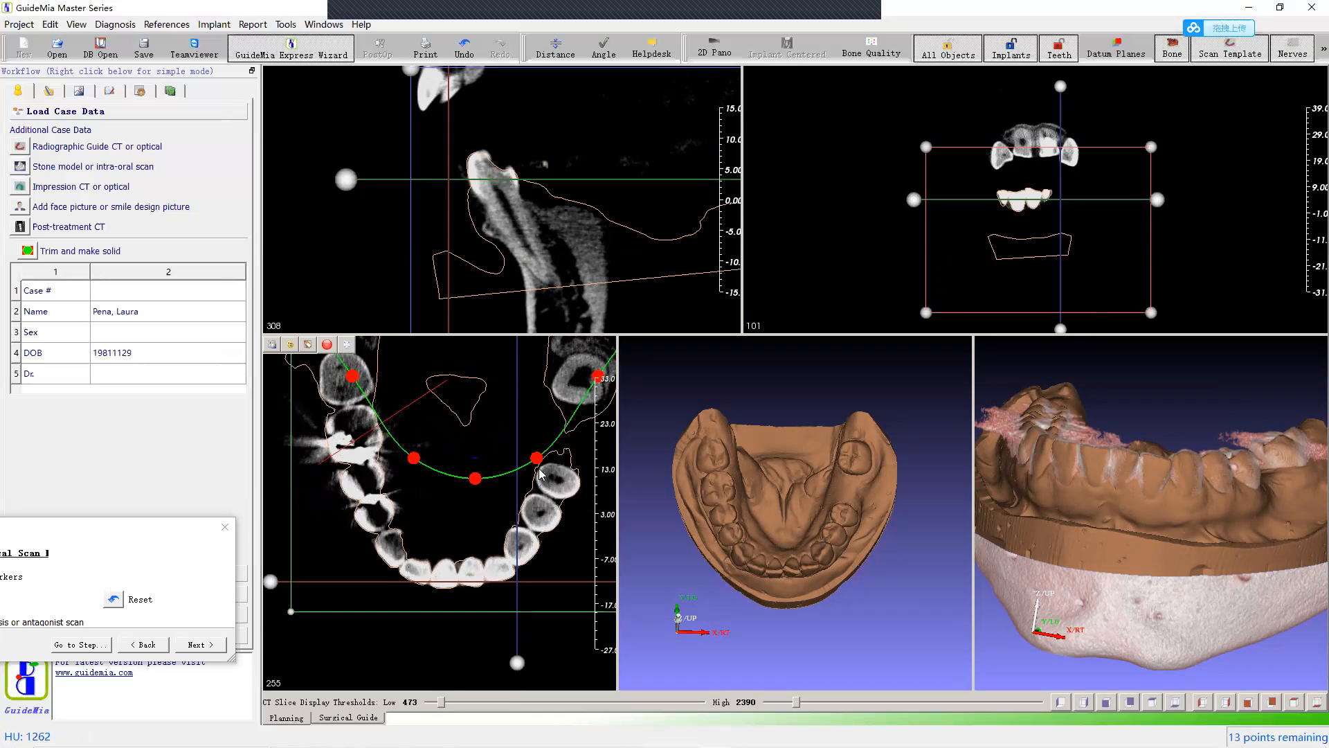
pyautogui.scroll(-4, 488, 511)
pyautogui.scroll(-2, 523, 505)
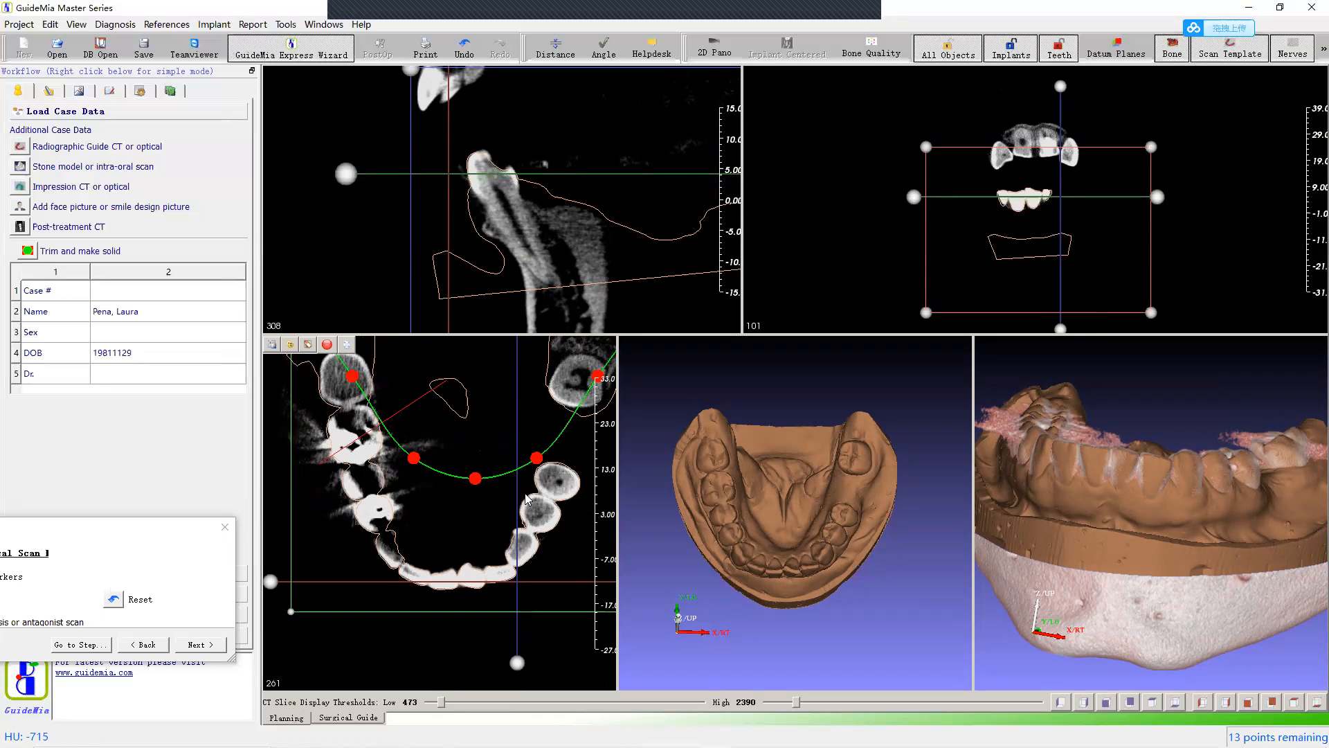
pyautogui.scroll(-7, 484, 590)
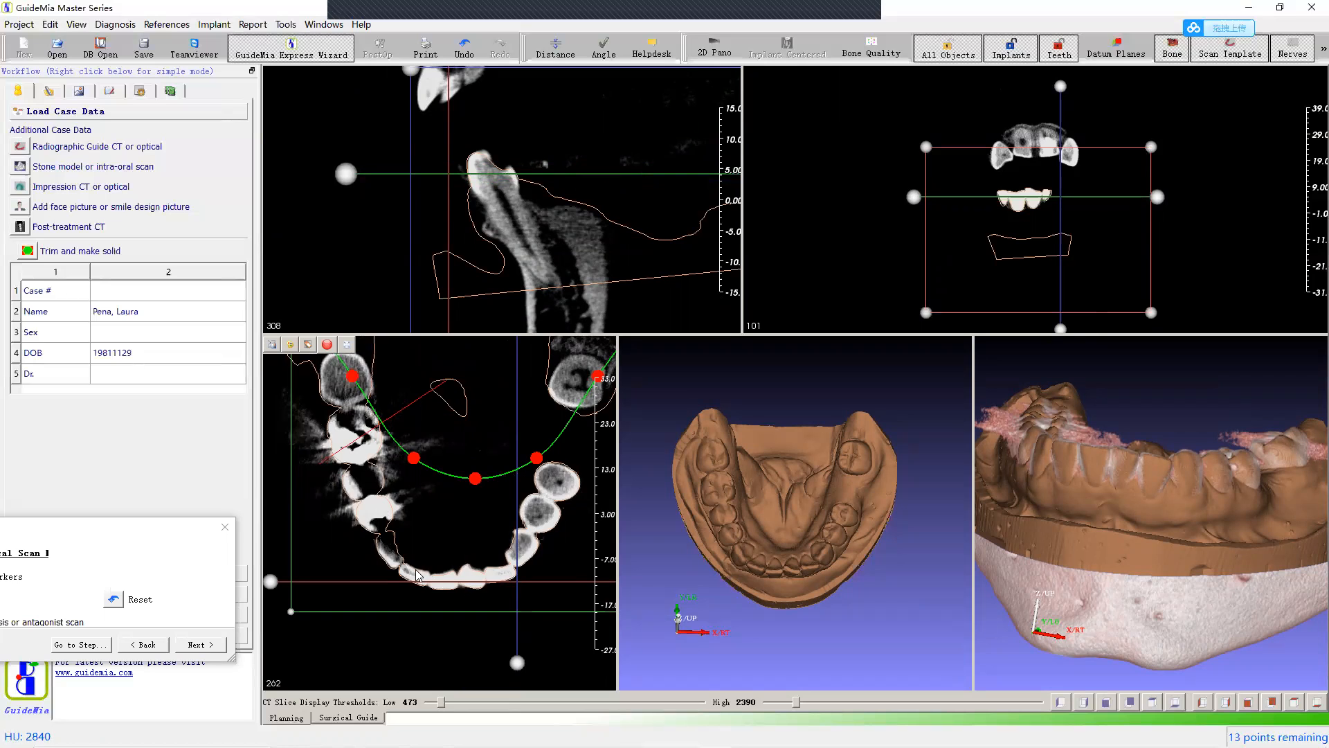
pyautogui.scroll(-8, 405, 544)
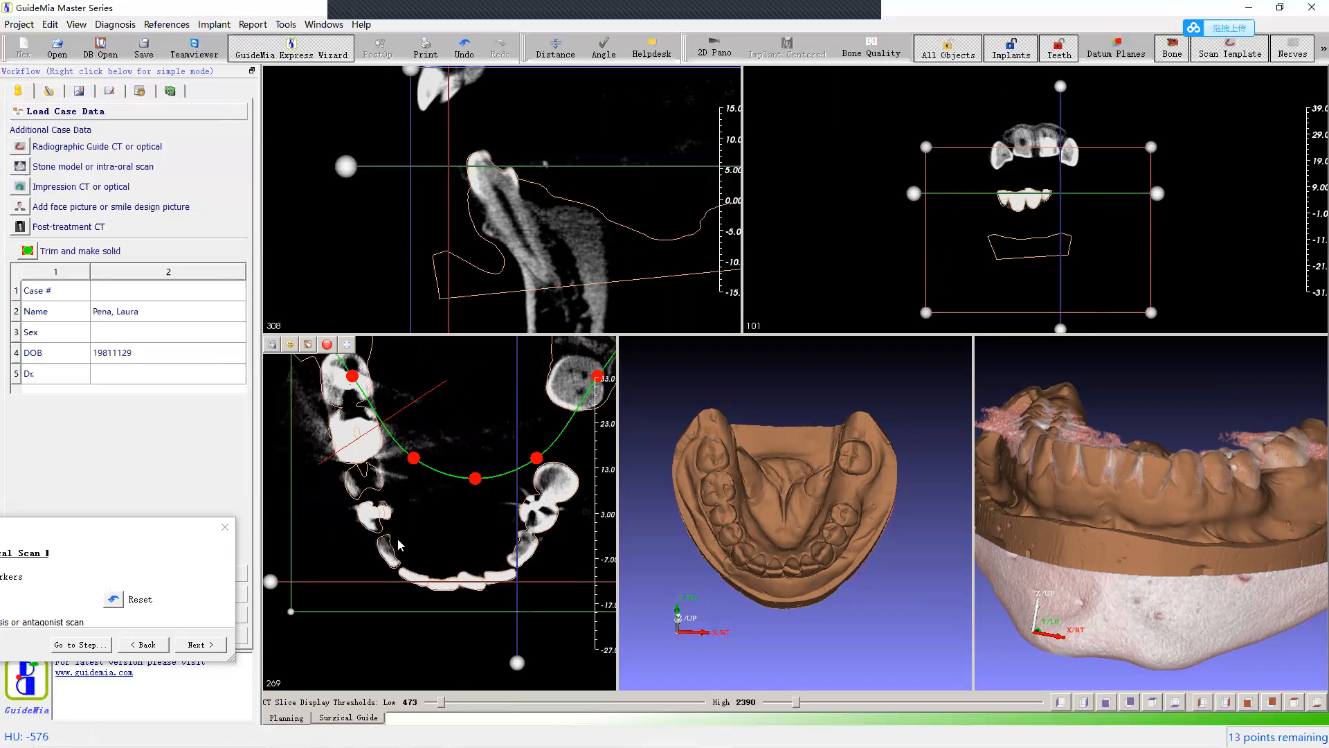
pyautogui.scroll(11, 415, 536)
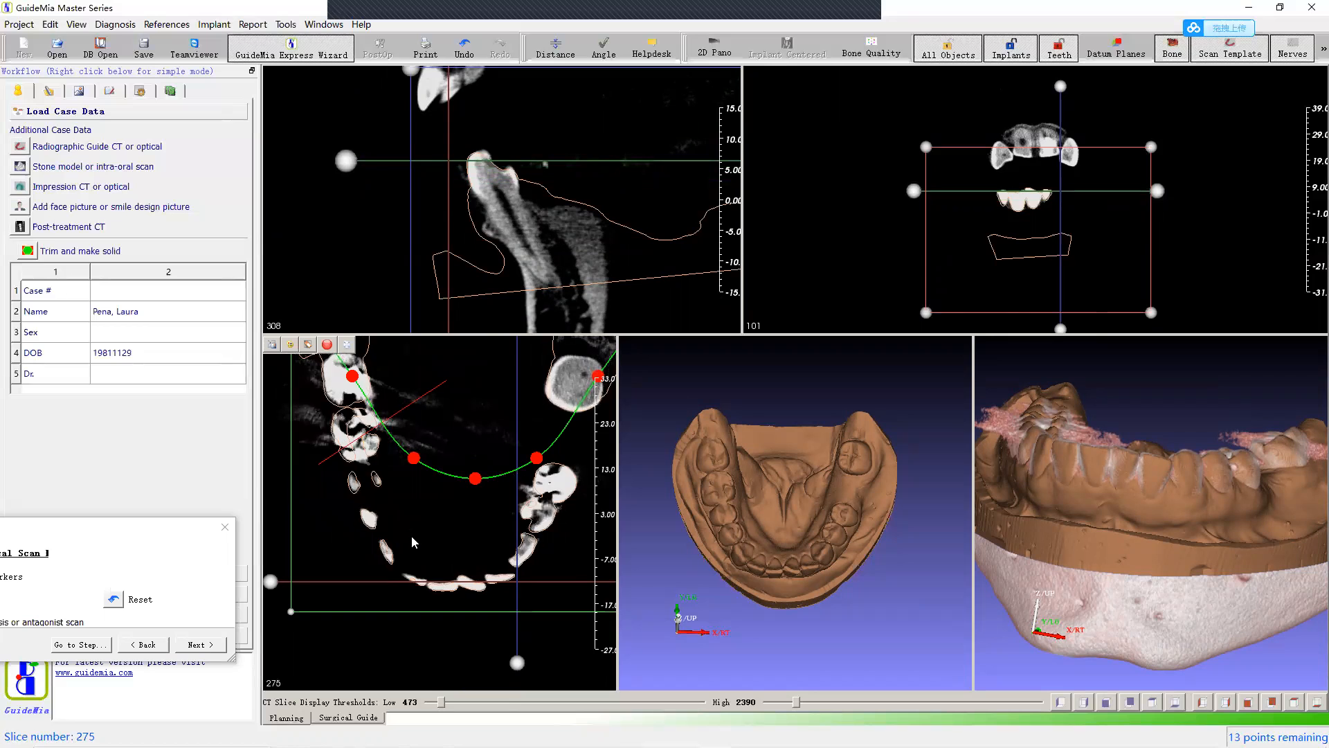
pyautogui.scroll(2, 433, 533)
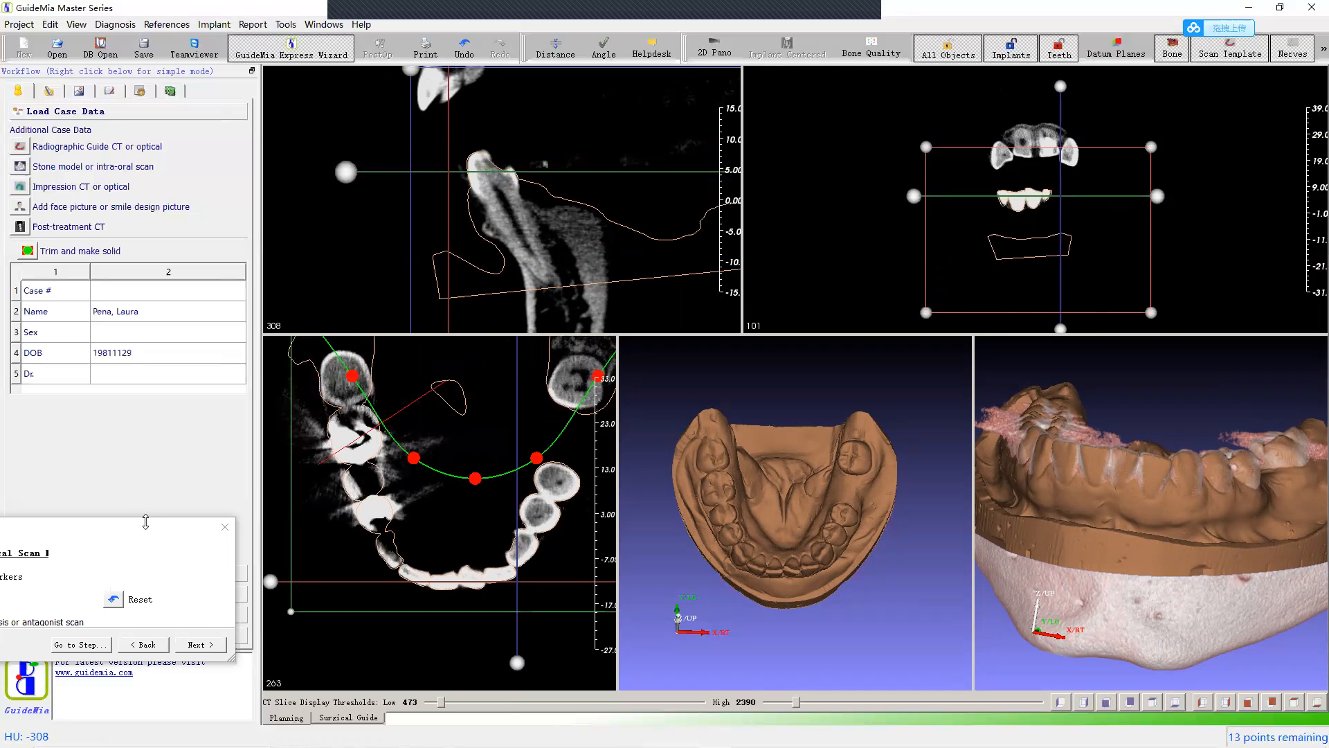
# Step: Enlarge the registration wizard to reveal all its options, and add AntagonistScan.stl as the antagonist scan
pyautogui.click(191, 536)
pyautogui.moveTo(191, 537); pyautogui.dragTo(442, 450)
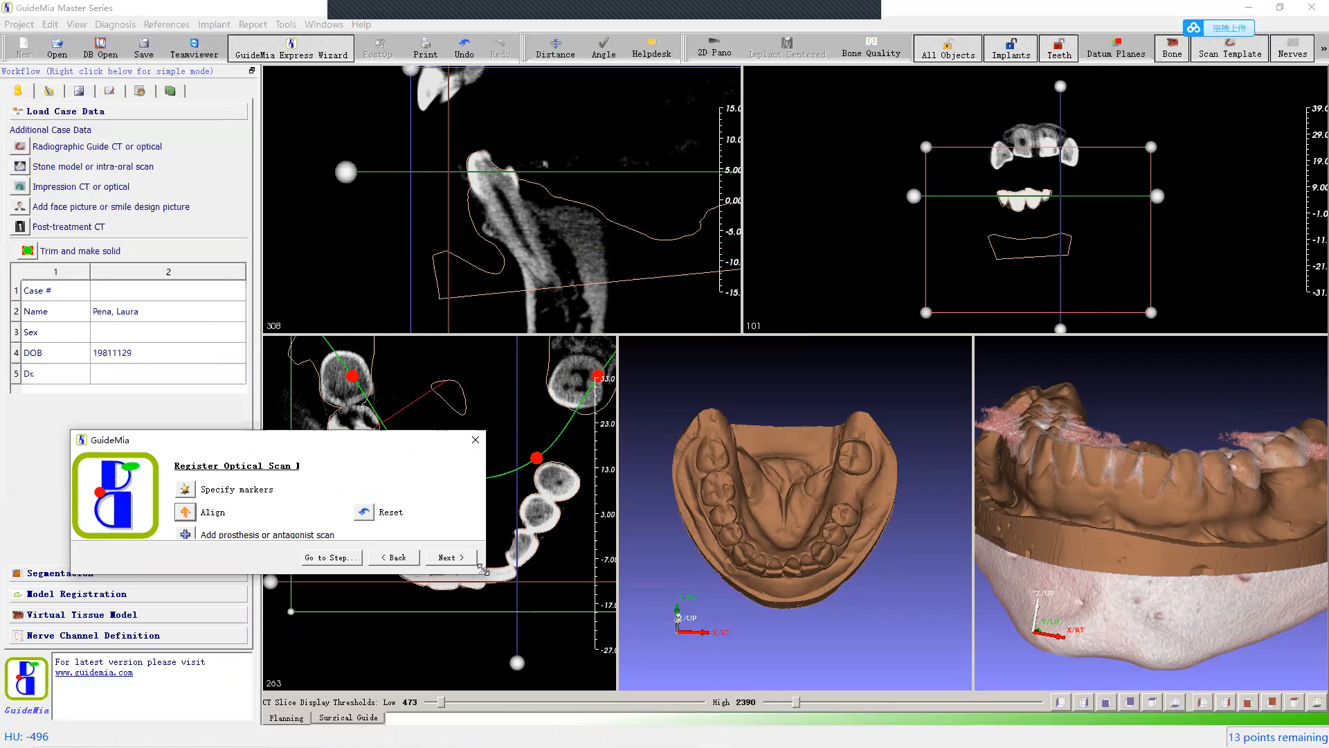
pyautogui.moveTo(483, 569); pyautogui.dragTo(506, 587)
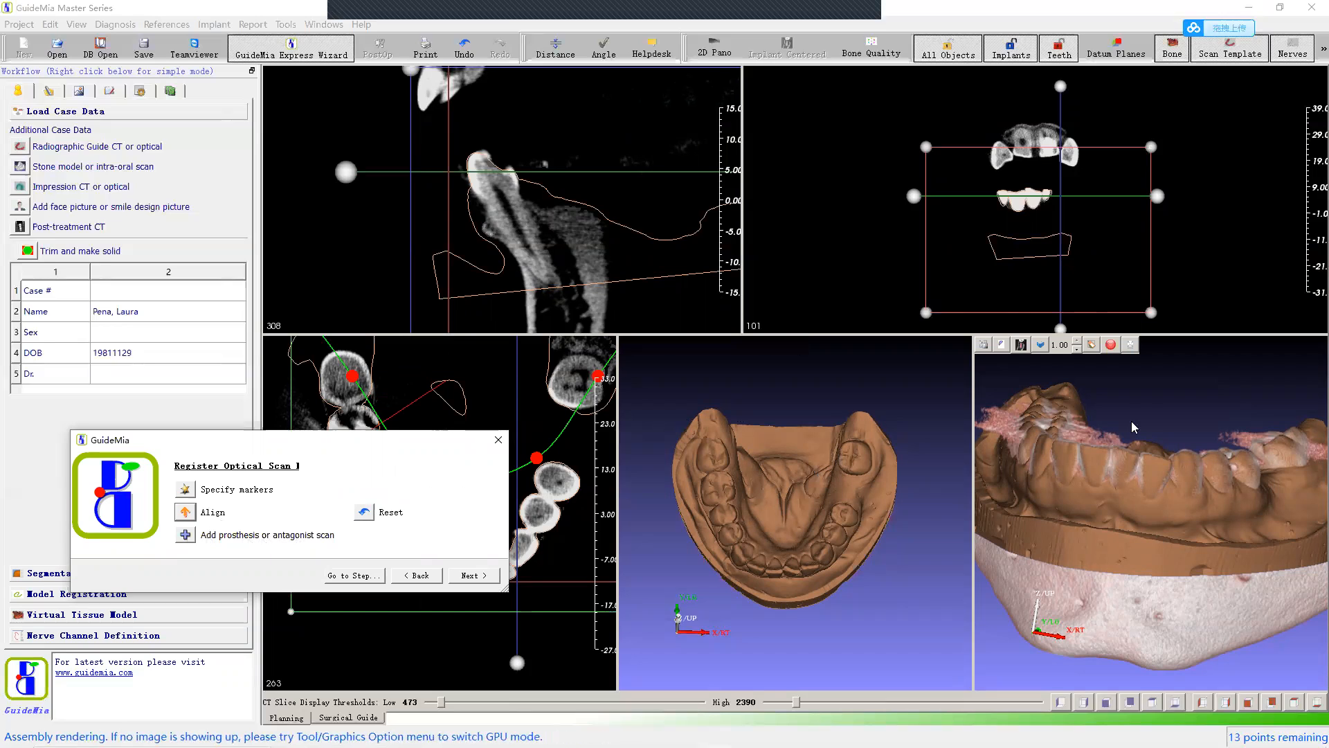
pyautogui.moveTo(1176, 393); pyautogui.dragTo(1137, 434)
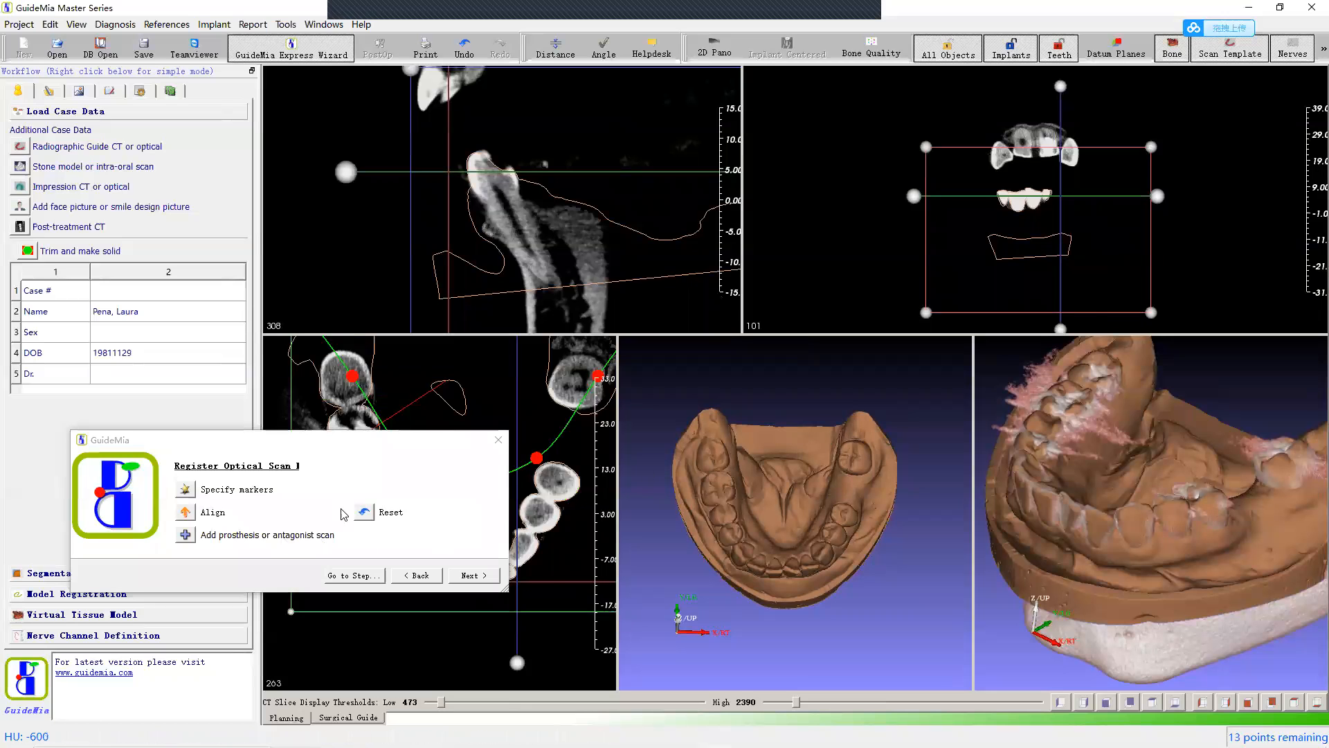
pyautogui.click(185, 538)
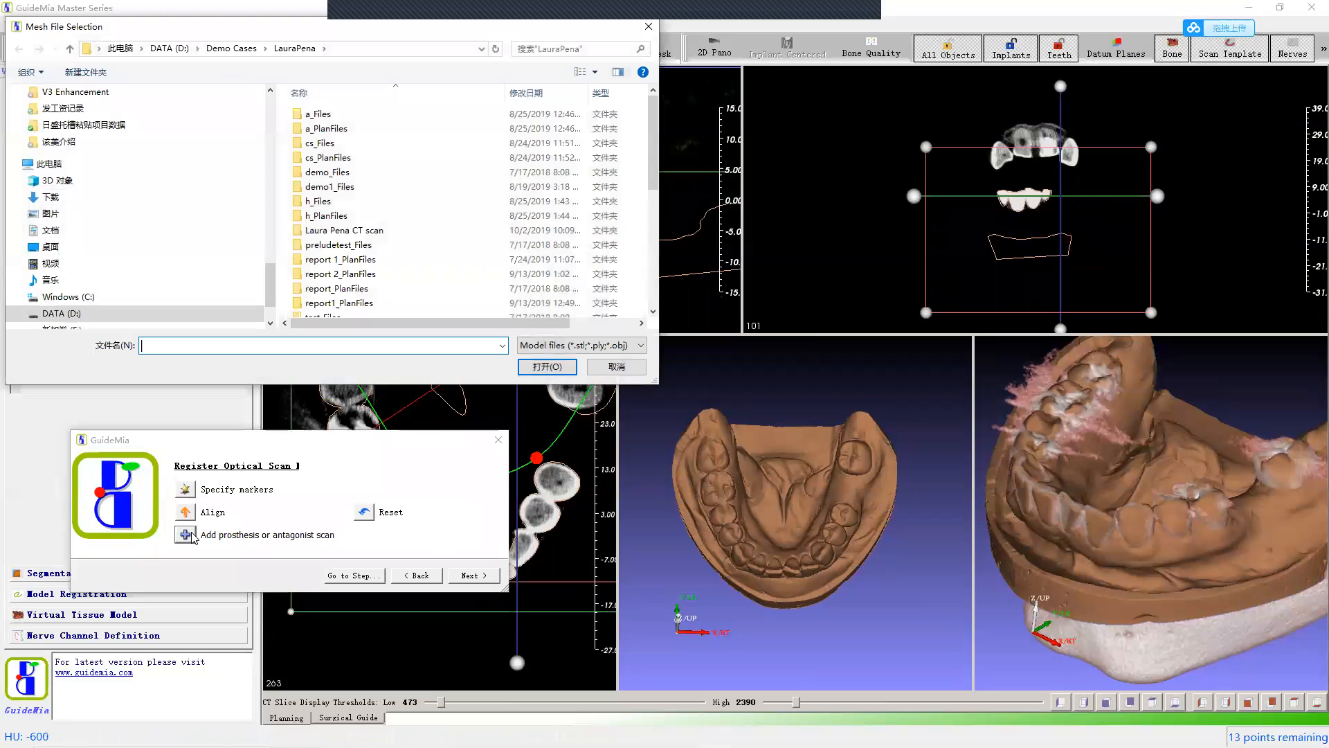
pyautogui.moveTo(653, 135); pyautogui.dragTo(653, 298)
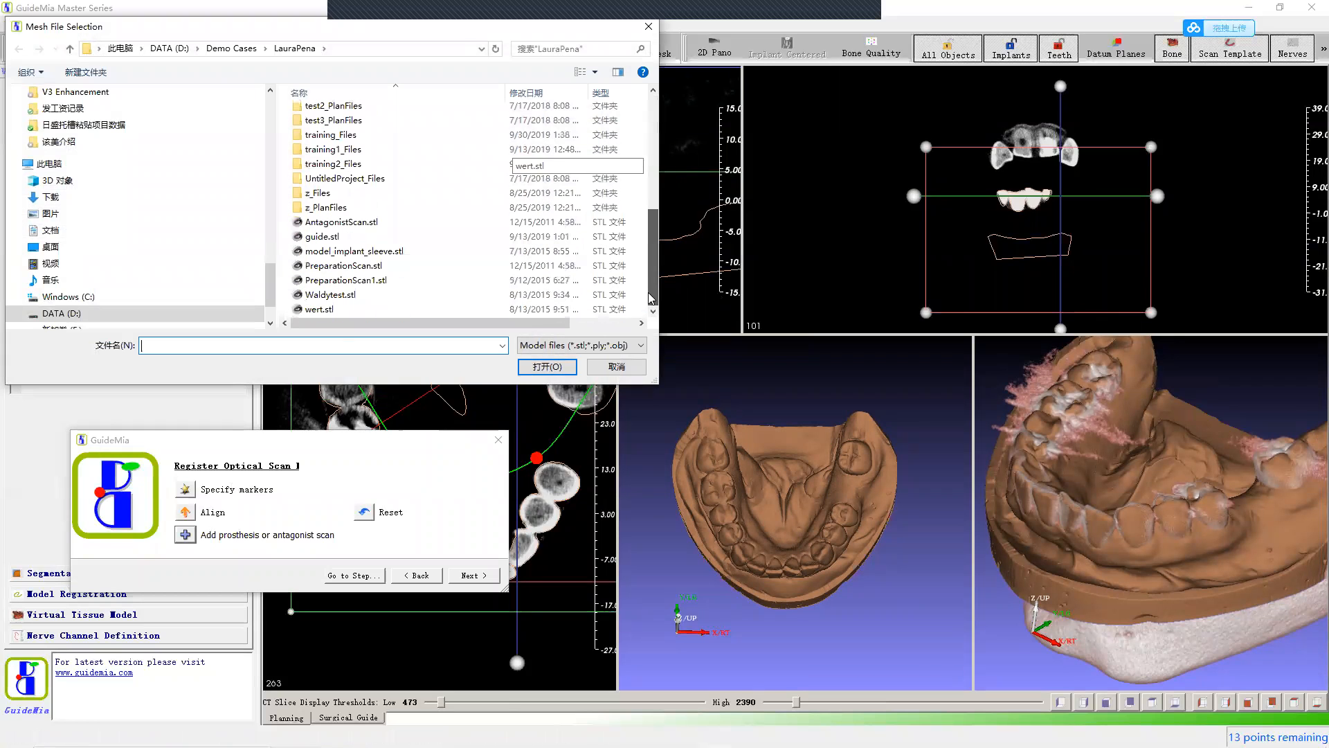
pyautogui.click(343, 222)
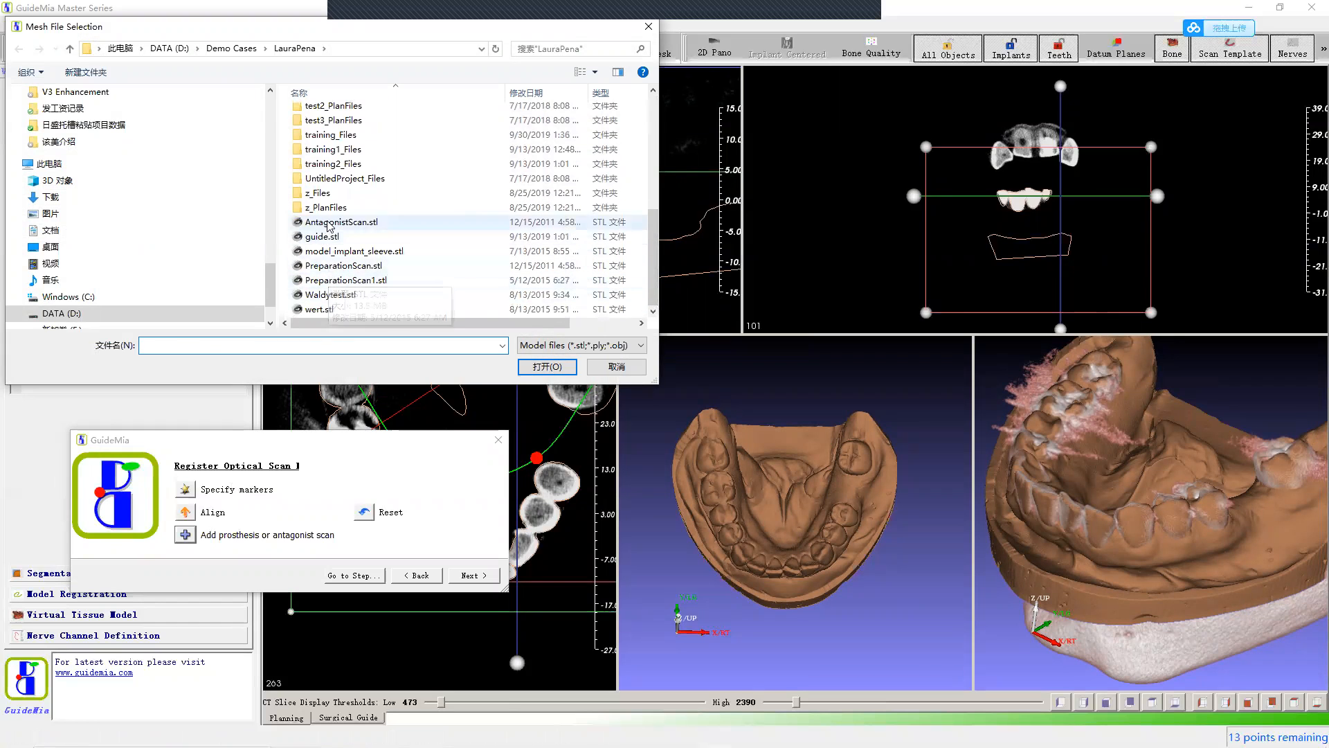
pyautogui.click(554, 367)
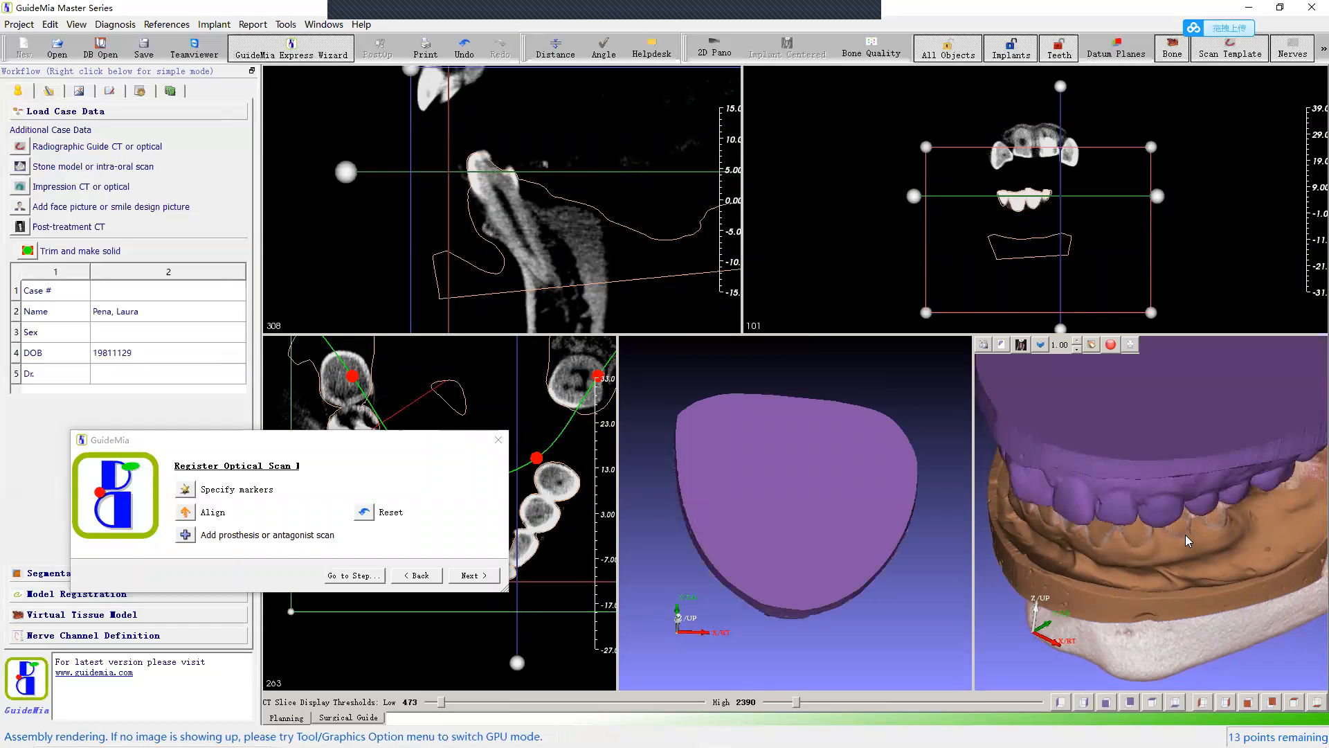
# Step: Inspect the antagonist scan's bite against the lower optical scan and CT jaw from the front, side, above and below
pyautogui.moveTo(1198, 512); pyautogui.dragTo(1181, 492)
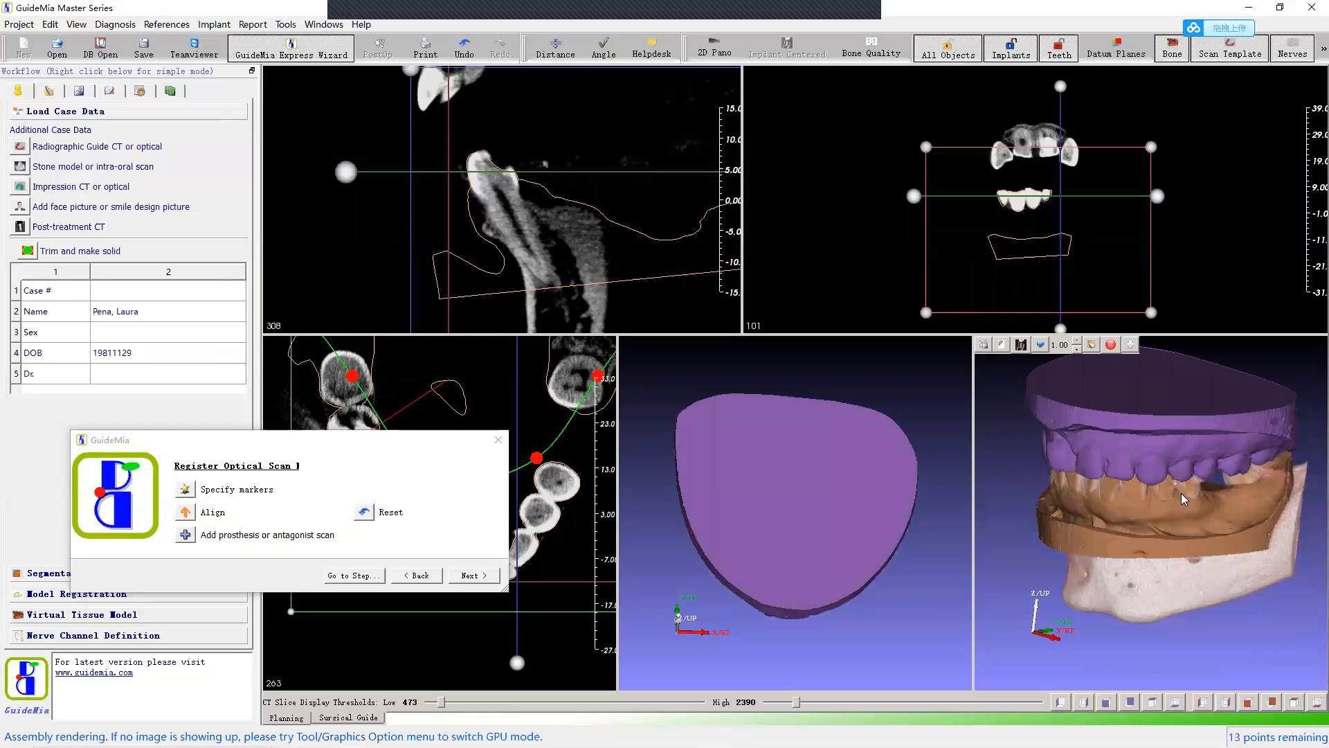
pyautogui.moveTo(1120, 417); pyautogui.dragTo(1167, 426)
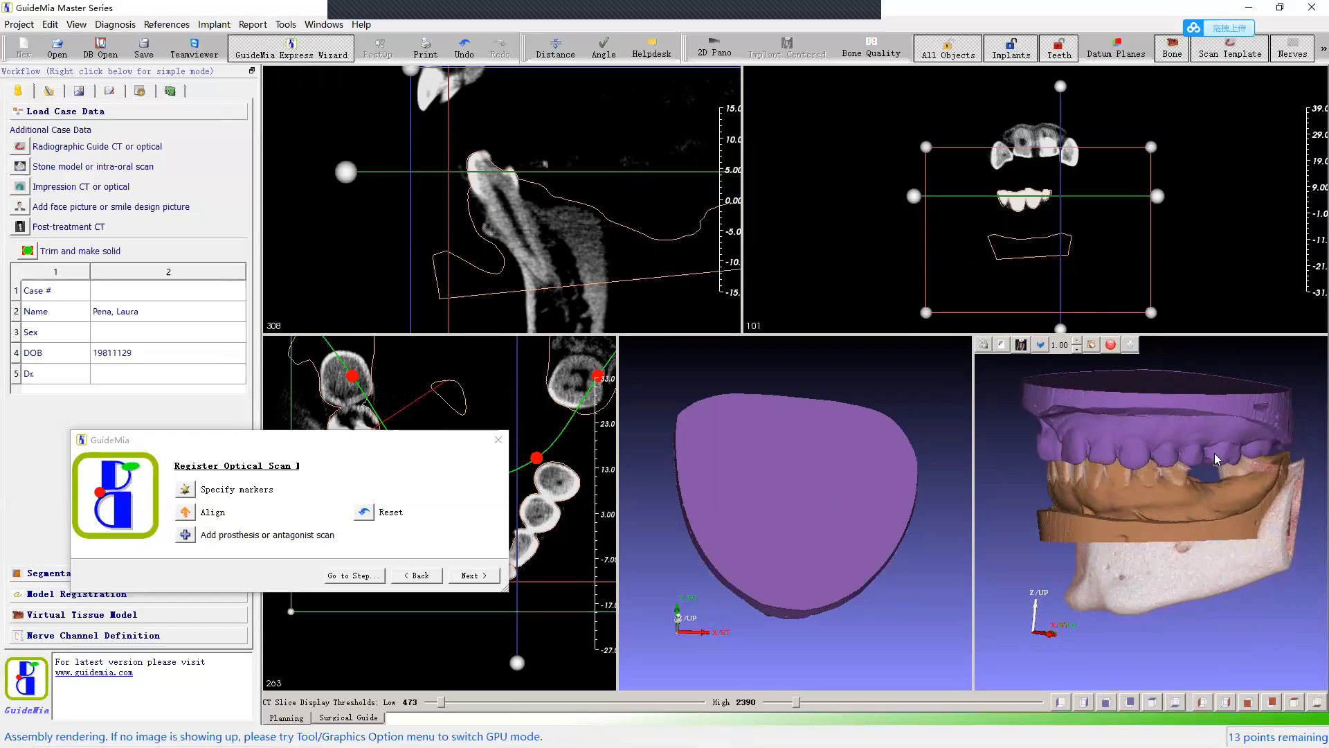
pyautogui.moveTo(1253, 486); pyautogui.dragTo(1190, 478)
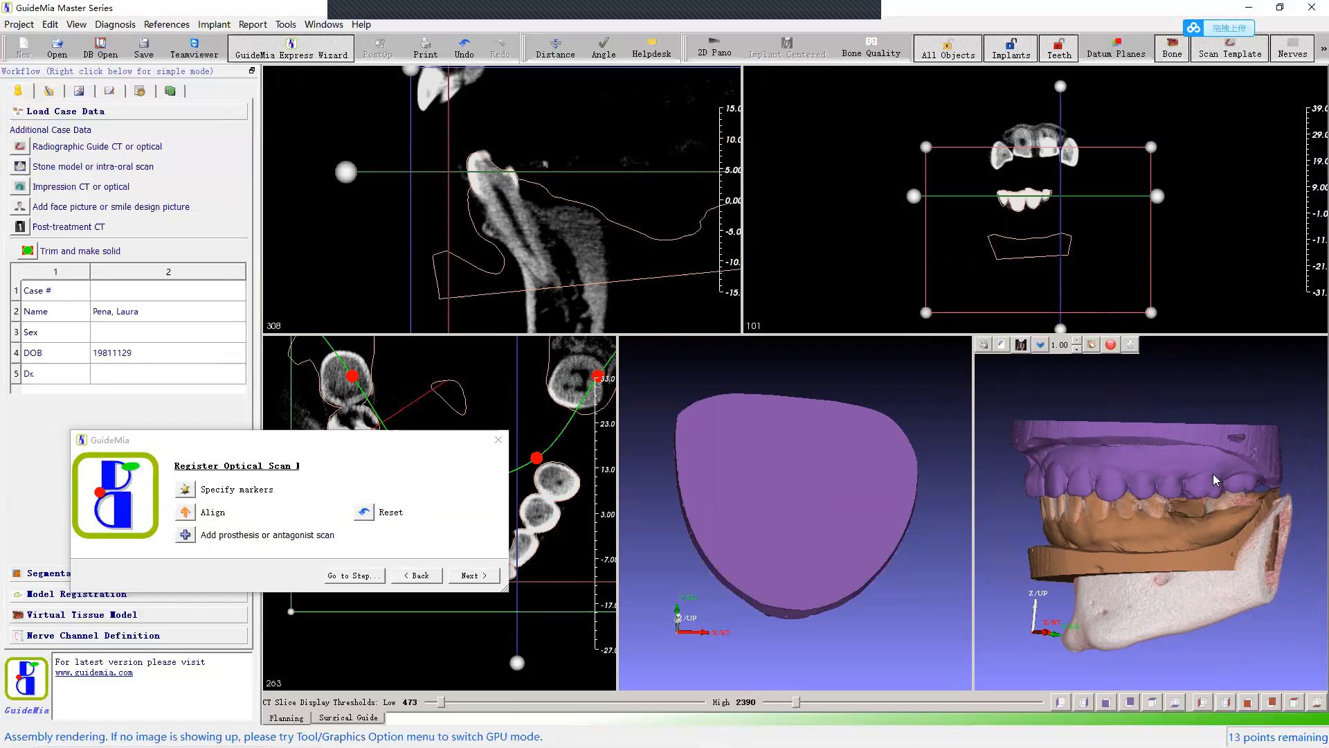
pyautogui.moveTo(1138, 375); pyautogui.dragTo(1054, 339)
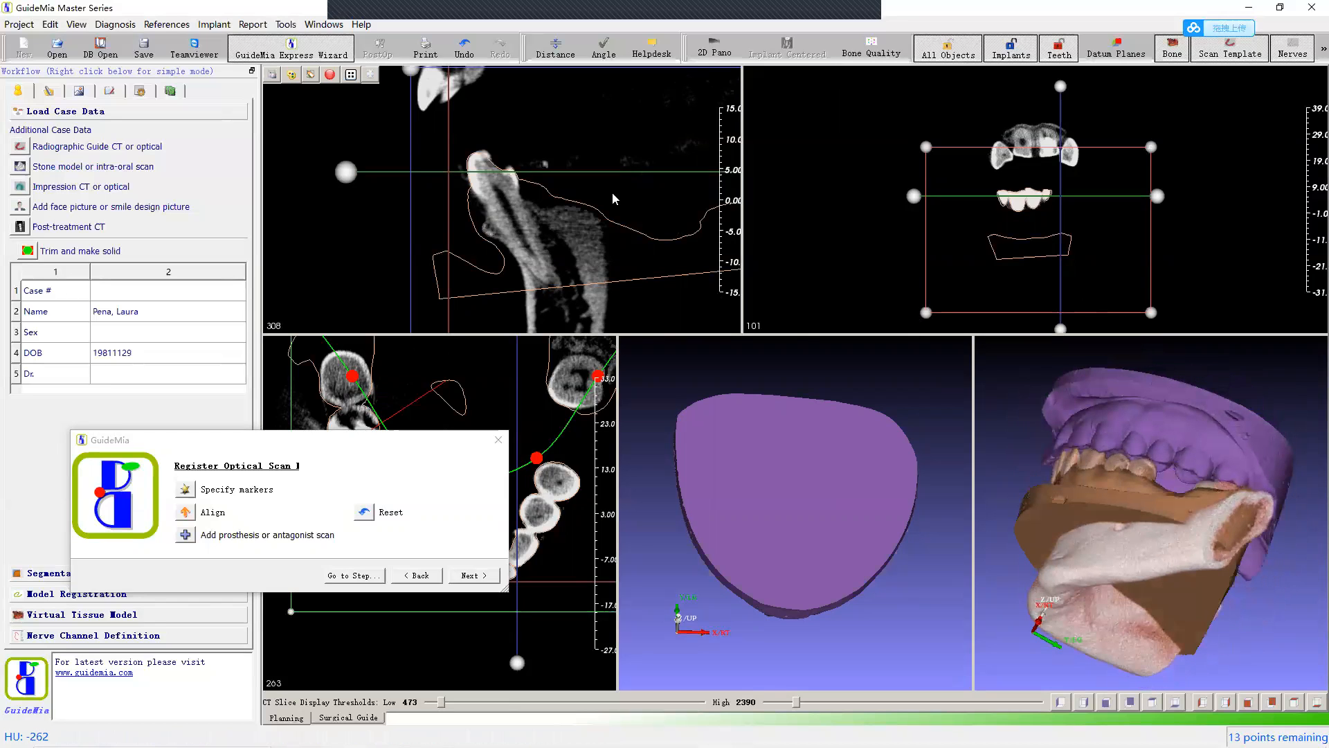
pyautogui.moveTo(1173, 450); pyautogui.dragTo(1182, 490)
pyautogui.moveTo(1171, 403); pyautogui.dragTo(1177, 443)
pyautogui.scroll(-2, 619, 141)
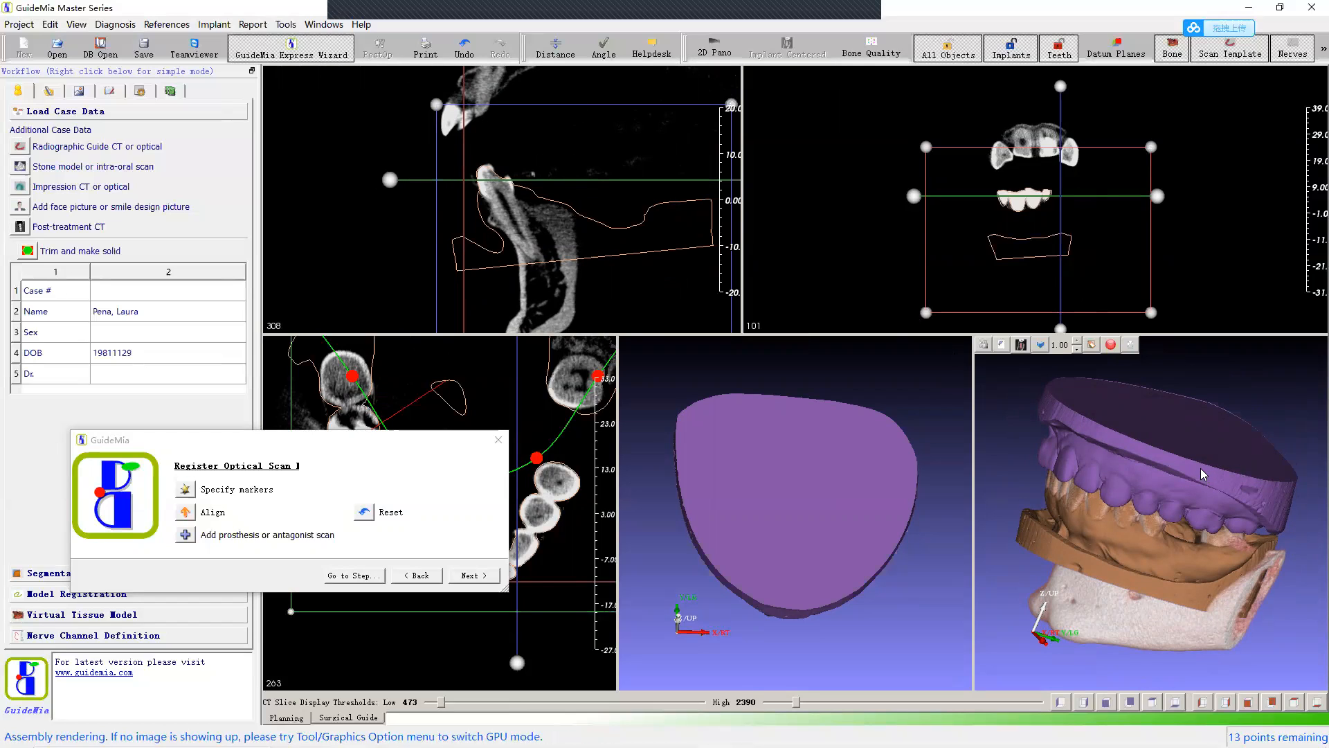
pyautogui.moveTo(1180, 430); pyautogui.dragTo(1095, 605)
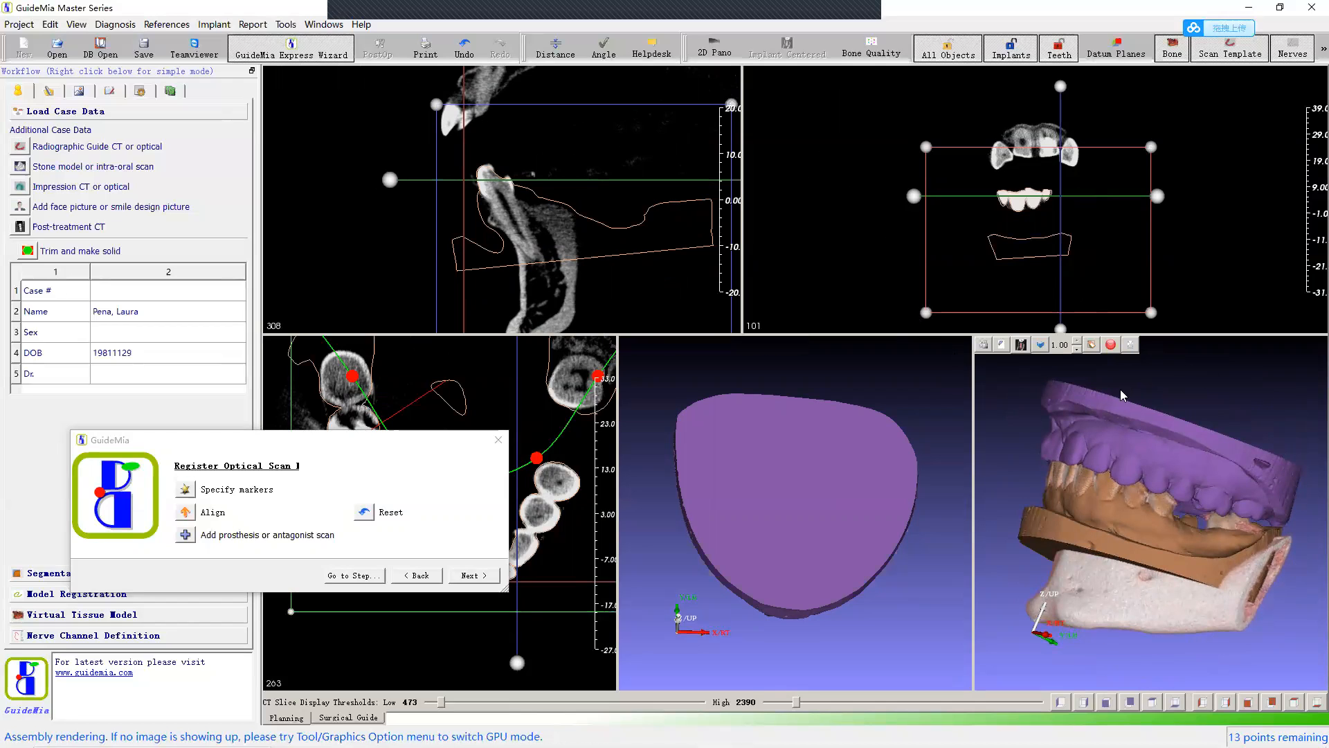
pyautogui.moveTo(823, 583); pyautogui.dragTo(826, 450)
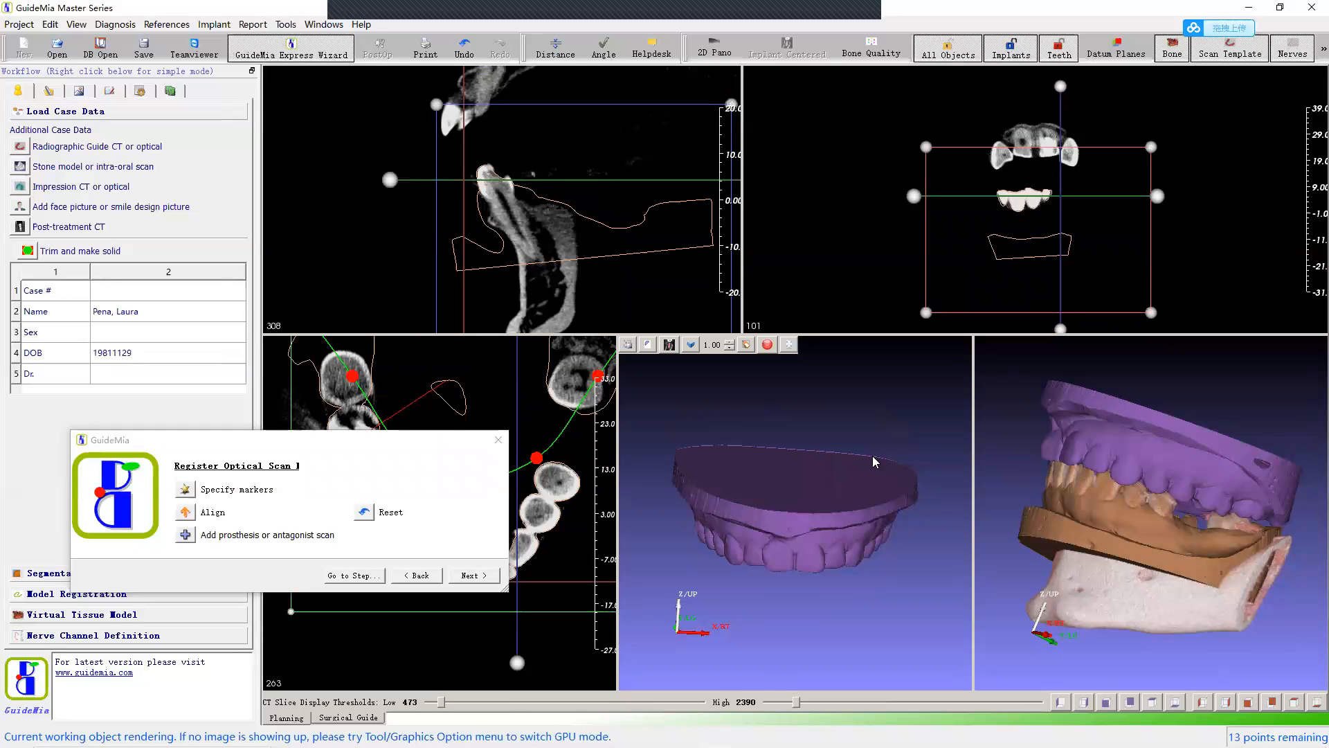
pyautogui.click(999, 446)
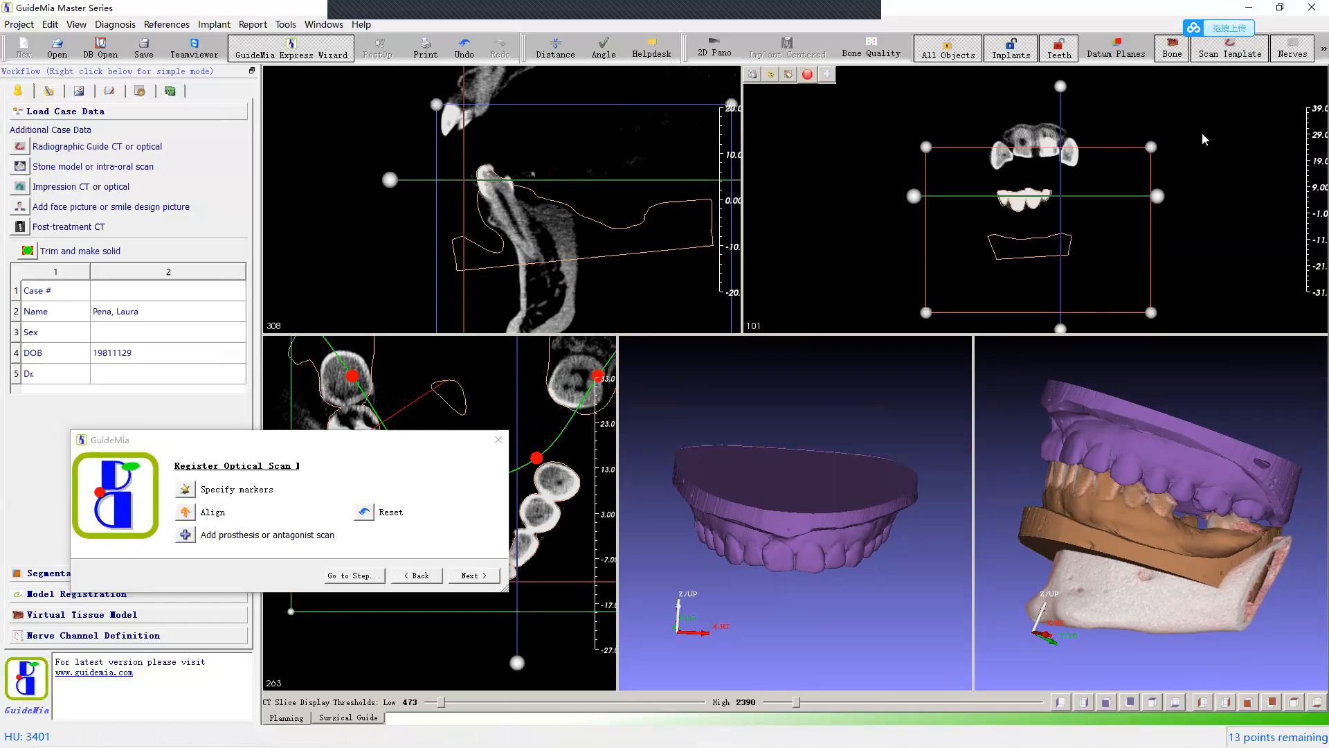
pyautogui.rightClick(1133, 430)
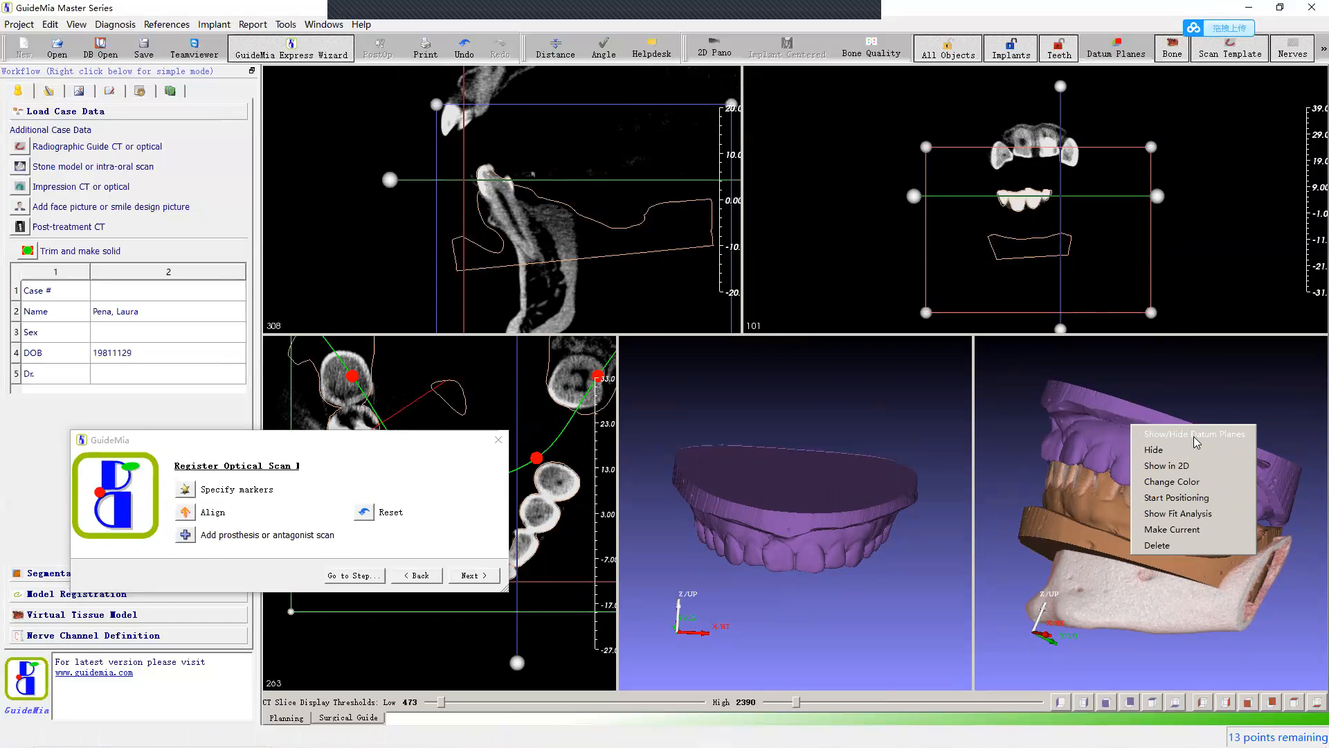
pyautogui.click(1194, 437)
pyautogui.moveTo(1222, 385)
pyautogui.mouseDown()
pyautogui.moveTo(1185, 407)
pyautogui.moveTo(1080, 355)
pyautogui.moveTo(1208, 374)
pyautogui.mouseUp()
pyautogui.rightClick(1204, 371)
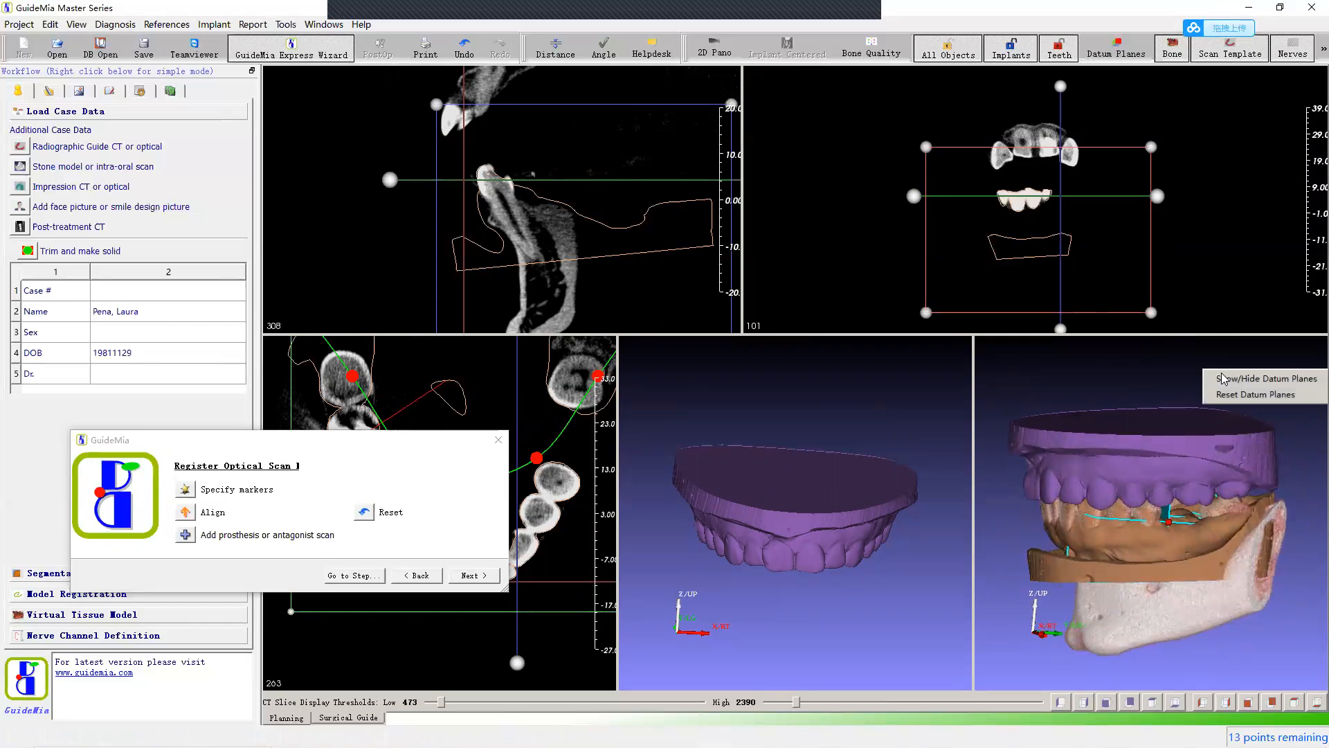
pyautogui.click(1235, 384)
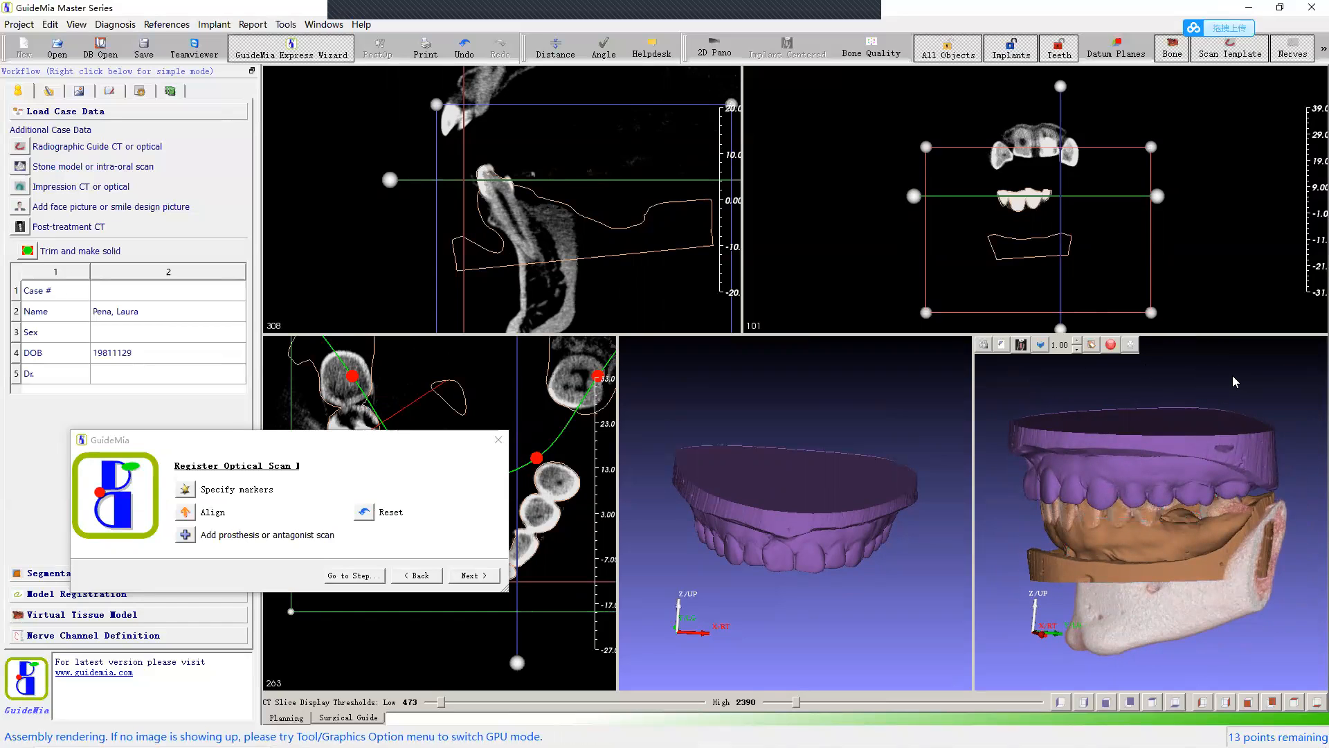
# Step: Show the antagonist scan's outline in the 2D slice views
pyautogui.rightClick(1171, 434)
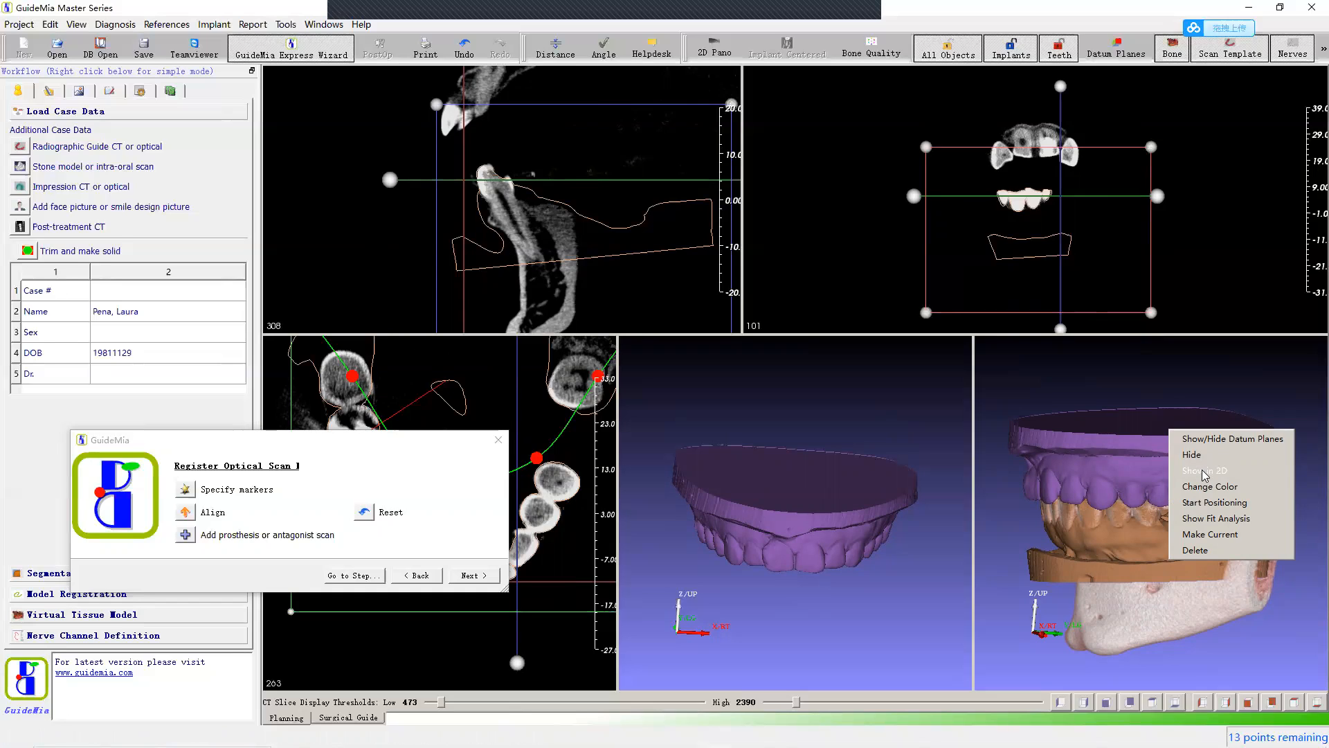
pyautogui.click(1205, 471)
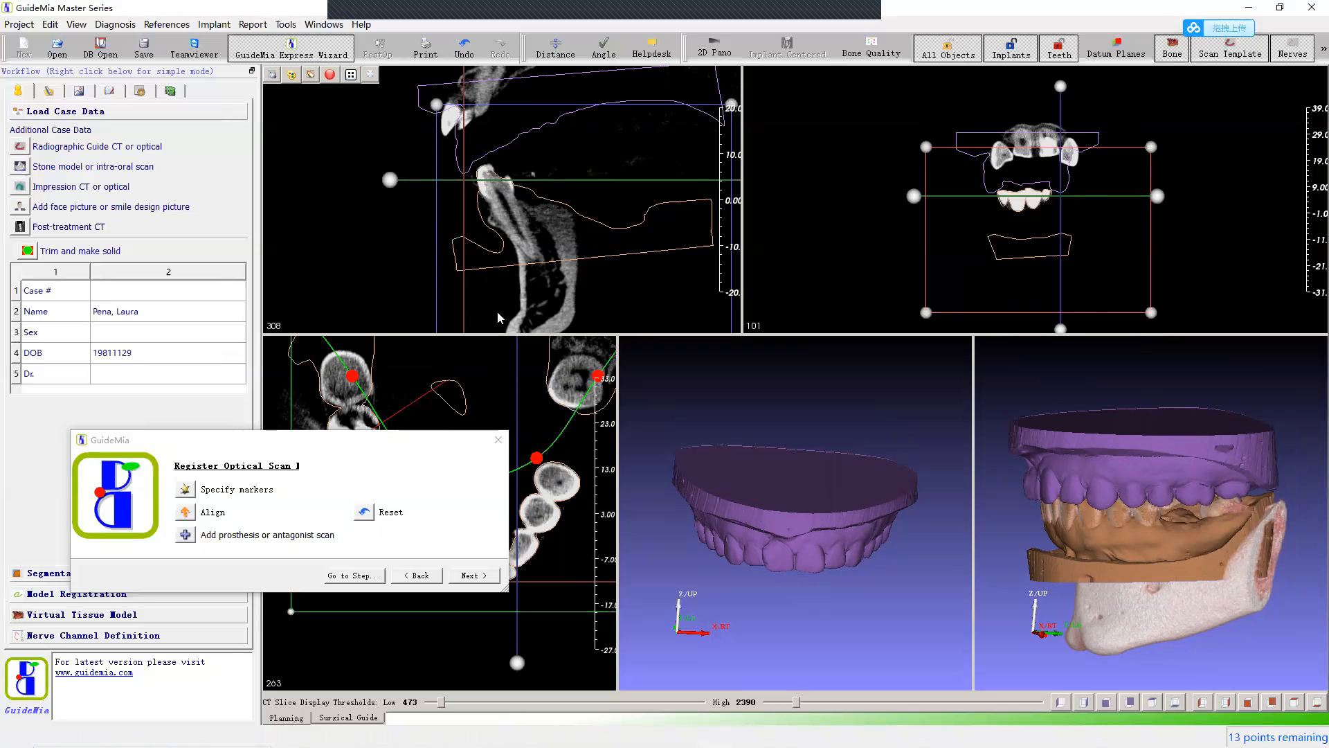
pyautogui.rightClick(1165, 453)
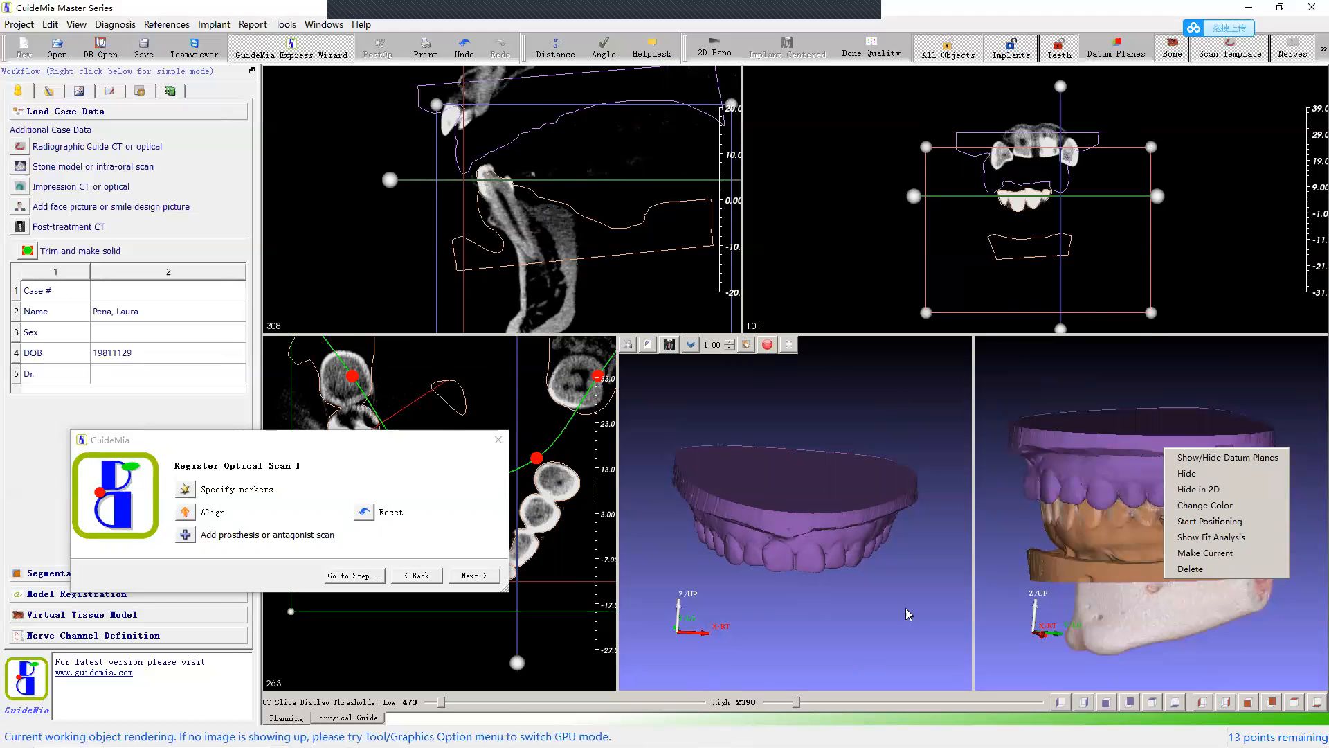
pyautogui.click(1156, 628)
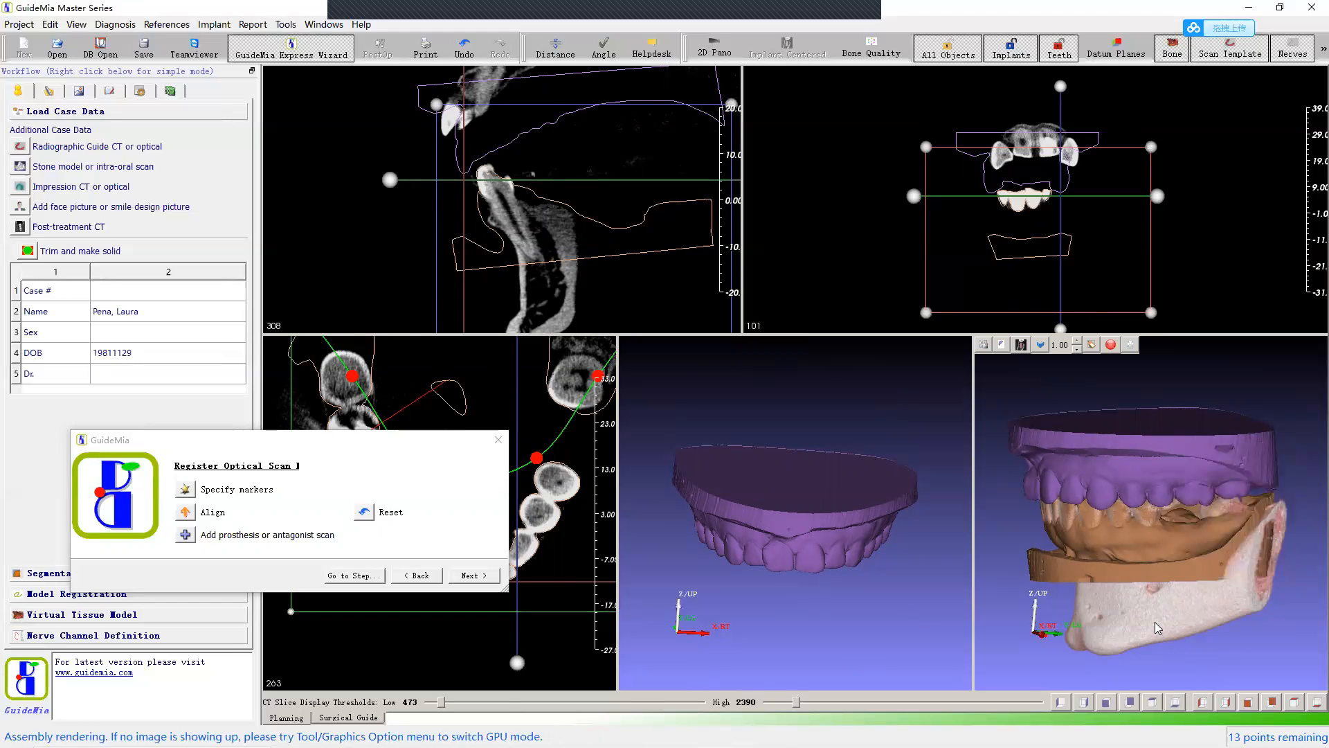
# Step: Make the CT jaw the current working object and turn it to an oblique side view
pyautogui.rightClick(1155, 627)
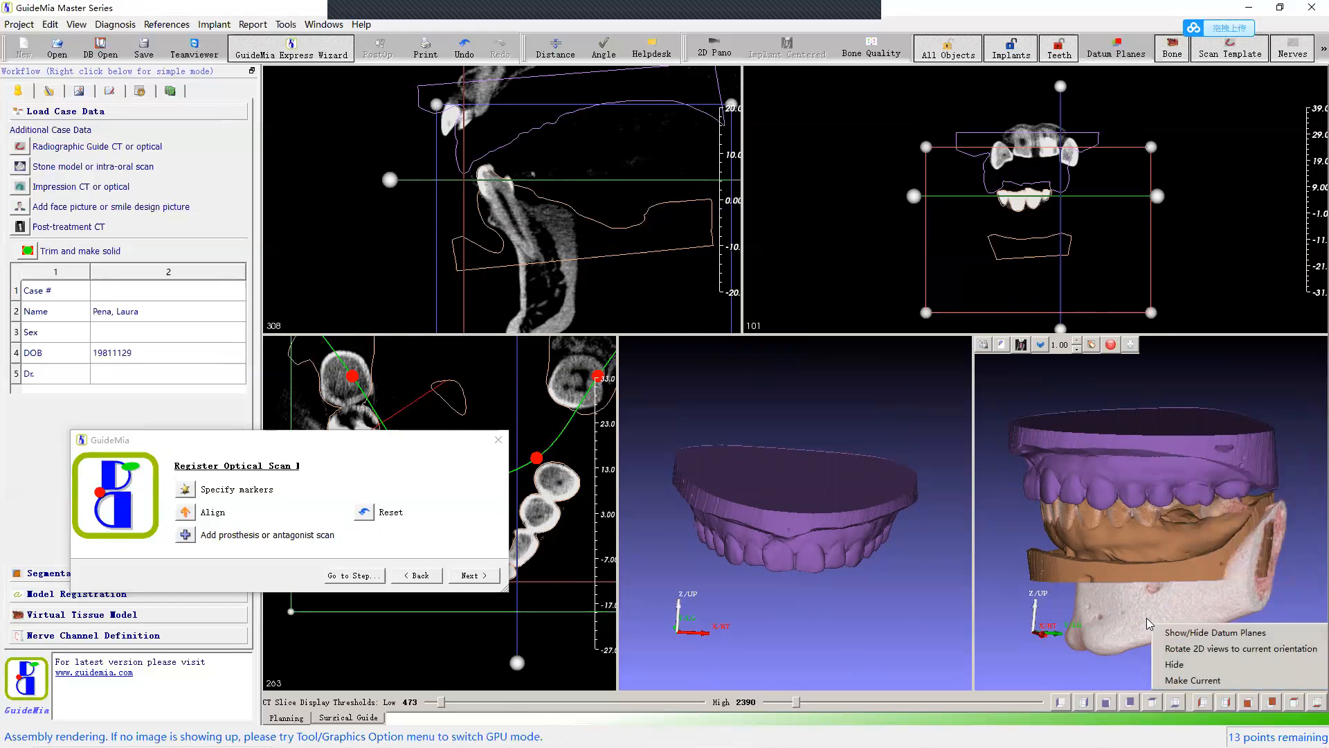
pyautogui.click(1175, 681)
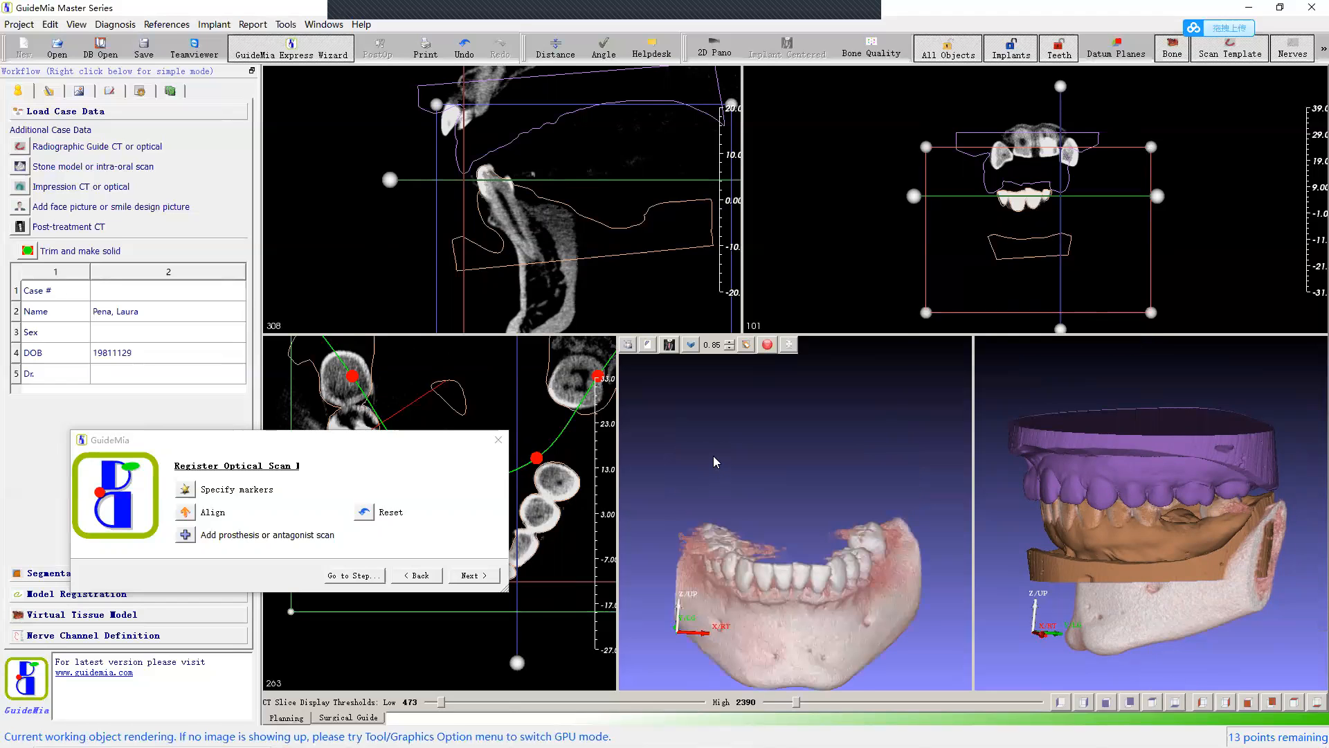
pyautogui.moveTo(765, 521); pyautogui.dragTo(803, 470)
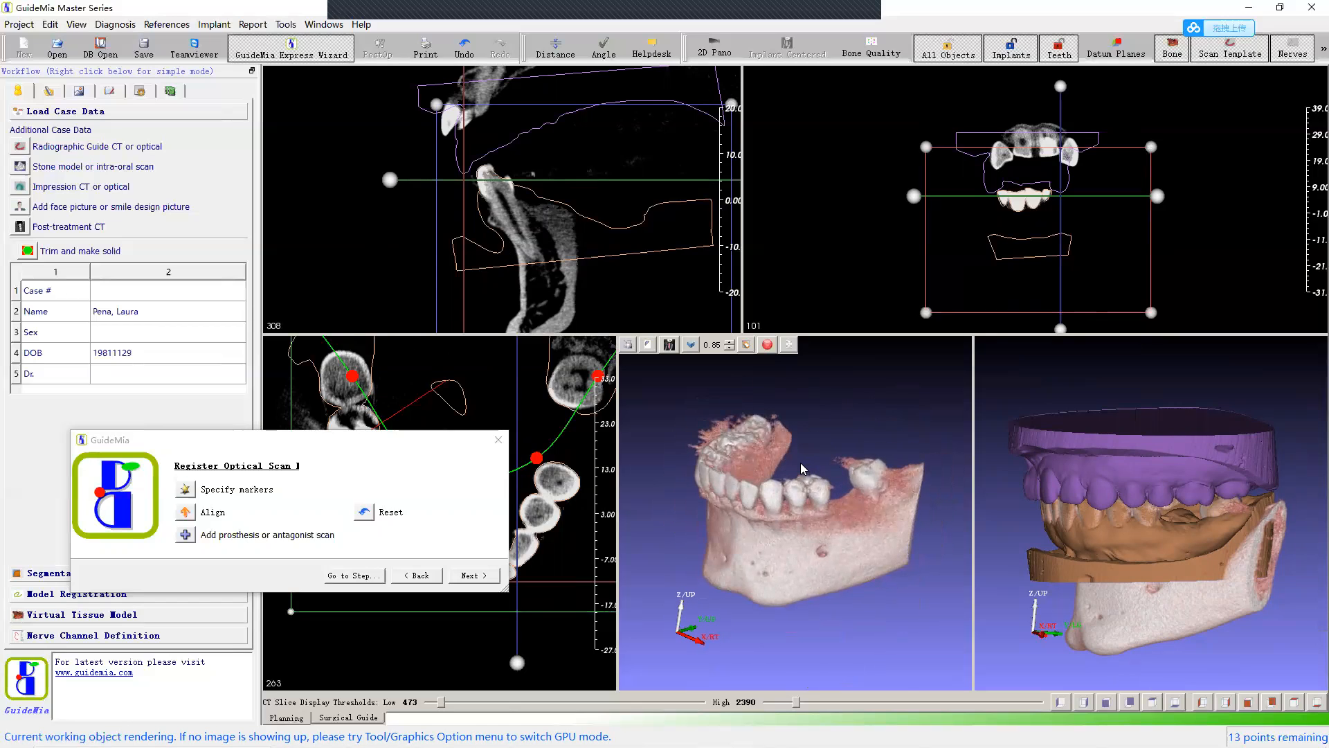
pyautogui.rightClick(782, 518)
pyautogui.click(768, 417)
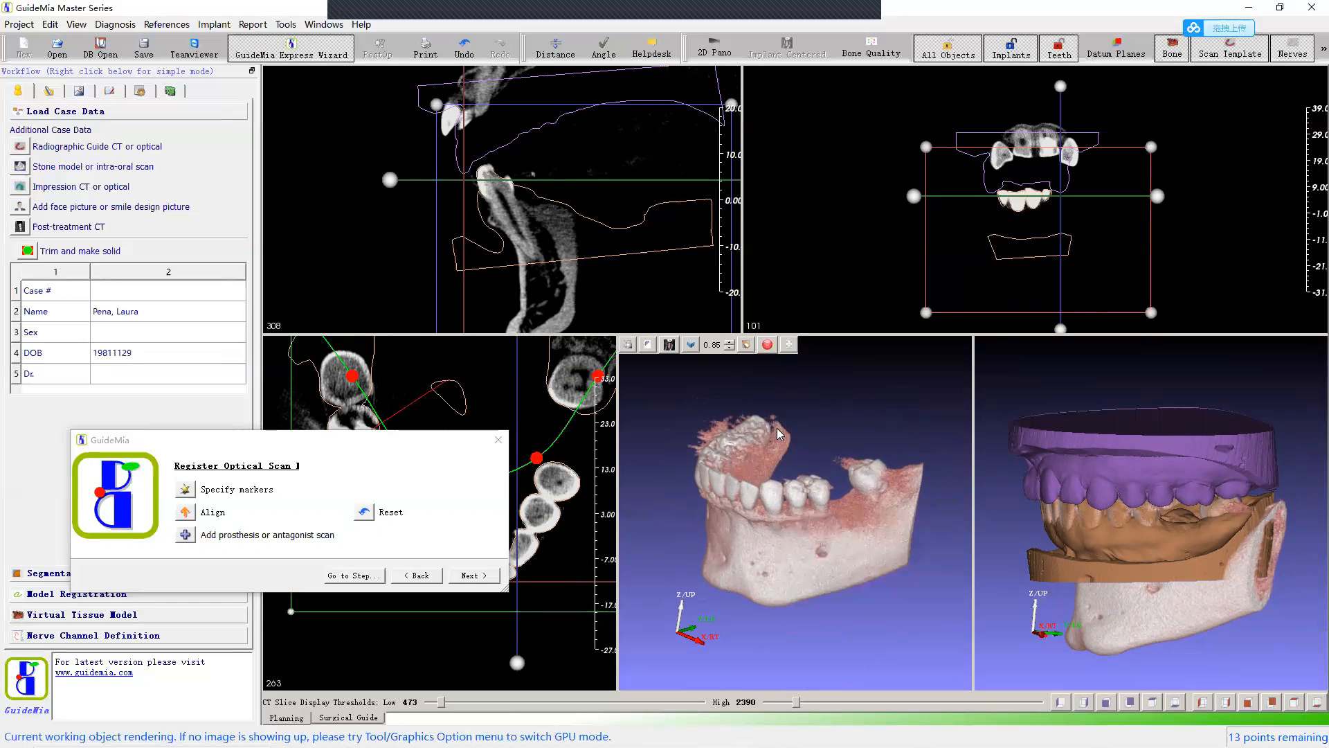
# Step: Cut through the CT jaw with the clipping plane to examine its interior from several angles, and restore the full jaw
pyautogui.click(648, 345)
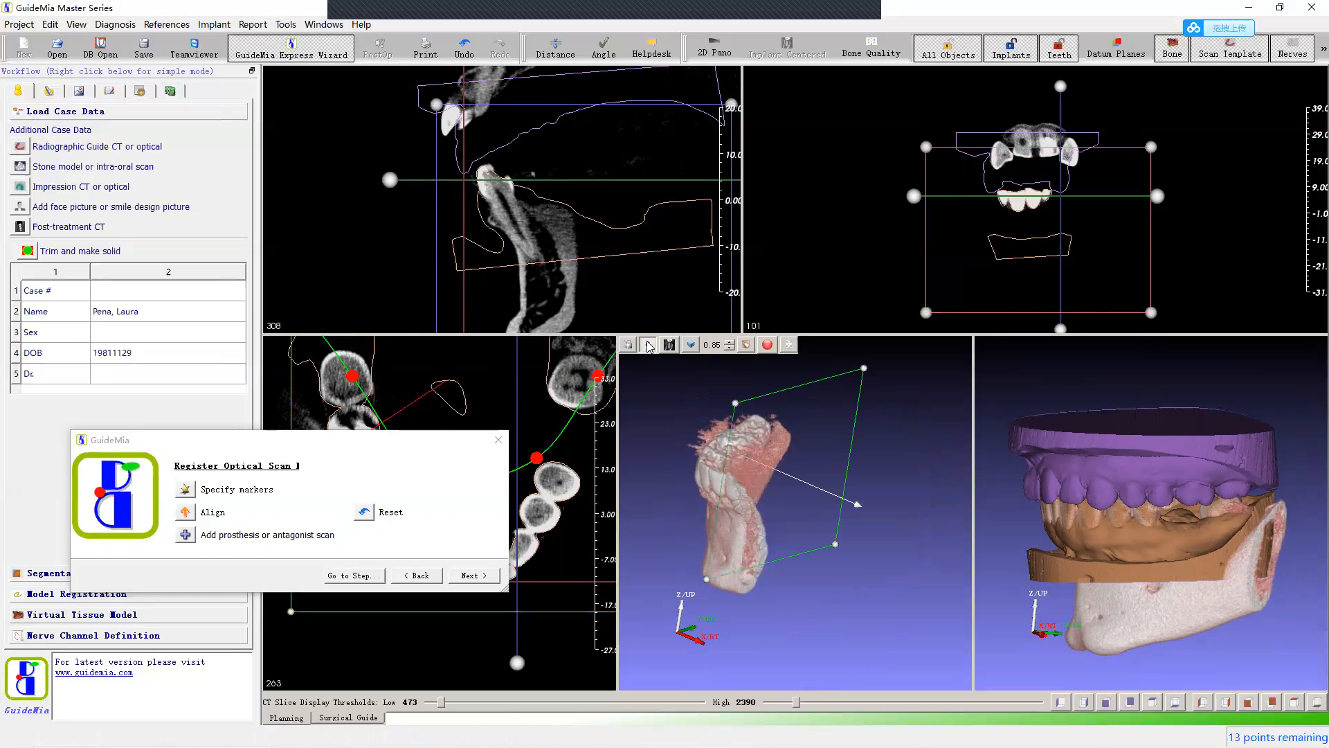
pyautogui.moveTo(862, 562); pyautogui.dragTo(828, 608)
pyautogui.moveTo(828, 595); pyautogui.dragTo(879, 451, button='right')
pyautogui.moveTo(880, 451); pyautogui.dragTo(906, 569)
pyautogui.moveTo(832, 646); pyautogui.dragTo(815, 642)
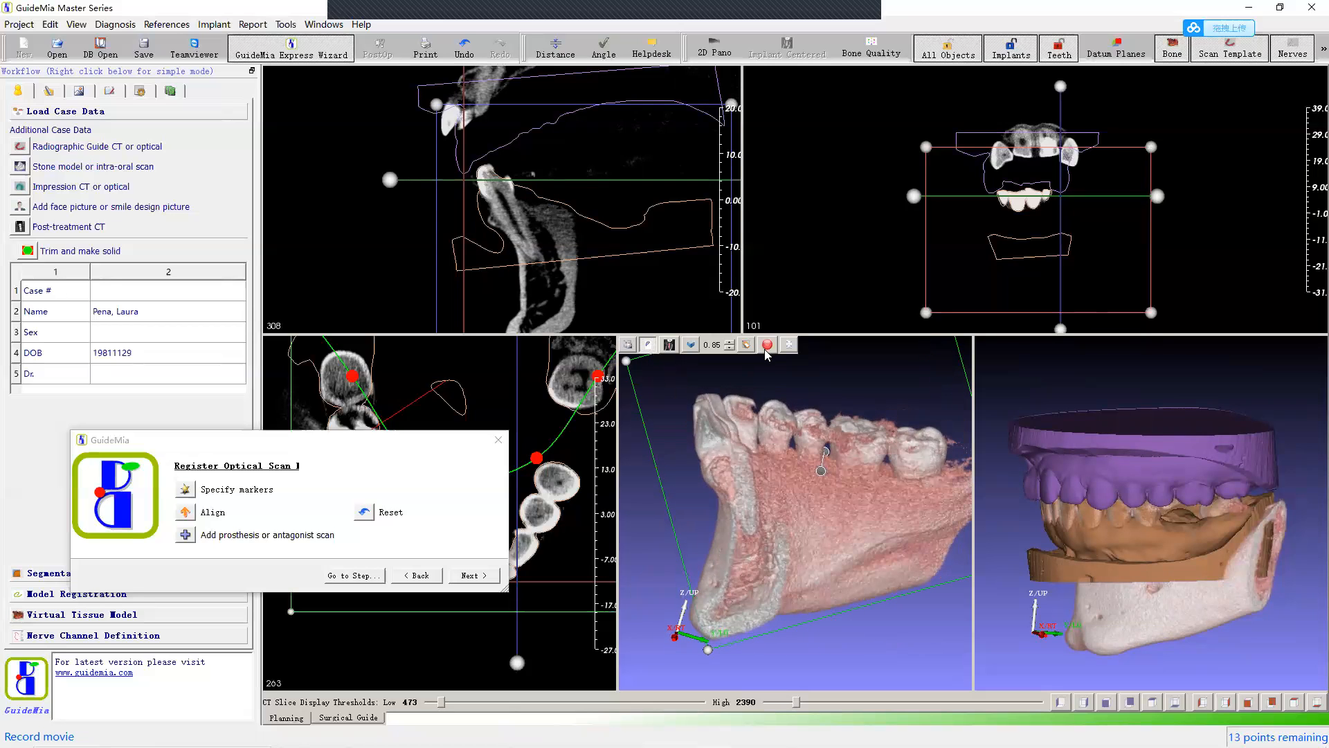
pyautogui.click(649, 345)
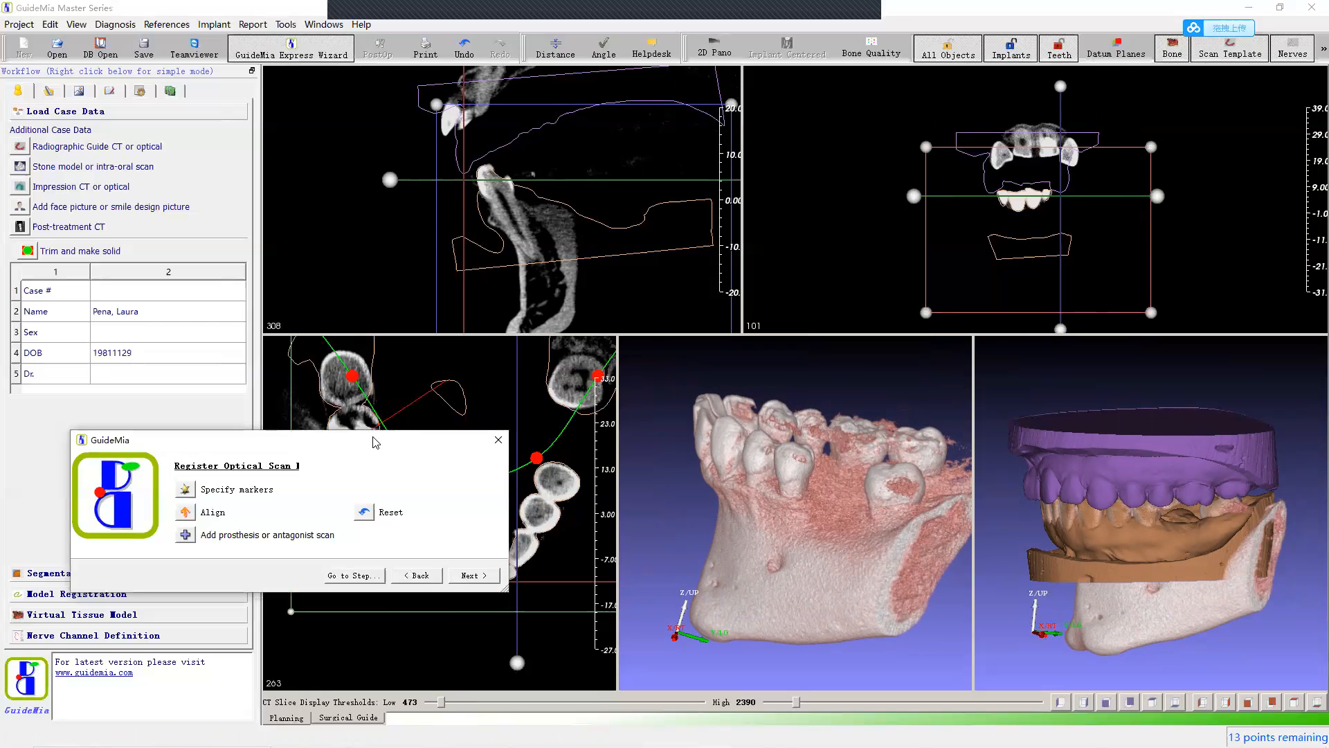
# Step: Advance the wizard to the Define Nerve Channel stage and place its window fully in view
pyautogui.moveTo(378, 440); pyautogui.dragTo(197, 545)
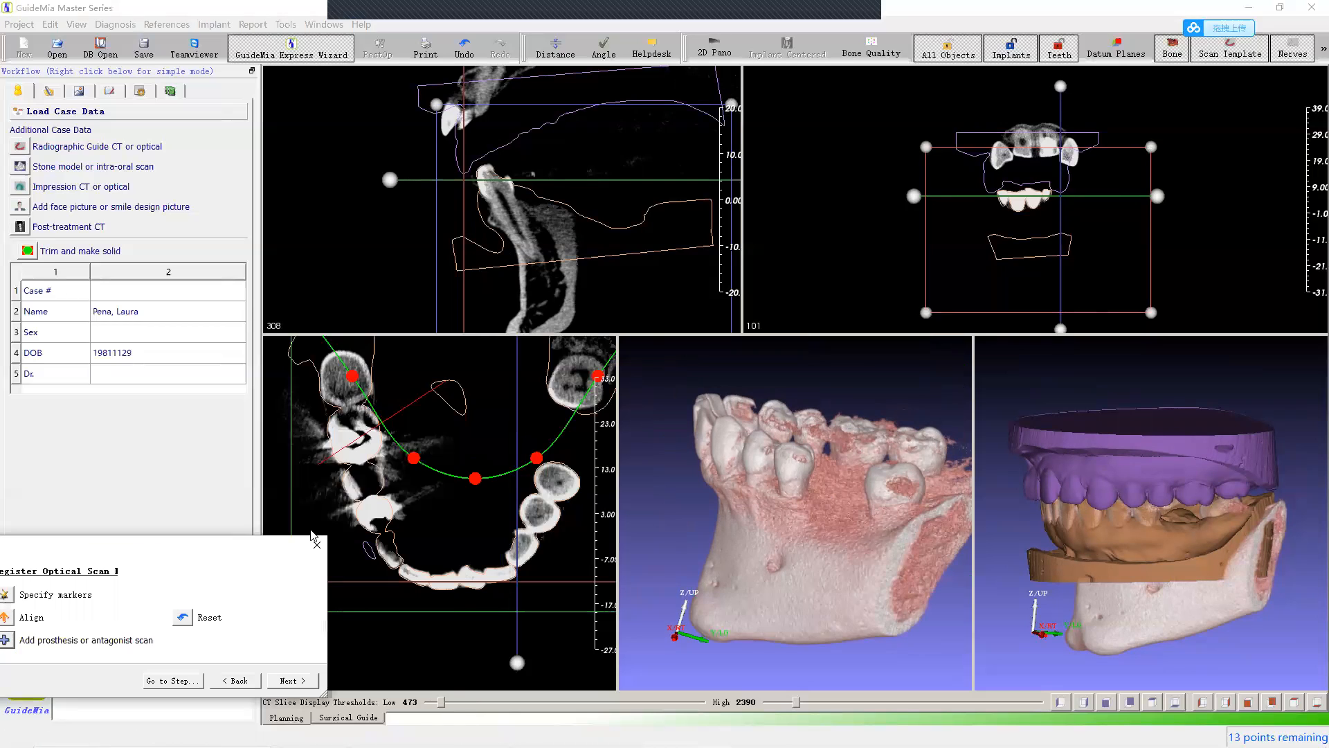
pyautogui.click(287, 682)
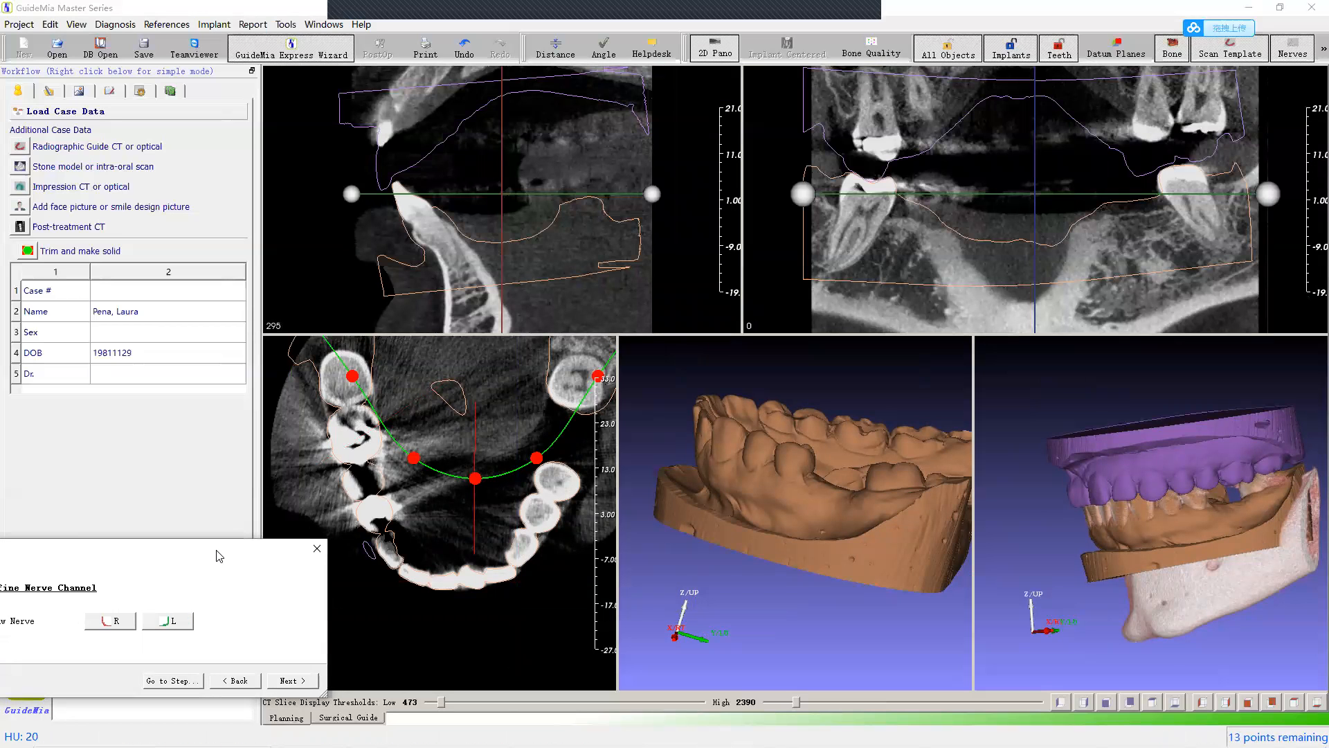
pyautogui.moveTo(219, 556); pyautogui.dragTo(395, 547)
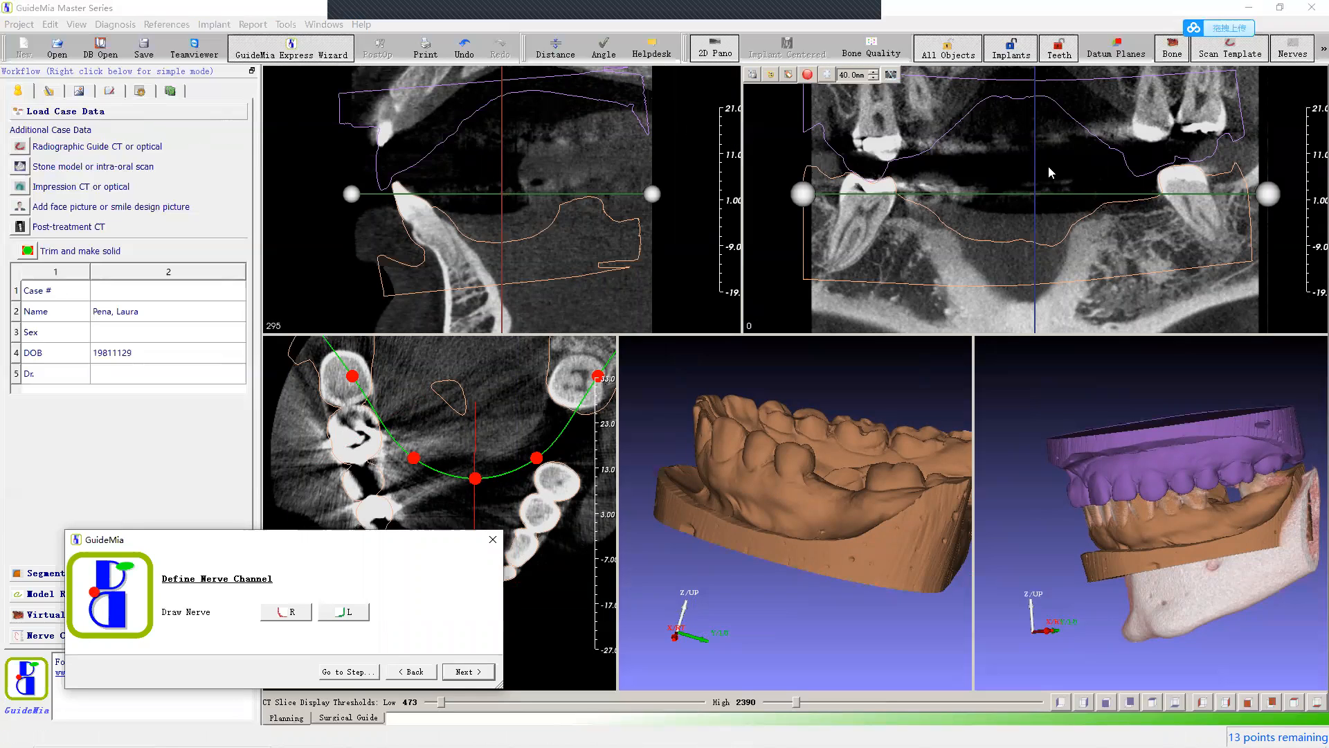
# Step: Compare the plain coronal slice with the panoramic view by switching 2D Pano off and back on
pyautogui.click(718, 54)
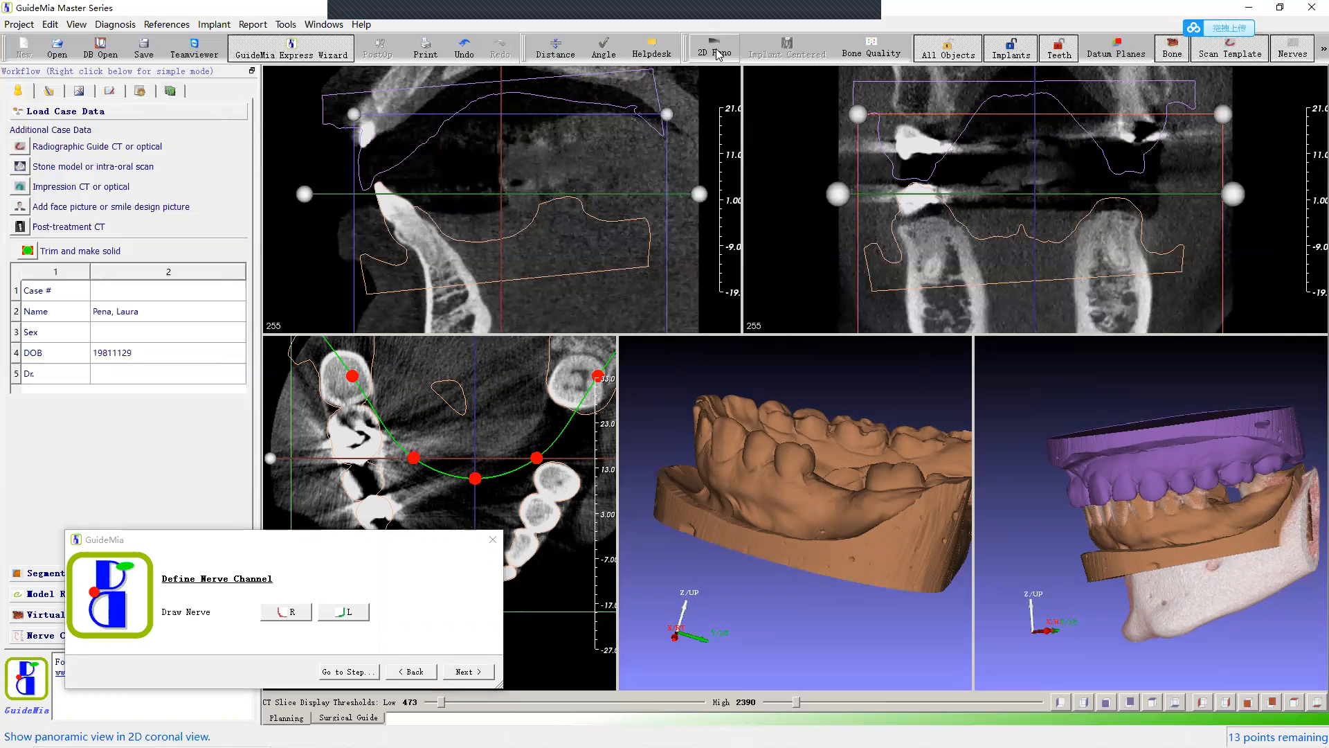
pyautogui.click(718, 54)
pyautogui.click(718, 54)
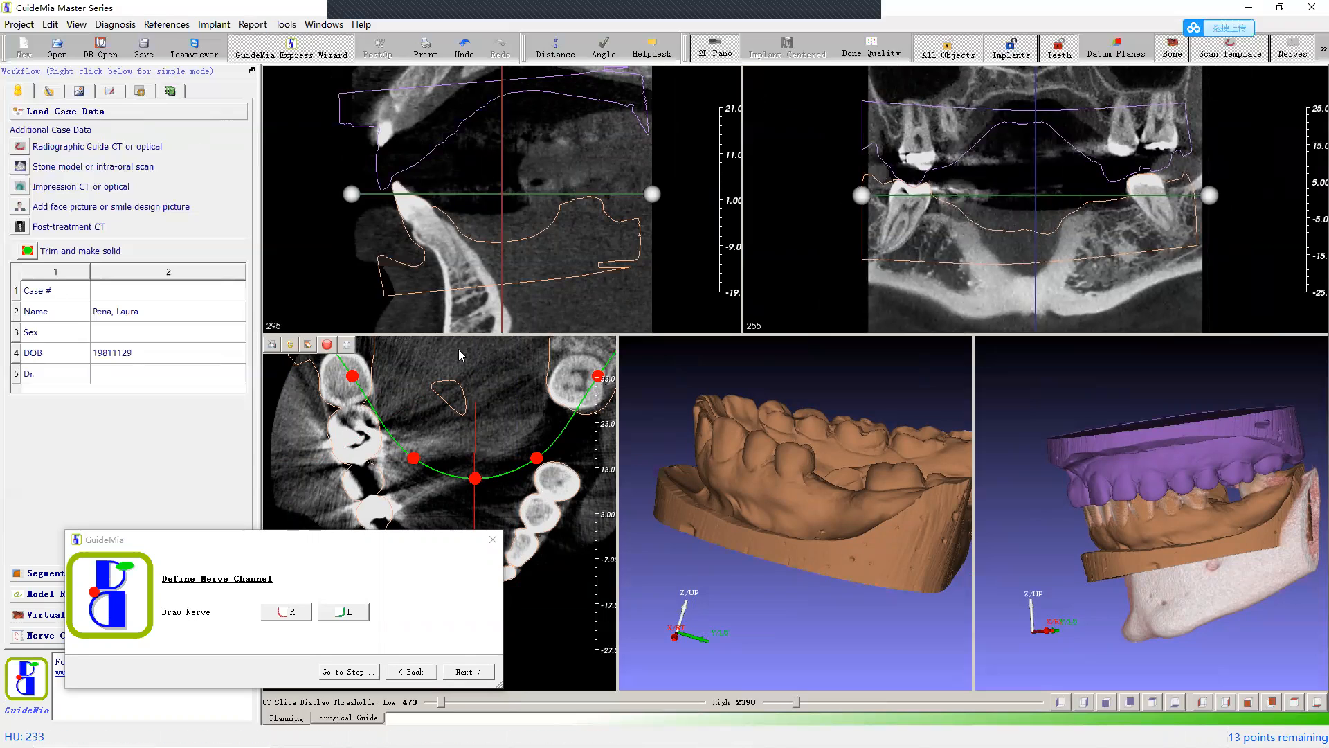
pyautogui.click(404, 568)
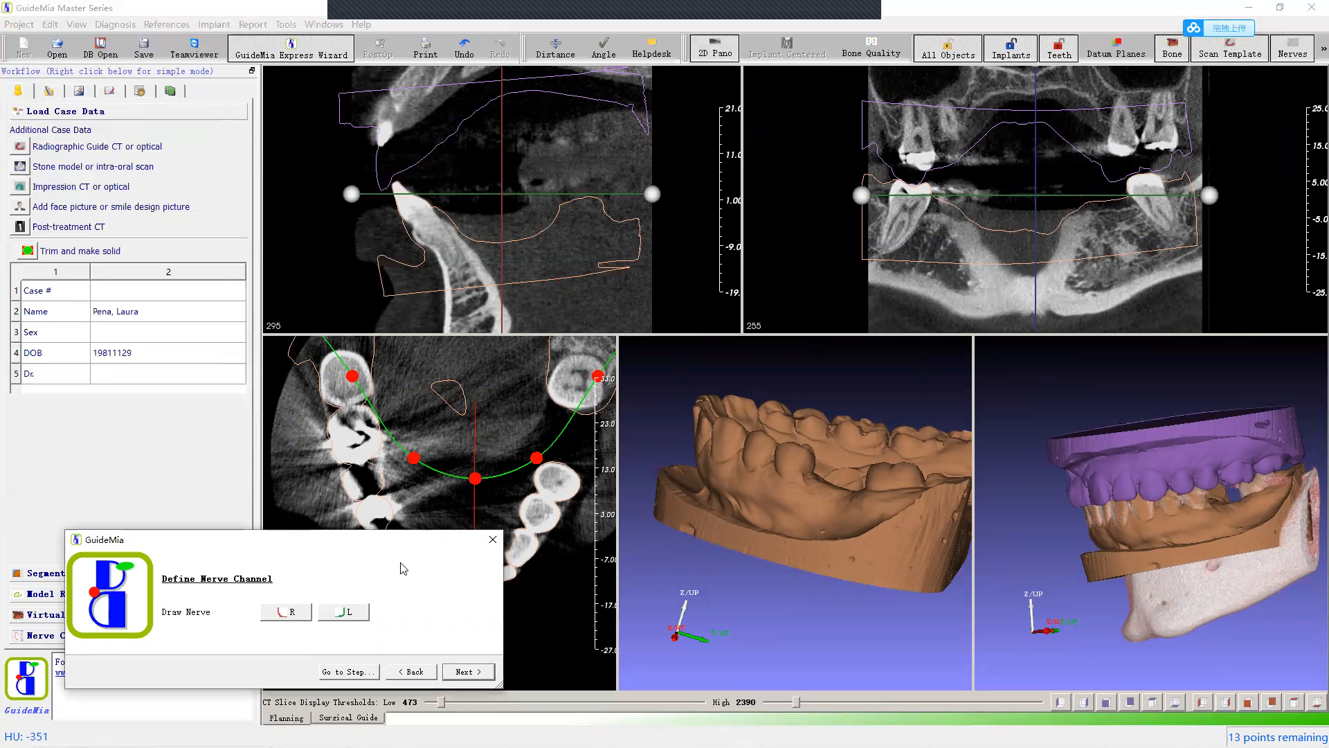
# Step: Move the wizard clear of the axial view and lower the axial plane into the mandibular bone below the tooth roots
pyautogui.moveTo(404, 539); pyautogui.dragTo(363, 602)
pyautogui.scroll(-2, 328, 180)
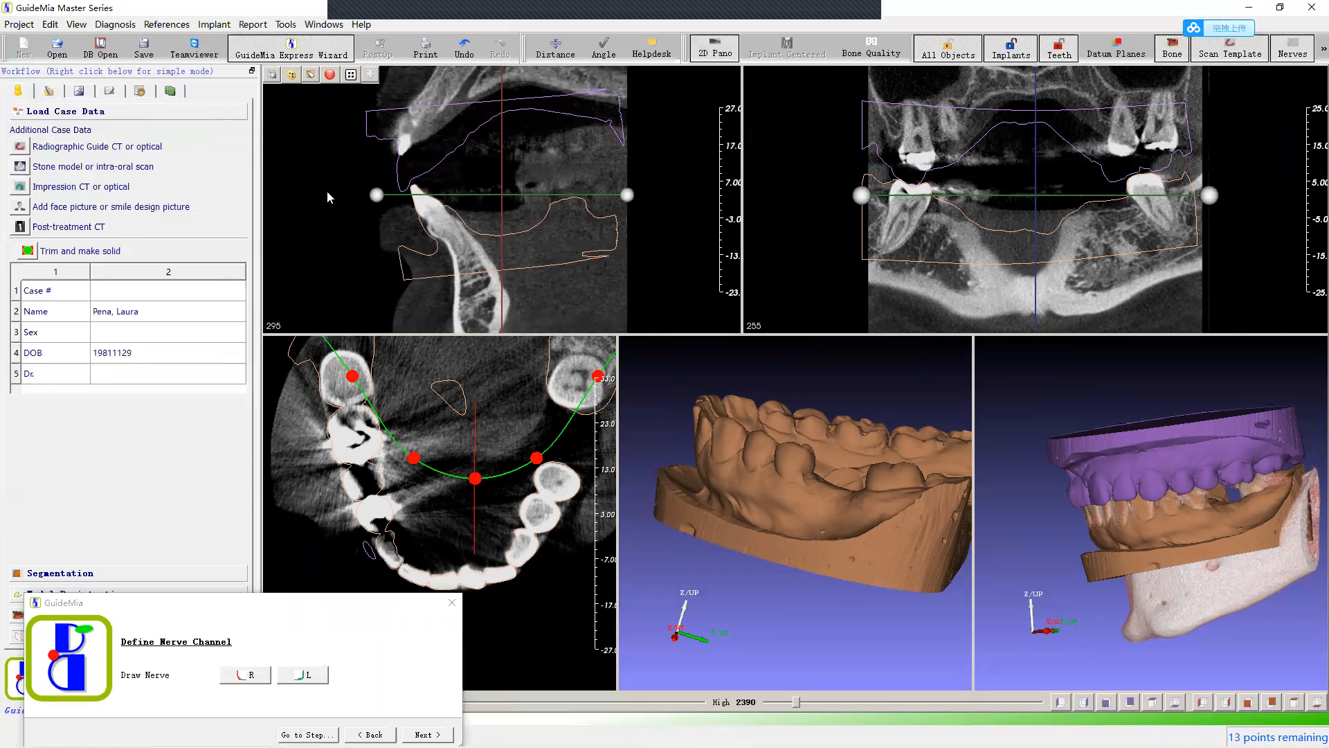
pyautogui.scroll(-2, 406, 435)
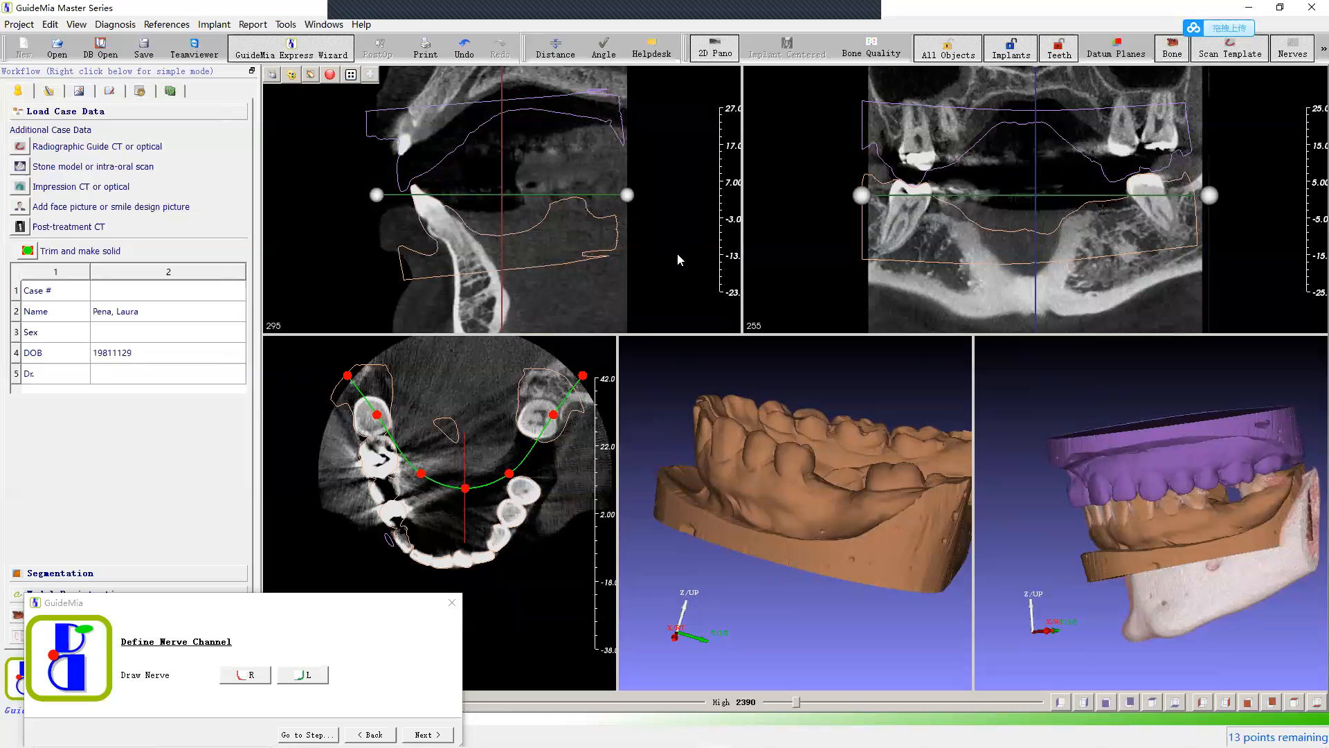
pyautogui.moveTo(677, 256); pyautogui.dragTo(682, 209, button='middle')
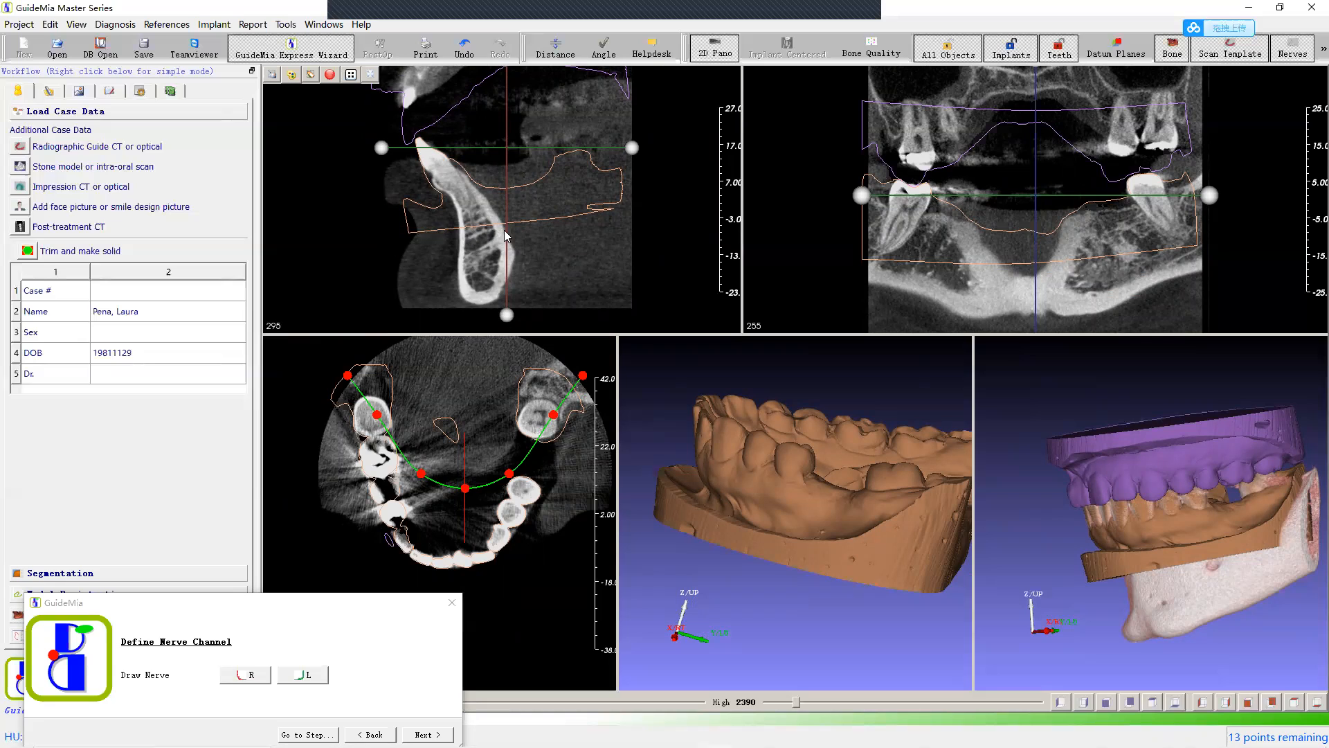
pyautogui.moveTo(636, 149); pyautogui.dragTo(640, 234)
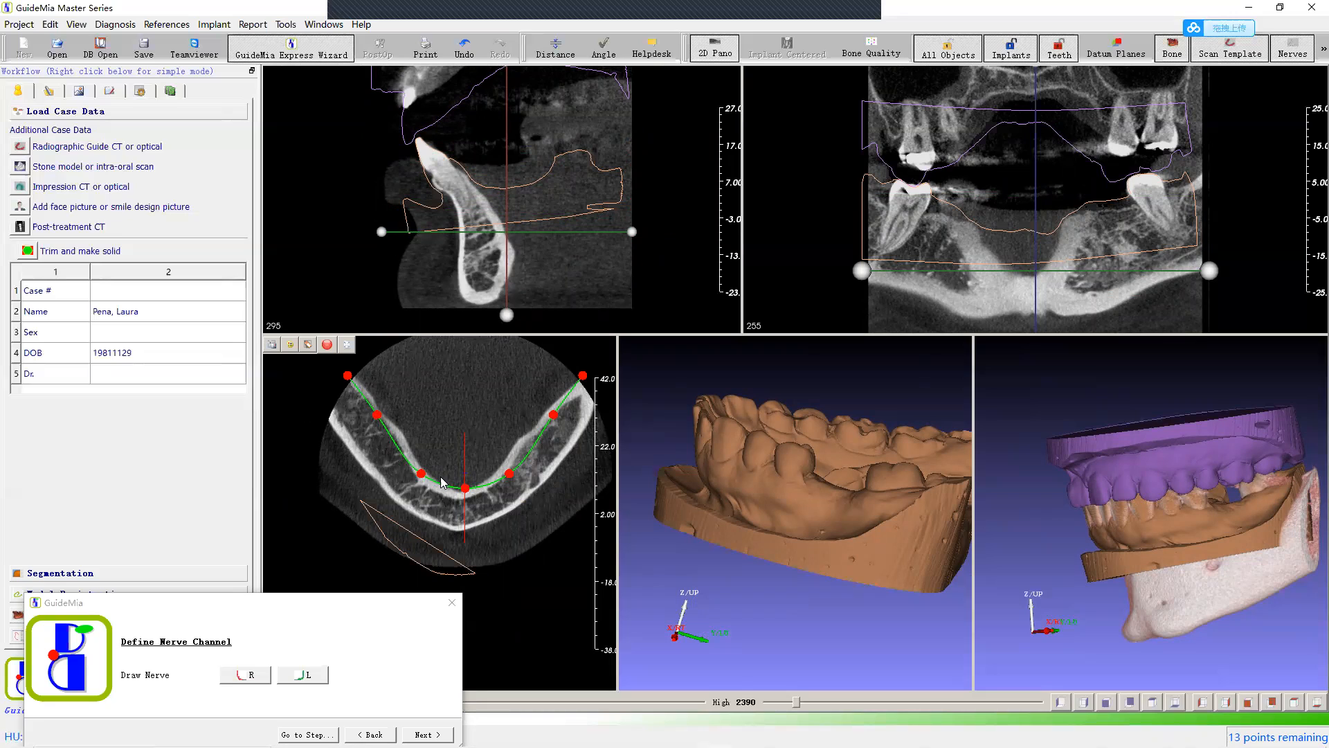
pyautogui.moveTo(632, 231); pyautogui.dragTo(631, 175)
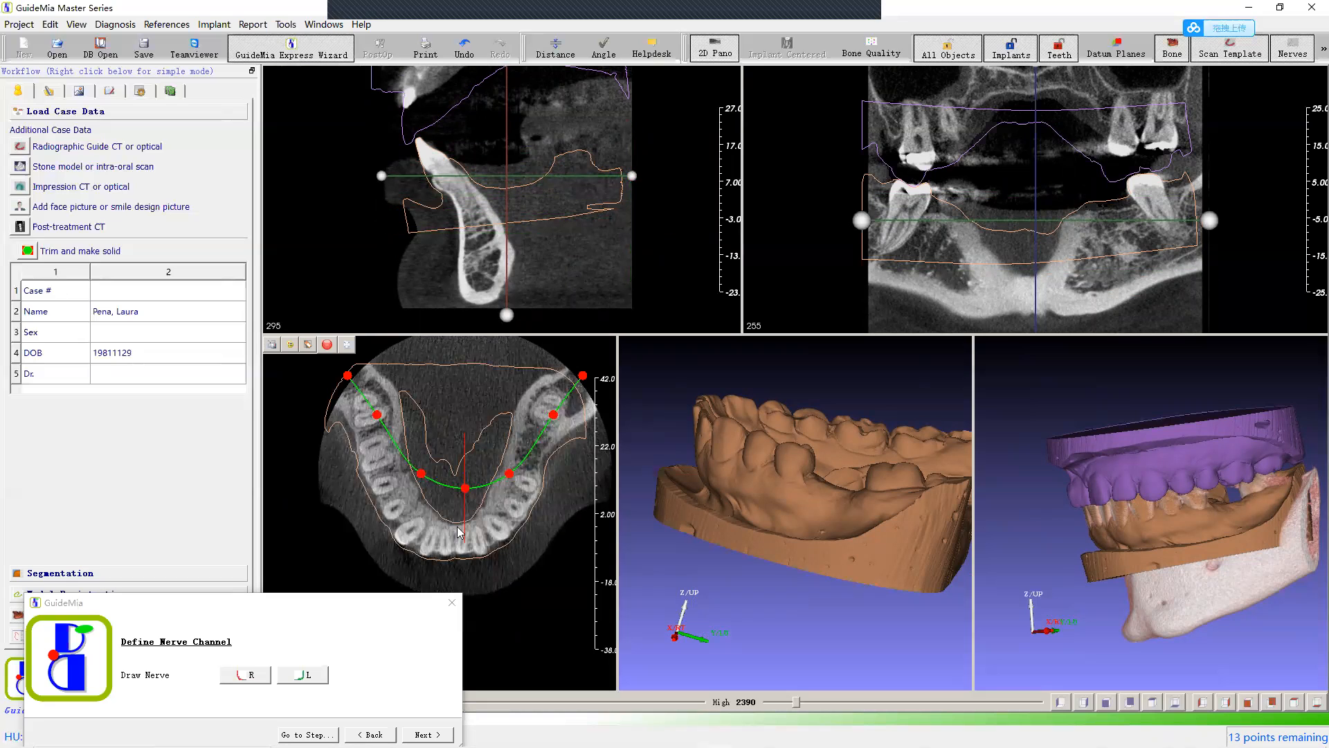
pyautogui.moveTo(631, 175); pyautogui.dragTo(628, 239)
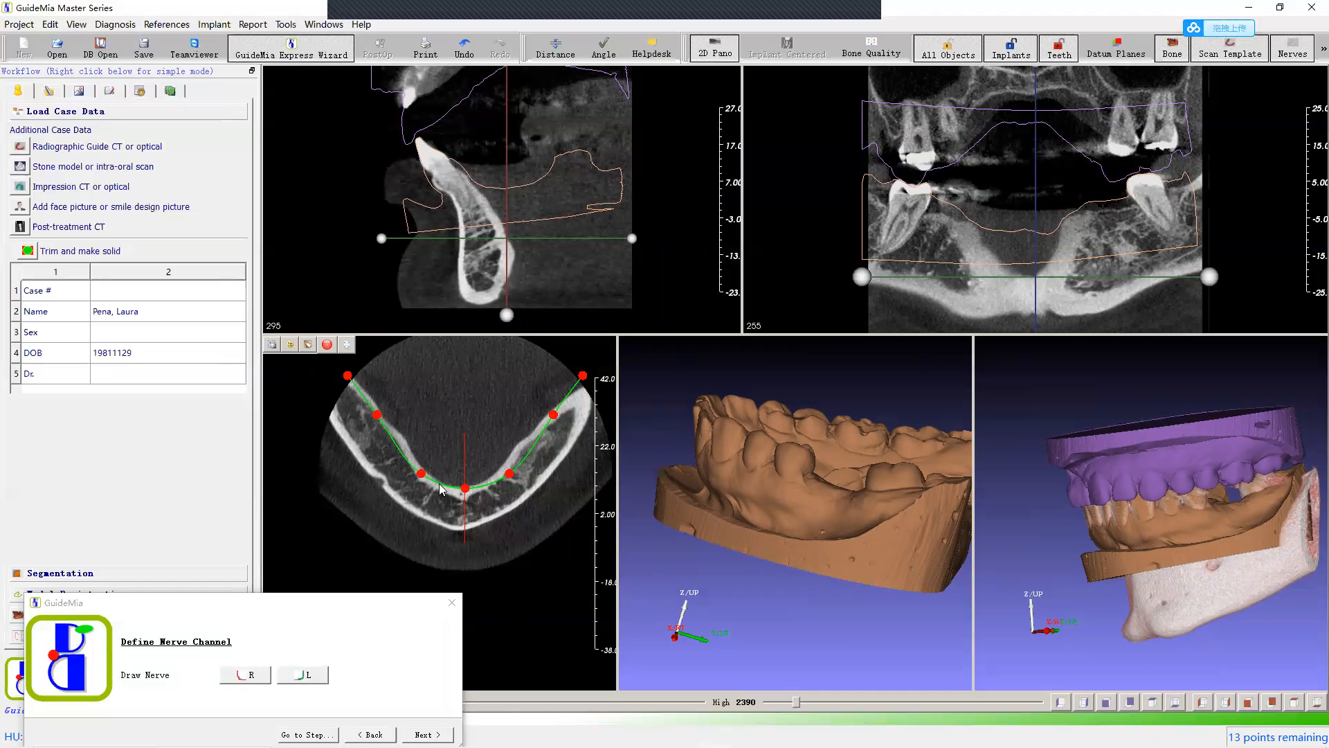
# Step: Shift the panoramic curve into the middle of the mandibular bone and adjust its control points along both sides and rear ends
pyautogui.moveTo(440, 485); pyautogui.dragTo(435, 502)
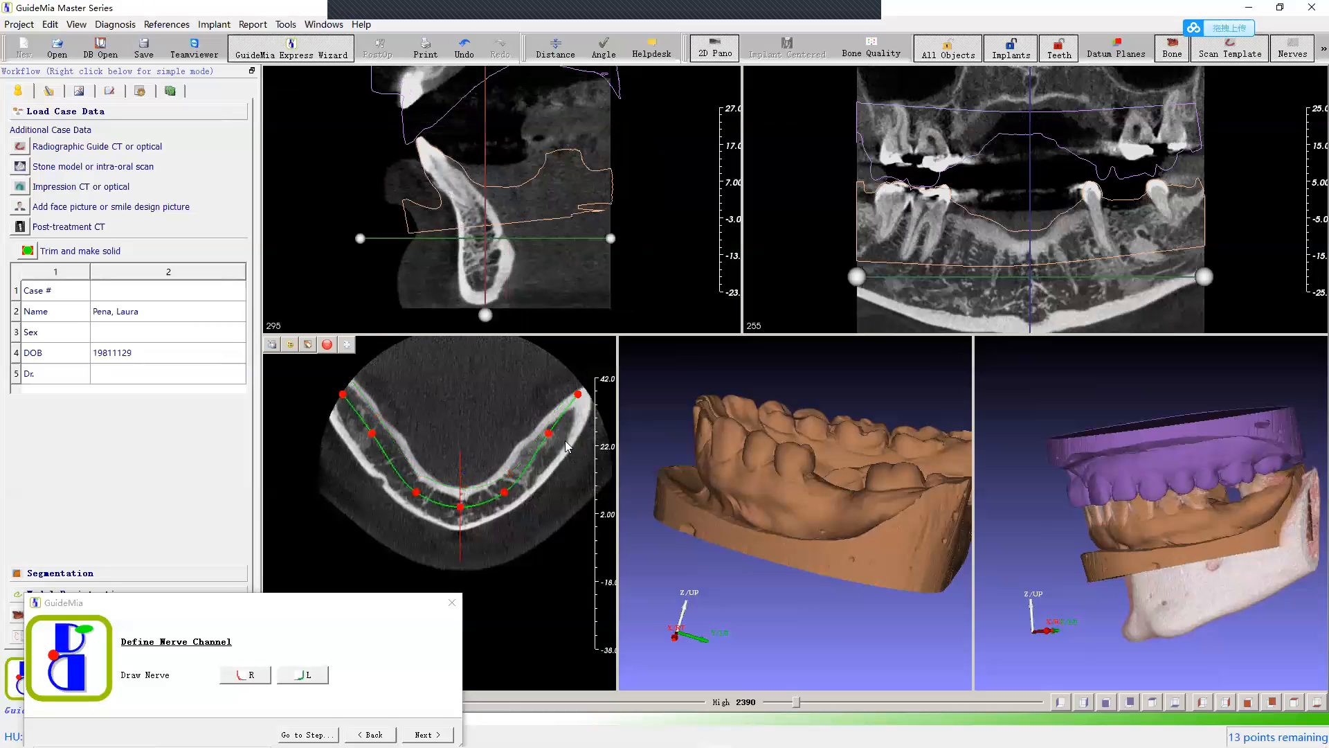
pyautogui.moveTo(550, 436); pyautogui.dragTo(558, 439)
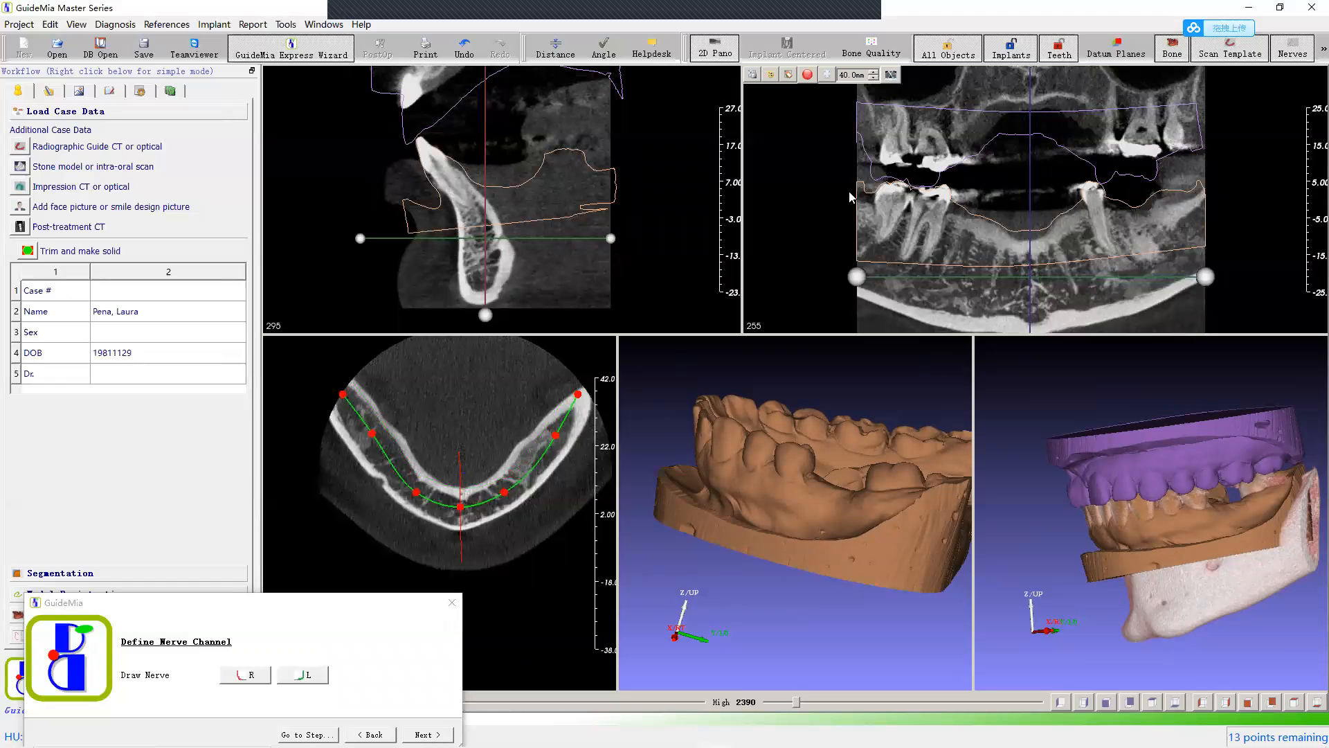
pyautogui.moveTo(851, 191); pyautogui.dragTo(841, 168, button='middle')
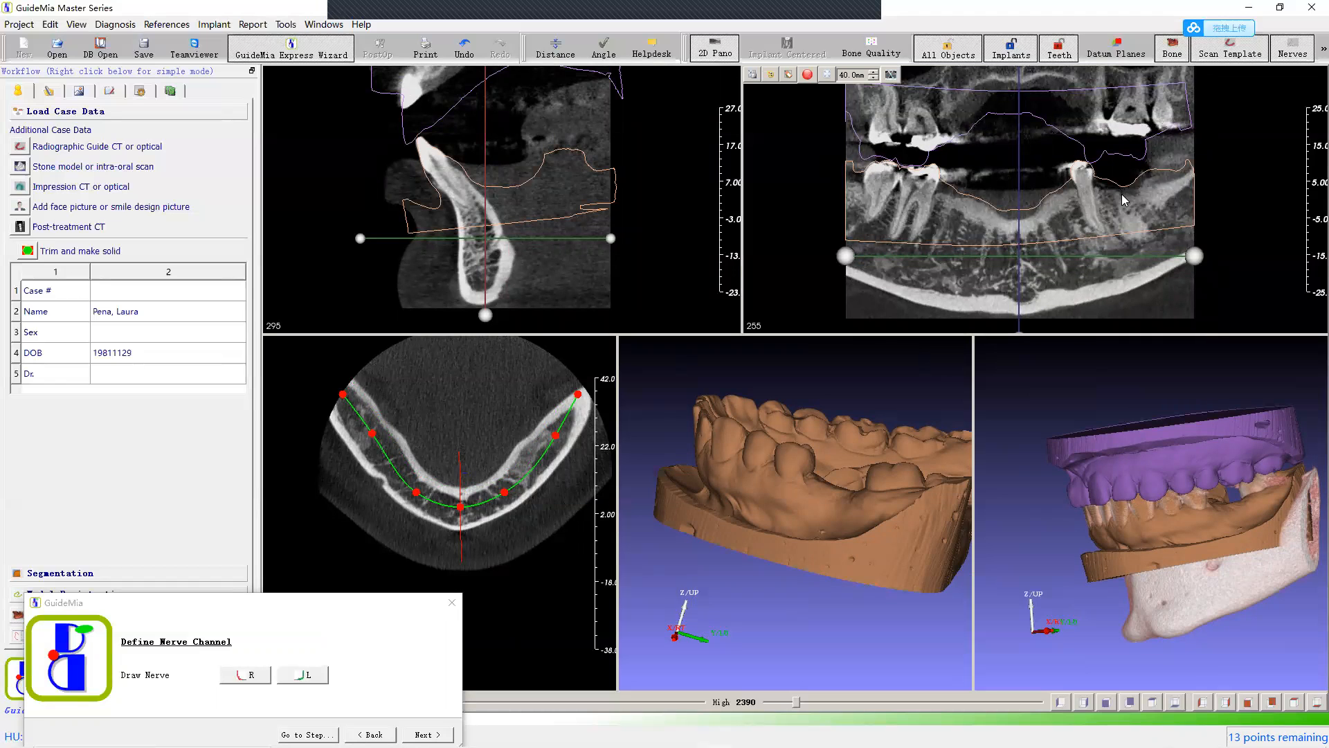
pyautogui.click(721, 54)
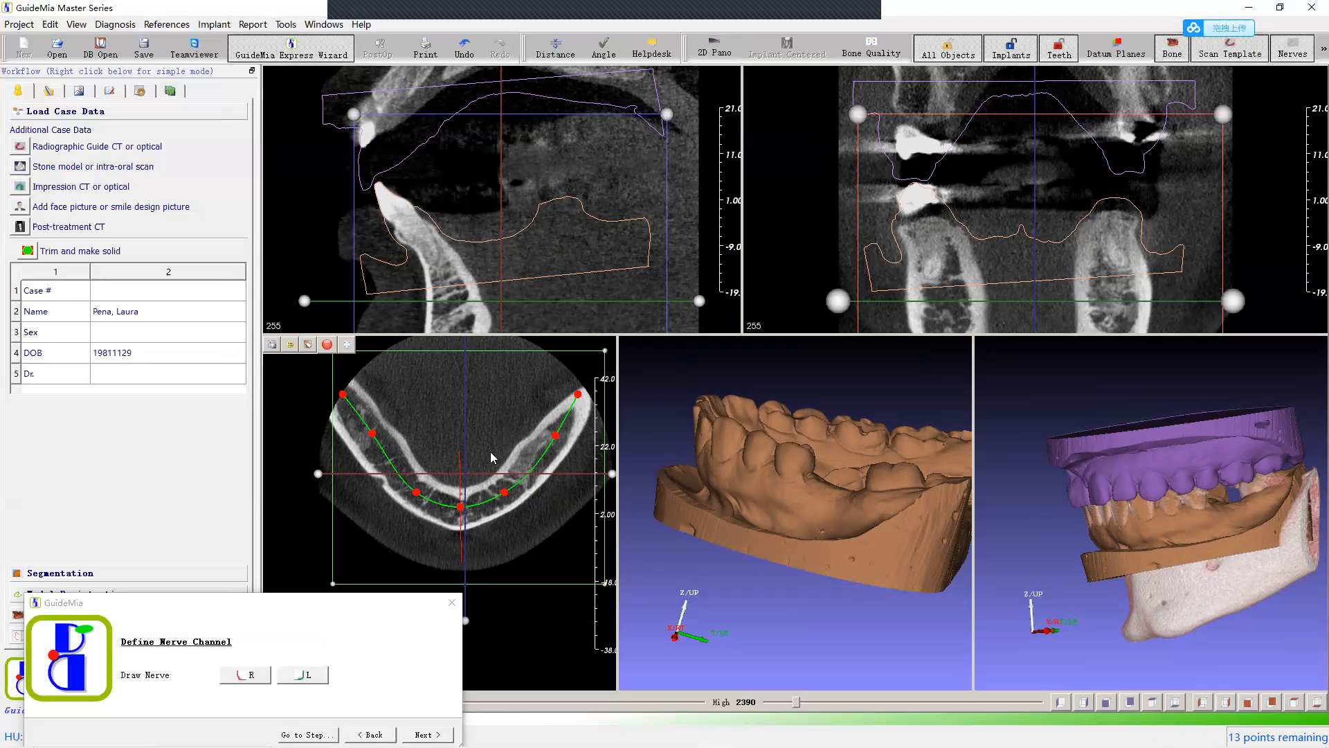
pyautogui.moveTo(417, 492); pyautogui.dragTo(417, 491)
pyautogui.moveTo(373, 433); pyautogui.dragTo(332, 375)
pyautogui.moveTo(579, 394); pyautogui.dragTo(591, 390)
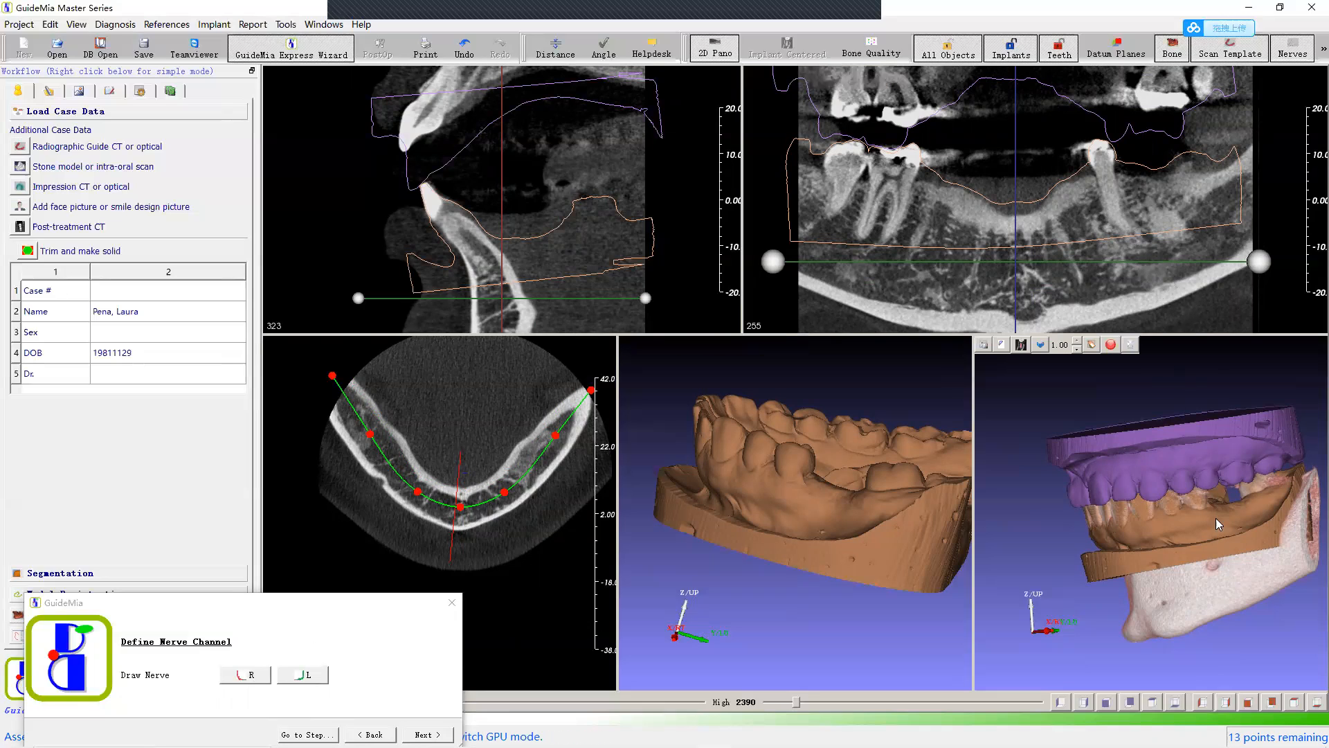
# Step: Centre the slice views on the left premolar region of the jaw and step through them to locate the left nerve opening
pyautogui.moveTo(1080, 406); pyautogui.dragTo(1082, 473)
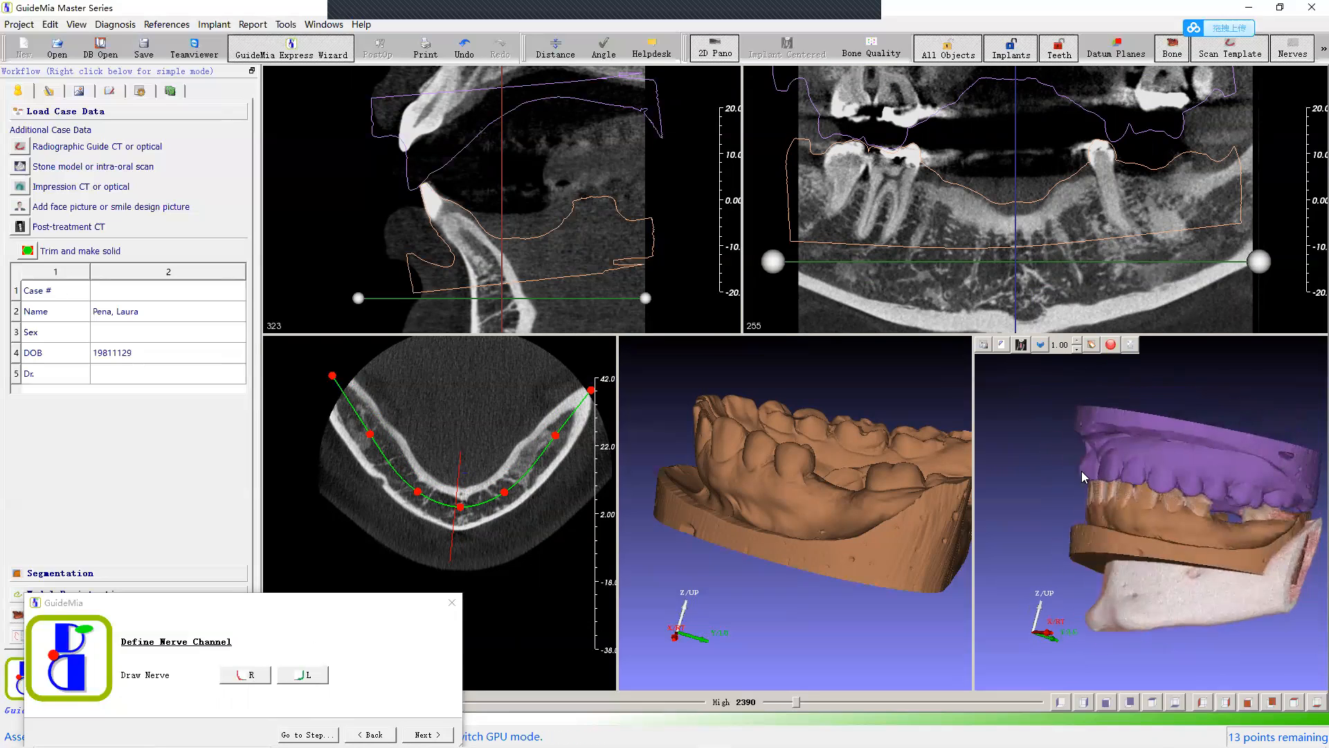
pyautogui.doubleClick(1191, 576)
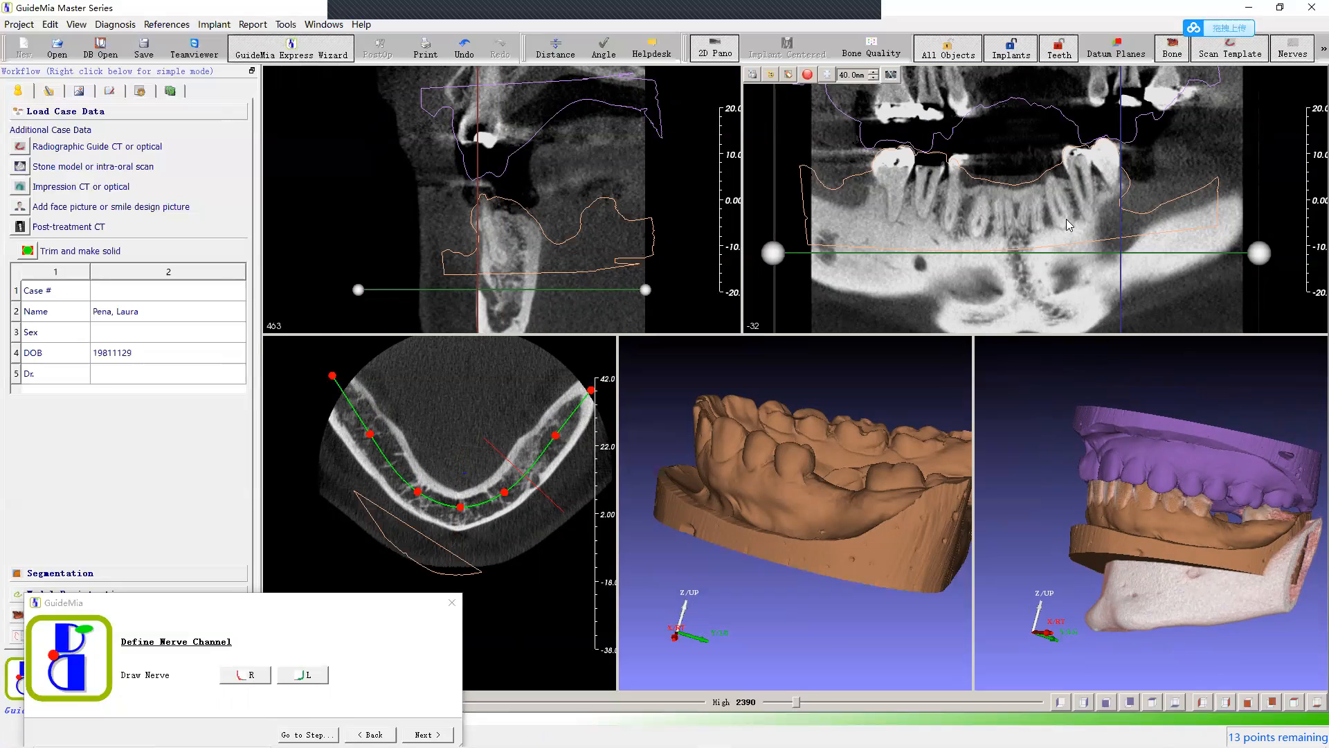
pyautogui.scroll(-2, 601, 202)
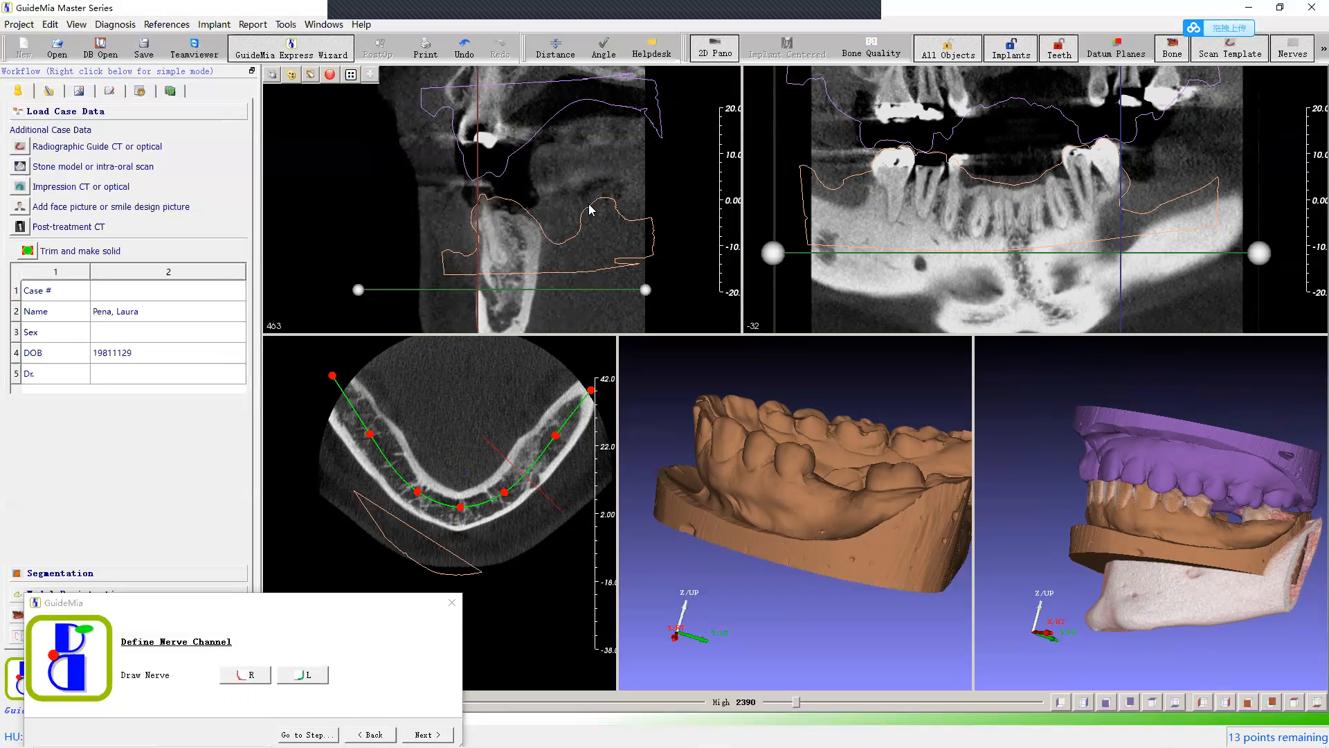
pyautogui.moveTo(646, 290); pyautogui.dragTo(647, 284)
pyautogui.scroll(3, 1125, 258)
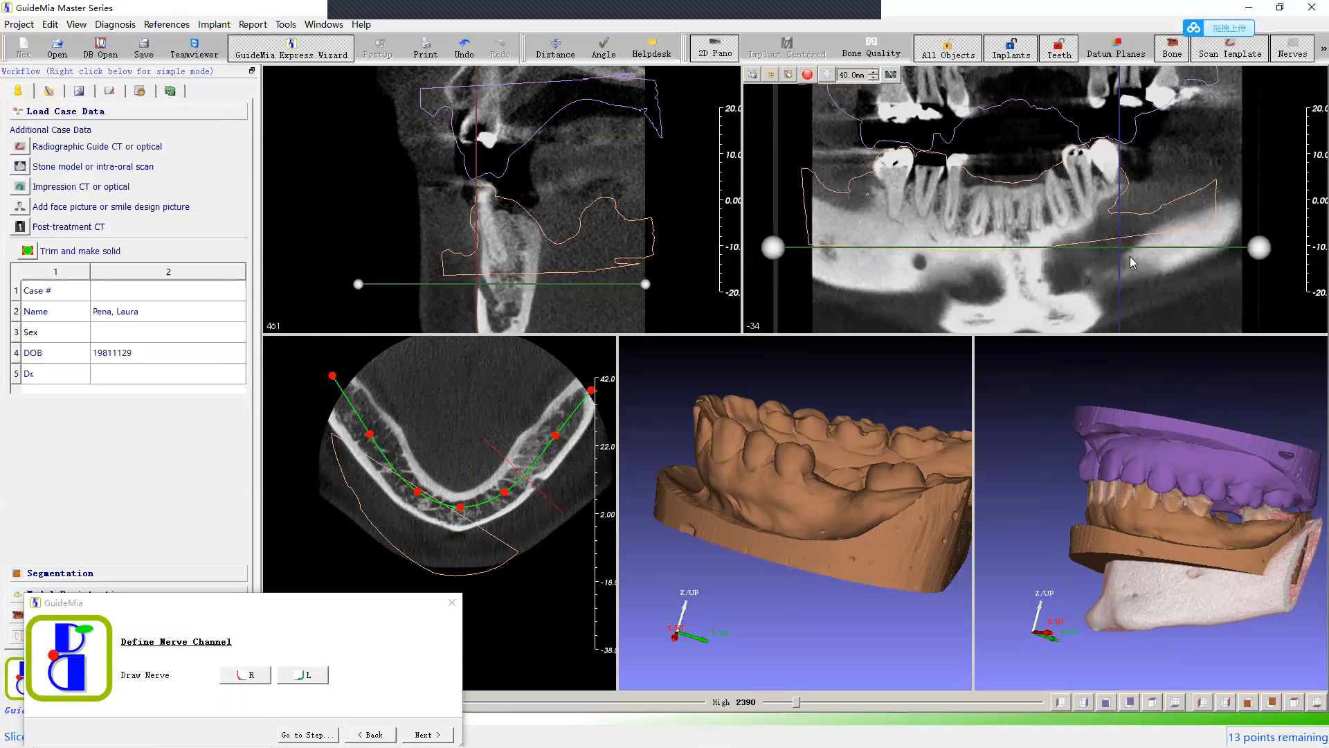
pyautogui.scroll(-1, 1131, 261)
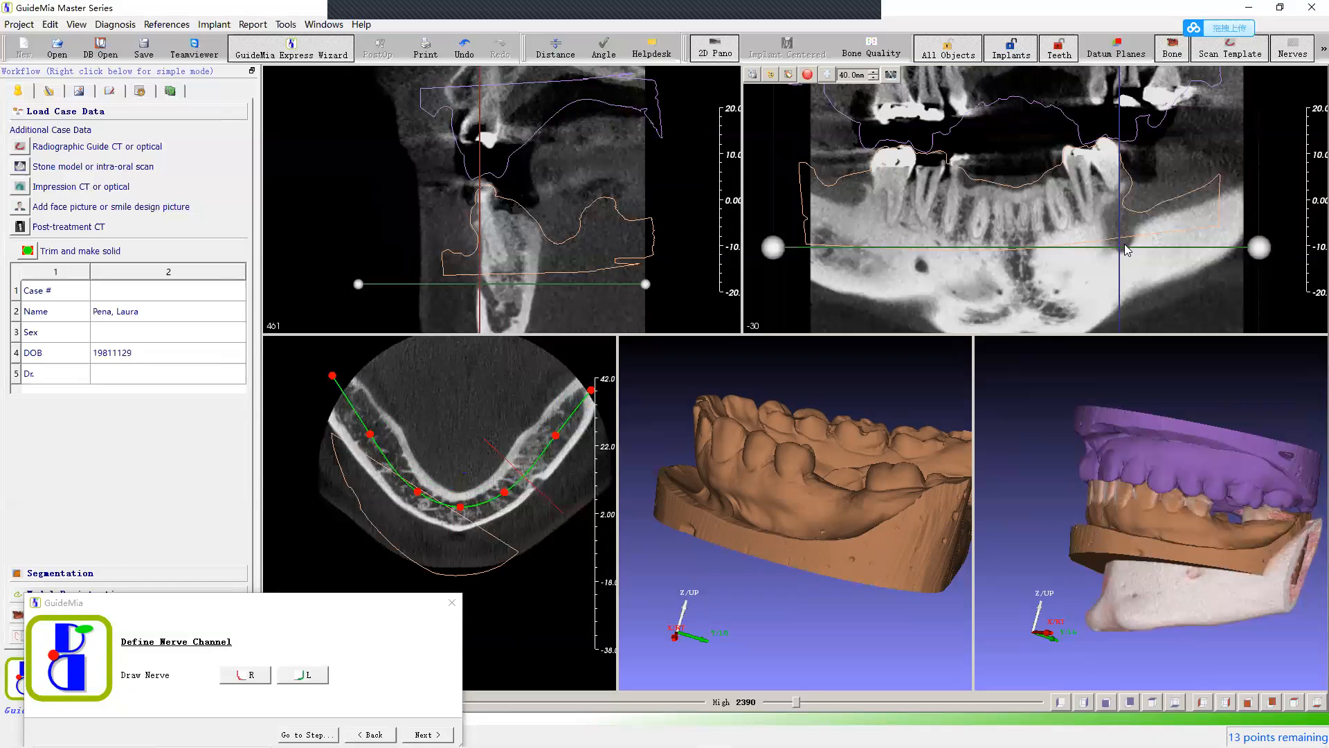
pyautogui.moveTo(920, 162); pyautogui.dragTo(893, 137, button='middle')
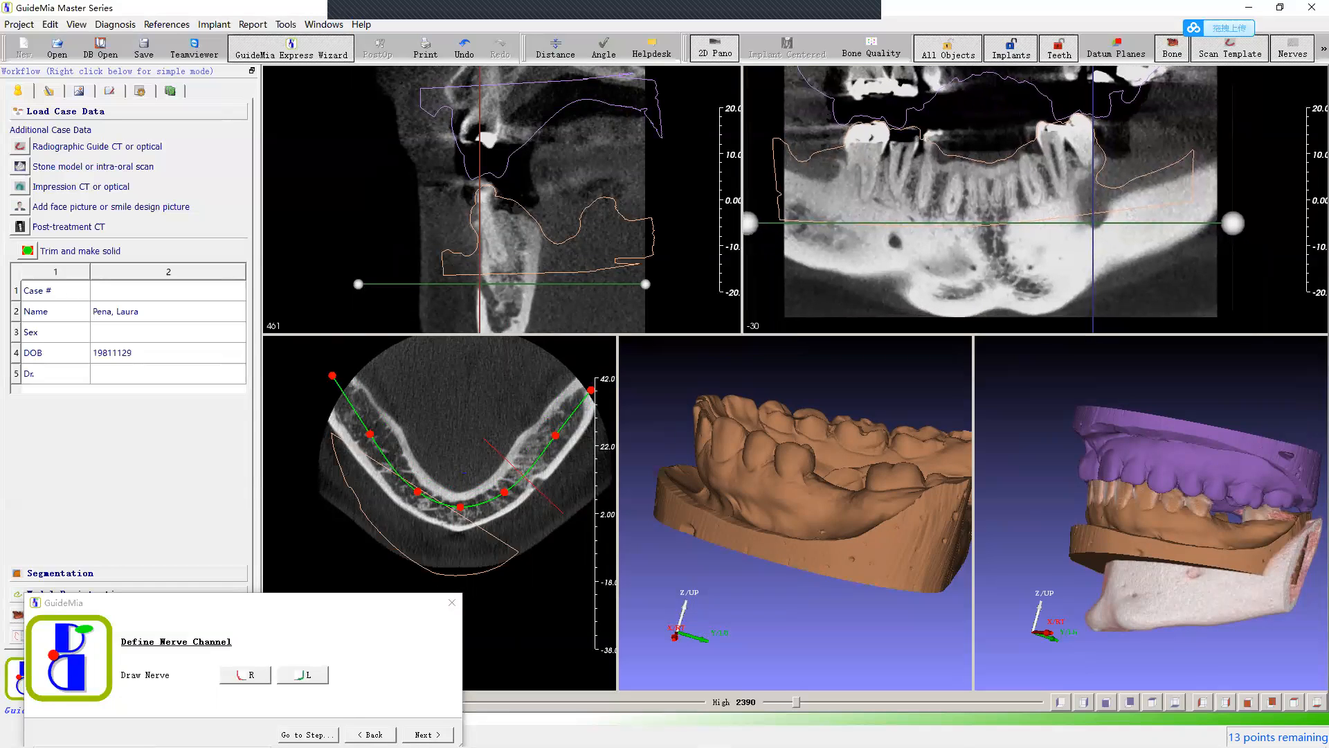
# Step: Start the left nerve channel with its first segment running inward from the nerve opening beneath the left premolars
pyautogui.click(303, 676)
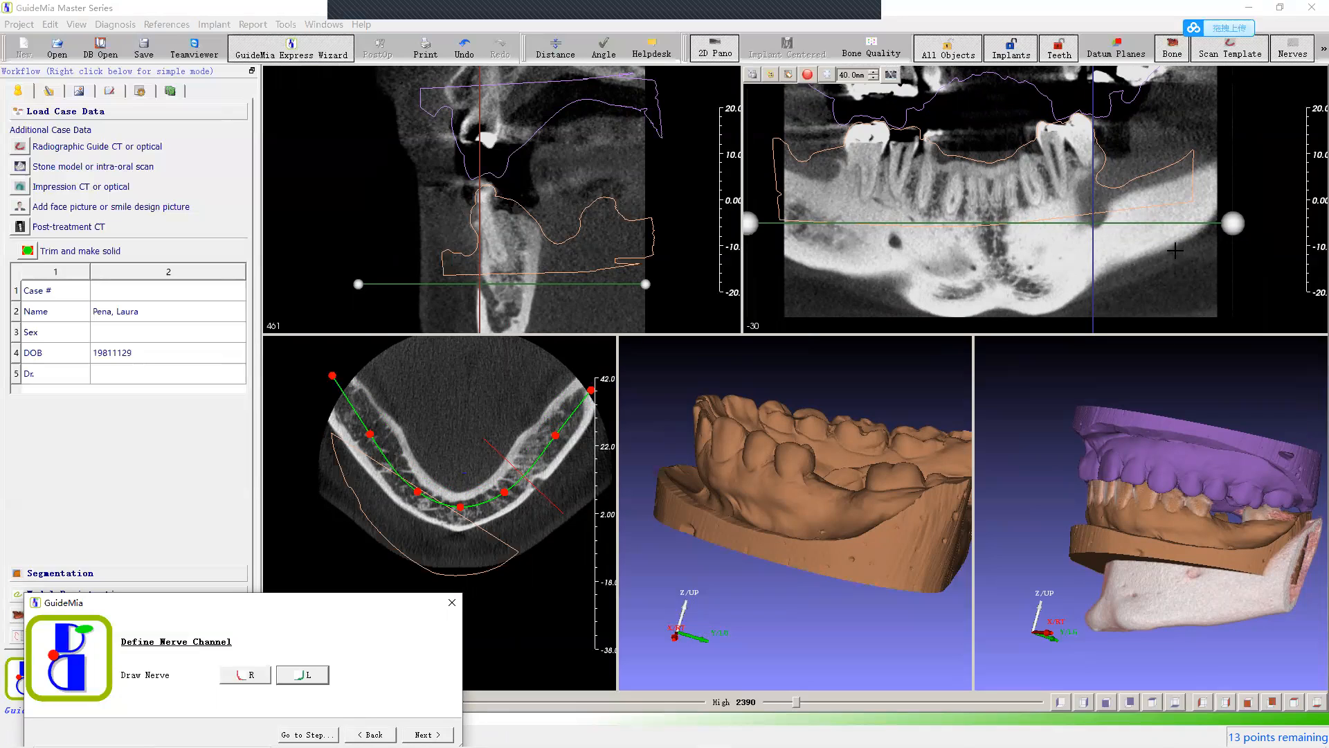
pyautogui.click(1097, 216)
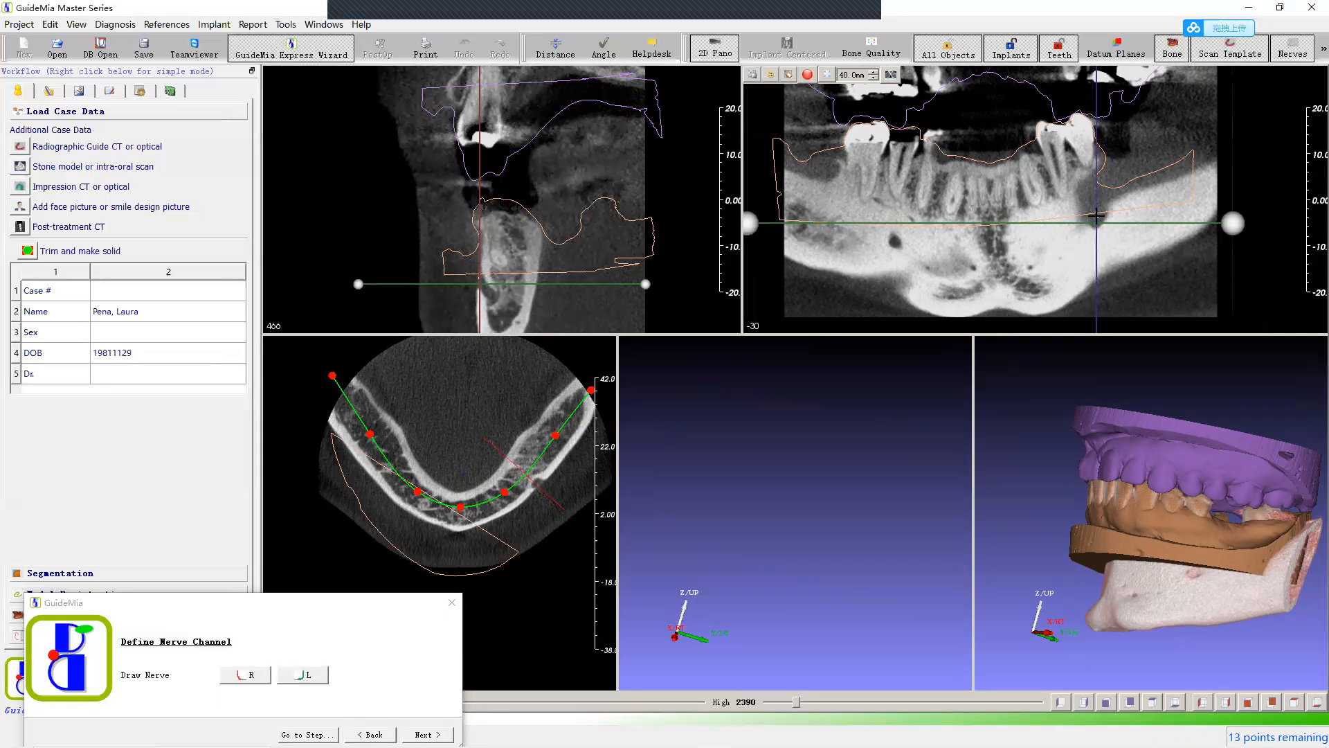
pyautogui.click(492, 296)
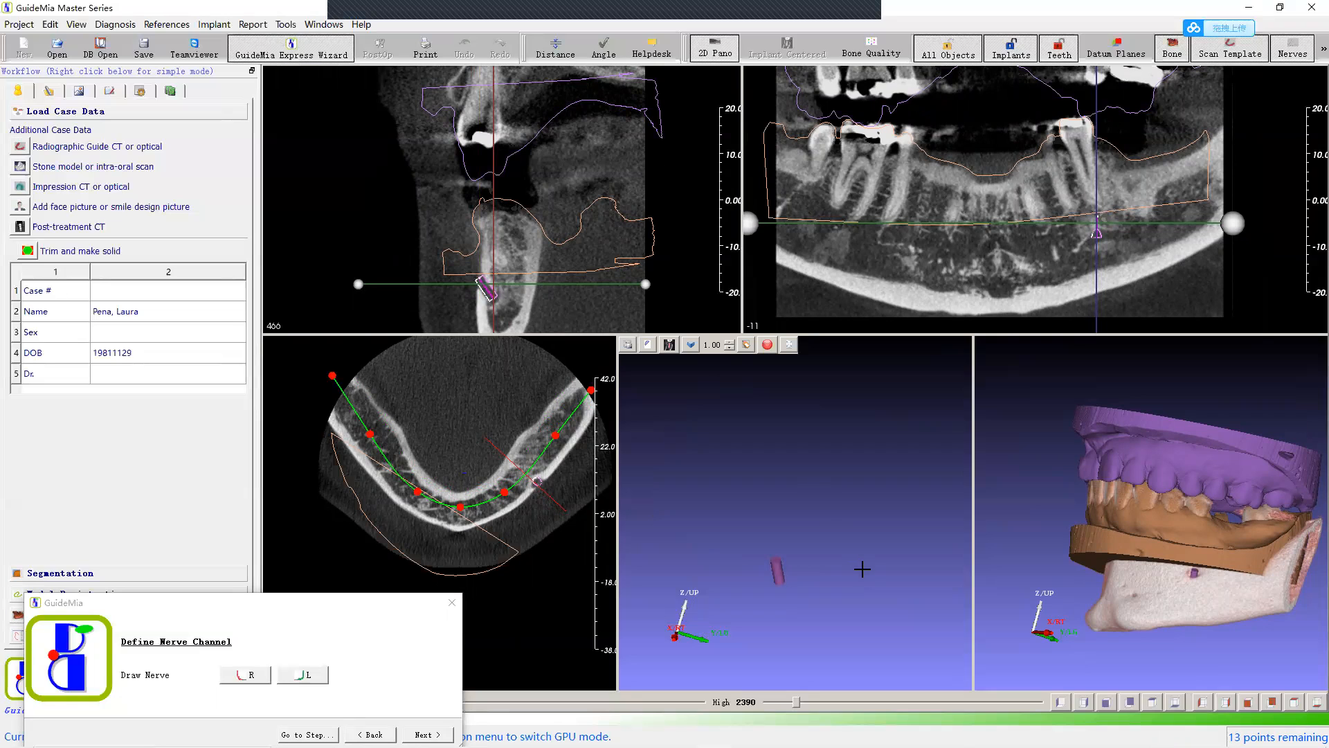
pyautogui.moveTo(772, 560); pyautogui.dragTo(750, 519)
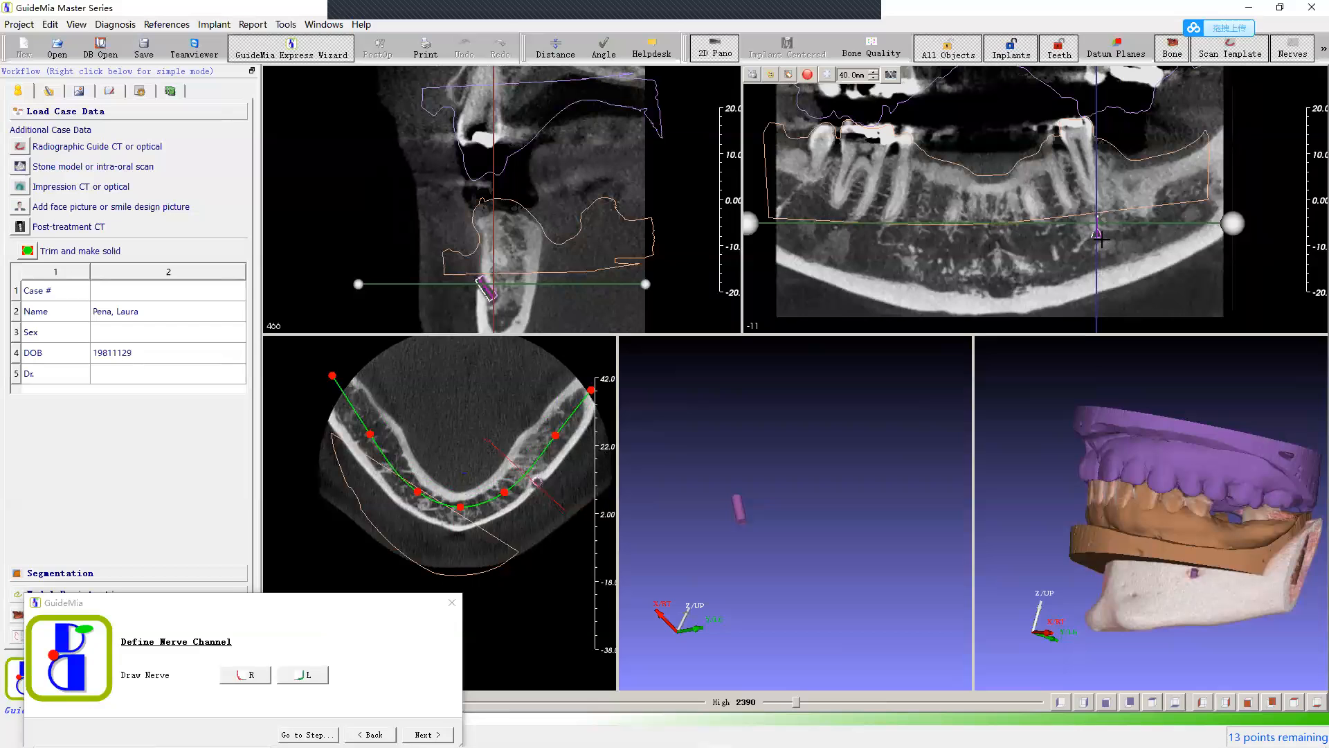
# Step: Follow the canal backward through the panoramic slices and add the next left nerve point just behind the opening
pyautogui.scroll(2, 1101, 237)
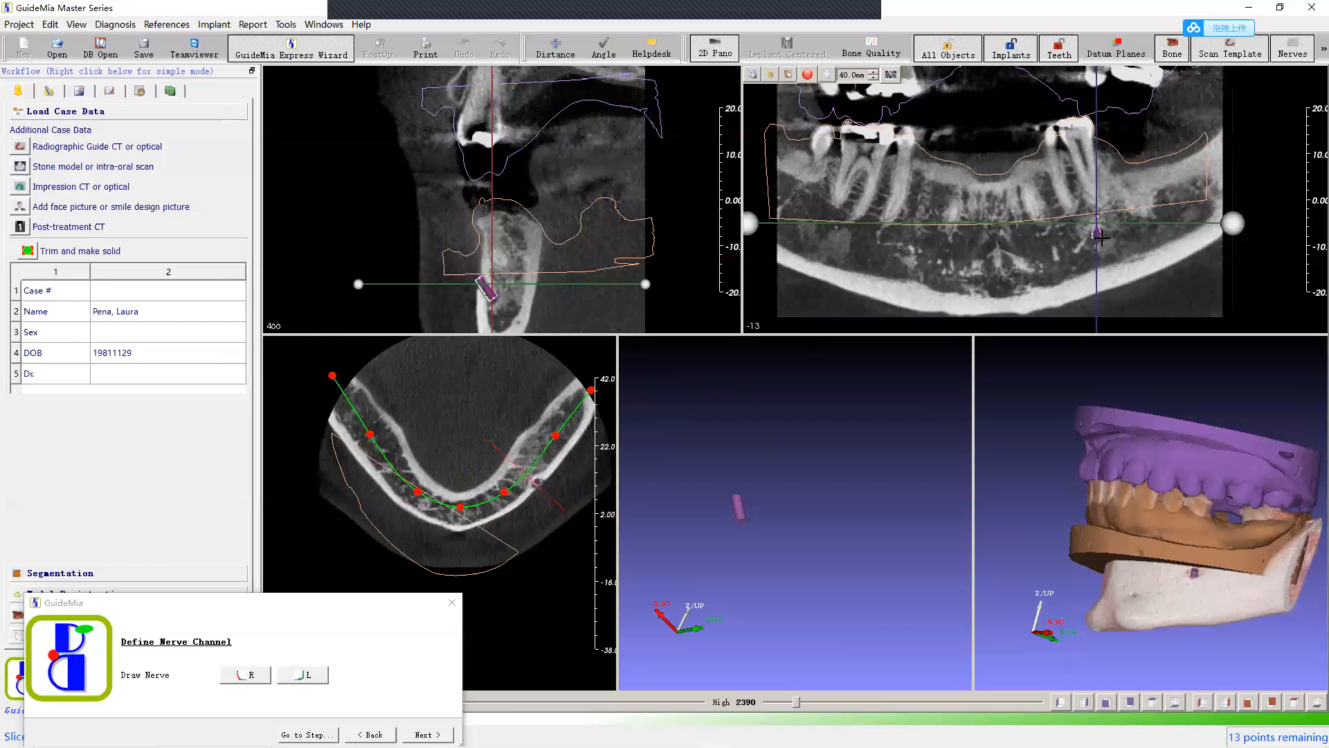
pyautogui.scroll(9, 1100, 238)
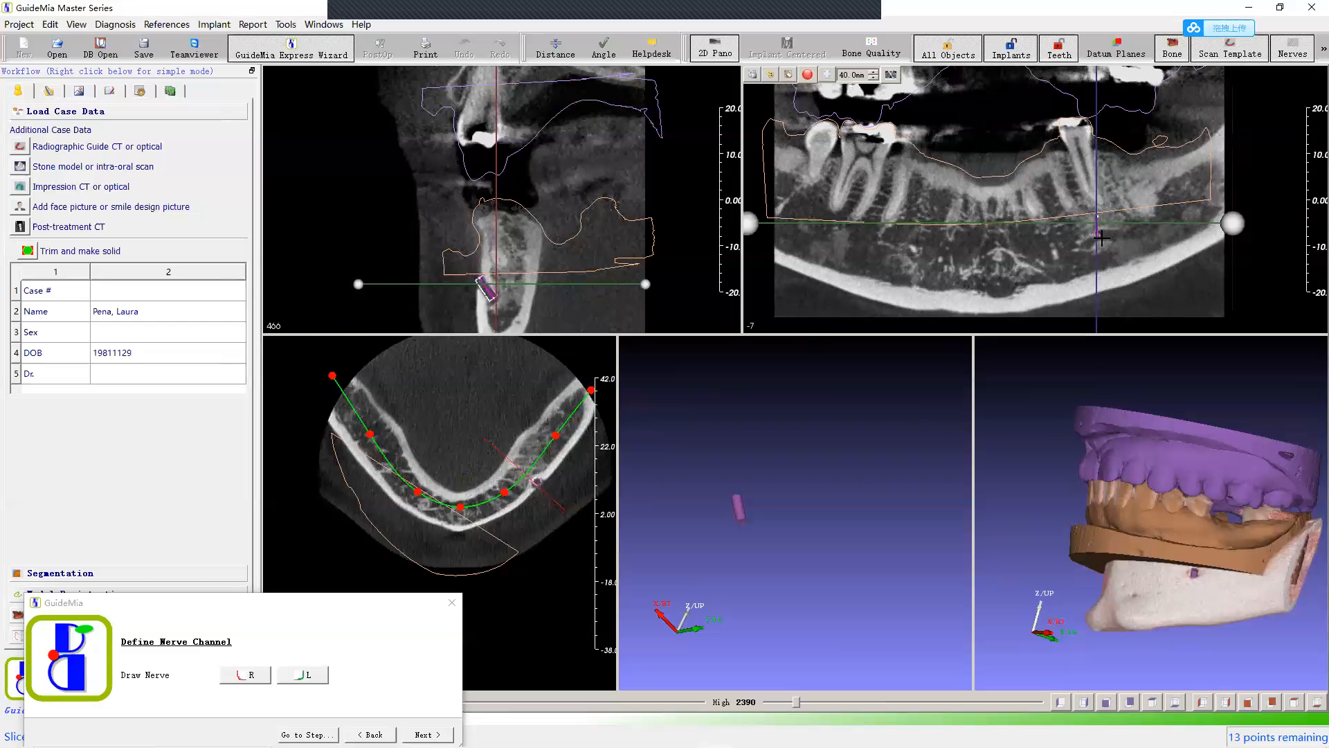
pyautogui.scroll(7, 1101, 237)
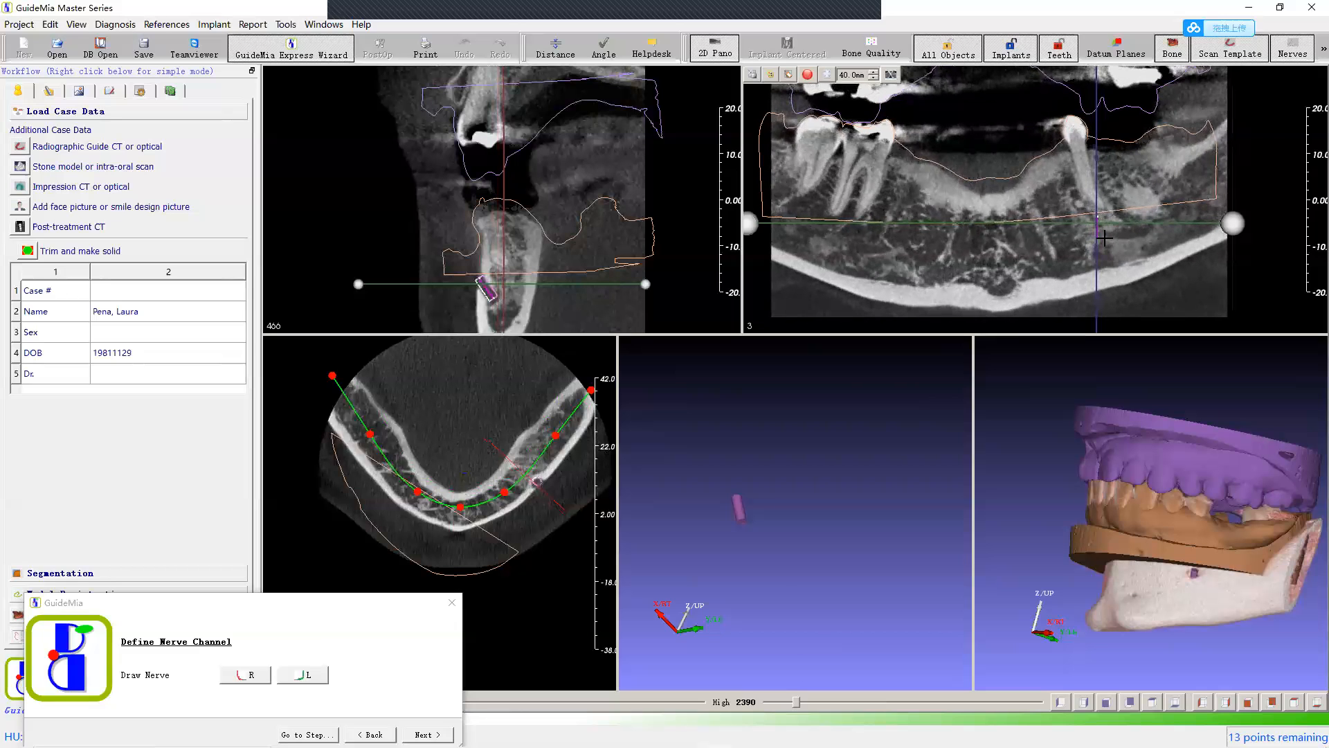
pyautogui.scroll(-1, 1180, 231)
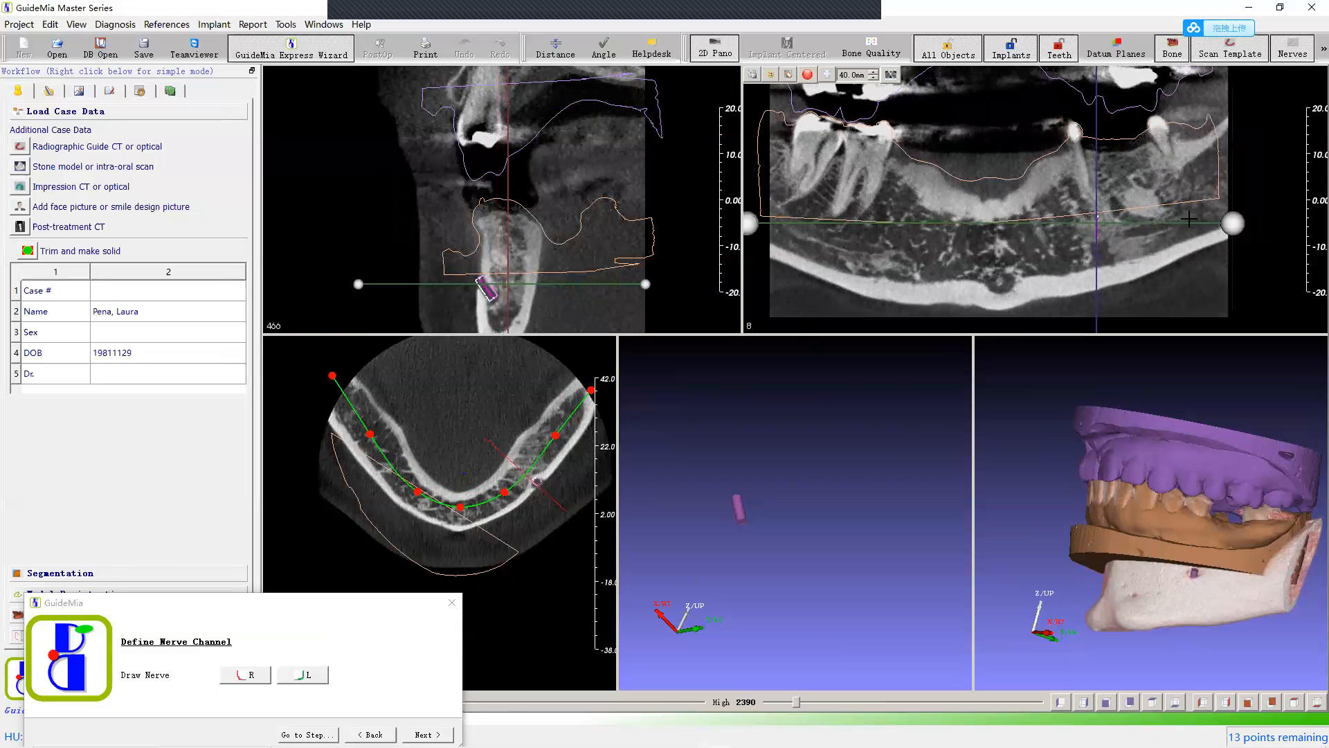
pyautogui.scroll(-12, 1164, 229)
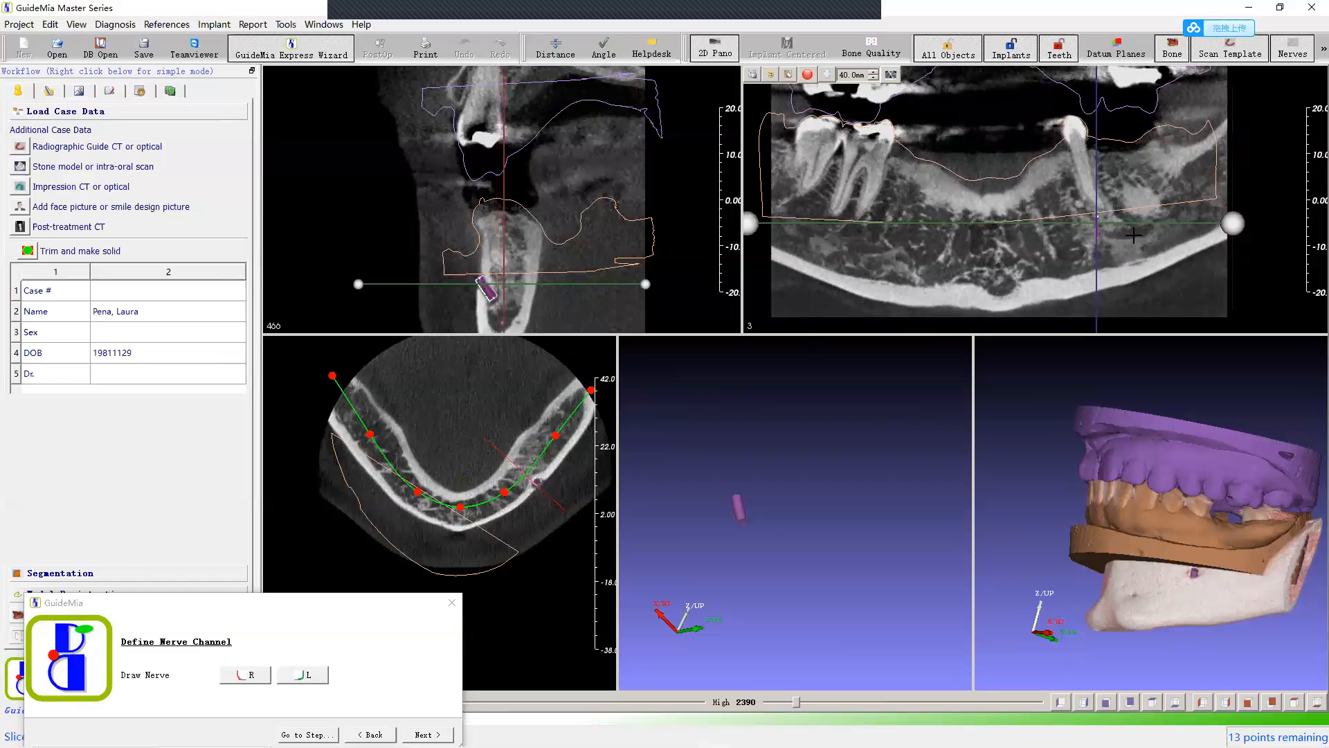
pyautogui.scroll(-4, 1115, 234)
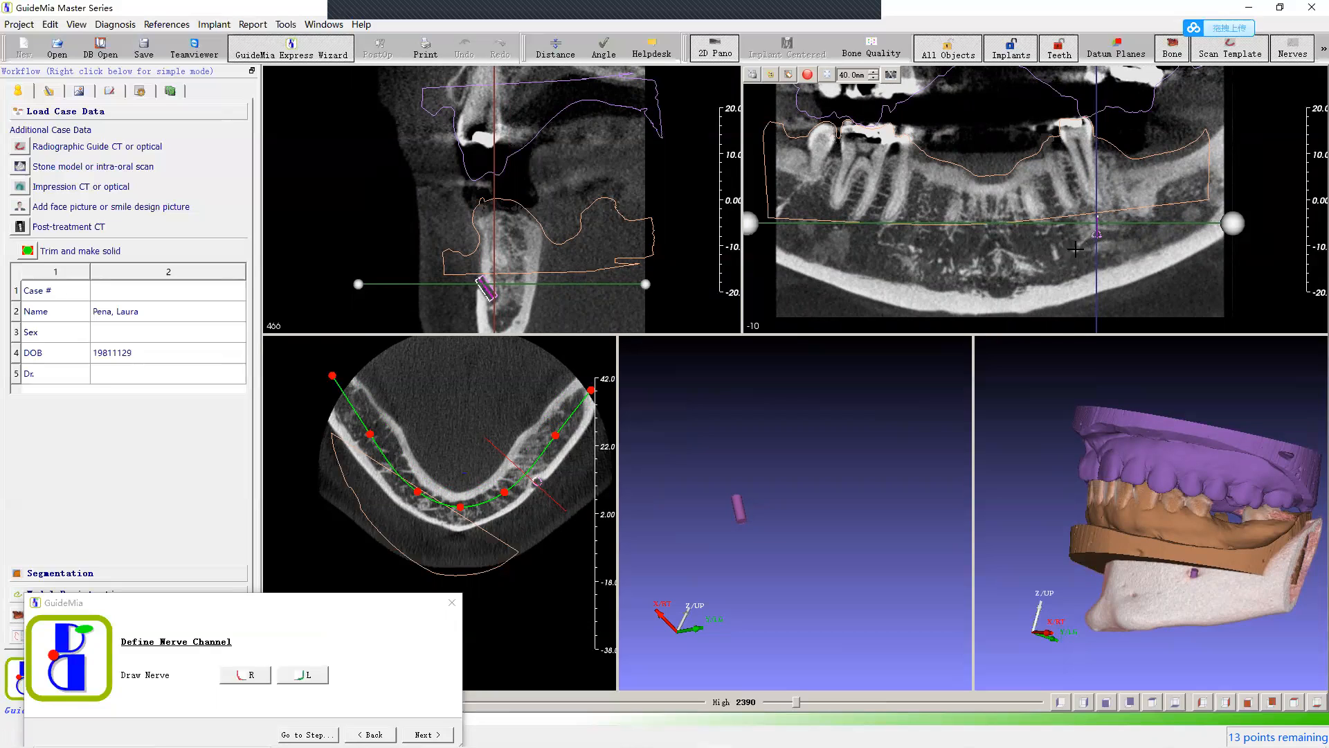
pyautogui.scroll(5, 1152, 225)
pyautogui.scroll(-2, 1150, 226)
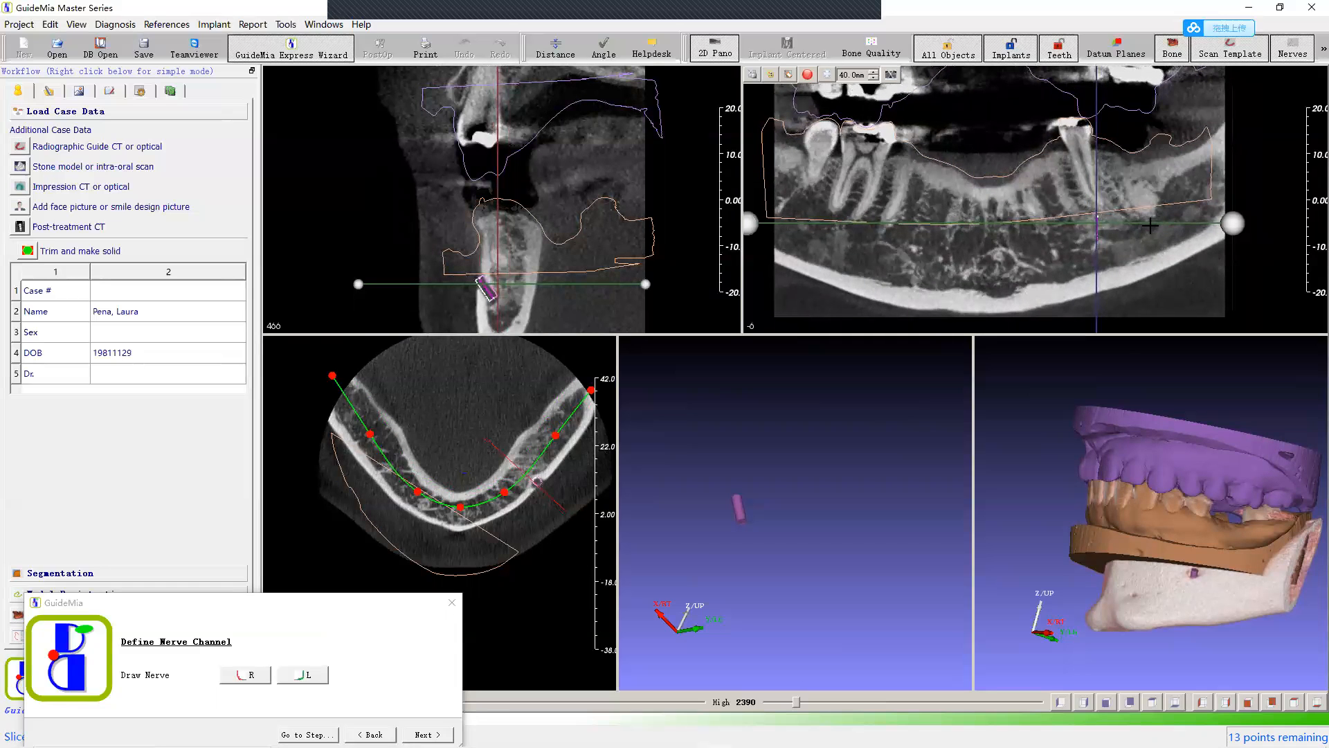
pyautogui.click(1119, 234)
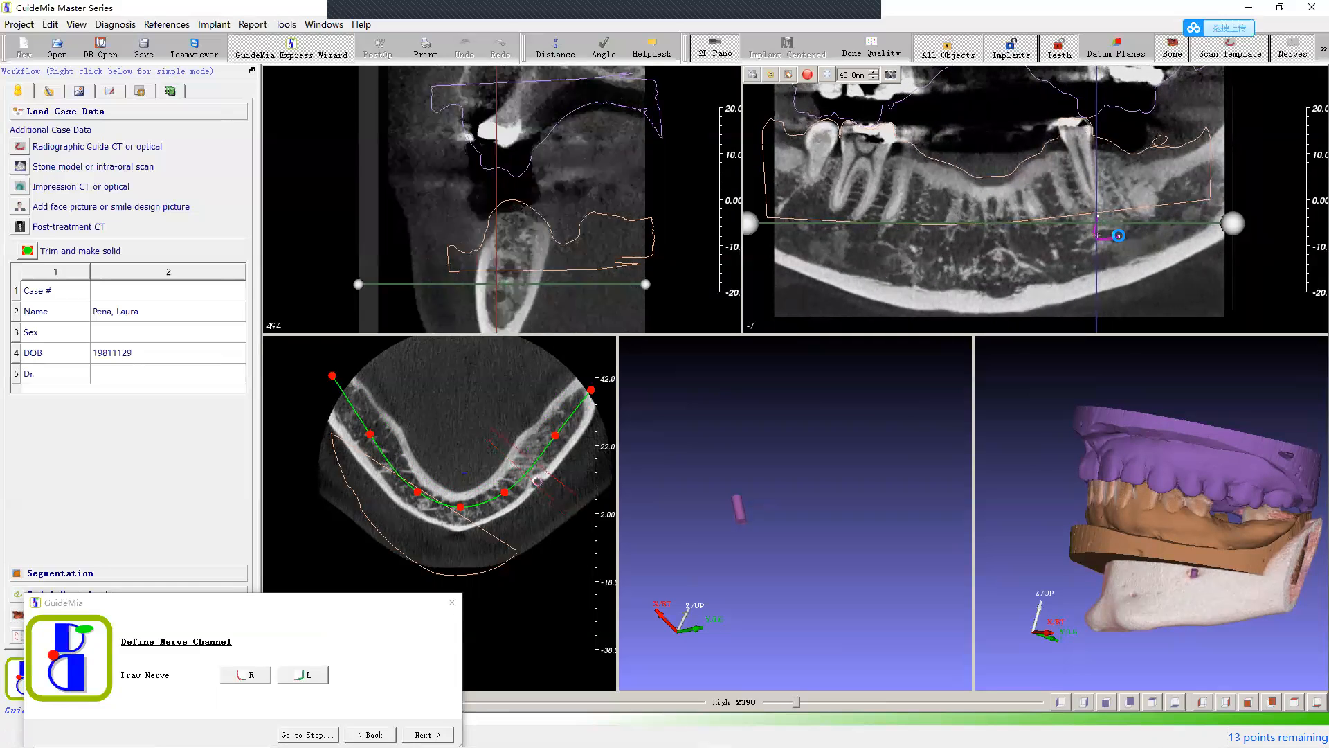
# Step: Extend the left nerve channel point by point along the canal, below the rear molar, to the rear end of the jaw
pyautogui.scroll(4, 1135, 234)
pyautogui.scroll(6, 1148, 233)
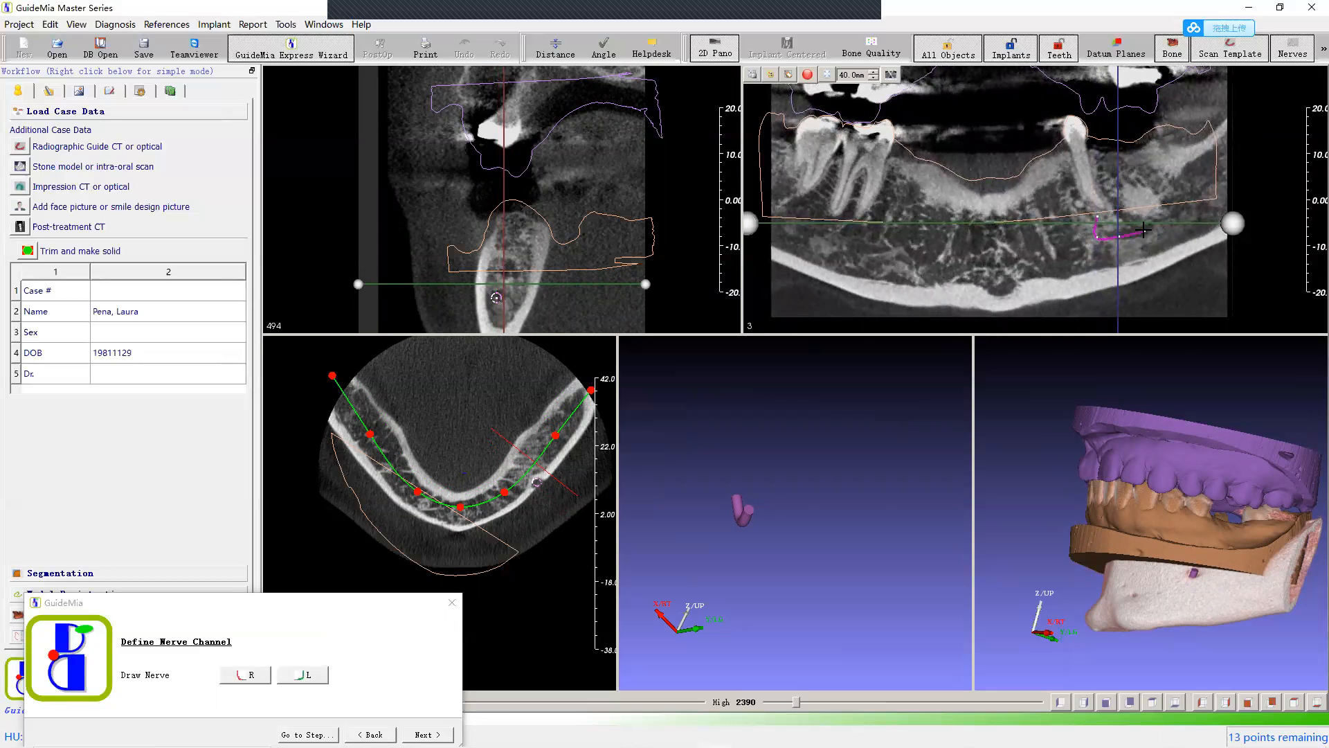
pyautogui.click(1144, 230)
pyautogui.scroll(7, 1170, 225)
pyautogui.scroll(6, 1188, 217)
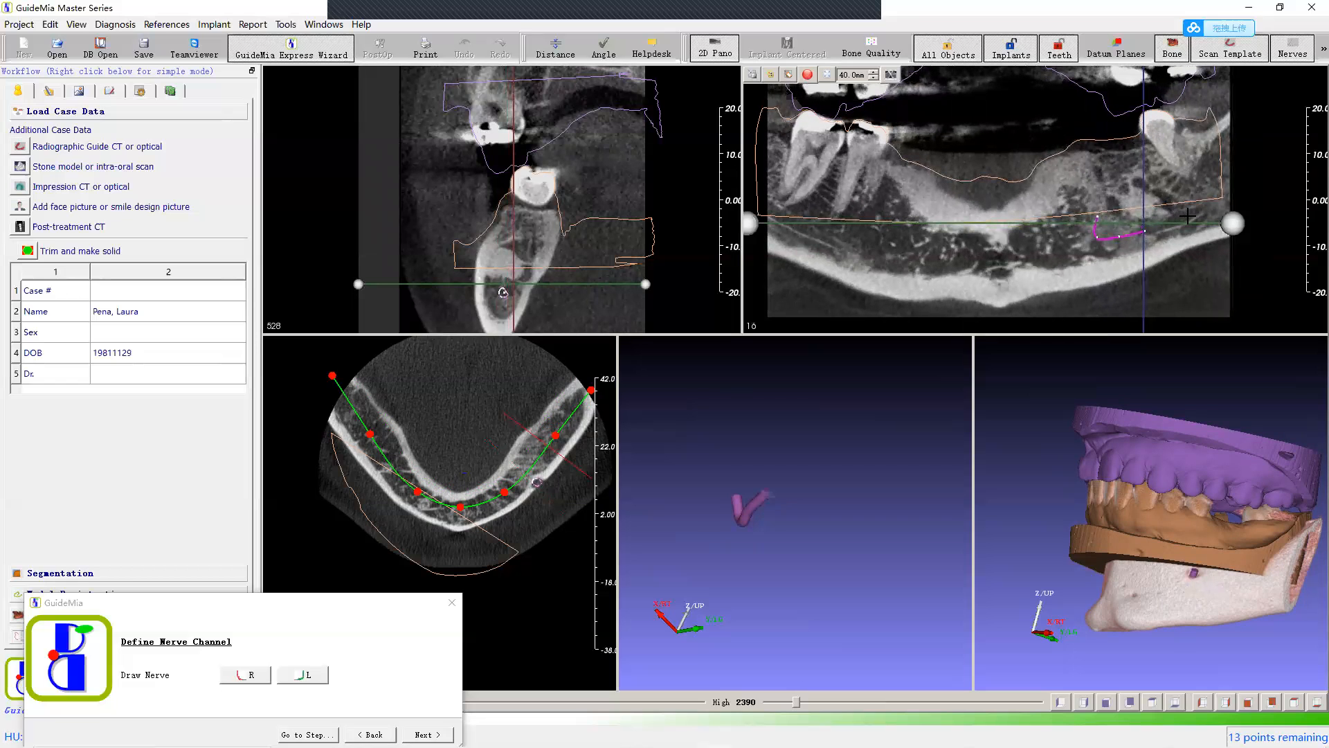
pyautogui.click(1189, 217)
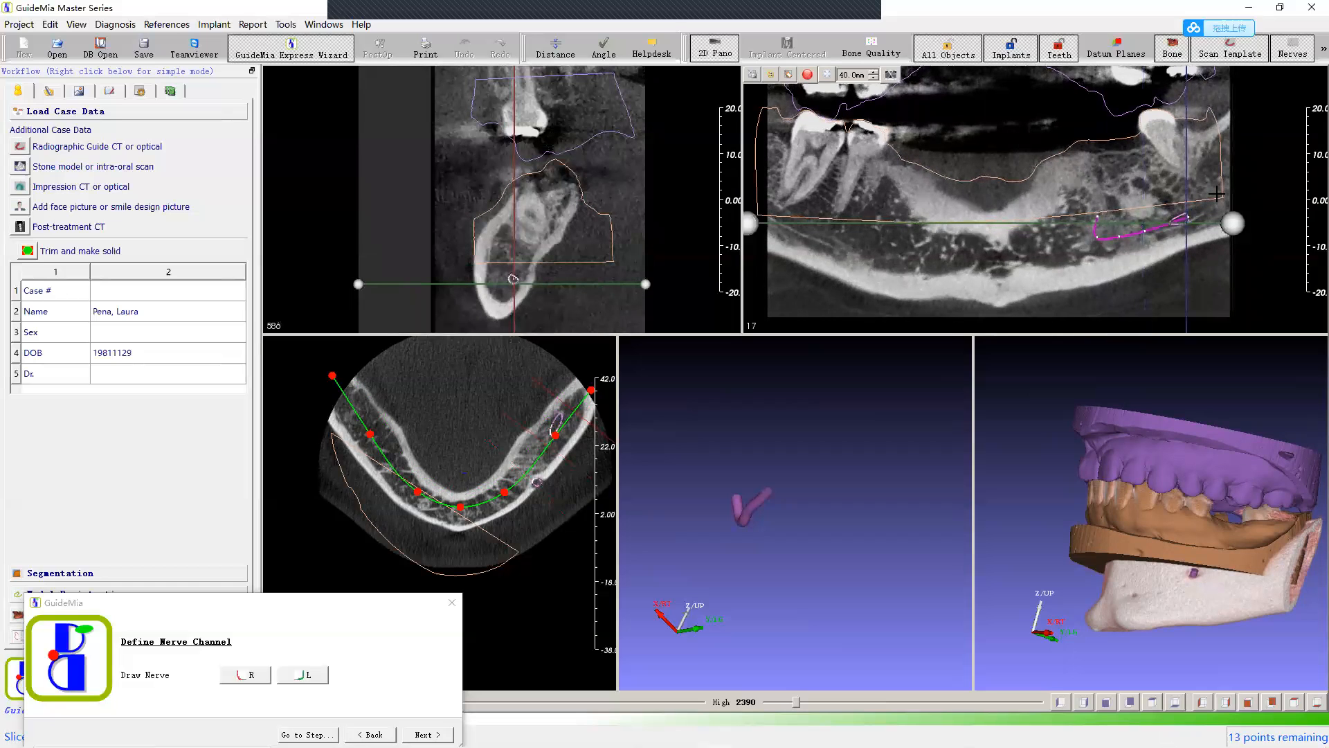
pyautogui.scroll(6, 1219, 200)
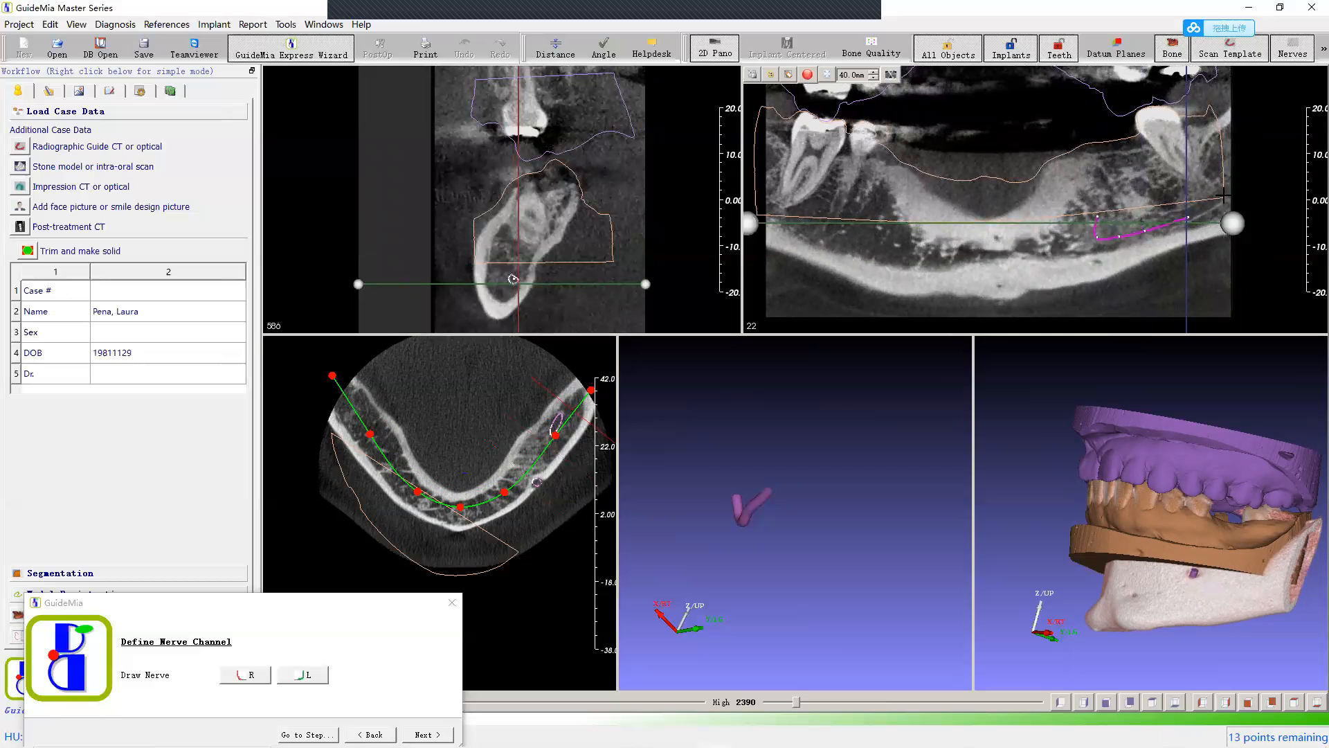
pyautogui.click(1223, 195)
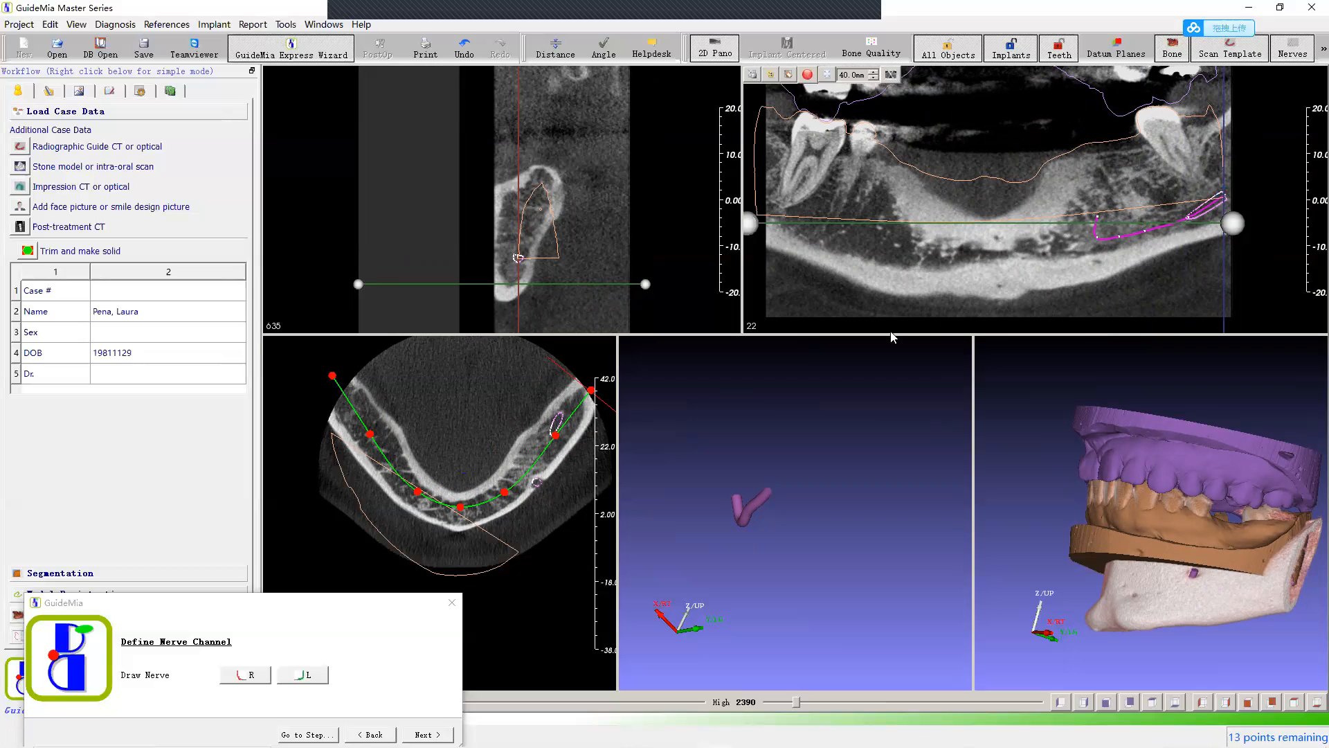
# Step: Examine the drawn left nerve in 3D and compare its path with the canal through the panoramic slices
pyautogui.moveTo(808, 424); pyautogui.dragTo(885, 422)
pyautogui.scroll(-7, 1109, 253)
pyautogui.scroll(-11, 1097, 229)
pyautogui.scroll(-1, 1089, 235)
pyautogui.scroll(-8, 1089, 237)
pyautogui.scroll(-10, 1087, 232)
pyautogui.scroll(-2, 1087, 237)
pyautogui.scroll(2, 1086, 237)
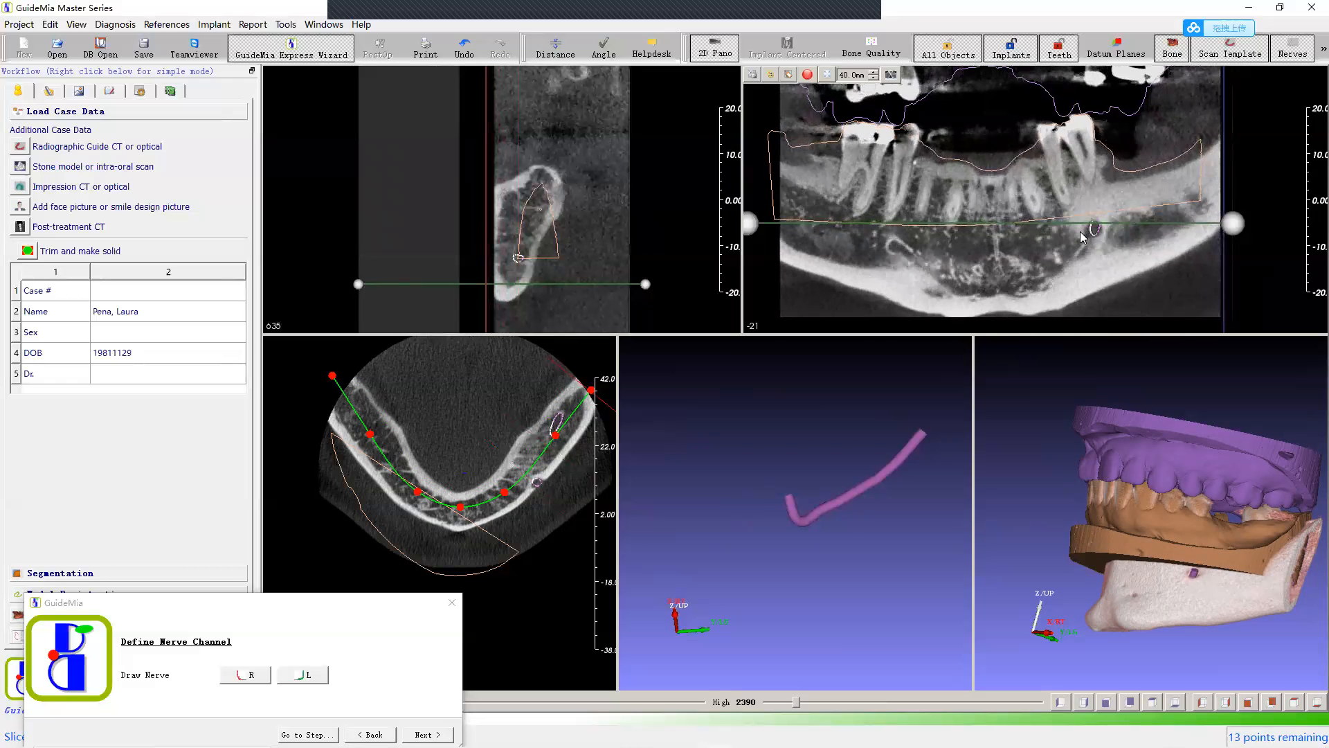
pyautogui.scroll(3, 1085, 236)
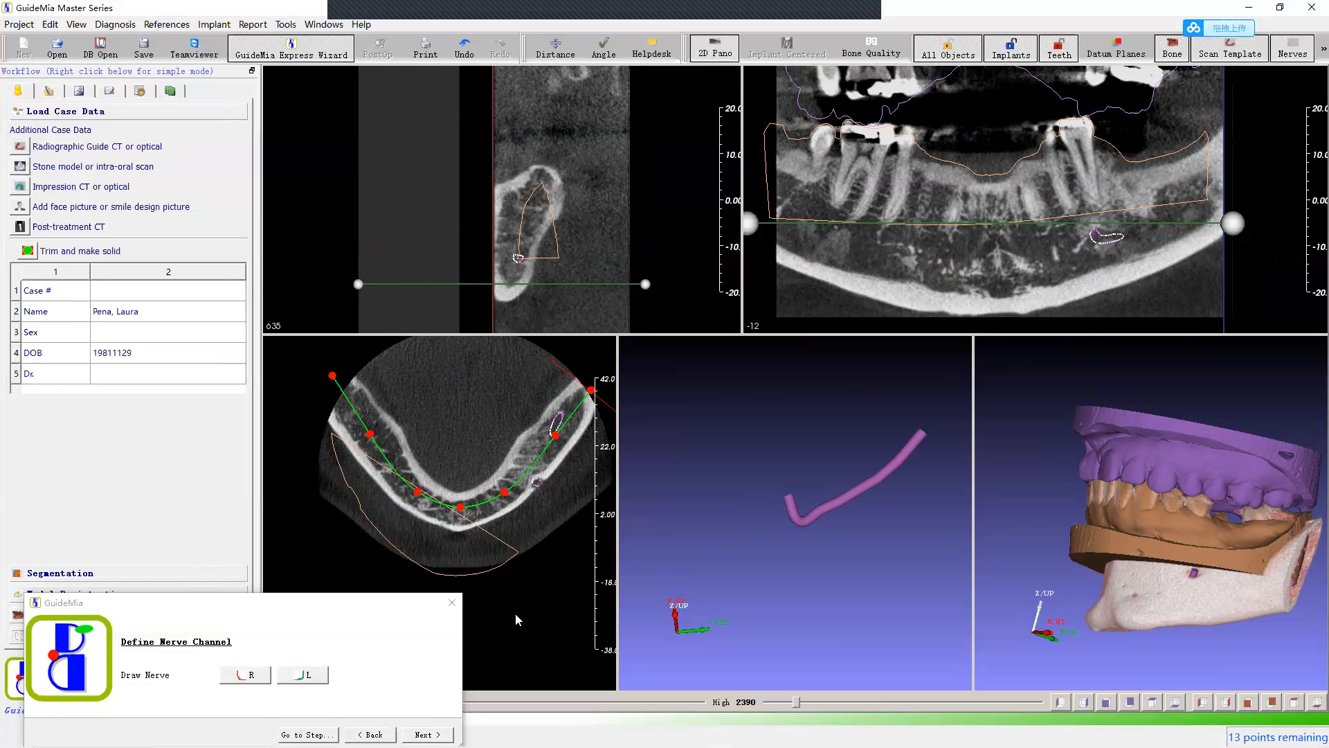
# Step: Draw a second left nerve segment branching forward from the channel near the opening toward the front teeth
pyautogui.click(302, 678)
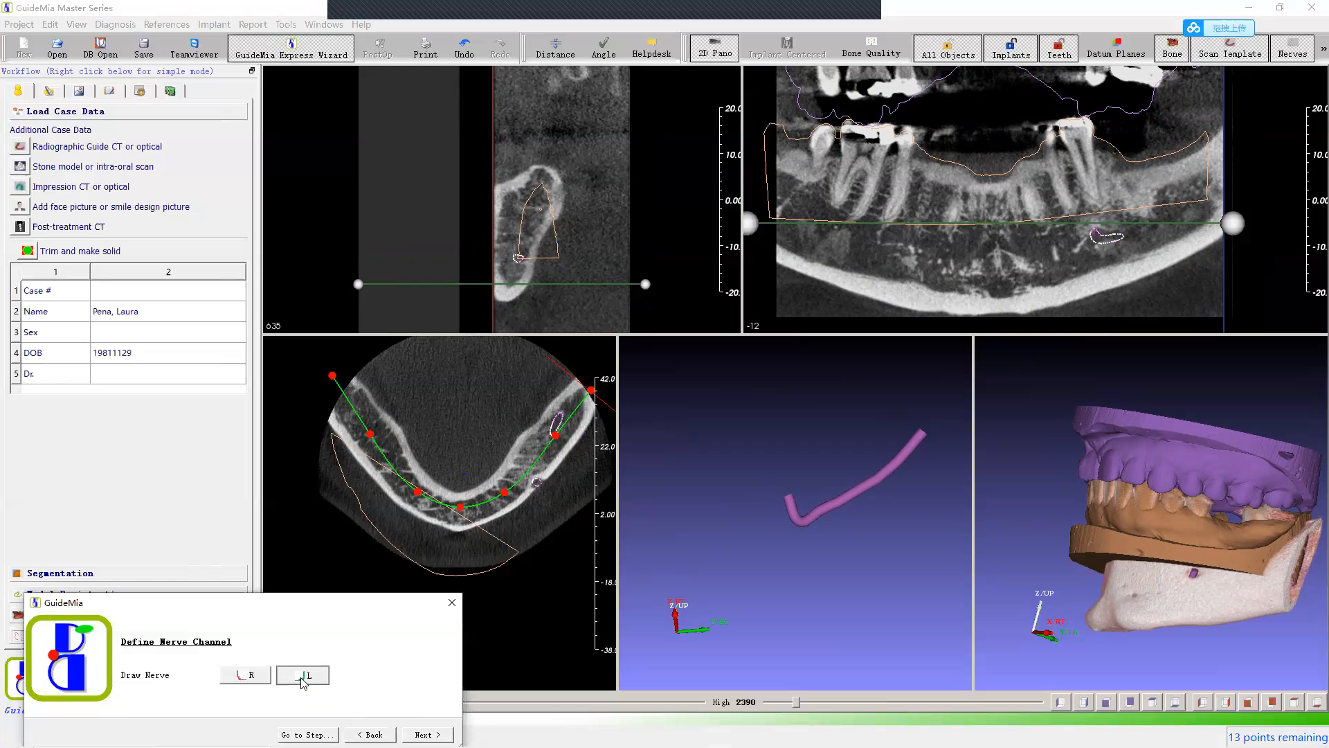
pyautogui.click(1093, 238)
pyautogui.scroll(3, 1083, 243)
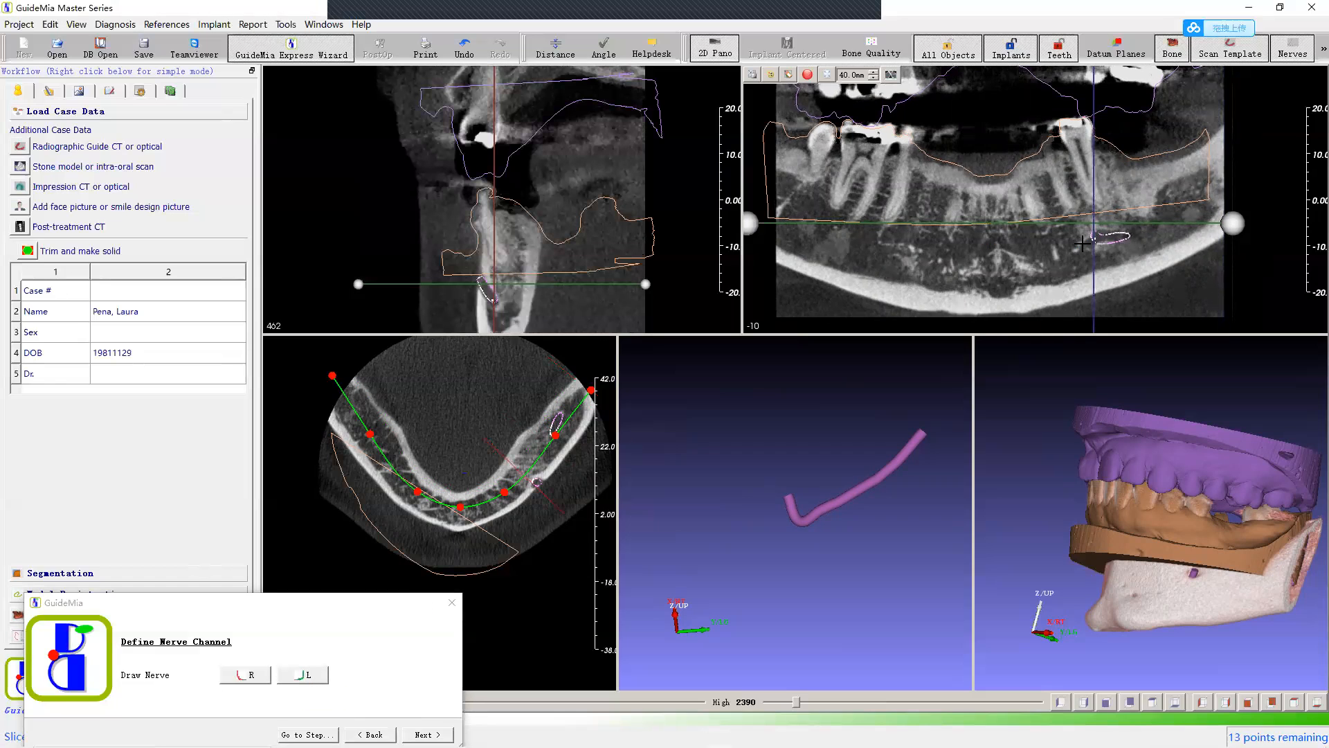
pyautogui.click(1084, 244)
pyautogui.scroll(1, 1080, 249)
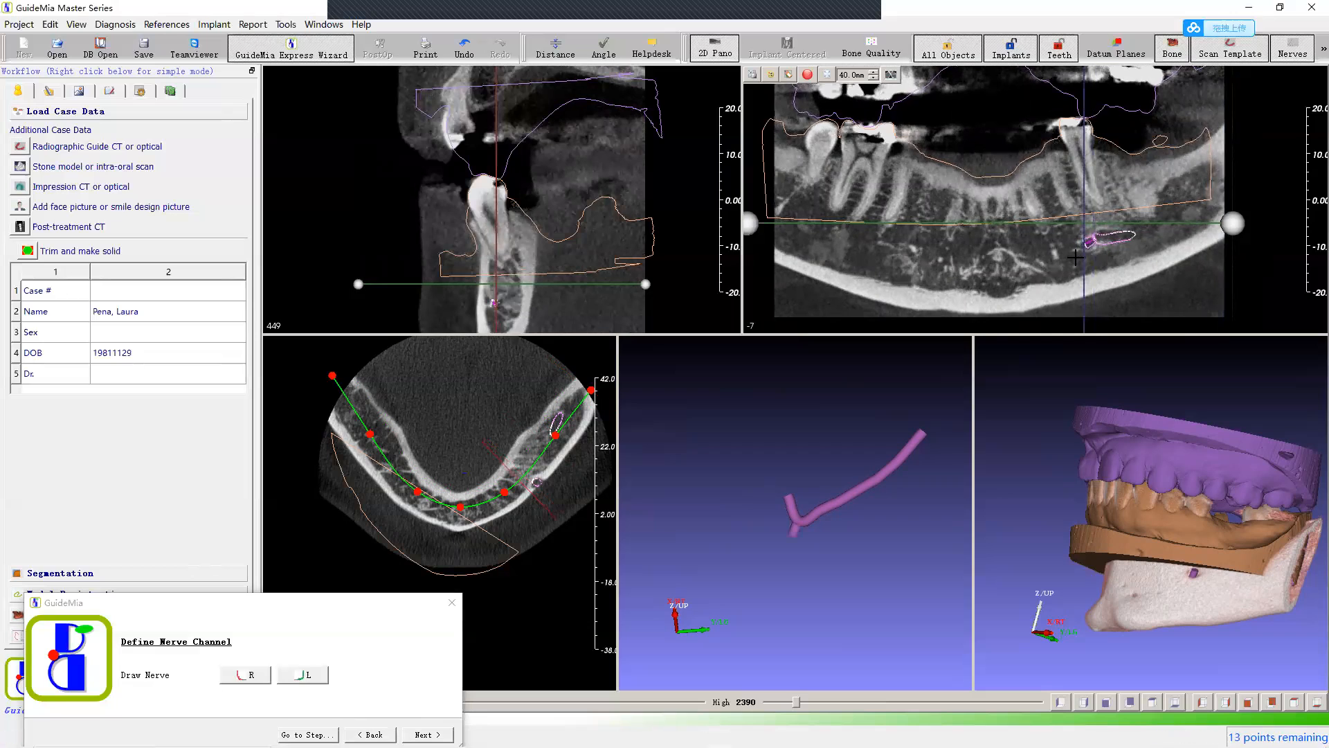
pyautogui.scroll(2, 1074, 253)
pyautogui.click(1073, 248)
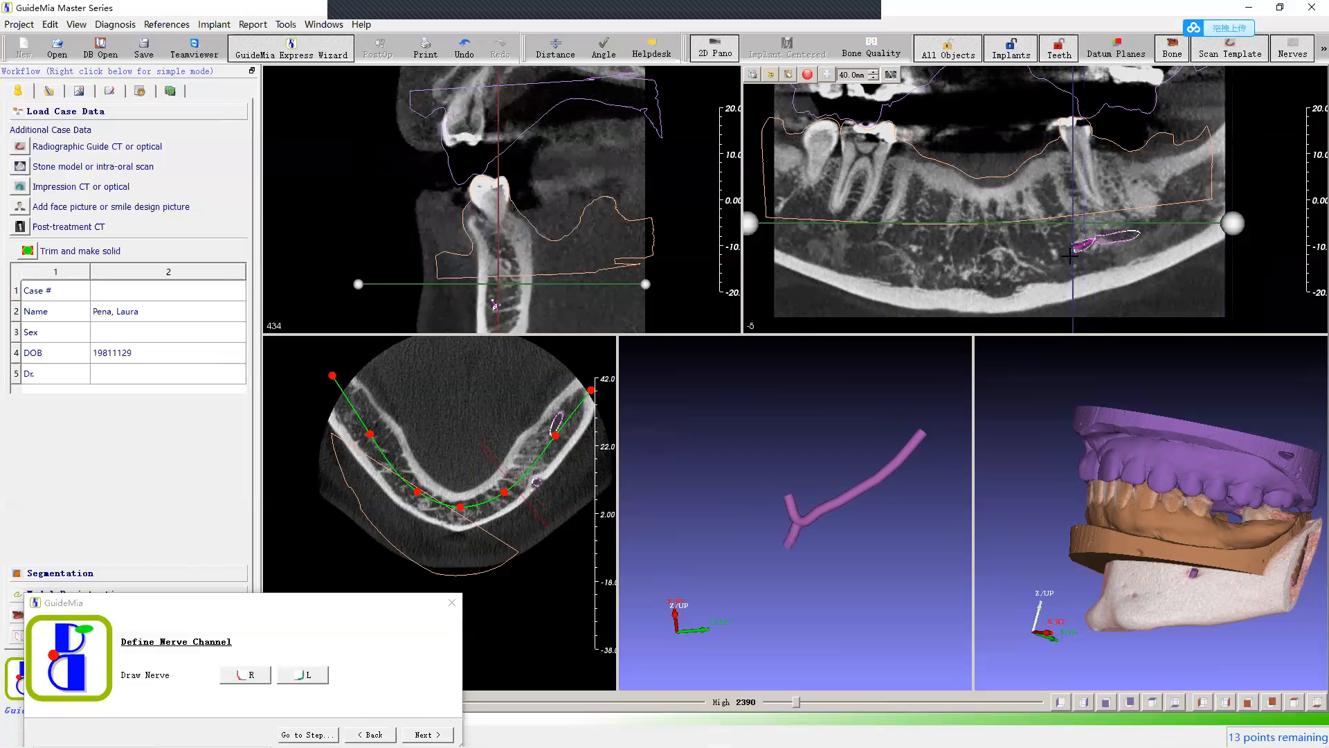
# Step: Inspect the branched left nerve in 3D and its position in the combined jaw model
pyautogui.moveTo(814, 564)
pyautogui.mouseDown()
pyautogui.moveTo(746, 472)
pyautogui.moveTo(856, 544)
pyautogui.moveTo(881, 541)
pyautogui.moveTo(830, 567)
pyautogui.mouseUp()
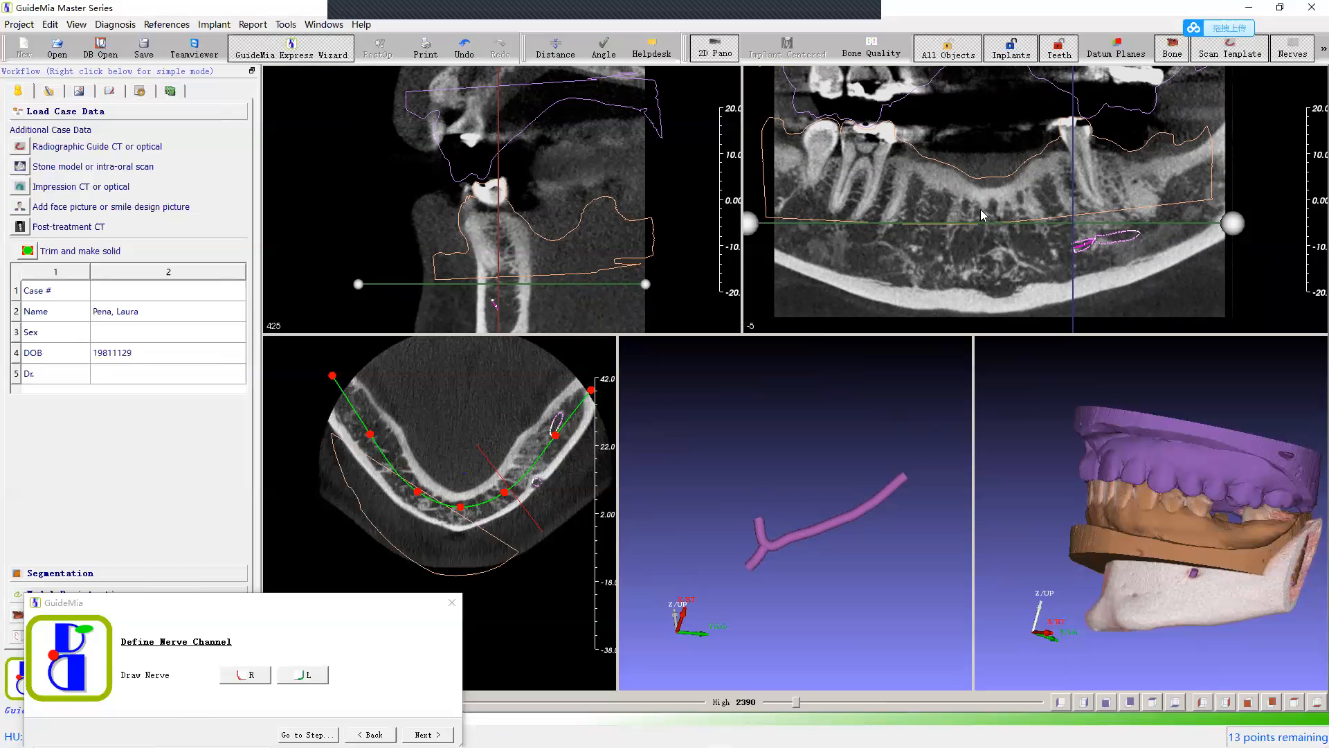
pyautogui.moveTo(1184, 376); pyautogui.dragTo(1238, 379)
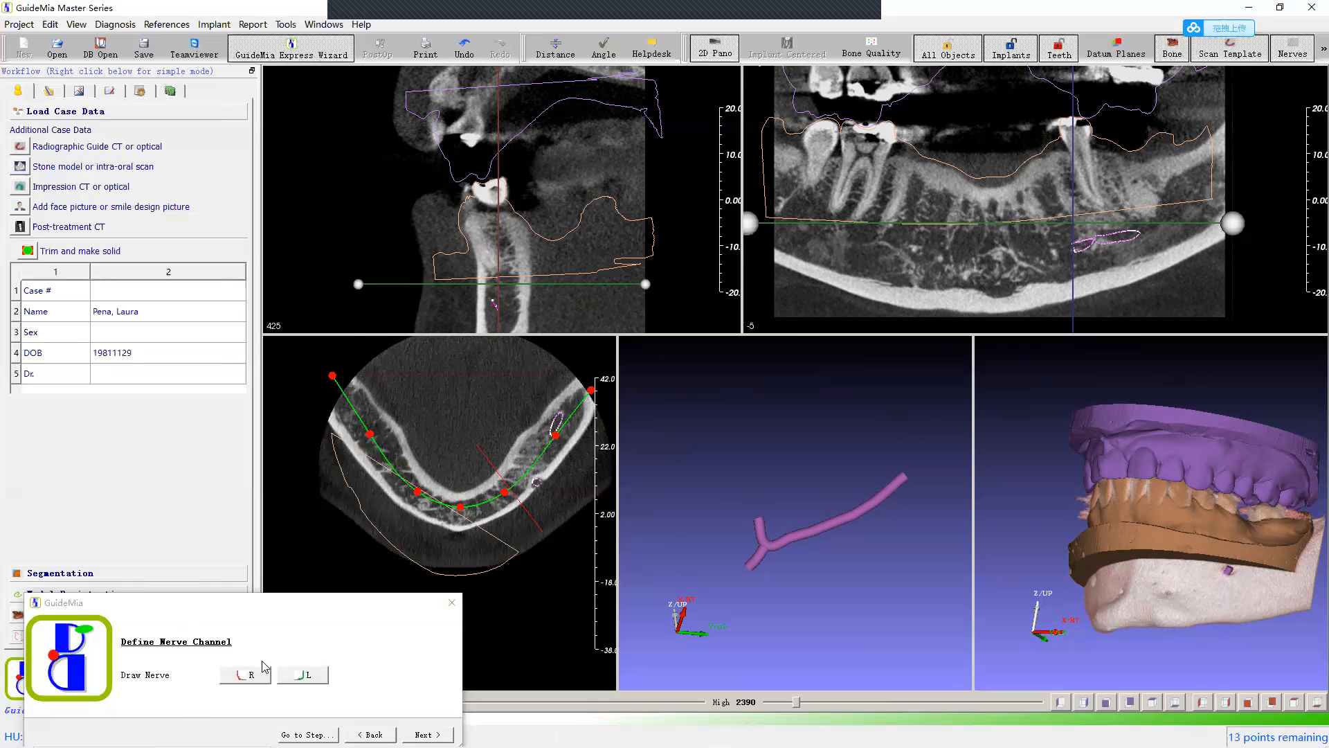
pyautogui.moveTo(1185, 444); pyautogui.dragTo(1187, 483)
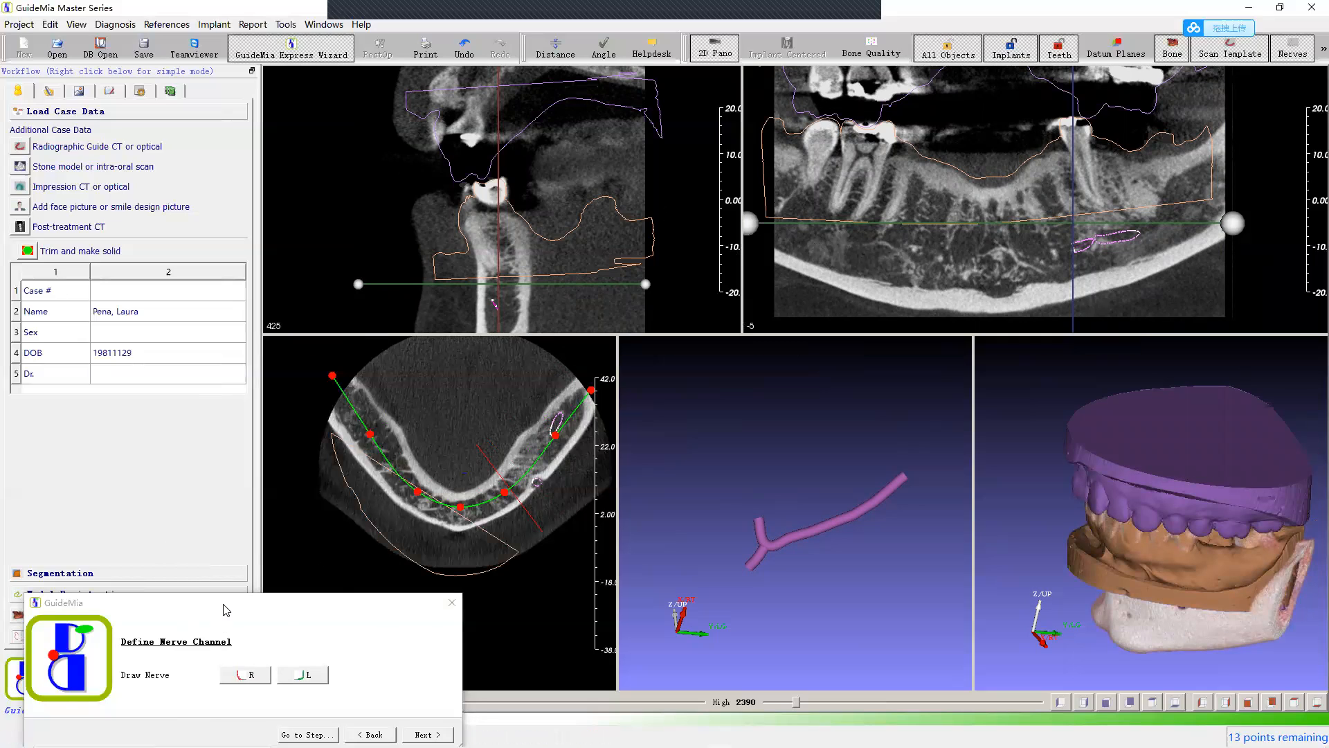
# Step: Move the wizard clear of the workflow sections and open Nerve Channel Definition to review its manual drawing diameter
pyautogui.moveTo(223, 609); pyautogui.dragTo(510, 526)
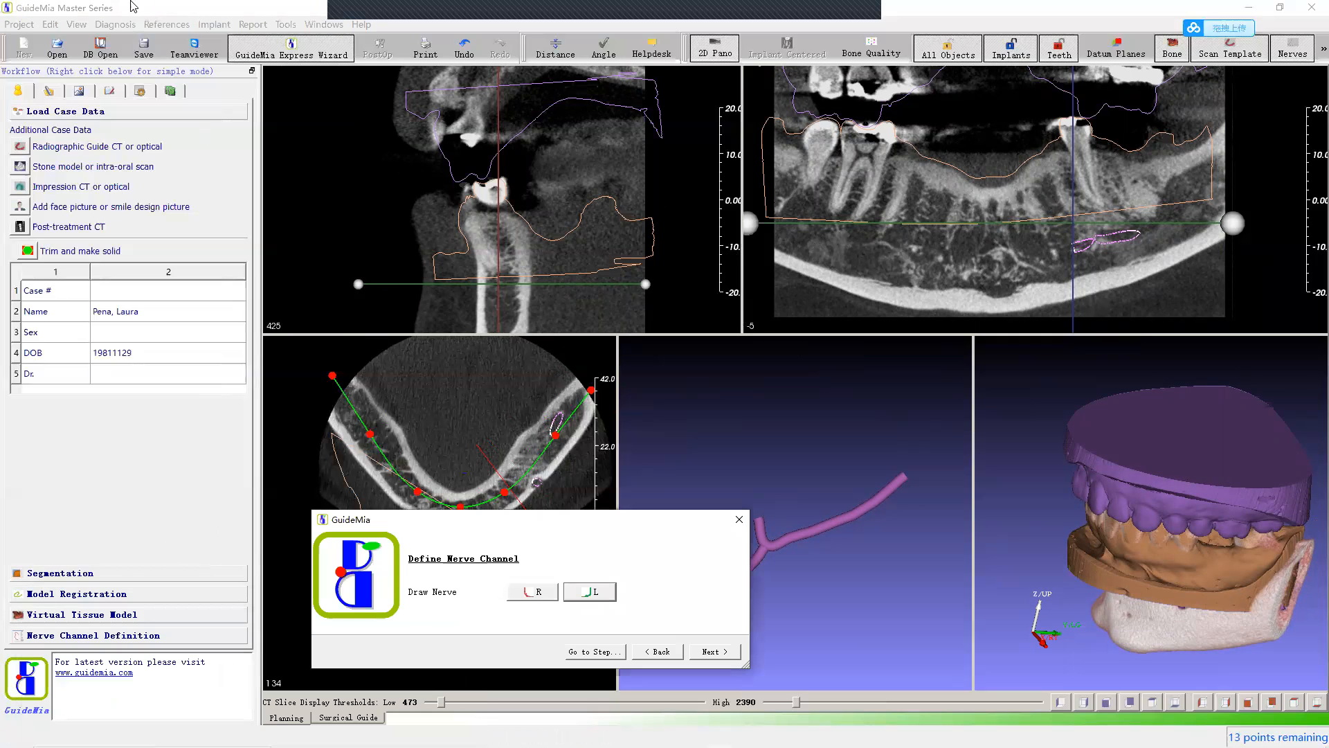
pyautogui.click(88, 636)
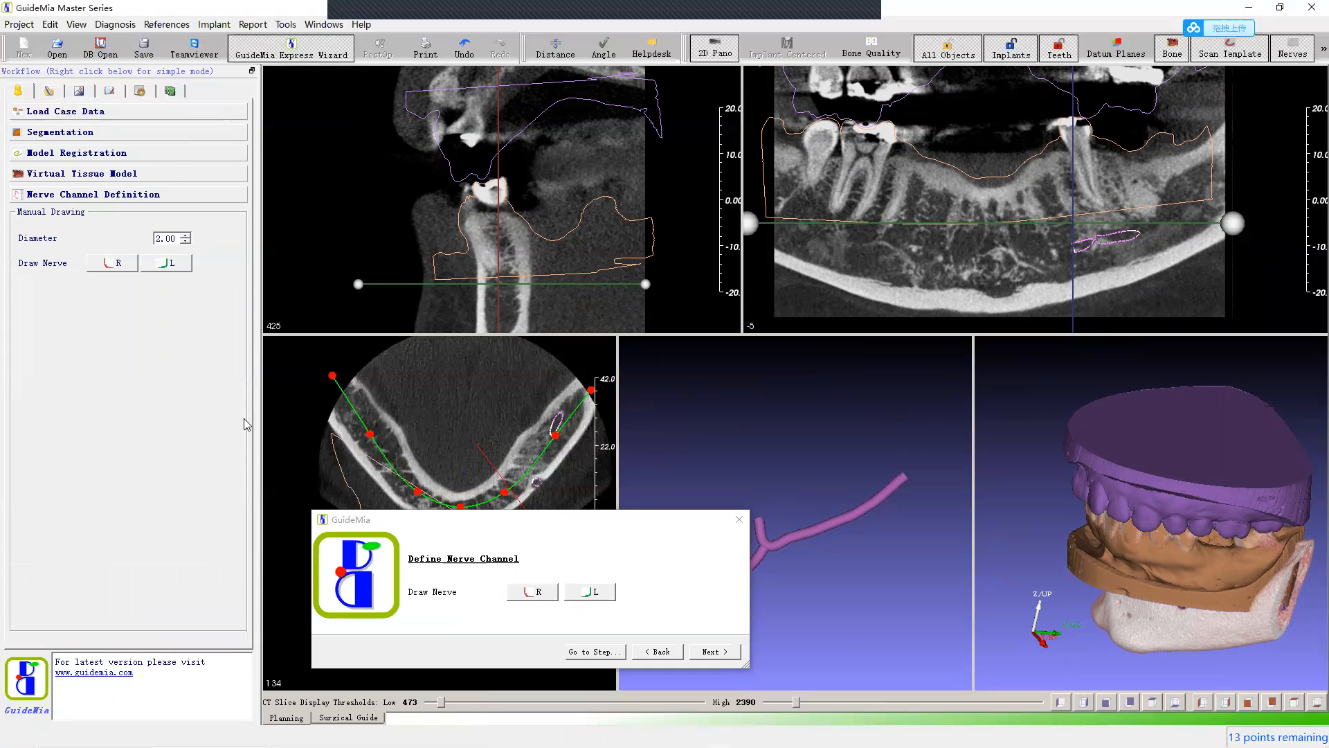
pyautogui.click(515, 531)
pyautogui.moveTo(513, 525); pyautogui.dragTo(217, 505)
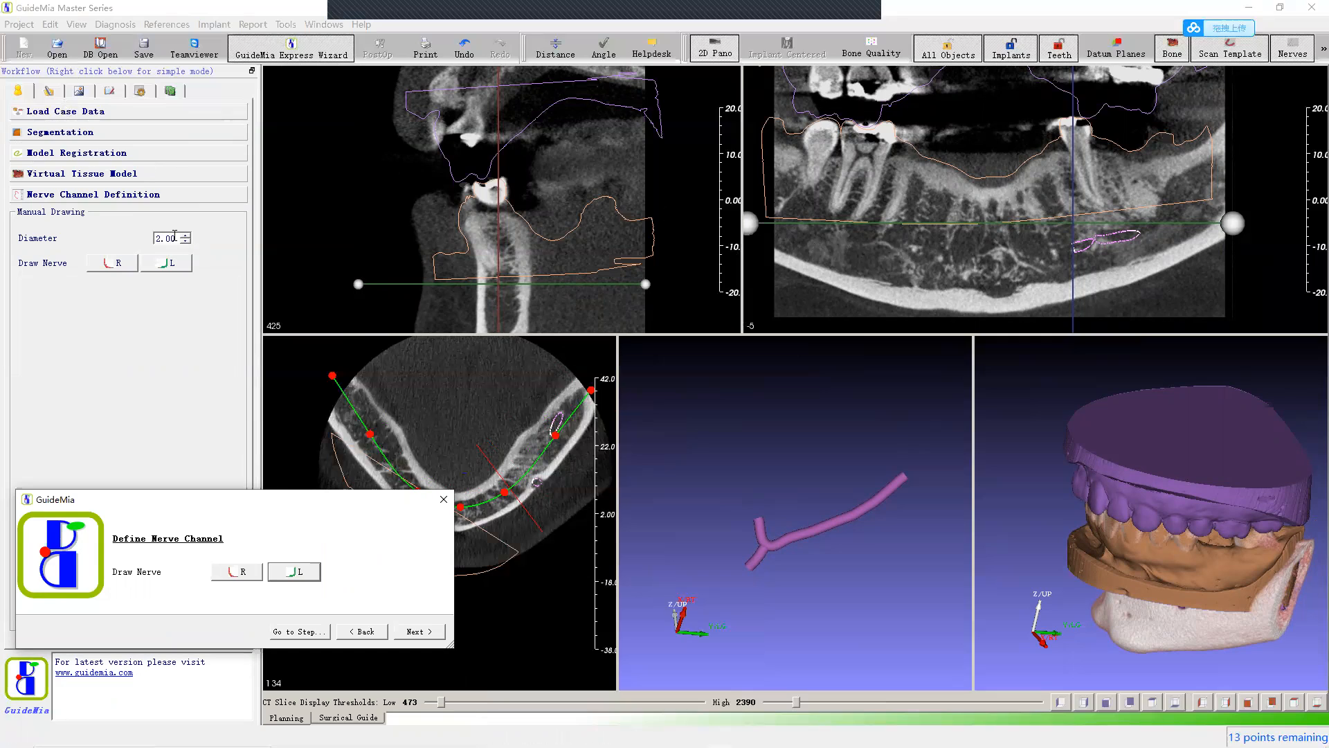
pyautogui.moveTo(870, 514)
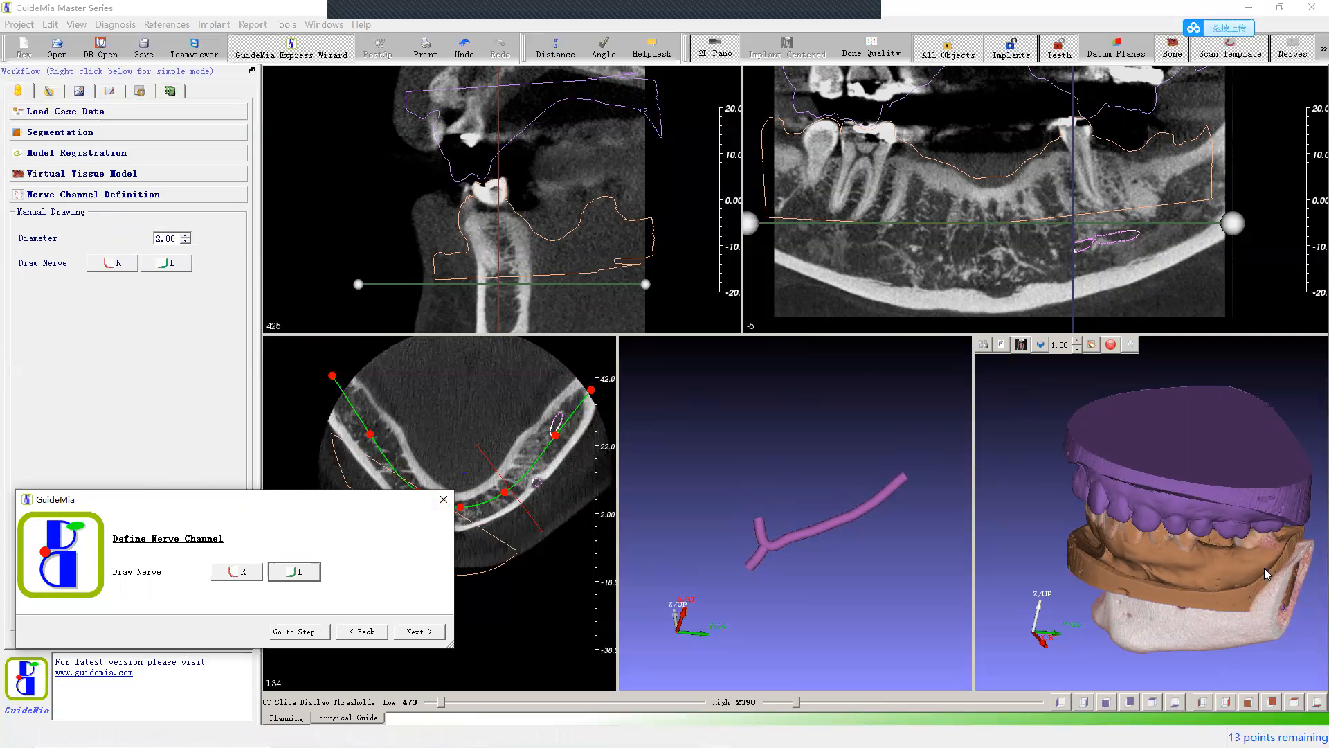
pyautogui.moveTo(1022, 485)
pyautogui.mouseDown()
pyautogui.moveTo(1025, 462)
pyautogui.moveTo(1021, 474)
pyautogui.mouseUp()
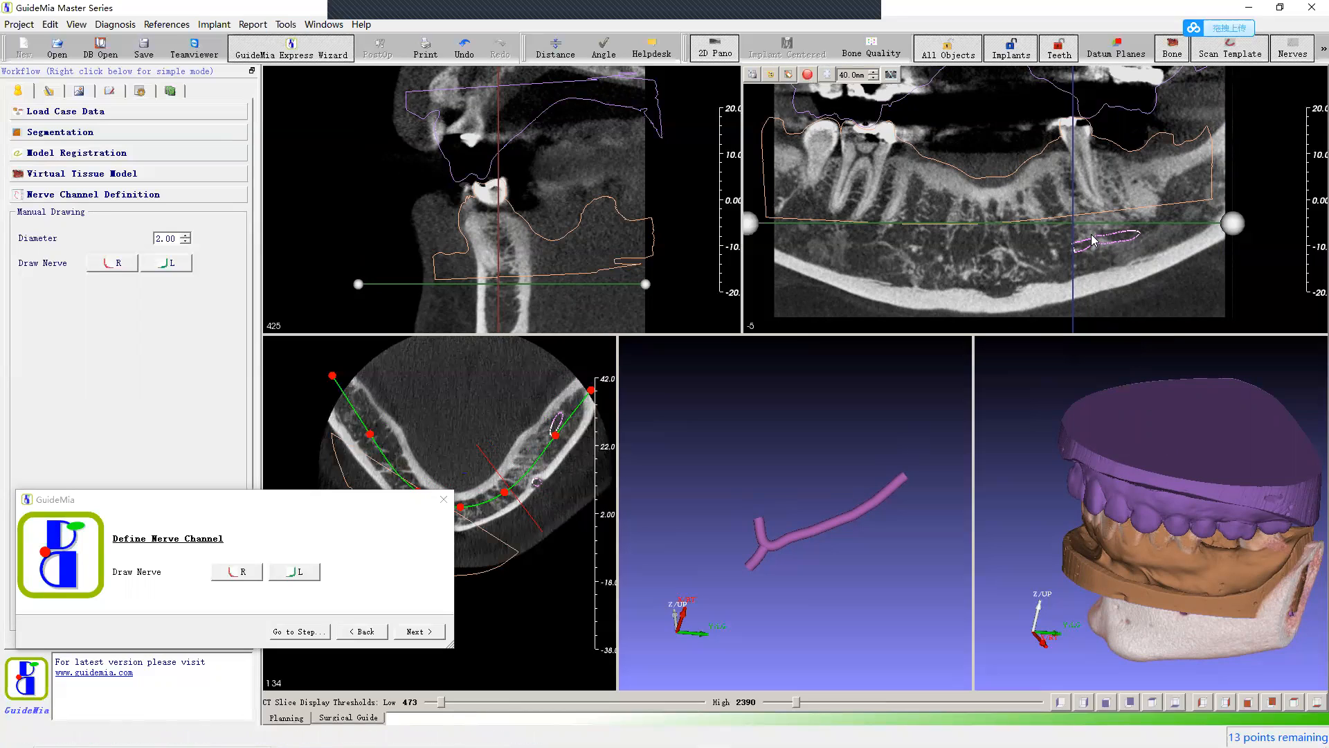
# Step: Advance the wizard to Place Implants and select tooth 19 (36) as the implant position
pyautogui.click(422, 632)
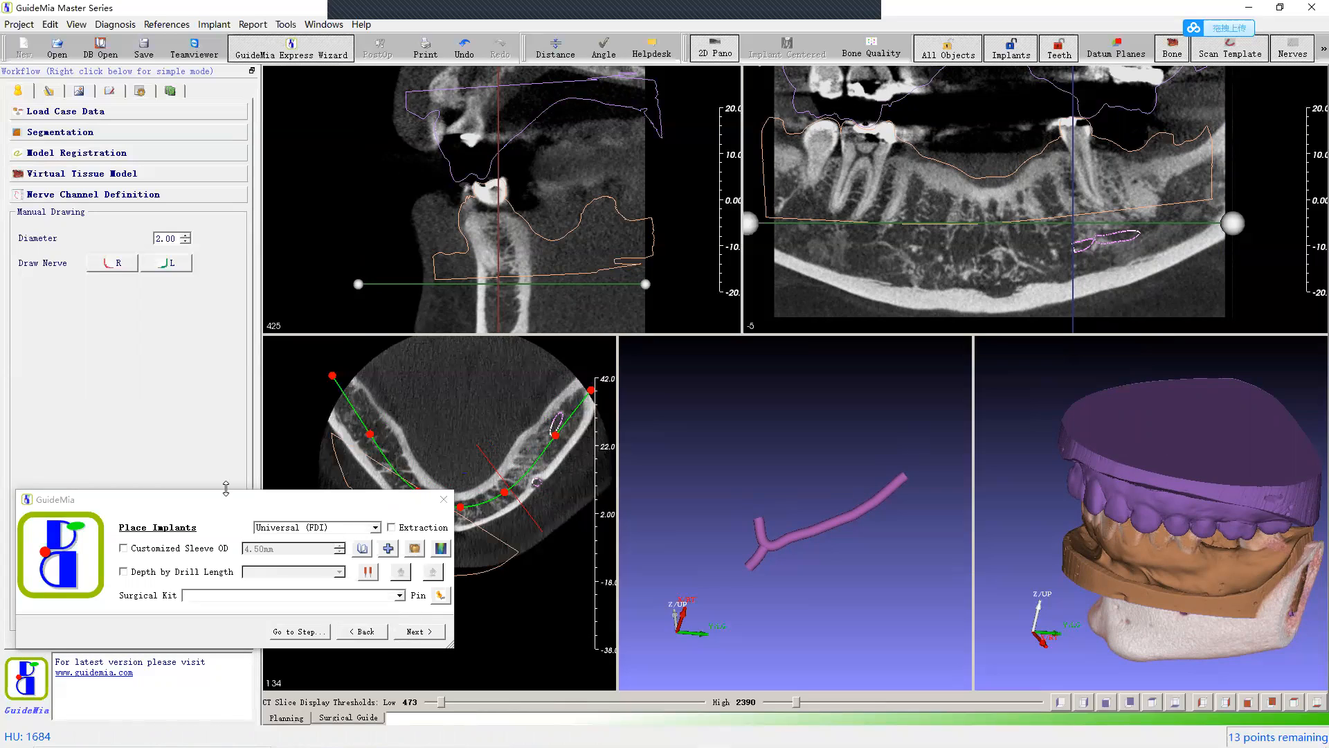
pyautogui.click(308, 529)
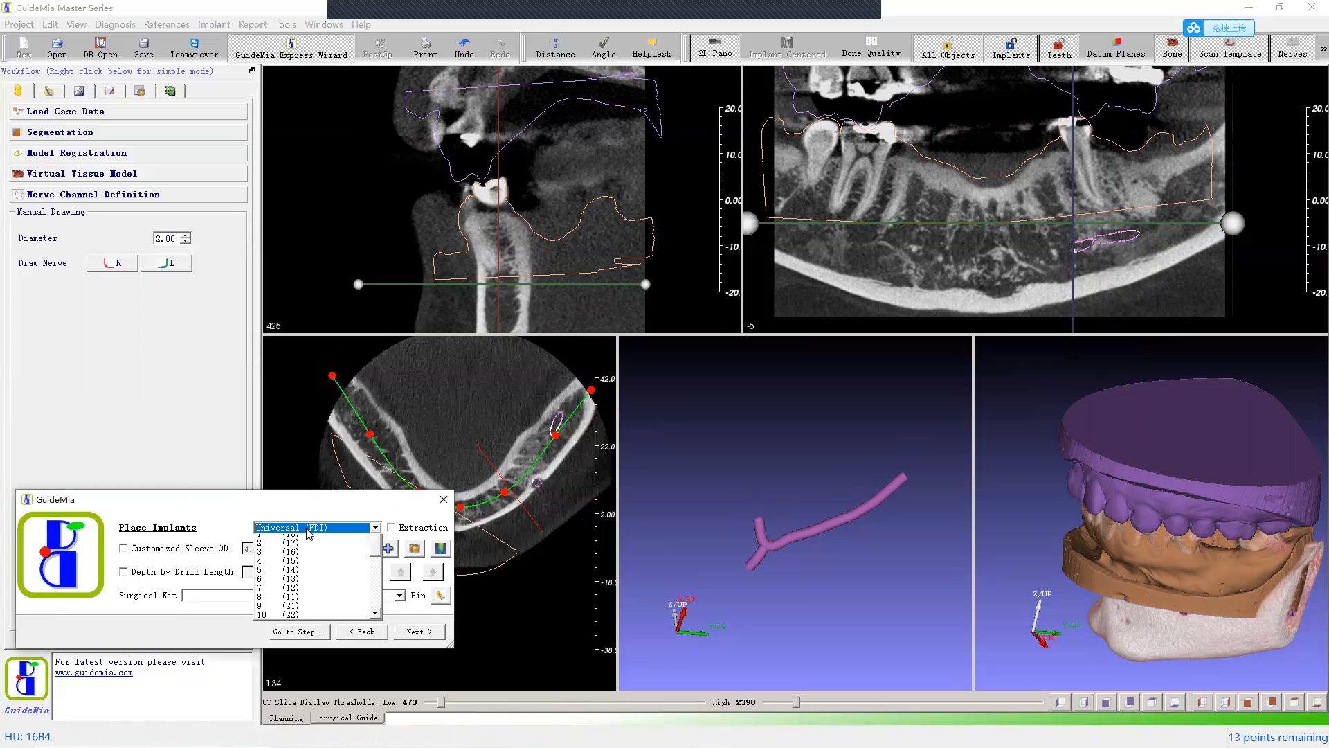
pyautogui.scroll(-4, 279, 599)
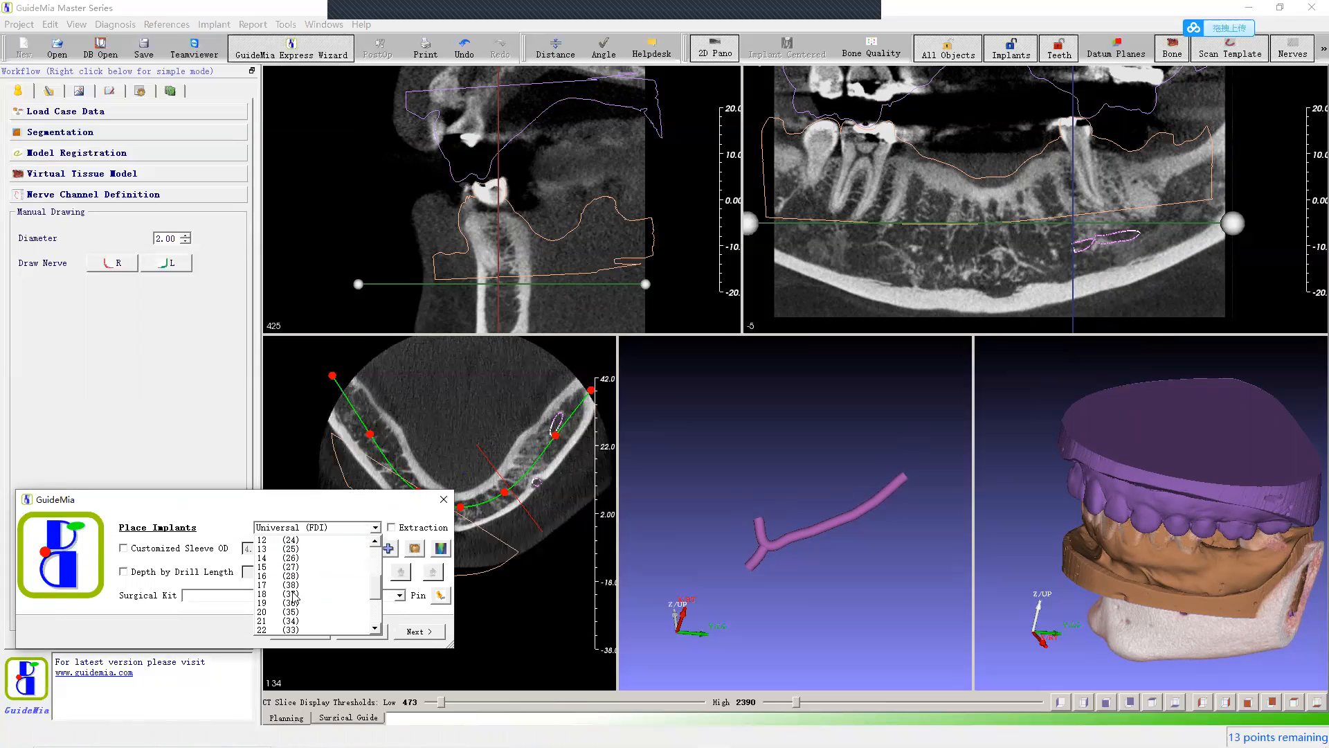
pyautogui.click(271, 604)
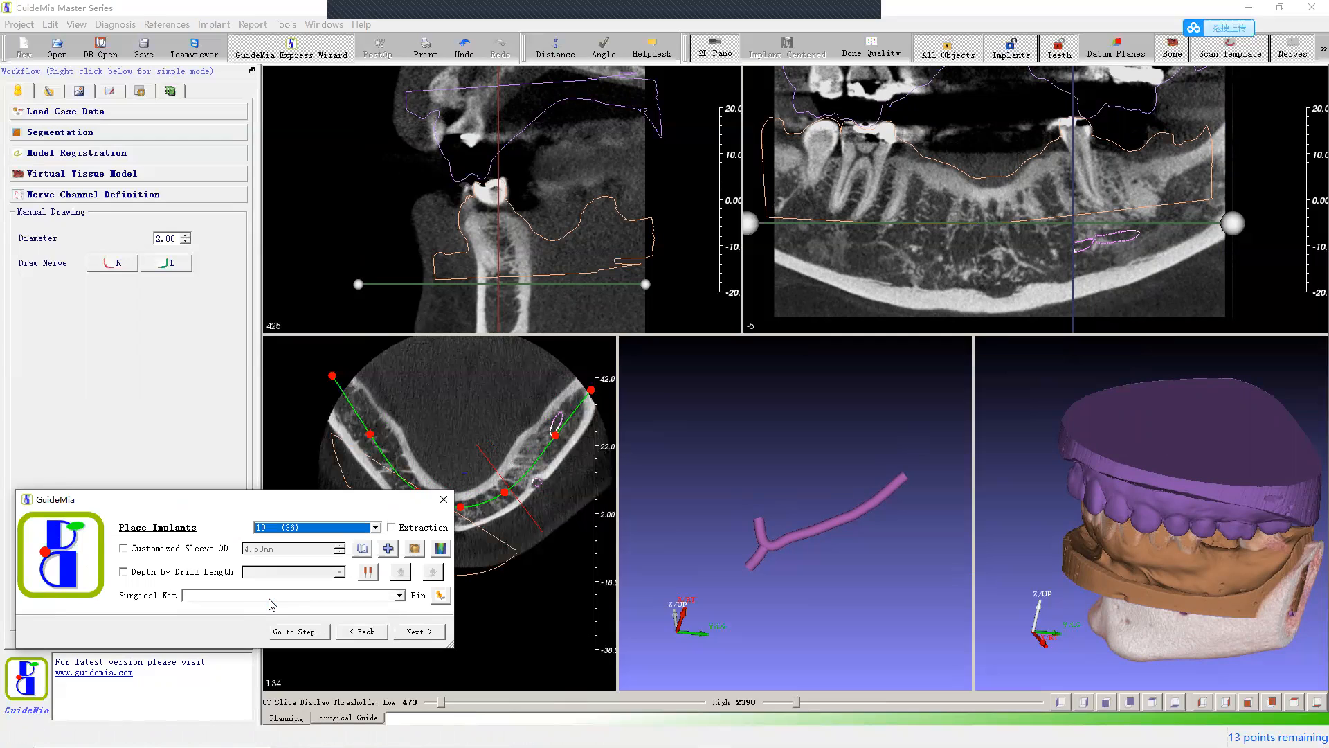
# Step: Open the implant catalog, browse the CAMLOG and Astra Tech brands, and preview CAMLOG implant K1052.5013 with abutment K2227.5030_Rev_00.stl from several angles
pyautogui.click(365, 549)
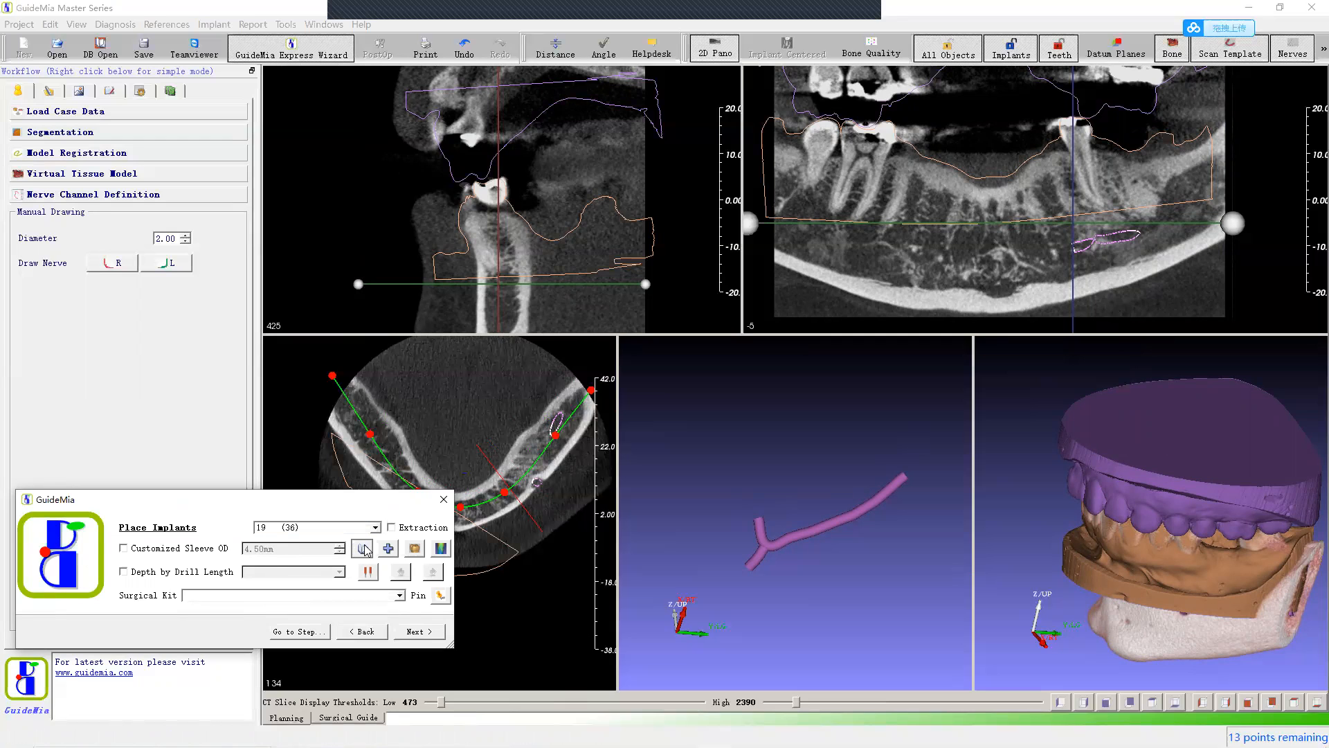
pyautogui.click(363, 548)
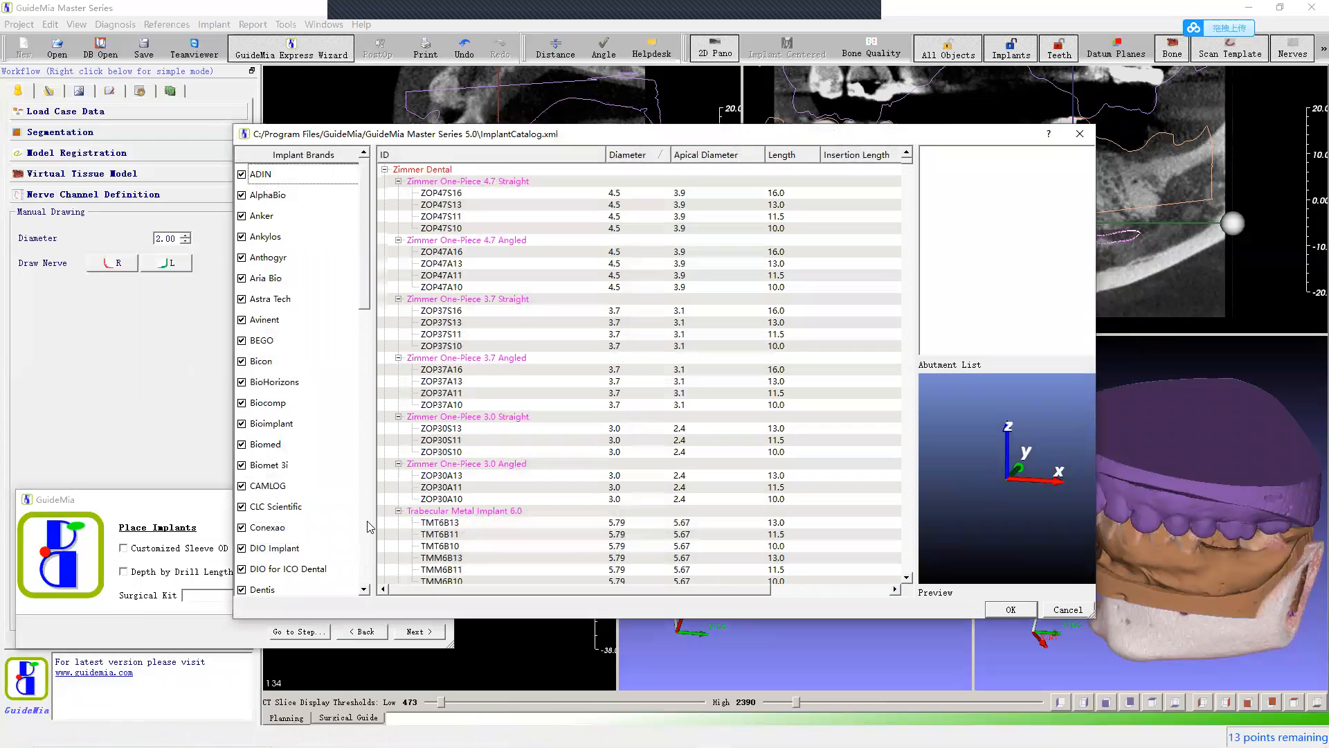
pyautogui.moveTo(364, 255); pyautogui.dragTo(367, 274)
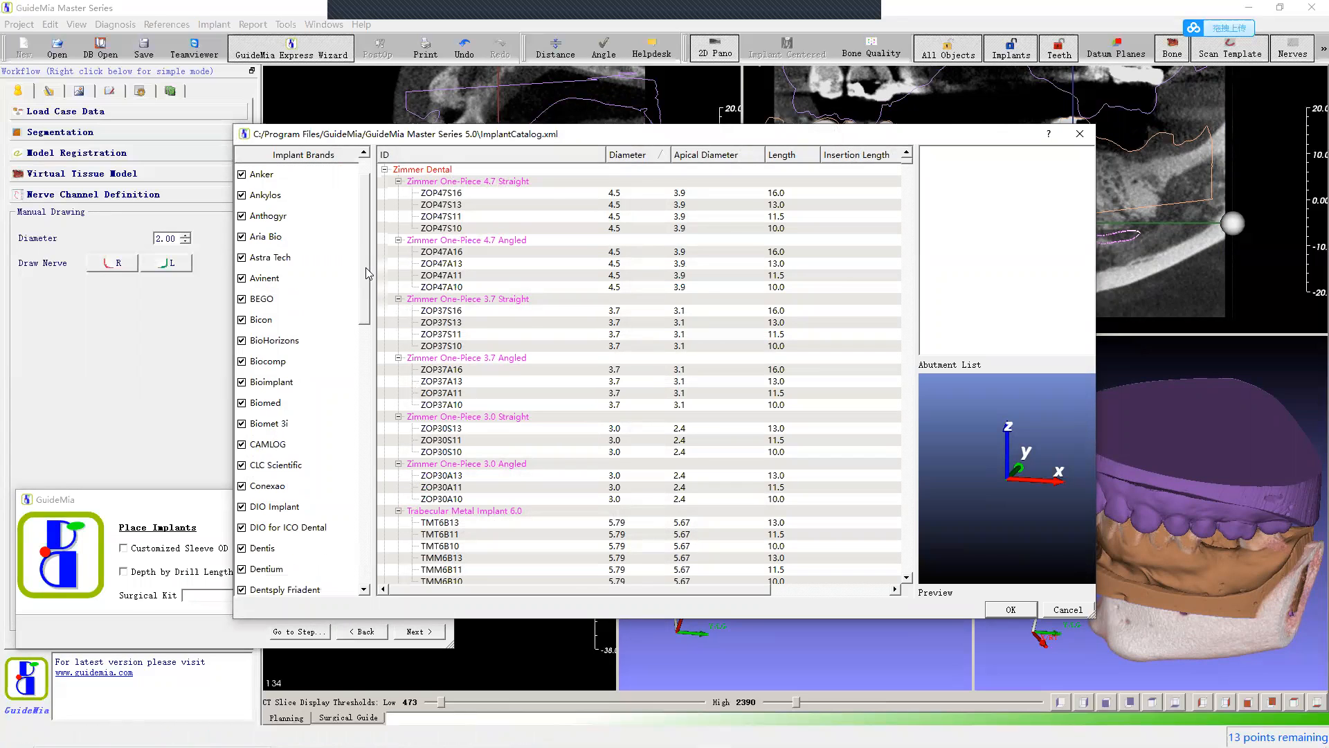
pyautogui.click(263, 446)
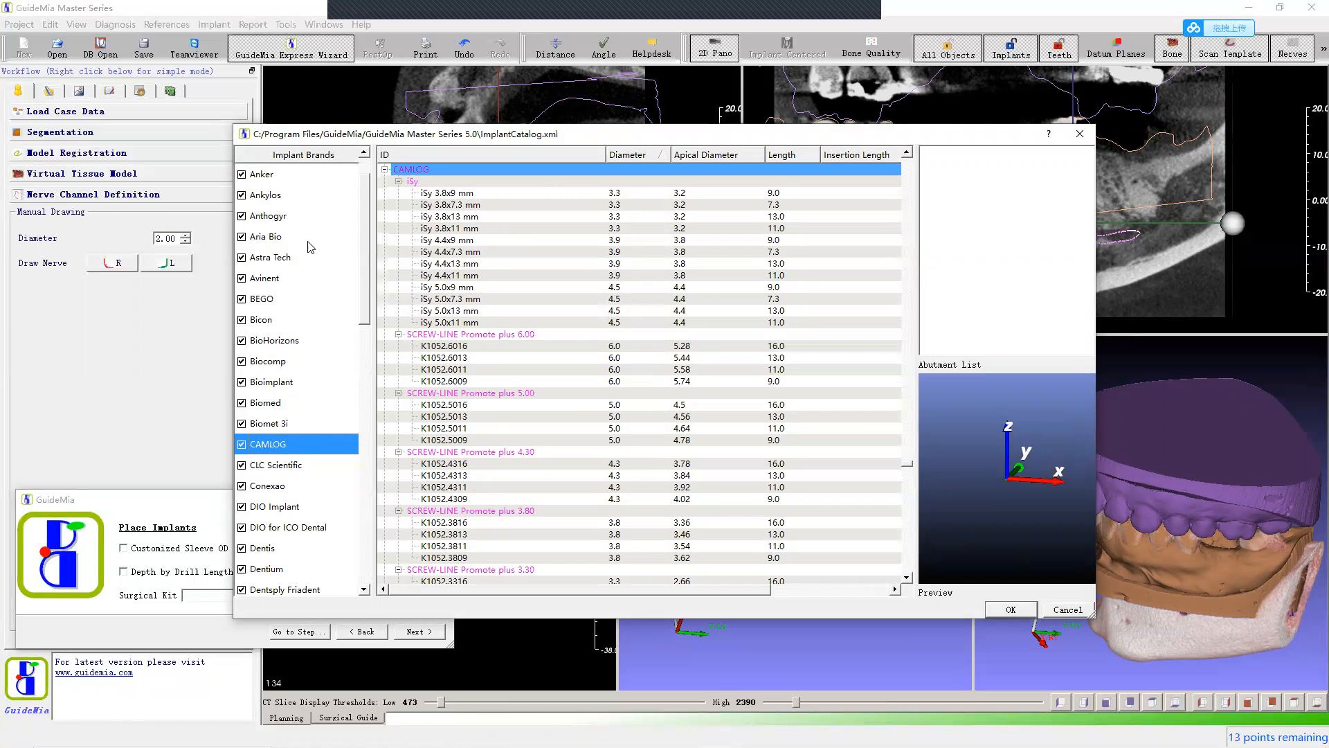
pyautogui.click(278, 259)
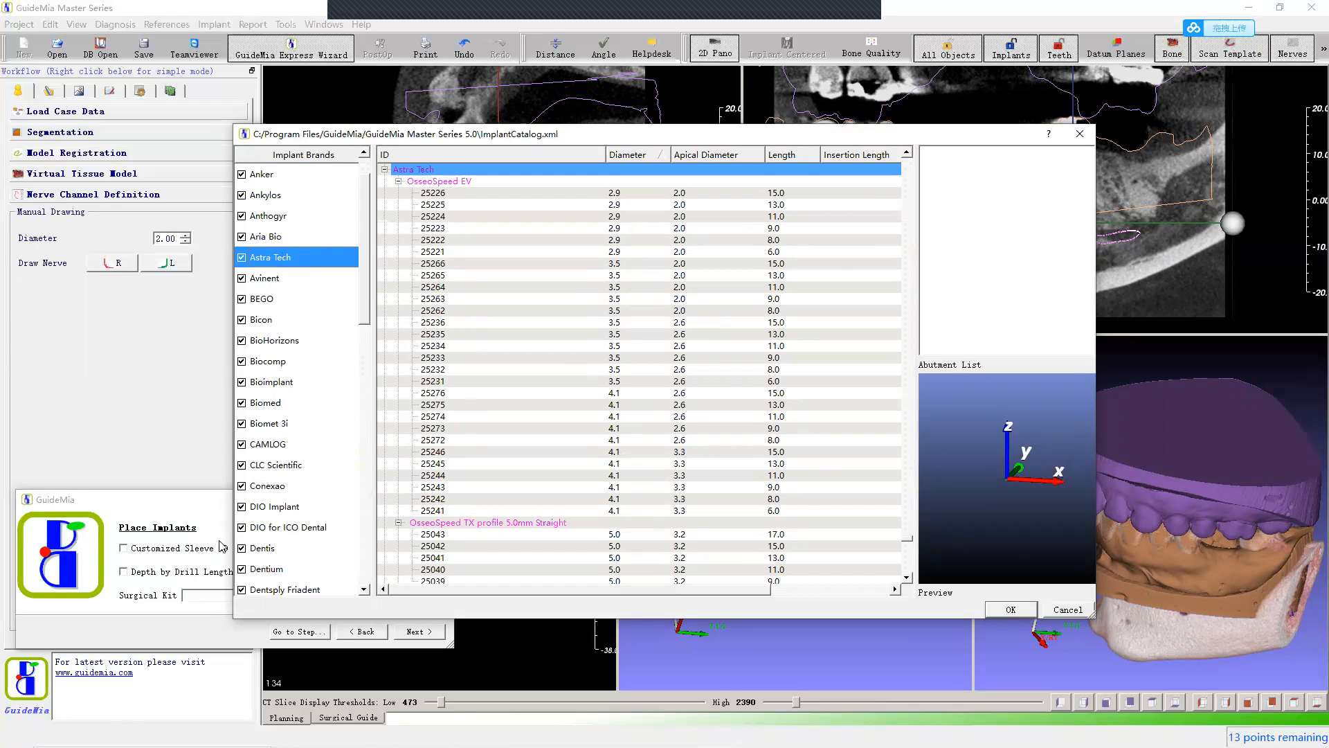
pyautogui.click(270, 447)
pyautogui.click(451, 419)
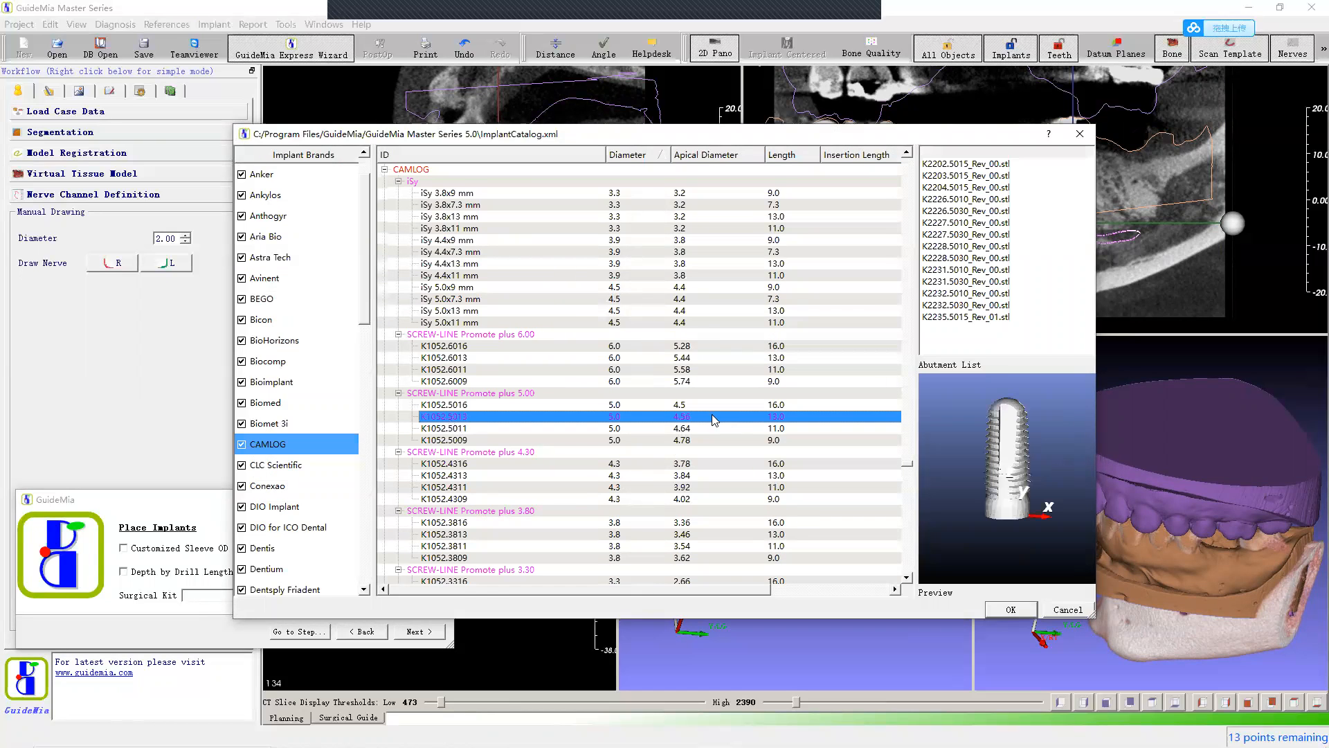
pyautogui.click(984, 236)
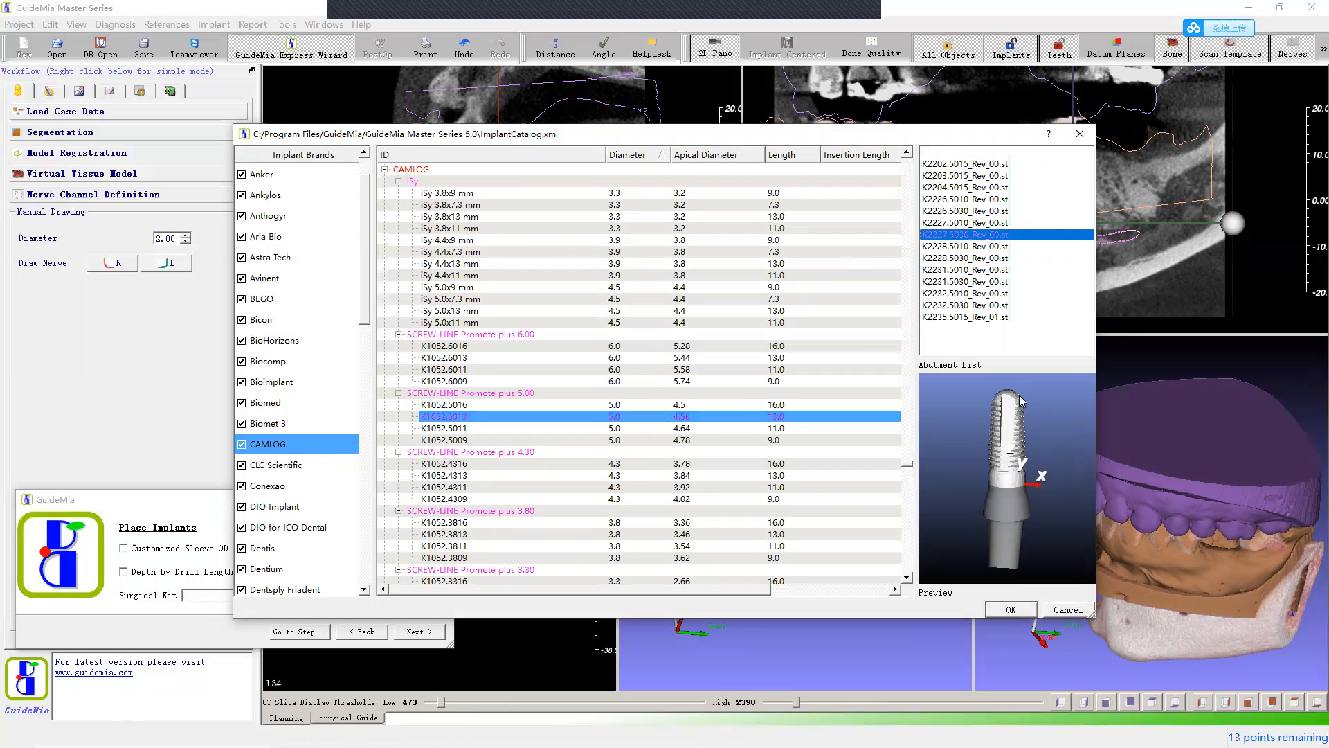
pyautogui.moveTo(1058, 452); pyautogui.dragTo(905, 361)
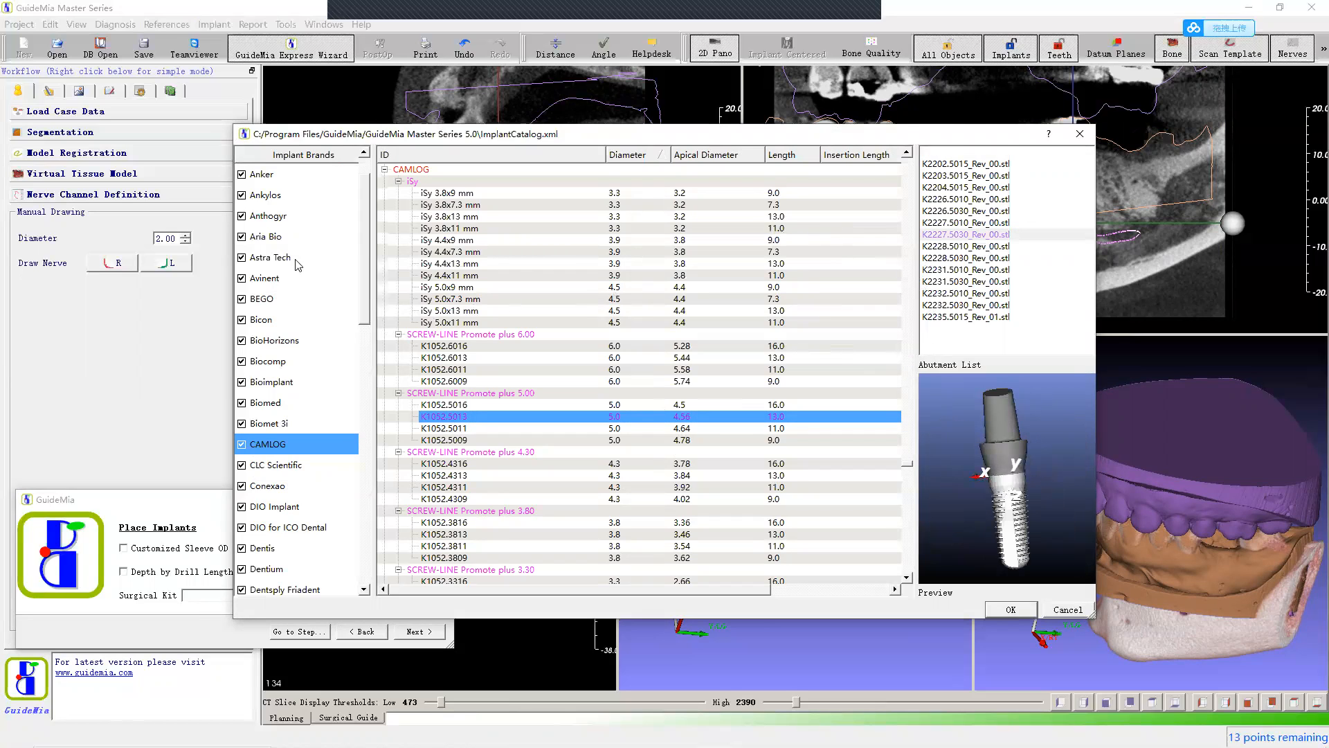
# Step: Choose the Astra Tech OsseoSpeed TX profile 5.0mm Straight implant 25040 and place it in the left gap behind the premolar in the panoramic view
pyautogui.click(270, 256)
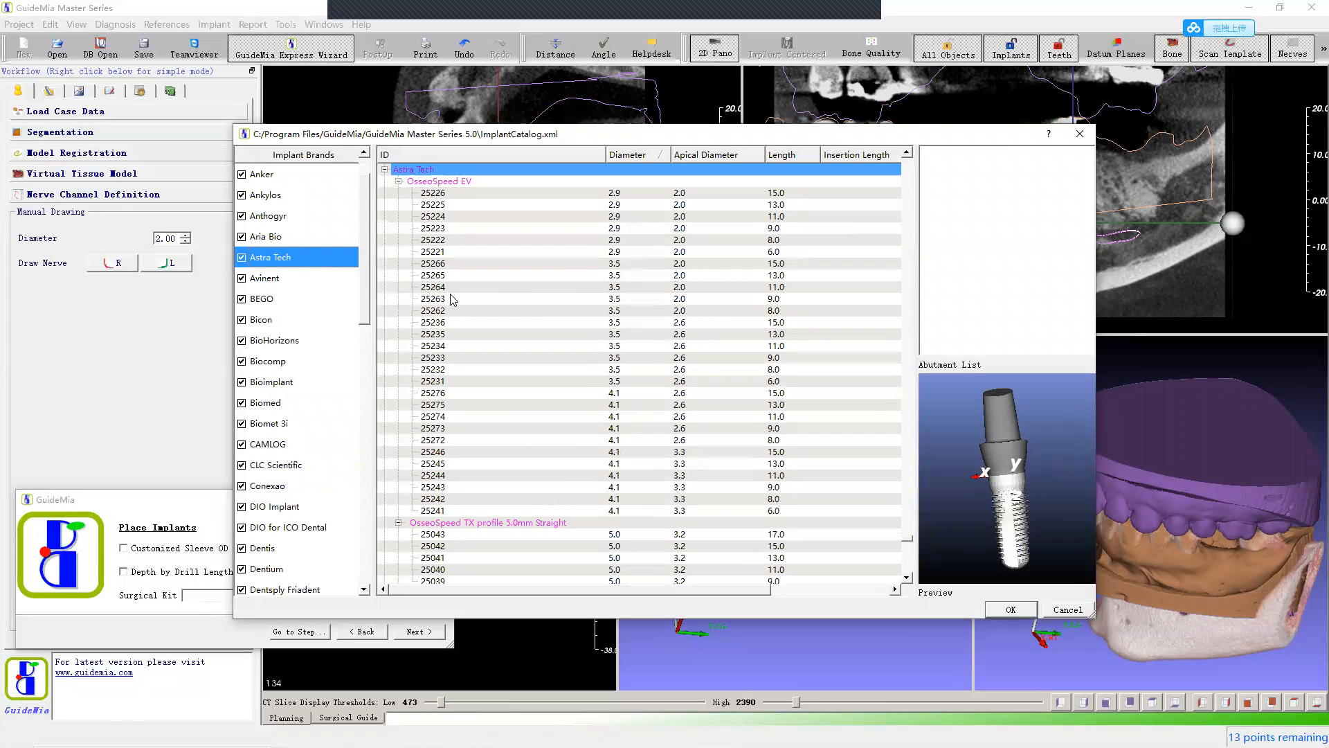
pyautogui.scroll(-2, 606, 431)
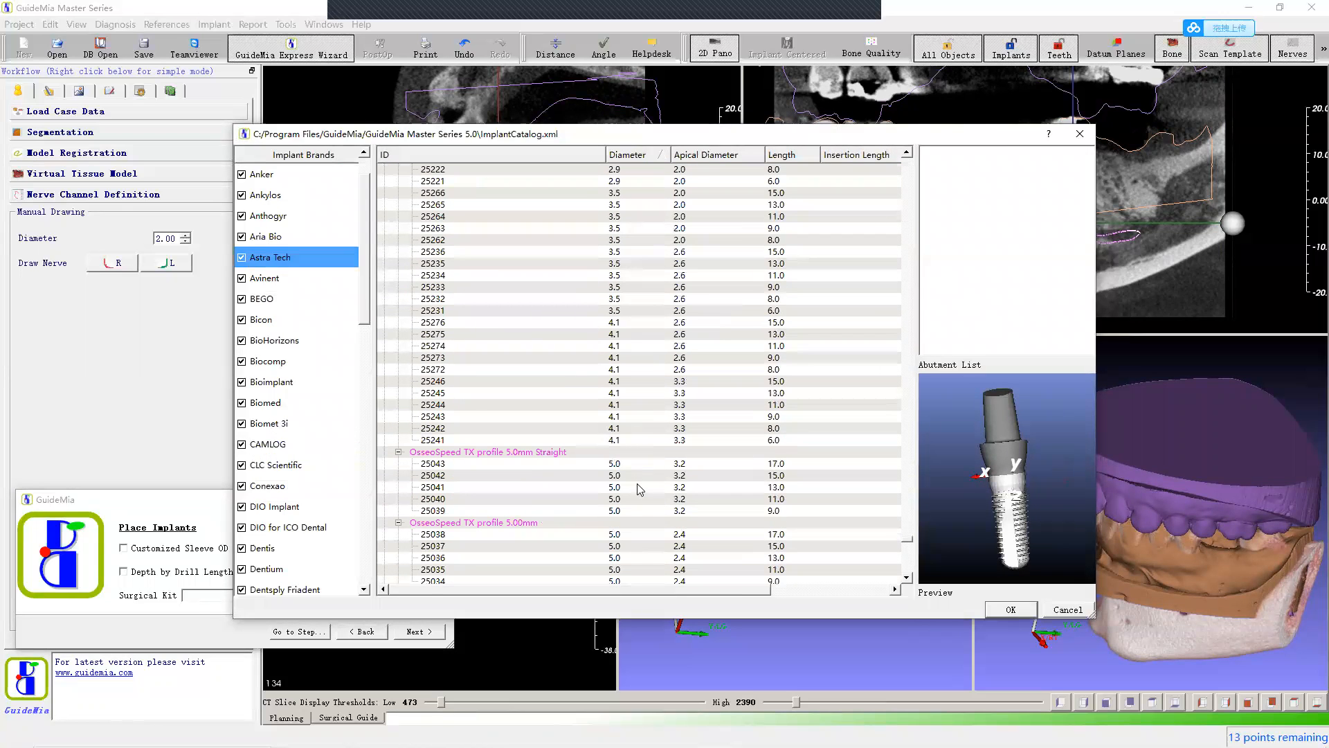
pyautogui.click(662, 501)
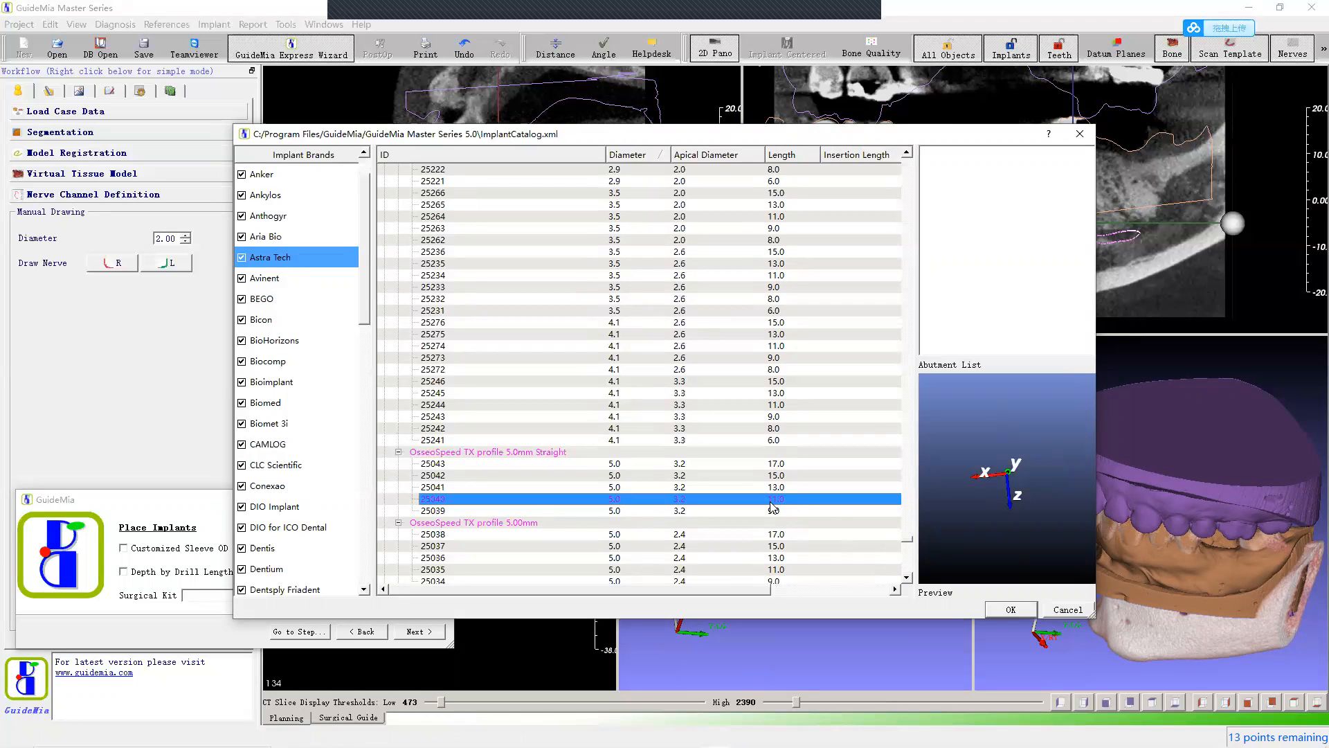
pyautogui.click(1019, 612)
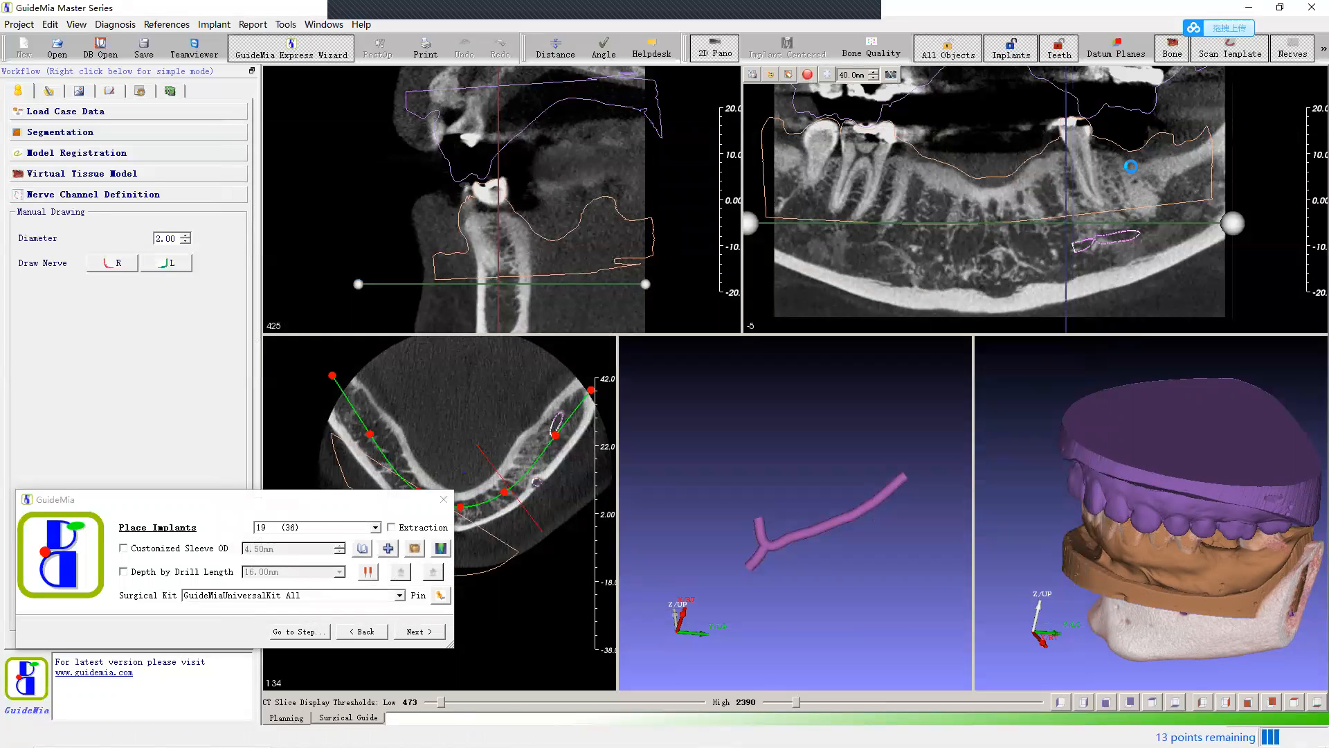
pyautogui.click(1133, 174)
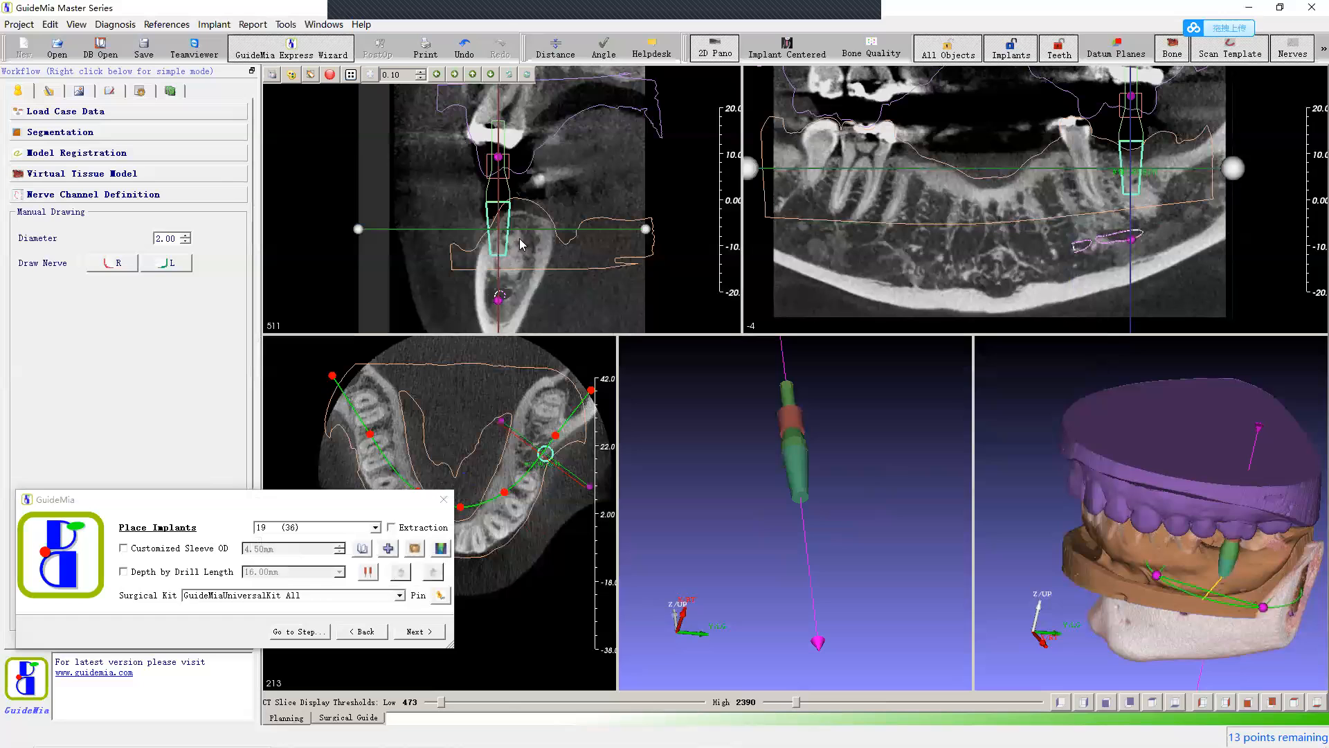
# Step: Centre the implant in the ridge in the cross-section and tilt its axis in the panoramic view, checking the neighbouring slices
pyautogui.moveTo(502, 218); pyautogui.dragTo(519, 236)
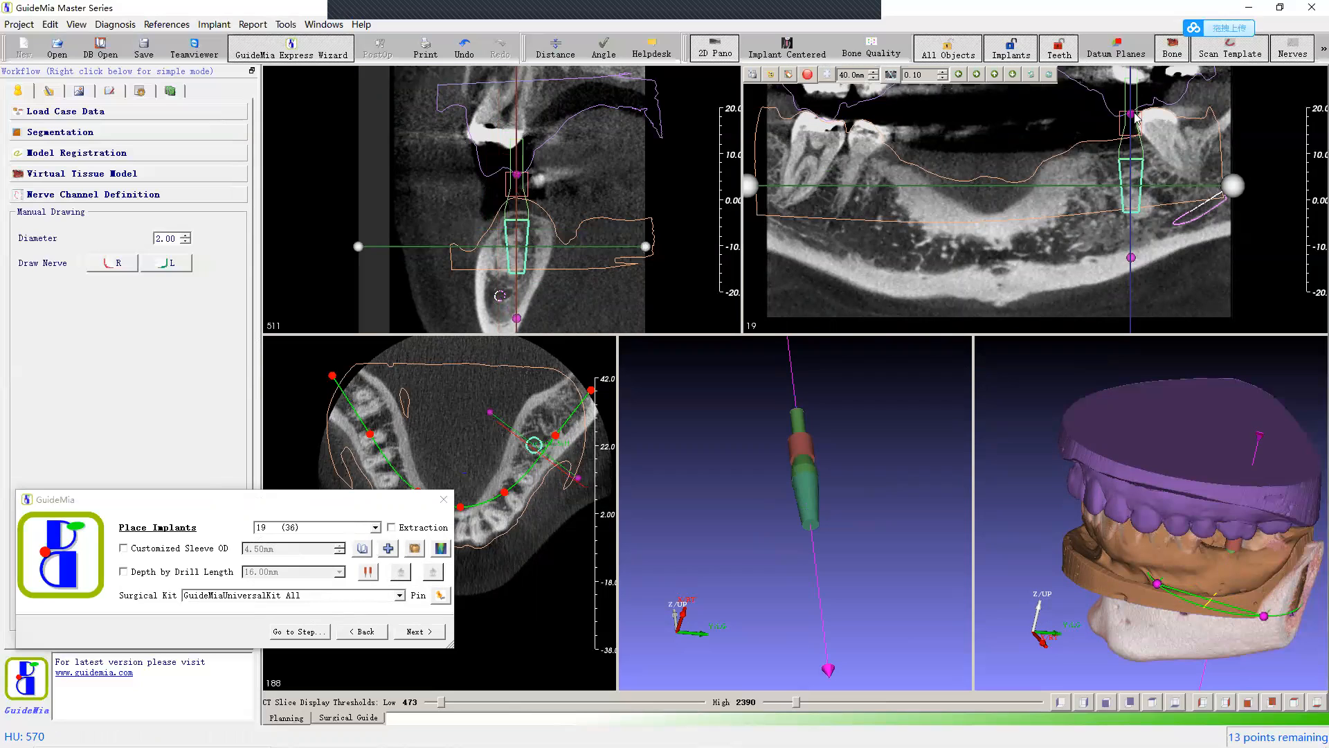
pyautogui.moveTo(523, 237)
pyautogui.mouseDown()
pyautogui.moveTo(439, 237)
pyautogui.moveTo(526, 236)
pyautogui.mouseUp()
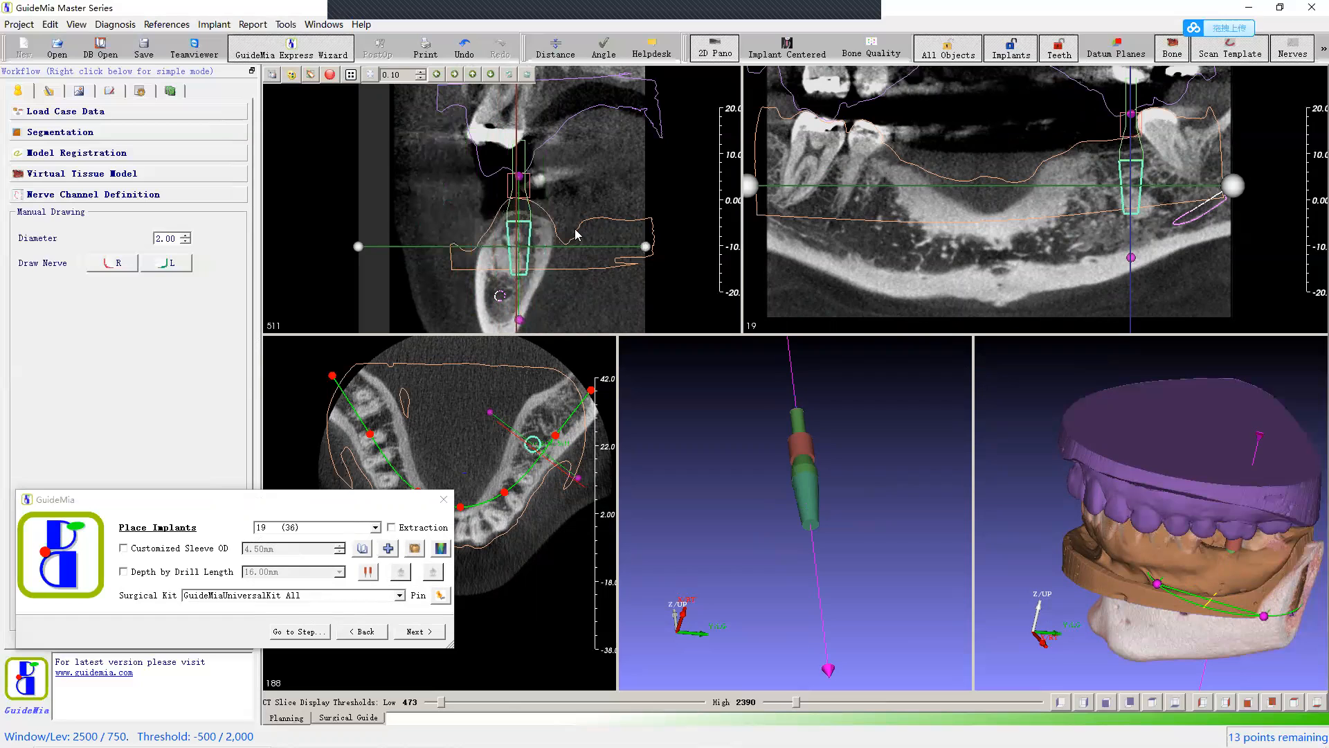
pyautogui.moveTo(1131, 114); pyautogui.dragTo(1107, 117)
pyautogui.moveTo(1144, 261); pyautogui.dragTo(1148, 255)
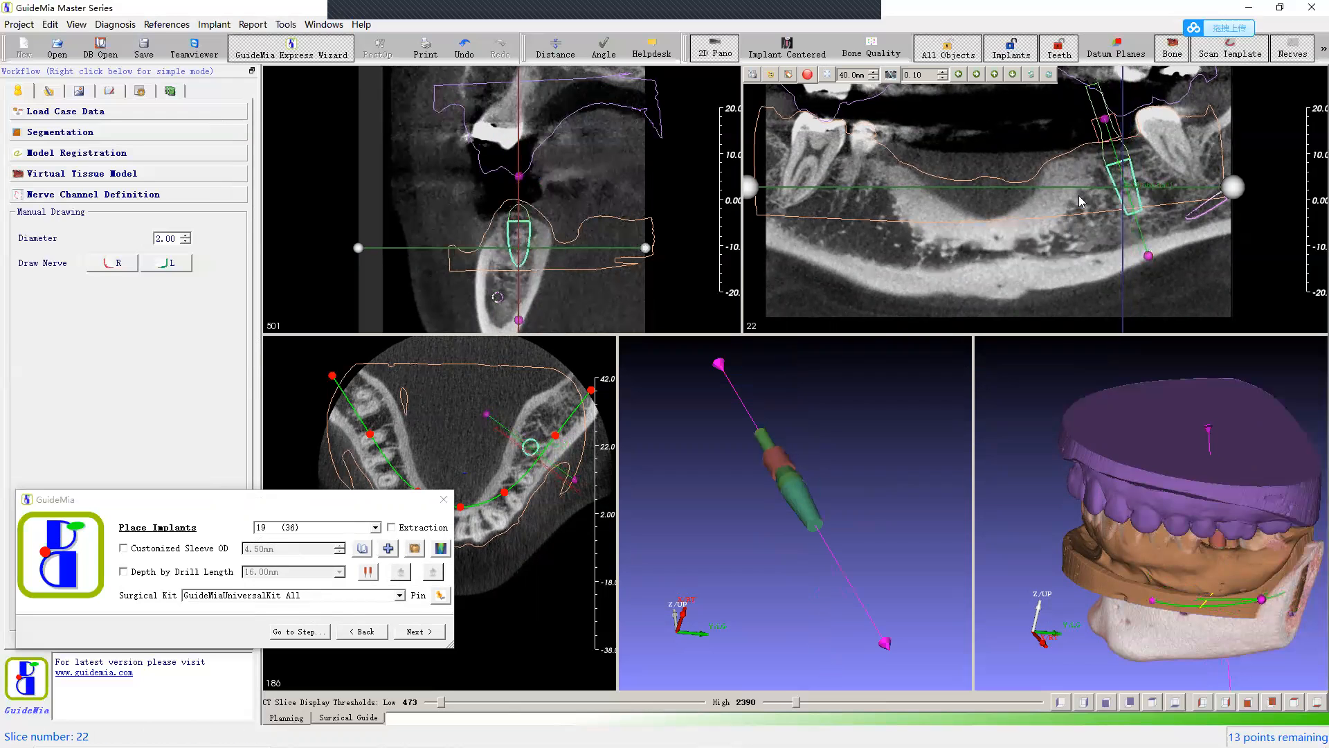
pyautogui.scroll(-9, 1082, 202)
pyautogui.scroll(9, 1080, 203)
pyautogui.scroll(1, 1084, 202)
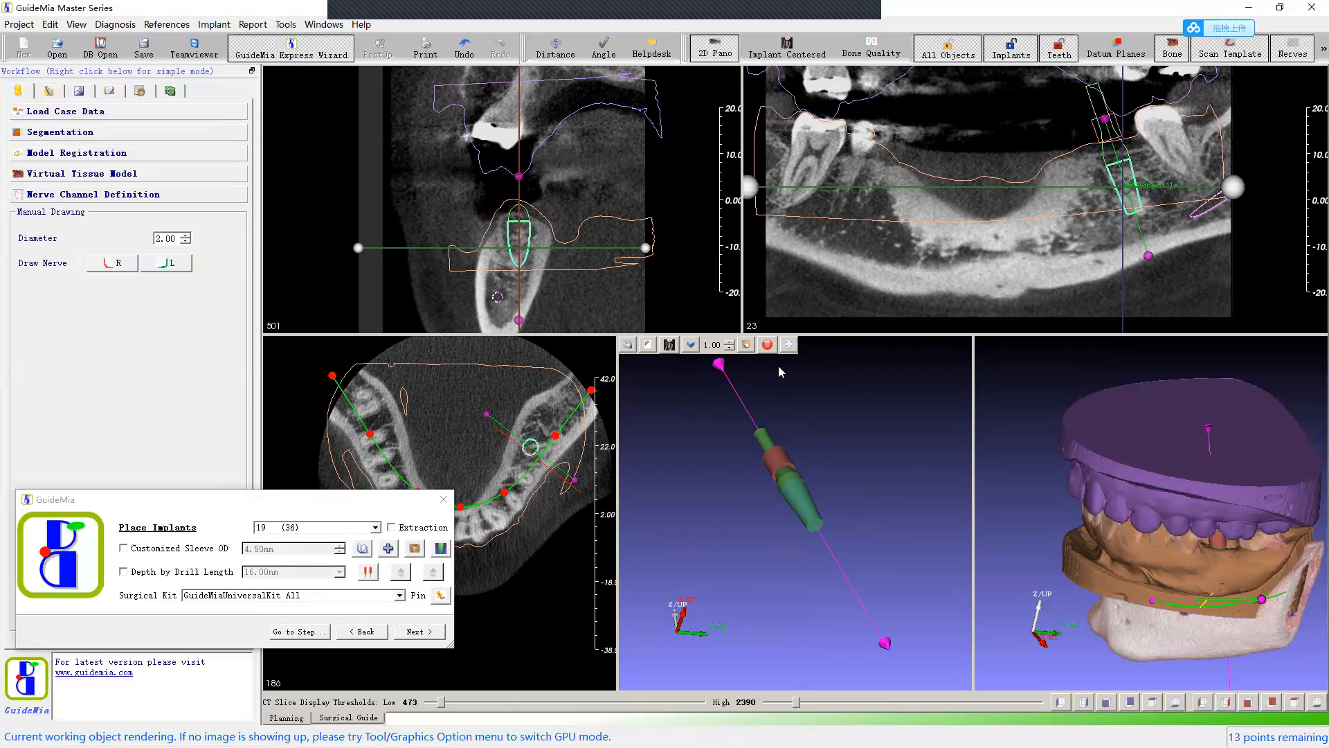
# Step: Show the implant-centric cross section in the current-object 3D view and rotate the slice around the implant to check the surrounding bone
pyautogui.moveTo(1088, 368)
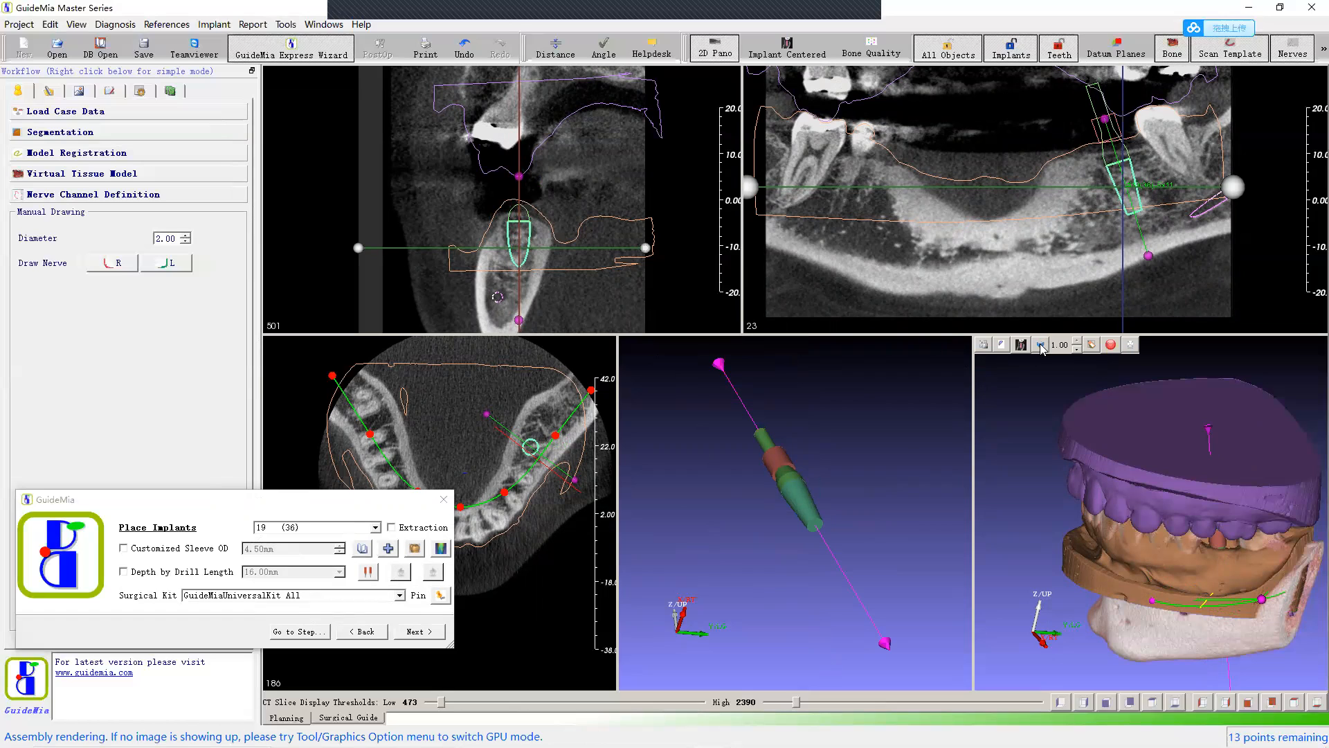
pyautogui.moveTo(642, 349)
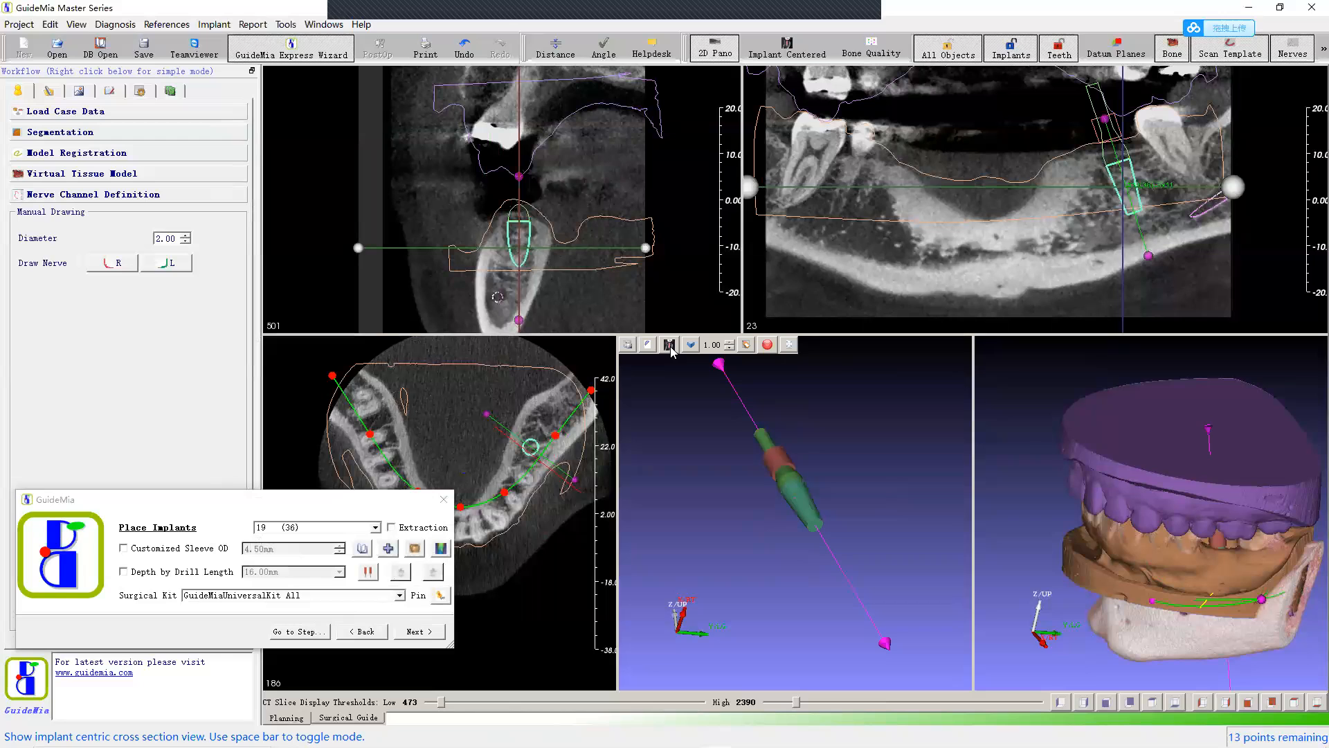
pyautogui.click(671, 346)
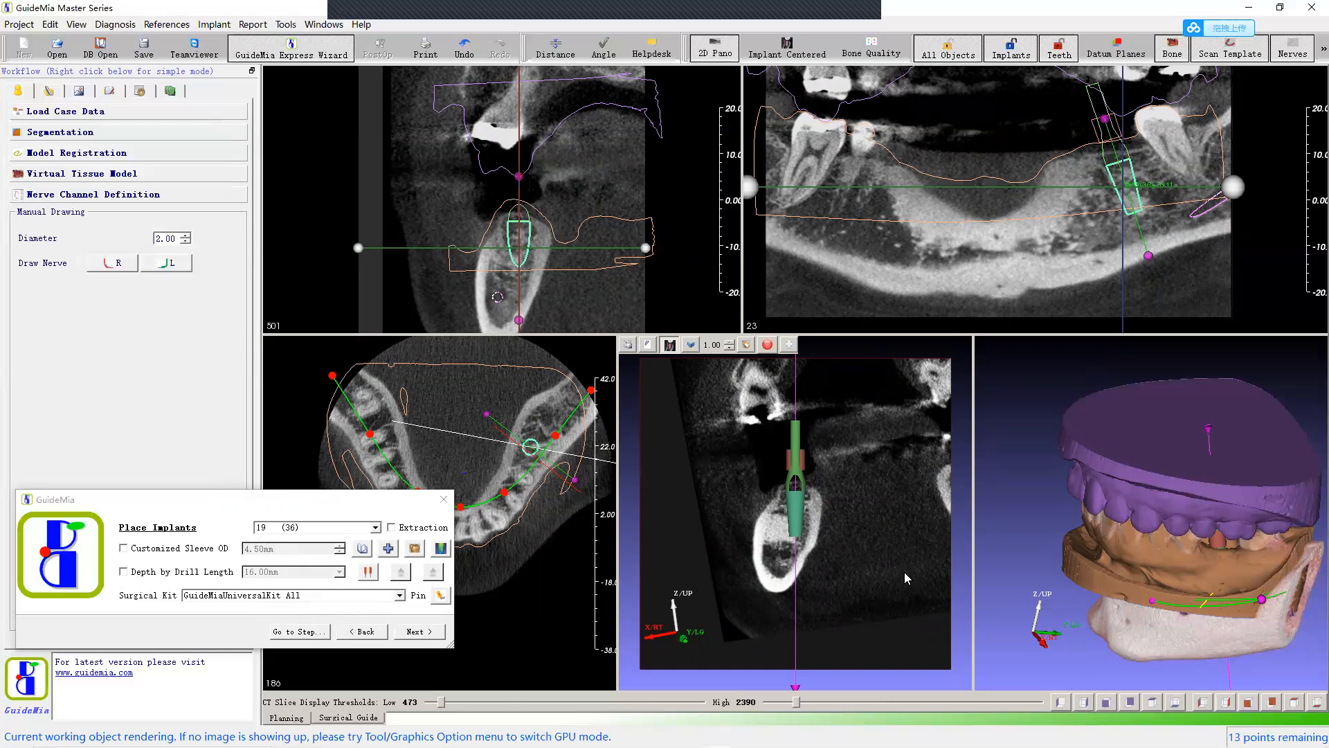
pyautogui.scroll(-11, 838, 523)
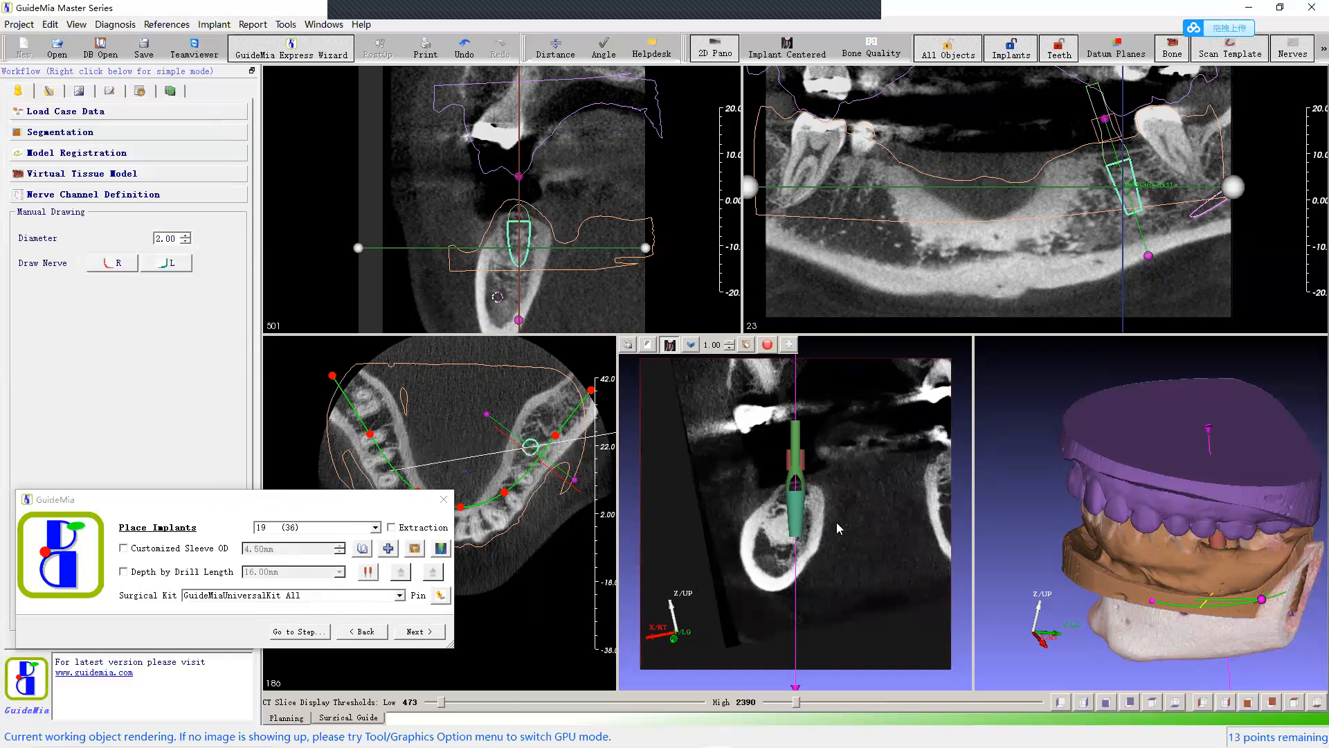
pyautogui.scroll(-10, 837, 528)
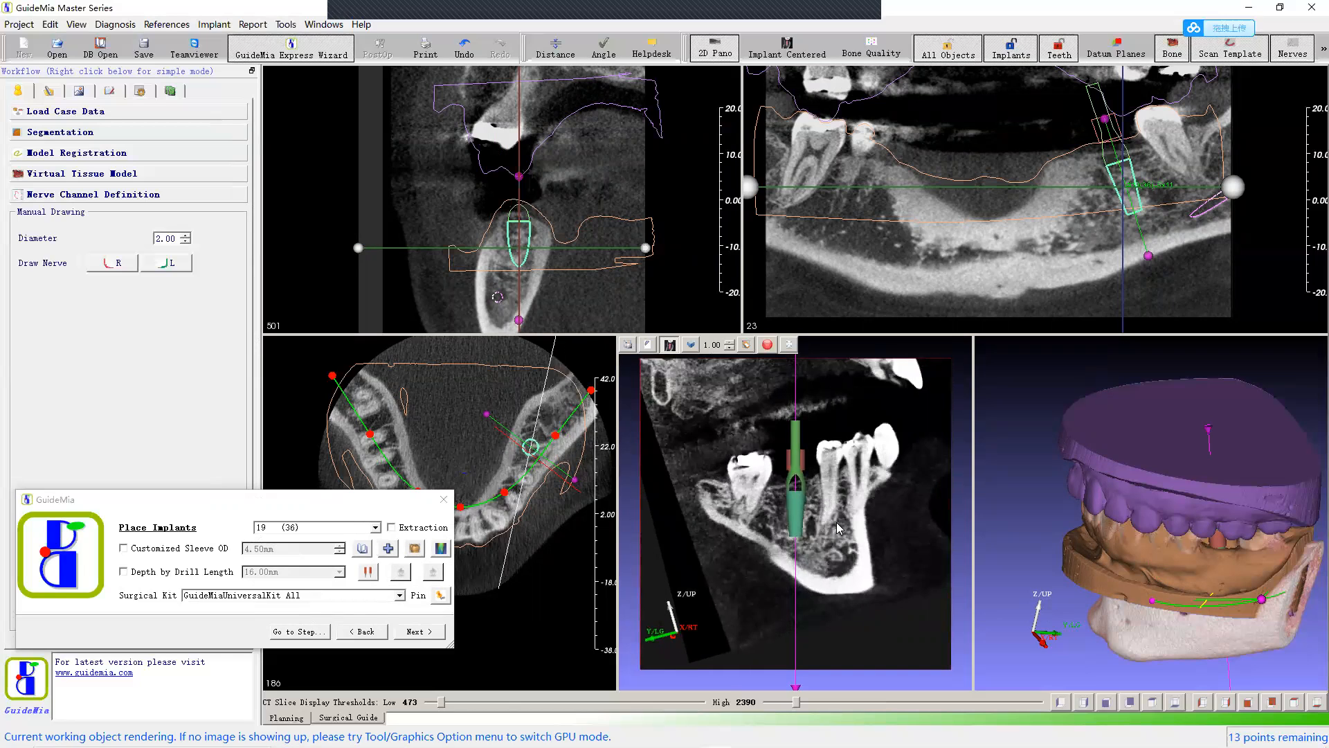
pyautogui.scroll(-10, 837, 528)
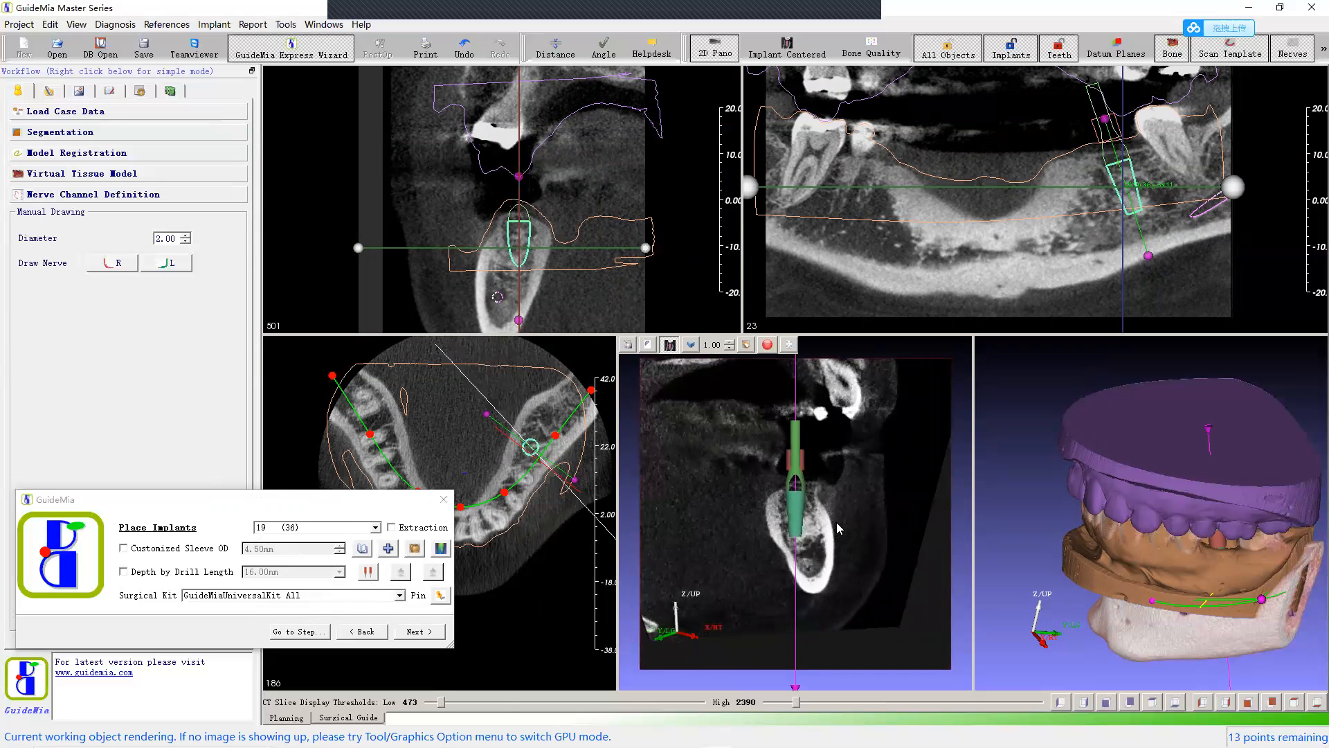
pyautogui.scroll(-10, 837, 528)
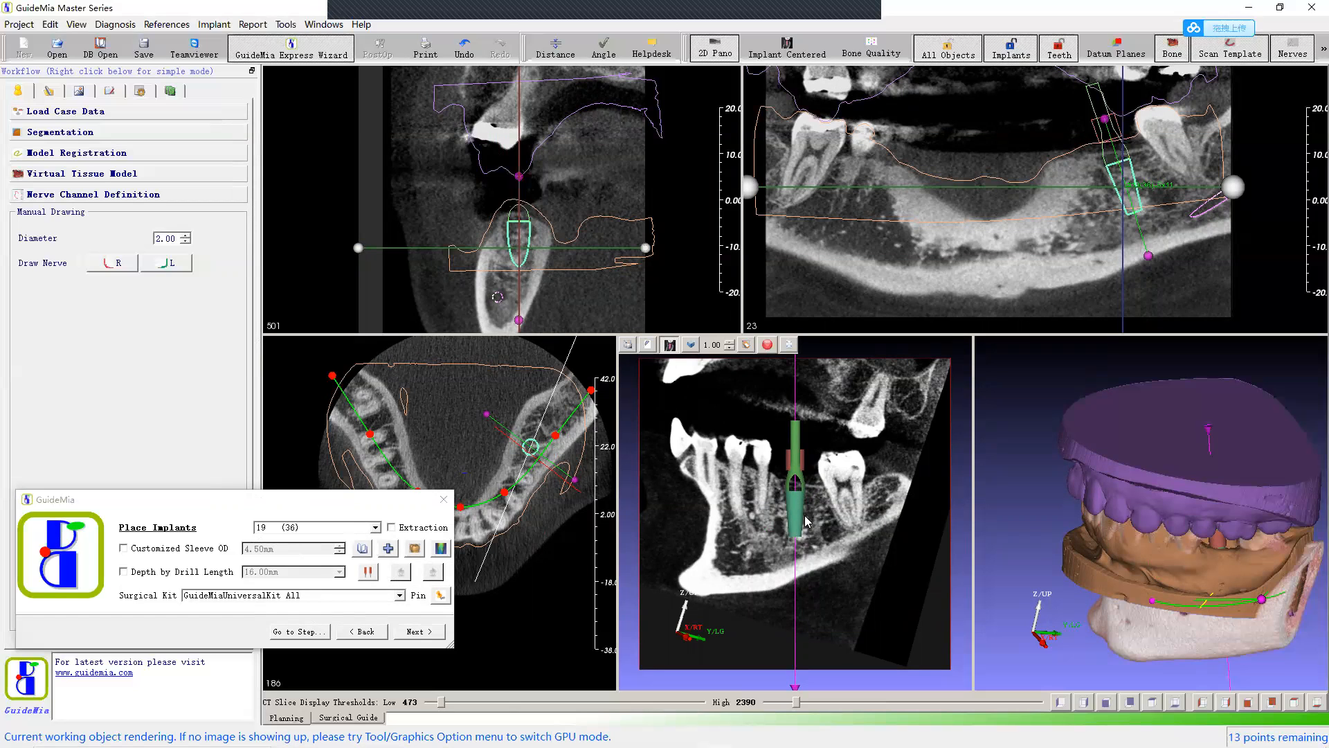
# Step: Fine-tune the implant's depth and axis between the neighbouring teeth, tilting its upper end slightly sideways in the cross-section
pyautogui.moveTo(797, 524); pyautogui.dragTo(796, 499)
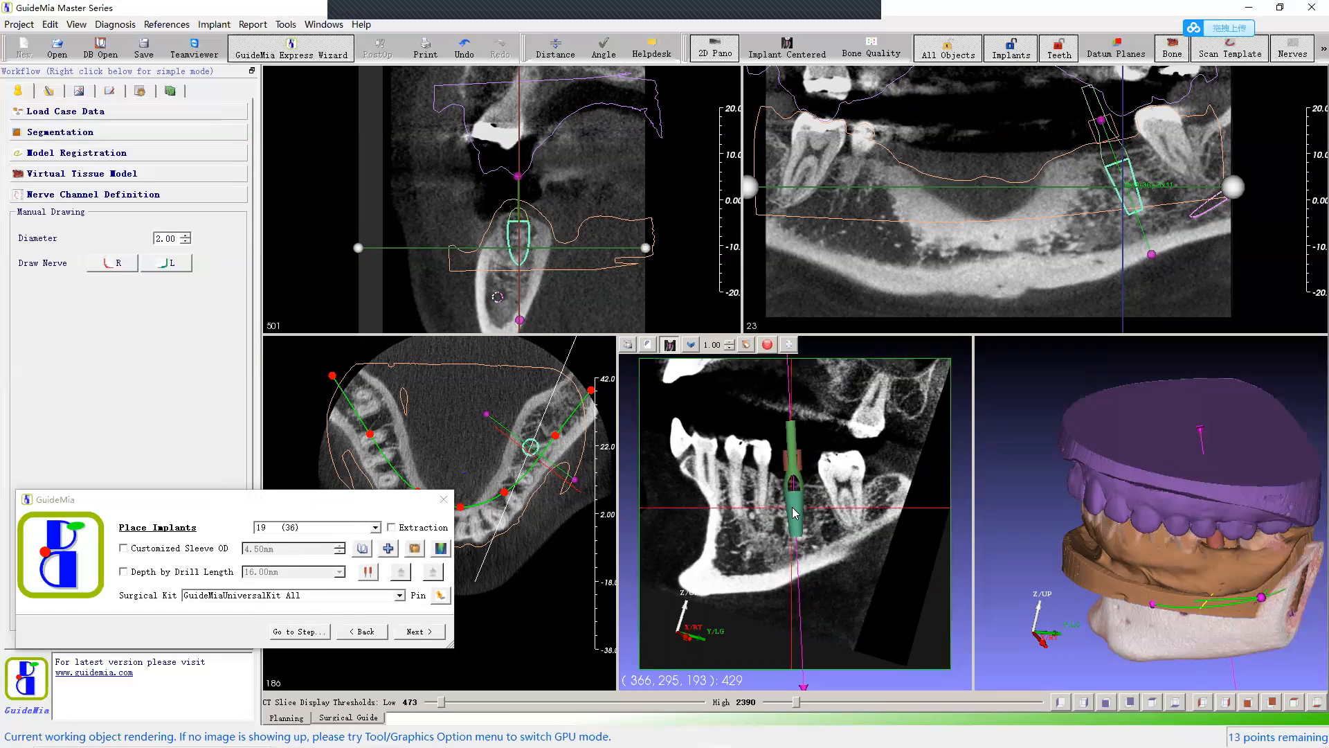
pyautogui.moveTo(800, 513); pyautogui.dragTo(818, 635)
pyautogui.moveTo(803, 682); pyautogui.dragTo(800, 682)
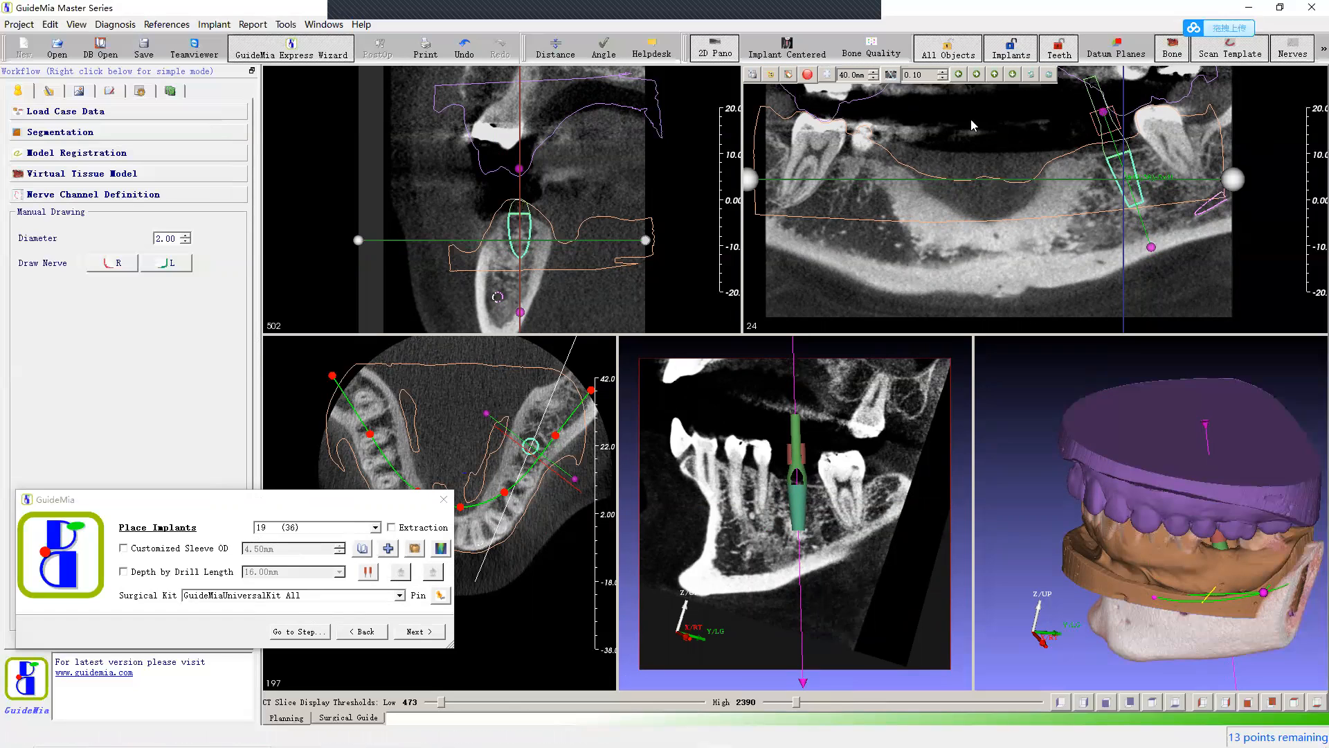
pyautogui.moveTo(519, 228); pyautogui.dragTo(518, 232)
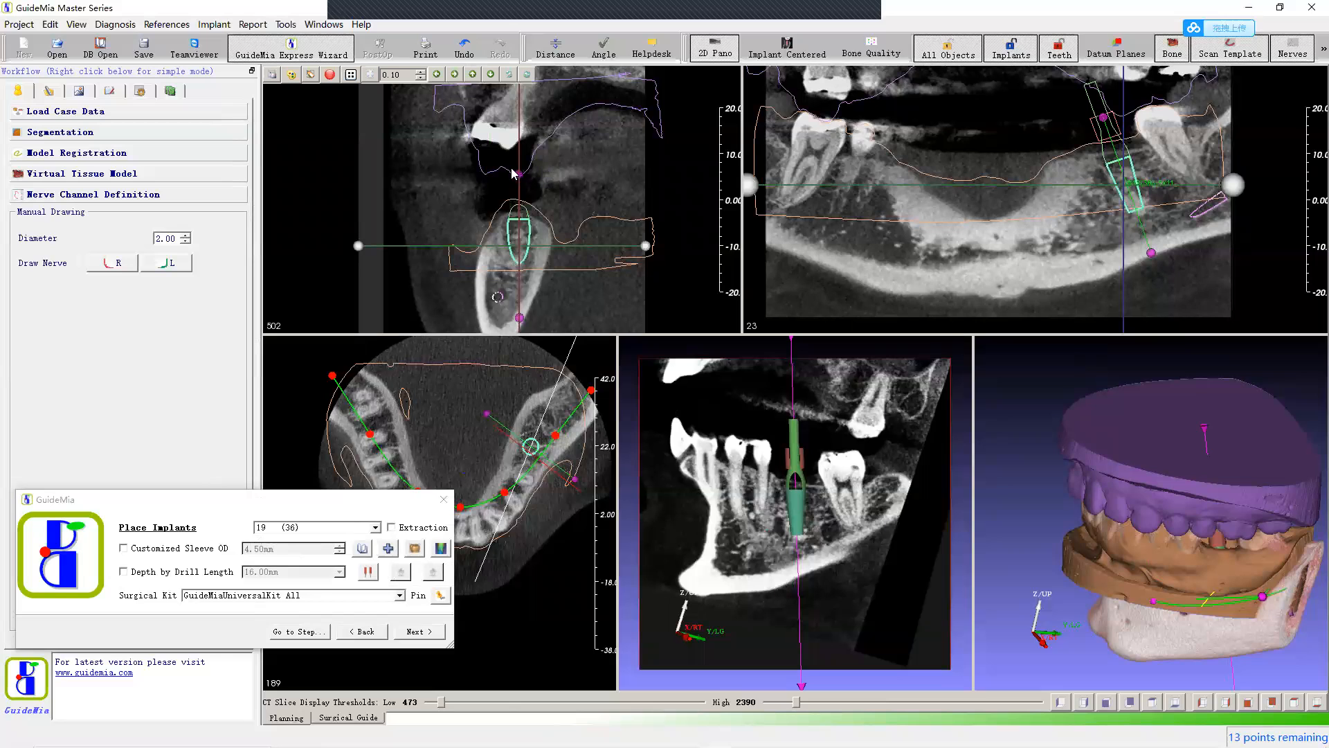
pyautogui.moveTo(519, 174); pyautogui.dragTo(513, 175)
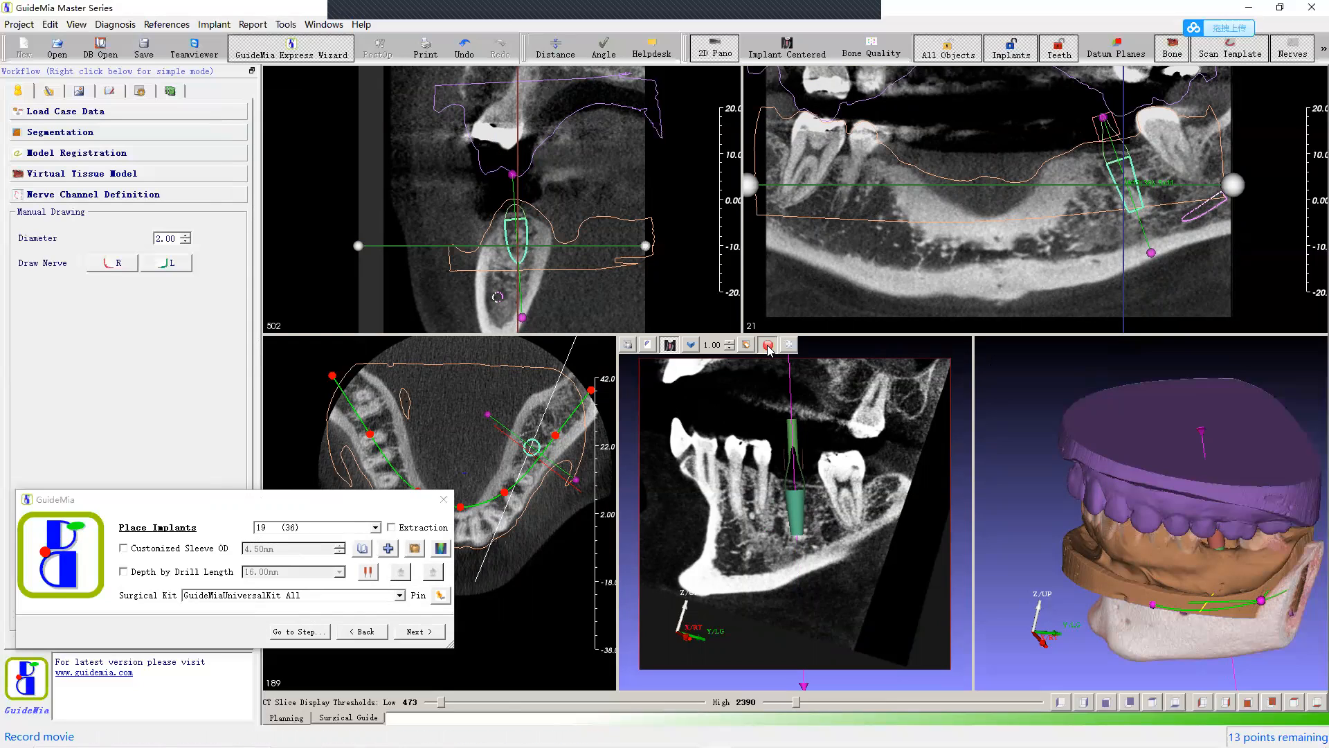
# Step: Enlarge the implant-centric view and record a movie while rotating the cross section around the implant
pyautogui.click(627, 344)
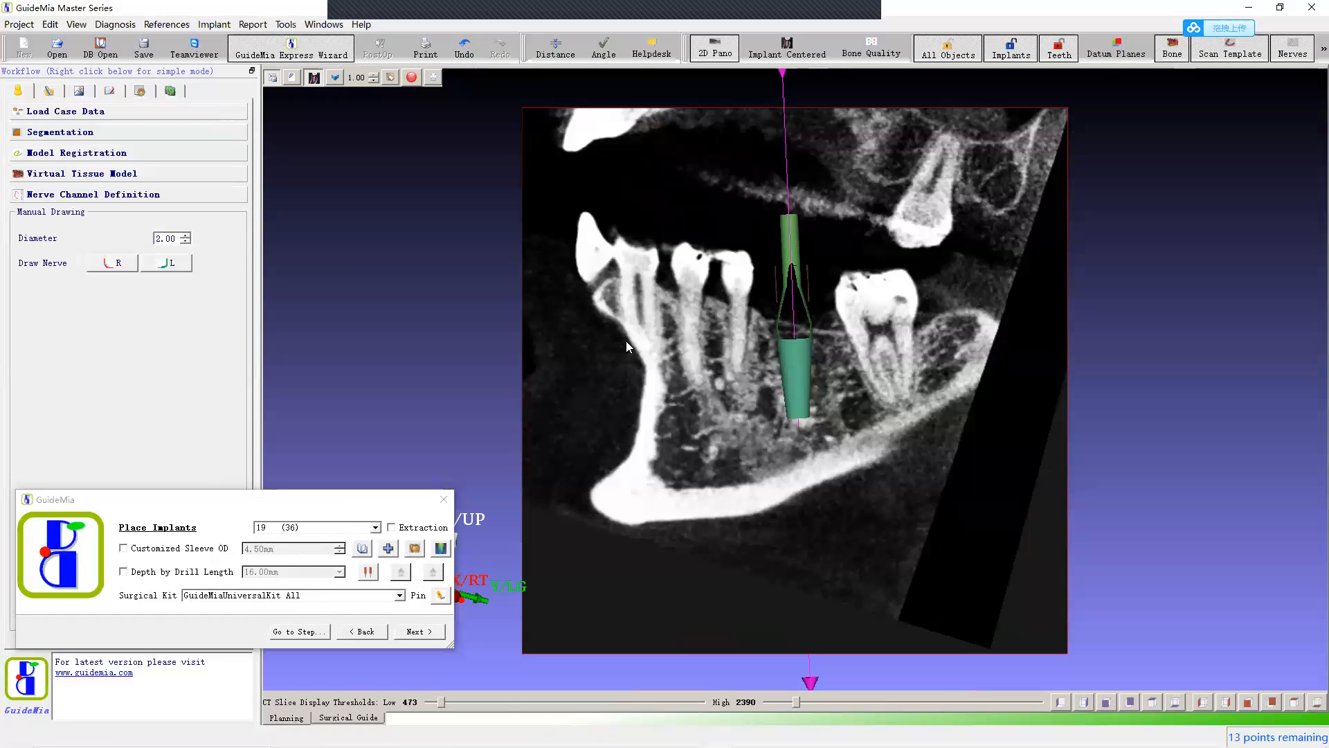
pyautogui.click(412, 77)
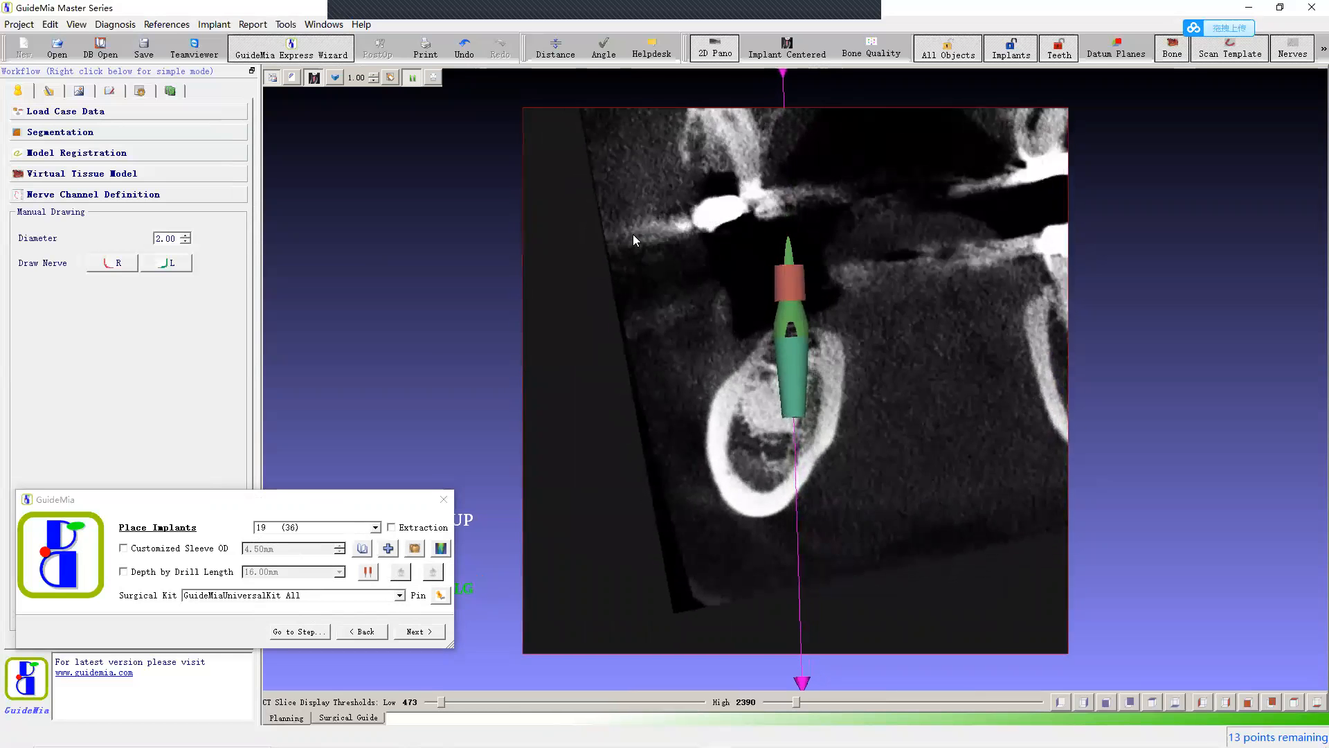
pyautogui.moveTo(634, 244); pyautogui.dragTo(907, 241)
pyautogui.scroll(-3, 905, 241)
pyautogui.scroll(-3, 905, 241)
pyautogui.scroll(2, 902, 241)
pyautogui.scroll(5, 902, 241)
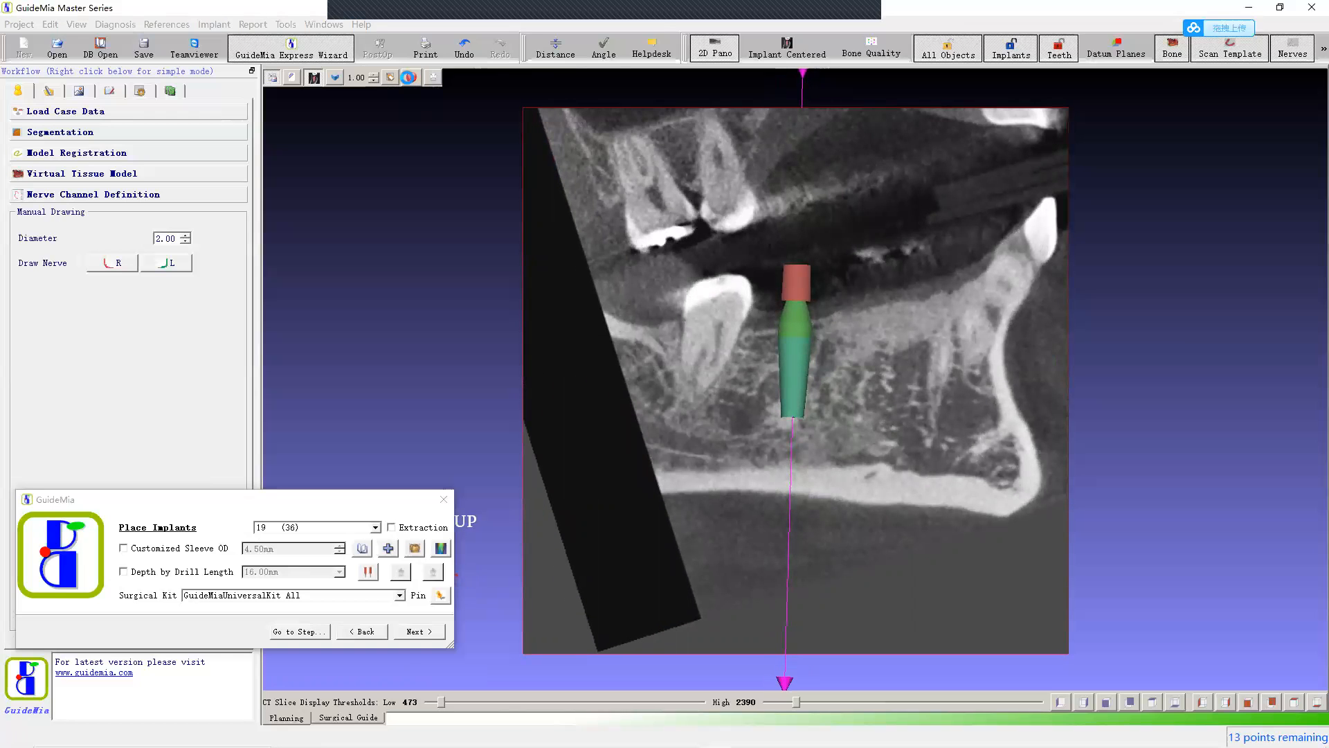
# Step: Stop the movie recording and save it as an AVI file named test in the case folder
pyautogui.click(411, 78)
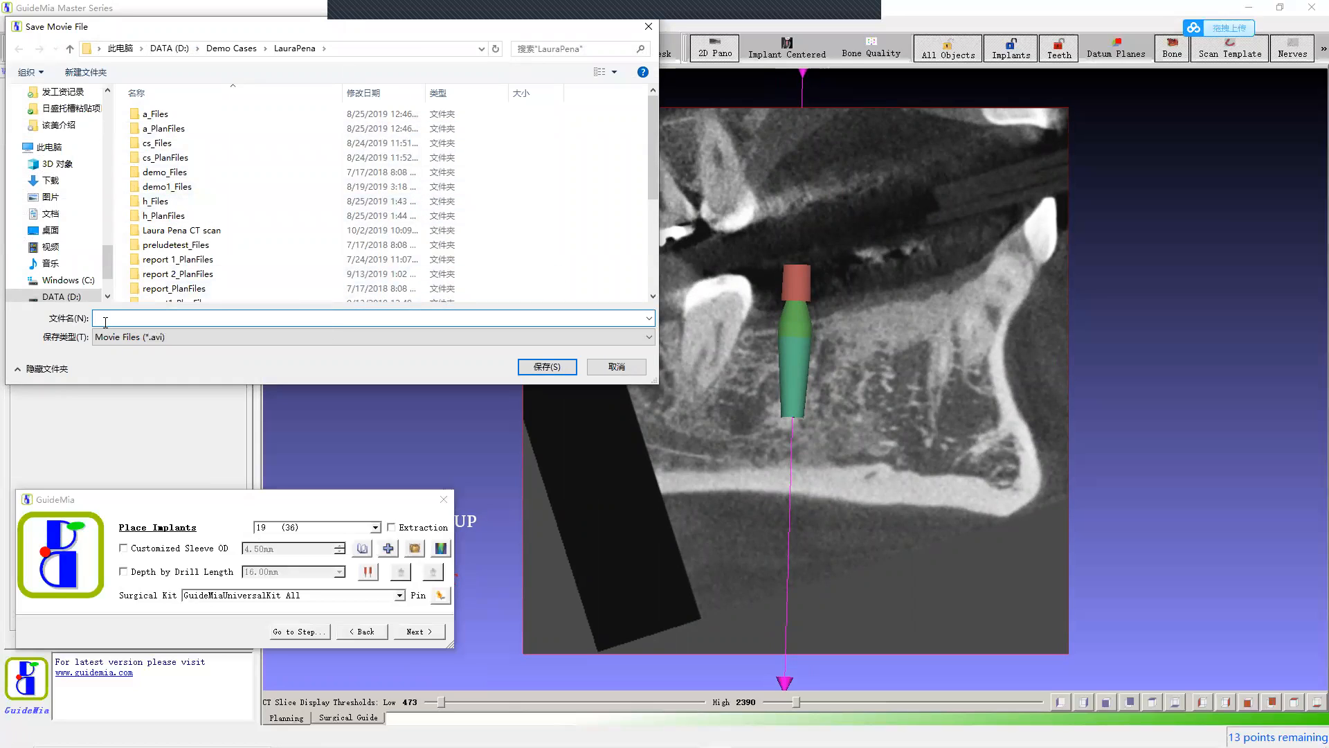
pyautogui.write('test')
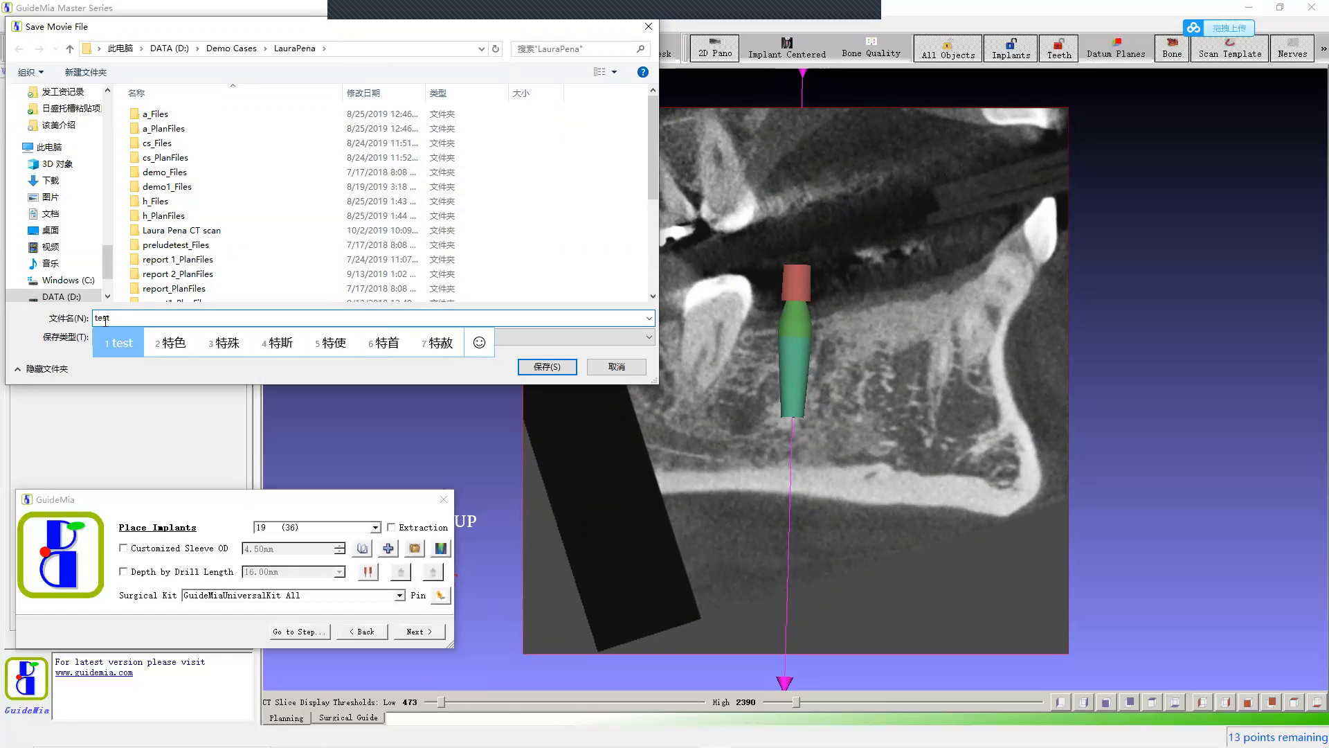
pyautogui.press('Return')
pyautogui.press('Return')
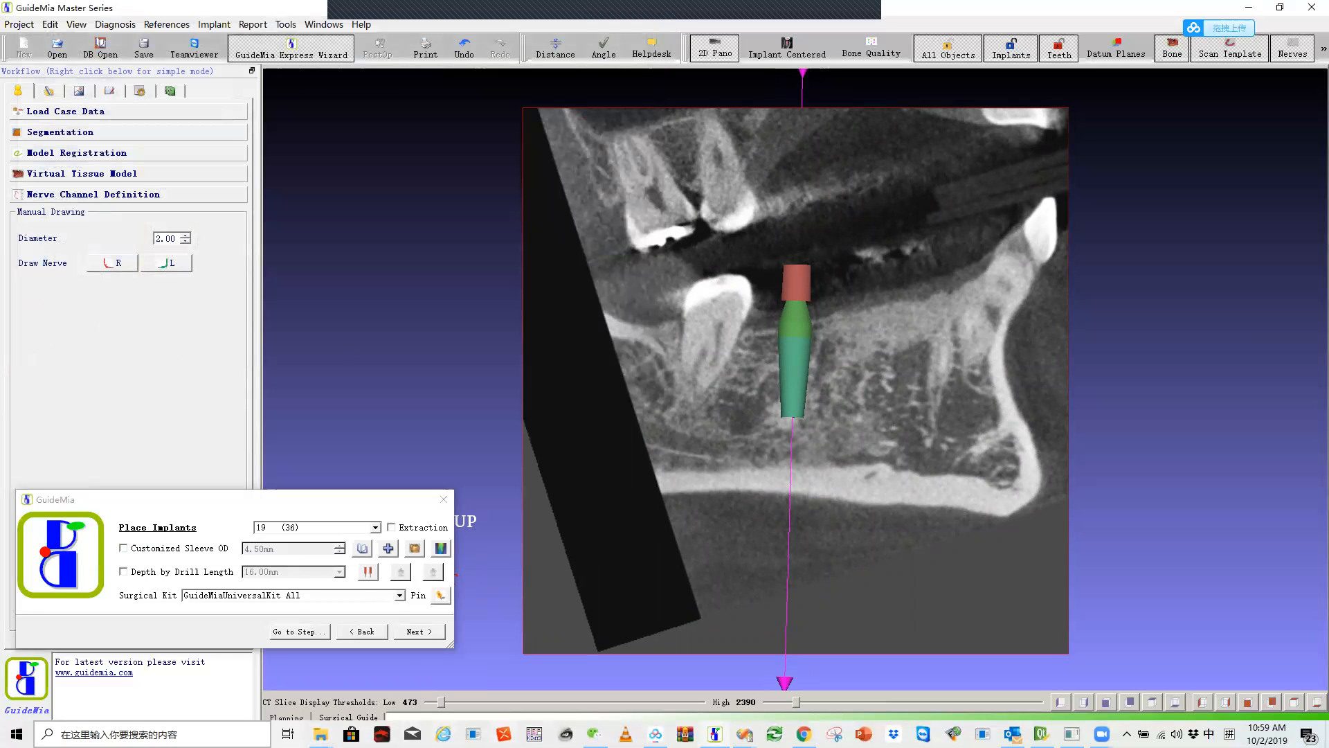
# Step: Switch to File Explorer and open the patient's case folder inside Demo Cases on the DATA (D:) drive
pyautogui.click(320, 734)
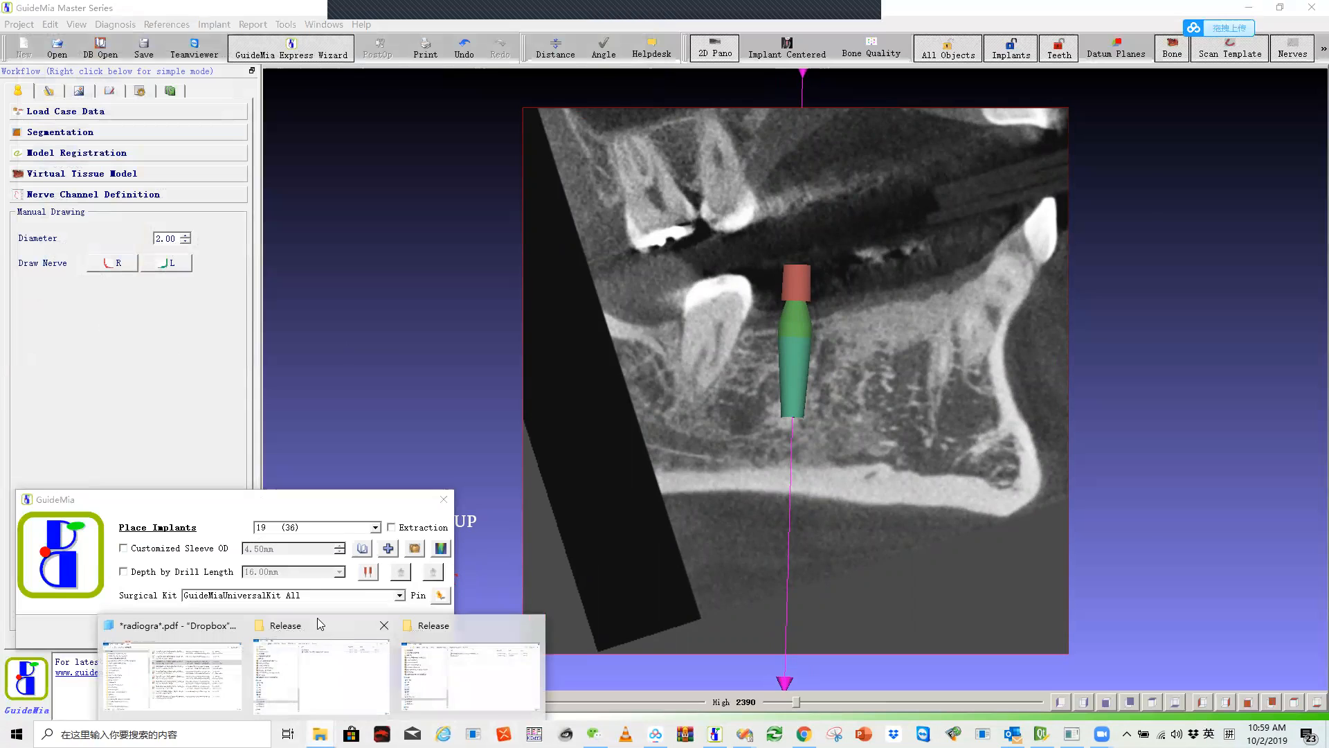
pyautogui.click(324, 657)
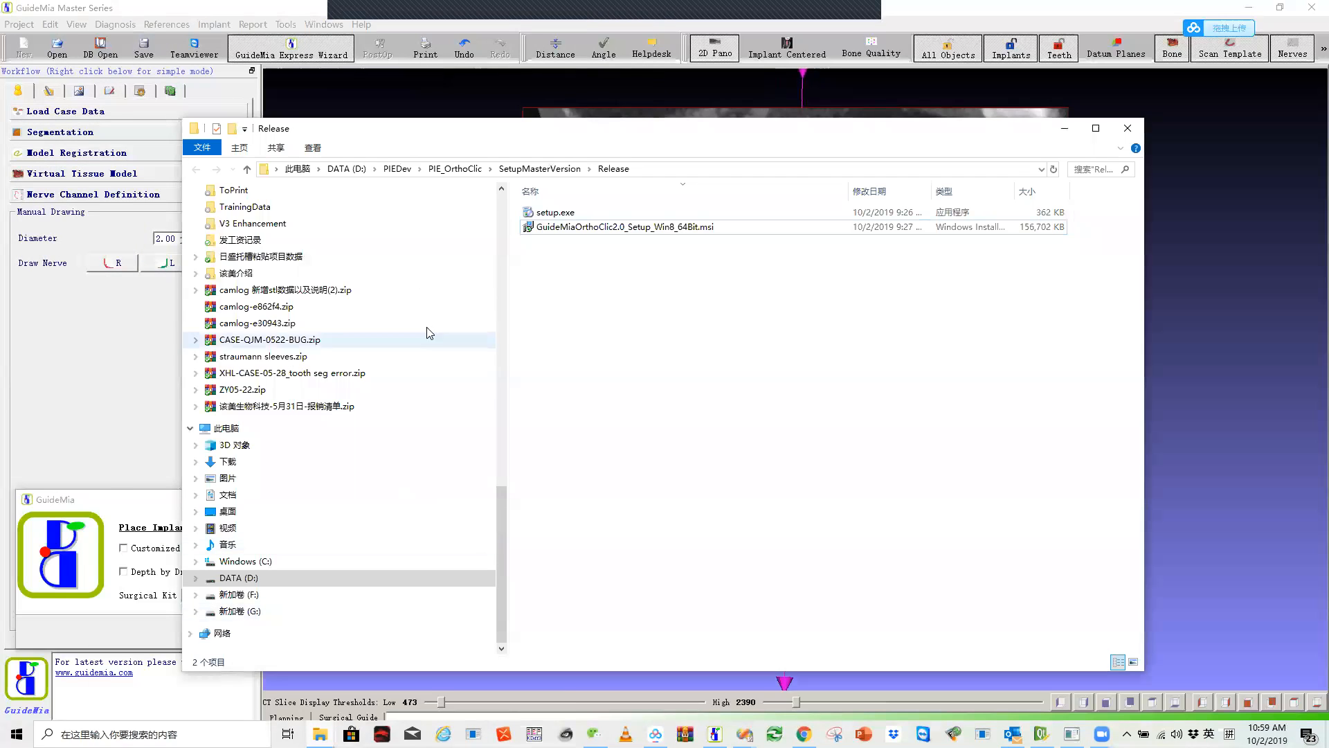
pyautogui.click(244, 560)
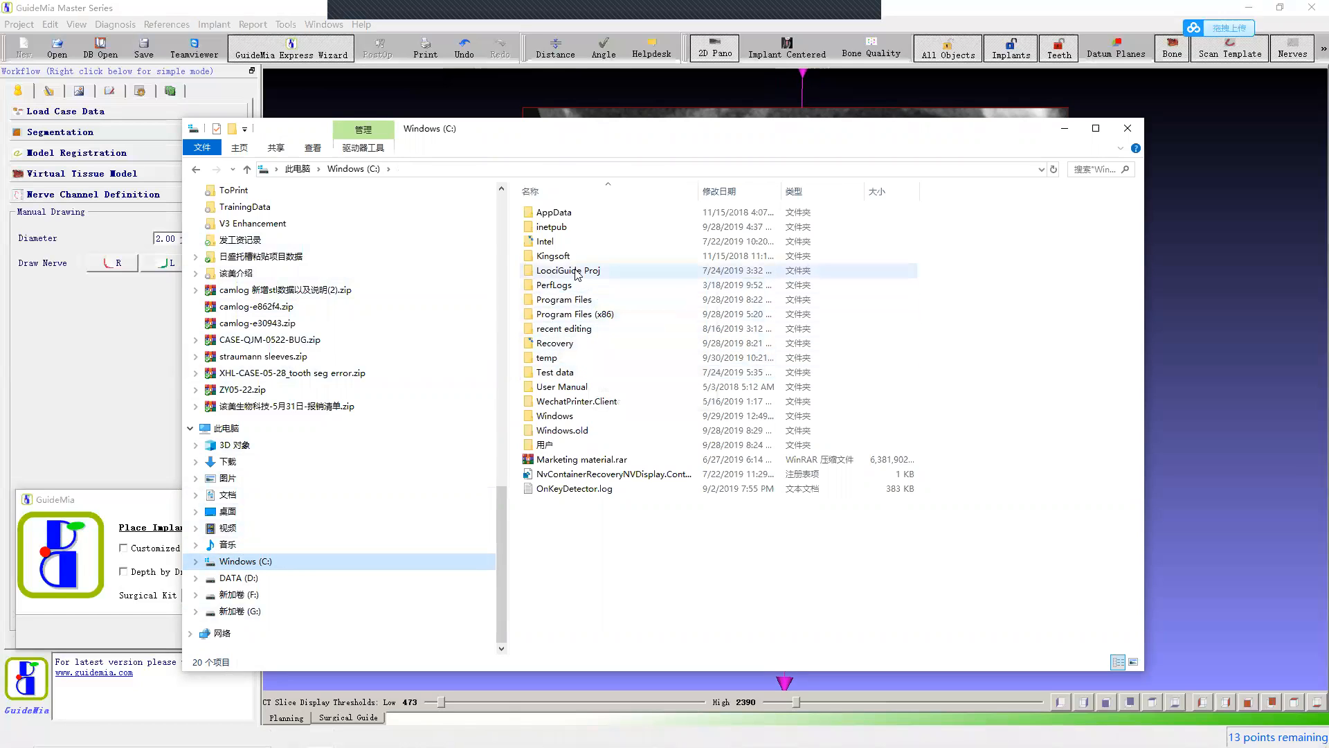
pyautogui.click(239, 577)
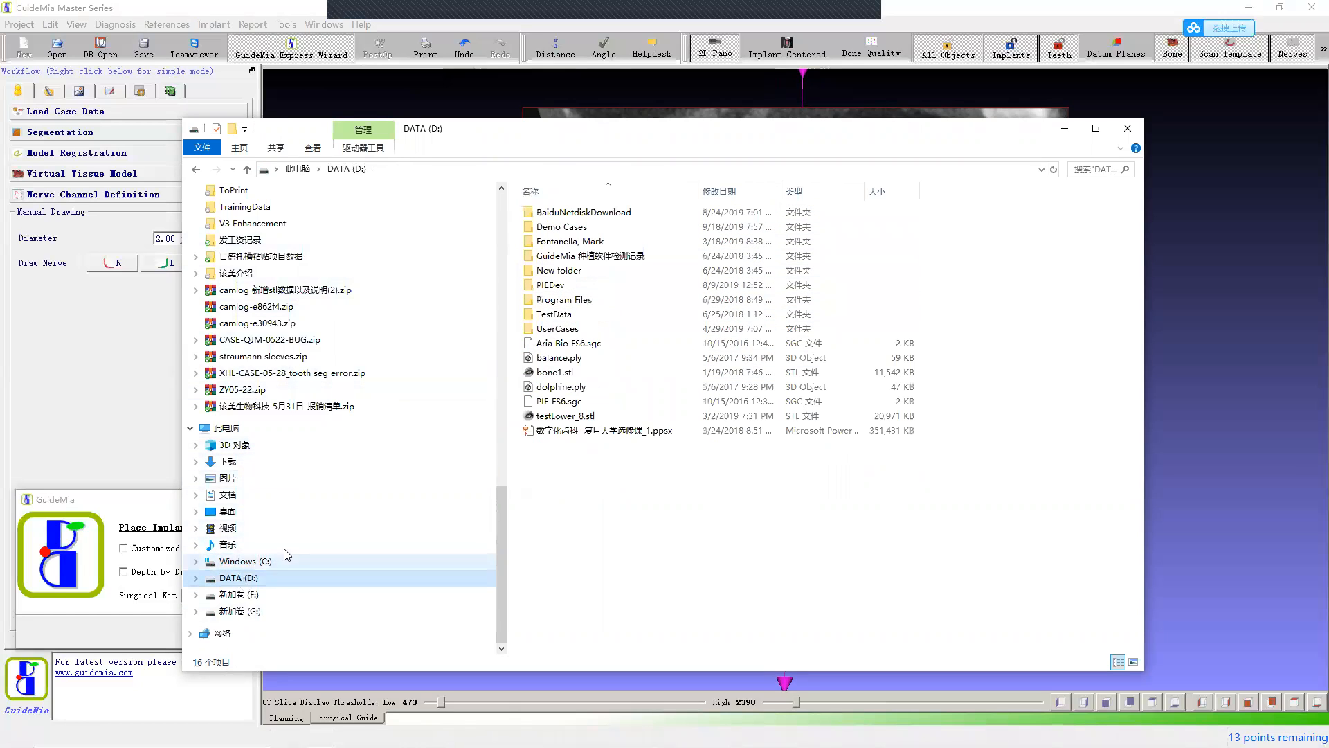
pyautogui.click(586, 315)
pyautogui.doubleClick(572, 228)
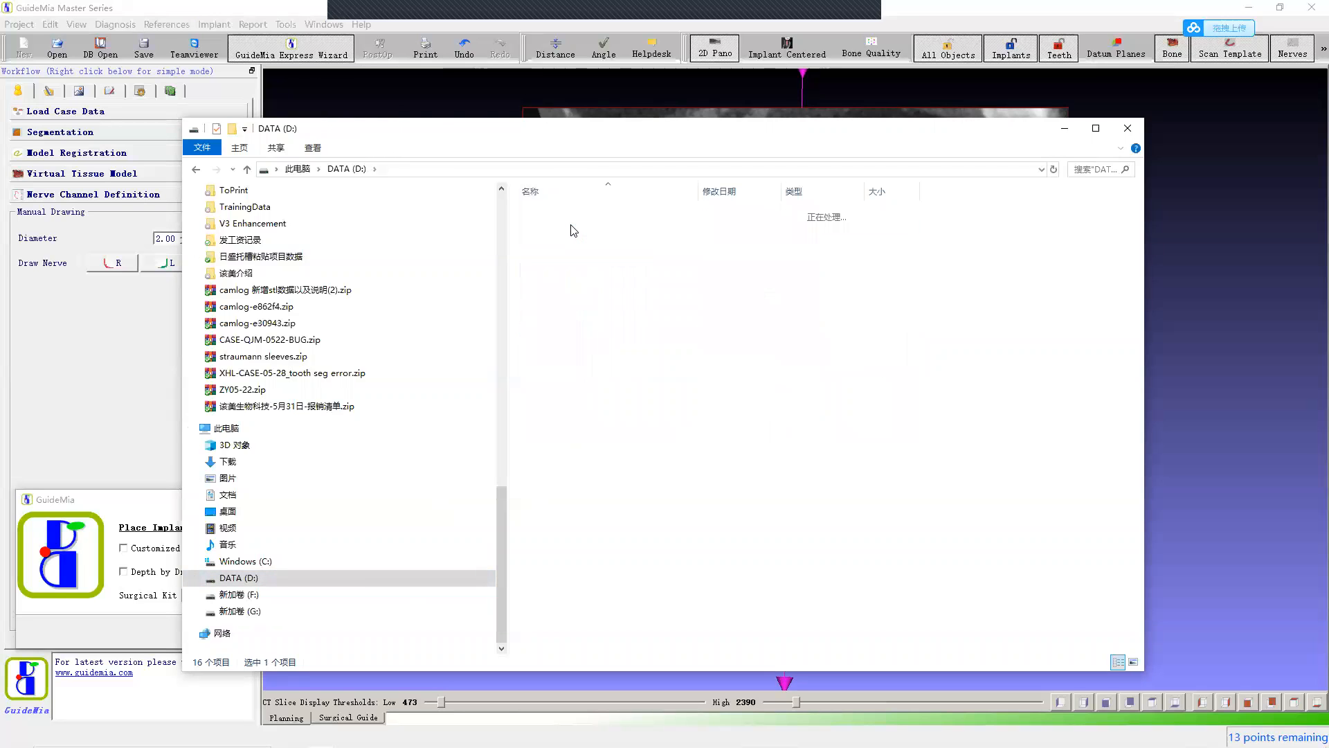
pyautogui.click(577, 286)
pyautogui.doubleClick(578, 286)
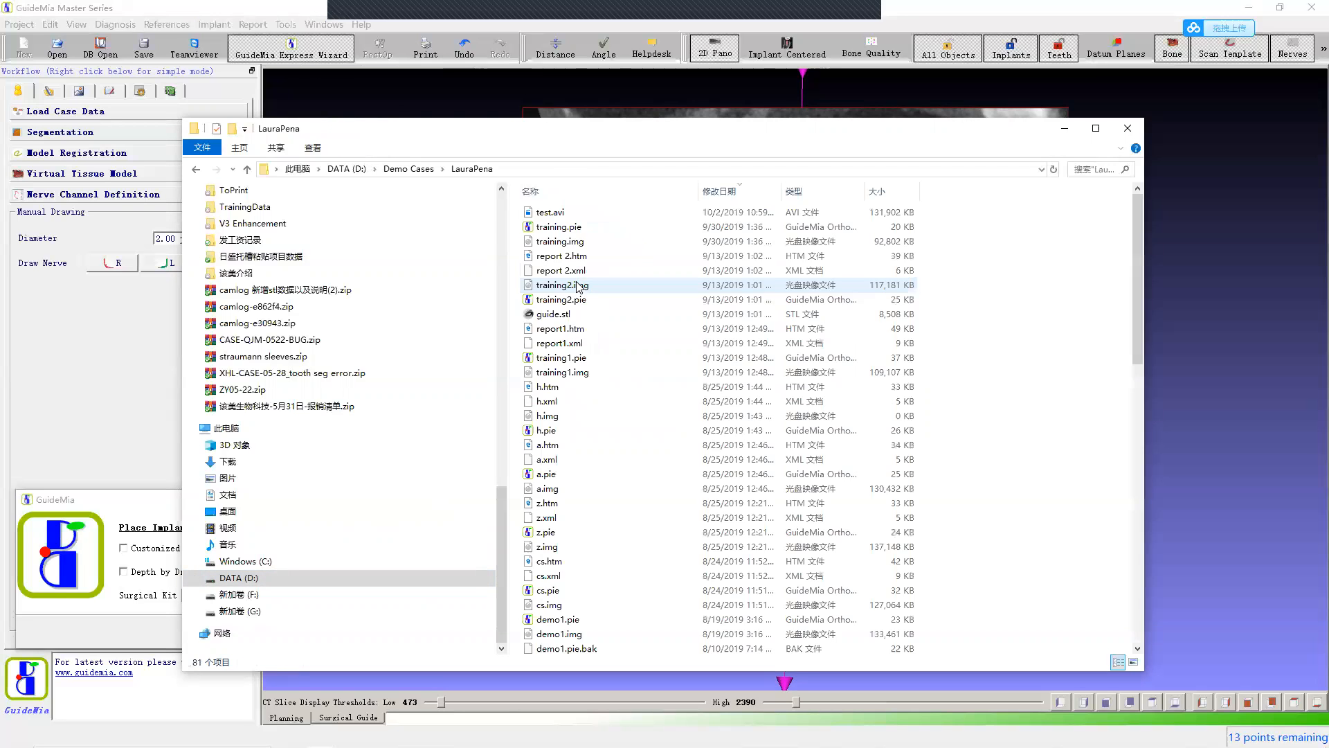
# Step: Open the recorded movie test.avi with VLC media player, and close the player after viewing
pyautogui.click(572, 214)
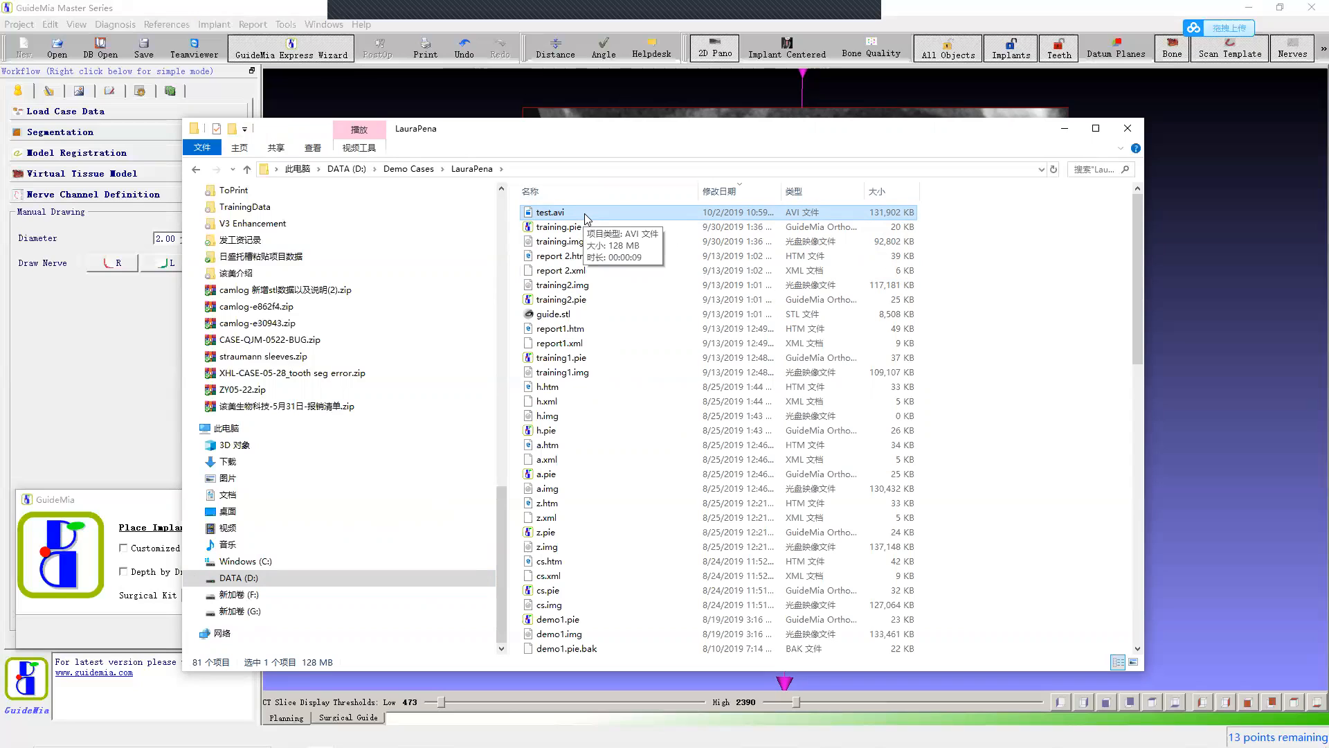
pyautogui.rightClick(585, 218)
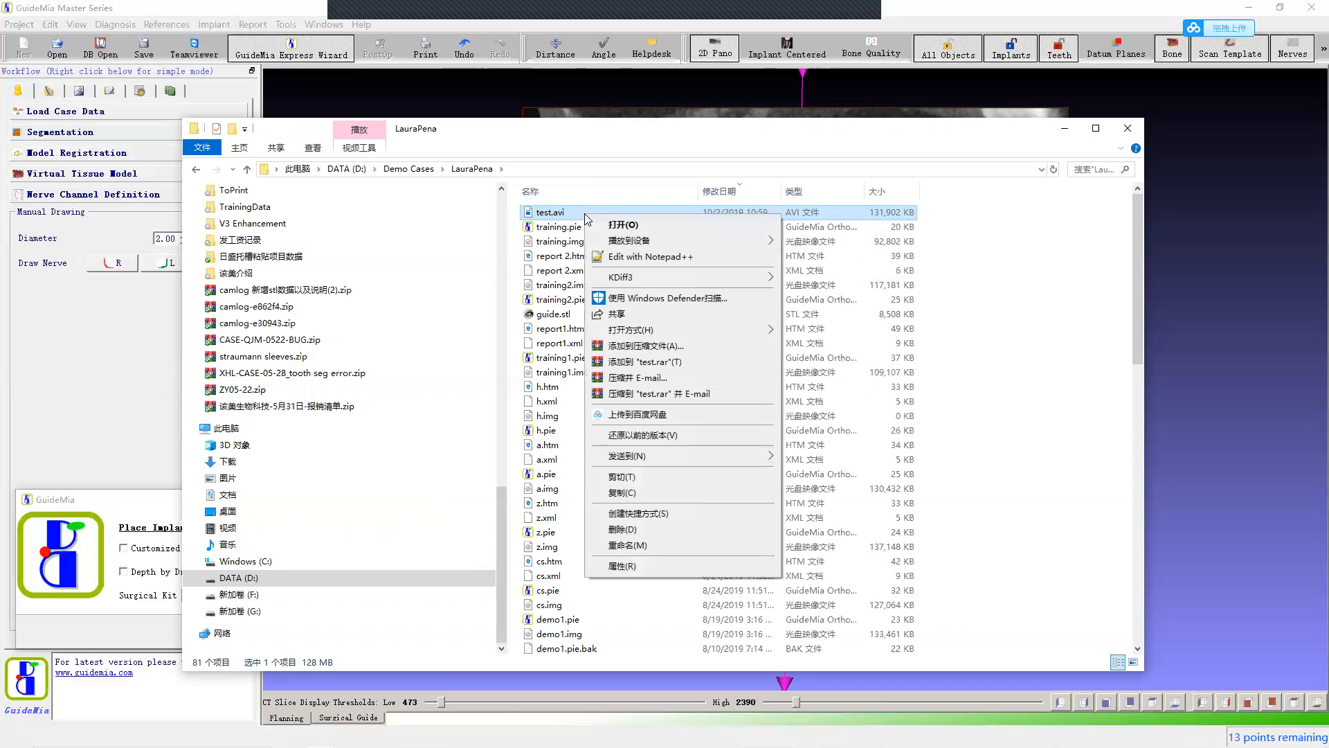
pyautogui.moveTo(690, 326)
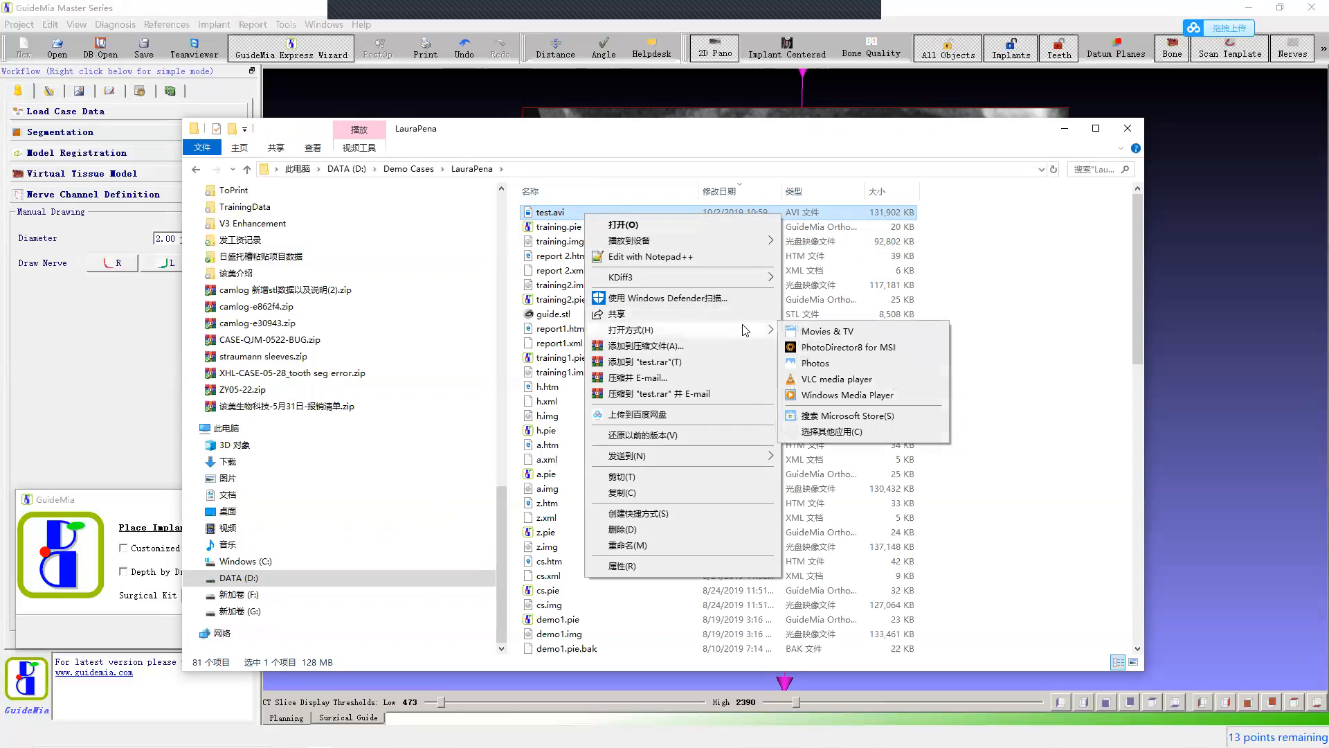
pyautogui.click(854, 382)
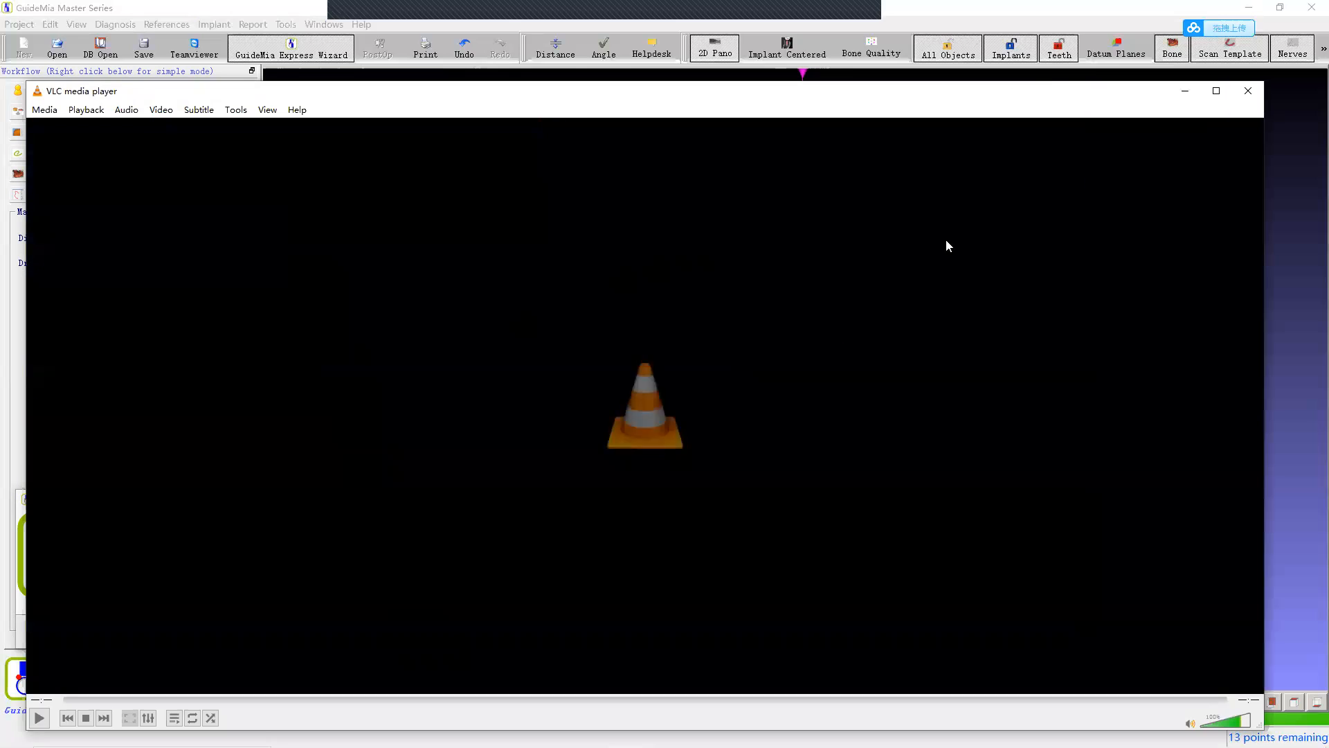
pyautogui.click(1248, 90)
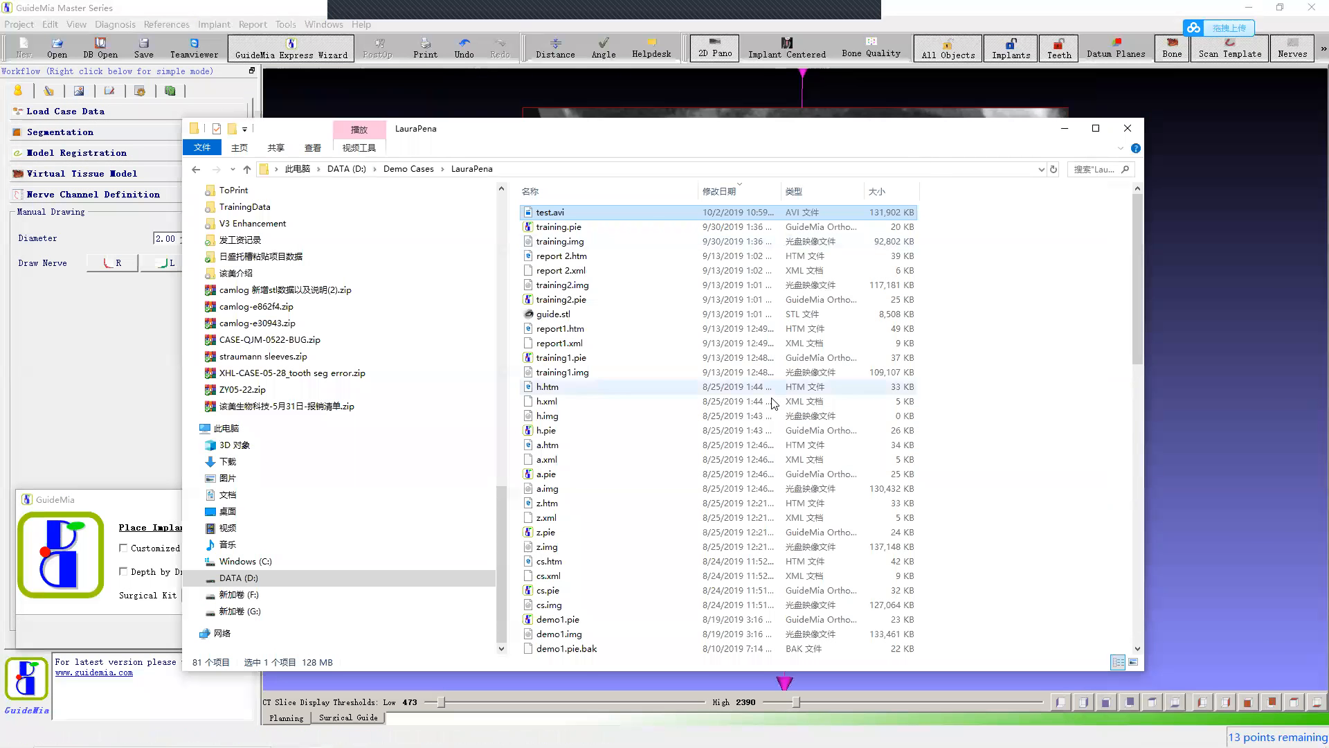
# Step: Return to GuideMia's multi-view layout and hide the implant-centric cross section in the current-object 3D view
pyautogui.click(1198, 206)
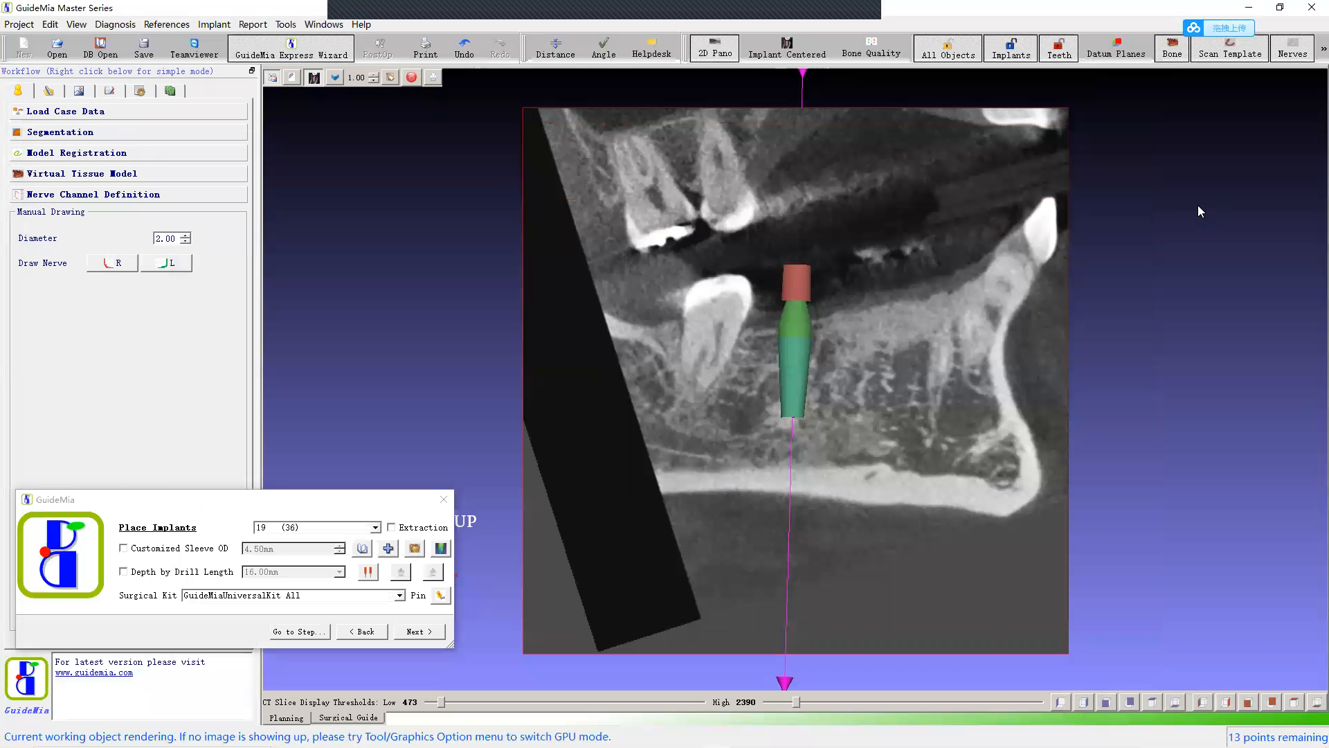
pyautogui.click(292, 78)
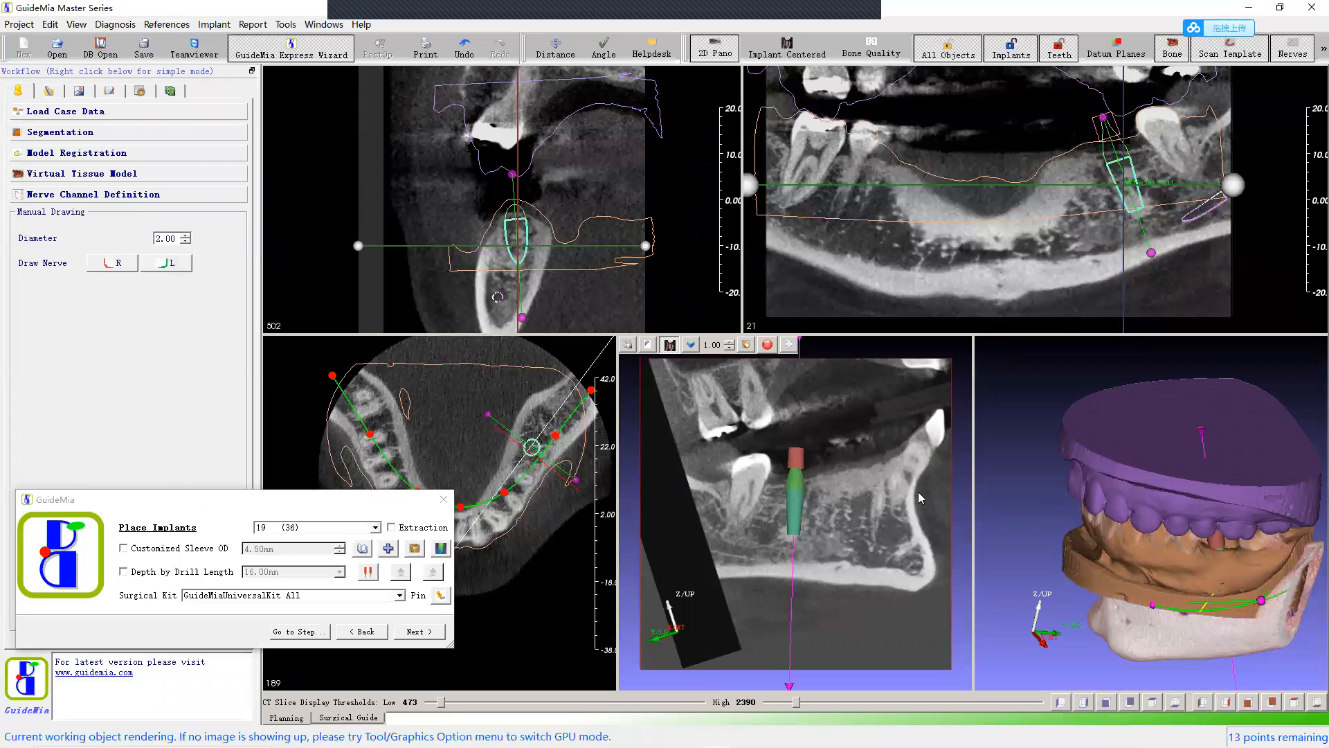
pyautogui.click(670, 344)
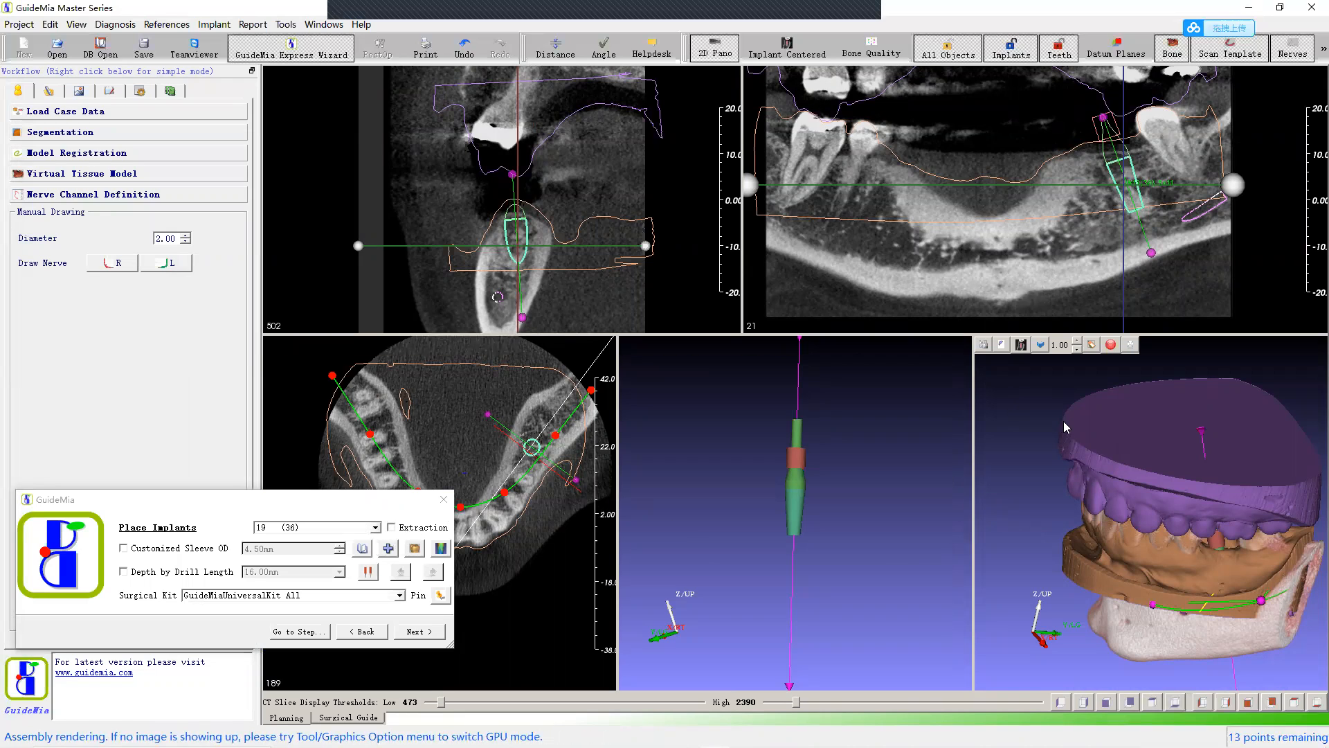
# Step: Examine the implant and sleeve against the jaw models in the 3D assembly and across enlarged panoramic slices
pyautogui.moveTo(1015, 431); pyautogui.dragTo(1018, 374, button='right')
pyautogui.moveTo(1027, 404); pyautogui.dragTo(1019, 376)
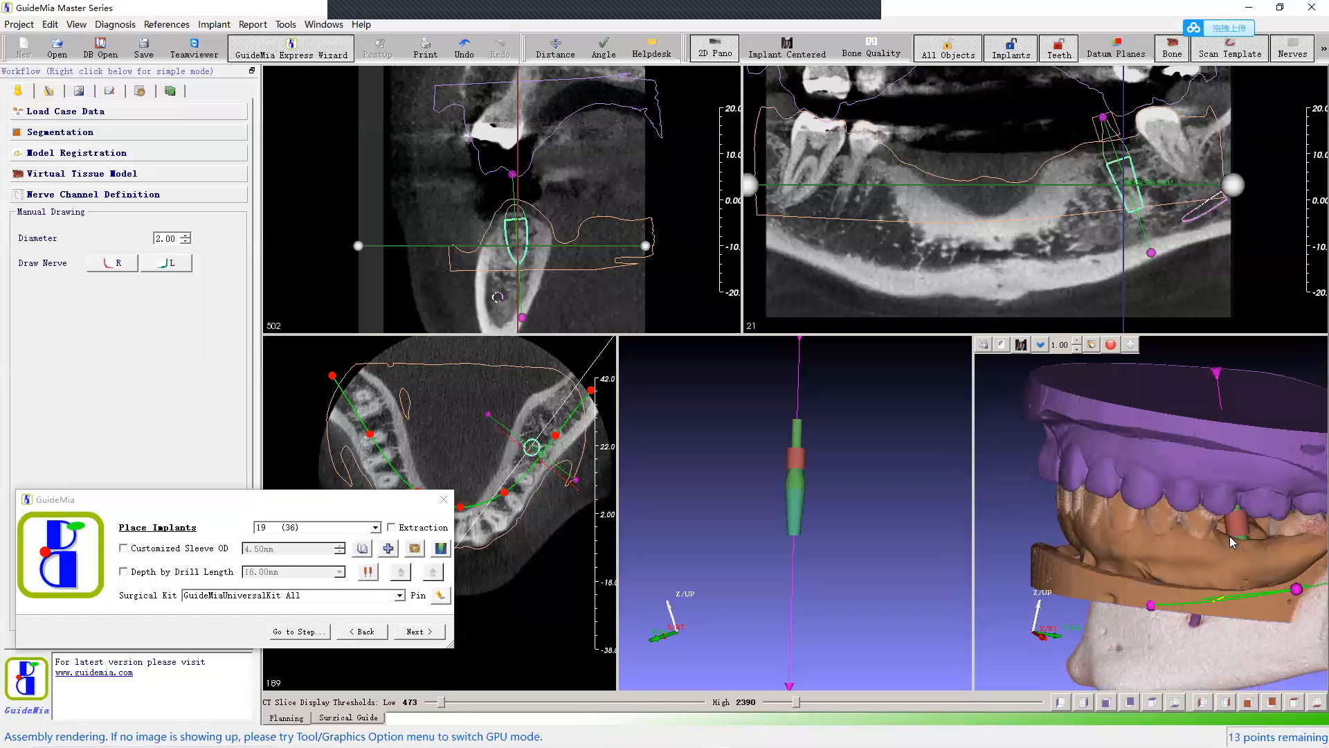
pyautogui.scroll(3, 1036, 103)
pyautogui.moveTo(1036, 104); pyautogui.dragTo(1038, 98, button='right')
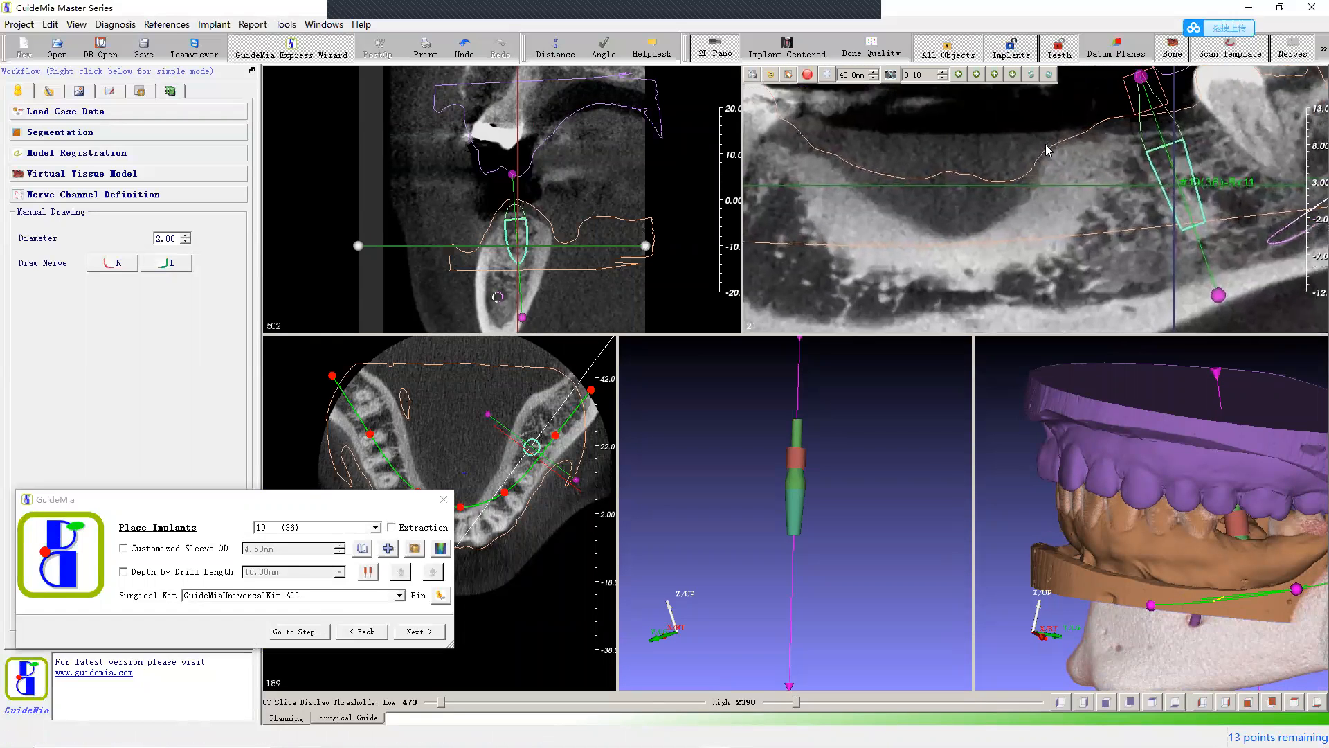
pyautogui.moveTo(1049, 120); pyautogui.dragTo(963, 205, button='middle')
pyautogui.scroll(-3, 963, 205)
pyautogui.scroll(-7, 963, 209)
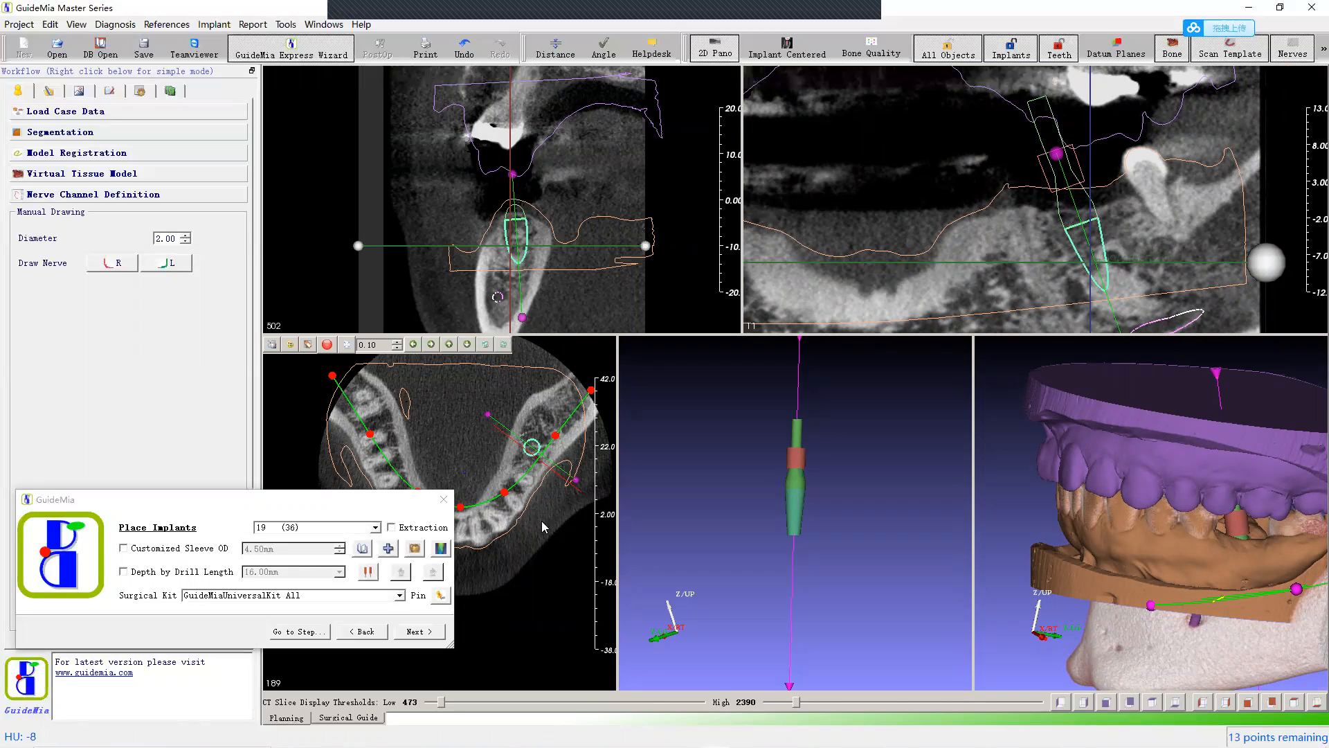
# Step: Review the surgical kits offered for the implant at tooth 19 (36) without changing the selection
pyautogui.click(229, 595)
pyautogui.scroll(5, 318, 616)
pyautogui.scroll(3, 319, 617)
pyautogui.scroll(1, 304, 613)
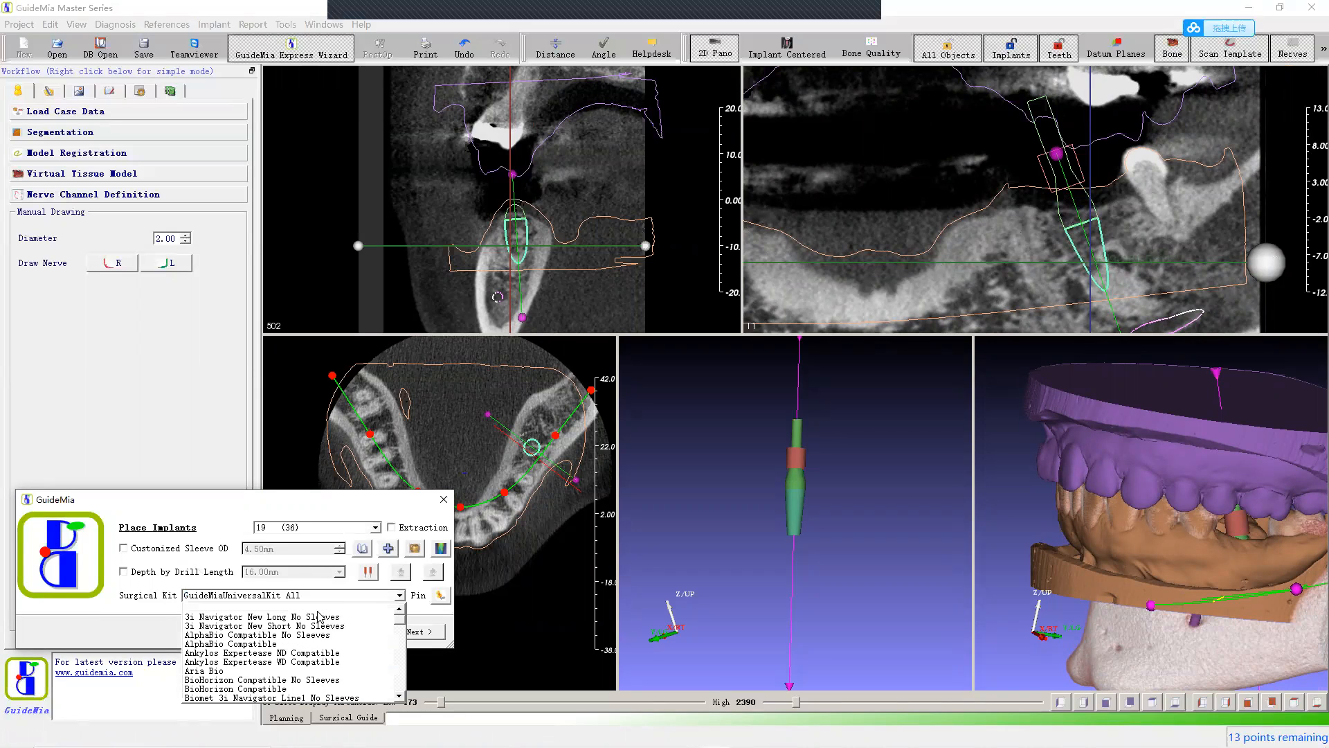
pyautogui.click(249, 597)
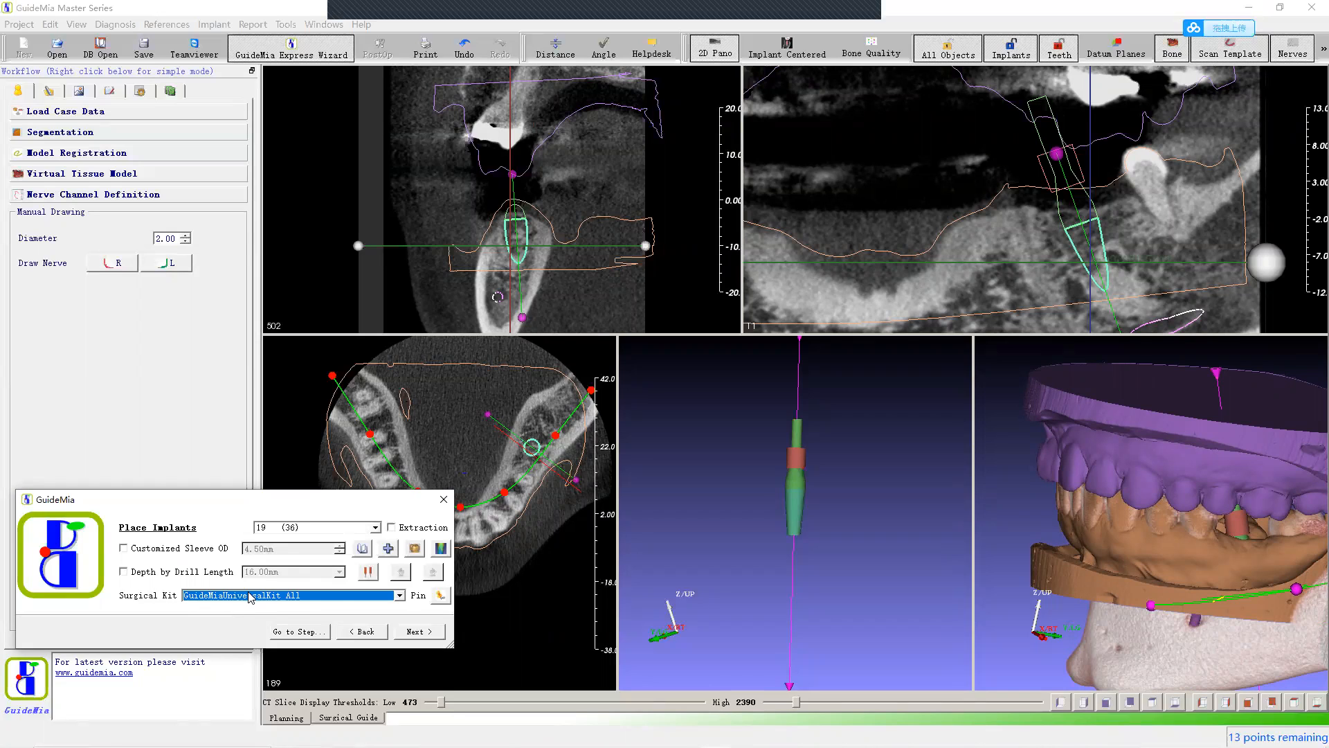
pyautogui.click(251, 597)
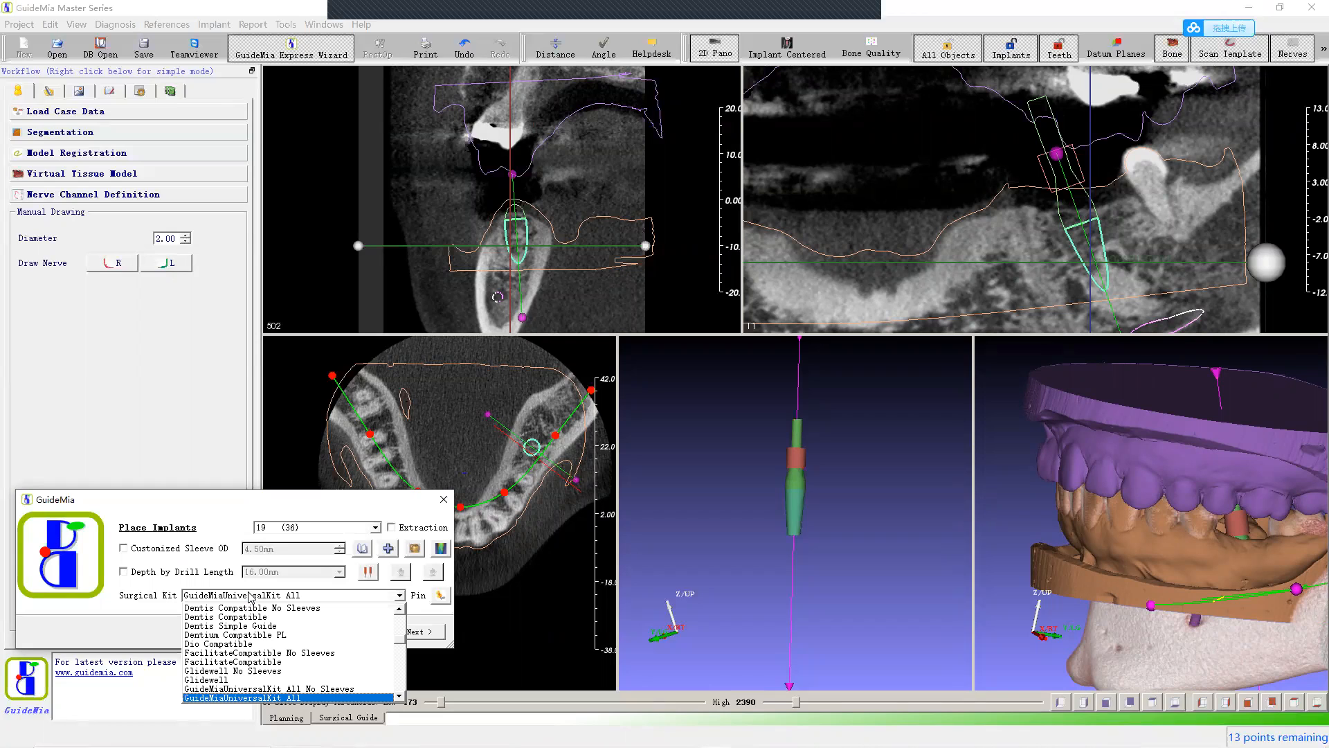
pyautogui.click(251, 597)
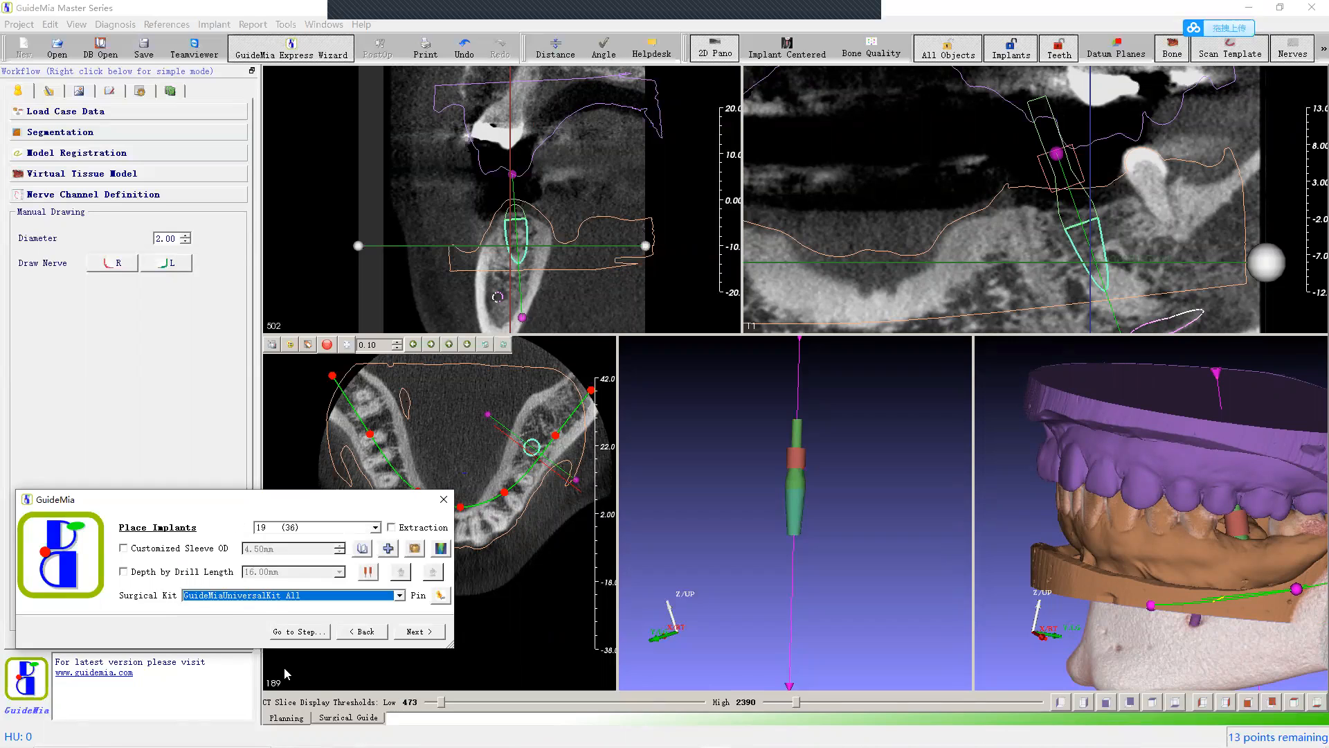
# Step: Compare the manufacturer-specific and universal surgical kits, and choose GuideMiaUniversalKit All for the implant
pyautogui.click(258, 596)
pyautogui.scroll(3, 263, 607)
pyautogui.scroll(4, 263, 610)
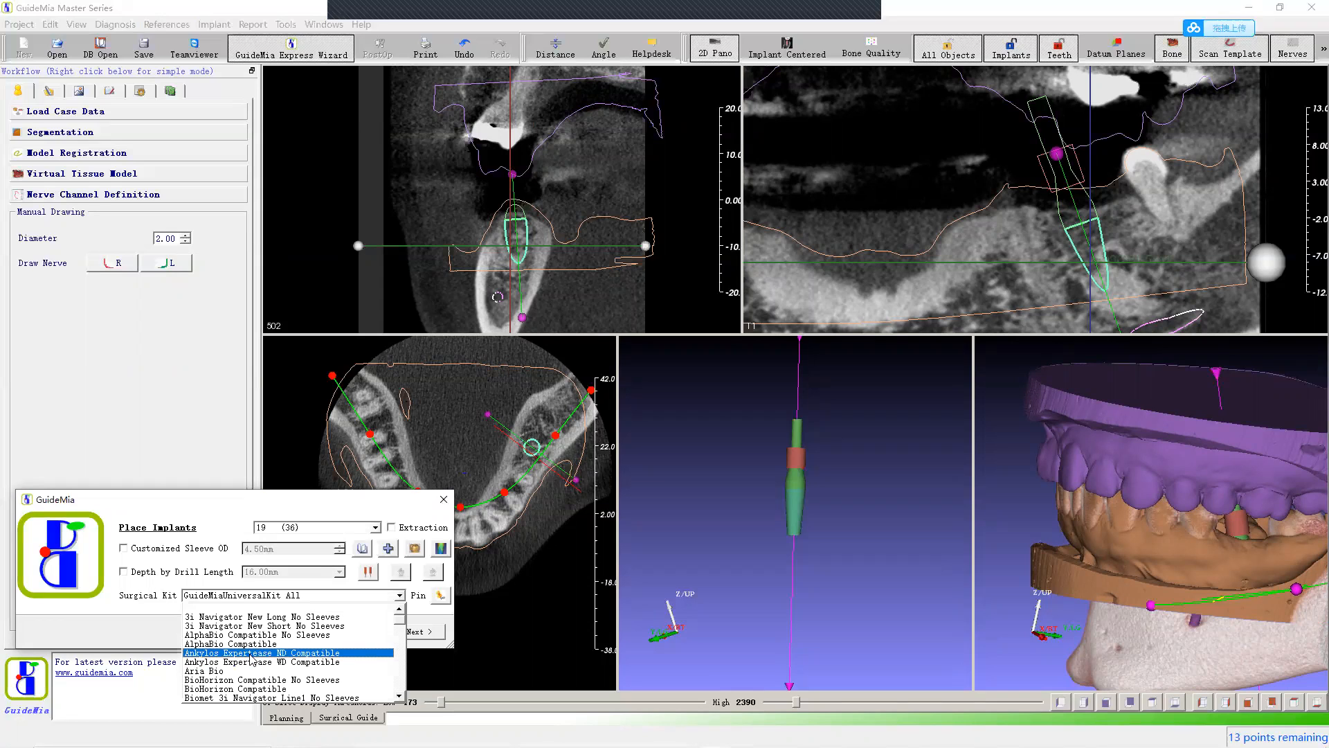
pyautogui.scroll(-4, 251, 661)
pyautogui.scroll(-4, 251, 654)
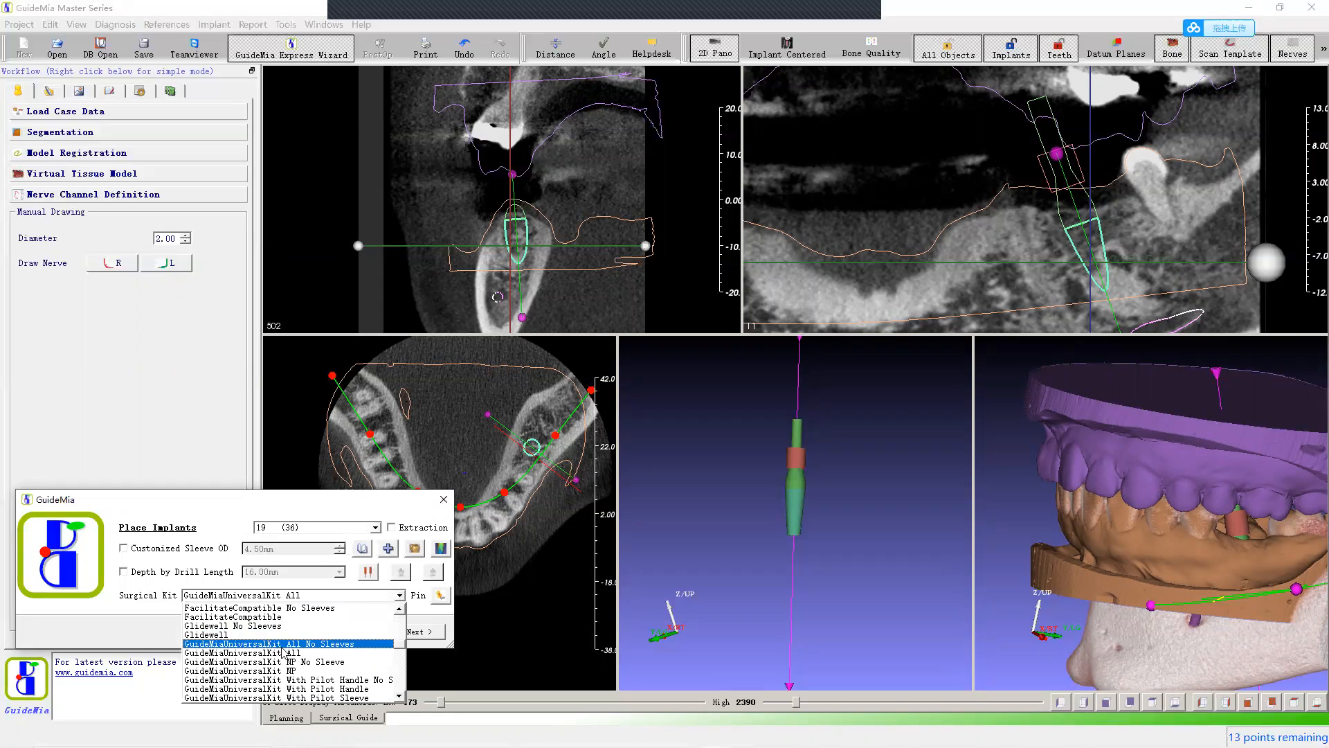
pyautogui.scroll(6, 283, 652)
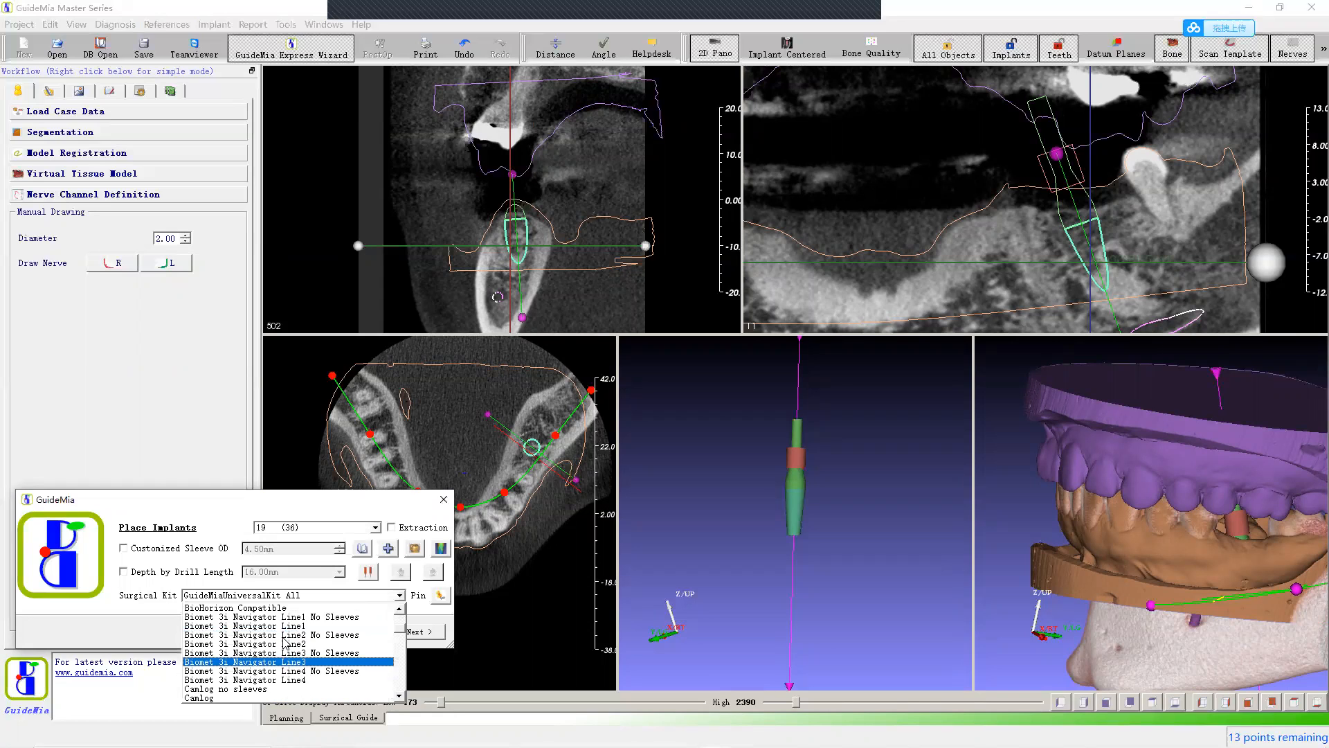
pyautogui.scroll(1, 283, 644)
pyautogui.scroll(2, 270, 654)
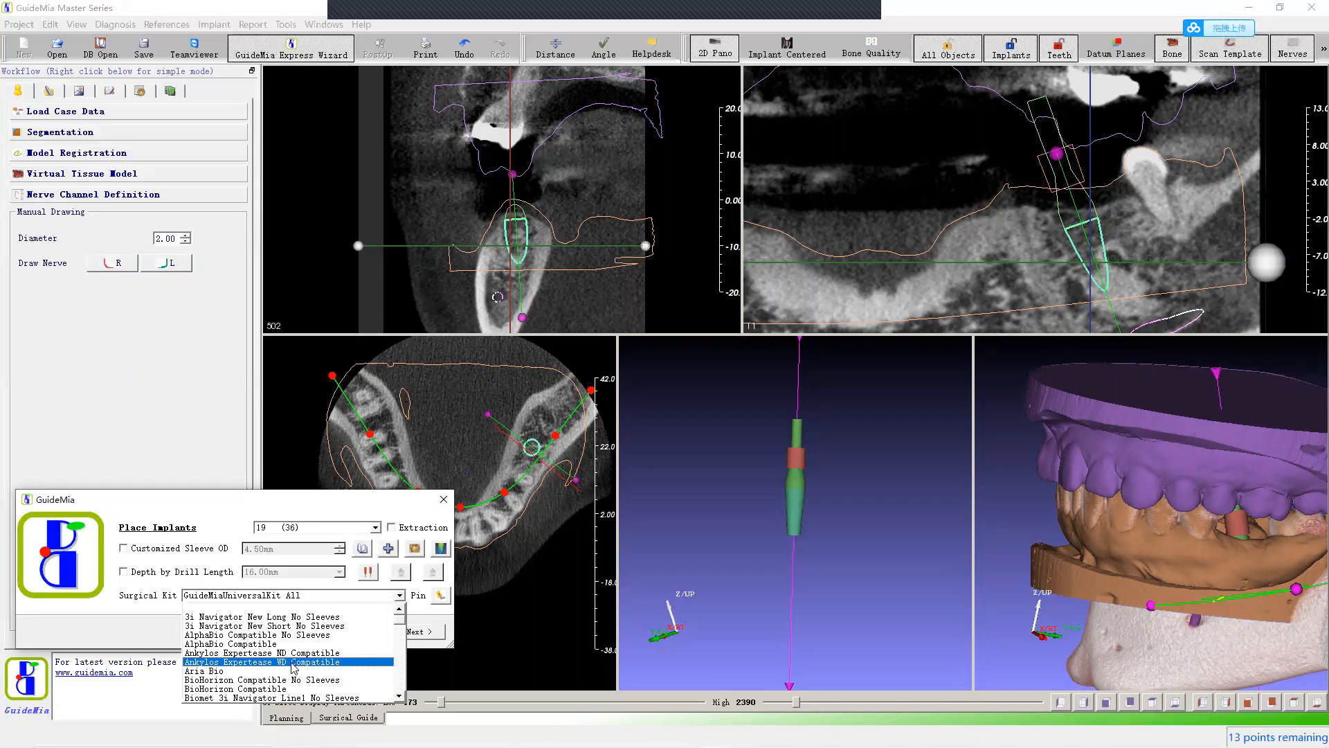
pyautogui.scroll(-3, 295, 667)
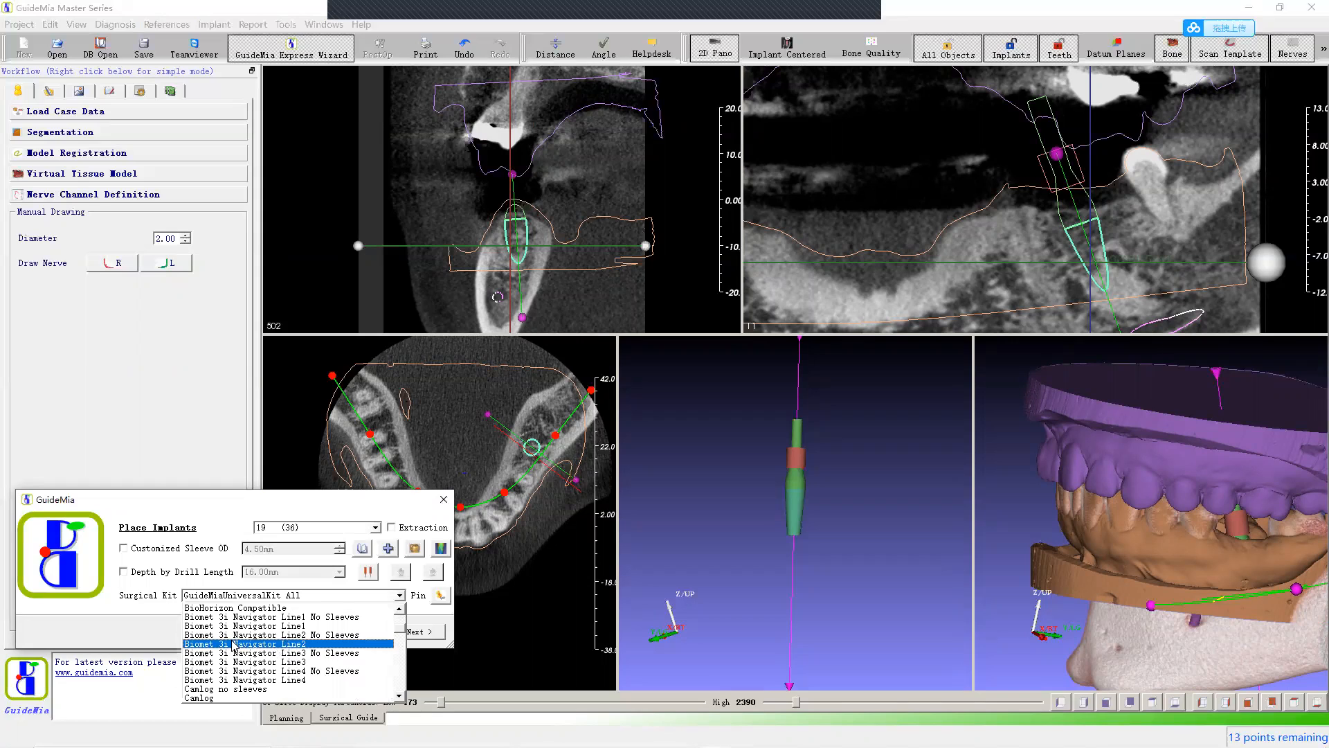
pyautogui.scroll(-2, 224, 648)
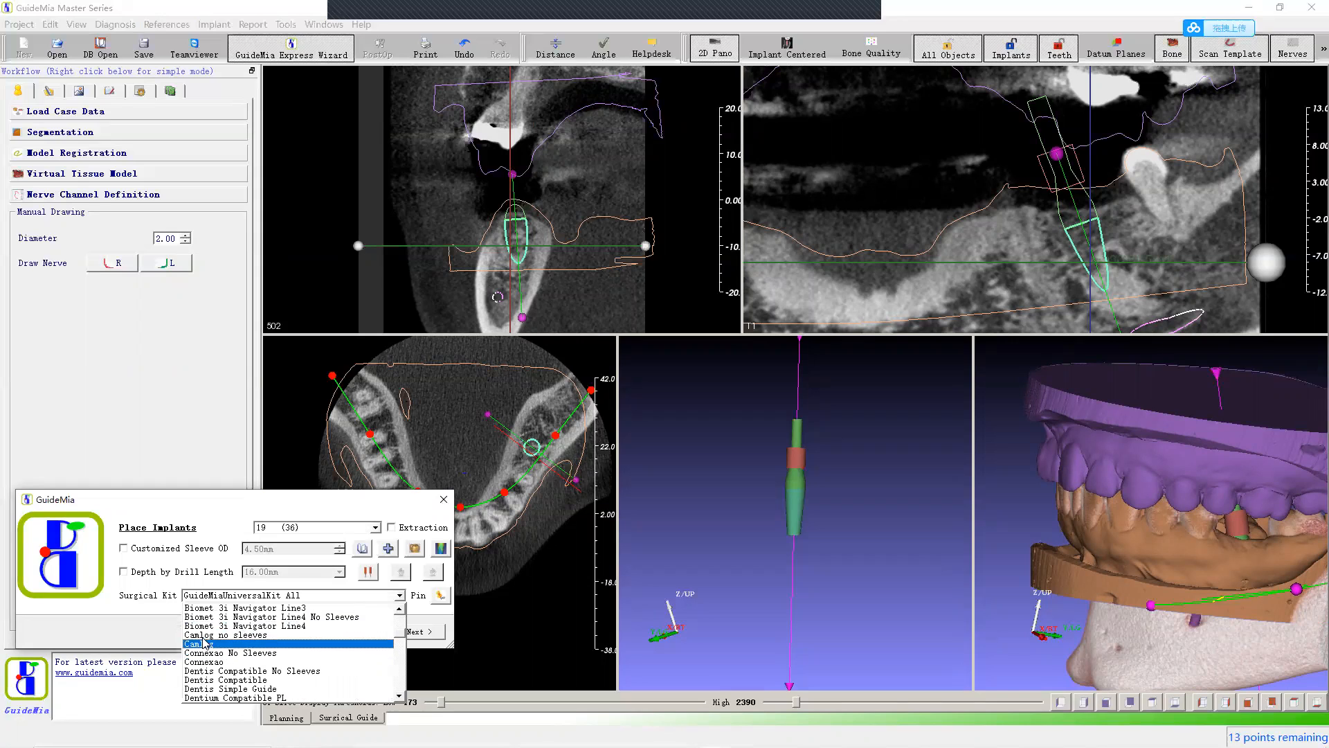
pyautogui.scroll(-2, 223, 642)
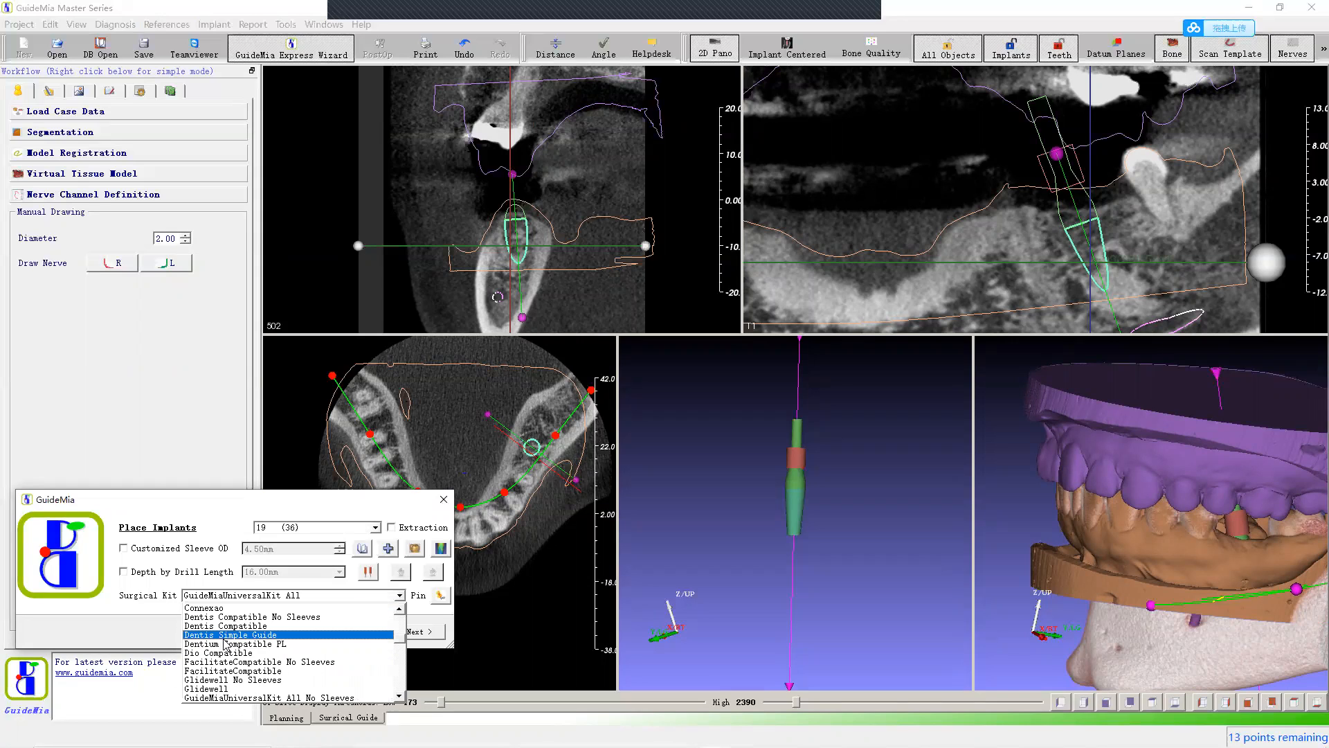
pyautogui.scroll(-4, 245, 635)
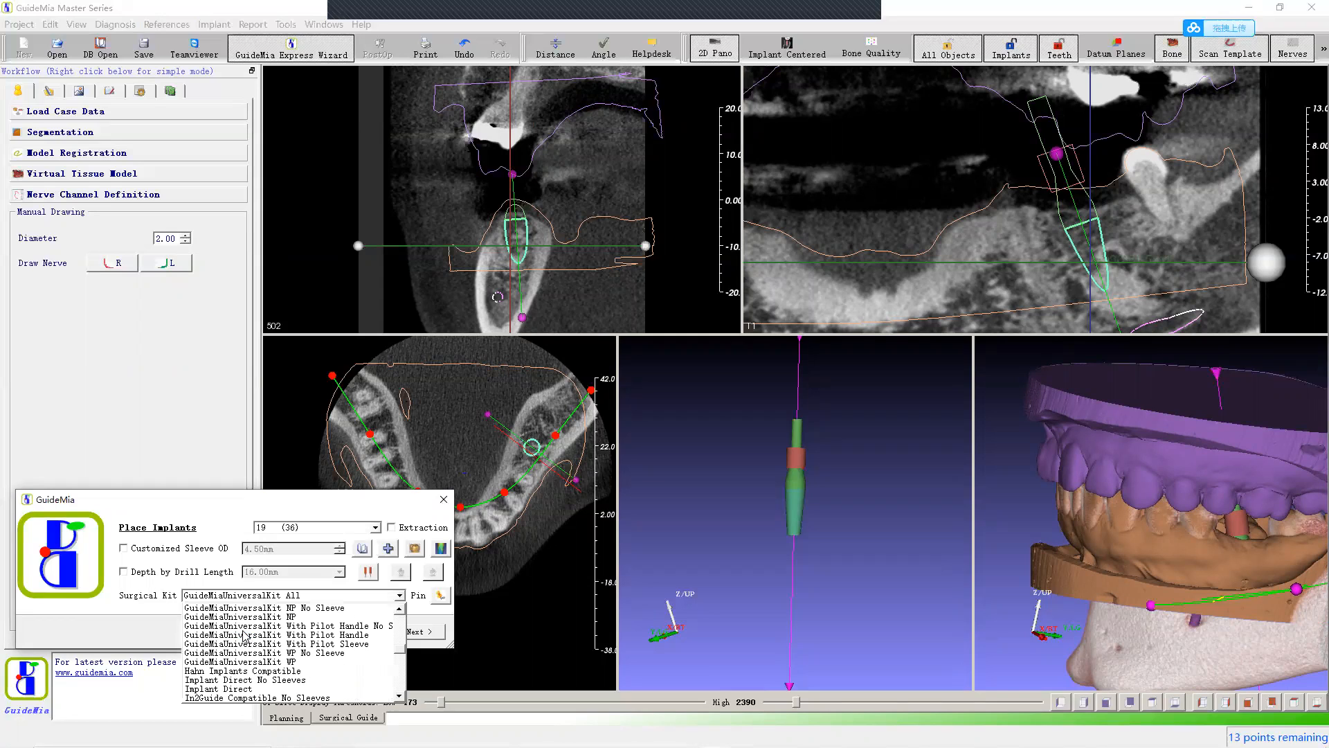
pyautogui.scroll(2, 270, 658)
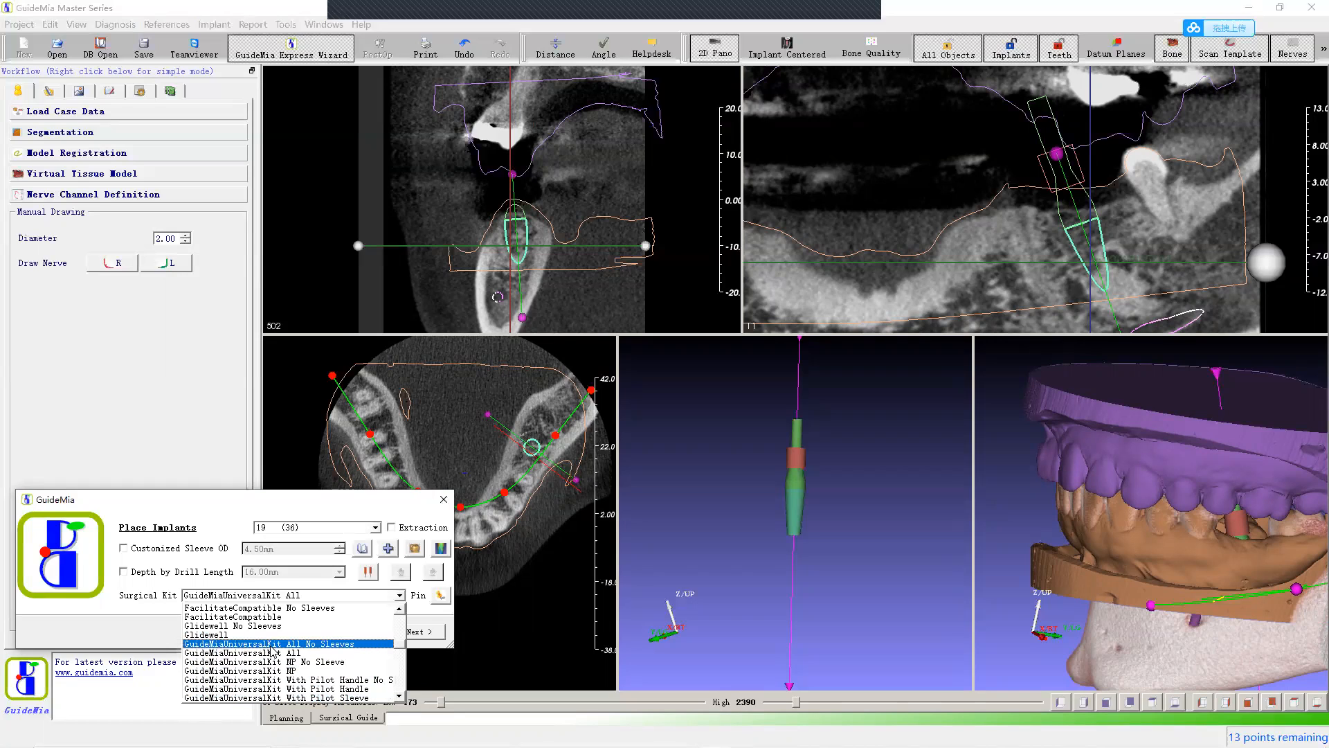
pyautogui.click(251, 655)
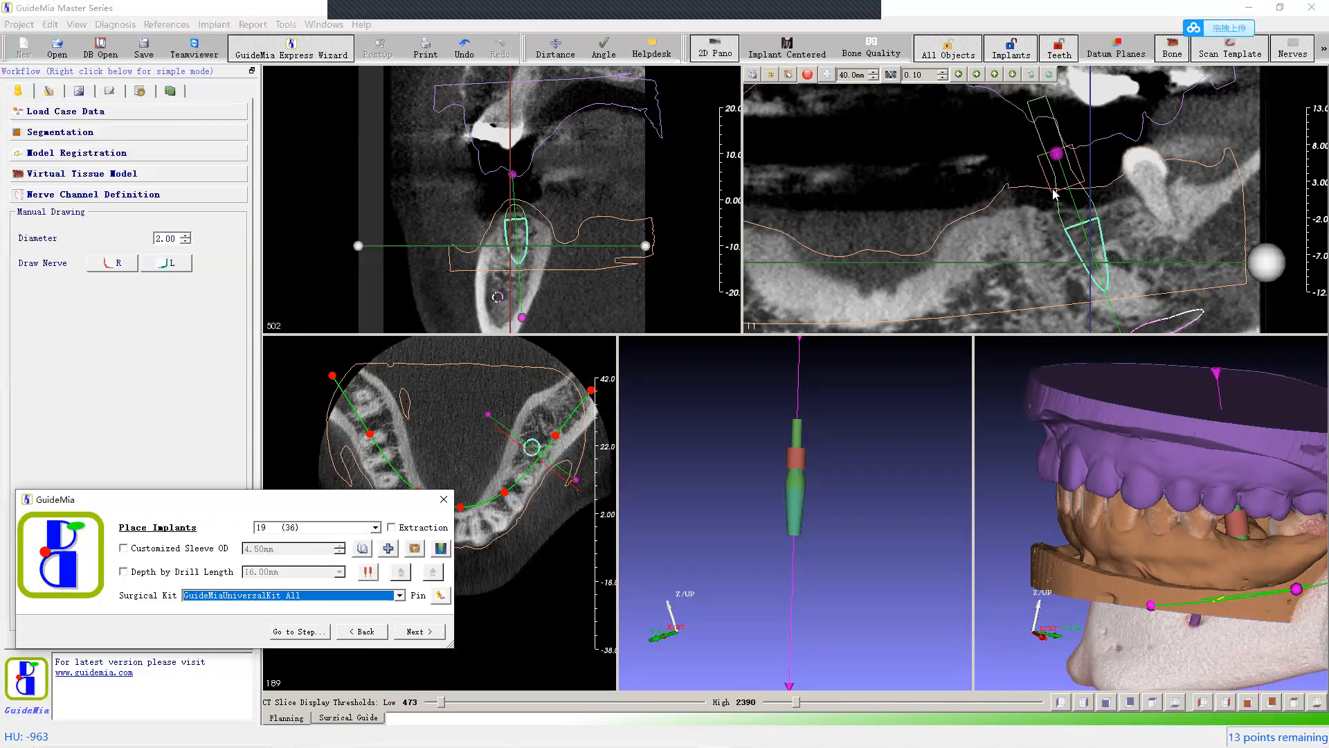
# Step: Enable depth control by drill length for the implant at tooth 19 (36) and set it to 23.00 mm
pyautogui.click(133, 573)
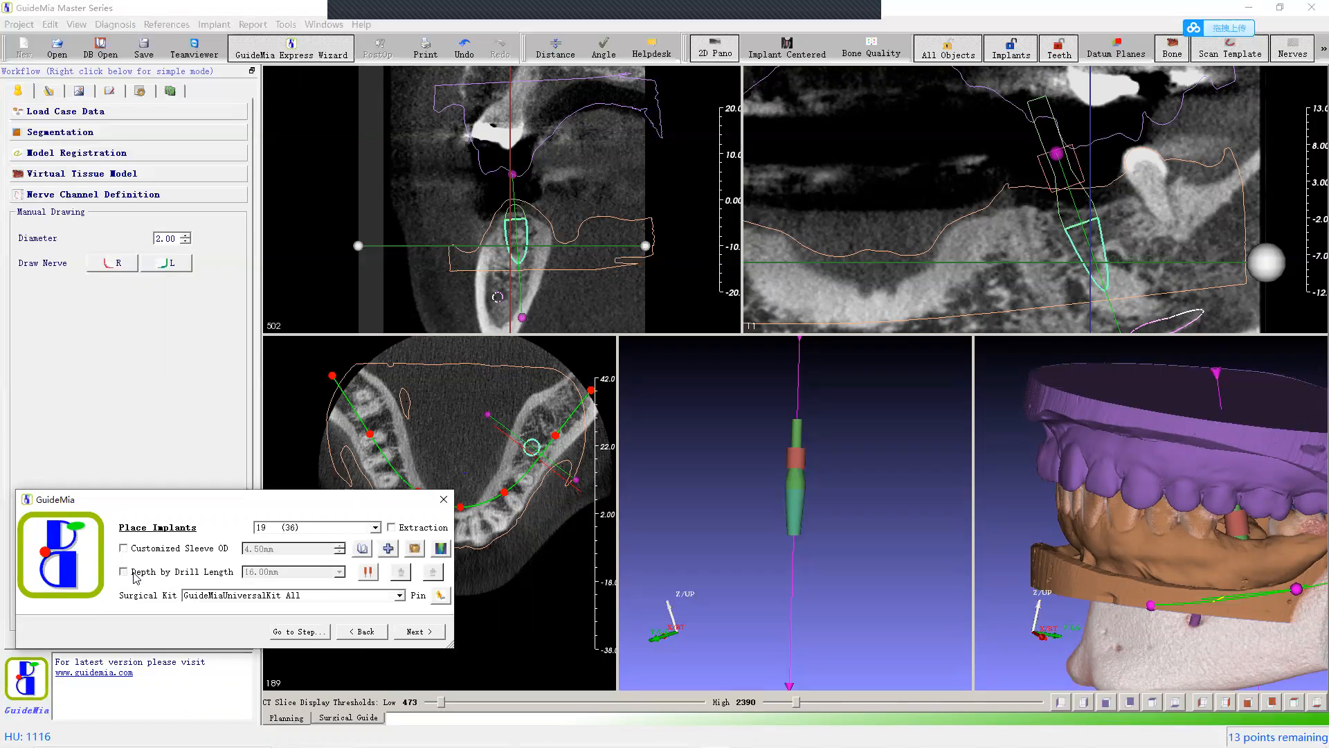
pyautogui.click(125, 573)
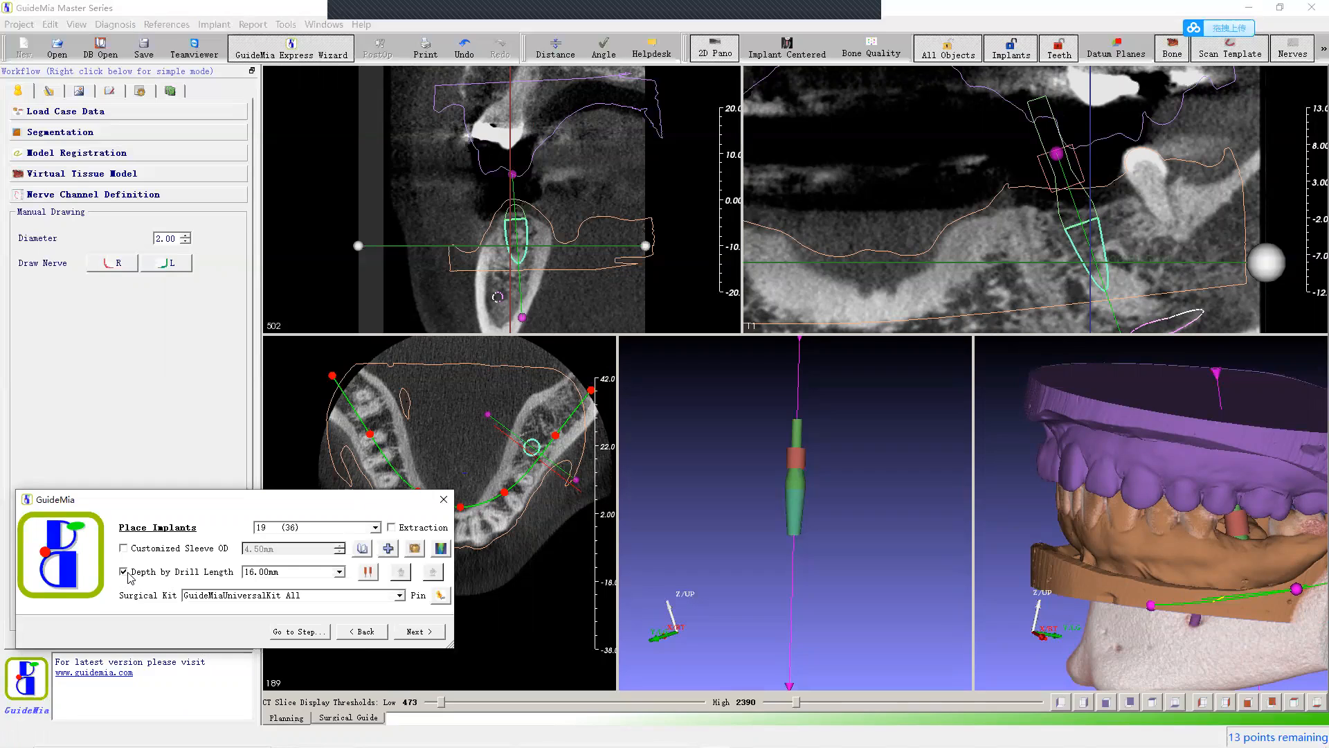
pyautogui.click(339, 572)
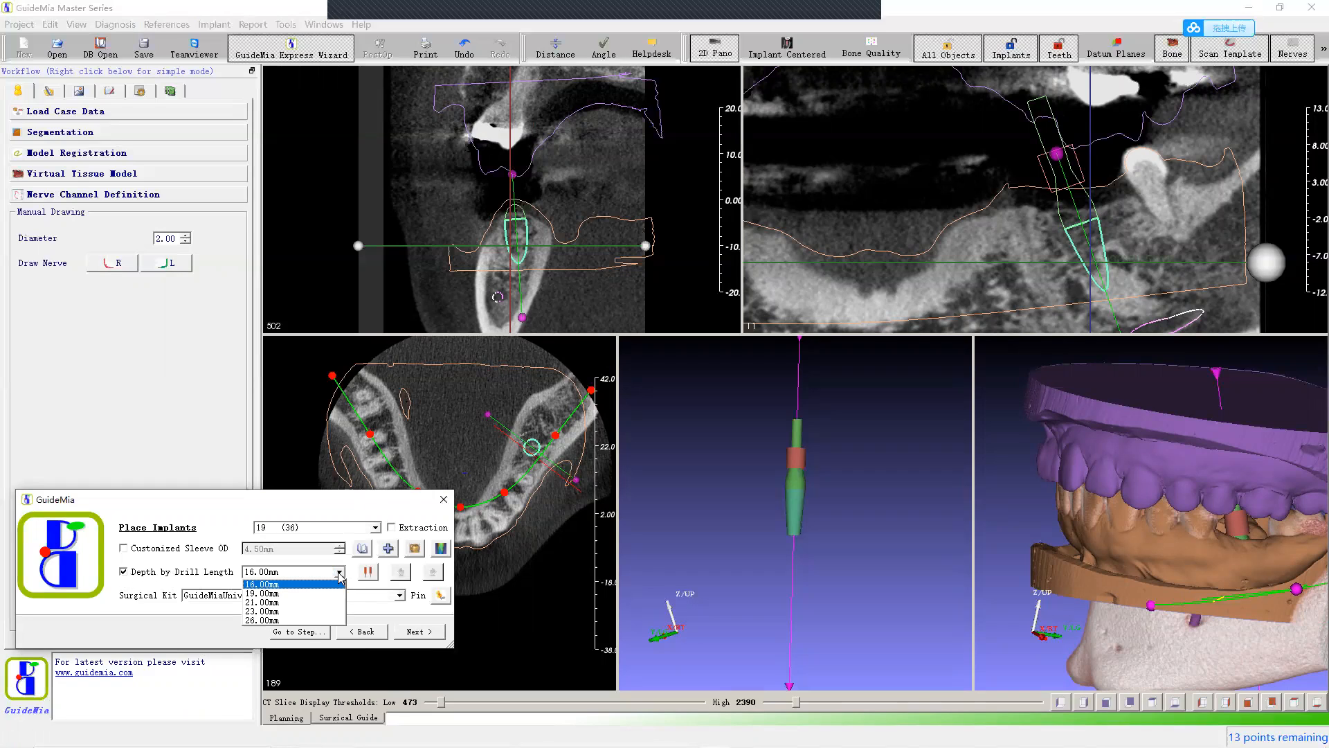
pyautogui.click(303, 612)
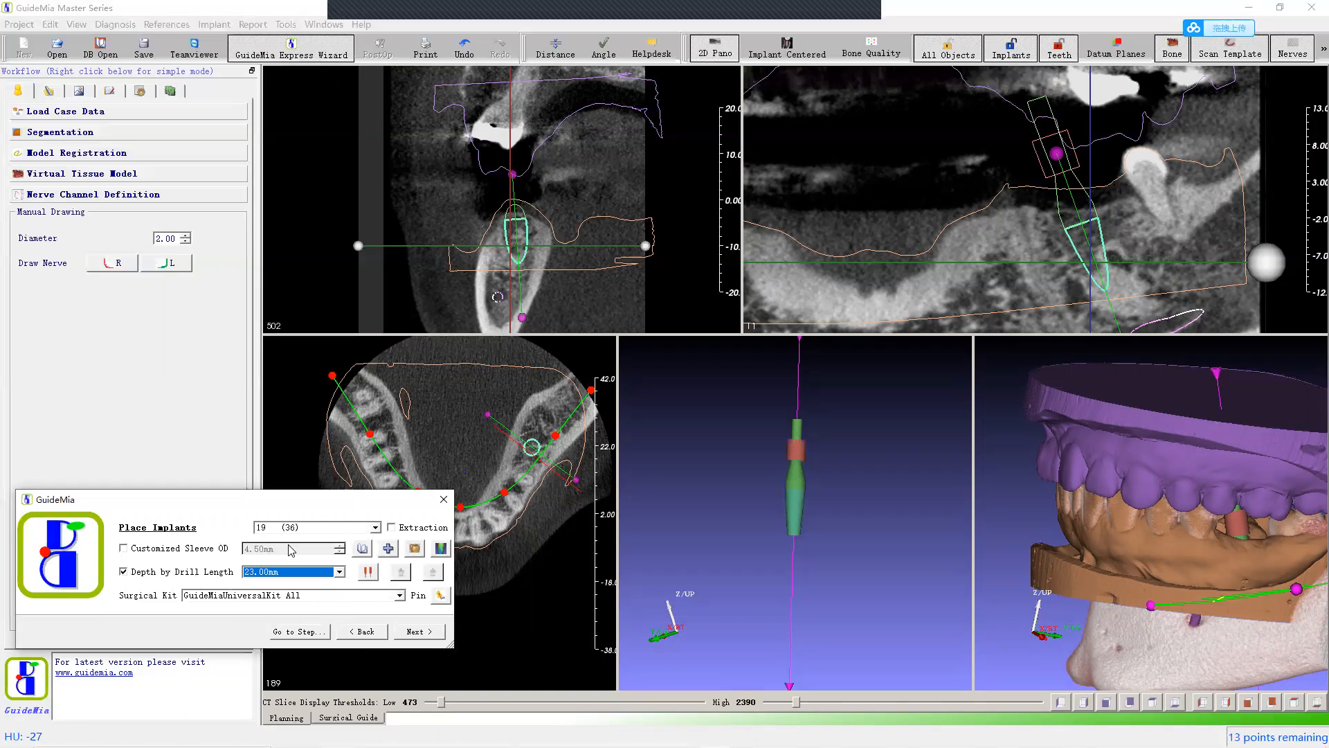
# Step: Try a drill length of 21.00 mm for the implant at tooth 19 (36), and return it to 23.00 mm
pyautogui.click(260, 573)
pyautogui.click(263, 604)
pyautogui.click(280, 572)
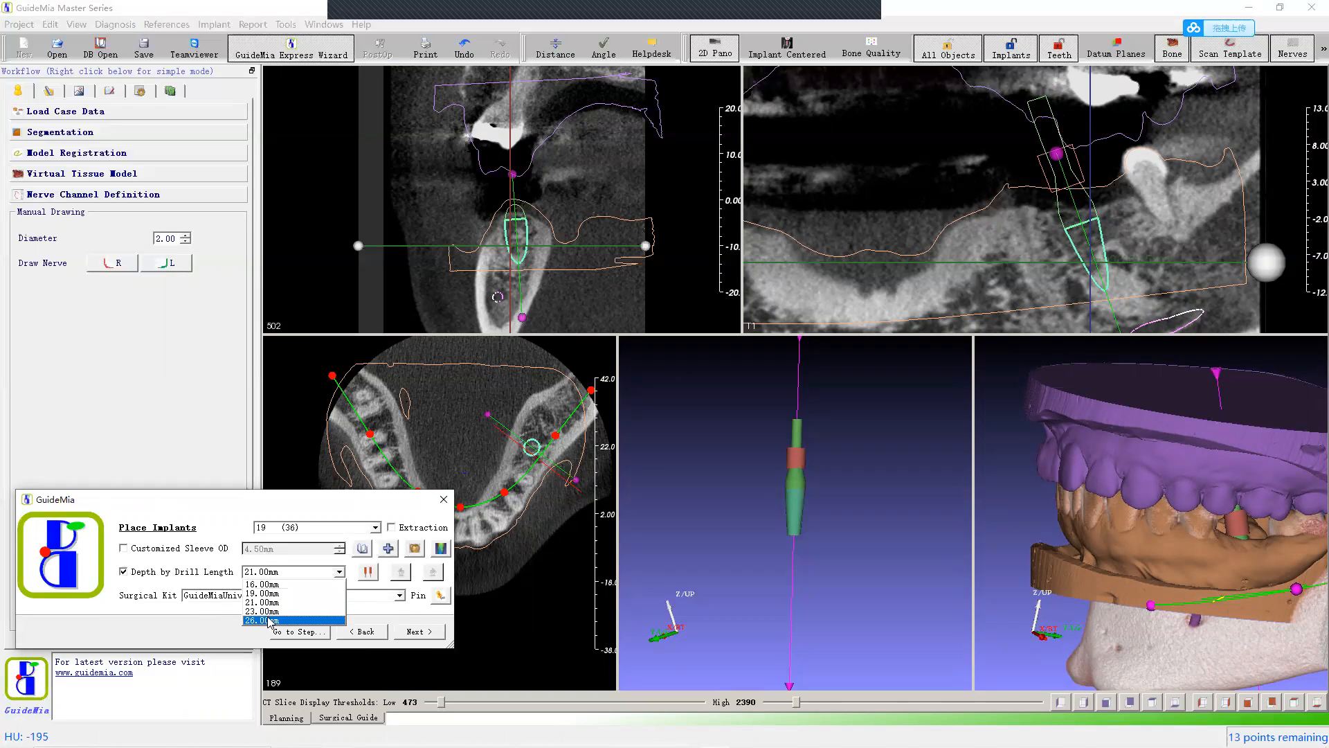
pyautogui.click(267, 611)
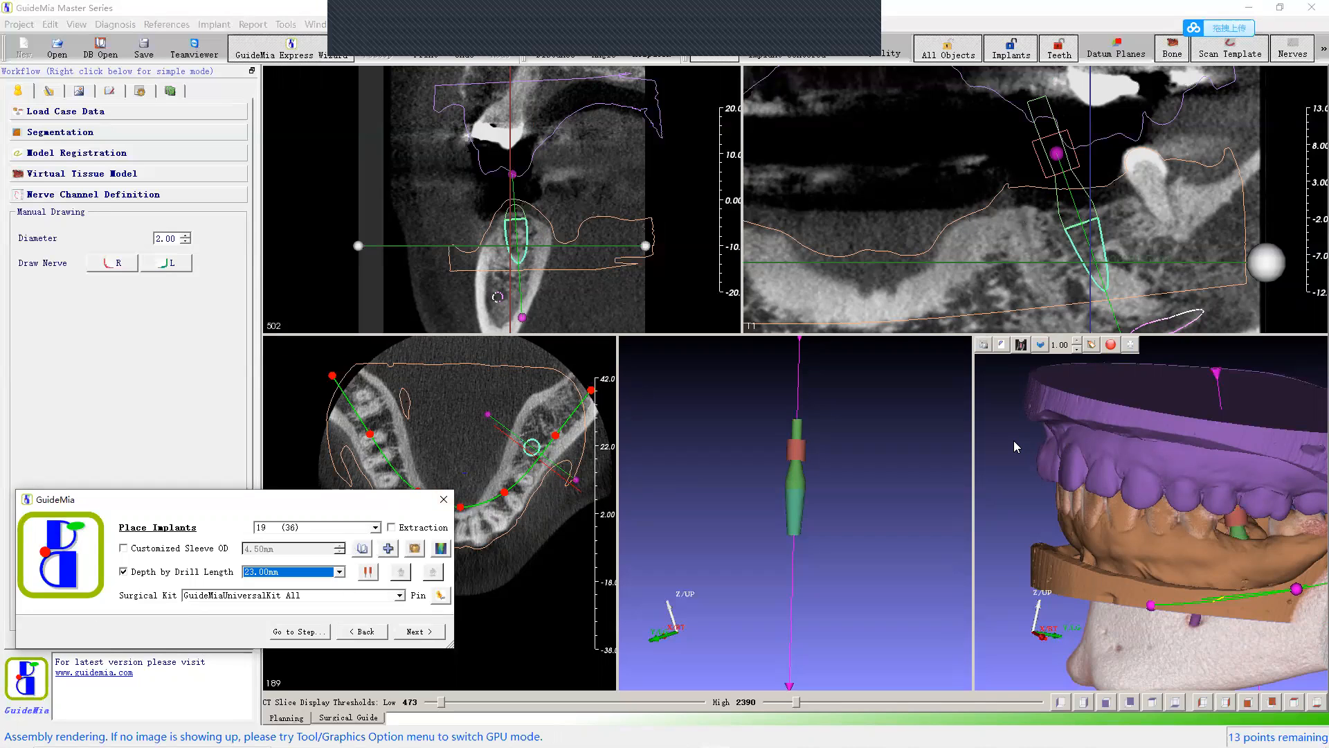
pyautogui.moveTo(1014, 440); pyautogui.dragTo(1008, 408)
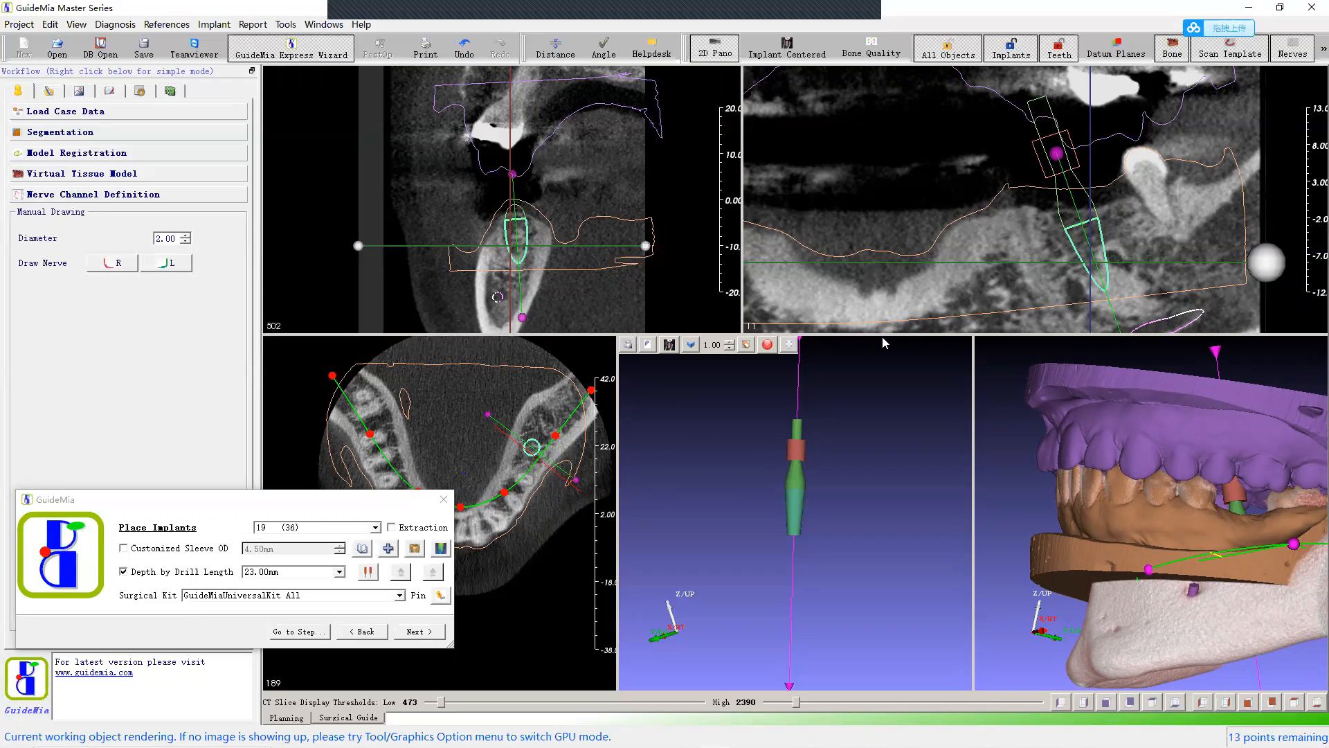
# Step: Load Tooth (19).stl from the Universal Numbering (US) folder of the virtual tooth library
pyautogui.click(414, 548)
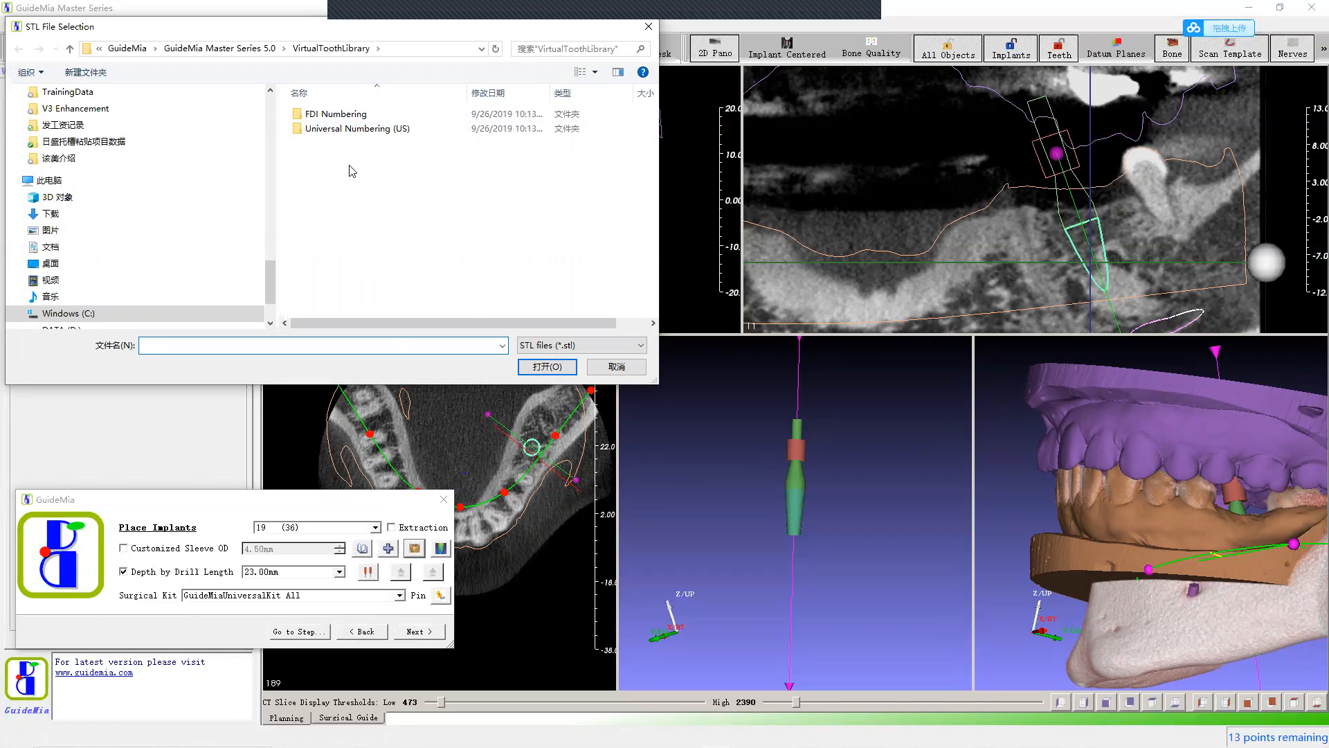
pyautogui.click(349, 130)
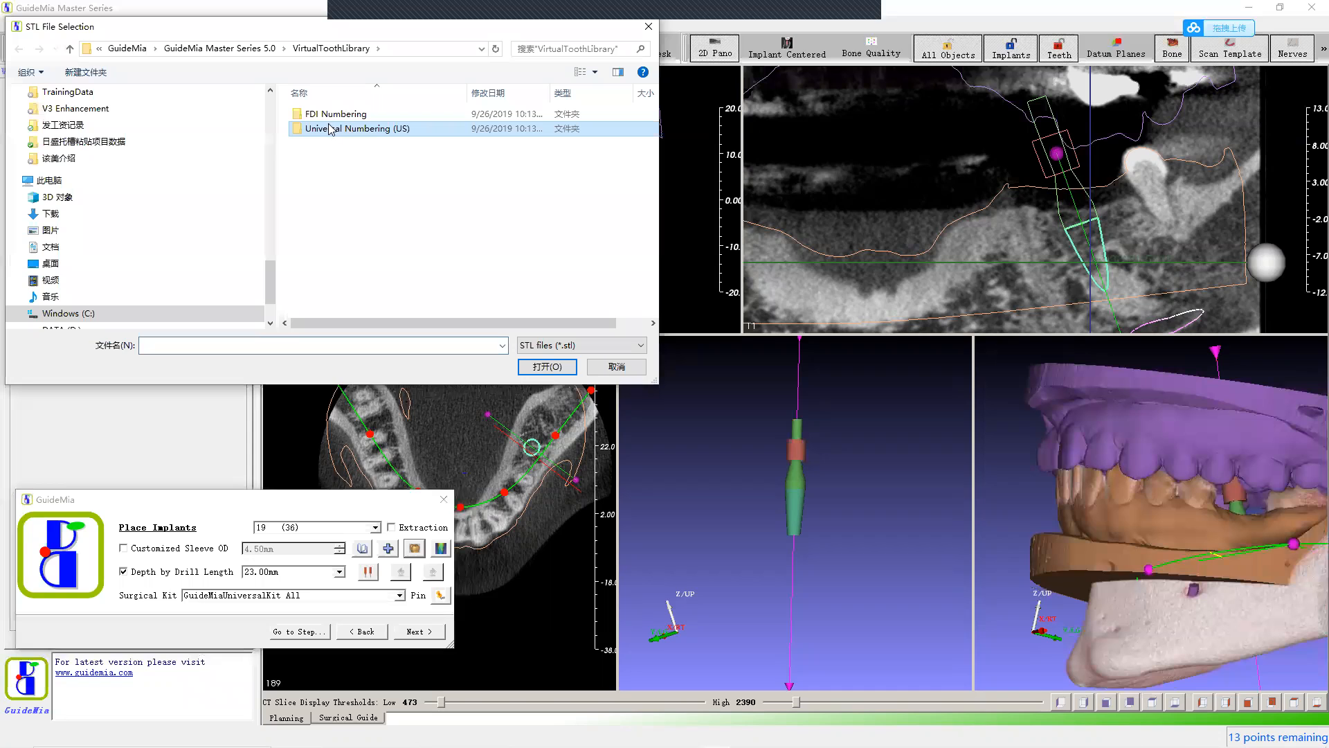
pyautogui.doubleClick(340, 131)
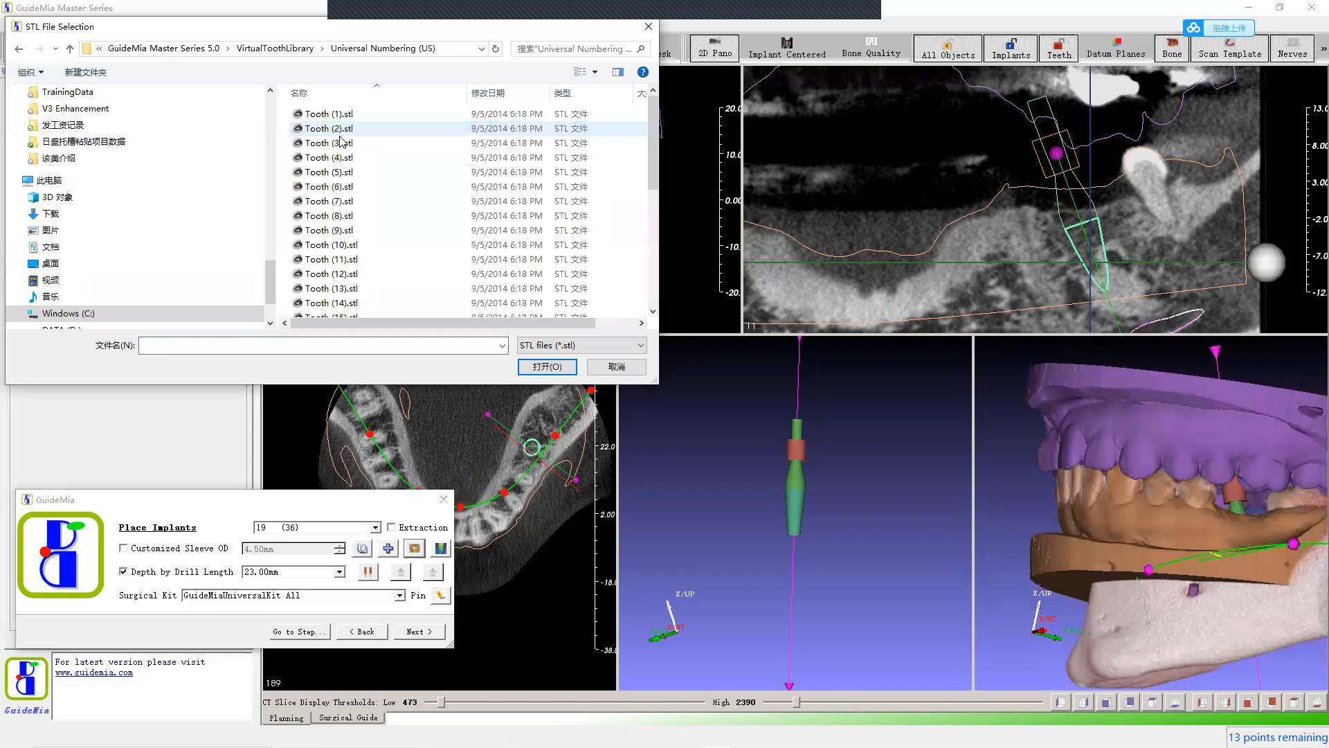
pyautogui.scroll(-6, 360, 207)
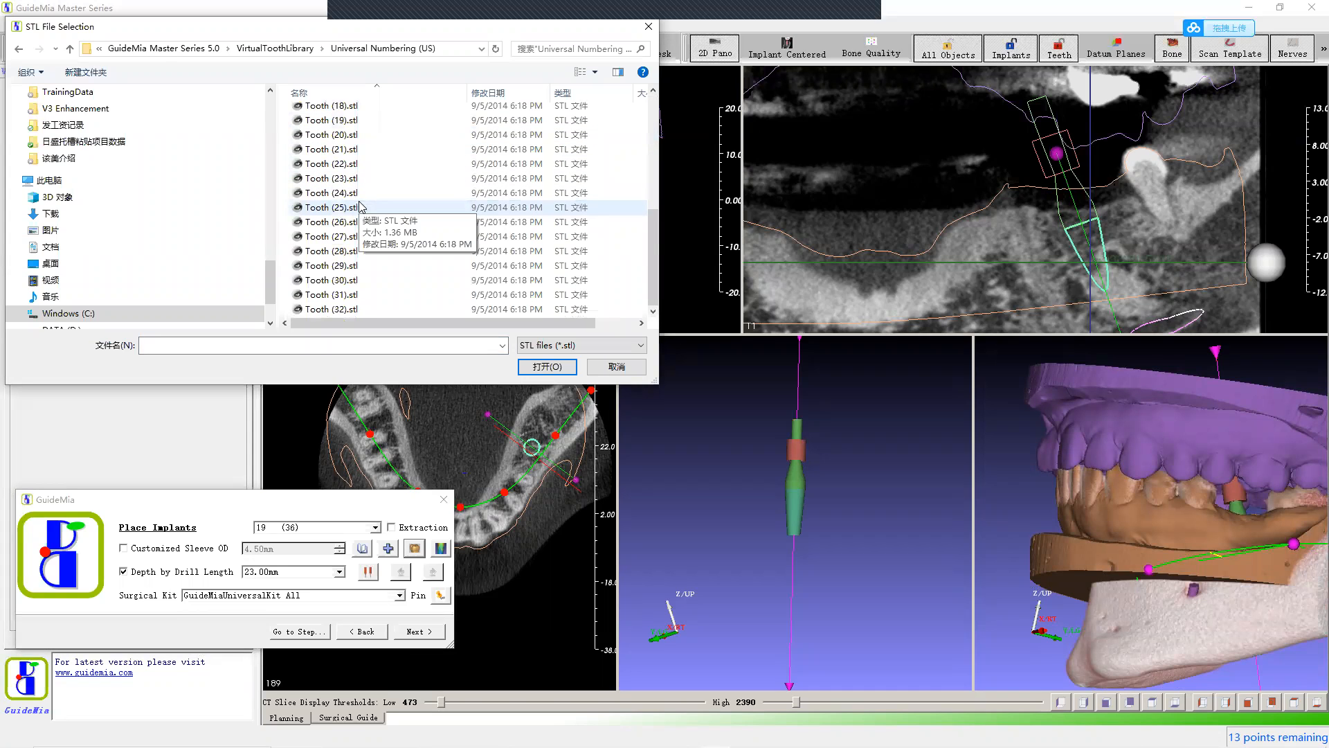
pyautogui.scroll(2, 343, 202)
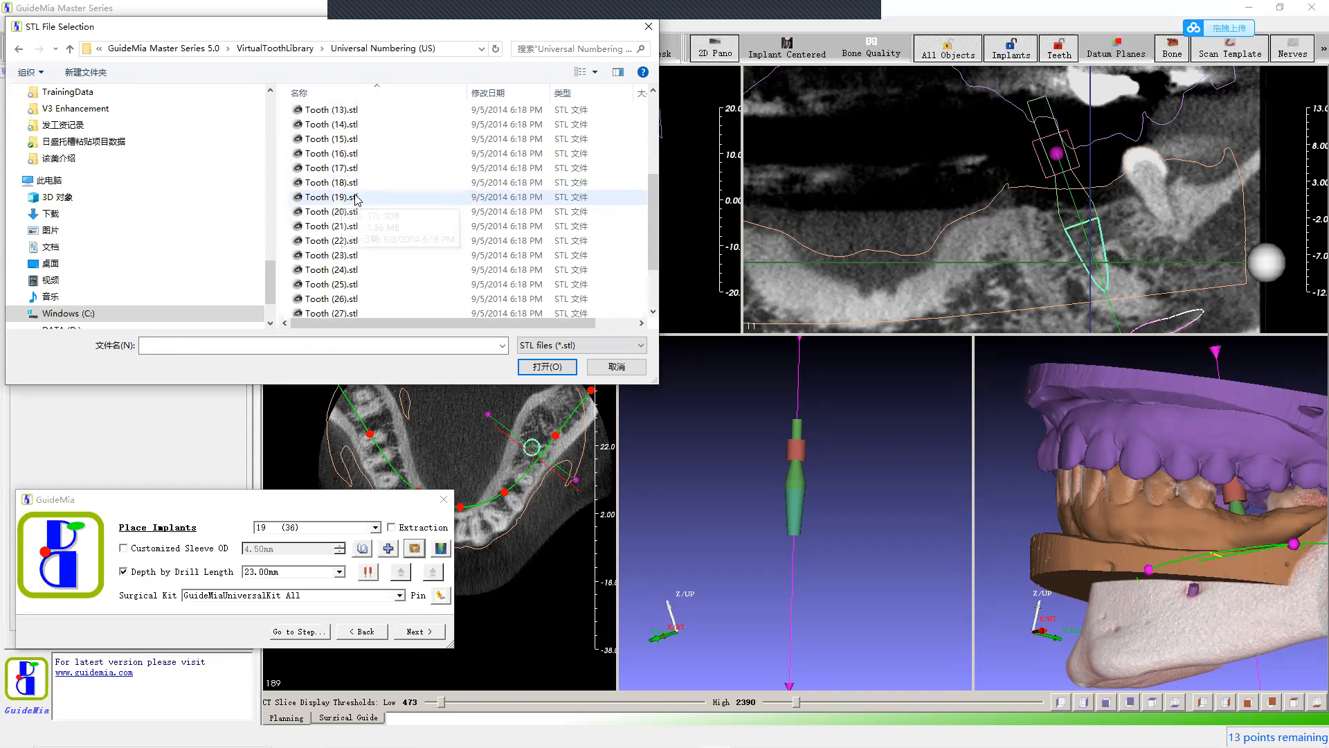
pyautogui.click(340, 198)
pyautogui.click(546, 367)
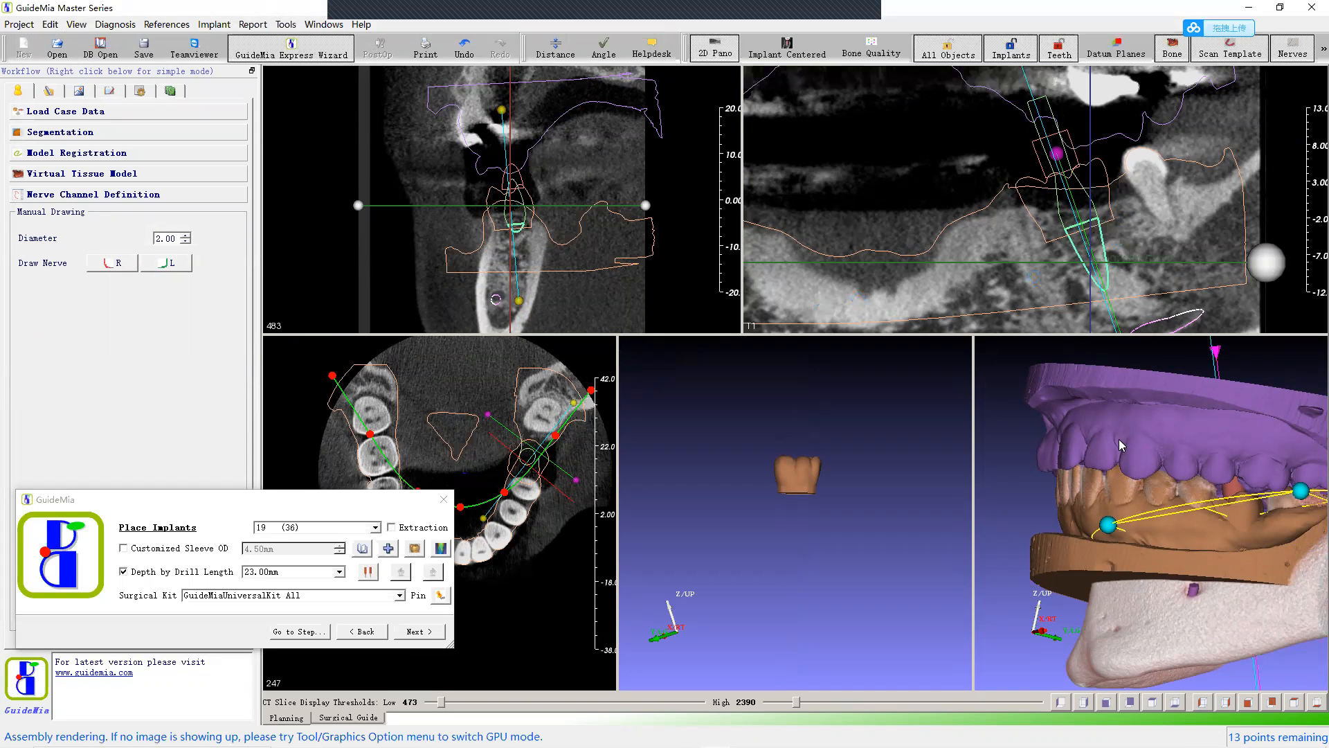
# Step: Hide the upper jaw model in the 3D assembly, and rotate and move the virtual crown into the gap around the implant
pyautogui.rightClick(1146, 398)
pyautogui.click(1164, 419)
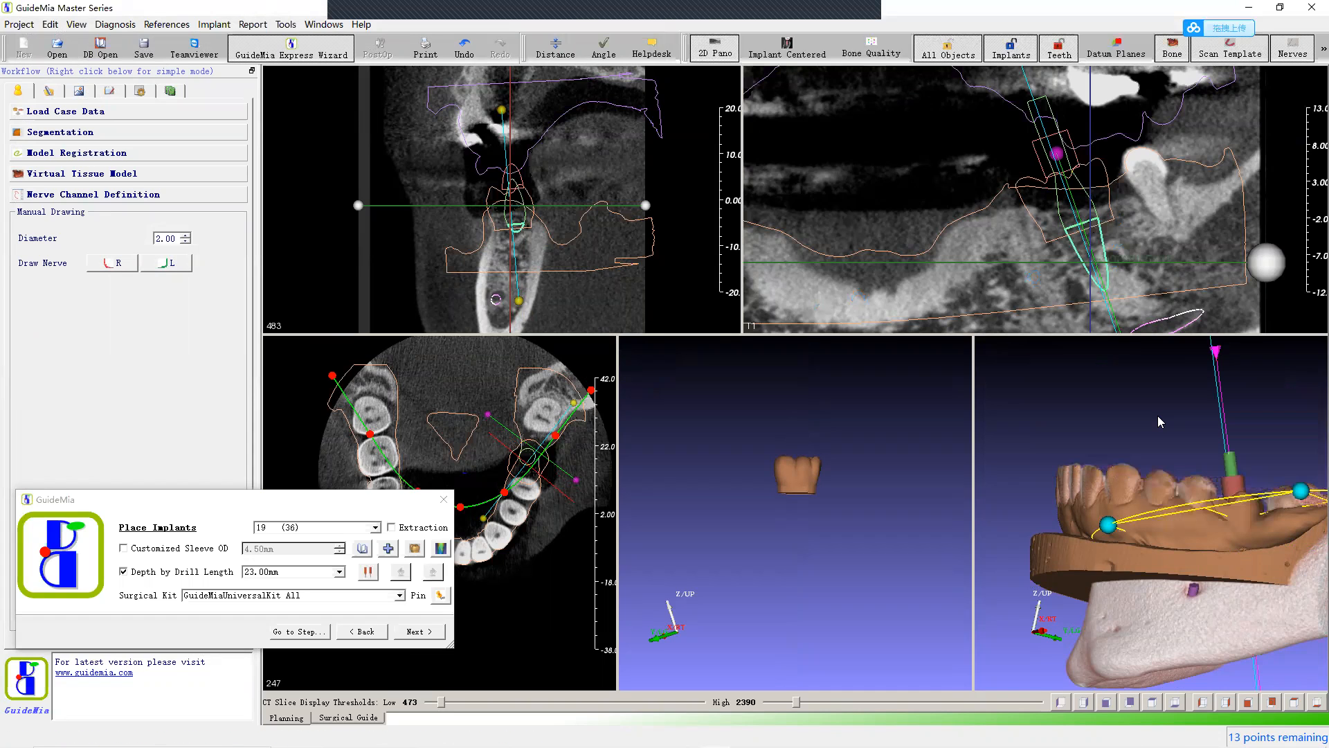
pyautogui.moveTo(1149, 444); pyautogui.dragTo(1042, 516)
pyautogui.moveTo(1038, 418); pyautogui.dragTo(952, 368, button='middle')
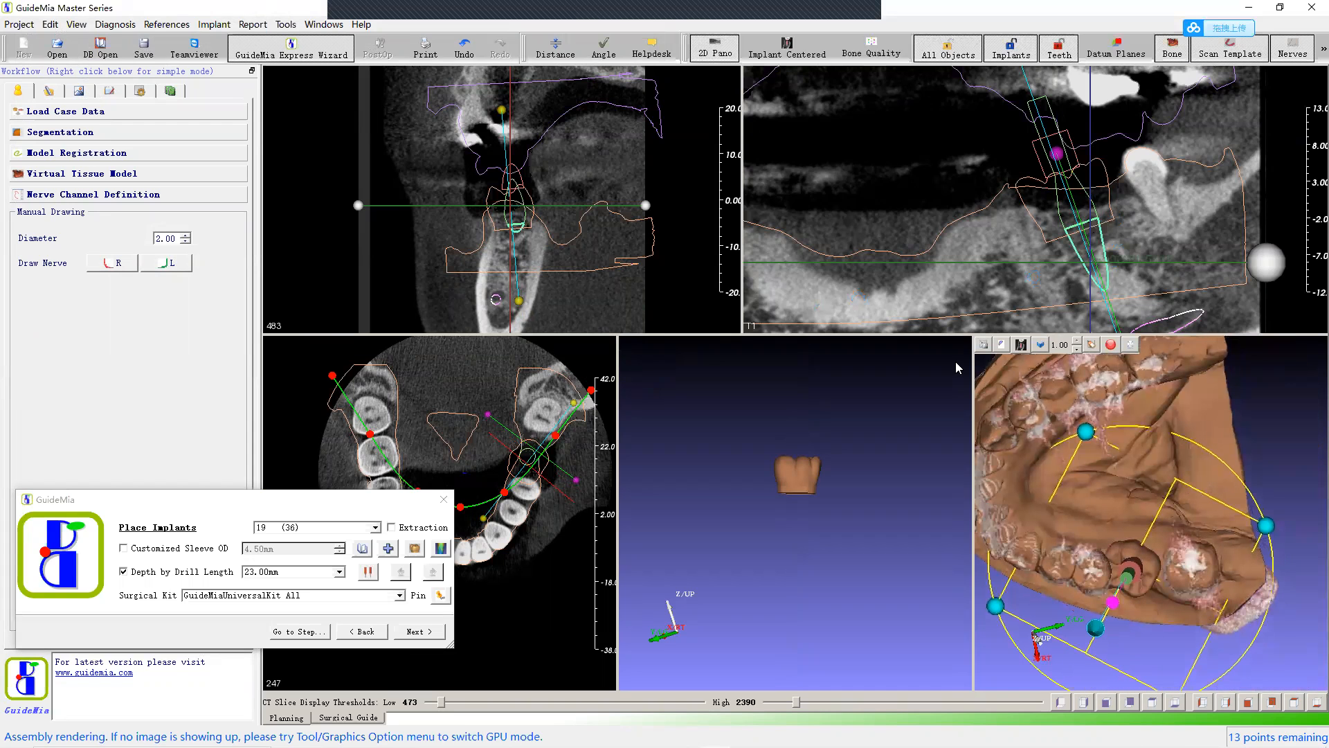
pyautogui.moveTo(1264, 527); pyautogui.dragTo(985, 552)
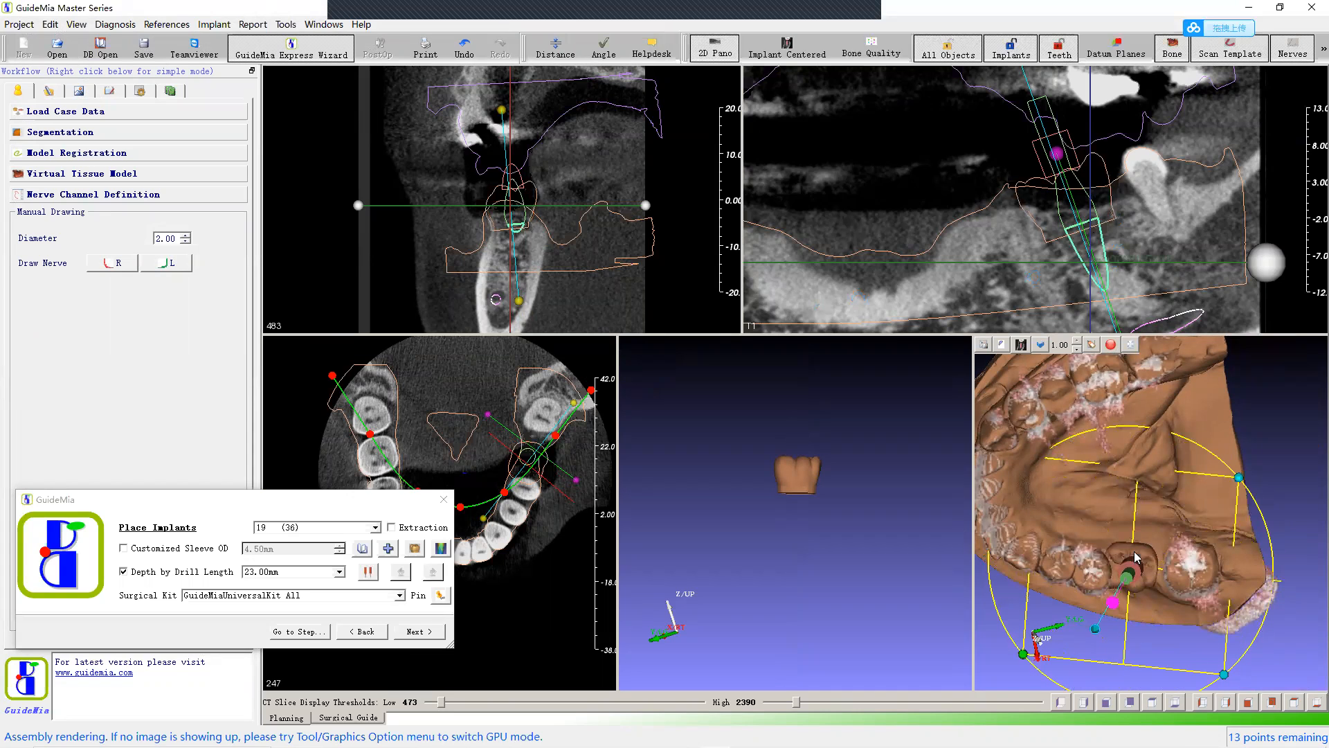
pyautogui.moveTo(1154, 559); pyautogui.dragTo(1160, 568)
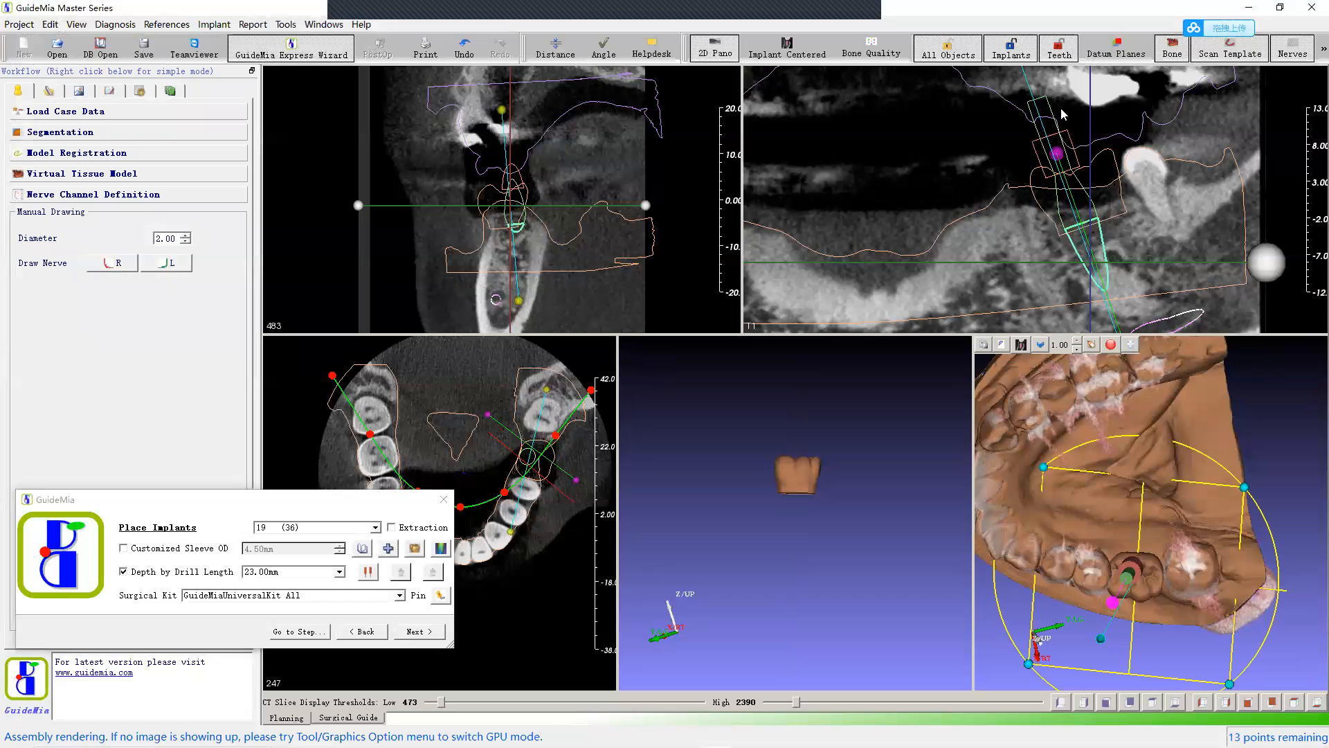
# Step: Refine the virtual crown's height and tilt over the implant in the panoramic and cross-sectional slices
pyautogui.moveTo(1126, 212); pyautogui.dragTo(1120, 186)
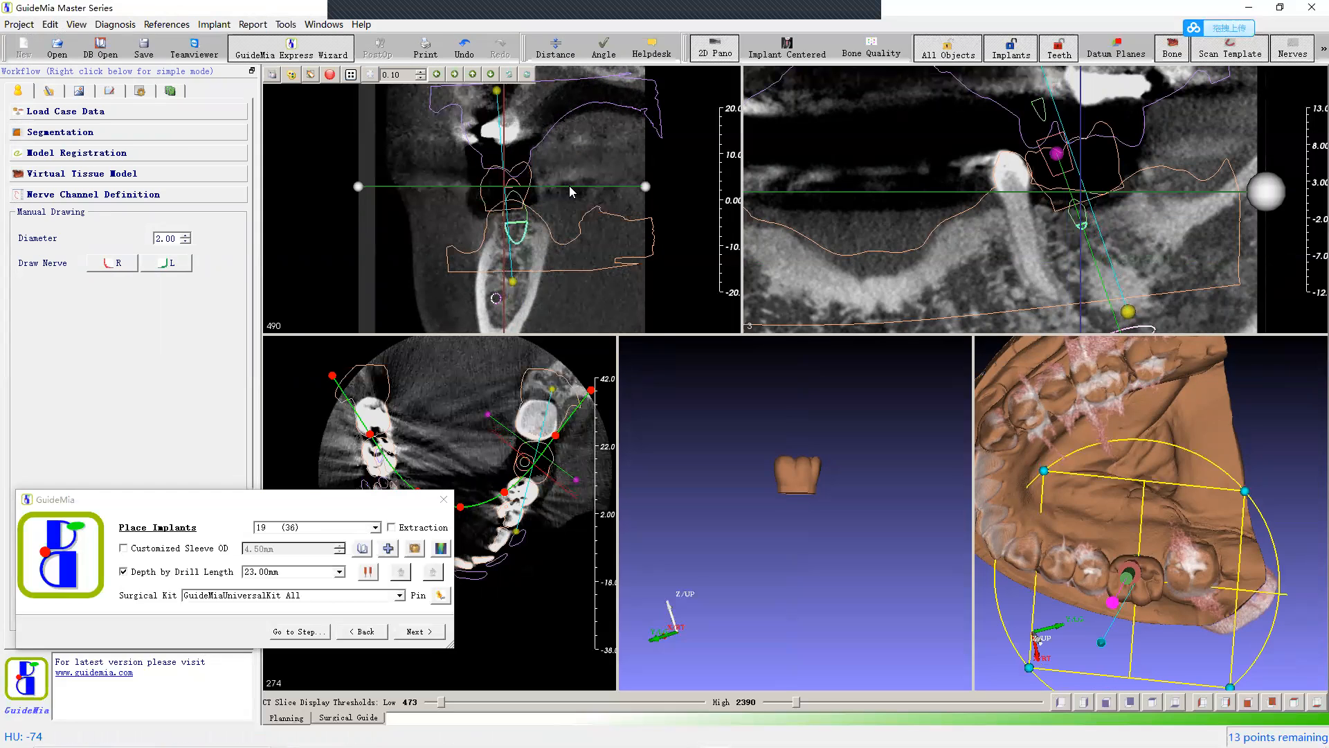
pyautogui.moveTo(524, 176); pyautogui.dragTo(526, 180)
pyautogui.moveTo(500, 98); pyautogui.dragTo(510, 103)
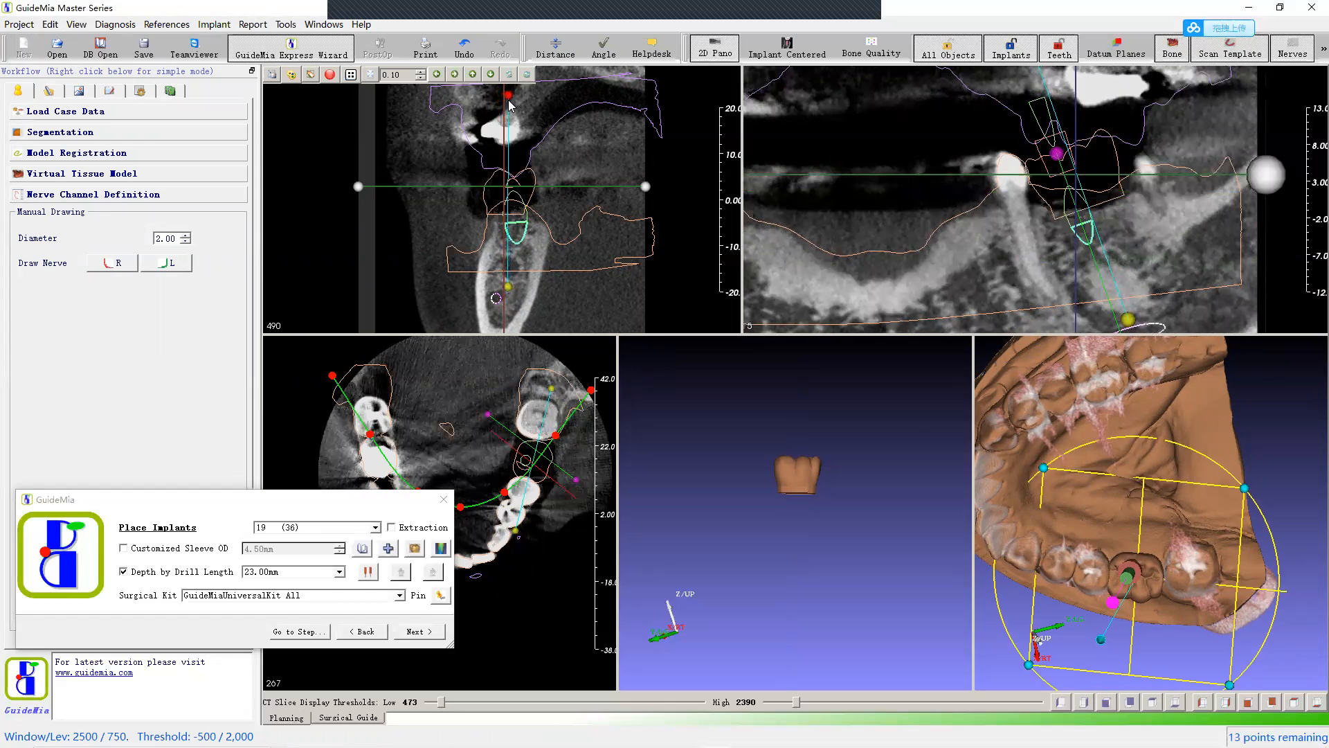
pyautogui.moveTo(530, 180); pyautogui.dragTo(533, 188)
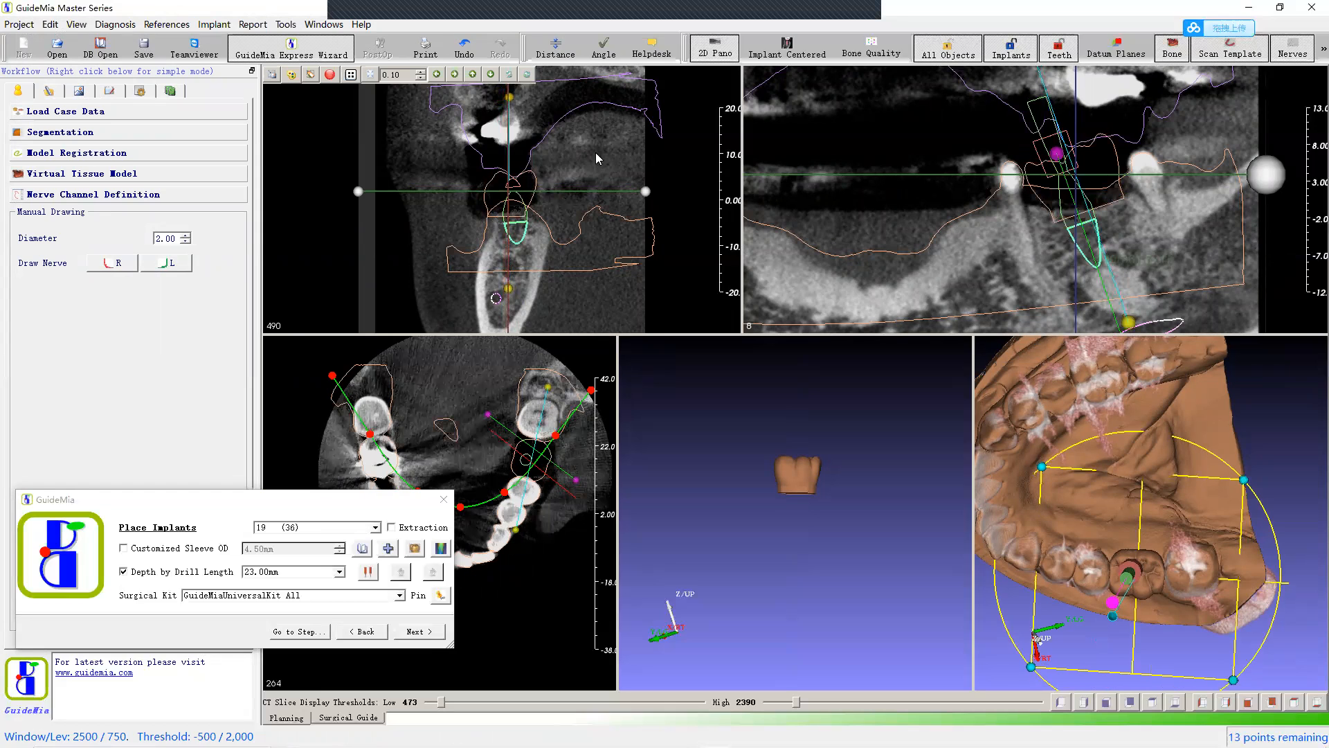
# Step: Check the crown over the implant in enlarged cross-sections, and nudge the implant at tooth 19 (36) slightly sideways in the bone
pyautogui.moveTo(595, 141); pyautogui.dragTo(593, 128, button='right')
pyautogui.scroll(2, 534, 238)
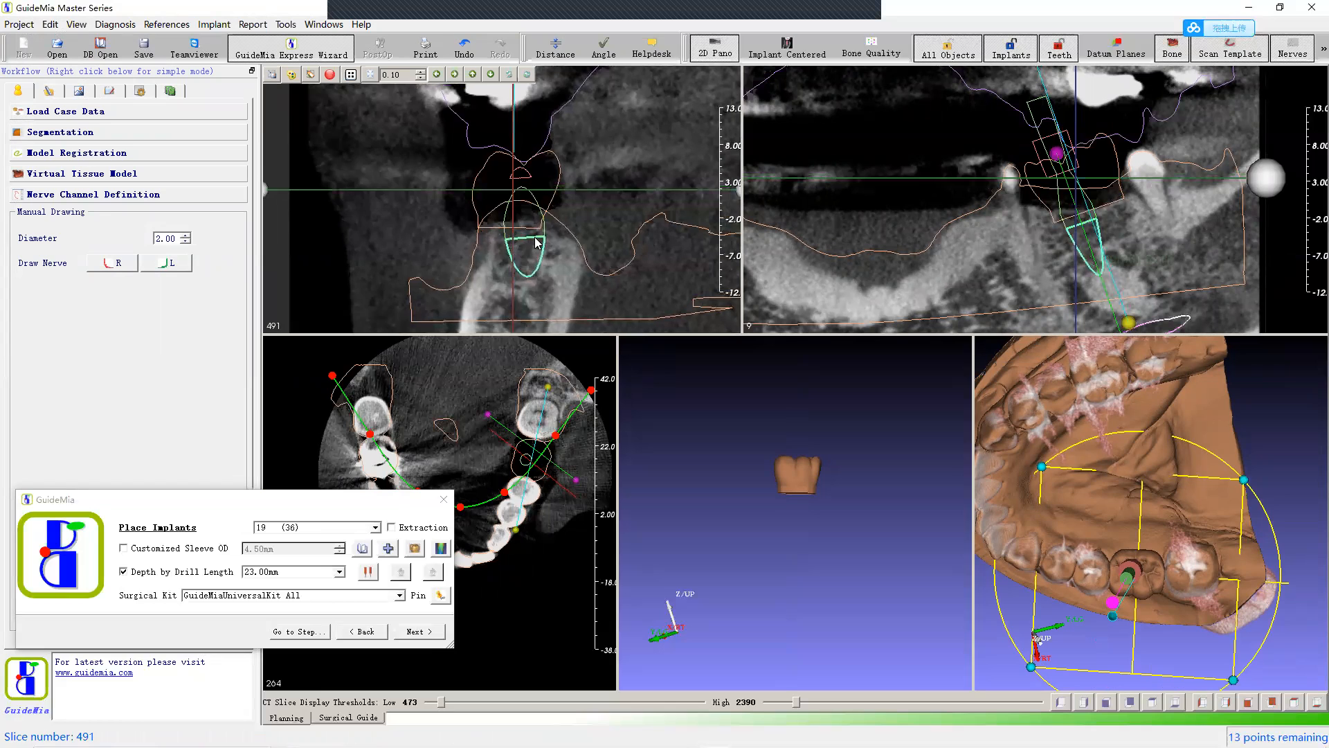
pyautogui.scroll(2, 535, 239)
pyautogui.scroll(-2, 537, 237)
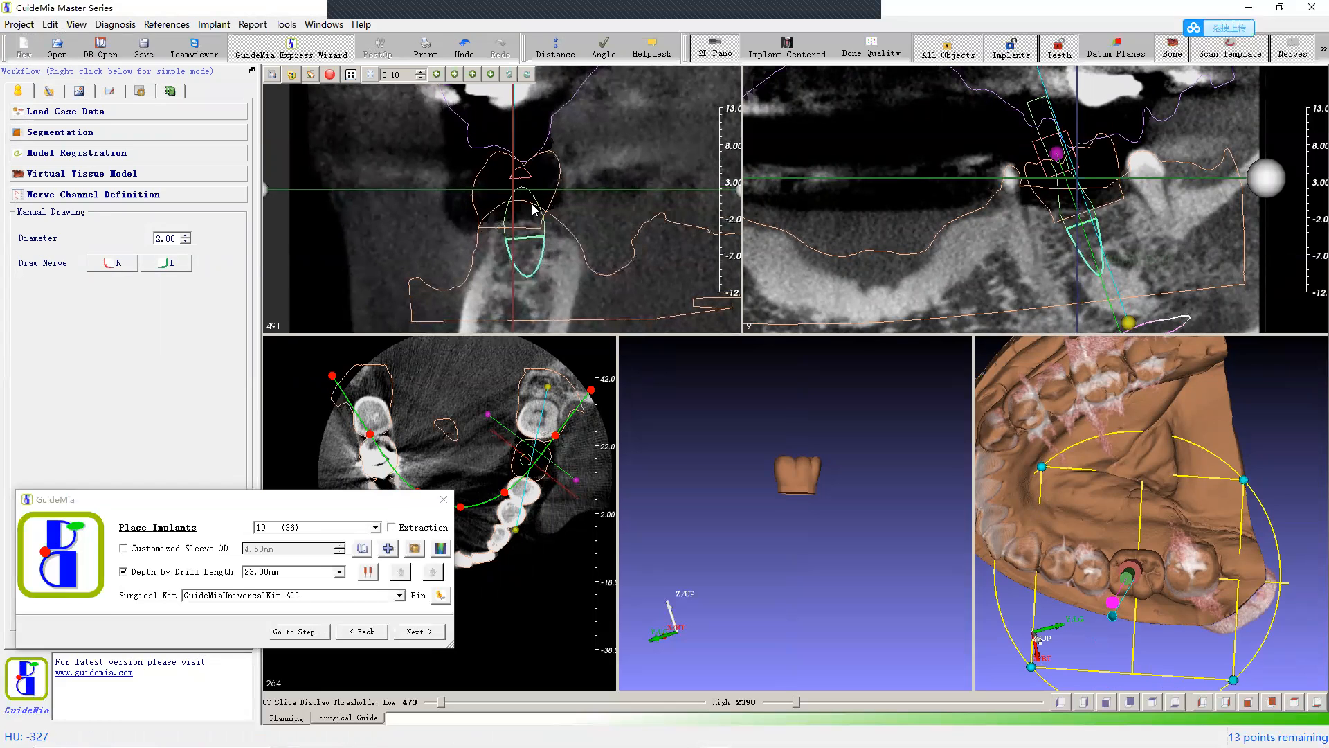
pyautogui.scroll(-8, 549, 257)
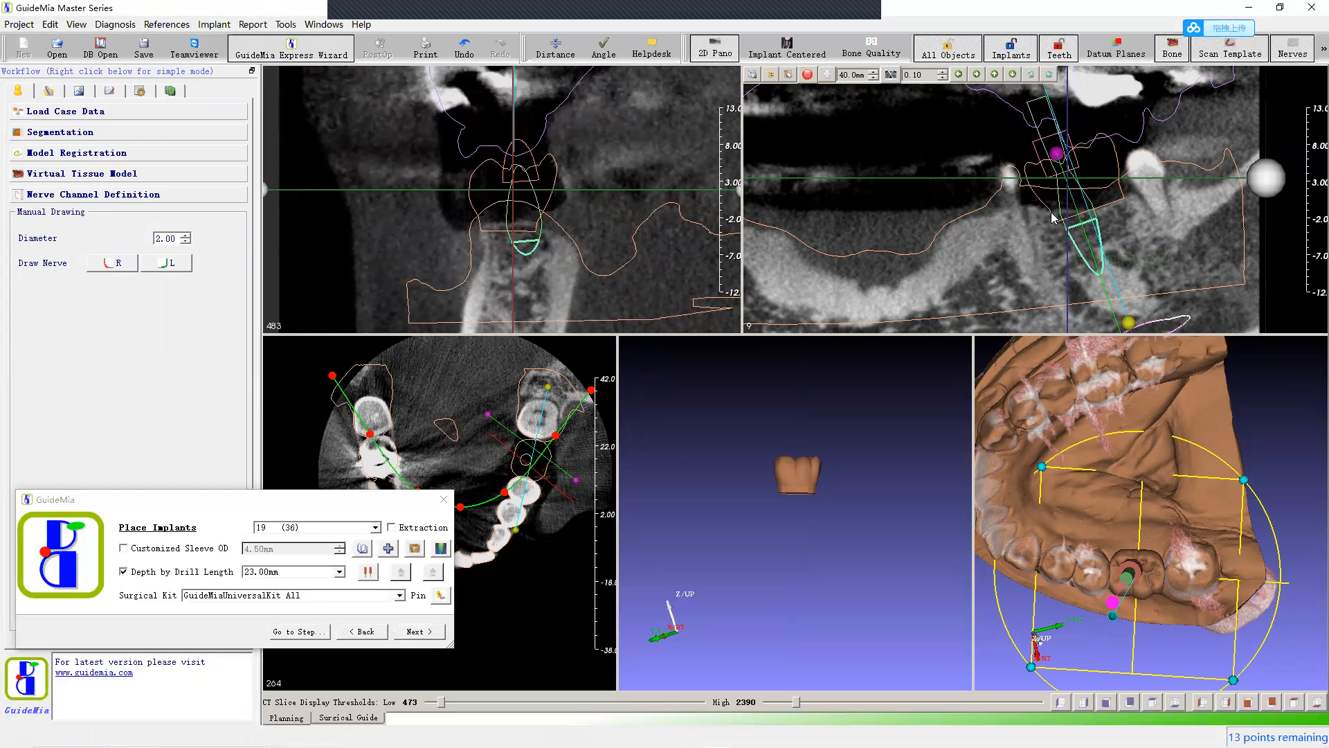
pyautogui.click(1097, 267)
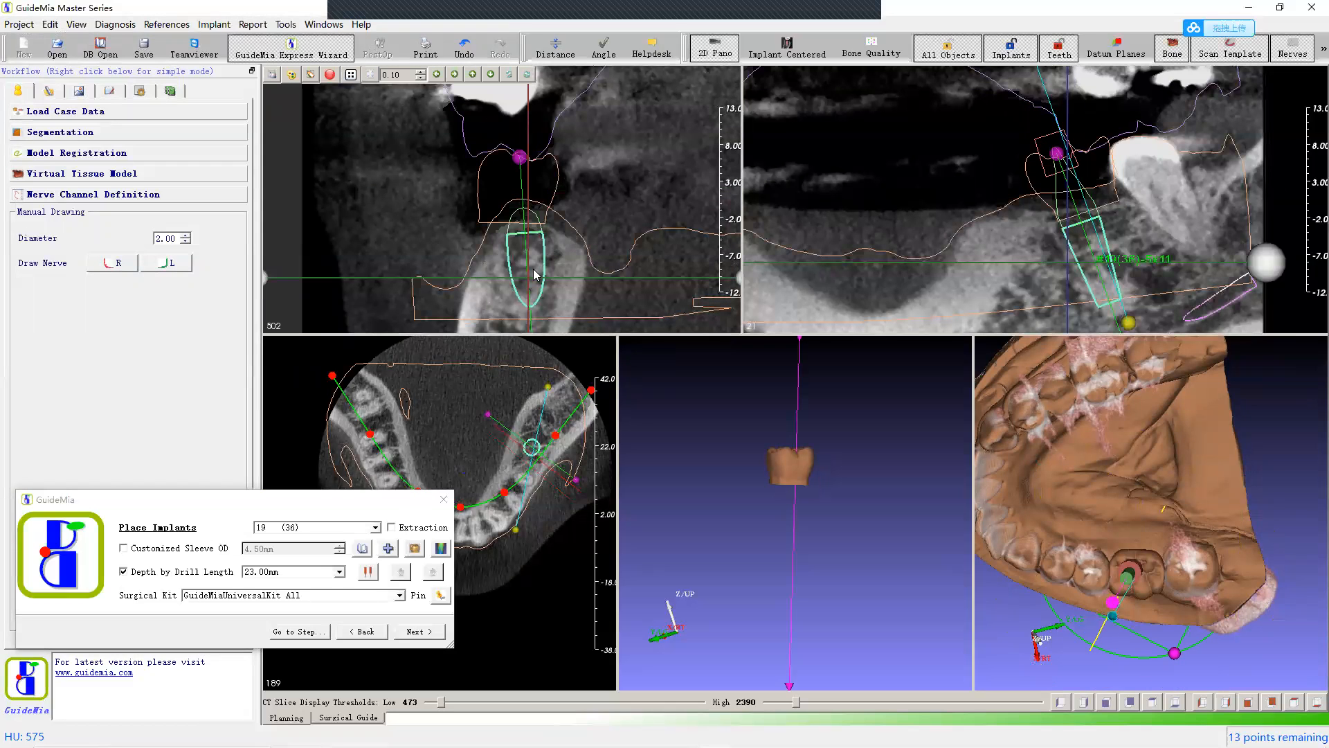
pyautogui.moveTo(534, 275); pyautogui.dragTo(531, 277)
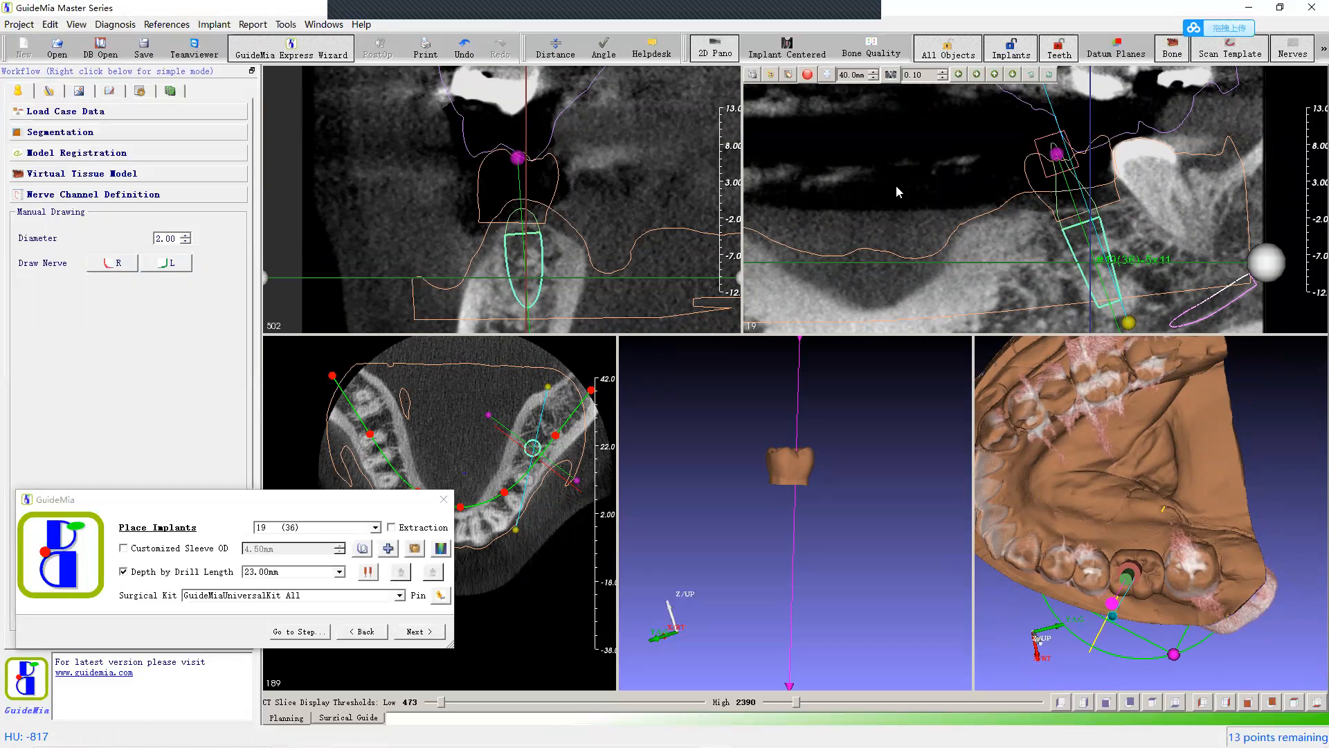
# Step: Inspect the crown and implant from above in the 3D assembly, and lock the positions of the teeth and implants
pyautogui.scroll(-5, 896, 185)
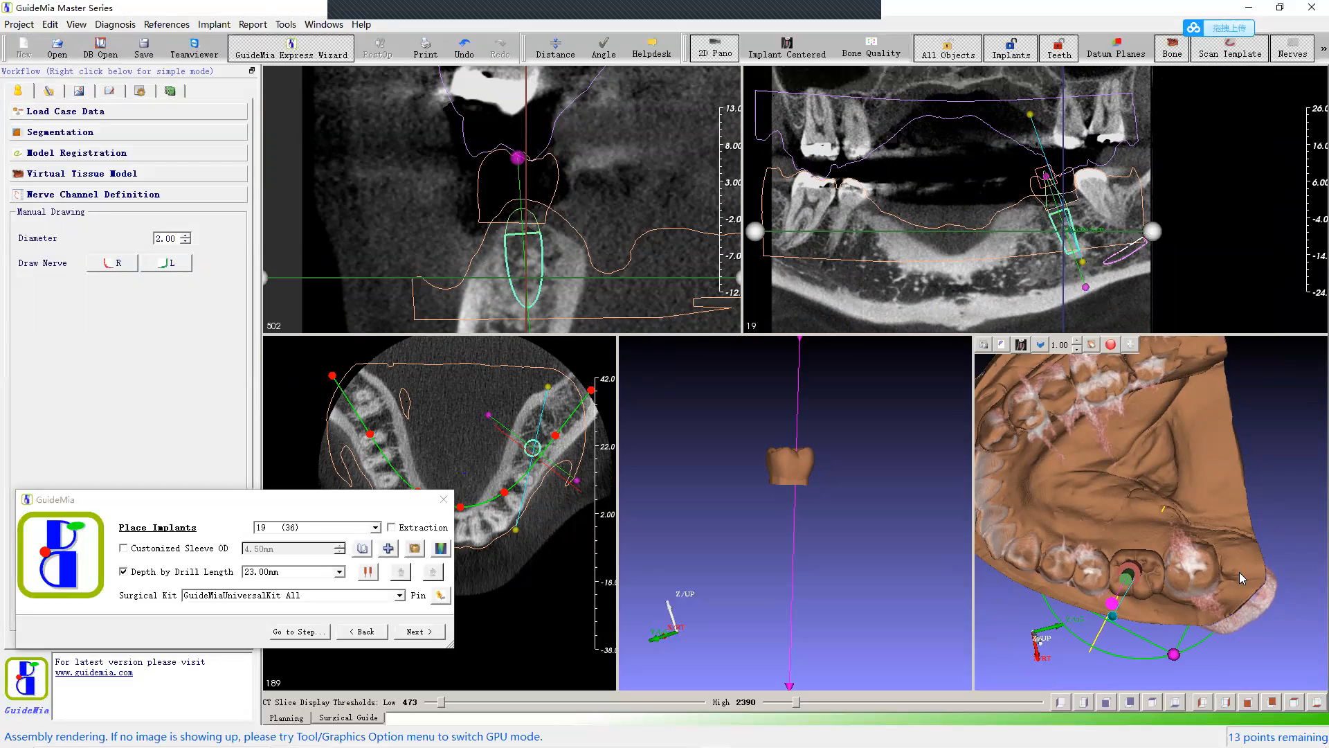
pyautogui.moveTo(1289, 478); pyautogui.dragTo(1260, 443)
pyautogui.moveTo(1235, 497); pyautogui.dragTo(1266, 469)
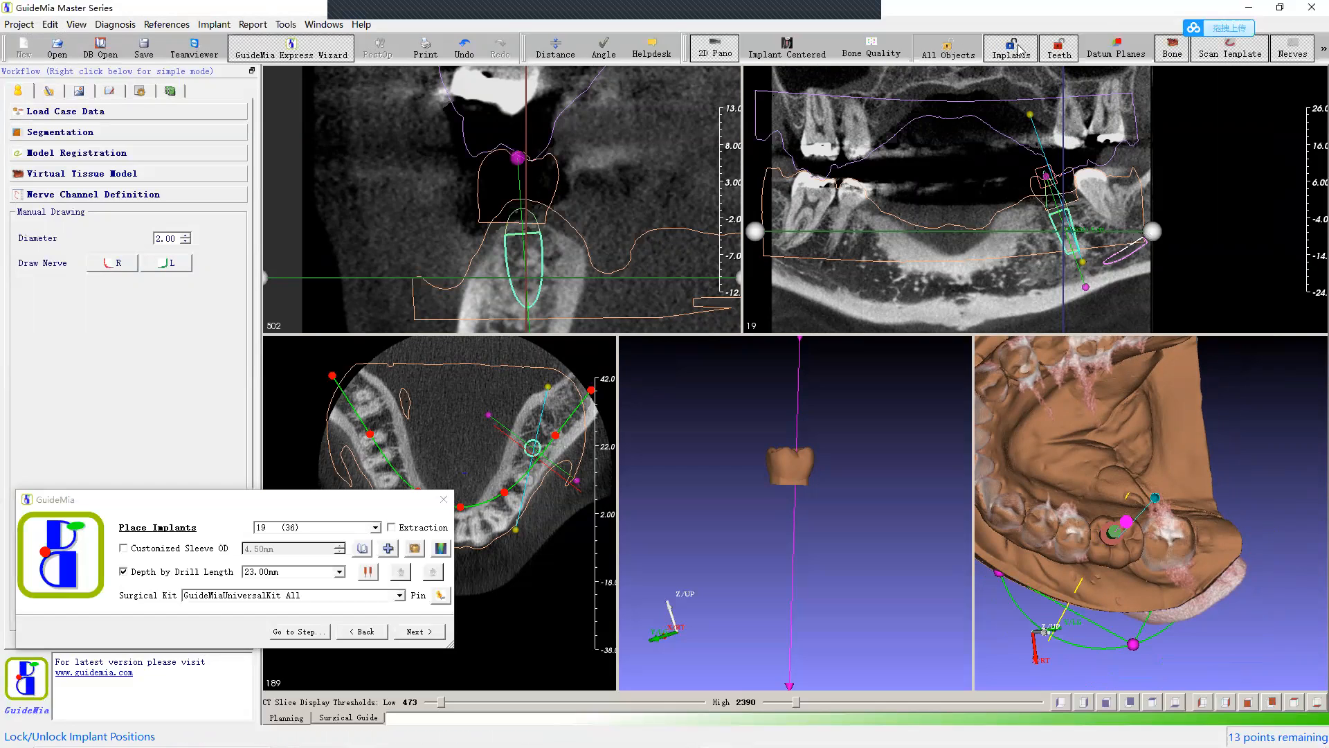
pyautogui.click(949, 54)
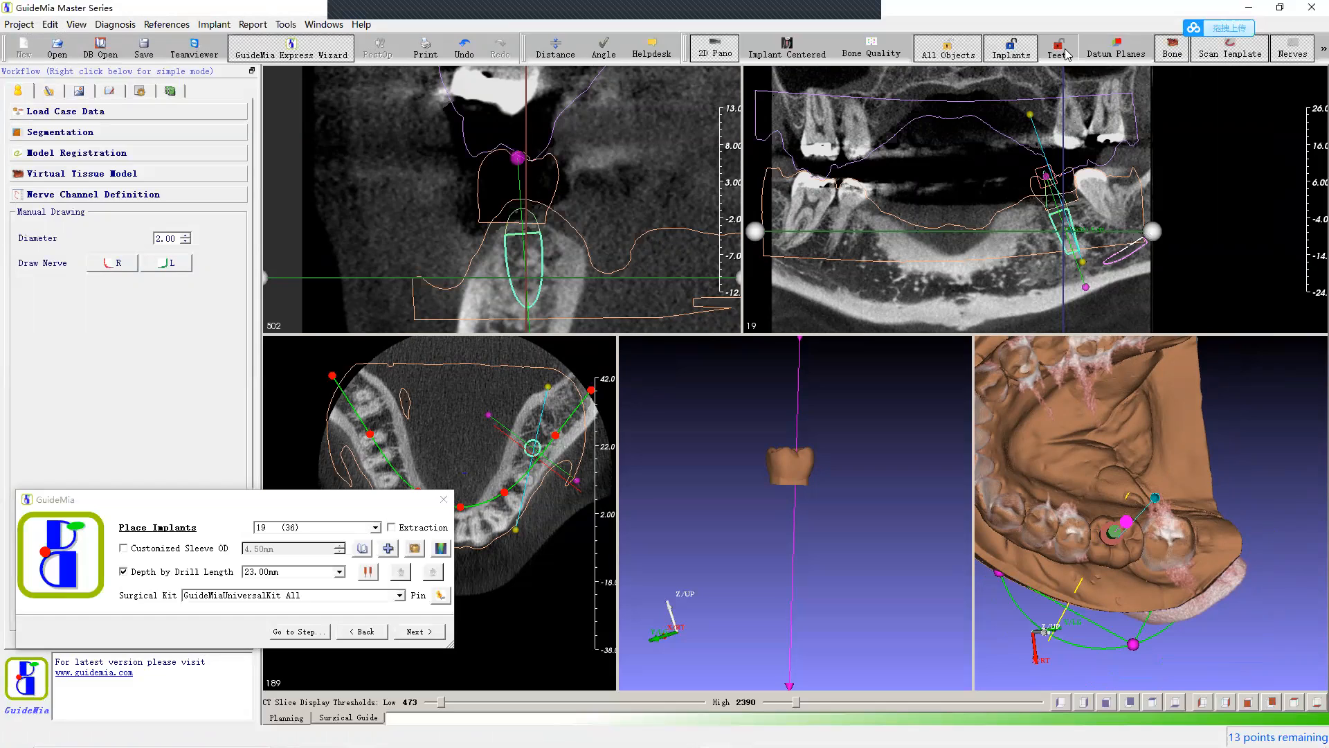
pyautogui.click(1064, 53)
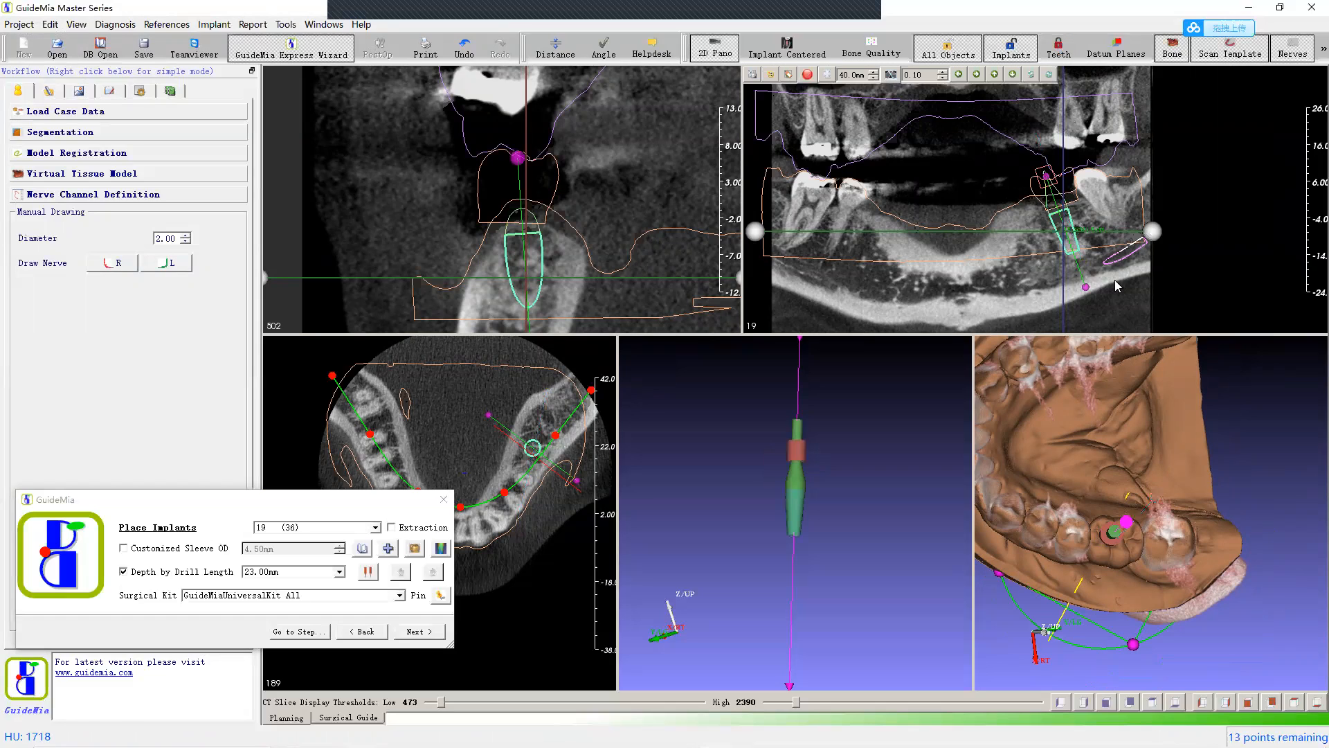
pyautogui.moveTo(1238, 454); pyautogui.dragTo(1098, 480)
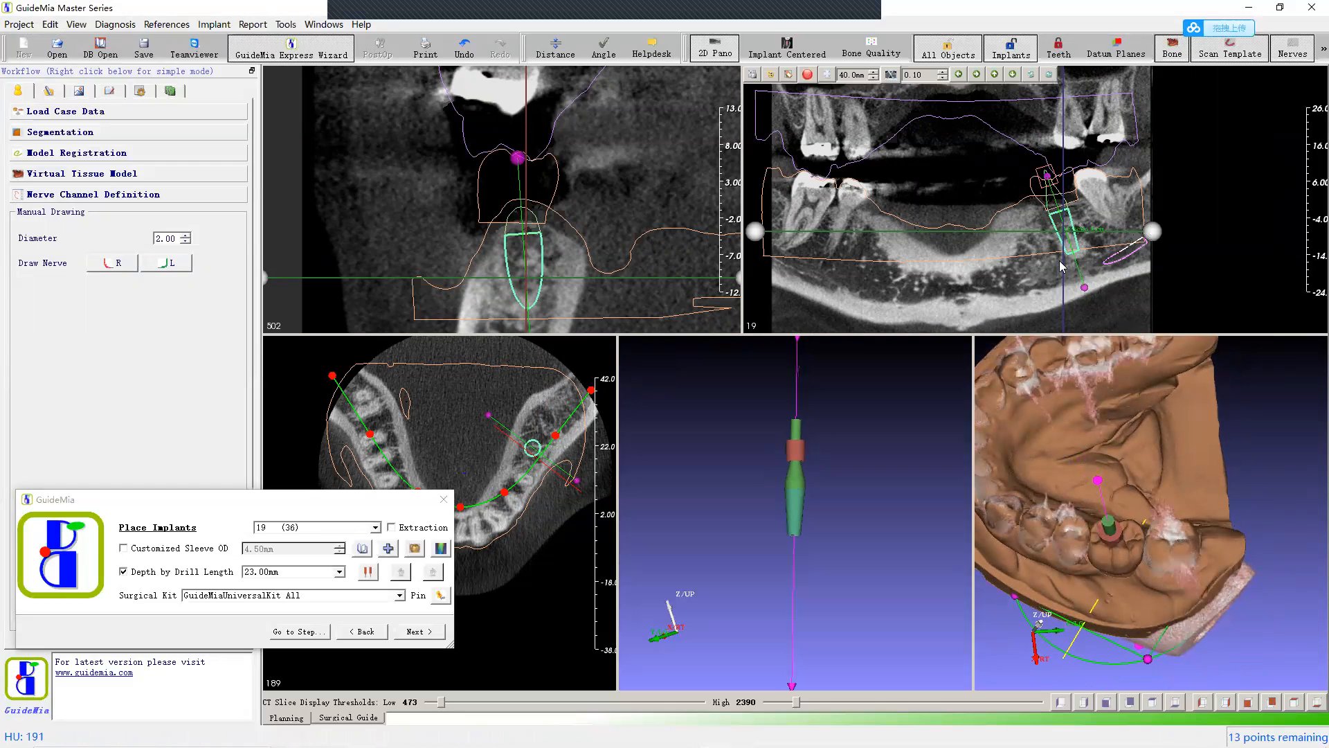
pyautogui.click(1010, 47)
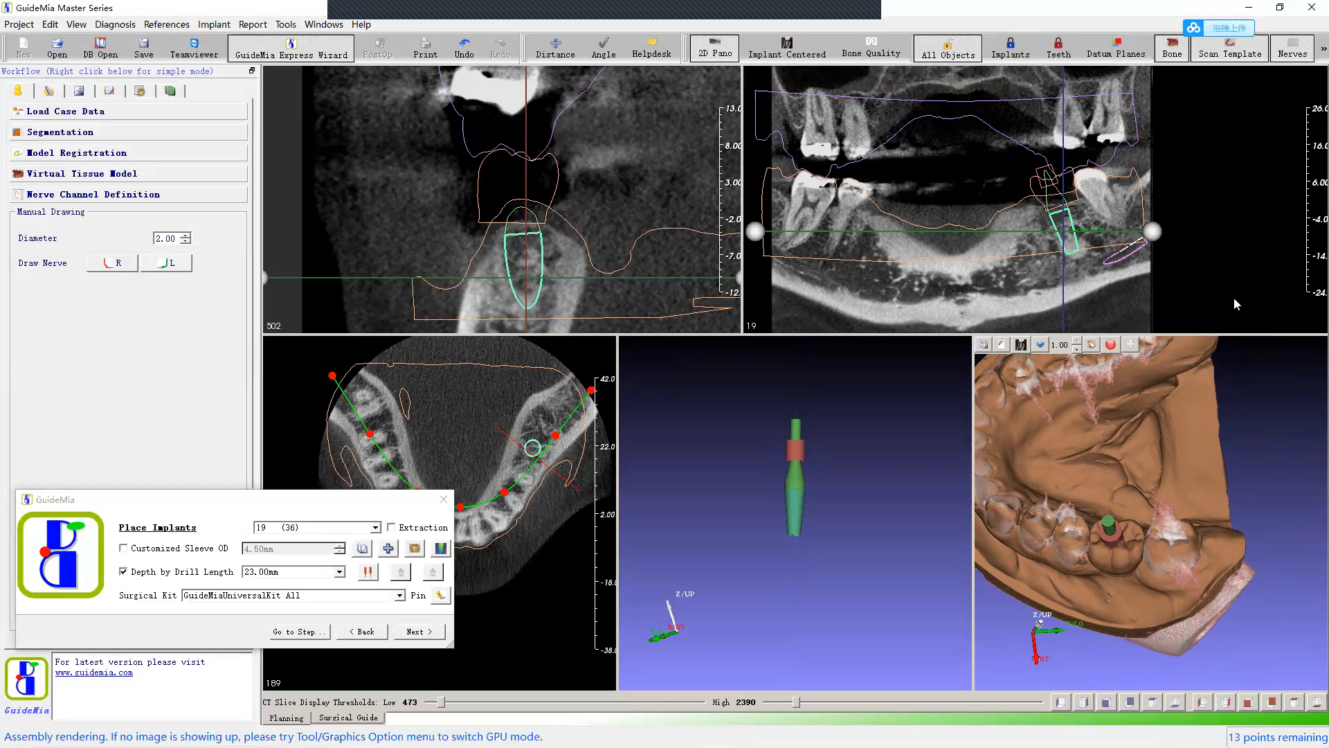
# Step: Enable editing of the teeth and implants and show the virtual crown at site 19 as the working object
pyautogui.click(1059, 47)
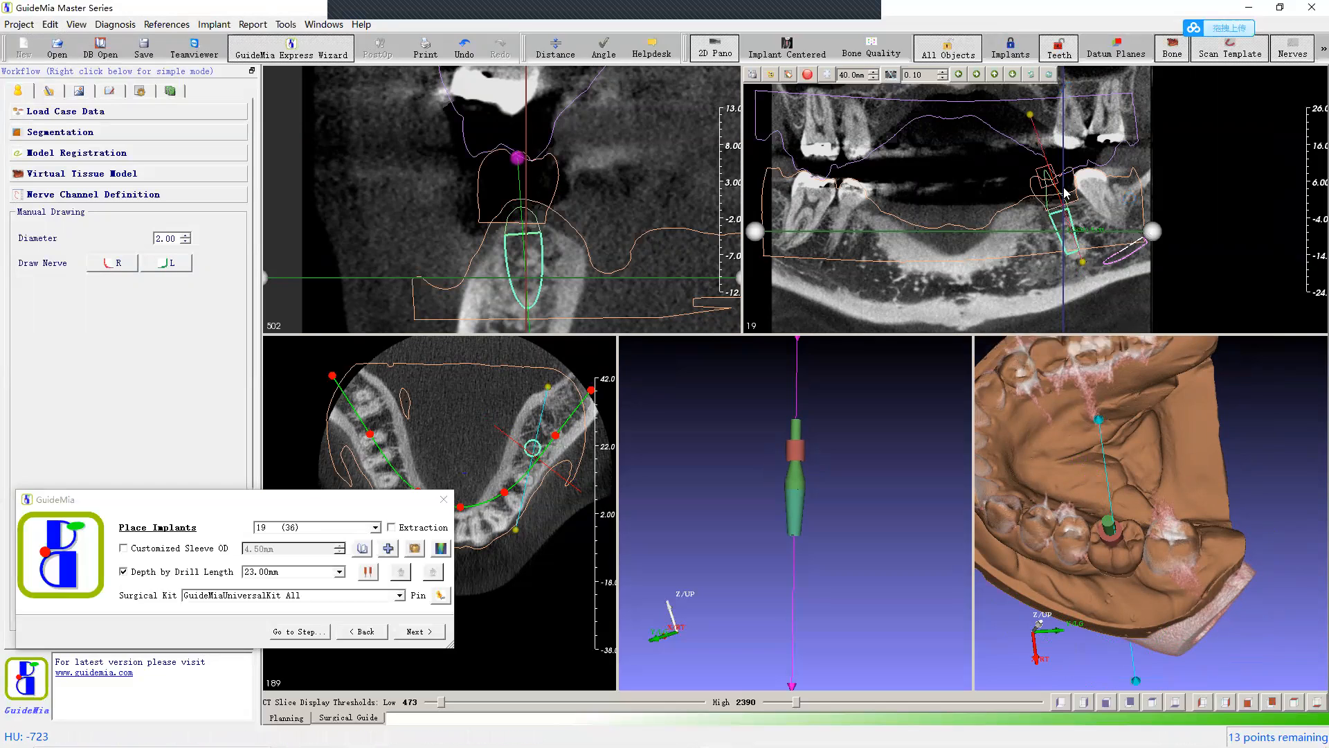
pyautogui.moveTo(1064, 187); pyautogui.dragTo(1062, 192)
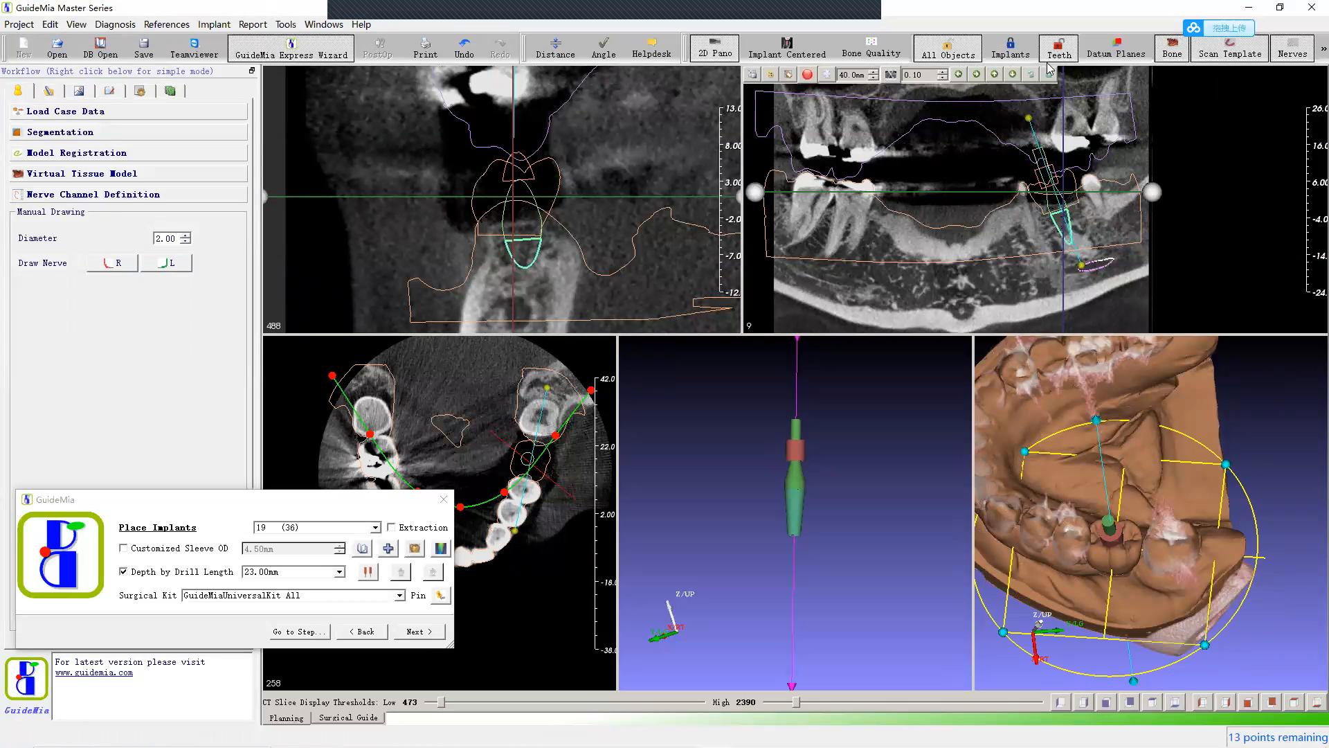
pyautogui.click(1024, 54)
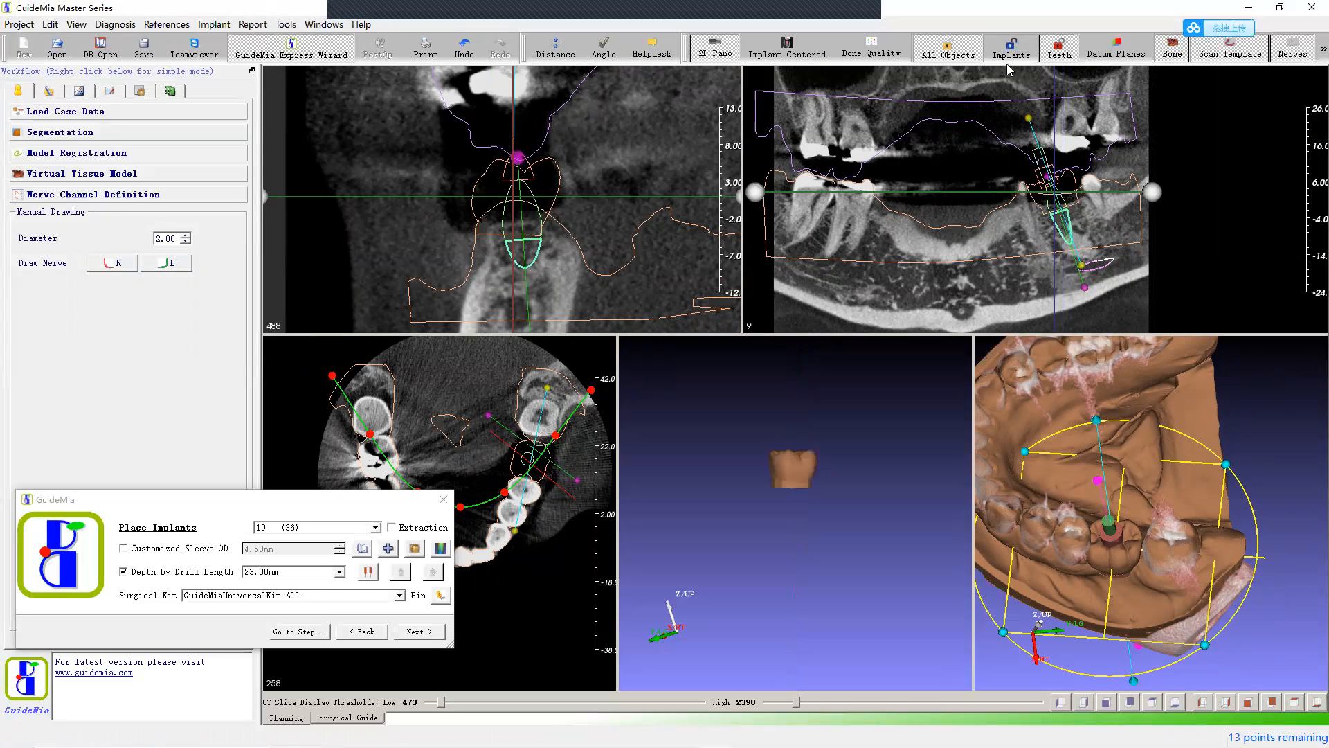
pyautogui.moveTo(863, 420); pyautogui.dragTo(872, 403)
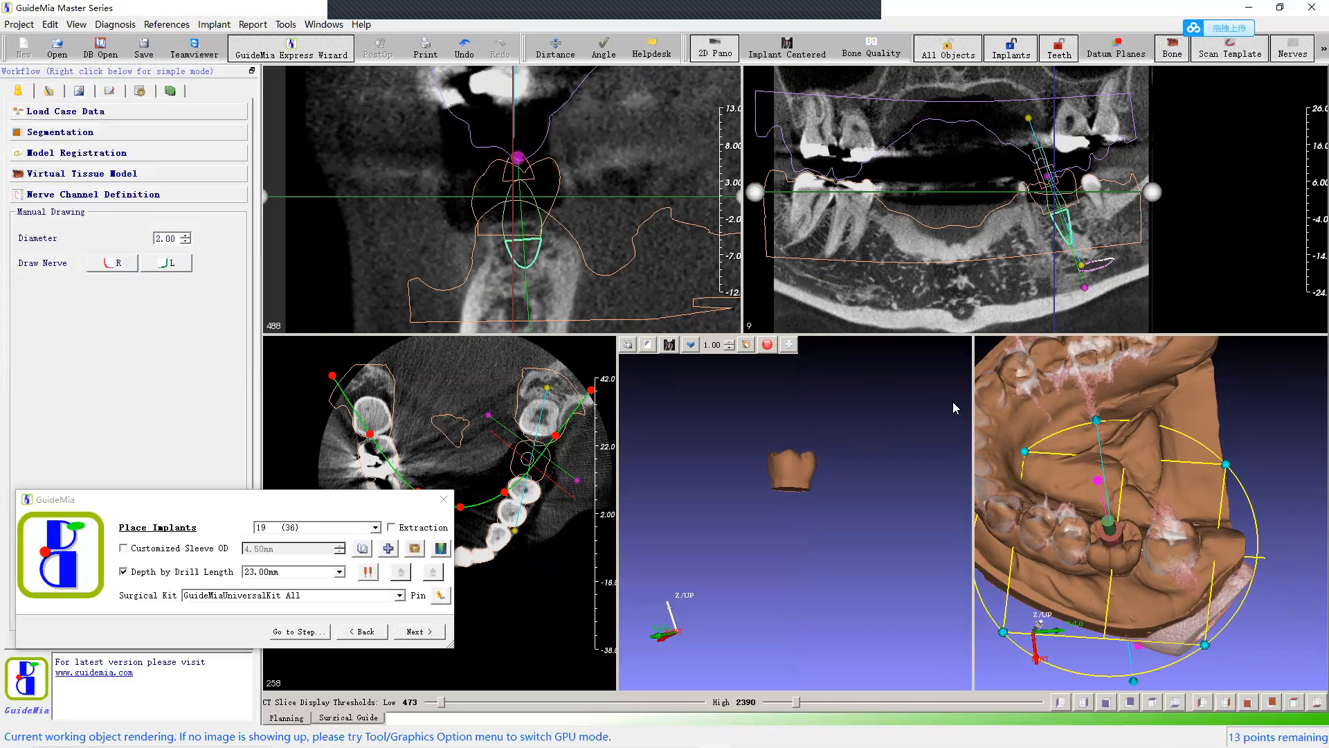
pyautogui.moveTo(1310, 454); pyautogui.dragTo(1307, 490)
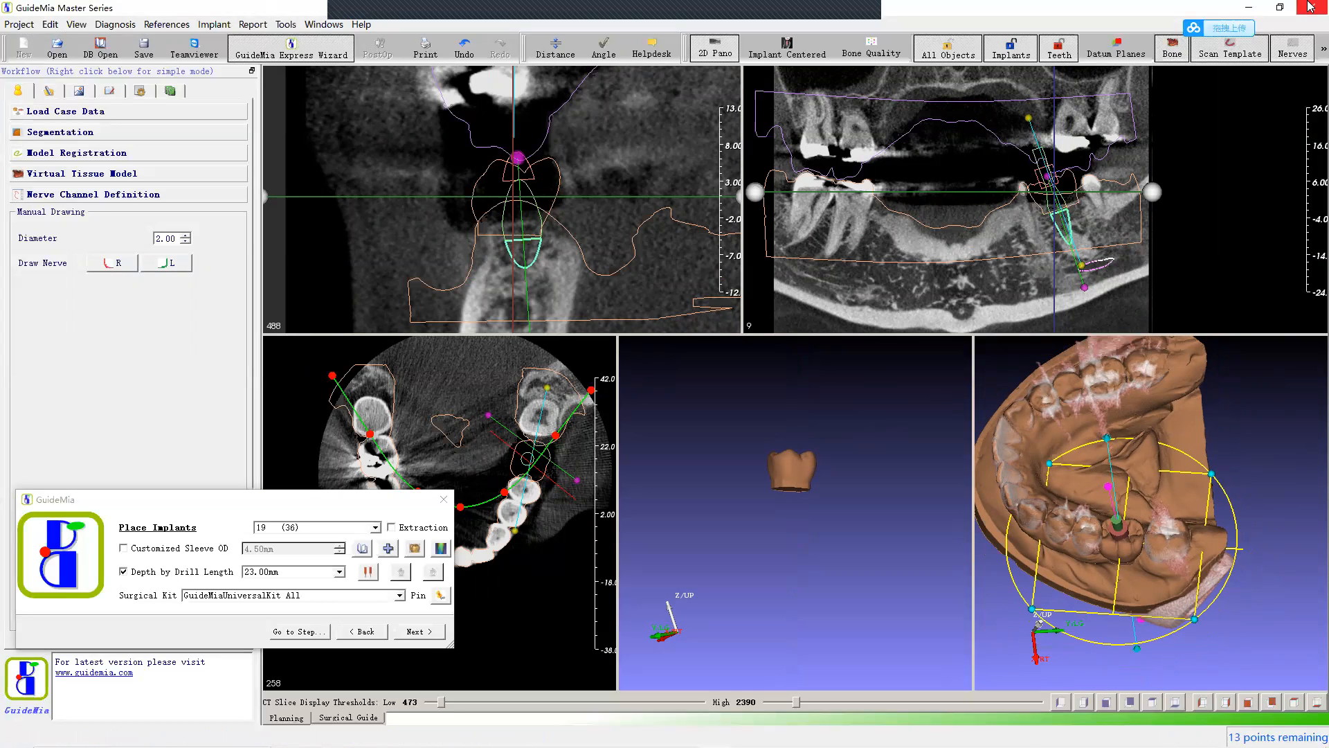
# Step: Move the object and deformation toolbar onto its own row so that all its tools are accessible
pyautogui.click(1309, 54)
pyautogui.moveTo(685, 50); pyautogui.dragTo(50, 84)
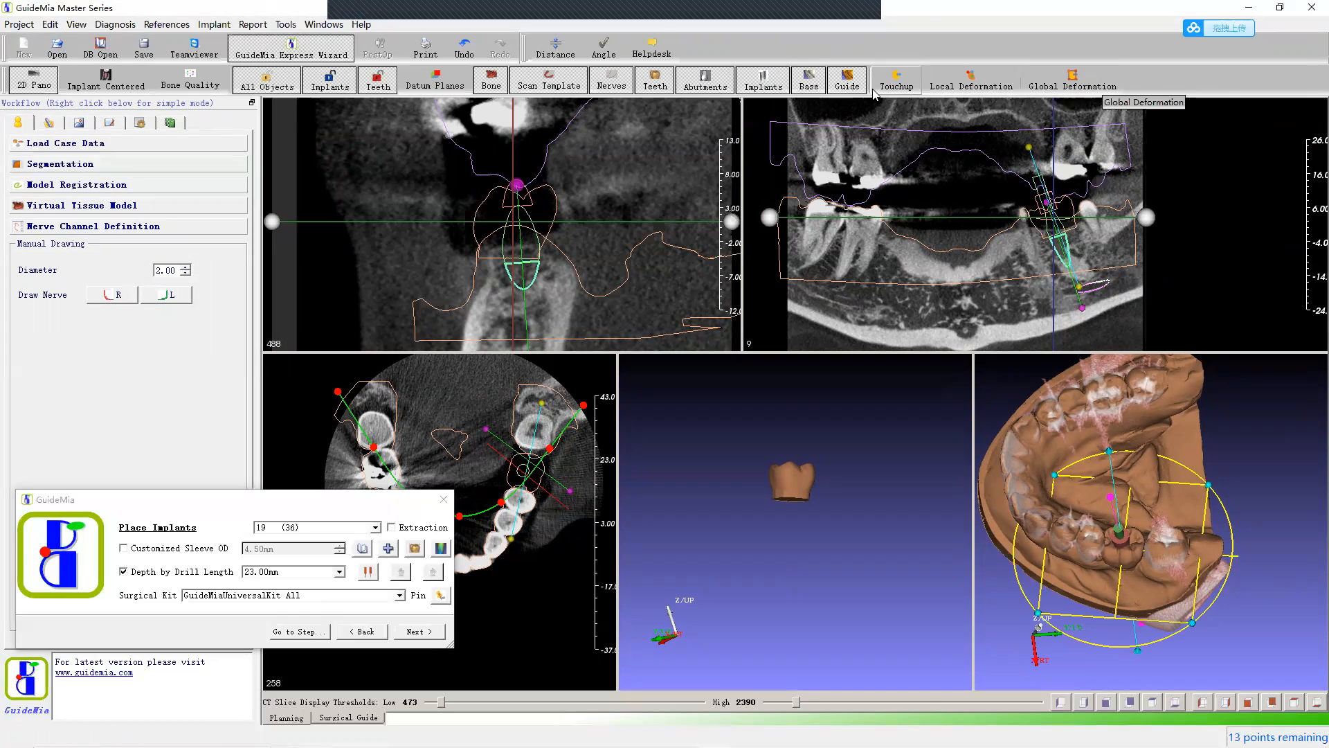
pyautogui.click(916, 89)
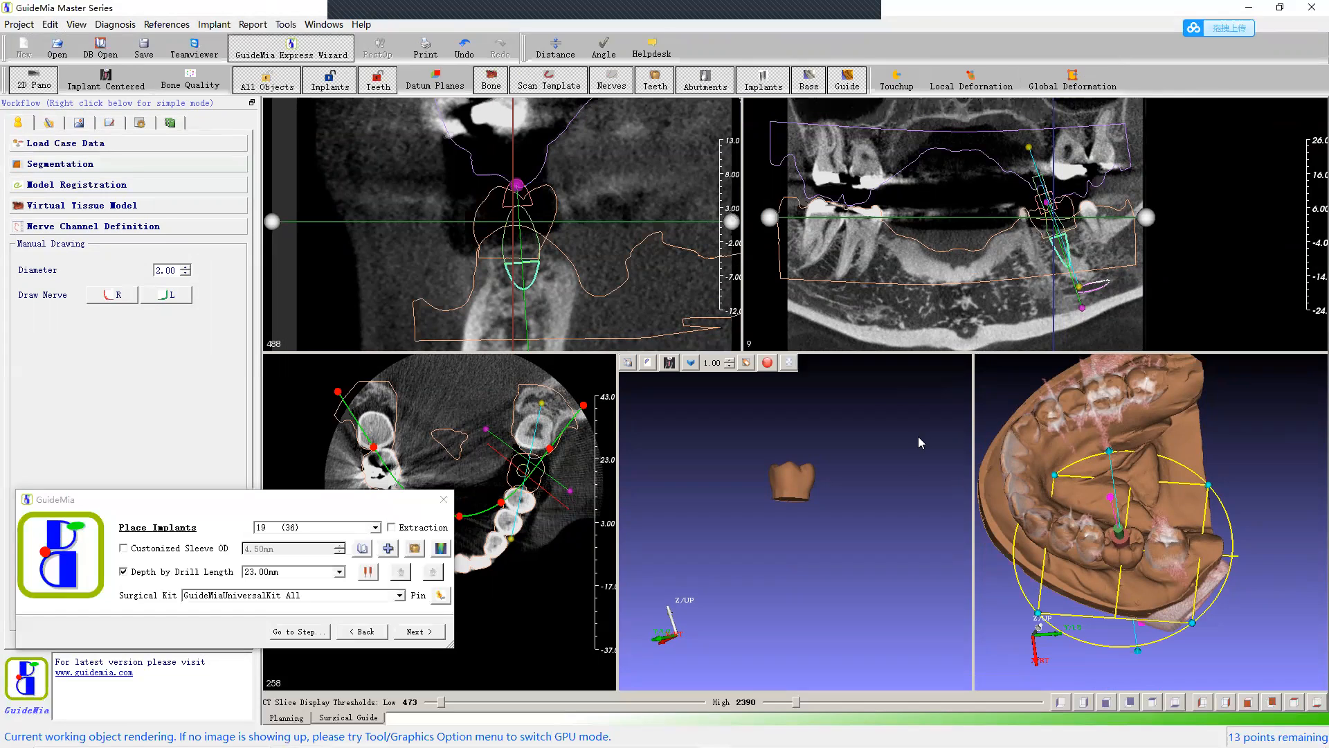
# Step: Try the Touchup tool on the site 19 crown from its sides and occlusal surface, and leave the tool
pyautogui.scroll(5, 855, 450)
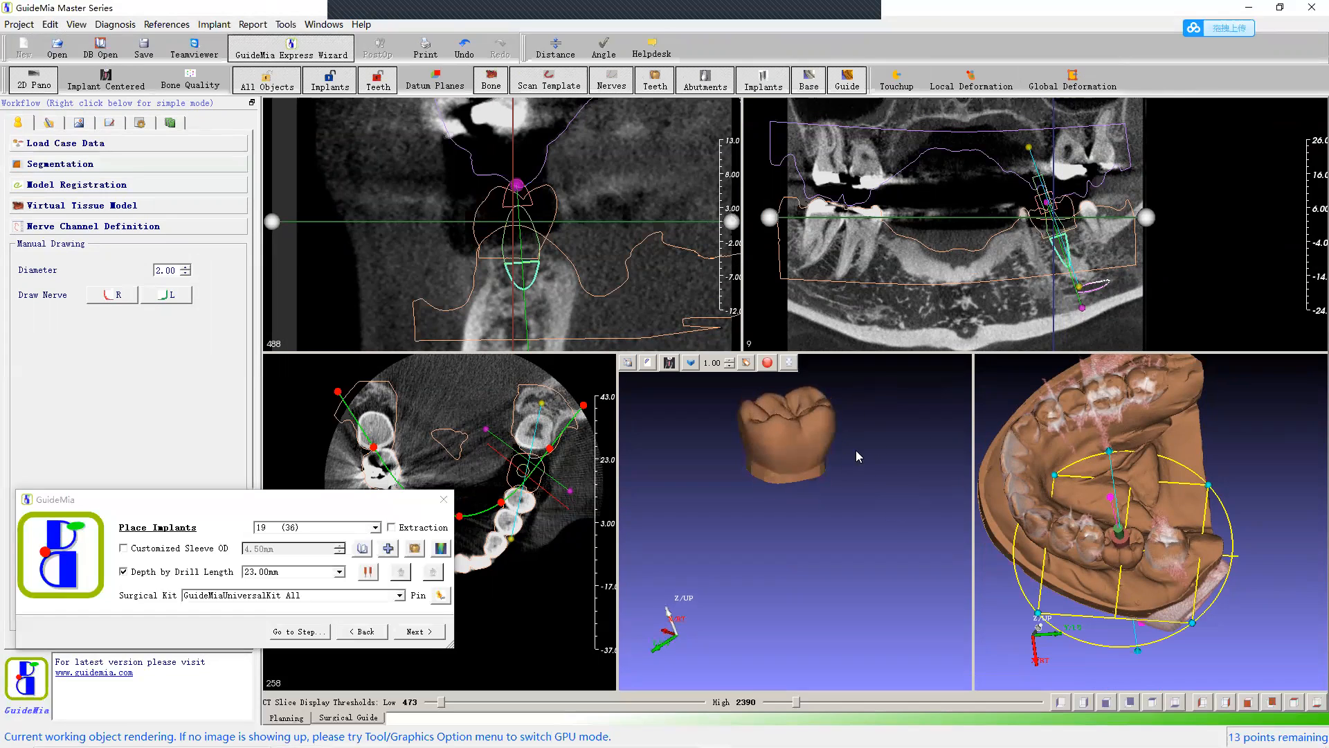
pyautogui.scroll(2, 875, 443)
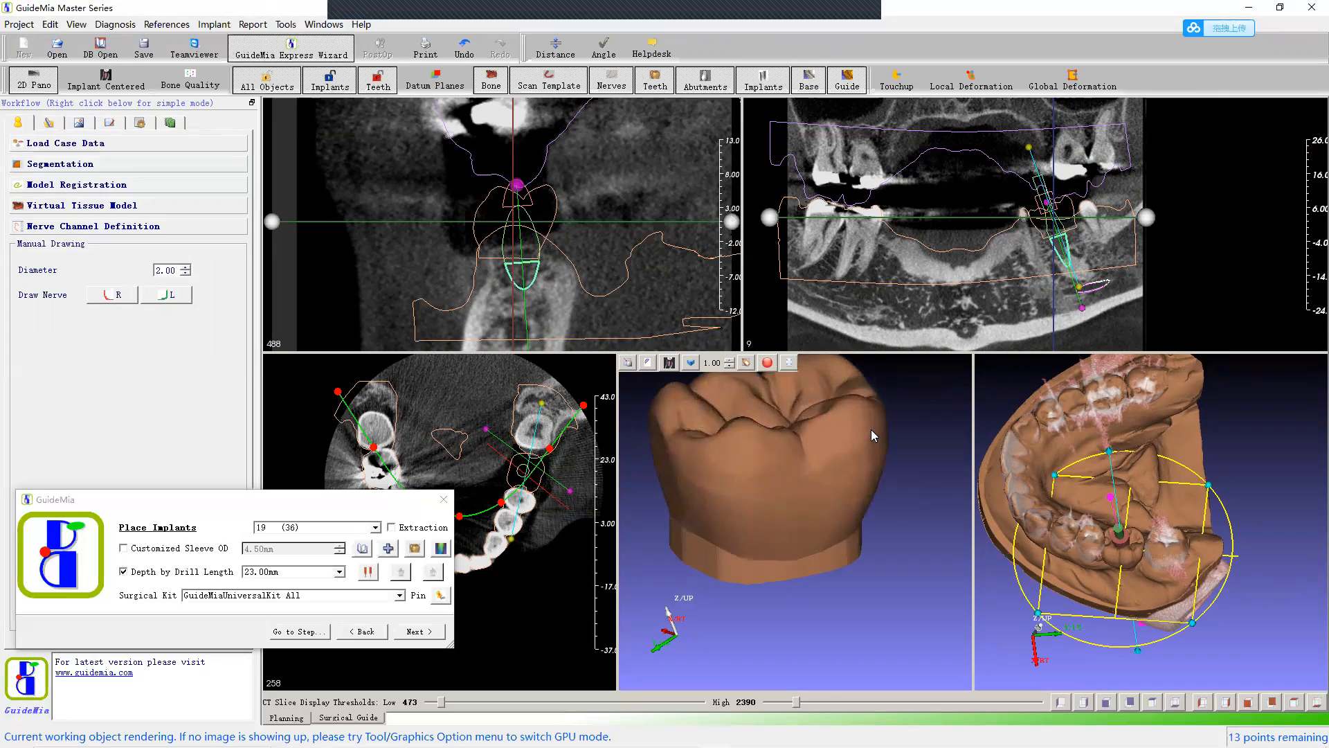
pyautogui.moveTo(835, 521); pyautogui.dragTo(831, 529)
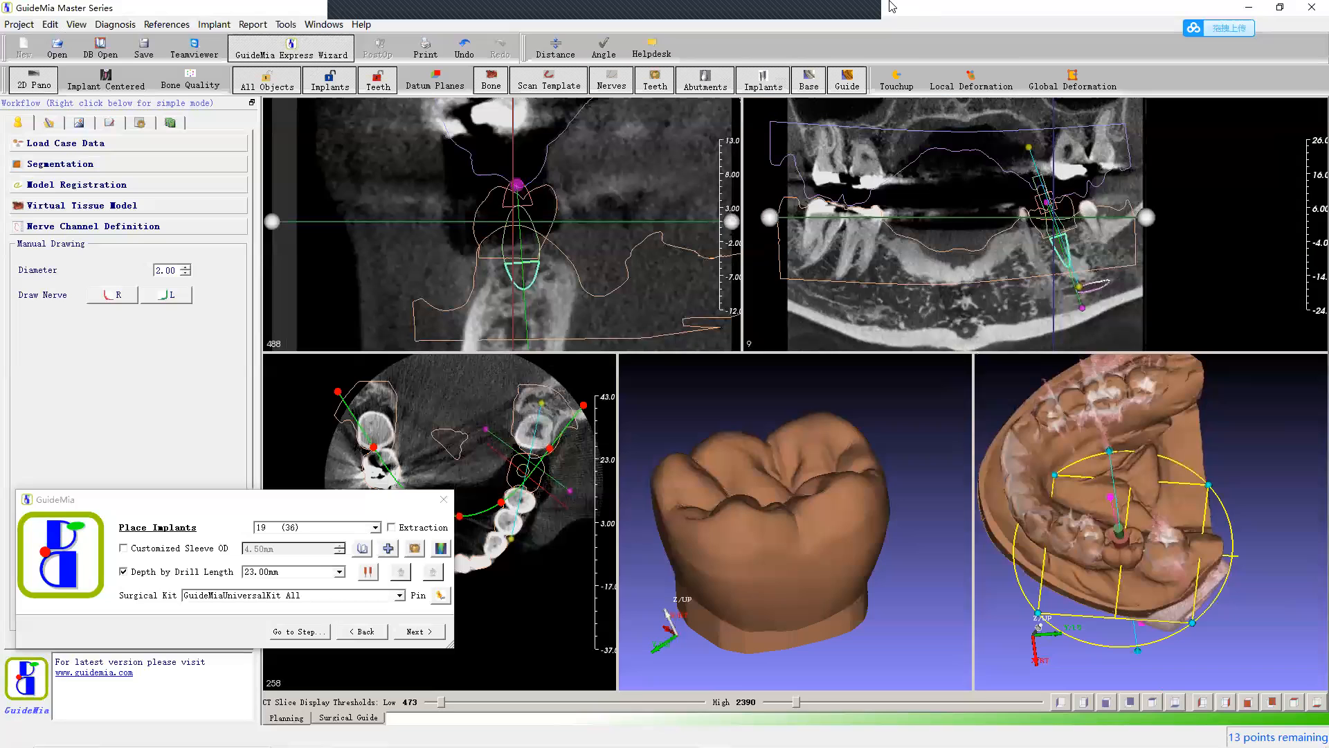
pyautogui.click(903, 88)
pyautogui.moveTo(757, 383)
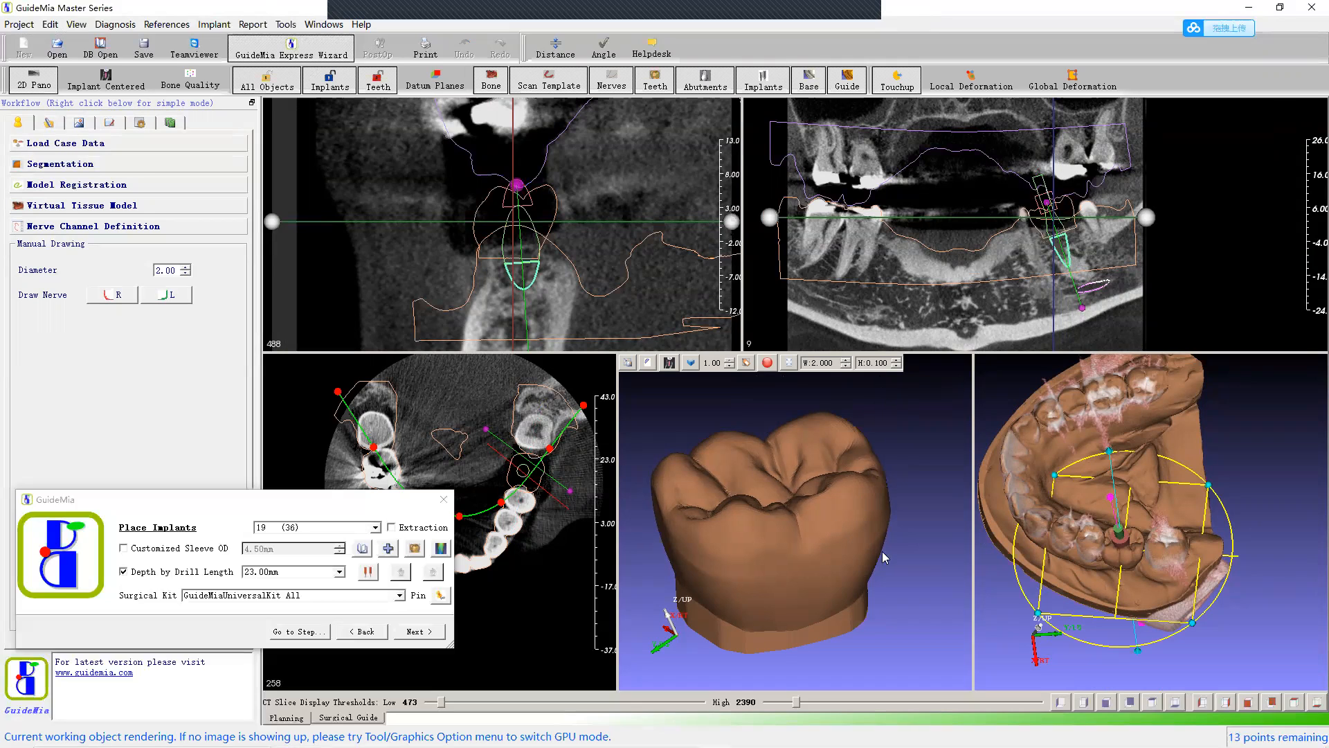
pyautogui.moveTo(916, 565); pyautogui.dragTo(898, 519)
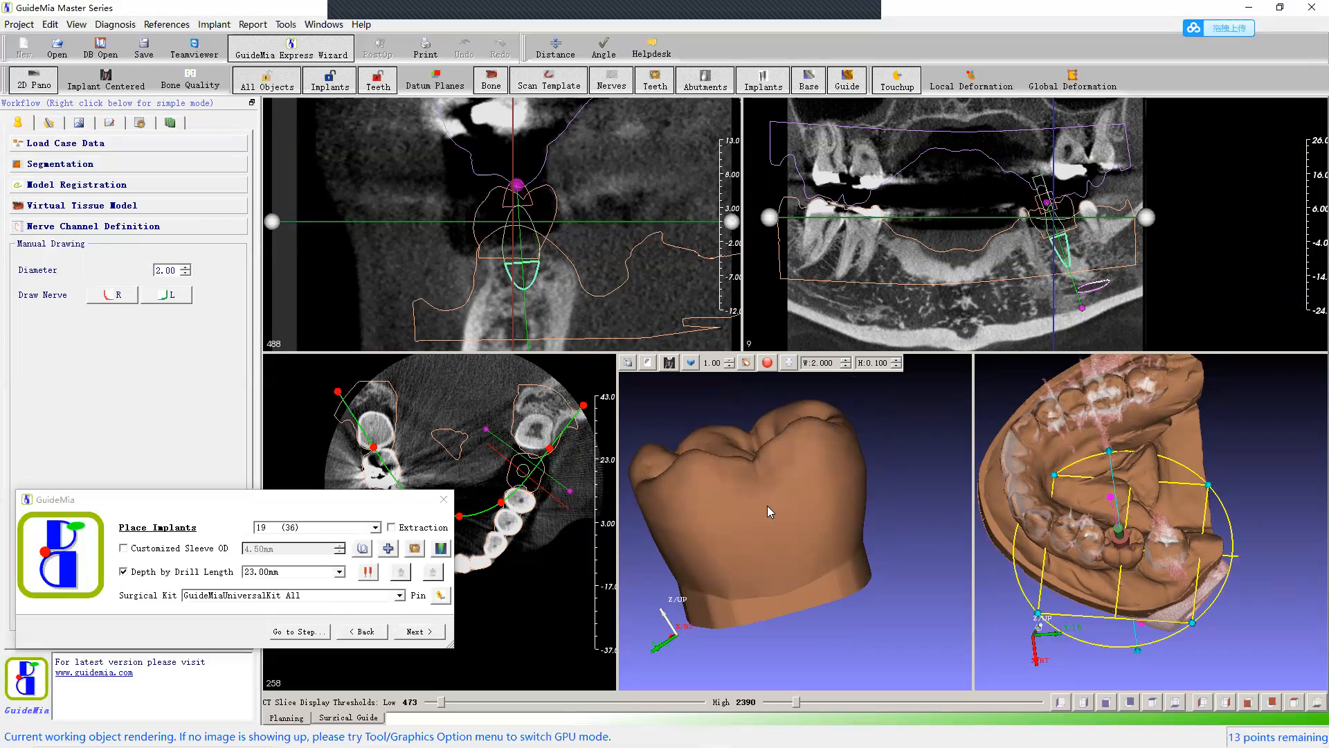
pyautogui.moveTo(907, 488); pyautogui.dragTo(947, 452)
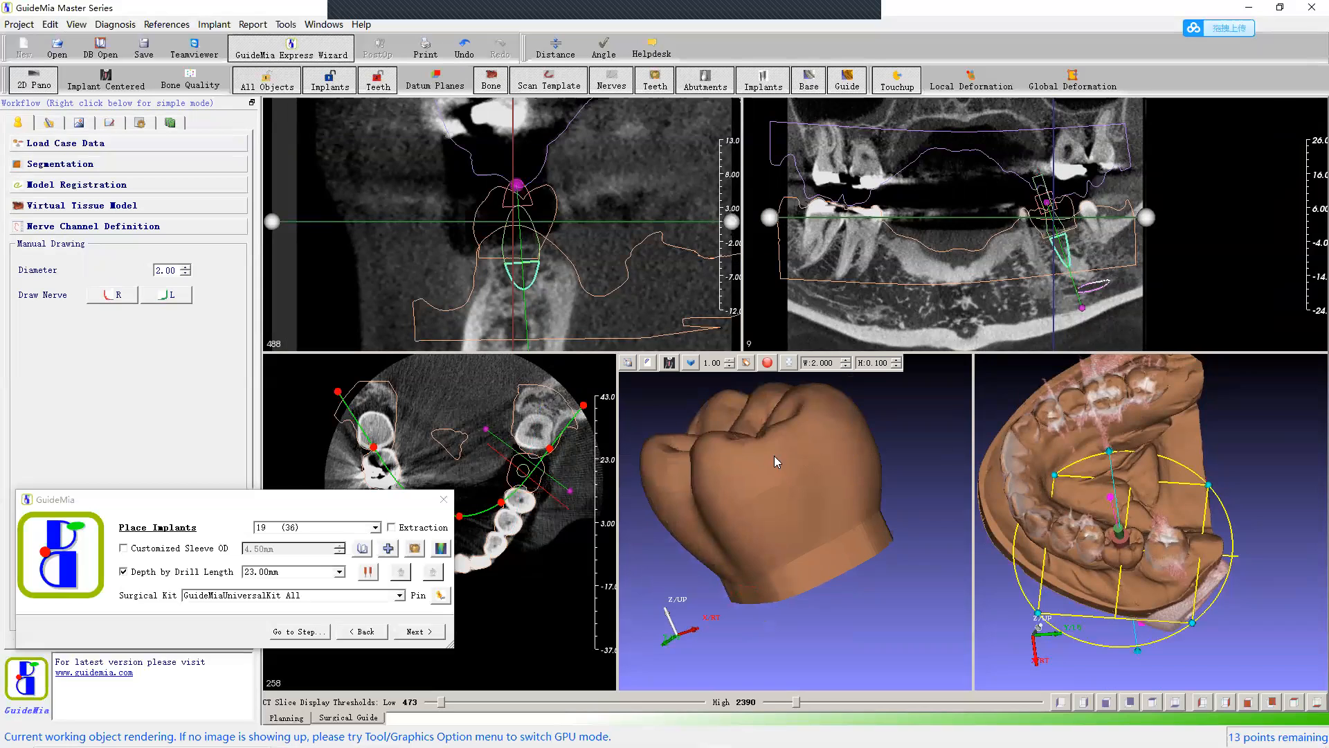
pyautogui.moveTo(698, 506); pyautogui.dragTo(841, 512)
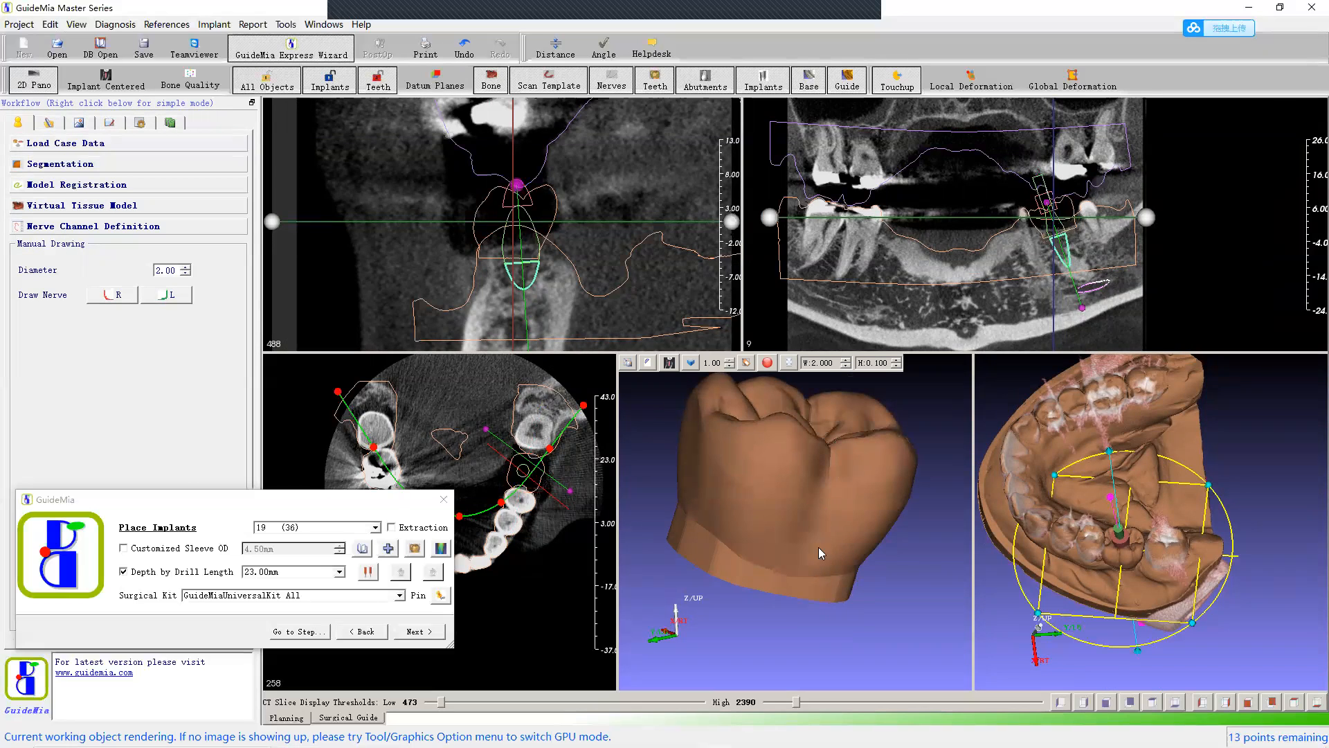
pyautogui.moveTo(924, 565)
pyautogui.mouseDown()
pyautogui.moveTo(805, 562)
pyautogui.moveTo(882, 533)
pyautogui.moveTo(792, 537)
pyautogui.moveTo(958, 564)
pyautogui.moveTo(918, 553)
pyautogui.mouseUp()
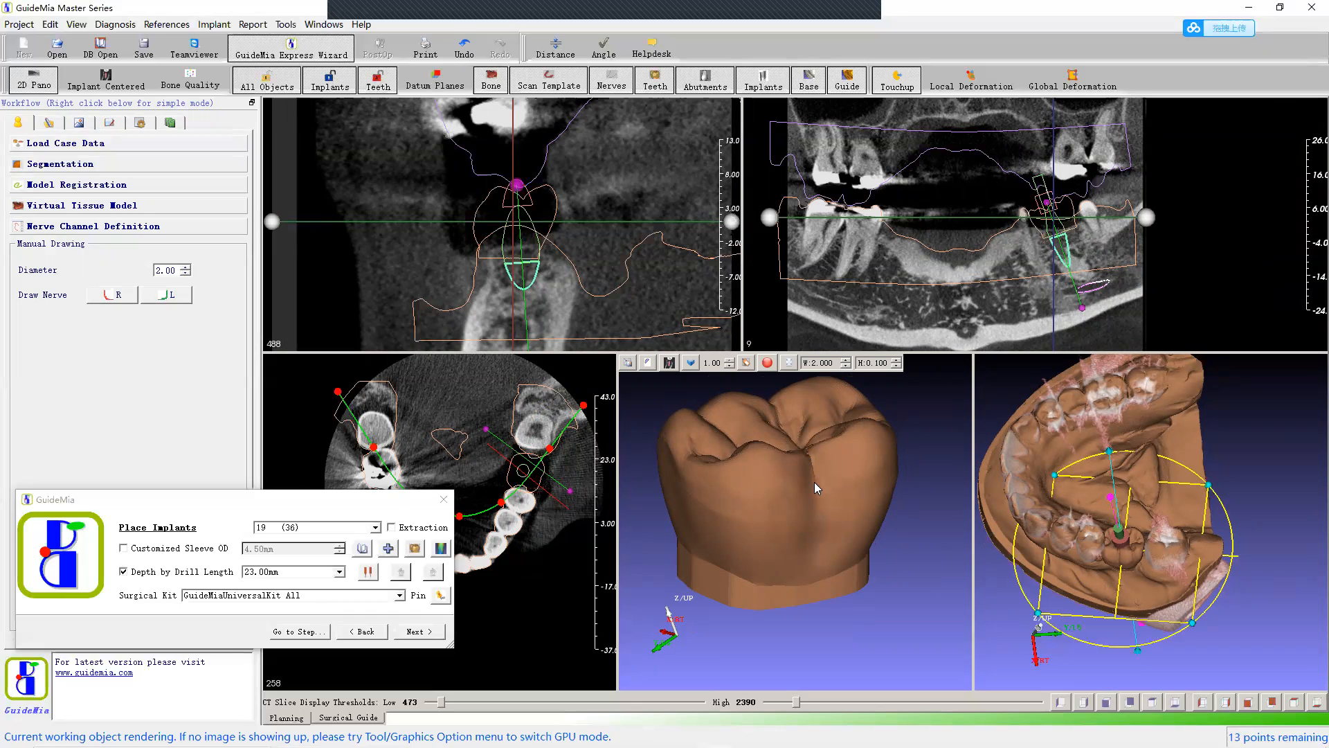
pyautogui.moveTo(909, 529)
pyautogui.mouseDown()
pyautogui.moveTo(851, 585)
pyautogui.moveTo(912, 548)
pyautogui.mouseUp()
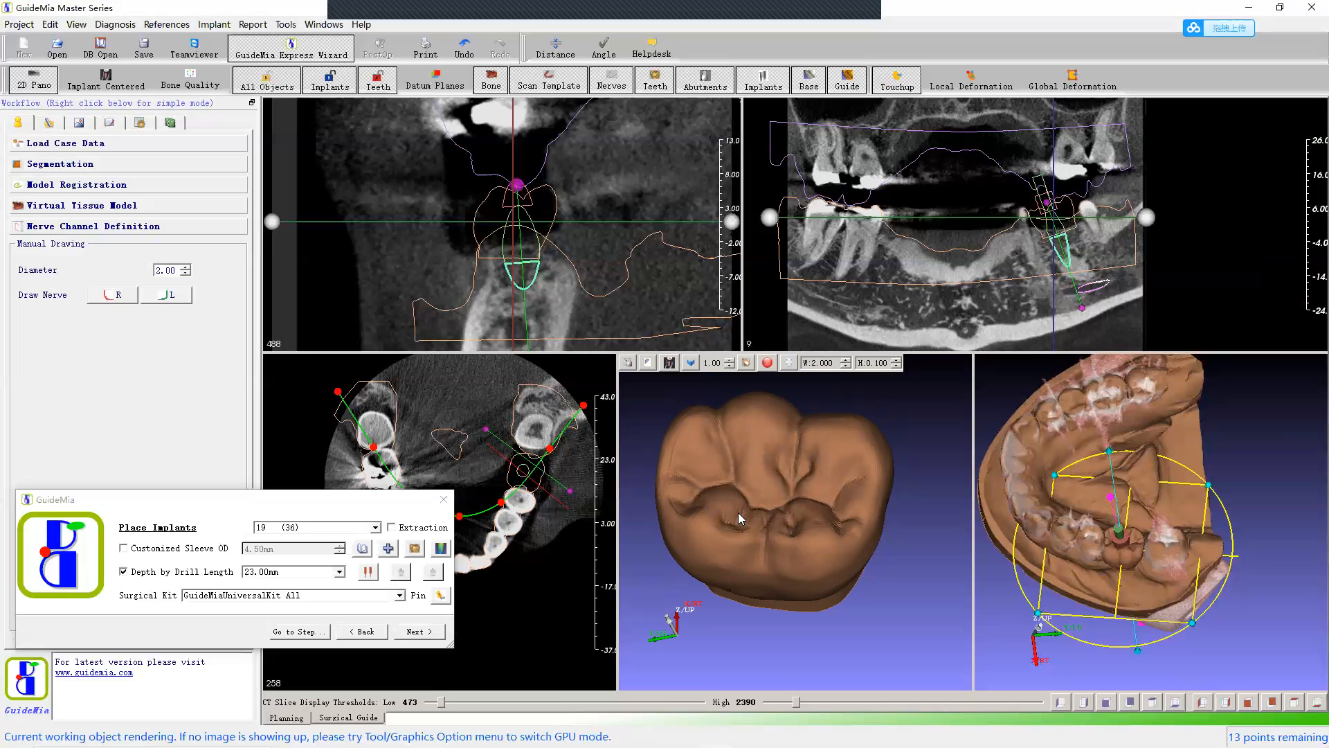
pyautogui.moveTo(926, 398); pyautogui.dragTo(850, 520)
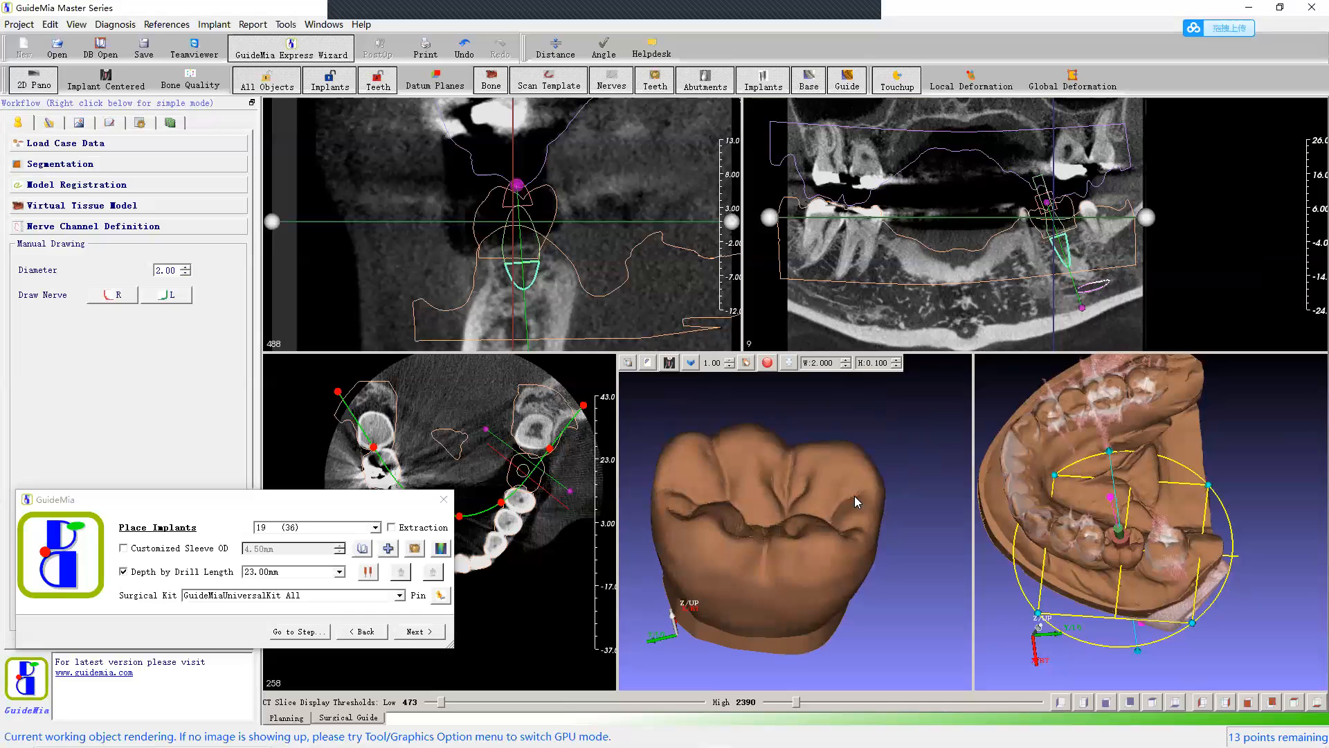
pyautogui.click(901, 85)
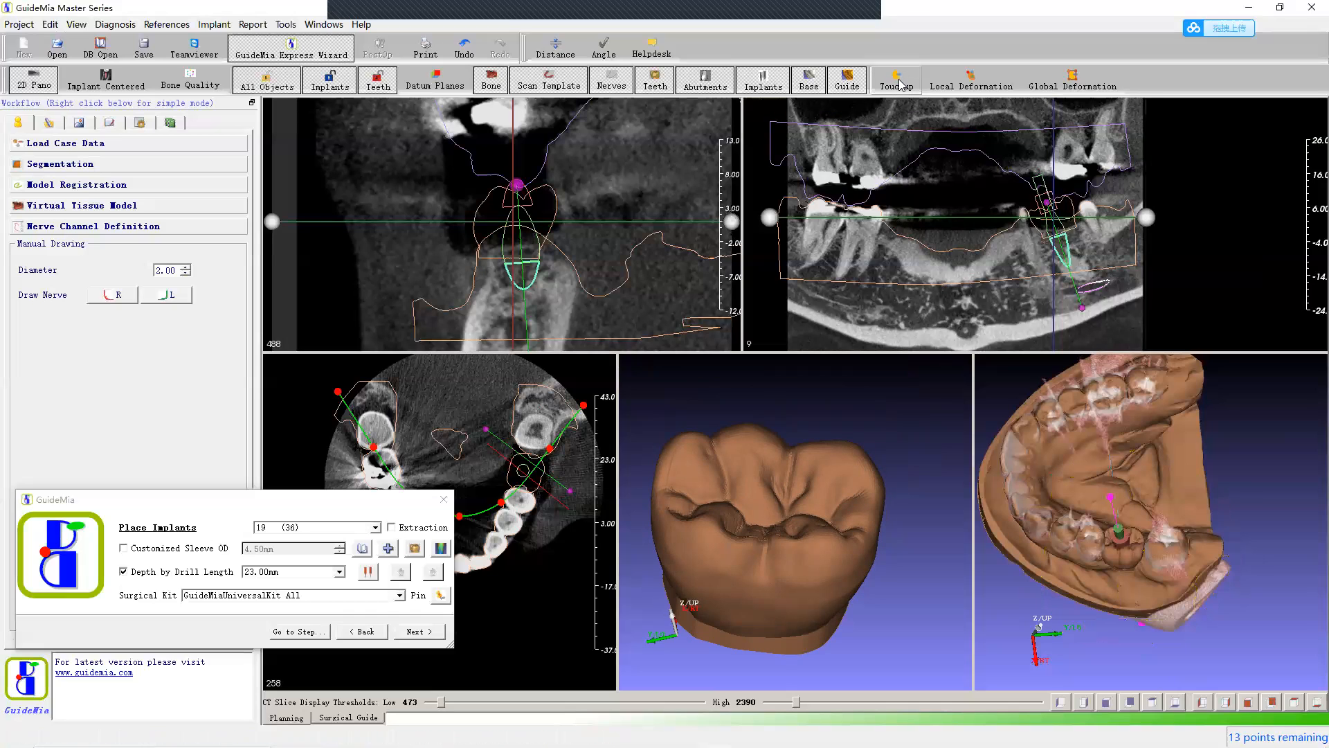
# Step: Start Local Deformation on the crown and shrink its deformation box to the size of one cusp
pyautogui.moveTo(917, 414)
pyautogui.mouseDown()
pyautogui.moveTo(939, 406)
pyautogui.moveTo(943, 423)
pyautogui.moveTo(892, 422)
pyautogui.moveTo(901, 416)
pyautogui.mouseUp()
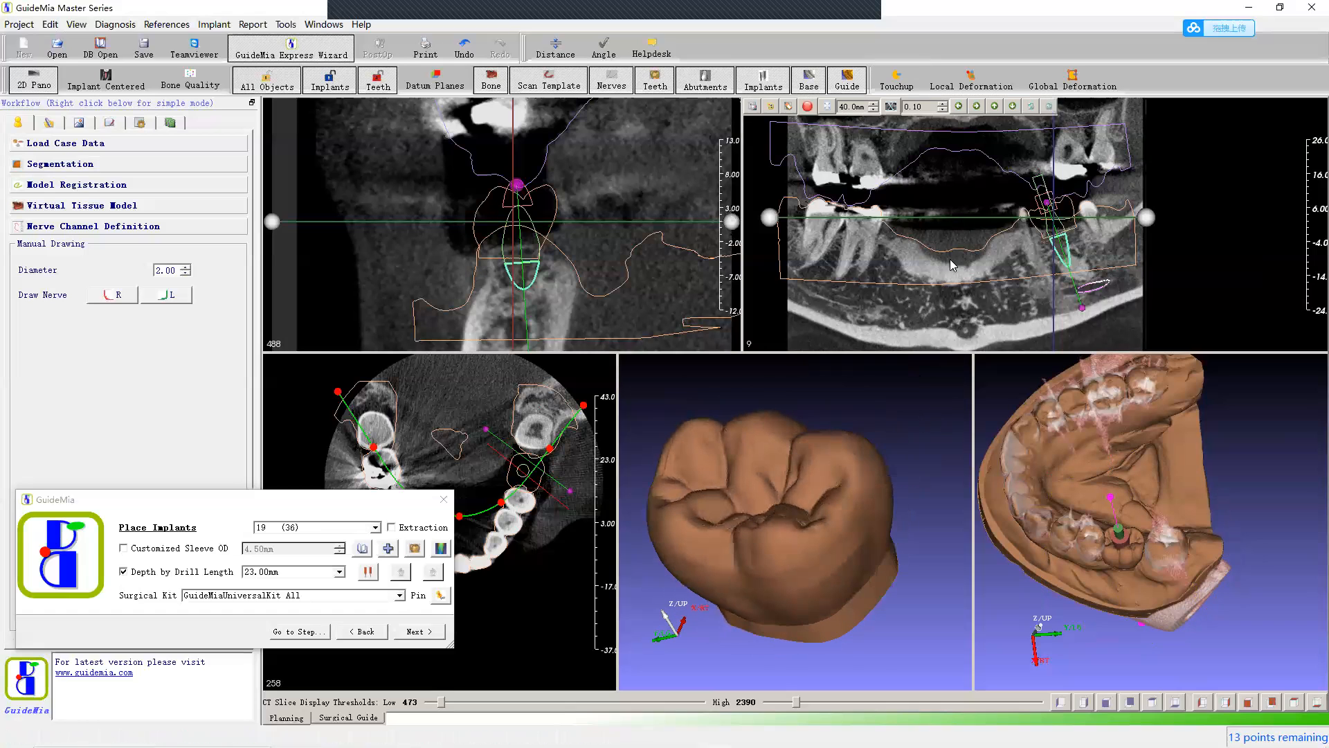
pyautogui.click(961, 85)
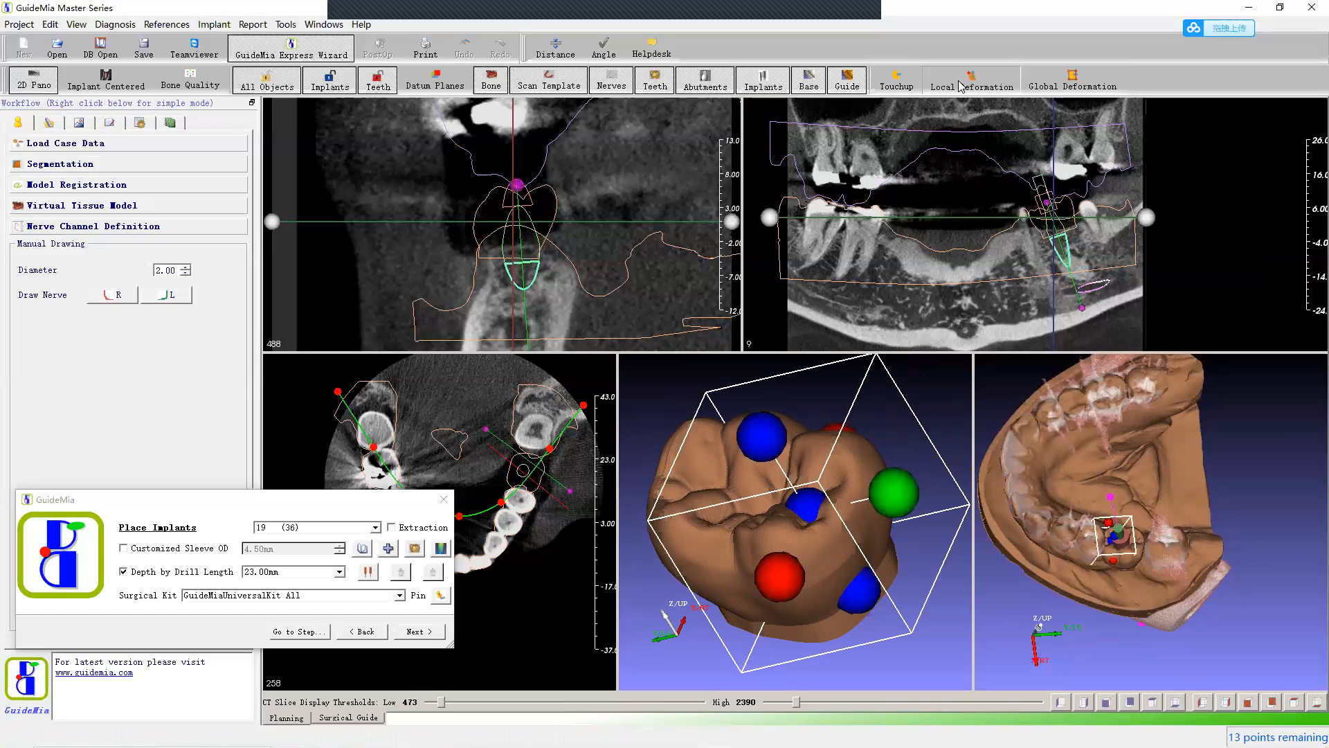
pyautogui.moveTo(940, 380)
pyautogui.mouseDown()
pyautogui.moveTo(955, 391)
pyautogui.moveTo(931, 401)
pyautogui.mouseUp()
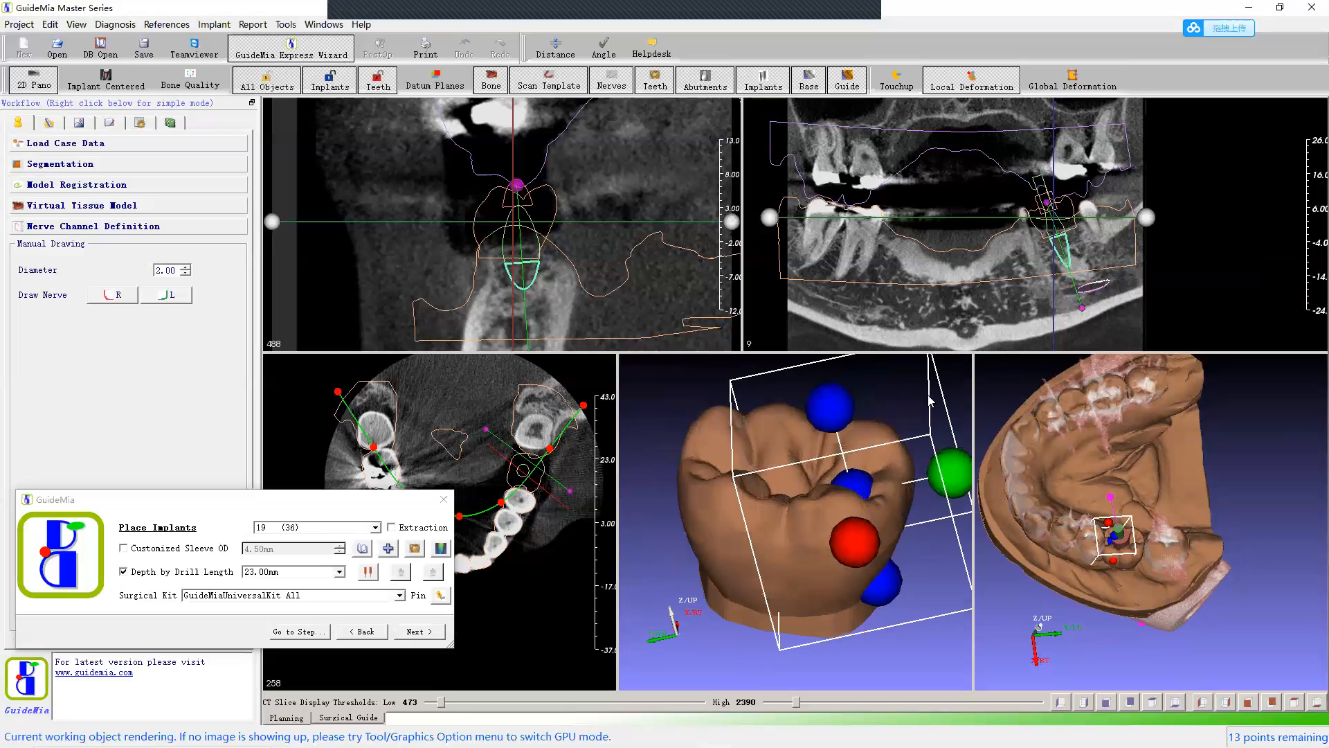
pyautogui.scroll(-3, 661, 454)
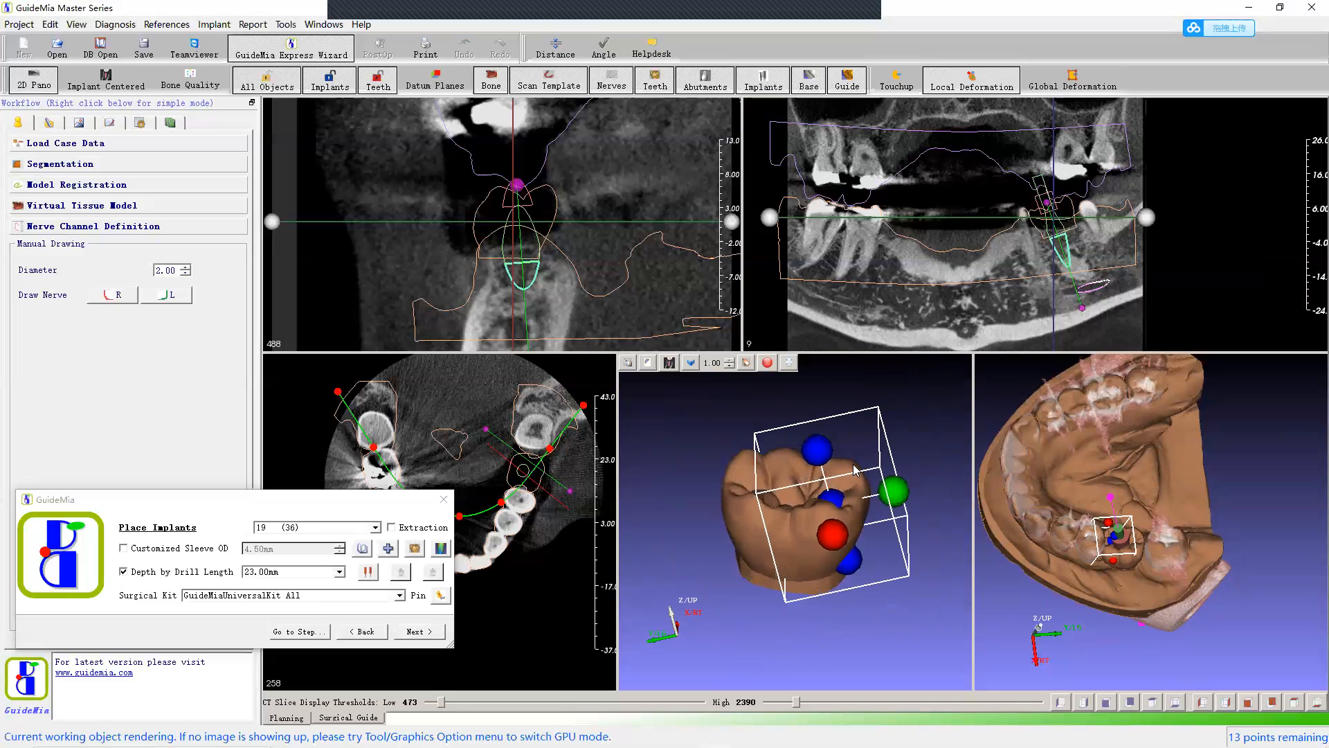
pyautogui.moveTo(859, 416); pyautogui.dragTo(858, 458, button='right')
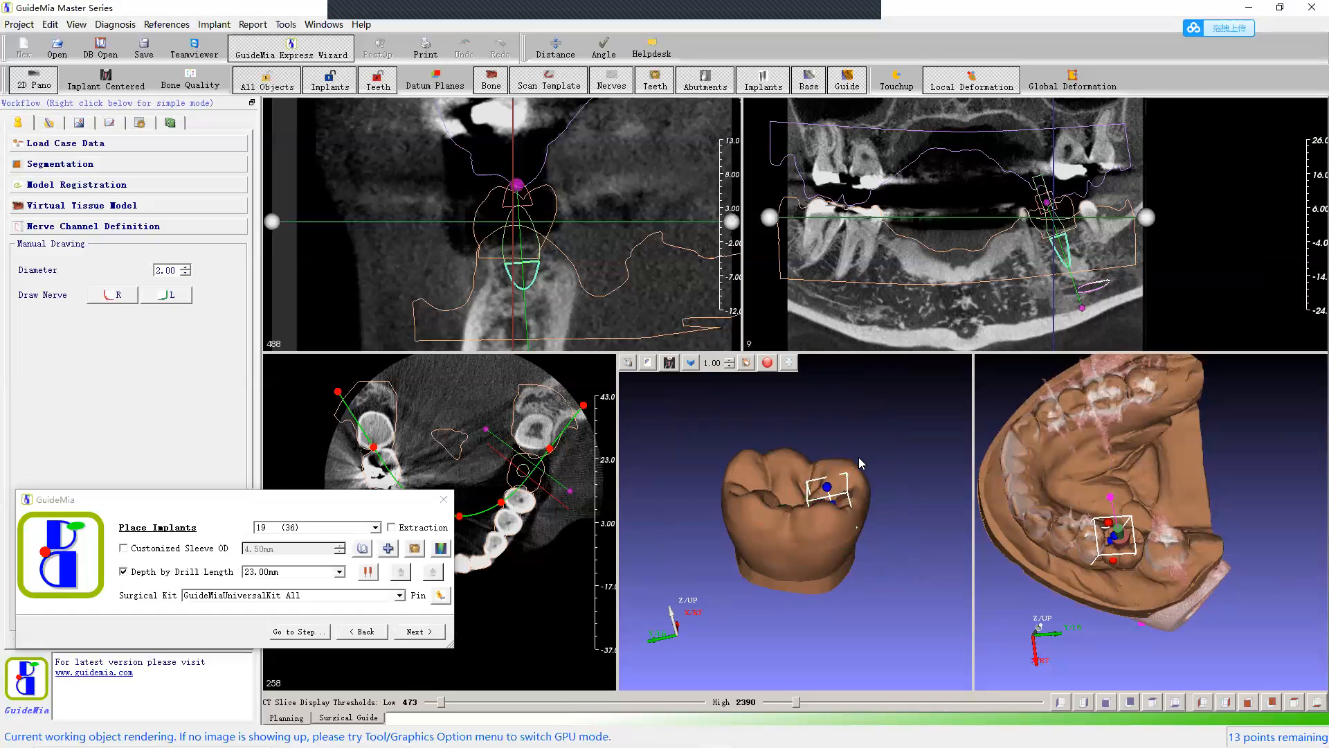
# Step: Enlarge the local deformation box slightly and adjust the enclosed cusp using the box's vertical handle
pyautogui.moveTo(869, 528)
pyautogui.mouseDown()
pyautogui.moveTo(867, 547)
pyautogui.moveTo(884, 538)
pyautogui.moveTo(861, 500)
pyautogui.moveTo(924, 513)
pyautogui.moveTo(924, 487)
pyautogui.moveTo(866, 476)
pyautogui.moveTo(859, 508)
pyautogui.mouseUp()
pyautogui.scroll(2, 883, 538)
pyautogui.moveTo(897, 577); pyautogui.dragTo(899, 541)
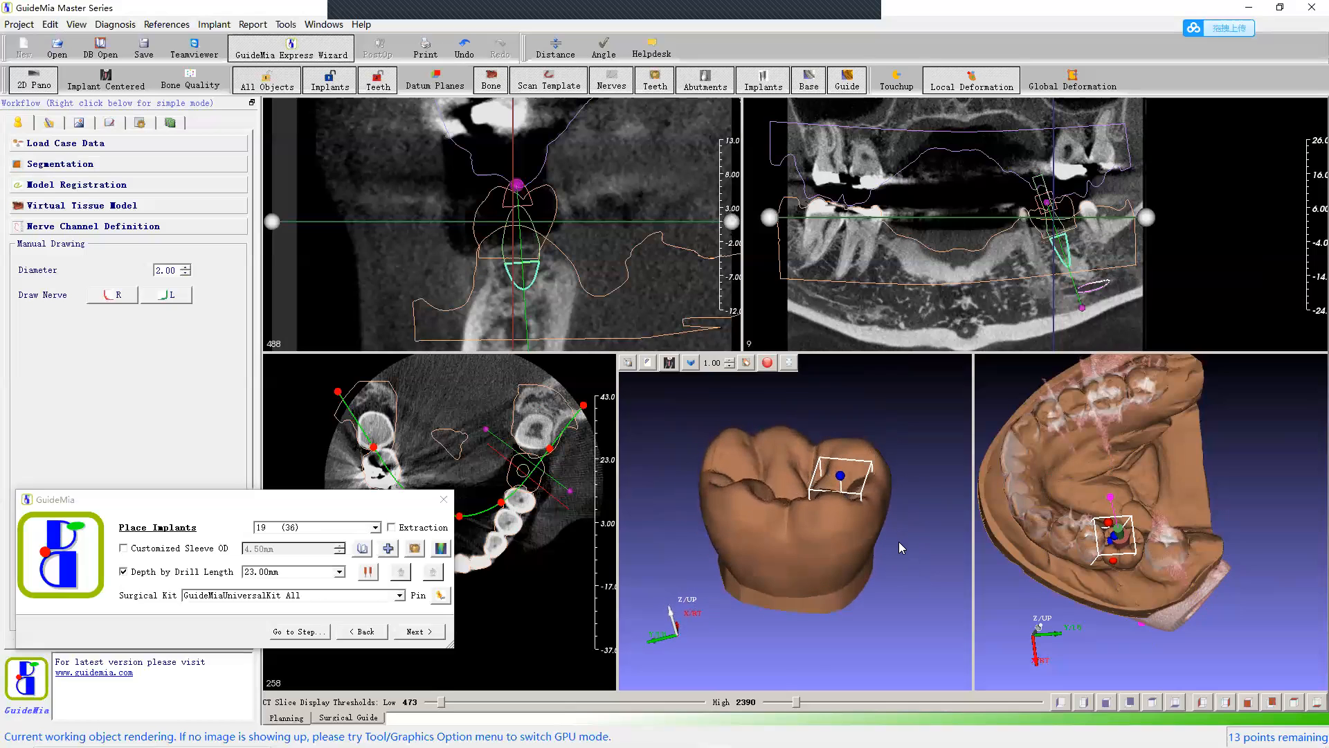
pyautogui.moveTo(865, 475); pyautogui.dragTo(862, 462)
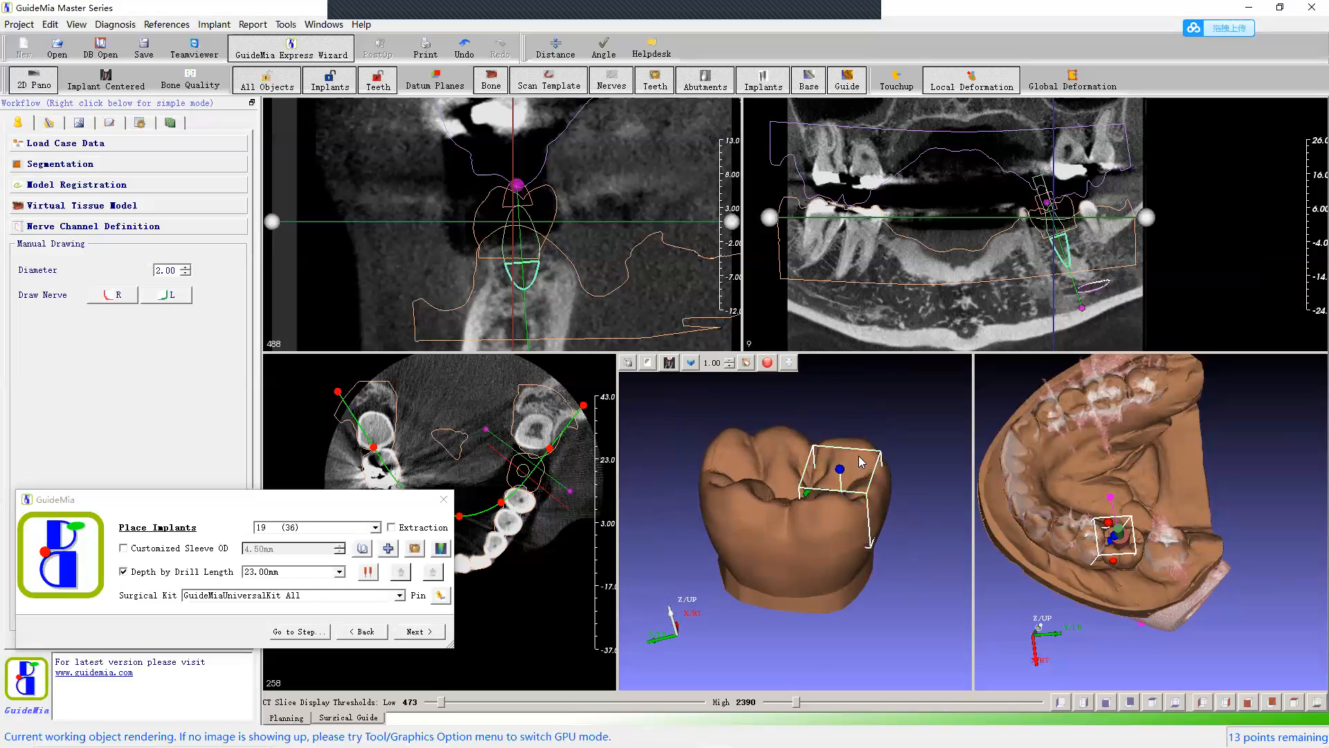
pyautogui.moveTo(868, 600); pyautogui.dragTo(878, 595)
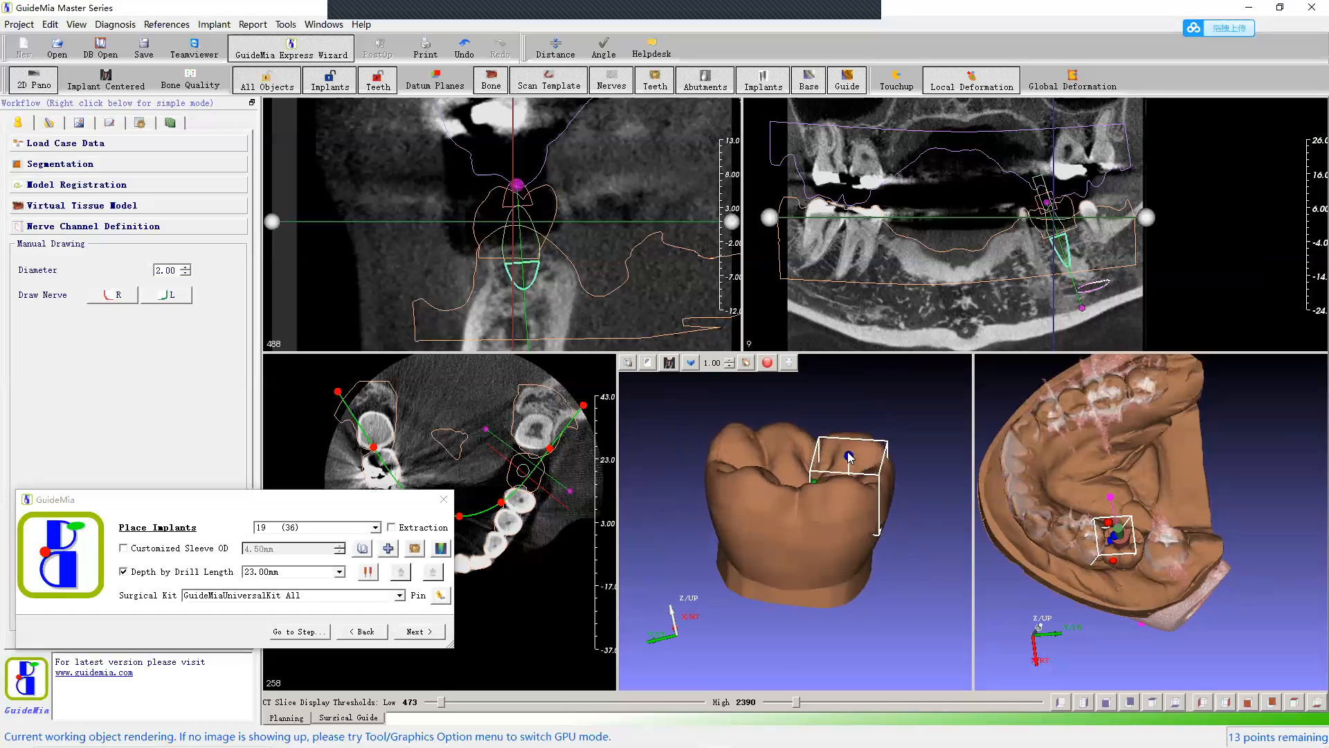
pyautogui.moveTo(851, 459)
pyautogui.mouseDown()
pyautogui.moveTo(859, 410)
pyautogui.moveTo(867, 443)
pyautogui.mouseUp()
pyautogui.moveTo(945, 553); pyautogui.dragTo(937, 574)
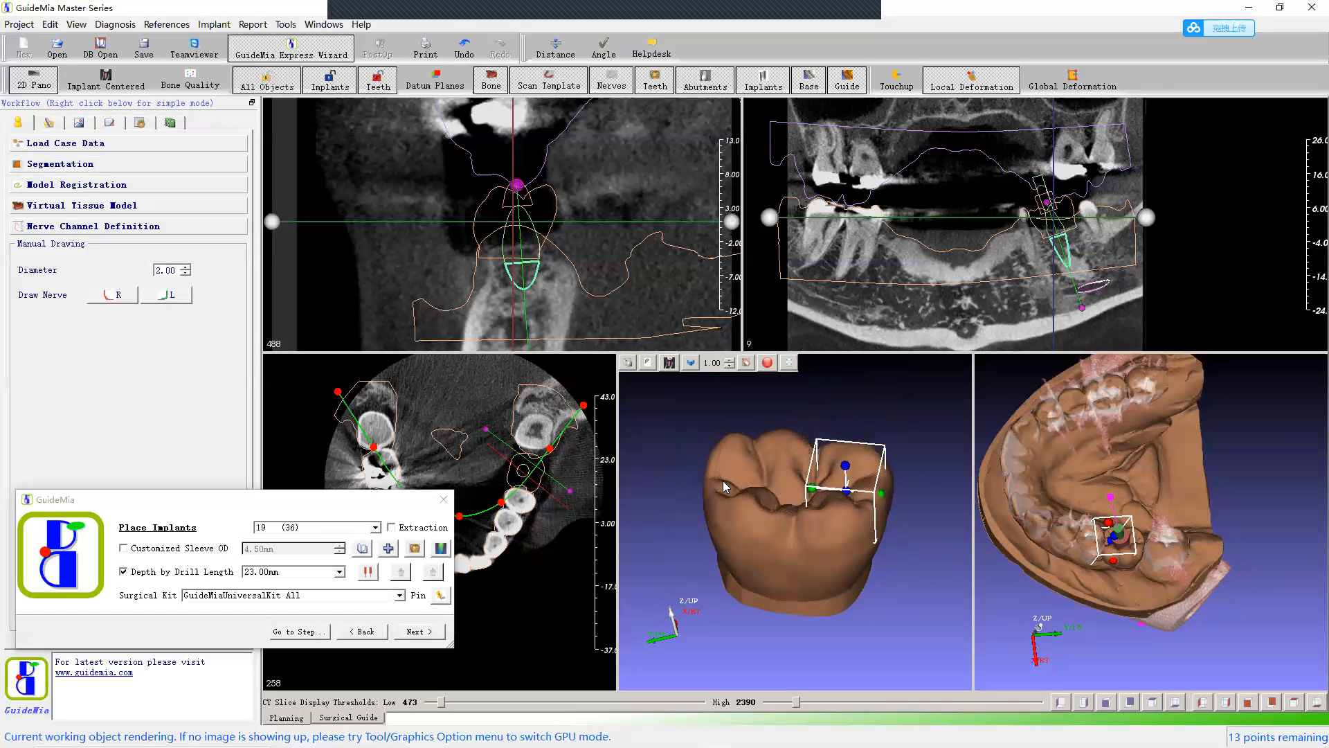
# Step: Place the local deformation box on the cusp at the crown's opposite end, adjust it and leave Local Deformation
pyautogui.moveTo(723, 481); pyautogui.dragTo(708, 518)
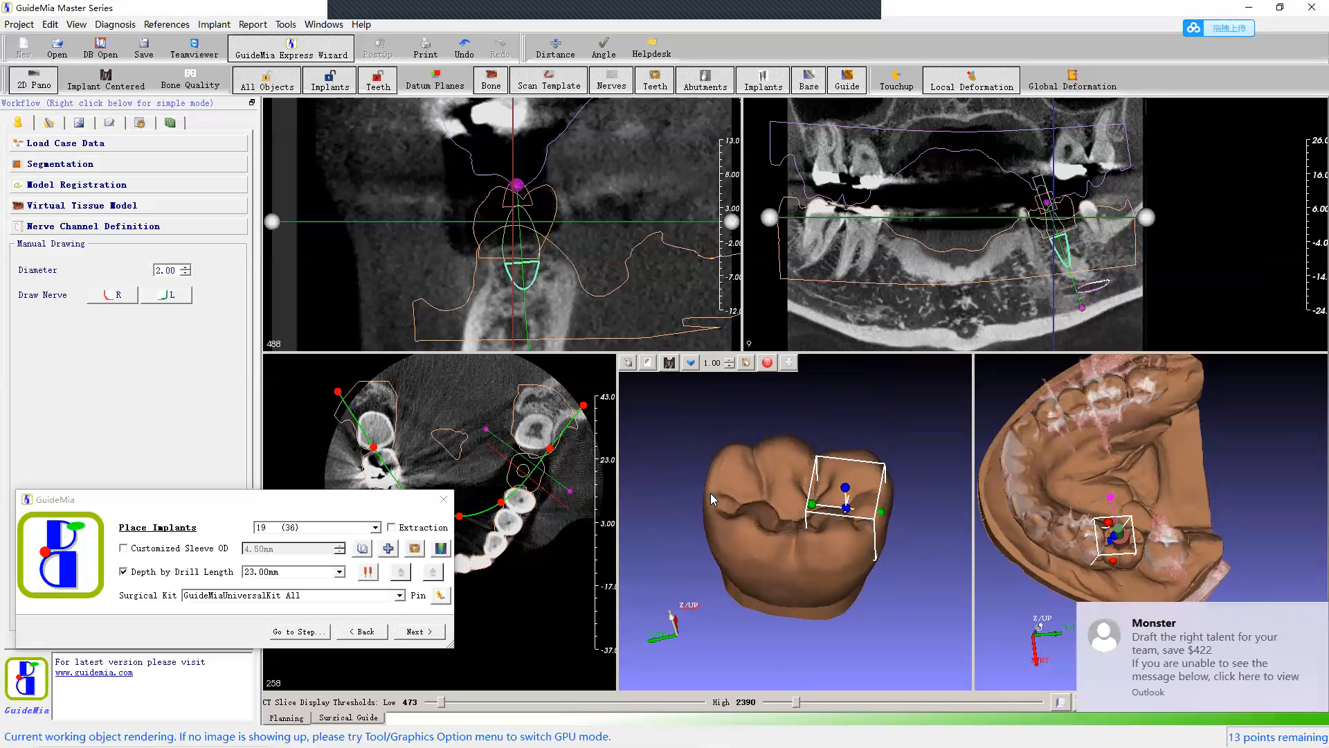
pyautogui.click(723, 493)
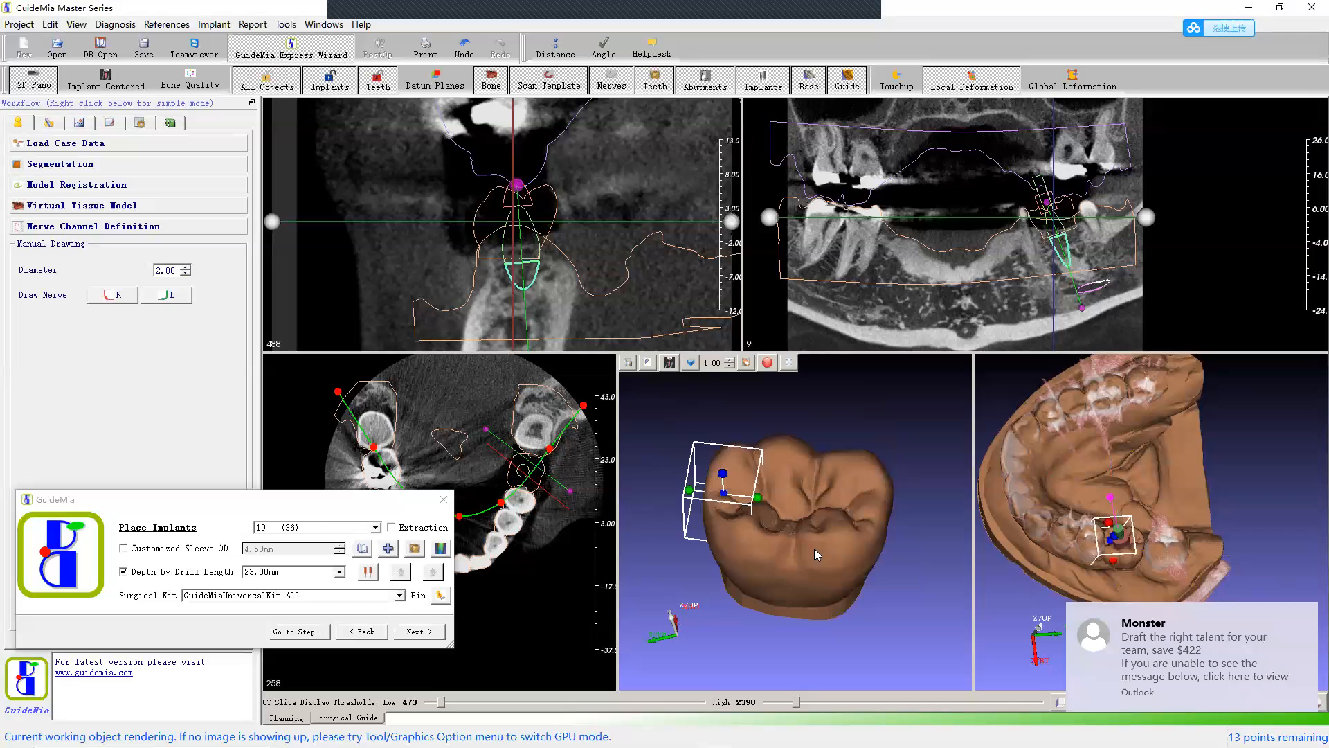
pyautogui.moveTo(923, 641); pyautogui.dragTo(921, 590)
pyautogui.moveTo(721, 431); pyautogui.dragTo(690, 460)
pyautogui.moveTo(834, 412); pyautogui.dragTo(836, 481)
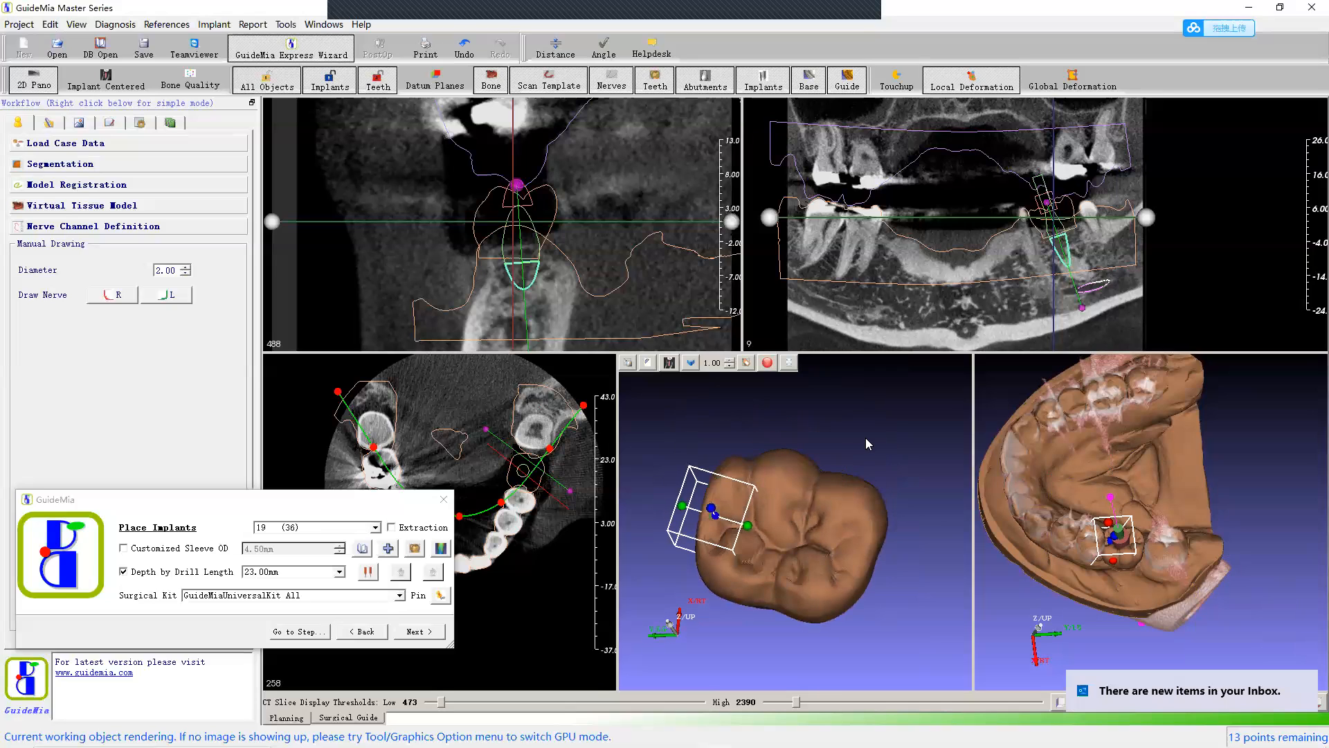
pyautogui.click(966, 85)
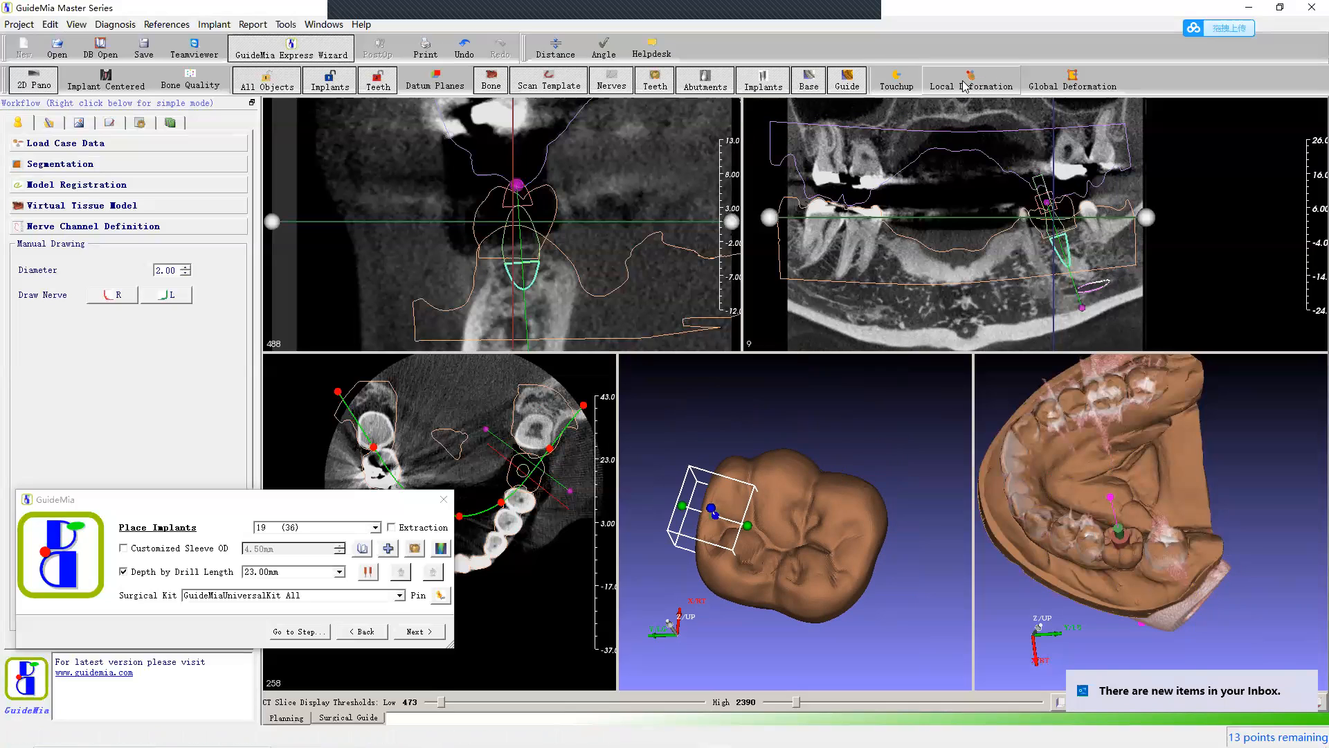
# Step: Reshape the whole site 19 crown with Global Deformation from its occlusal surface and sides, and leave the tool
pyautogui.click(1089, 88)
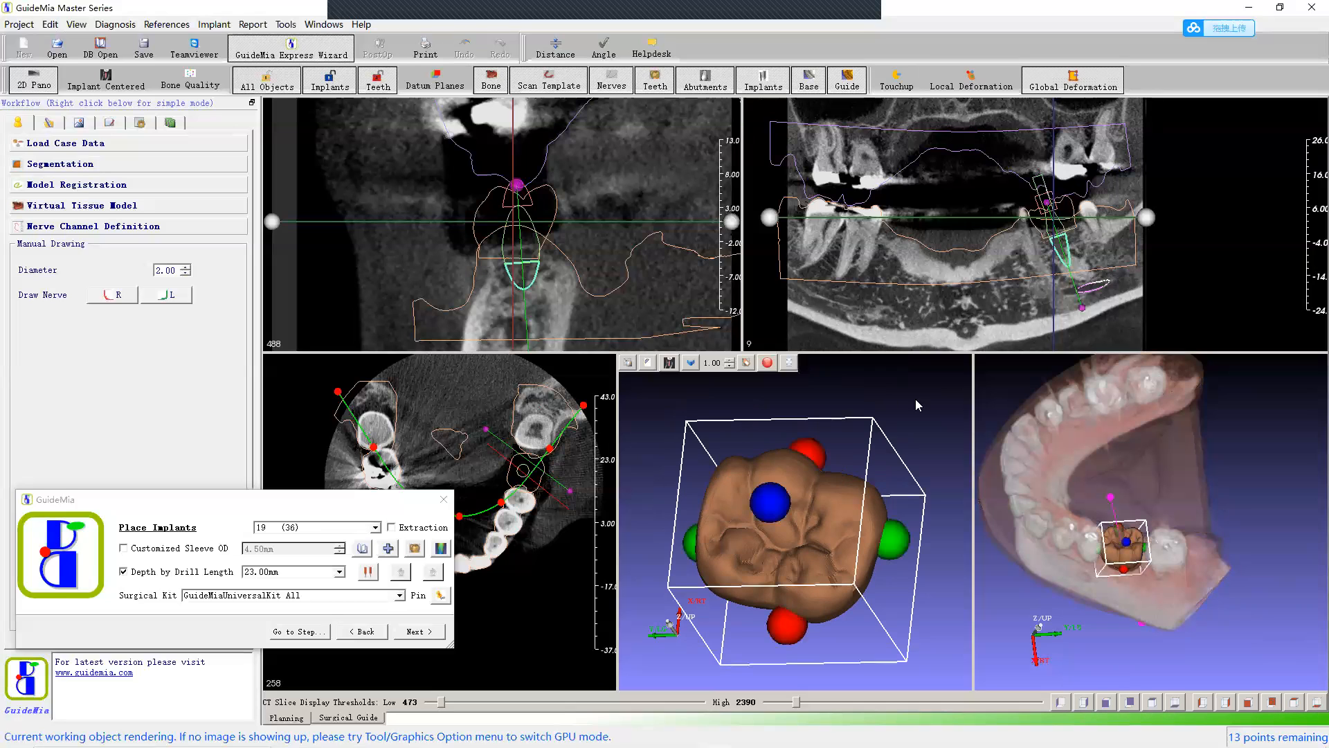
pyautogui.moveTo(1245, 553); pyautogui.dragTo(1133, 532)
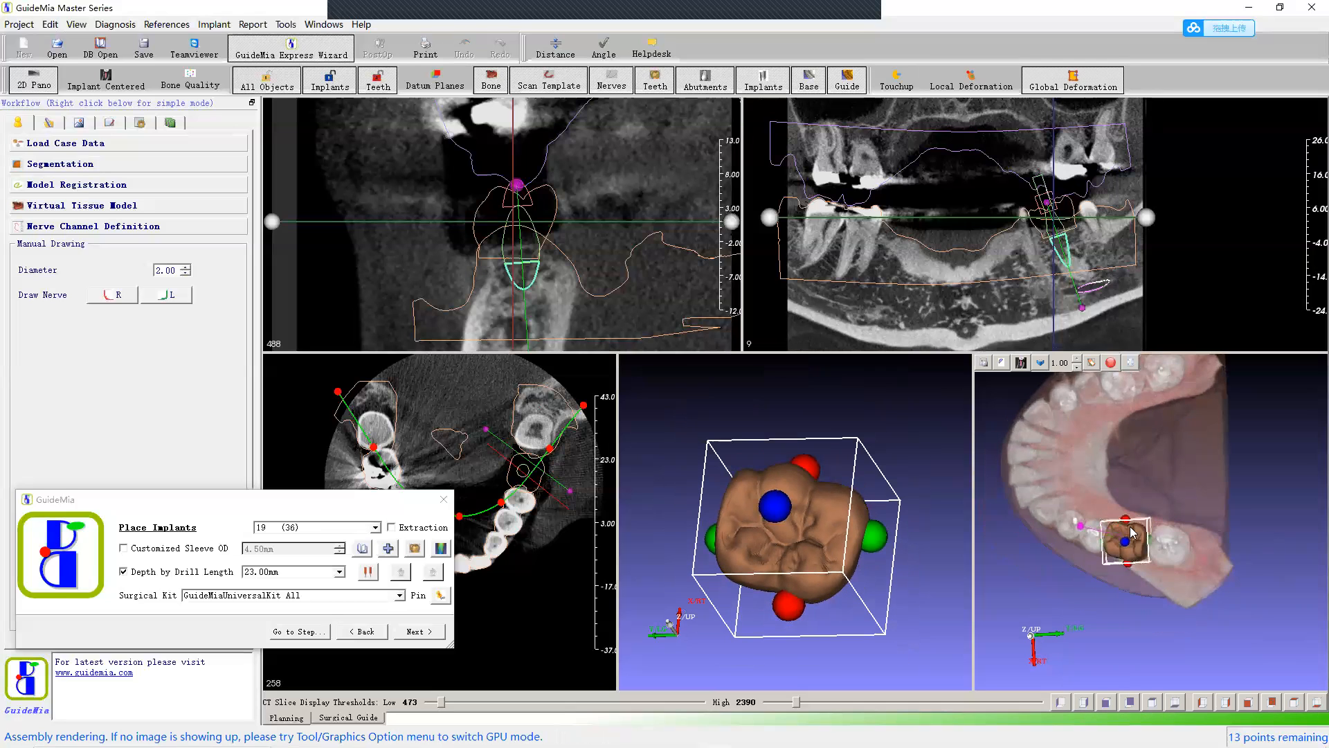
pyautogui.moveTo(907, 440); pyautogui.dragTo(936, 486)
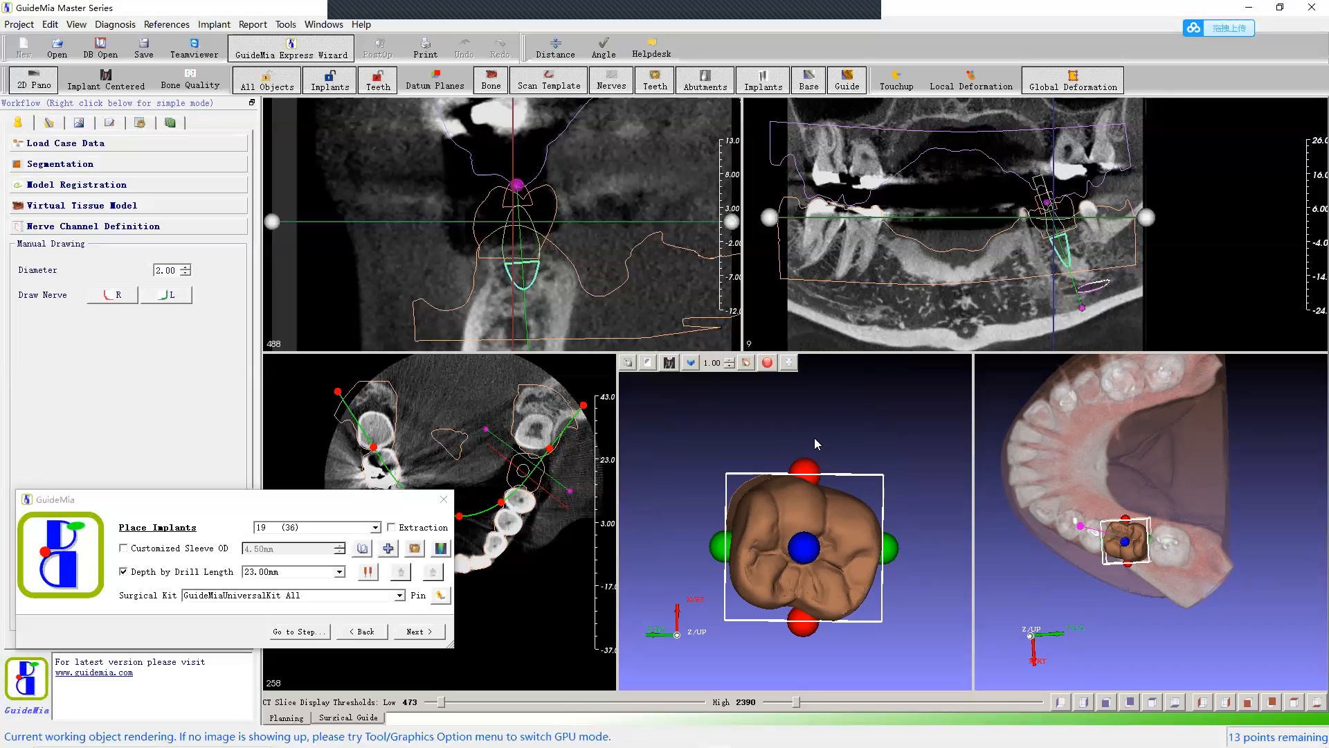
pyautogui.moveTo(915, 635); pyautogui.dragTo(933, 479)
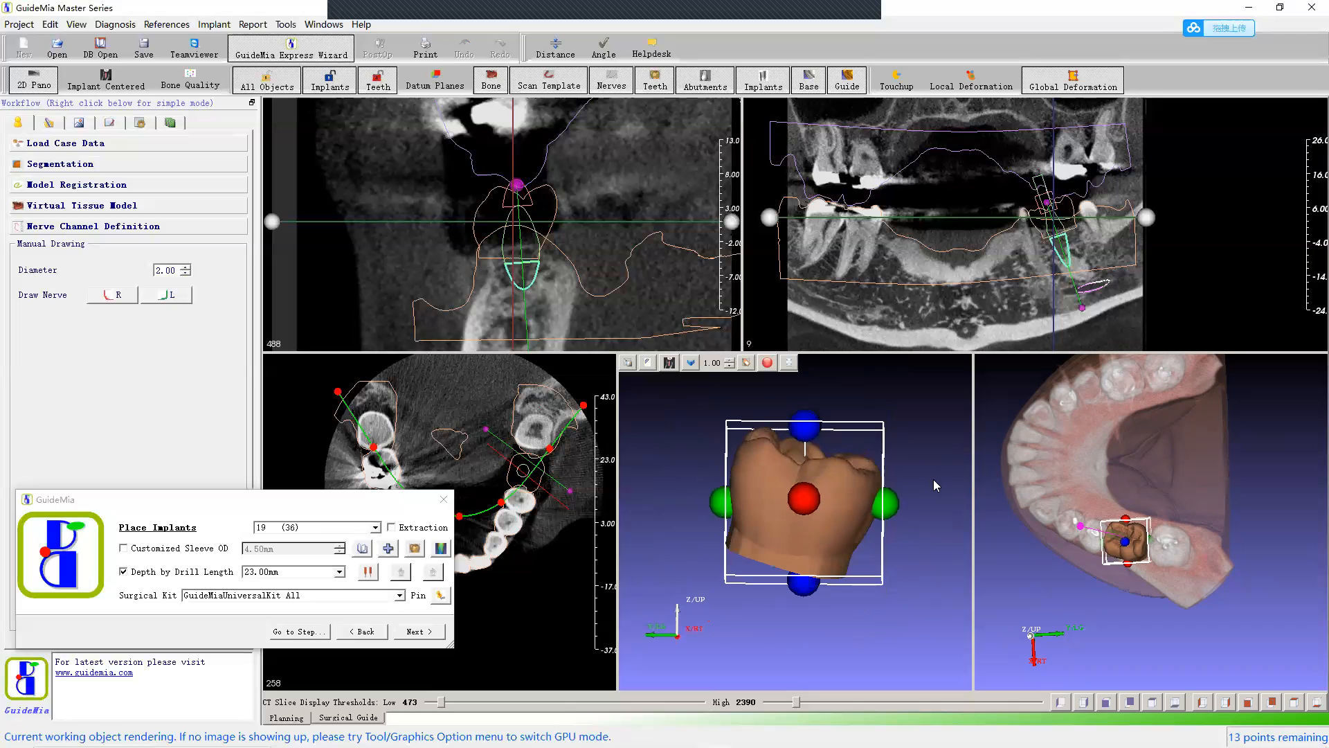
pyautogui.moveTo(845, 440); pyautogui.dragTo(854, 470)
pyautogui.moveTo(879, 414); pyautogui.dragTo(836, 523)
pyautogui.moveTo(864, 576); pyautogui.dragTo(835, 486)
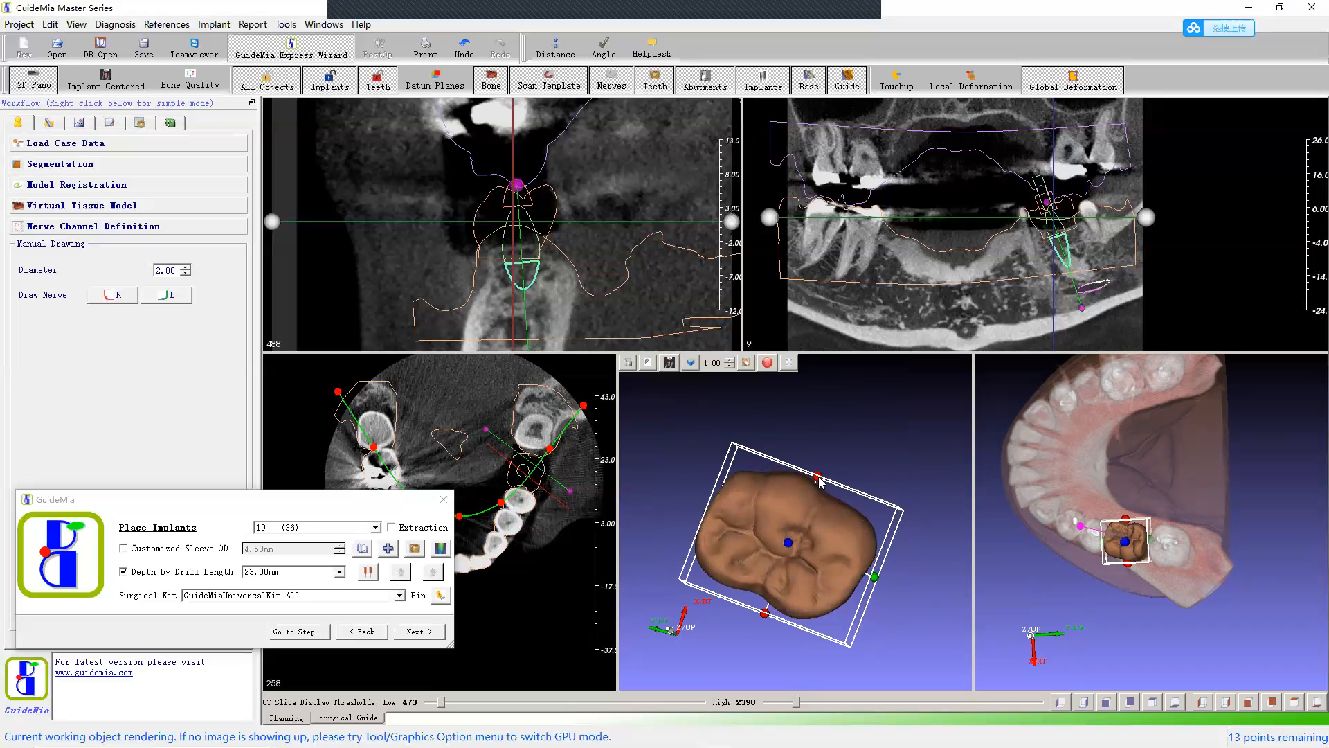
pyautogui.moveTo(886, 580); pyautogui.dragTo(911, 355)
pyautogui.moveTo(880, 532); pyautogui.dragTo(870, 531)
pyautogui.click(1072, 79)
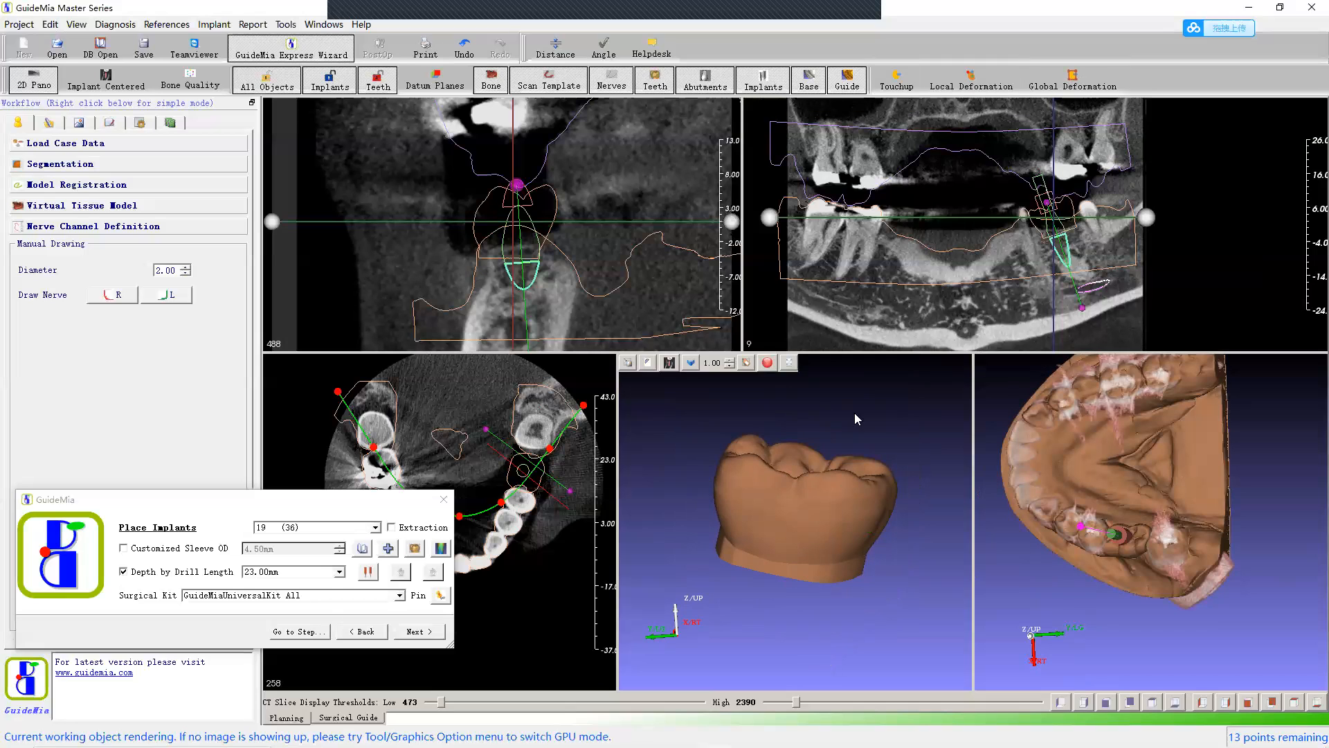
# Step: Change the color of the site 19 crown to green
pyautogui.rightClick(1125, 548)
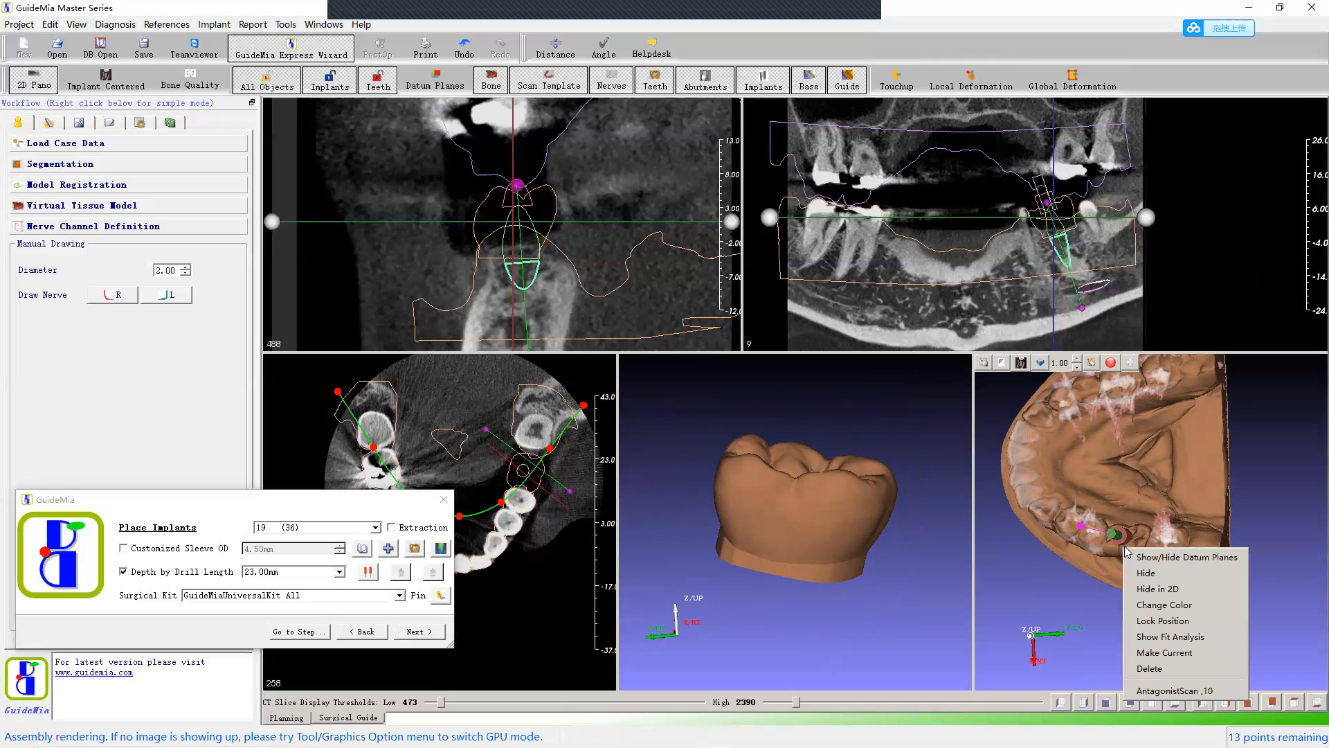
pyautogui.click(1154, 604)
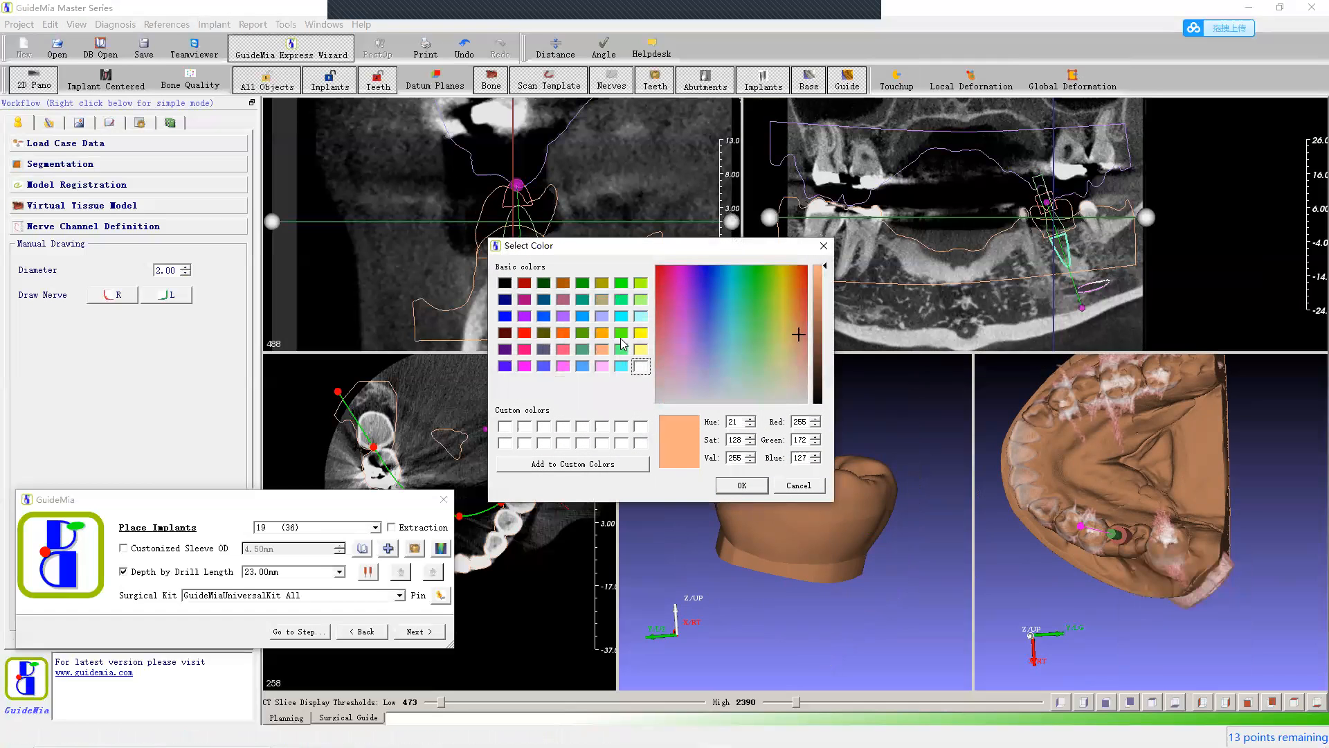
pyautogui.click(621, 333)
pyautogui.click(741, 486)
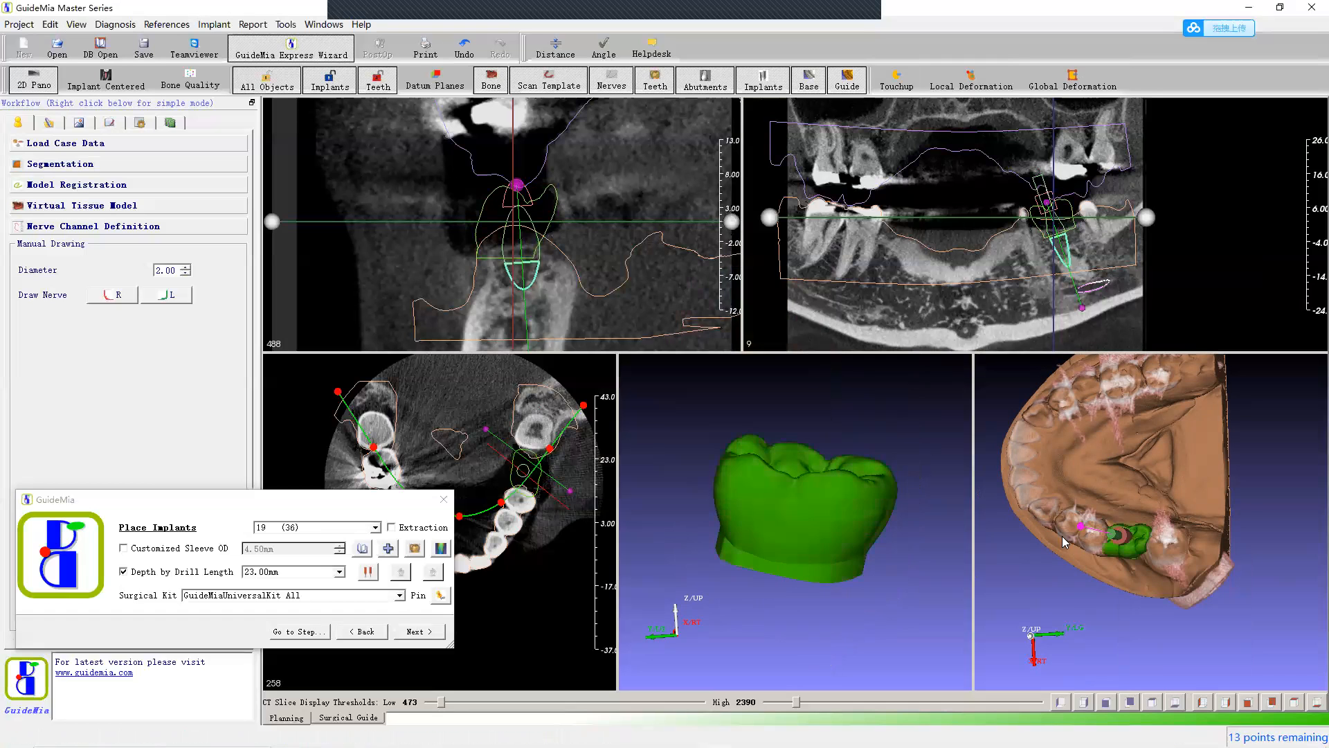
# Step: Set the implant site to 20 (35) and mark it as an extraction
pyautogui.moveTo(1310, 505); pyautogui.dragTo(1188, 510)
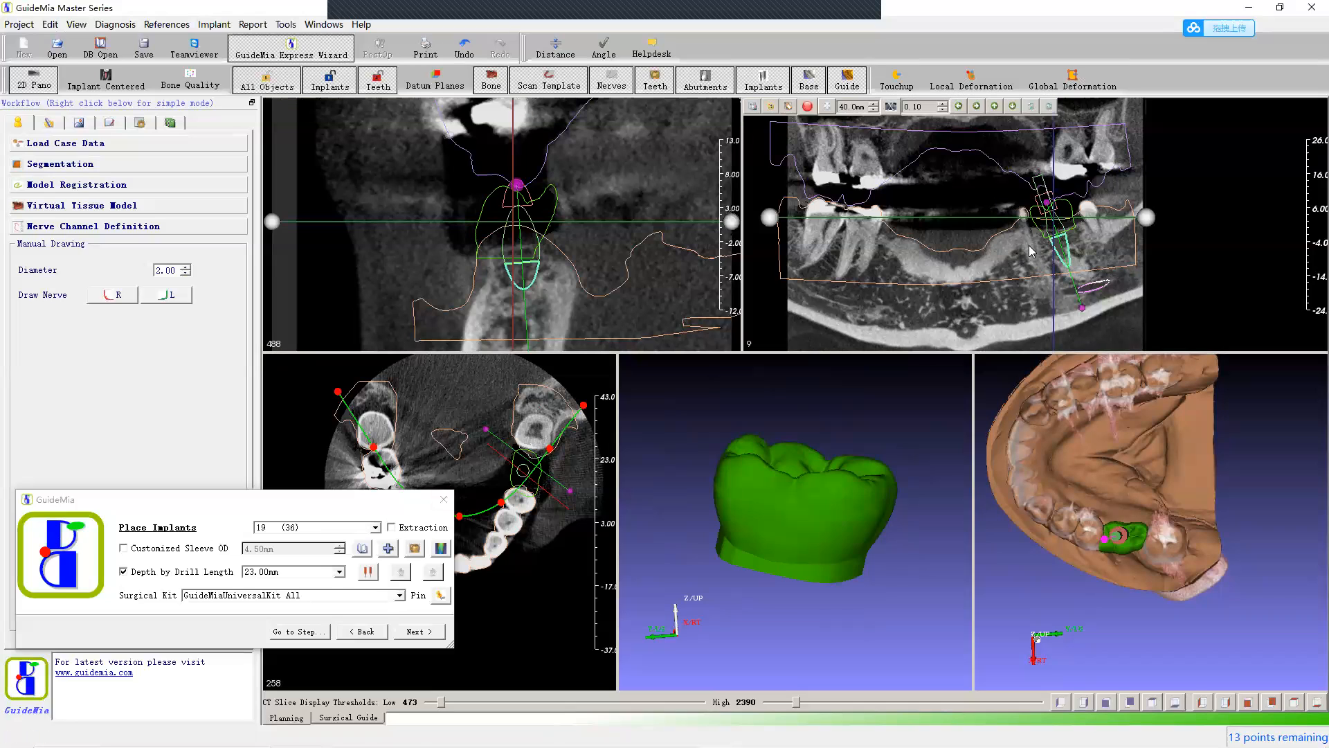
pyautogui.moveTo(1189, 242); pyautogui.dragTo(1211, 237, button='middle')
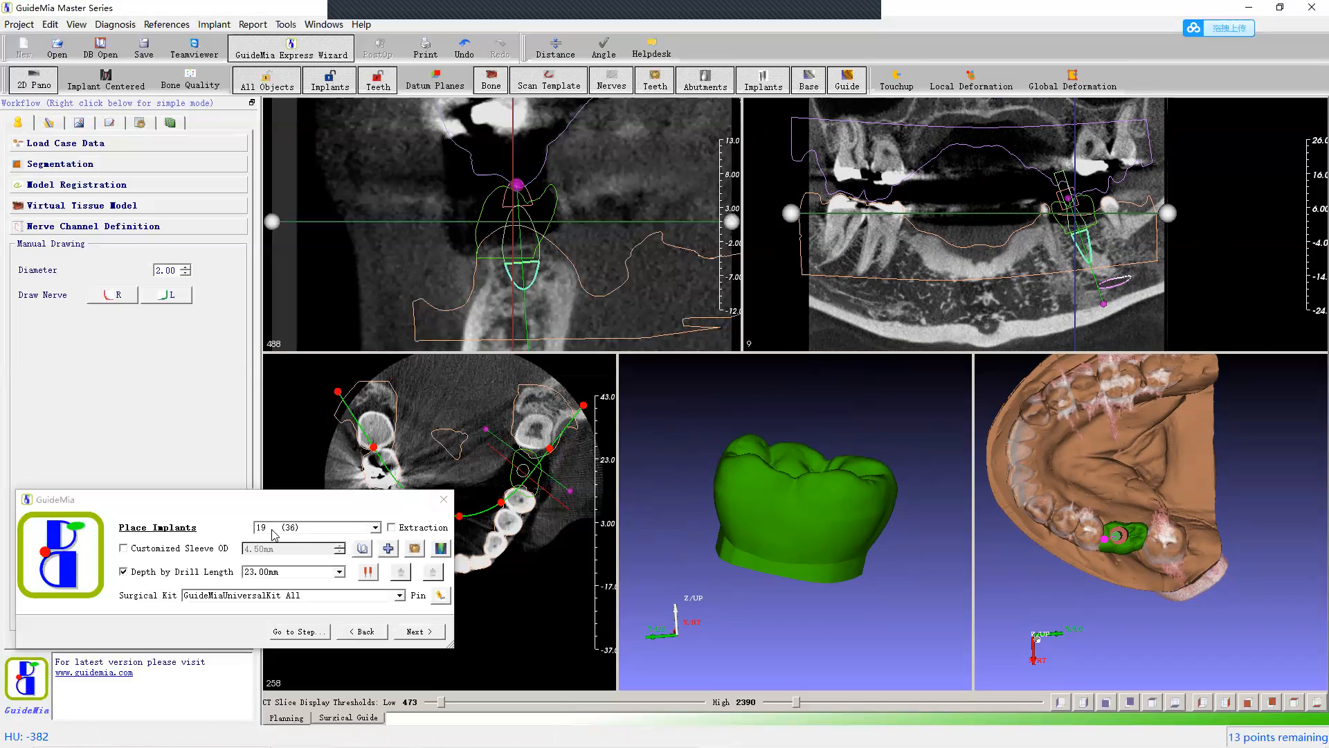
pyautogui.scroll(-6, 1044, 238)
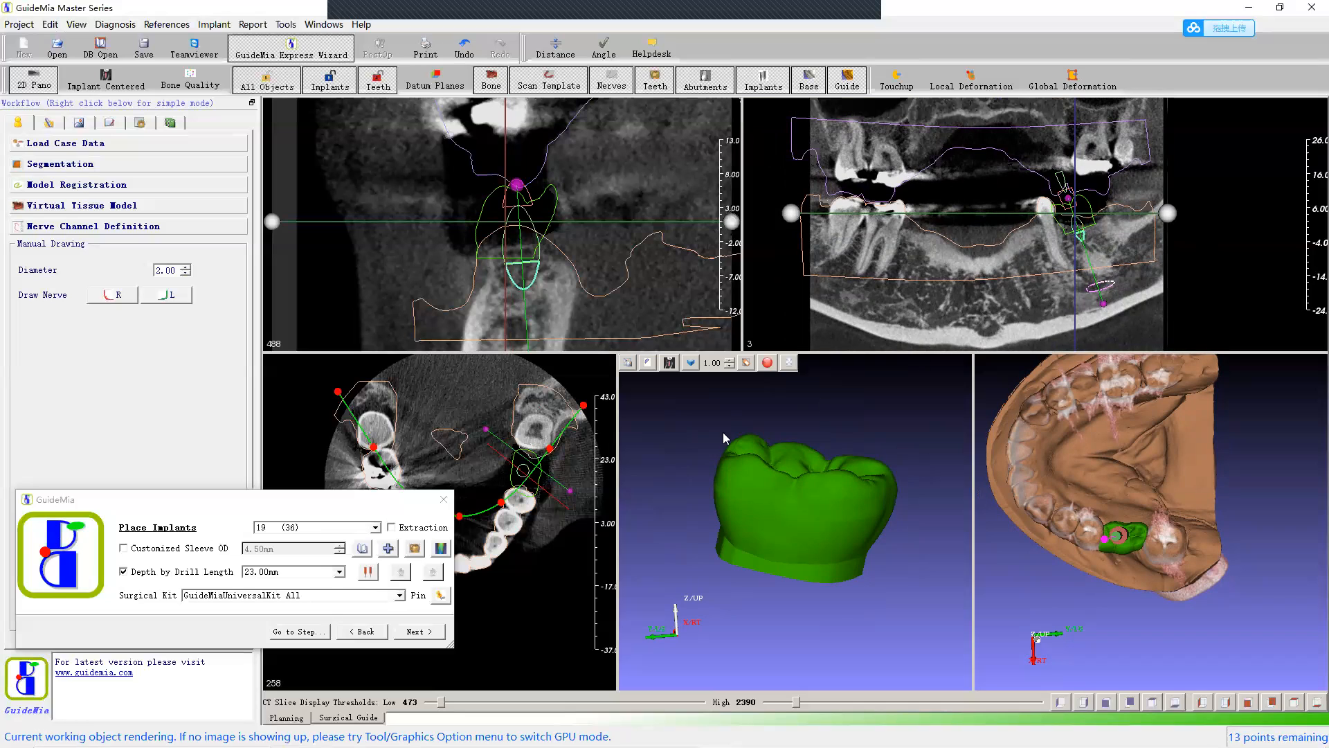
pyautogui.click(322, 529)
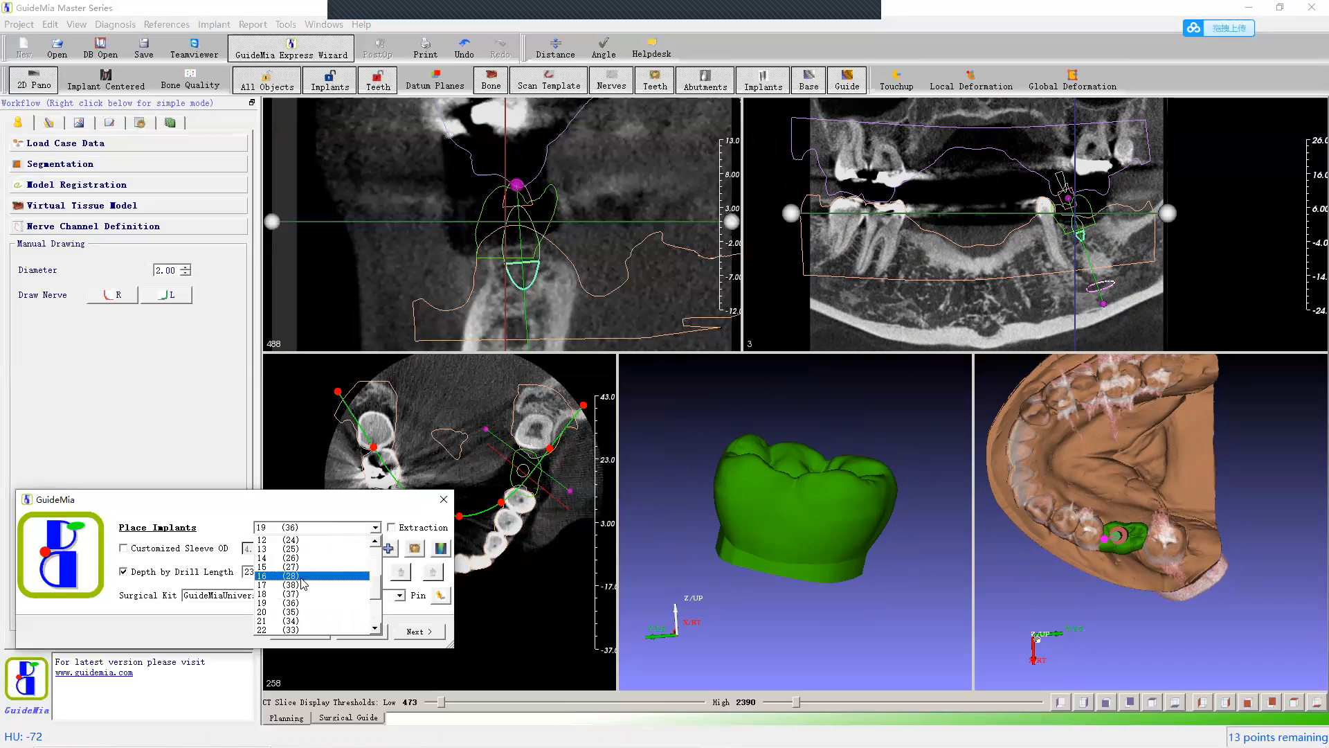
pyautogui.click(289, 613)
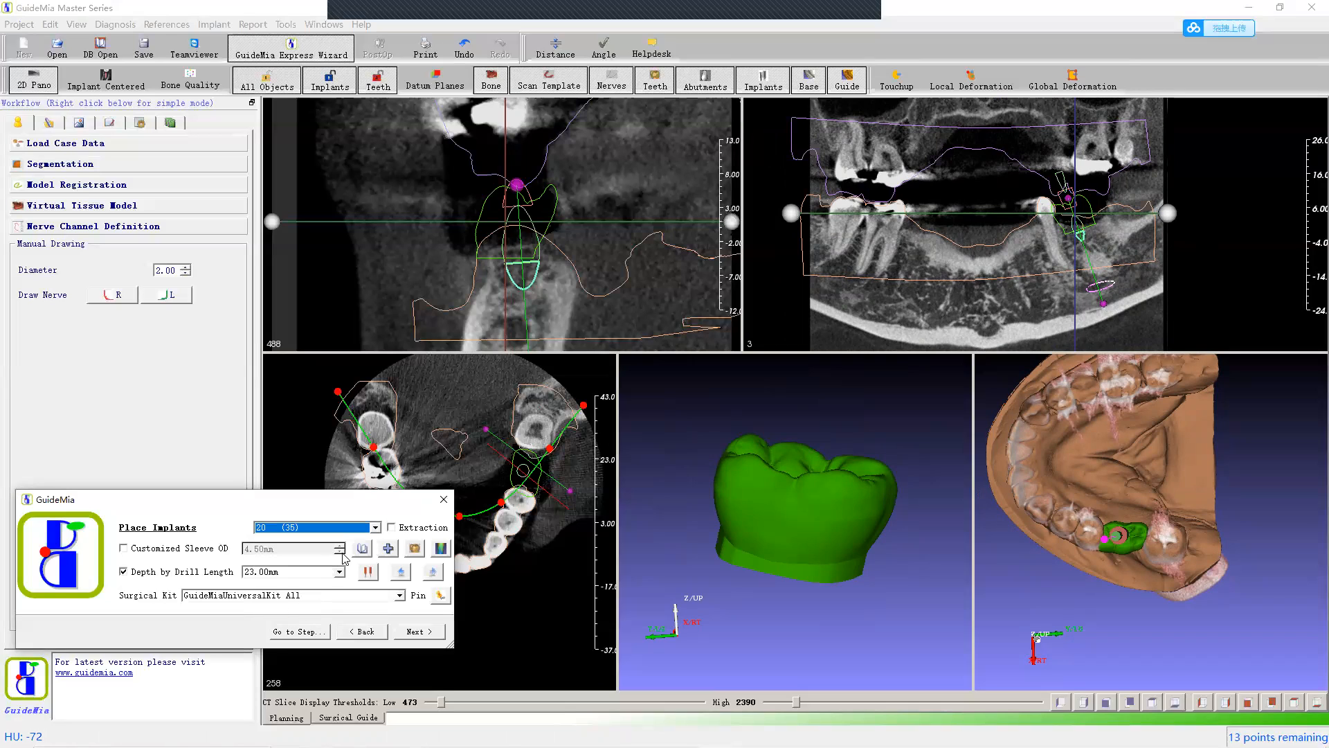
pyautogui.click(389, 549)
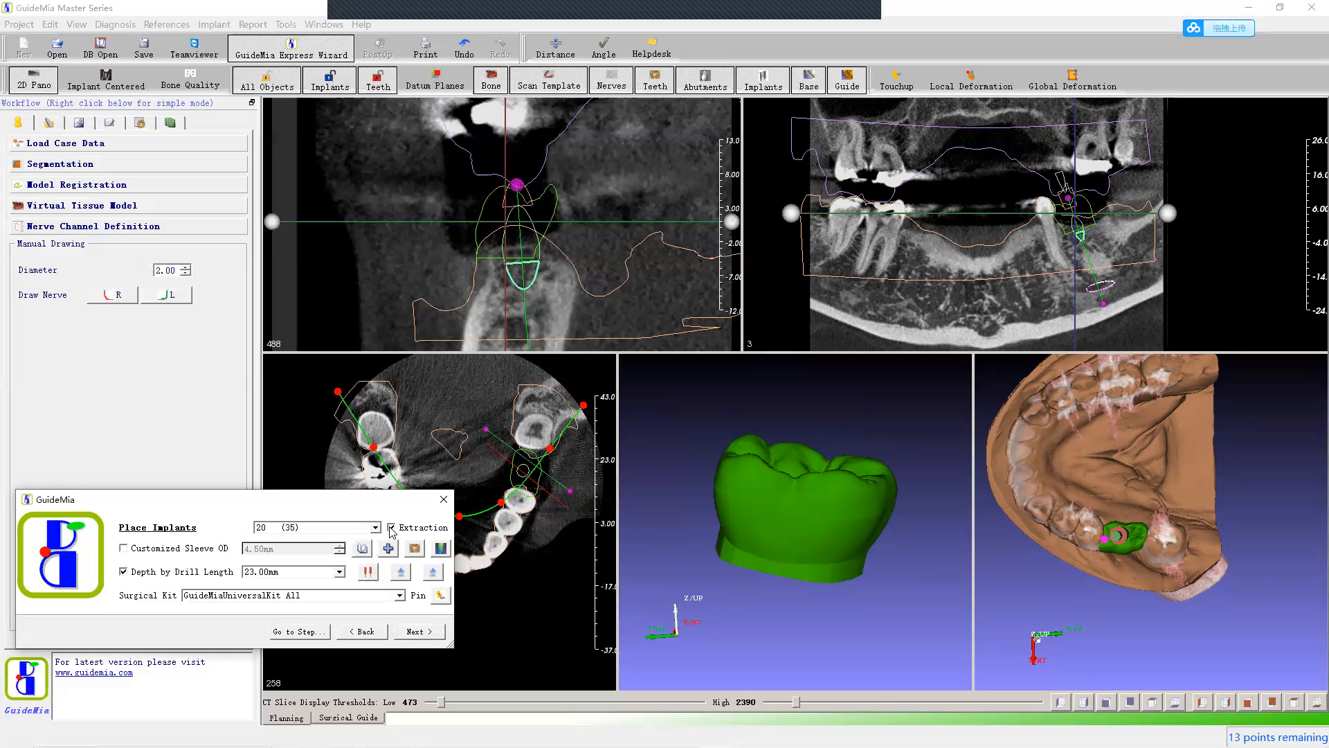
# Step: Select an Astra Tech implant from the implant catalog for site 20
pyautogui.click(361, 548)
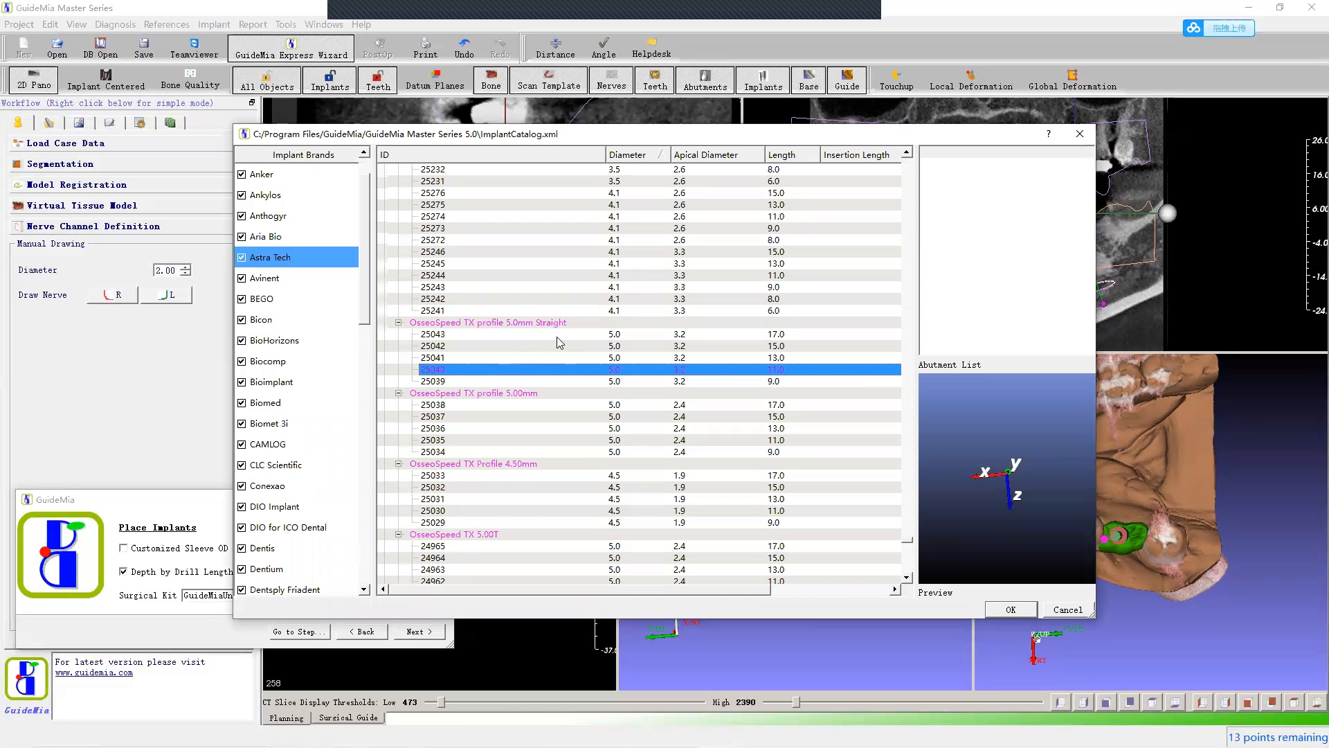
pyautogui.scroll(3, 558, 338)
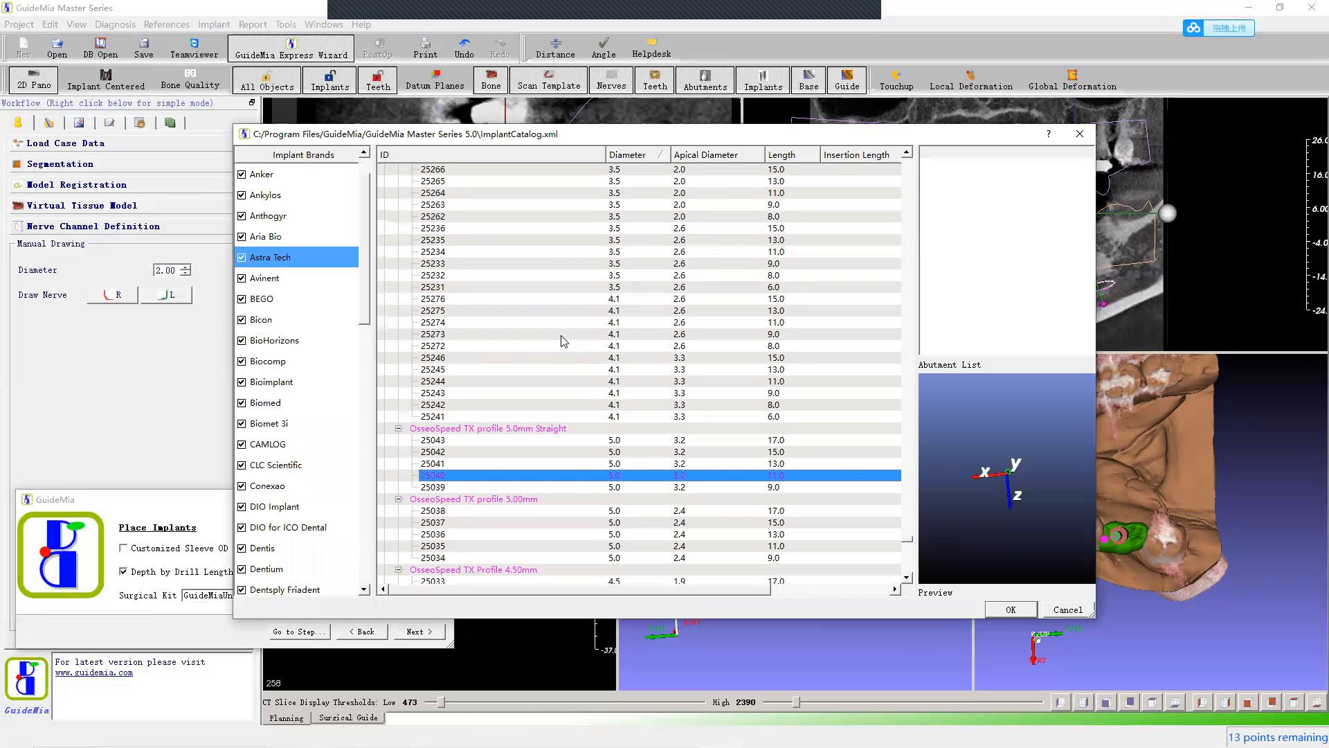
pyautogui.click(696, 252)
pyautogui.click(1011, 609)
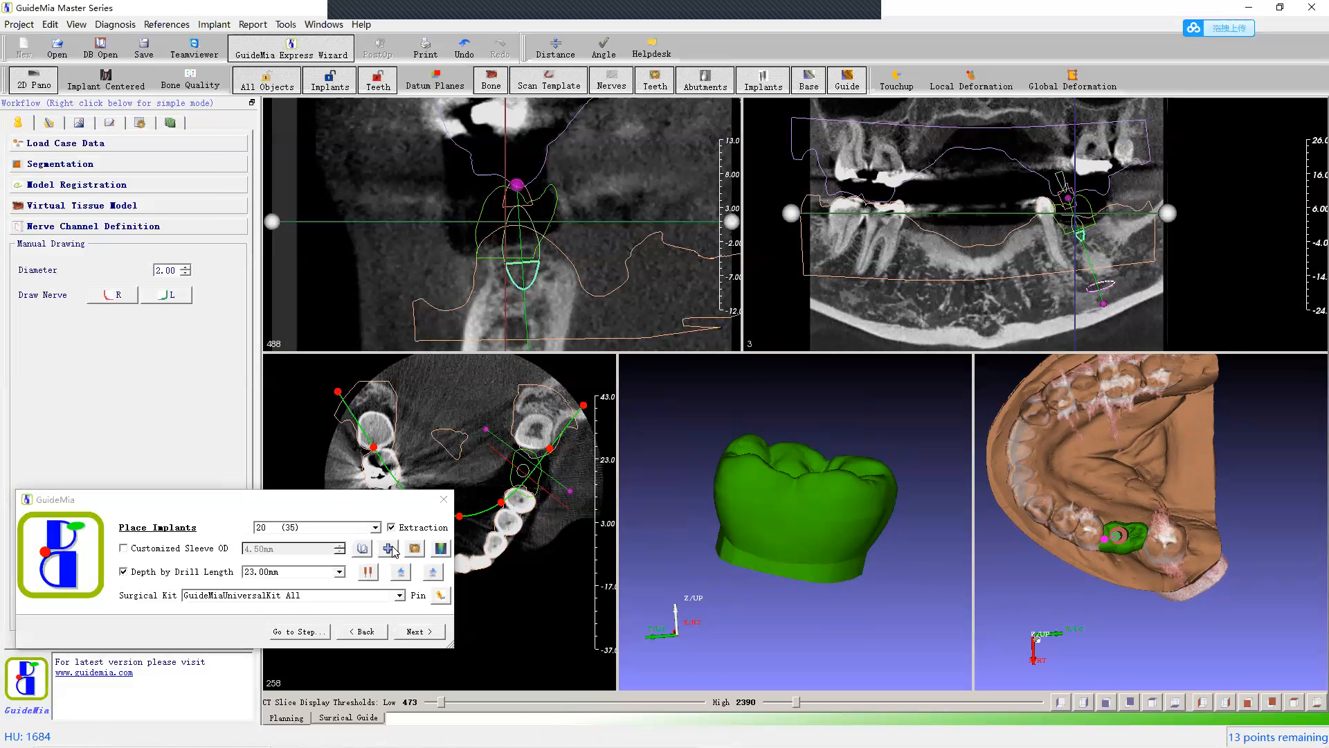
# Step: Place the selected implant on the site 20 tooth in the panoramic slice with extraction enabled
pyautogui.click(390, 548)
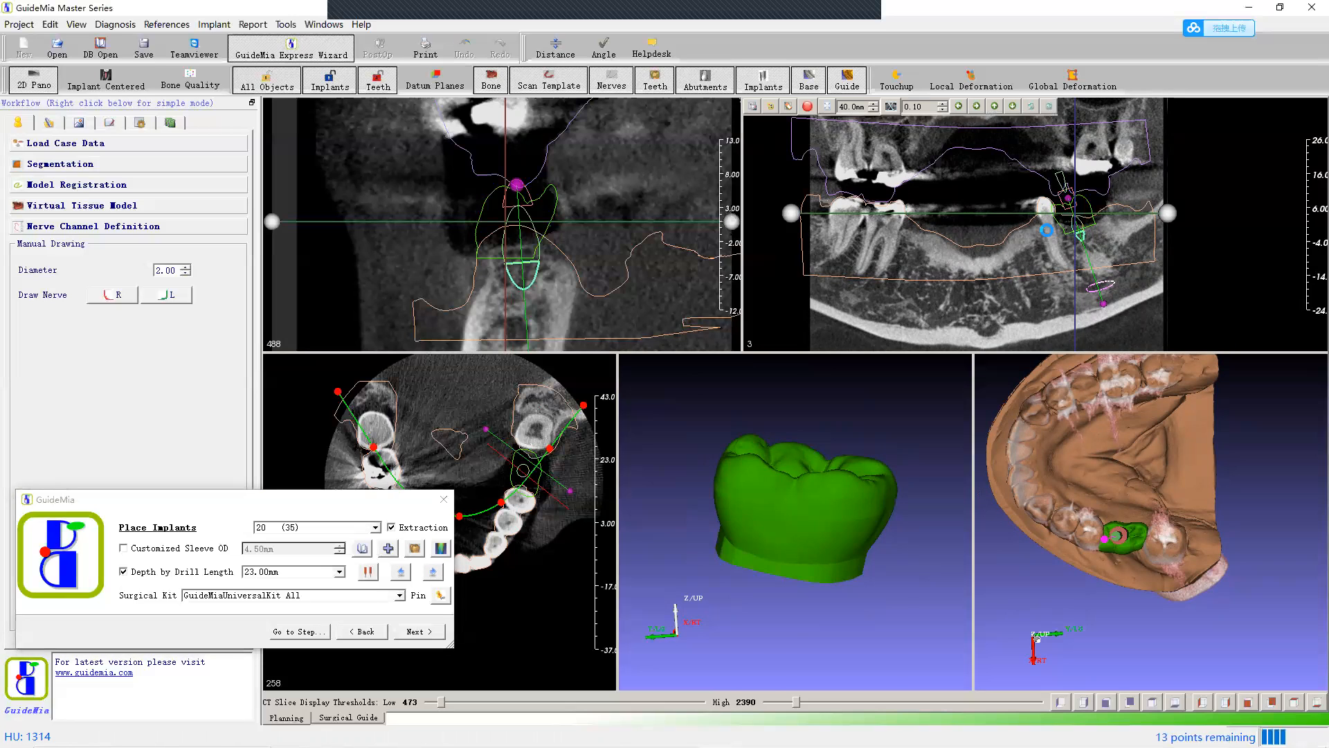
pyautogui.click(1047, 231)
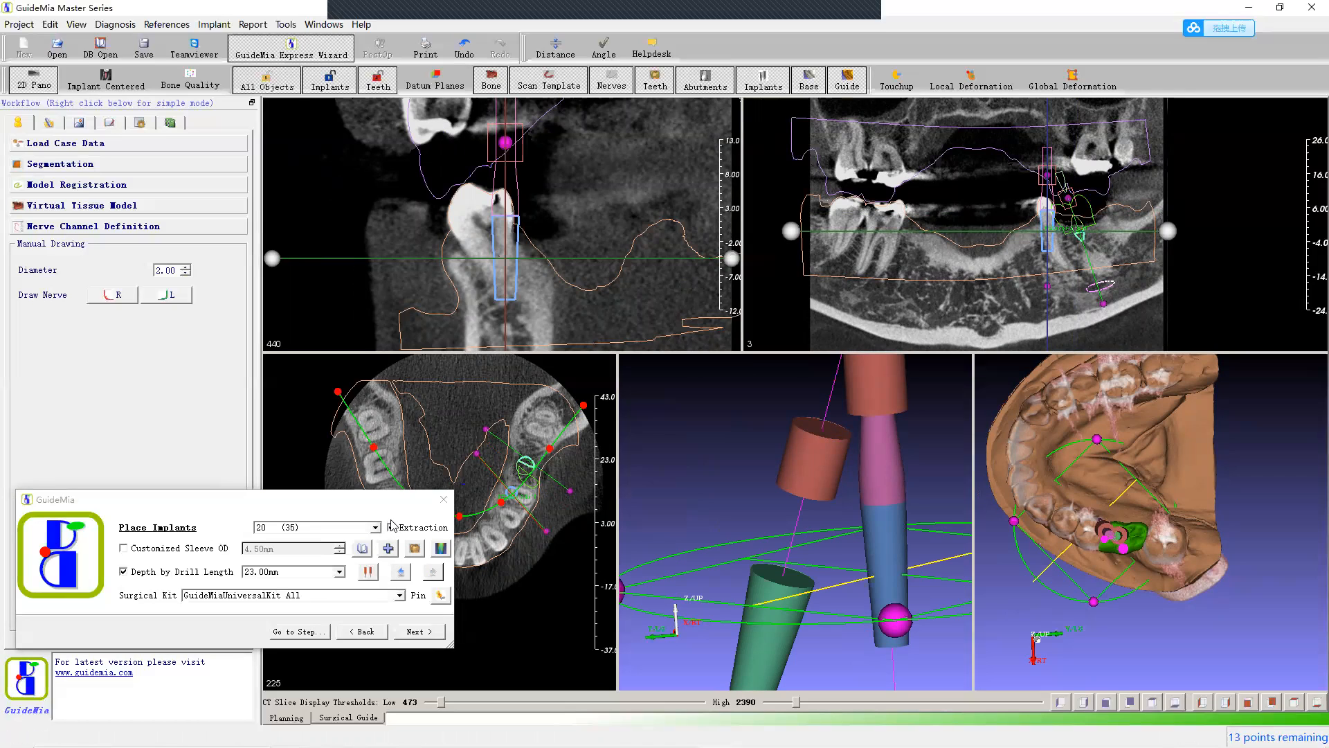
pyautogui.click(392, 526)
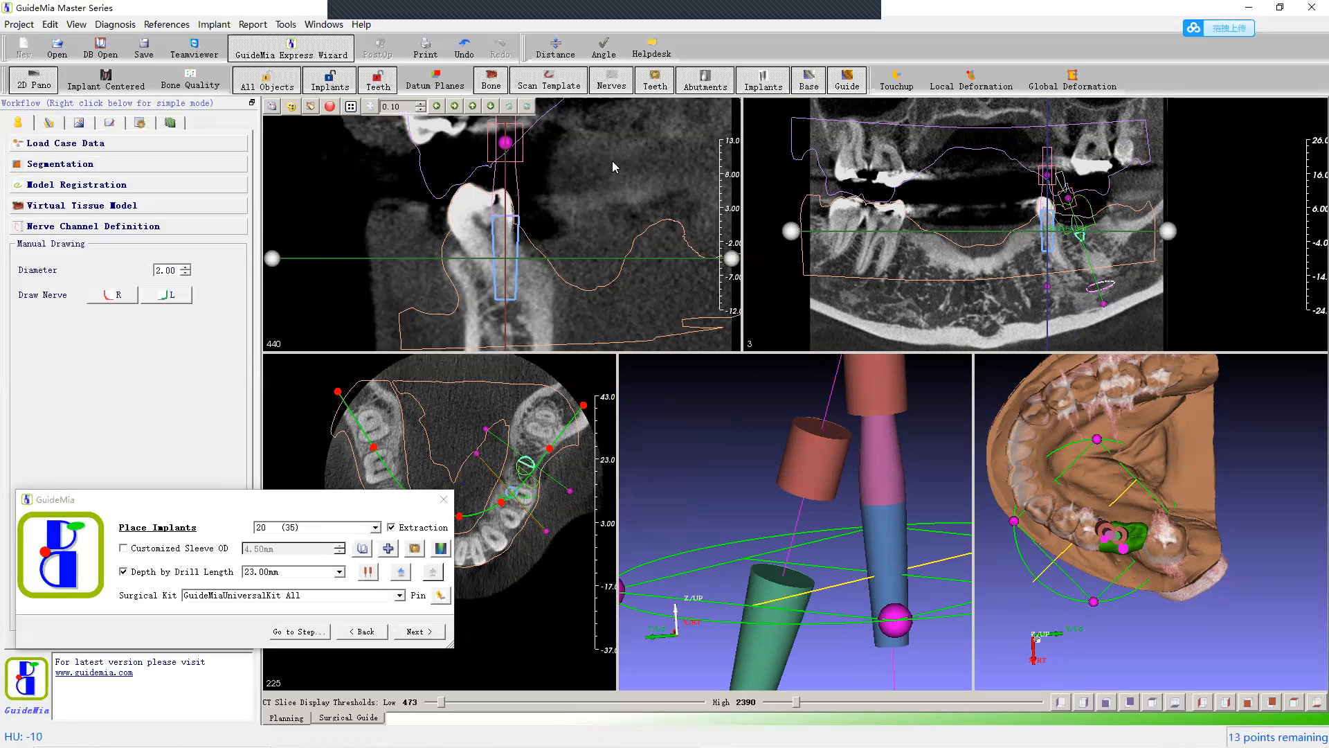
# Step: Tilt and lower the site 20 implant along the tooth's root in the cross-section, and angle its apical end in the panoramic slice
pyautogui.scroll(-3, 561, 191)
pyautogui.moveTo(506, 167); pyautogui.dragTo(472, 171)
pyautogui.moveTo(485, 248); pyautogui.dragTo(504, 289)
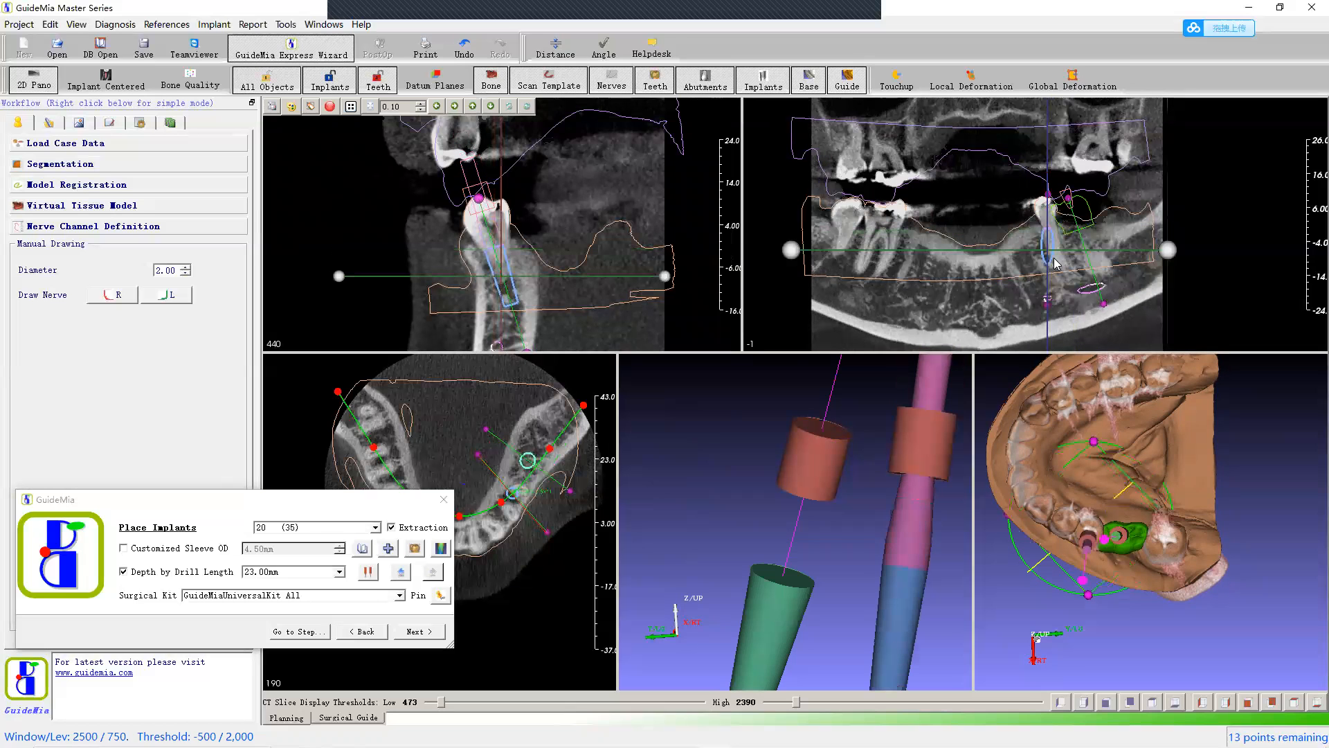
pyautogui.moveTo(1047, 305); pyautogui.dragTo(1060, 297)
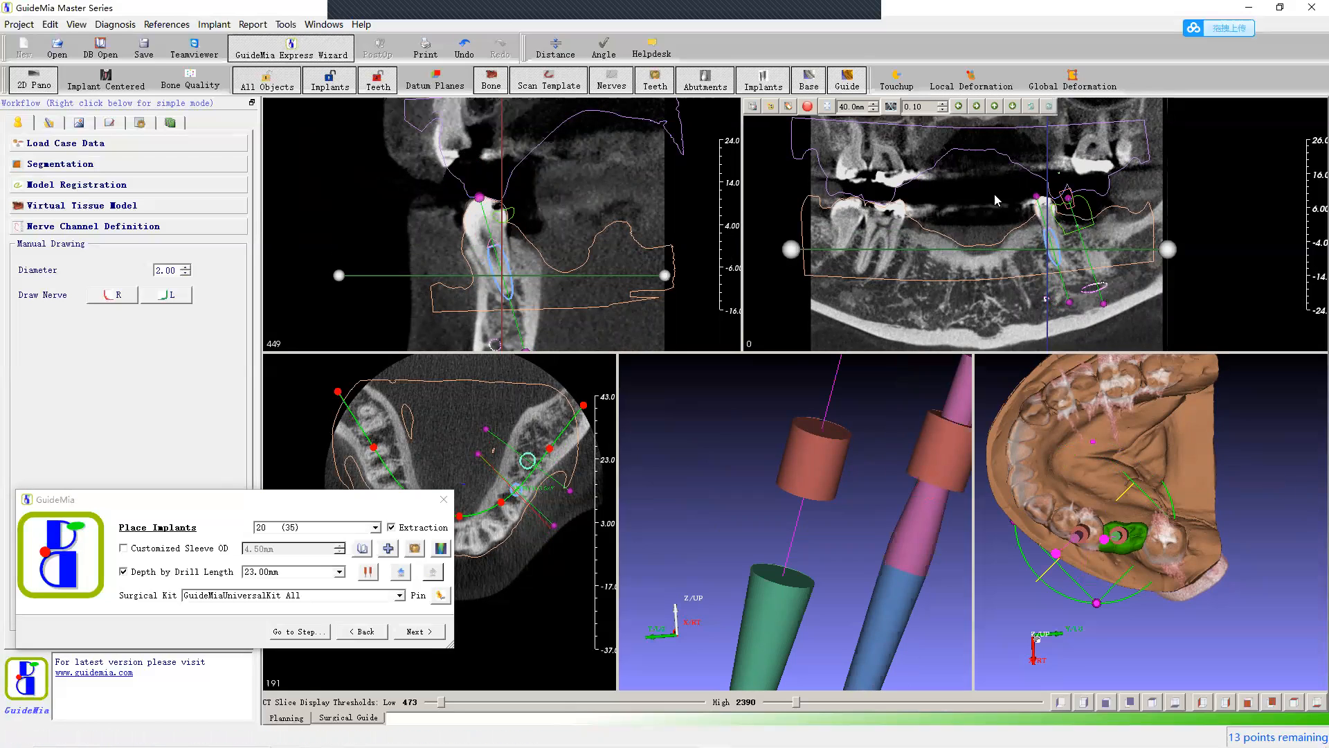
# Step: Shift the coronal end of the site 20 implant's axis slightly toward the site 19 implant in the panoramic slice
pyautogui.scroll(-4, 914, 241)
pyautogui.scroll(-5, 914, 241)
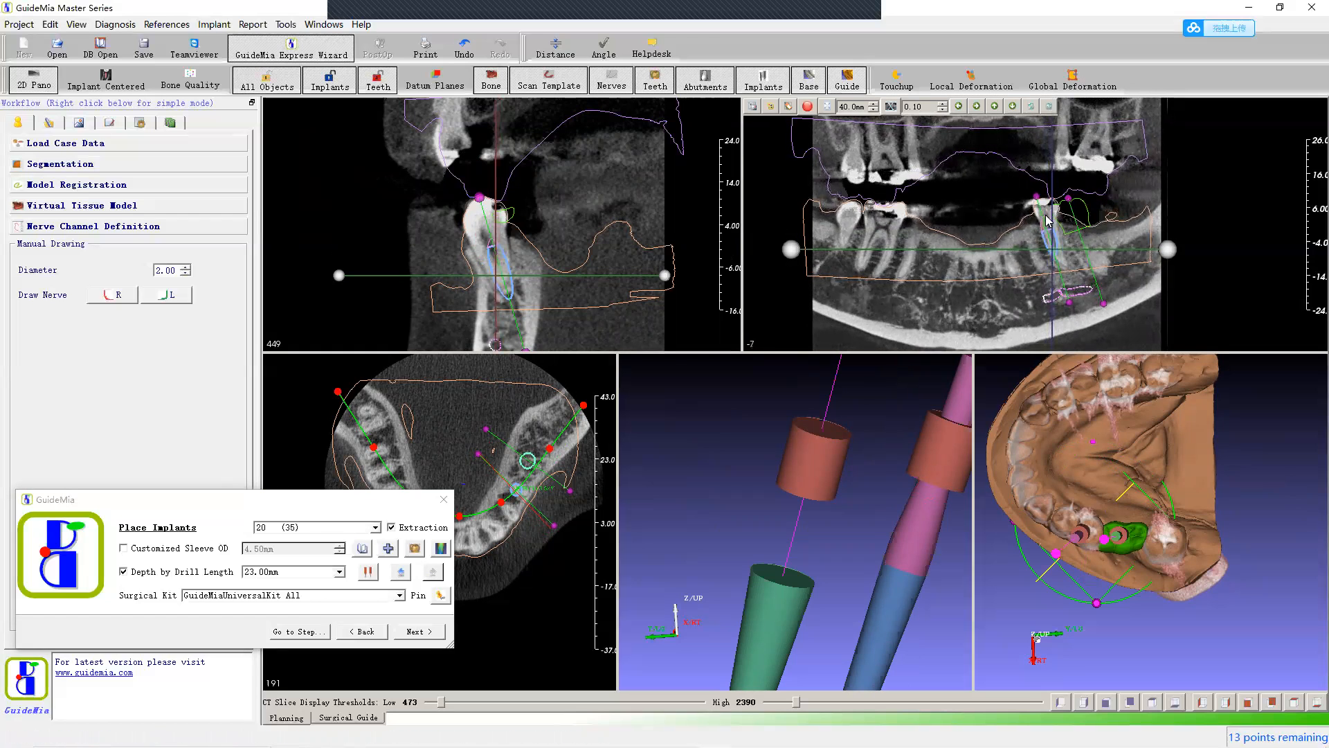
pyautogui.moveTo(914, 241); pyautogui.dragTo(949, 204, button='right')
pyautogui.scroll(-7, 949, 204)
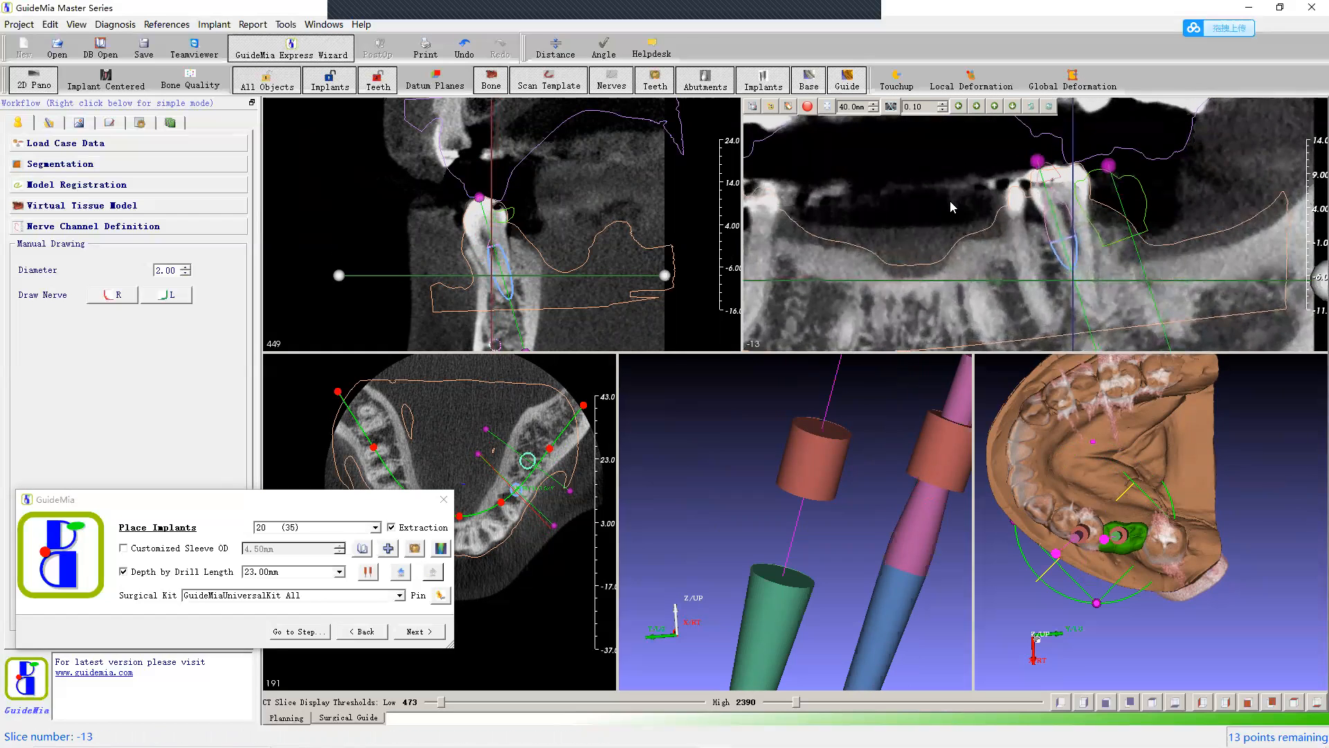
pyautogui.scroll(-8, 1060, 161)
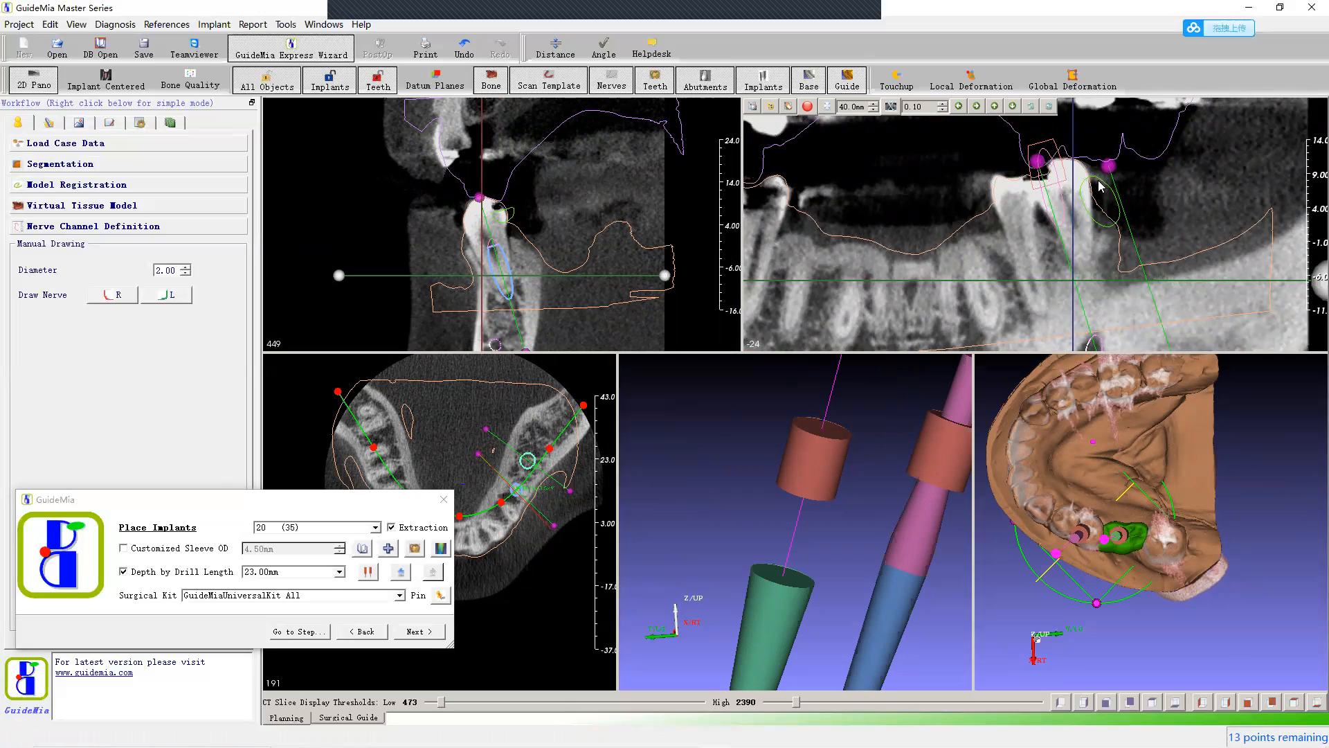
pyautogui.moveTo(1225, 190); pyautogui.dragTo(1232, 260, button='right')
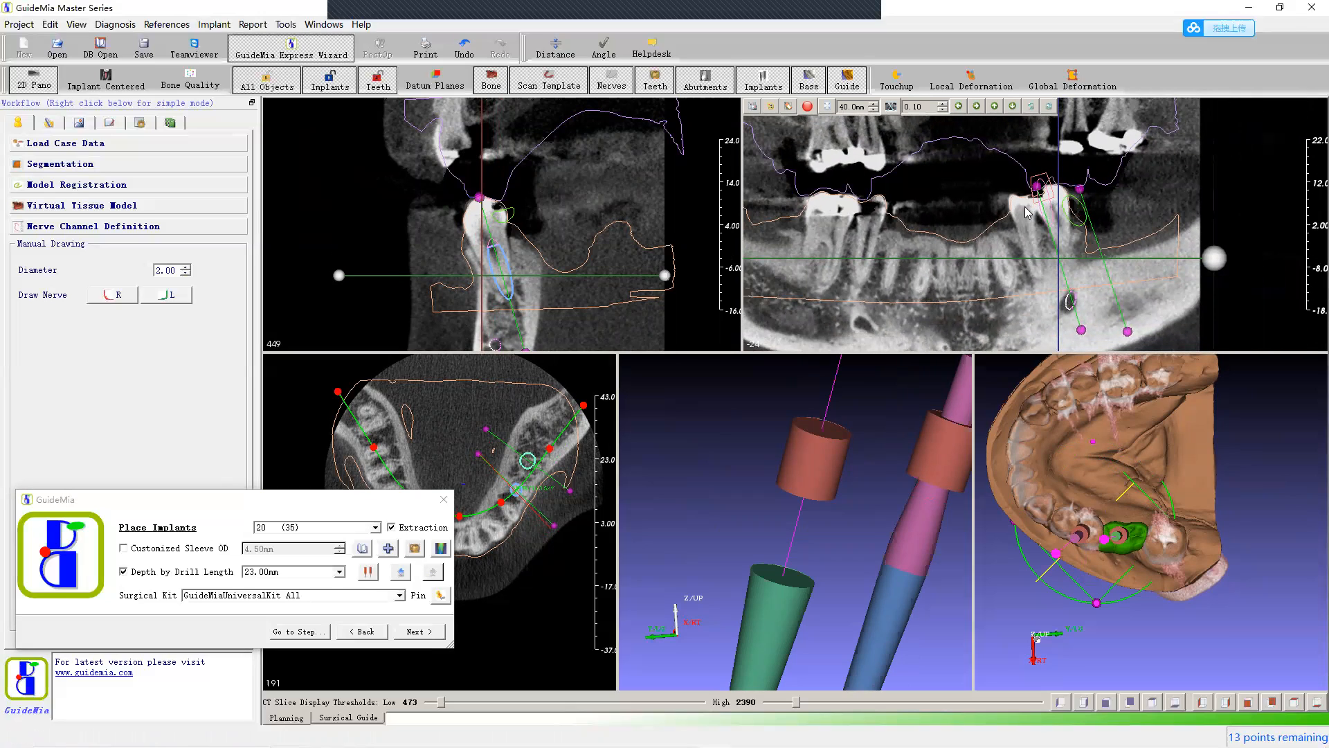
pyautogui.moveTo(1038, 188); pyautogui.dragTo(1048, 183)
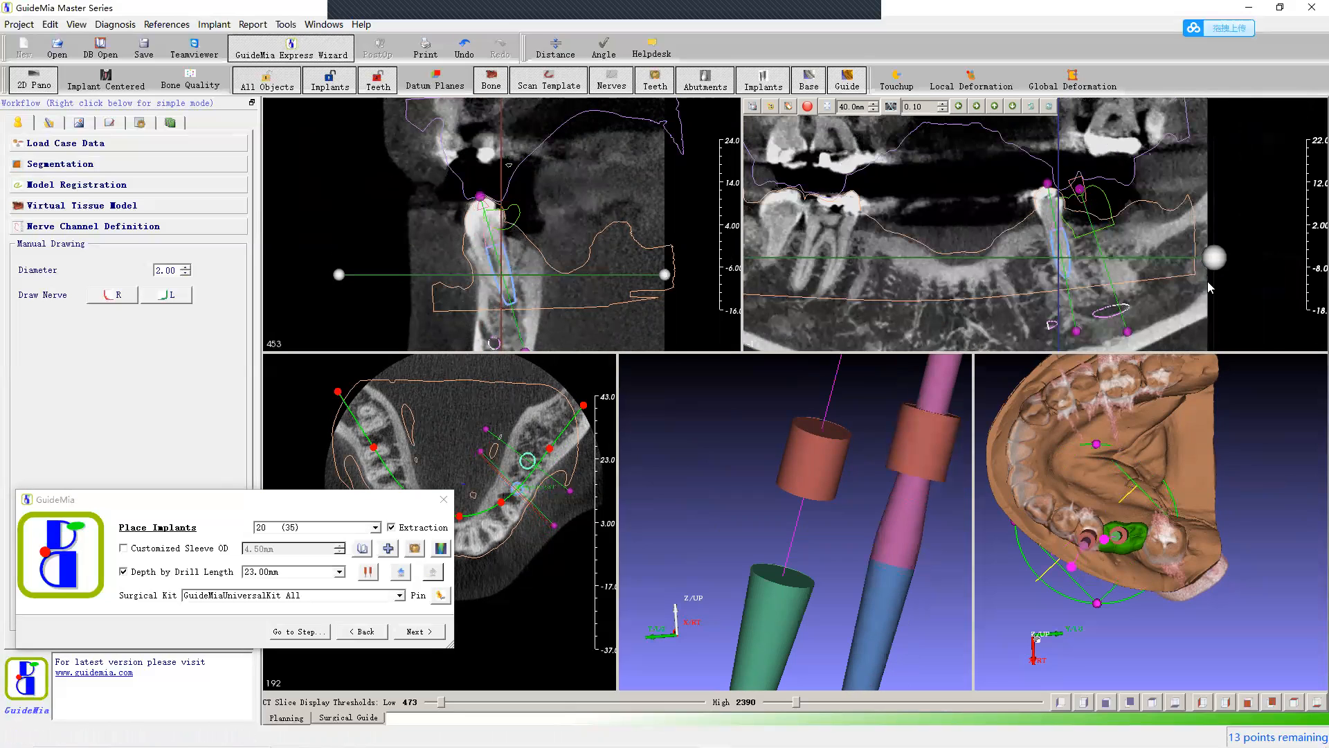
# Step: Examine the site 20 implant's position relative to the neighbouring roots, nerve and site 19 crown across the panoramic slices and 3D model
pyautogui.moveTo(1252, 449); pyautogui.dragTo(1287, 429)
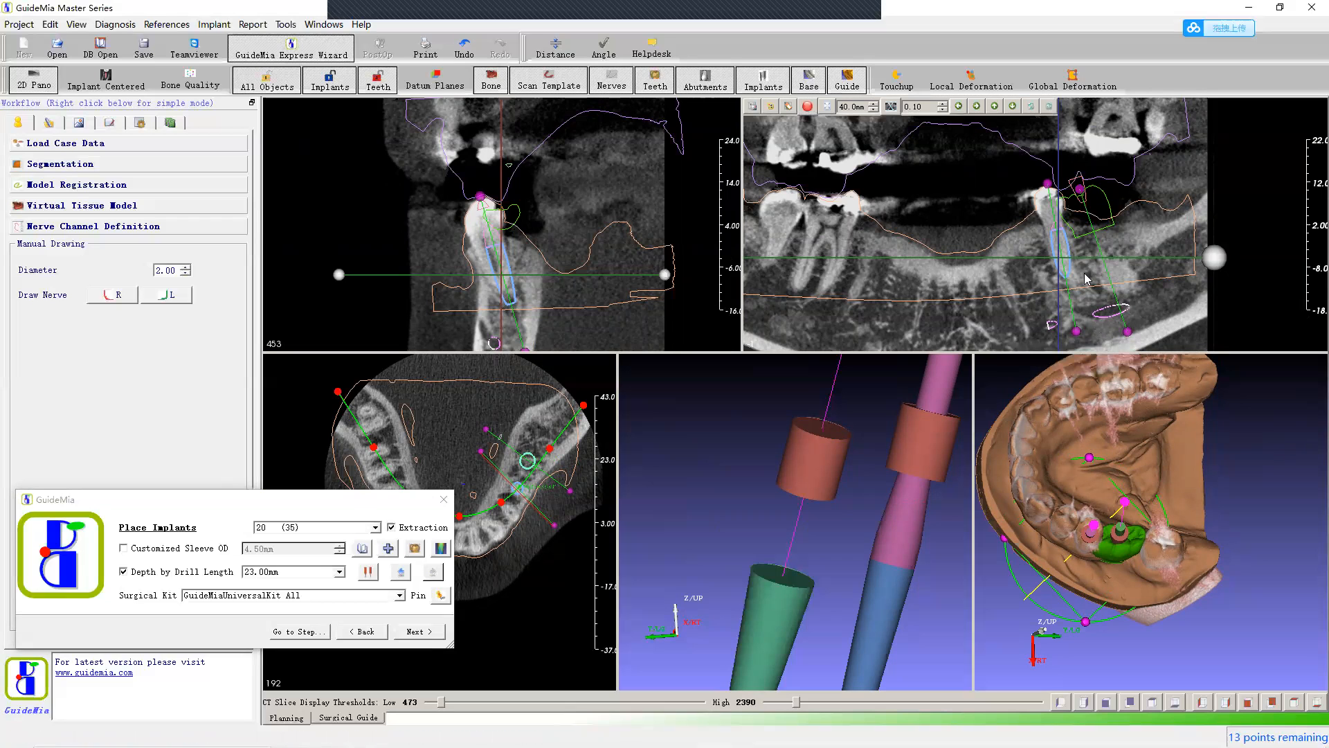
pyautogui.scroll(-10, 1022, 288)
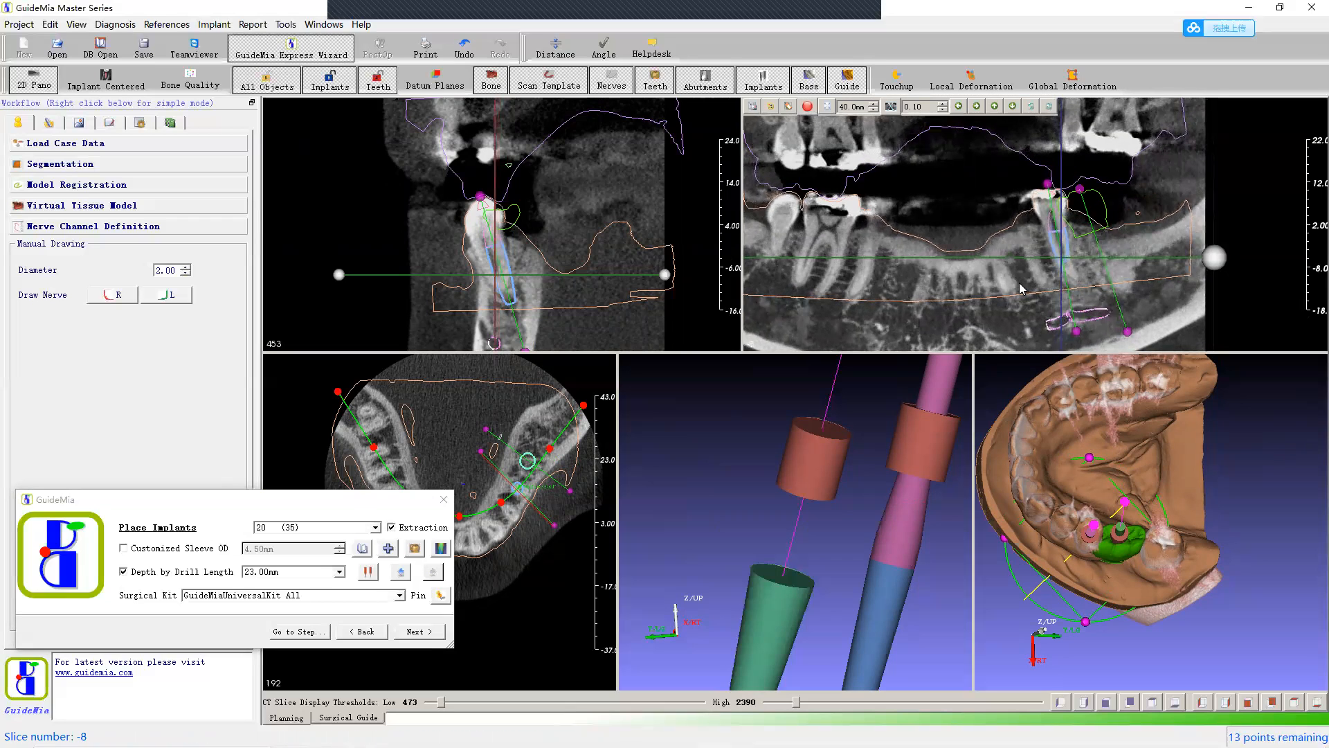
pyautogui.scroll(-8, 1022, 288)
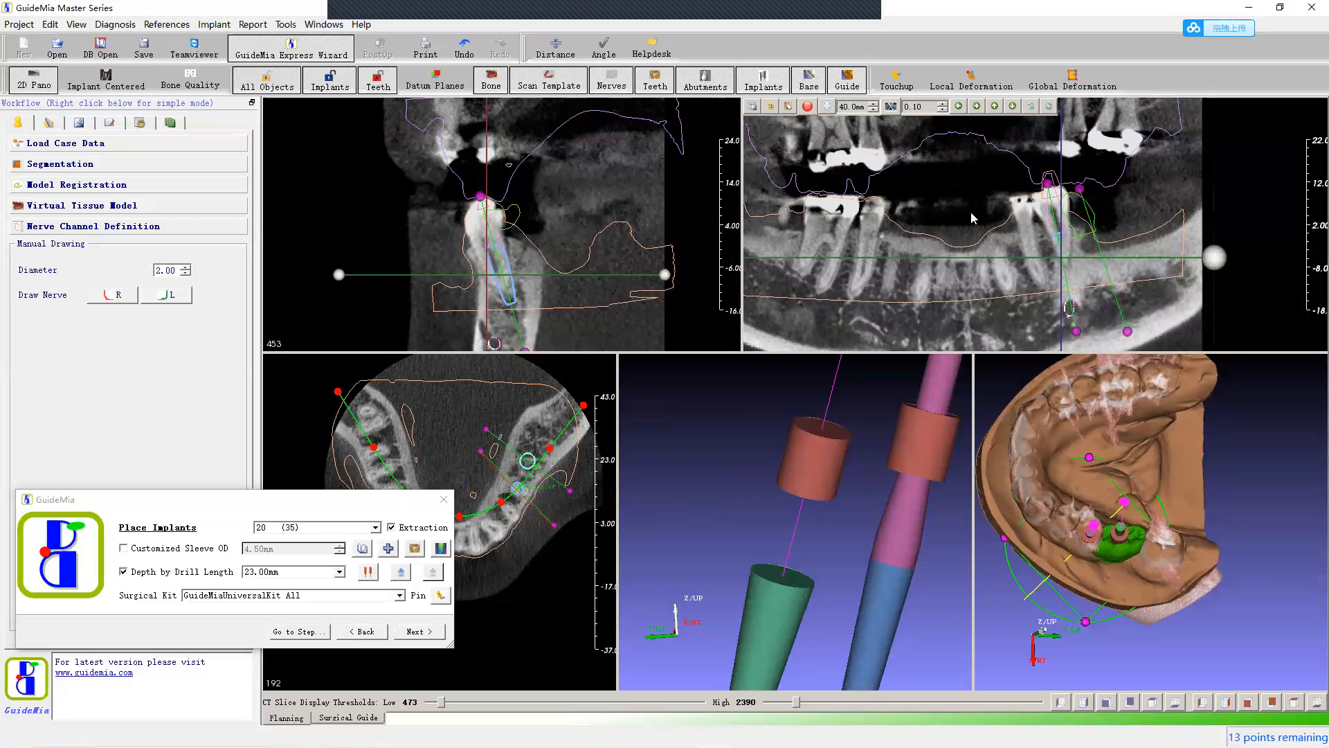
pyautogui.scroll(-2, 974, 218)
pyautogui.scroll(-1, 974, 213)
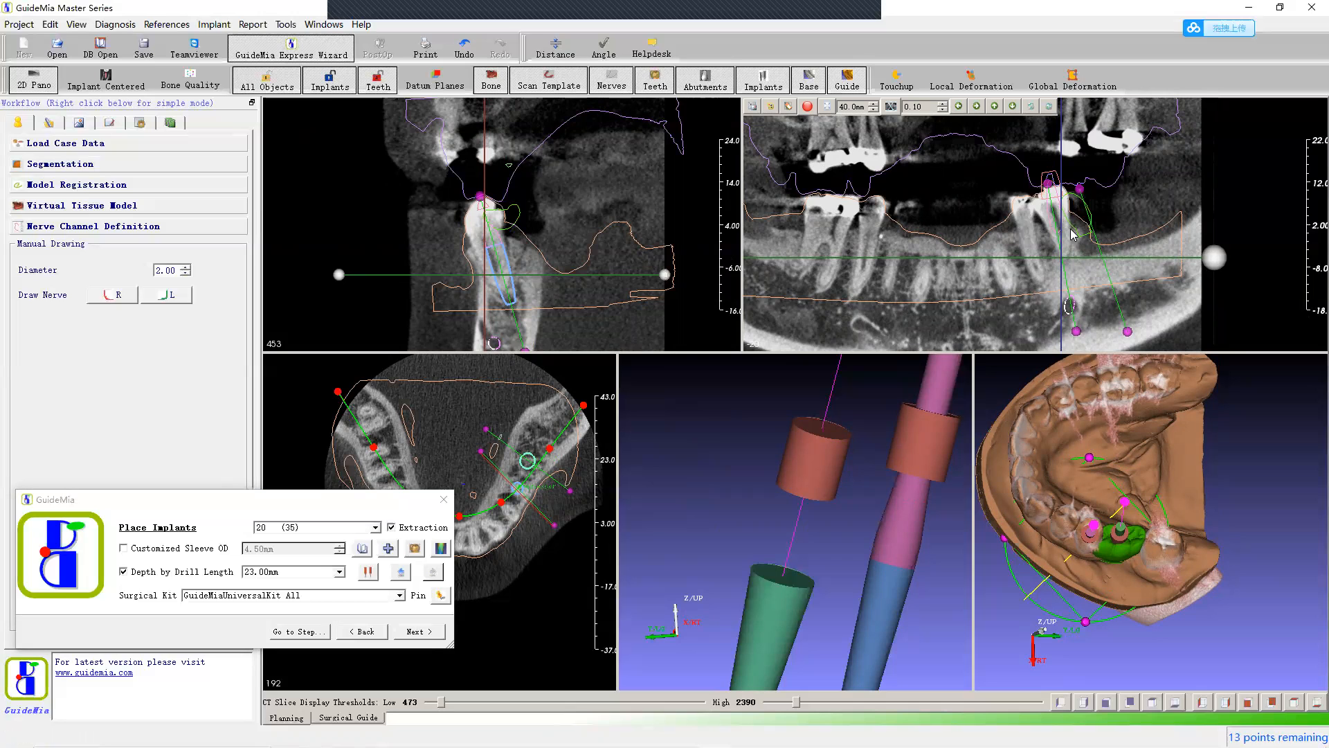
pyautogui.scroll(-4, 1064, 185)
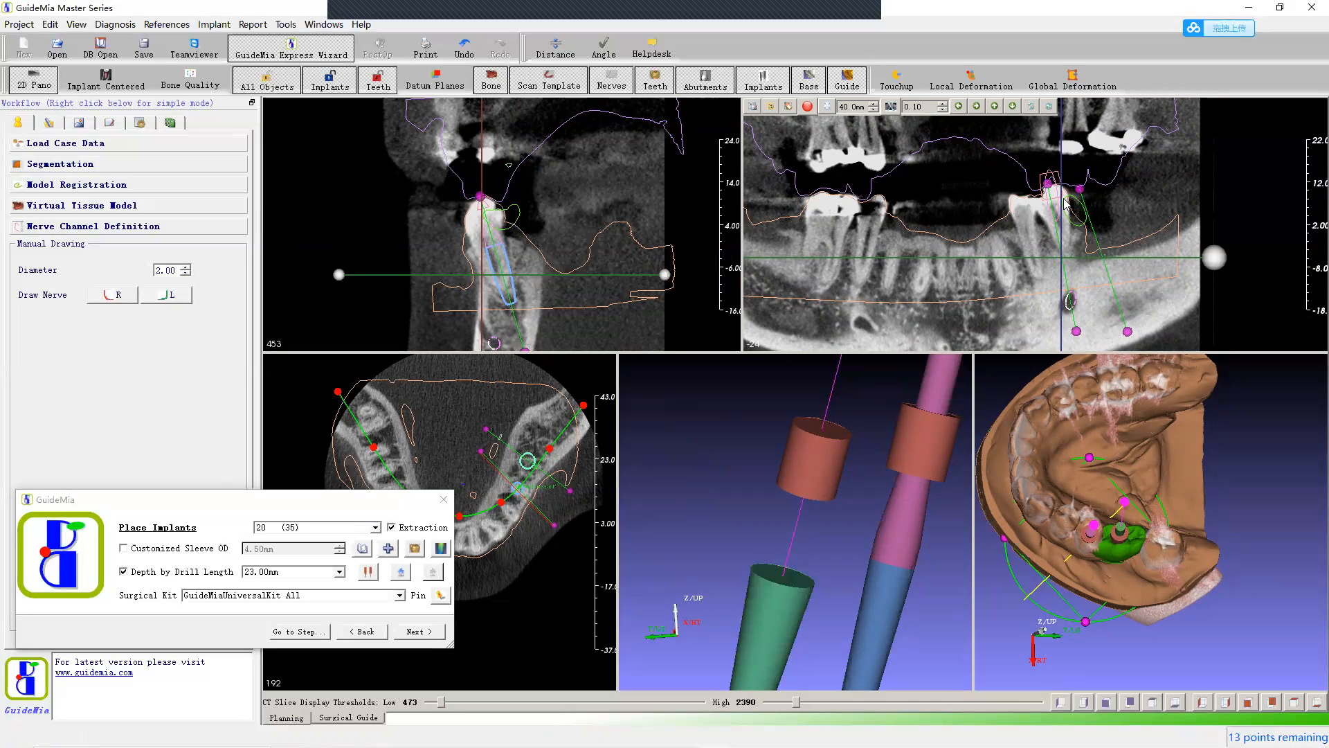
pyautogui.scroll(-2, 1047, 189)
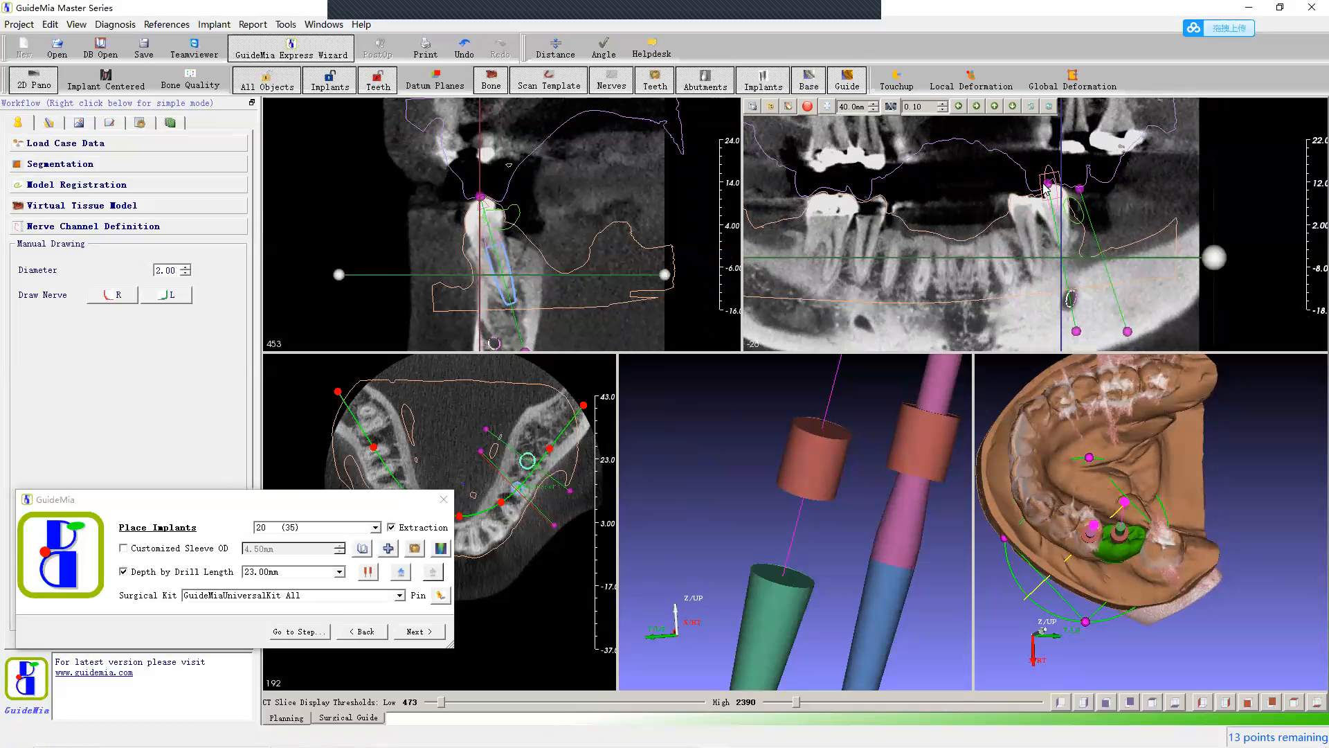
pyautogui.moveTo(1255, 510); pyautogui.dragTo(1245, 526)
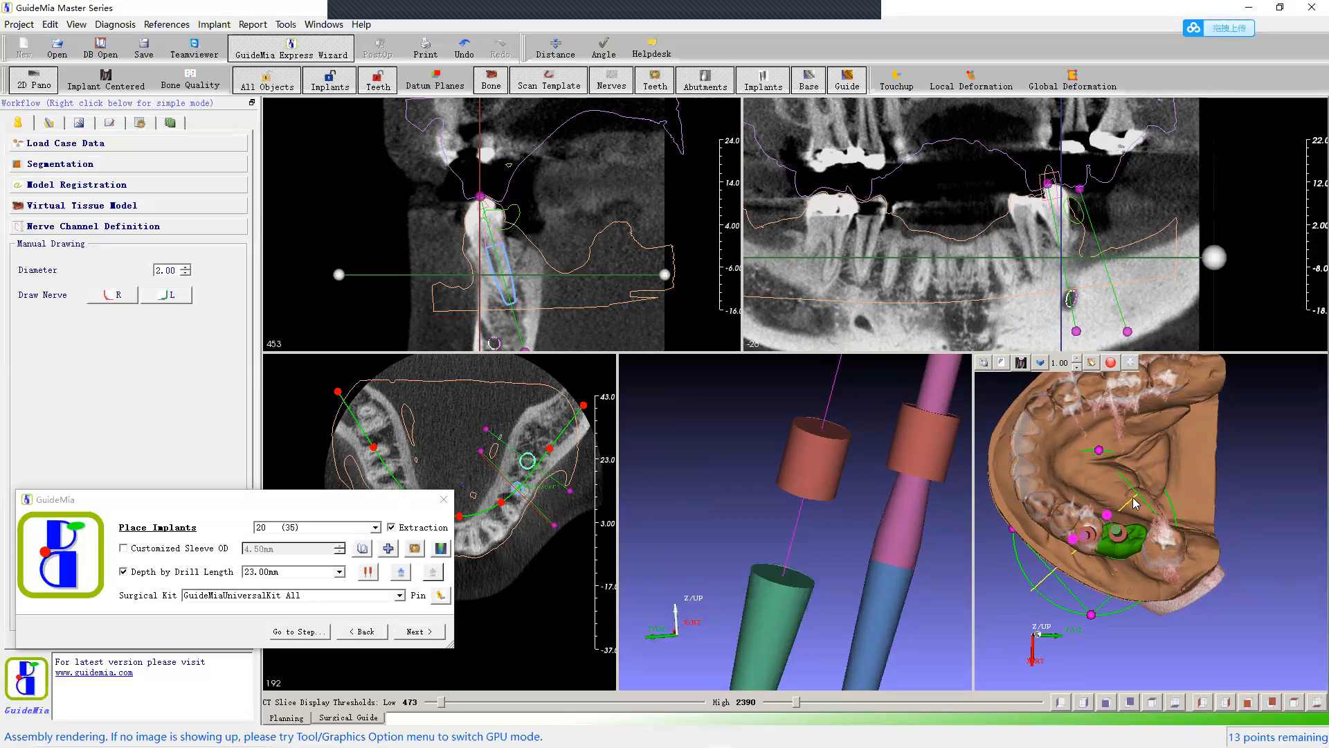
# Step: Rotate the cross-section plane slightly at the site 20 implant, and bring up an enlarged cross-section of the site 19 implant
pyautogui.moveTo(1092, 615); pyautogui.dragTo(1077, 616)
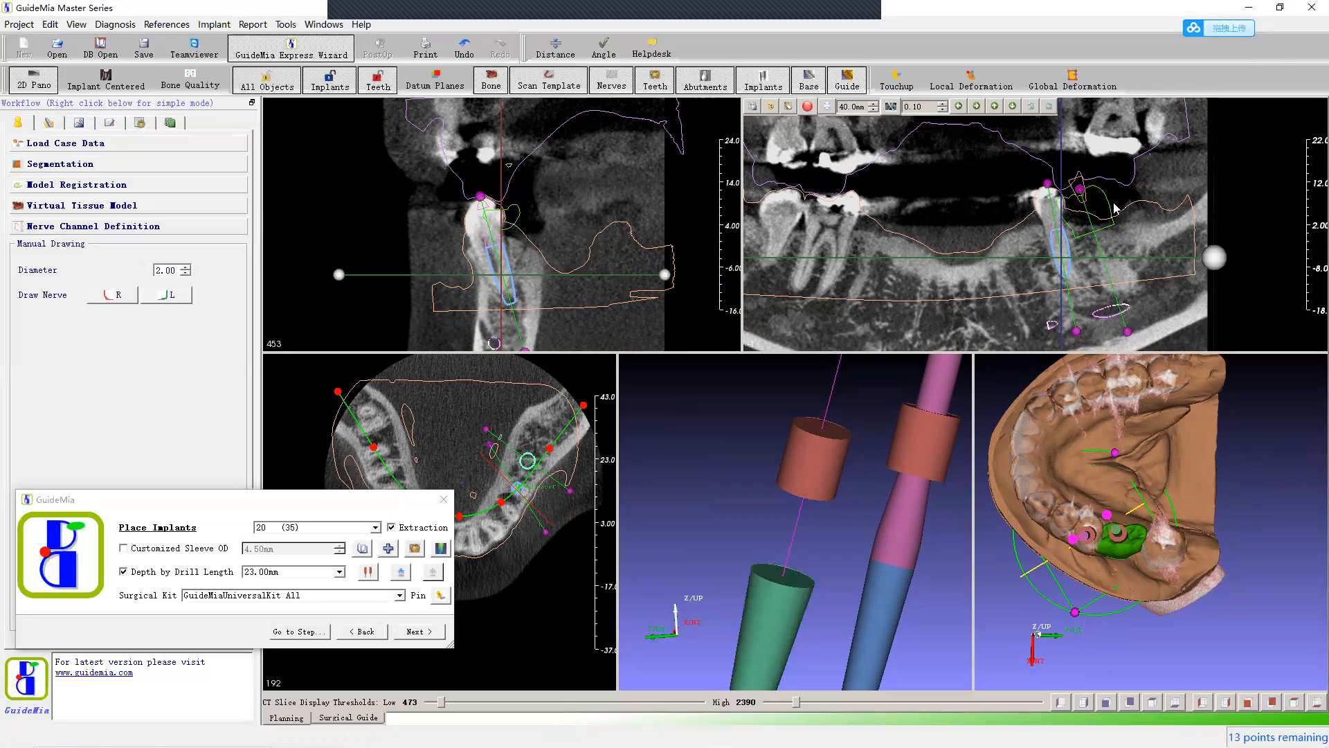
pyautogui.click(1080, 189)
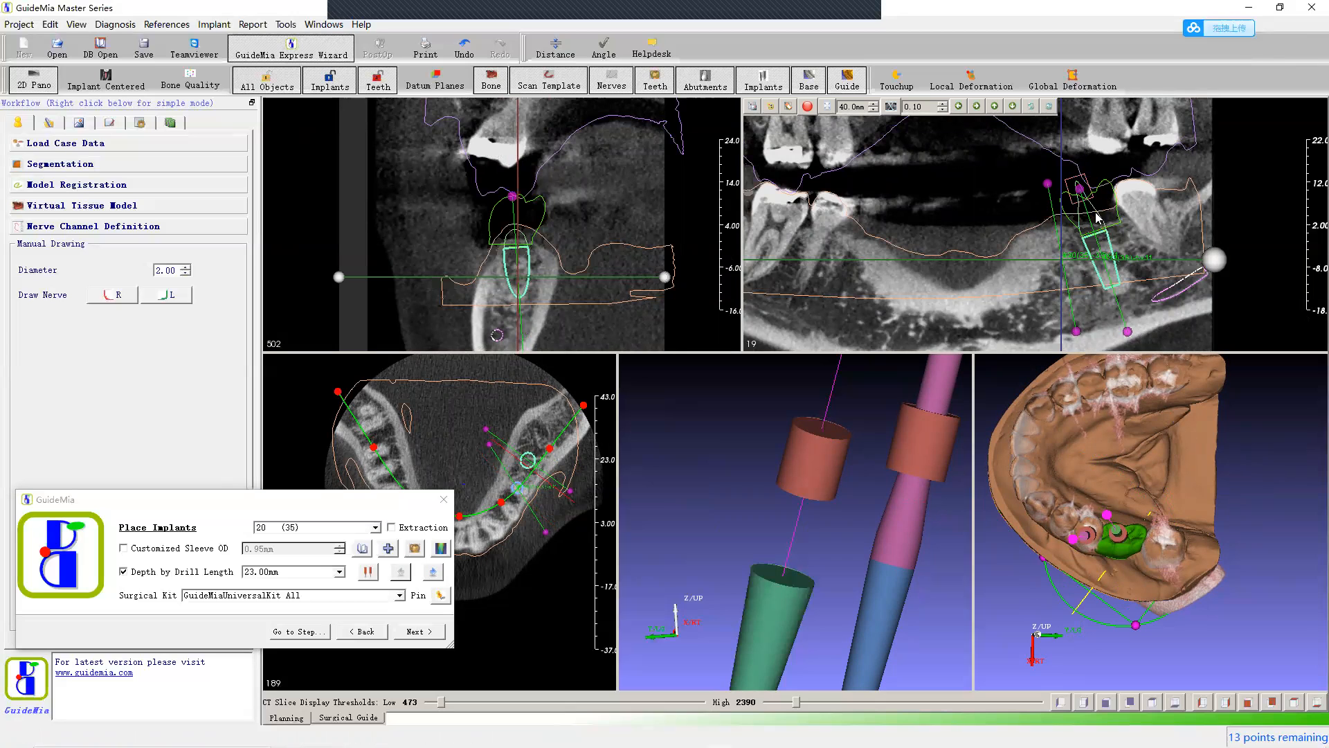
pyautogui.moveTo(617, 189); pyautogui.dragTo(623, 165, button='right')
pyautogui.moveTo(625, 171); pyautogui.dragTo(632, 114, button='middle')
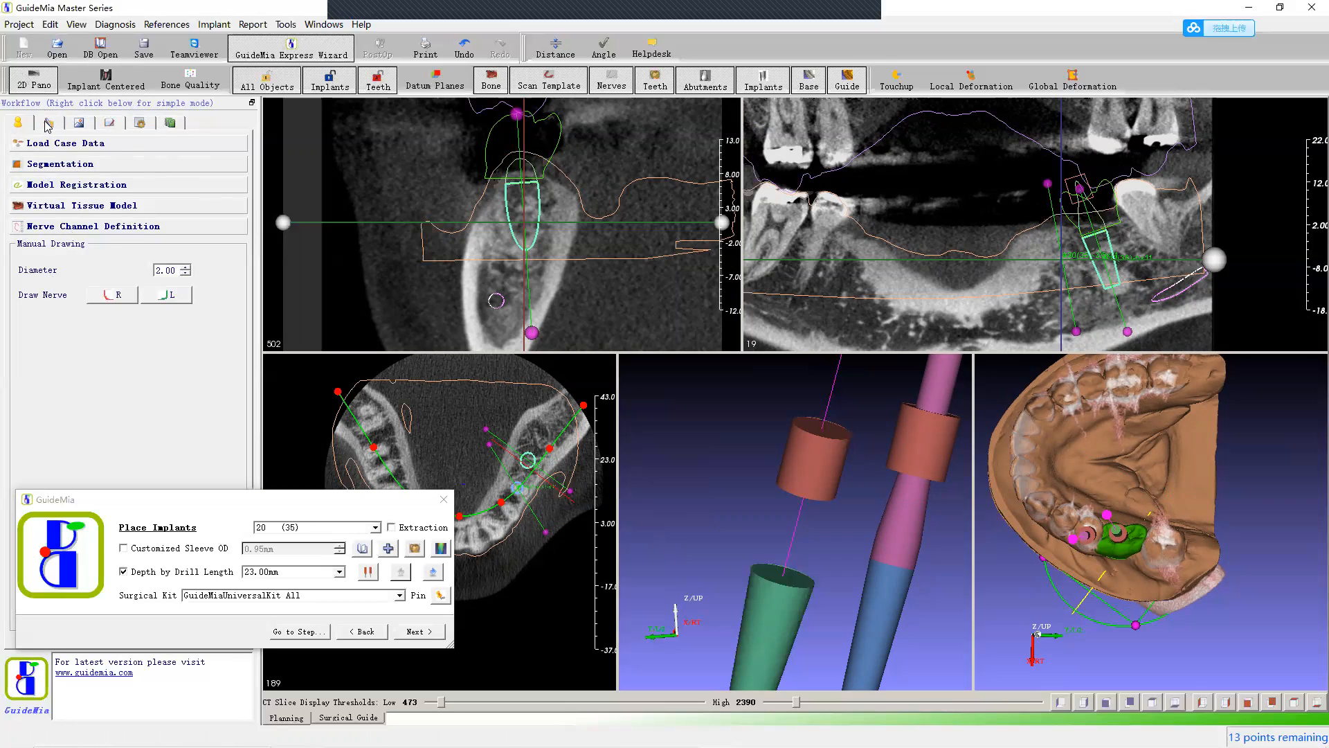
# Step: Display the HU bone density map around the site 19 implant and check its average Hounsfield value
pyautogui.moveTo(729, 410)
pyautogui.click(440, 549)
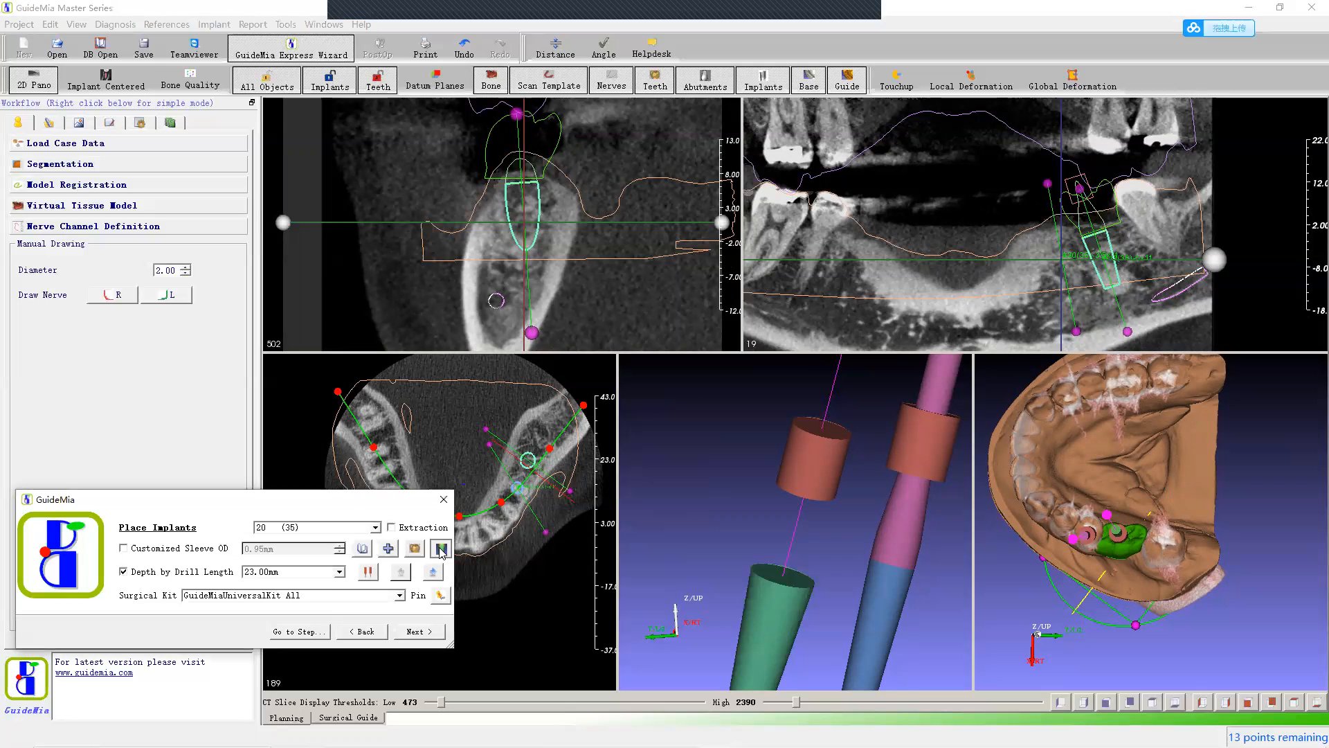
pyautogui.click(797, 519)
pyautogui.moveTo(797, 520); pyautogui.dragTo(712, 460)
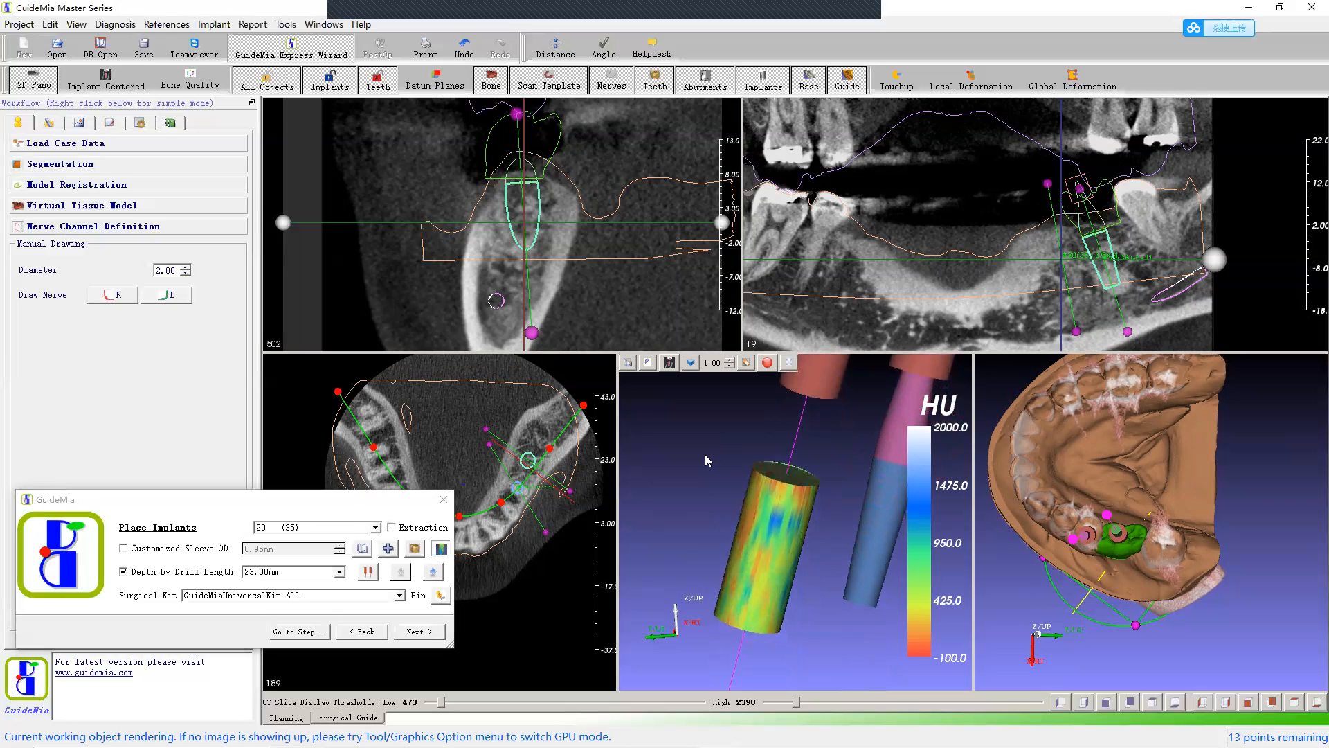
pyautogui.moveTo(710, 454); pyautogui.dragTo(762, 497)
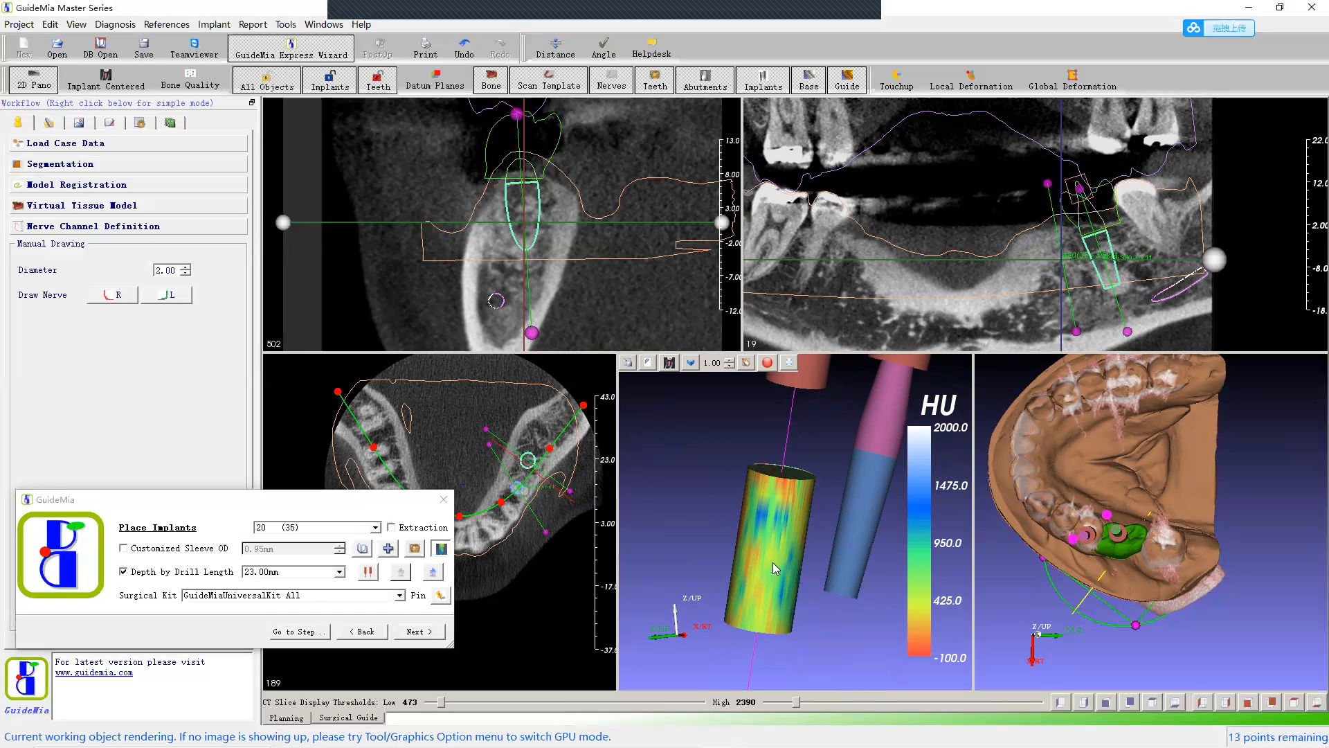
pyautogui.click(766, 586)
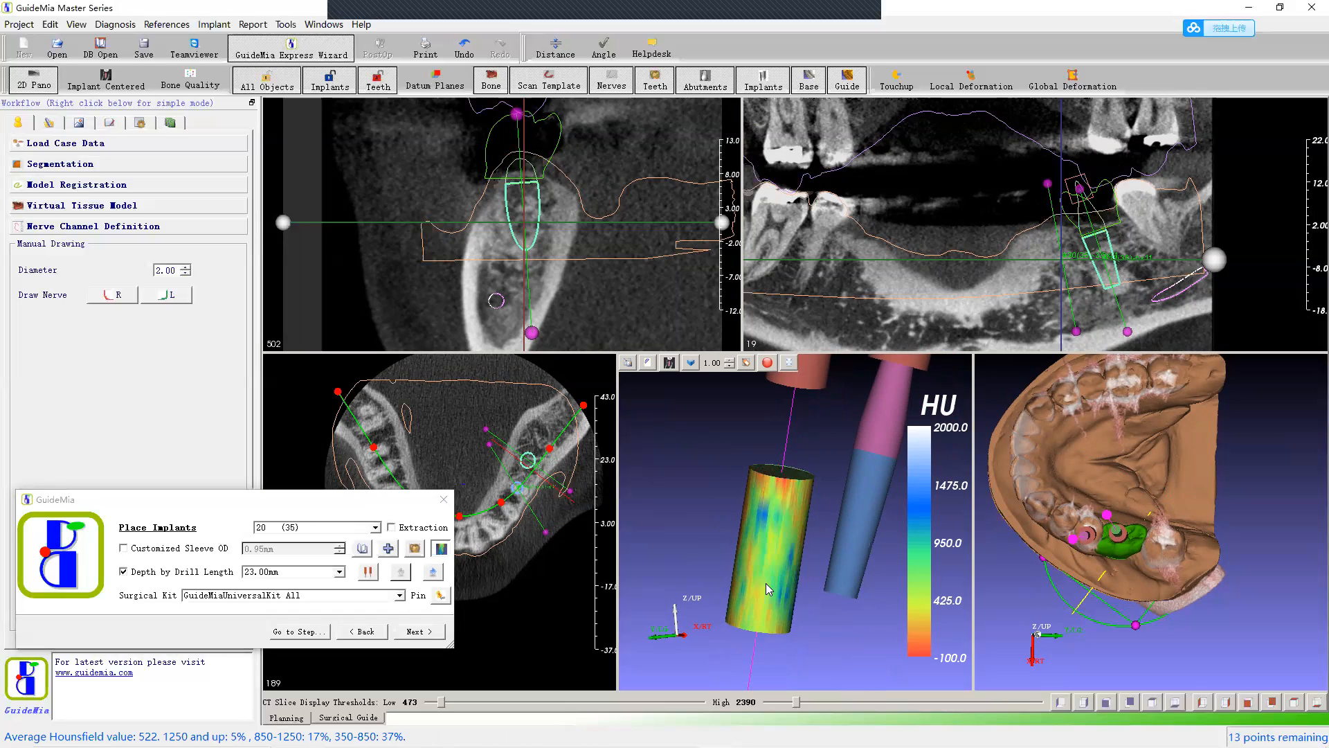
# Step: Vary the radius of the bone density cylinder around the site 19 implant to compare the density at different distances
pyautogui.scroll(3, 763, 581)
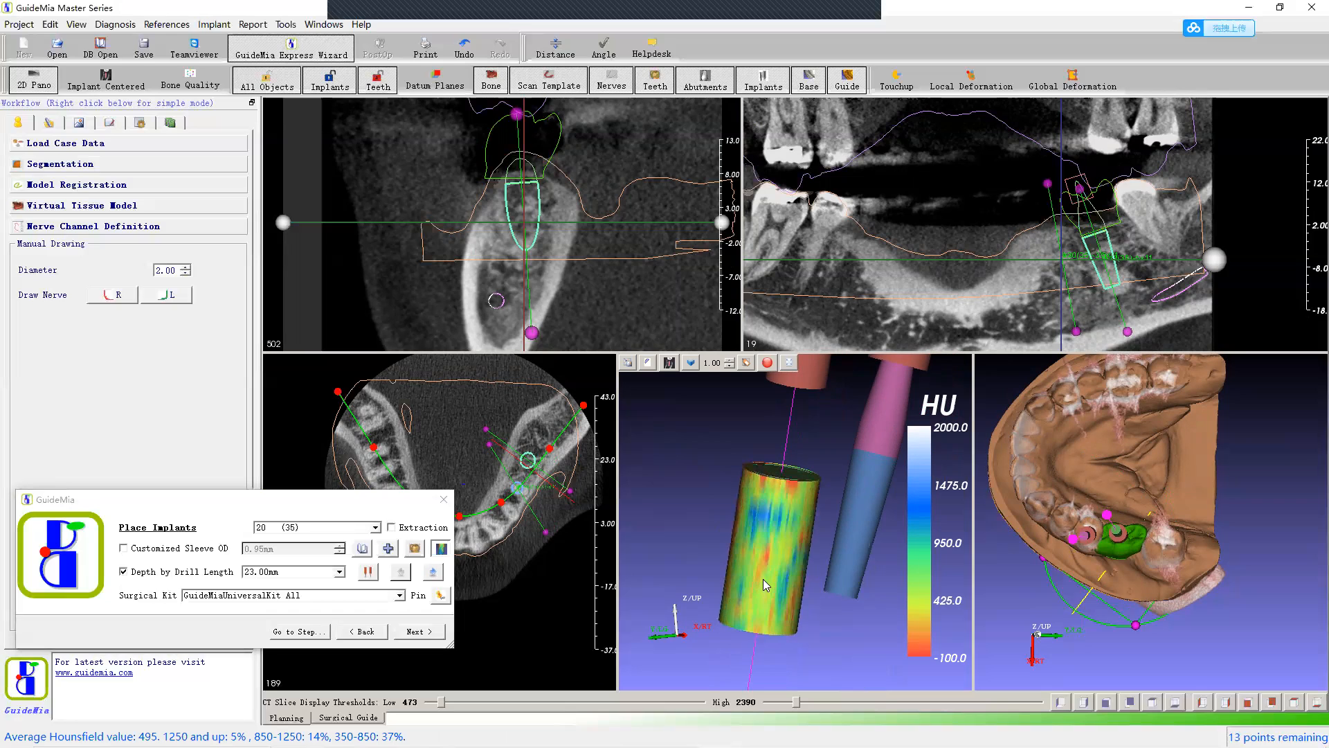
pyautogui.scroll(-2, 763, 580)
pyautogui.scroll(-2, 763, 581)
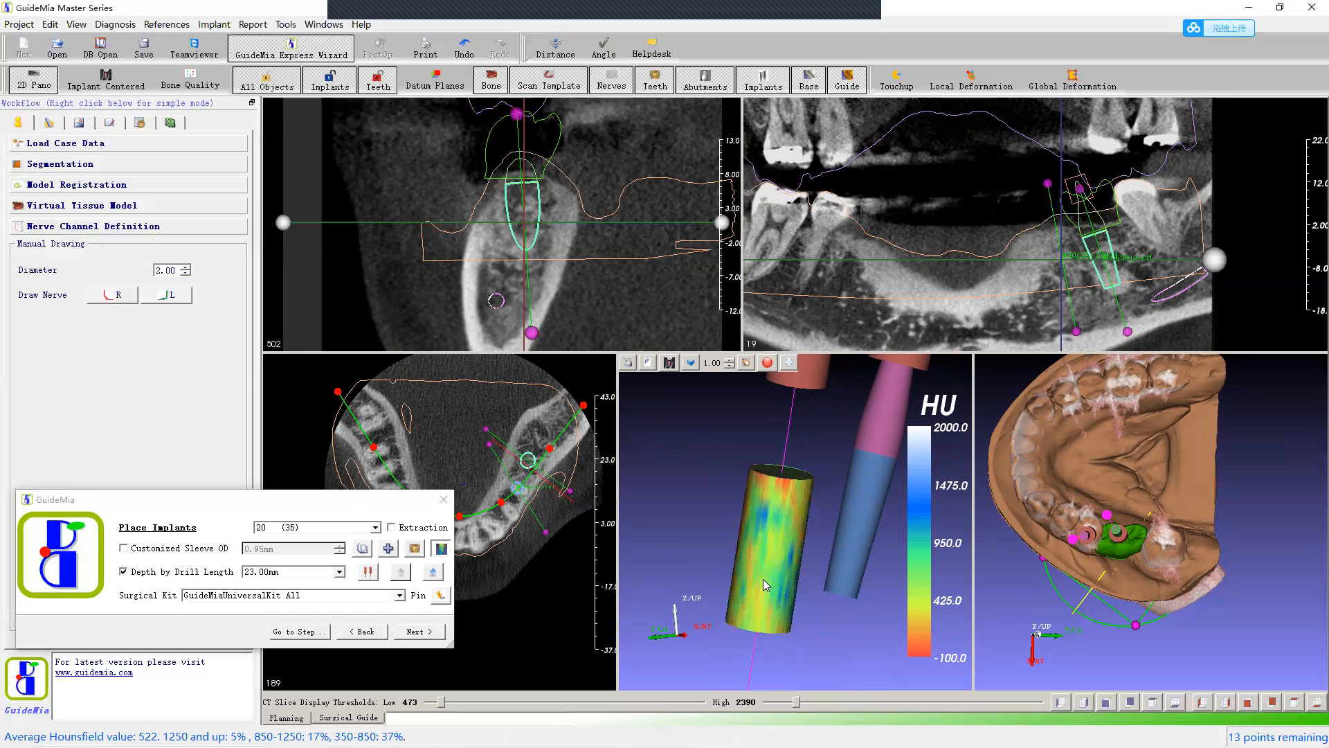
pyautogui.scroll(1, 764, 581)
pyautogui.scroll(-1, 763, 581)
pyautogui.scroll(1, 763, 580)
pyautogui.scroll(-1, 763, 581)
pyautogui.moveTo(712, 506); pyautogui.dragTo(700, 525)
pyautogui.scroll(1, 703, 524)
pyautogui.scroll(2, 703, 524)
pyautogui.scroll(-2, 702, 520)
pyautogui.scroll(5, 703, 517)
# Step: Inspect the end and side surfaces of the site 19 implant's bone density cylinder, and hide the density map
pyautogui.moveTo(705, 512); pyautogui.dragTo(781, 490)
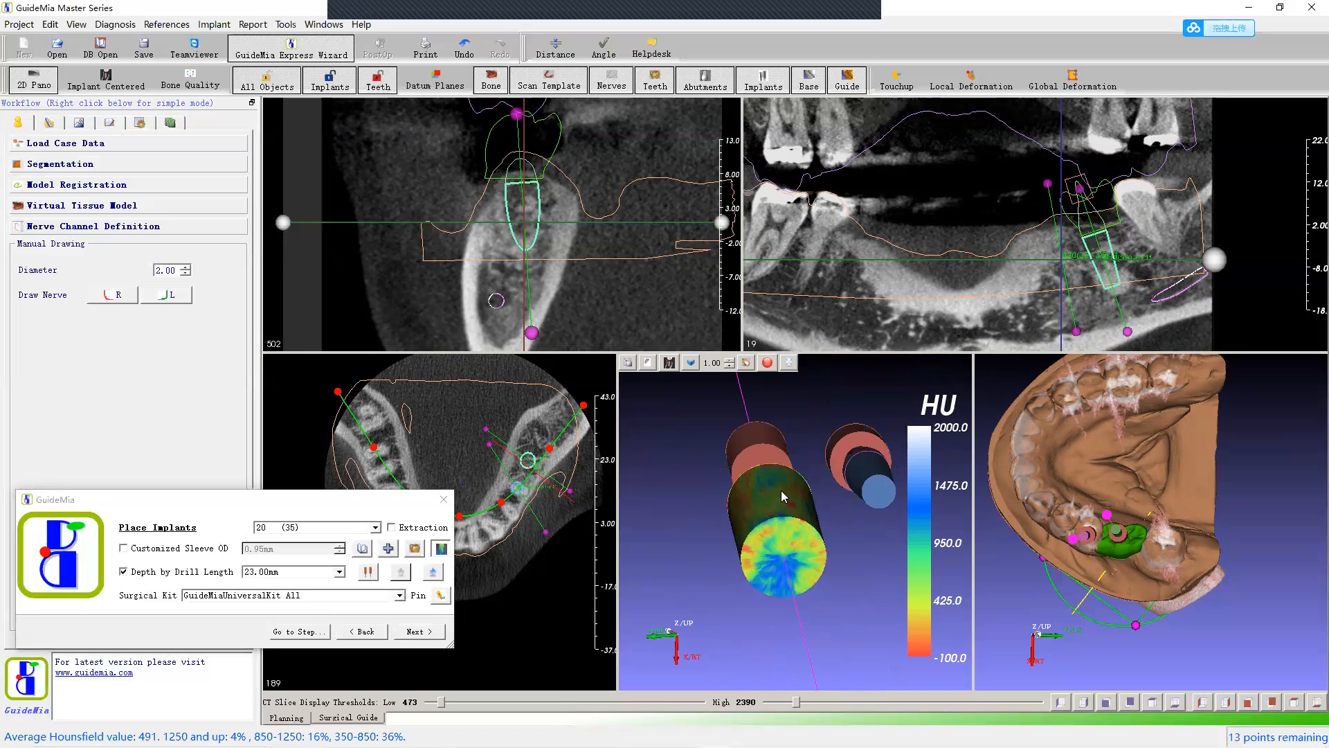
pyautogui.scroll(2, 781, 490)
pyautogui.moveTo(845, 628); pyautogui.dragTo(746, 500)
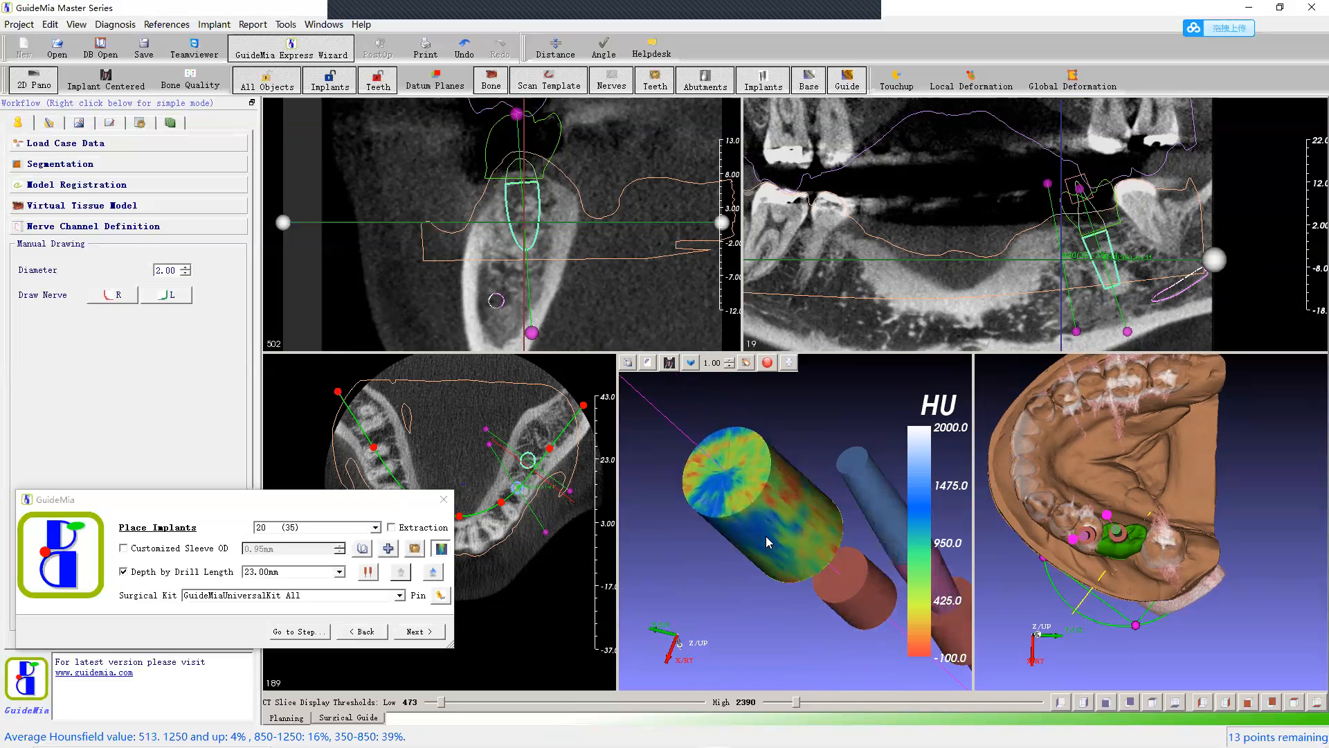
pyautogui.moveTo(1151, 313)
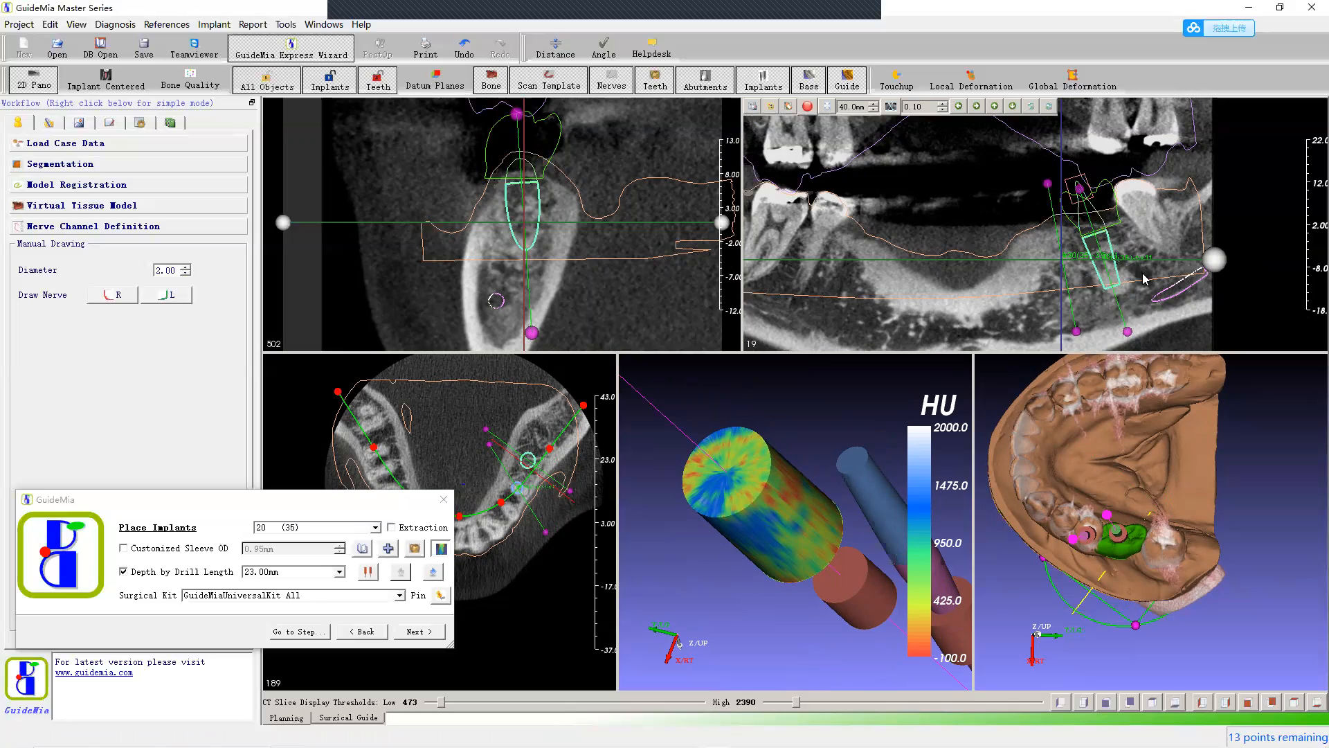
pyautogui.moveTo(790, 491); pyautogui.dragTo(701, 518)
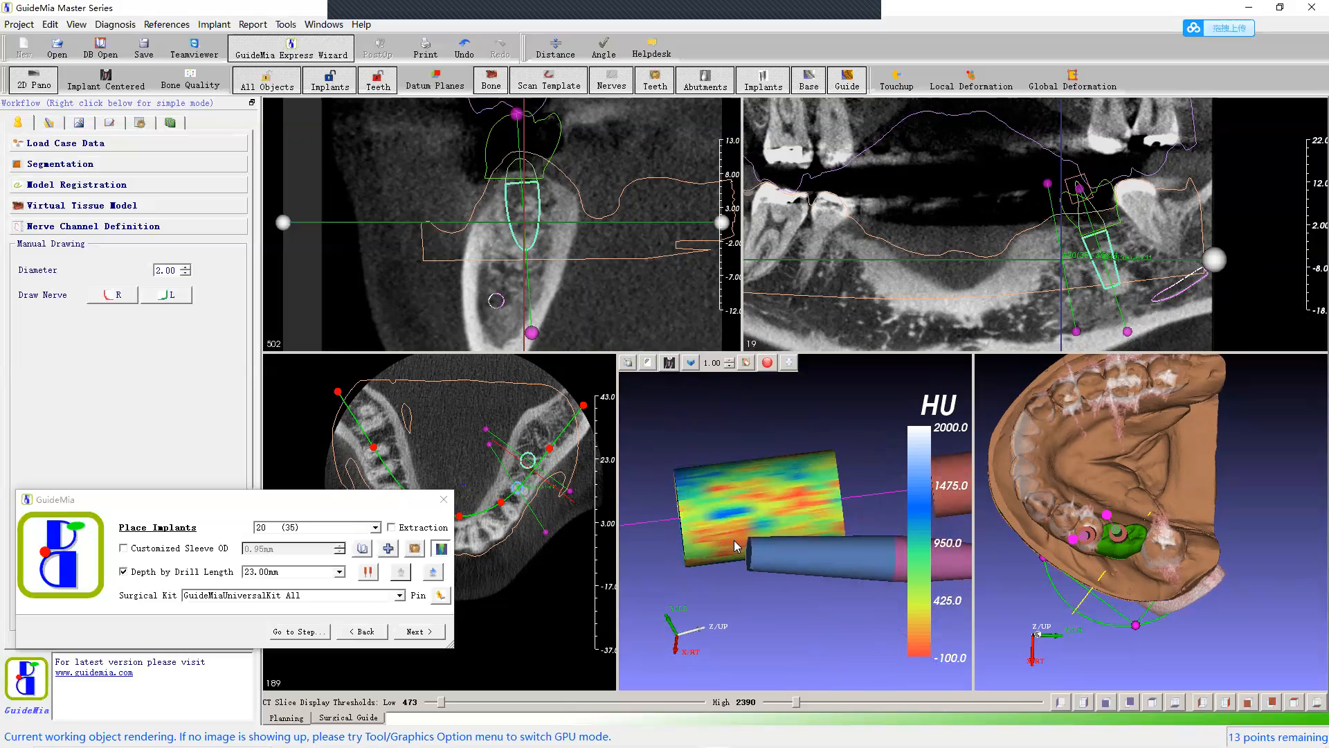
pyautogui.moveTo(753, 444); pyautogui.dragTo(706, 660)
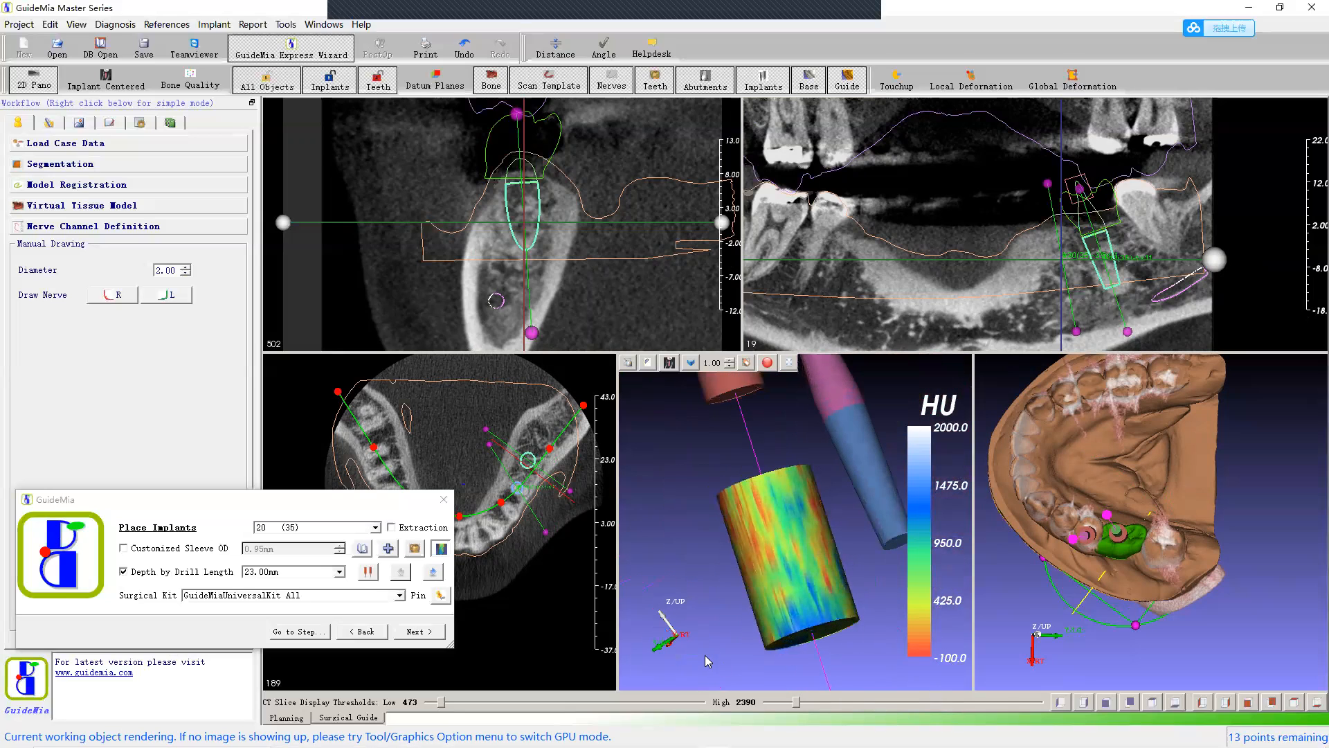
pyautogui.click(444, 551)
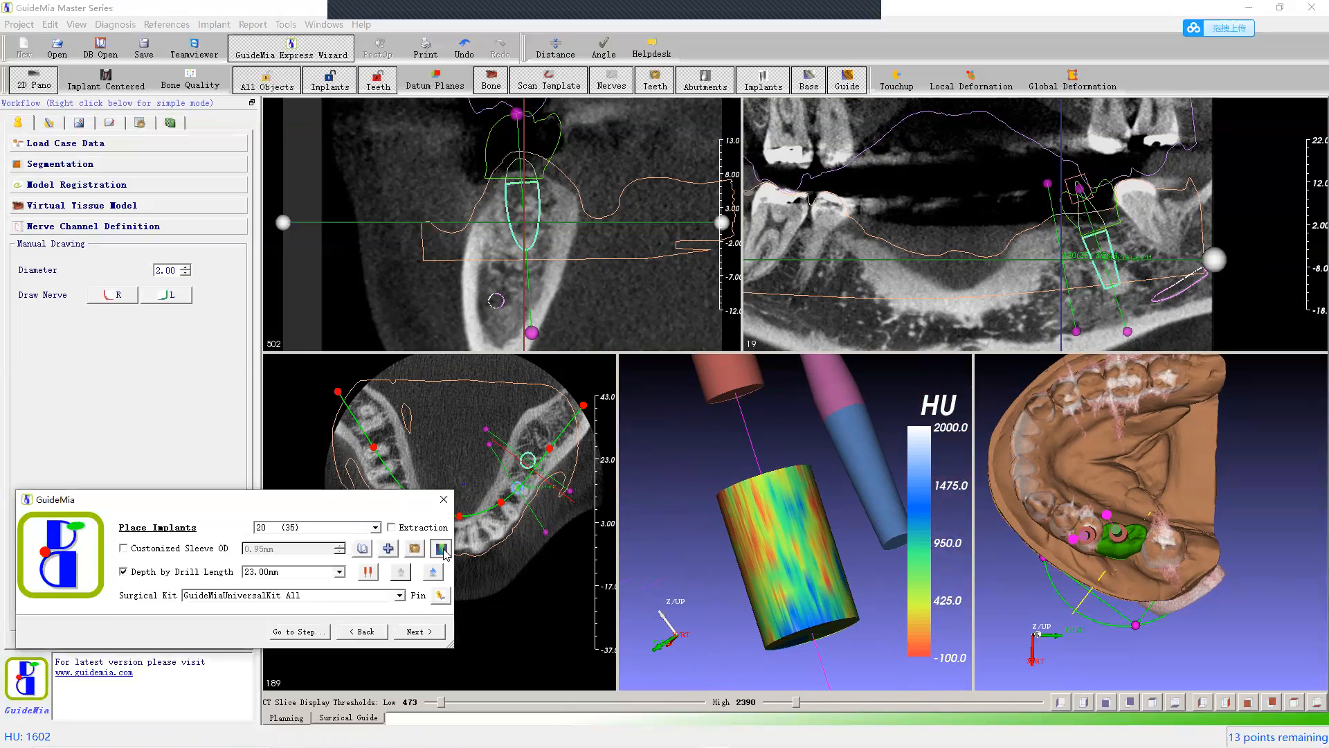
pyautogui.moveTo(811, 436); pyautogui.dragTo(745, 455)
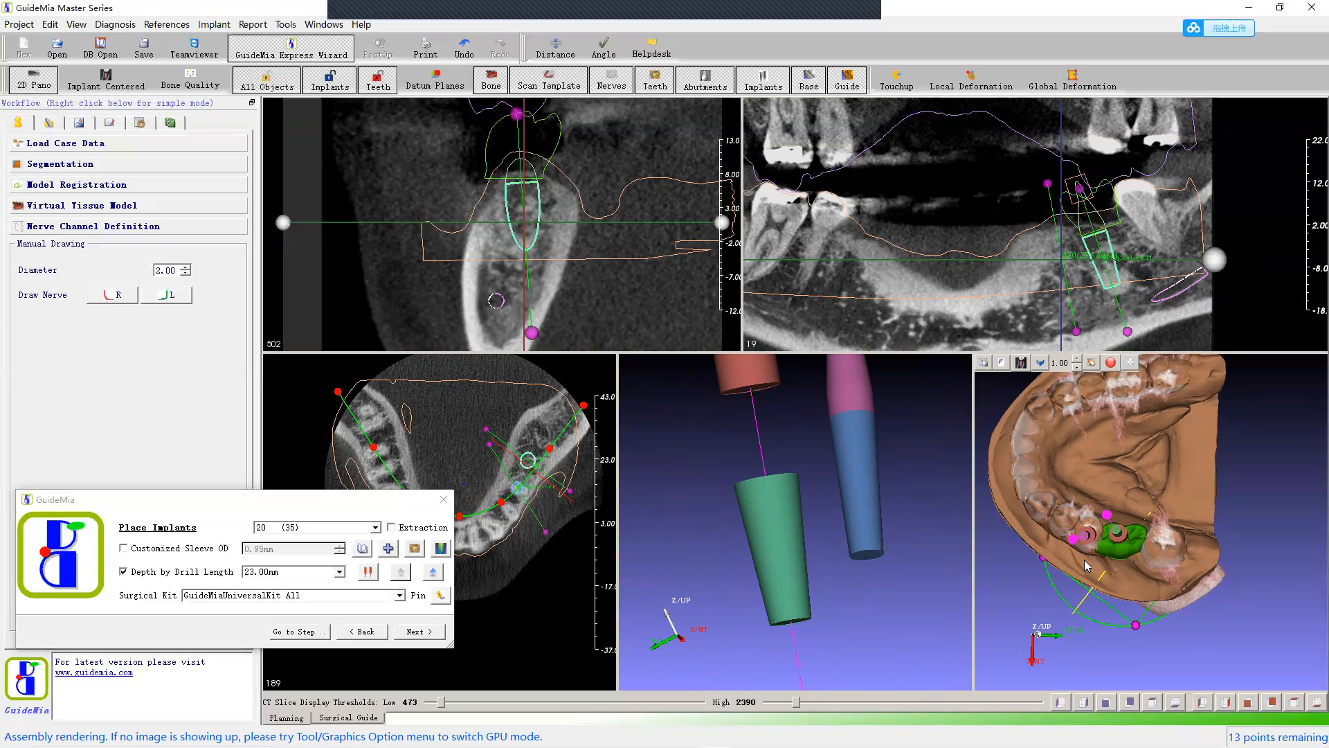
# Step: Turn the cross-section plane slightly at the site 19 implant, and select the site 20 implant with extraction enabled
pyautogui.moveTo(1136, 626); pyautogui.dragTo(1144, 629)
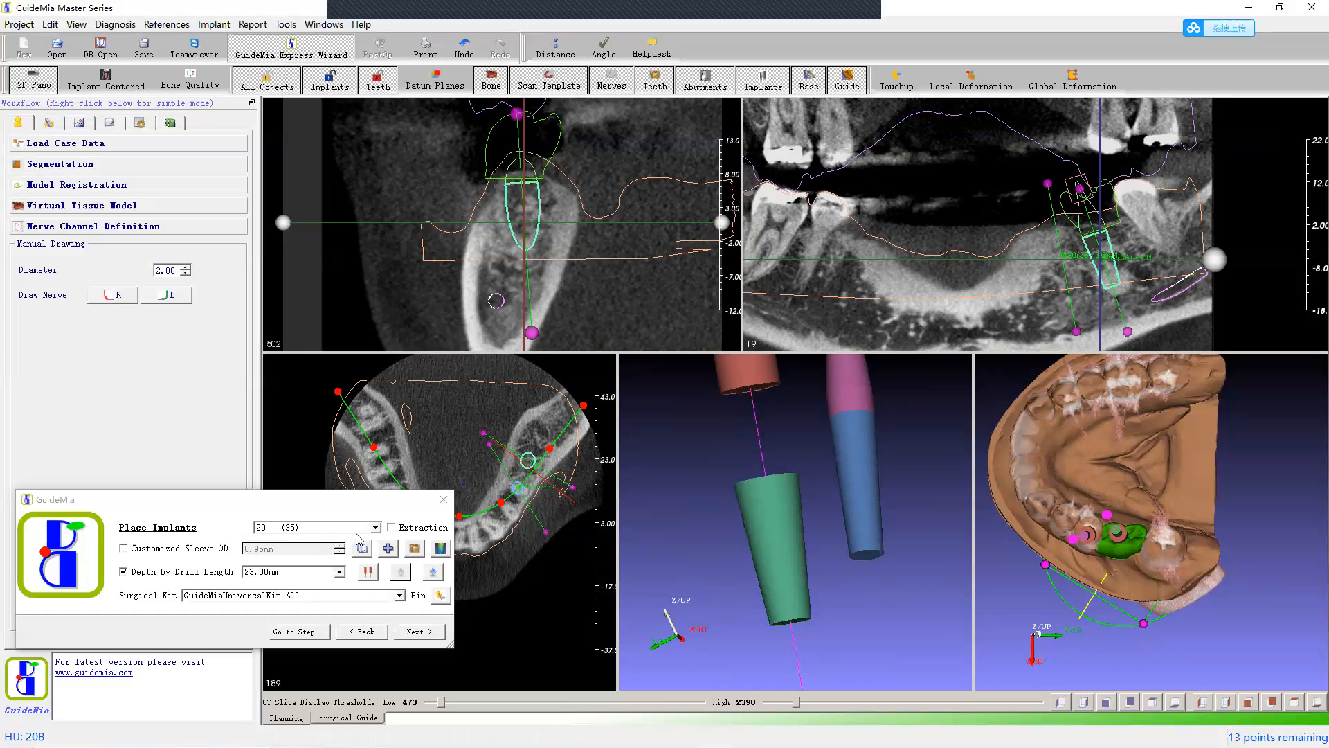
pyautogui.click(393, 527)
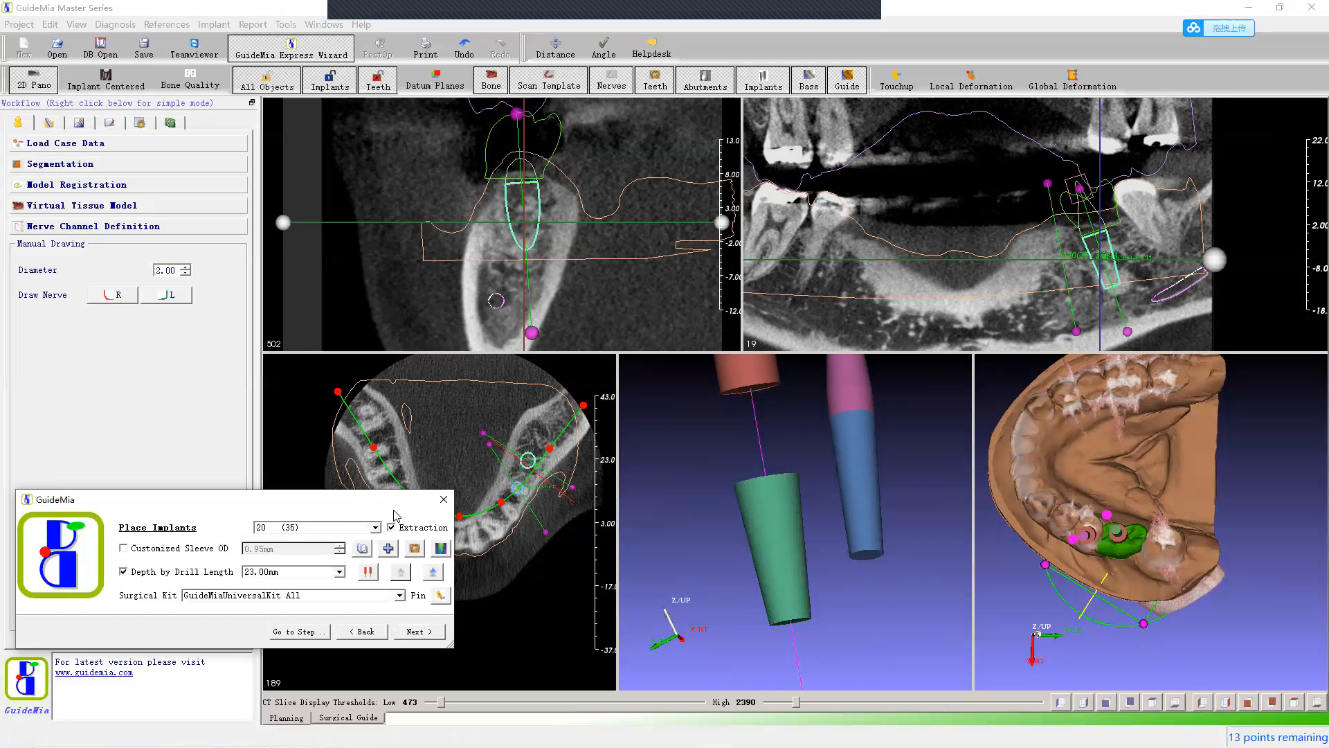
pyautogui.click(1047, 186)
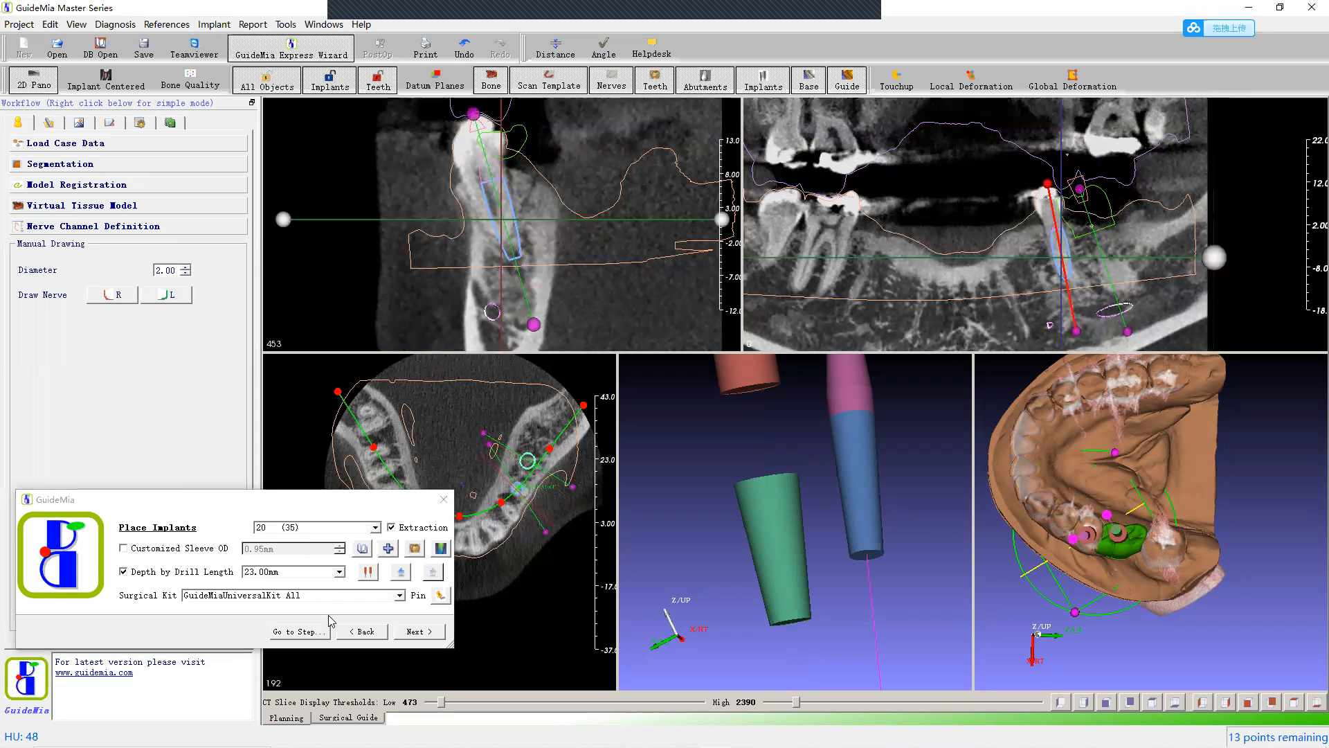
pyautogui.click(388, 550)
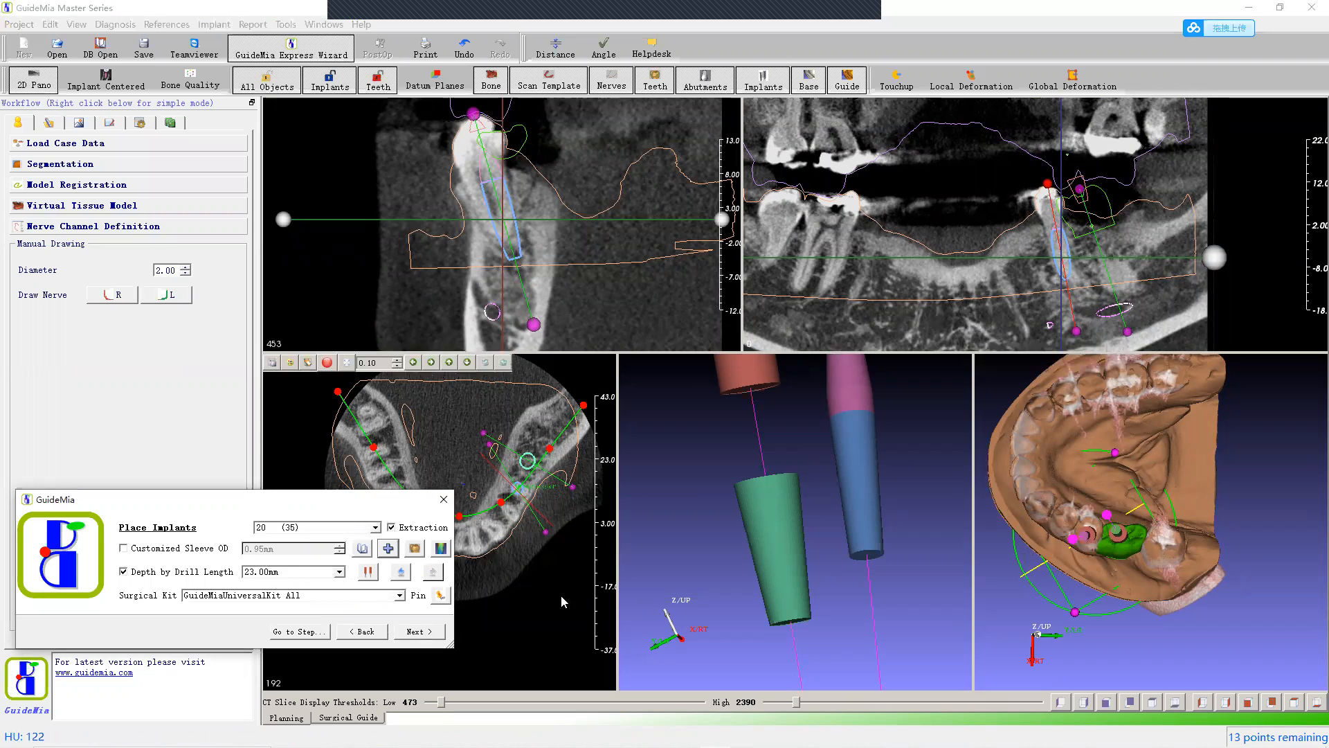
# Step: Proceed to surgical guide design and define the guide's insertion direction from an occlusal view of the lower jaw model
pyautogui.click(409, 636)
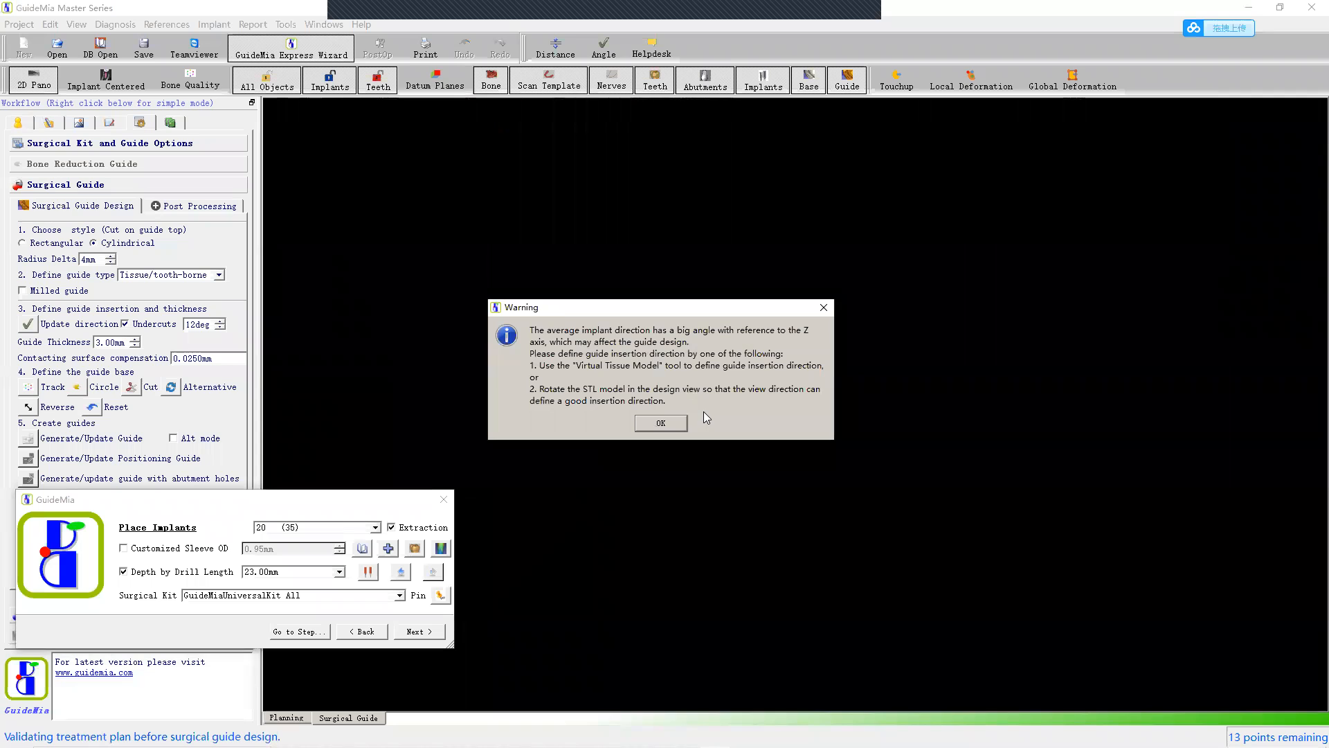
pyautogui.click(657, 415)
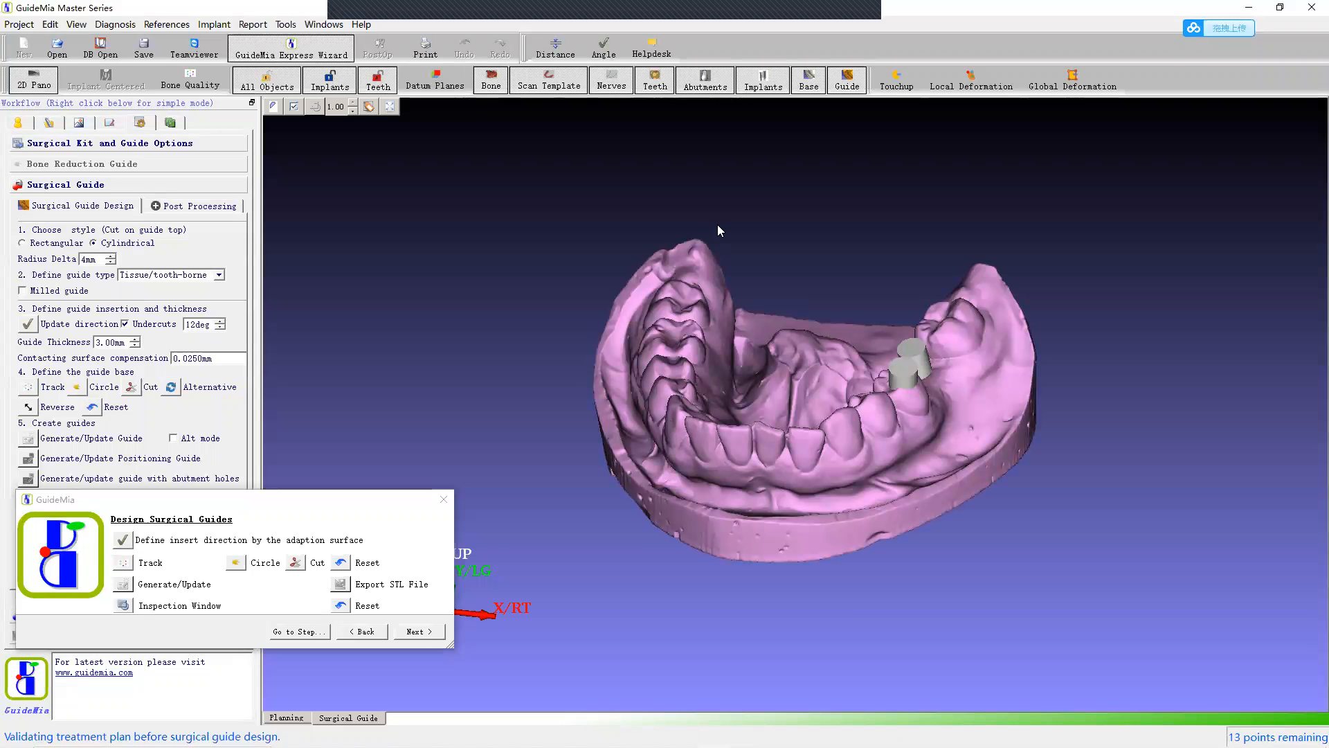
pyautogui.moveTo(718, 225); pyautogui.dragTo(738, 356)
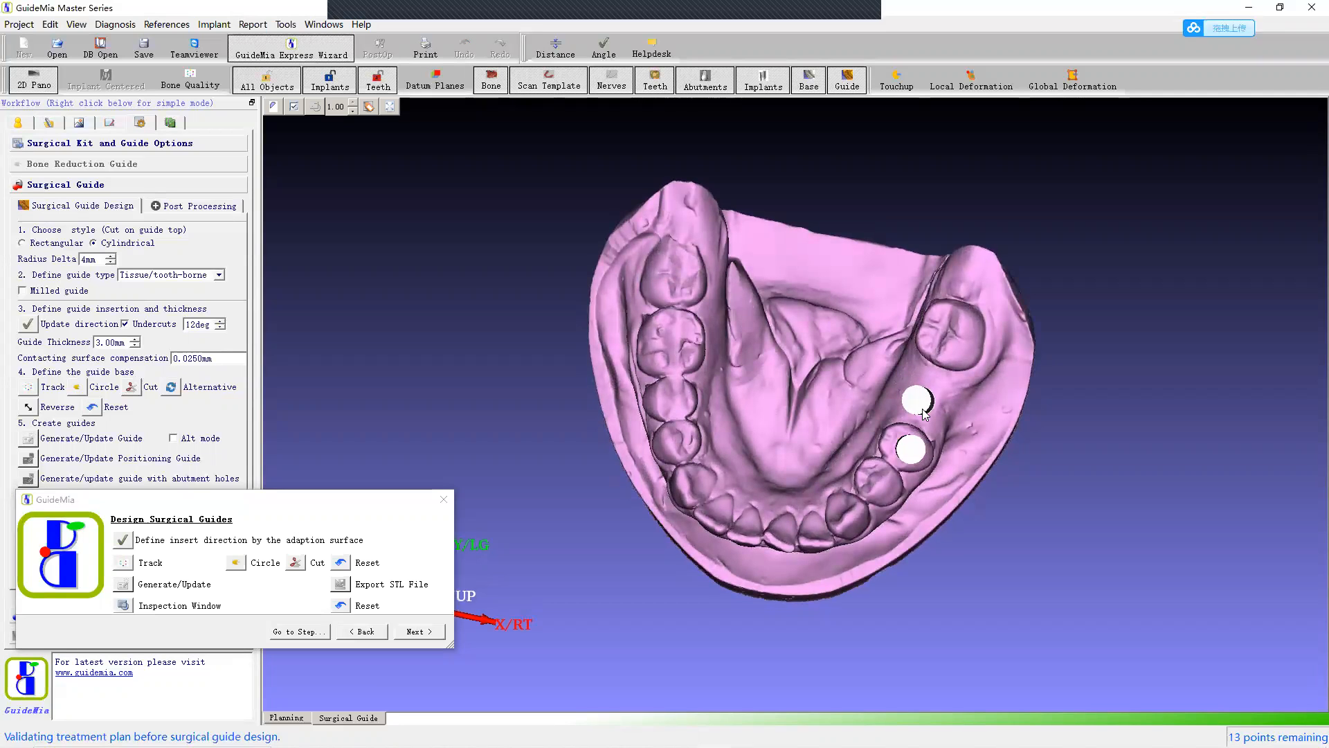
pyautogui.moveTo(1073, 583); pyautogui.dragTo(1033, 402)
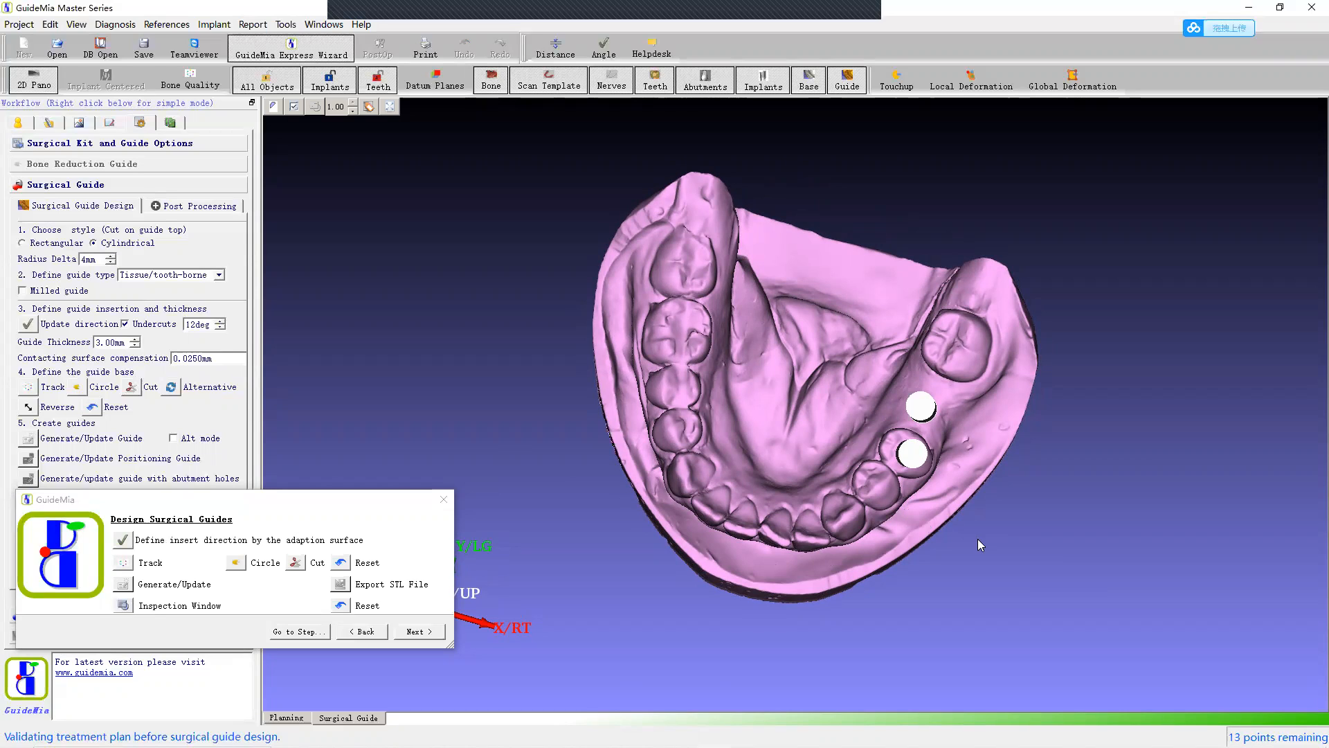
pyautogui.moveTo(978, 539)
pyautogui.mouseDown()
pyautogui.moveTo(1033, 565)
pyautogui.moveTo(978, 560)
pyautogui.moveTo(977, 526)
pyautogui.moveTo(988, 563)
pyautogui.moveTo(996, 547)
pyautogui.mouseUp()
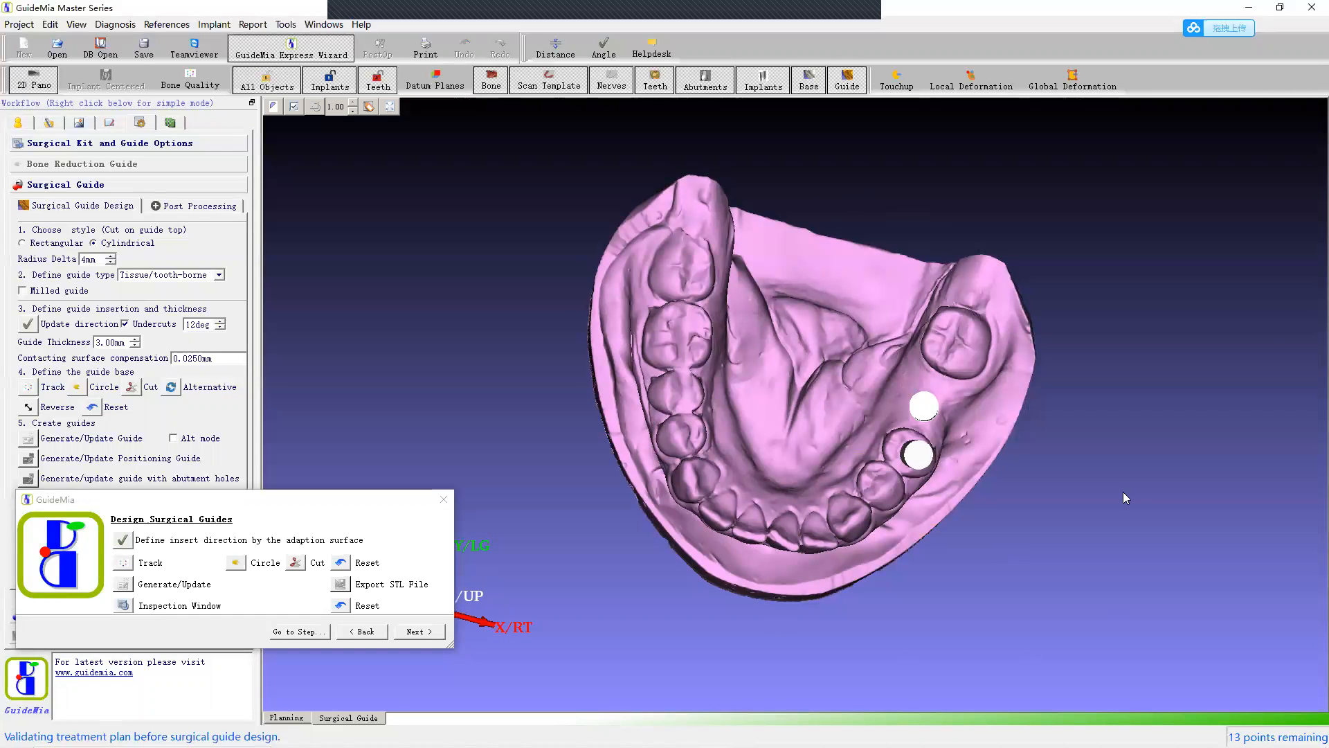
pyautogui.moveTo(859, 417); pyautogui.dragTo(1057, 550)
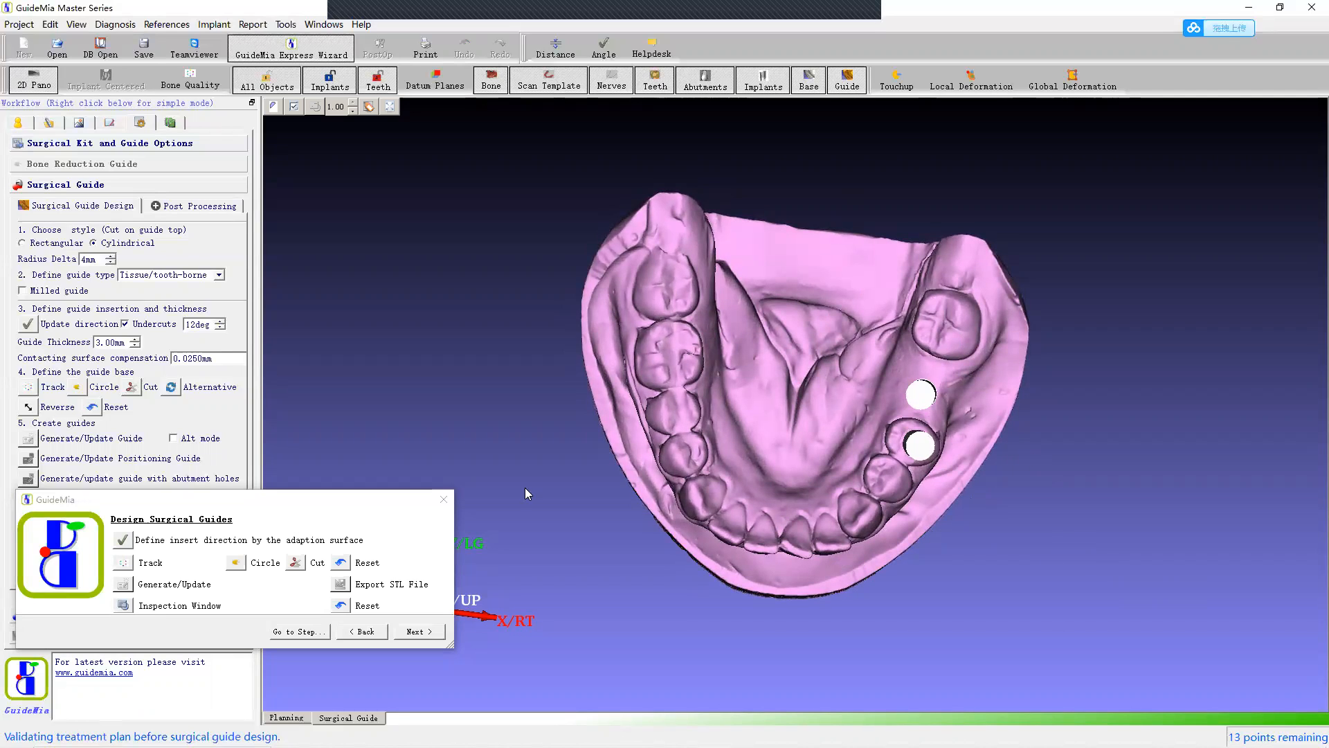
pyautogui.click(121, 544)
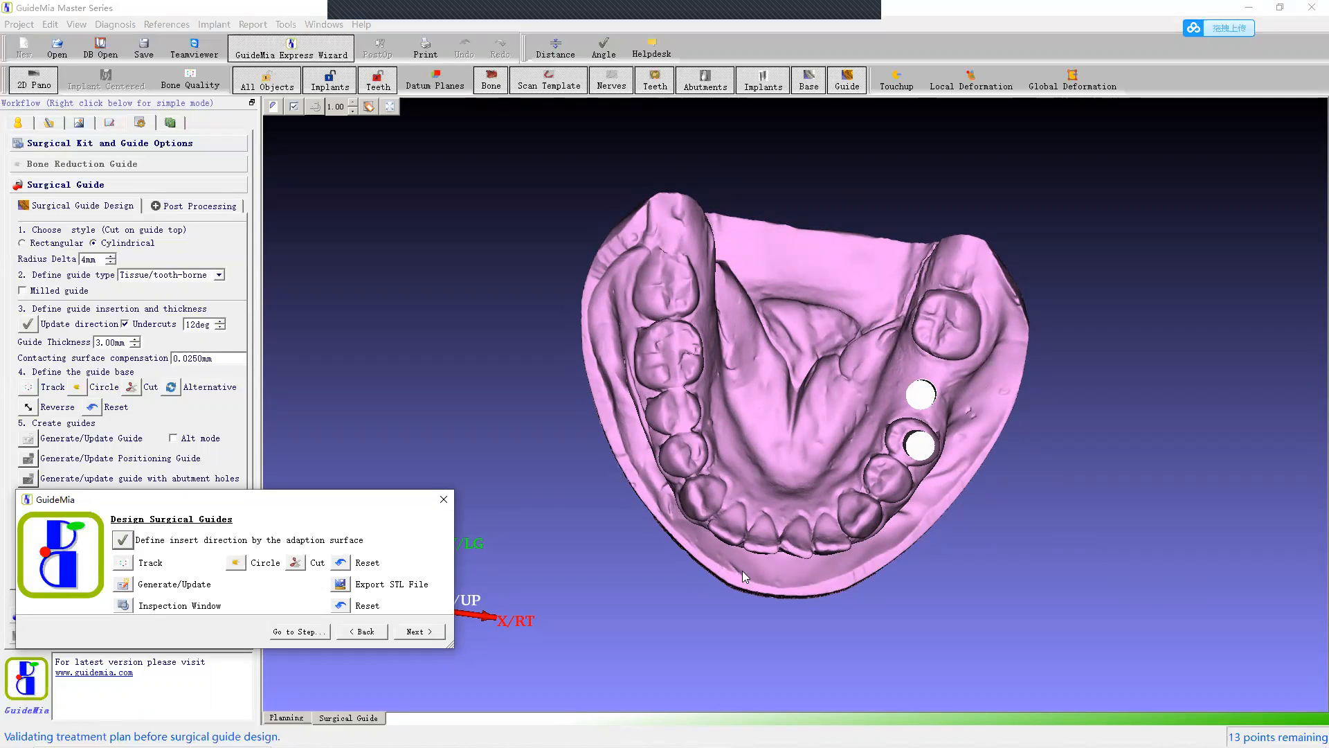
# Step: Track the guide base outline from the front teeth along the lingual side of the implant sites to the rear molar
pyautogui.click(122, 566)
pyautogui.click(723, 526)
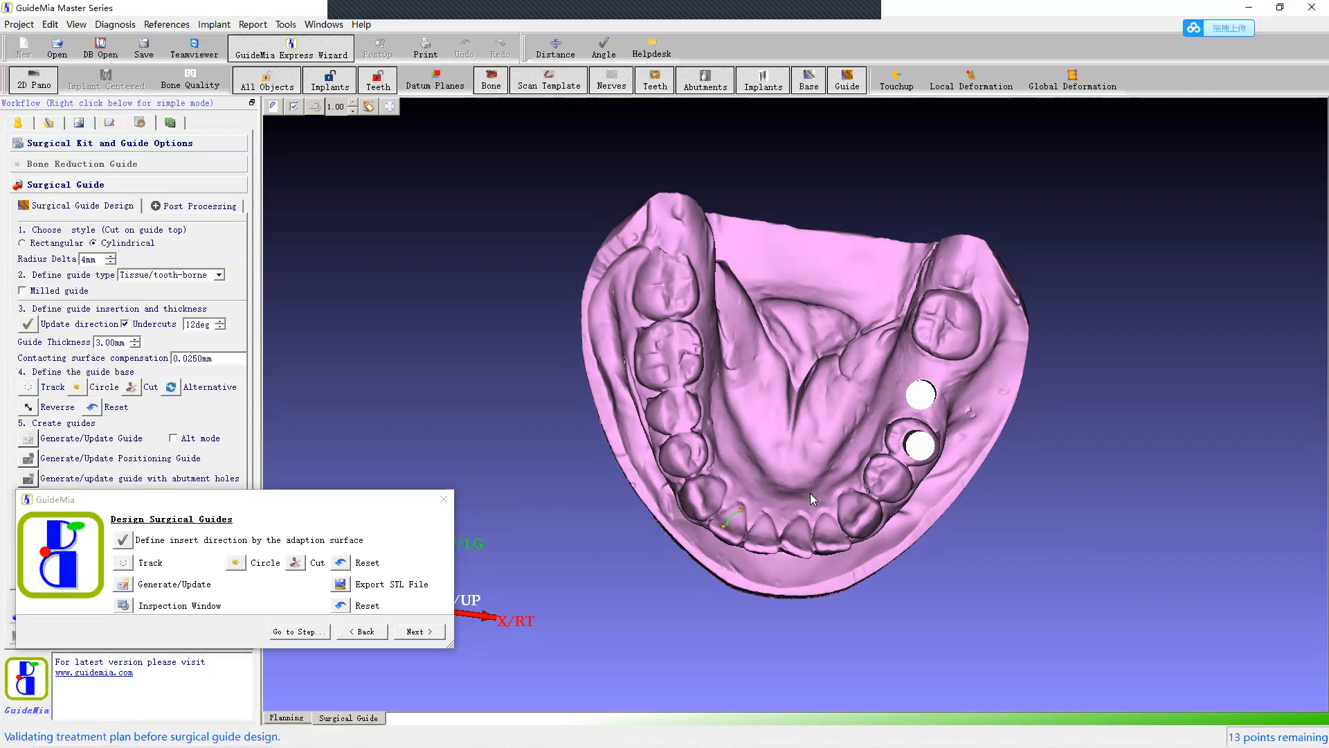
pyautogui.moveTo(1079, 476); pyautogui.dragTo(990, 496)
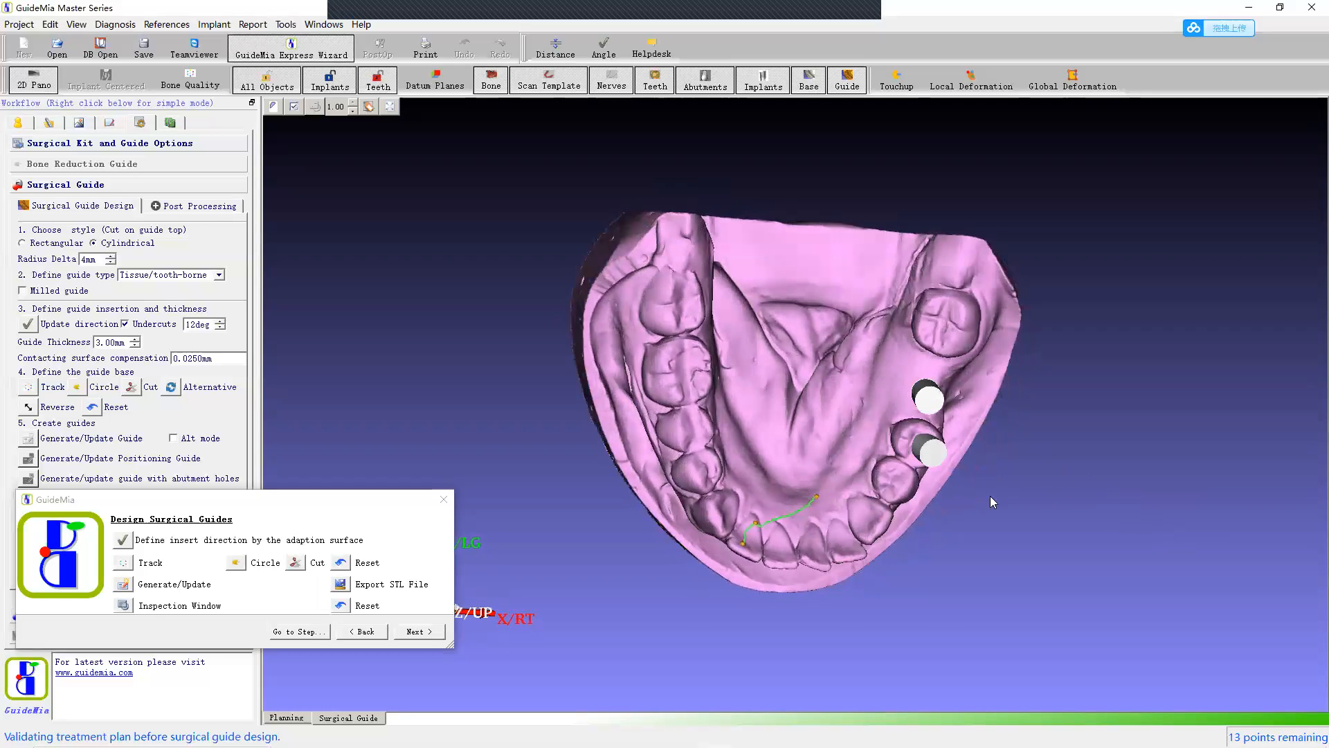
pyautogui.click(855, 451)
pyautogui.moveTo(1183, 491); pyautogui.dragTo(942, 328)
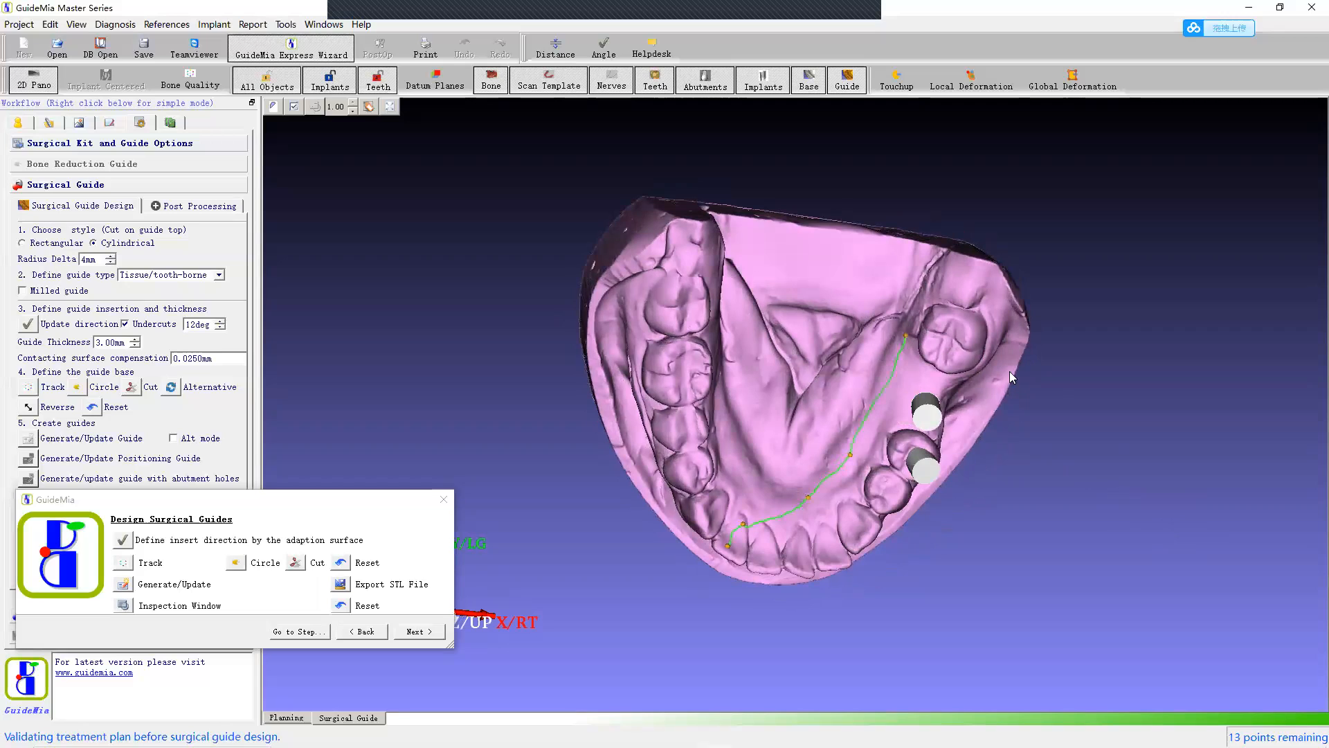
# Step: Continue tracking the guide base outline across the rear molar from its lingual to its buccal side
pyautogui.moveTo(1219, 483); pyautogui.dragTo(822, 259)
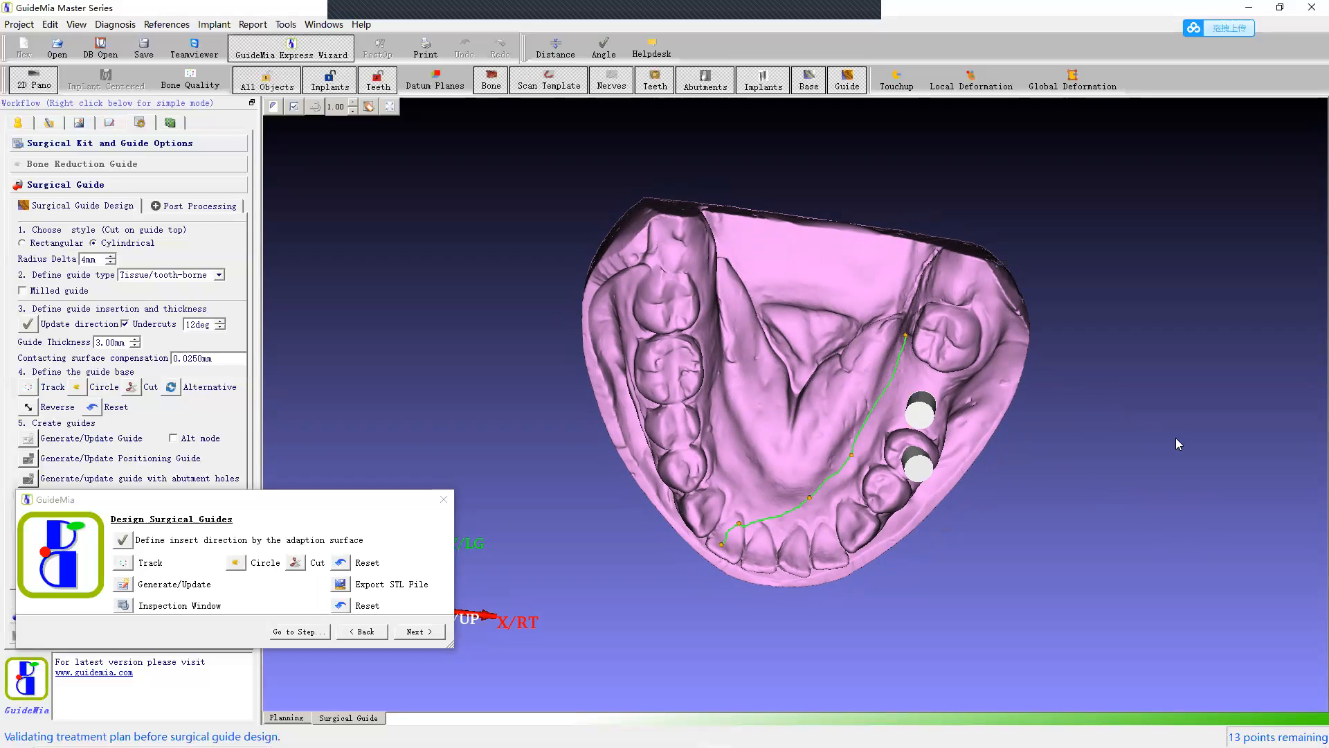
pyautogui.moveTo(1194, 444); pyautogui.dragTo(1308, 472)
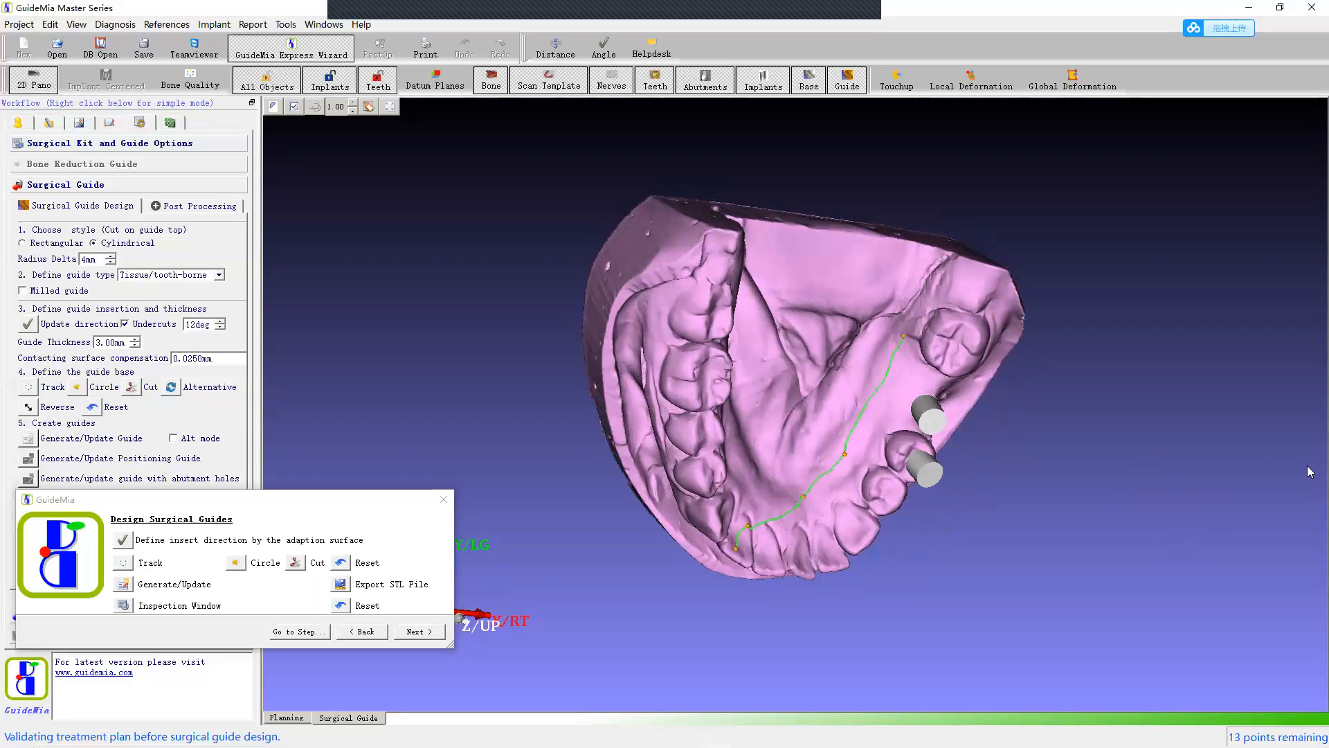
pyautogui.click(925, 320)
pyautogui.click(943, 326)
pyautogui.moveTo(1177, 449); pyautogui.dragTo(950, 384)
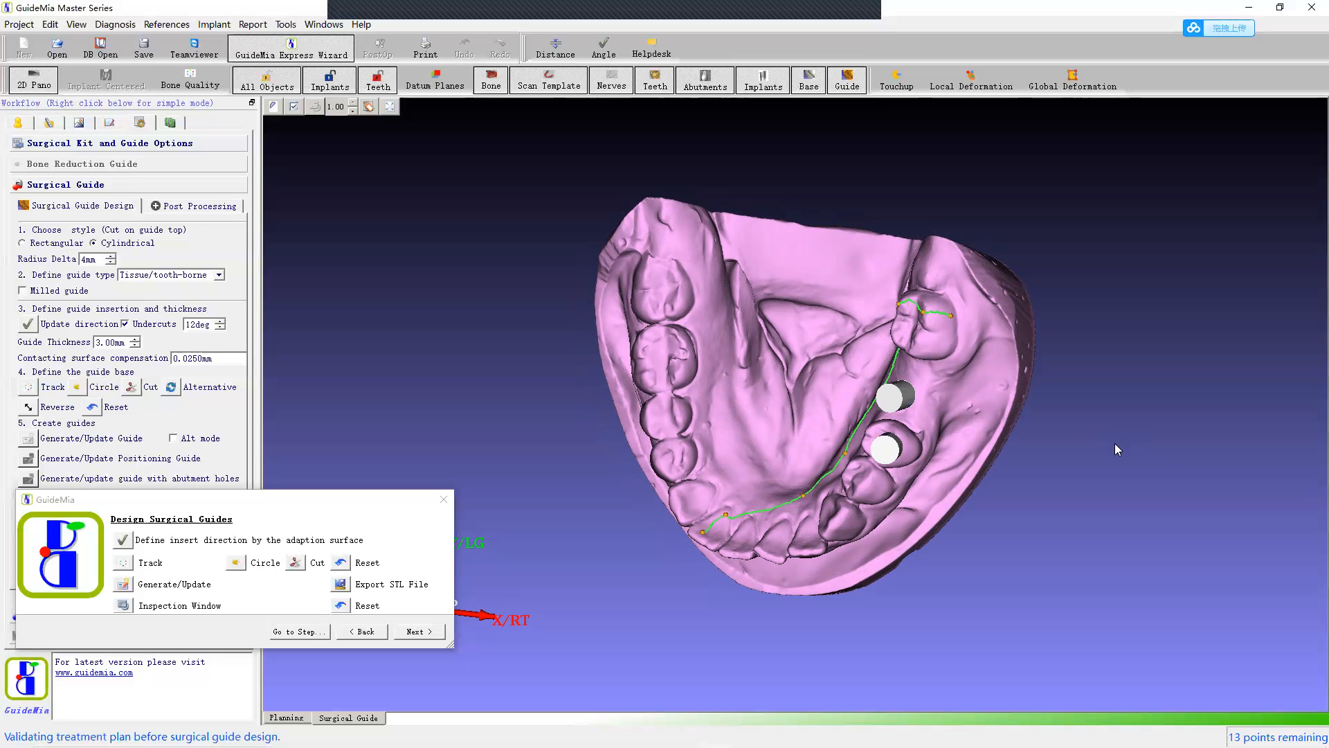
pyautogui.moveTo(1117, 450); pyautogui.dragTo(1071, 400)
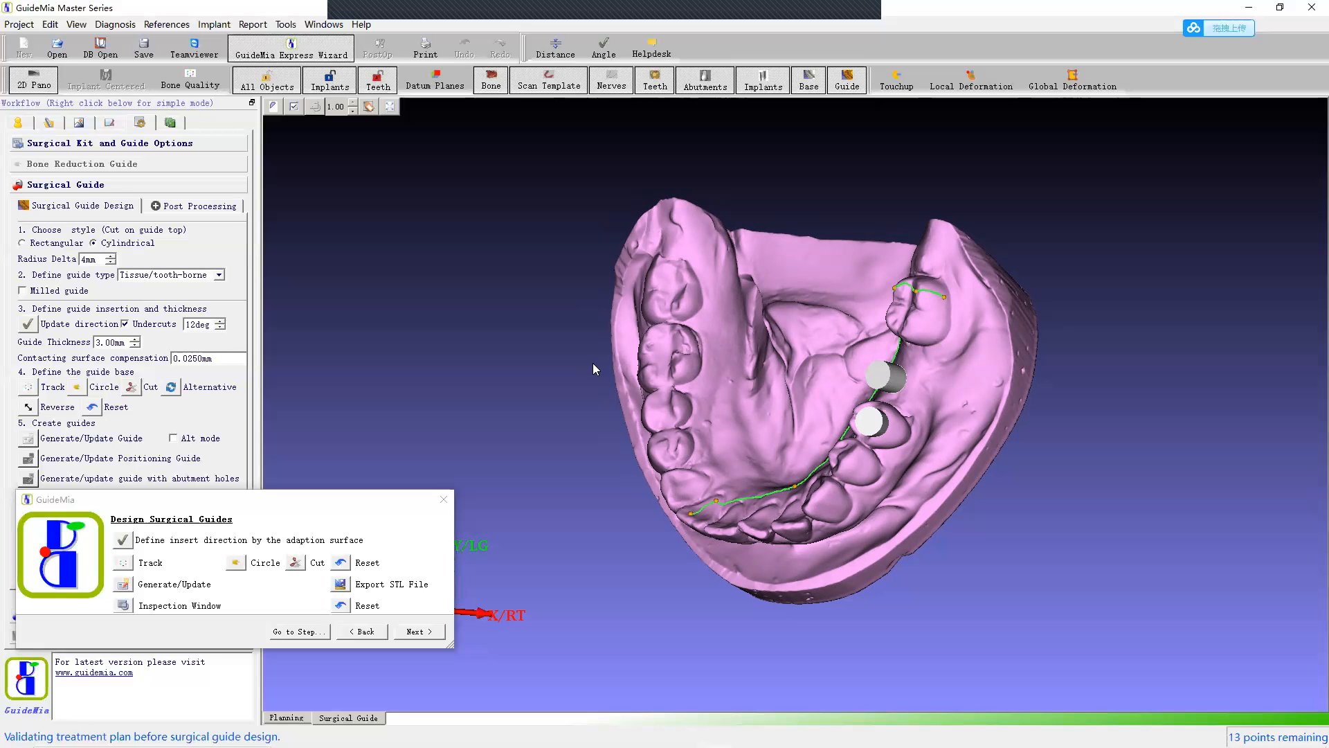
pyautogui.moveTo(491, 354); pyautogui.dragTo(630, 412)
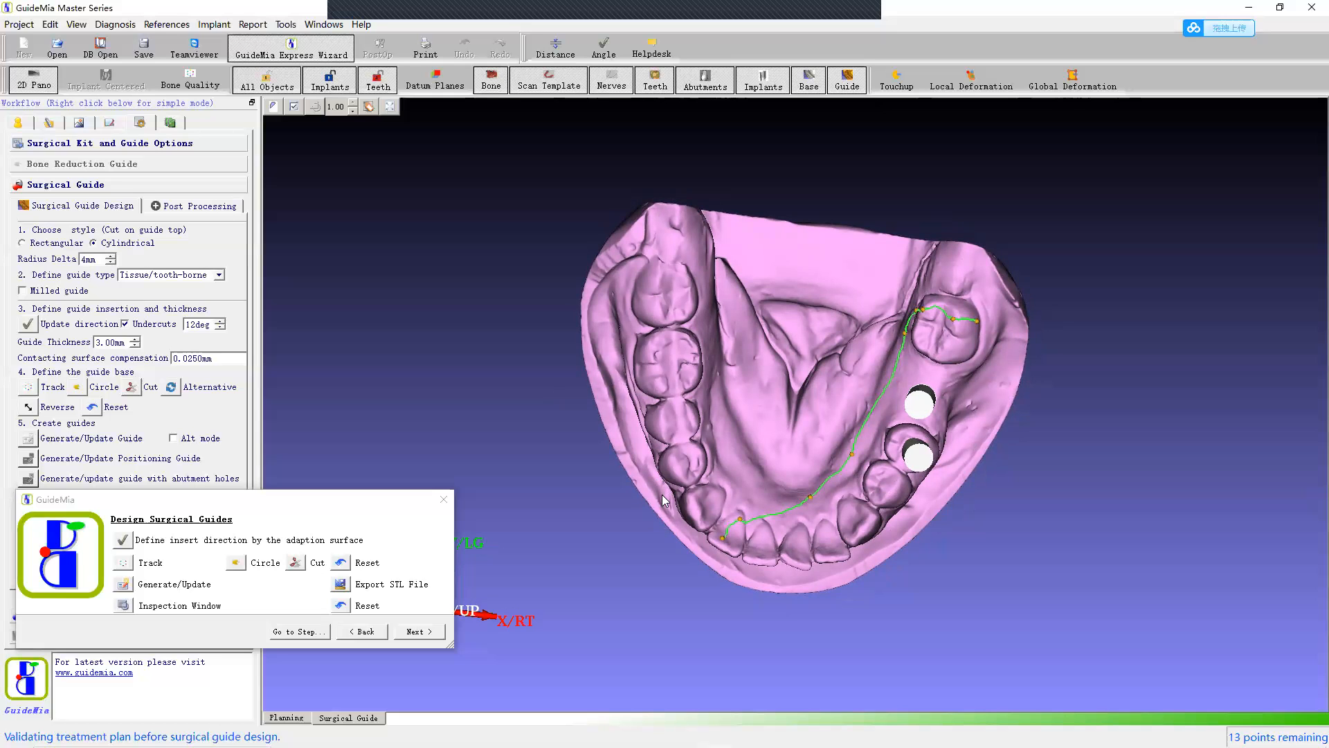
# Step: Track the guide base outline along the buccal side from the rear molar past the implant sites toward the canine
pyautogui.moveTo(1189, 615); pyautogui.dragTo(1181, 563)
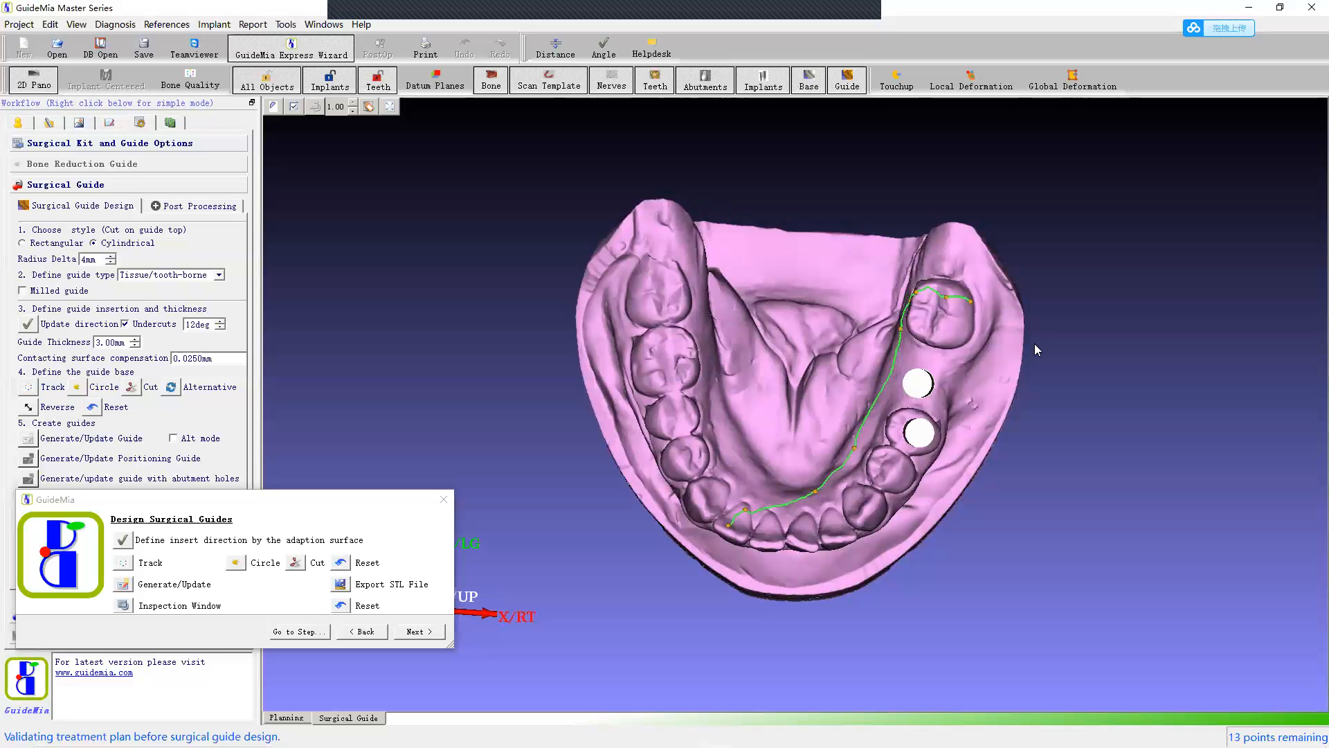
pyautogui.moveTo(1163, 479); pyautogui.dragTo(948, 333)
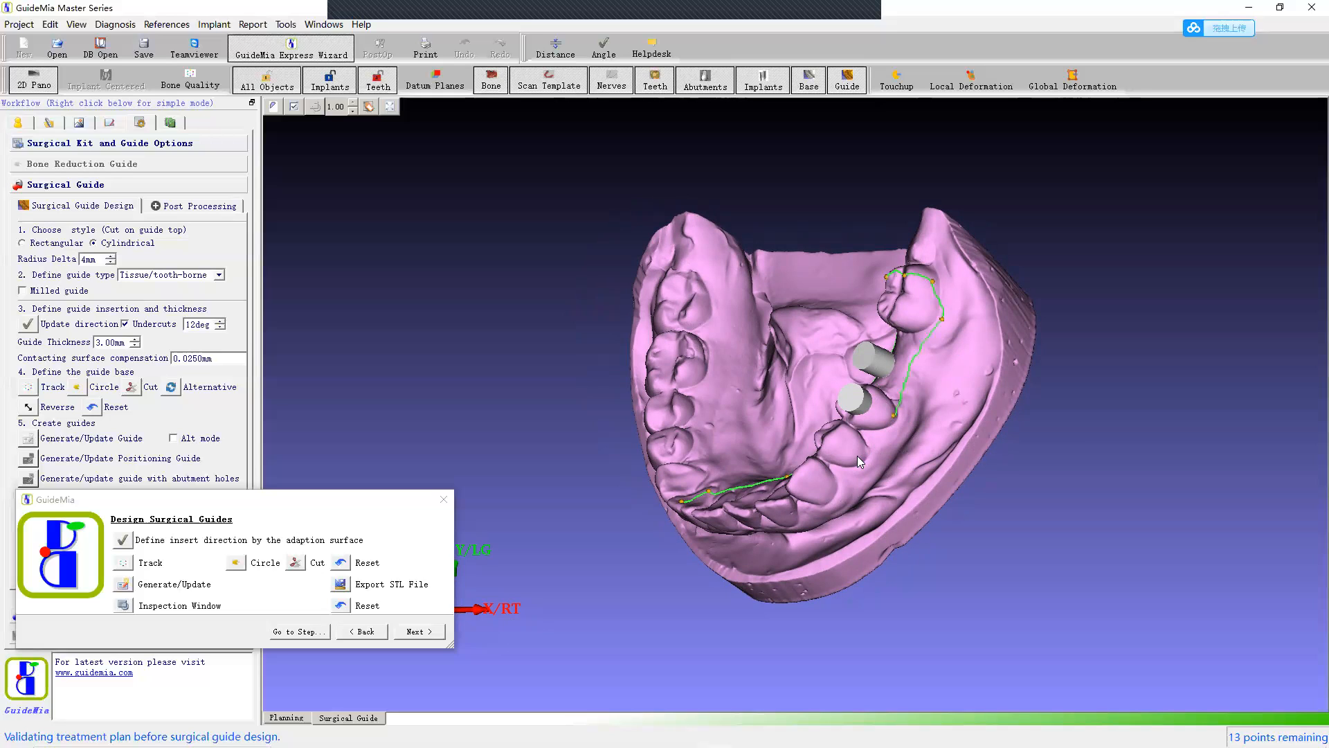
pyautogui.moveTo(975, 613); pyautogui.dragTo(913, 417)
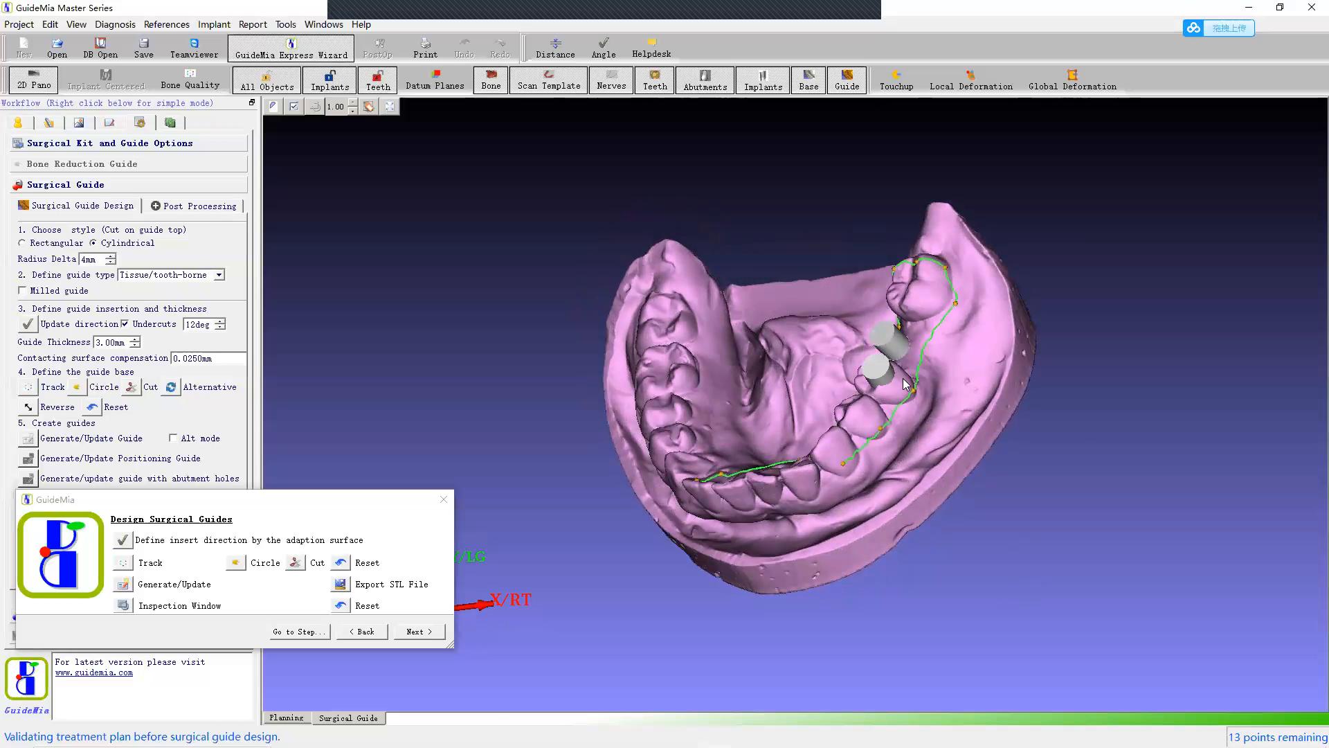
# Step: Track the outline along the outer side of the front teeth and close it at its starting point
pyautogui.moveTo(959, 529); pyautogui.dragTo(1141, 480)
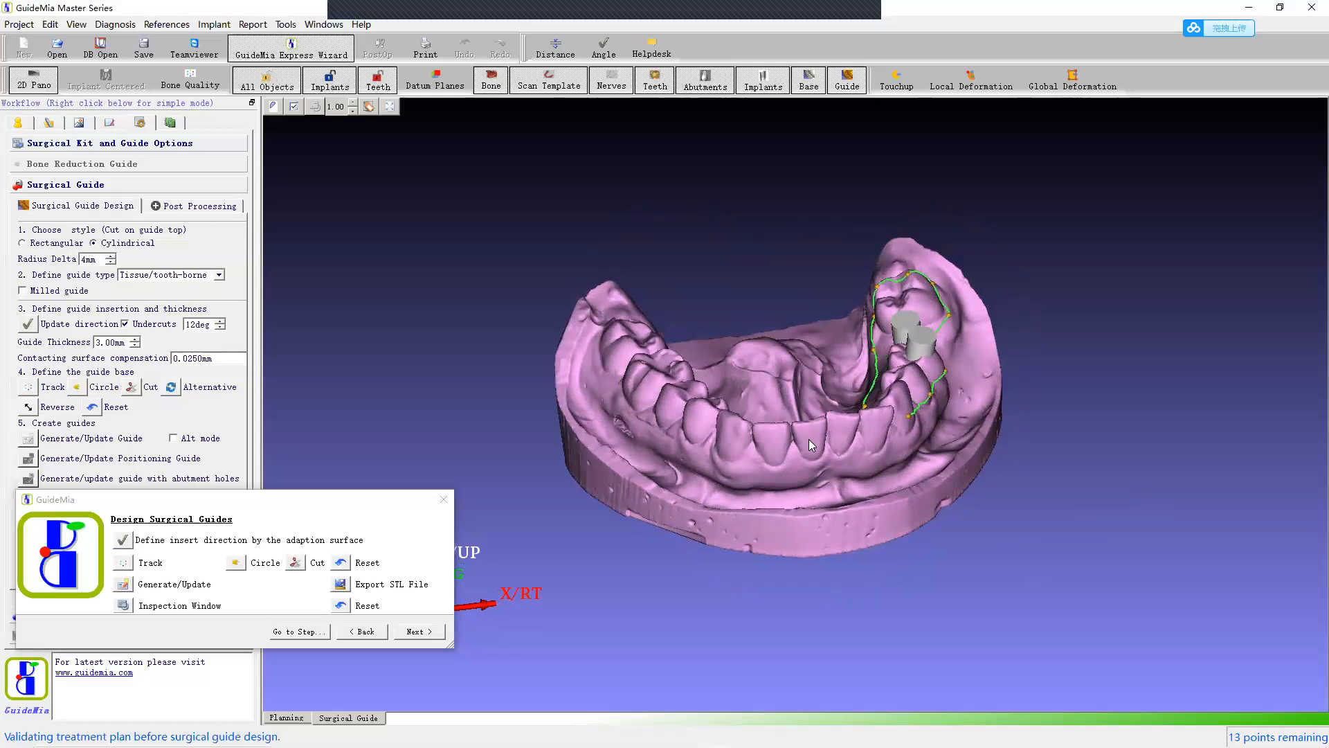
pyautogui.moveTo(1162, 456); pyautogui.dragTo(1249, 538)
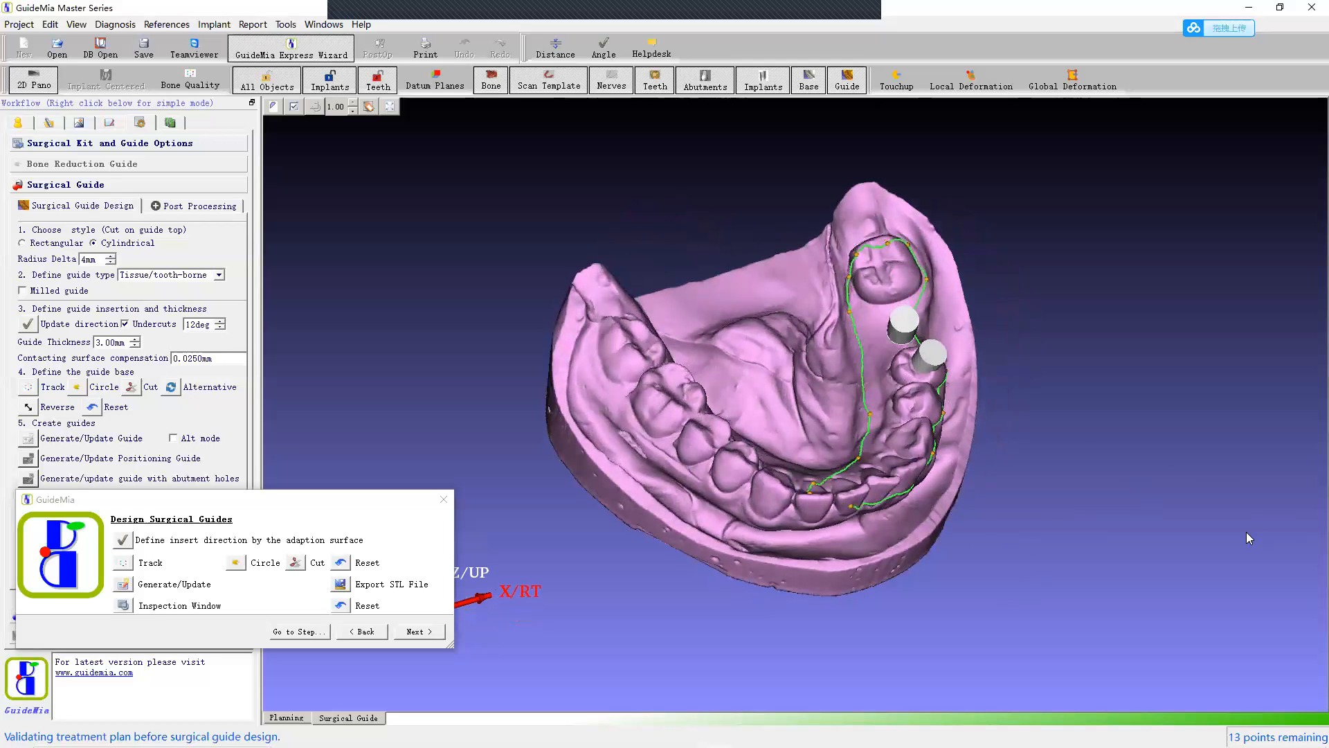
pyautogui.click(807, 509)
pyautogui.moveTo(1147, 522); pyautogui.dragTo(1077, 574)
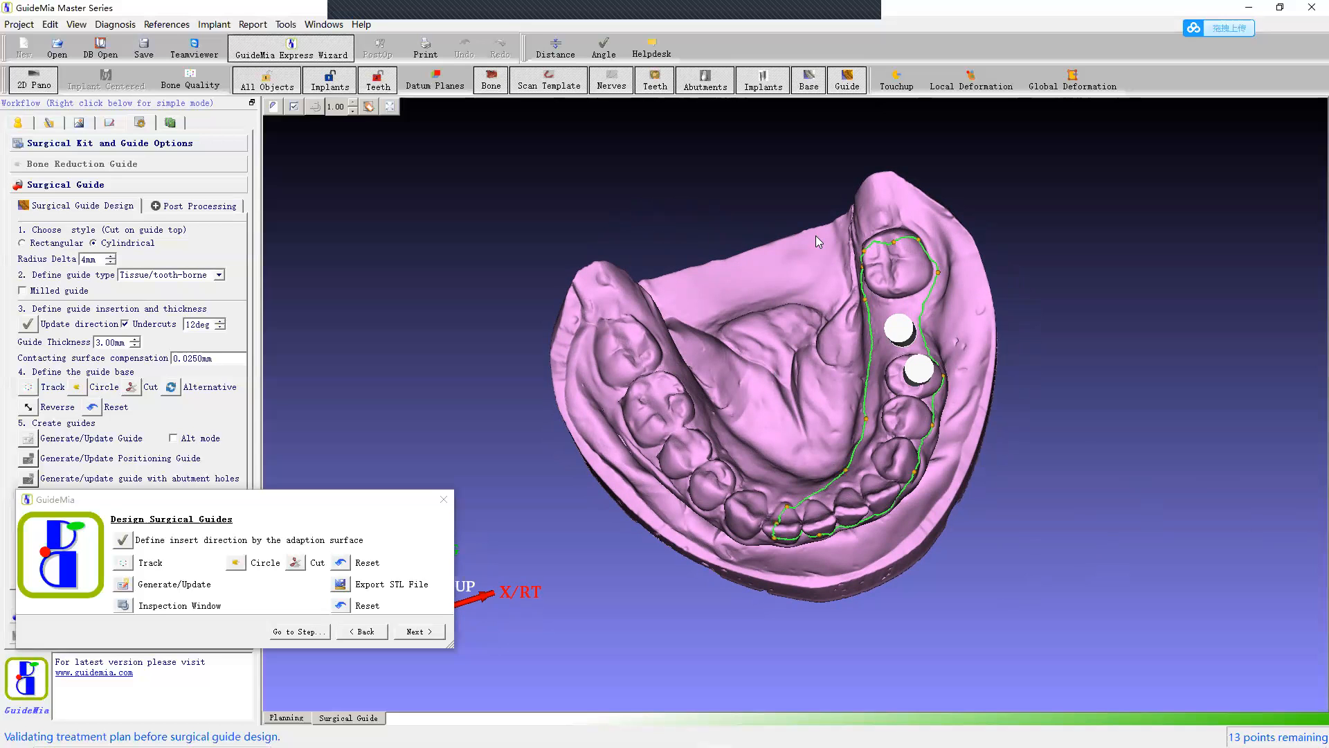
# Step: Adjust the tracked outline on the buccal and lingual sides of the implant sites and check its course
pyautogui.moveTo(1065, 349); pyautogui.dragTo(947, 396)
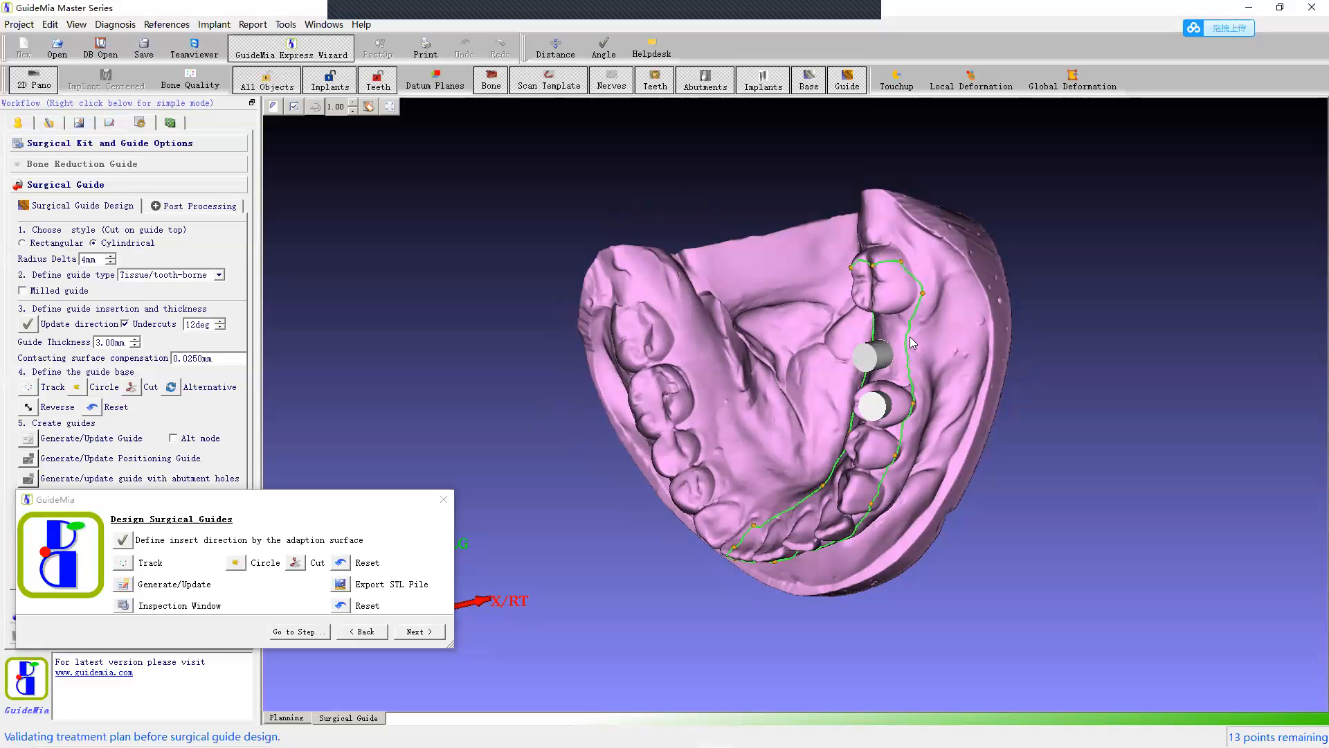
pyautogui.moveTo(917, 339); pyautogui.dragTo(1197, 501)
pyautogui.moveTo(861, 435); pyautogui.dragTo(876, 435)
pyautogui.moveTo(1069, 484); pyautogui.dragTo(1121, 413)
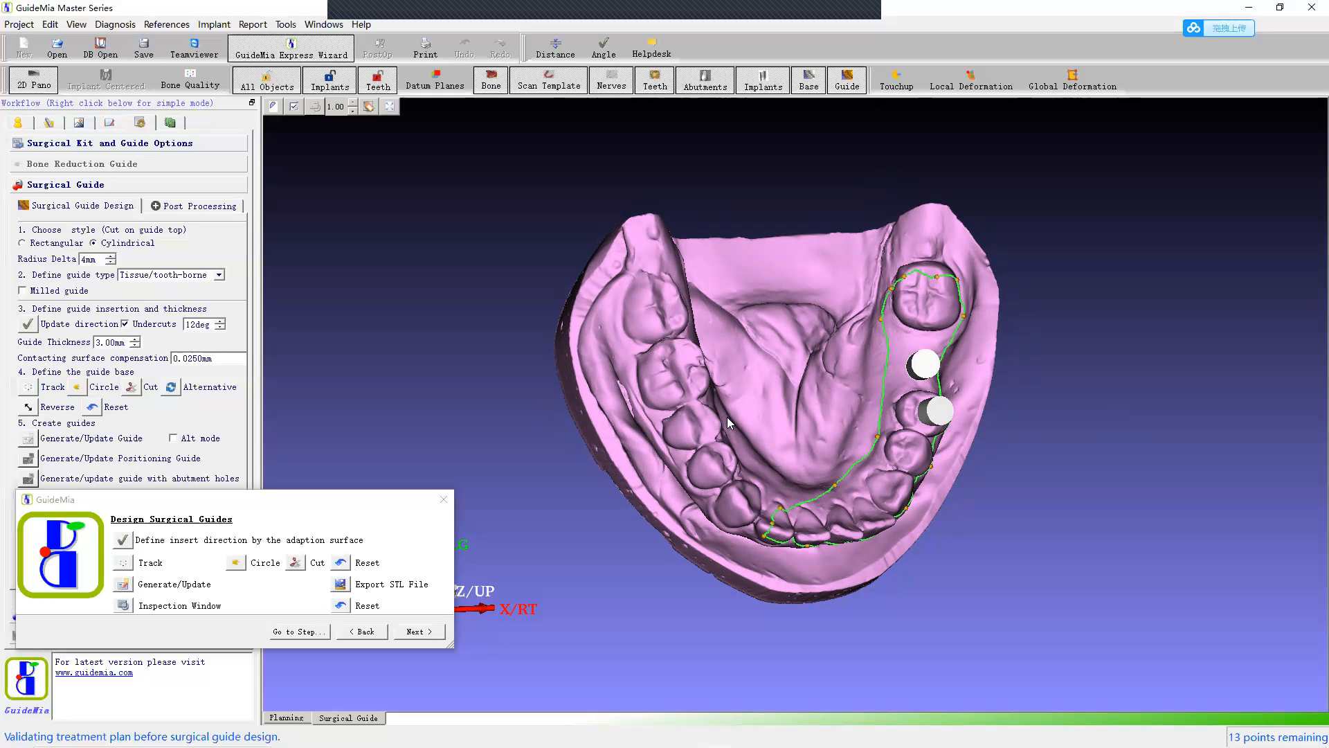
pyautogui.moveTo(1144, 491); pyautogui.dragTo(973, 454)
pyautogui.moveTo(1091, 590); pyautogui.dragTo(923, 480)
pyautogui.moveTo(1082, 554); pyautogui.dragTo(828, 423)
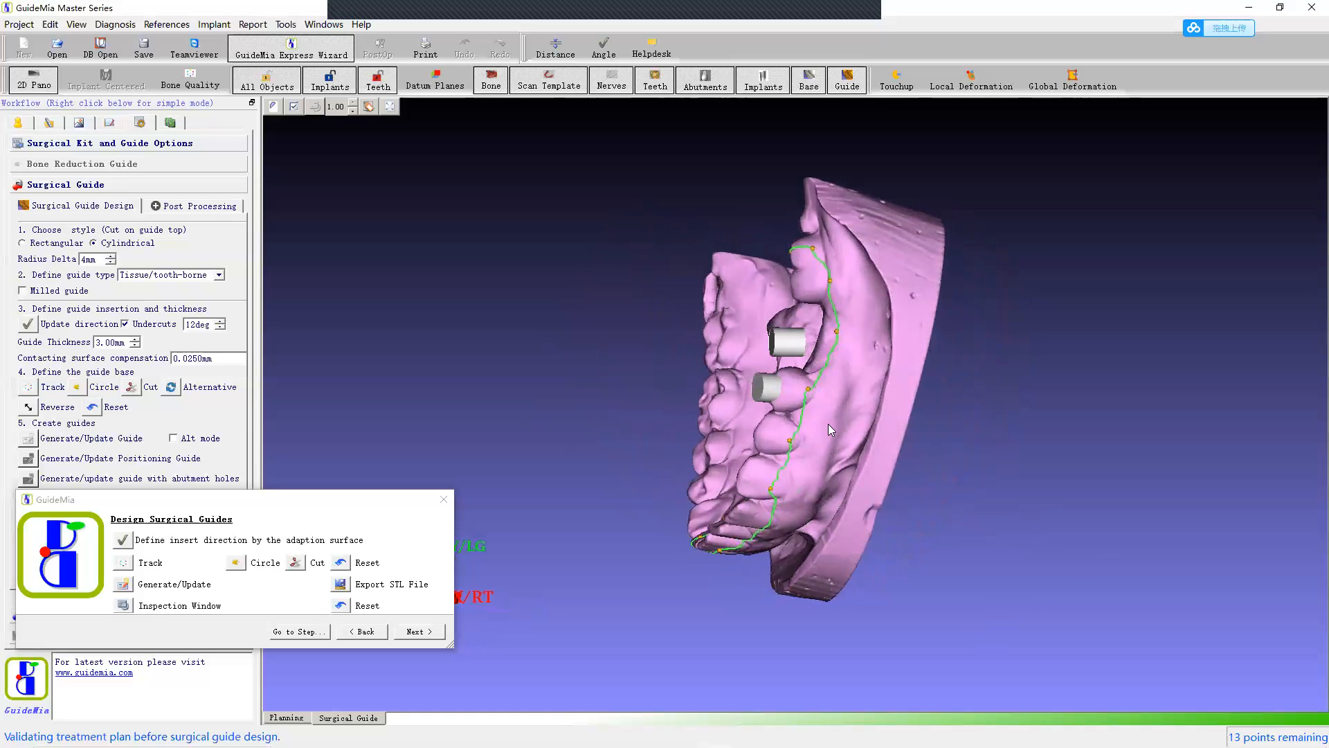
pyautogui.moveTo(1058, 497); pyautogui.dragTo(1231, 467)
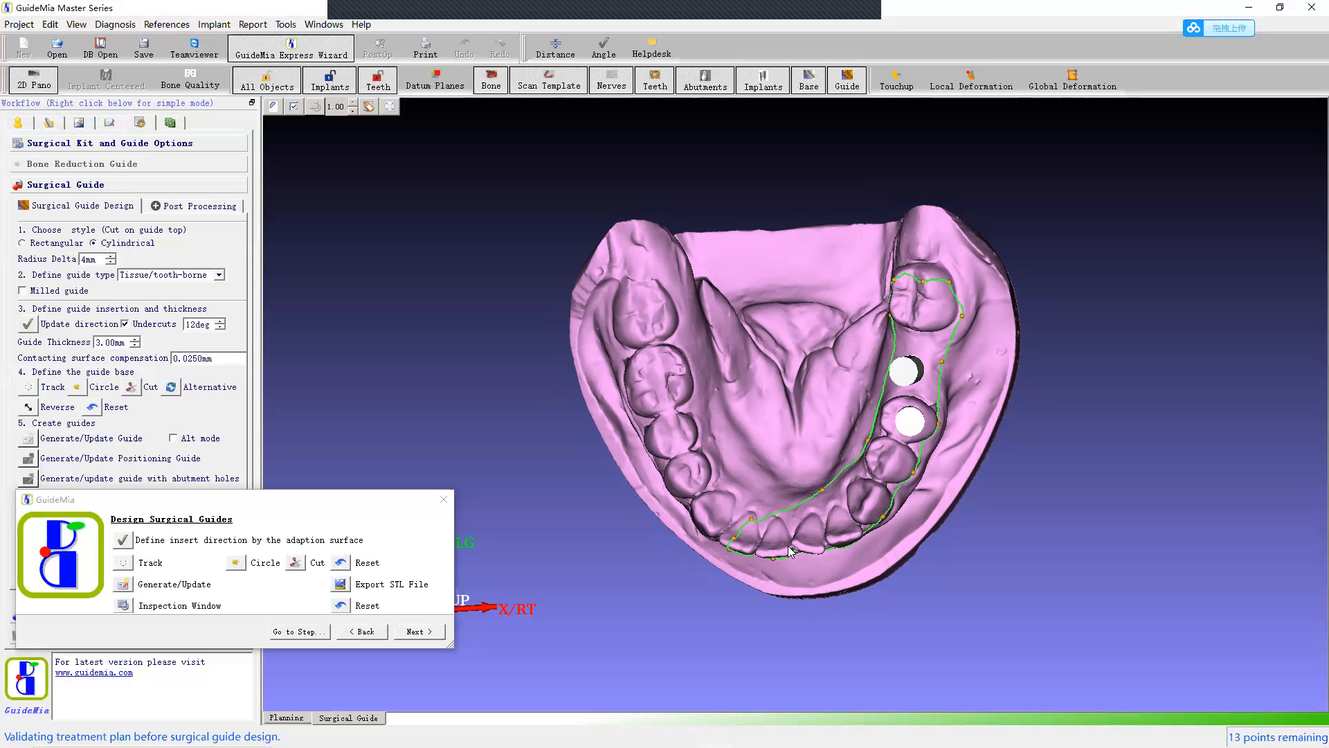
pyautogui.moveTo(1115, 367); pyautogui.dragTo(1195, 396)
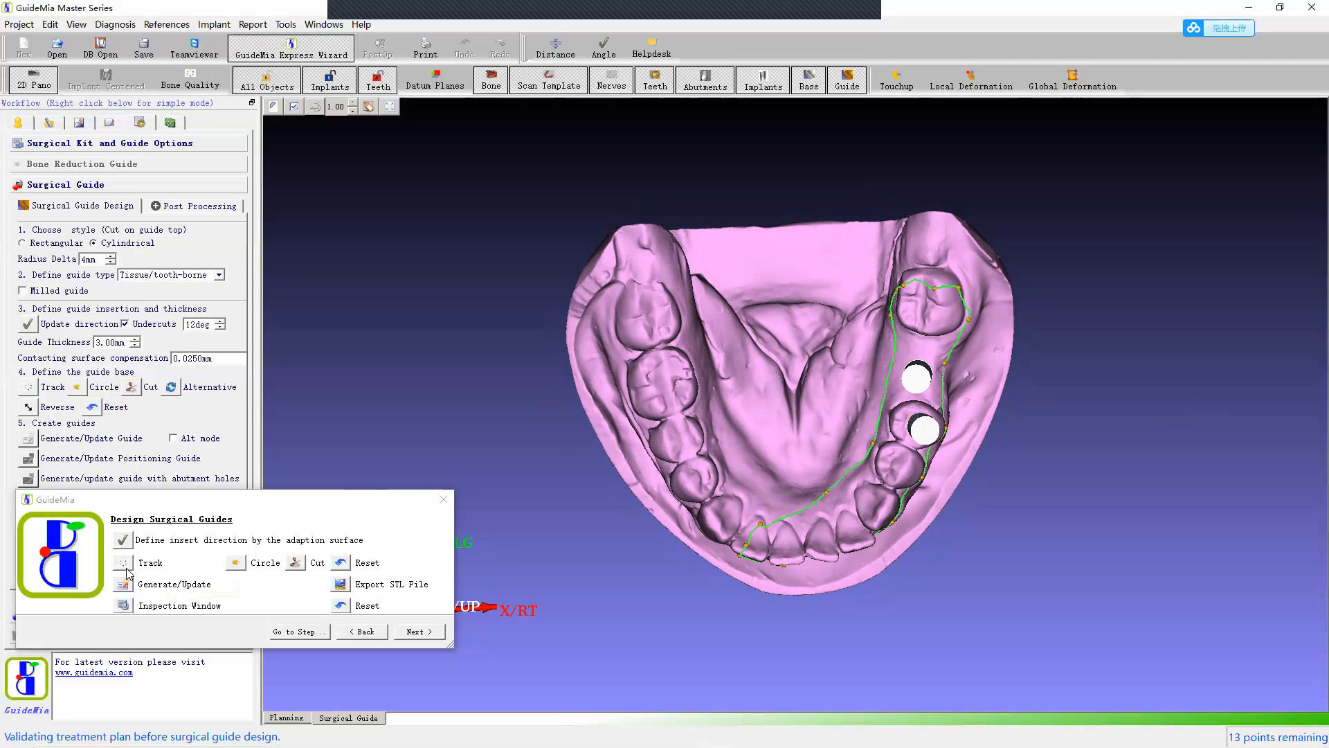
# Step: Cut out the guide base along the tracked outline, and reset it to the full jaw model
pyautogui.click(297, 563)
pyautogui.click(296, 563)
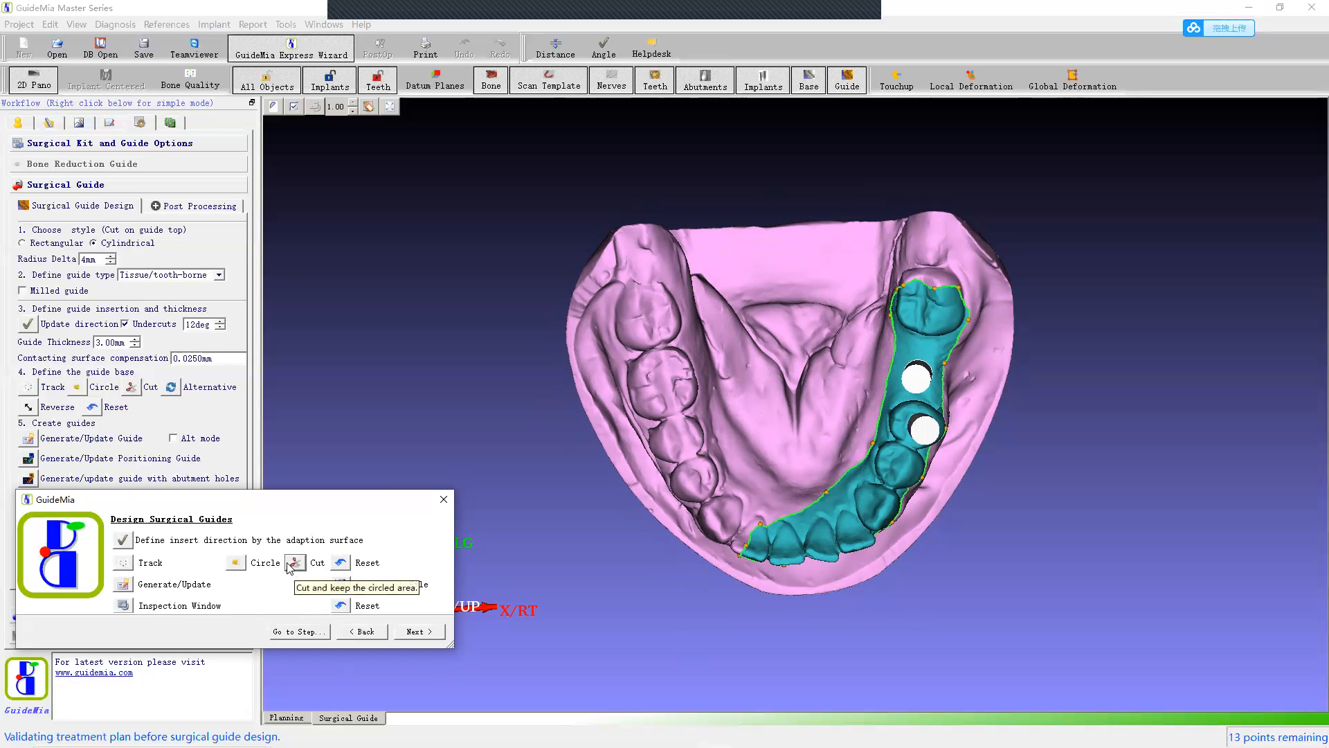
pyautogui.click(340, 563)
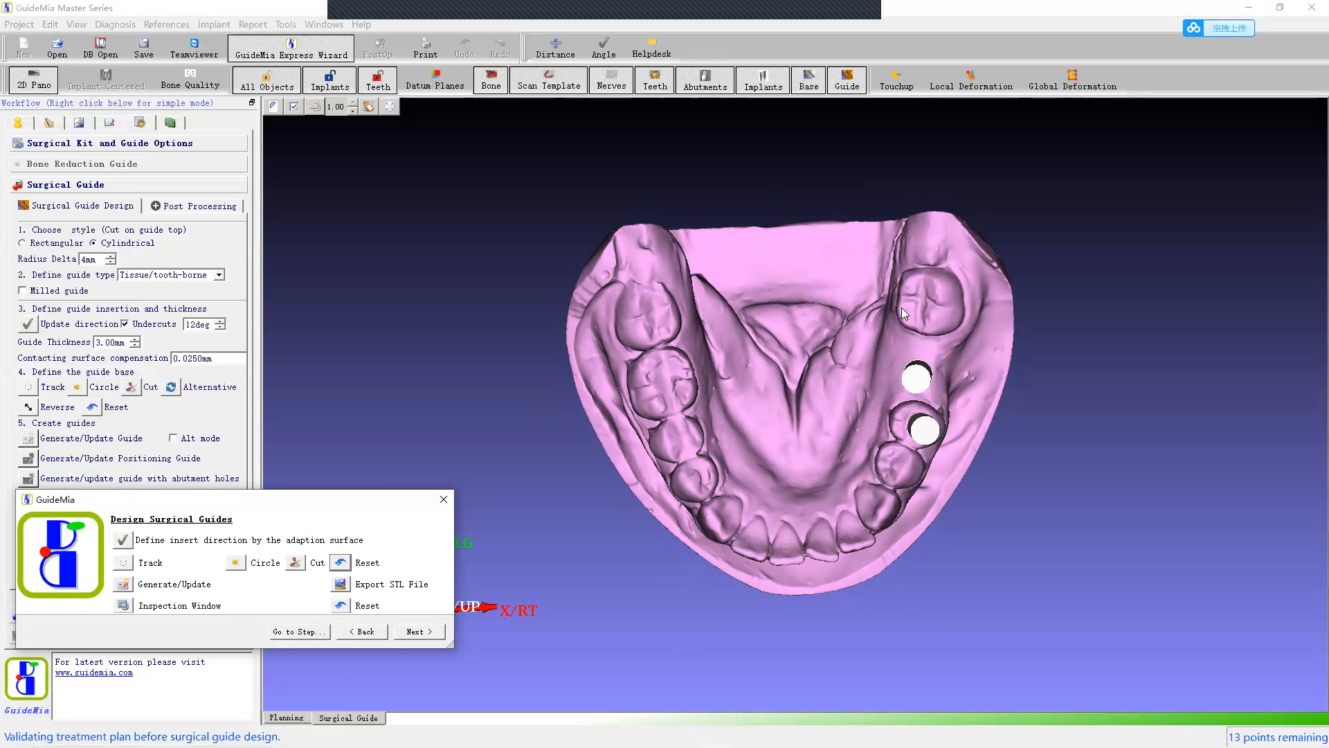
# Step: Circle a closed freehand guide base outline around the teeth and implant sites from the front teeth to the rear molar
pyautogui.click(237, 563)
pyautogui.click(762, 540)
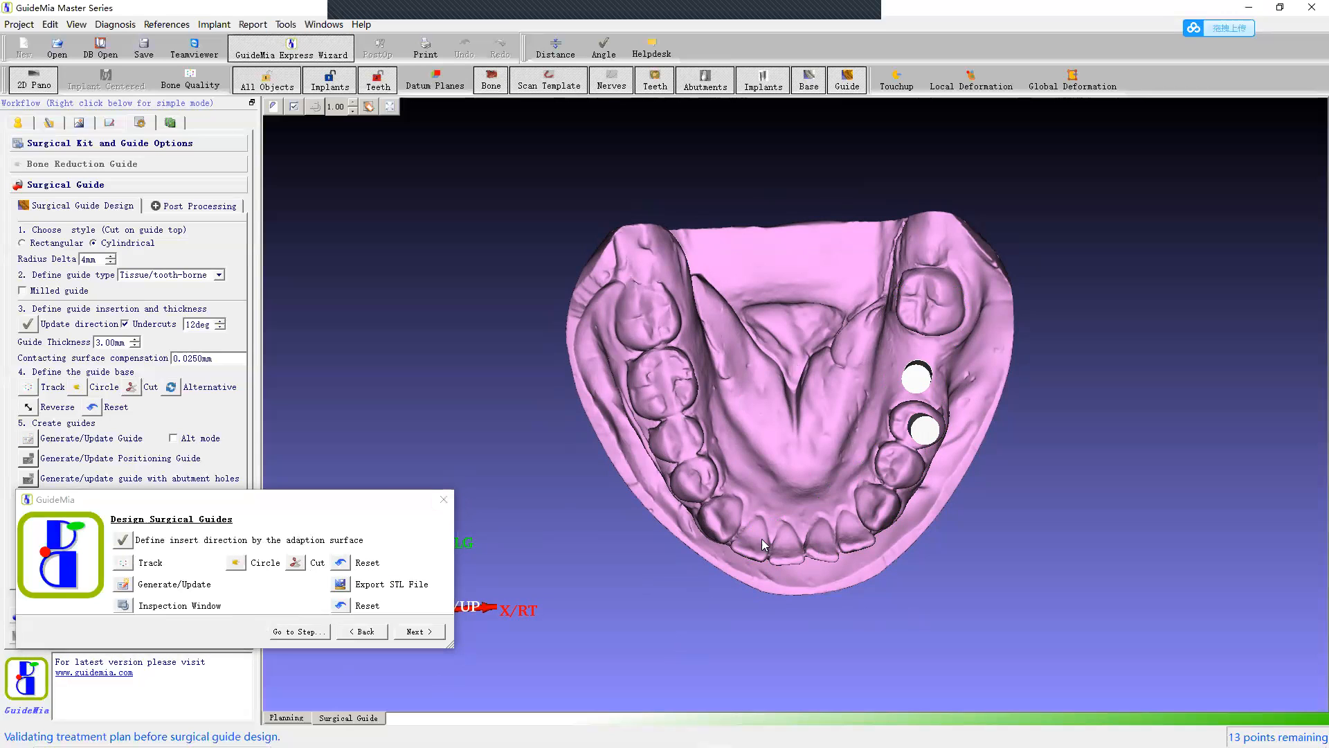
pyautogui.moveTo(811, 489); pyautogui.dragTo(867, 419)
pyautogui.moveTo(896, 298); pyautogui.dragTo(940, 290)
pyautogui.moveTo(965, 365)
pyautogui.mouseDown()
pyautogui.moveTo(928, 447)
pyautogui.moveTo(927, 496)
pyautogui.moveTo(852, 555)
pyautogui.moveTo(787, 566)
pyautogui.mouseUp()
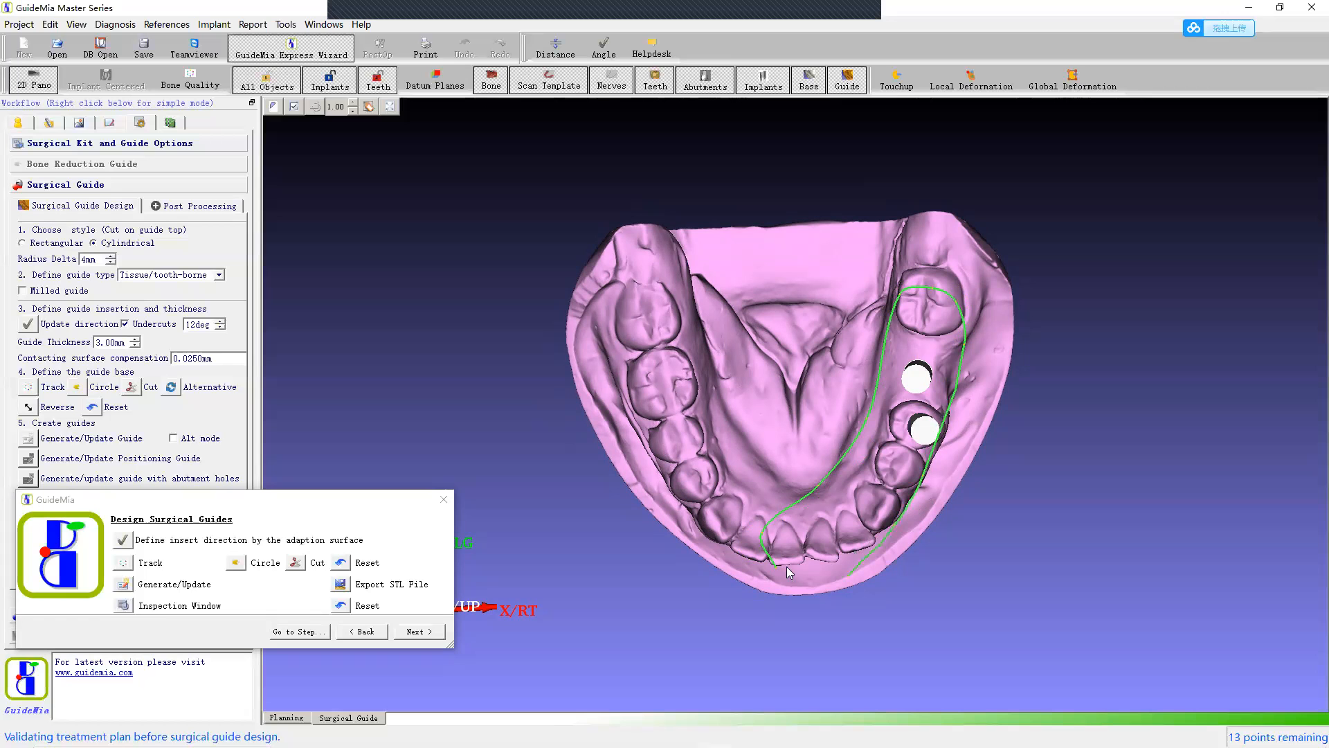
pyautogui.click(772, 566)
# Step: Cut the jaw model to the circled outline, keeping the enclosed area as the guide base
pyautogui.moveTo(926, 531); pyautogui.dragTo(1056, 561)
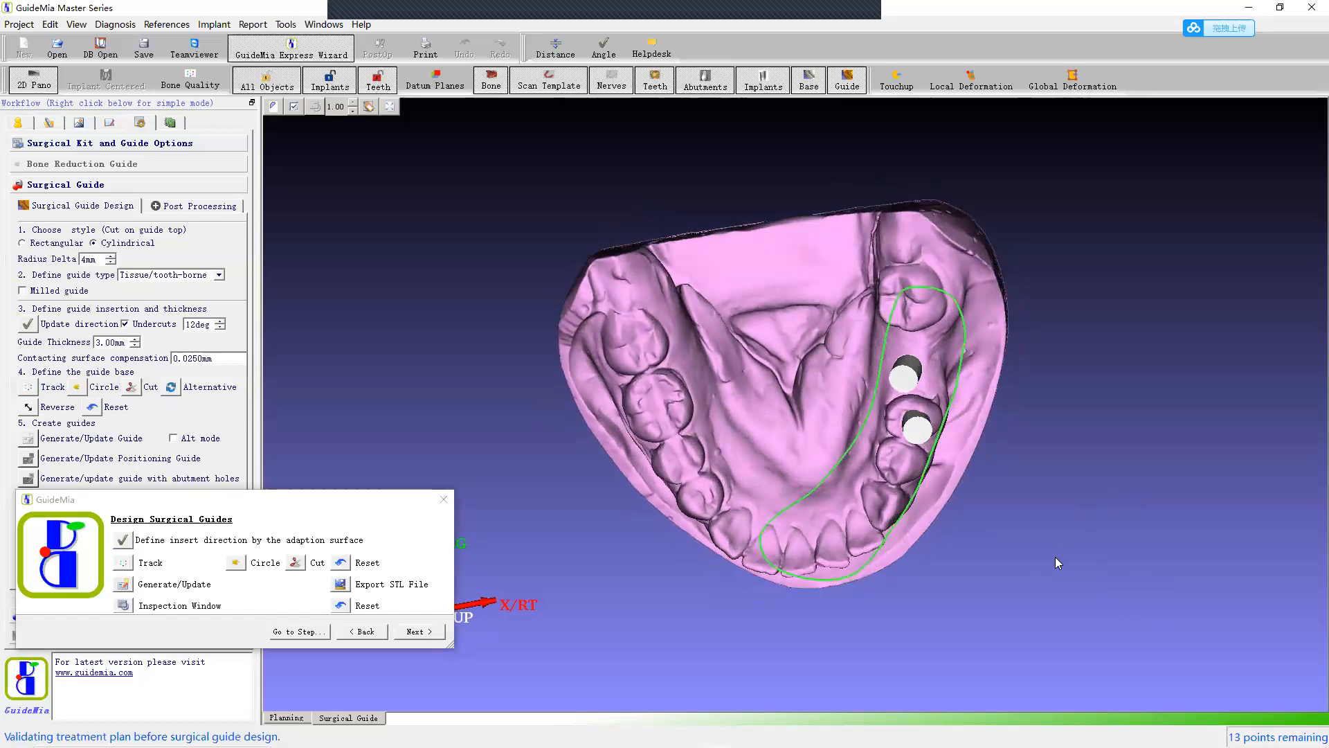
pyautogui.moveTo(1056, 406); pyautogui.dragTo(1105, 419)
pyautogui.moveTo(1026, 634); pyautogui.dragTo(980, 535)
pyautogui.click(298, 561)
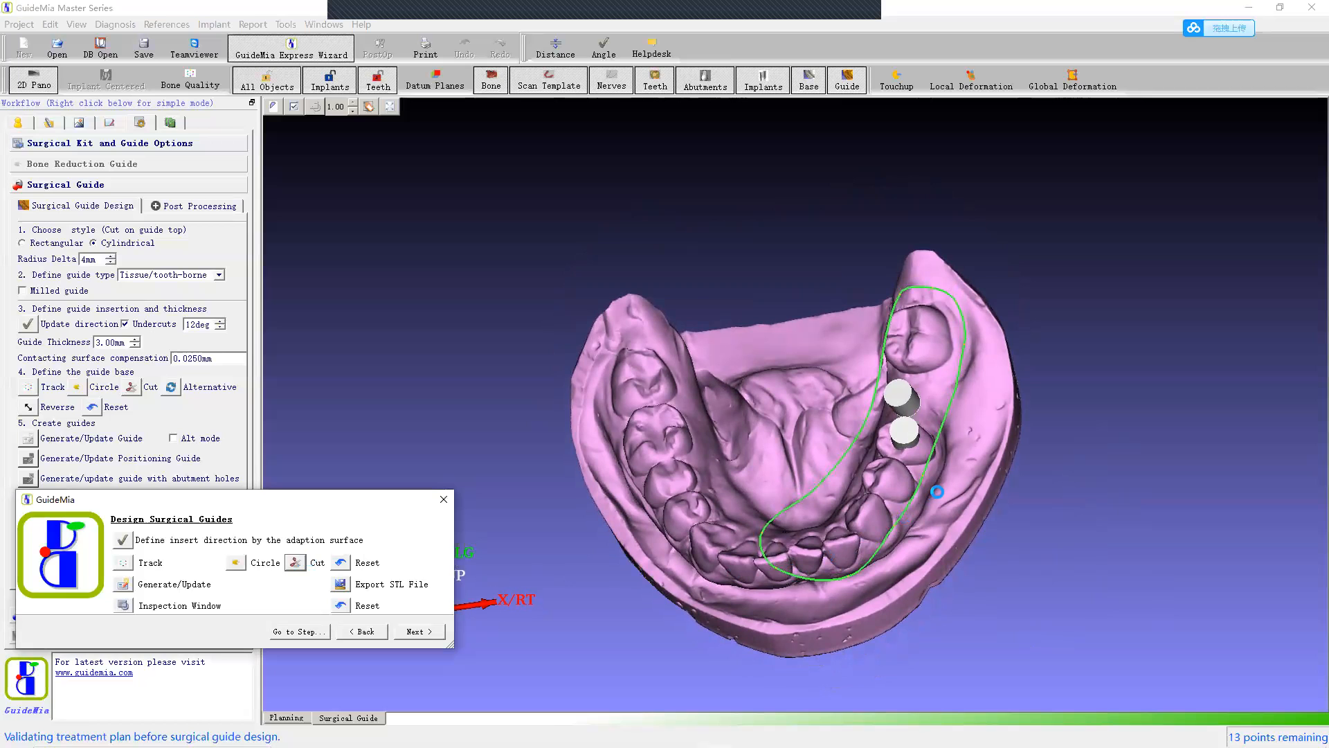
pyautogui.click(732, 567)
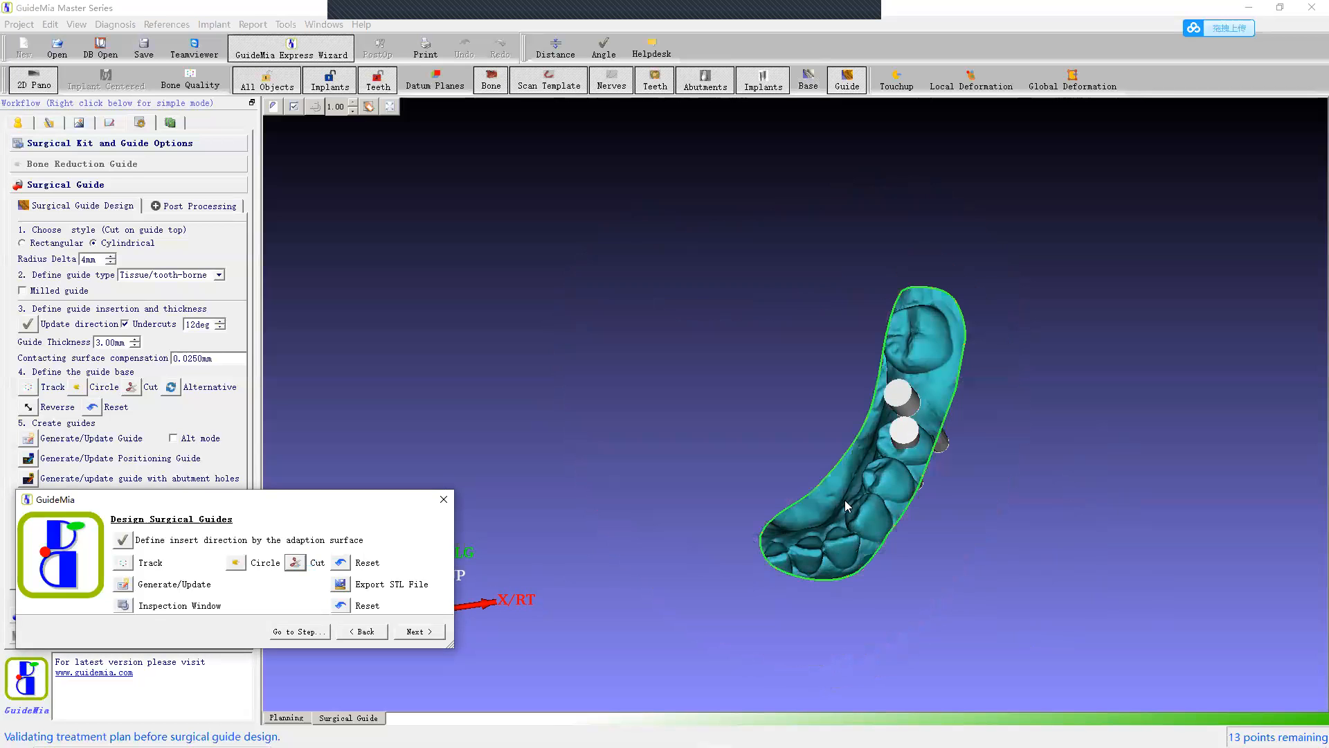
# Step: Circle the crowns and upper gum area from a side view and cut away the guide base surface below them
pyautogui.moveTo(1065, 502); pyautogui.dragTo(516, 407)
pyautogui.click(237, 565)
pyautogui.moveTo(659, 391)
pyautogui.mouseDown()
pyautogui.moveTo(610, 355)
pyautogui.moveTo(623, 261)
pyautogui.moveTo(934, 268)
pyautogui.moveTo(983, 374)
pyautogui.moveTo(871, 418)
pyautogui.moveTo(786, 406)
pyautogui.mouseUp()
pyautogui.moveTo(662, 397); pyautogui.dragTo(659, 392)
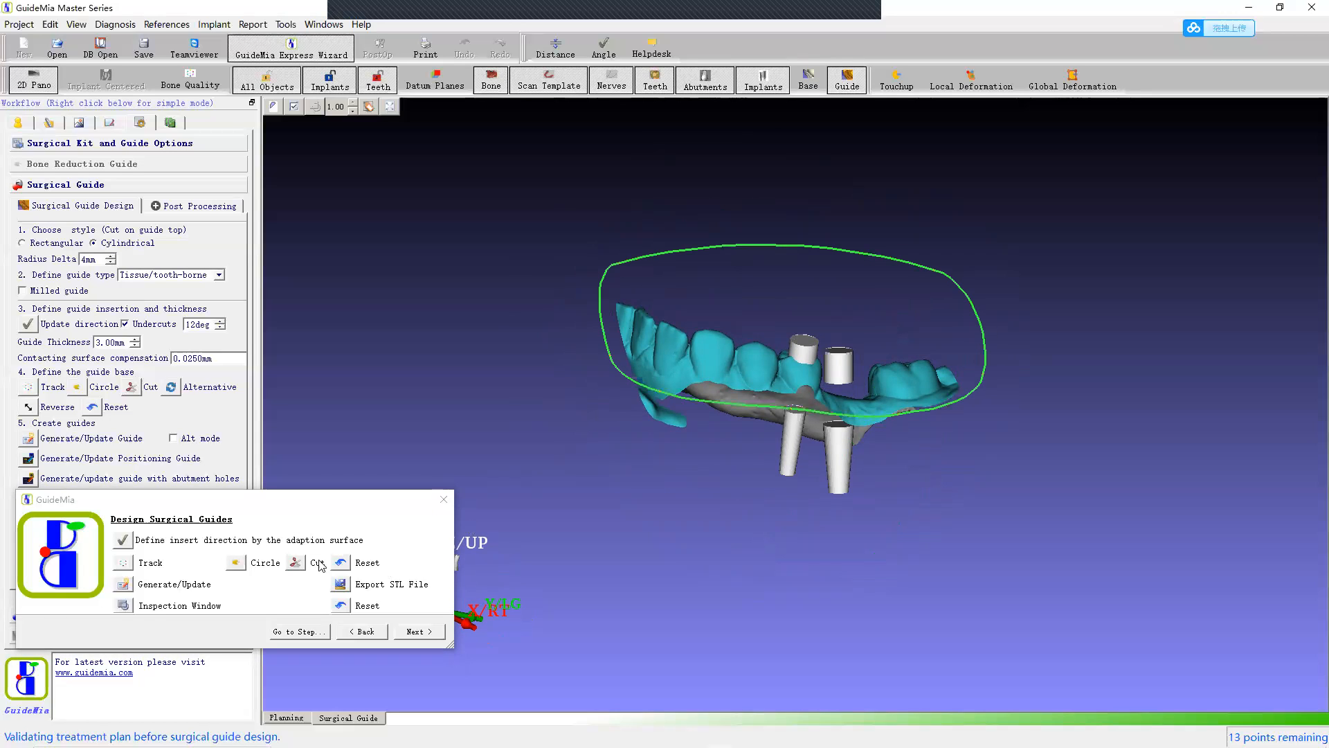
pyautogui.click(295, 563)
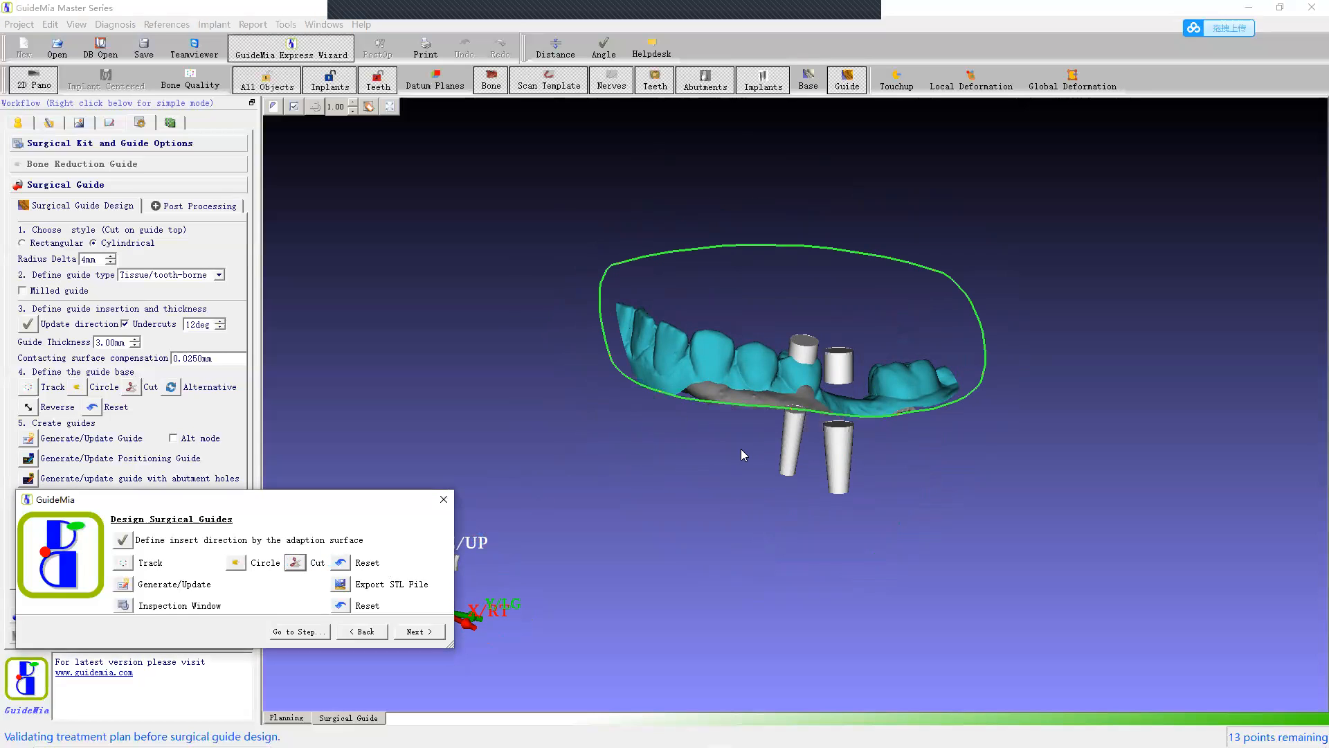
# Step: Inspect the trimmed guide base from above and reset its cuts to restore the full jaw model
pyautogui.moveTo(1091, 318); pyautogui.dragTo(893, 558)
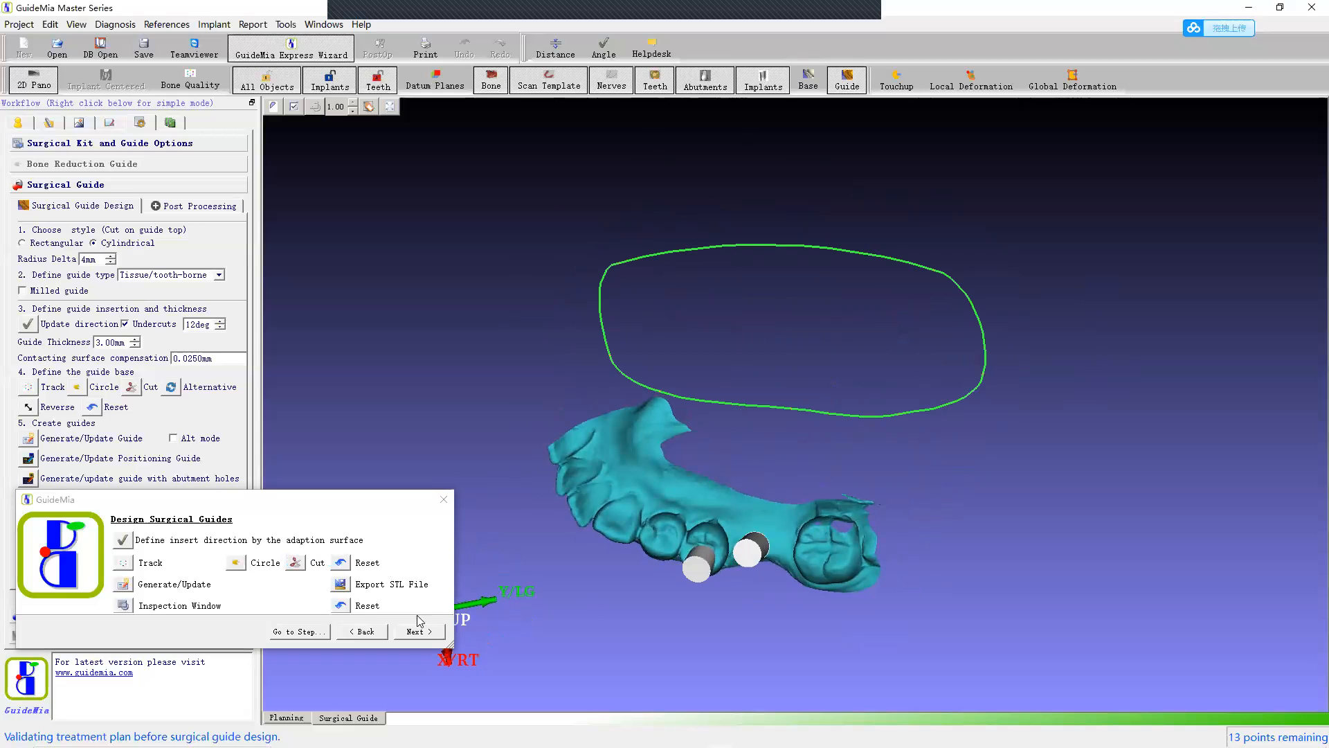
pyautogui.click(340, 562)
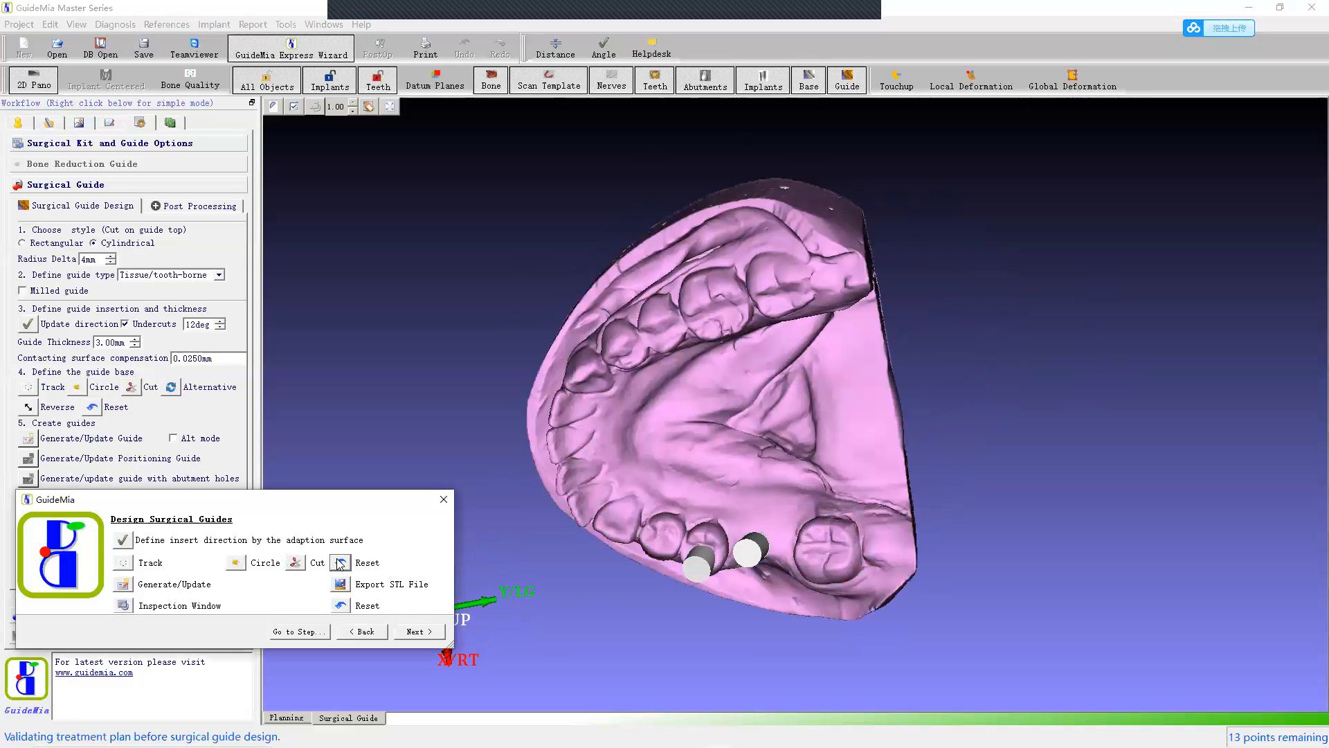
pyautogui.moveTo(853, 450); pyautogui.dragTo(983, 367)
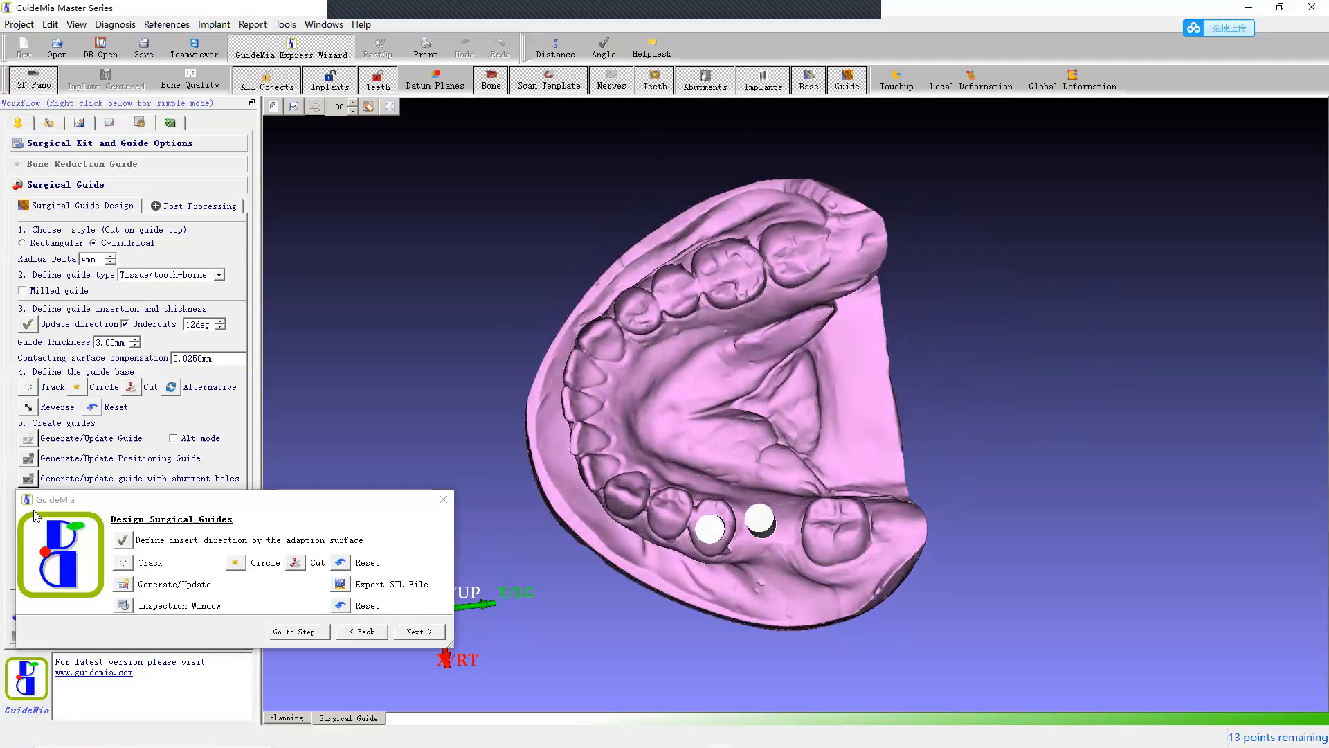
# Step: Track a new guide base outline from the front teeth along the lingual side to the rear molar
pyautogui.click(129, 566)
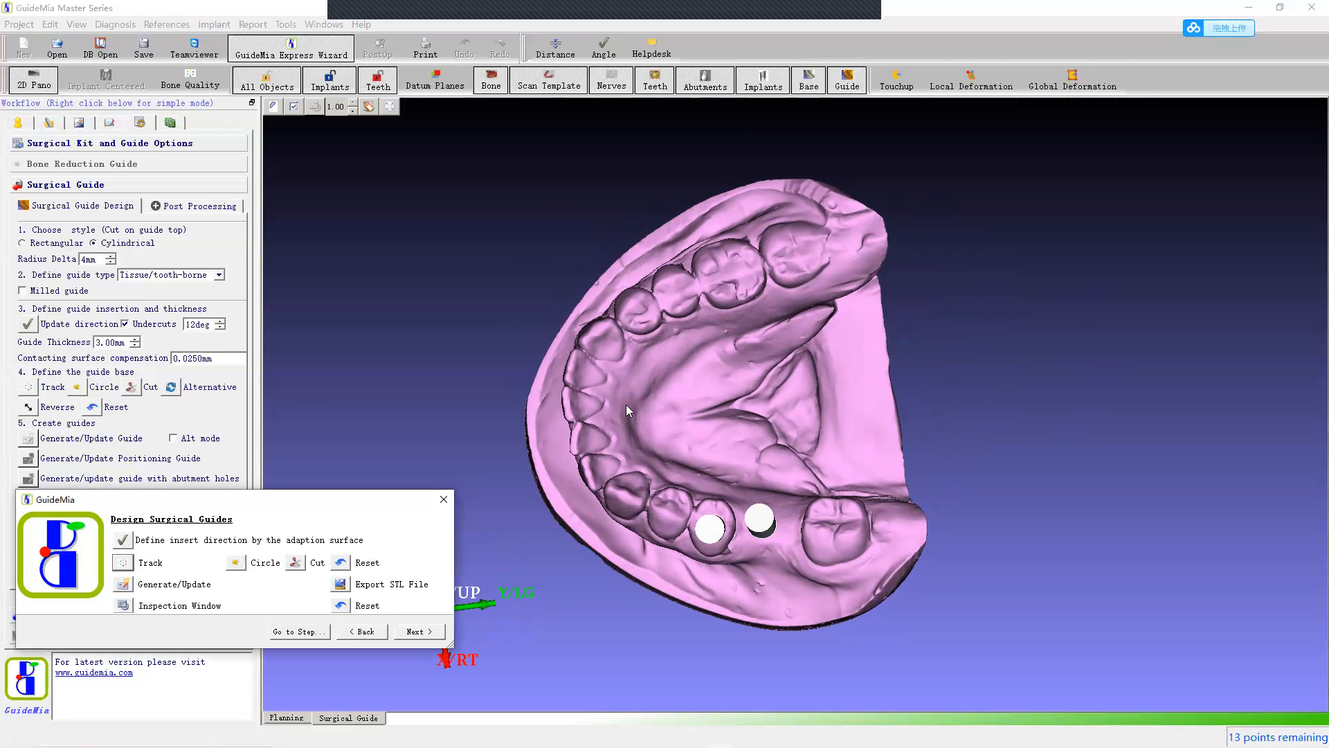
pyautogui.click(578, 364)
pyautogui.click(609, 391)
pyautogui.click(696, 482)
pyautogui.moveTo(1091, 493); pyautogui.dragTo(966, 593)
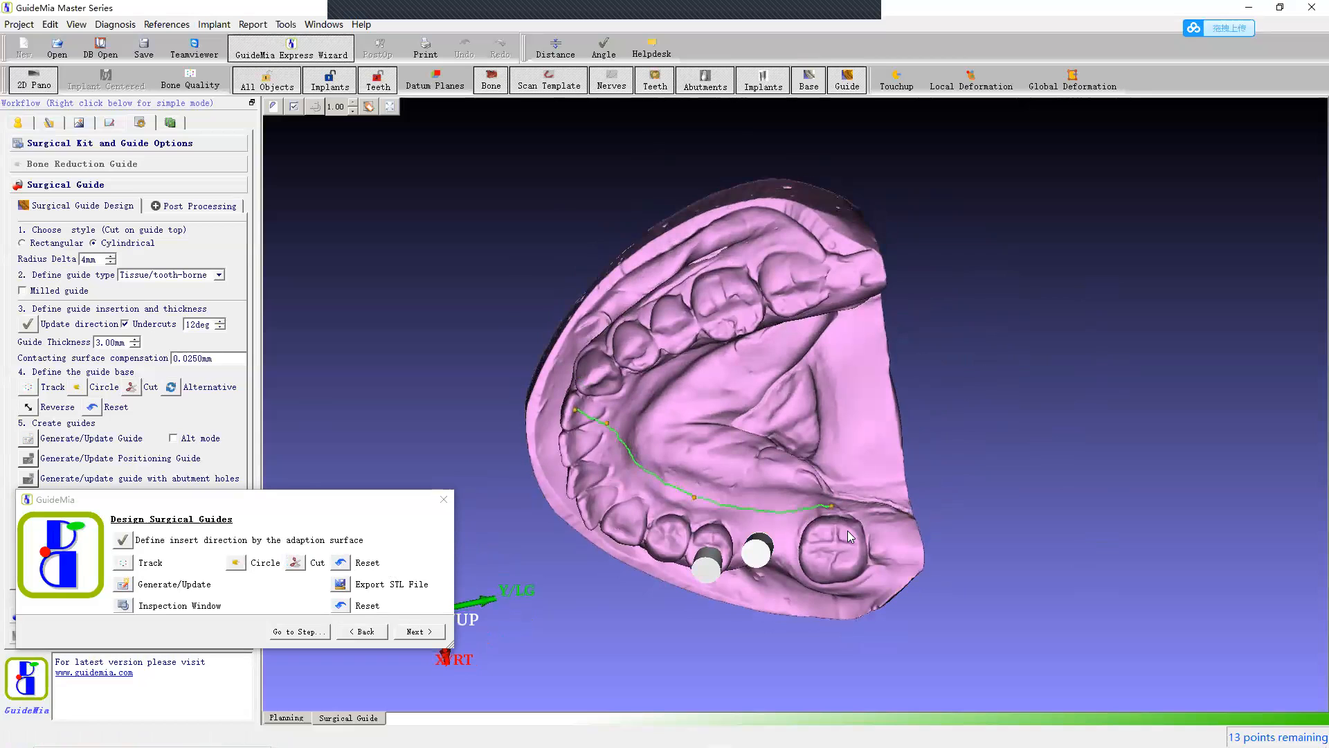
# Step: Track the new outline around the rear molar and back along the buccal side to the front teeth
pyautogui.moveTo(956, 676); pyautogui.dragTo(851, 493)
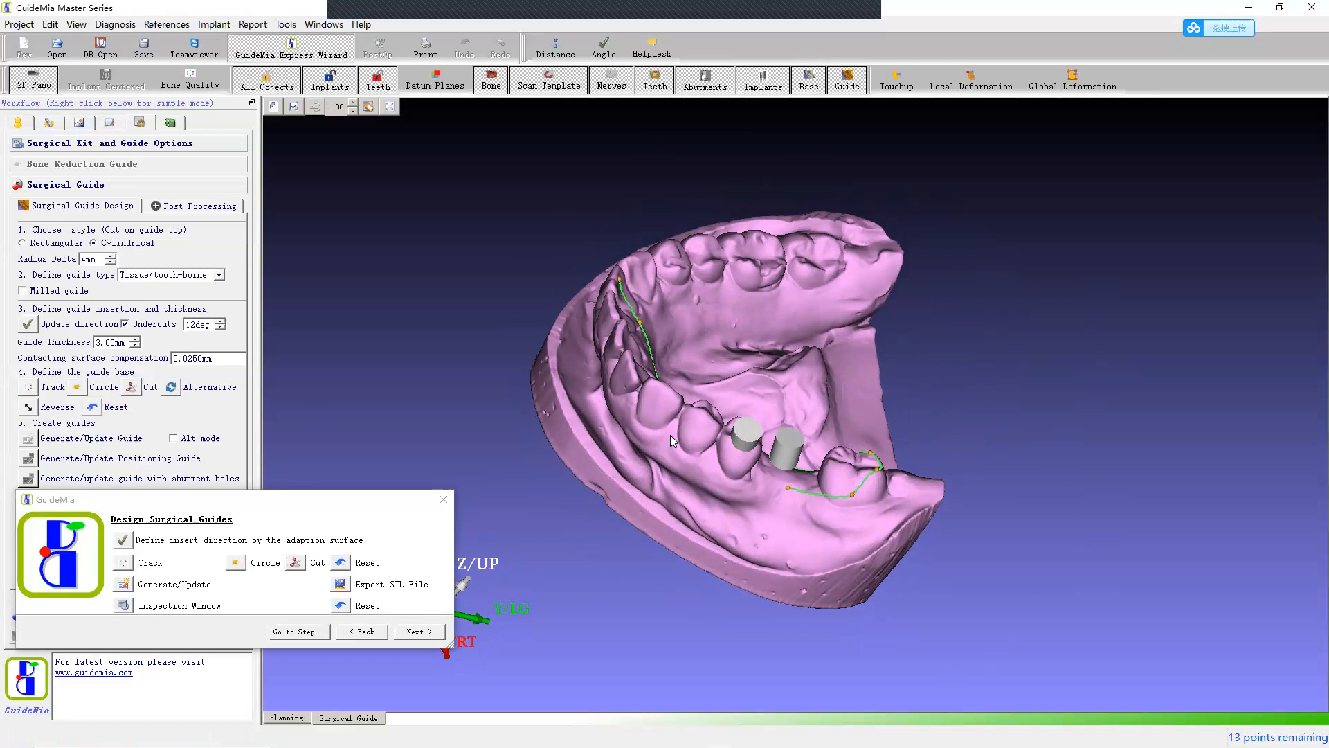
pyautogui.moveTo(500, 282); pyautogui.dragTo(699, 377)
pyautogui.moveTo(962, 395); pyautogui.dragTo(637, 403)
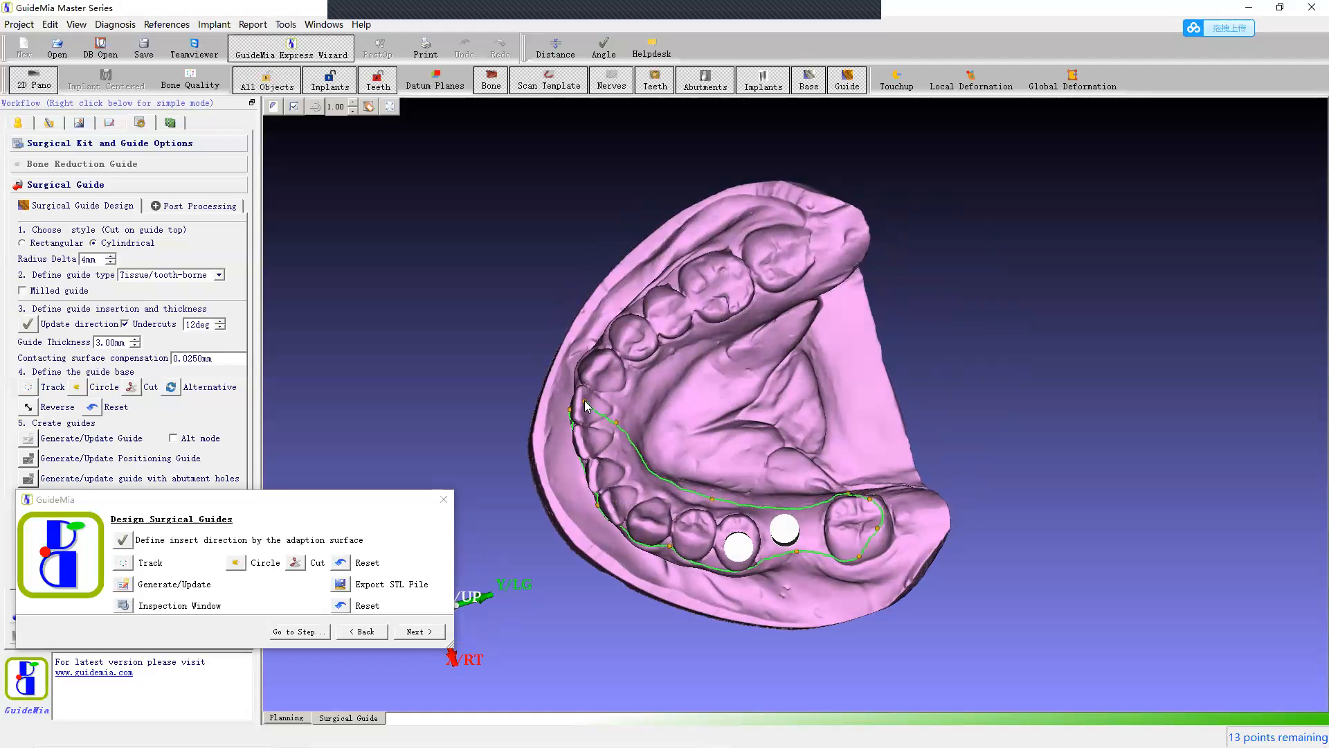
# Step: Extend the front end of the new outline around the next tooth on the opposite side of the arch
pyautogui.moveTo(1065, 375); pyautogui.dragTo(982, 506)
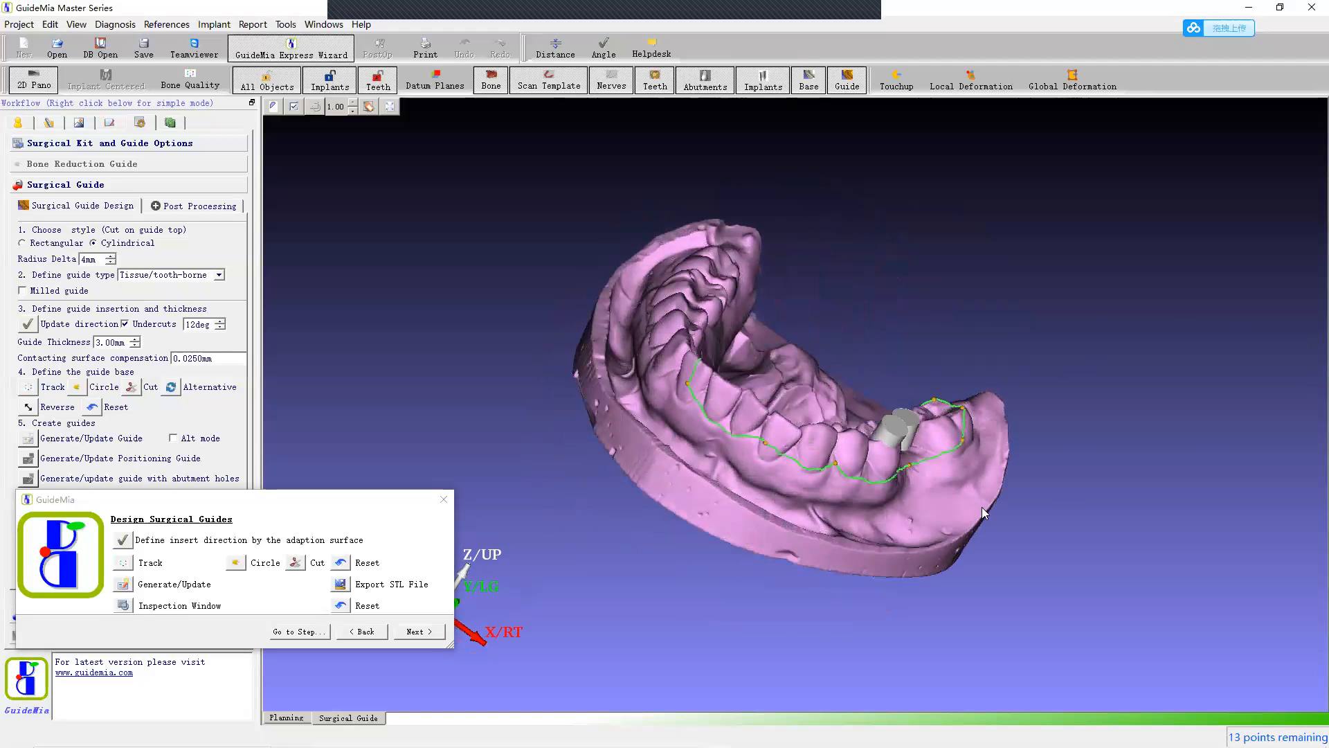
pyautogui.moveTo(1087, 540); pyautogui.dragTo(662, 424)
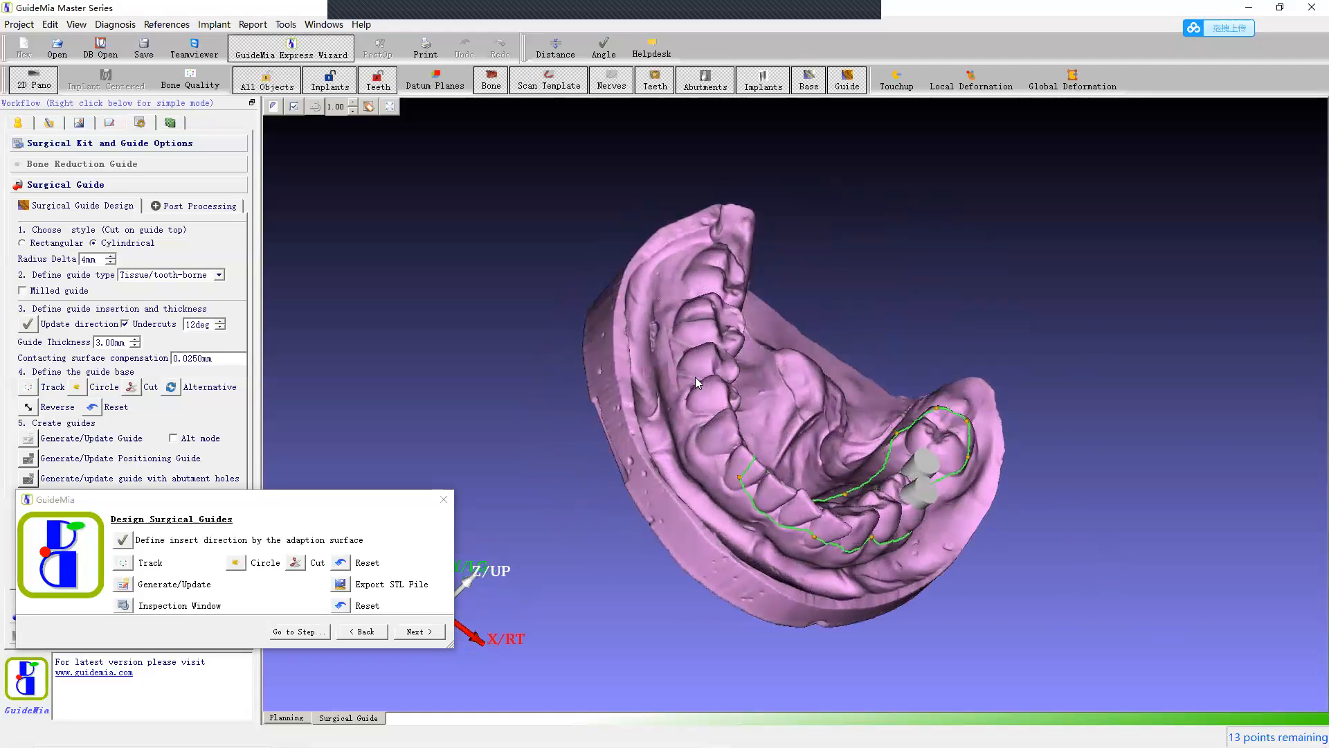
pyautogui.moveTo(877, 345); pyautogui.dragTo(630, 486)
pyautogui.moveTo(533, 451); pyautogui.dragTo(724, 453)
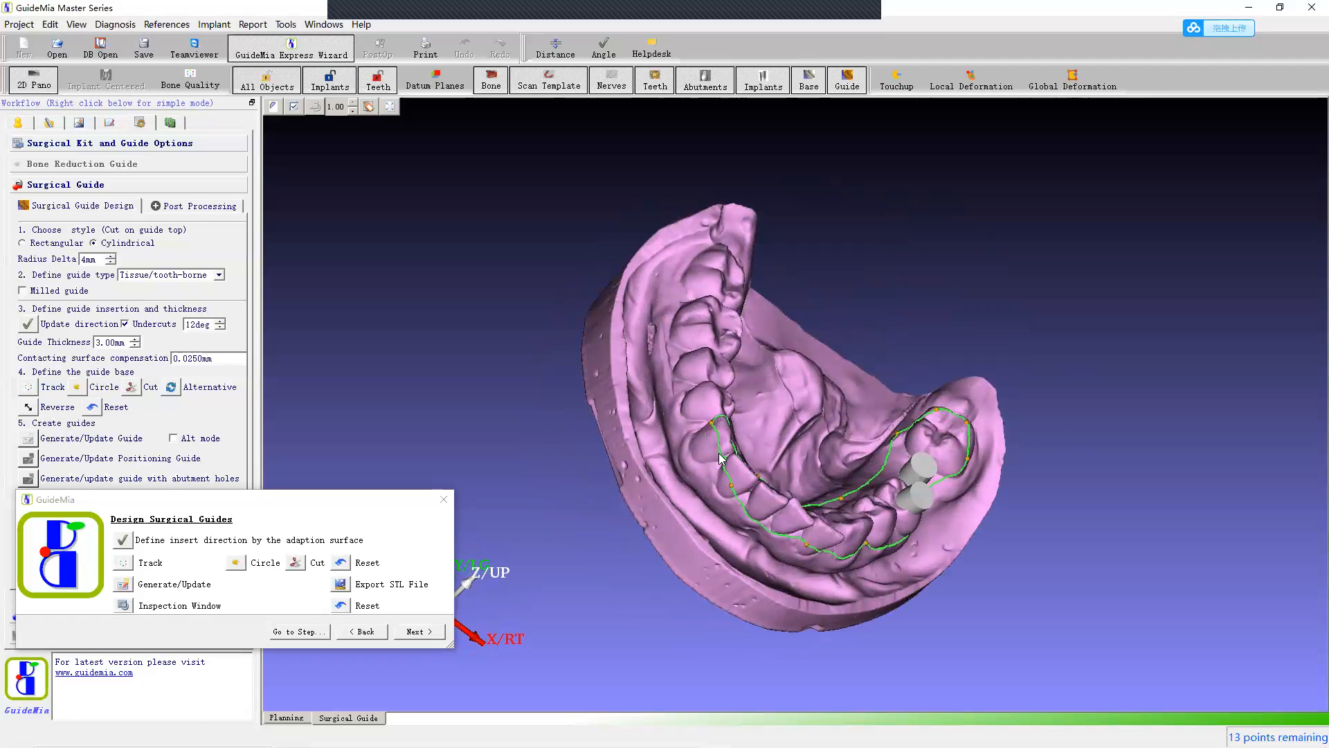
# Step: Complete the buccal side of the outline, cut the guide base, and generate the surgical guide using GuideMiaUniversalKit All
pyautogui.moveTo(701, 425); pyautogui.dragTo(856, 445)
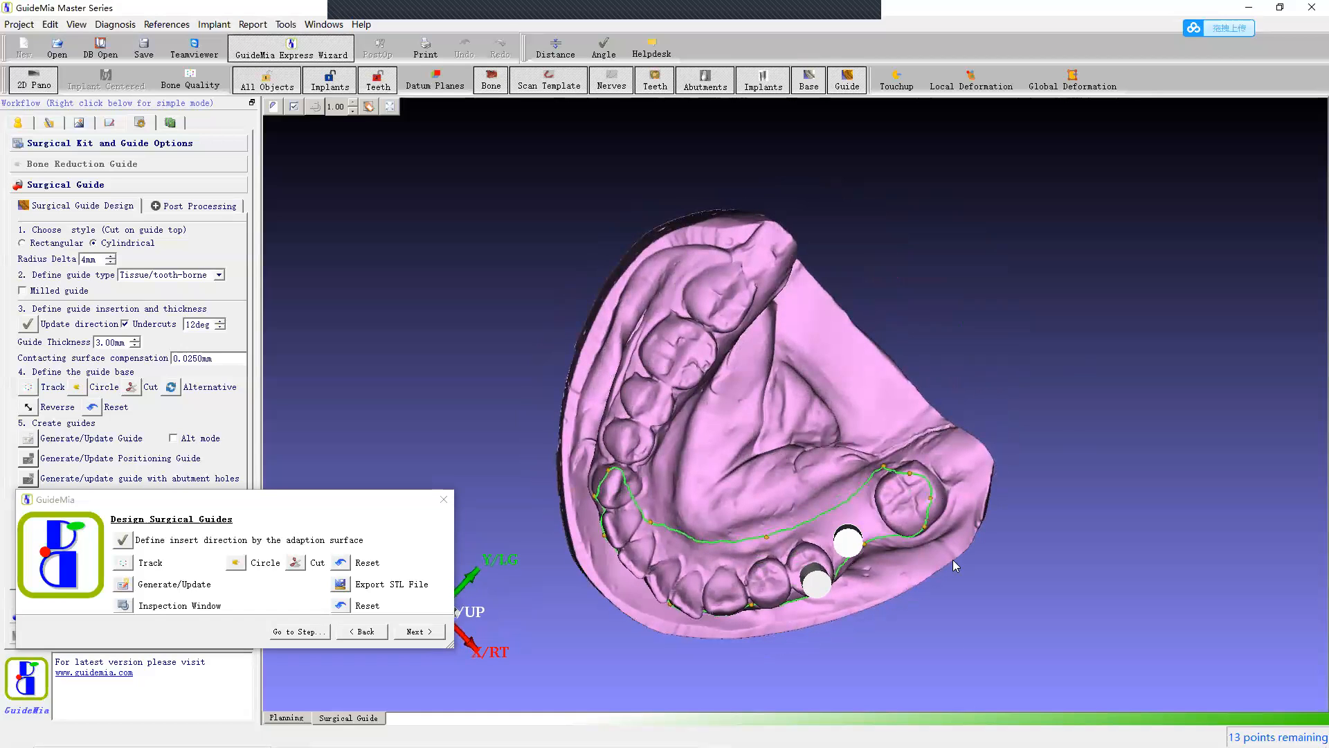
pyautogui.moveTo(1066, 513); pyautogui.dragTo(856, 504)
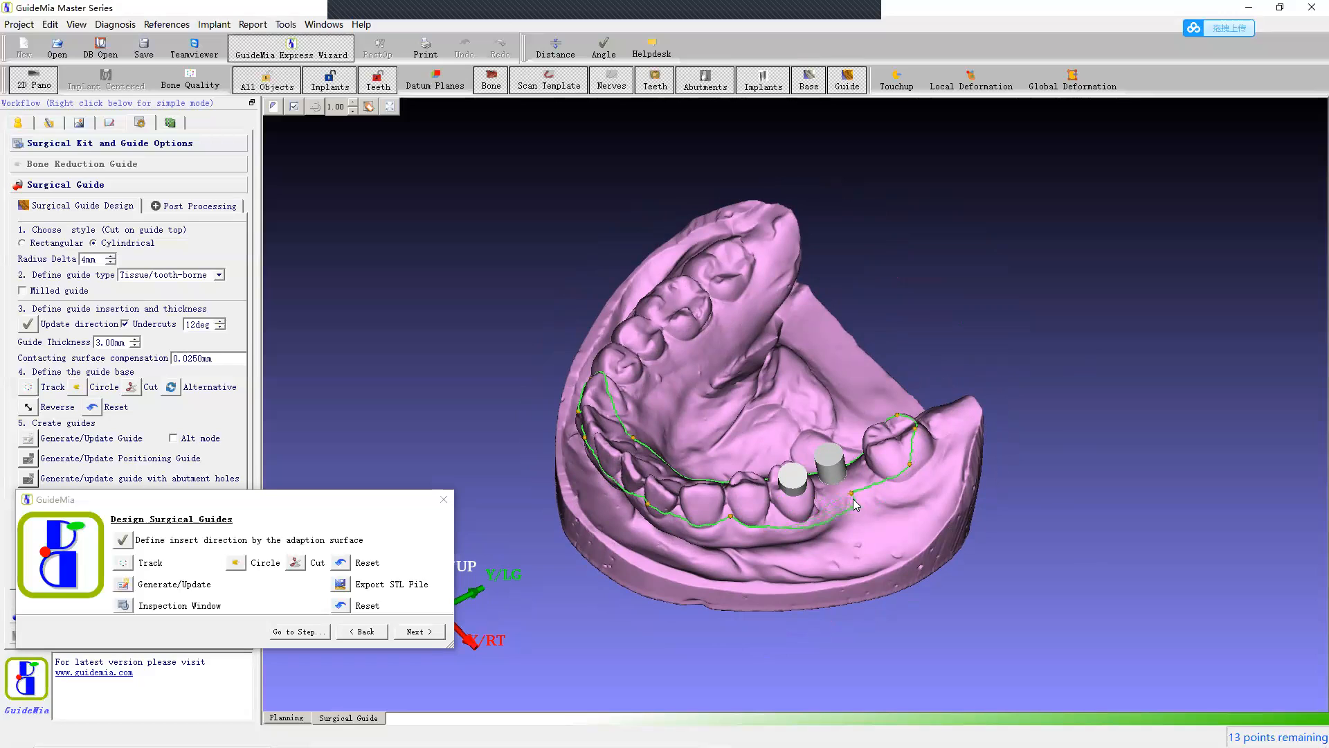
pyautogui.click(873, 492)
pyautogui.click(295, 562)
pyautogui.moveTo(1029, 264); pyautogui.dragTo(1091, 408)
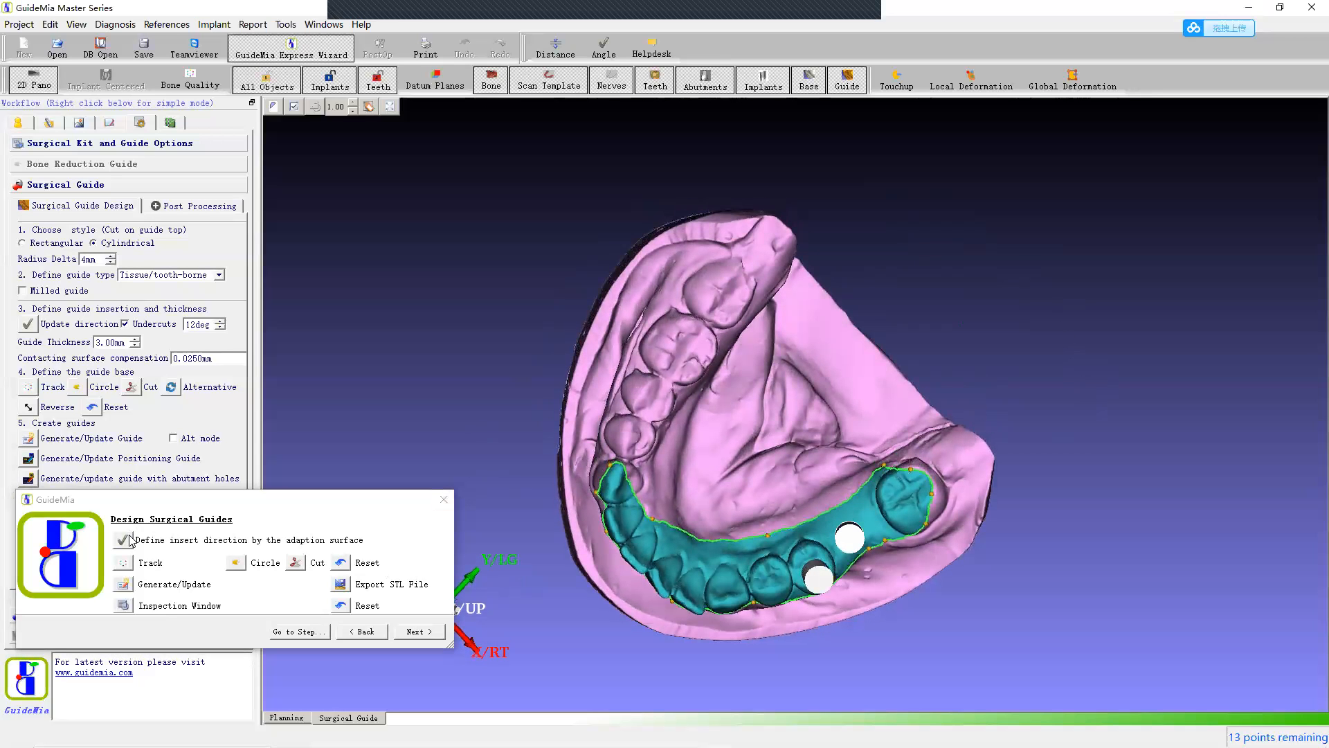
pyautogui.click(123, 585)
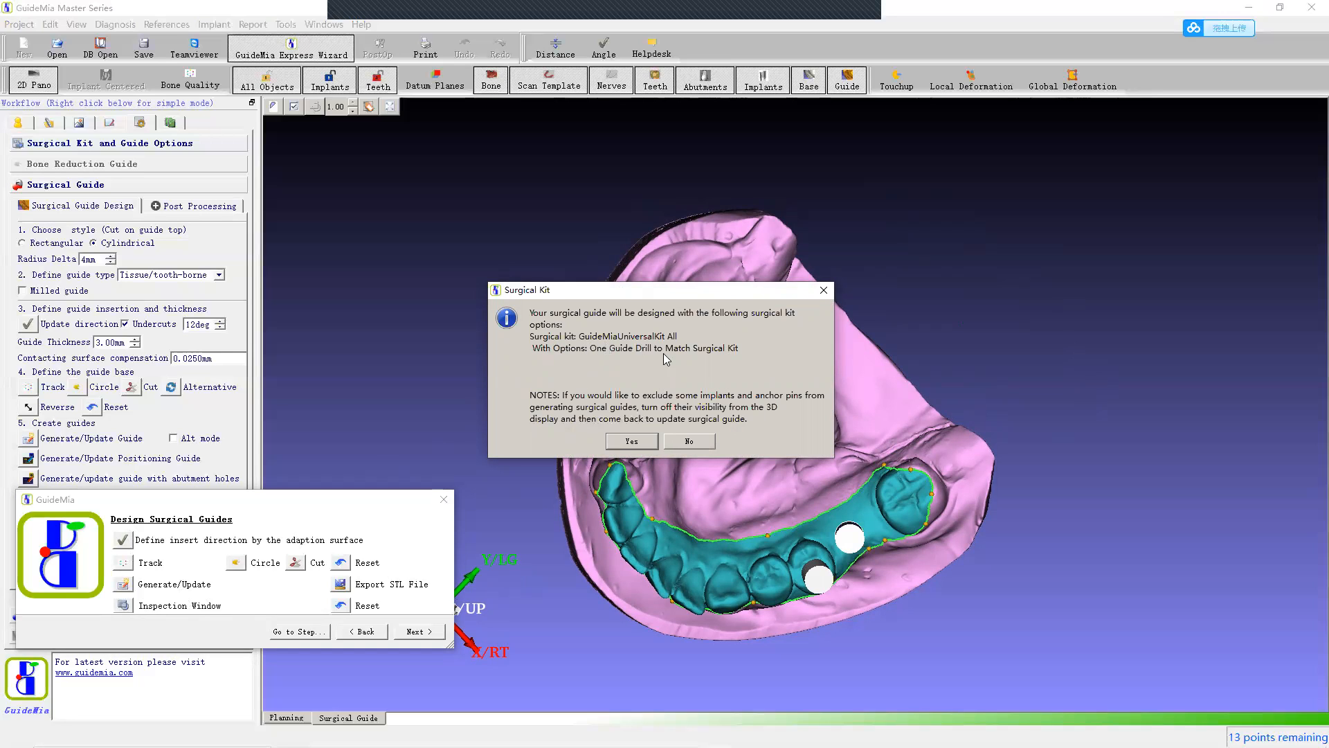
pyautogui.click(633, 441)
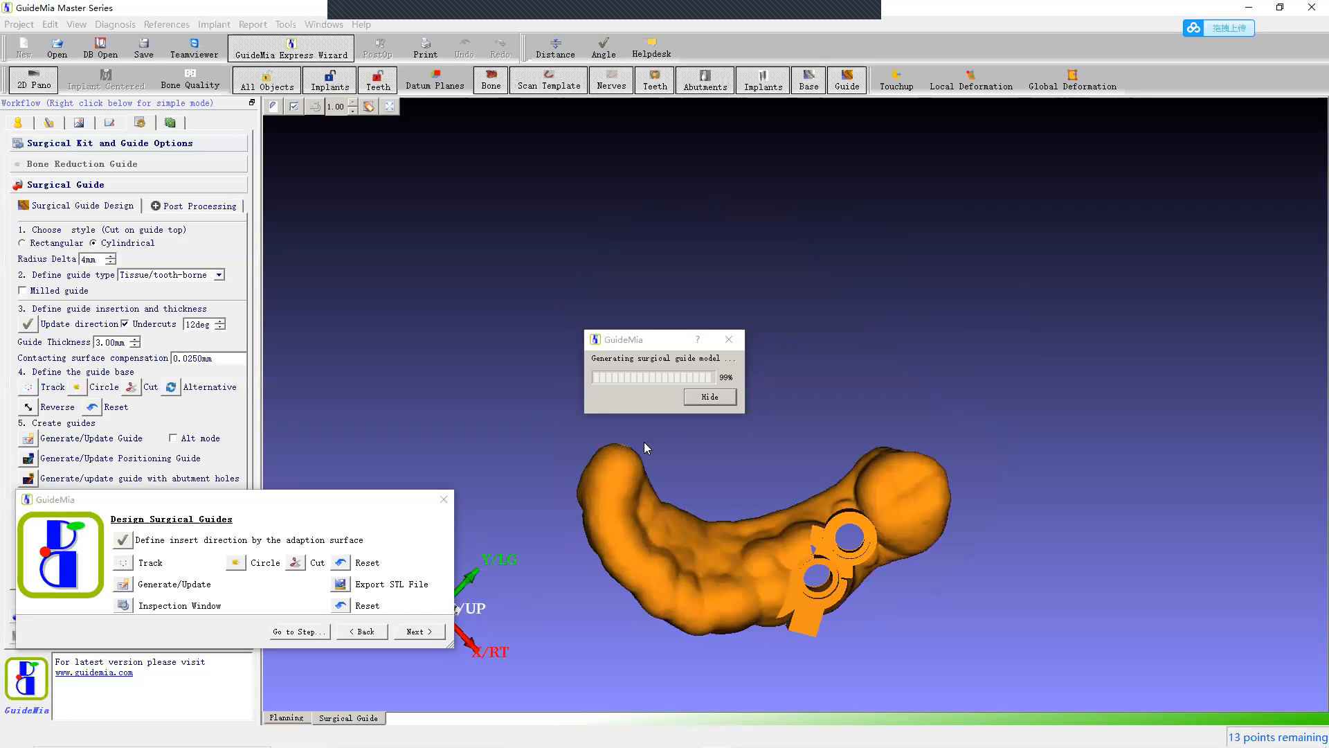
# Step: Examine the outer surface of the generated guide, including both sleeve holders and the side block, from several angles
pyautogui.moveTo(862, 559); pyautogui.dragTo(832, 479)
pyautogui.moveTo(929, 605); pyautogui.dragTo(900, 190)
pyautogui.moveTo(1025, 378); pyautogui.dragTo(995, 212, button='right')
pyautogui.moveTo(982, 263); pyautogui.dragTo(934, 551, button='middle')
pyautogui.moveTo(935, 536); pyautogui.dragTo(892, 370, button='right')
pyautogui.moveTo(930, 348); pyautogui.dragTo(782, 575)
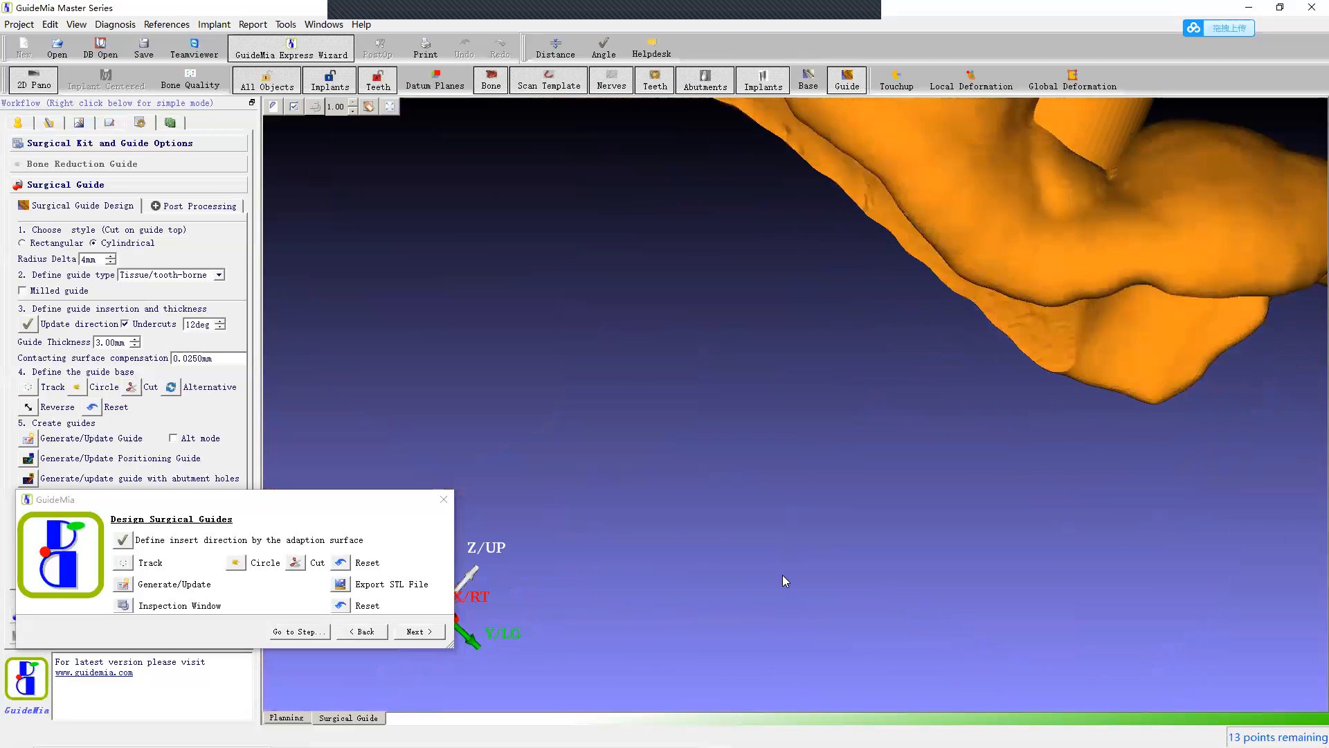
pyautogui.moveTo(886, 366); pyautogui.dragTo(727, 491)
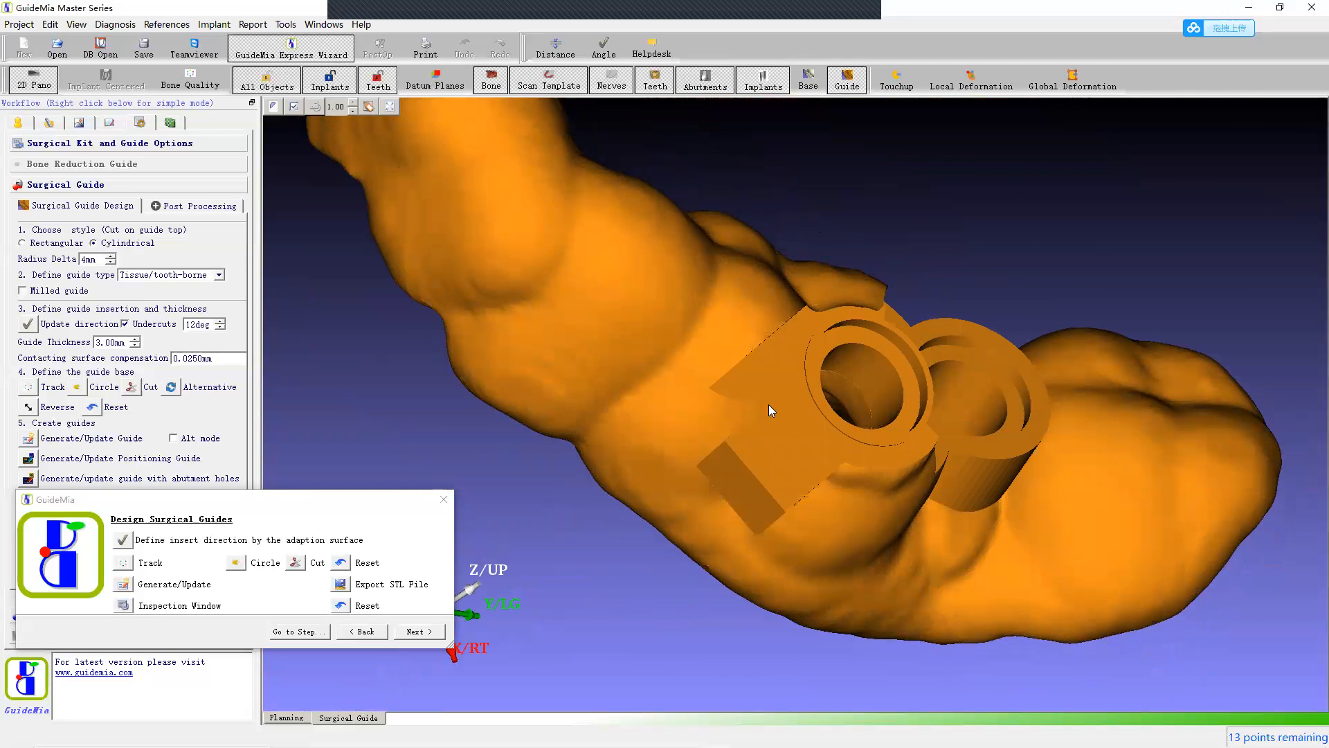
pyautogui.moveTo(923, 527); pyautogui.dragTo(811, 261)
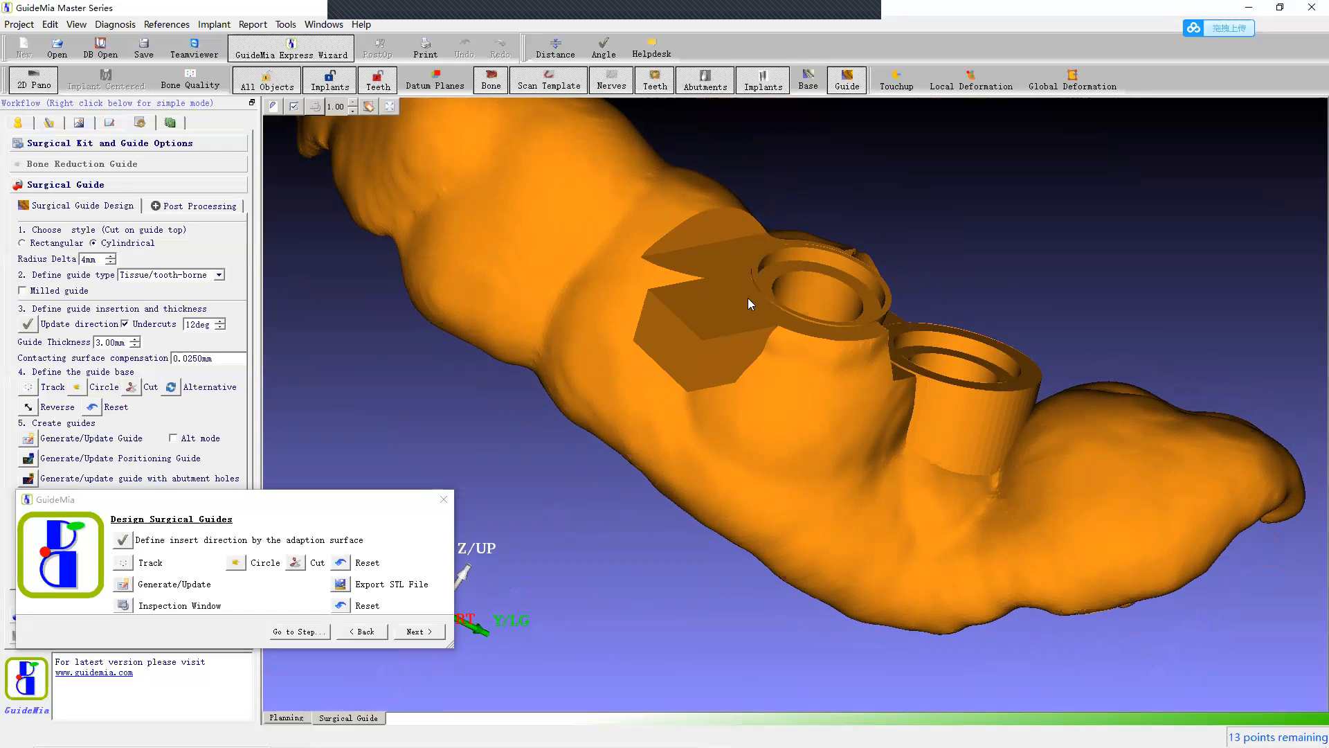
pyautogui.moveTo(823, 291); pyautogui.dragTo(794, 346)
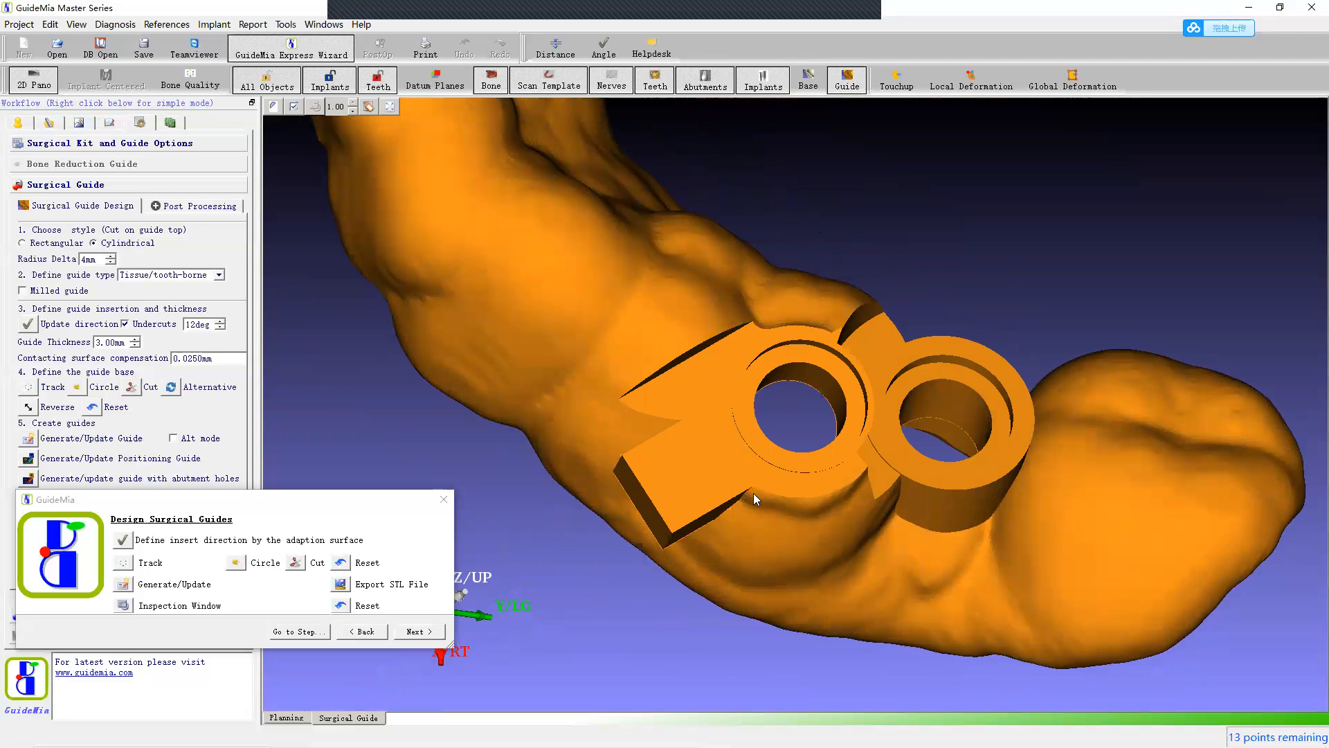
pyautogui.moveTo(816, 611); pyautogui.dragTo(762, 325)
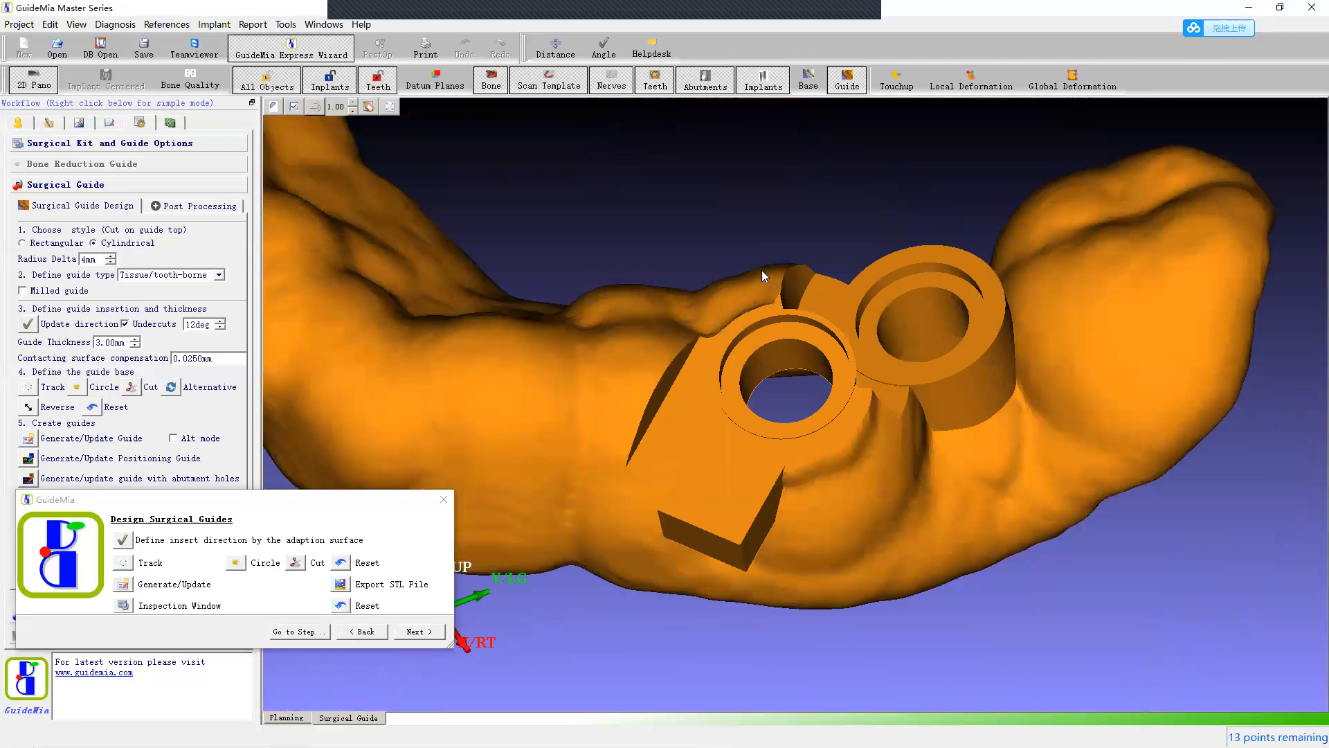
# Step: Inspect the underside of the guide around the two sleeve holes and the adjoining tooth impressions
pyautogui.moveTo(847, 545); pyautogui.dragTo(811, 151)
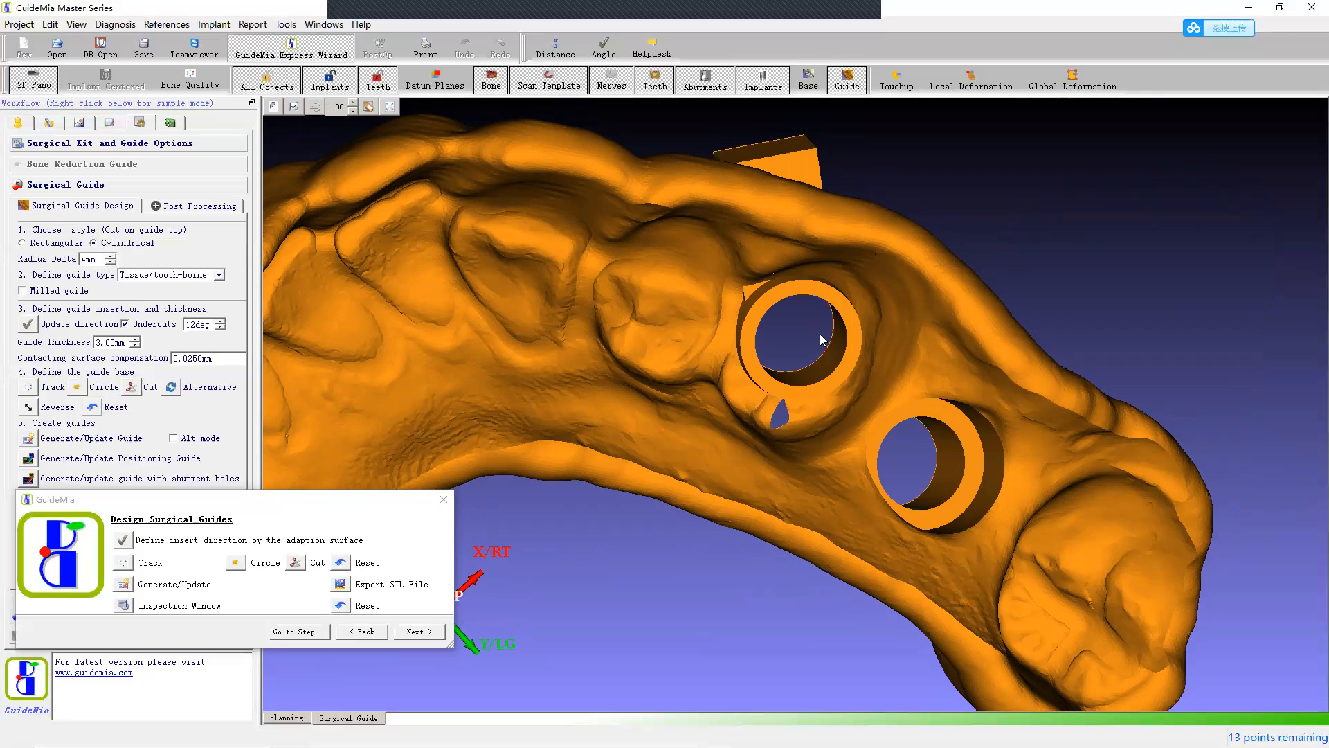
pyautogui.moveTo(787, 370); pyautogui.dragTo(792, 318)
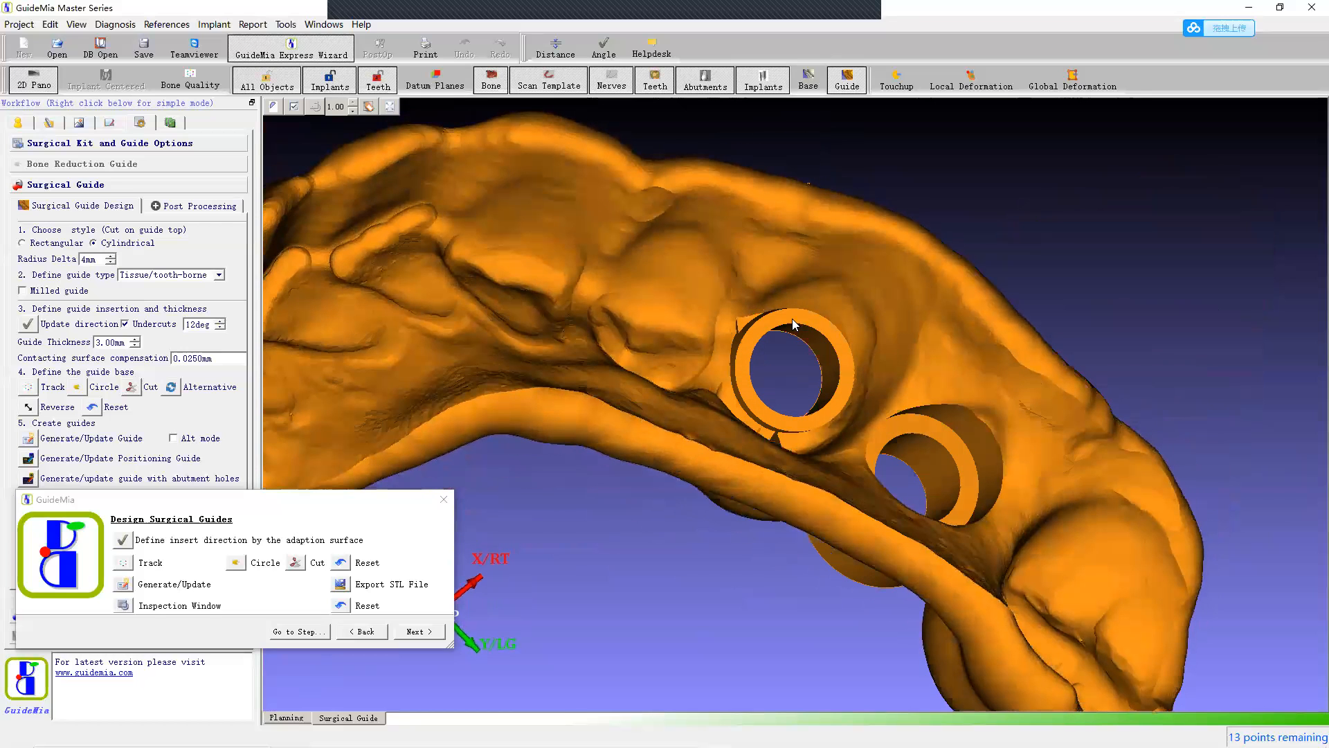
pyautogui.moveTo(792, 384)
pyautogui.mouseDown()
pyautogui.moveTo(786, 434)
pyautogui.moveTo(779, 362)
pyautogui.mouseUp()
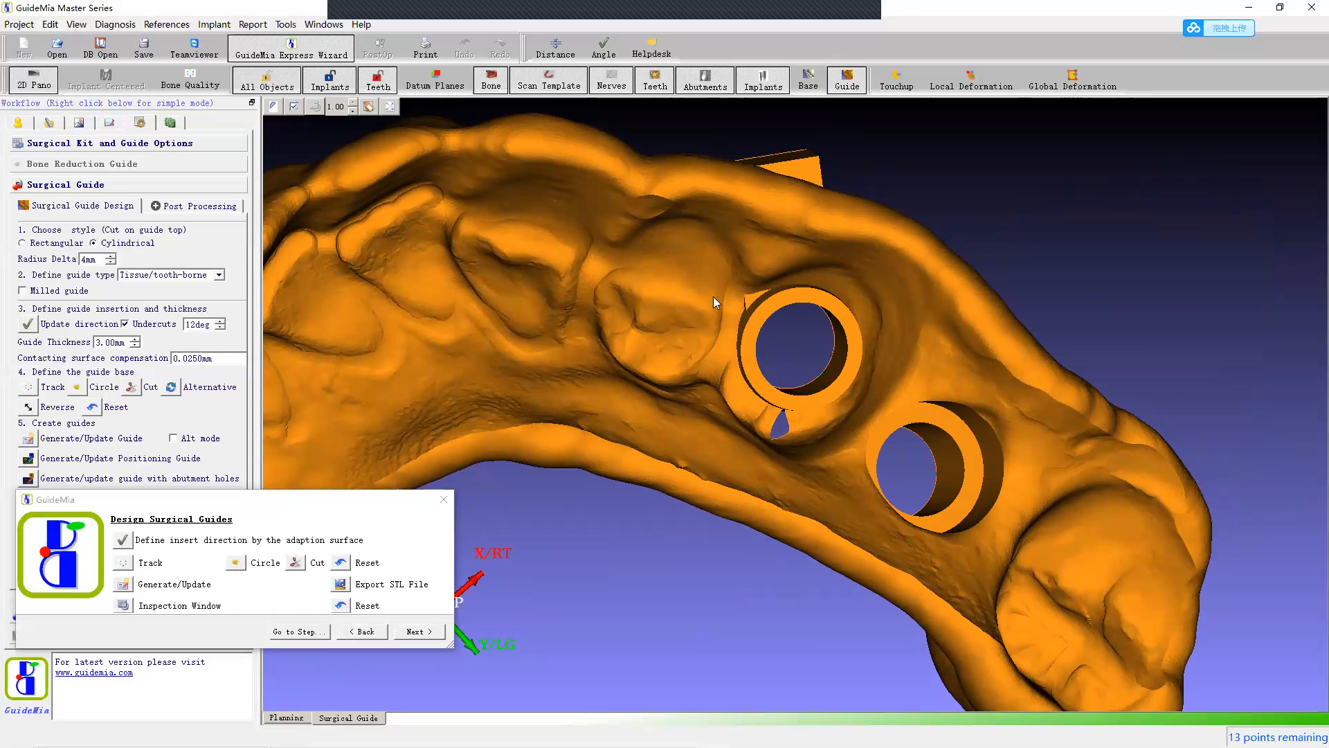
pyautogui.moveTo(746, 310); pyautogui.dragTo(714, 288)
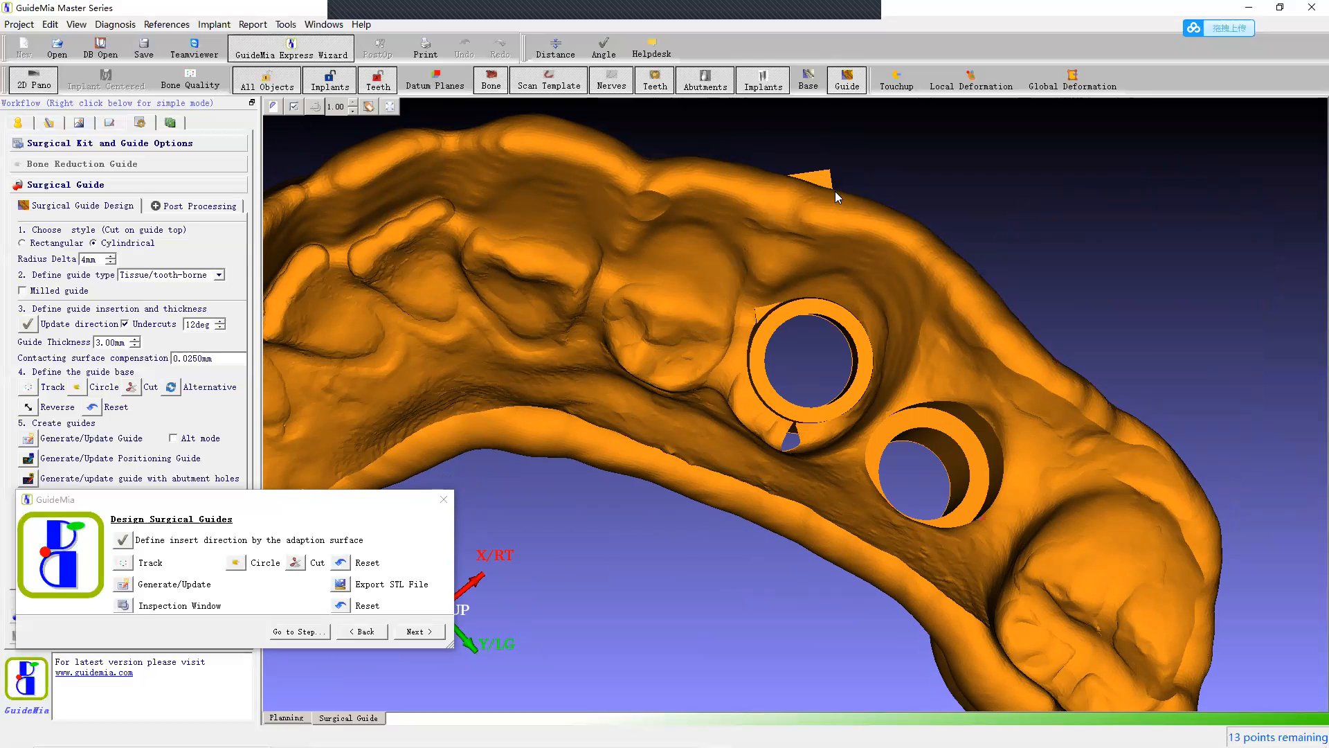
pyautogui.moveTo(835, 191); pyautogui.dragTo(839, 235)
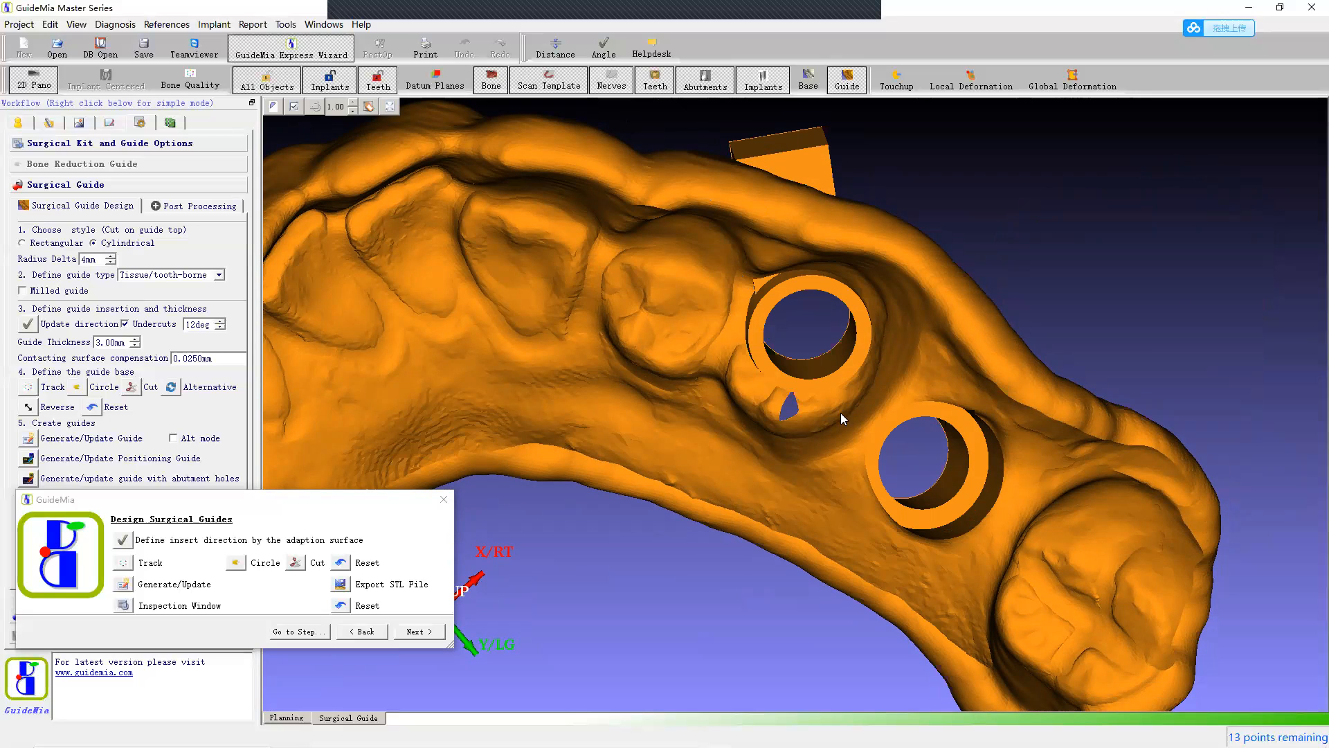
pyautogui.moveTo(970, 289); pyautogui.dragTo(1151, 313)
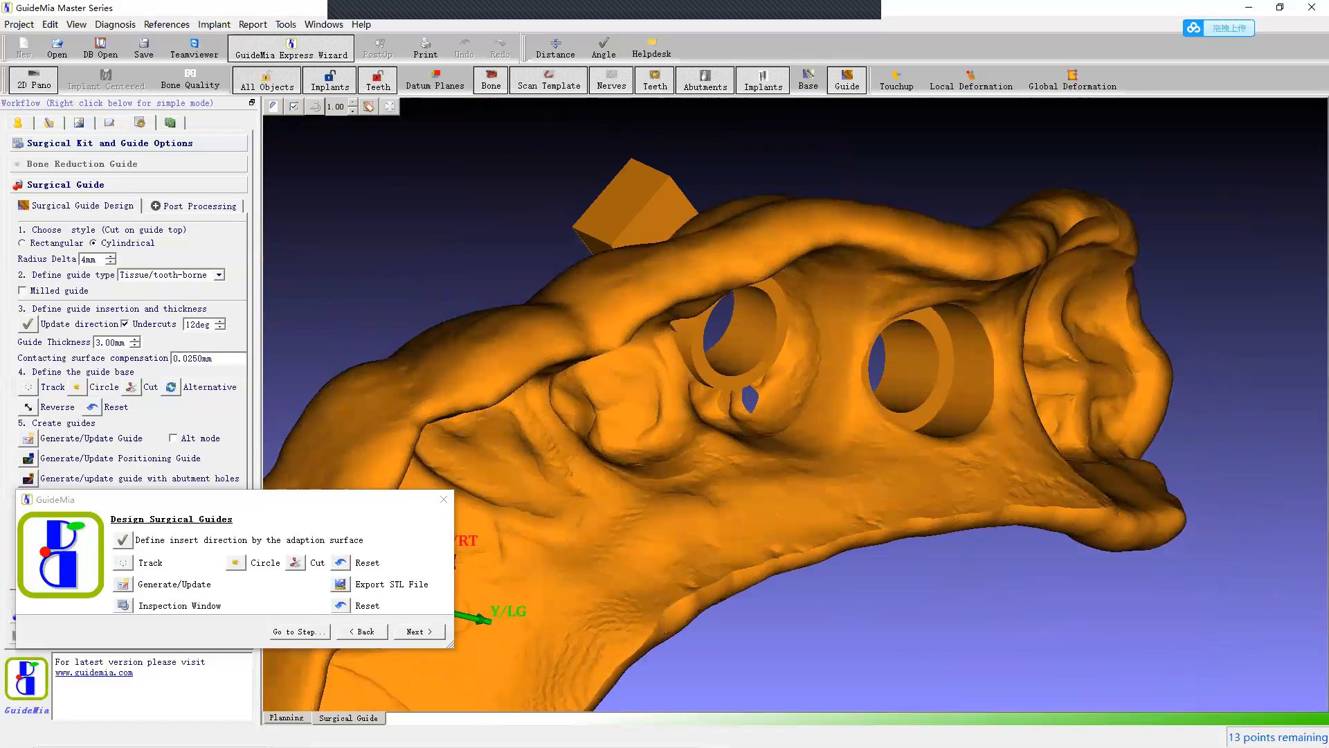
# Step: Return to implant planning, enlarge the 3D model view, and rotate the front implant about its long axis
pyautogui.click(301, 720)
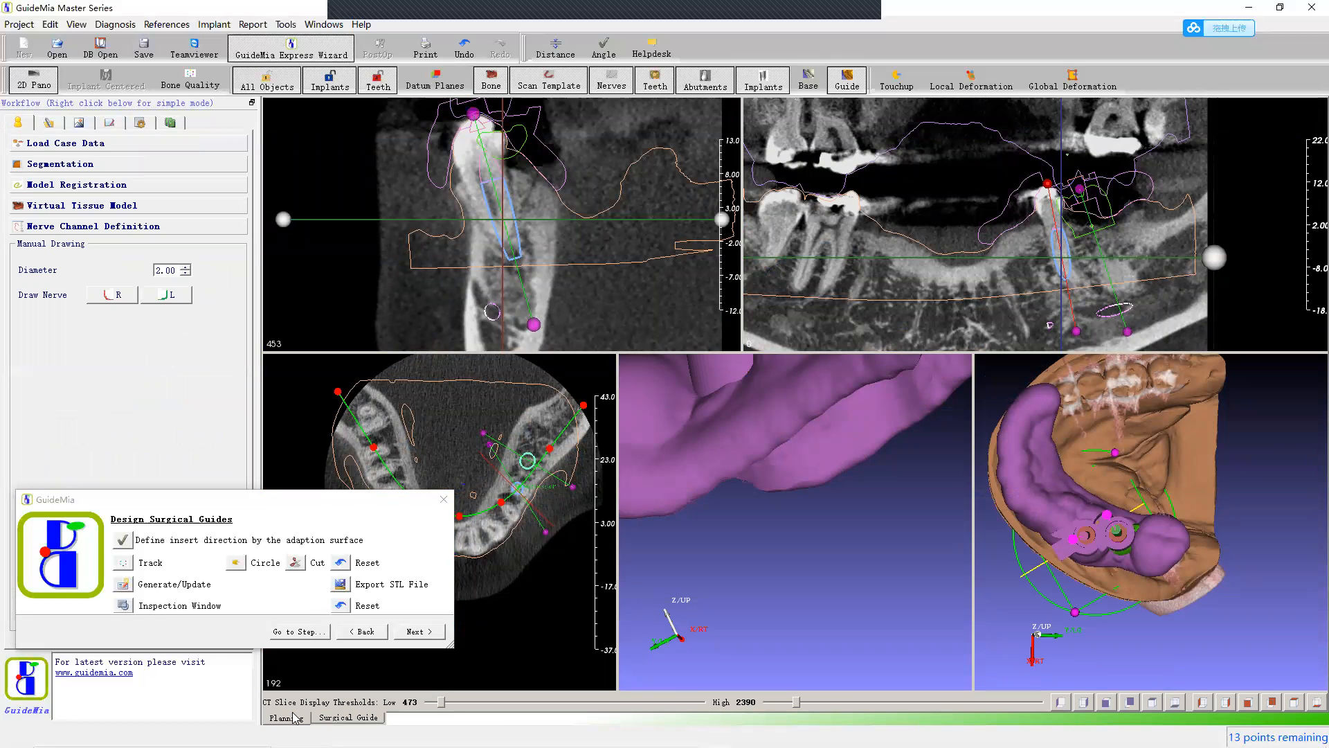
pyautogui.moveTo(885, 433); pyautogui.dragTo(910, 581)
pyautogui.moveTo(1254, 464); pyautogui.dragTo(1271, 489)
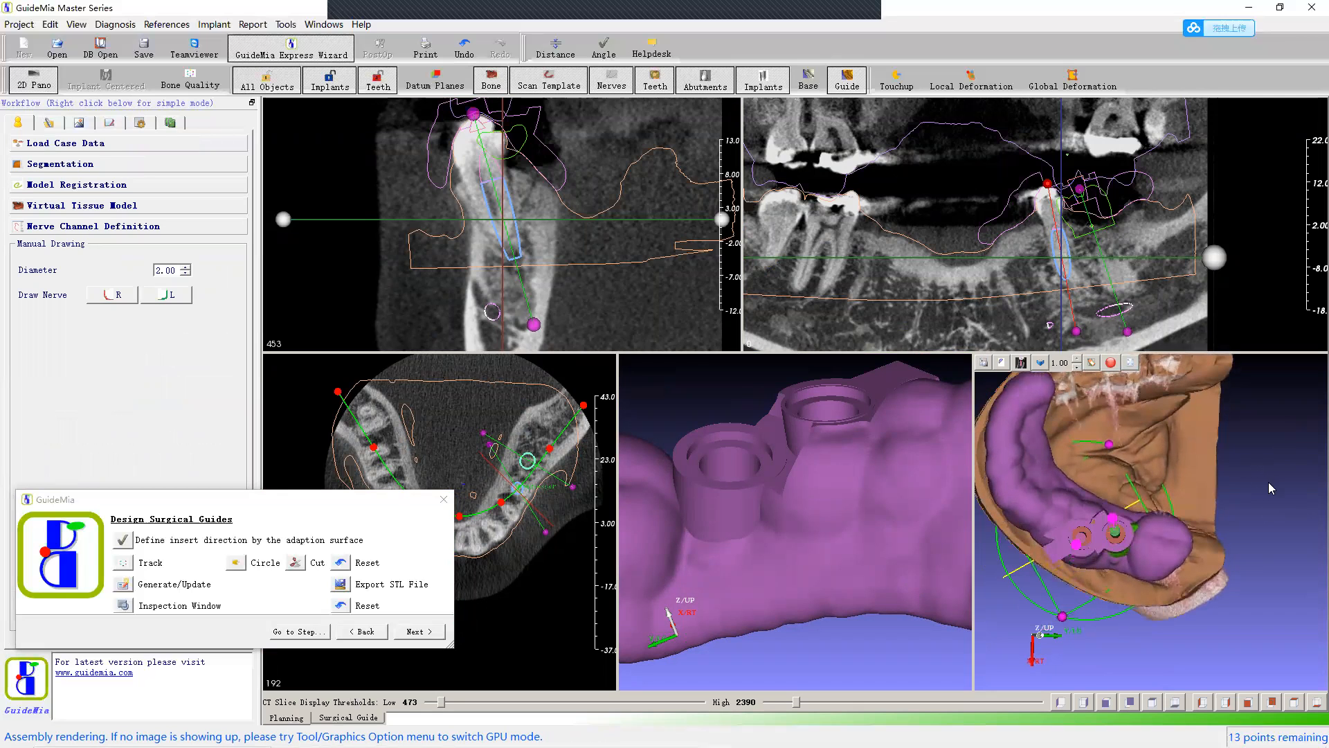
pyautogui.click(983, 362)
pyautogui.moveTo(1068, 303)
pyautogui.mouseDown()
pyautogui.moveTo(1044, 291)
pyautogui.moveTo(1061, 310)
pyautogui.mouseUp()
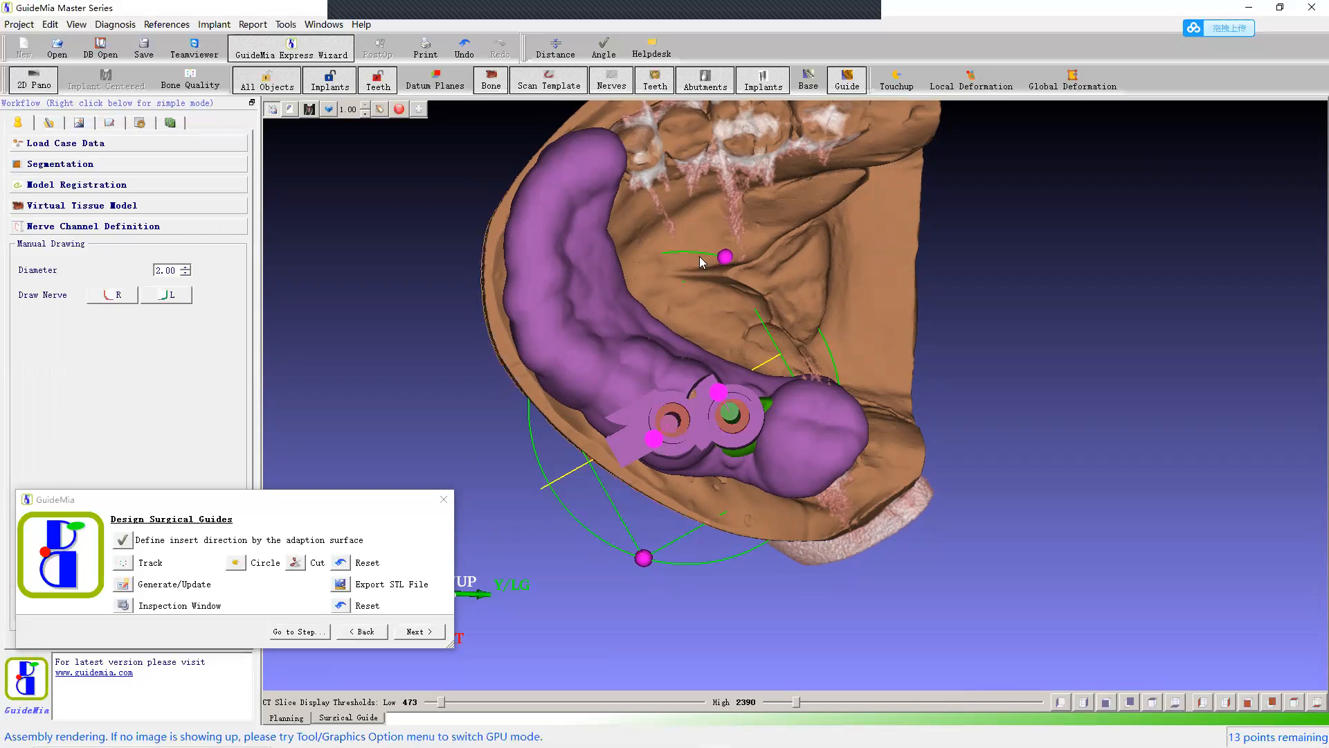
pyautogui.moveTo(725, 257); pyautogui.dragTo(615, 274)
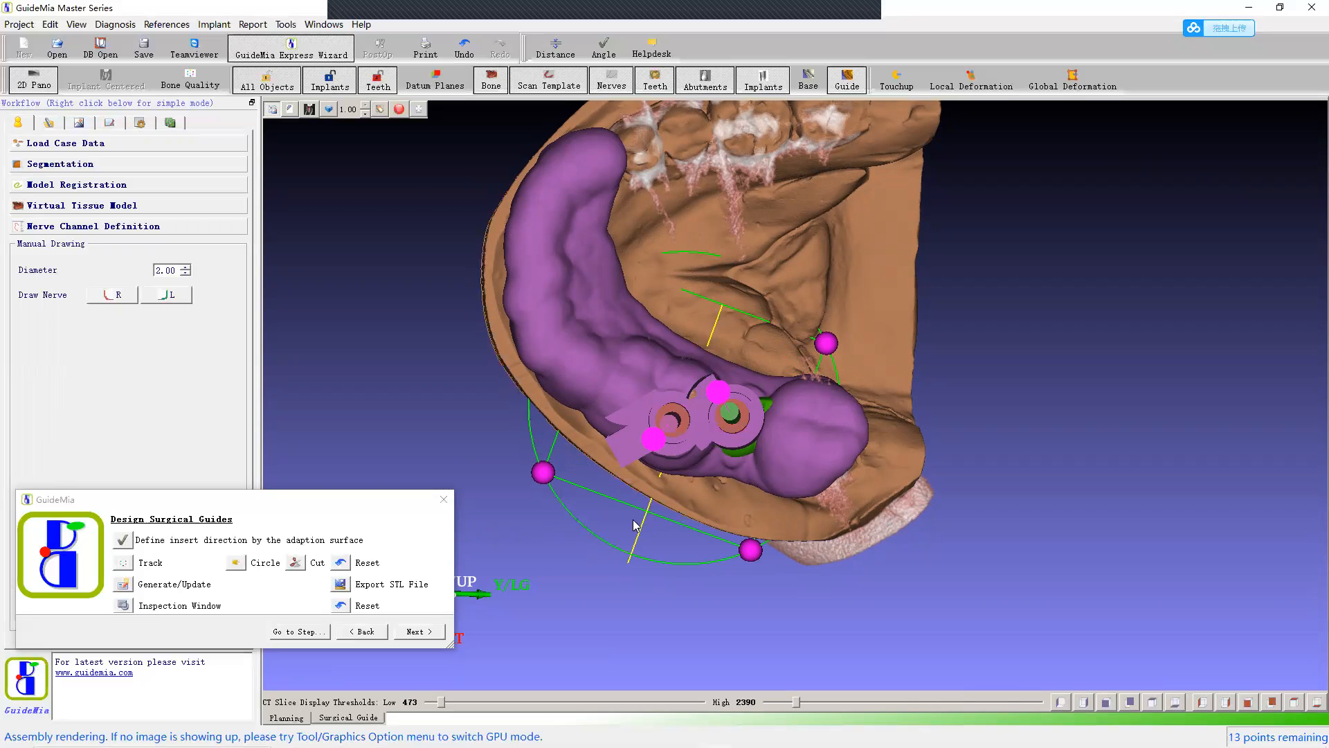
# Step: Check the sleeve block orientation from above and fine-tune the front implant's axial rotation
pyautogui.moveTo(838, 604); pyautogui.dragTo(861, 559)
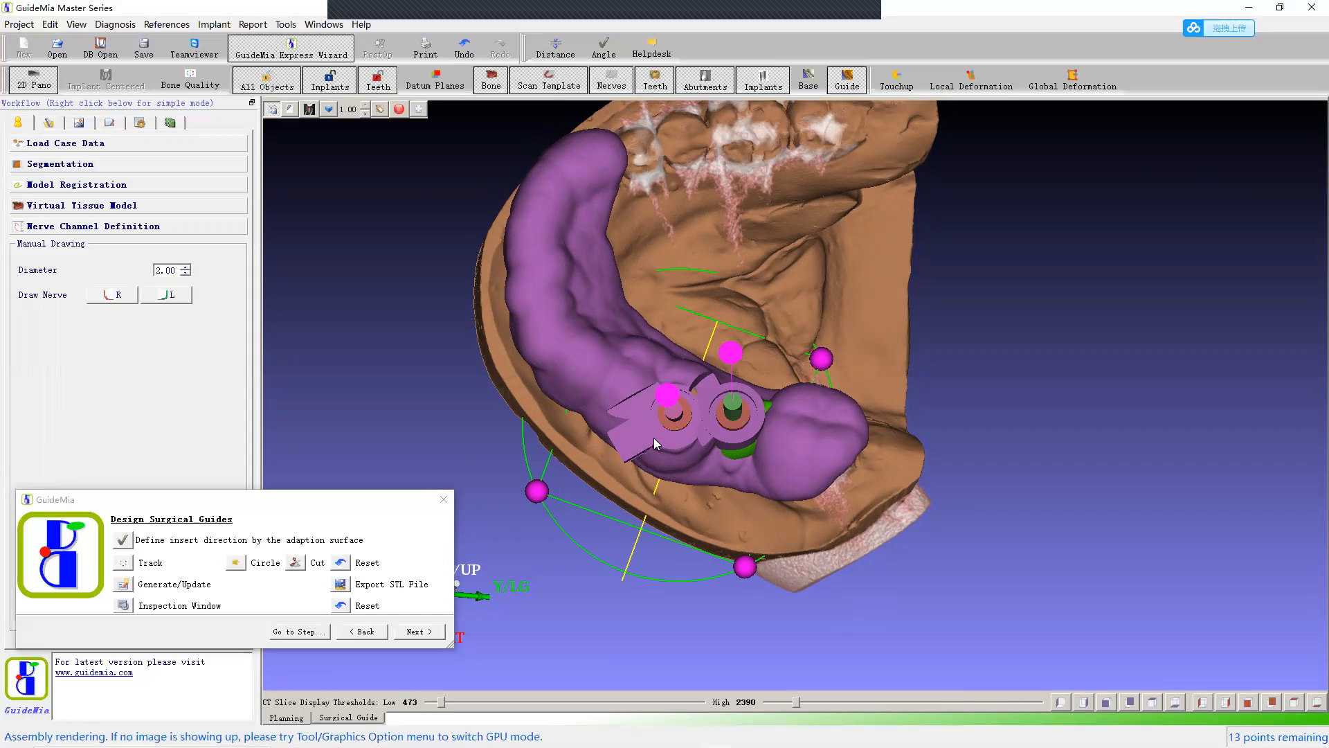
pyautogui.moveTo(786, 603); pyautogui.dragTo(601, 473)
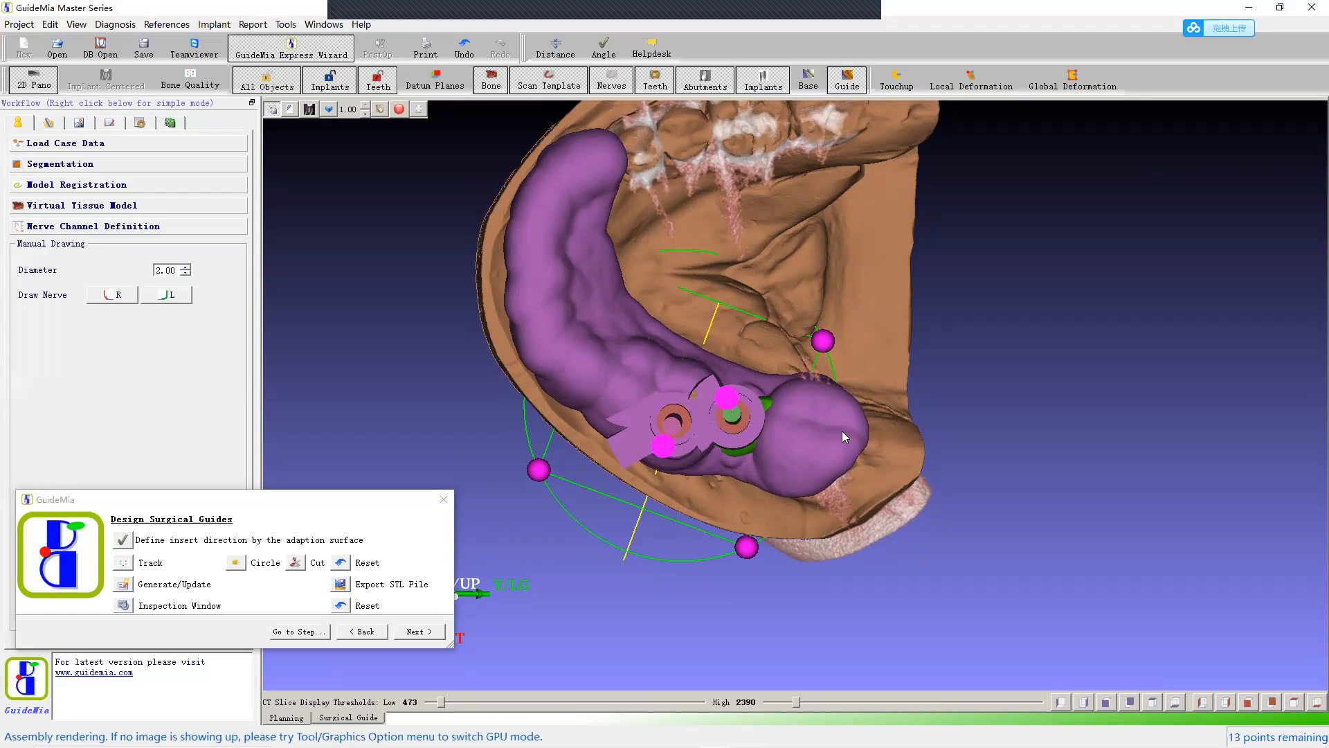
pyautogui.moveTo(749, 561)
pyautogui.mouseDown()
pyautogui.moveTo(666, 542)
pyautogui.moveTo(627, 549)
pyautogui.moveTo(768, 568)
pyautogui.mouseUp()
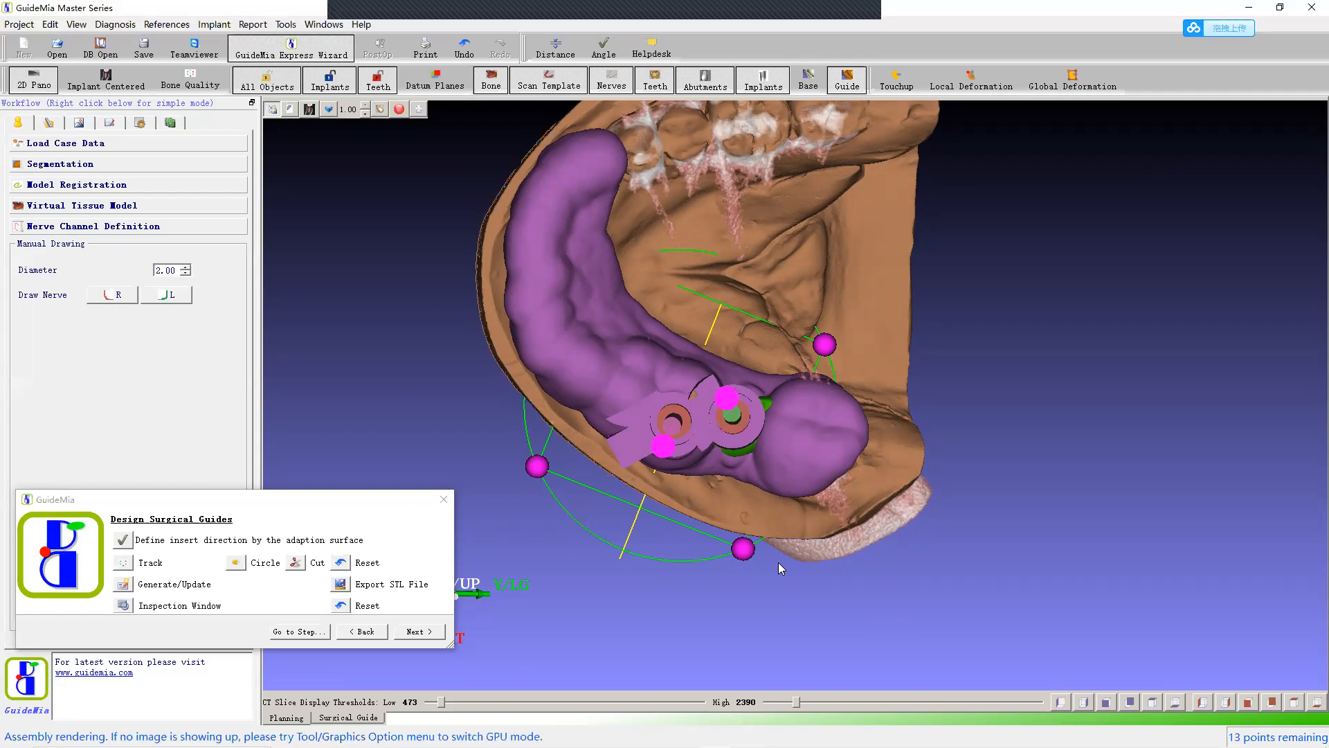
pyautogui.moveTo(753, 552)
pyautogui.mouseDown()
pyautogui.moveTo(576, 522)
pyautogui.moveTo(549, 490)
pyautogui.moveTo(682, 547)
pyautogui.moveTo(762, 555)
pyautogui.mouseUp()
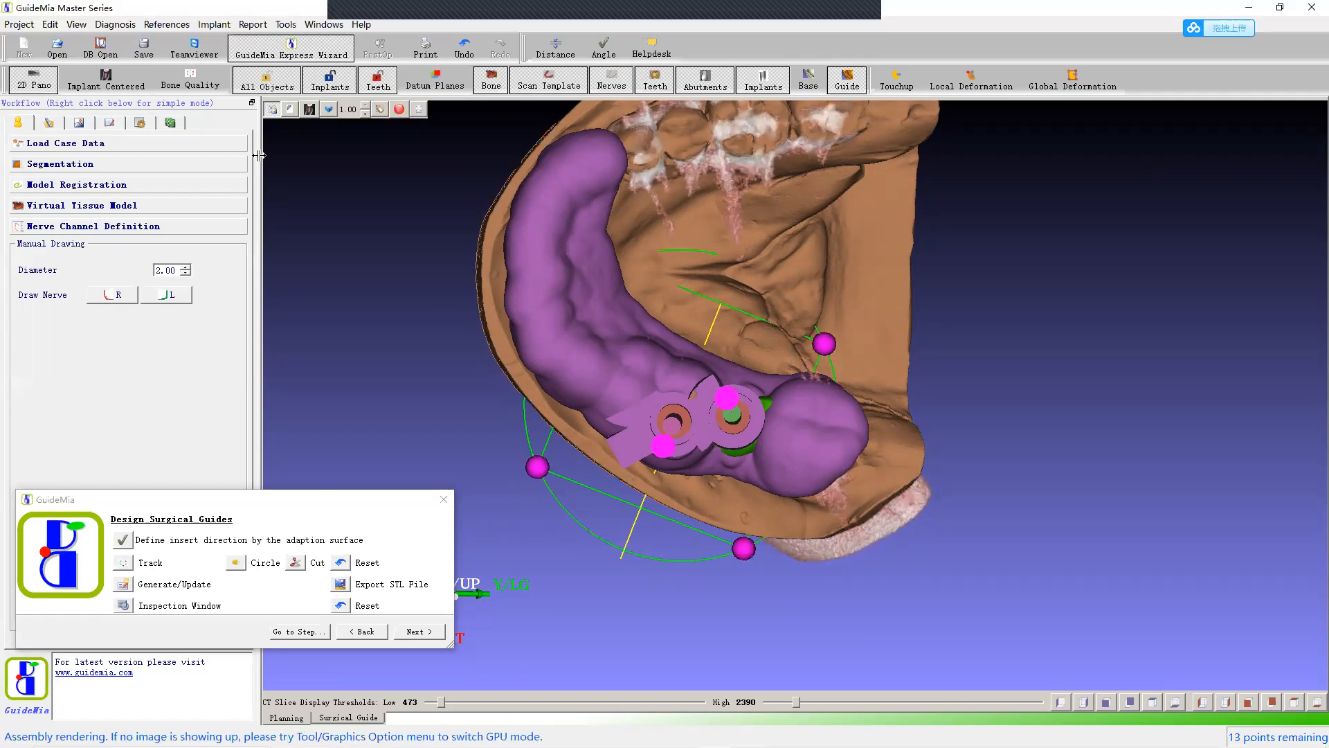
# Step: Restore the multi-view layout with the wizard clear of the axial slice, and readjust the front implant's rotation
pyautogui.click(273, 110)
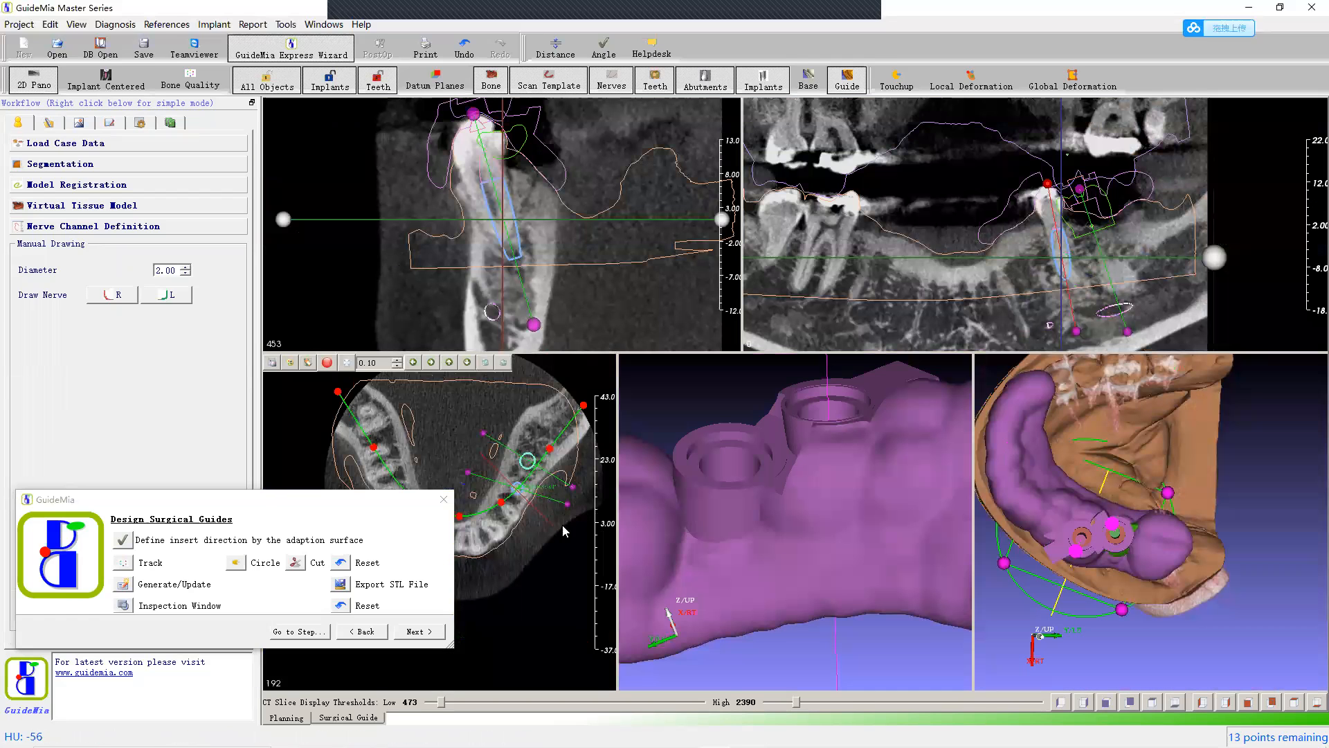
pyautogui.scroll(2, 565, 531)
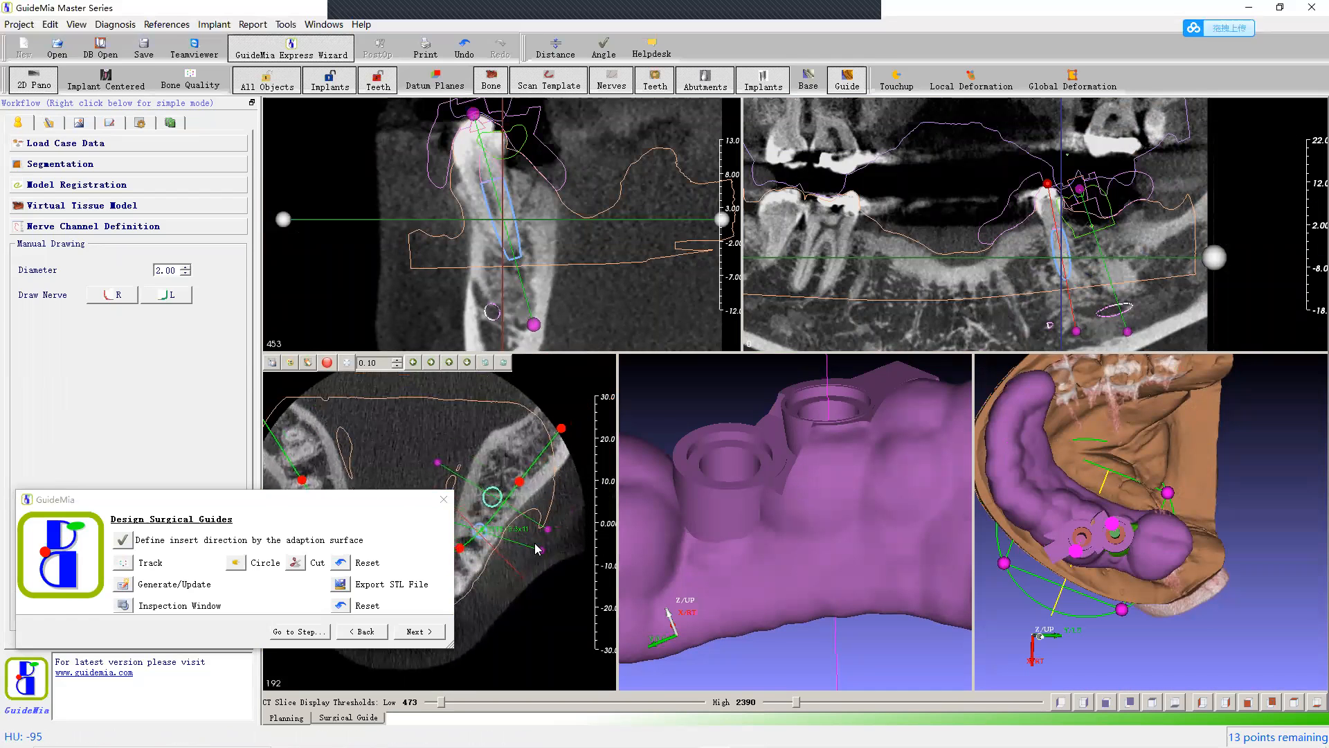
pyautogui.click(343, 519)
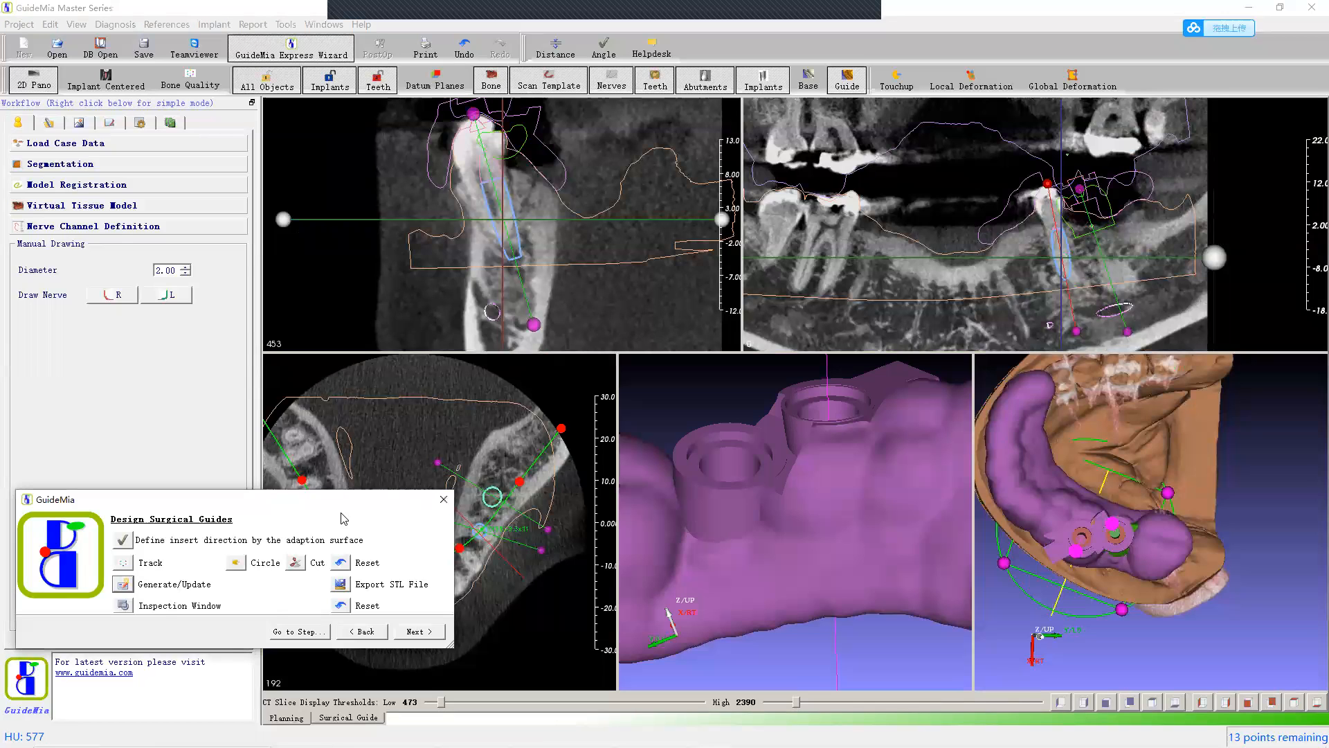
pyautogui.moveTo(341, 512); pyautogui.dragTo(252, 537)
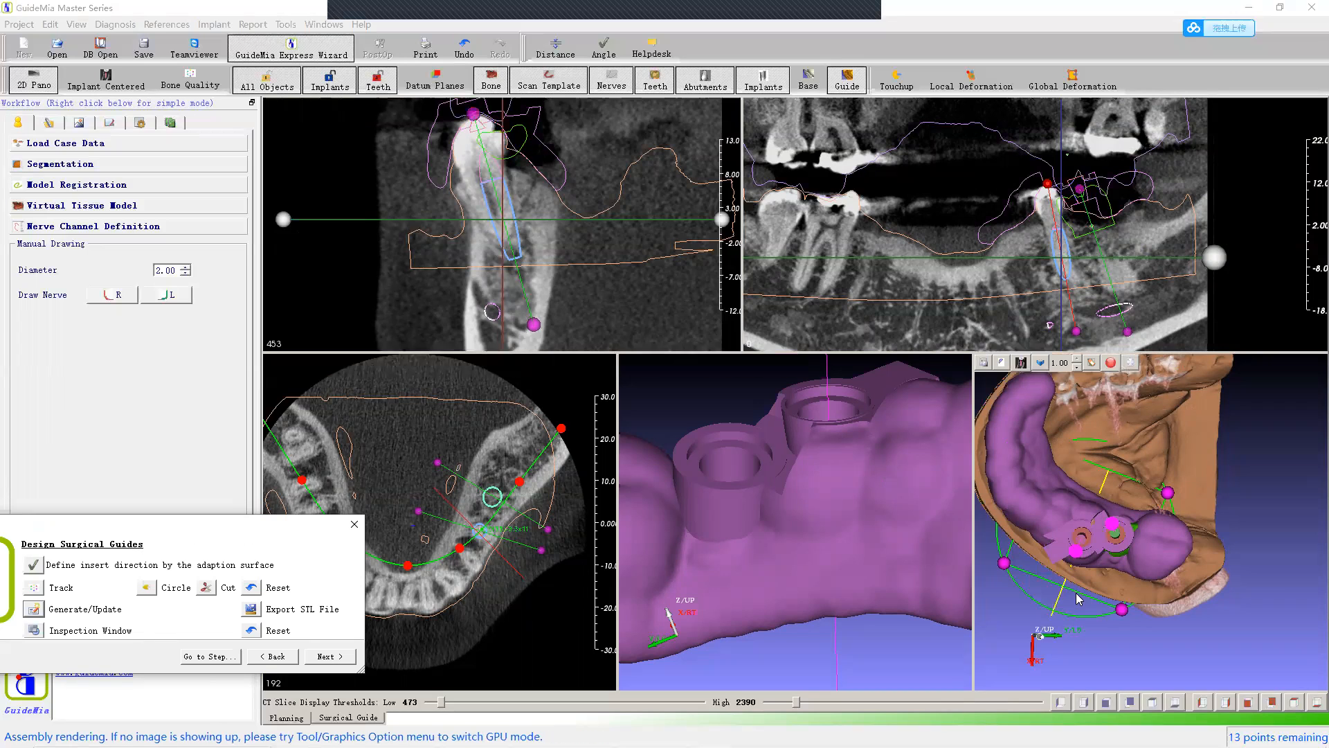
pyautogui.click(1122, 611)
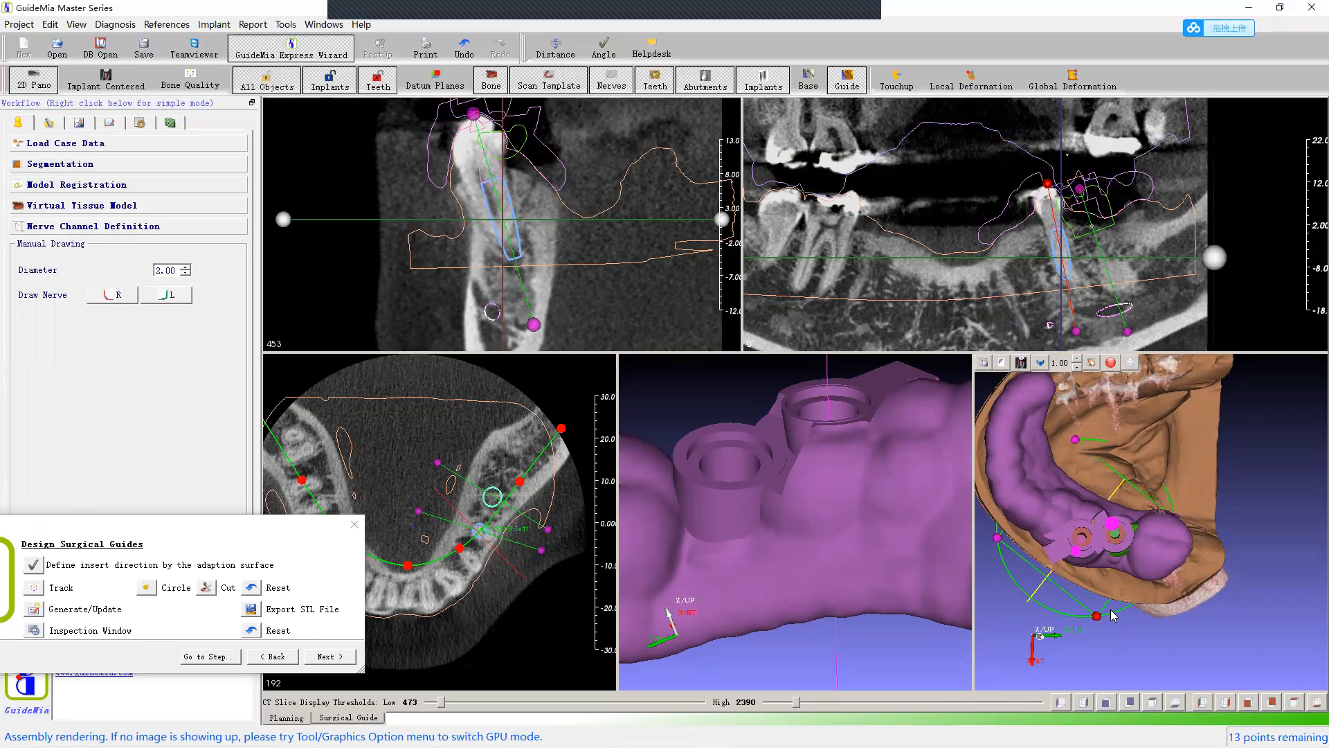
pyautogui.moveTo(1122, 610); pyautogui.dragTo(1123, 612)
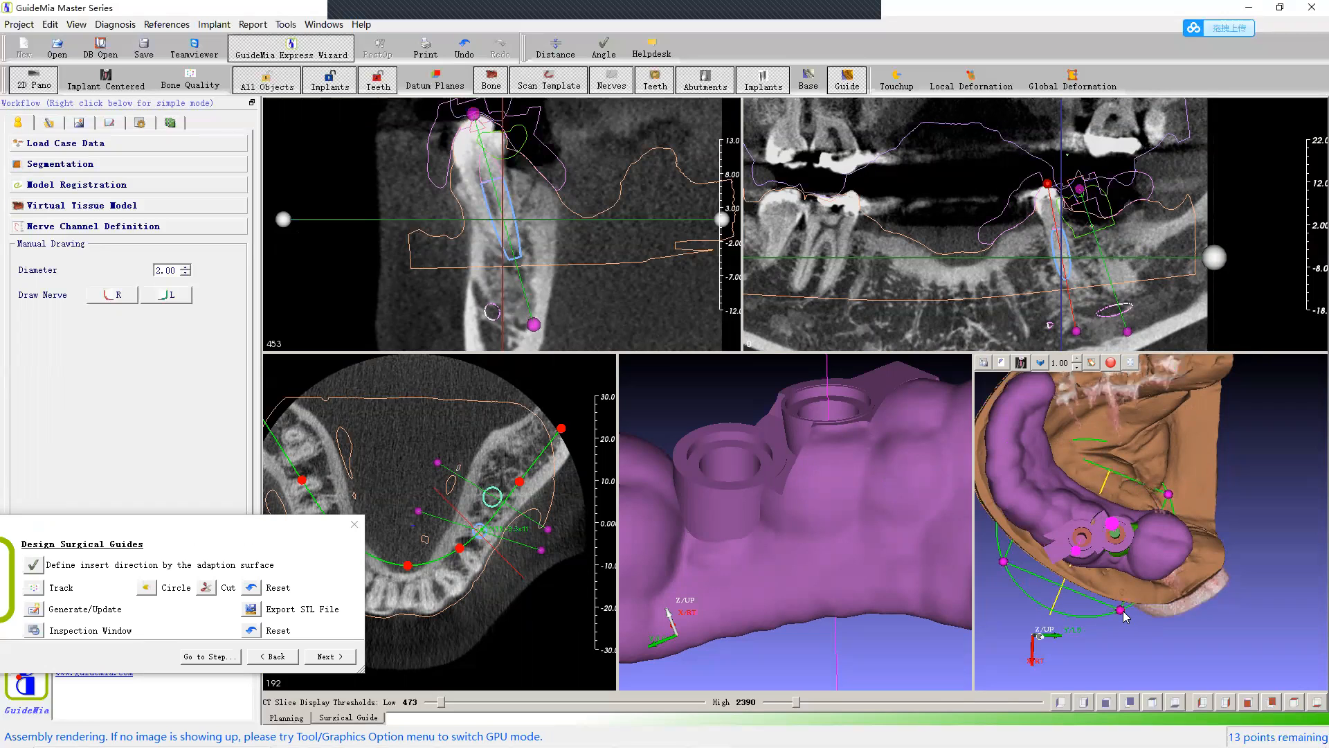
# Step: Regenerate the surgical guide from the plan with the rotated front implant and check the new sleeve block orientation from above
pyautogui.moveTo(1247, 507); pyautogui.dragTo(1250, 522)
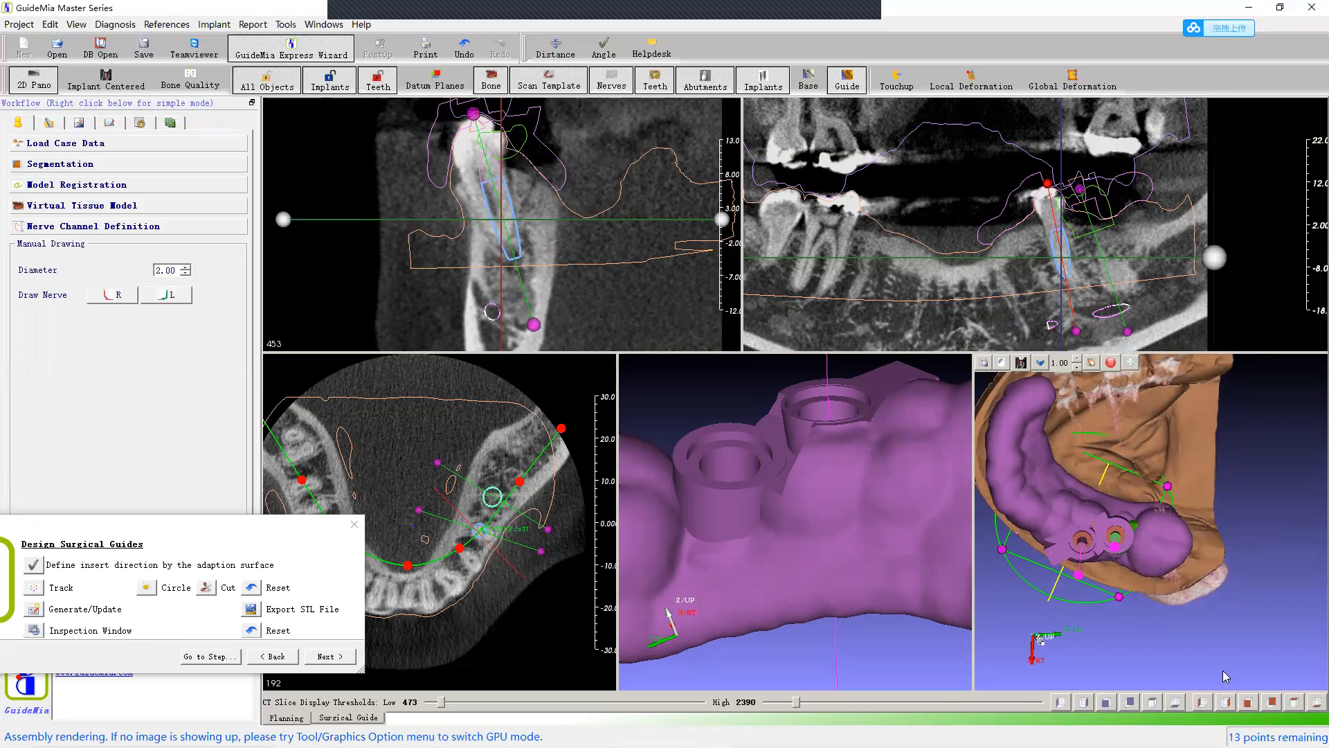
pyautogui.moveTo(1166, 647); pyautogui.dragTo(1146, 645)
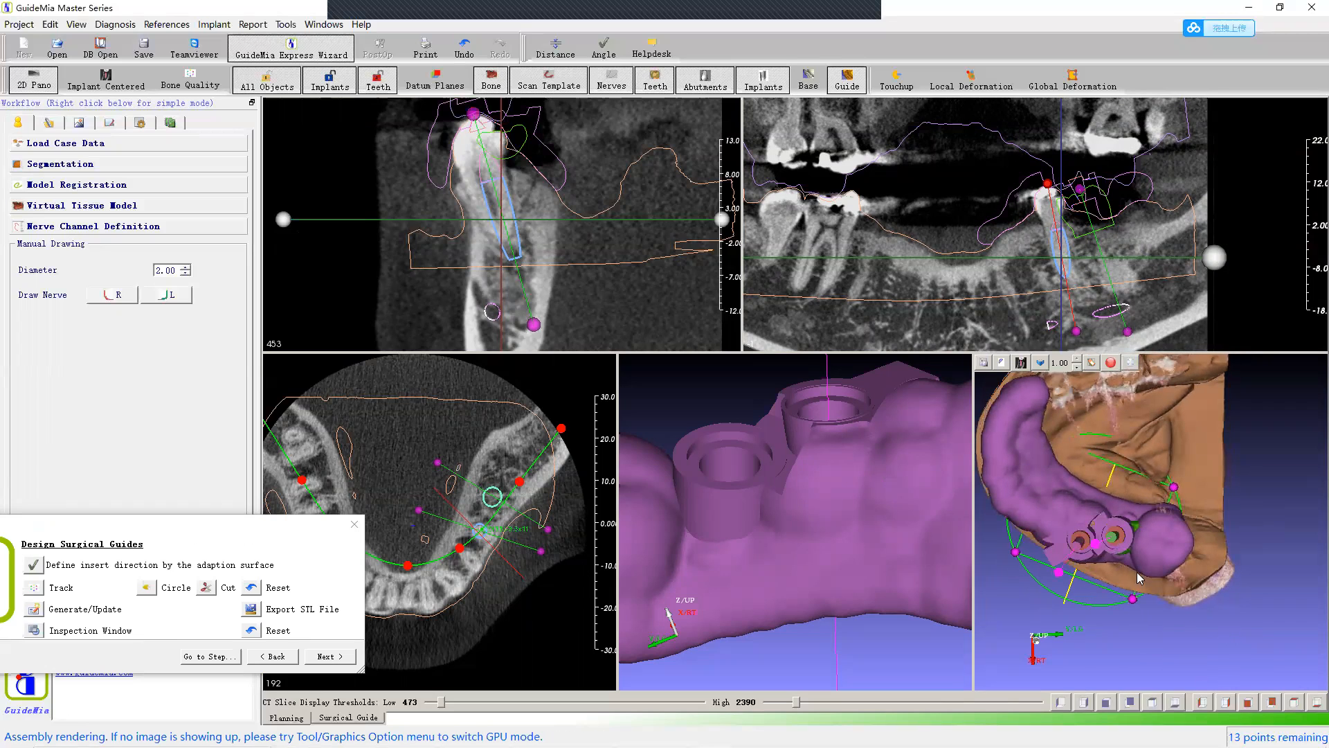
pyautogui.click(357, 719)
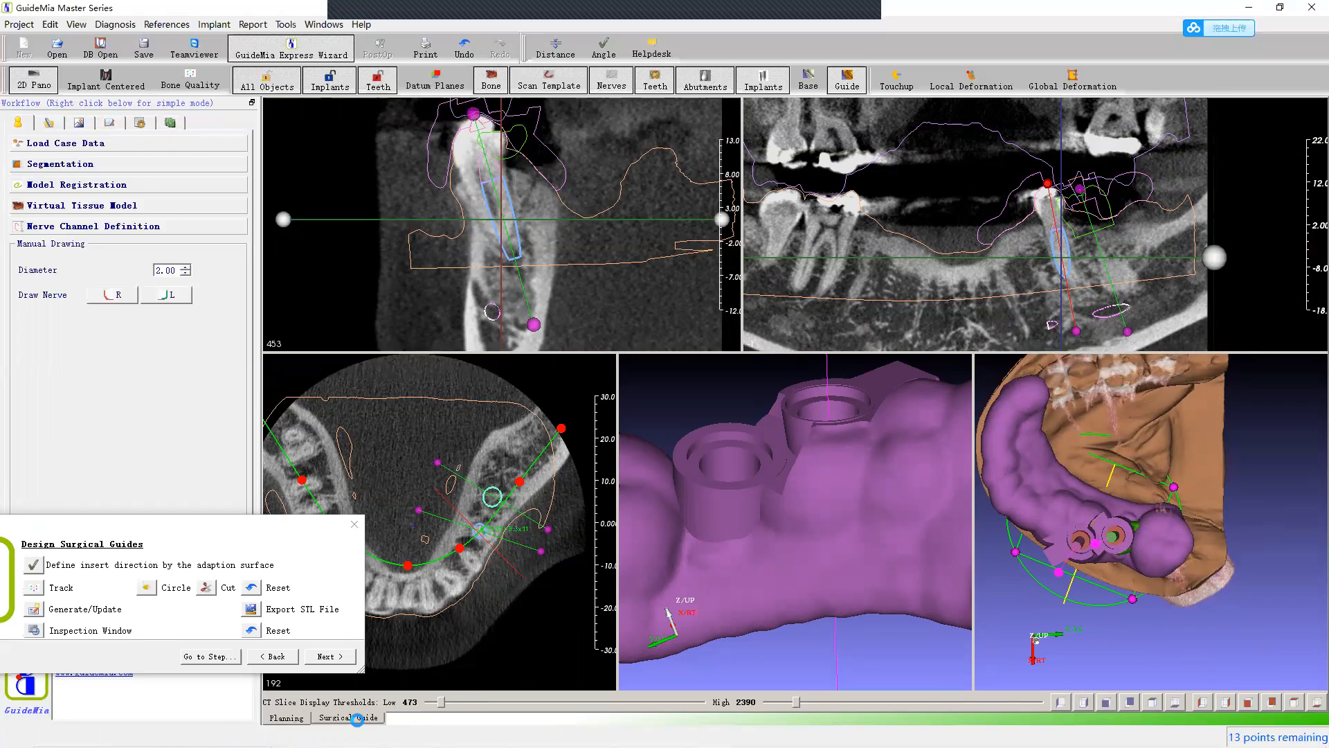
pyautogui.moveTo(818, 317); pyautogui.dragTo(611, 326)
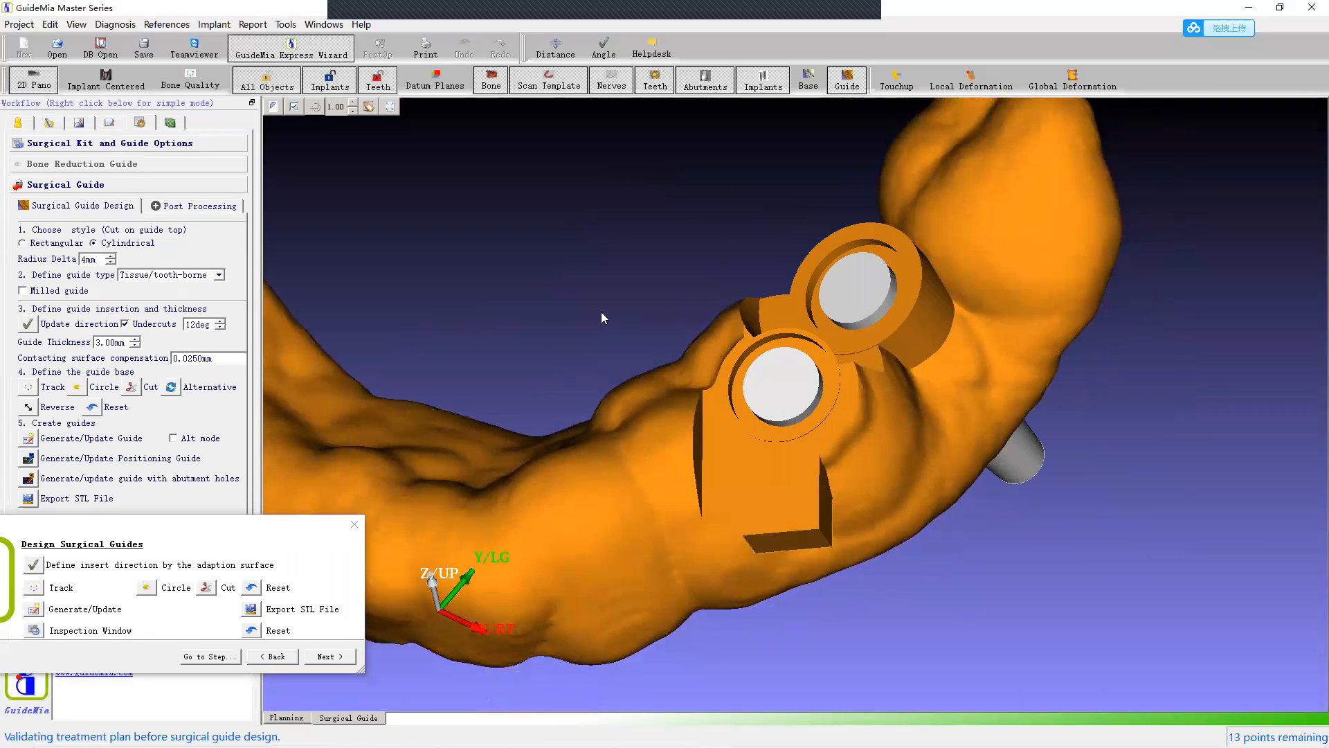
pyautogui.click(39, 613)
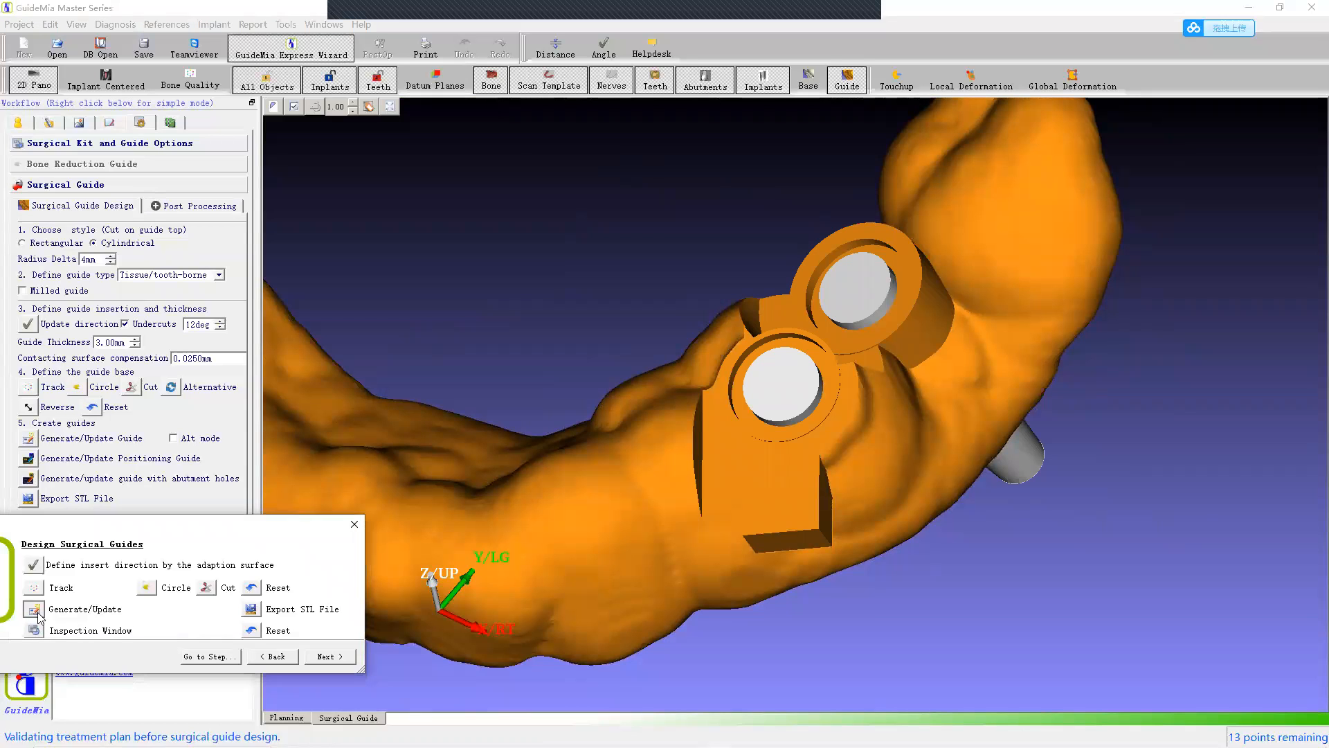
pyautogui.click(632, 441)
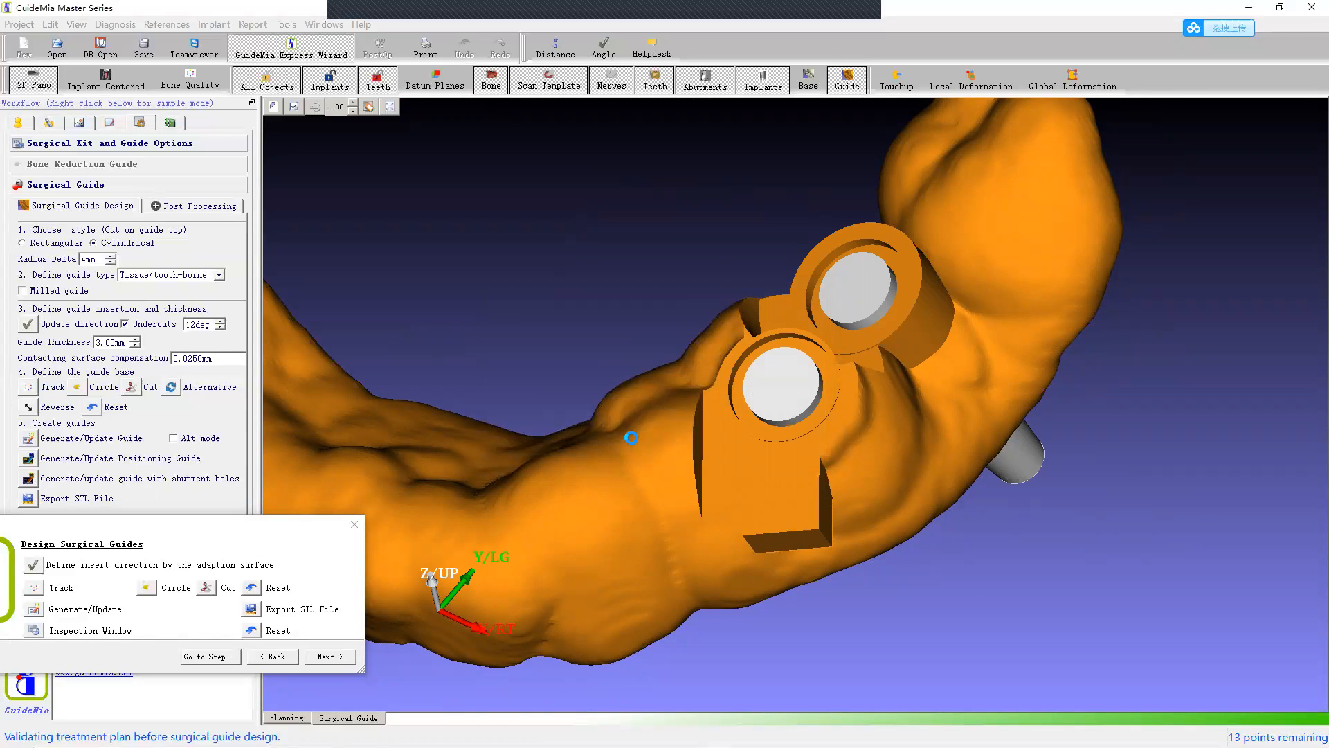
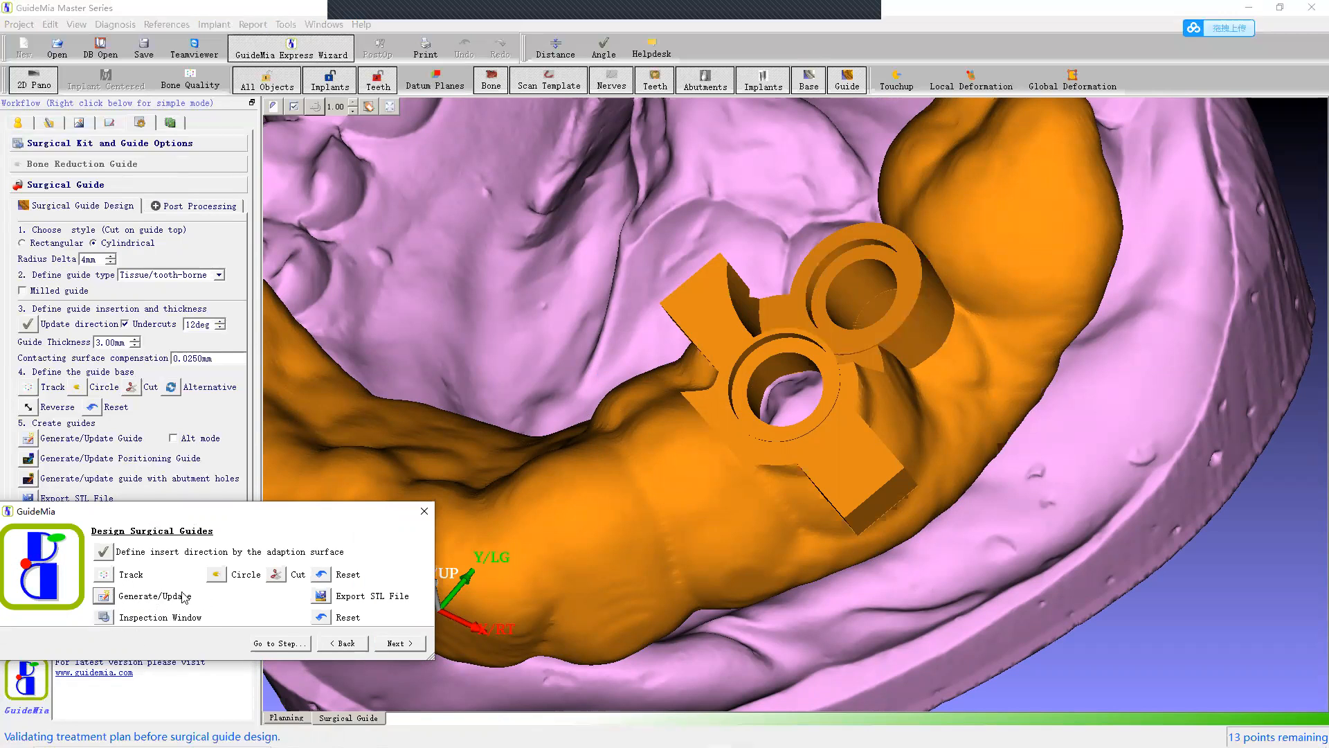
pyautogui.moveTo(521, 377); pyautogui.dragTo(692, 552, button='right')
pyautogui.moveTo(866, 430); pyautogui.dragTo(803, 380)
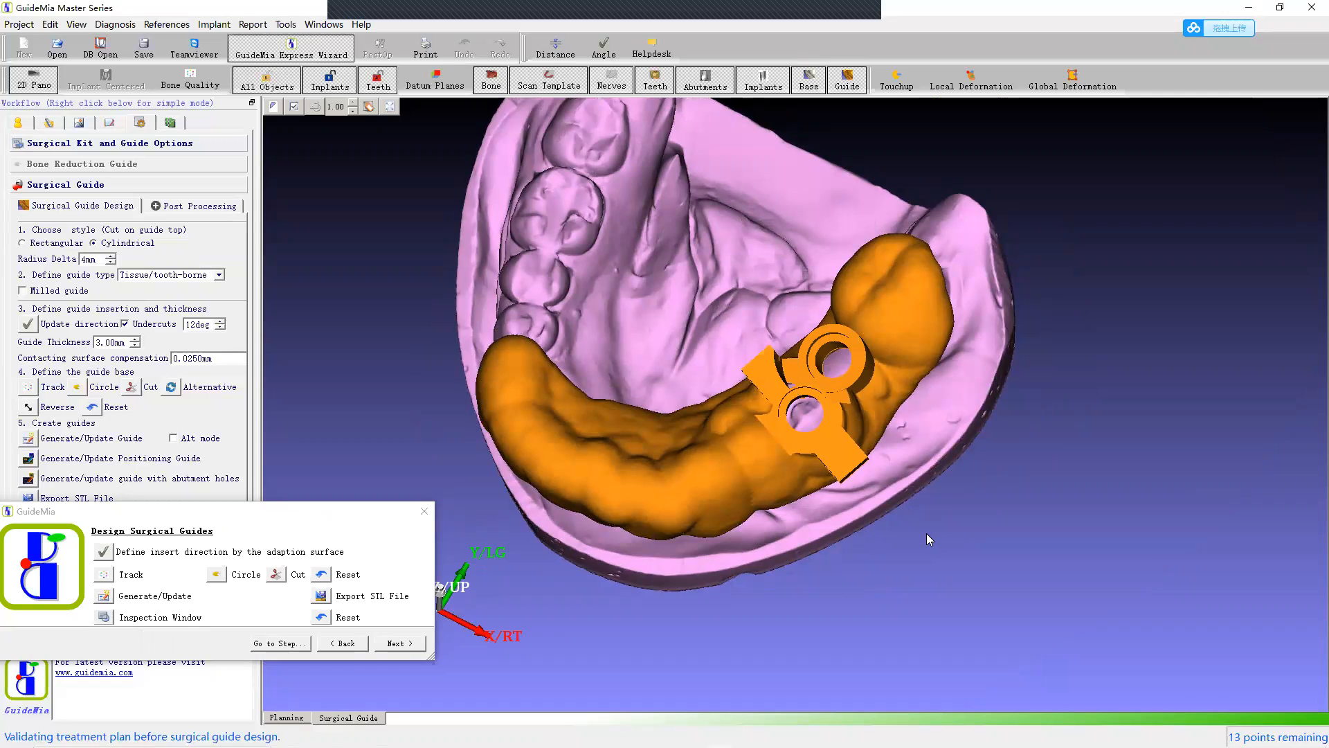
pyautogui.moveTo(926, 534); pyautogui.dragTo(927, 508, button='right')
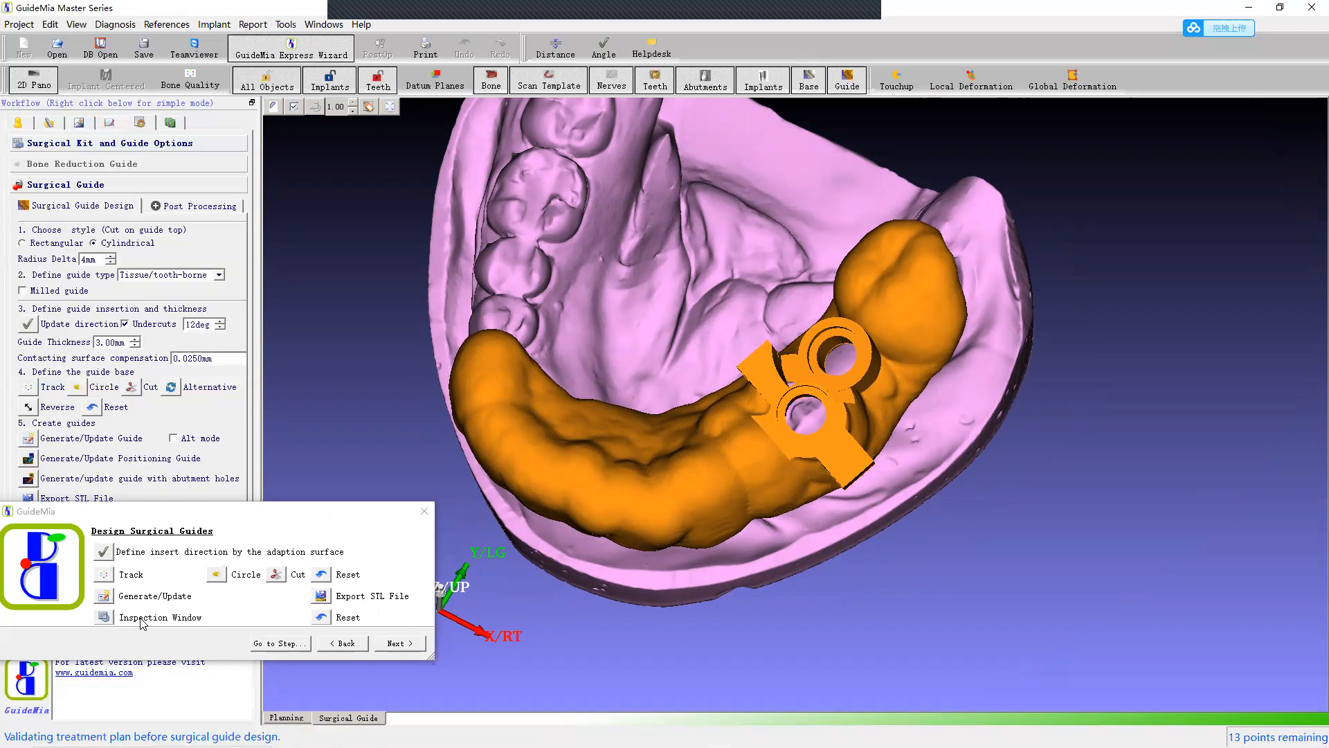
# Step: Bring up the guide post-processing tools and cut a freehand-outlined inspection window over the biting edges of the front teeth
pyautogui.click(187, 207)
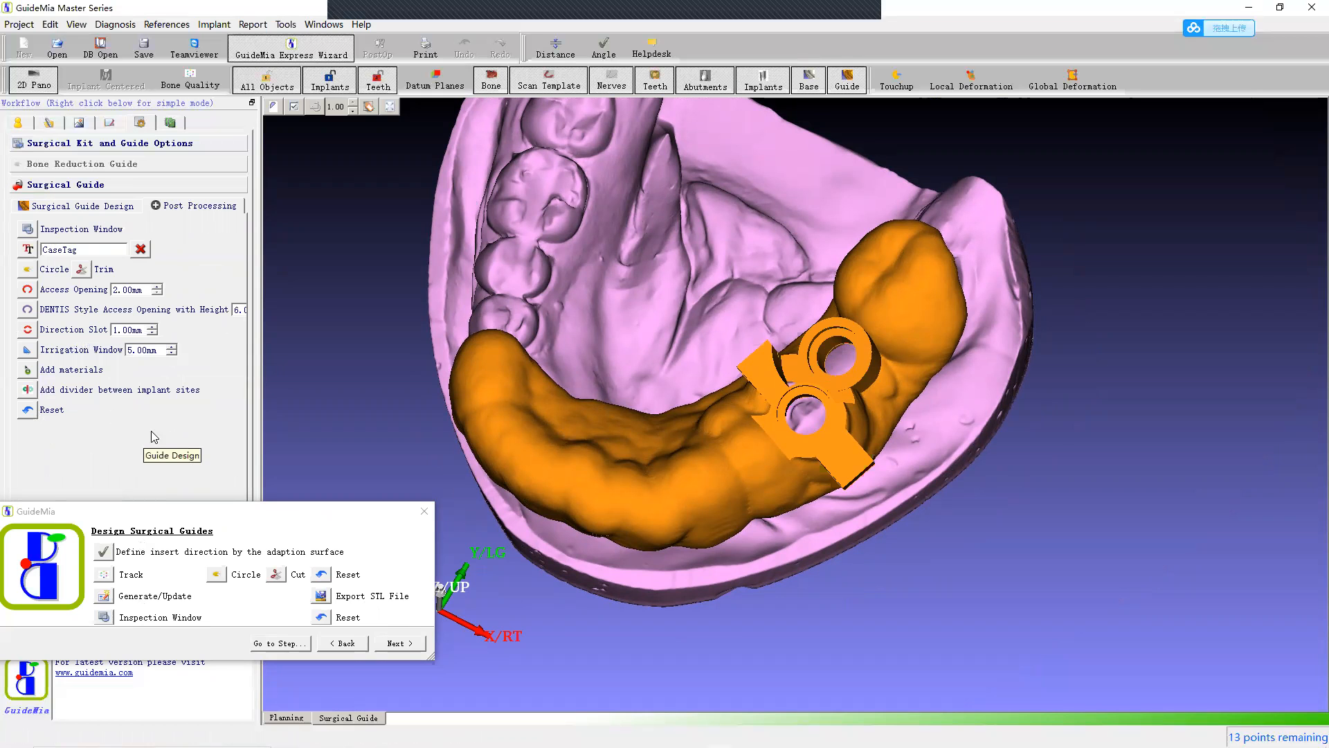
pyautogui.moveTo(399, 432); pyautogui.dragTo(636, 248)
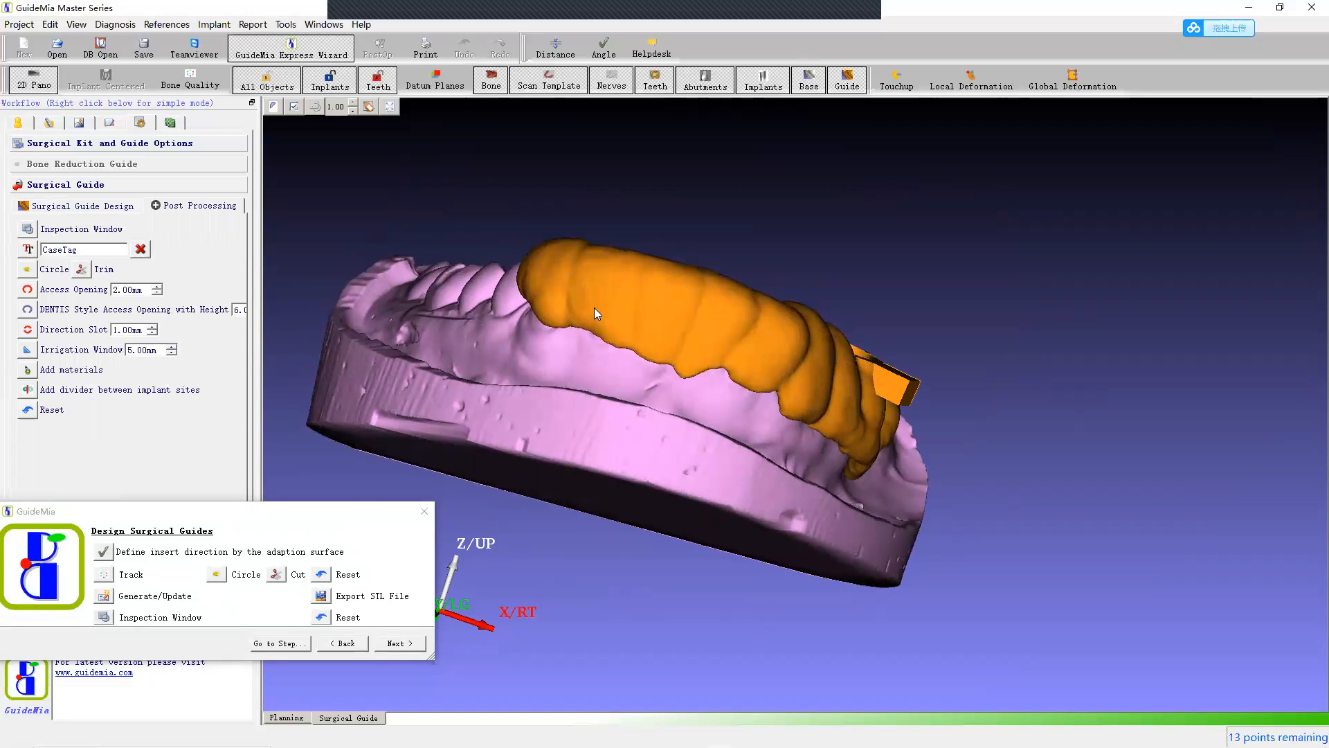
pyautogui.moveTo(713, 310); pyautogui.dragTo(690, 234)
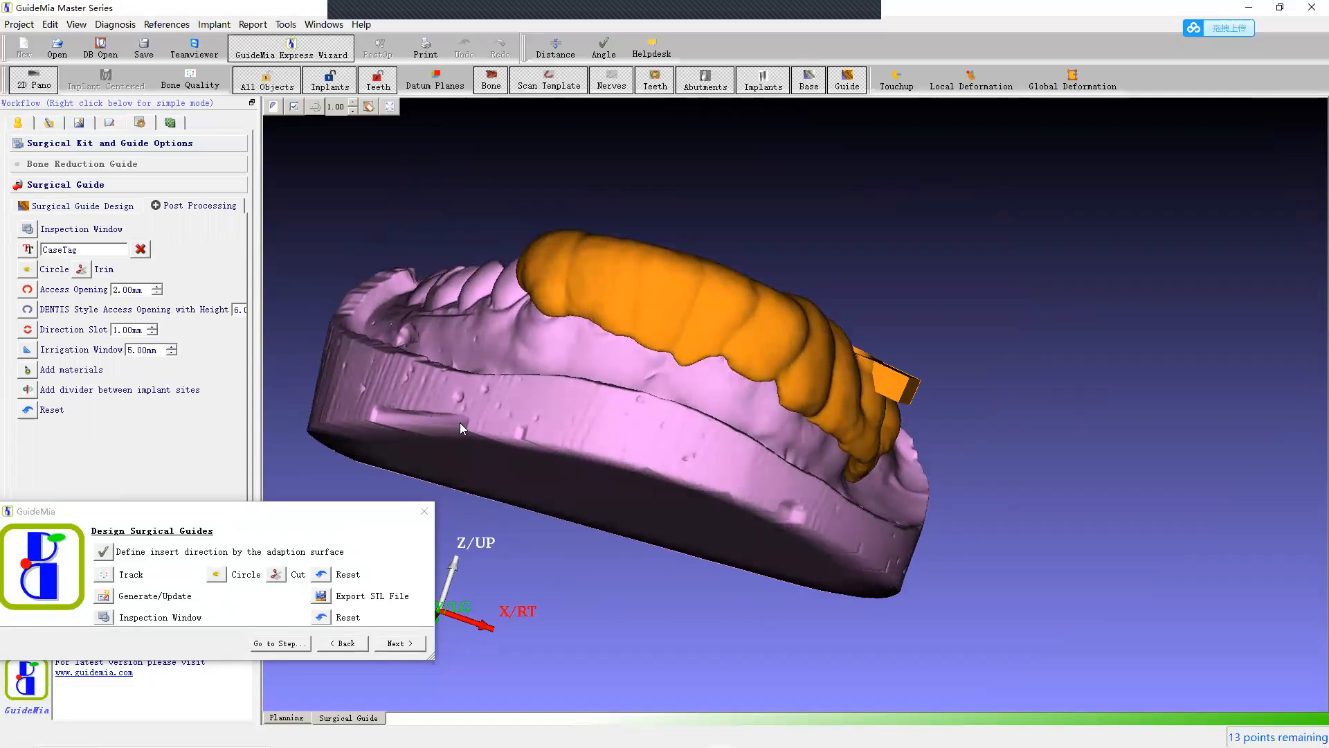
pyautogui.click(105, 618)
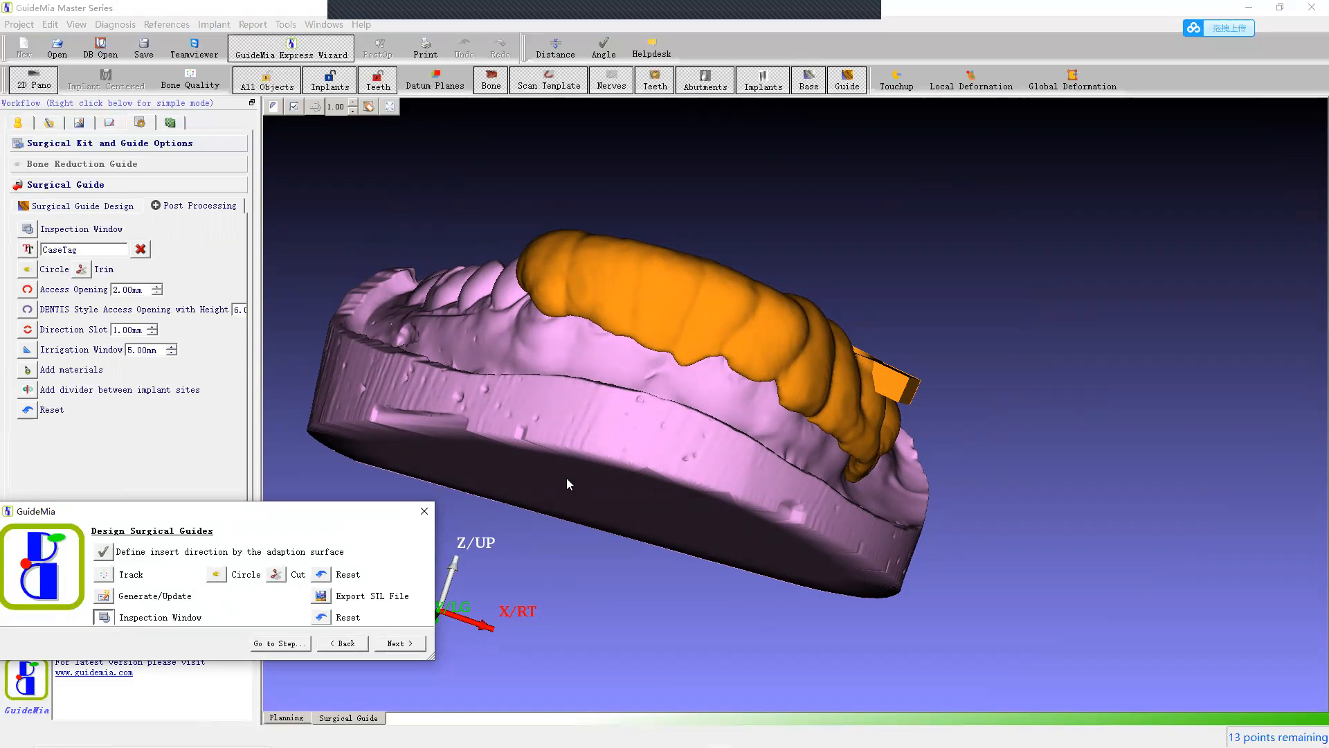
pyautogui.click(582, 269)
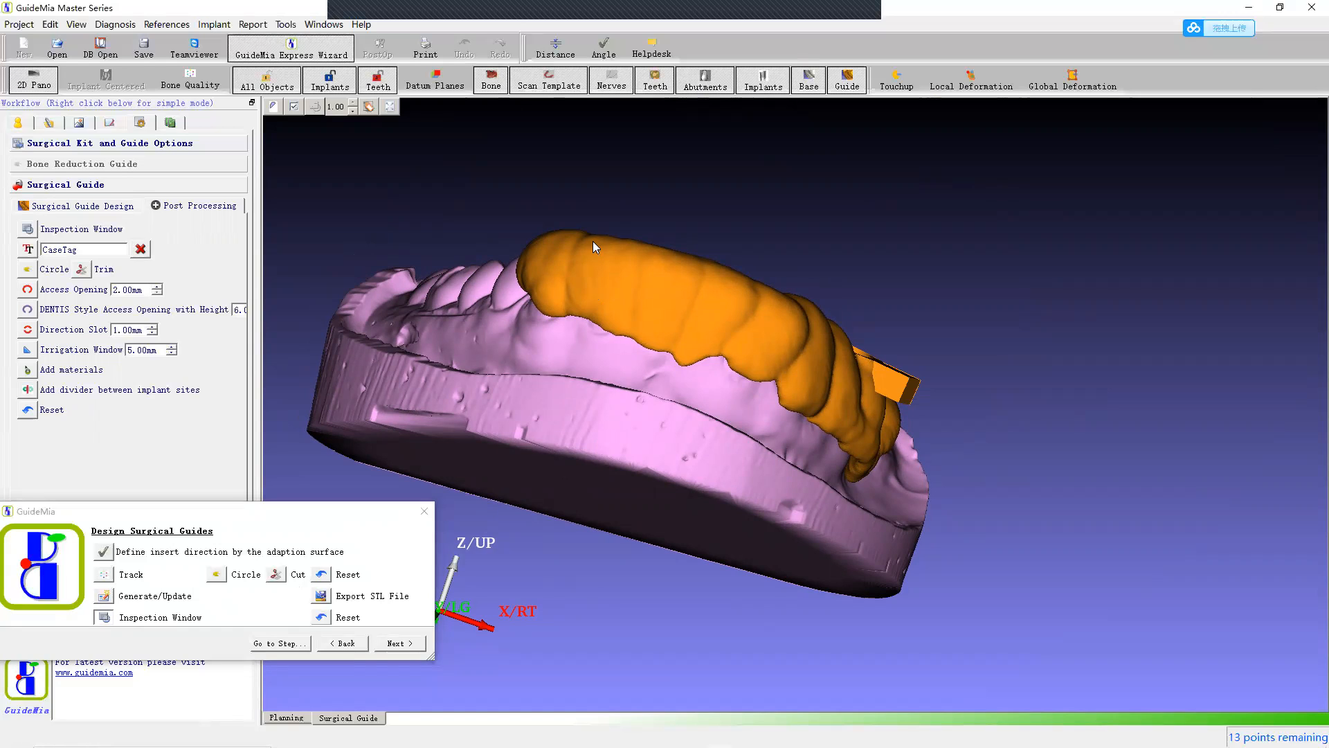
pyautogui.moveTo(599, 225)
pyautogui.mouseDown()
pyautogui.moveTo(713, 242)
pyautogui.moveTo(687, 292)
pyautogui.mouseUp()
pyautogui.moveTo(809, 284); pyautogui.dragTo(848, 289)
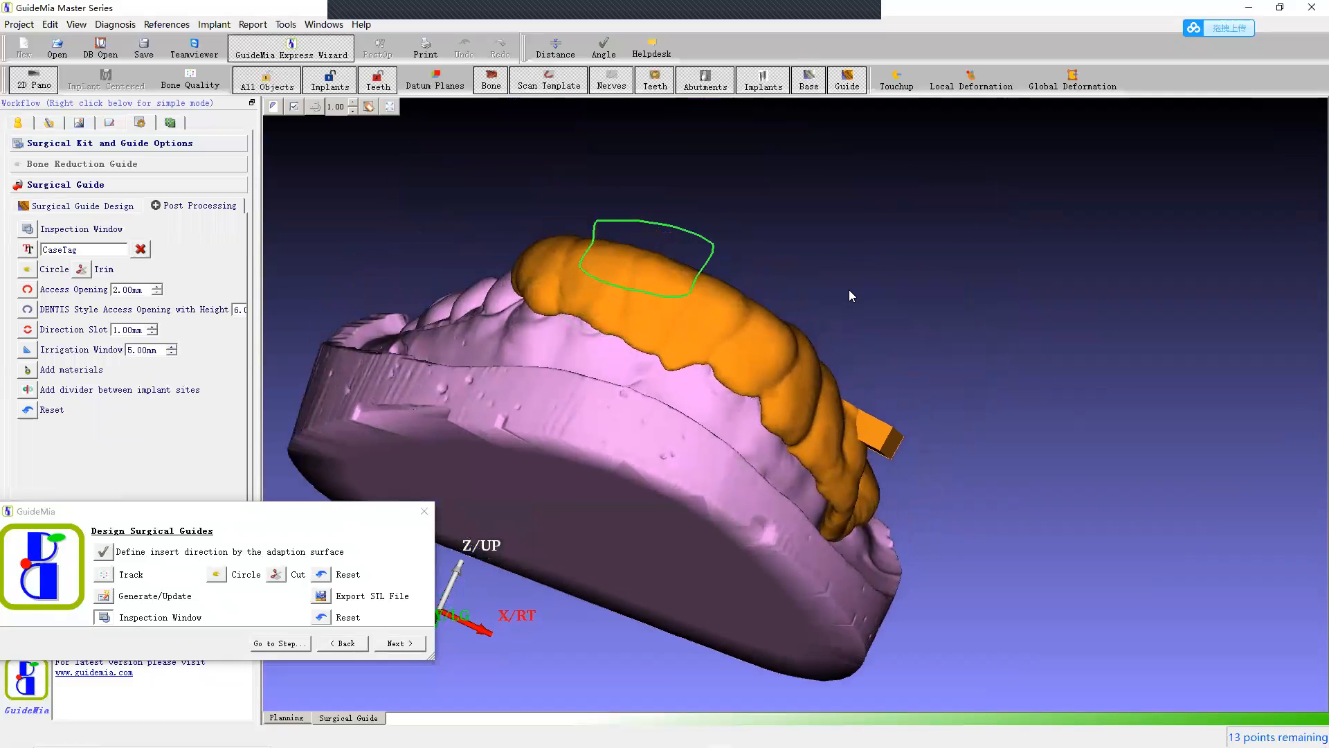
pyautogui.click(104, 617)
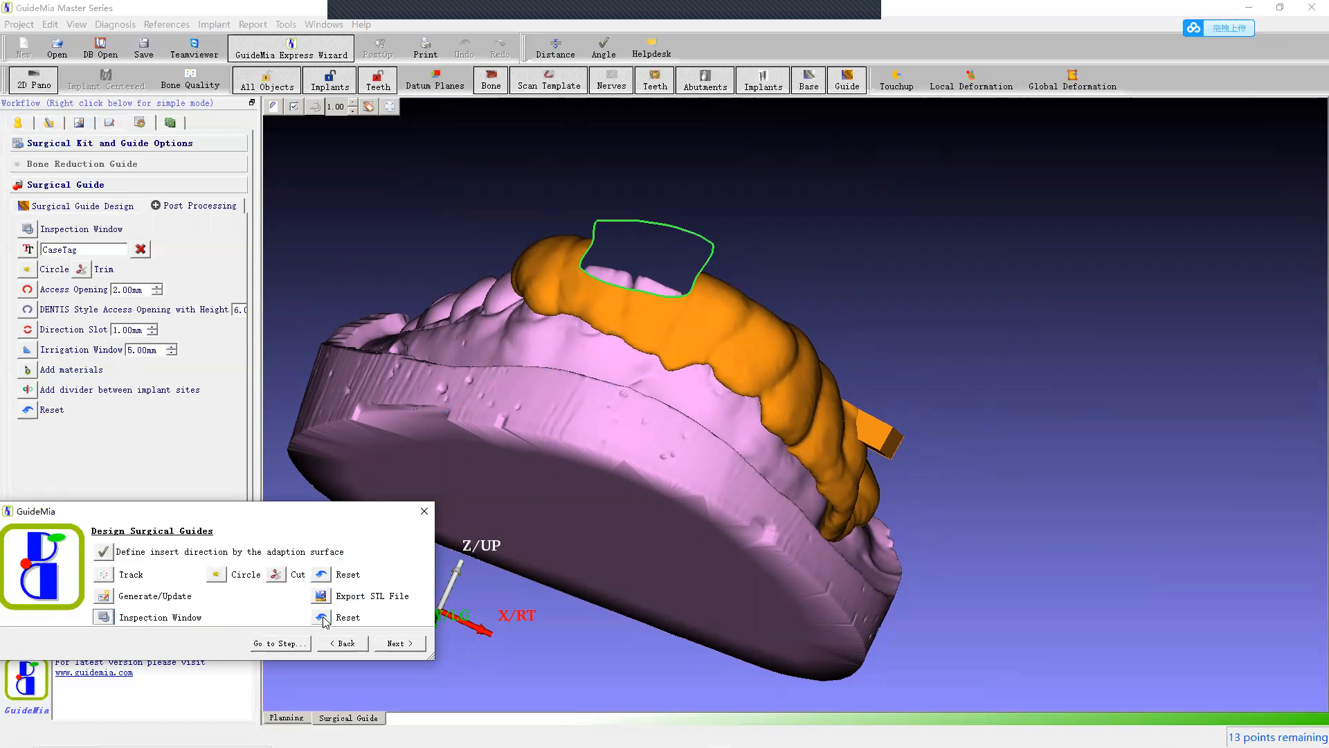
# Step: Cut a 5.00 mm irrigation window into the outer side of the guide, angled toward the rear sleeve
pyautogui.moveTo(706, 300); pyautogui.dragTo(671, 470)
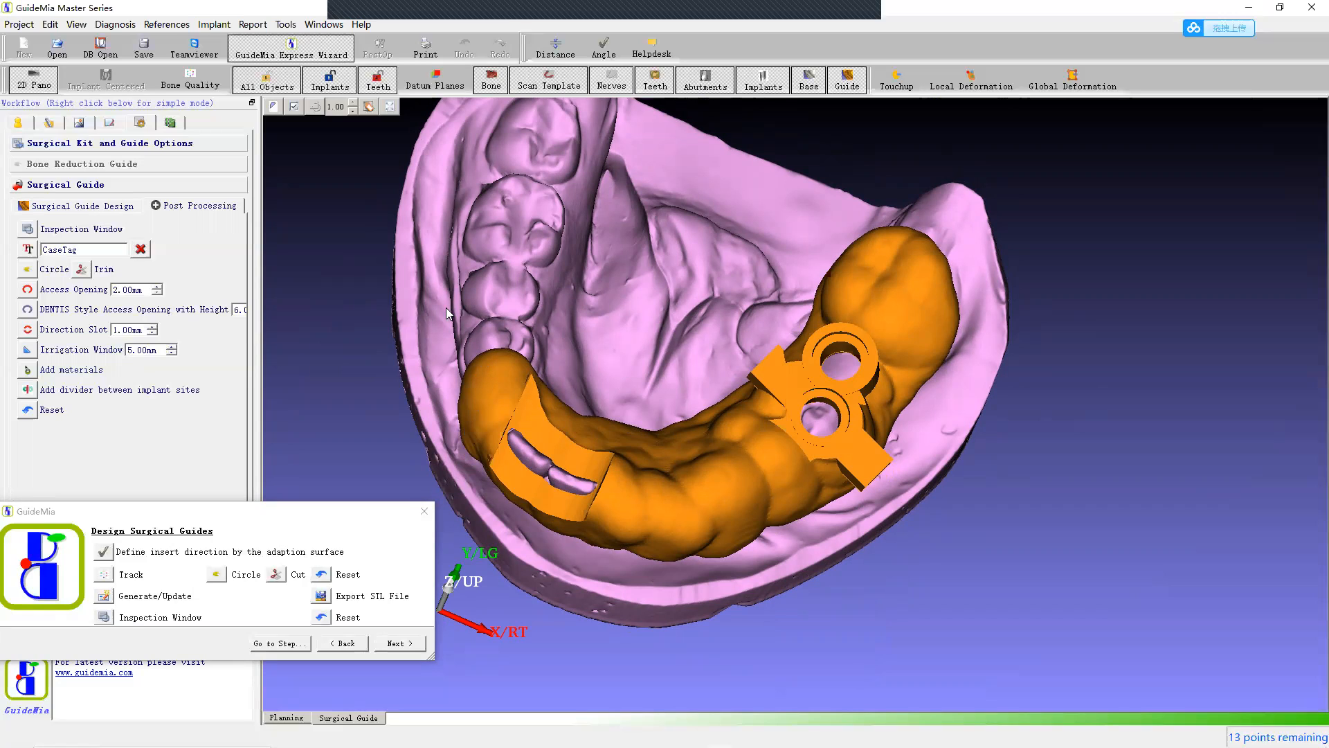
pyautogui.moveTo(1158, 570); pyautogui.dragTo(866, 475)
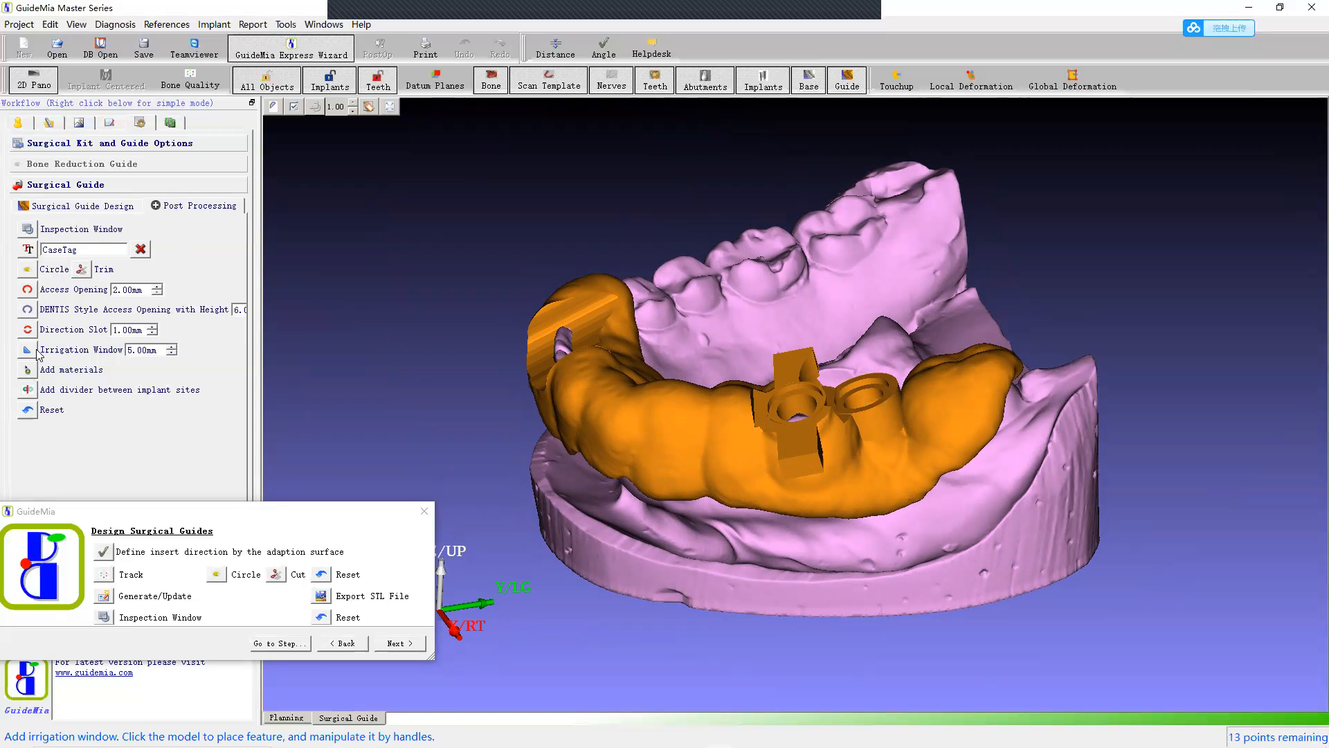
pyautogui.moveTo(151, 351); pyautogui.dragTo(121, 351)
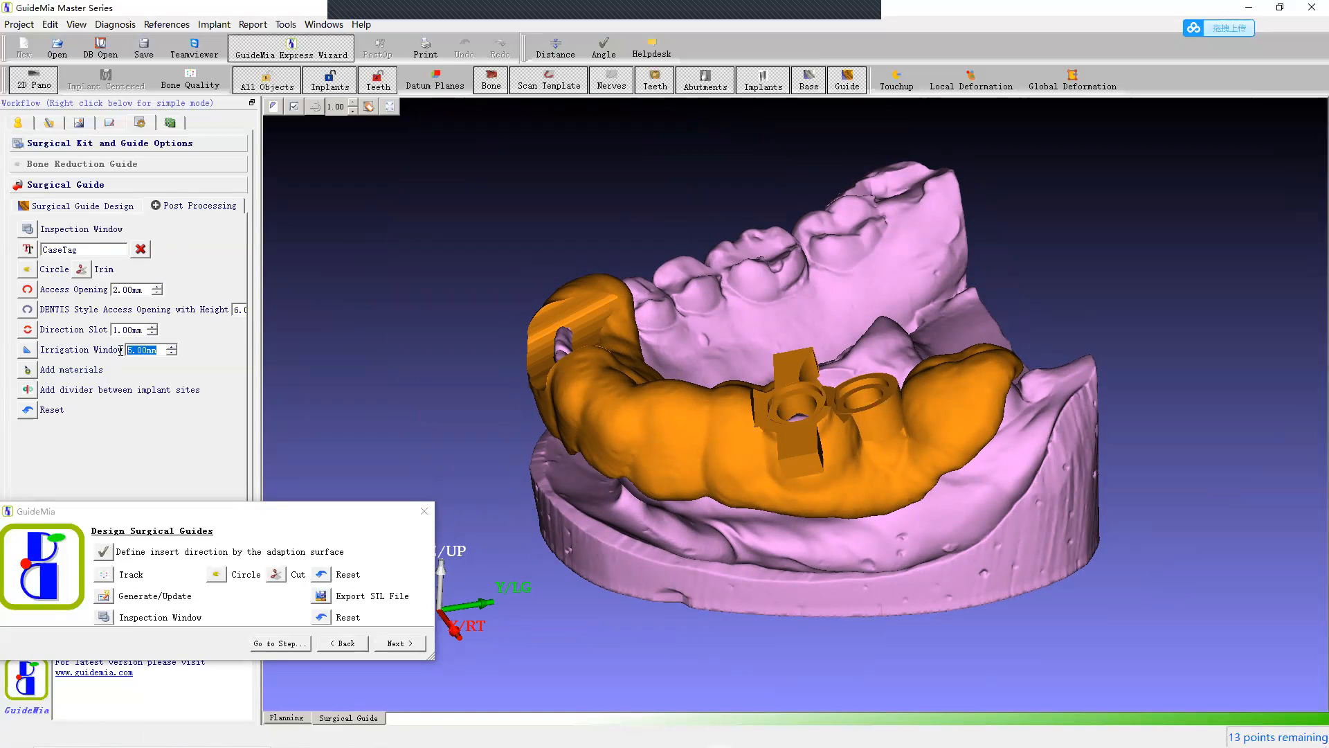
pyautogui.click(133, 349)
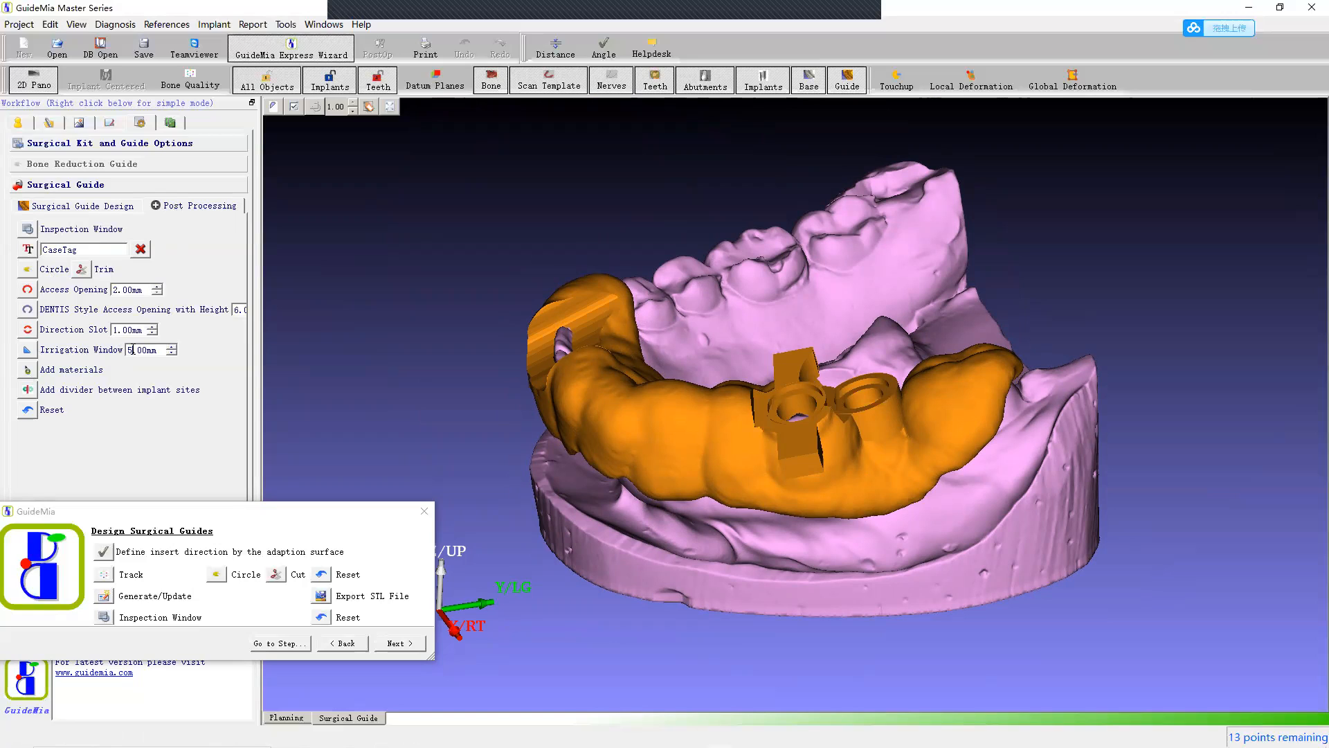
pyautogui.click(29, 350)
pyautogui.click(842, 458)
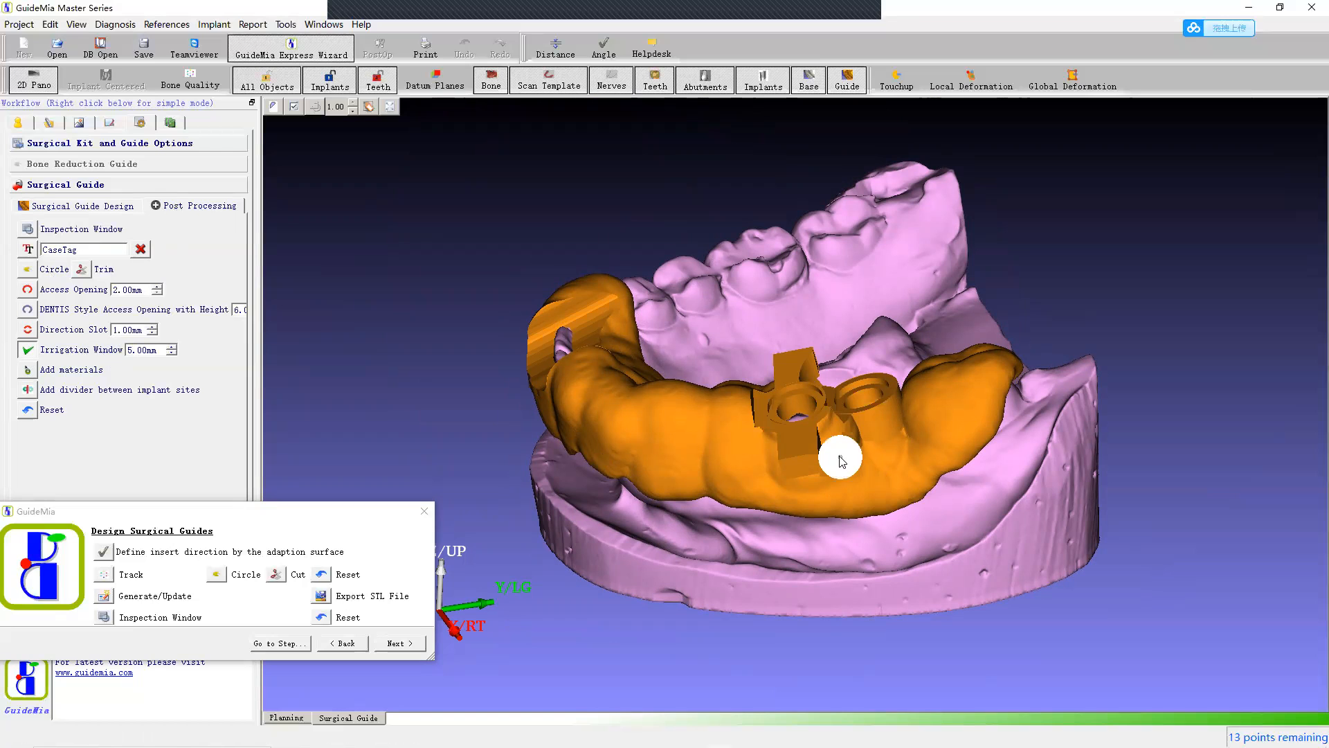
pyautogui.moveTo(842, 459); pyautogui.dragTo(556, 455)
pyautogui.moveTo(880, 462); pyautogui.dragTo(896, 449)
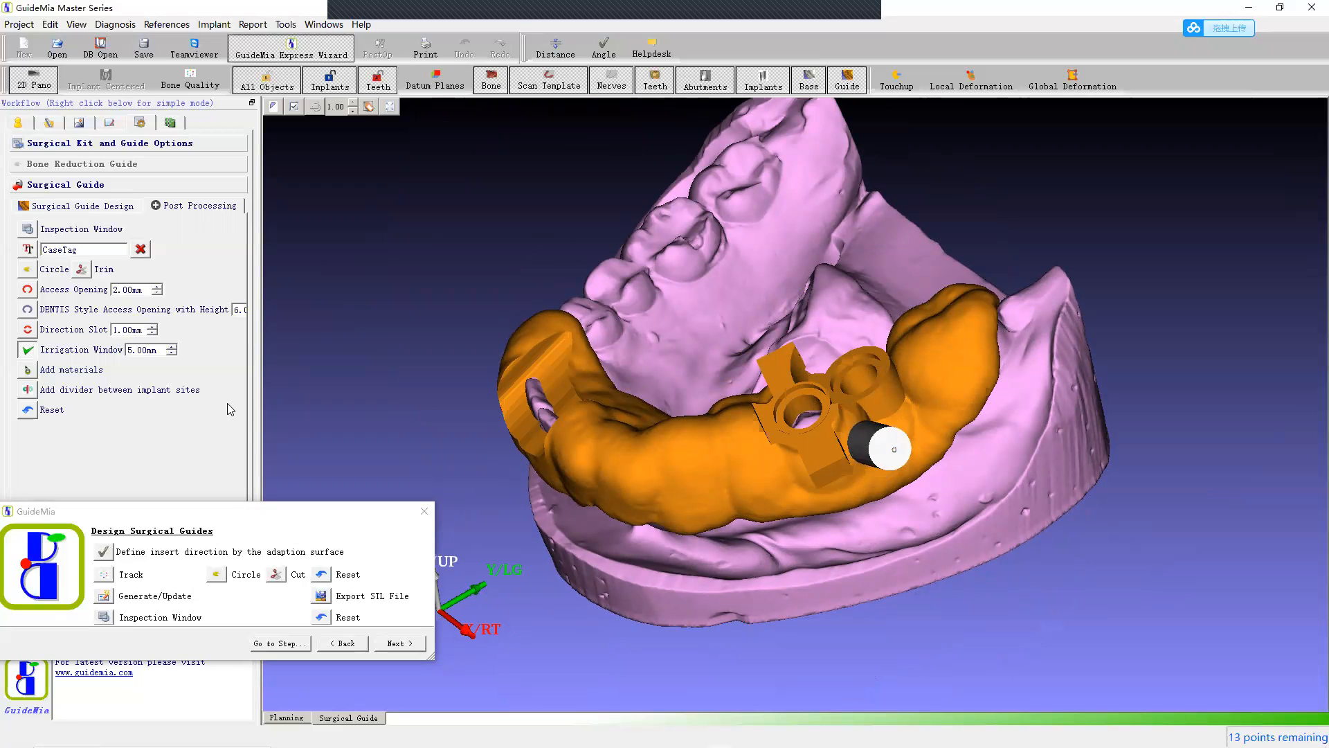
pyautogui.click(30, 351)
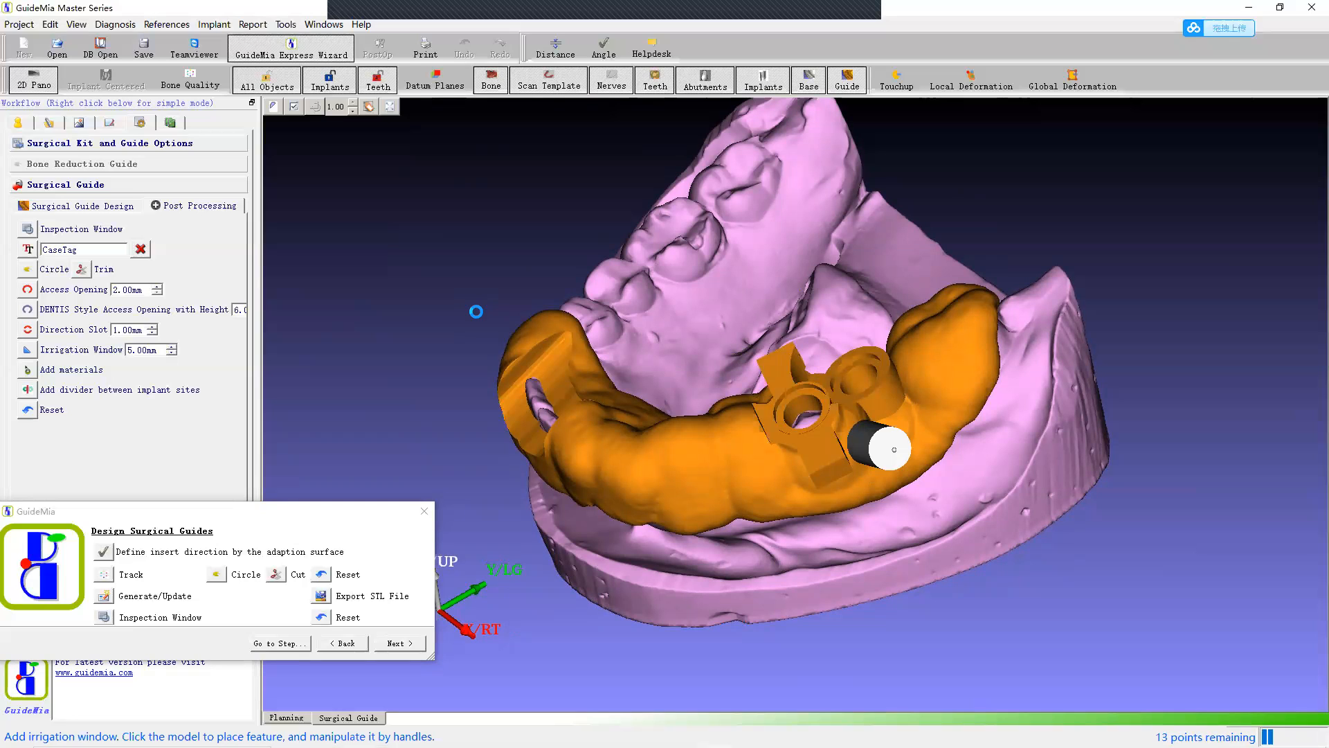
# Step: Add a 1.00 mm direction slot across the rear sleeve, shortening its two ends to just beyond the sleeve rim
pyautogui.moveTo(476, 312); pyautogui.dragTo(578, 400)
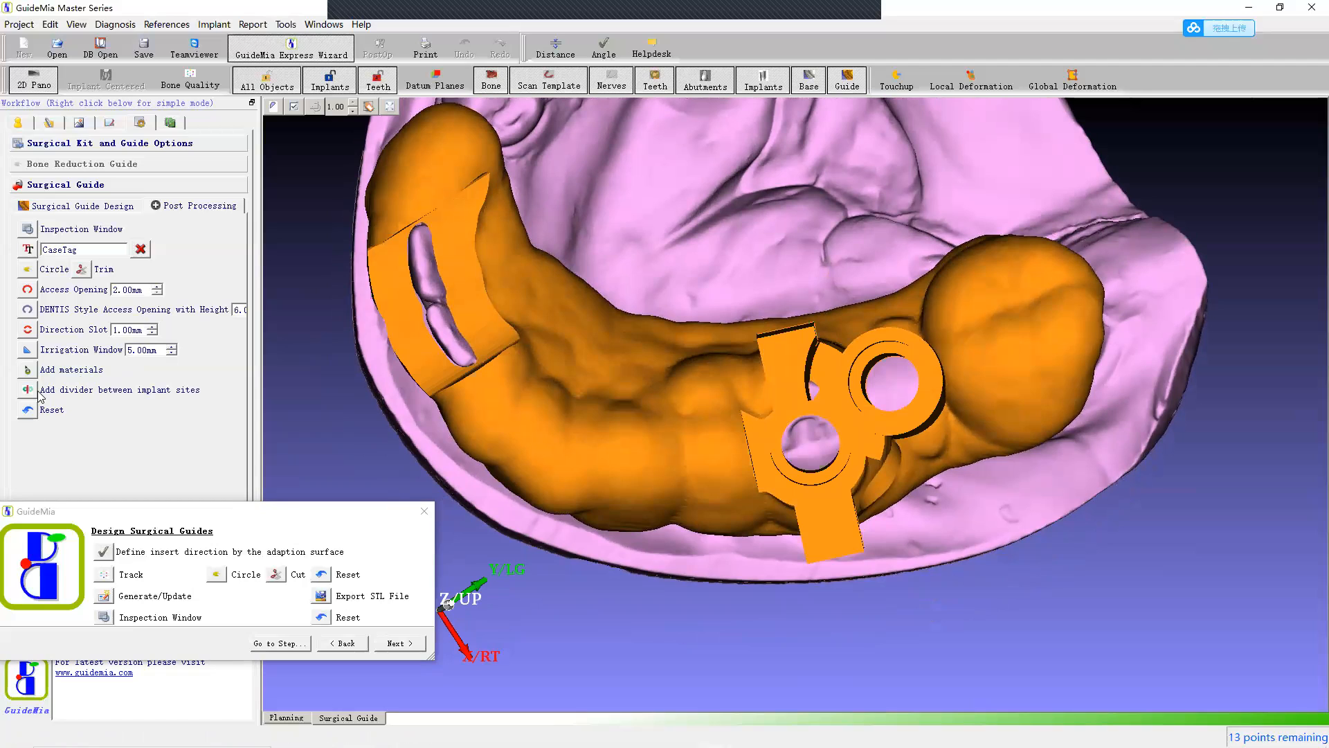
pyautogui.click(26, 350)
pyautogui.click(28, 331)
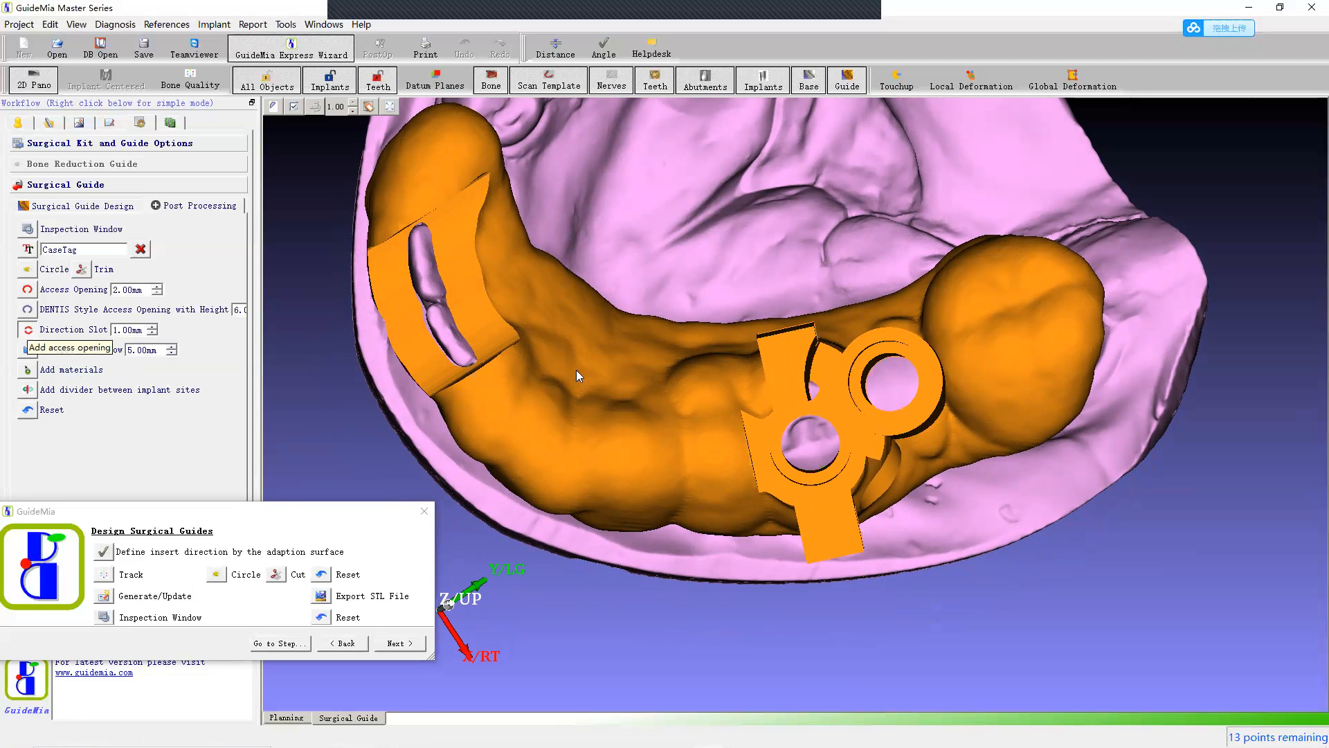
pyautogui.click(922, 414)
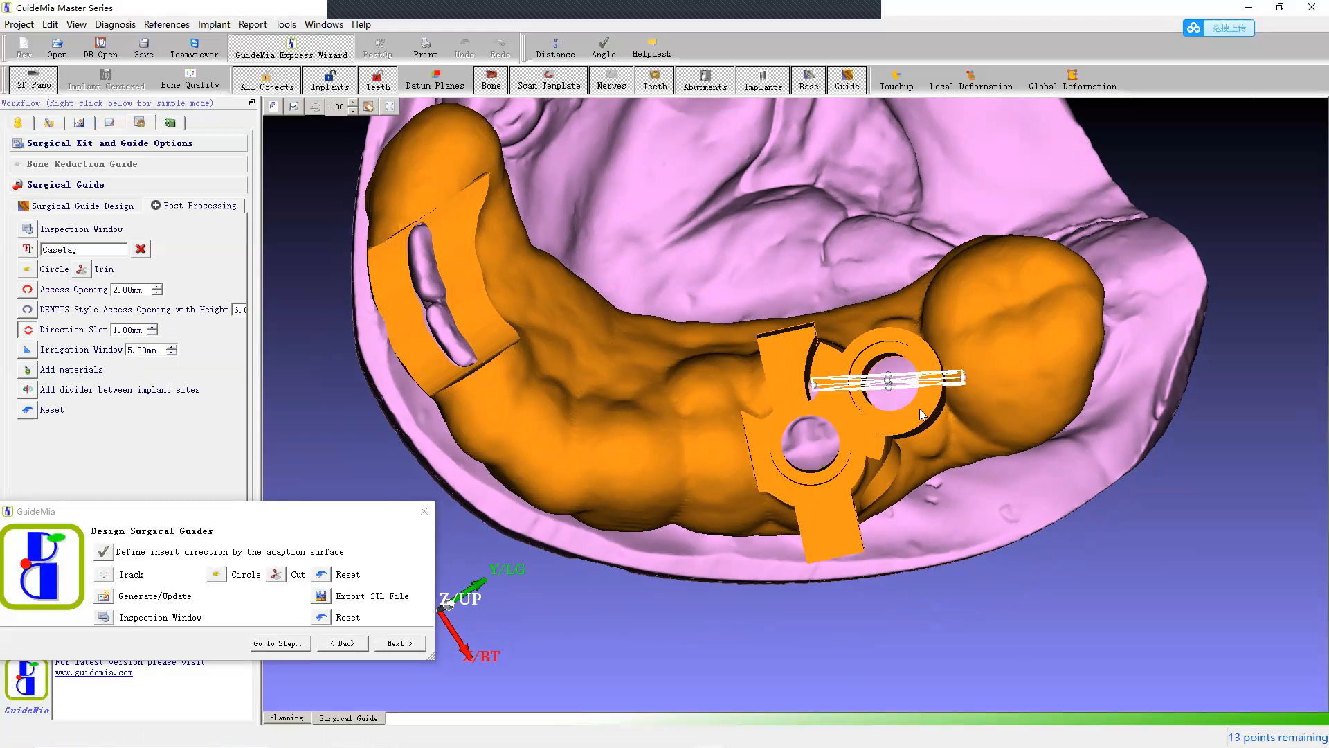
pyautogui.moveTo(1098, 546); pyautogui.dragTo(1136, 545)
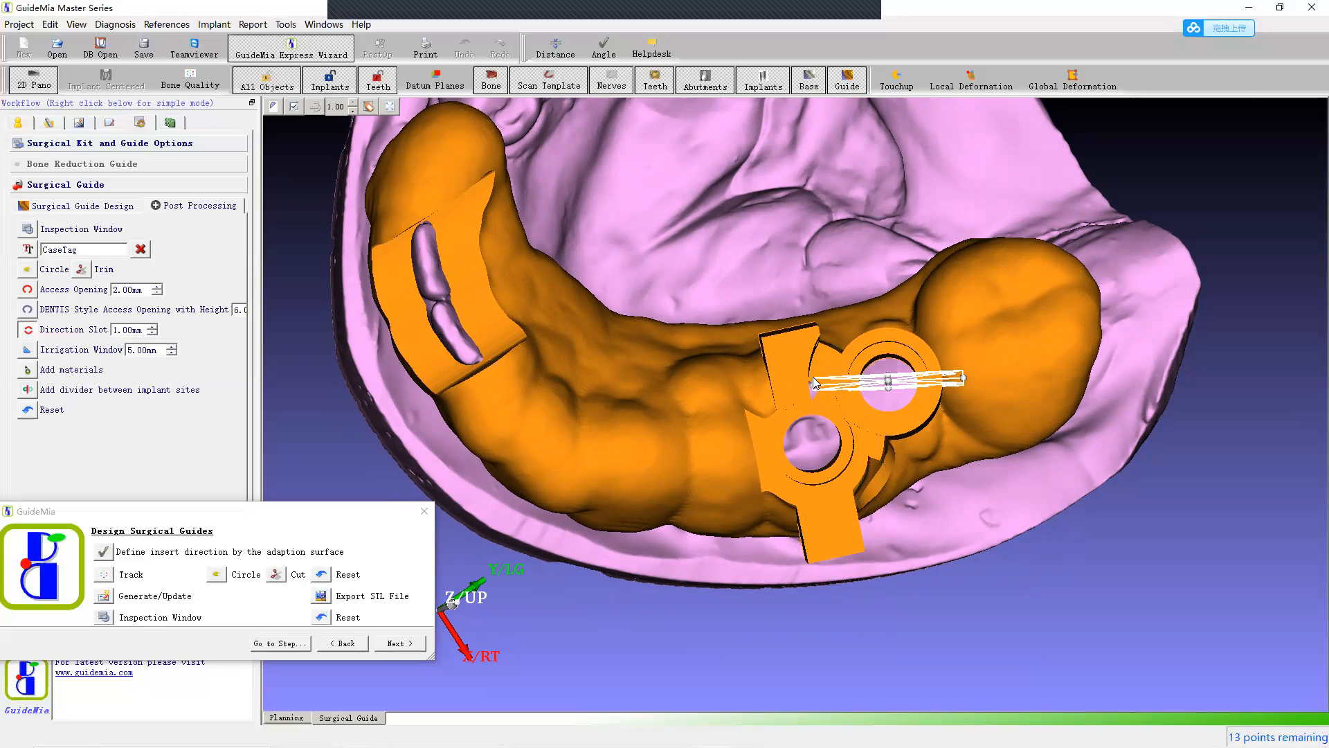
pyautogui.moveTo(815, 388); pyautogui.dragTo(835, 383)
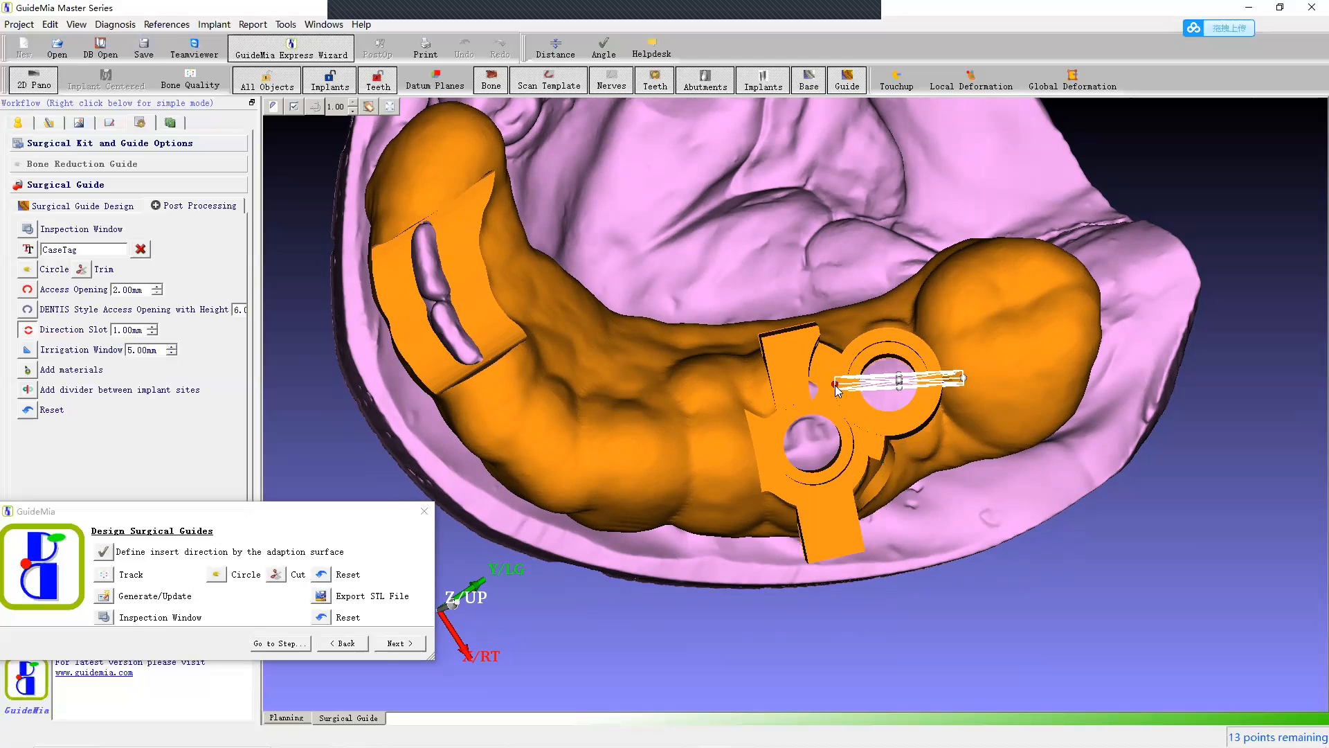
pyautogui.moveTo(962, 375); pyautogui.dragTo(952, 378)
pyautogui.click(28, 330)
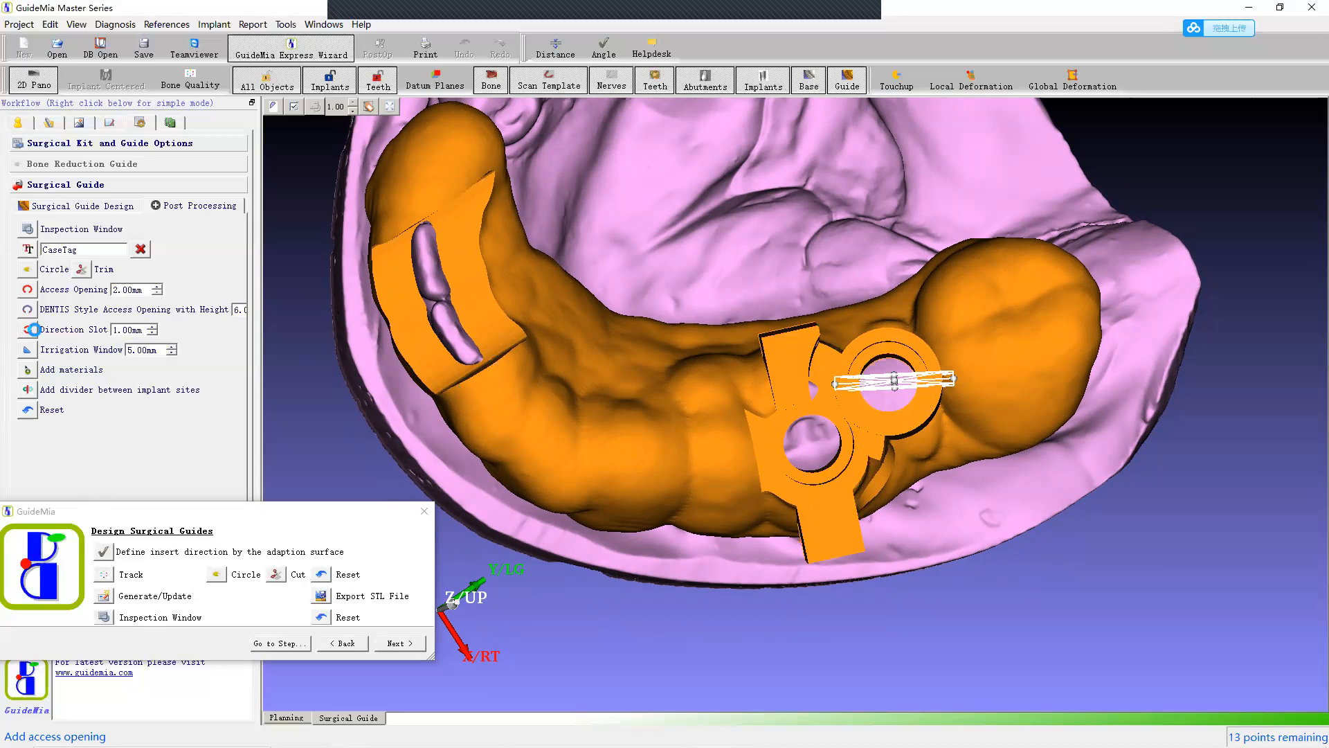
pyautogui.click(862, 392)
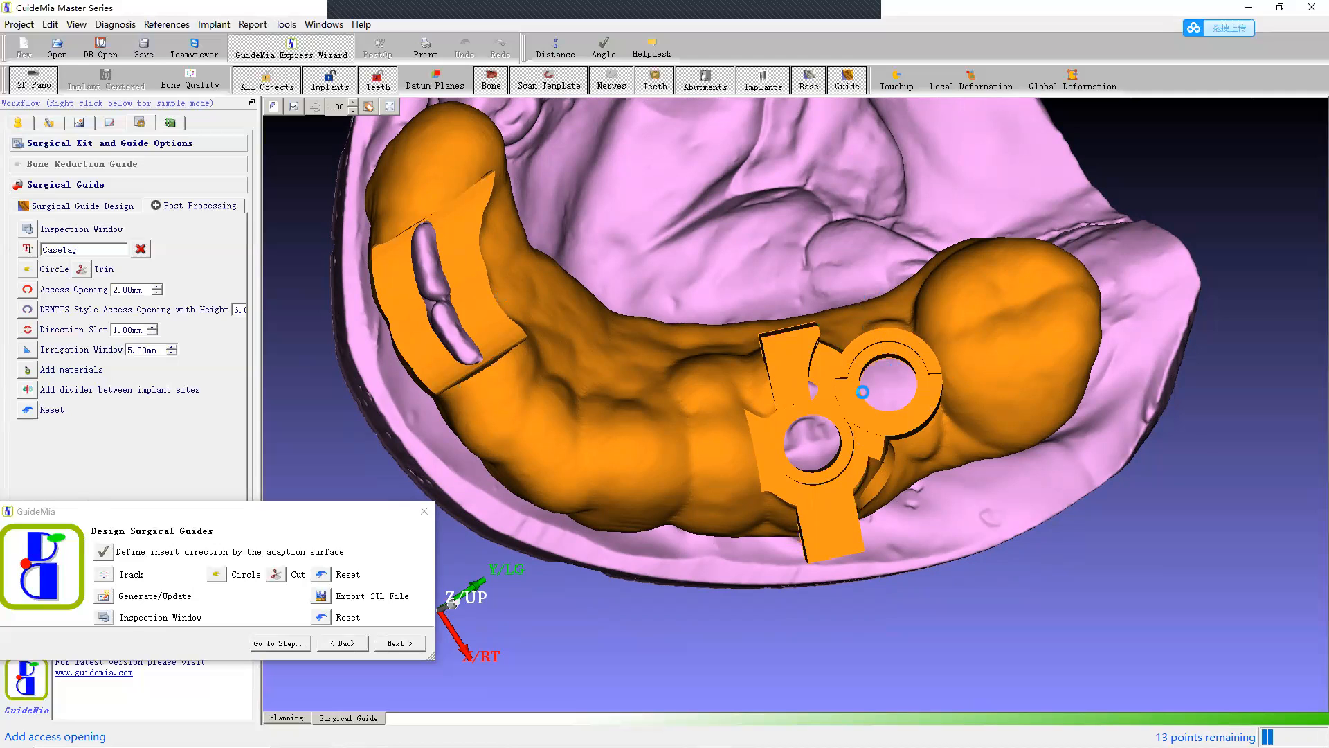
# Step: Check the slotted guide, advance the wizard to the Reporting stage, and fit the whole guide in the 3D view
pyautogui.moveTo(1020, 527); pyautogui.dragTo(990, 551)
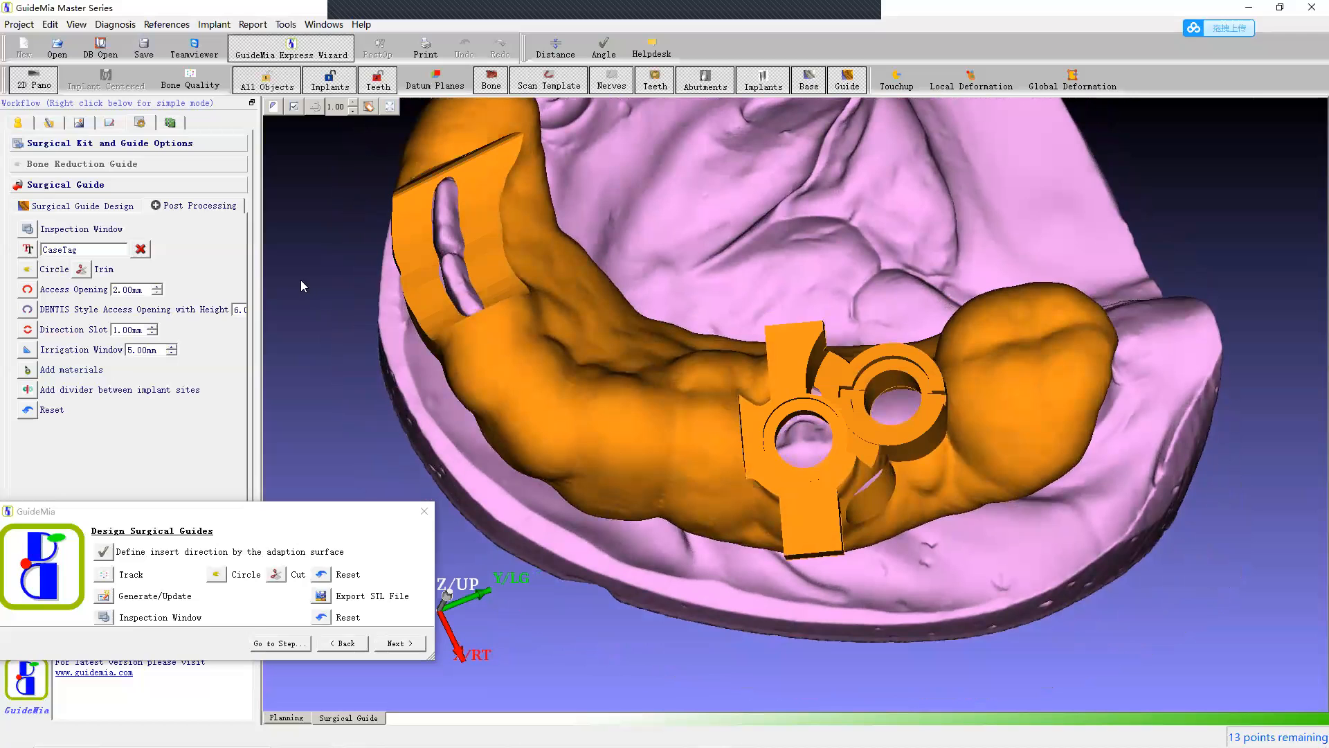
pyautogui.moveTo(309, 290); pyautogui.dragTo(369, 308)
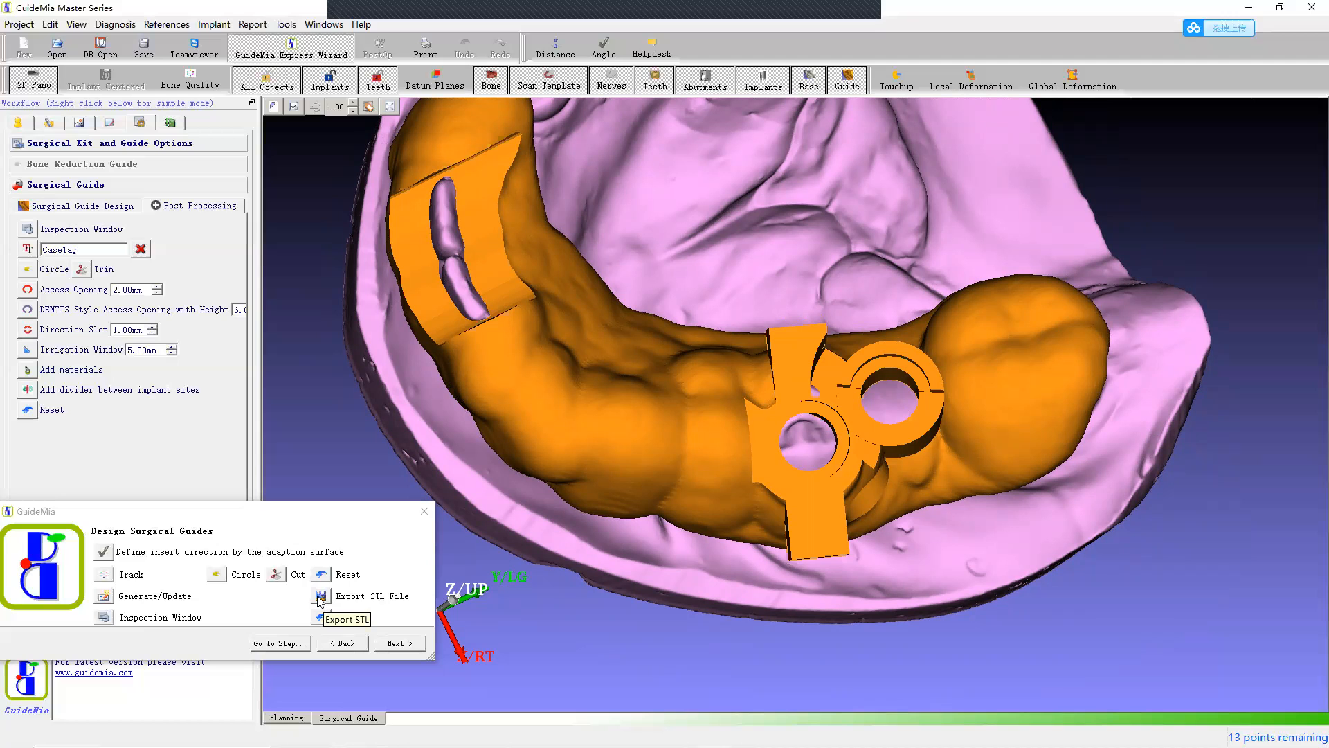
pyautogui.click(399, 644)
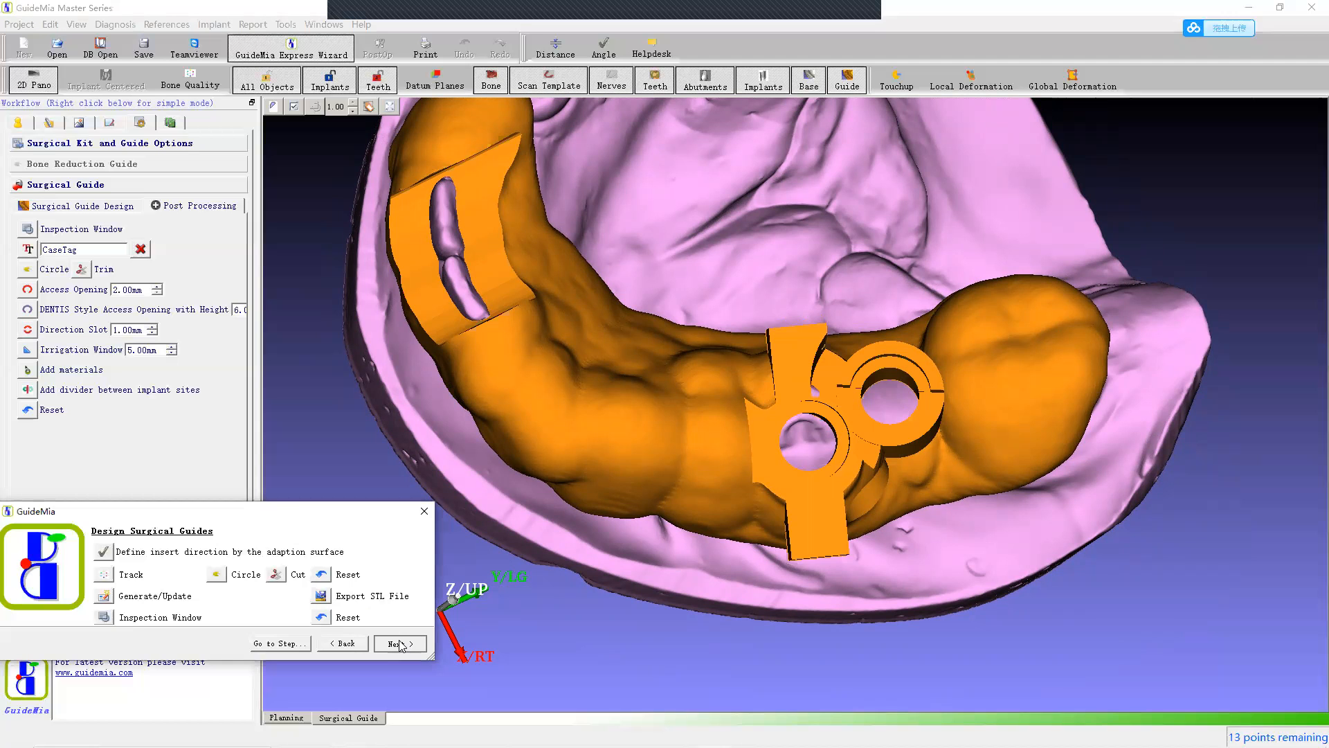
pyautogui.click(400, 644)
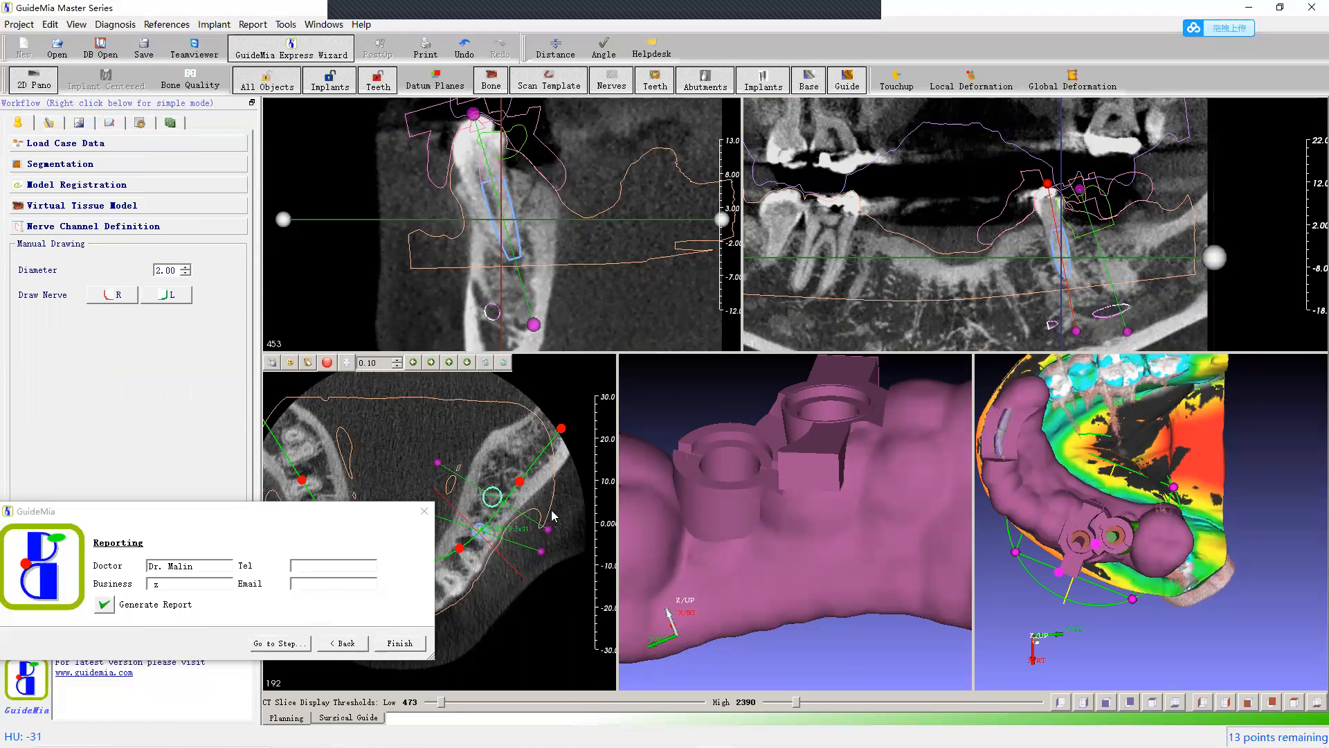
pyautogui.moveTo(751, 410); pyautogui.dragTo(799, 543, button='right')
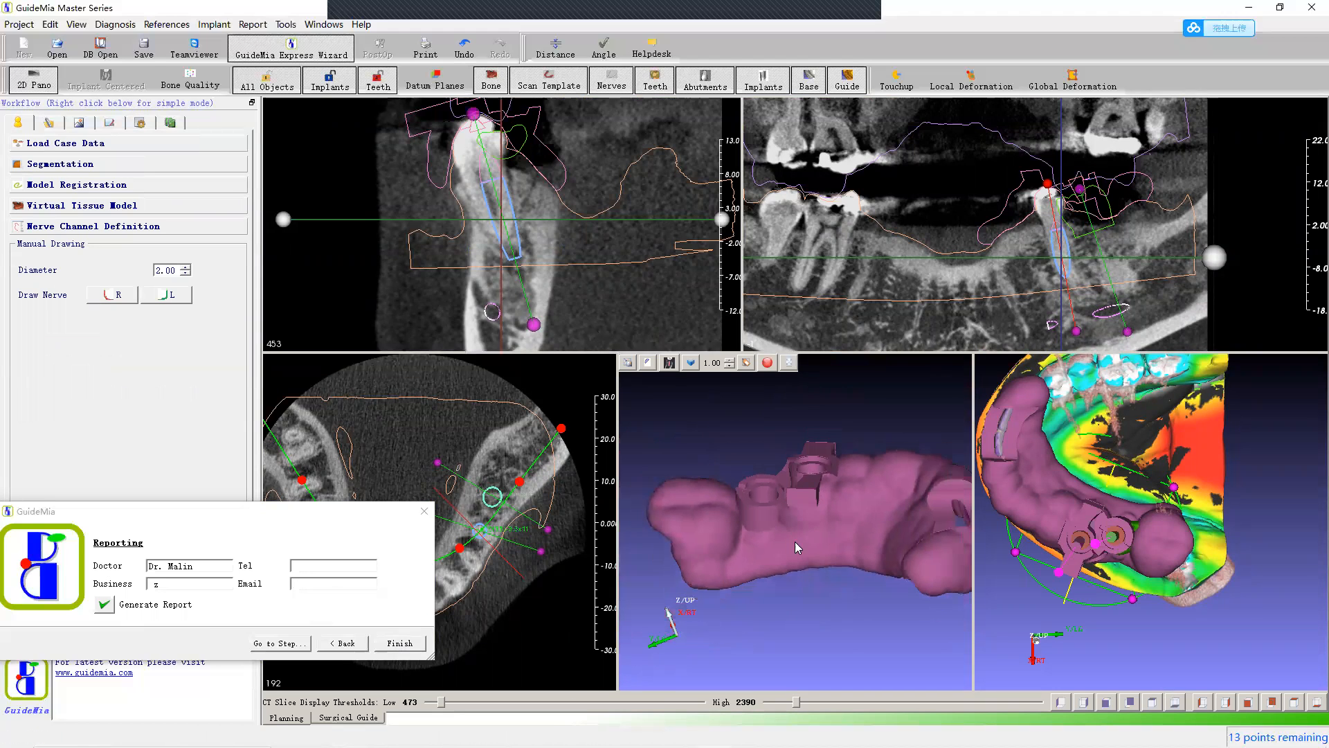
# Step: Enlarge the guide's 3D view to the full workspace and show the fit analysis on the guide's underside
pyautogui.moveTo(799, 542); pyautogui.dragTo(799, 554)
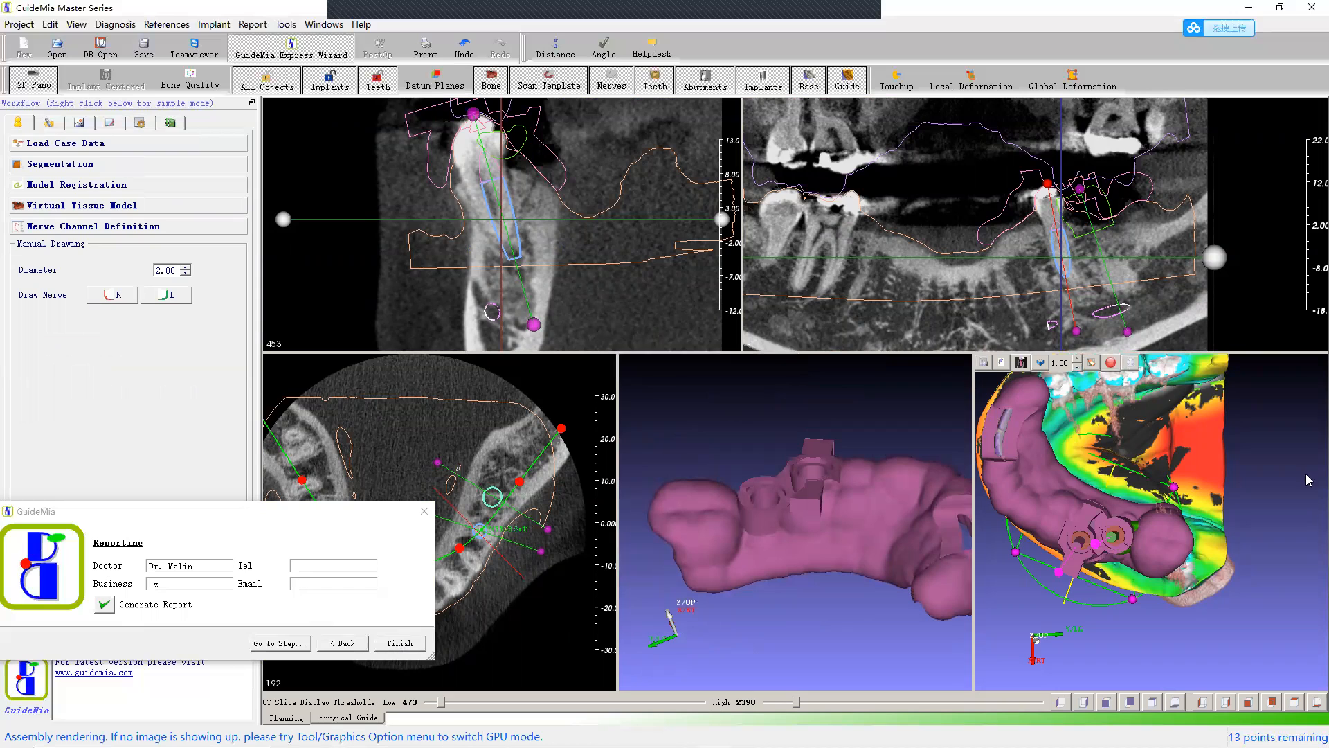
pyautogui.moveTo(1270, 464); pyautogui.dragTo(1304, 533, button='middle')
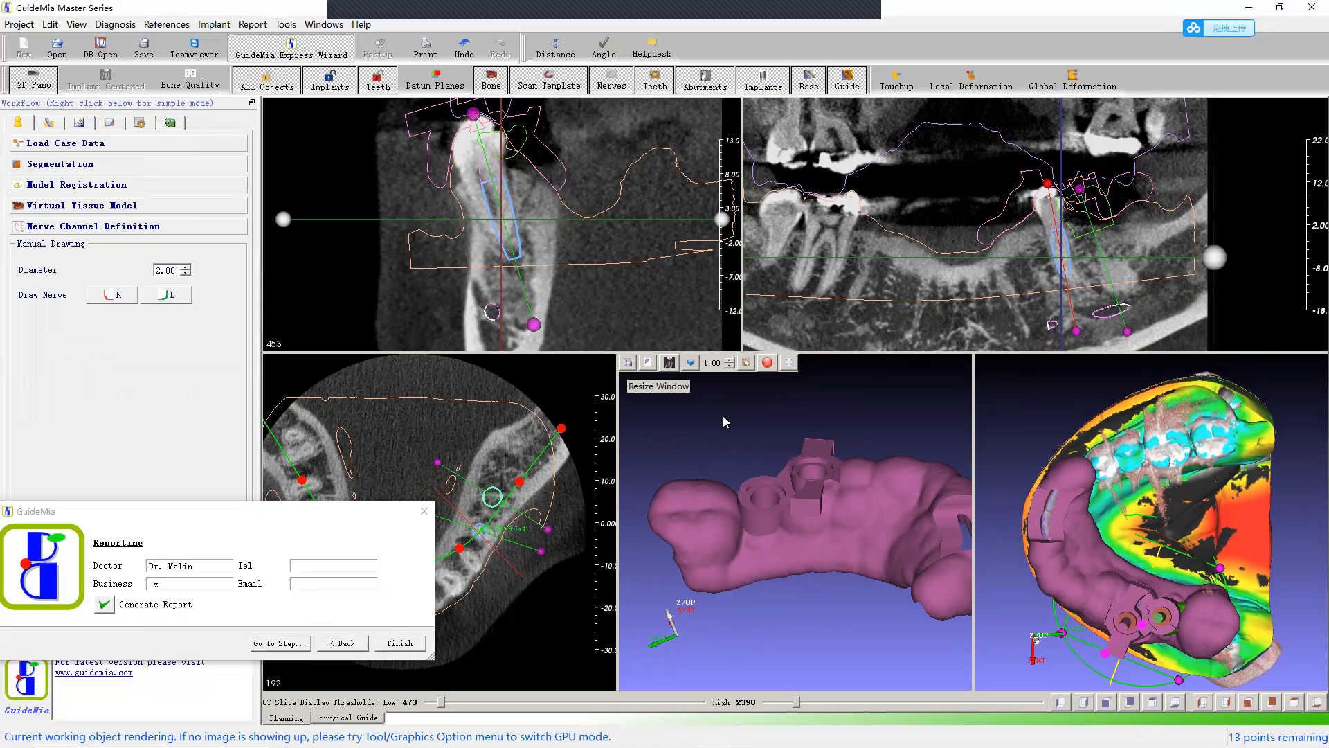
pyautogui.scroll(-3, 857, 405)
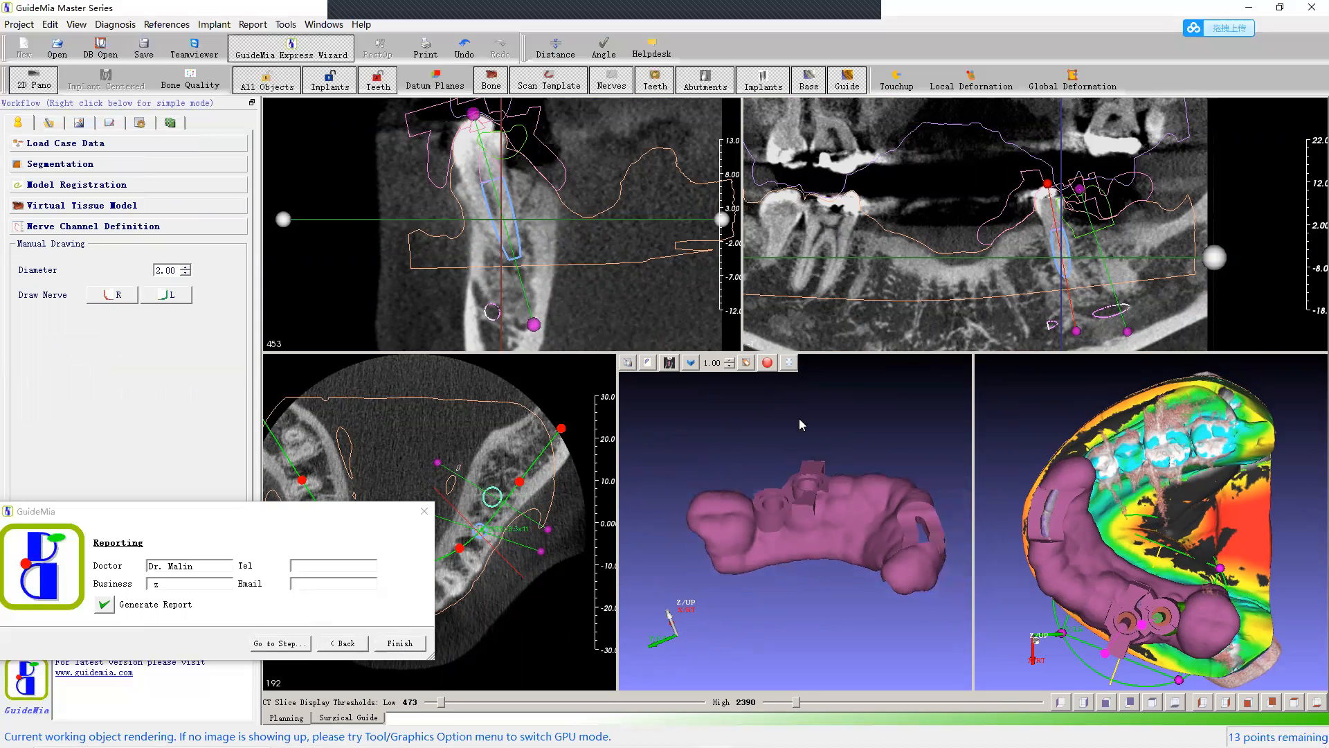
pyautogui.click(629, 364)
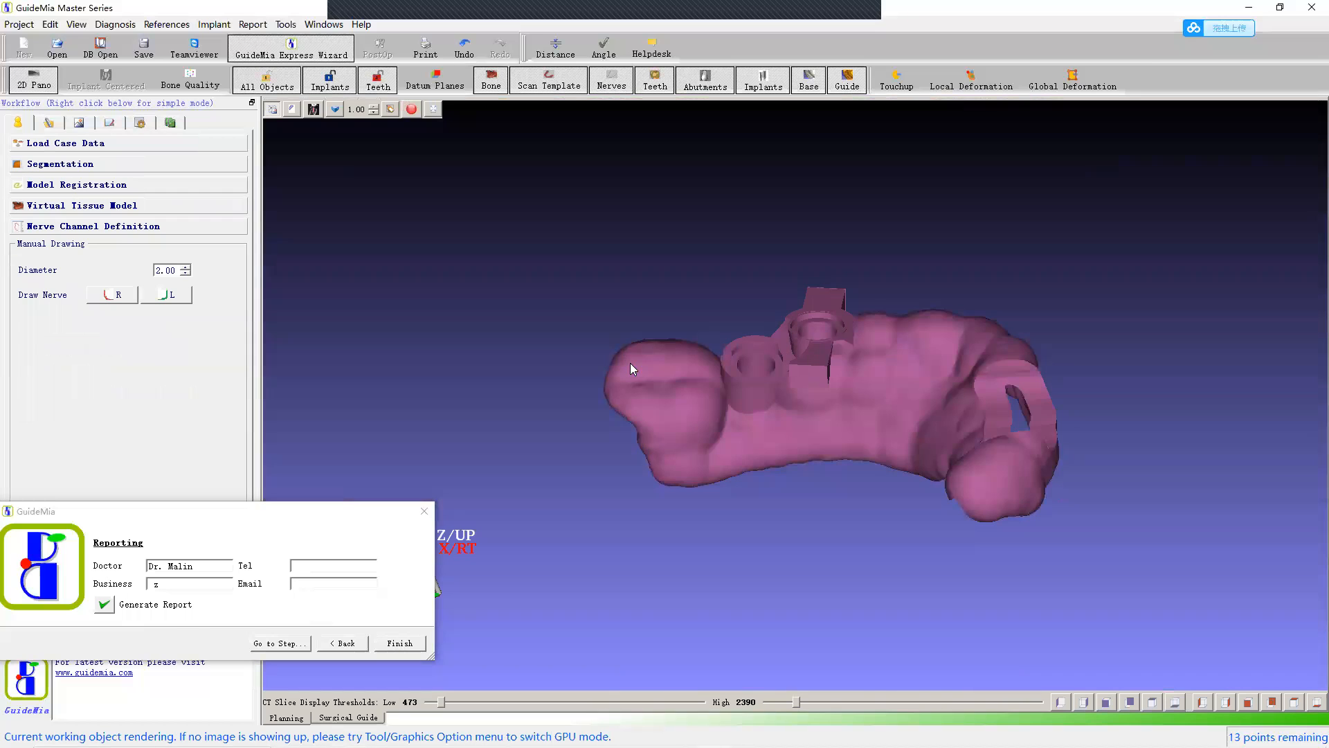
pyautogui.moveTo(750, 534); pyautogui.dragTo(734, 386)
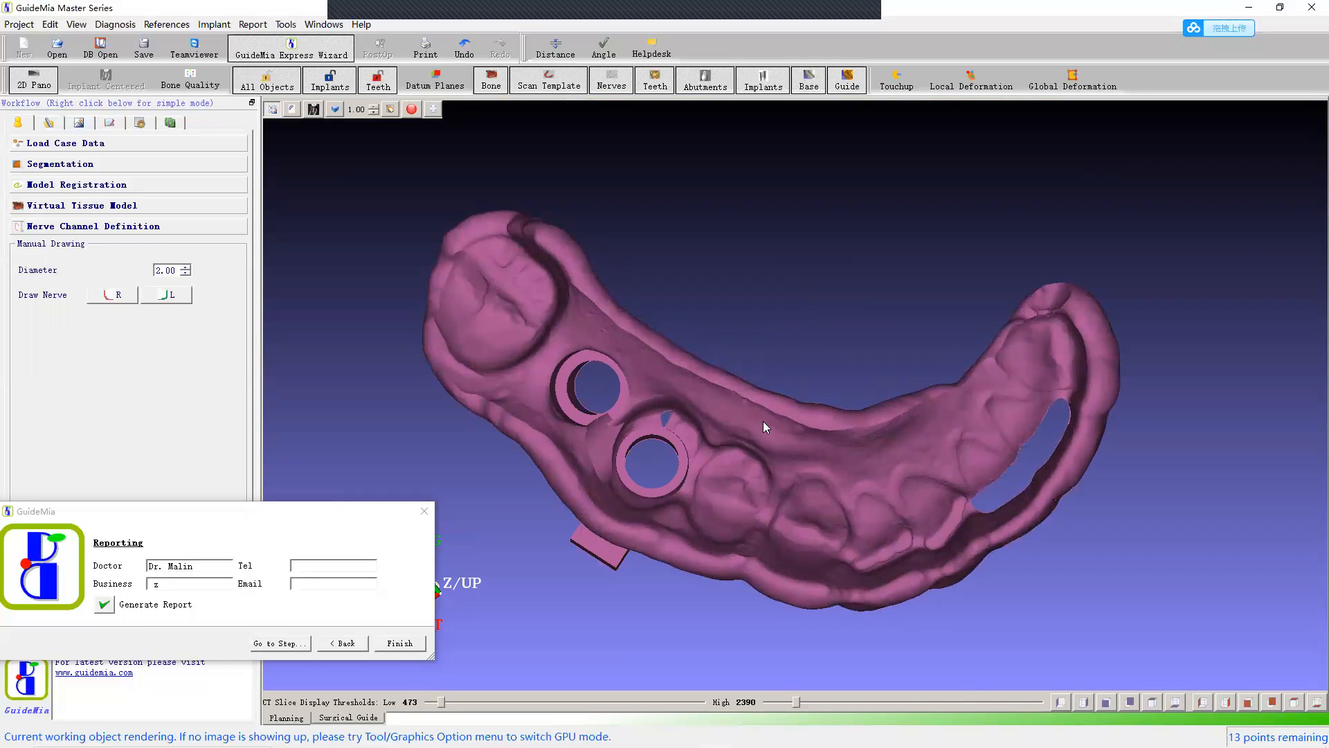
pyautogui.rightClick(814, 439)
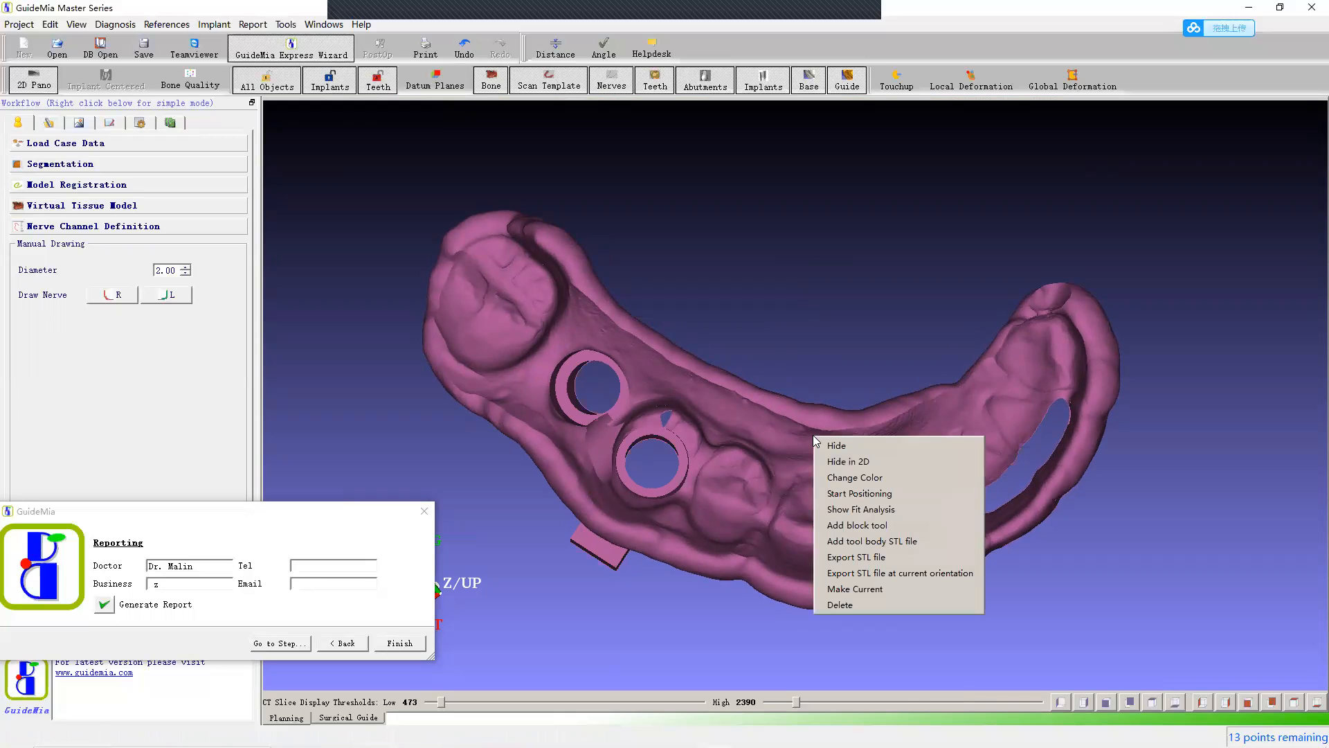
pyautogui.click(864, 511)
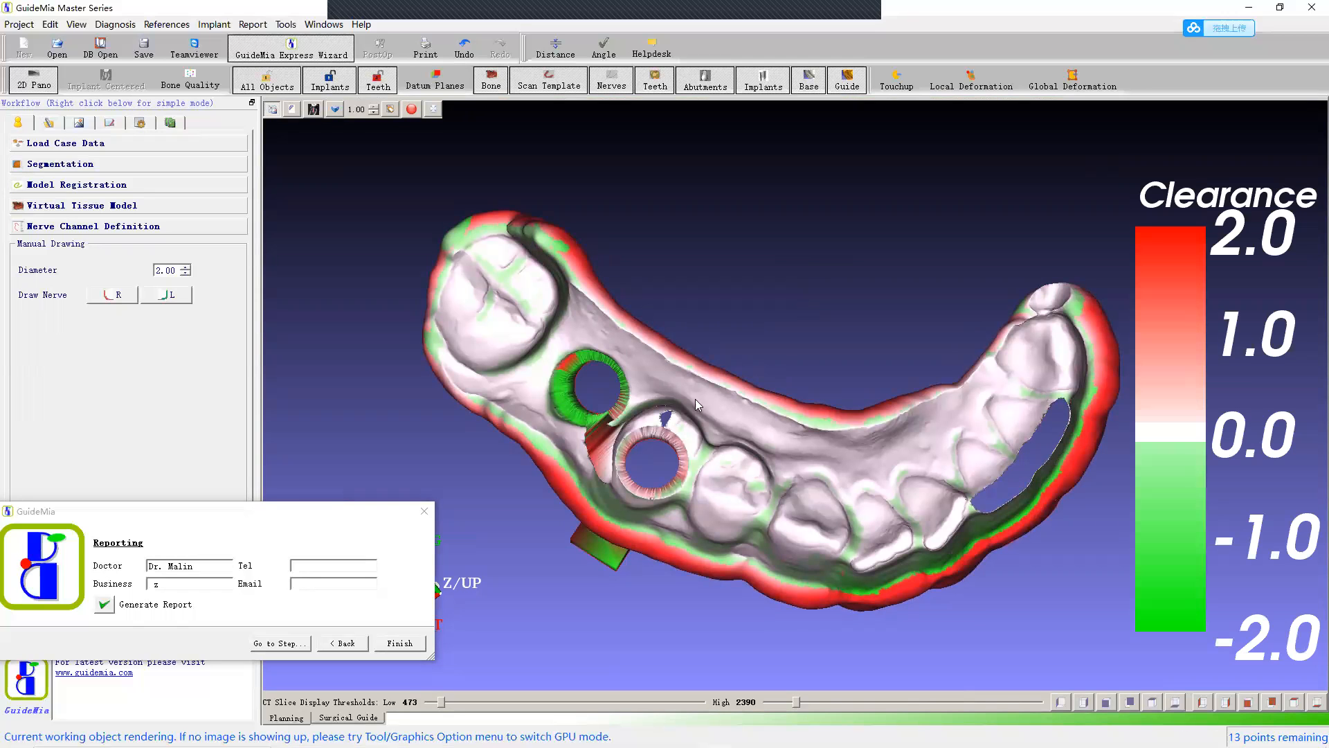
# Step: Examine the clearance colours on the guide's inner surface around the teeth, both sleeves and the inspection window
pyautogui.moveTo(772, 237); pyautogui.dragTo(722, 186, button='middle')
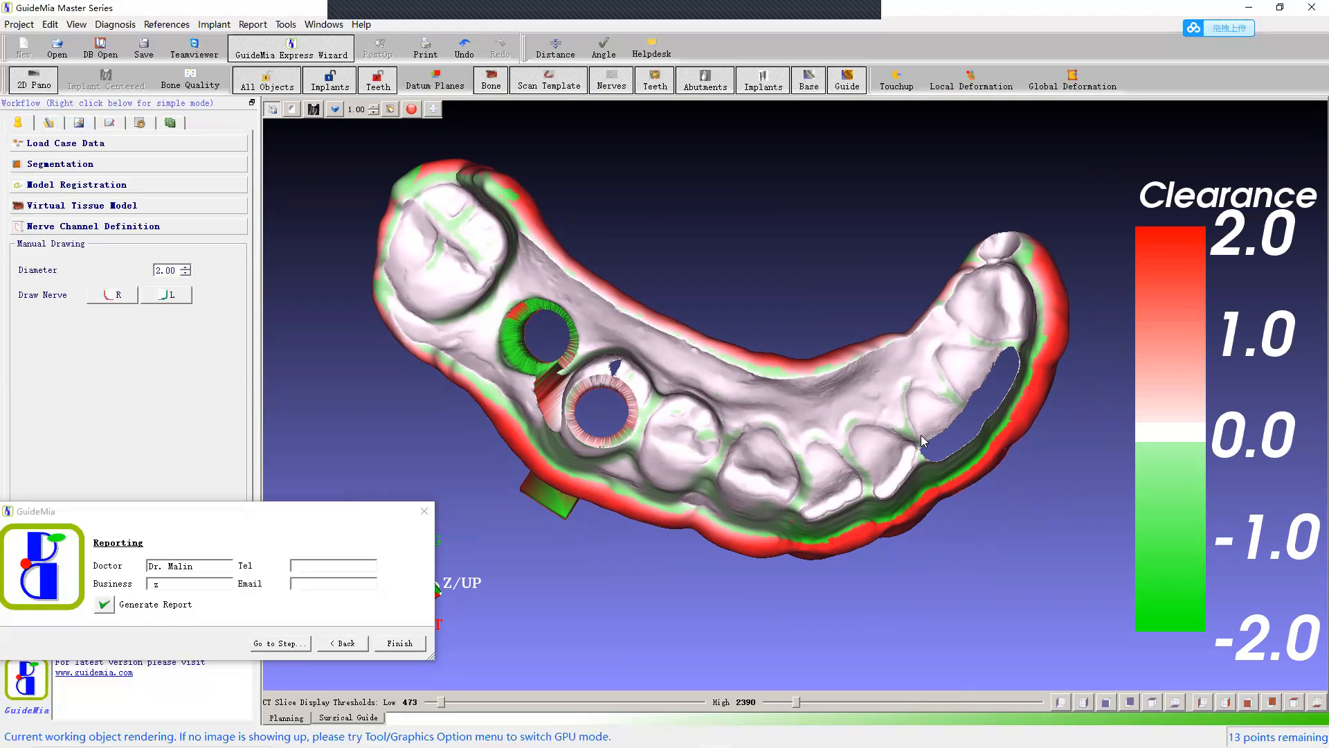
pyautogui.moveTo(759, 265); pyautogui.dragTo(869, 446)
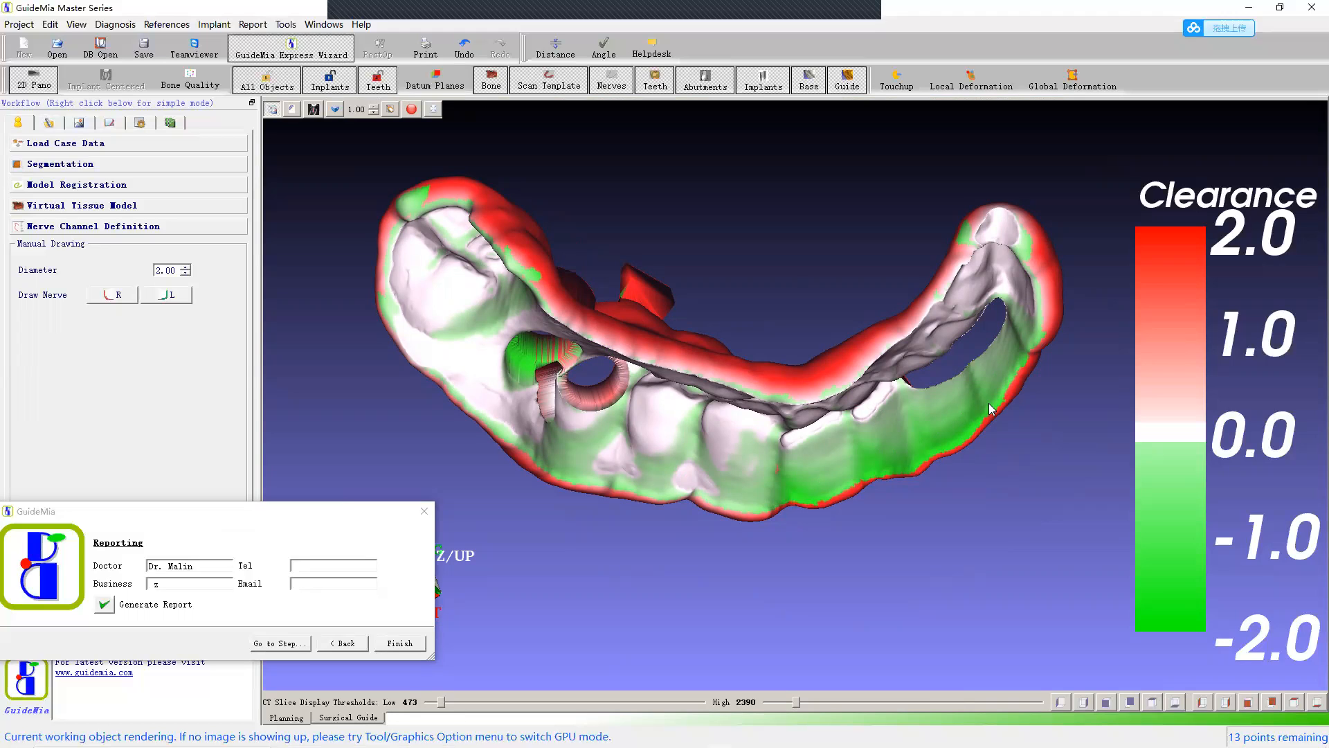
pyautogui.moveTo(934, 566); pyautogui.dragTo(765, 479)
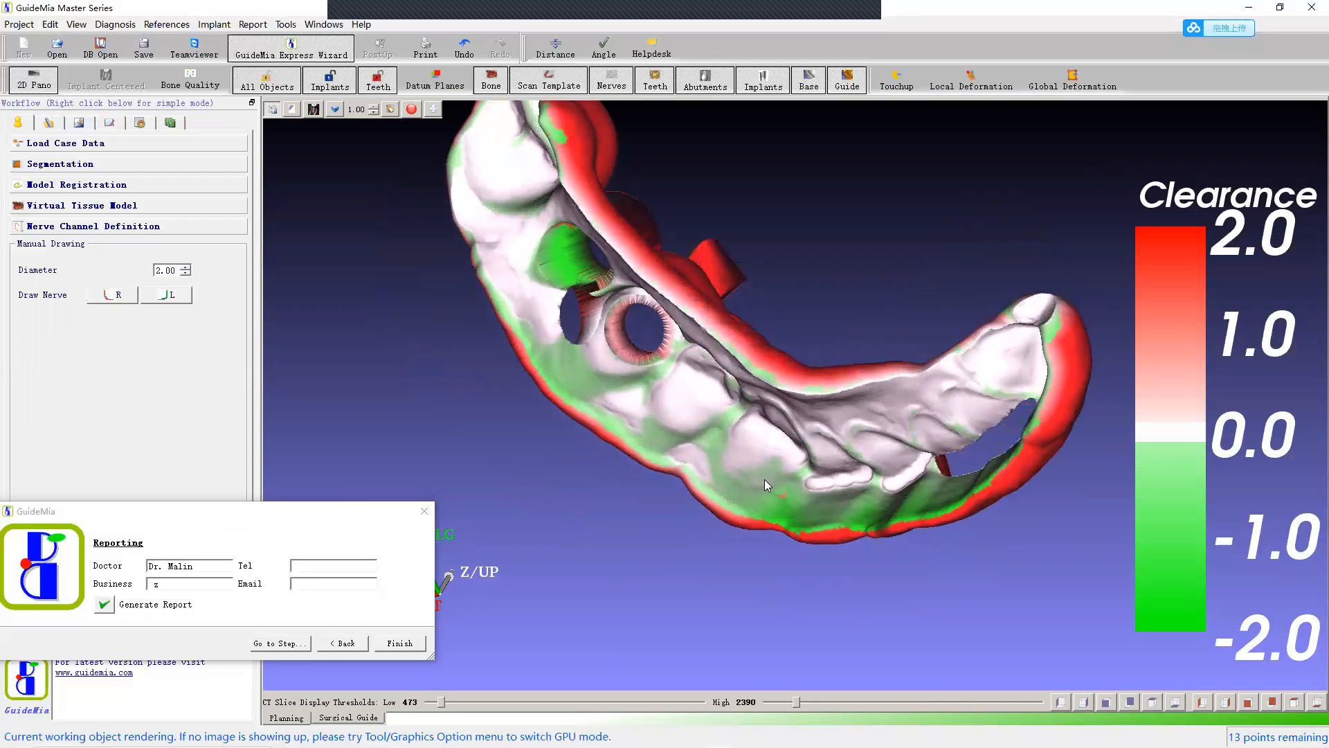
pyautogui.moveTo(794, 340); pyautogui.dragTo(873, 285)
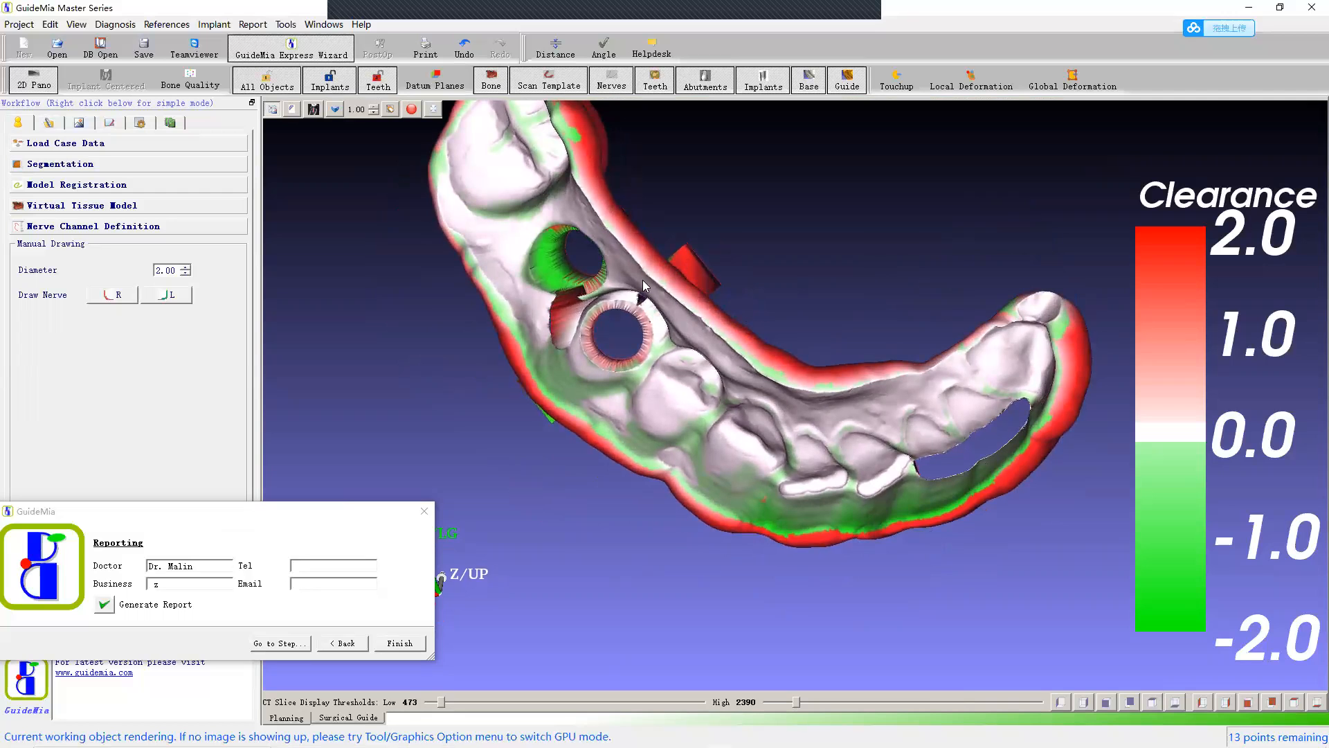
pyautogui.moveTo(843, 252); pyautogui.dragTo(852, 284)
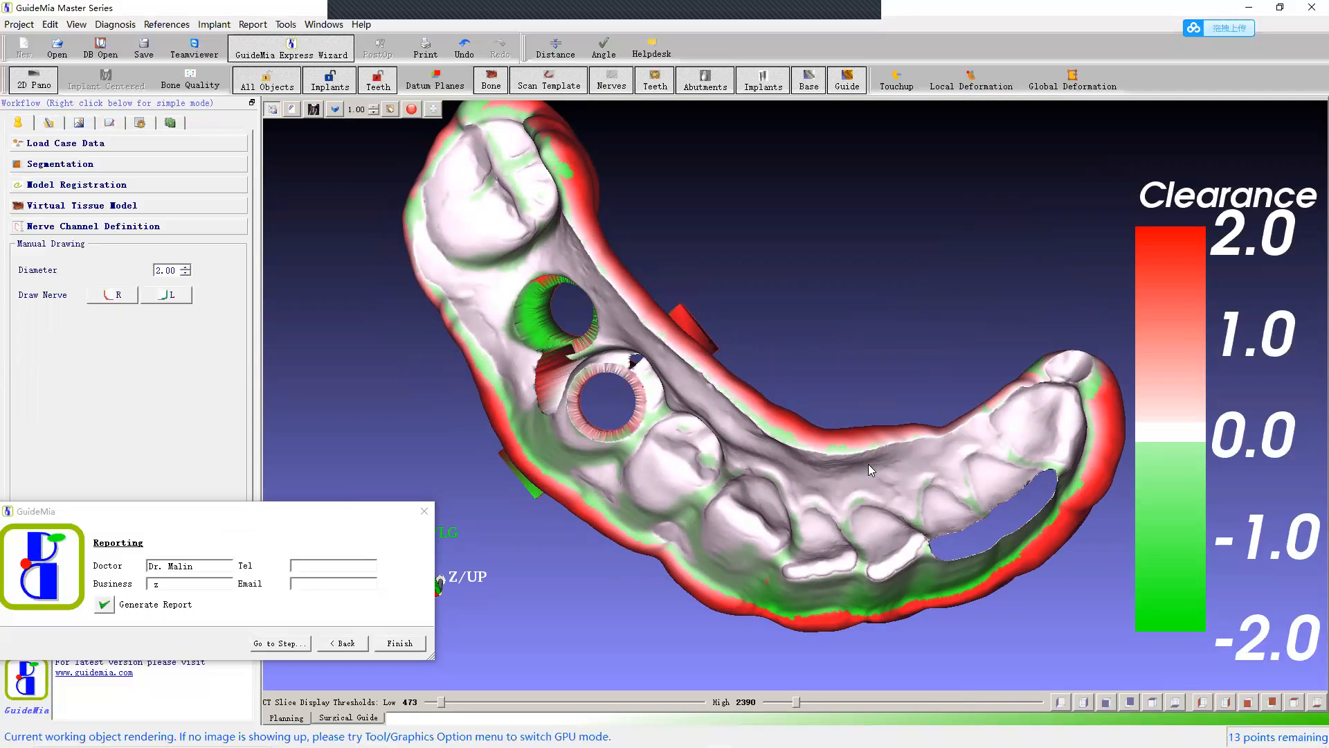
pyautogui.moveTo(918, 272); pyautogui.dragTo(864, 295)
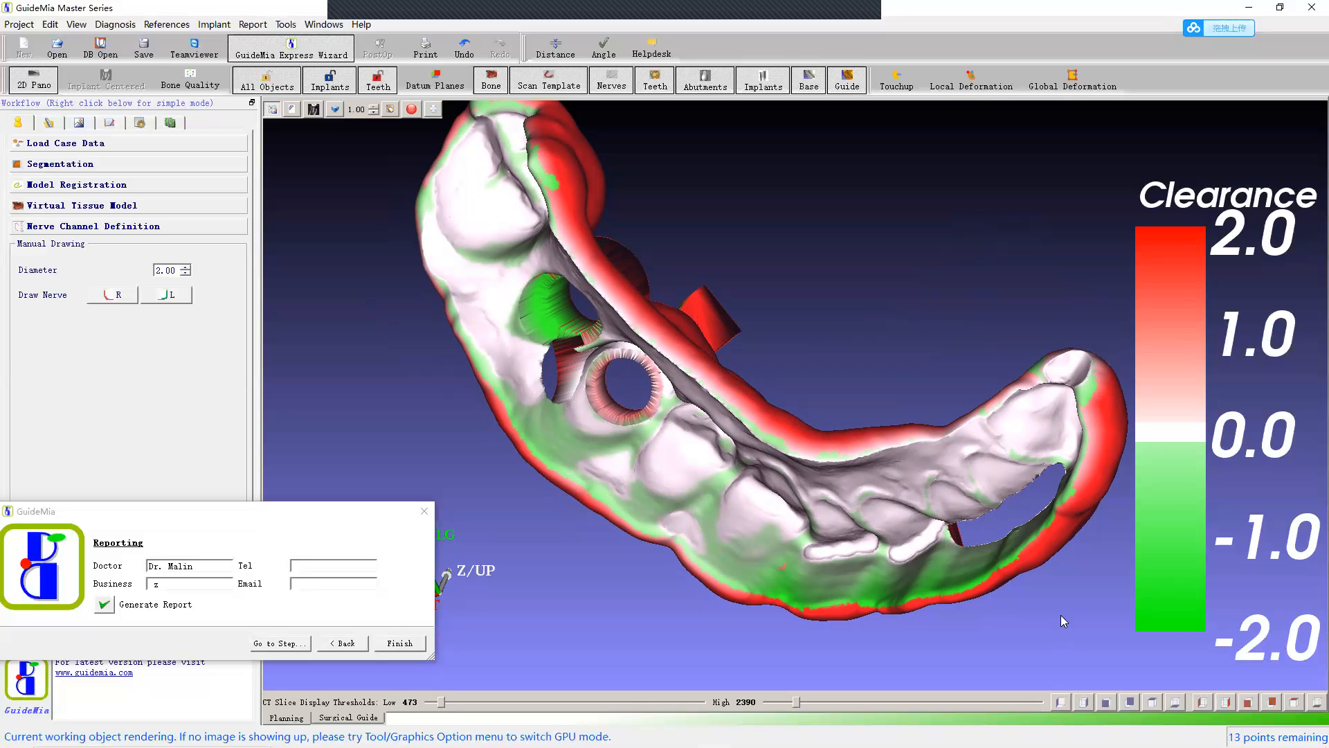
pyautogui.moveTo(1053, 569); pyautogui.dragTo(1099, 577)
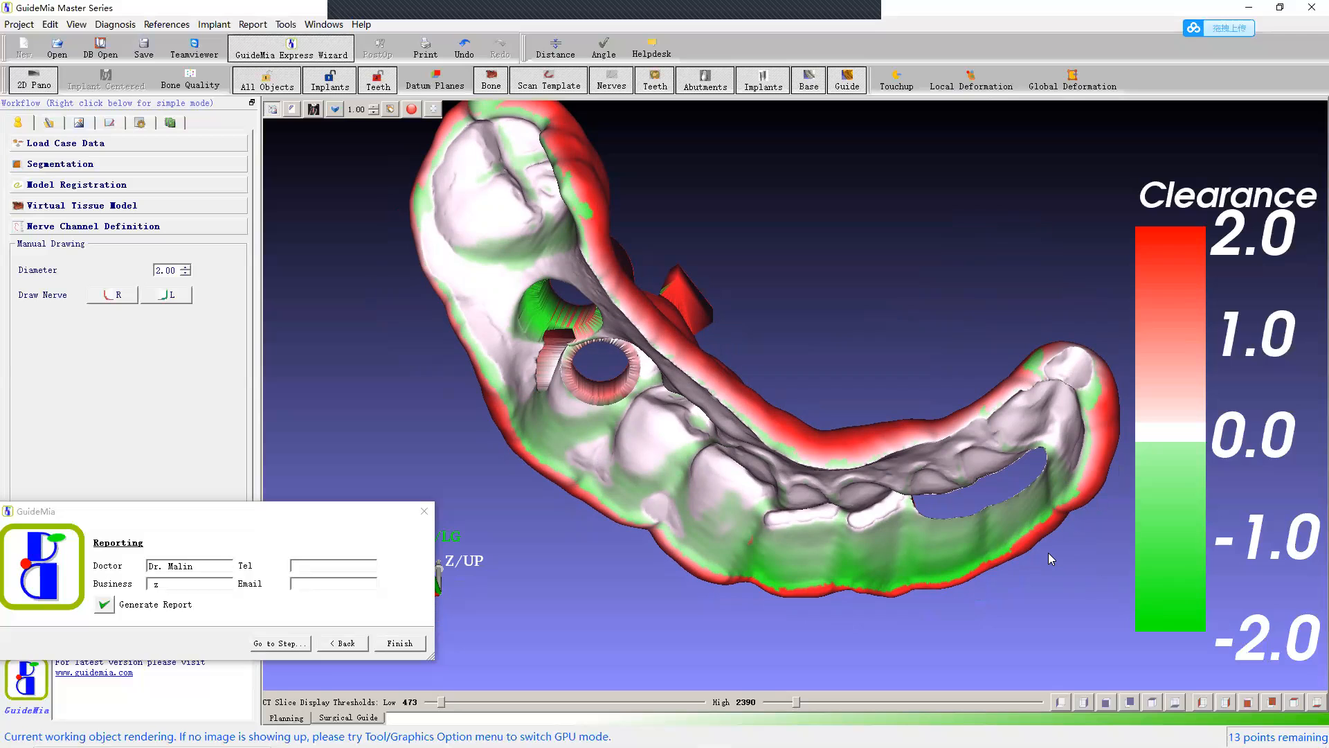
pyautogui.moveTo(1059, 555); pyautogui.dragTo(1070, 589)
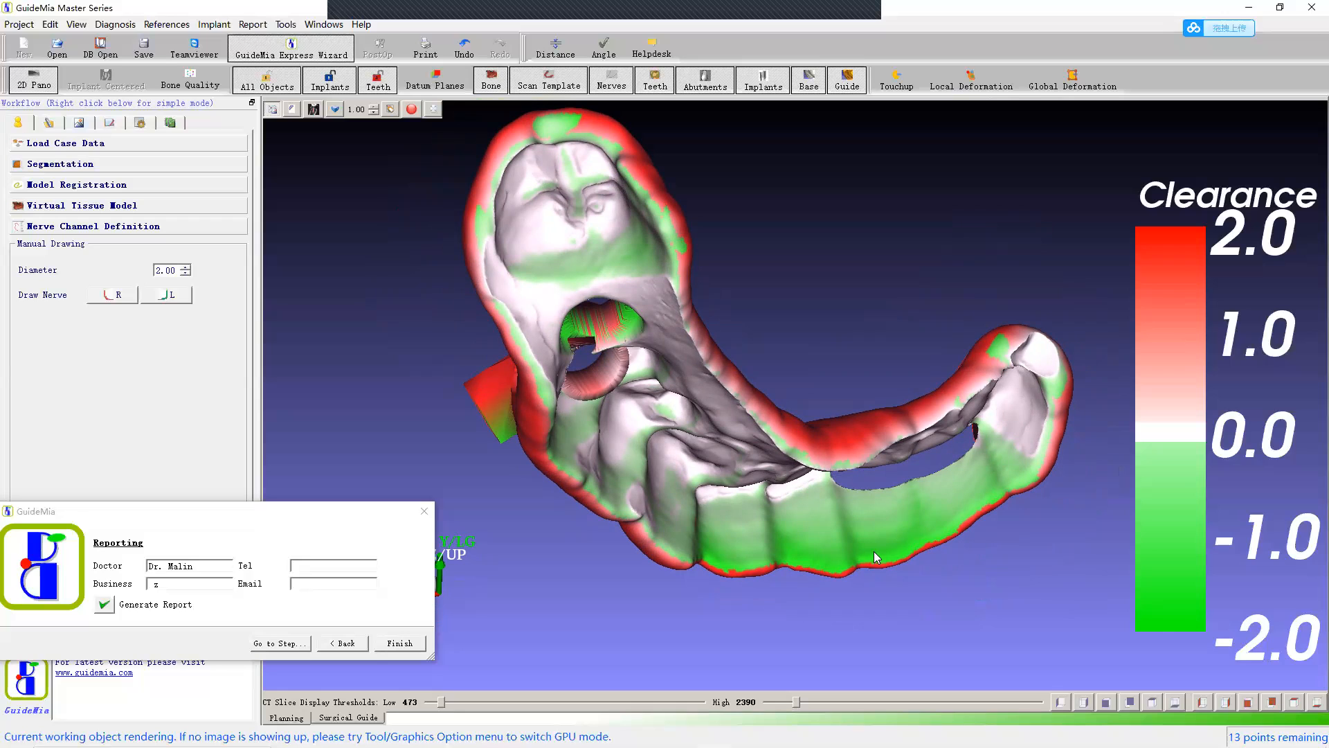
# Step: Inspect the clearance map from the guide's opposite side, its underside and the outer face around the irrigation window
pyautogui.moveTo(1024, 404); pyautogui.dragTo(488, 353)
pyautogui.moveTo(830, 388); pyautogui.dragTo(802, 293)
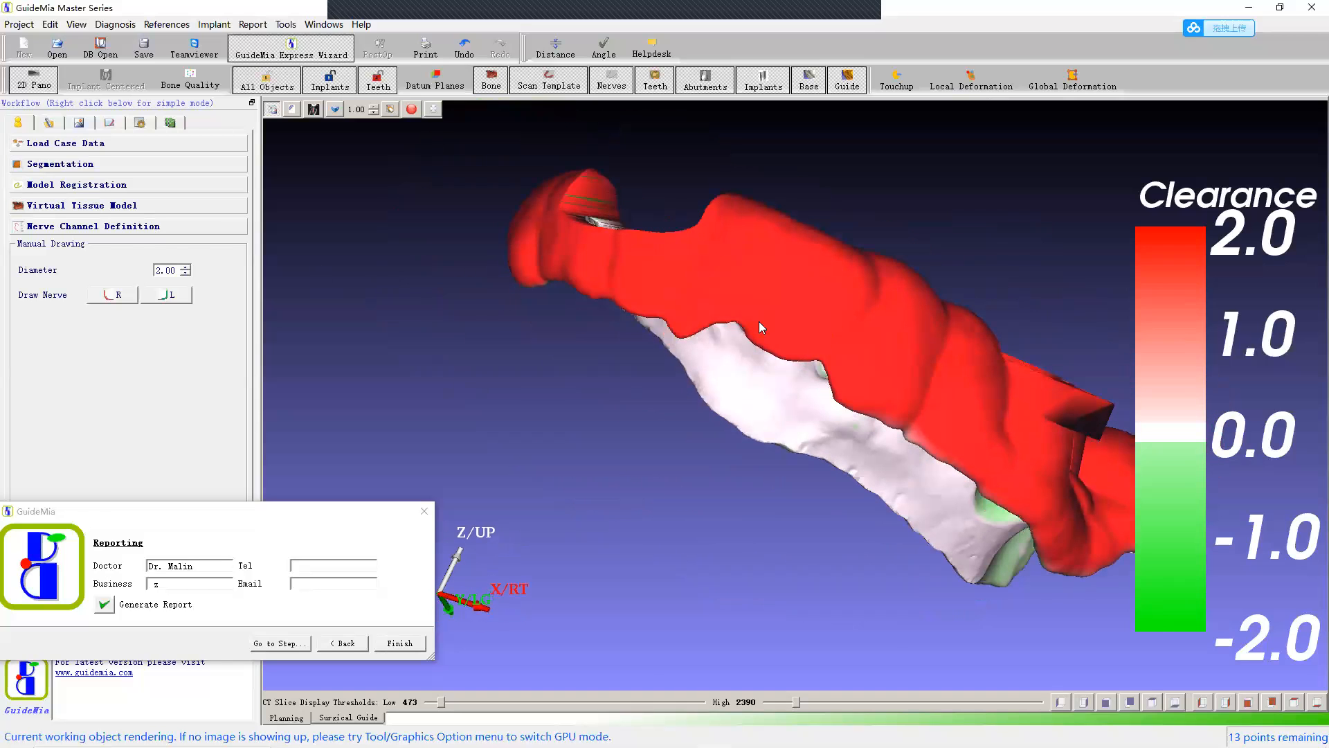
pyautogui.moveTo(680, 476); pyautogui.dragTo(850, 184)
pyautogui.moveTo(911, 219); pyautogui.dragTo(885, 167)
pyautogui.moveTo(903, 237)
pyautogui.mouseDown()
pyautogui.moveTo(909, 208)
pyautogui.moveTo(910, 227)
pyautogui.moveTo(950, 168)
pyautogui.moveTo(884, 443)
pyautogui.moveTo(982, 200)
pyautogui.moveTo(890, 239)
pyautogui.mouseUp()
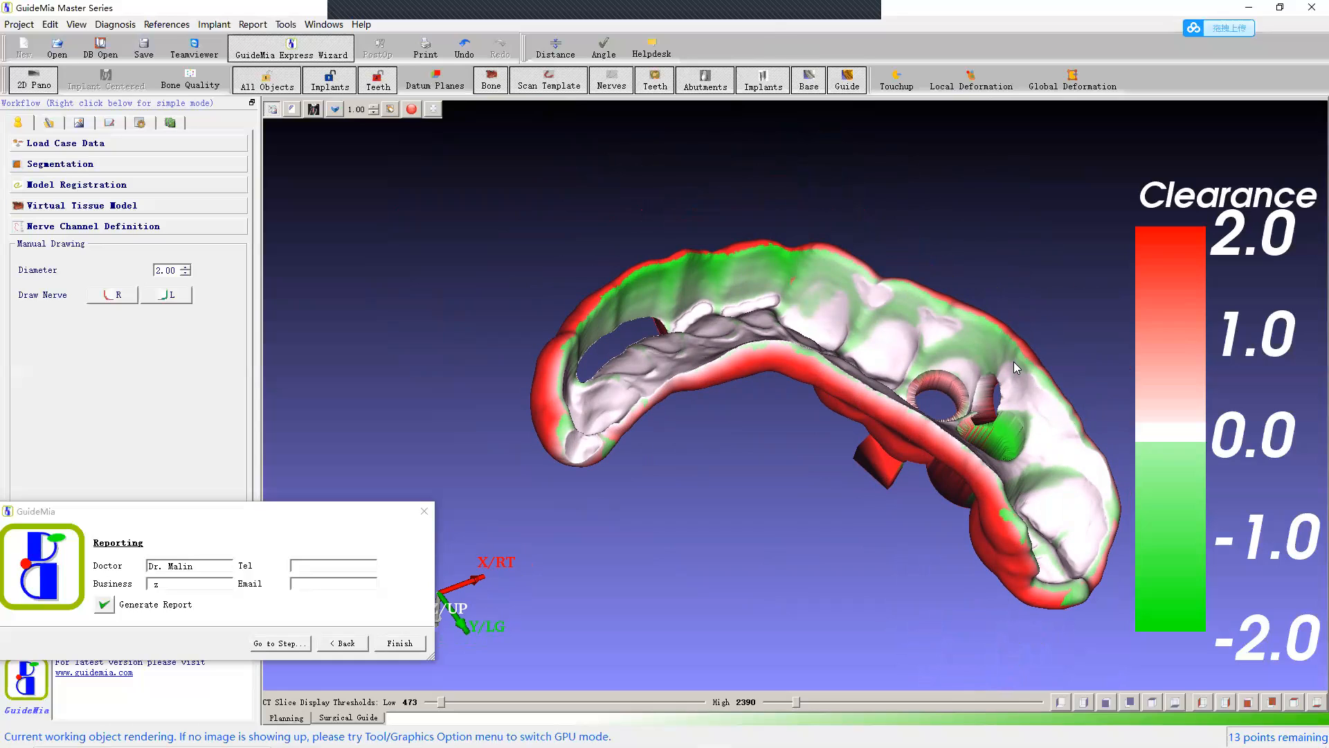
pyautogui.moveTo(792, 151); pyautogui.dragTo(893, 437)
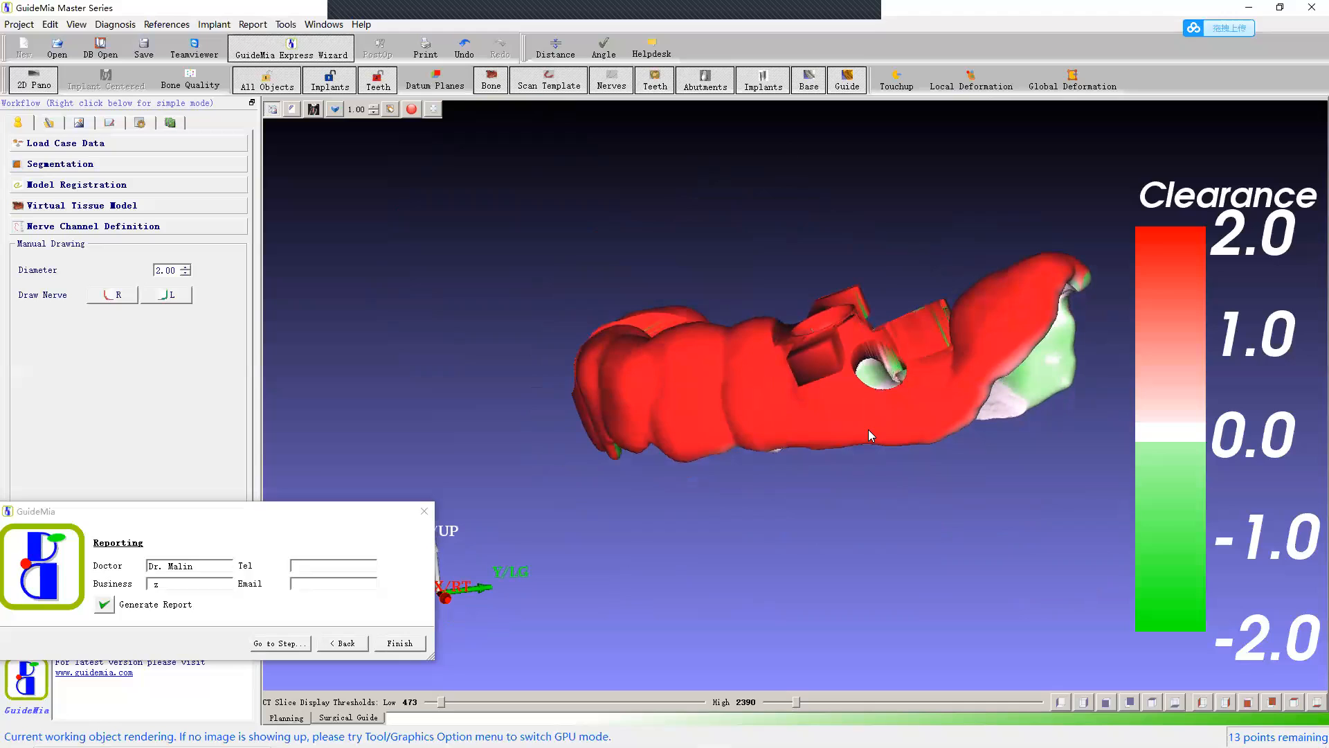
pyautogui.moveTo(794, 465); pyautogui.dragTo(824, 453)
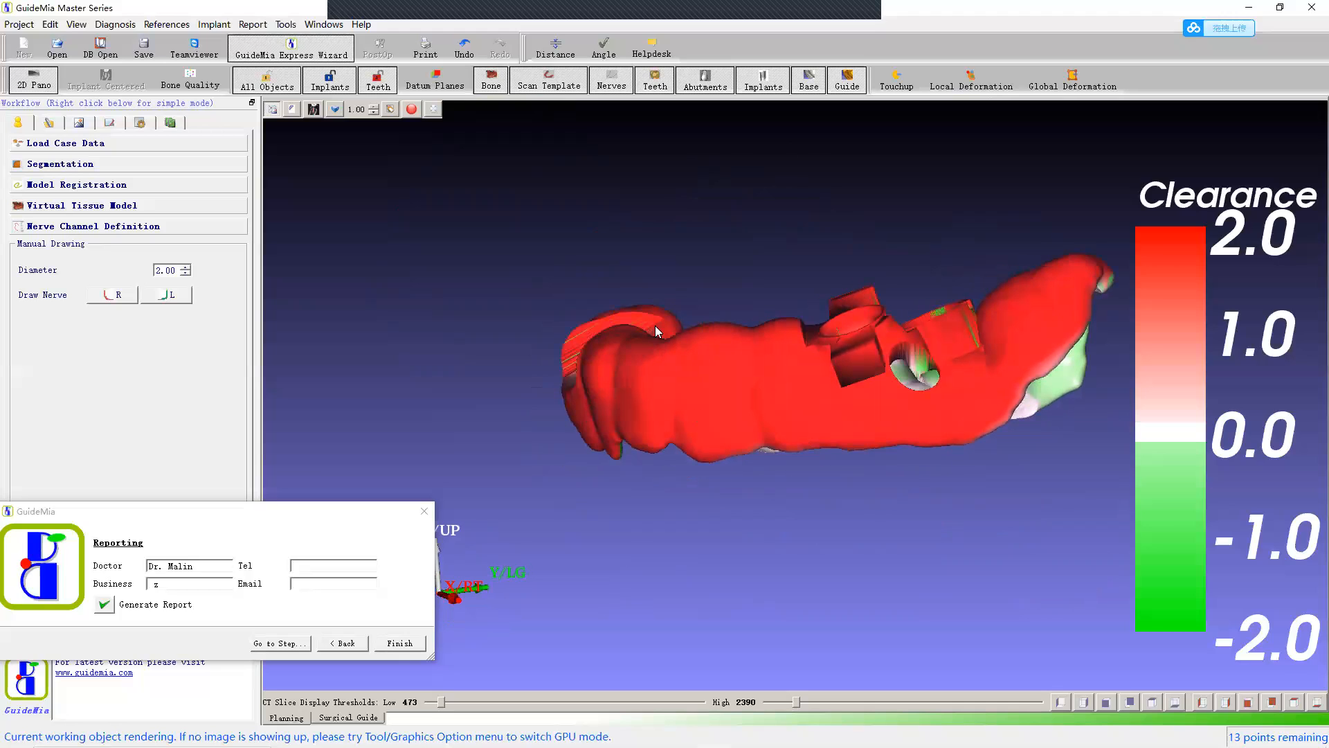
# Step: Hide the guide's fit analysis and restore the multi-view layout with the guide seen from its outer side
pyautogui.rightClick(733, 372)
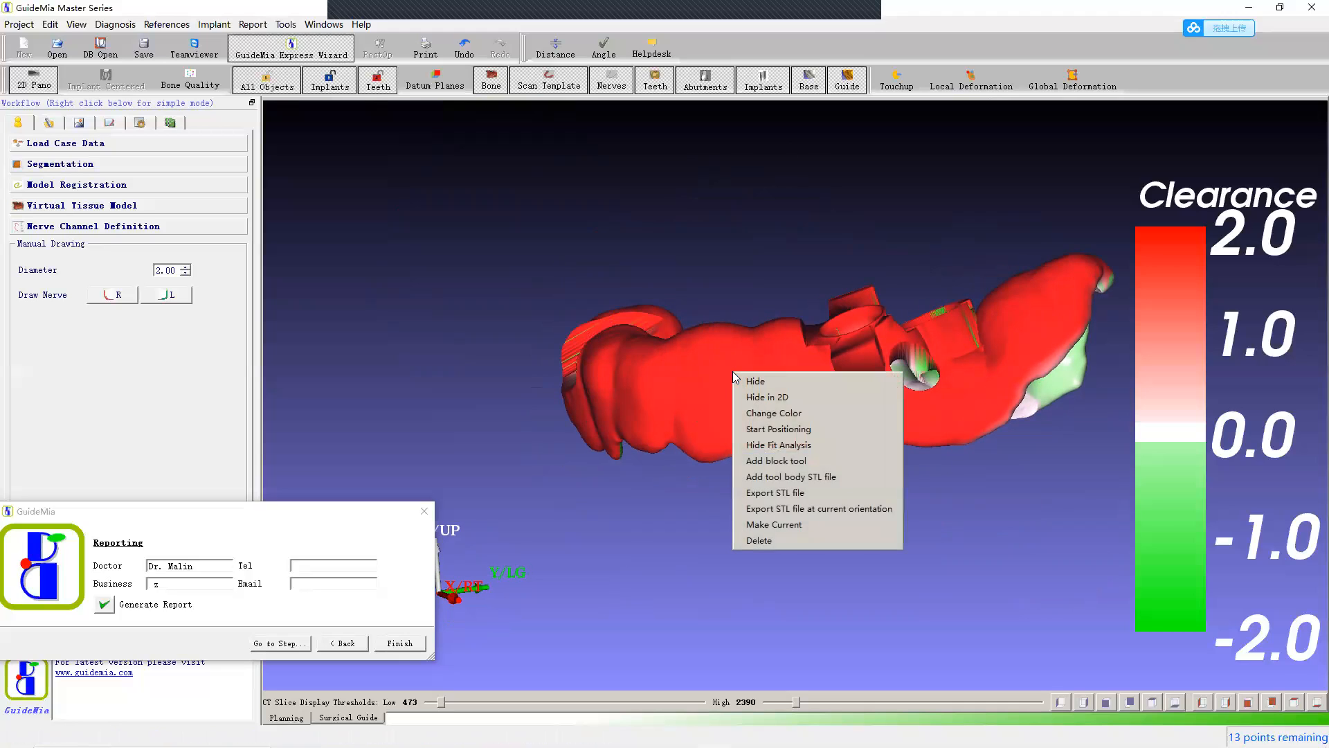
pyautogui.click(767, 445)
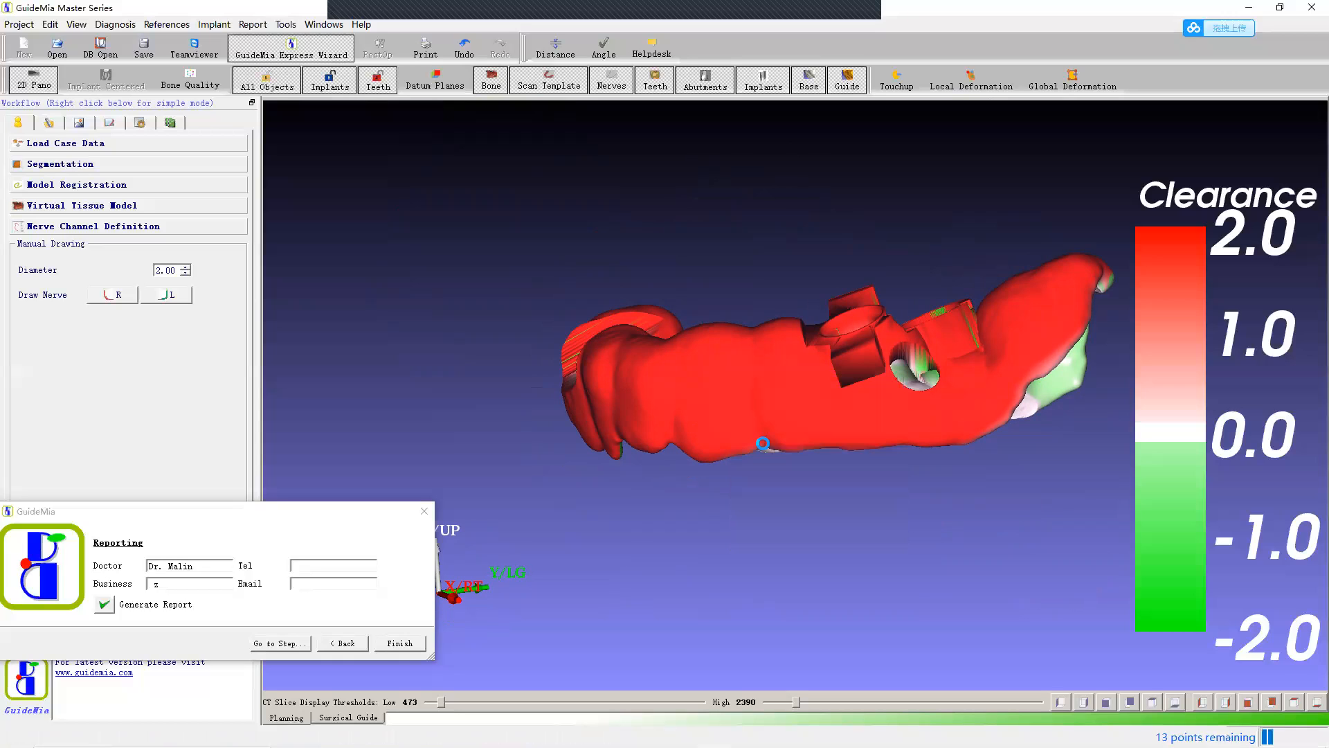
pyautogui.moveTo(721, 287); pyautogui.dragTo(527, 401)
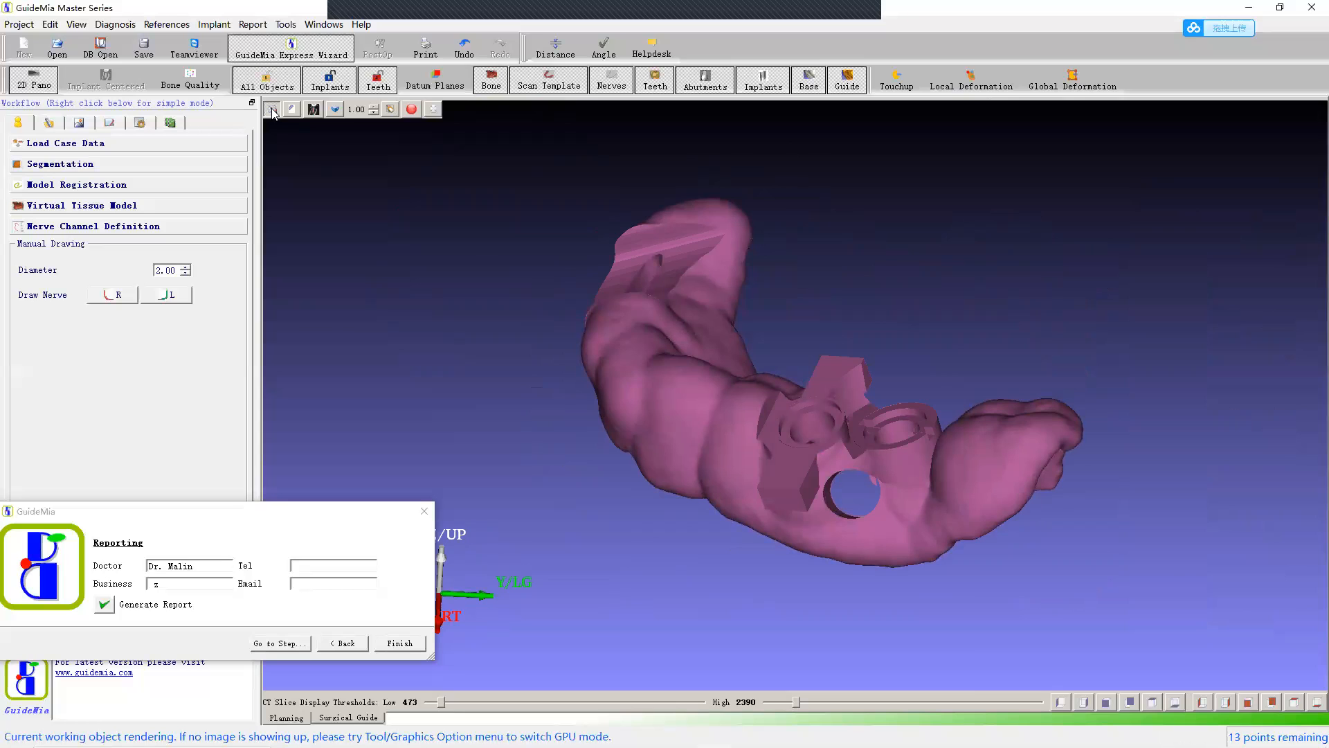
pyautogui.click(272, 110)
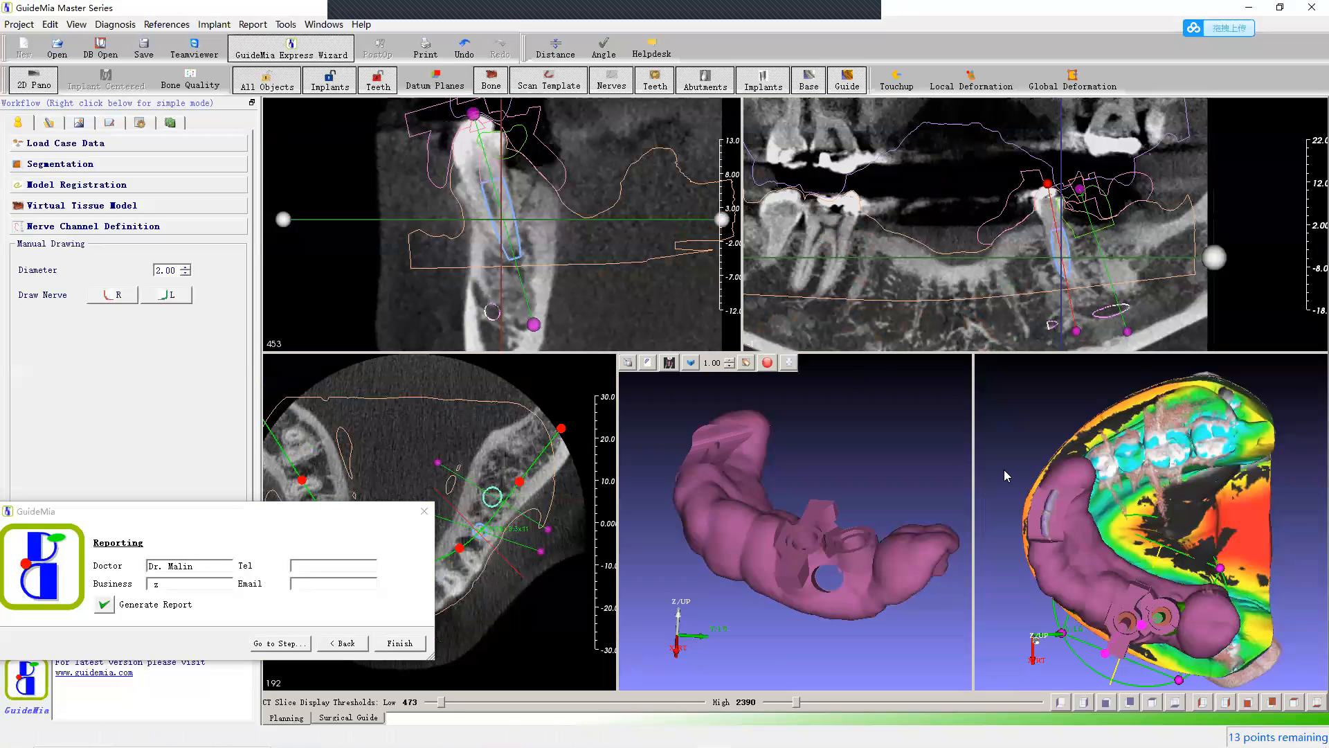
pyautogui.moveTo(871, 446); pyautogui.dragTo(830, 468, button='middle')
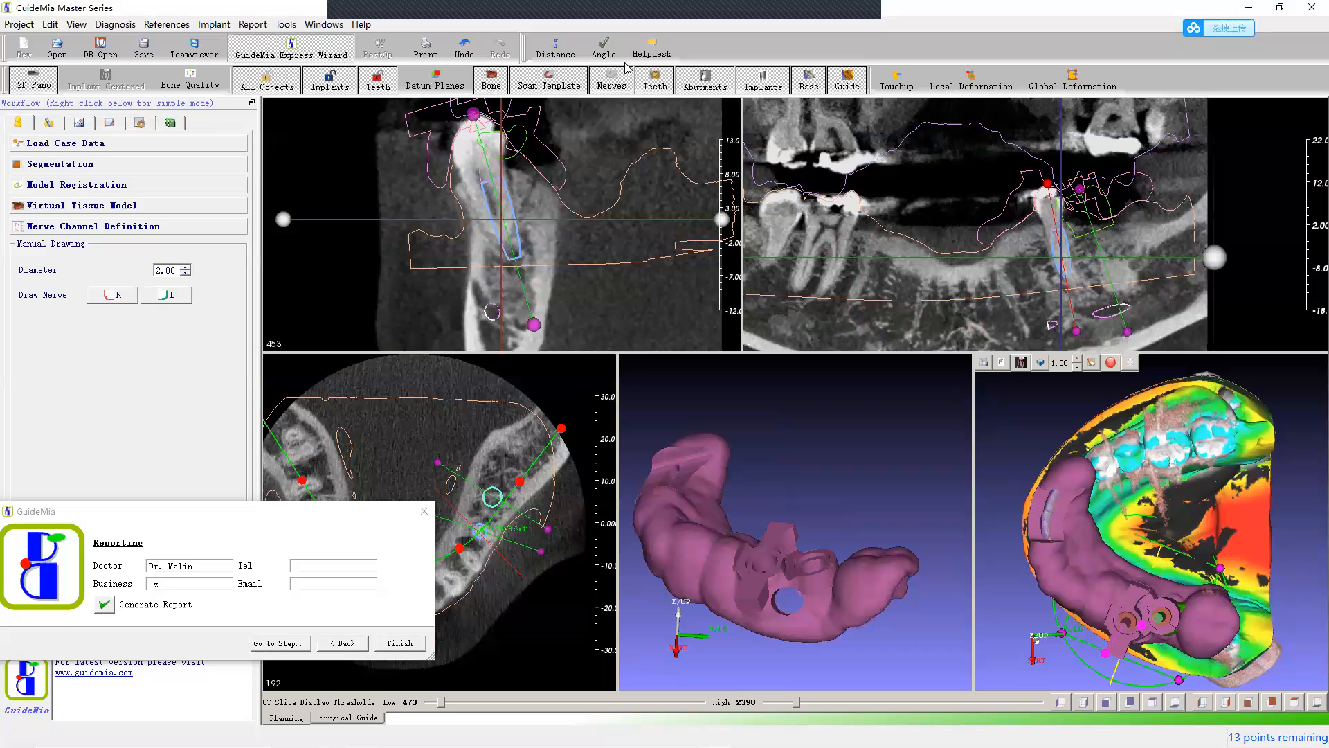
# Step: Move the Reporting dialog clear of the object tree and delete the Virtual Tissue Model from the study
pyautogui.click(277, 521)
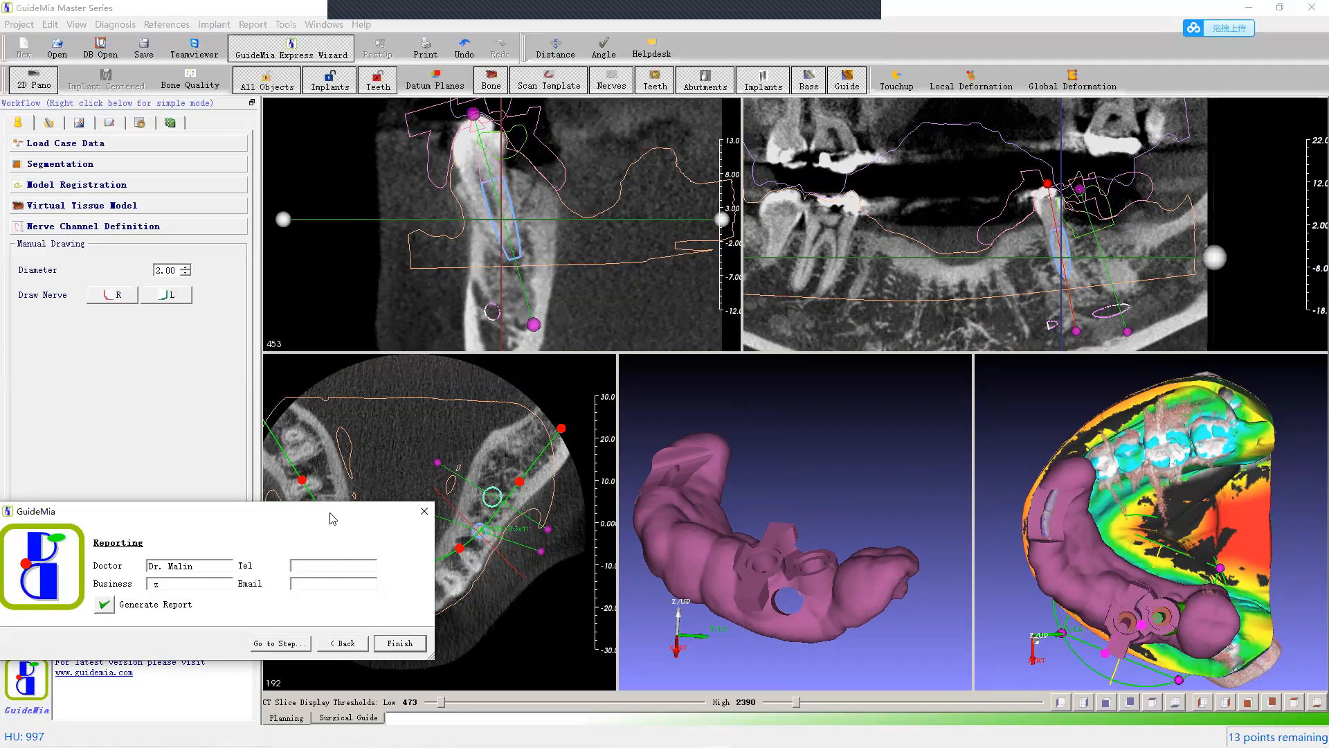
pyautogui.moveTo(330, 519); pyautogui.dragTo(517, 514)
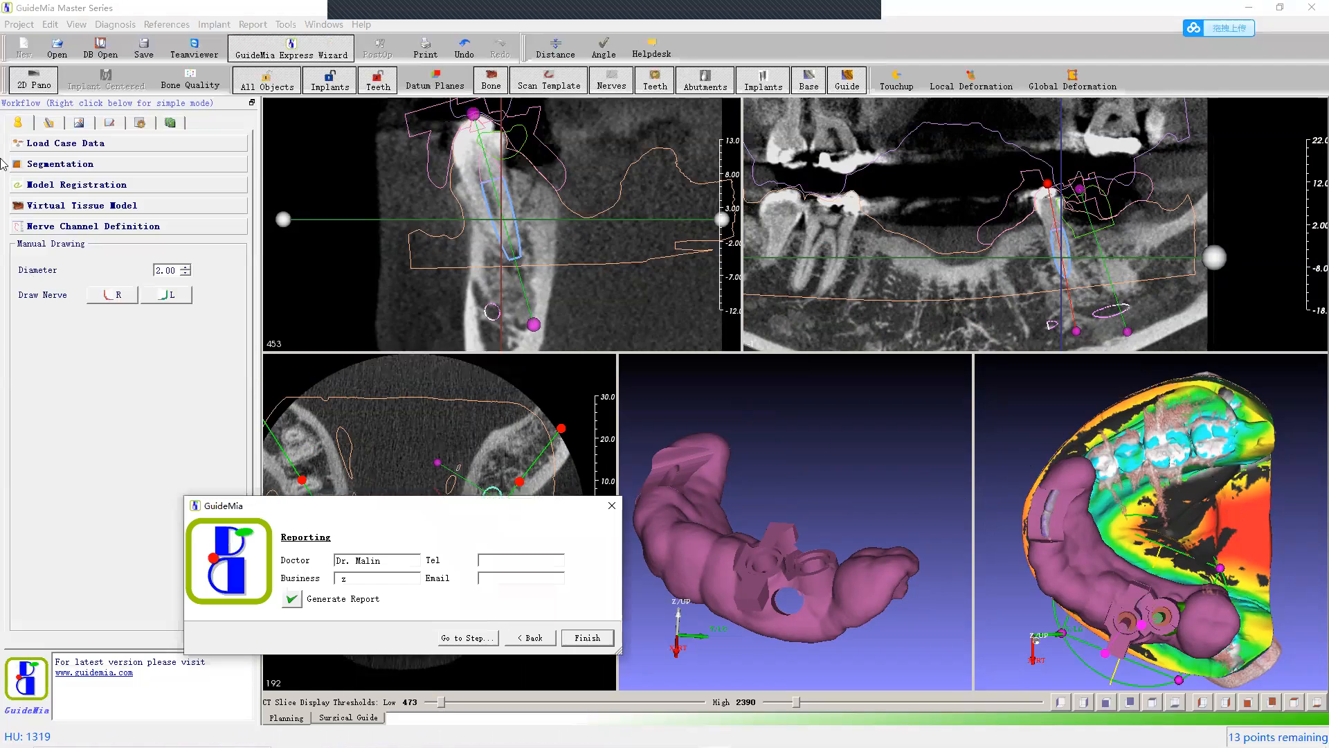
pyautogui.click(111, 124)
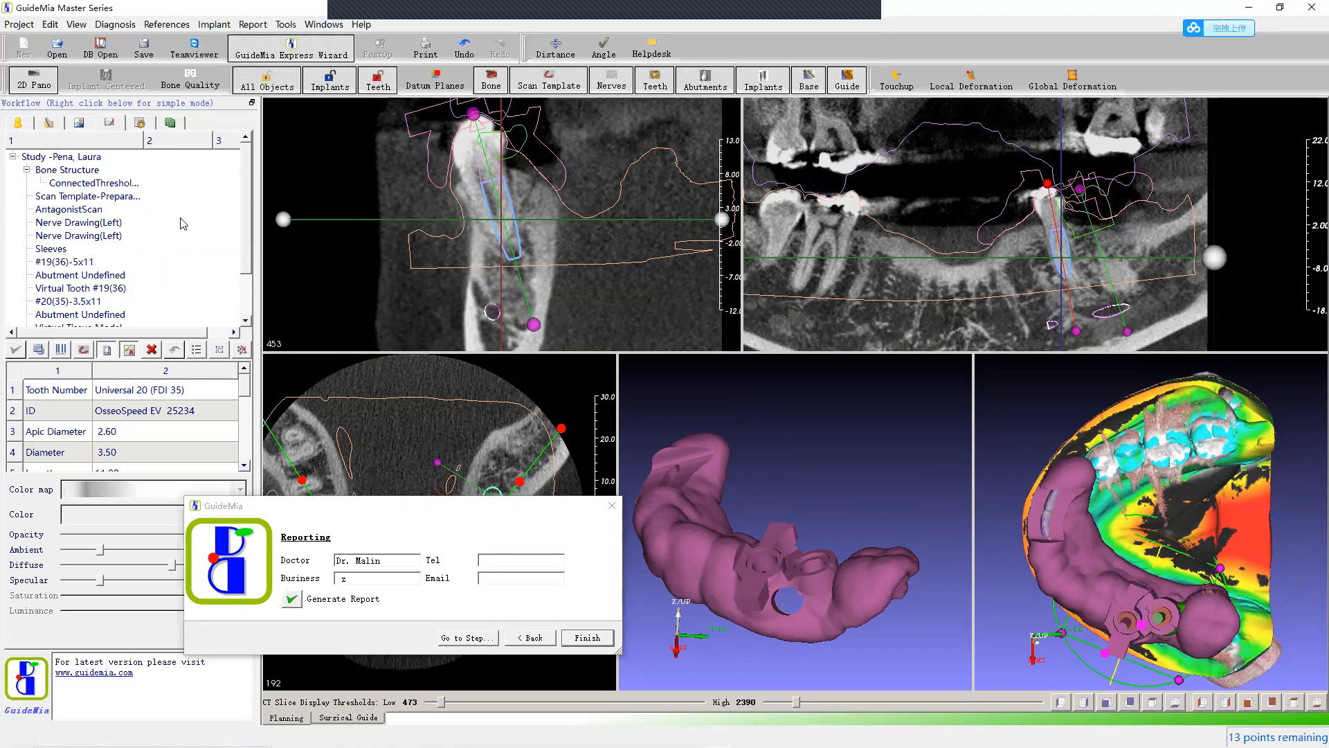
pyautogui.scroll(-2, 247, 188)
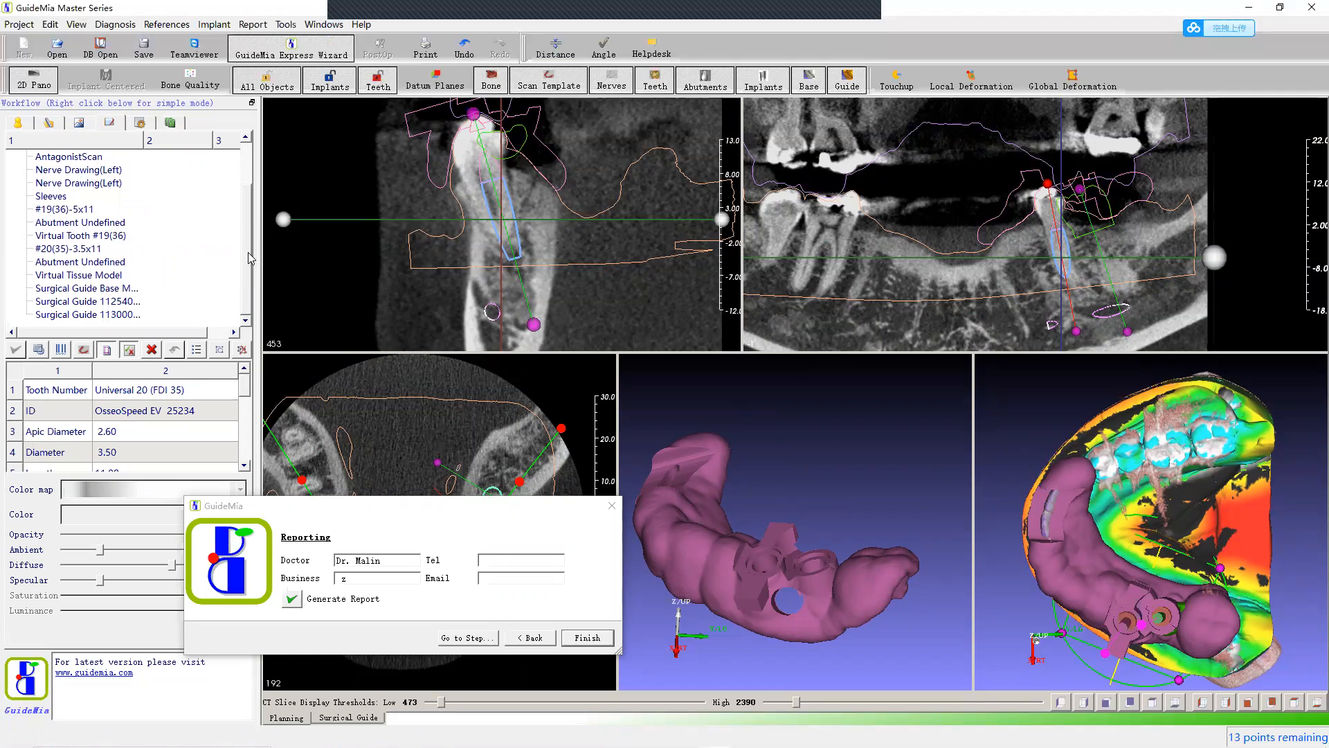
pyautogui.click(78, 275)
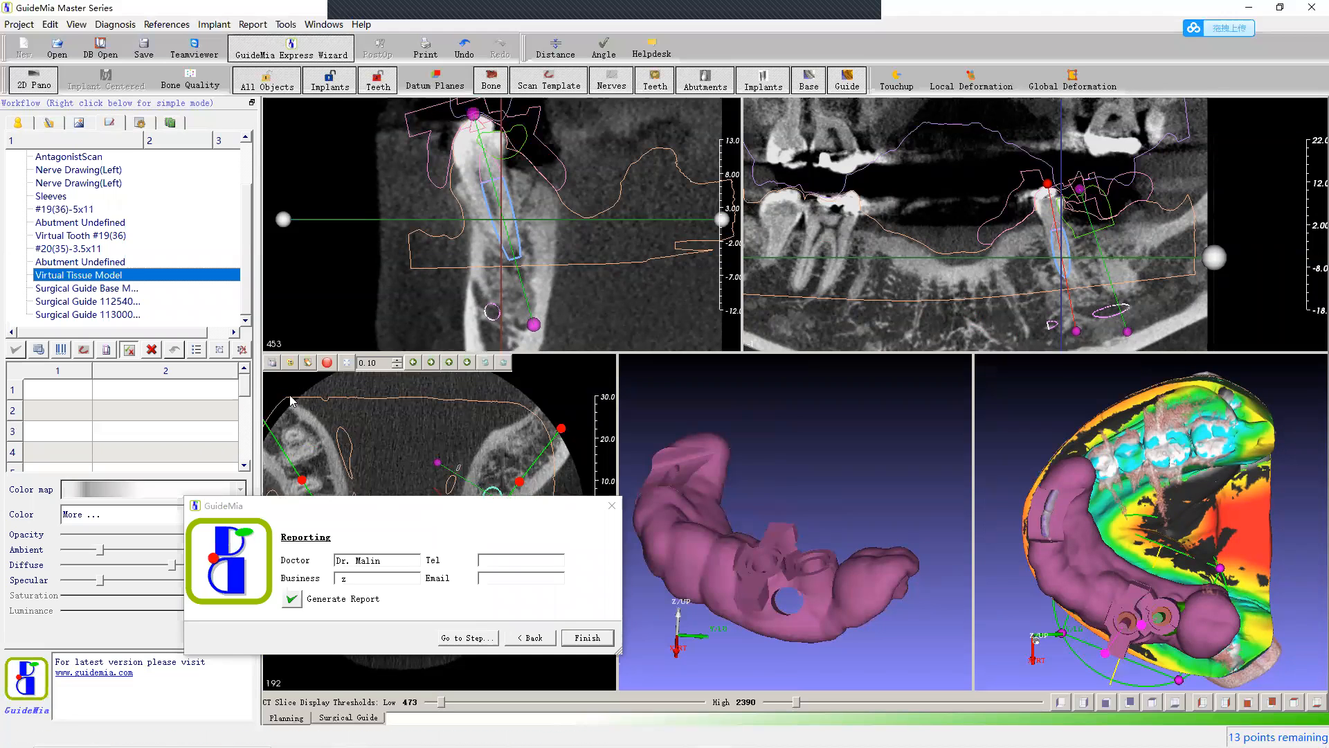
pyautogui.click(378, 511)
pyautogui.moveTo(378, 511); pyautogui.dragTo(253, 508)
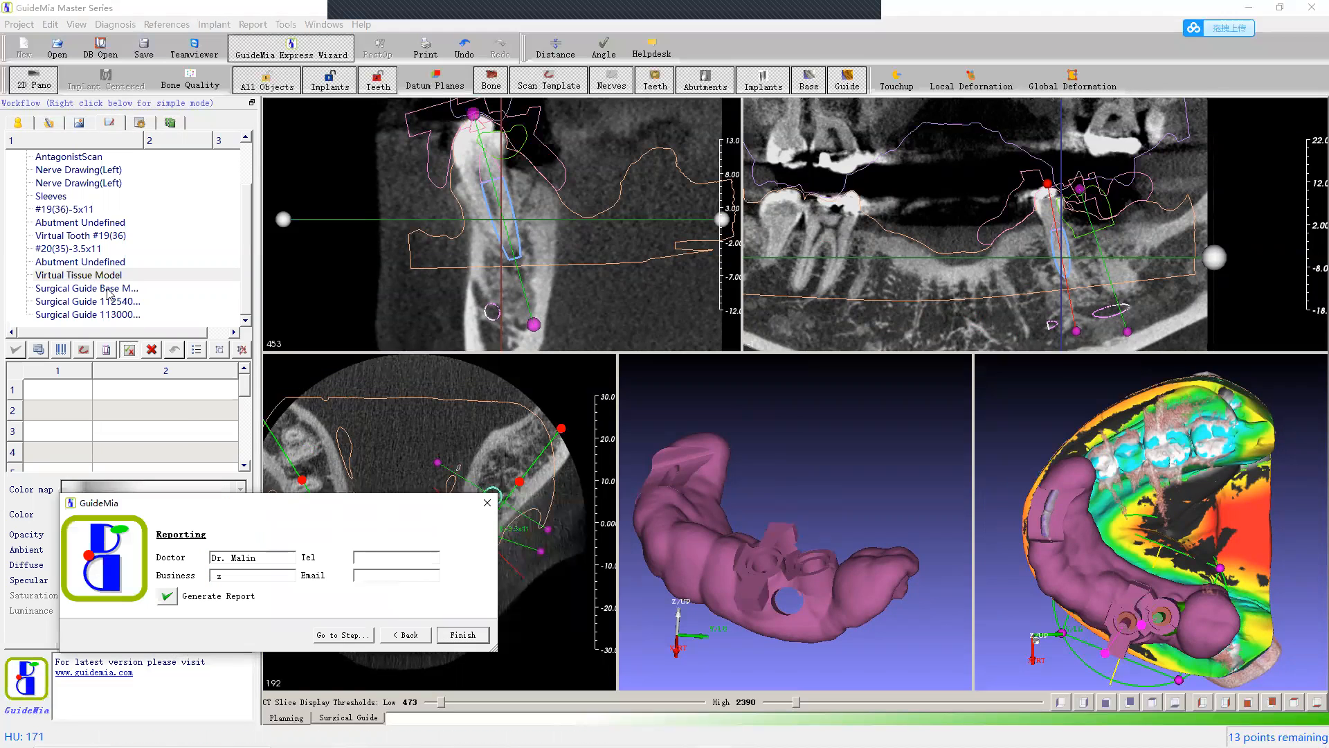
pyautogui.click(125, 276)
pyautogui.click(267, 506)
pyautogui.moveTo(247, 497); pyautogui.dragTo(382, 571)
pyautogui.click(107, 274)
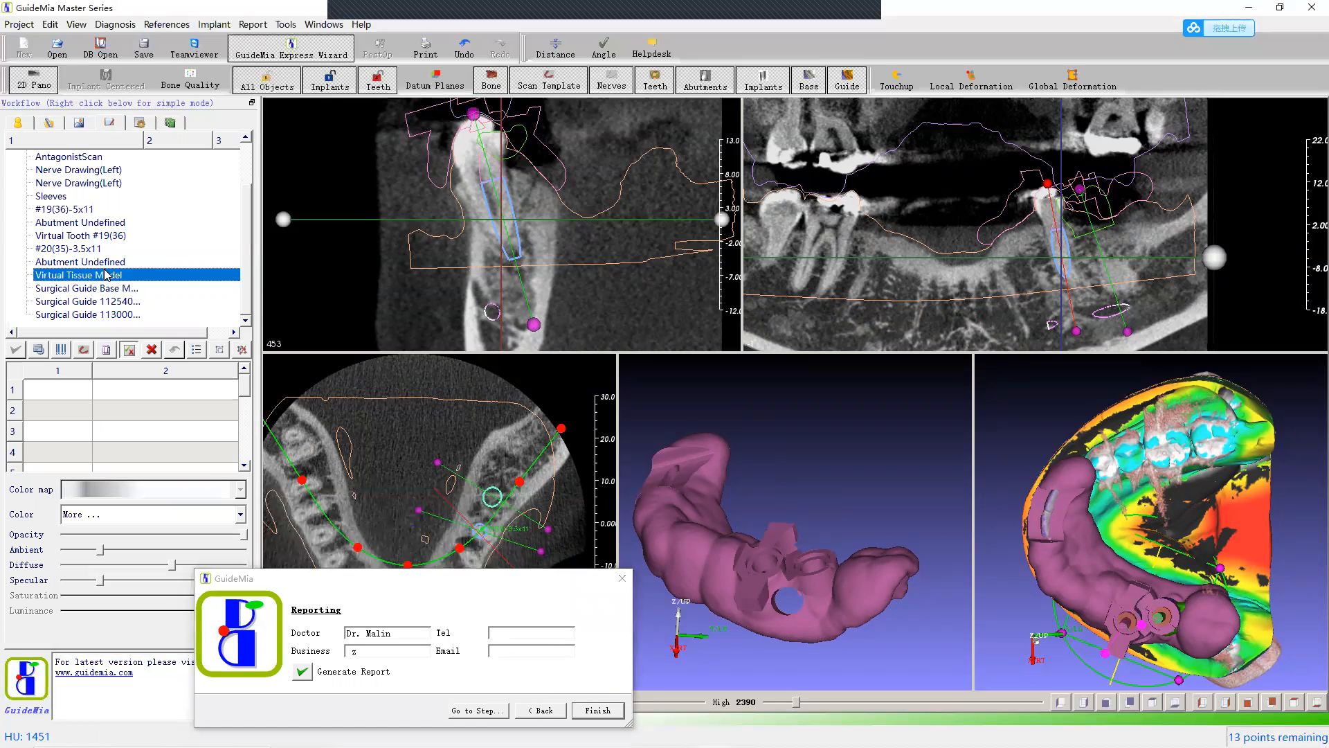
pyautogui.click(152, 349)
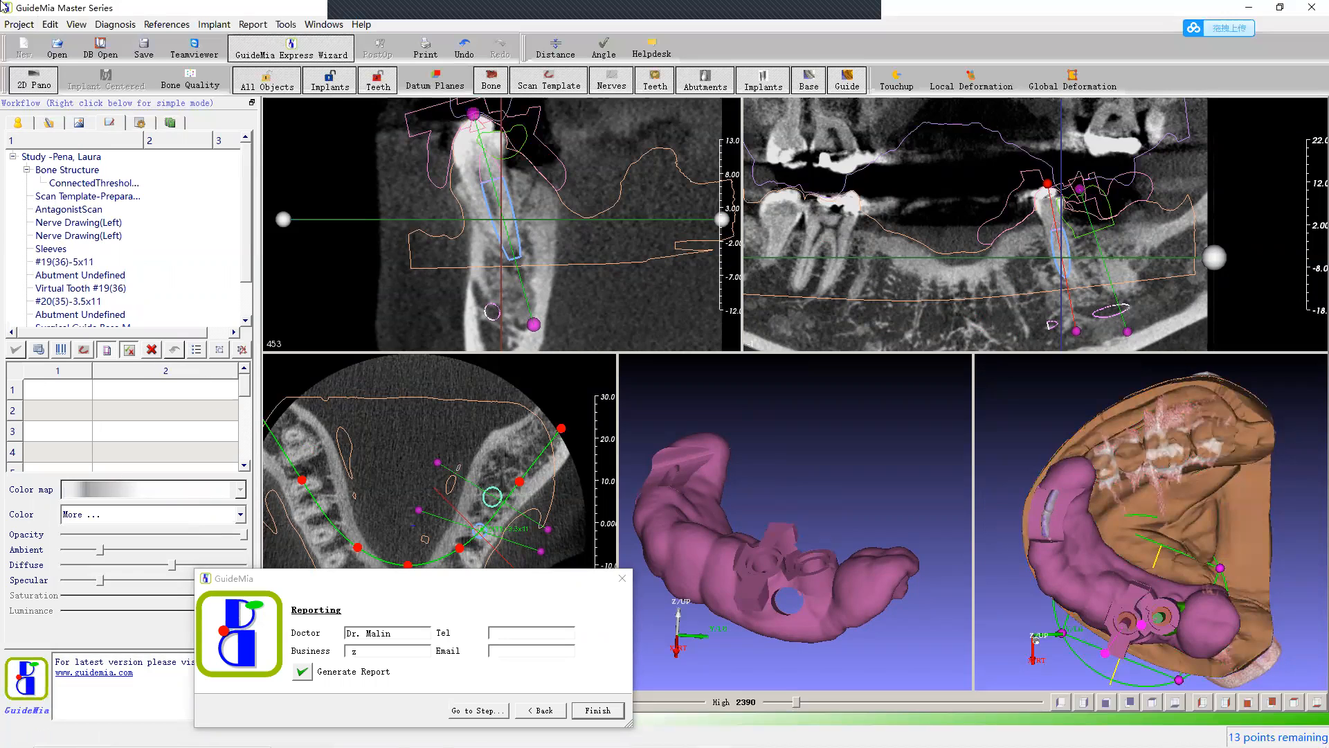
# Step: Return to the Virtual Tissue Model workflow stage and orient the scan template to look straight down on the teeth
pyautogui.click(26, 123)
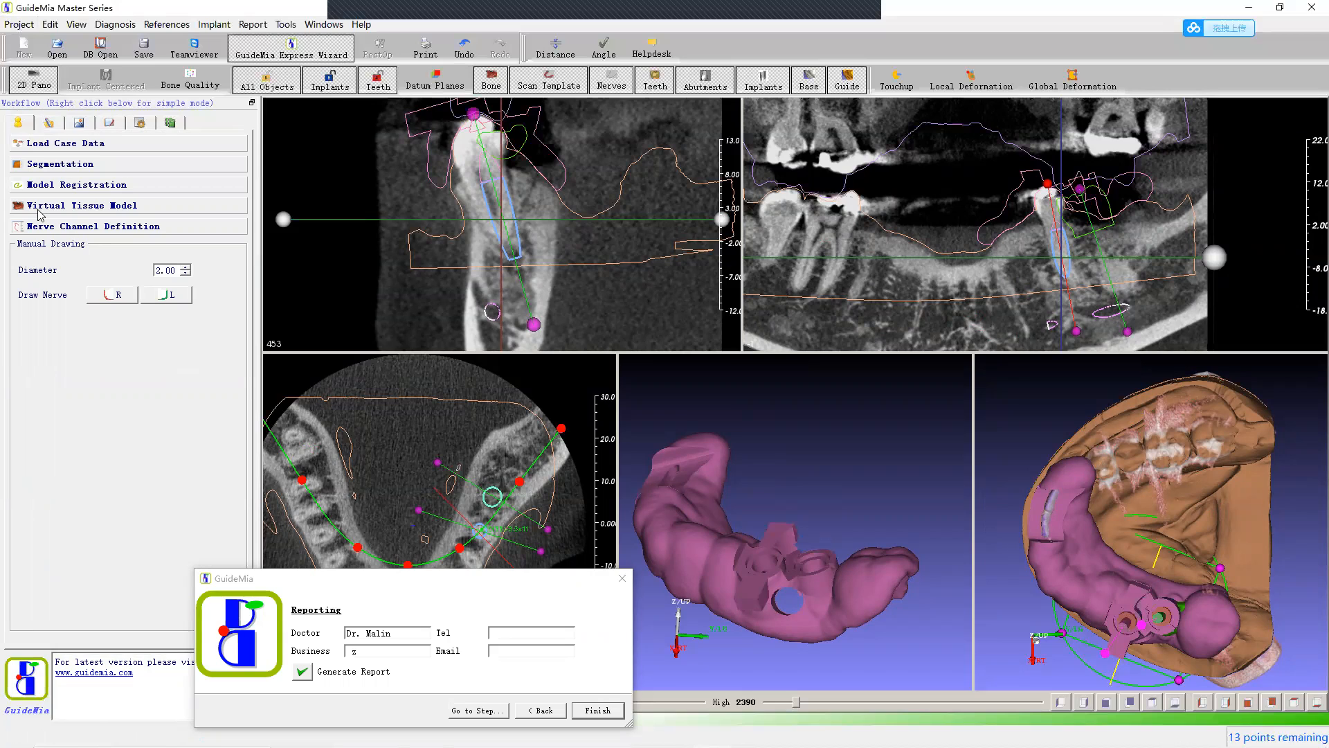
pyautogui.click(81, 207)
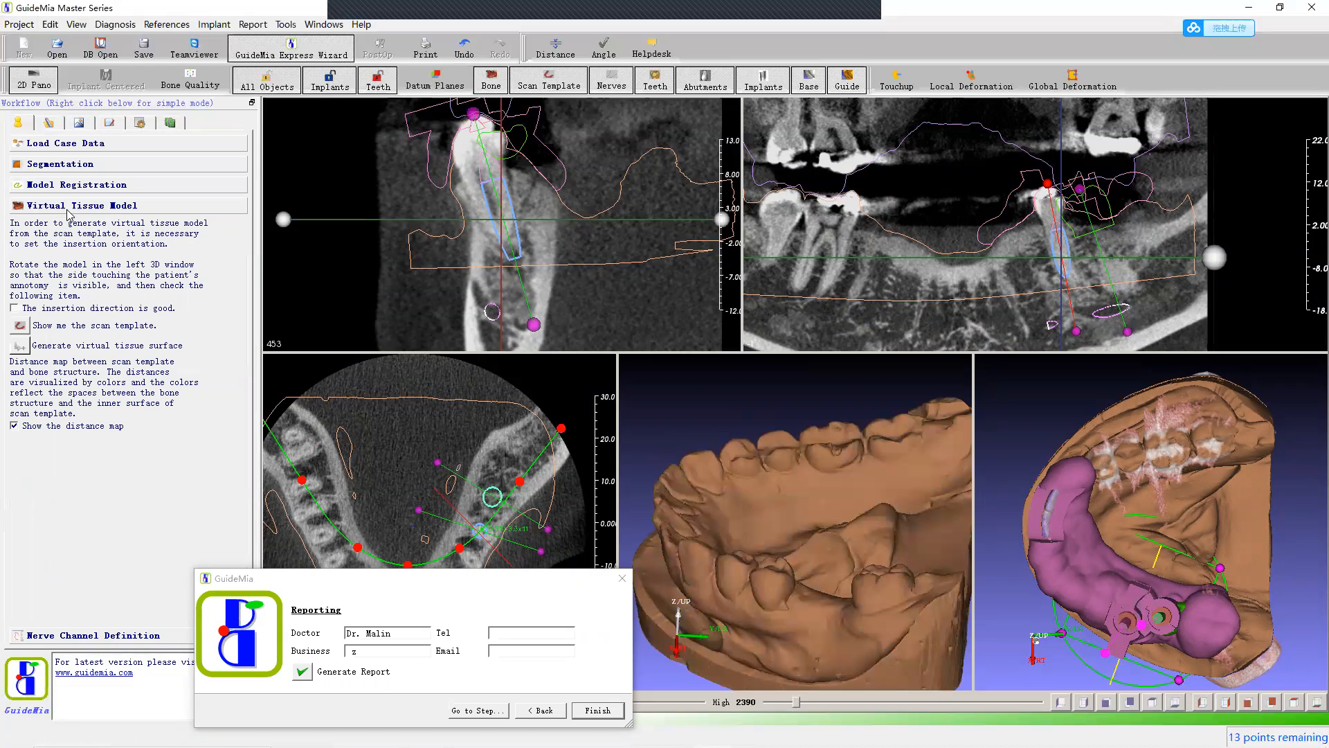
pyautogui.moveTo(831, 431); pyautogui.dragTo(728, 559)
pyautogui.moveTo(806, 548); pyautogui.dragTo(817, 492)
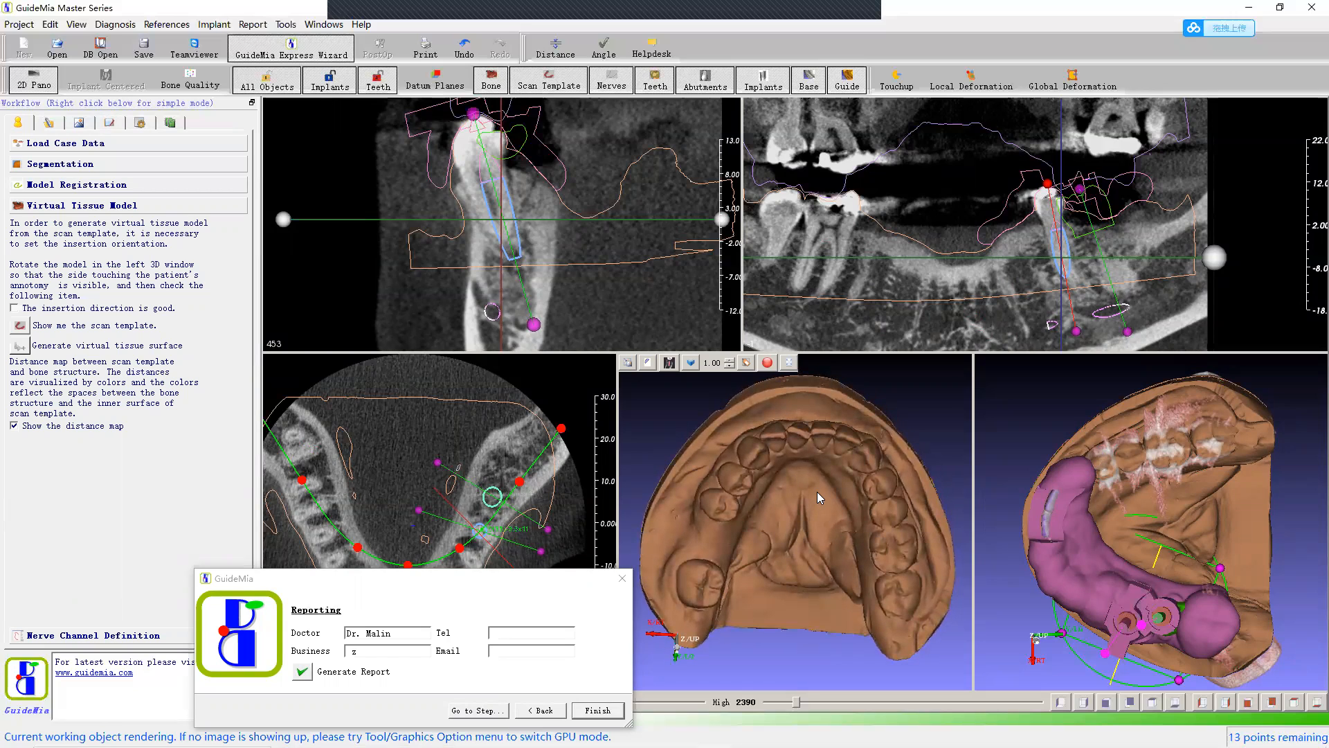
# Step: Approve the scan template's insertion direction and generate the virtual tissue surface with its distance map
pyautogui.moveTo(814, 491)
pyautogui.mouseDown()
pyautogui.moveTo(806, 481)
pyautogui.moveTo(818, 487)
pyautogui.mouseUp()
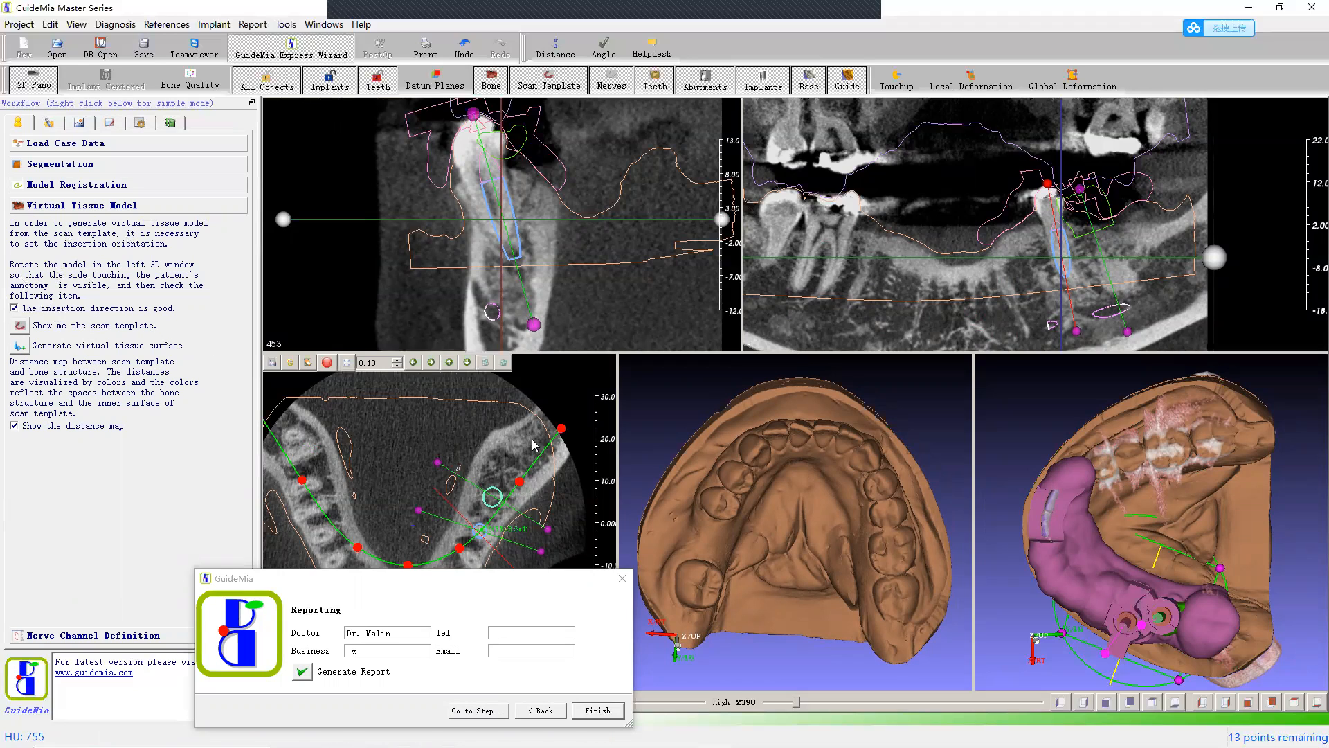
pyautogui.click(20, 348)
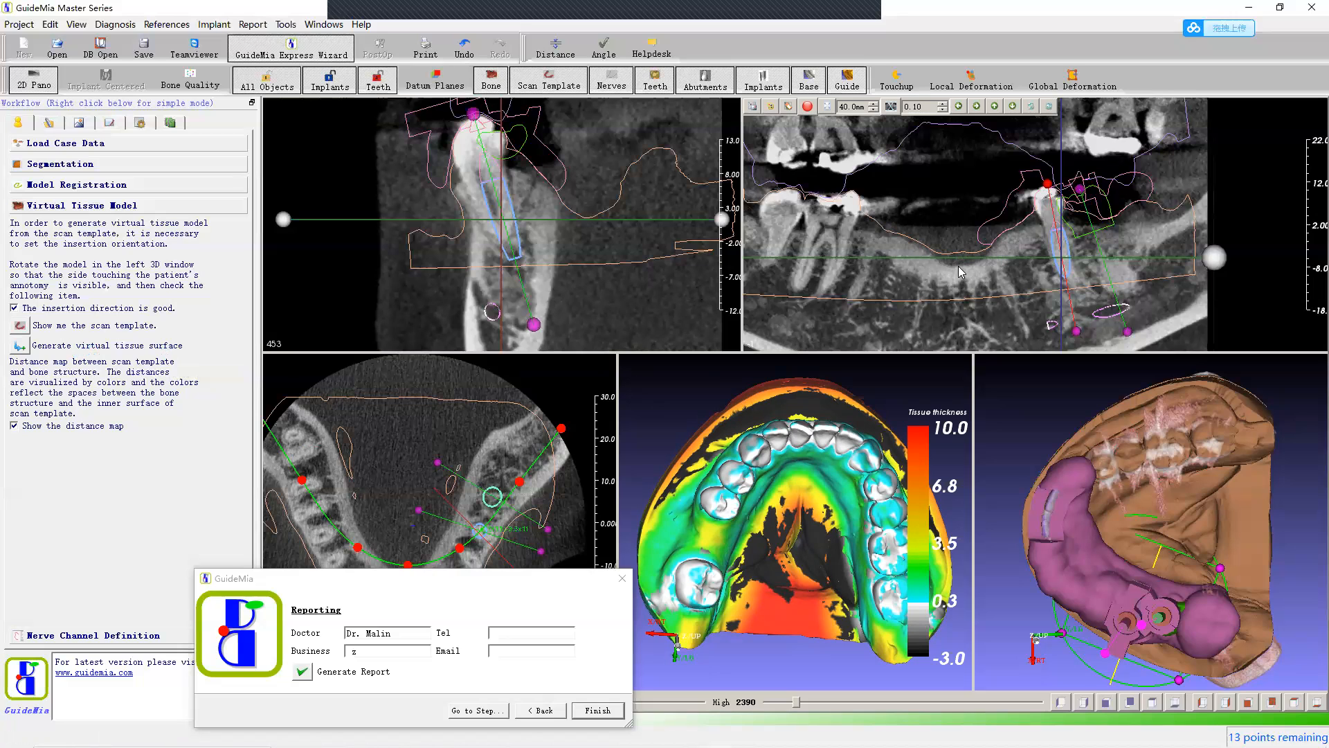
# Step: Measure the tissue thickness between scan template outline and bone at the front midline in the panoramic view, and bring the cross-section there
pyautogui.scroll(1, 957, 253)
pyautogui.scroll(1, 957, 249)
pyautogui.moveTo(876, 233); pyautogui.dragTo(948, 192, button='middle')
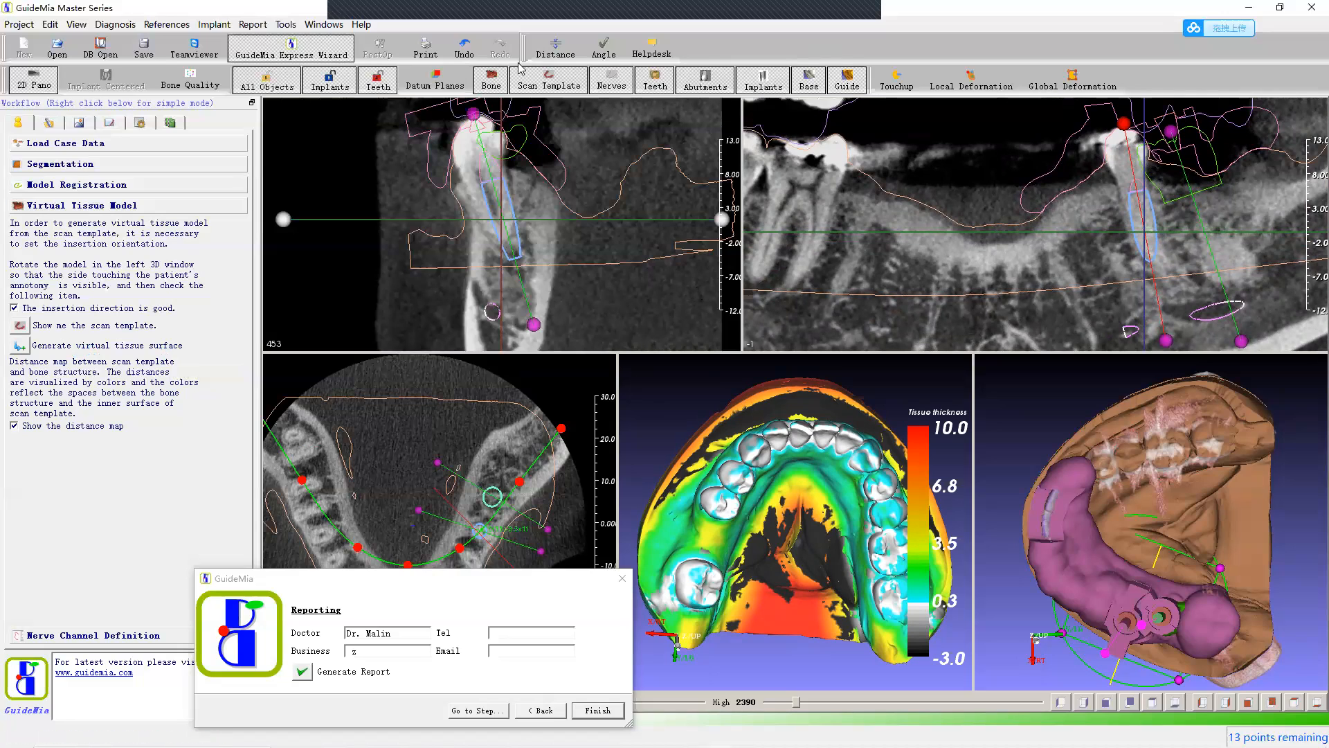
pyautogui.click(994, 239)
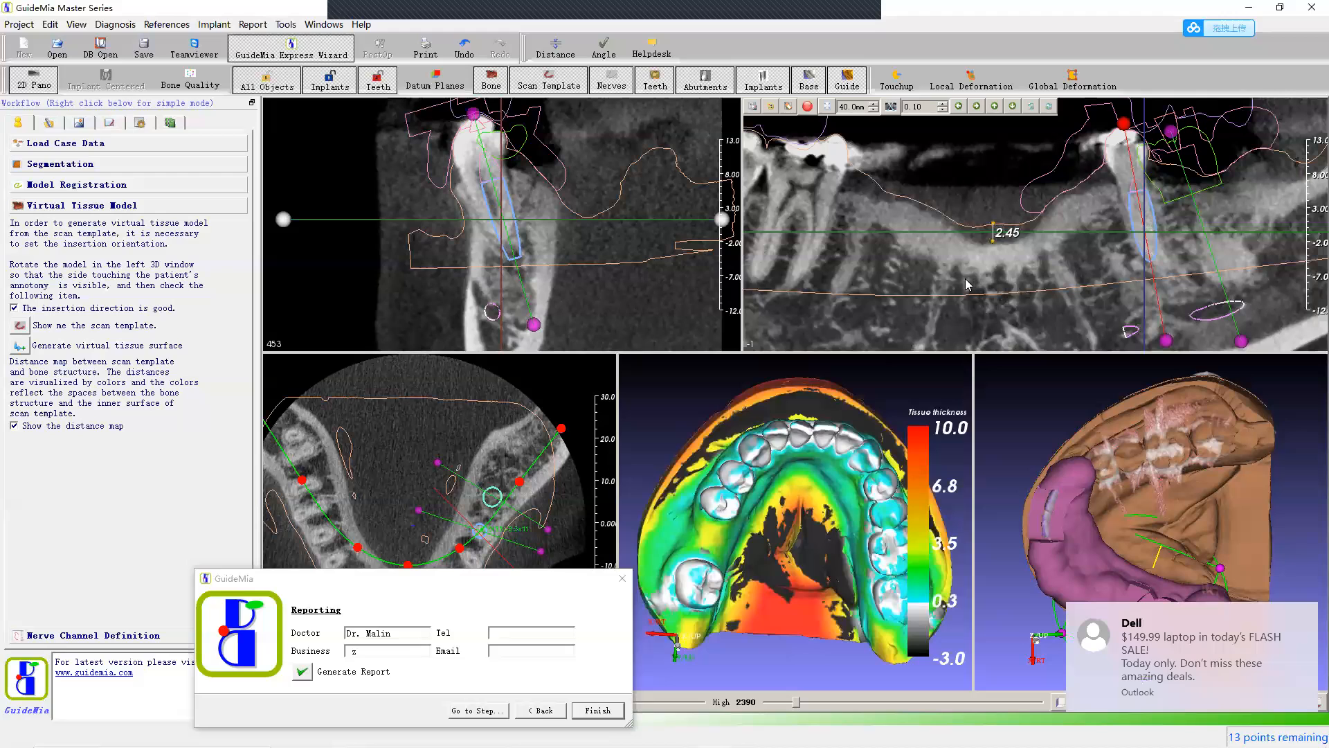
pyautogui.click(992, 245)
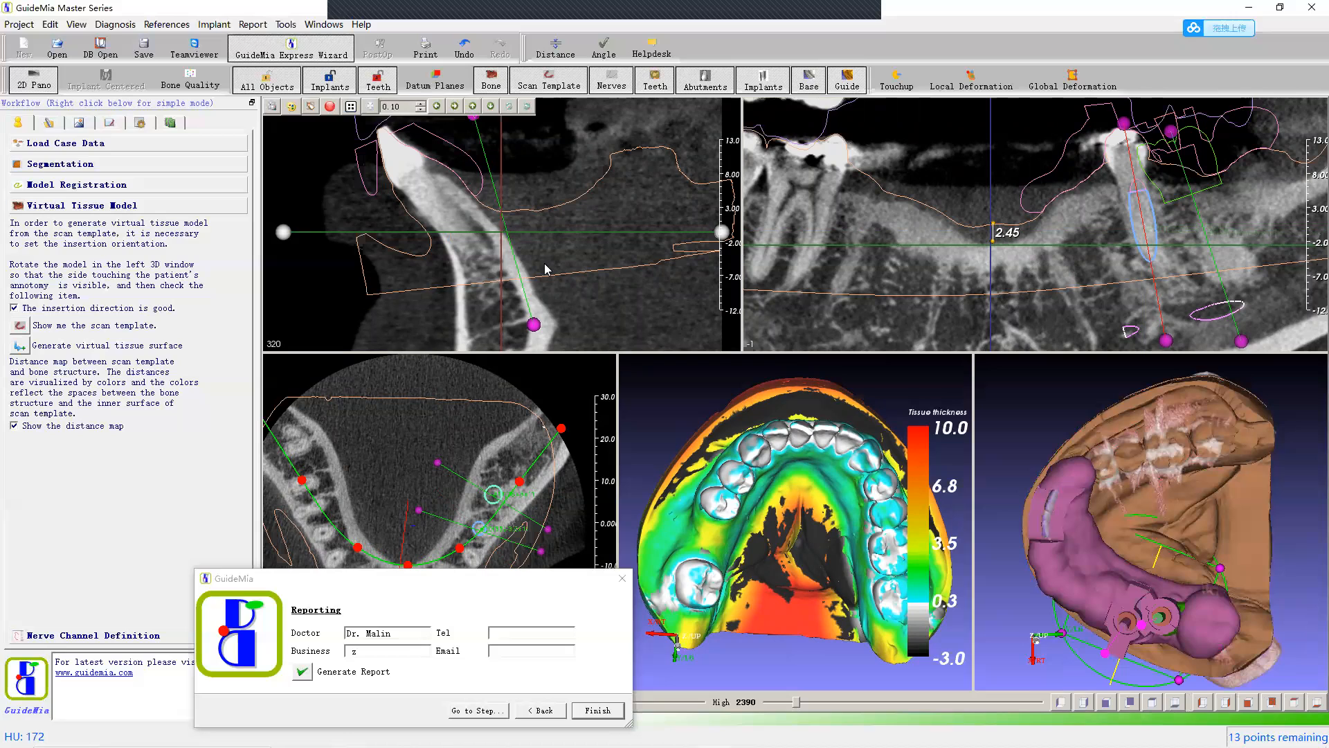
# Step: Examine the tissue thickness map around the front teeth and inner side of the arch from several angles
pyautogui.moveTo(680, 403); pyautogui.dragTo(679, 359)
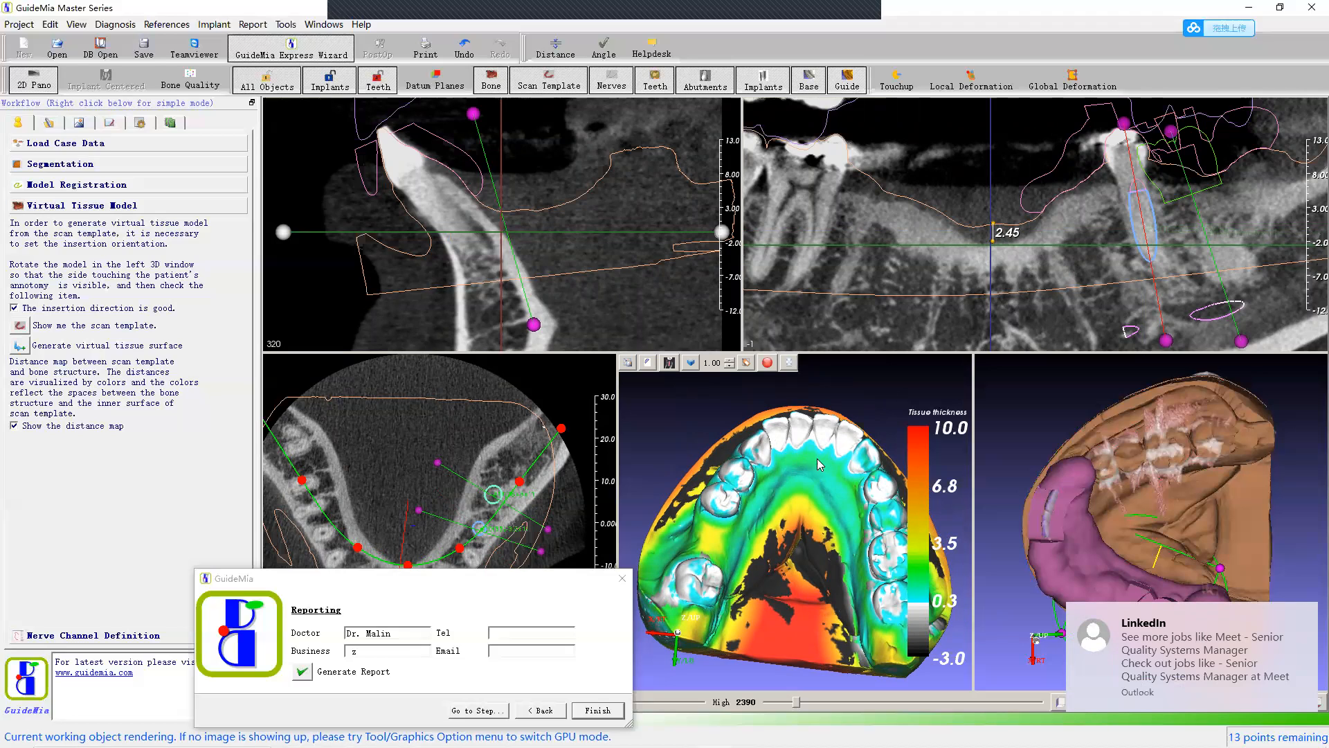
pyautogui.moveTo(866, 384); pyautogui.dragTo(835, 461)
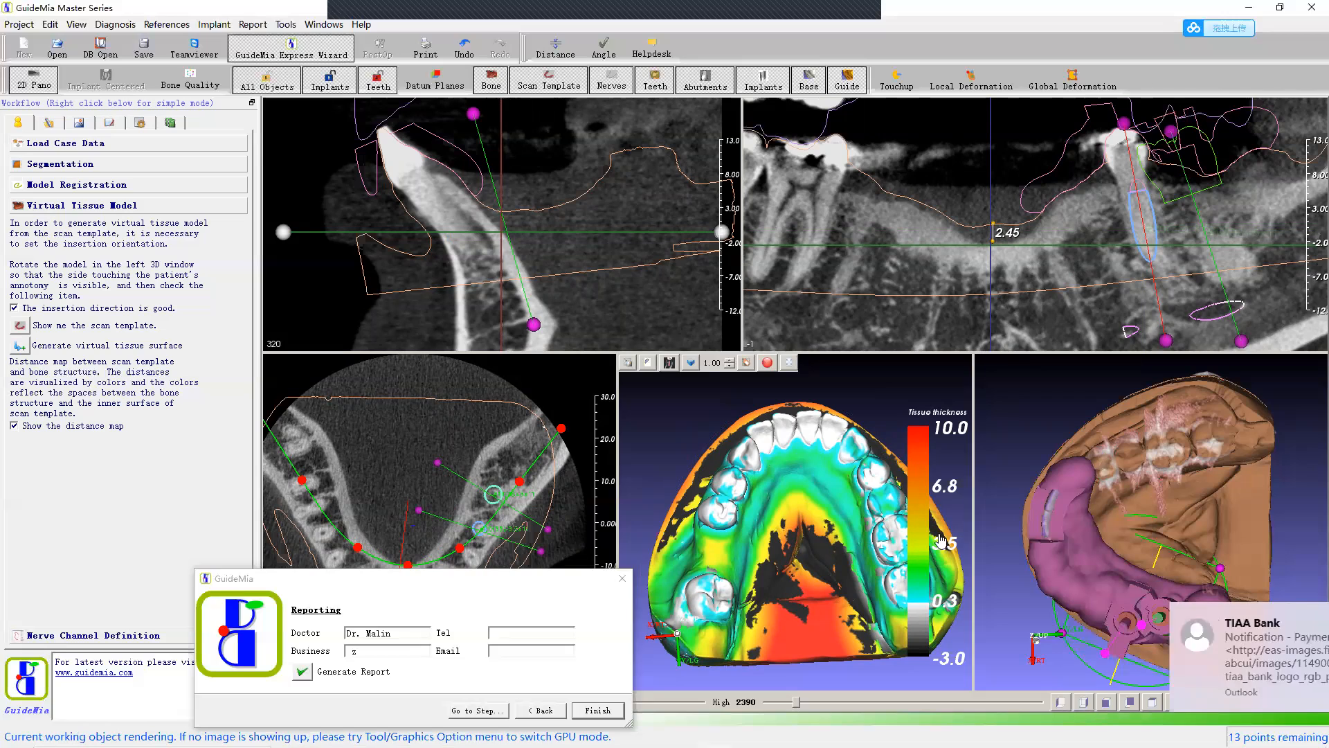
pyautogui.moveTo(834, 478)
pyautogui.mouseDown()
pyautogui.moveTo(822, 473)
pyautogui.moveTo(818, 494)
pyautogui.mouseUp()
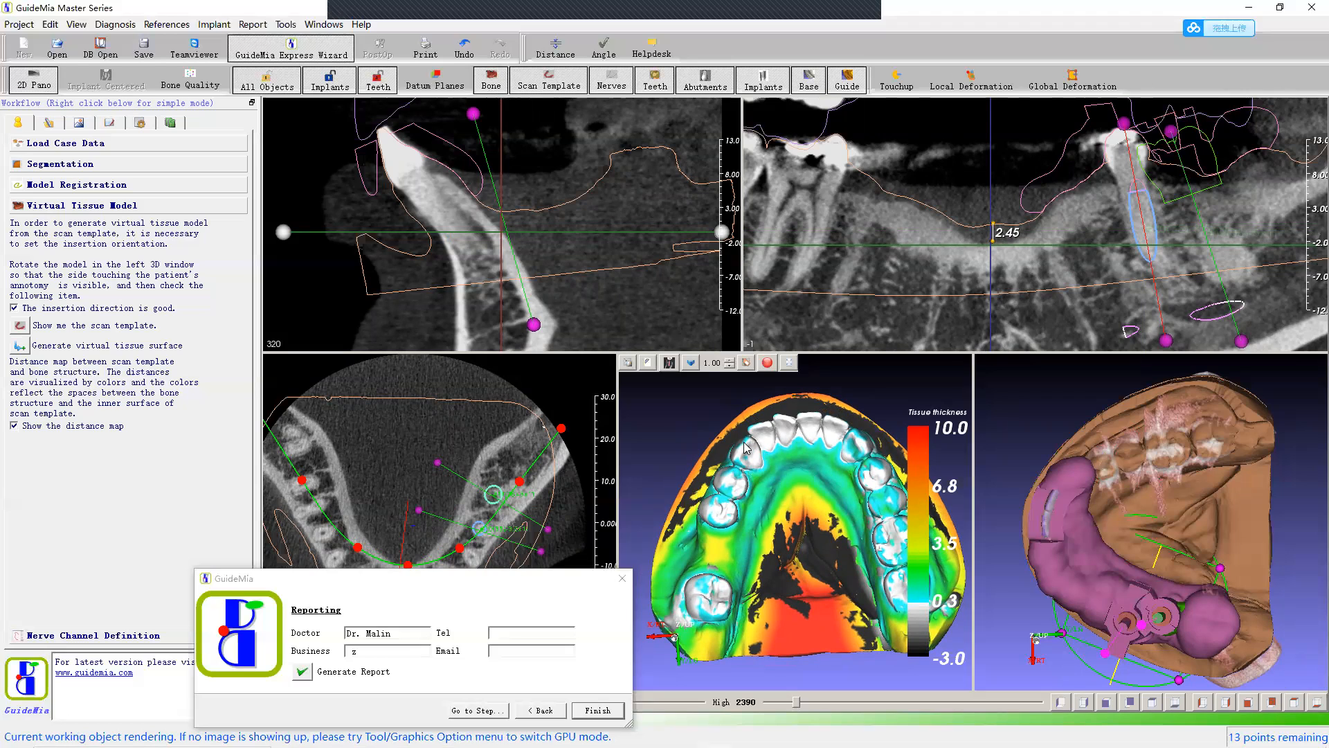
pyautogui.moveTo(769, 476); pyautogui.dragTo(701, 517)
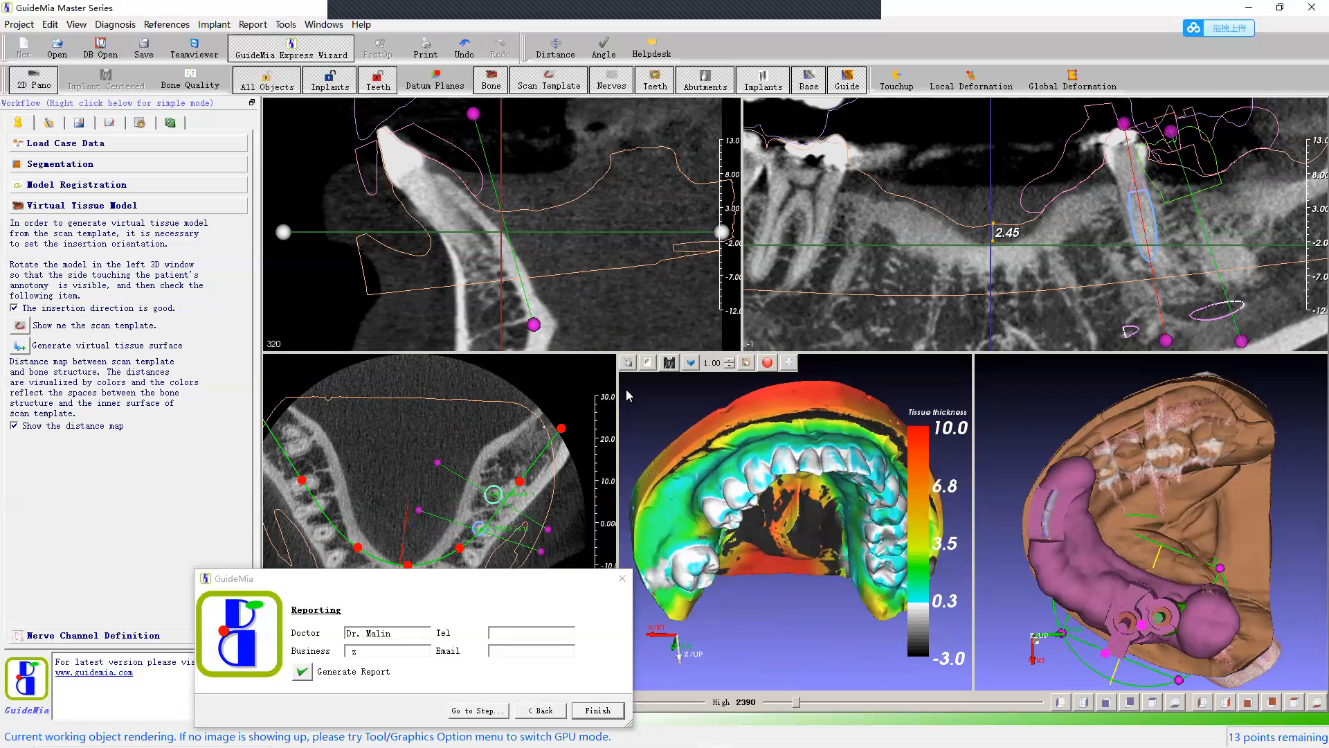
# Step: Maximize the tissue thickness map and examine the teeth and arch from the front and above, with the Reporting dialog clear of the model
pyautogui.doubleClick(628, 363)
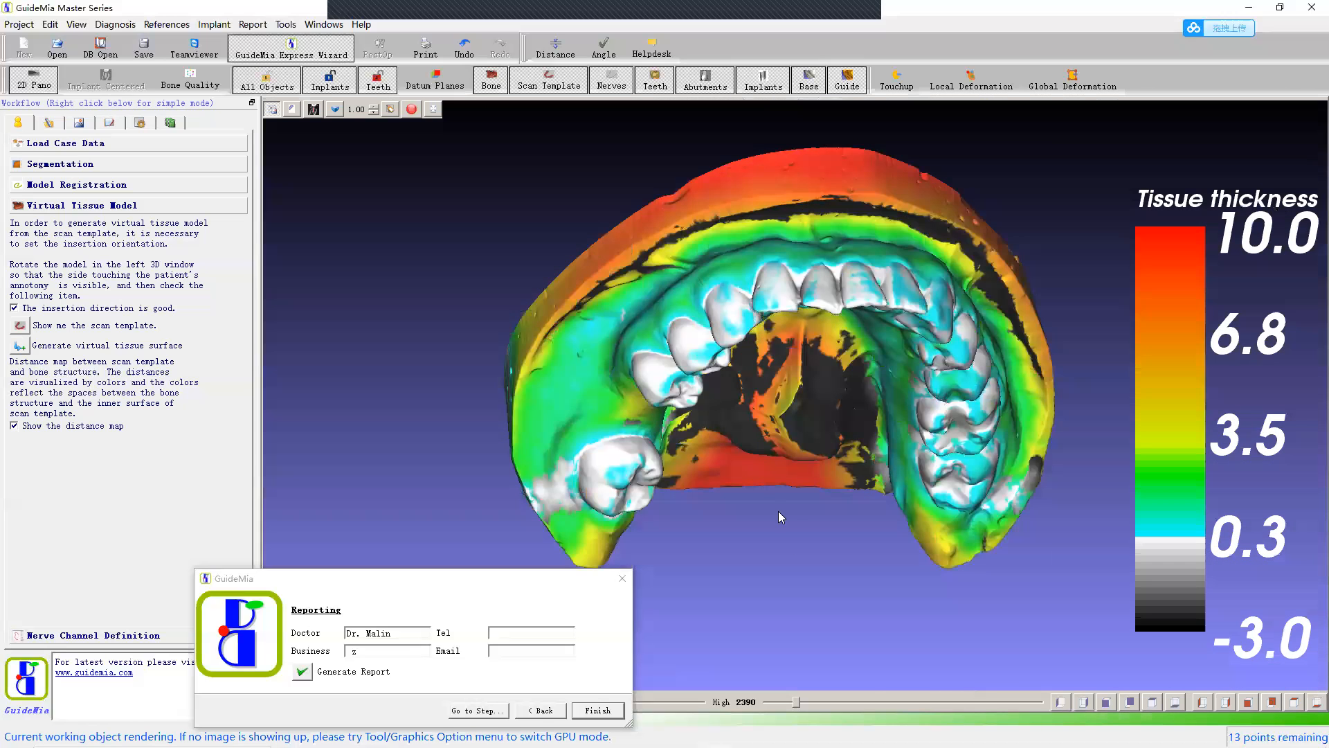
pyautogui.moveTo(739, 534); pyautogui.dragTo(709, 486)
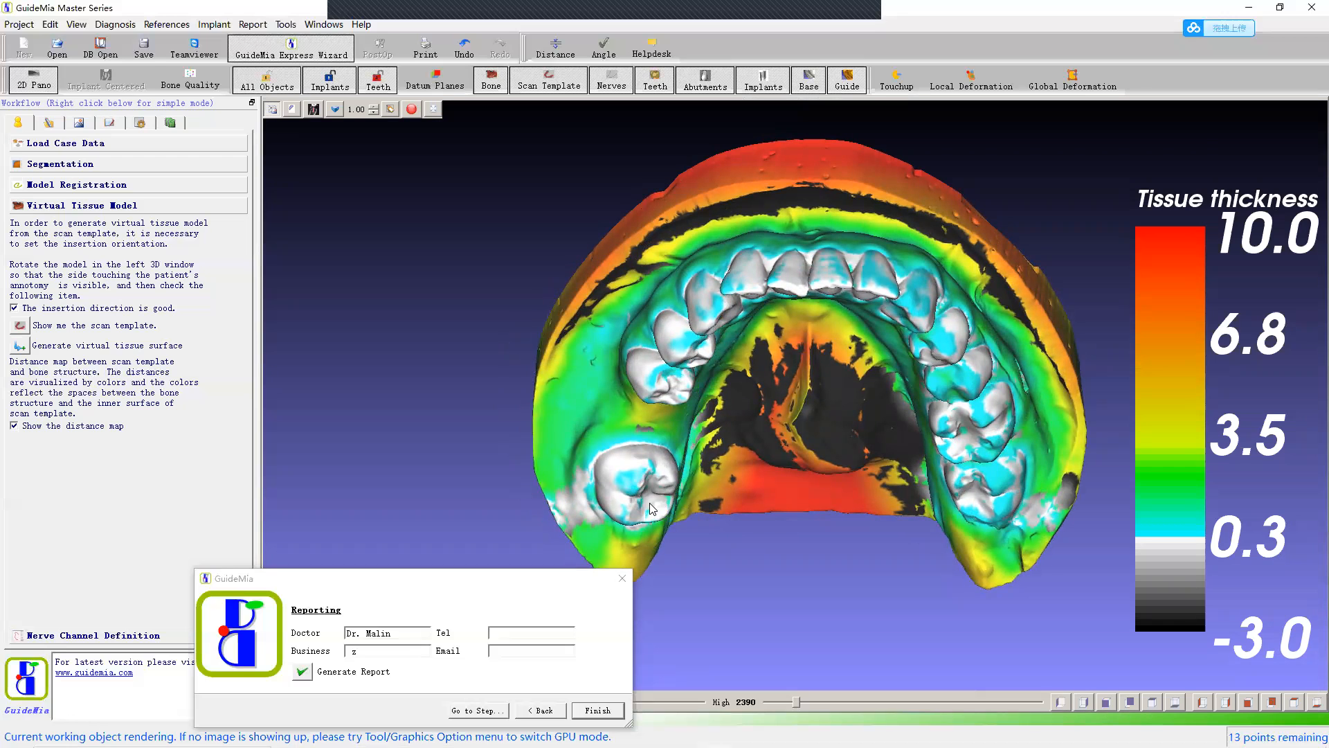
pyautogui.moveTo(903, 666); pyautogui.dragTo(875, 653)
pyautogui.moveTo(890, 589); pyautogui.dragTo(918, 462)
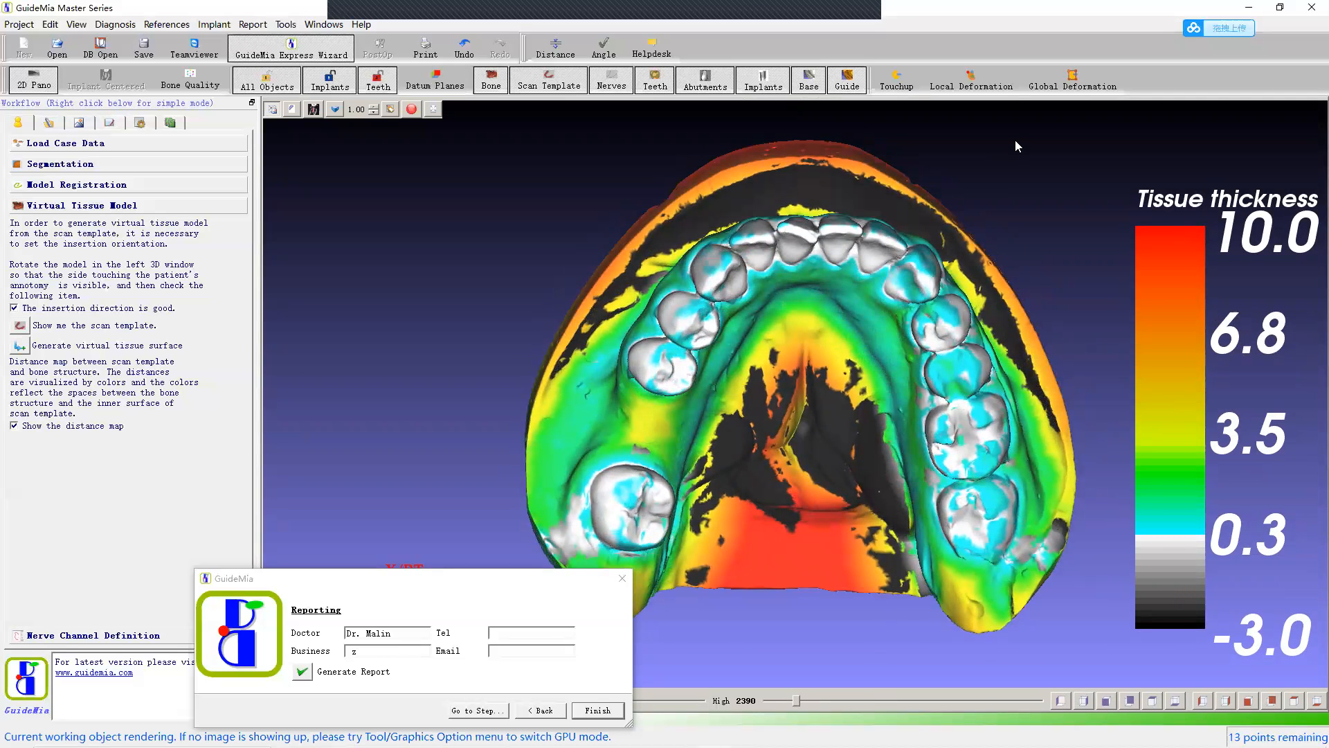
pyautogui.moveTo(1015, 146); pyautogui.dragTo(946, 216)
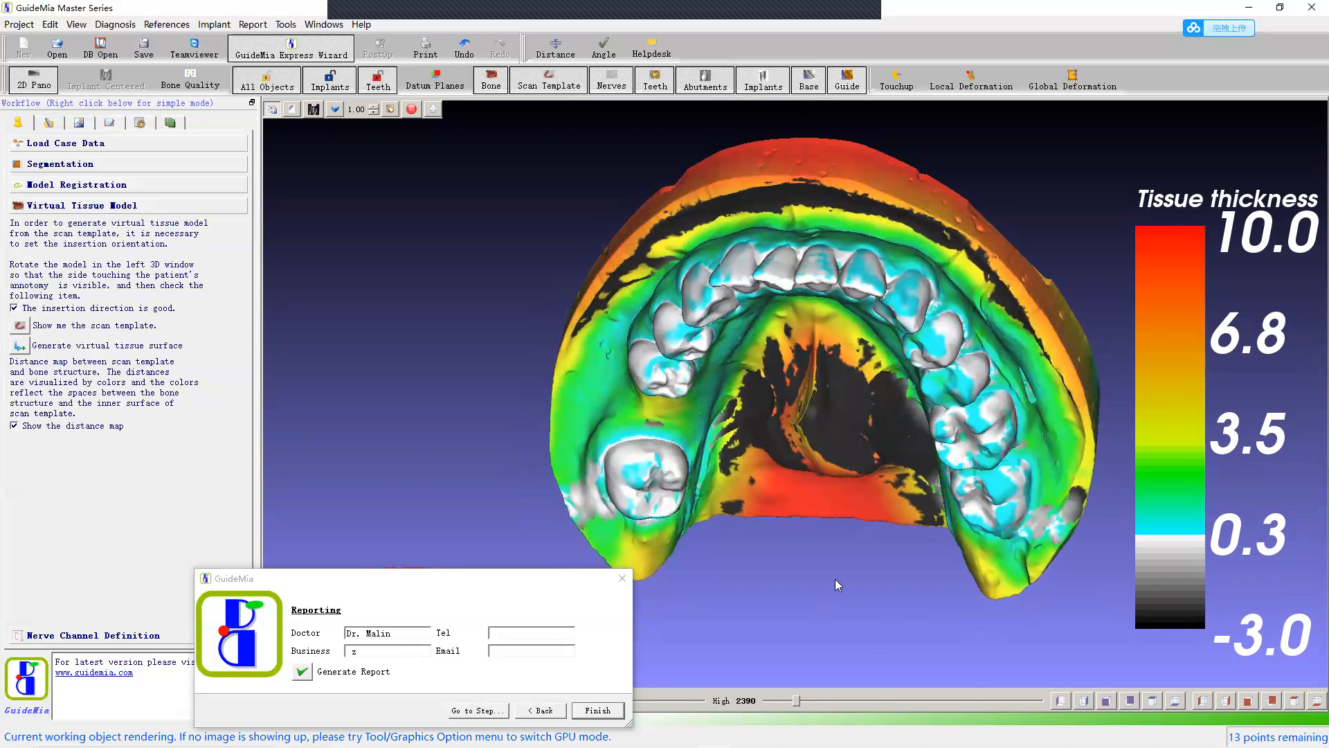
pyautogui.moveTo(835, 585); pyautogui.dragTo(812, 343)
pyautogui.moveTo(1023, 248); pyautogui.dragTo(969, 253)
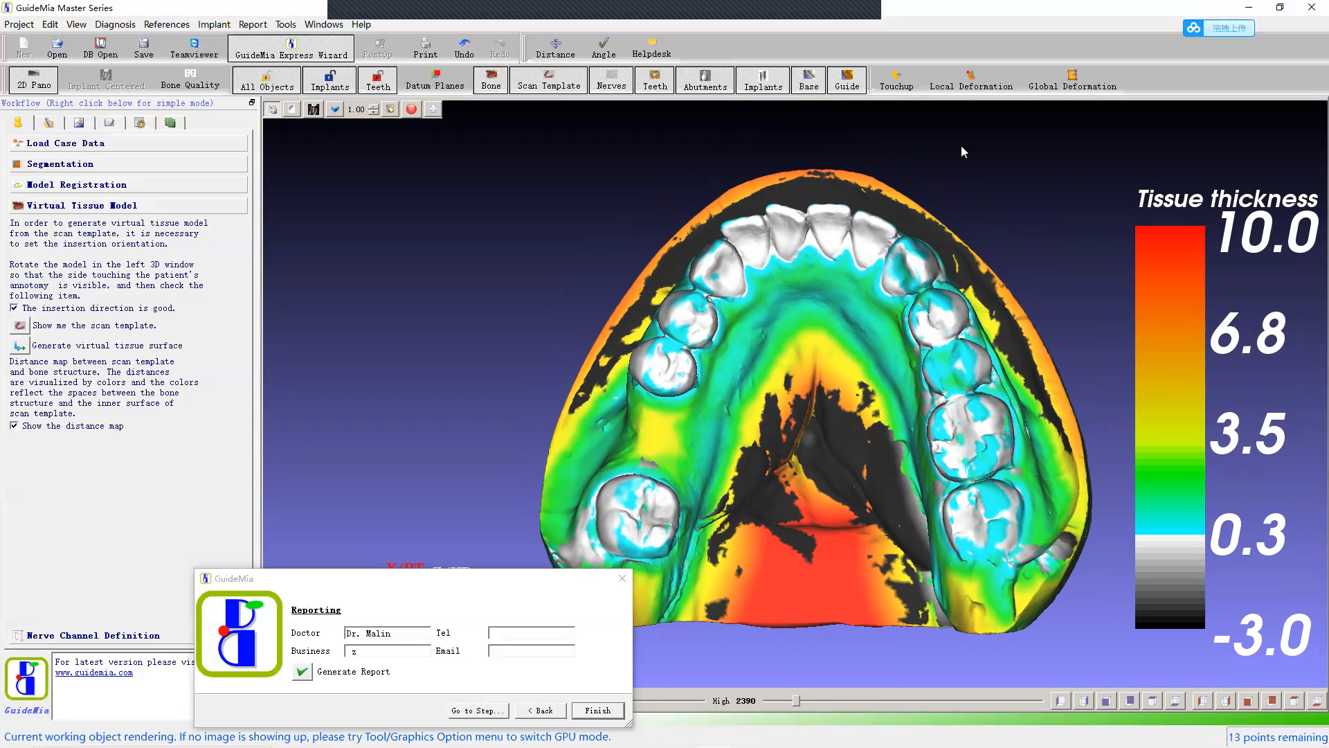
pyautogui.moveTo(962, 170); pyautogui.dragTo(895, 179)
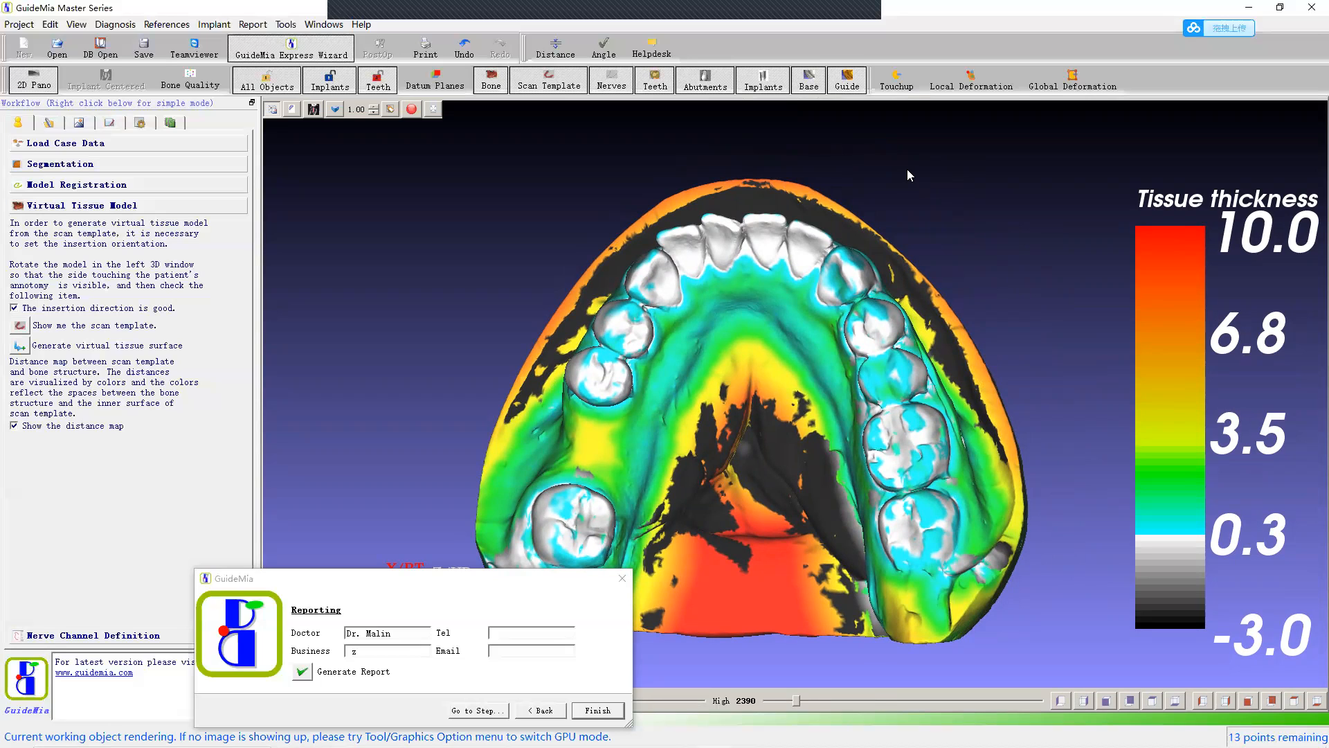
pyautogui.moveTo(555, 583); pyautogui.dragTo(385, 600)
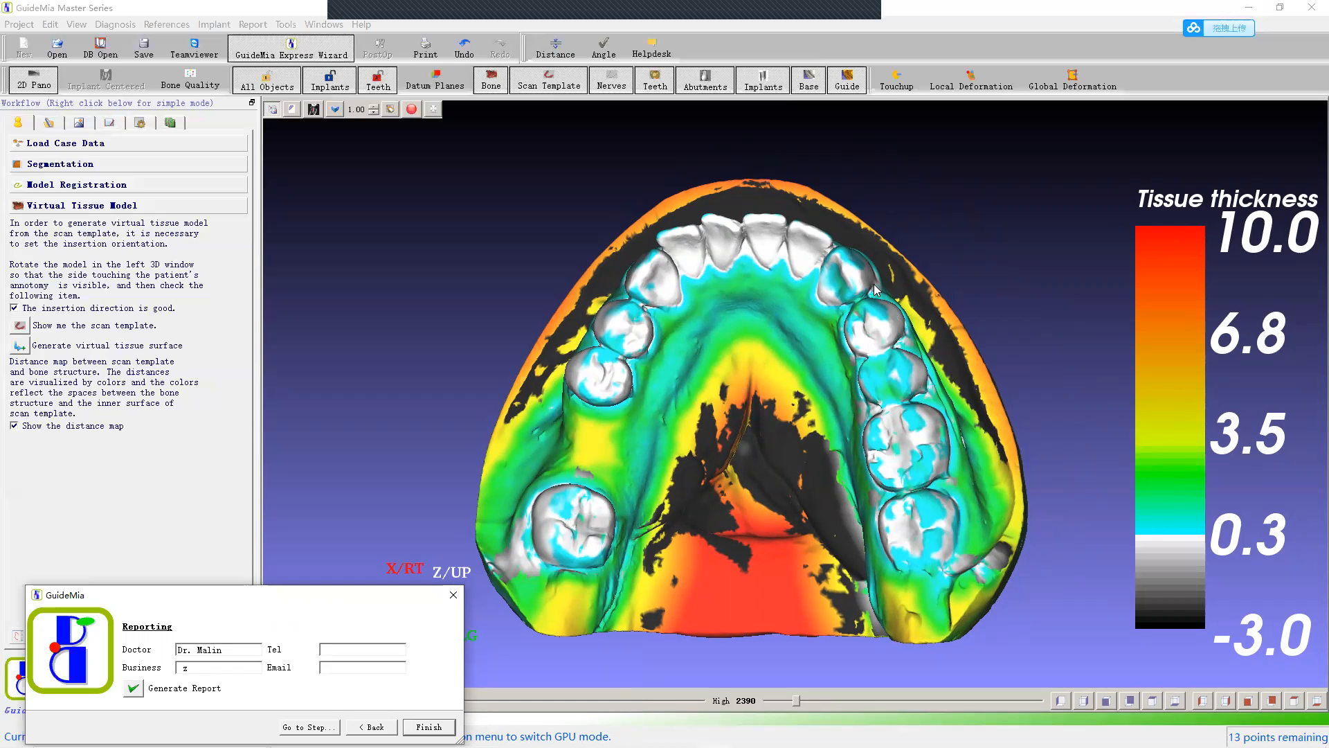
# Step: Restore the multi-view layout and give the panoramic and cross-section views more height, with the whole panoramic slice in view
pyautogui.click(273, 109)
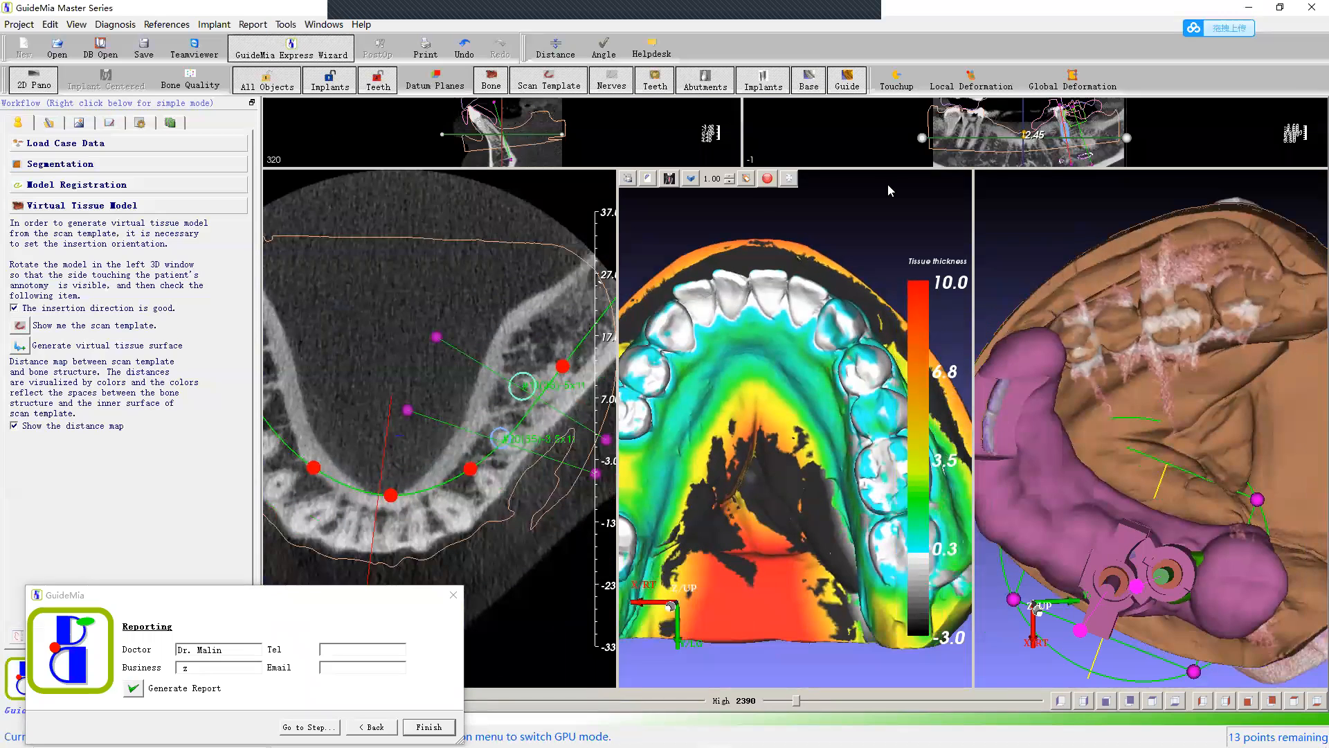
pyautogui.moveTo(867, 168); pyautogui.dragTo(856, 359)
pyautogui.moveTo(944, 158); pyautogui.dragTo(964, 233, button='right')
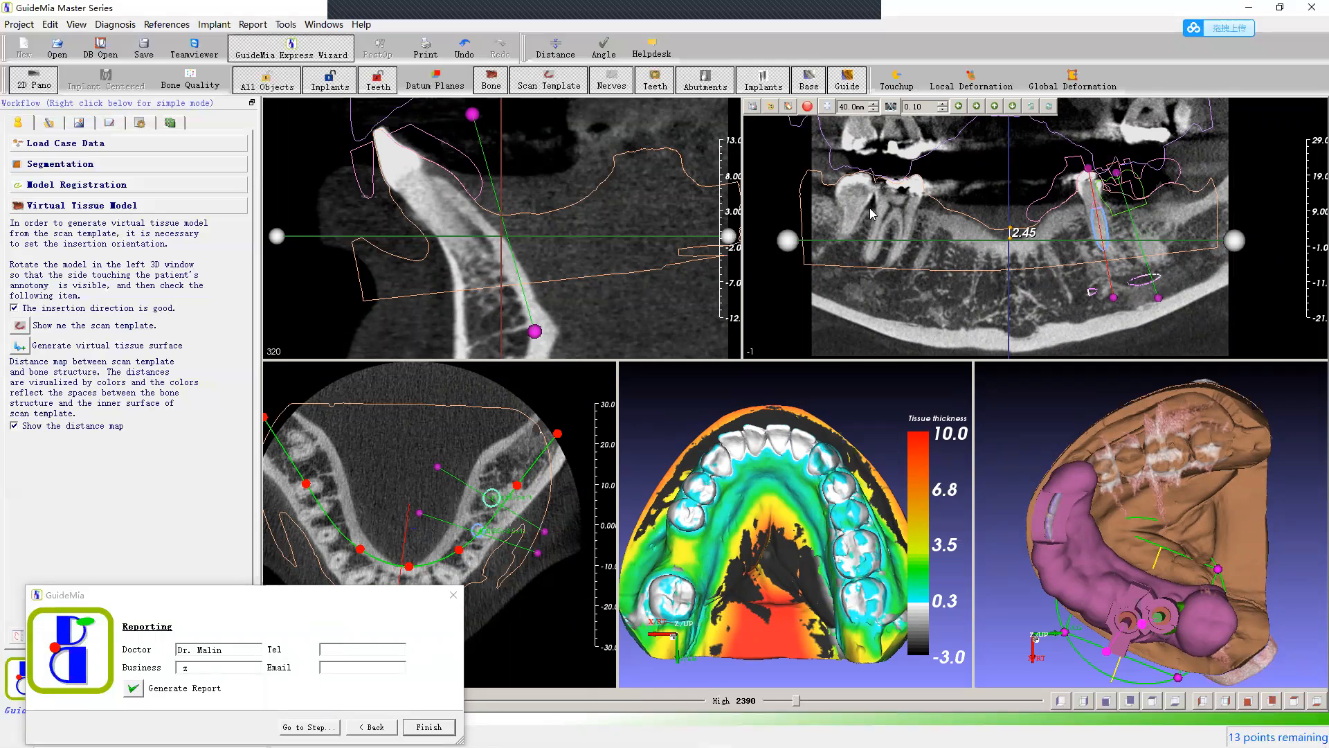
# Step: Maximize the panoramic view and examine how the scan template outline follows the teeth through successive slices
pyautogui.click(752, 108)
pyautogui.moveTo(800, 407); pyautogui.dragTo(858, 428, button='right')
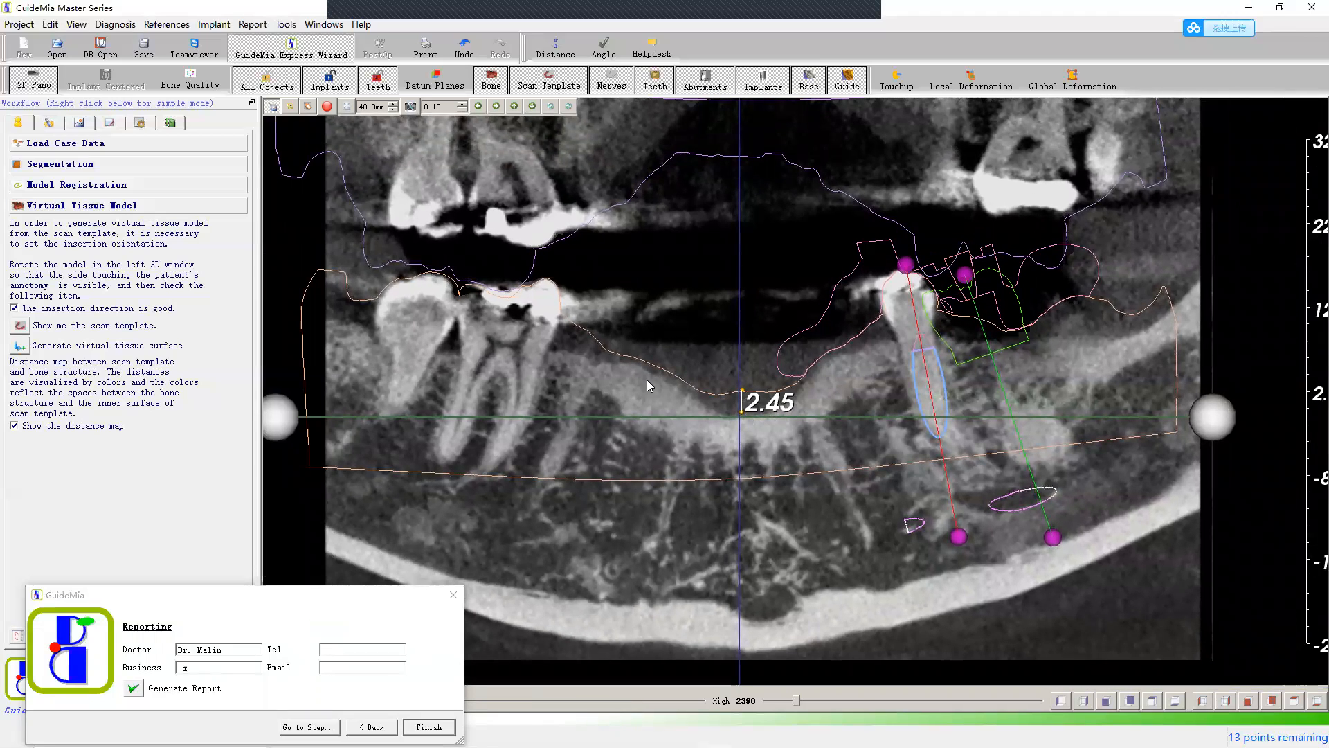
pyautogui.scroll(-5, 391, 282)
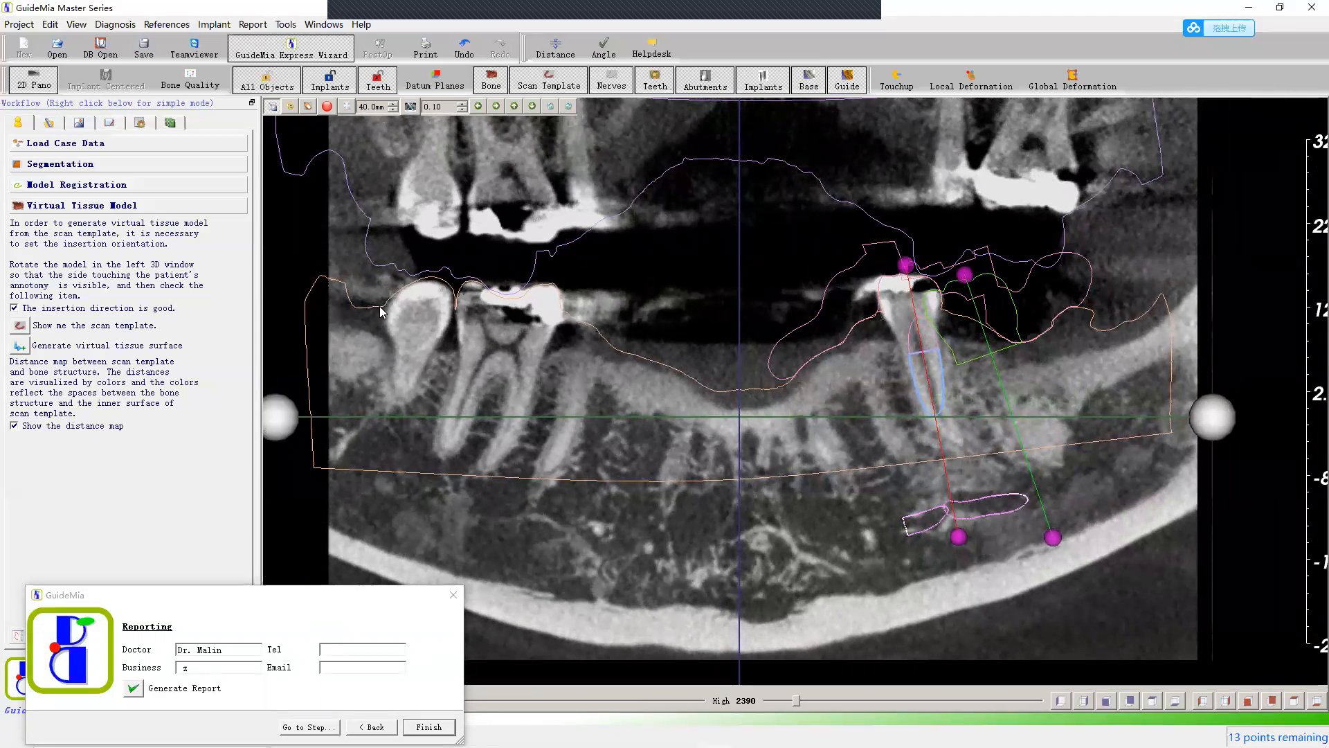
pyautogui.scroll(2, 384, 309)
pyautogui.scroll(-2, 927, 422)
pyautogui.scroll(3, 1004, 376)
pyautogui.scroll(-8, 1097, 353)
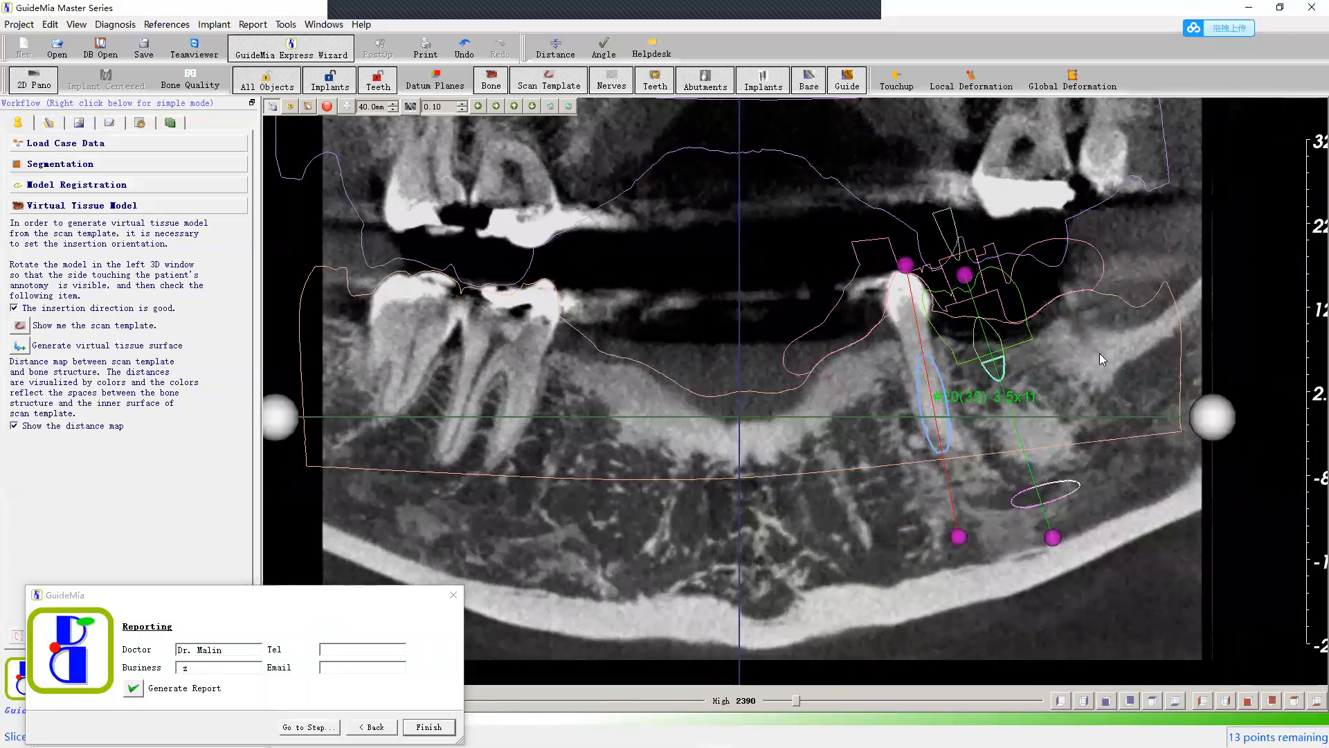
pyautogui.scroll(-5, 1107, 328)
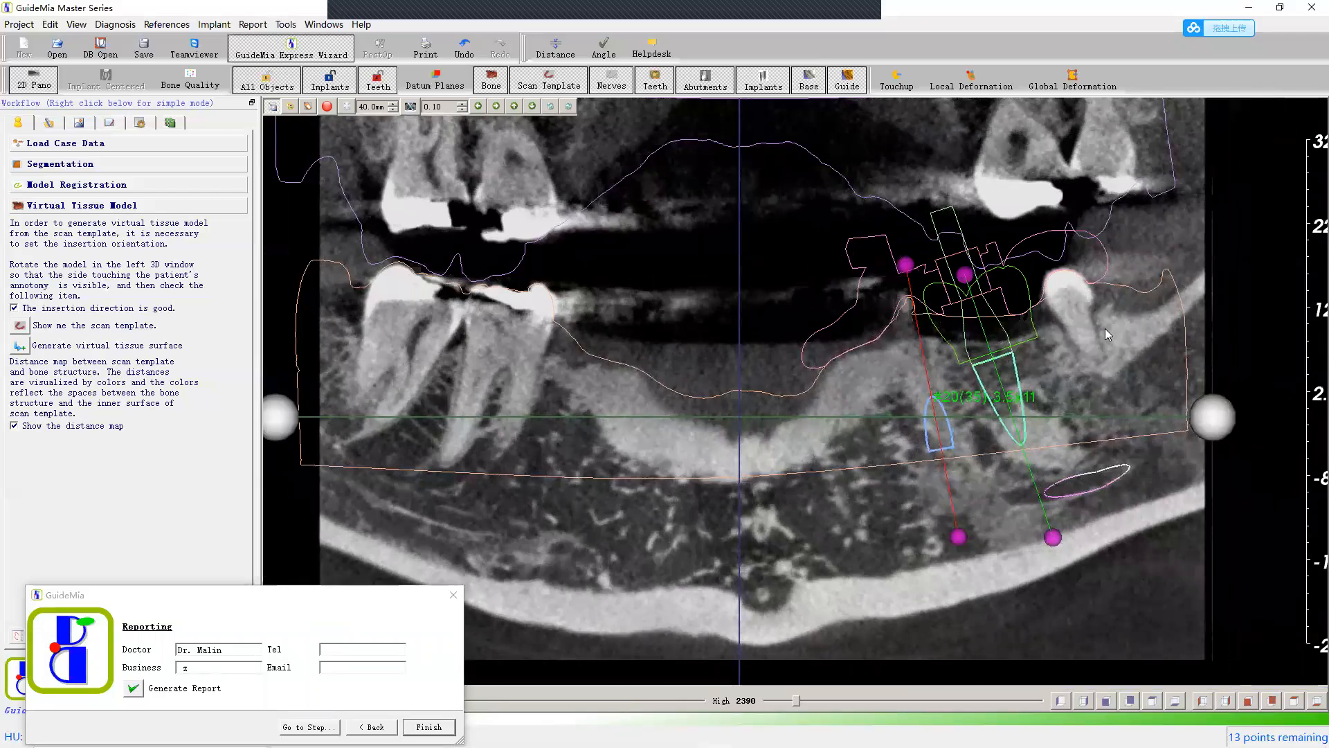
pyautogui.scroll(-2, 1089, 292)
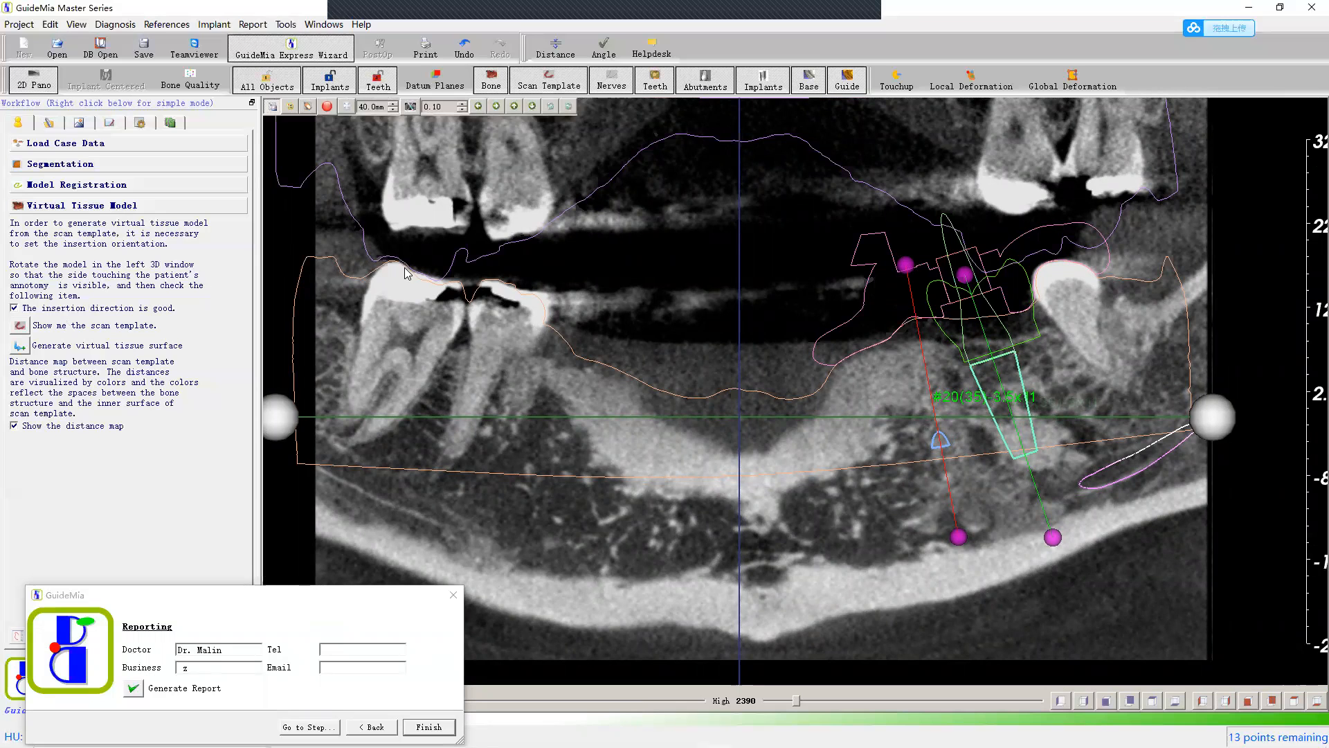
pyautogui.scroll(-2, 1092, 280)
pyautogui.scroll(-2, 1092, 279)
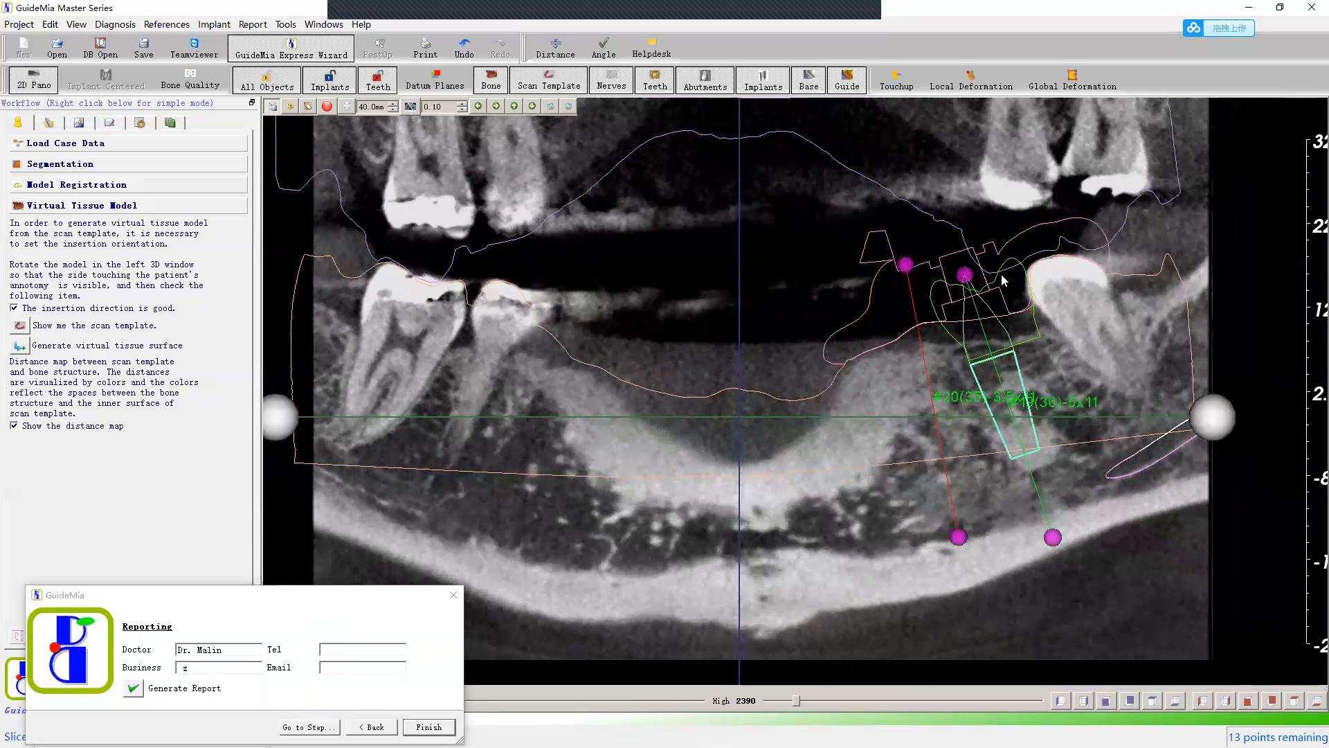
pyautogui.scroll(-4, 1117, 342)
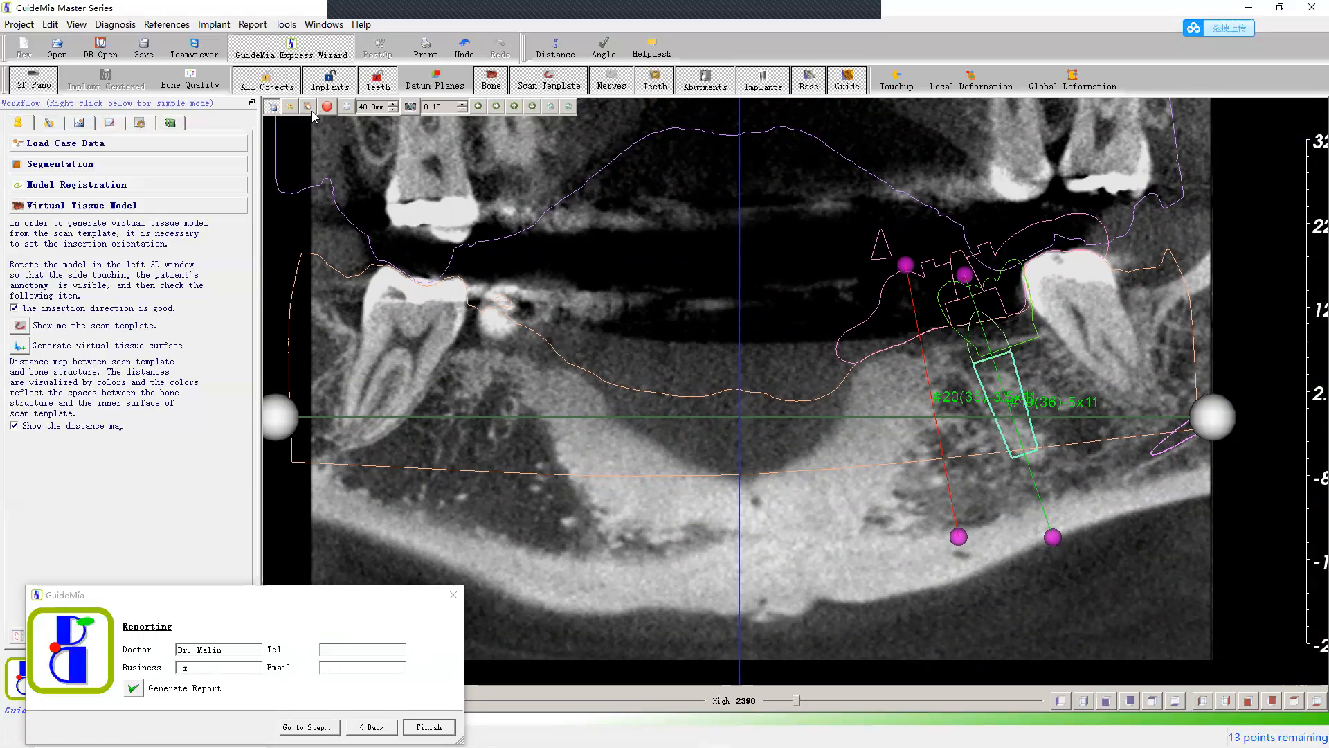
# Step: Restore the multi-view layout, check the doctor and telephone fields in the Reporting dialog, and move the dialog clear of the workflow list
pyautogui.click(272, 107)
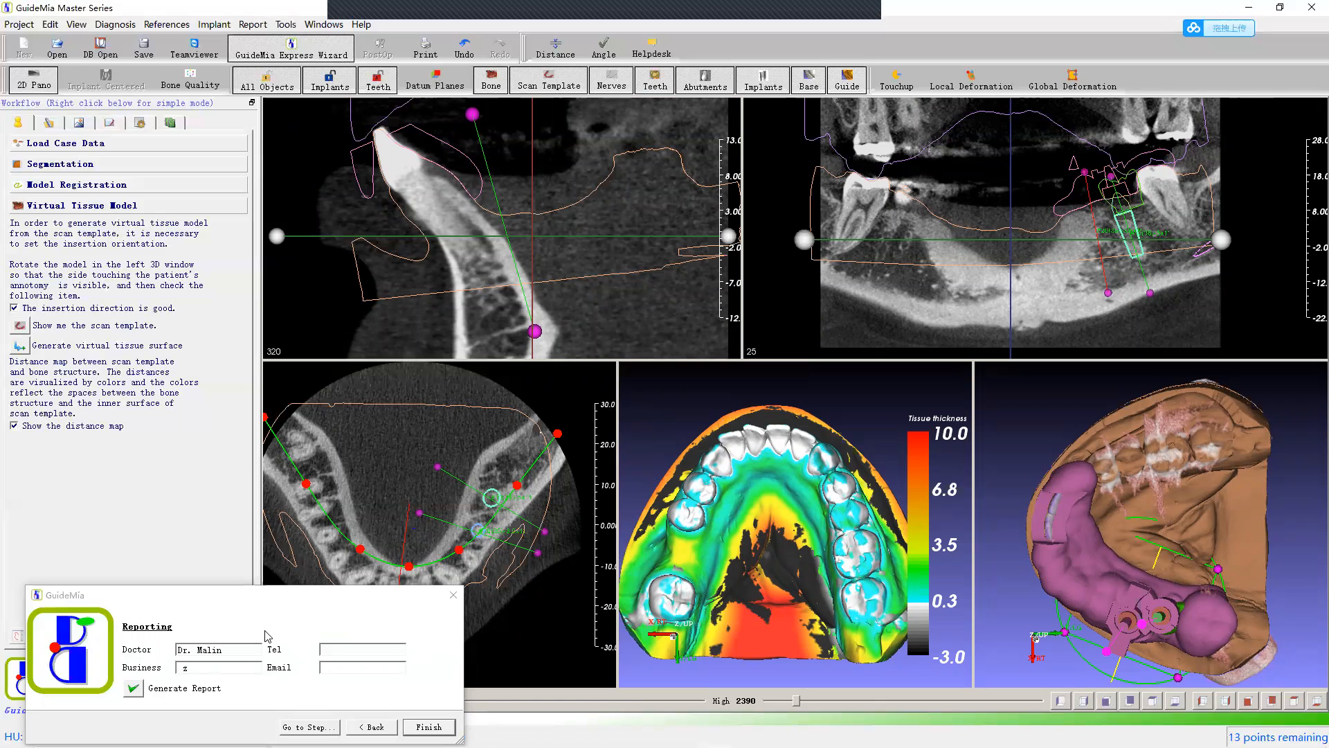
pyautogui.moveTo(296, 596); pyautogui.dragTo(340, 485)
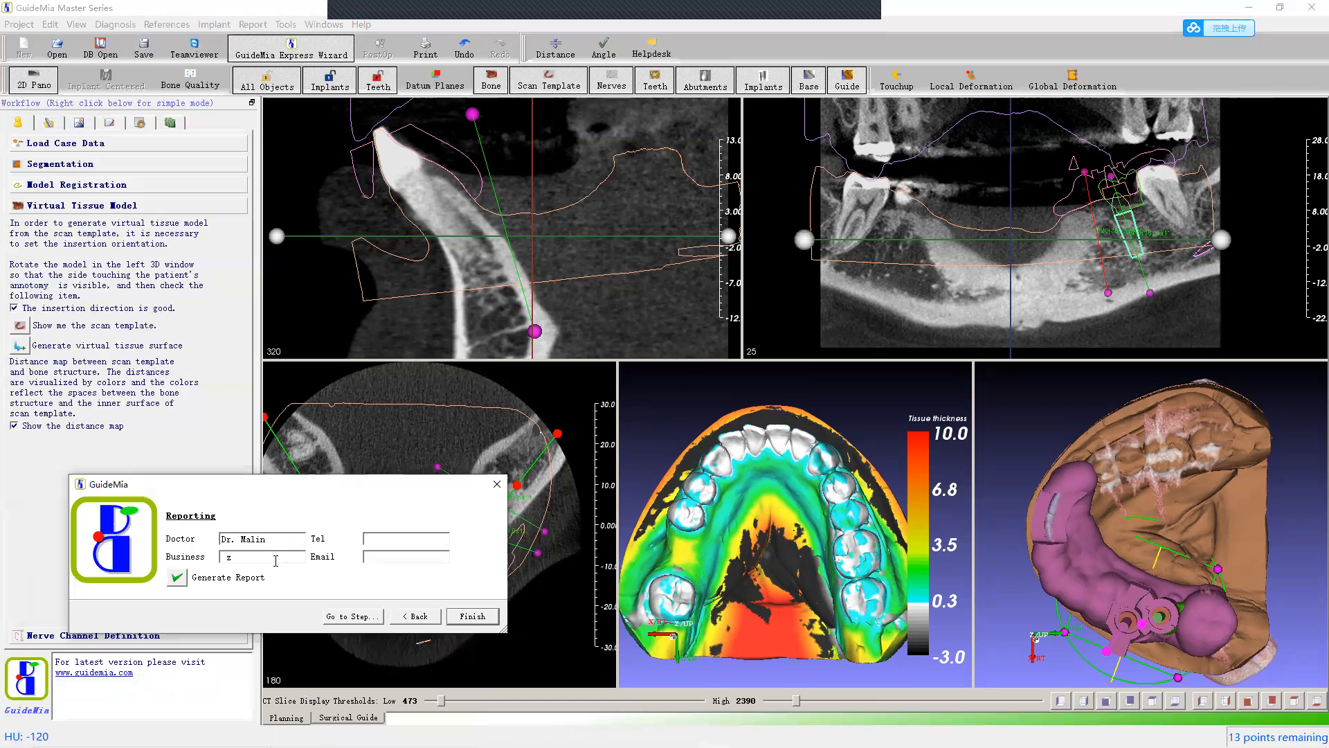
pyautogui.moveTo(281, 538); pyautogui.dragTo(203, 542)
pyautogui.click(413, 545)
pyautogui.moveTo(380, 493); pyautogui.dragTo(623, 566)
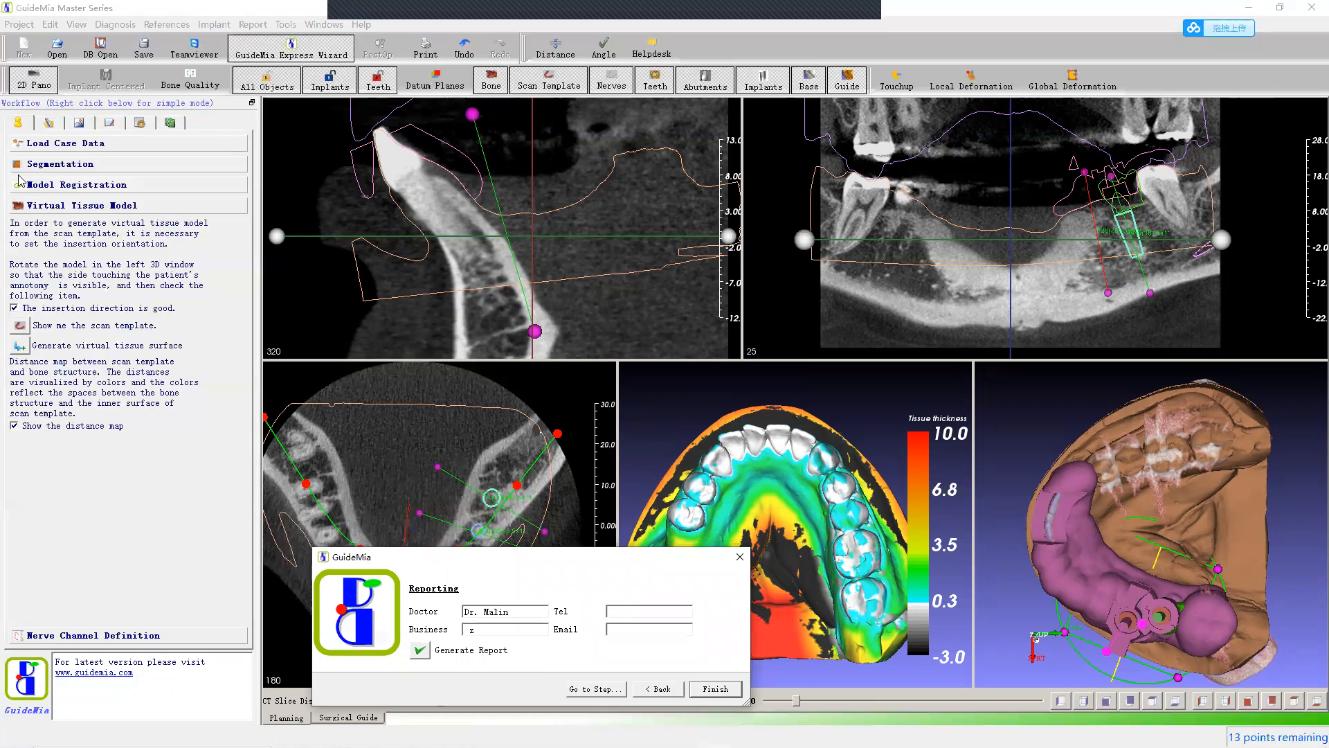
# Step: Open the report settings, review the Additional Comments text, and move the Reporting dialog off the tissue thickness map
pyautogui.click(169, 122)
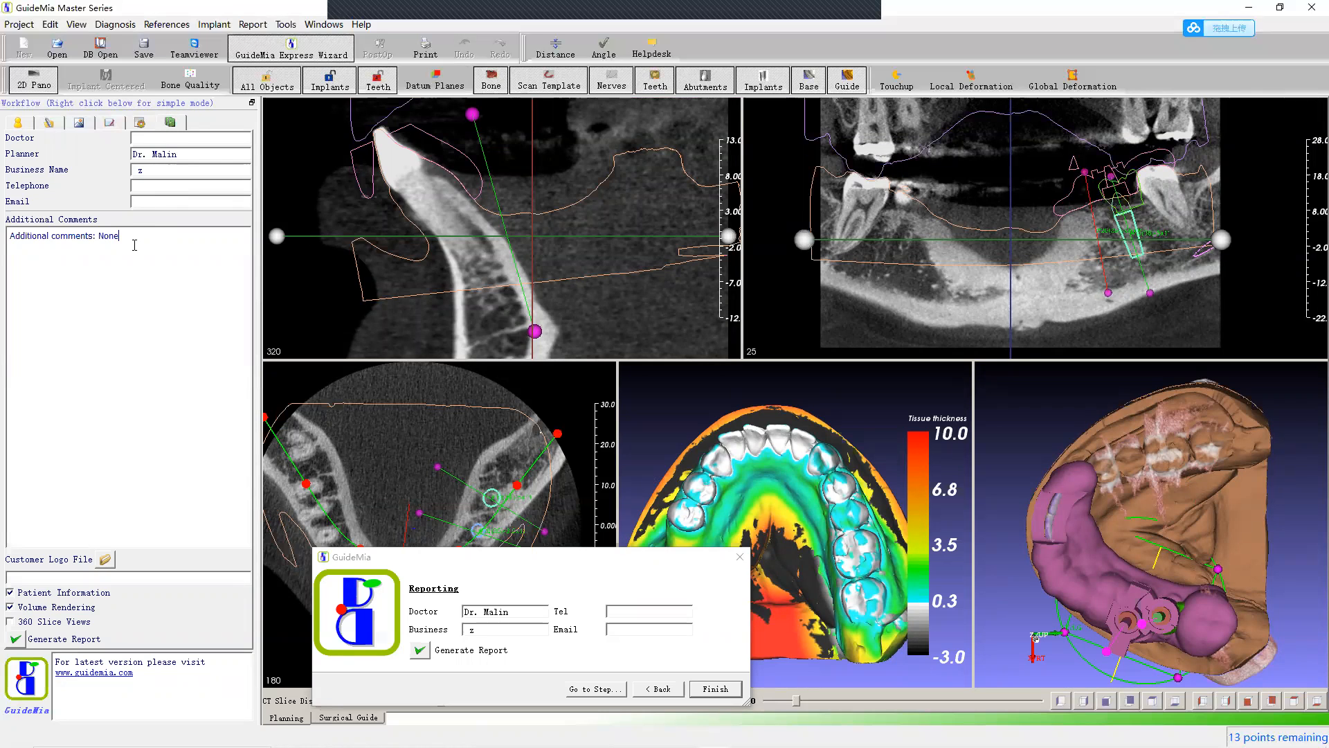
pyautogui.moveTo(86, 245); pyautogui.dragTo(7, 269)
pyautogui.click(30, 289)
pyautogui.moveTo(146, 235); pyautogui.dragTo(7, 233)
pyautogui.click(138, 279)
pyautogui.moveTo(138, 233); pyautogui.dragTo(37, 223)
pyautogui.click(147, 322)
pyautogui.click(538, 572)
pyautogui.moveTo(539, 572); pyautogui.dragTo(356, 574)
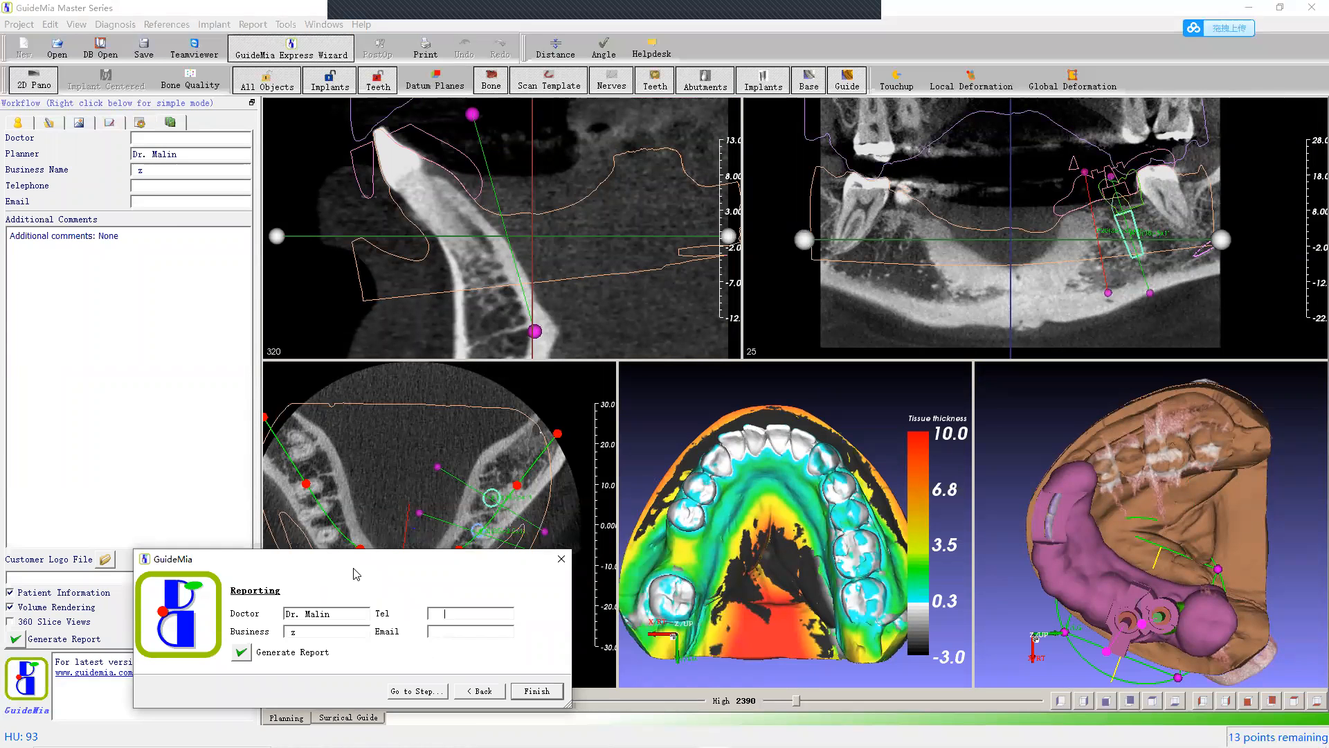
# Step: Select the implant at site 19 in the panoramic view and examine its enlarged cross-sections
pyautogui.moveTo(743, 386)
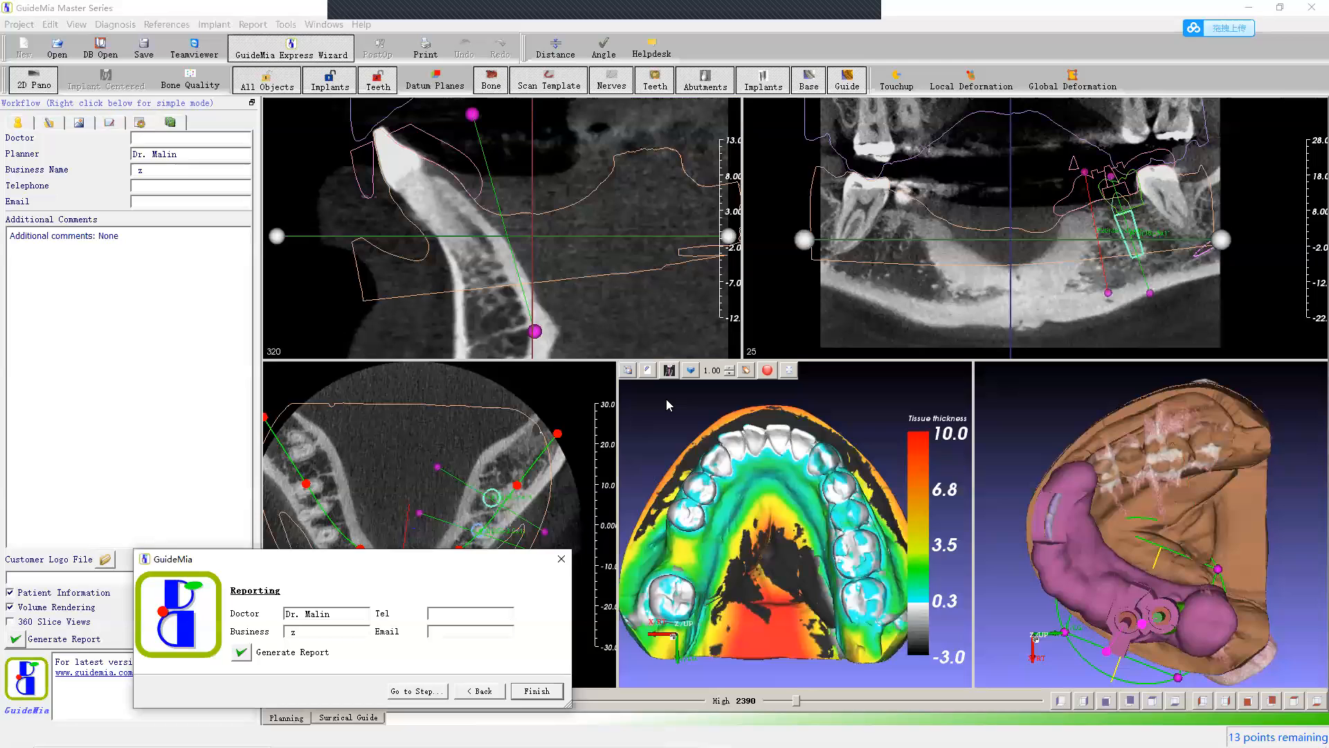
pyautogui.click(1125, 226)
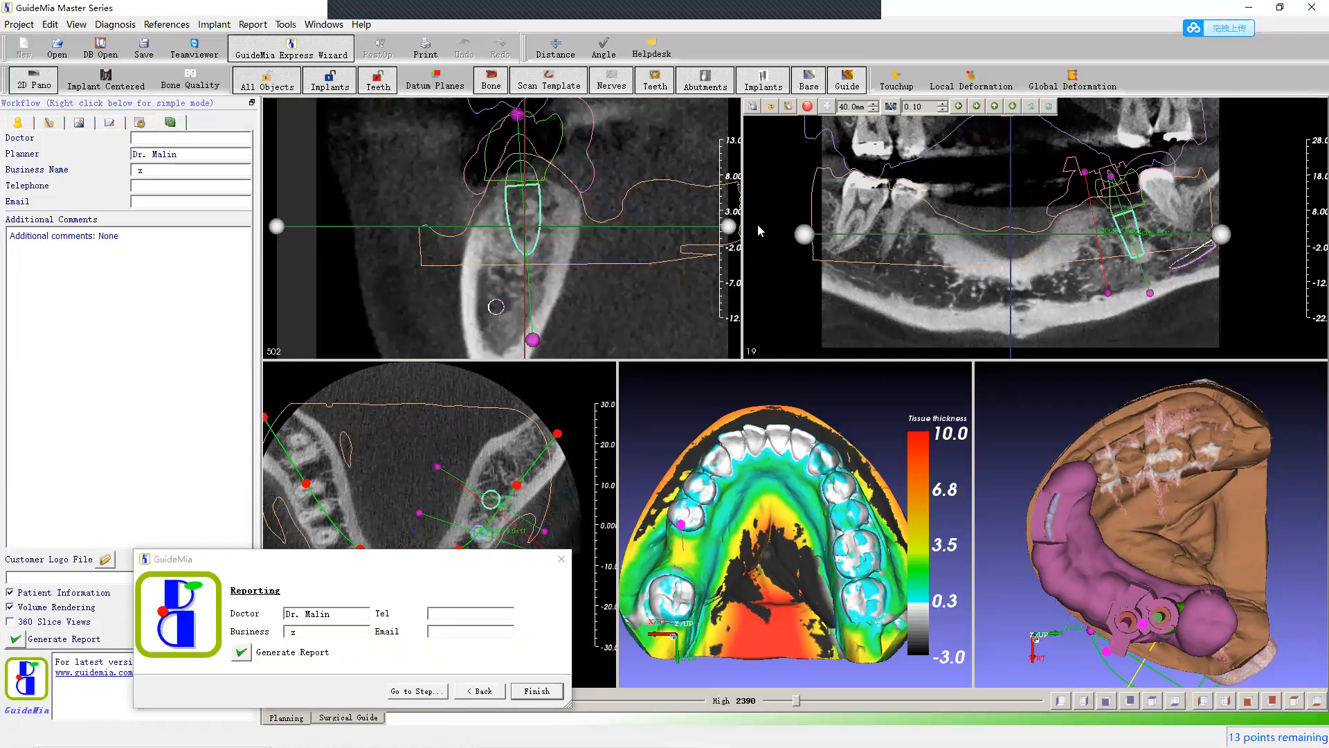
pyautogui.scroll(-3, 561, 234)
pyautogui.scroll(2, 561, 234)
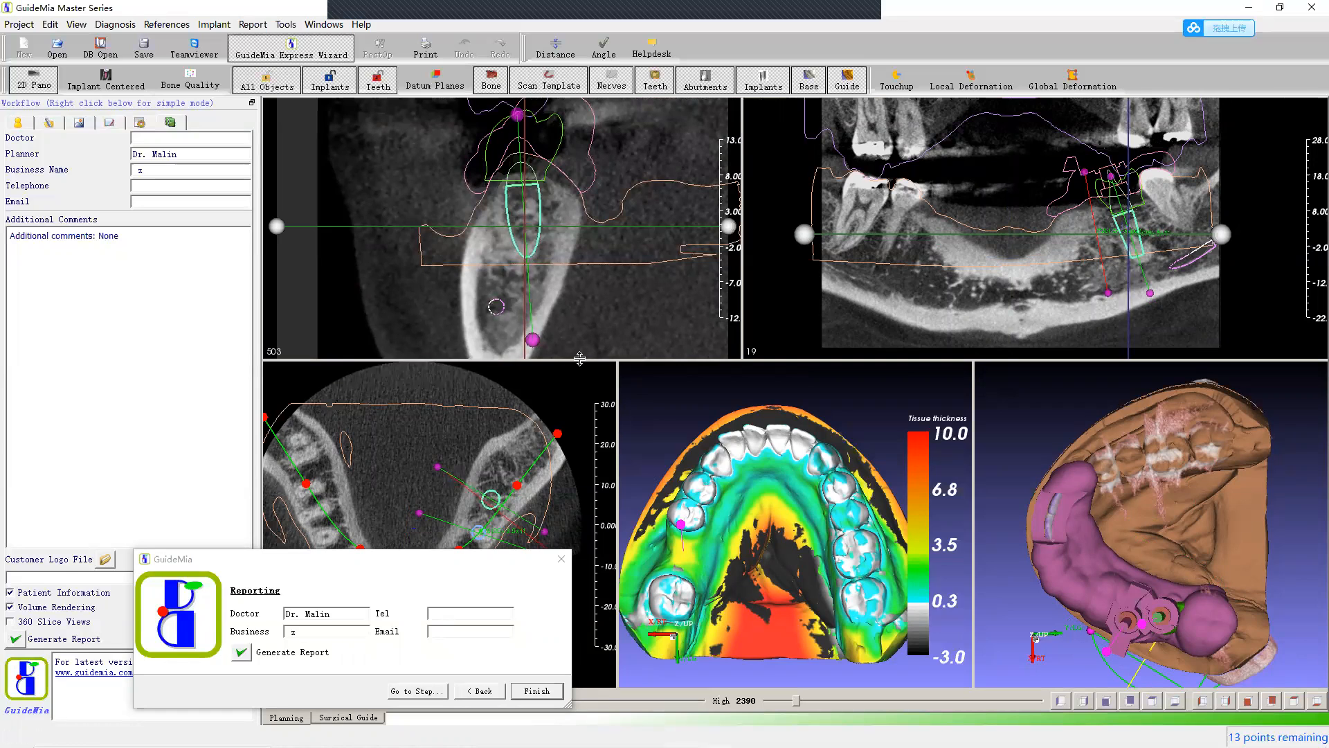
pyautogui.moveTo(580, 359); pyautogui.dragTo(581, 473)
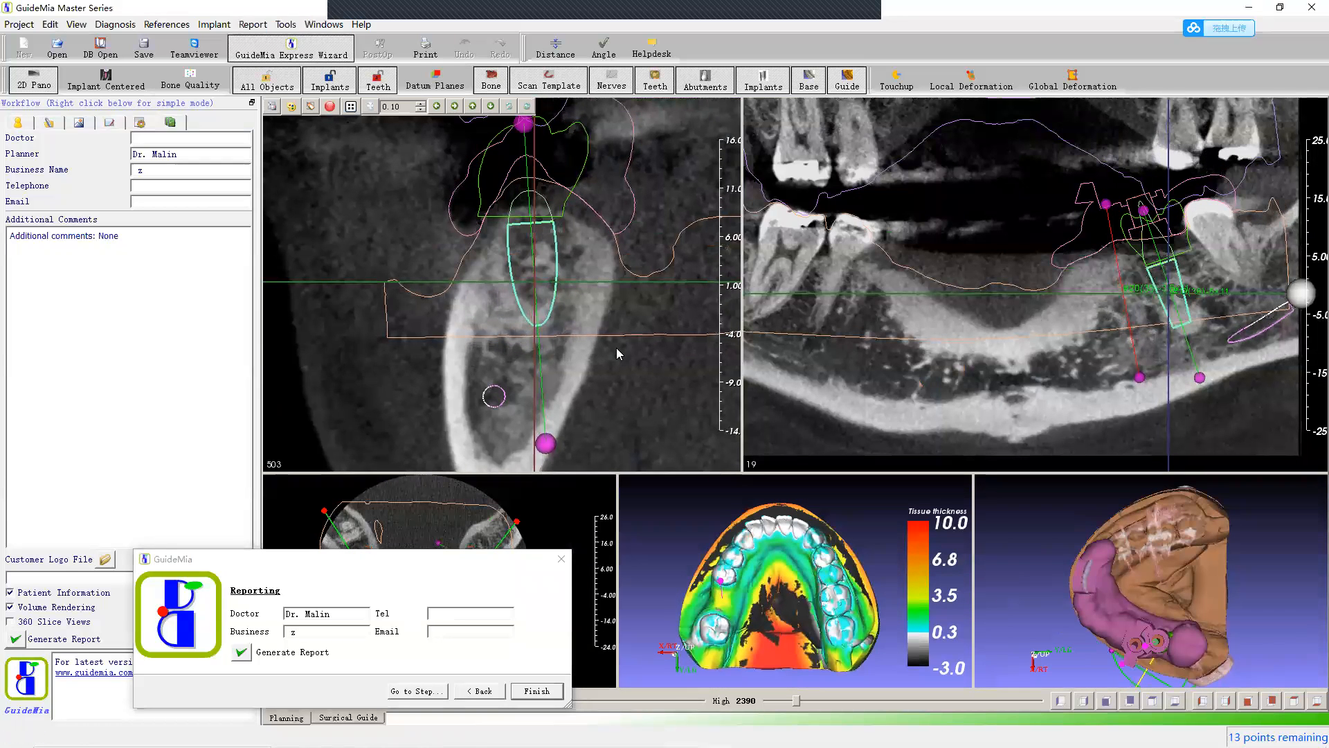
pyautogui.scroll(4, 593, 185)
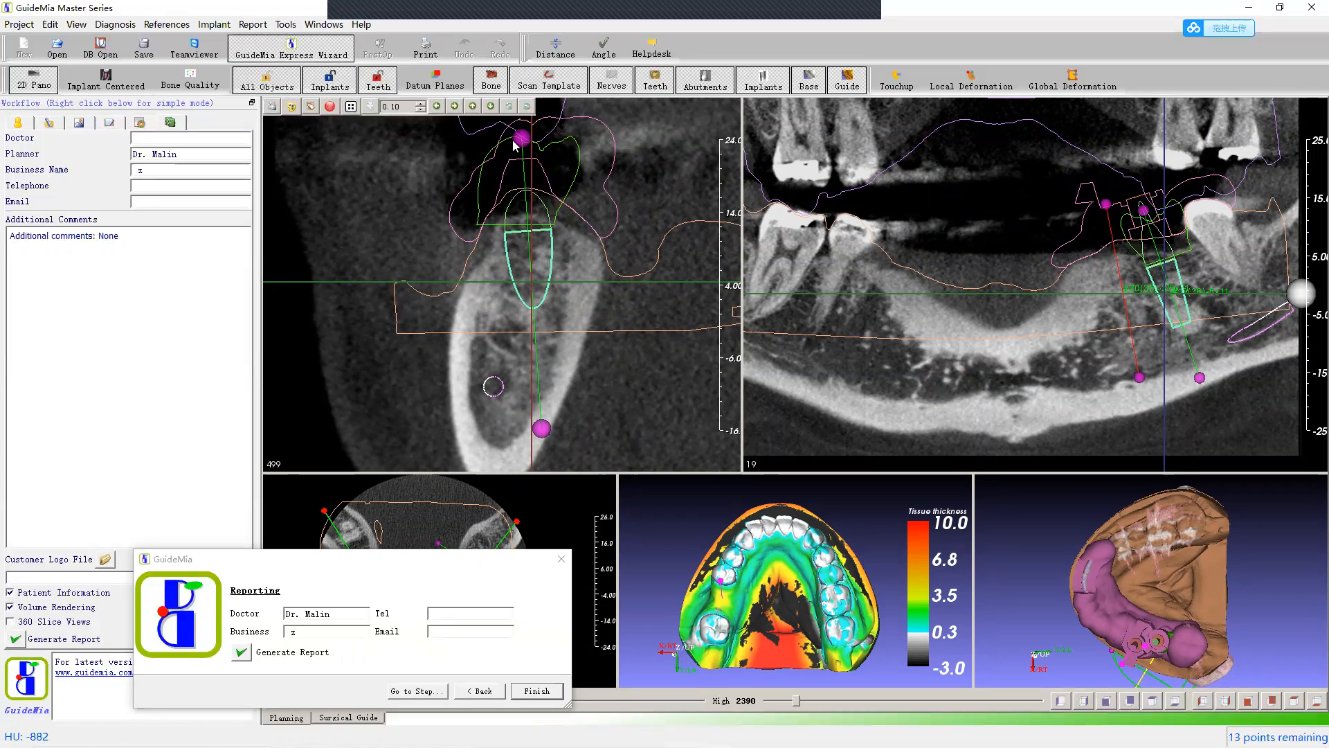
# Step: Measure the bone width on both sides of the site 19 implant collar and save a cross-section snapshot commented "check bone amount"
pyautogui.click(492, 230)
pyautogui.click(554, 229)
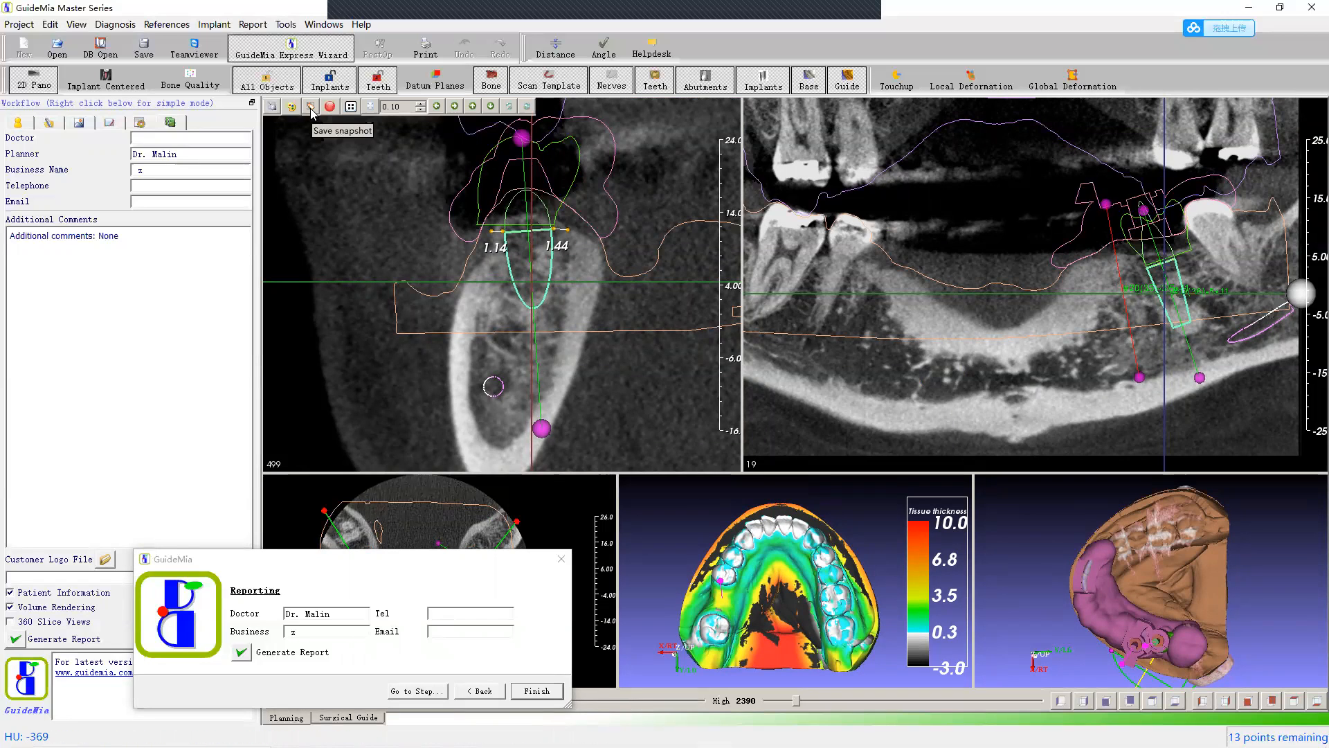
pyautogui.click(311, 106)
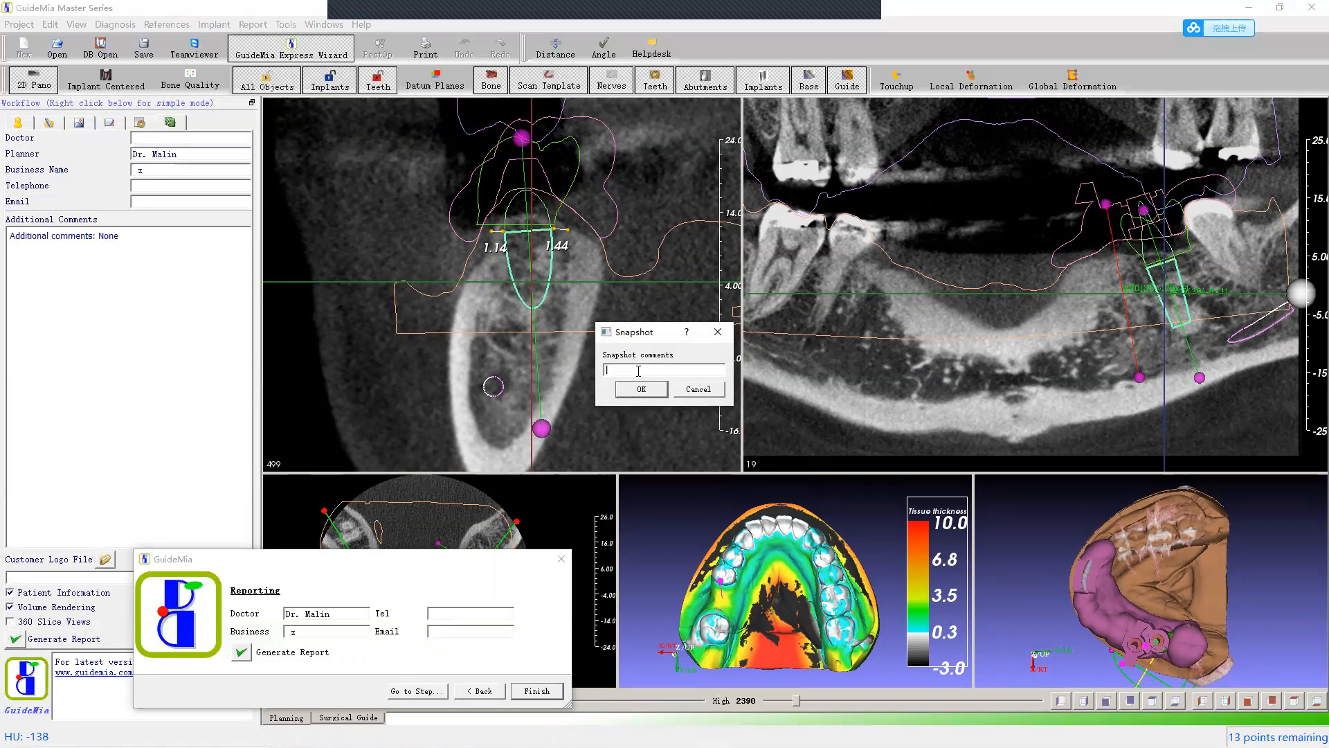
pyautogui.write('chec')
pyautogui.write('k2')
pyautogui.click(642, 389)
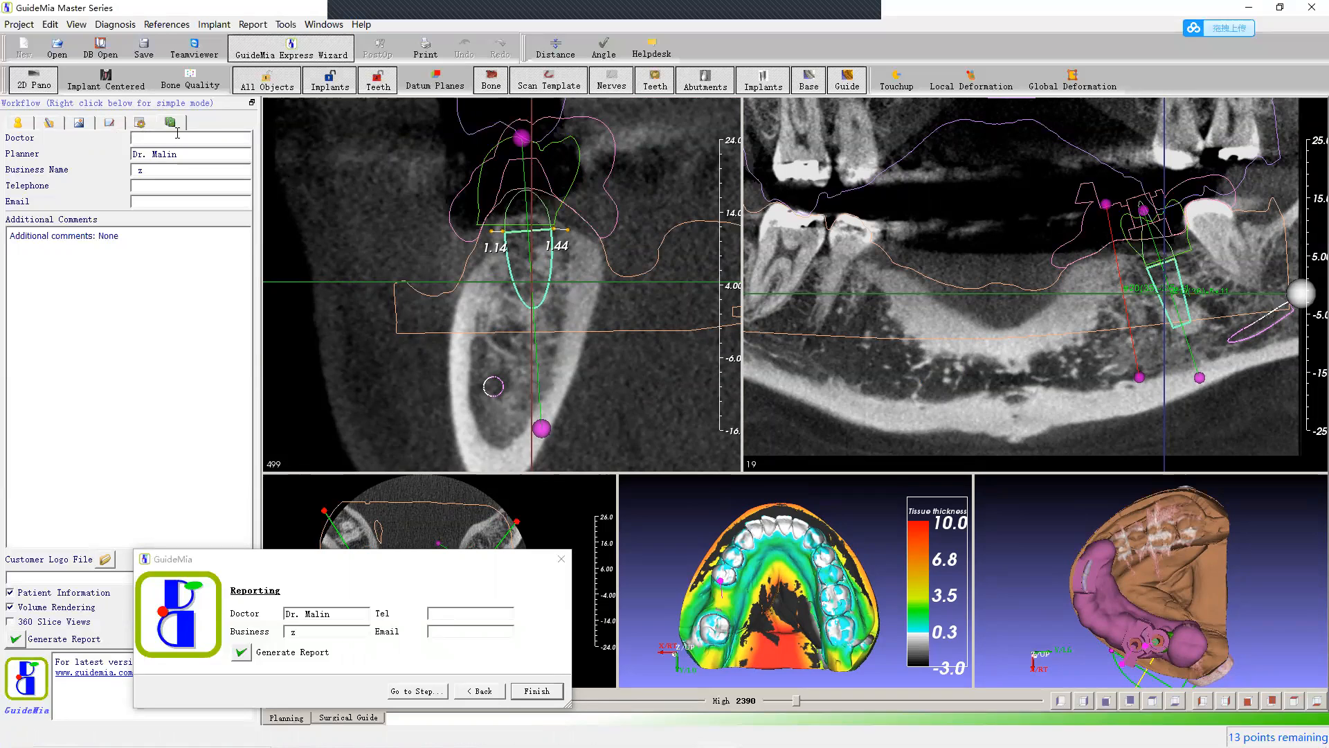
# Step: Show the saved snapshots and select the "check bone amount" entry
pyautogui.click(84, 125)
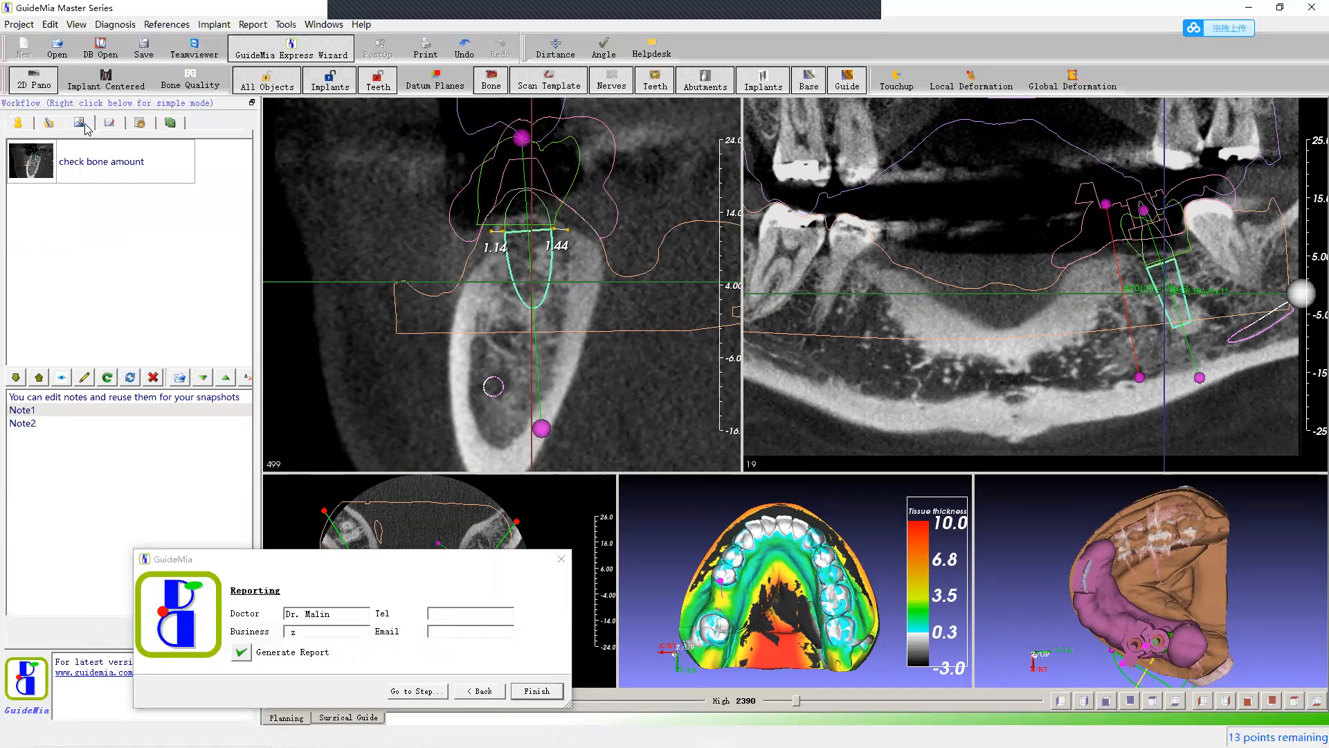
pyautogui.doubleClick(143, 164)
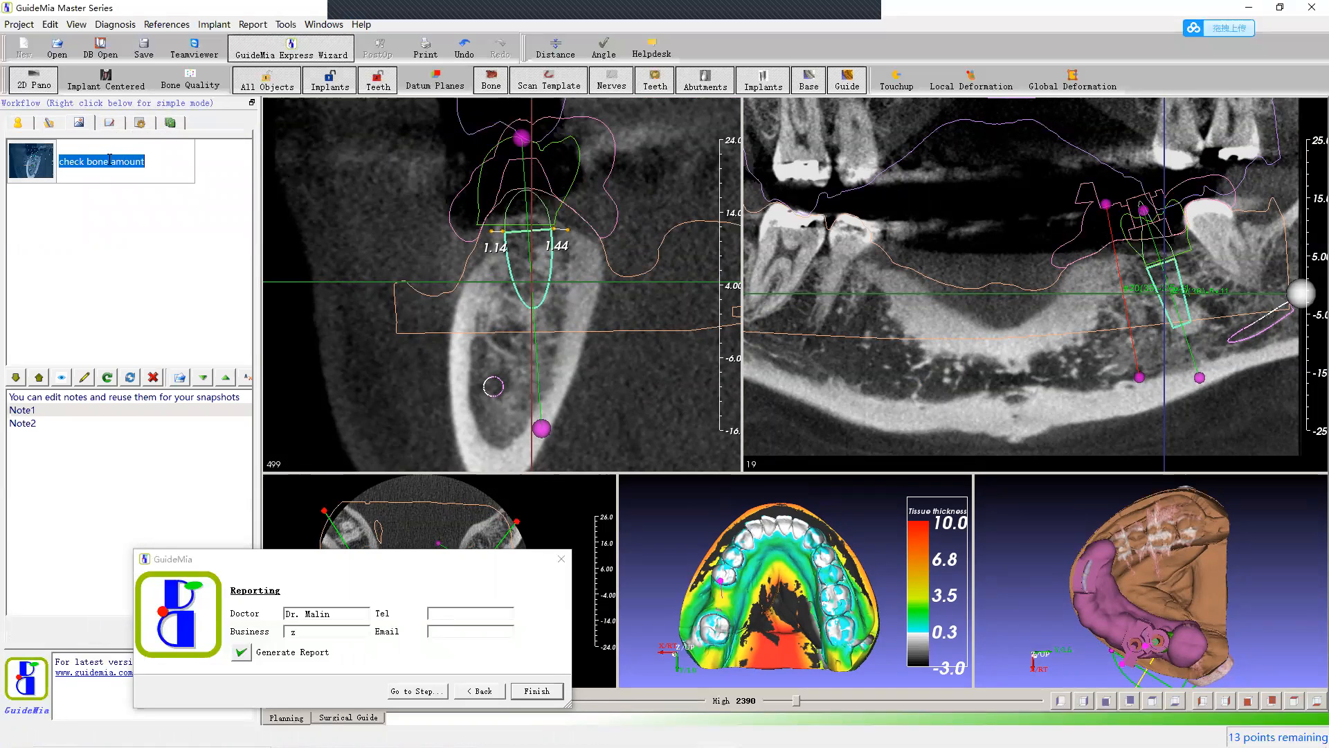
pyautogui.click(47, 162)
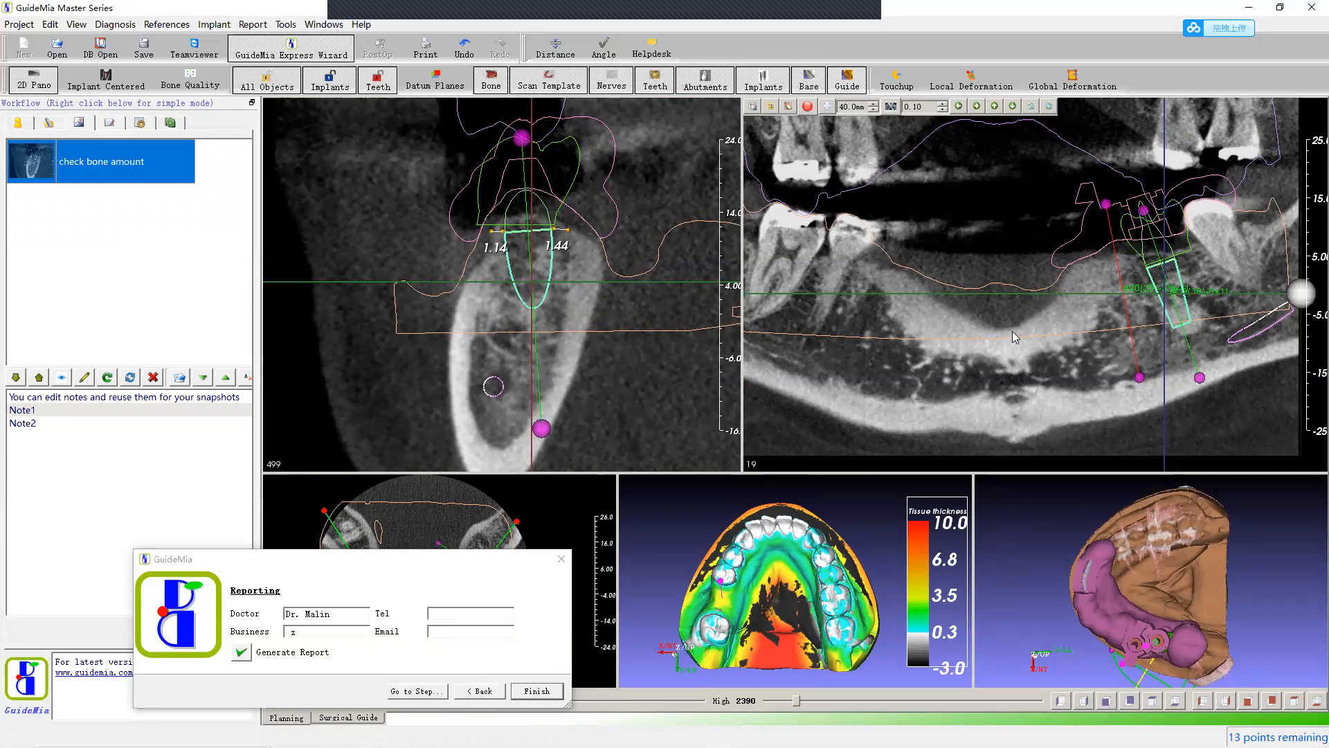
# Step: Select the site 20 implant in the panoramic view and save its cross-section as a snapshot commented "extraction"
pyautogui.click(1140, 378)
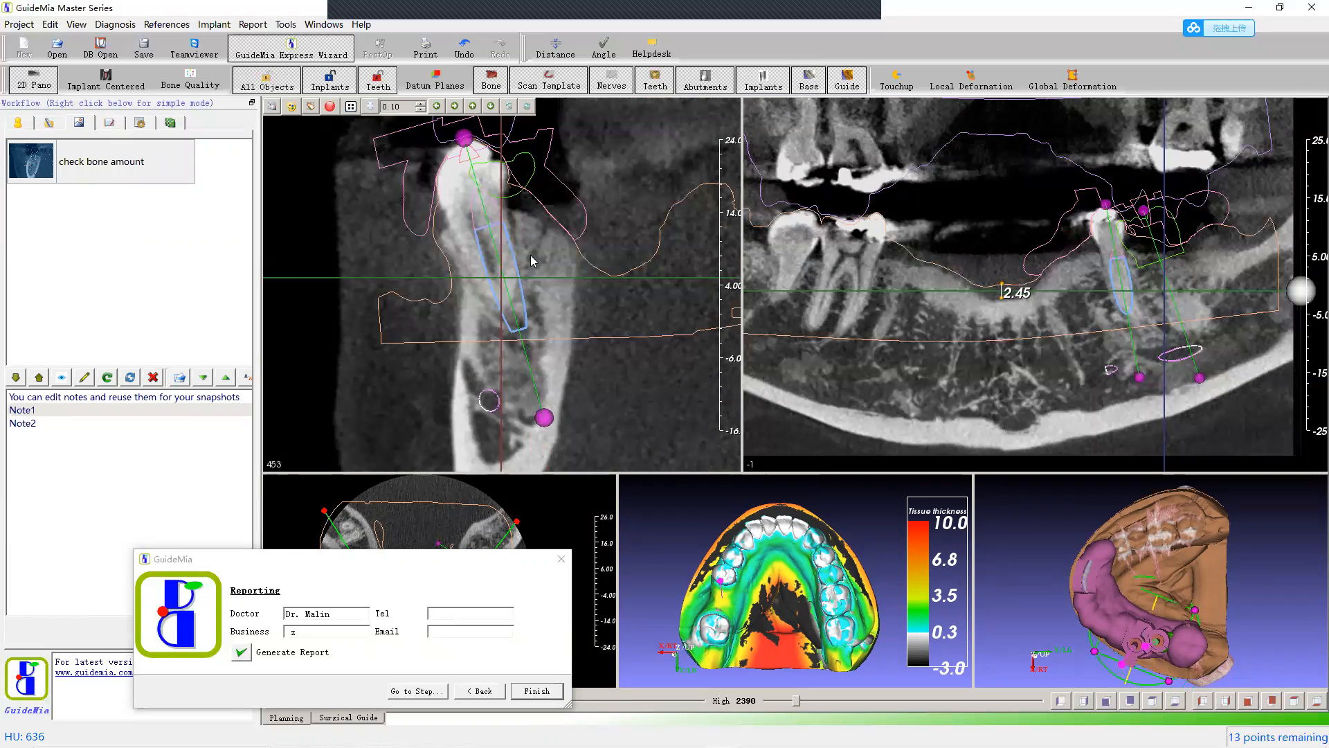
pyautogui.click(274, 107)
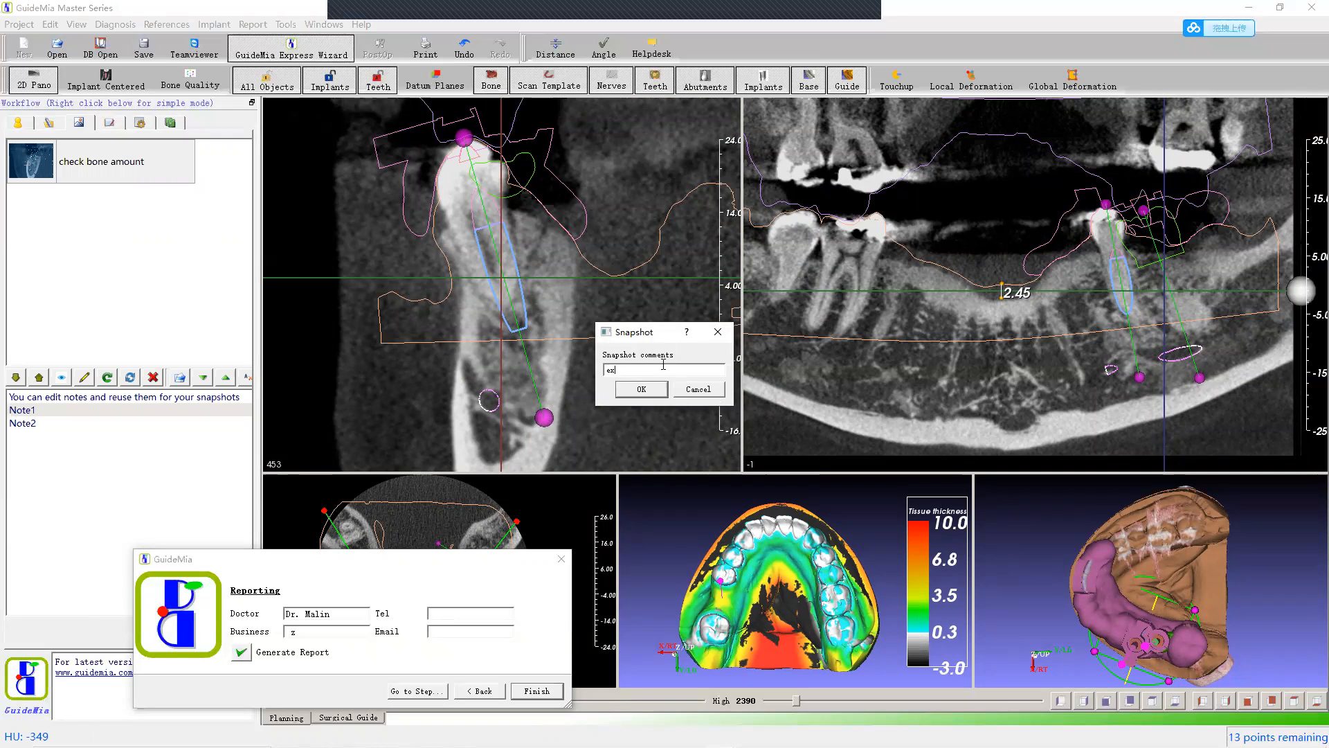
pyautogui.write('extraction')
pyautogui.press('Return')
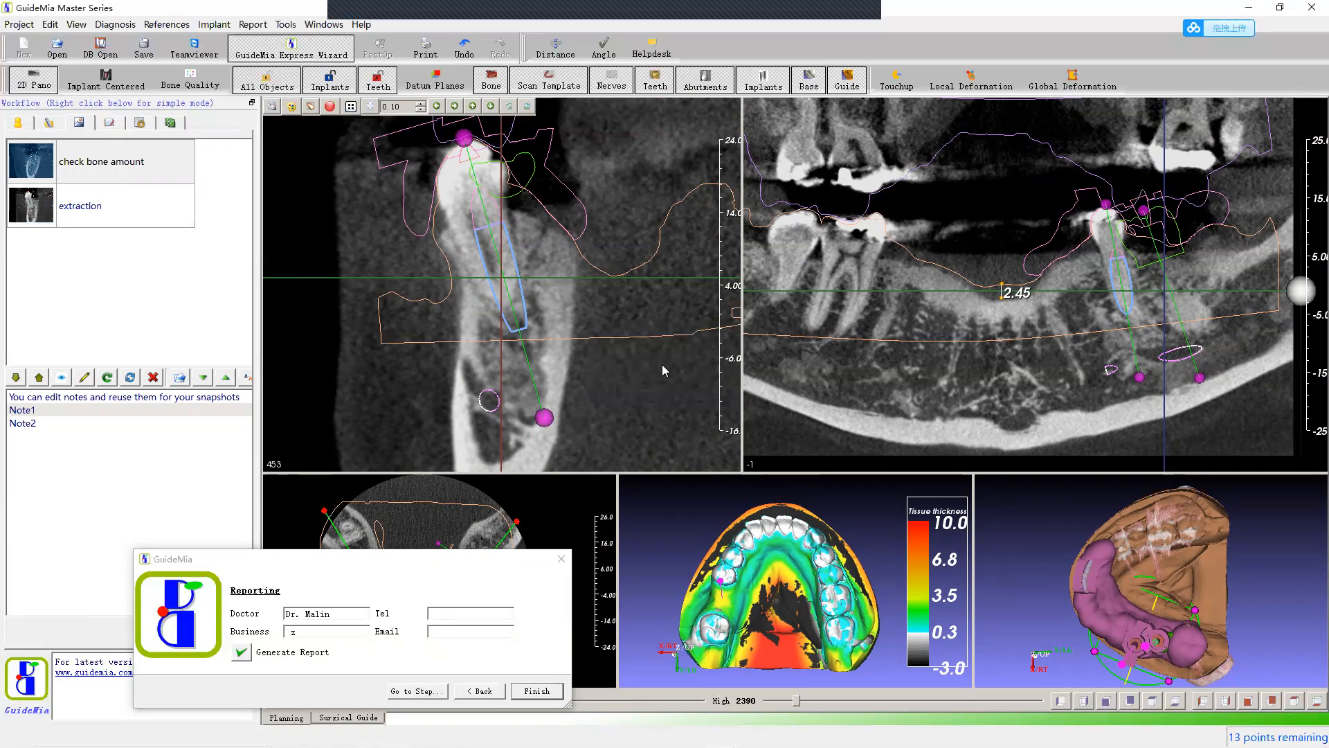
# Step: Move the cross-section to an anterior slice, then restore the view stored in the "check bone amount" snapshot
pyautogui.click(80, 252)
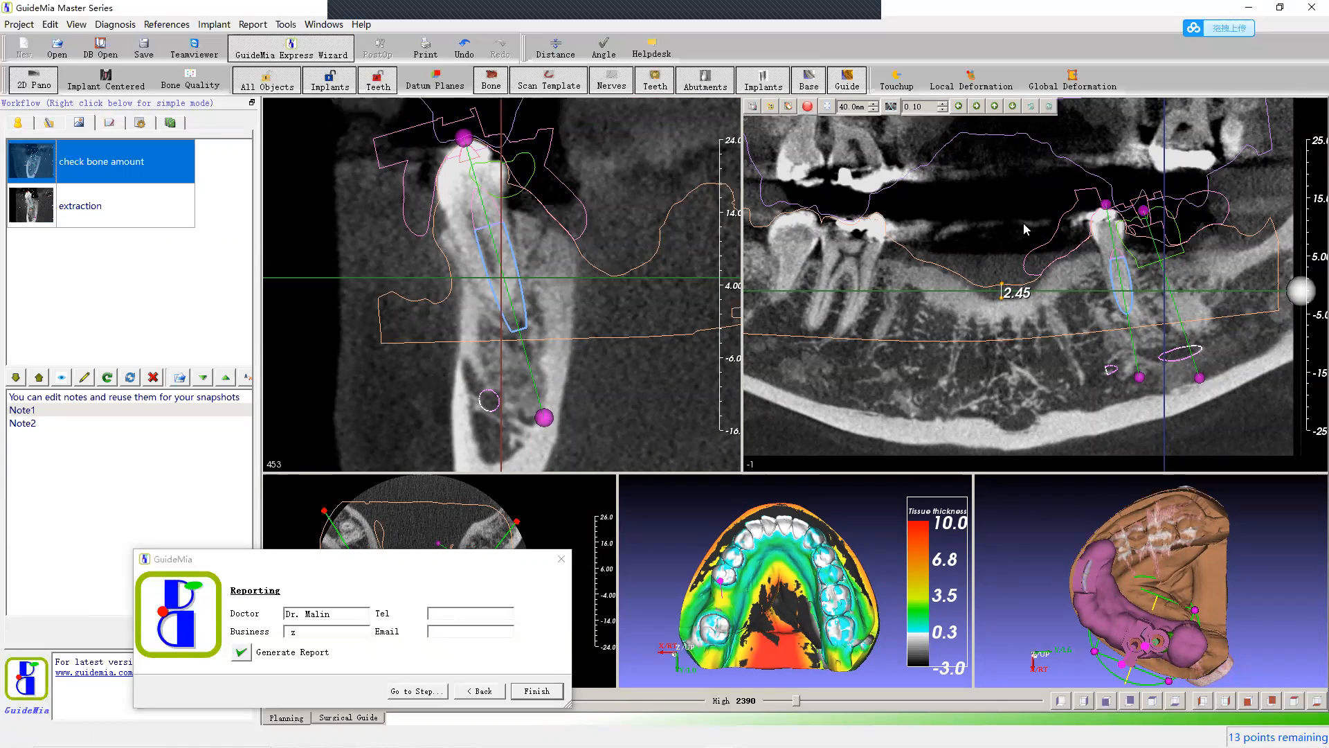
pyautogui.click(962, 386)
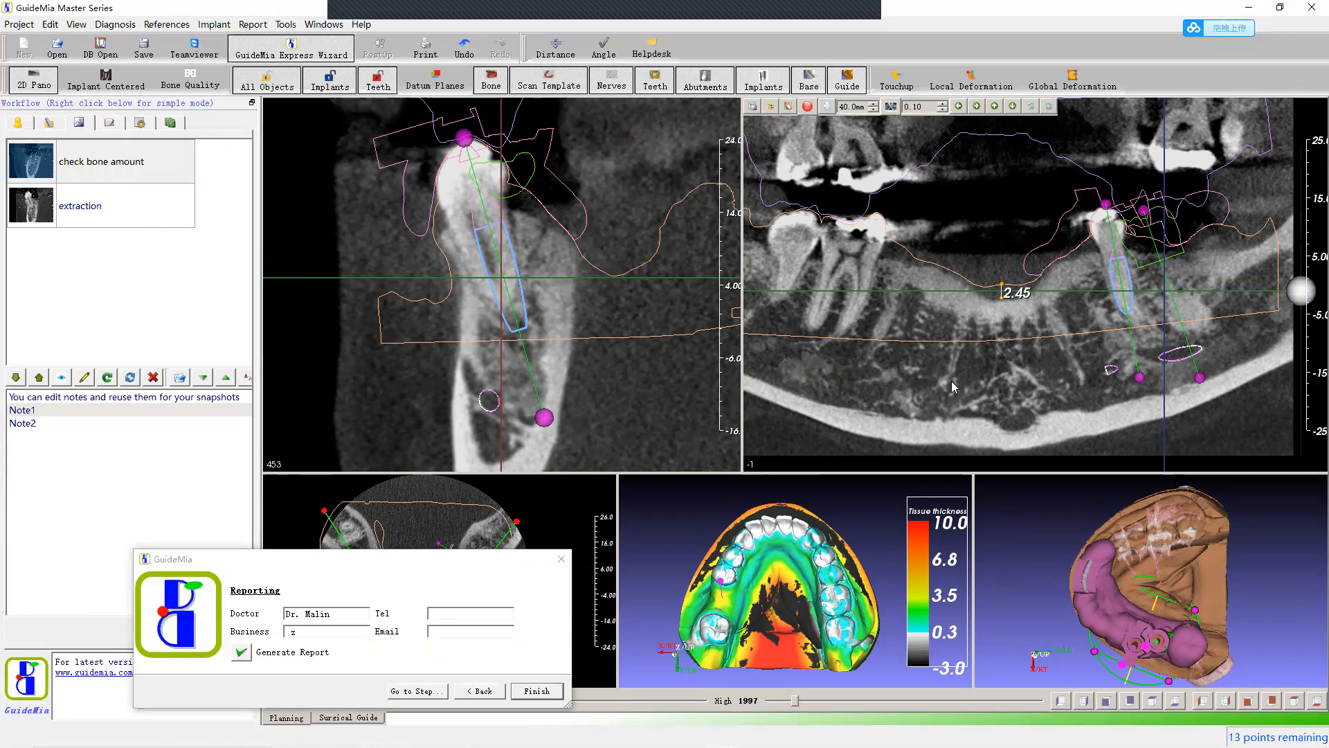
pyautogui.click(943, 375)
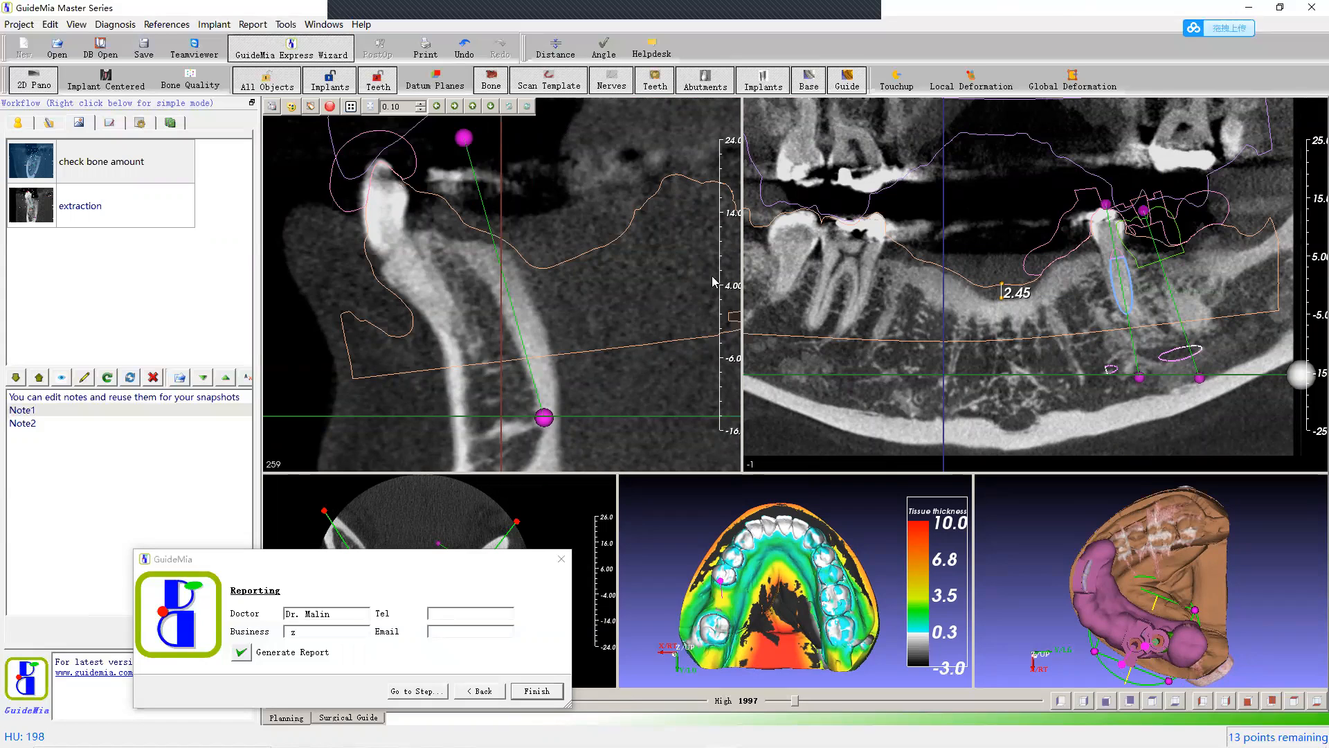
pyautogui.moveTo(662, 257); pyautogui.dragTo(666, 288, button='right')
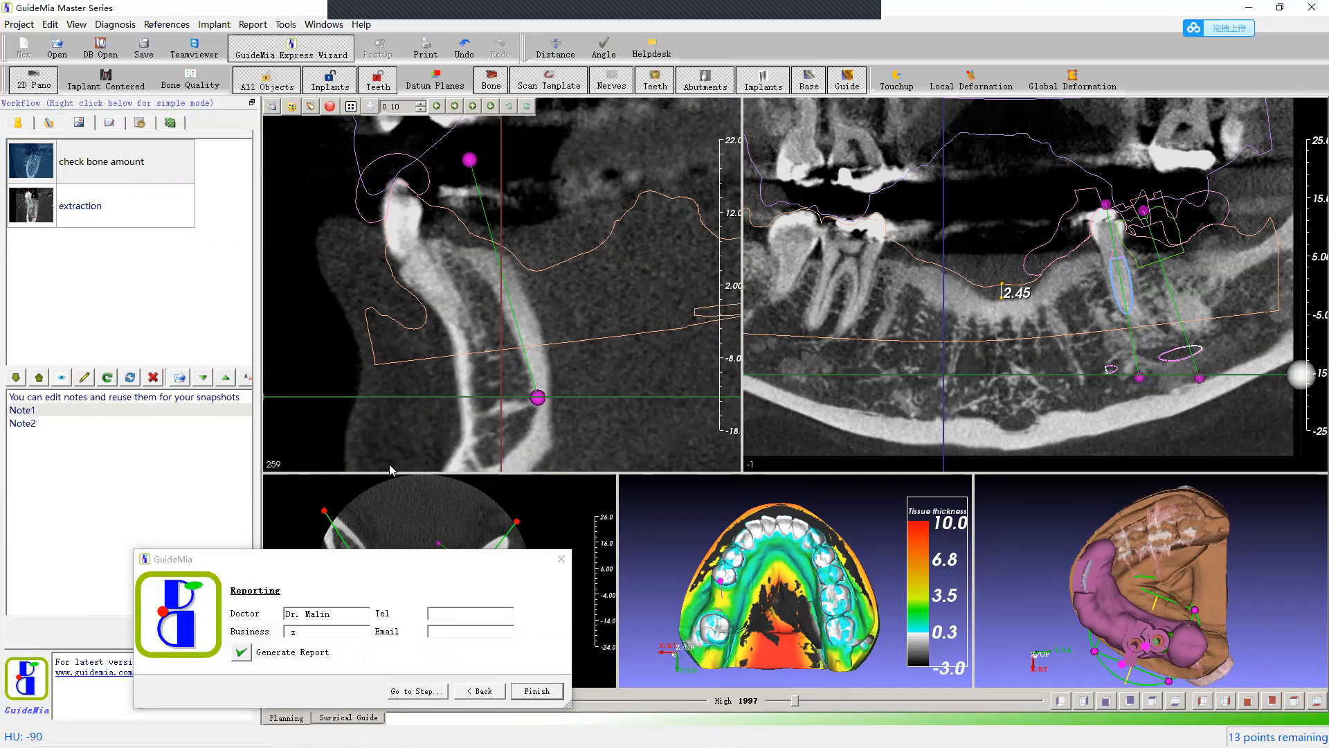
pyautogui.click(151, 162)
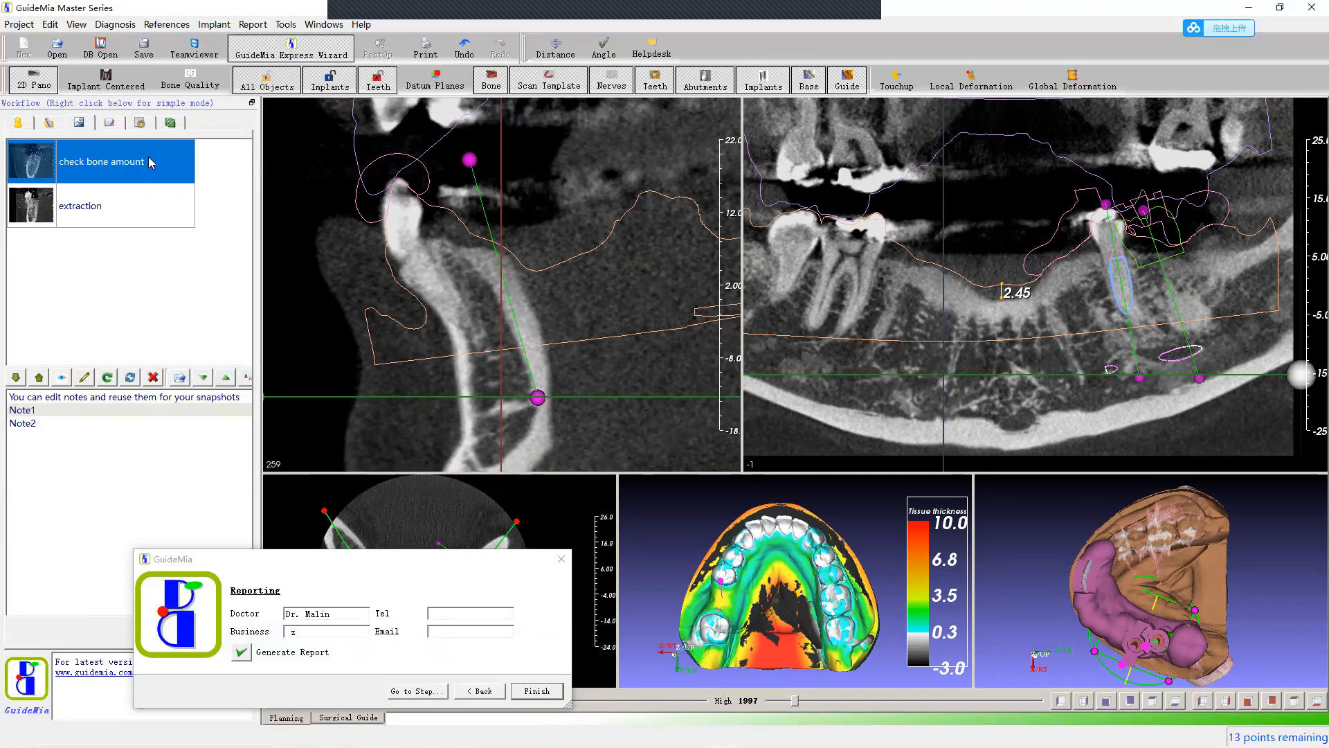
pyautogui.doubleClick(30, 171)
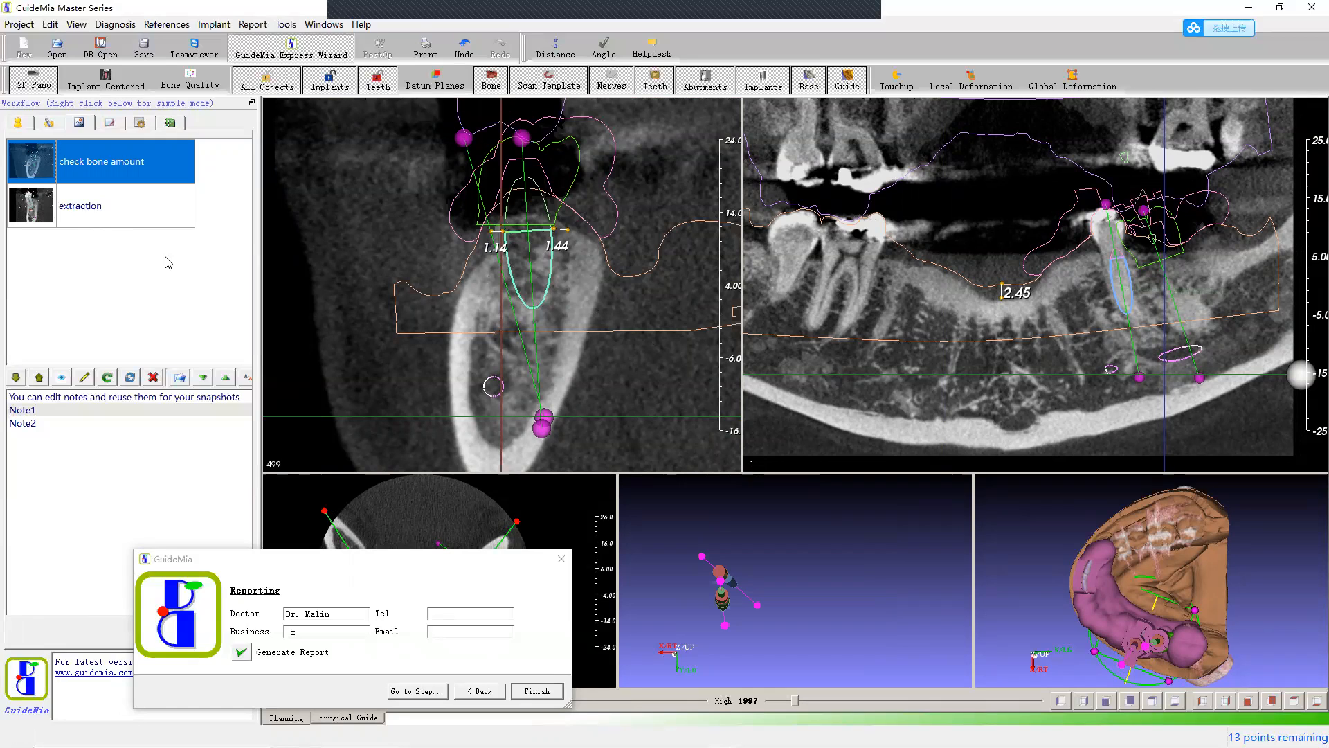
# Step: Browse the neighbouring cross-section slices and restore the view stored in the "extraction" snapshot
pyautogui.scroll(-1, 351, 248)
pyautogui.scroll(4, 350, 249)
pyautogui.scroll(-5, 349, 250)
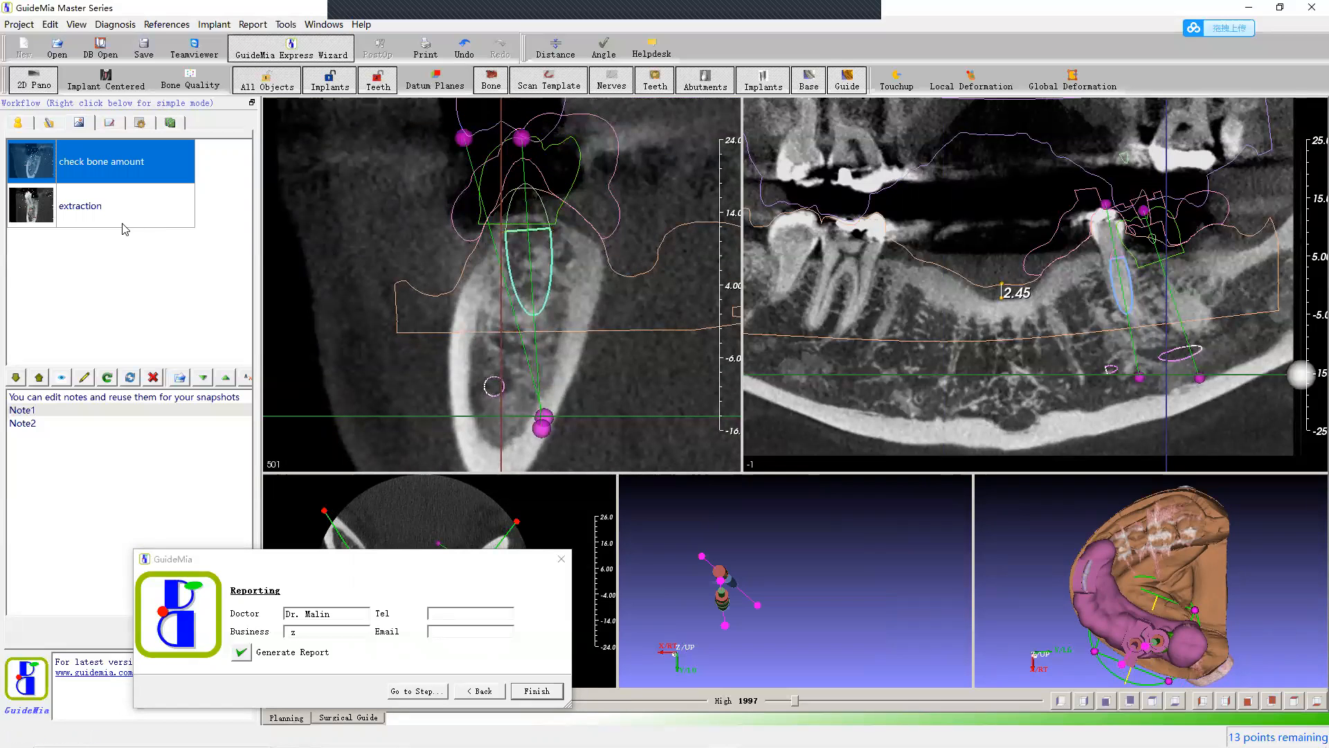
pyautogui.click(22, 216)
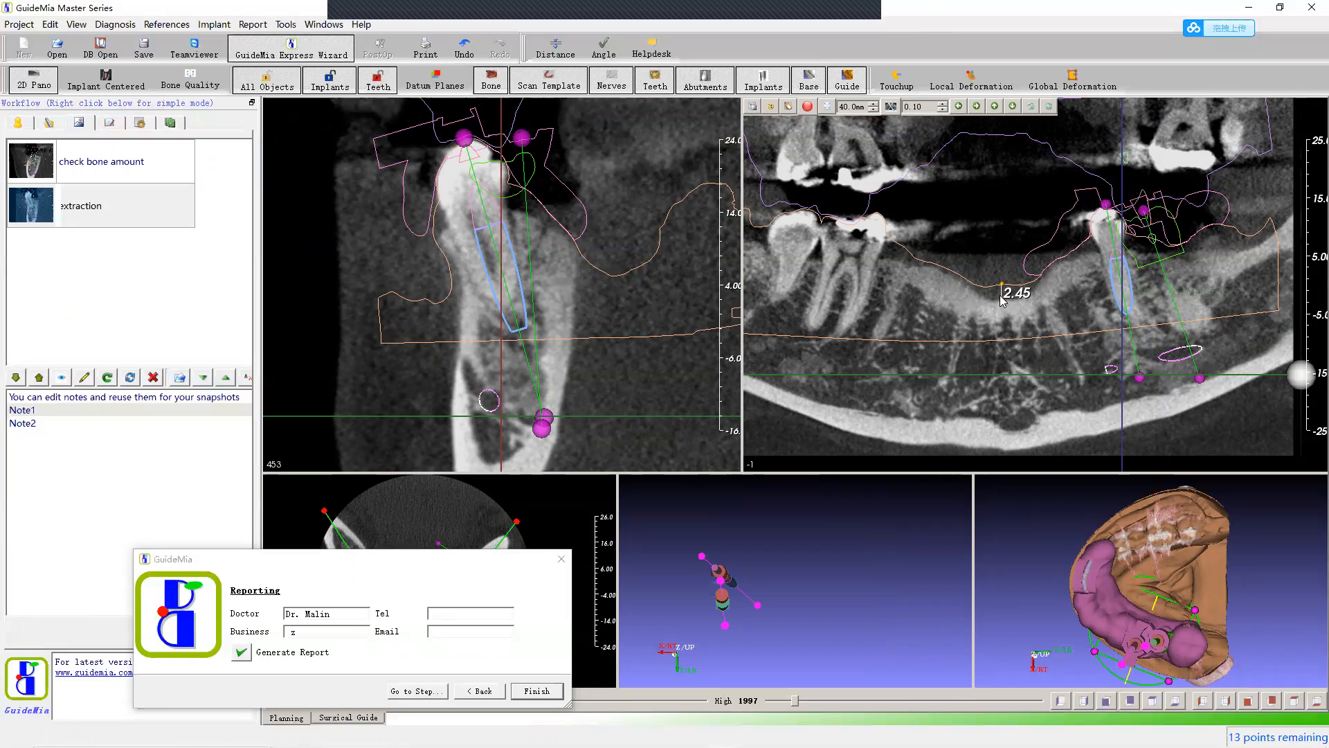
# Step: Save a snapshot of the panoramic view with its tissue thickness measurement, commented "tickness"
pyautogui.click(828, 107)
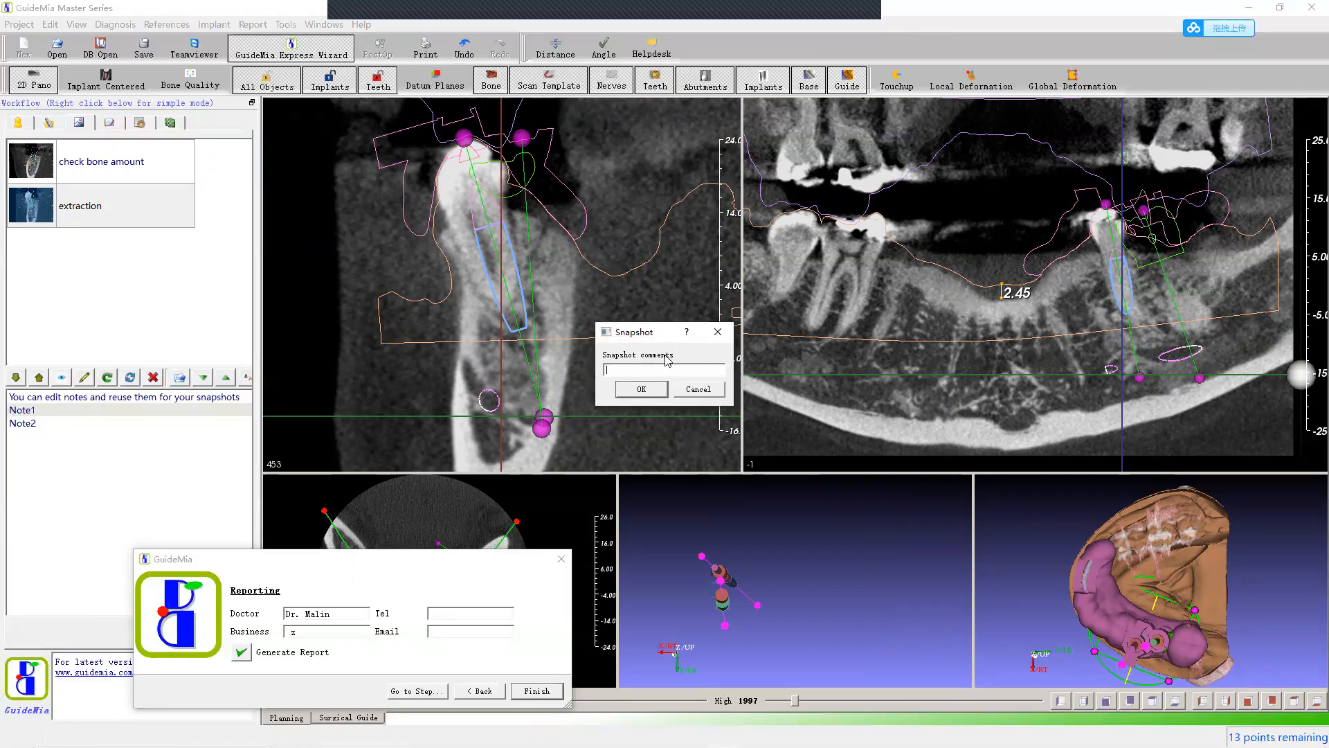
pyautogui.write('tickness')
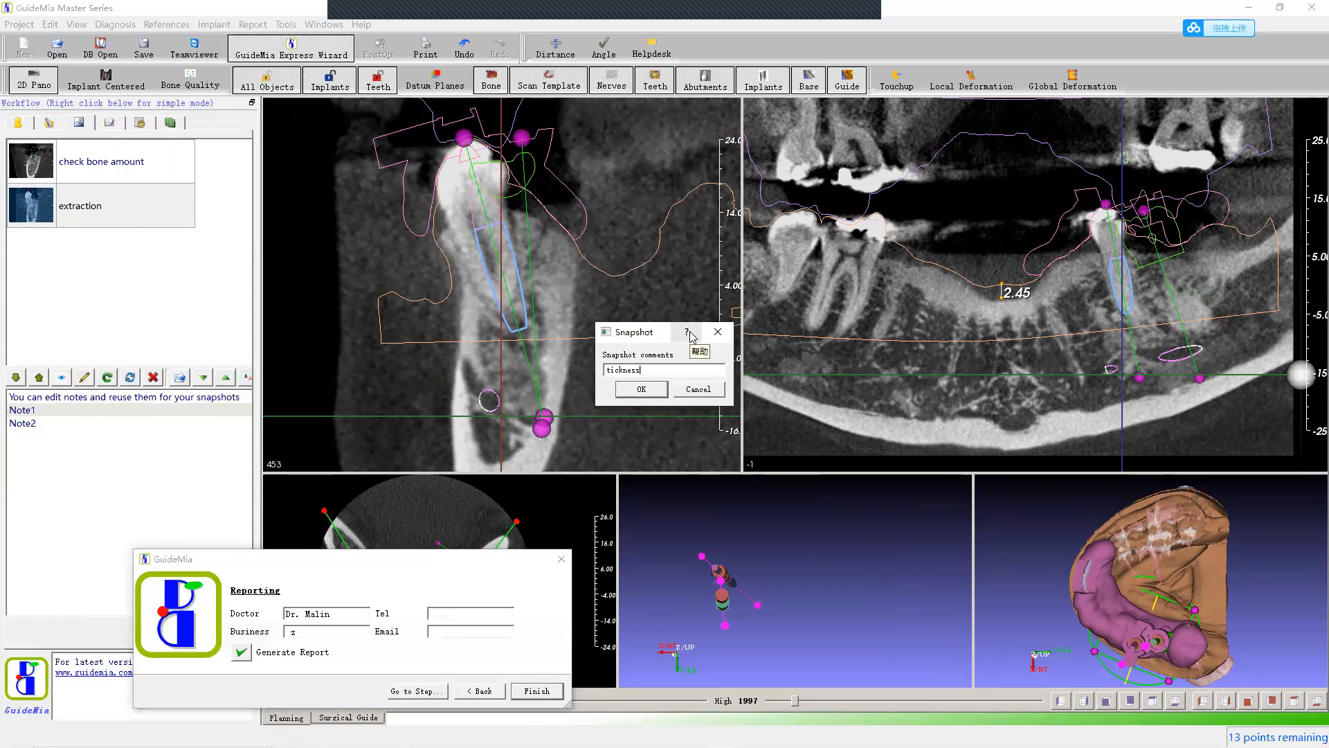
pyautogui.press('Return')
# Step: Restore the panoramic view from the "tickness" snapshot after browsing to another slice
pyautogui.click(124, 205)
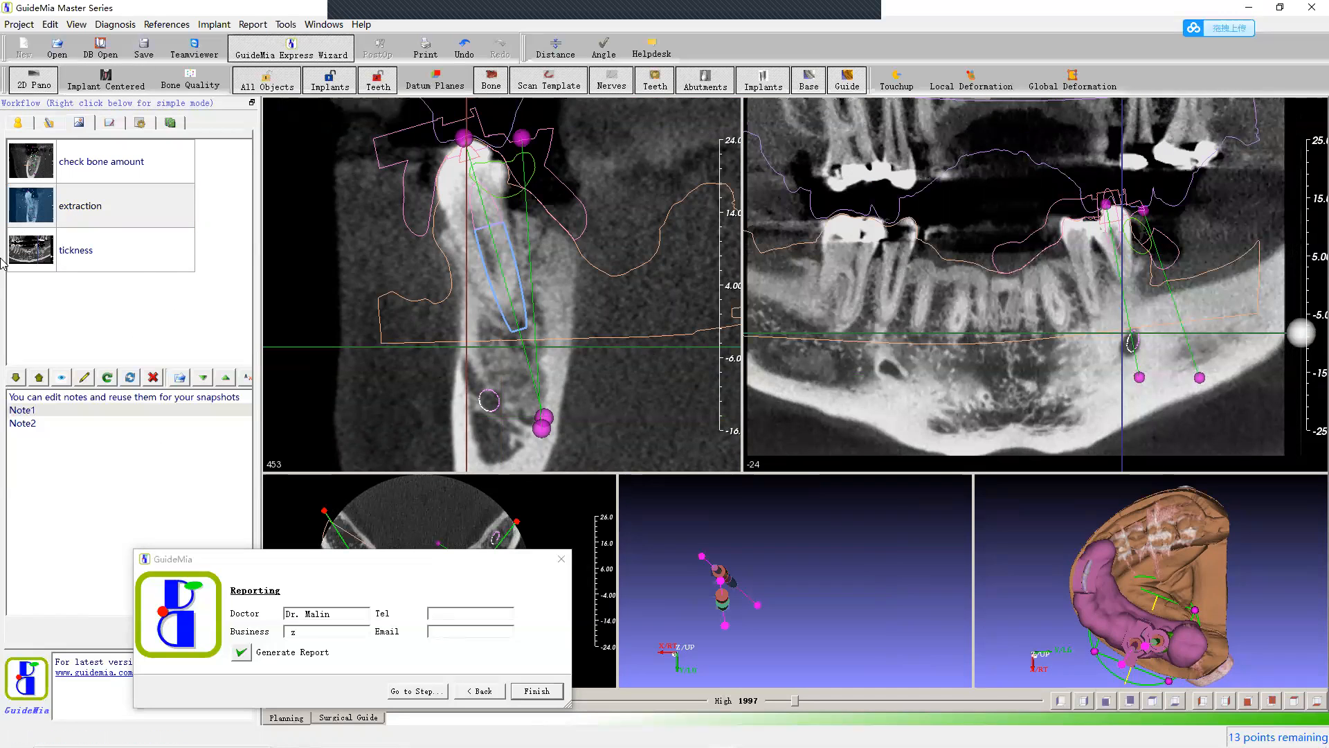
pyautogui.click(33, 251)
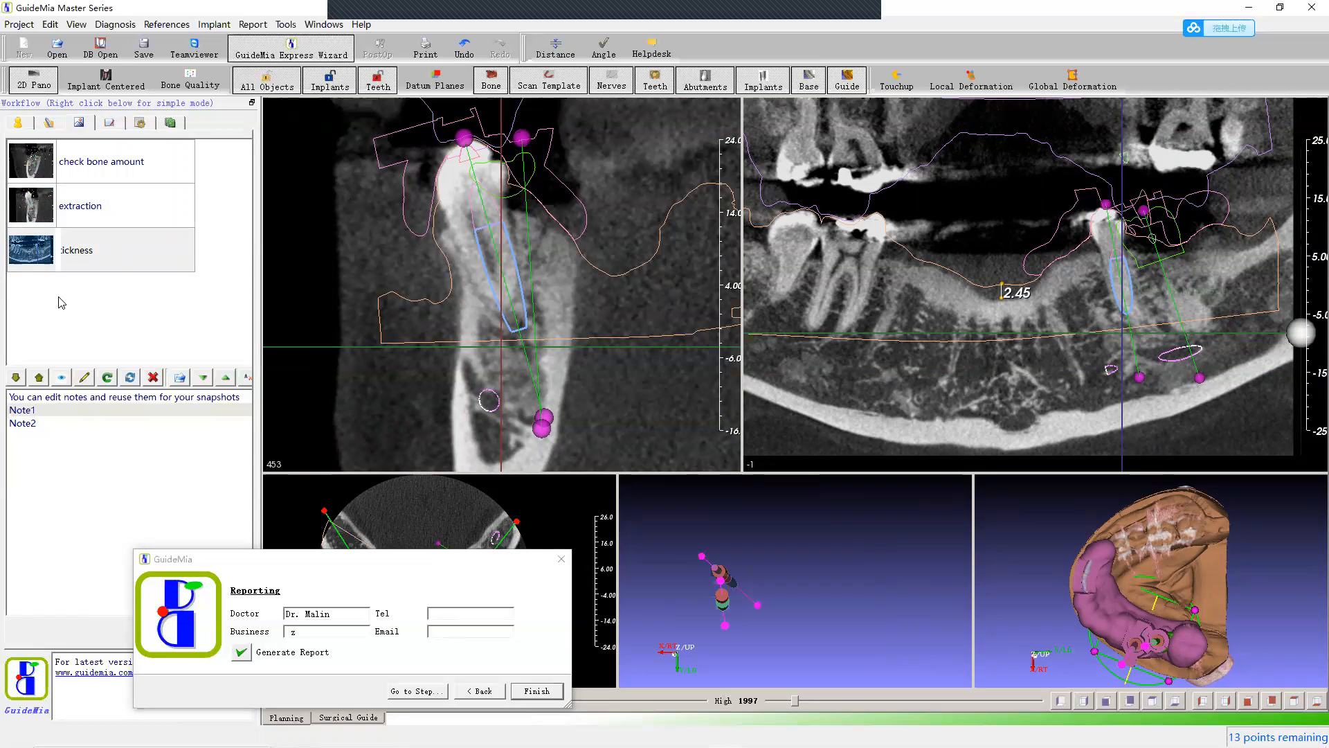
pyautogui.click(77, 263)
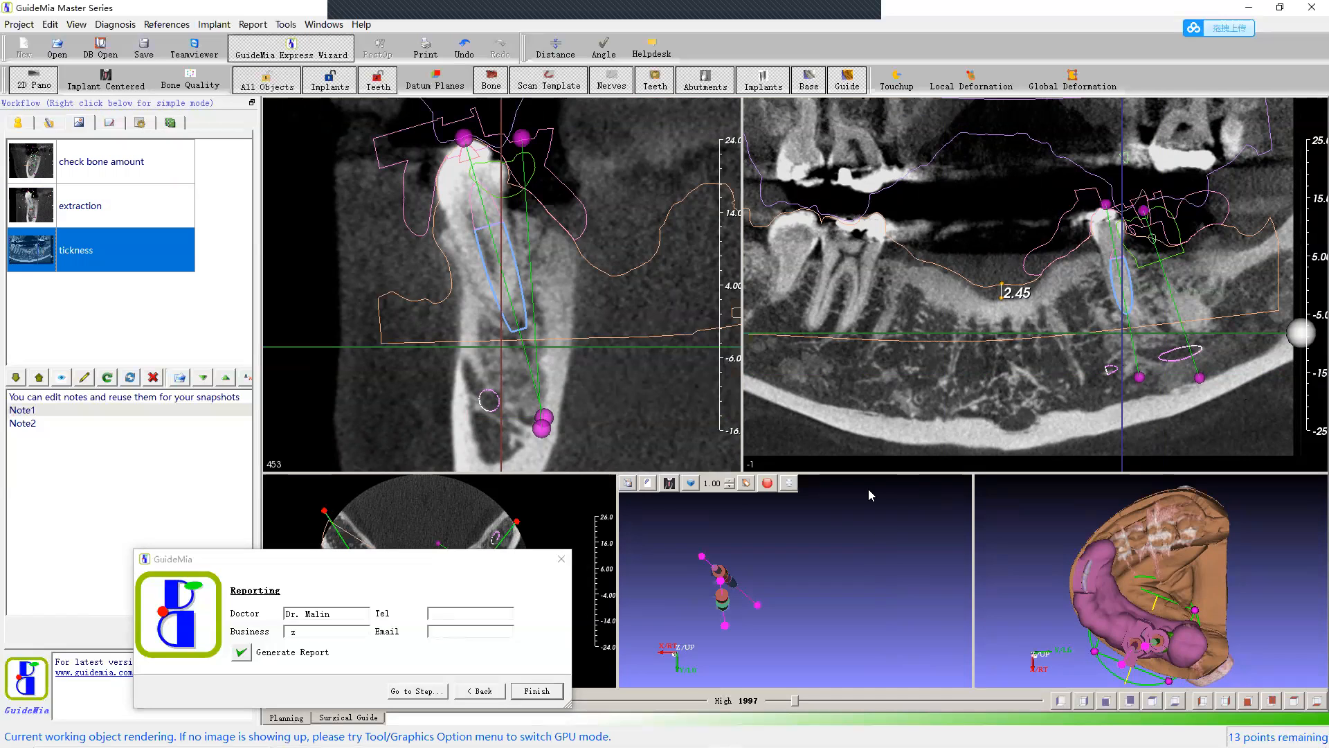
# Step: Enlarge the axial and 3D views and move the Reporting dialog clear of the CT slice thresholds
pyautogui.moveTo(867, 472); pyautogui.dragTo(890, 355)
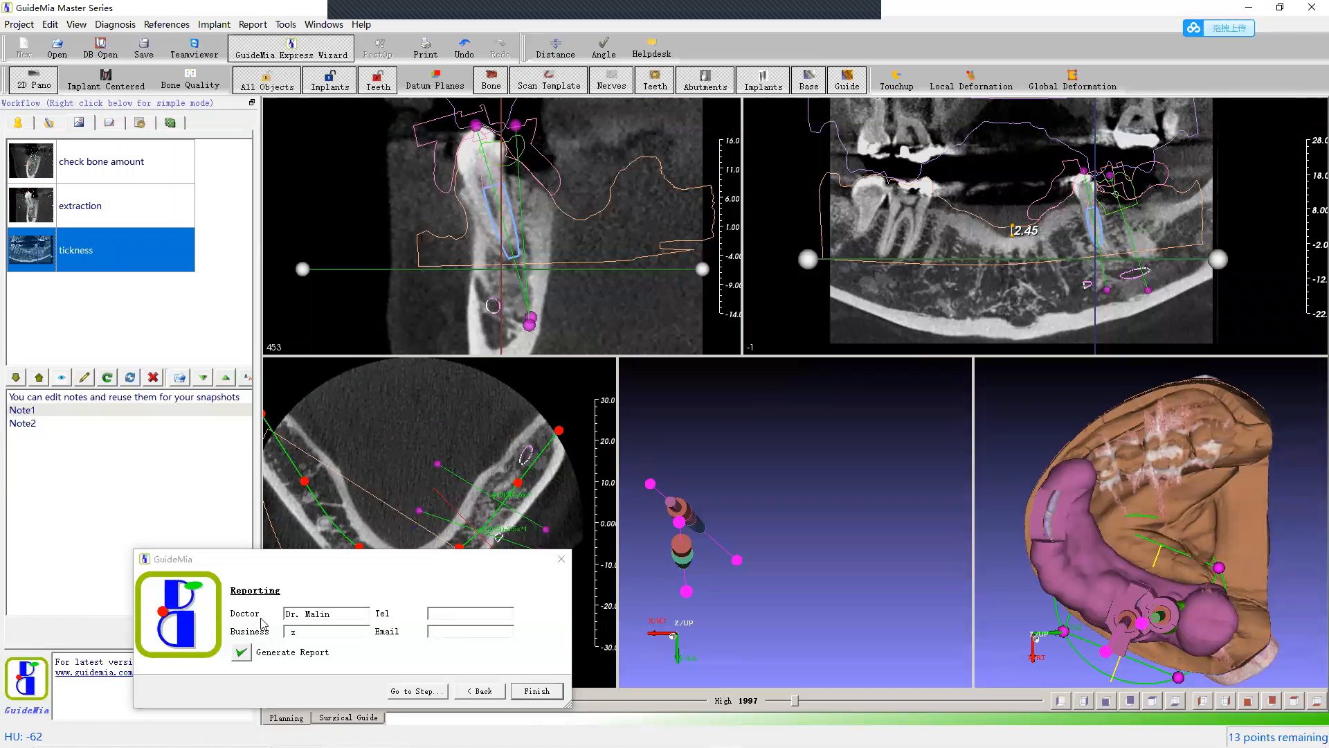
pyautogui.click(406, 568)
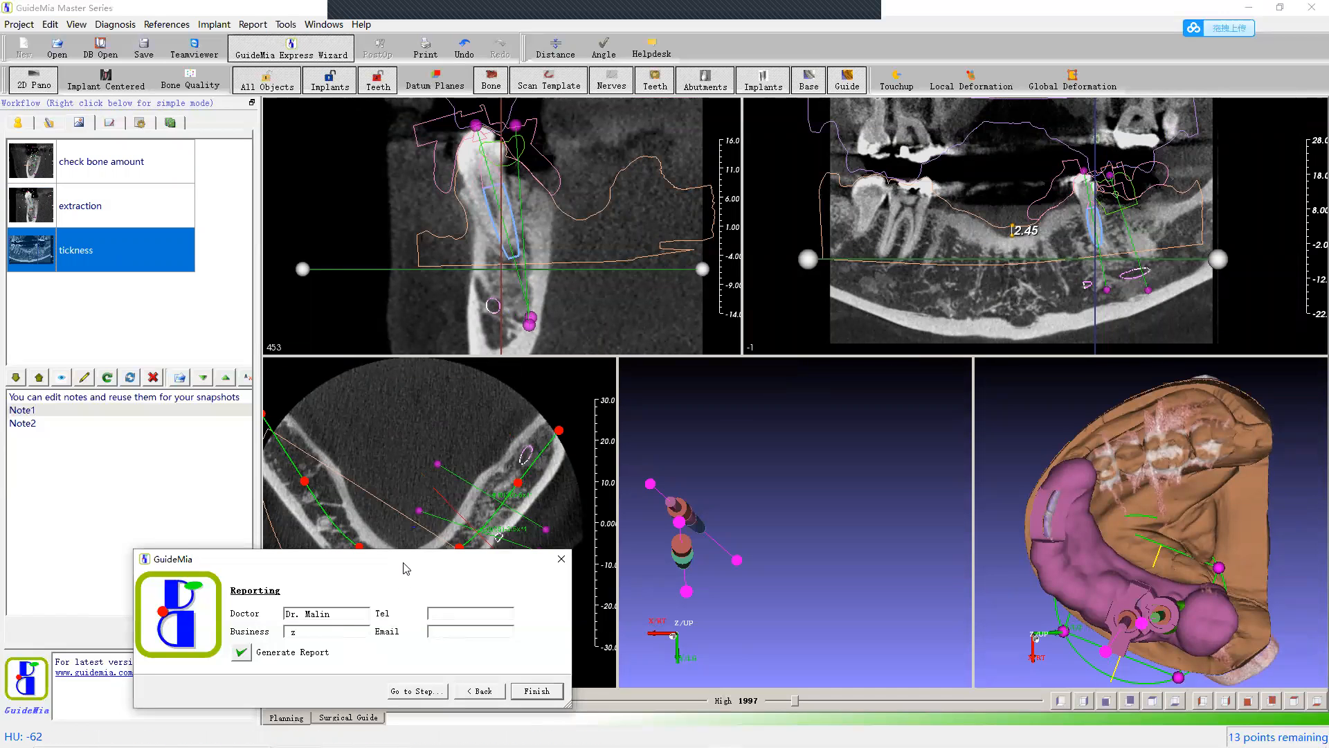
pyautogui.moveTo(406, 568); pyautogui.dragTo(385, 503)
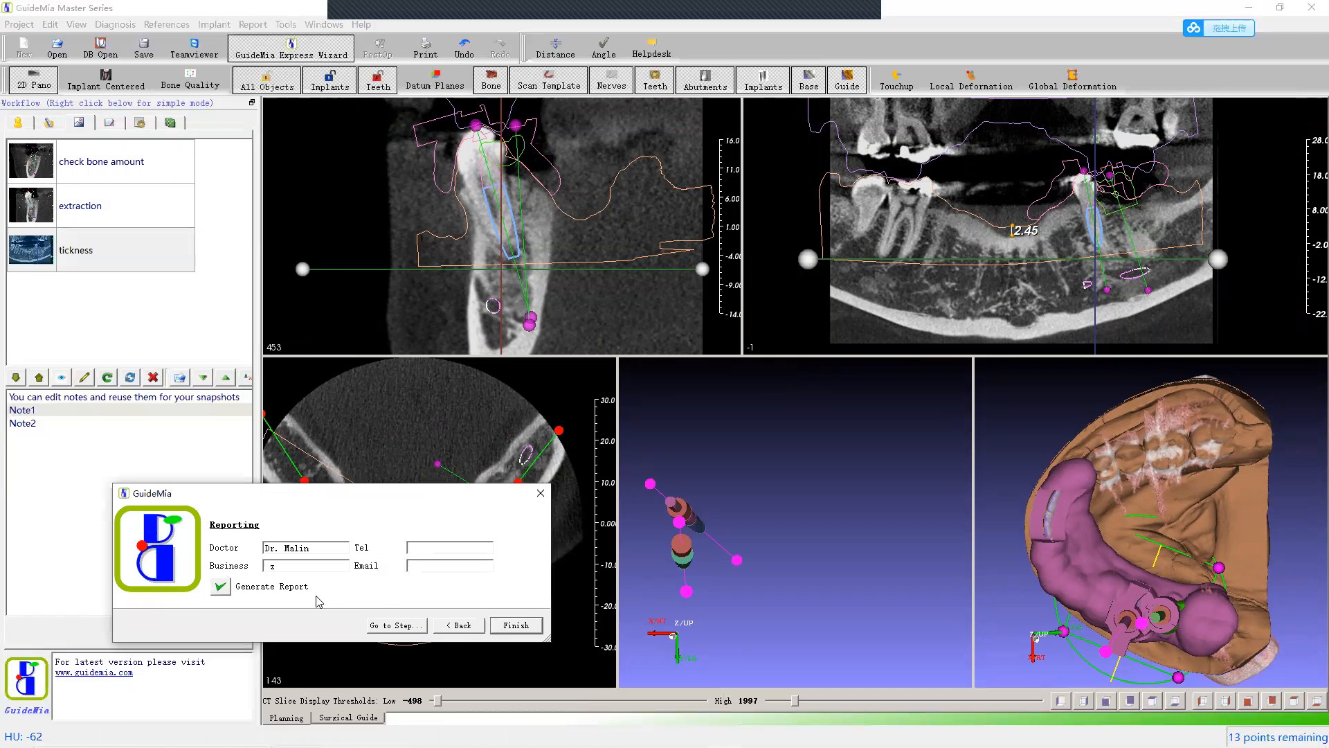
# Step: Generate the report despite the outdated surgical guide, and save the project as "training", replacing the existing file
pyautogui.click(220, 586)
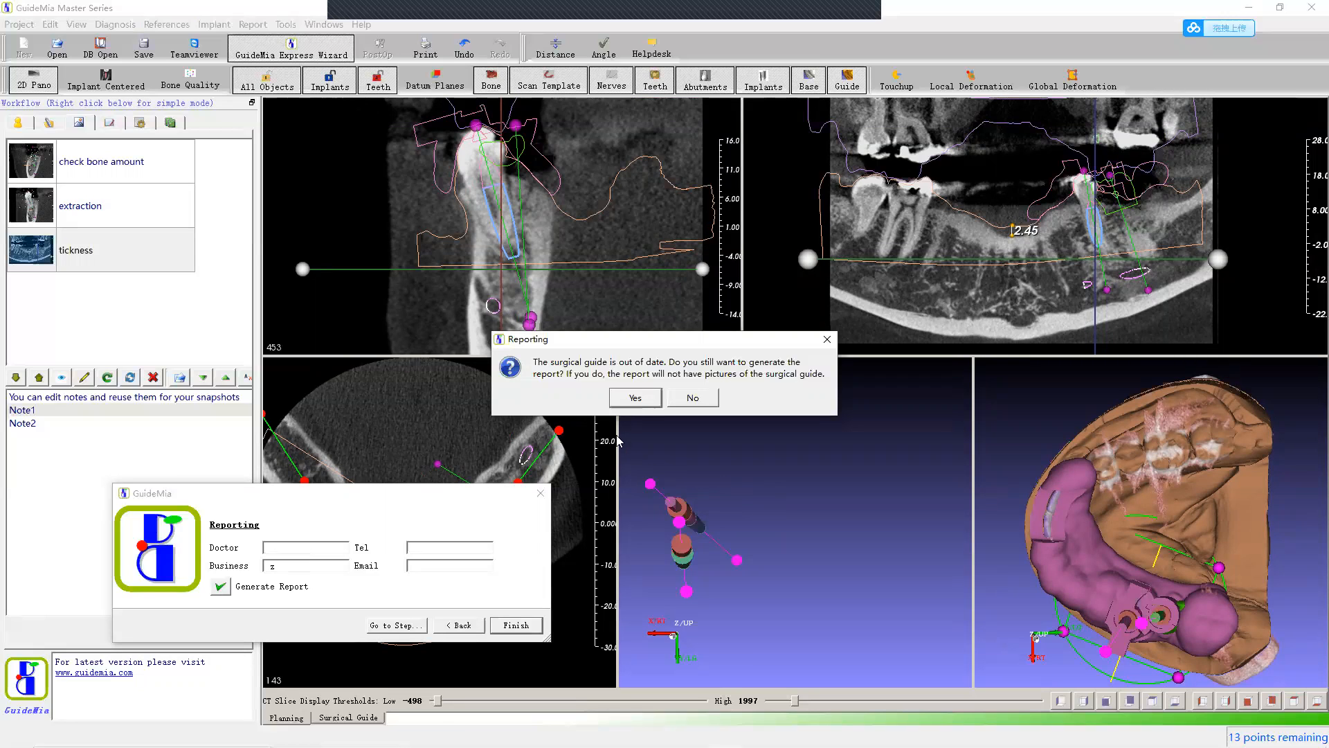
pyautogui.click(635, 397)
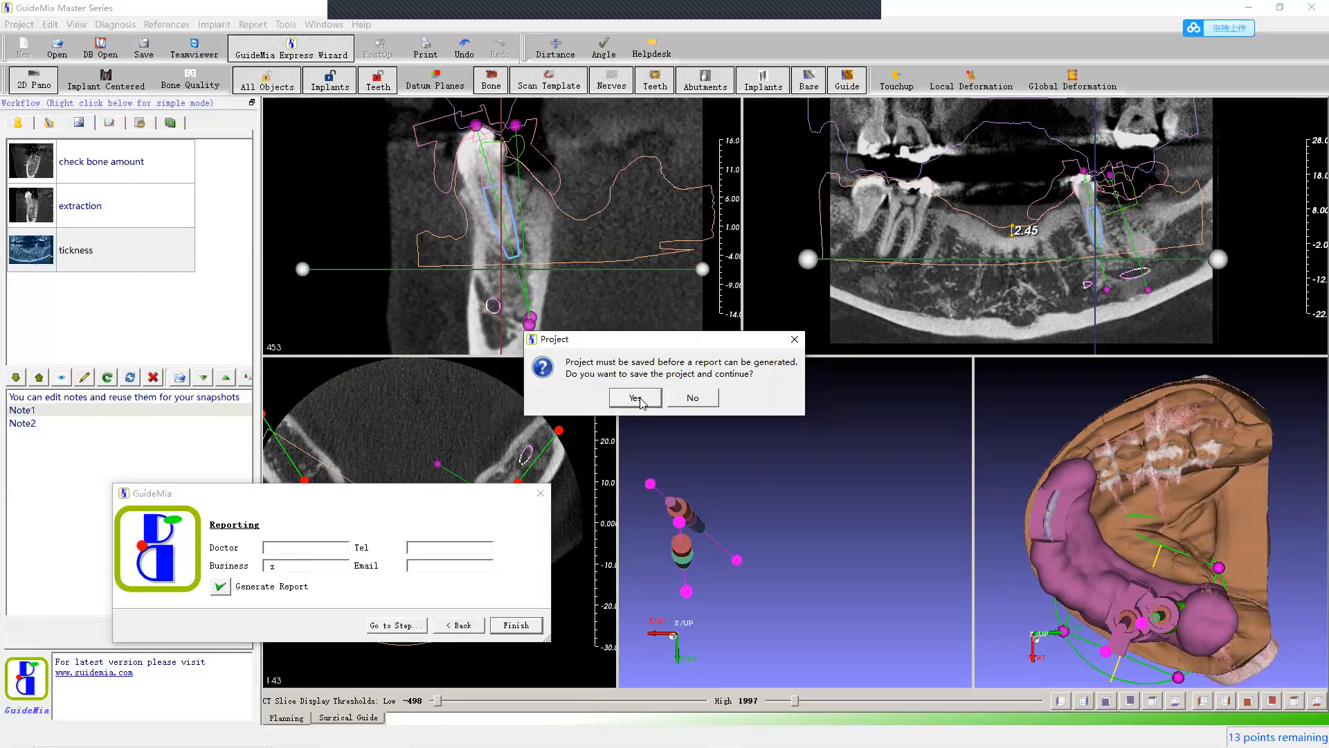
pyautogui.click(635, 397)
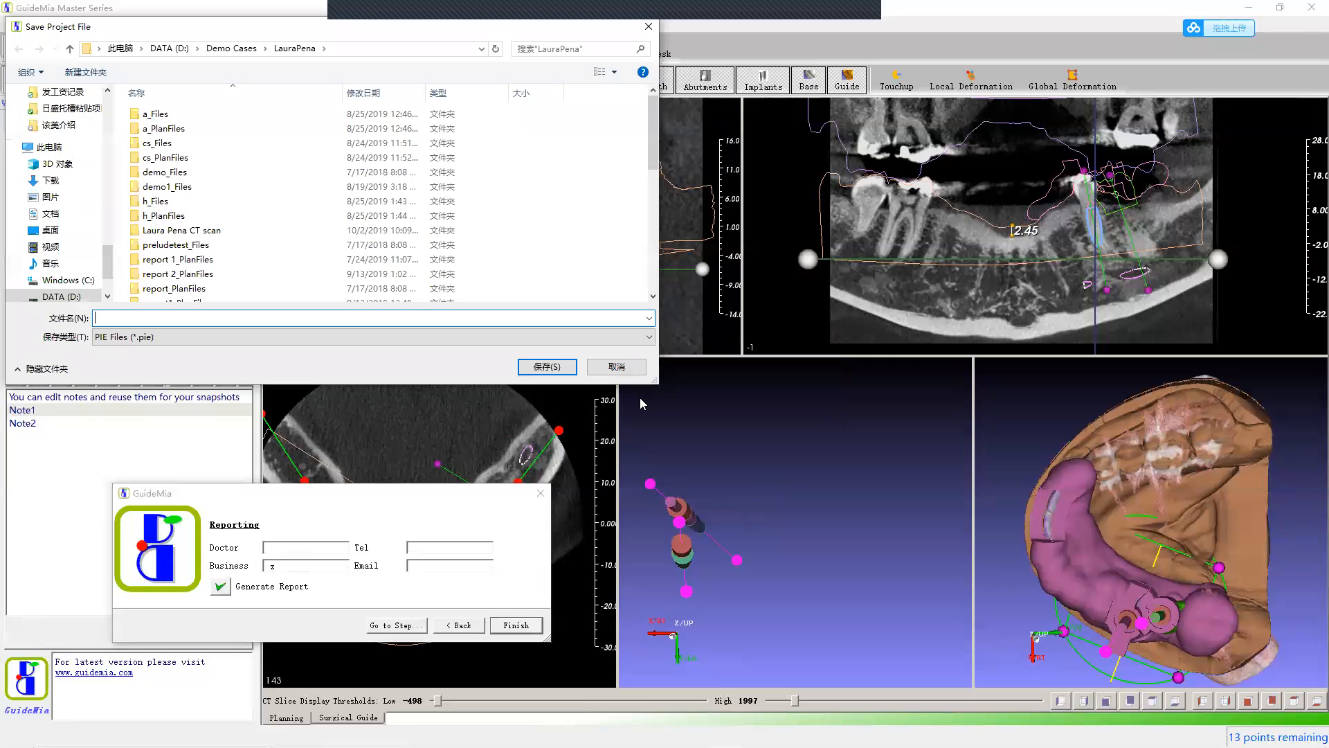
pyautogui.write('tr')
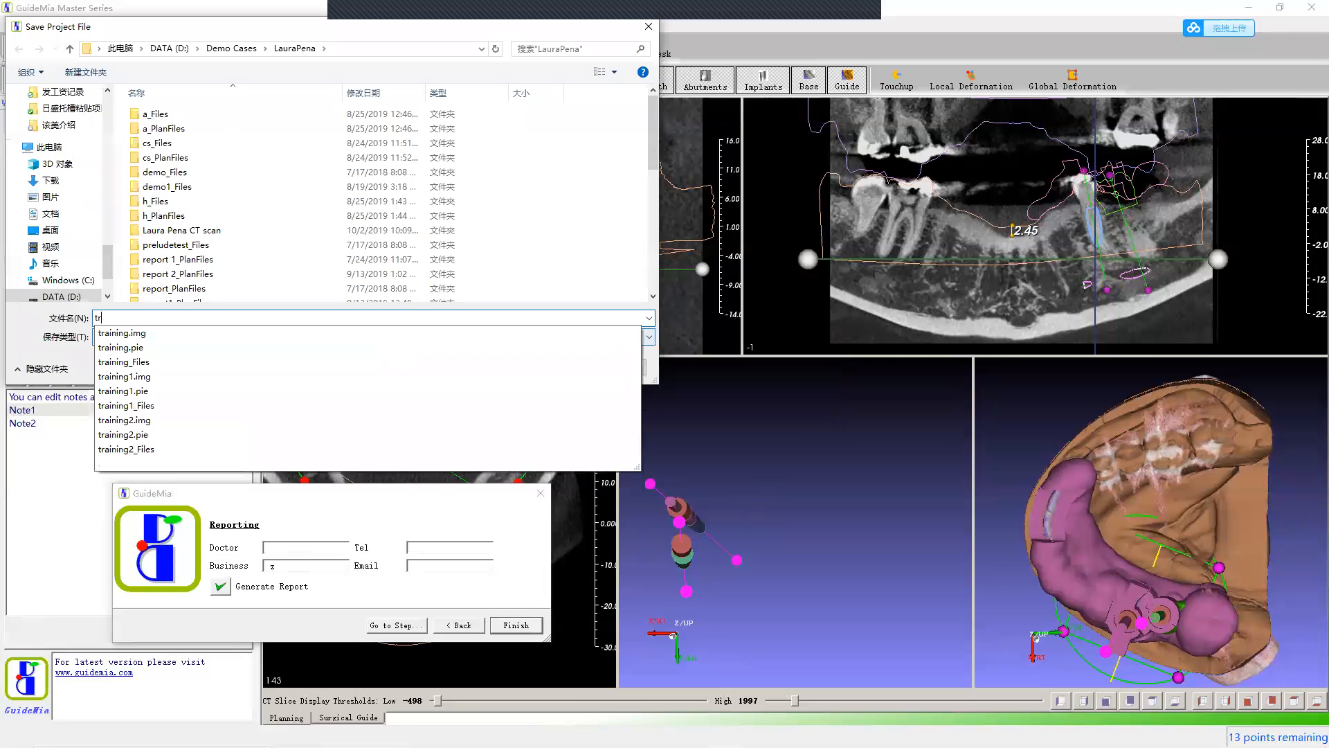
pyautogui.write('aining')
pyautogui.press('Return')
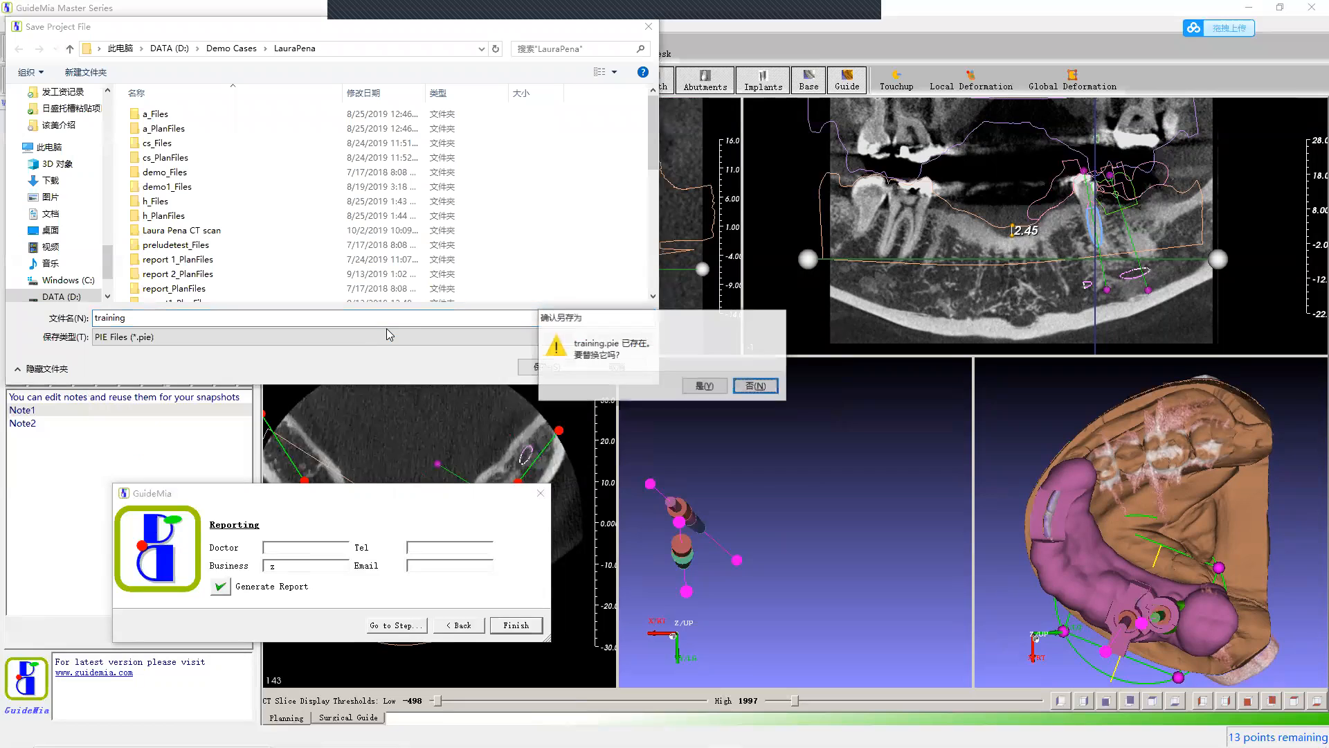
pyautogui.click(704, 385)
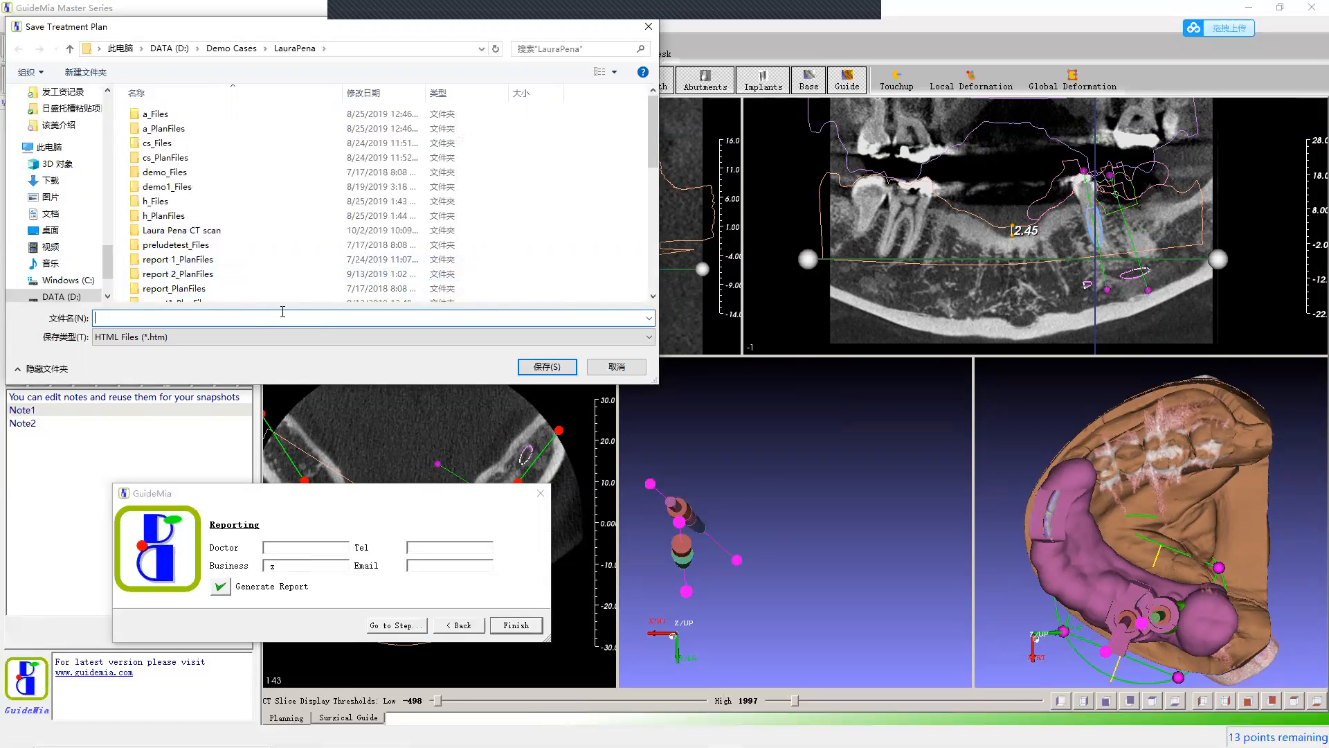
# Step: Save the treatment plan report as an HTML file named report2
pyautogui.write('re')
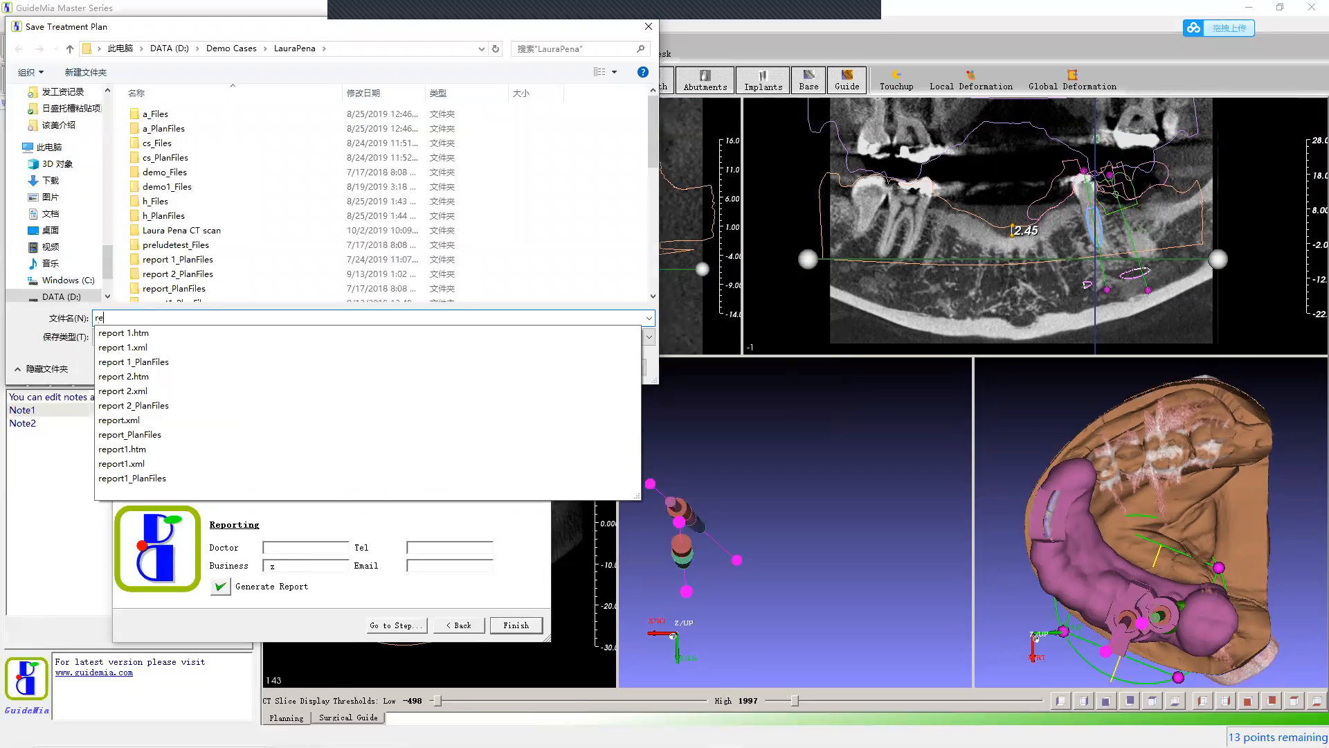
pyautogui.write('port')
pyautogui.press('Return')
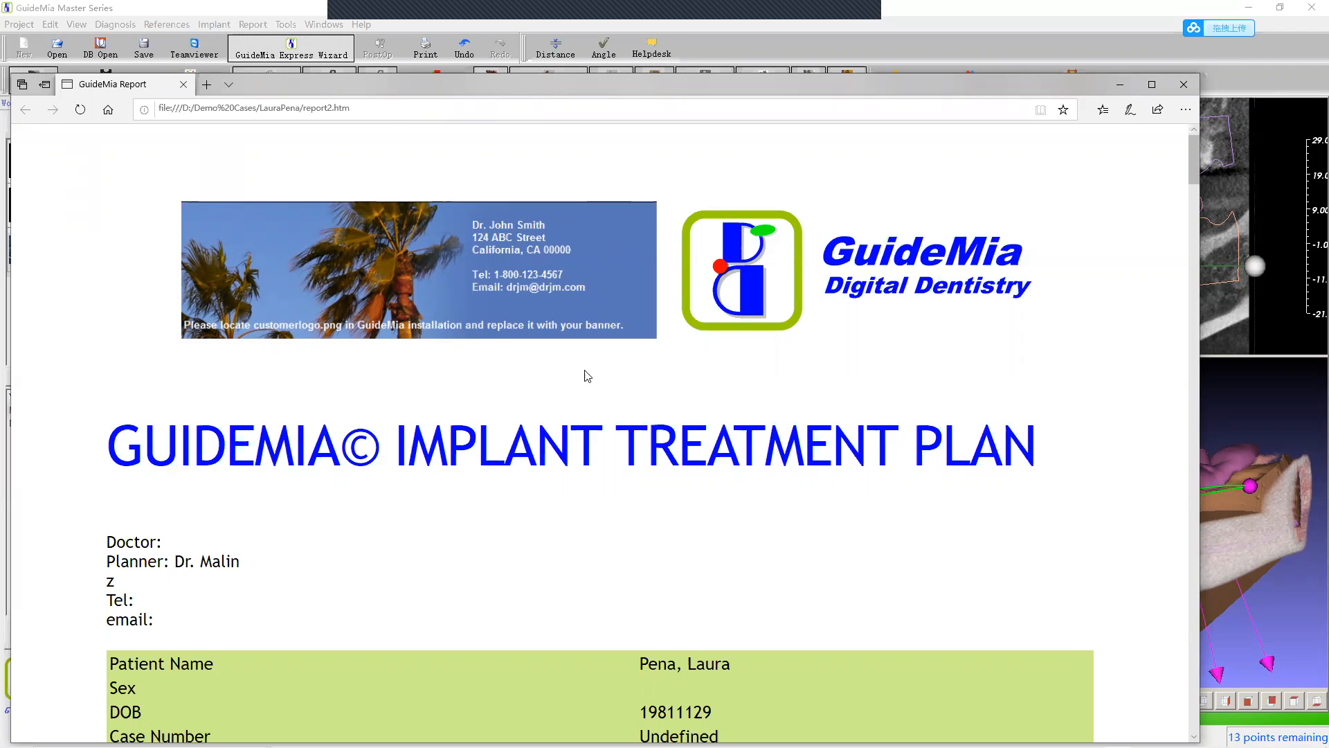
# Step: Review the report's patient information, disclaimer, acknowledgement, panoramic plan overview and implant list
pyautogui.scroll(-3, 551, 340)
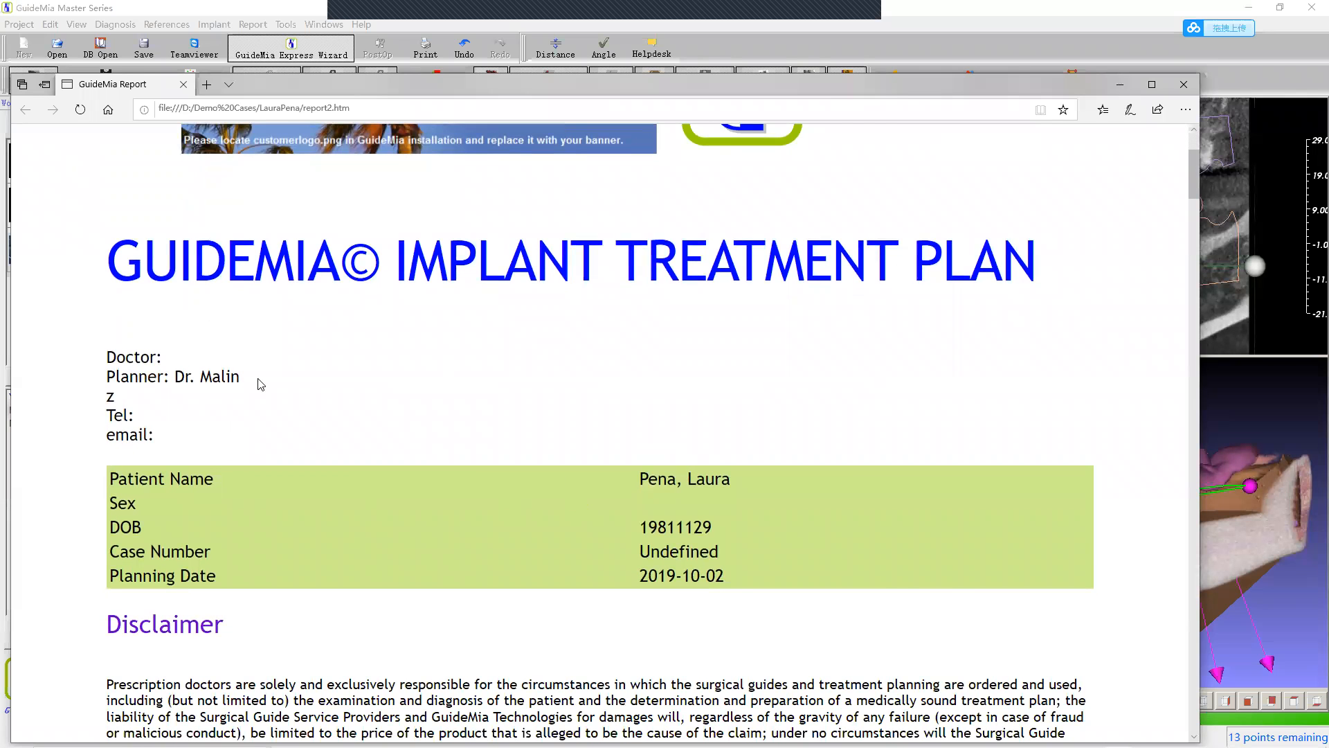
pyautogui.scroll(-6, 263, 376)
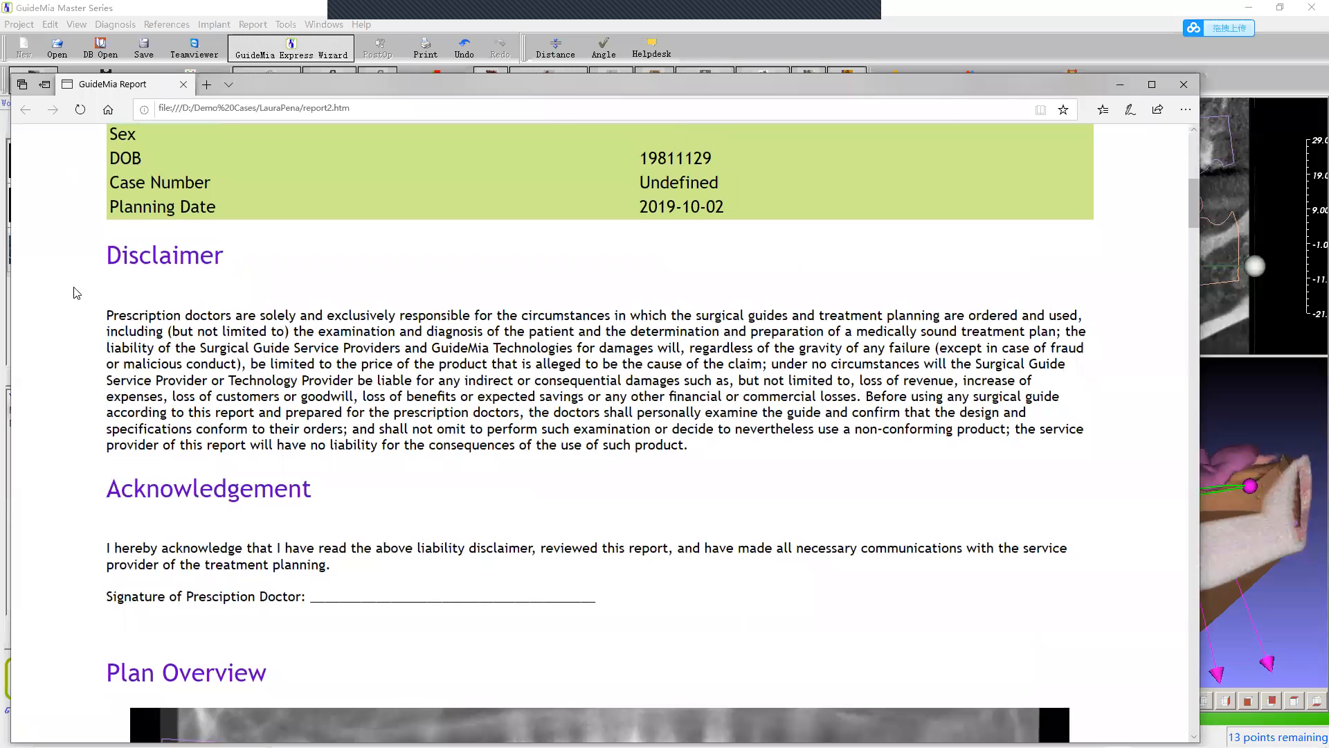
pyautogui.scroll(-3, 161, 389)
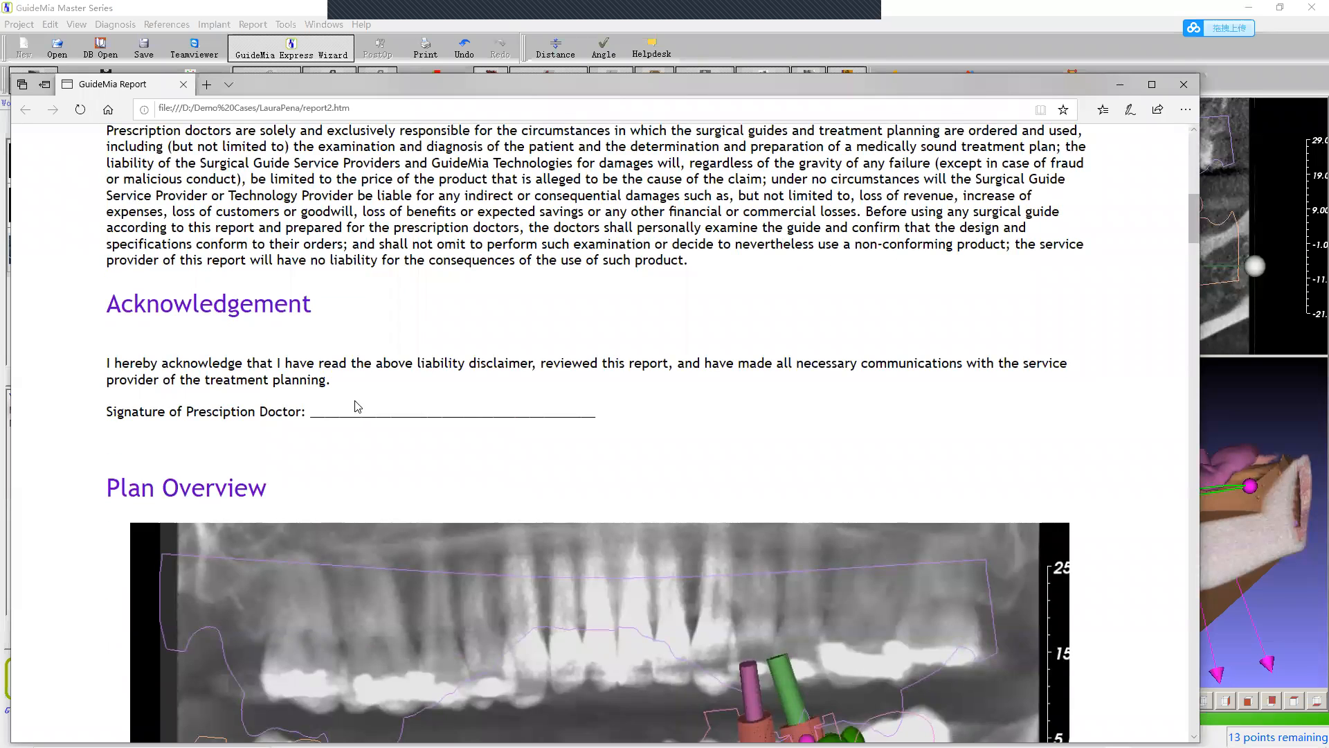
pyautogui.scroll(-9, 356, 406)
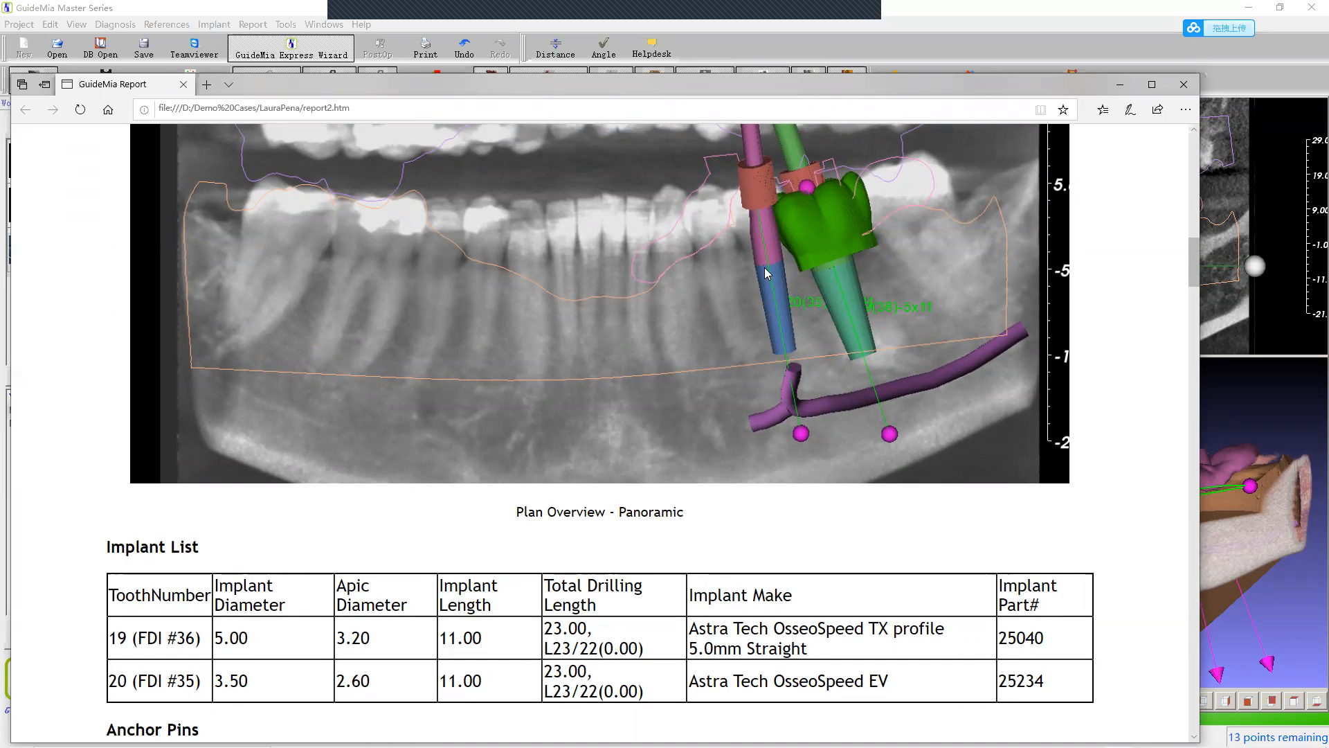
pyautogui.scroll(-4, 766, 272)
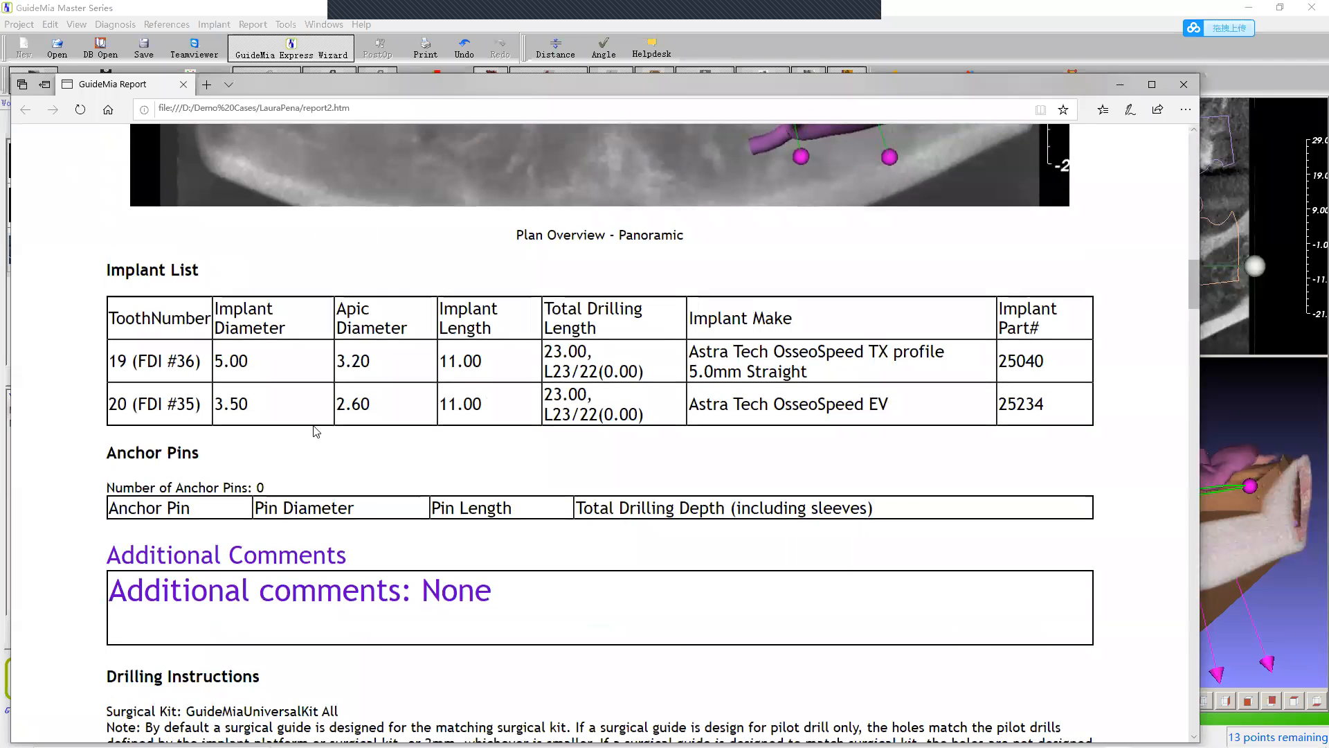
pyautogui.scroll(-3, 745, 378)
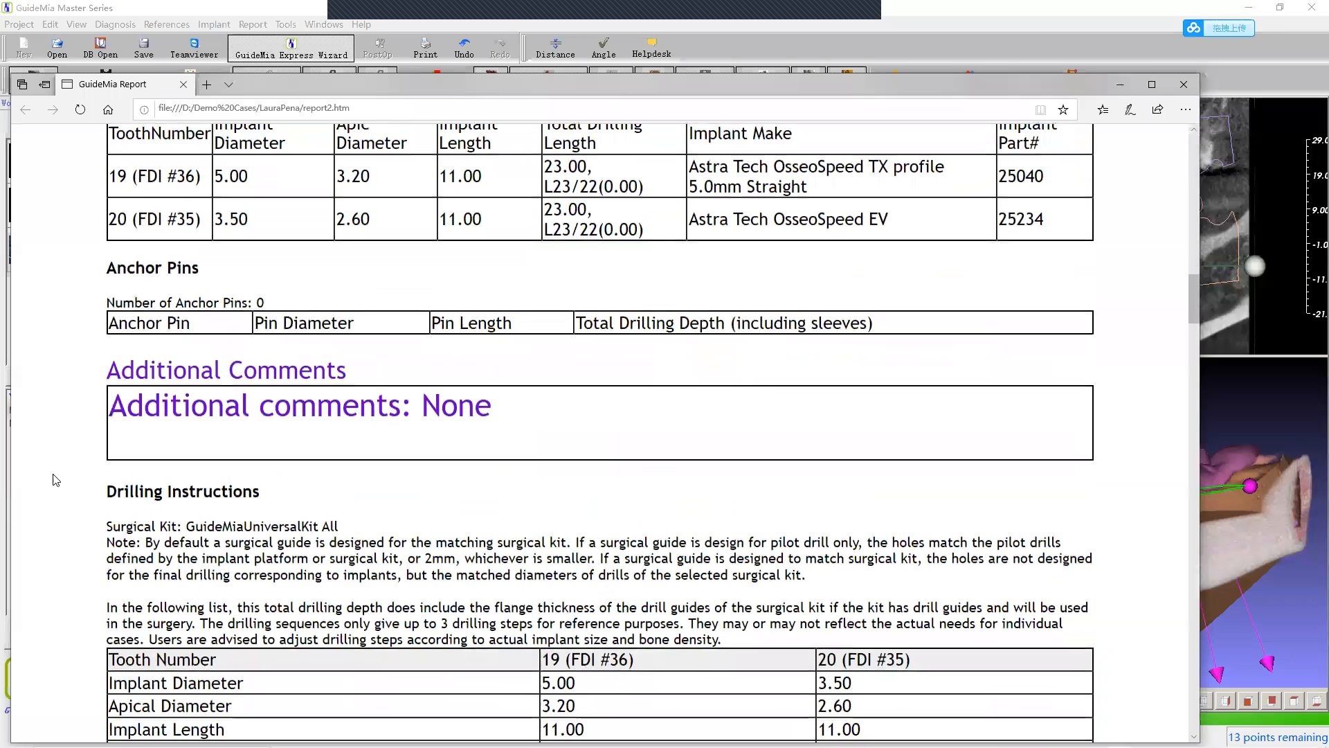
# Step: Examine the surgical kit named in the drilling instructions and compare it with the implant list and anchor pin sections
pyautogui.scroll(-3, 430, 404)
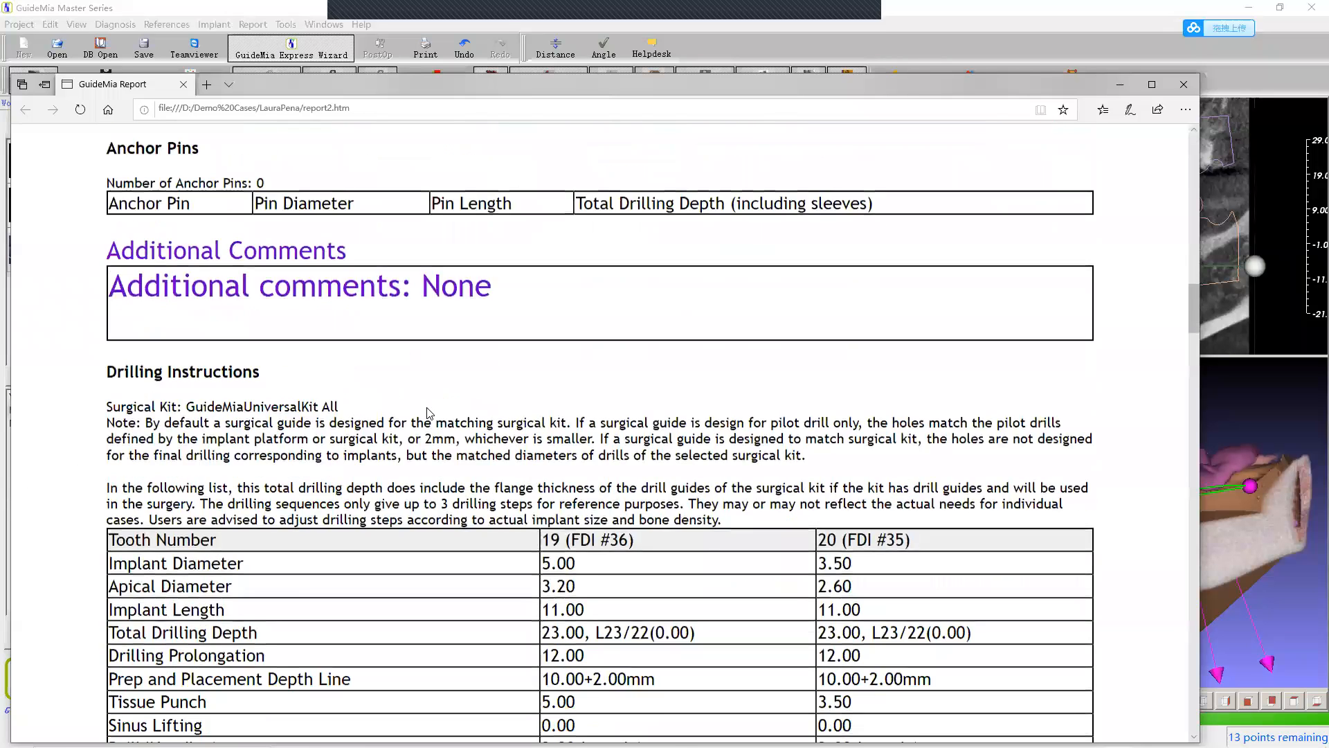
pyautogui.moveTo(221, 340); pyautogui.dragTo(351, 350)
pyautogui.scroll(7, 350, 350)
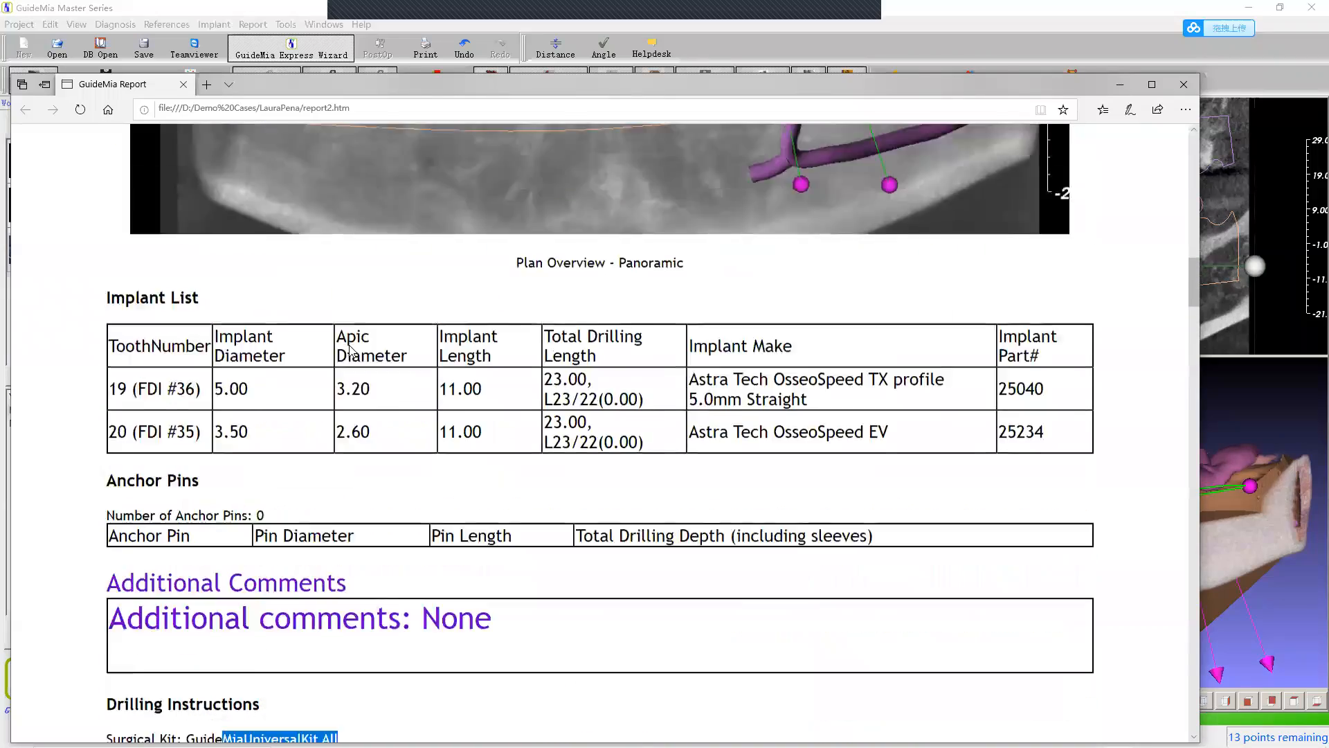
pyautogui.scroll(-4, 350, 351)
pyautogui.scroll(-2, 351, 351)
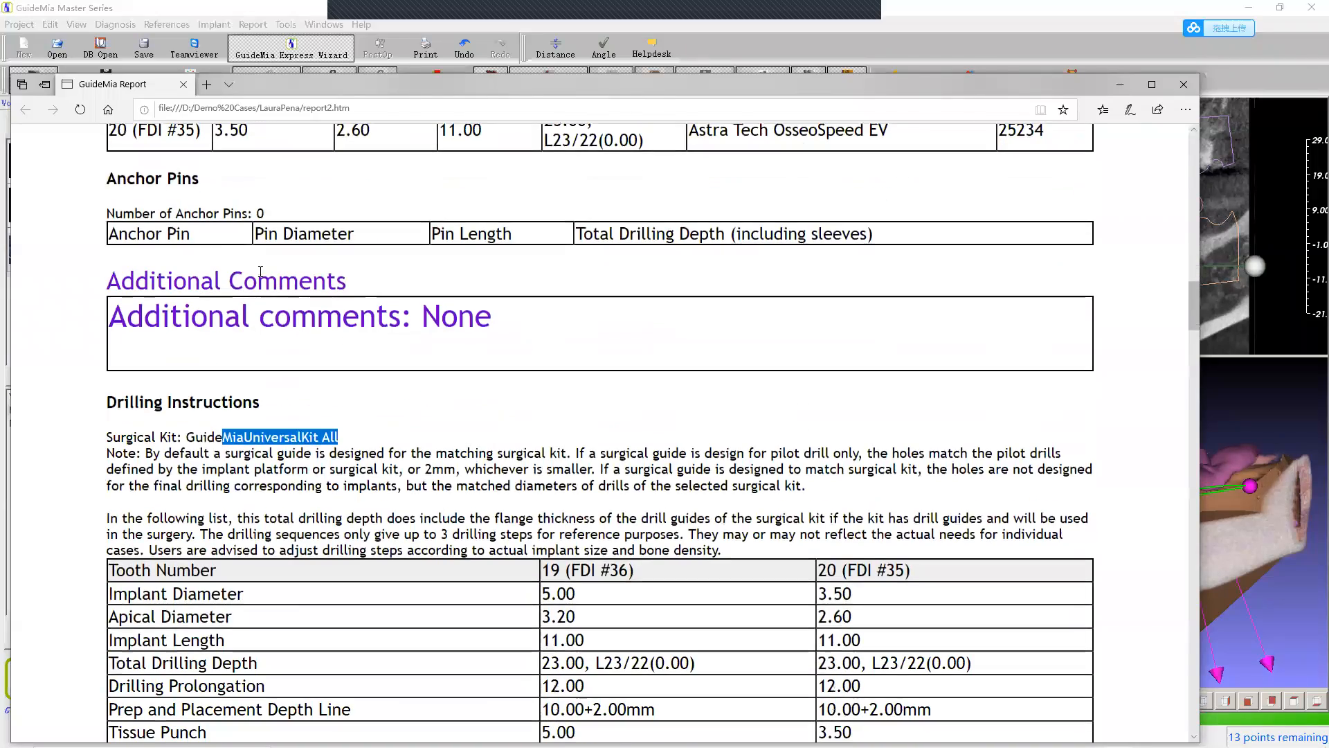
pyautogui.scroll(-5, 445, 383)
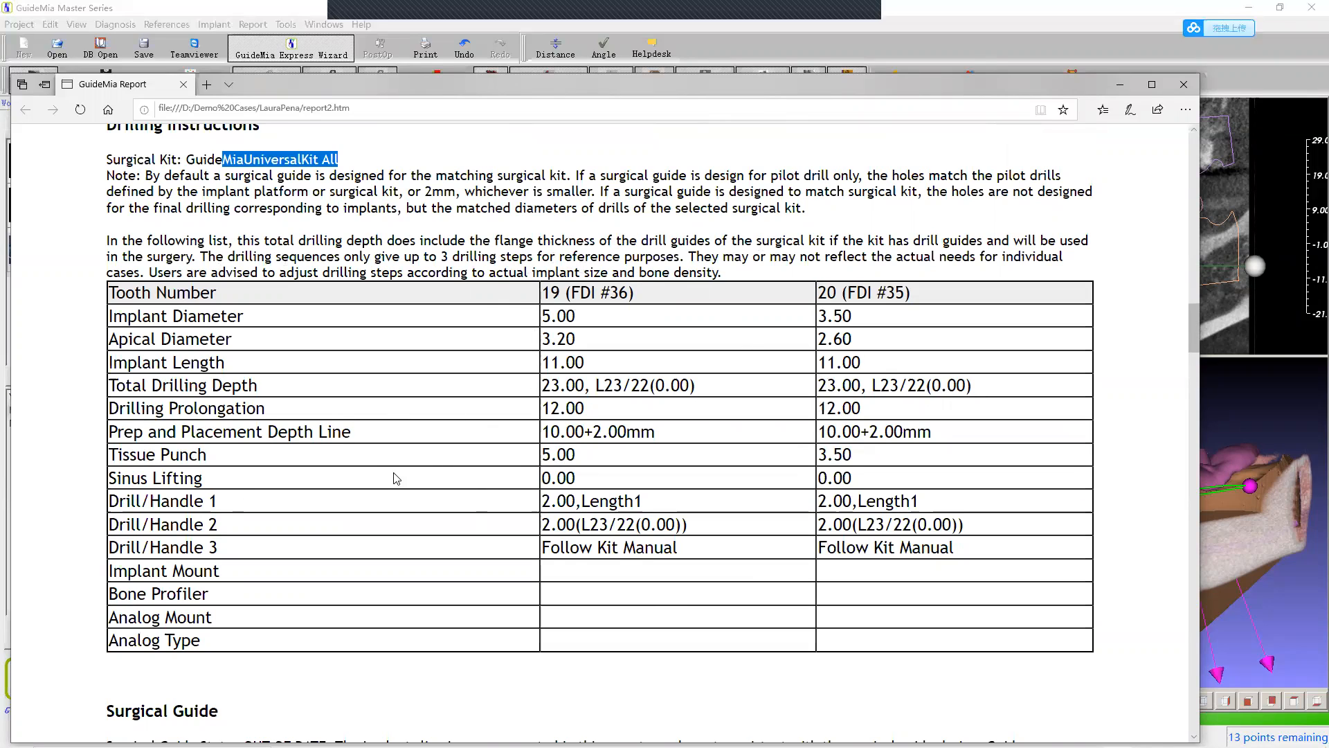
# Step: Highlight the total drilling depth entries for teeth 19 and 20 in the drilling instructions table
pyautogui.moveTo(561, 388); pyautogui.dragTo(972, 391)
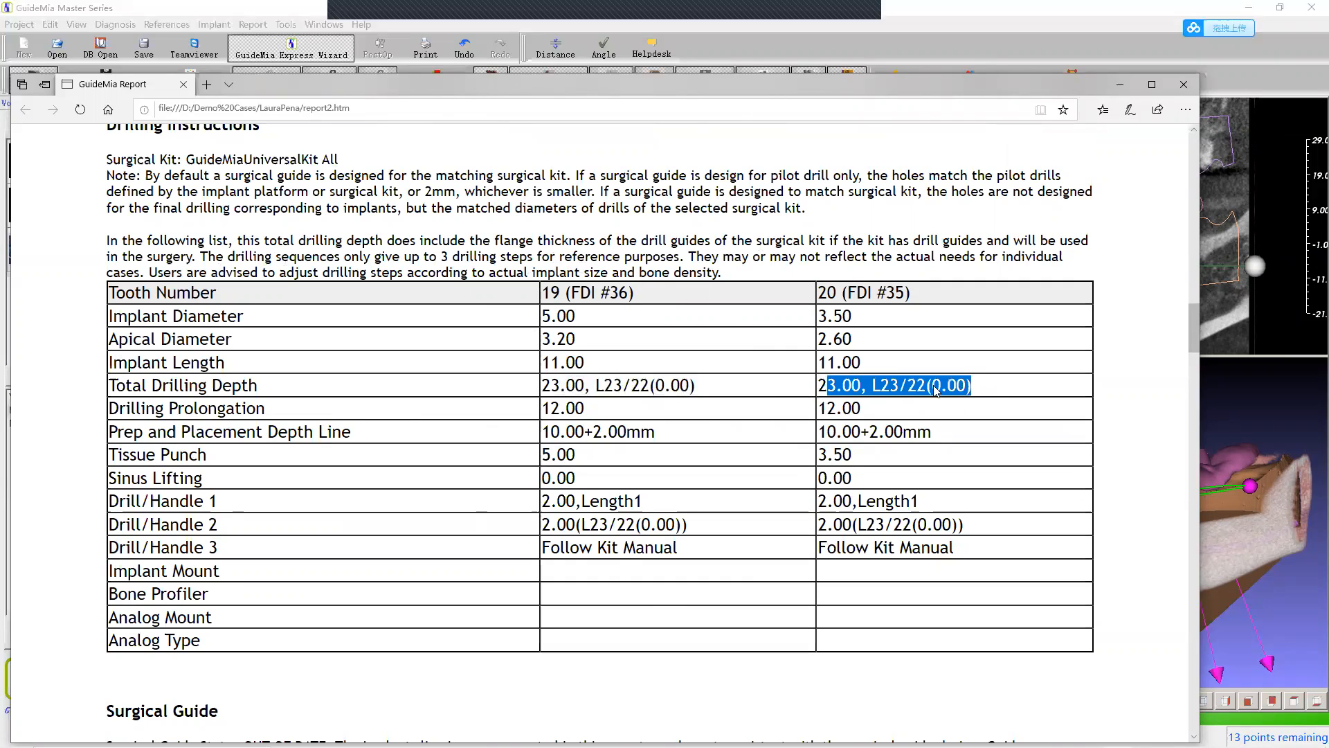
pyautogui.click(911, 385)
pyautogui.moveTo(871, 385); pyautogui.dragTo(973, 391)
pyautogui.moveTo(591, 382); pyautogui.dragTo(702, 516)
pyautogui.click(698, 518)
# Step: Find the Surgical Guide section of the report and highlight the guide type
pyautogui.scroll(-5, 698, 518)
pyautogui.scroll(-4, 698, 518)
pyautogui.scroll(3, 698, 518)
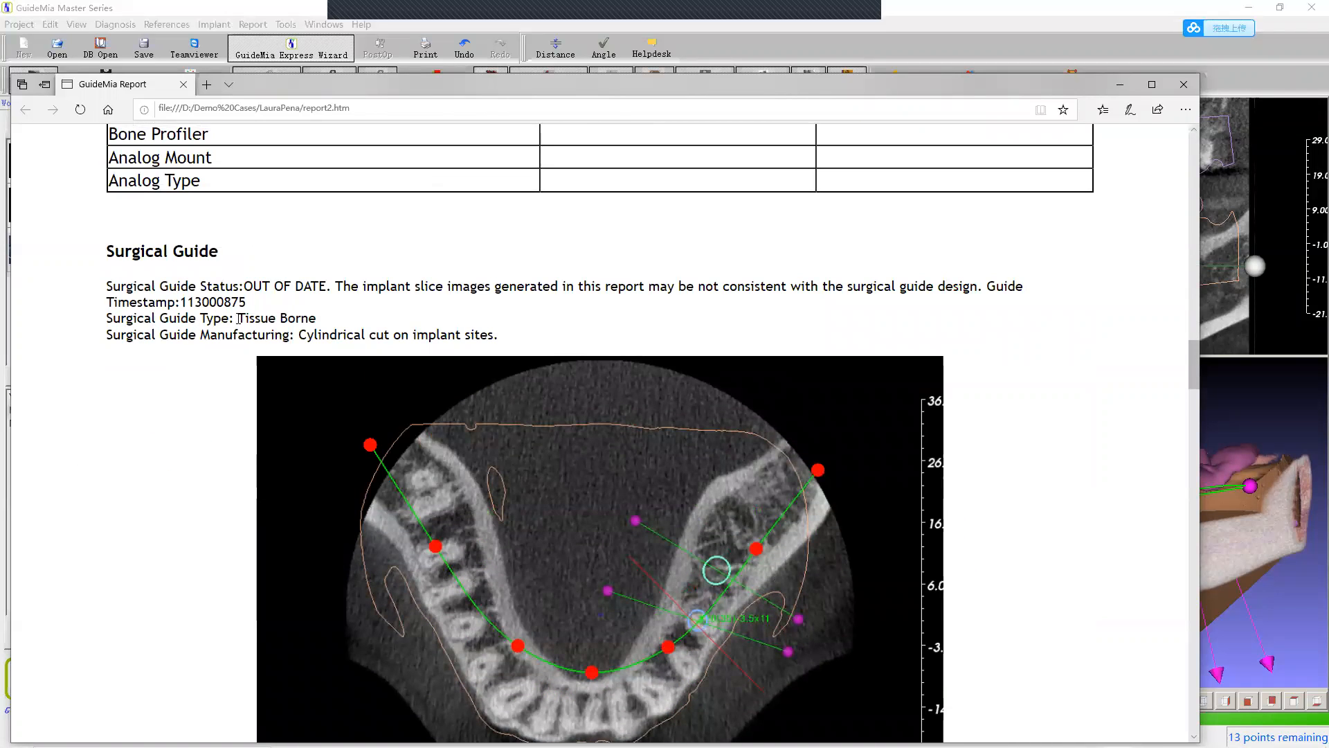
pyautogui.moveTo(159, 318); pyautogui.dragTo(351, 328)
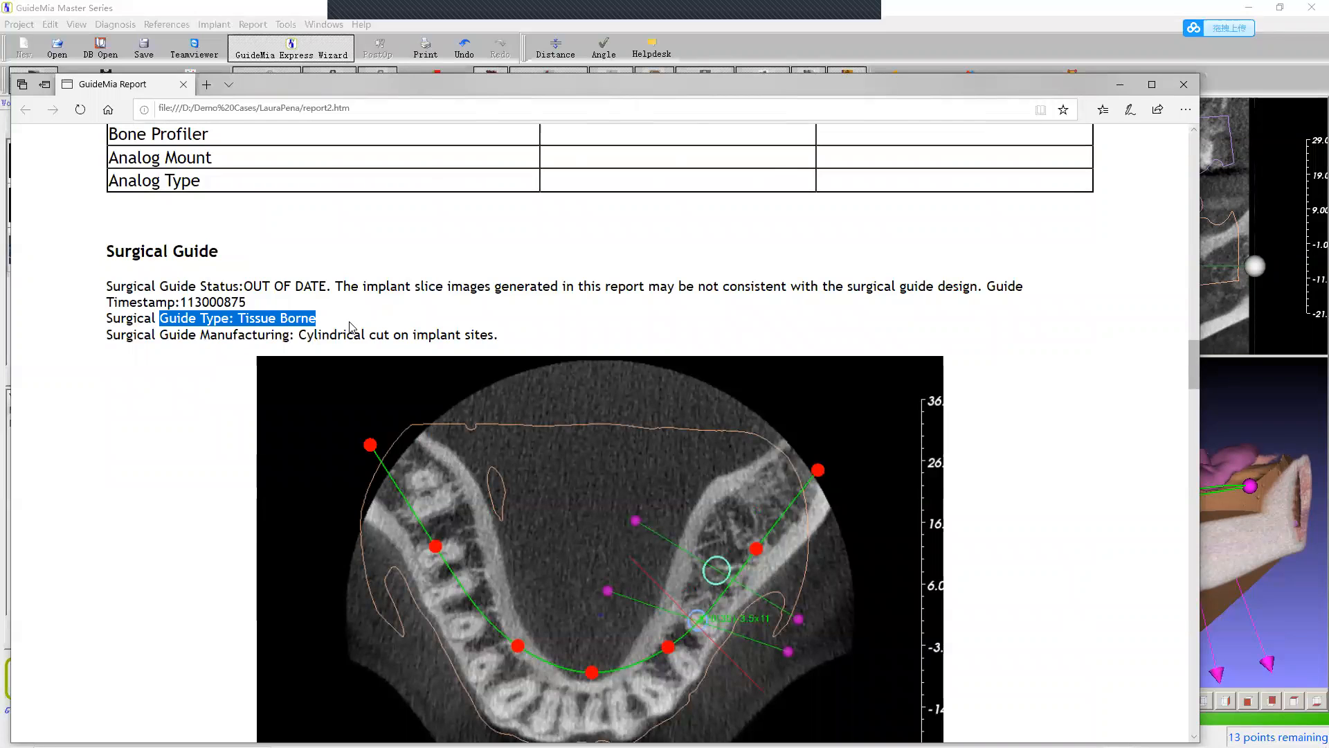
pyautogui.click(200, 302)
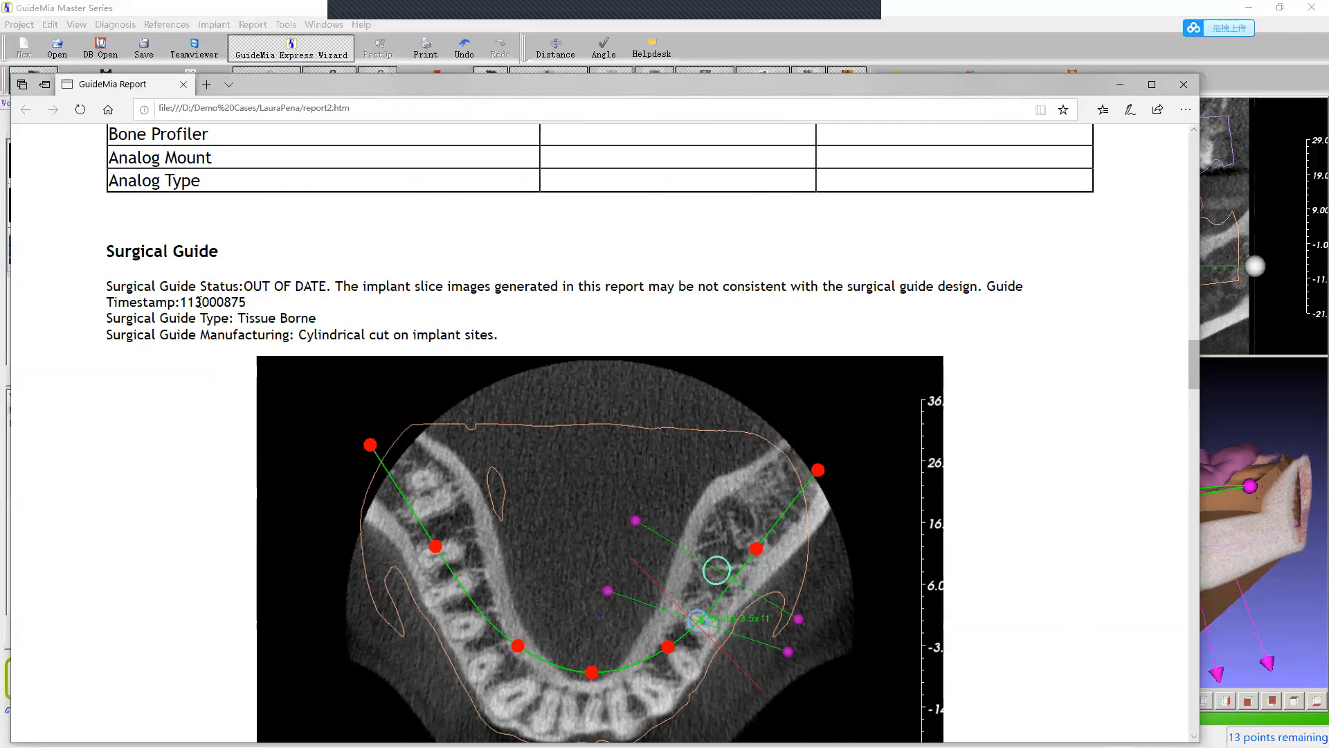
# Step: Highlight the surgical guide's status and its timestamp in the report
pyautogui.moveTo(241, 285); pyautogui.dragTo(338, 292)
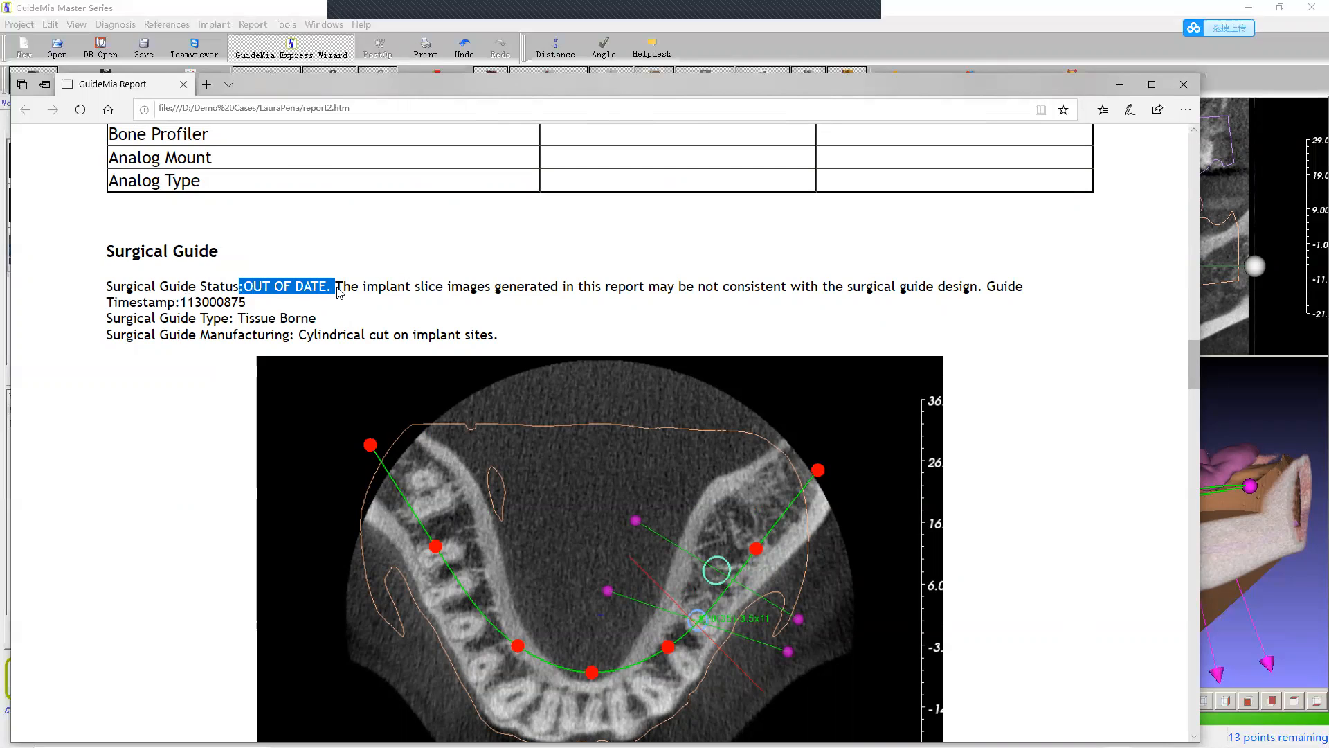
pyautogui.click(250, 279)
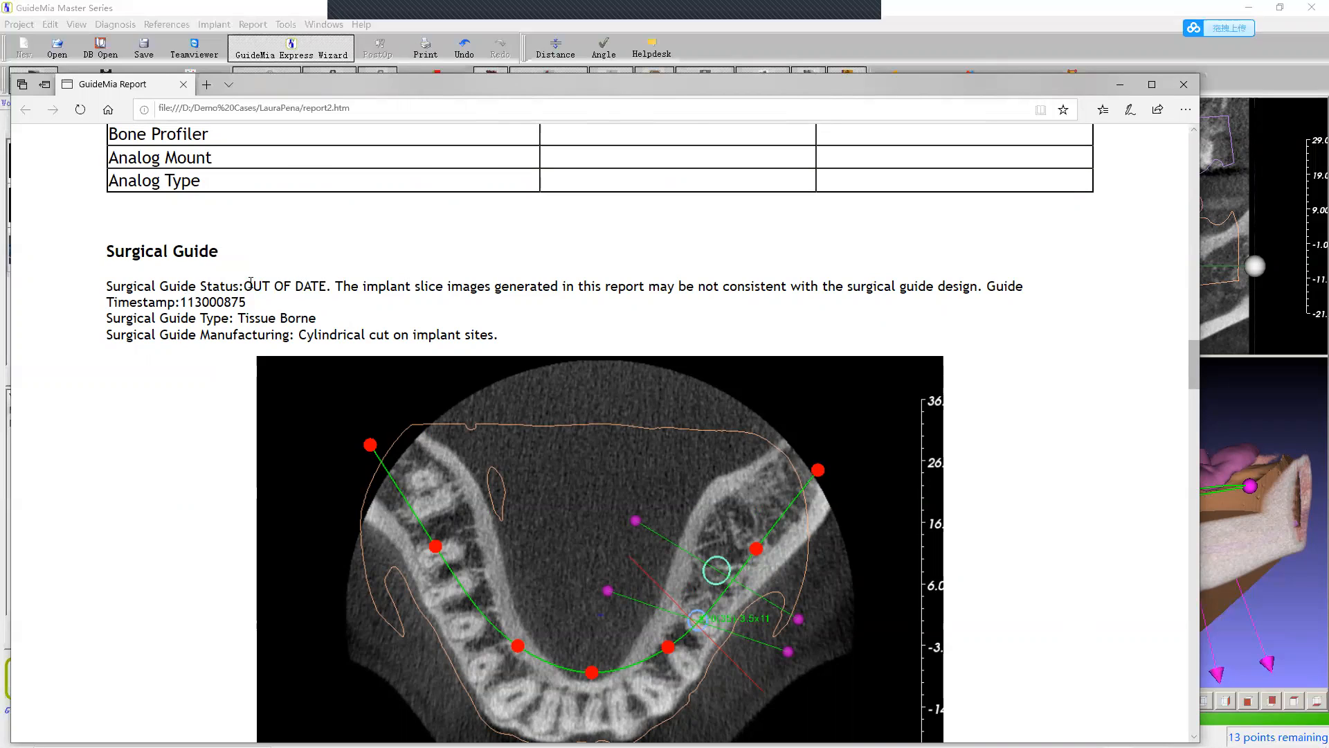
pyautogui.moveTo(245, 285); pyautogui.dragTo(340, 292)
pyautogui.click(302, 298)
pyautogui.moveTo(181, 303); pyautogui.dragTo(267, 310)
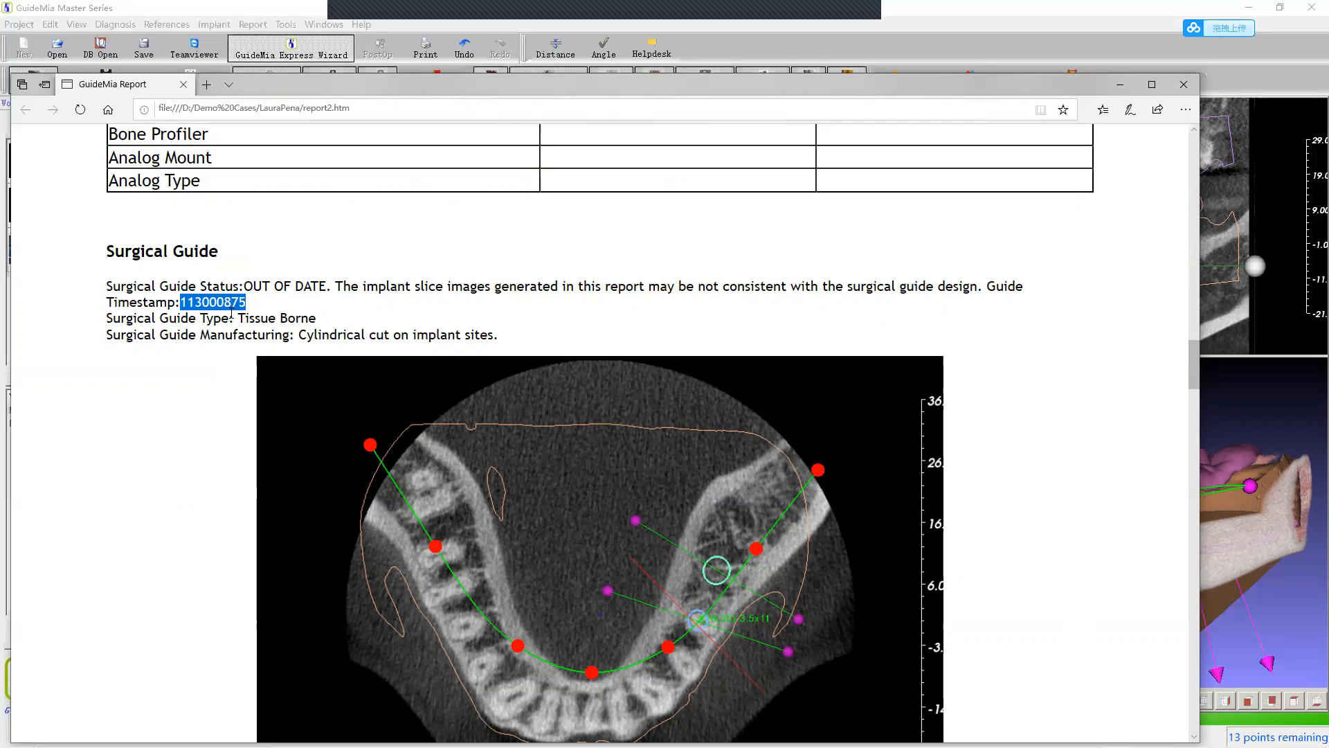
pyautogui.click(241, 316)
# Step: Review the axial and 3D plan overview images and the implant details for tooth 19
pyautogui.scroll(-3, 239, 322)
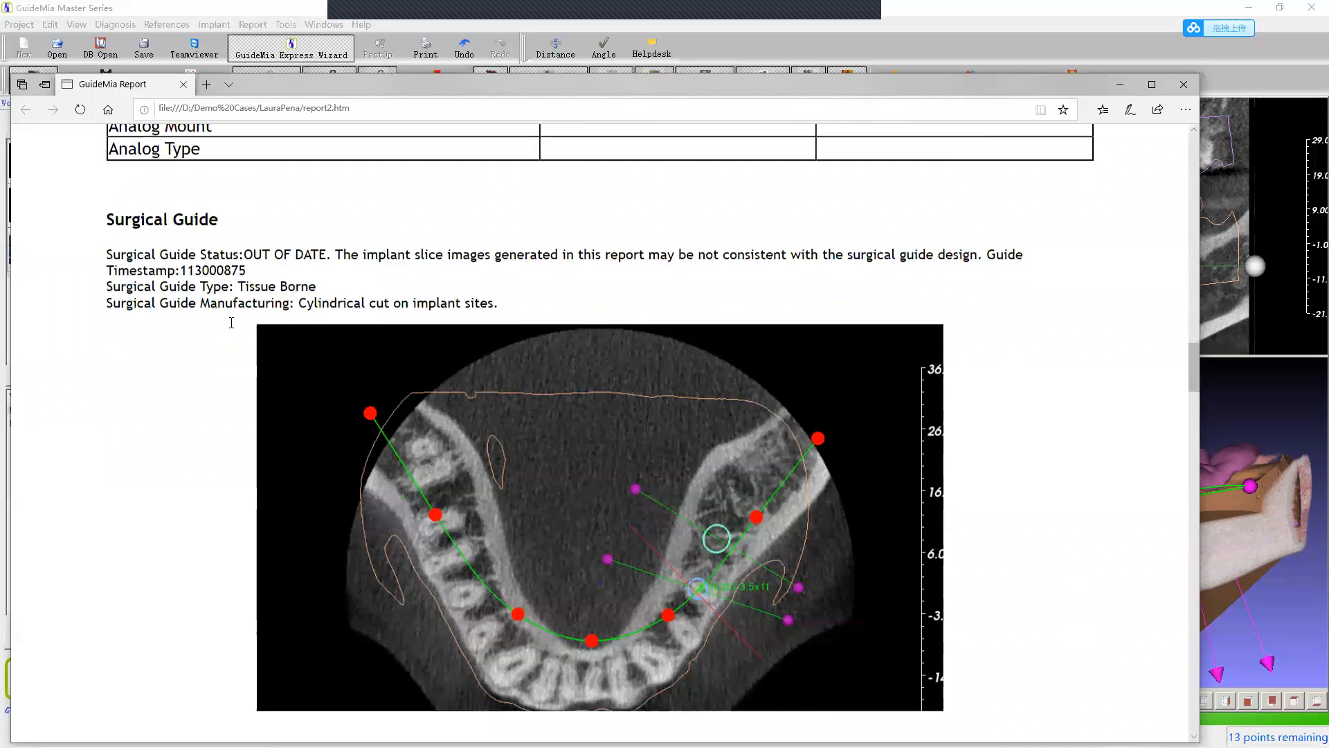
pyautogui.scroll(-15, 791, 482)
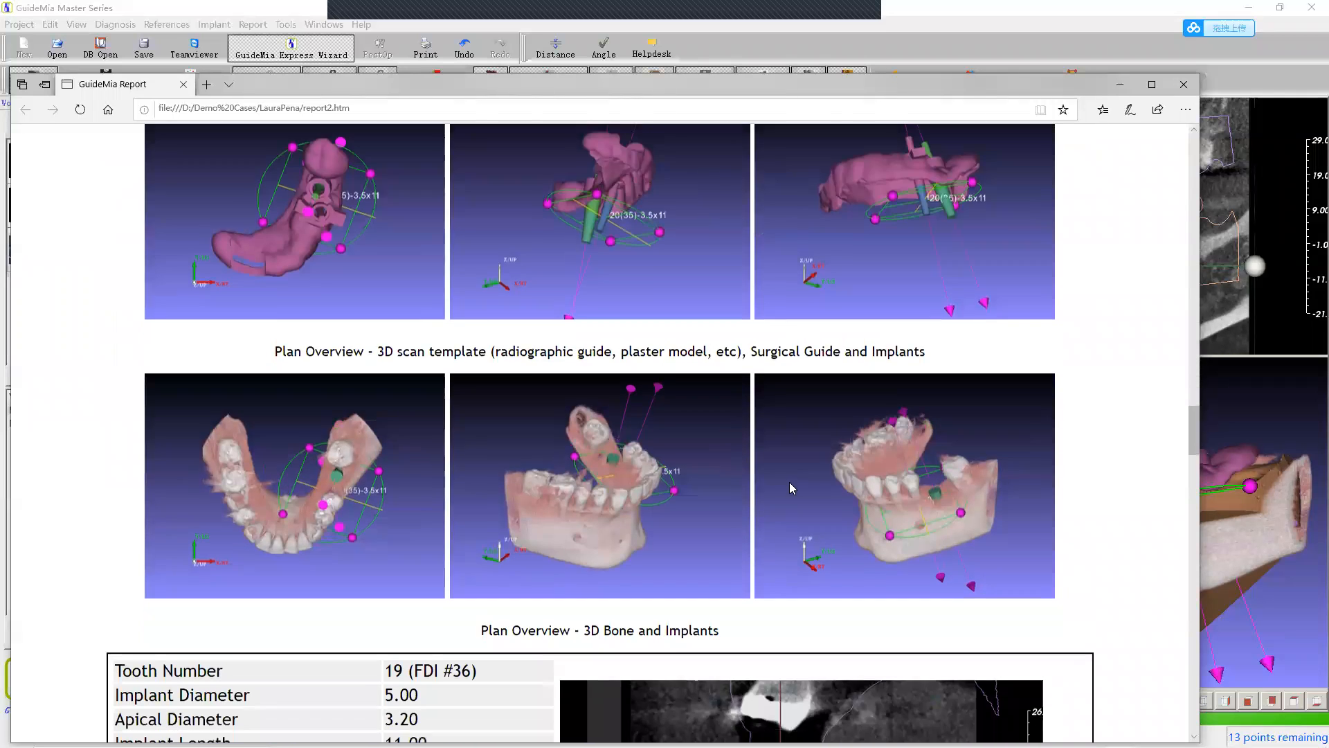
pyautogui.scroll(-1, 792, 488)
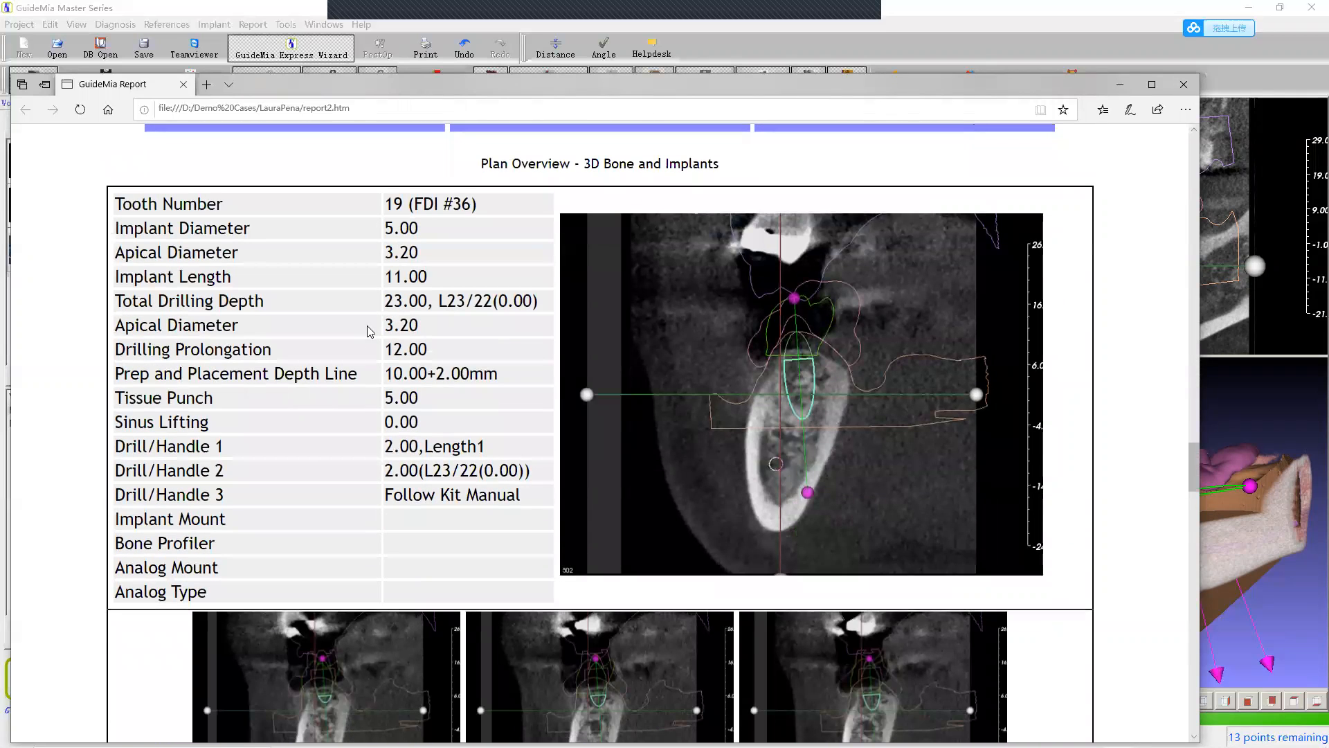
pyautogui.scroll(-4, 366, 360)
pyautogui.scroll(4, 367, 360)
pyautogui.scroll(-3, 414, 338)
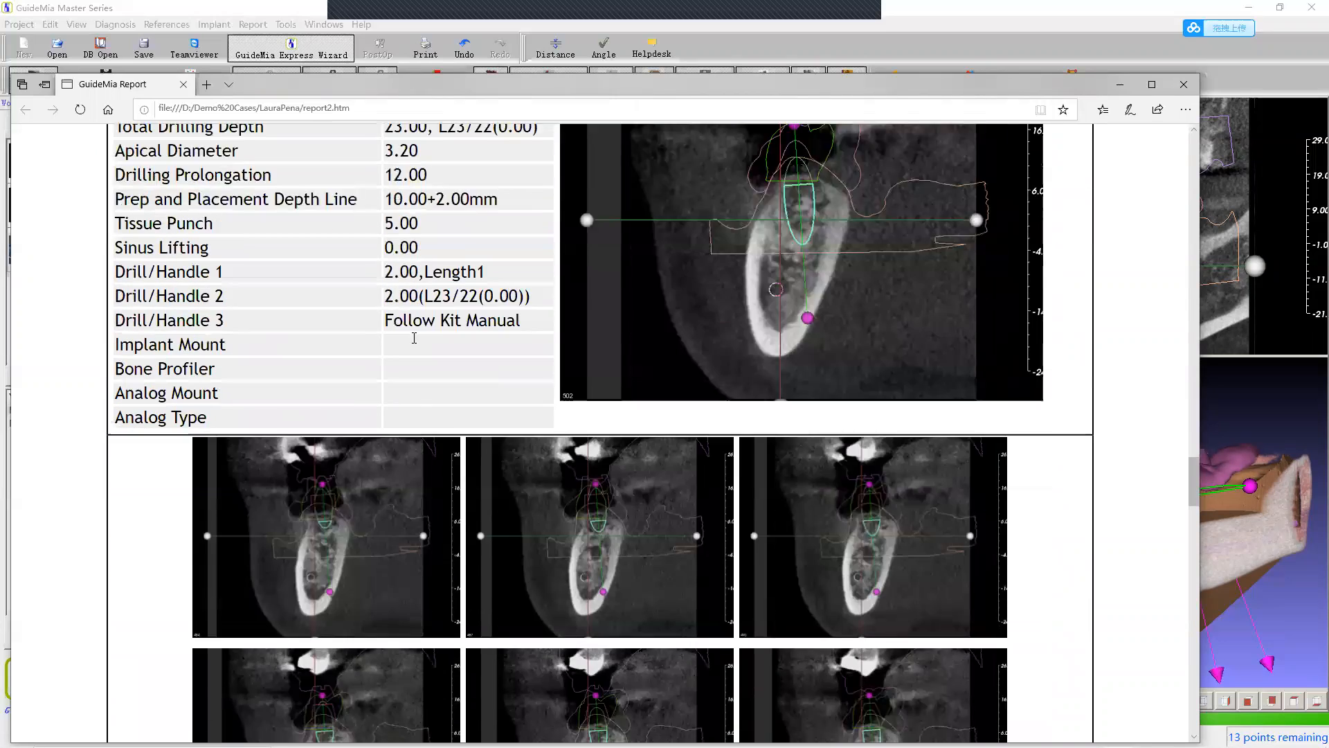
# Step: Examine the cross-section slices for tooth 19 and the implant details and slices for tooth 20
pyautogui.scroll(-10, 414, 338)
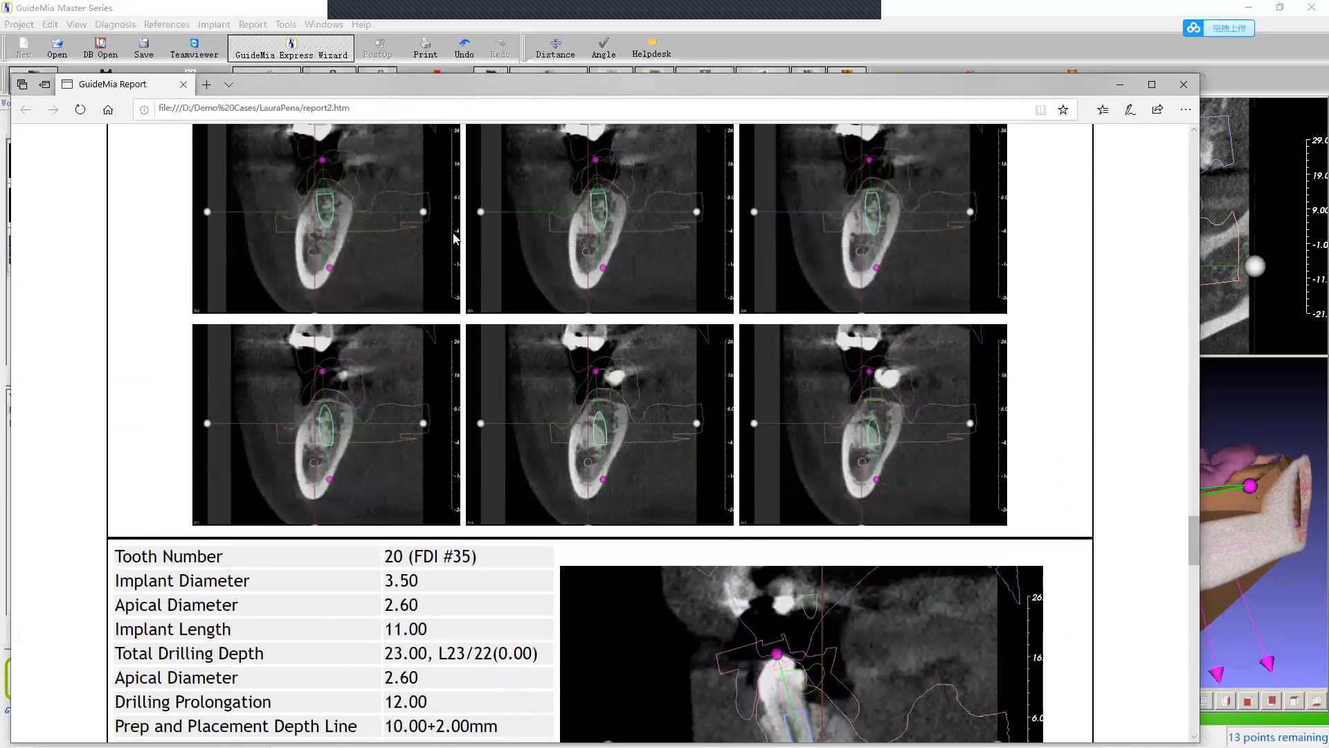
pyautogui.scroll(-4, 456, 239)
pyautogui.scroll(-5, 460, 244)
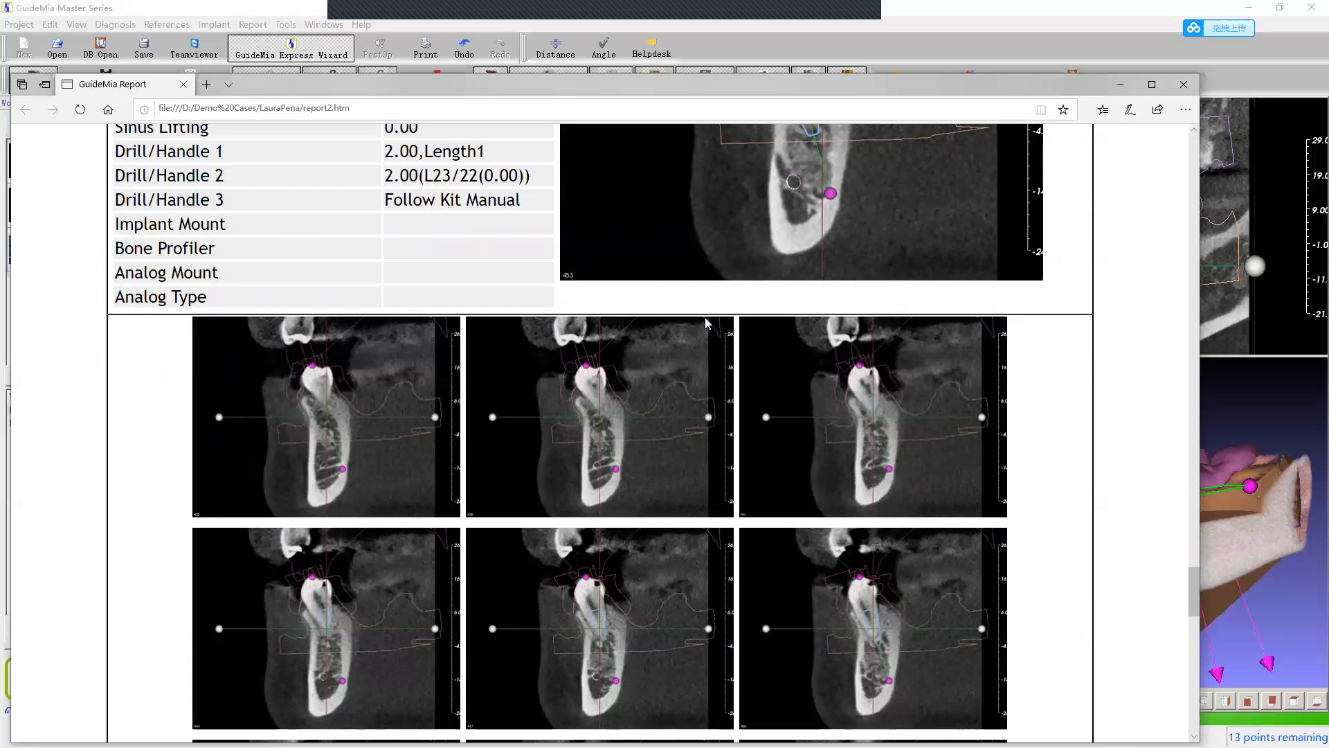
pyautogui.scroll(2, 698, 303)
pyautogui.scroll(-4, 692, 229)
pyautogui.scroll(-2, 689, 228)
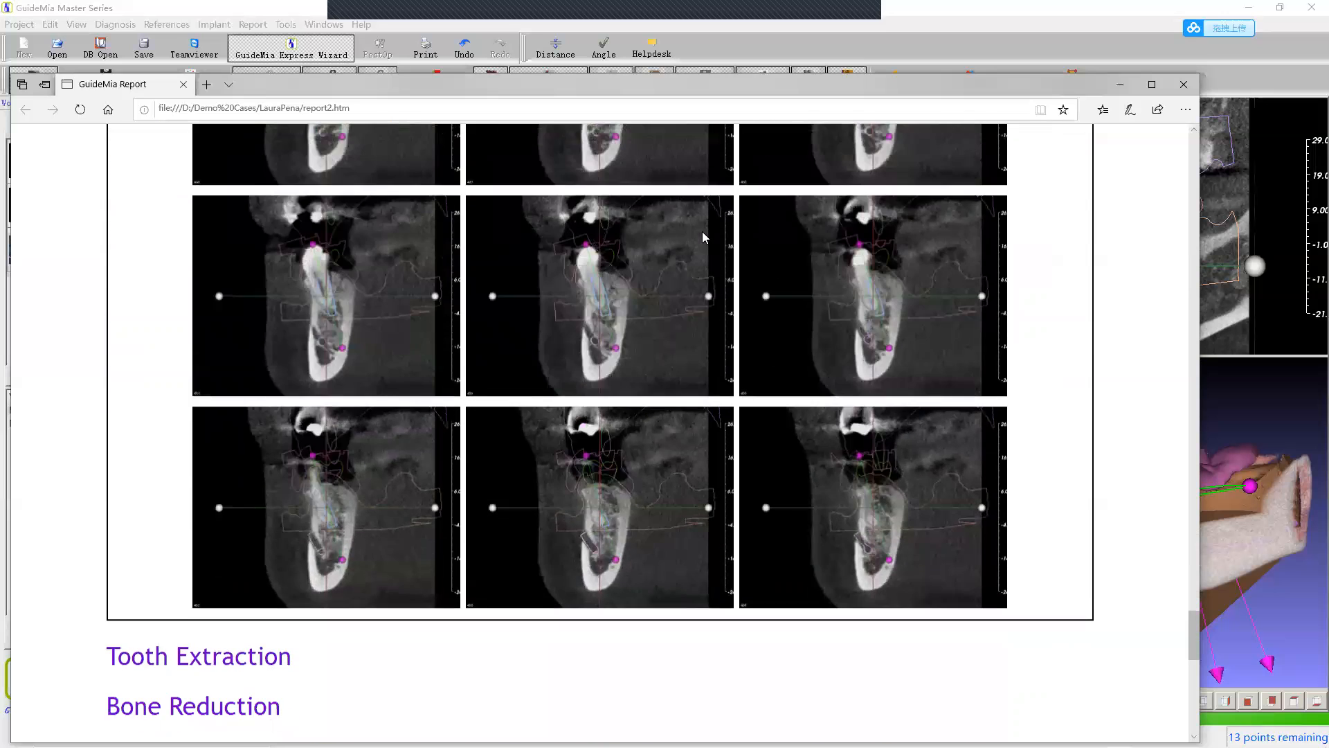
# Step: Examine the "check bone amount" and "extraction" snapshots under Diagnosis And Planning Notes
pyautogui.scroll(-6, 687, 228)
pyautogui.scroll(-3, 688, 226)
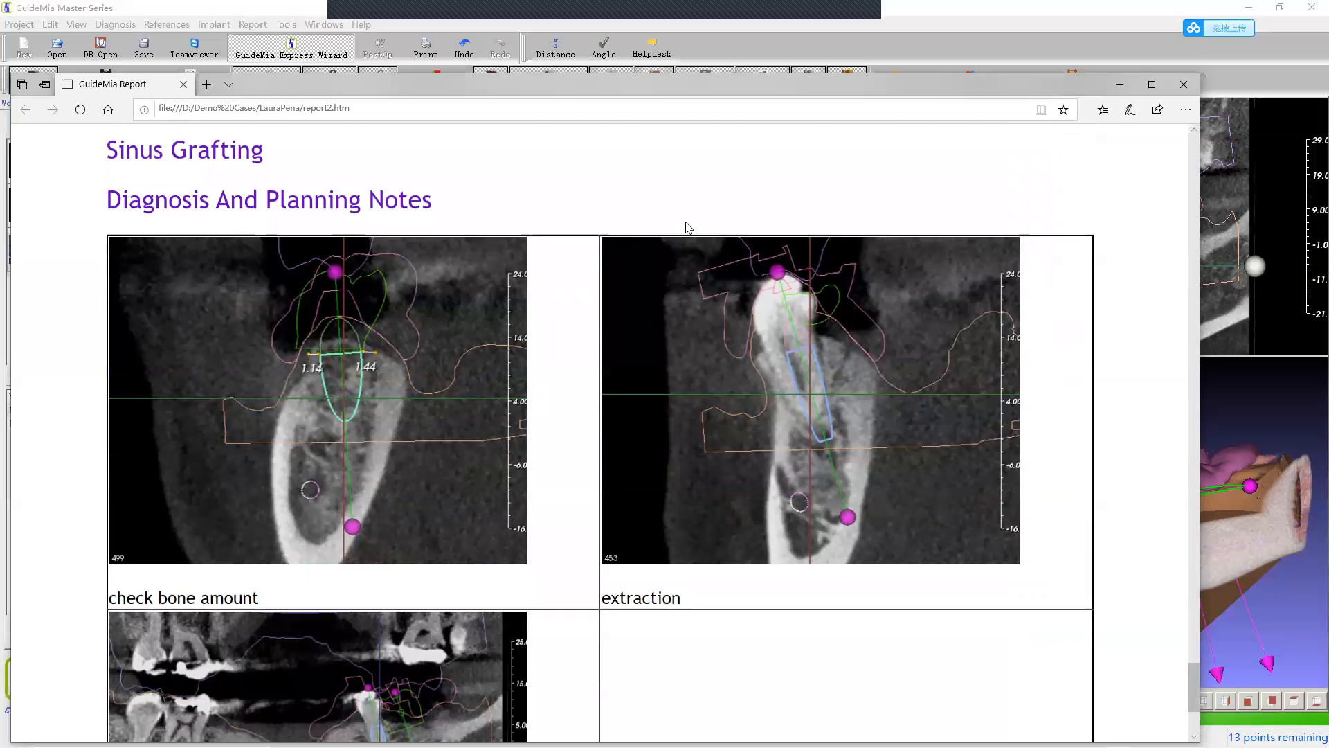
pyautogui.scroll(-1, 340, 363)
pyautogui.scroll(-1, 346, 364)
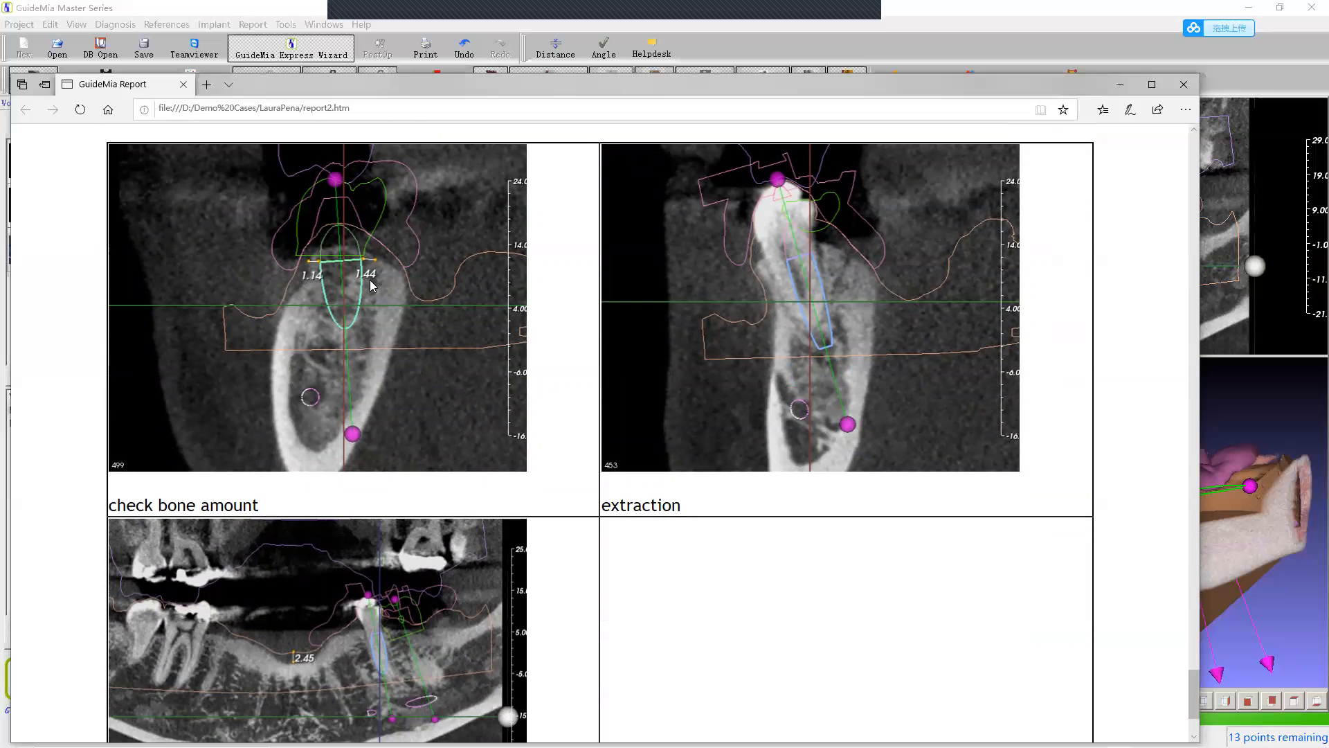
pyautogui.scroll(2, 381, 340)
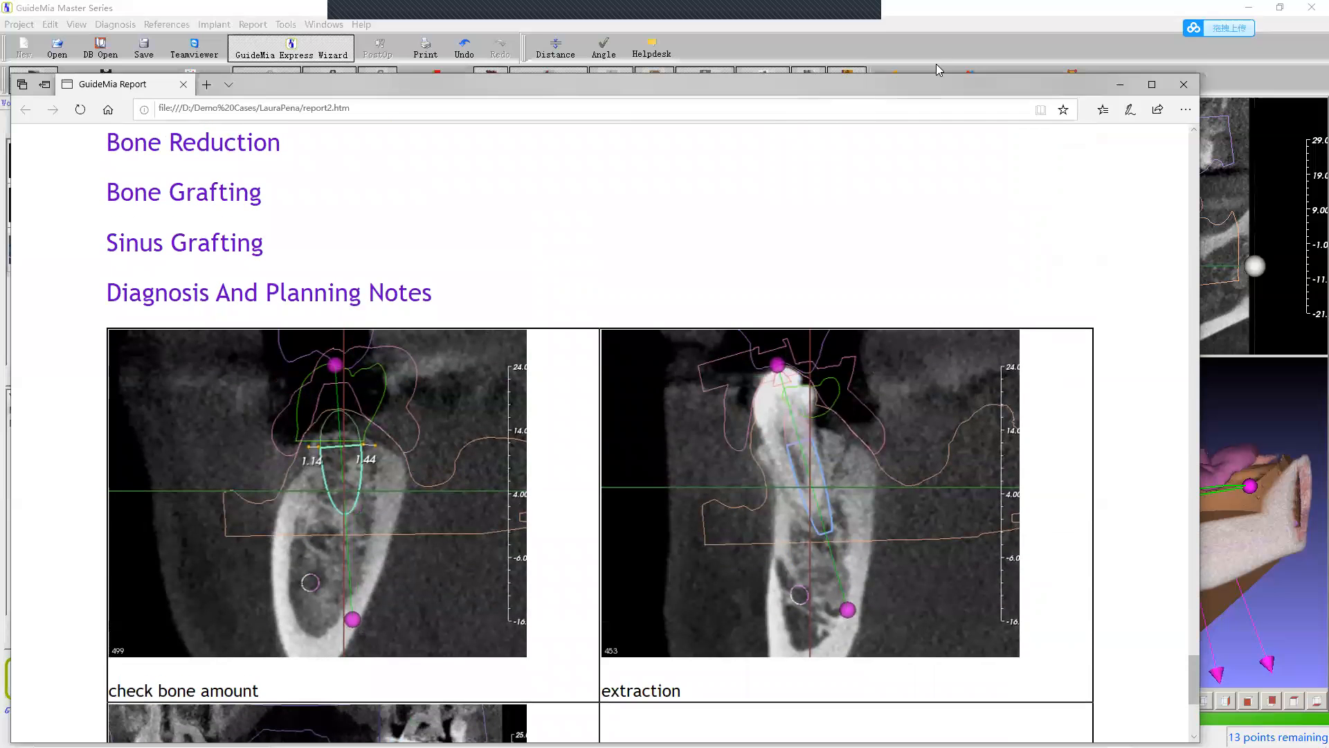
# Step: Maximize the report window and review all commented snapshots through "tickness" at the end of the report
pyautogui.click(1152, 84)
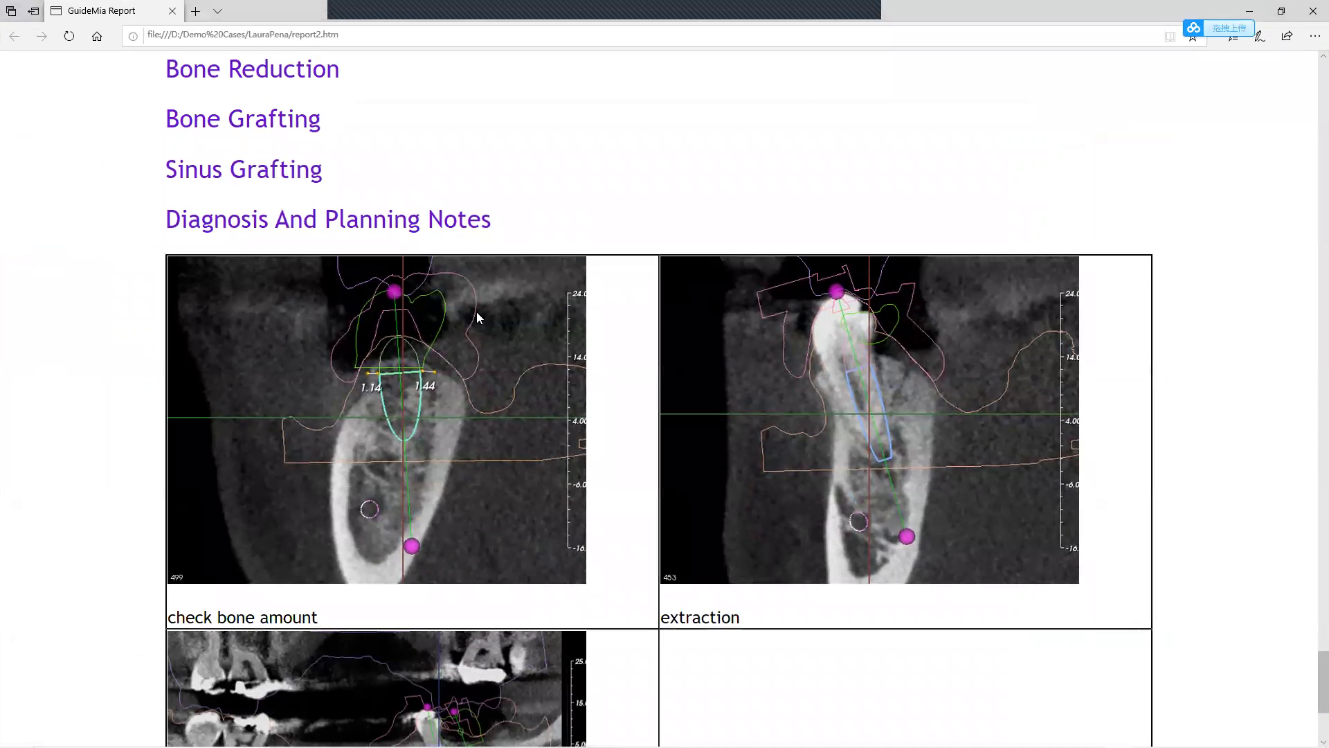
pyautogui.scroll(-3, 436, 281)
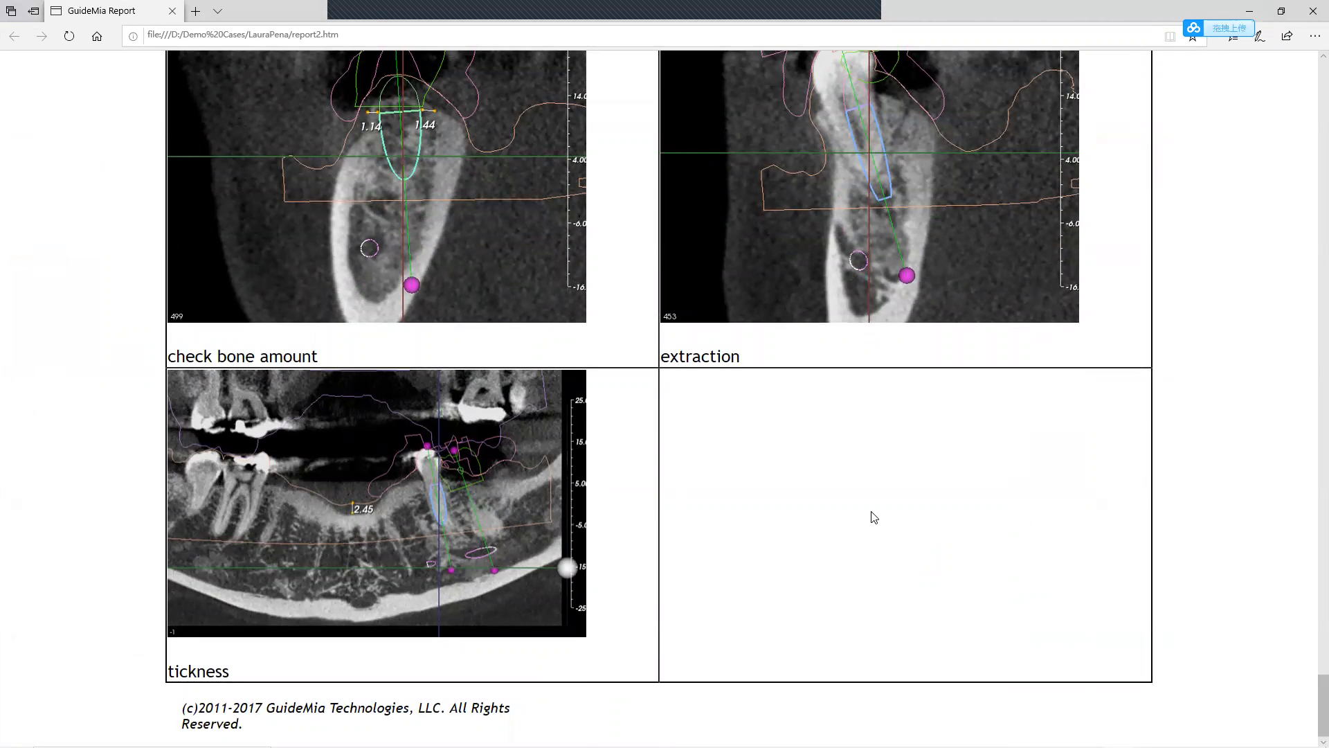
pyautogui.scroll(2, 870, 516)
pyautogui.scroll(2, 832, 452)
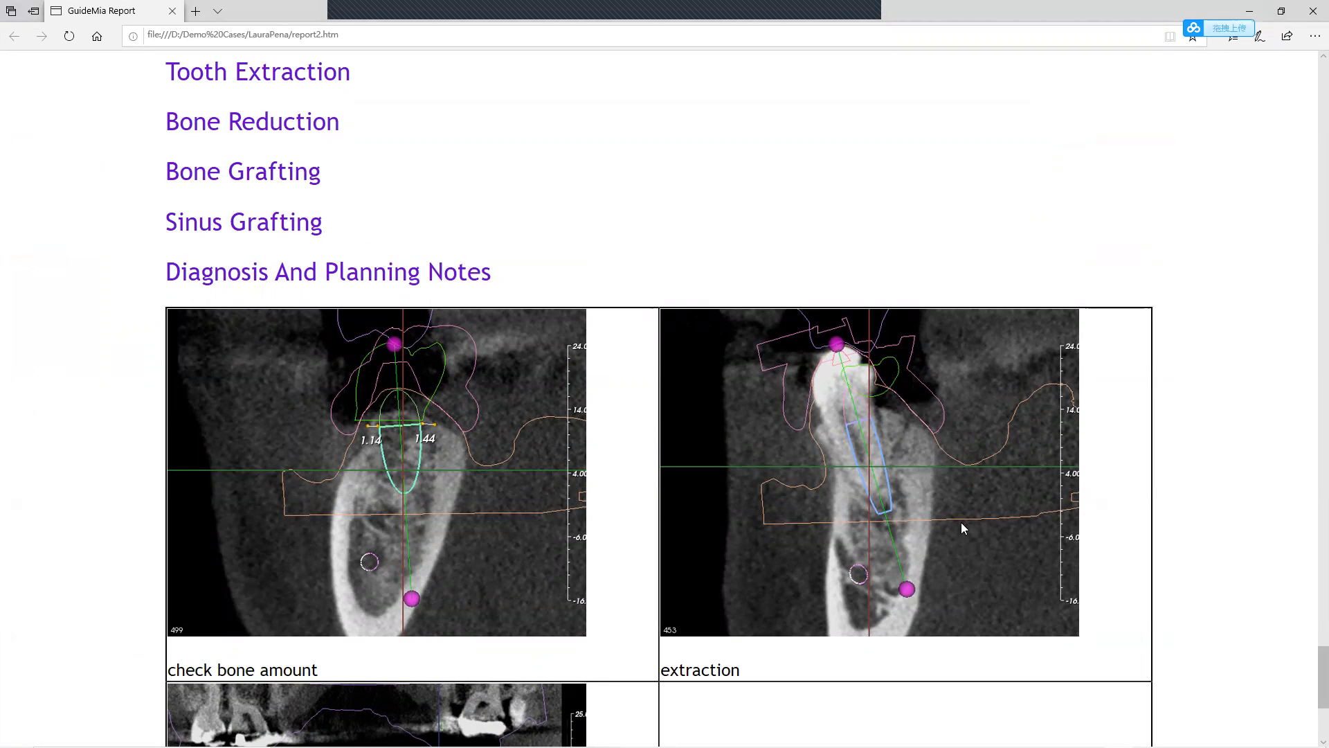
pyautogui.scroll(-5, 958, 526)
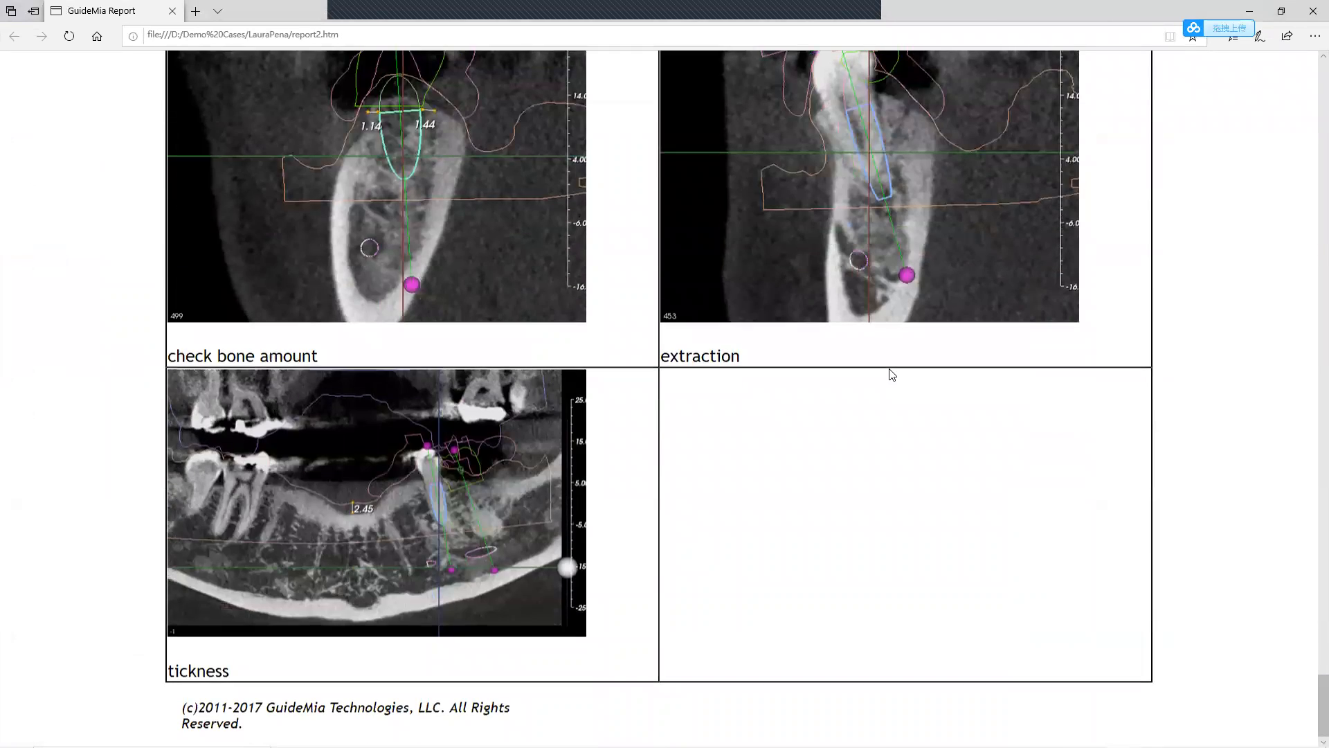
pyautogui.scroll(7, 866, 318)
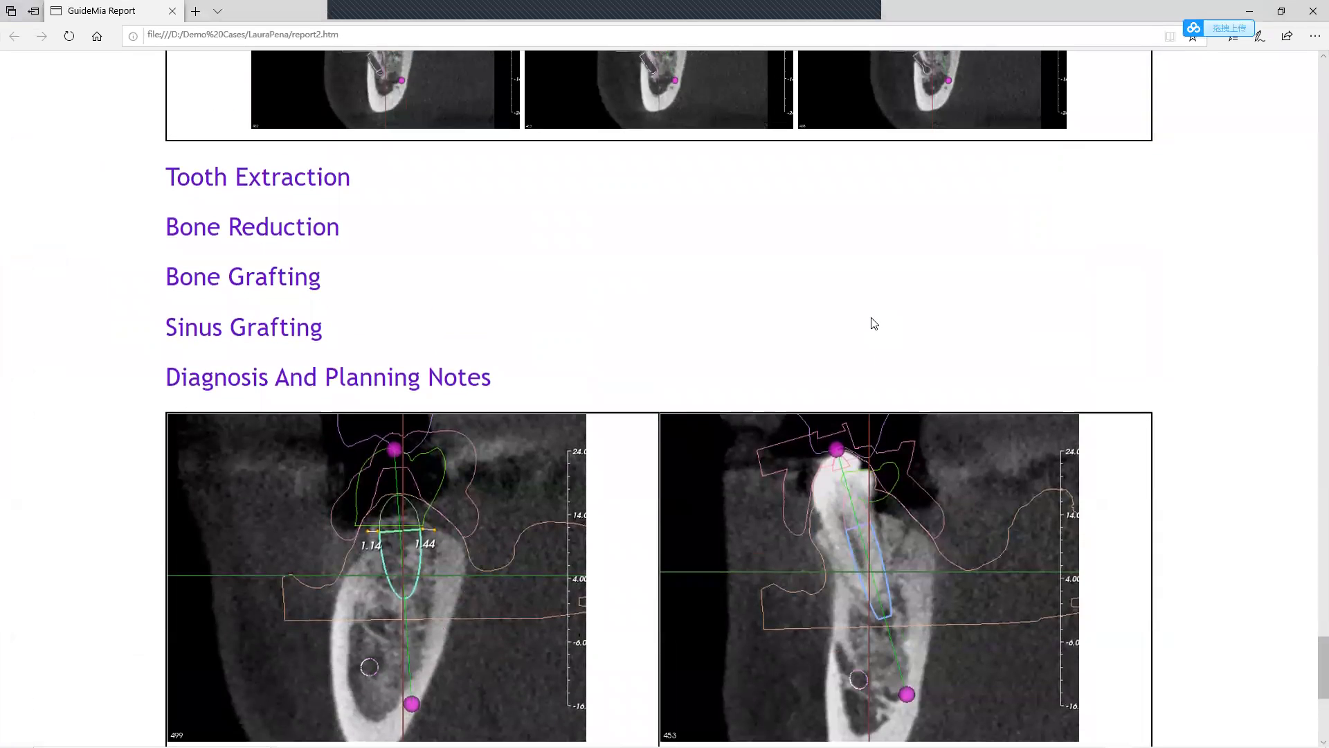
# Step: Preview the report's printout using Microsoft Print to PDF, and close the preview without printing
pyautogui.click(842, 3)
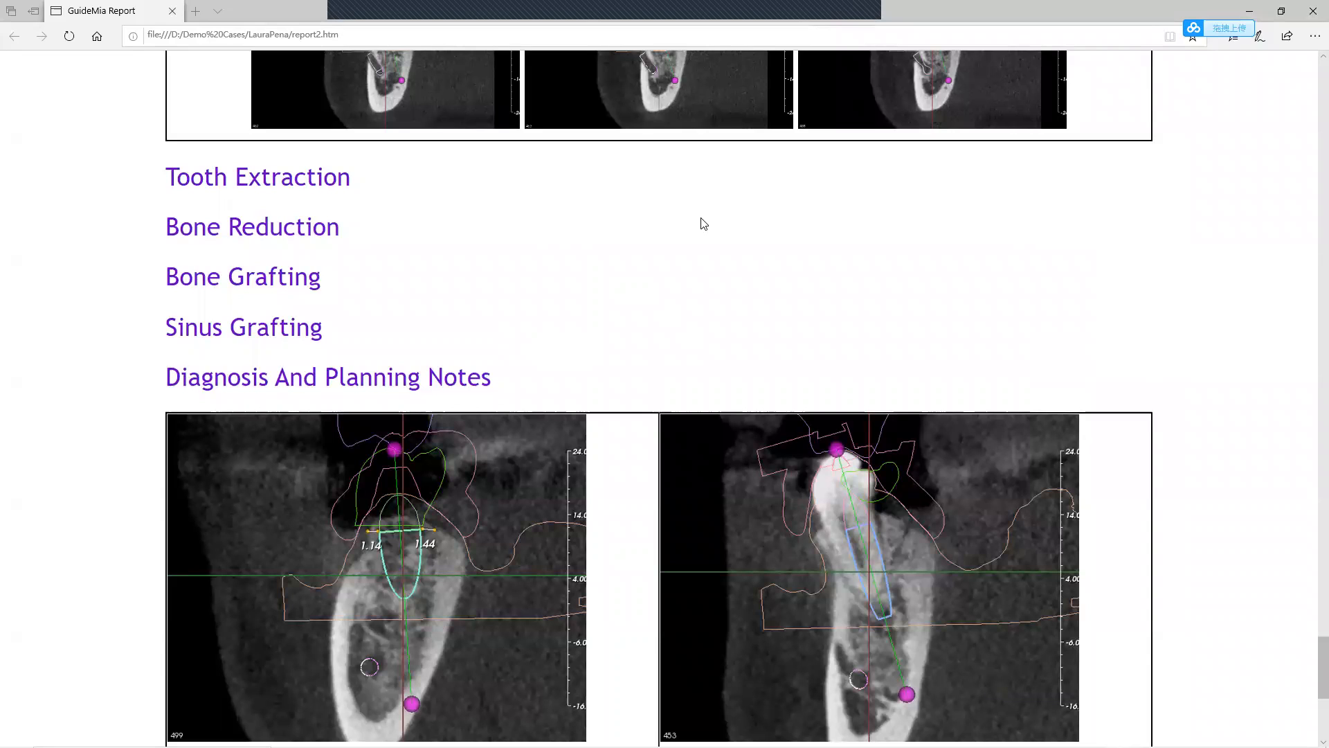
pyautogui.click(685, 235)
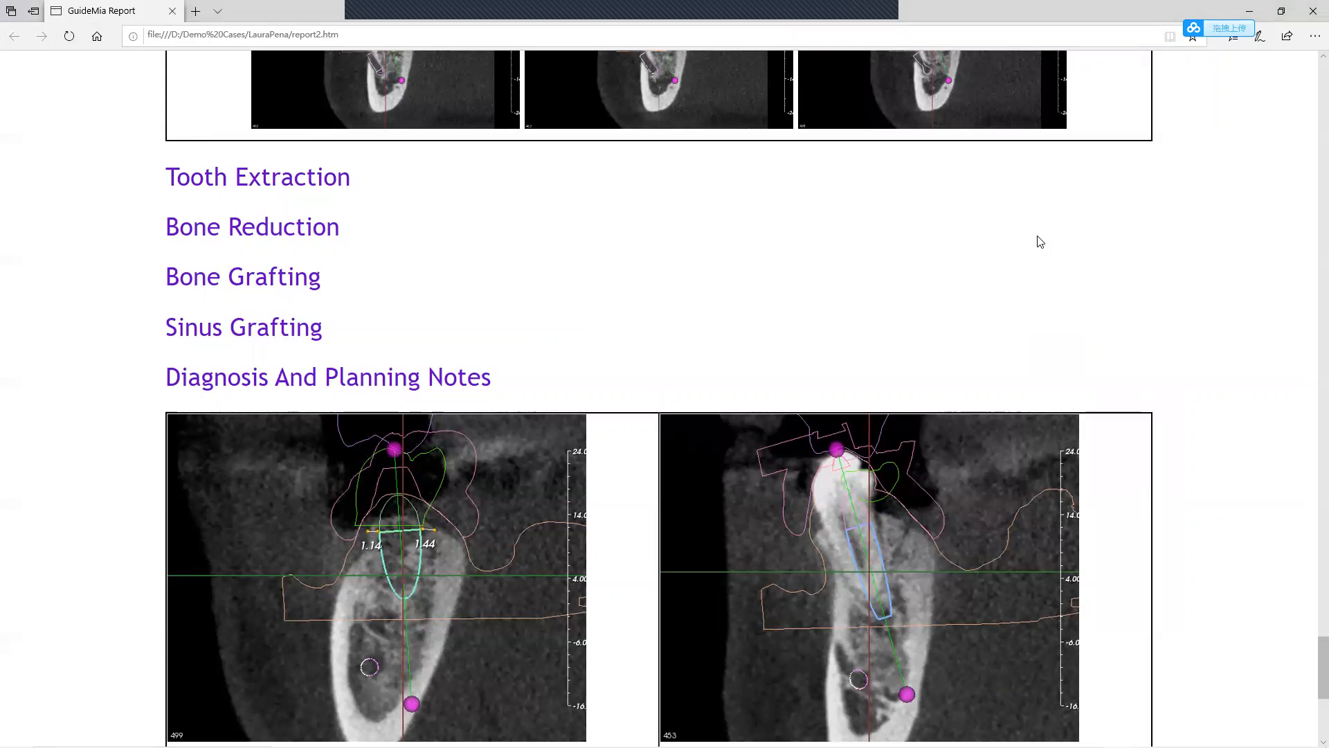
pyautogui.rightClick(1101, 236)
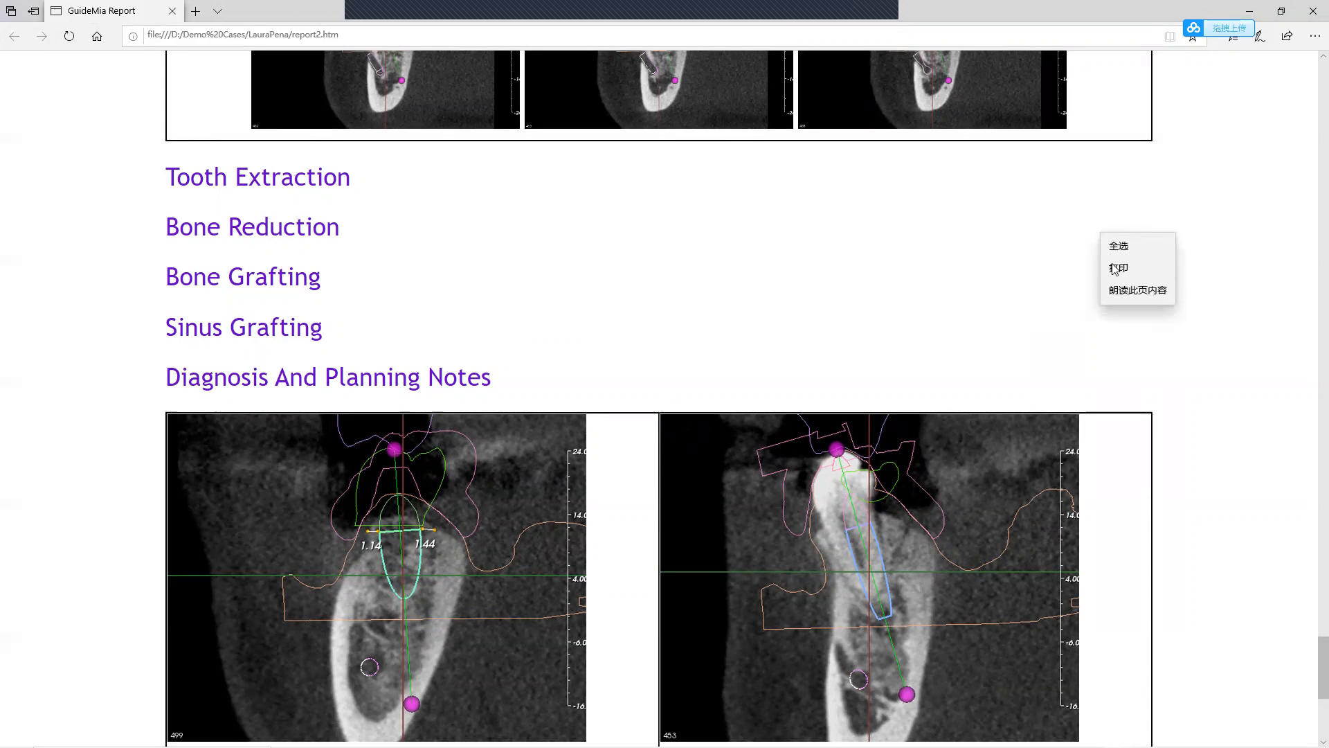
pyautogui.click(1119, 268)
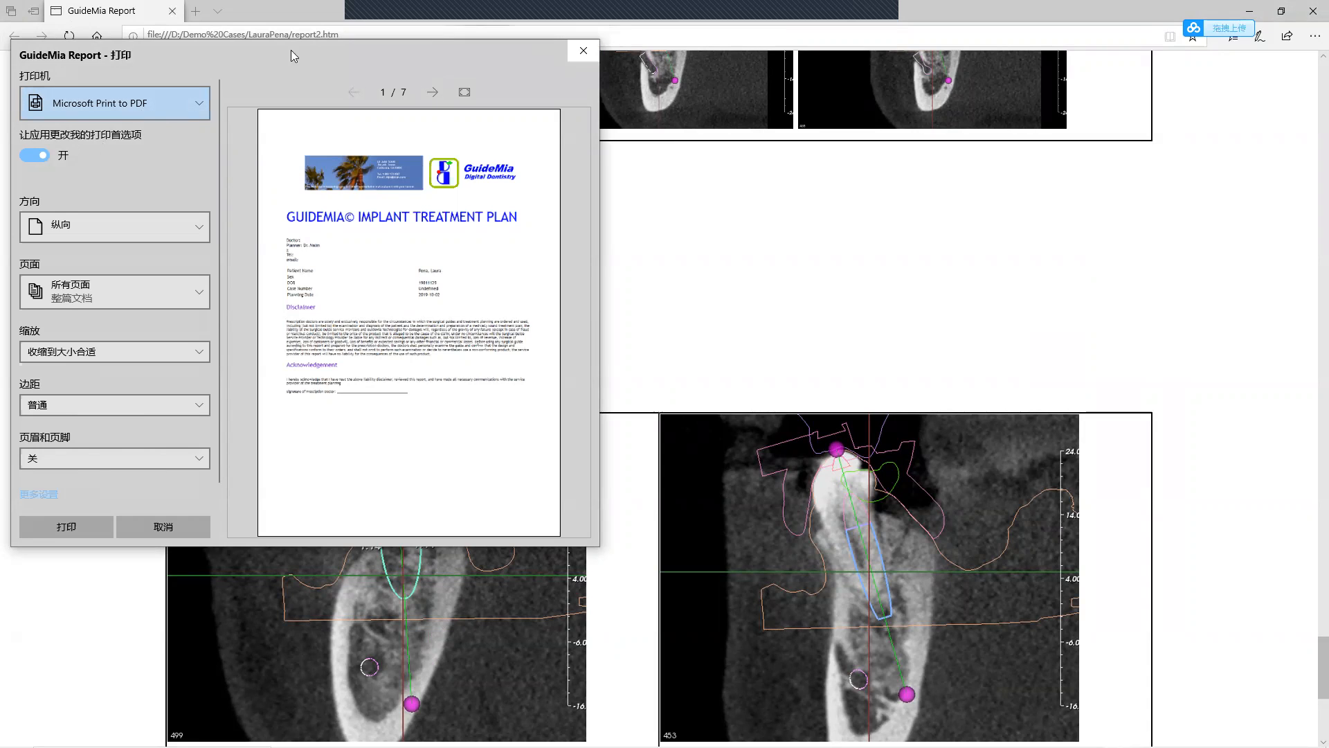
pyautogui.click(583, 52)
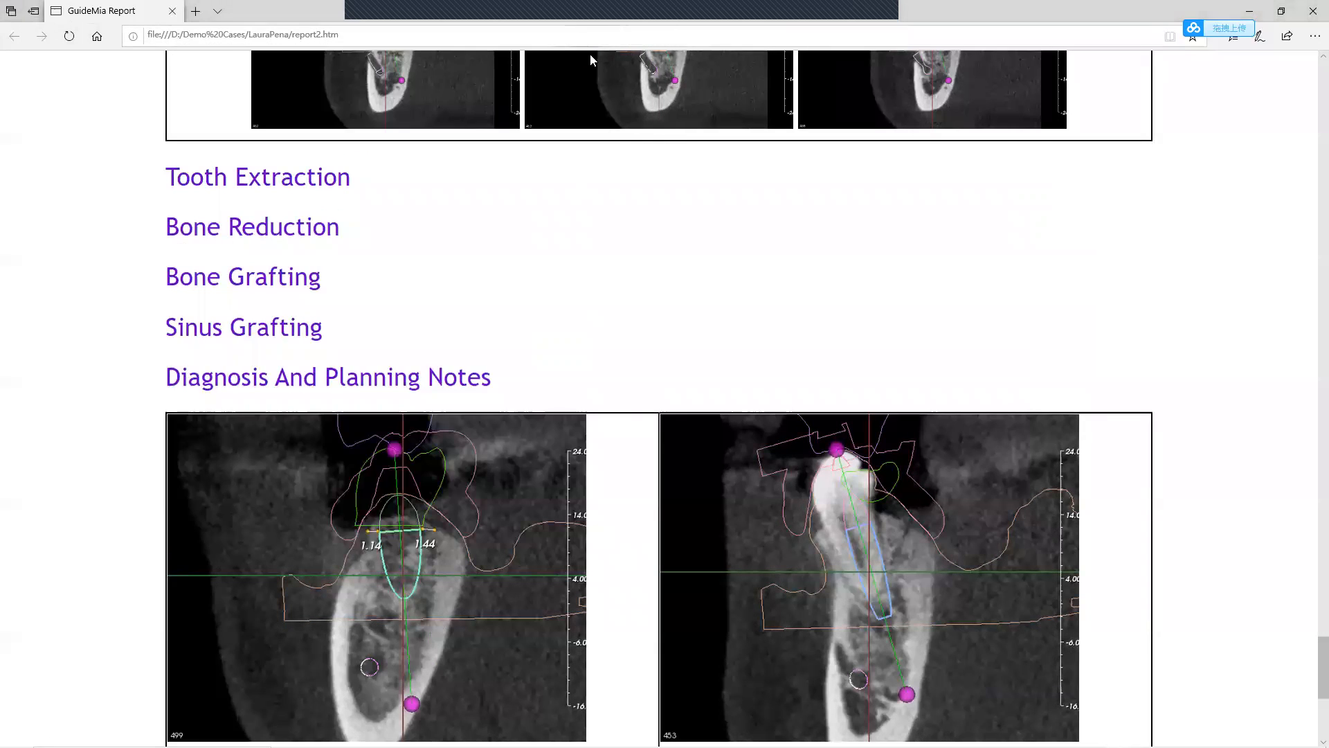
# Step: Restore the maximized report window, switch back to GuideMia Master Series and move the Reporting dialog off the axial view
pyautogui.doubleClick(926, 14)
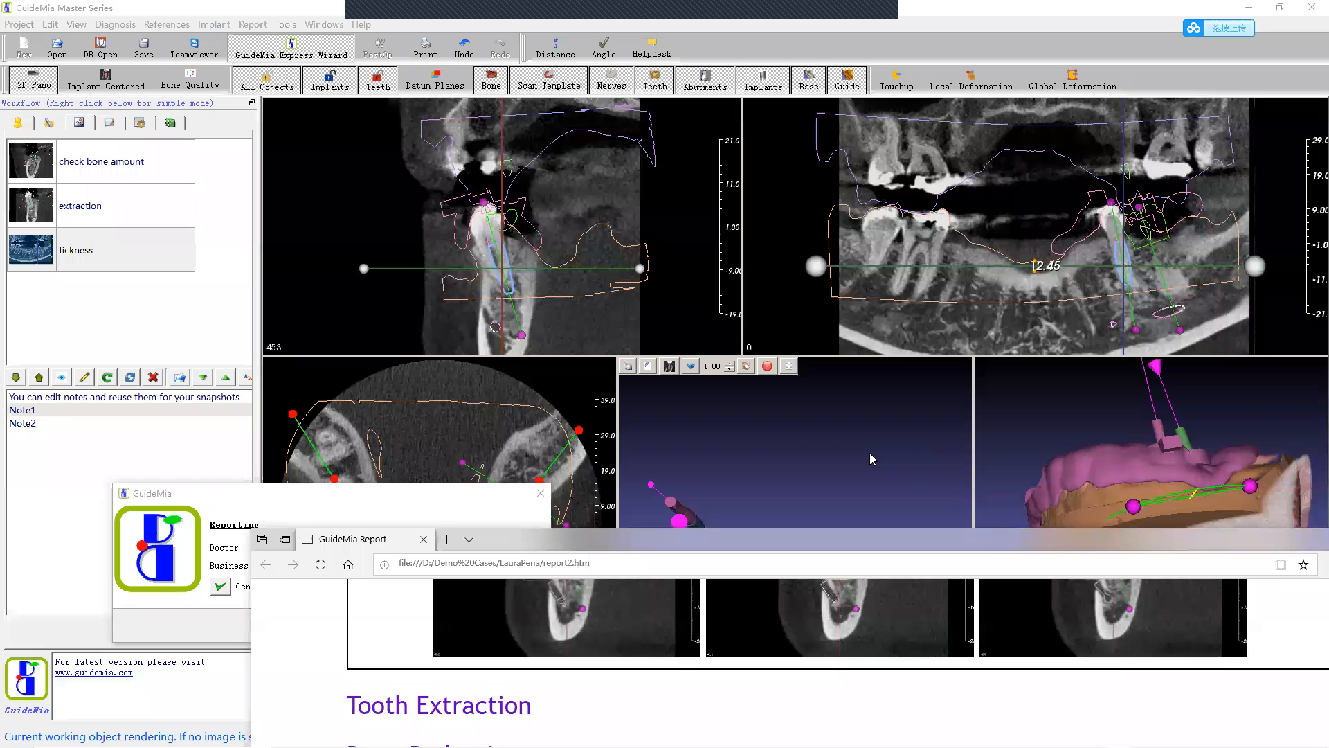
pyautogui.click(816, 437)
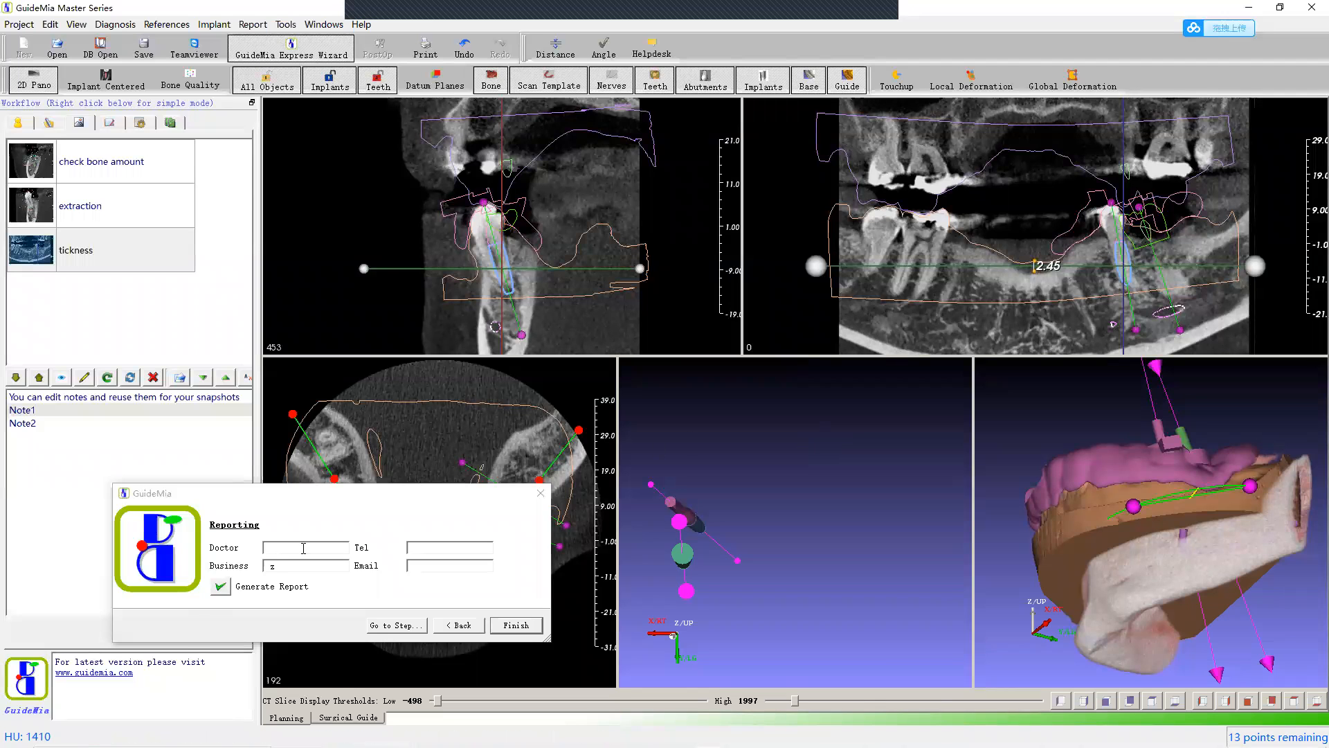
pyautogui.click(468, 503)
pyautogui.moveTo(468, 504); pyautogui.dragTo(855, 558)
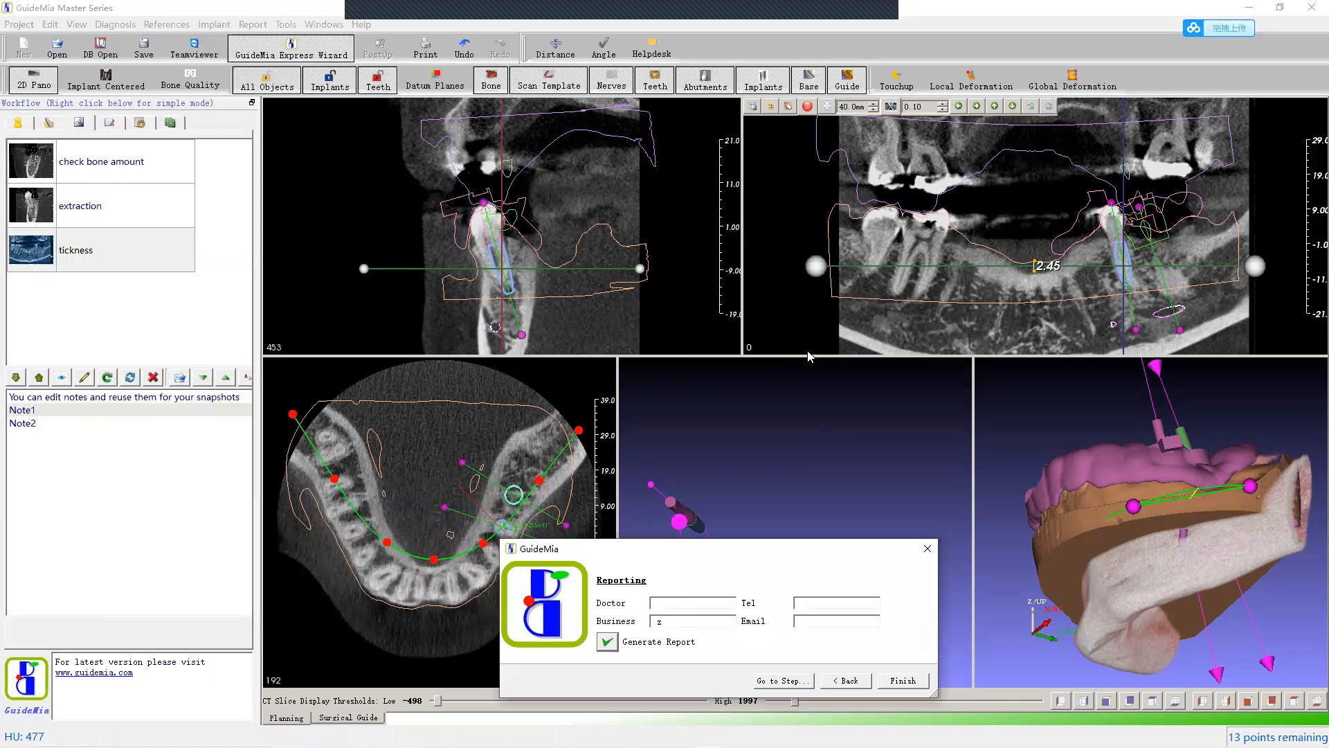
# Step: Enlarge the cross-section and panoramic views and adjust the panorama to an X-ray-like projection showing the implants, keeping the Reporting dialog below it
pyautogui.click(819, 391)
pyautogui.moveTo(819, 391); pyautogui.dragTo(819, 454)
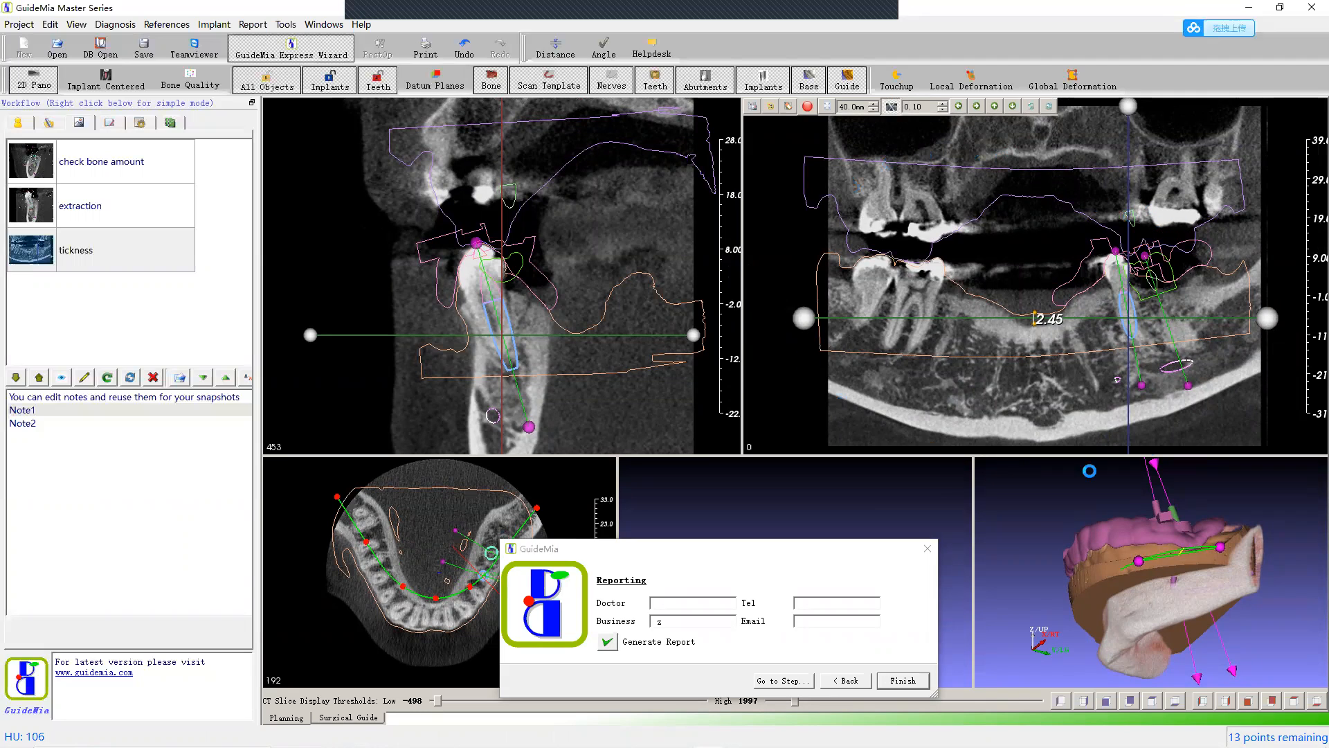
pyautogui.moveTo(791, 278); pyautogui.dragTo(789, 180)
pyautogui.moveTo(774, 284)
pyautogui.mouseDown()
pyautogui.moveTo(777, 255)
pyautogui.moveTo(774, 285)
pyautogui.mouseUp()
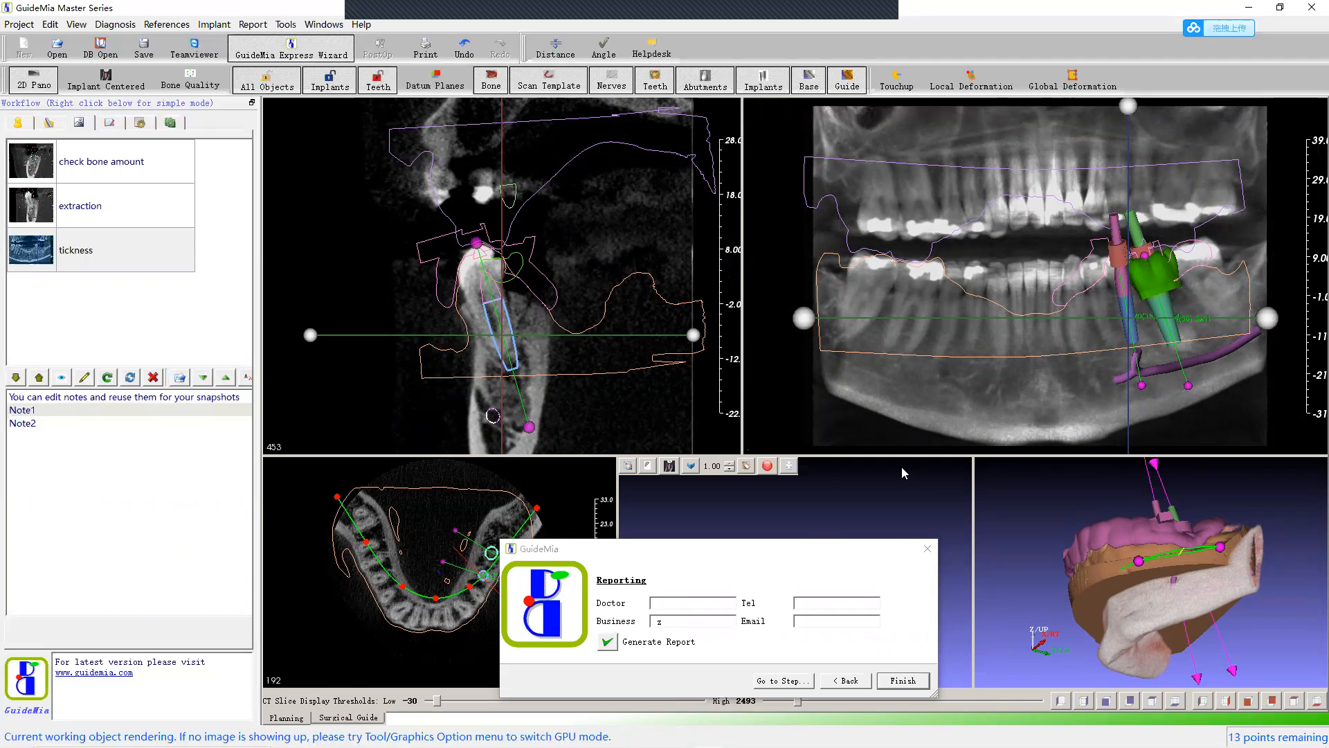
pyautogui.moveTo(821, 549); pyautogui.dragTo(859, 535)
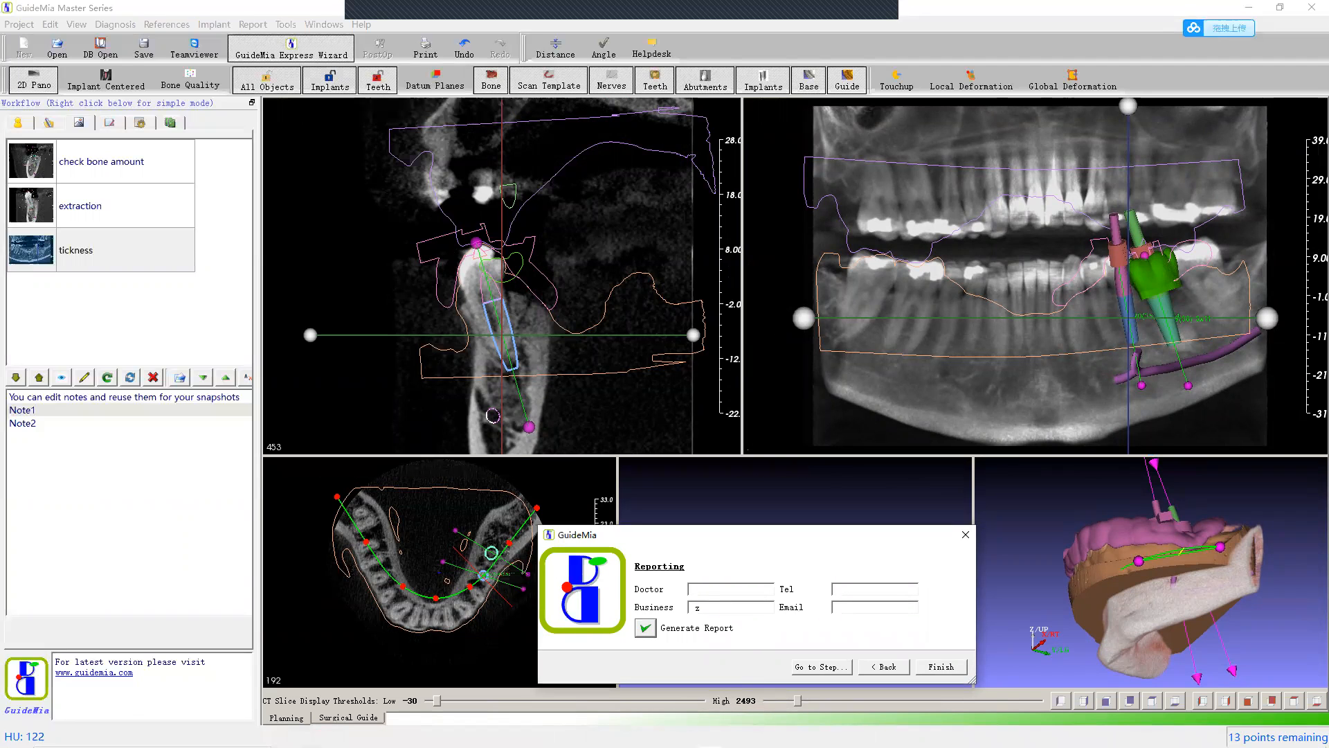
# Step: Switch to the patient's case folder in File Explorer and identify the project files training.pie and training.img and the reports report2.htm and report2.xml
pyautogui.moveTo(320, 734)
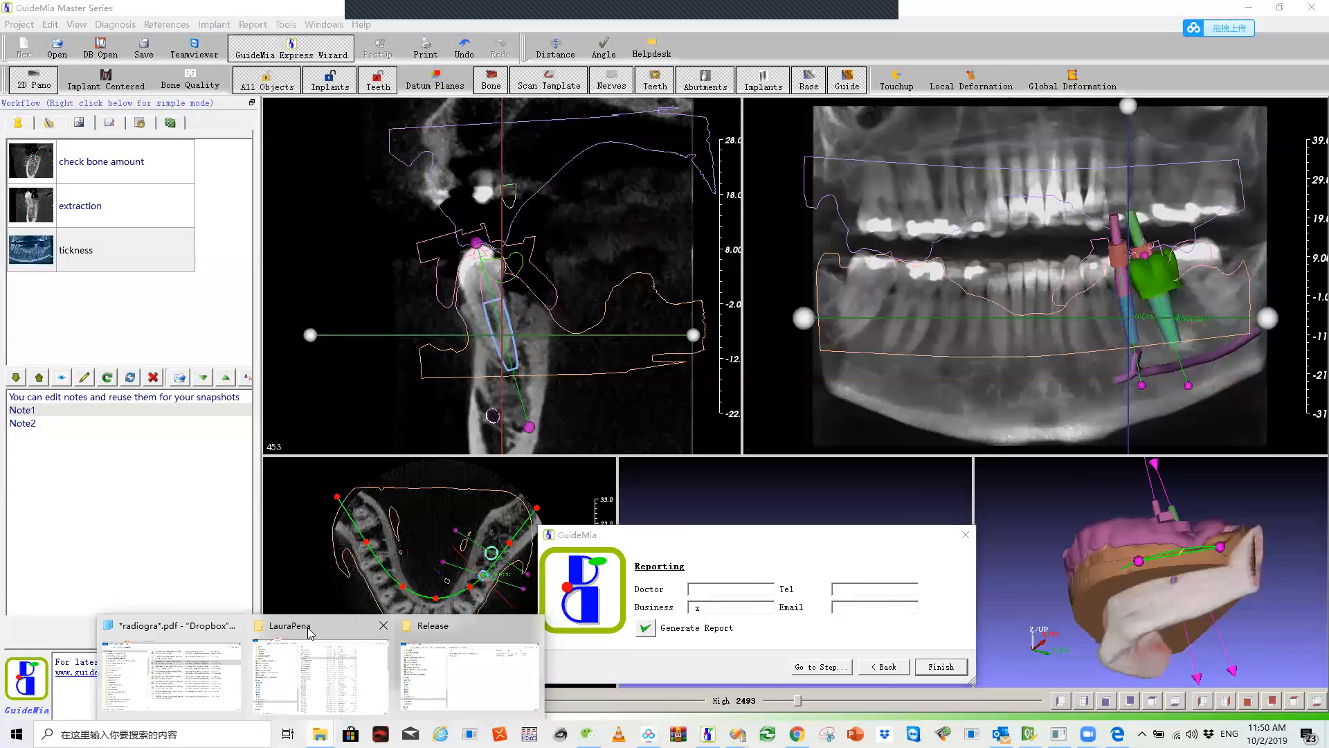
pyautogui.click(308, 634)
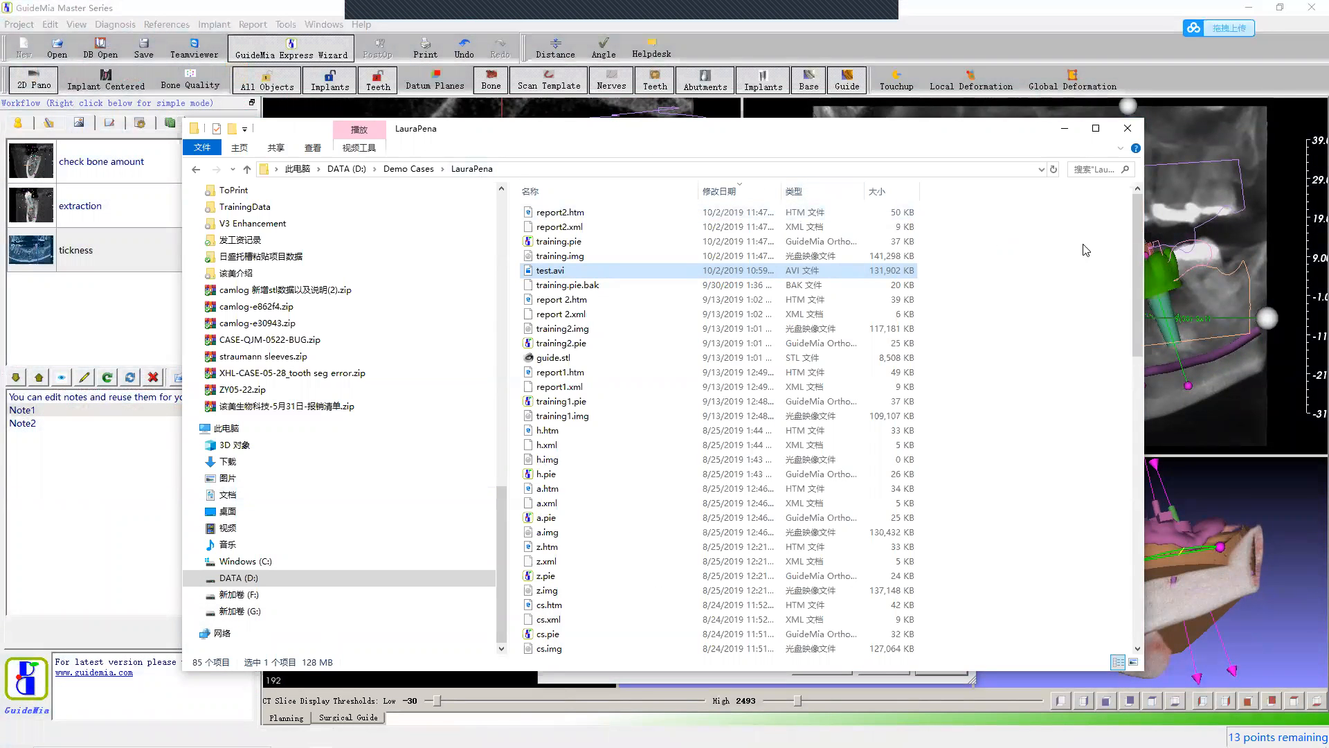
pyautogui.moveTo(1142, 251); pyautogui.dragTo(1189, 202)
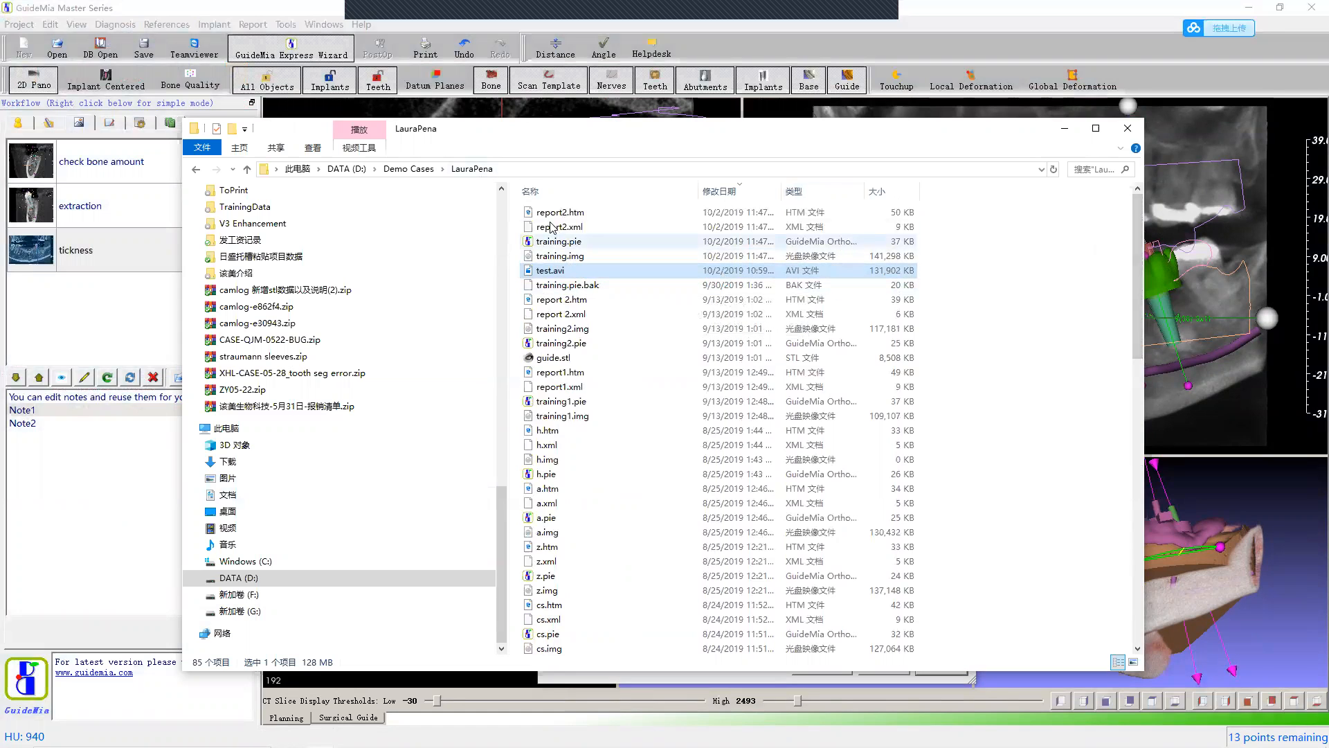
pyautogui.click(627, 243)
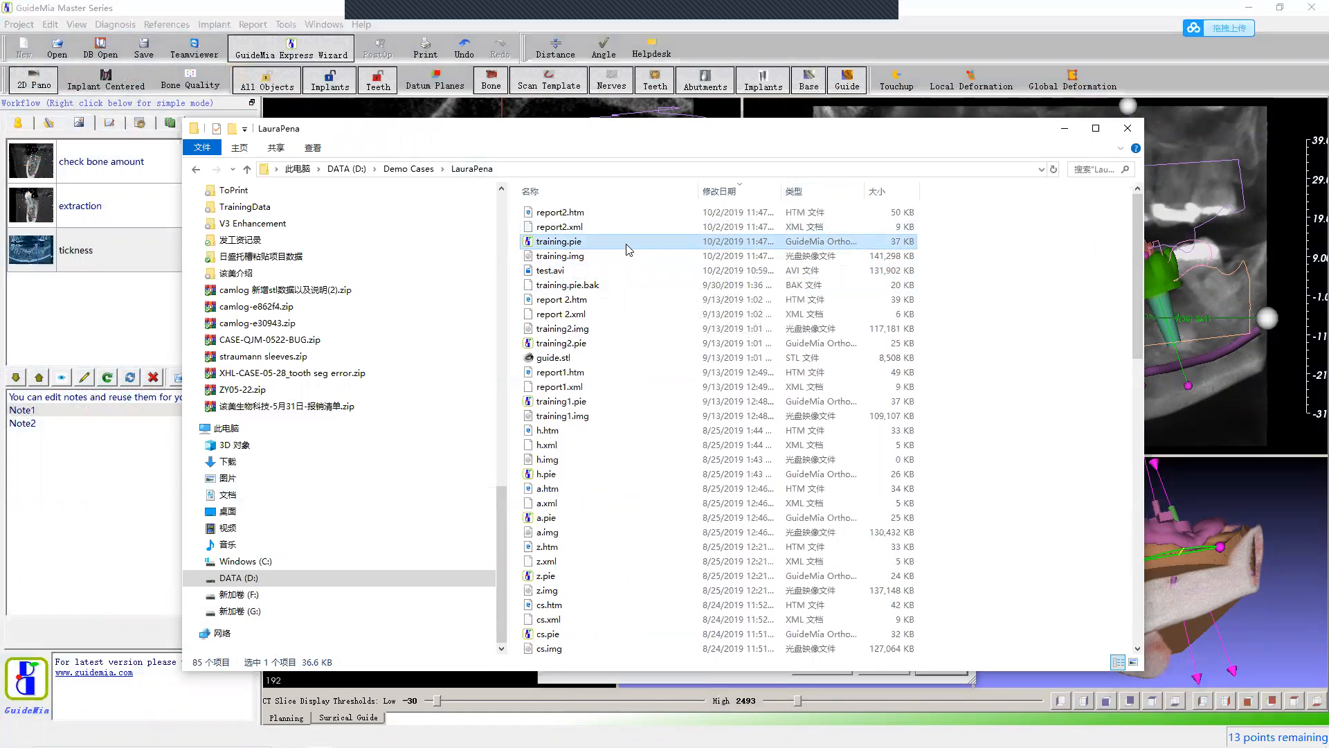
pyautogui.click(599, 260)
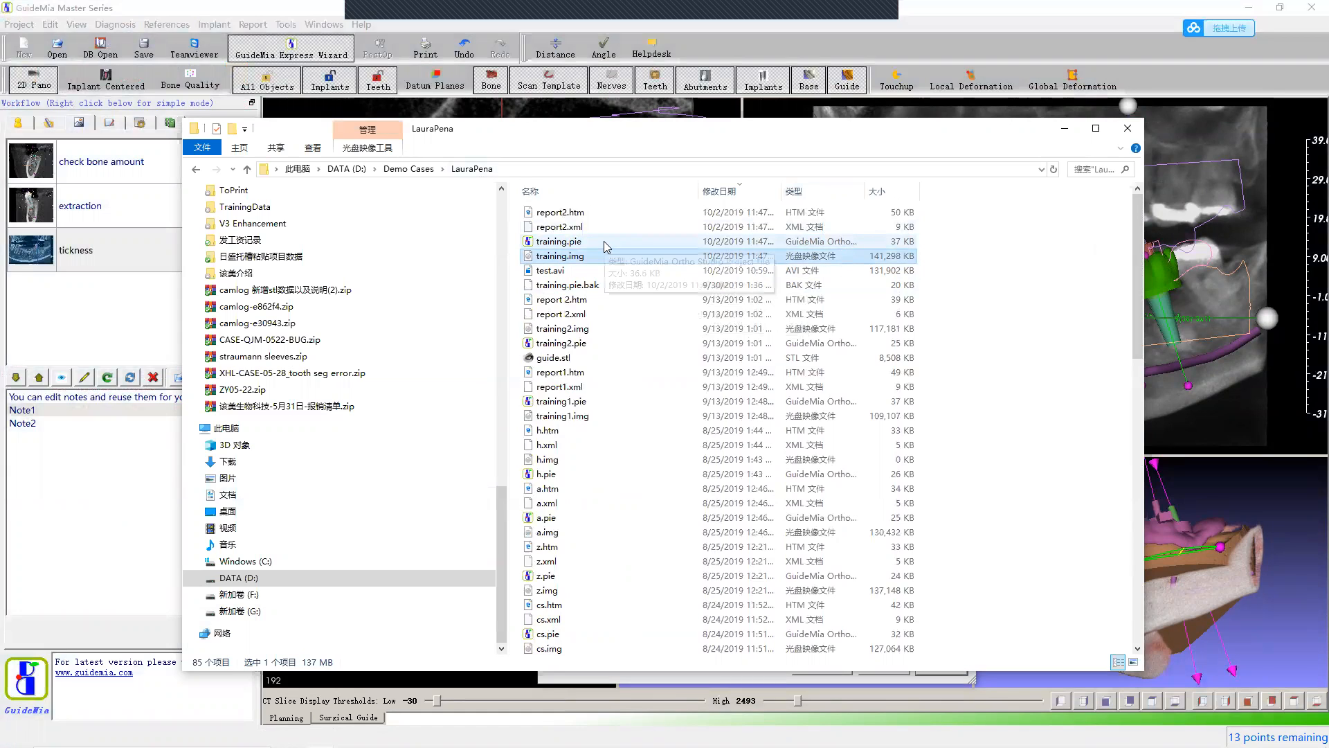
pyautogui.click(602, 247)
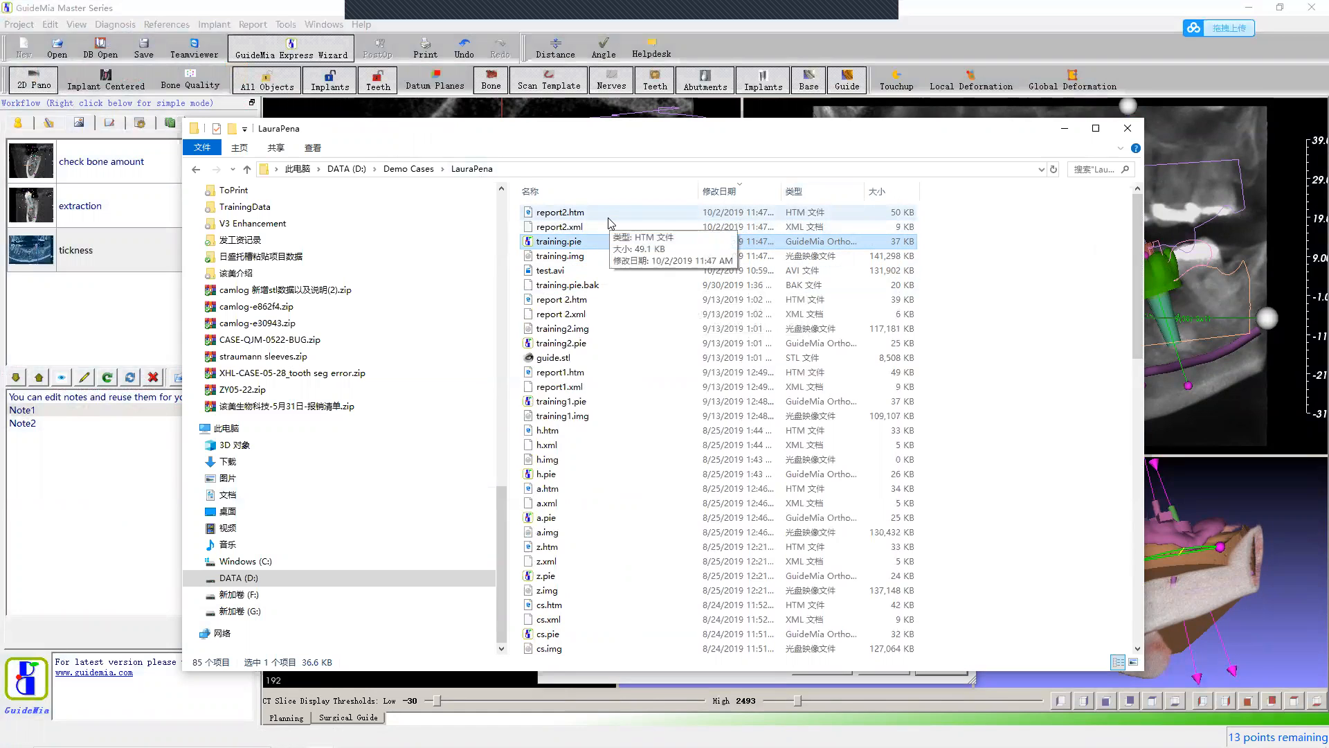
pyautogui.click(610, 222)
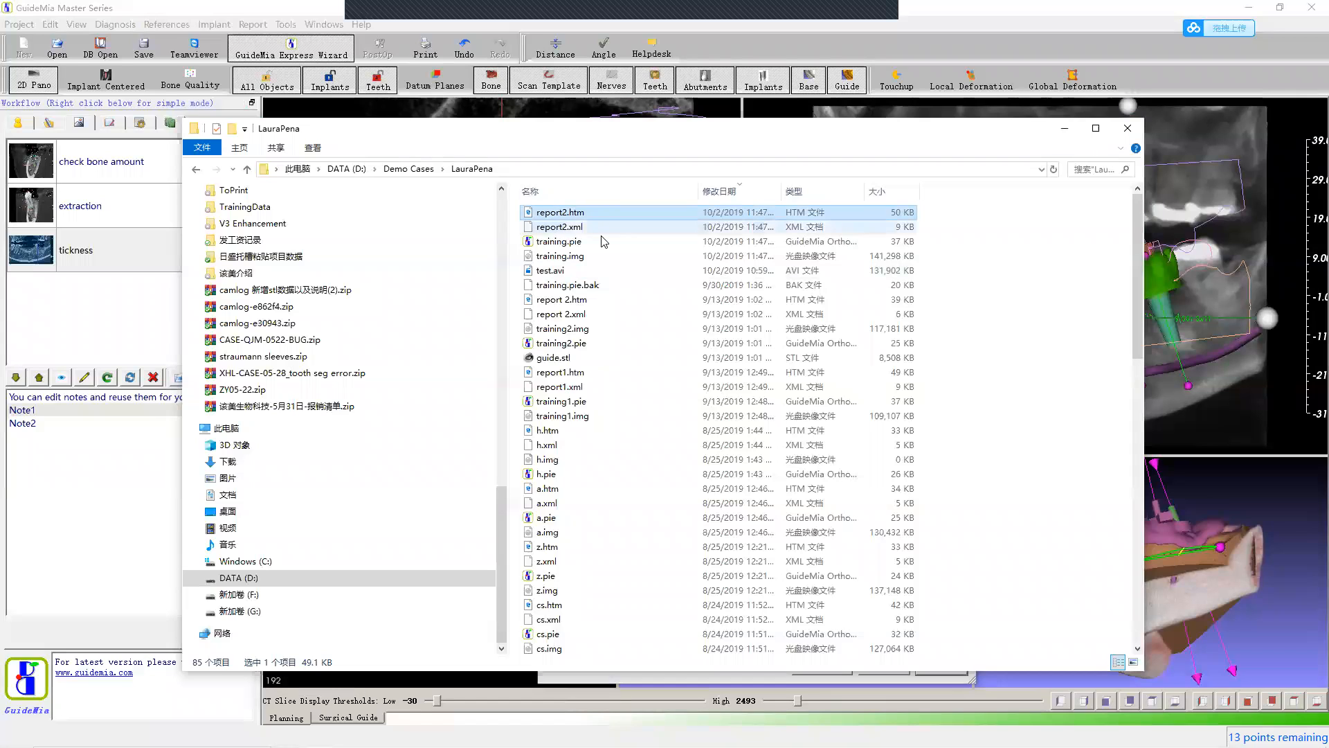
pyautogui.click(604, 230)
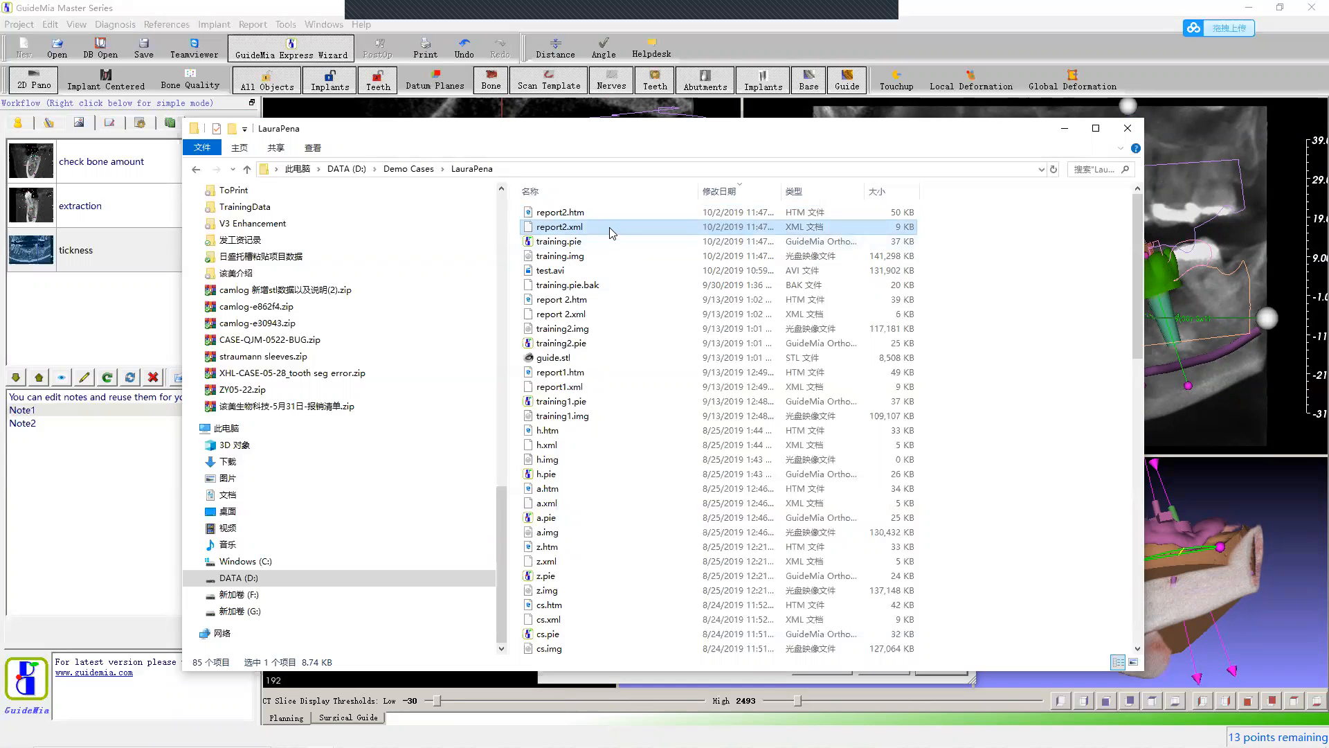
pyautogui.click(611, 214)
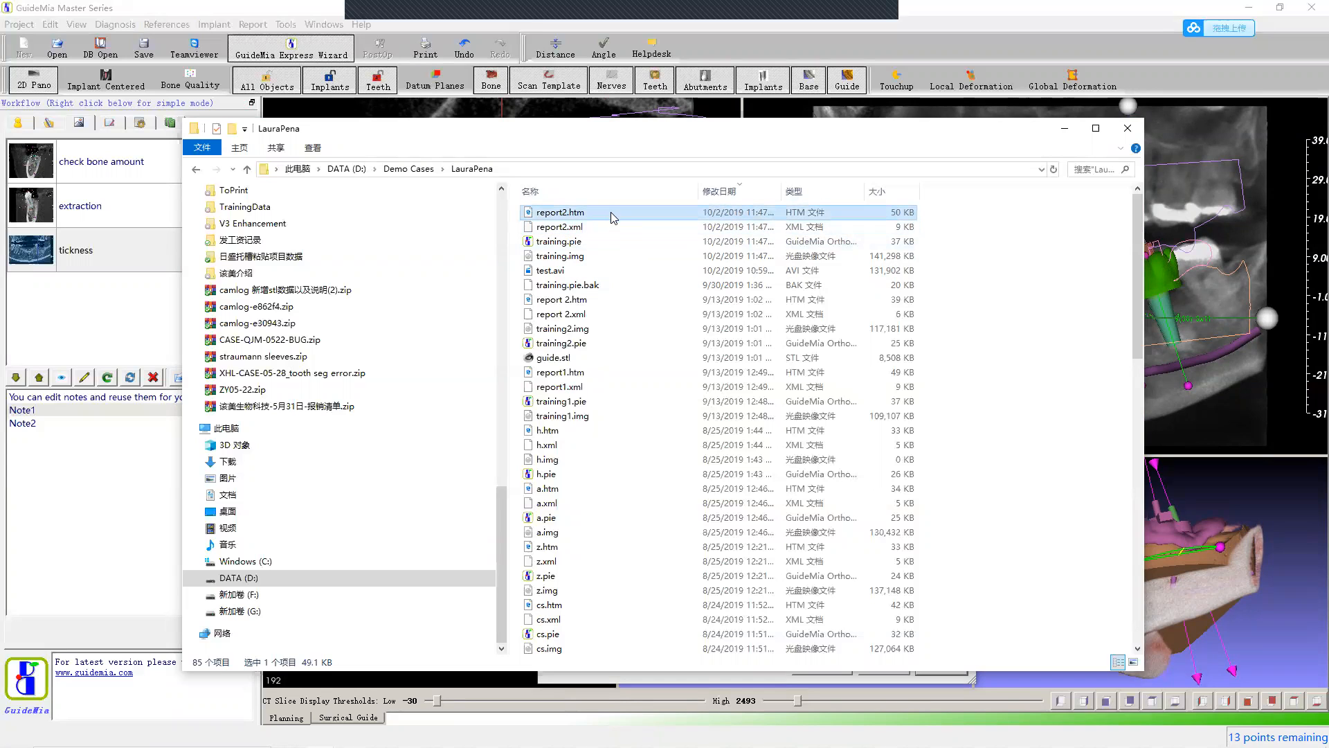
pyautogui.click(612, 250)
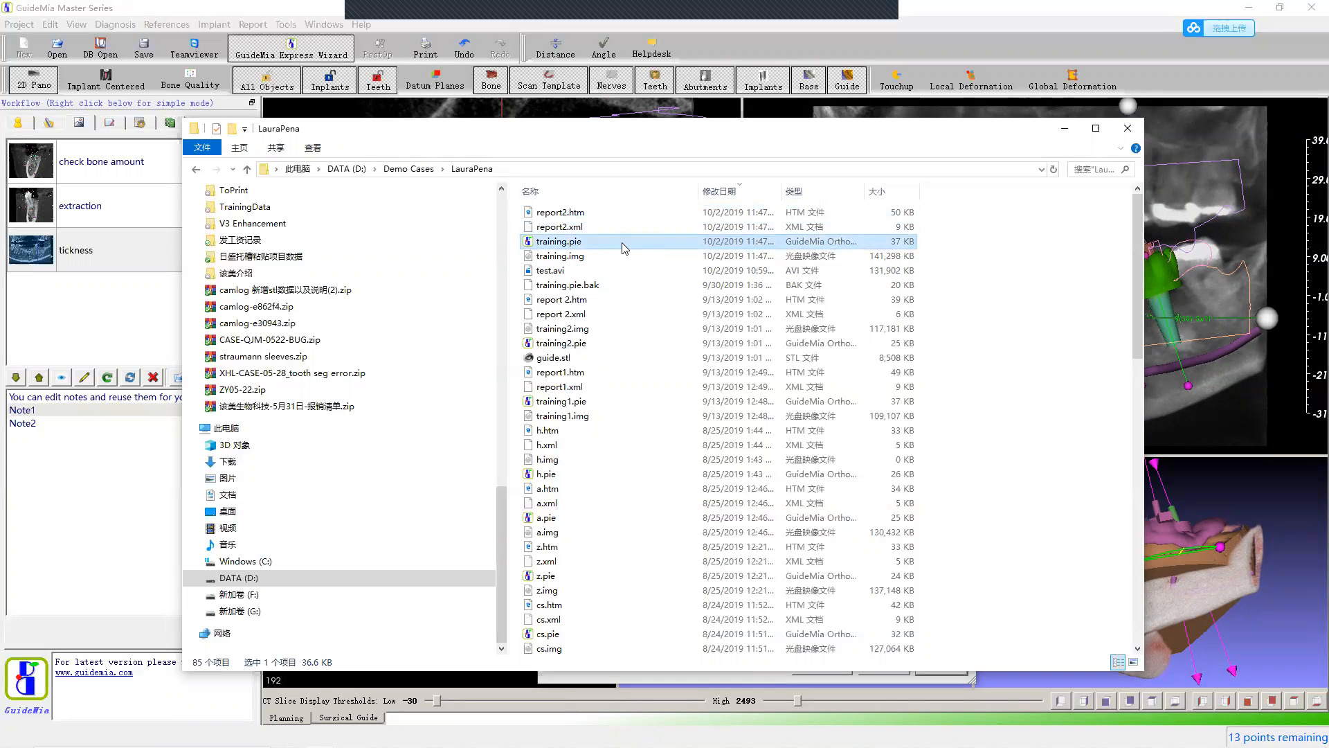
# Step: Look through the case folder's contents, open the training2_Files subfolder and return to the case folder
pyautogui.scroll(-10, 622, 239)
pyautogui.scroll(9, 622, 239)
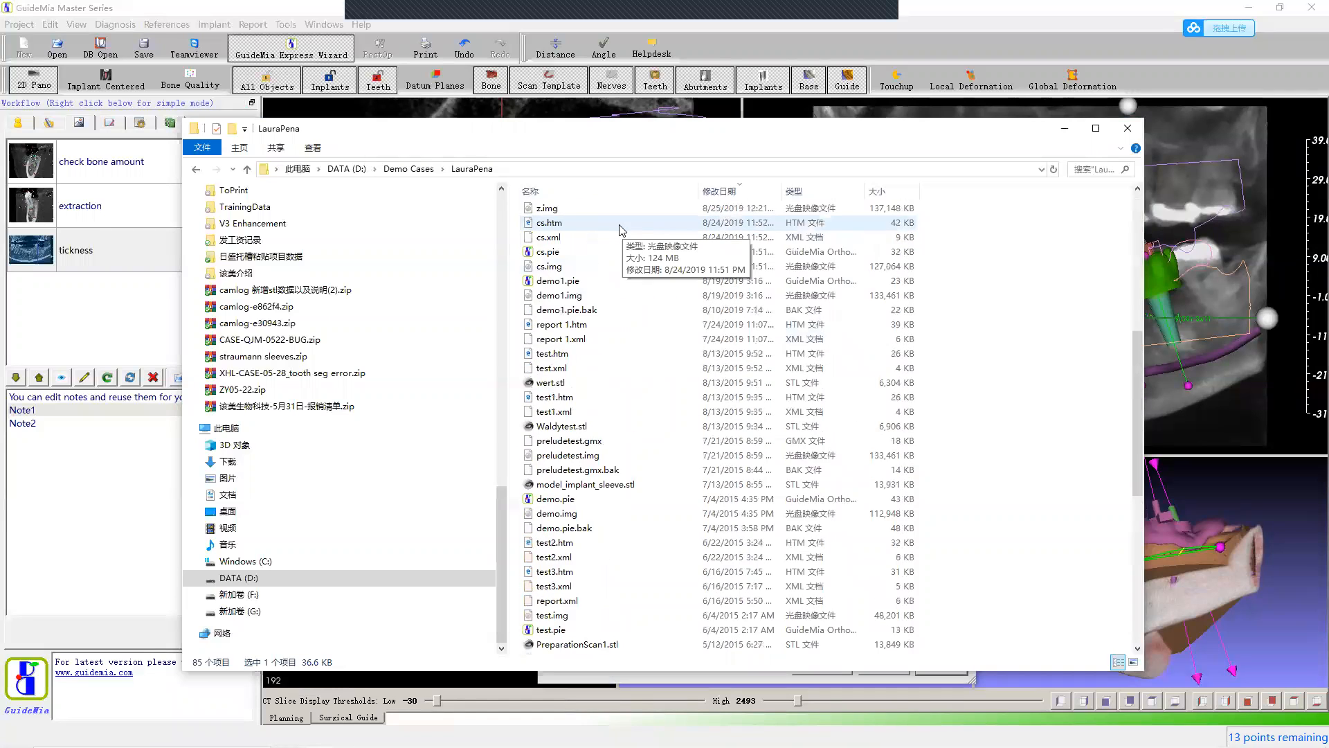
pyautogui.scroll(1, 623, 230)
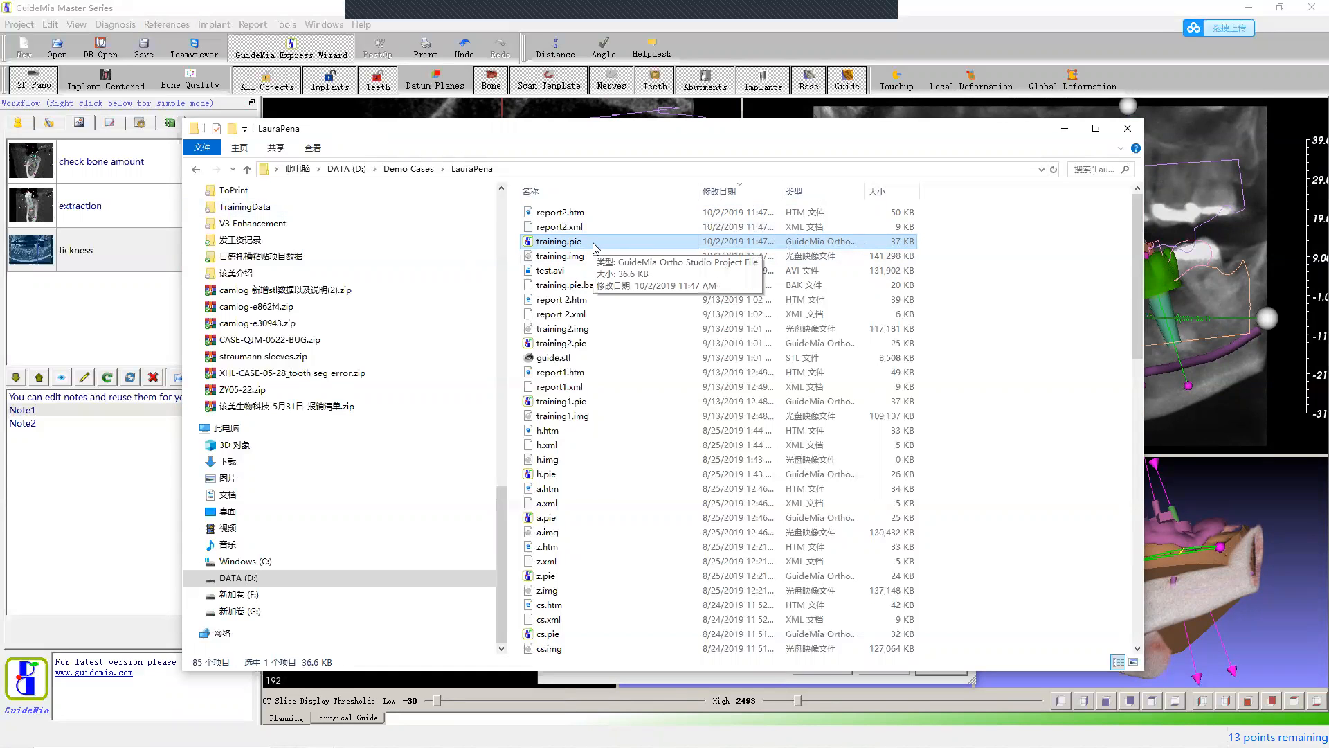
pyautogui.scroll(-18, 593, 246)
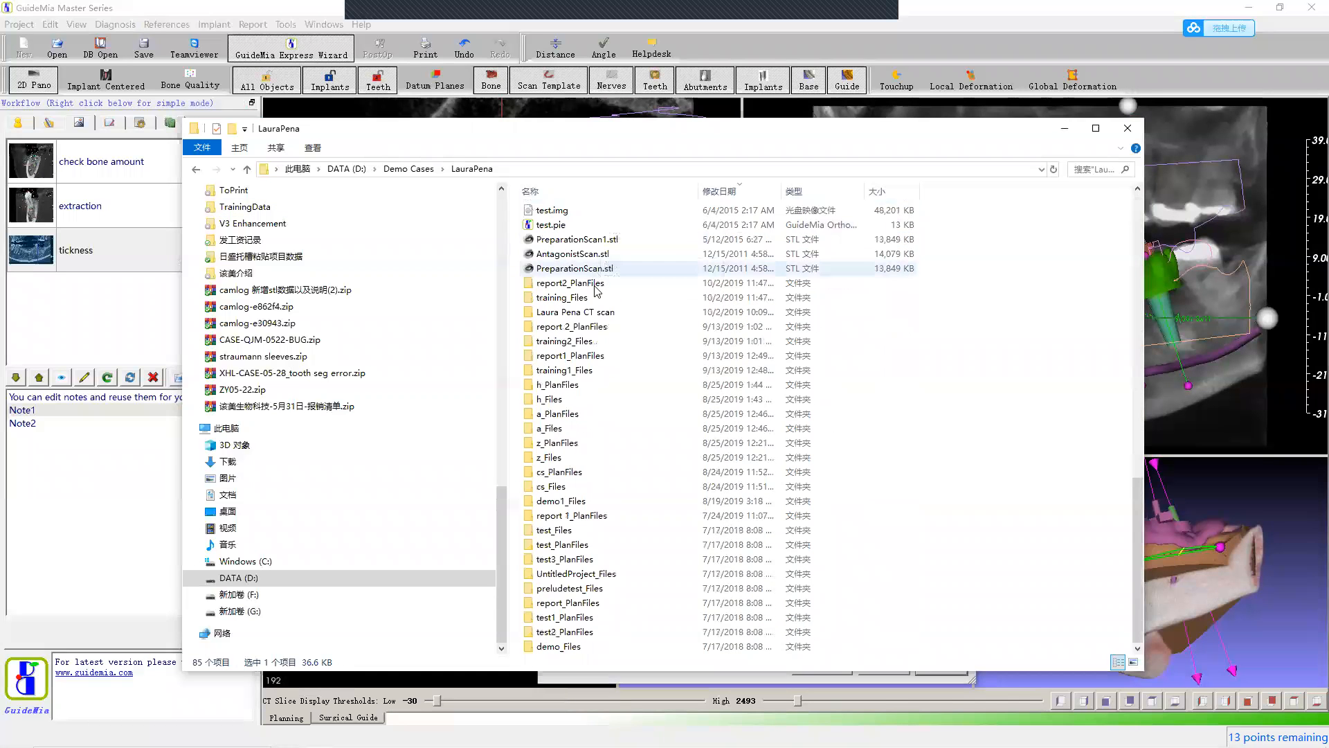
pyautogui.click(565, 343)
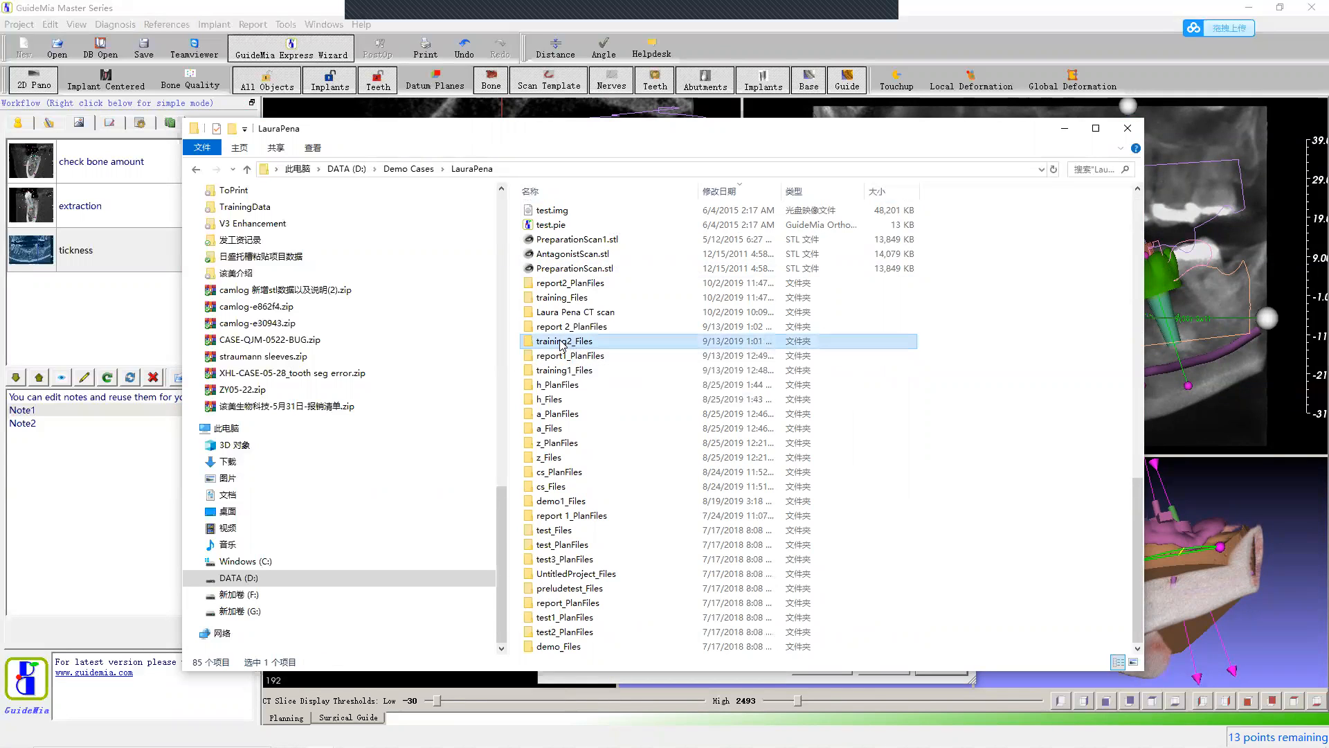
pyautogui.doubleClick(608, 341)
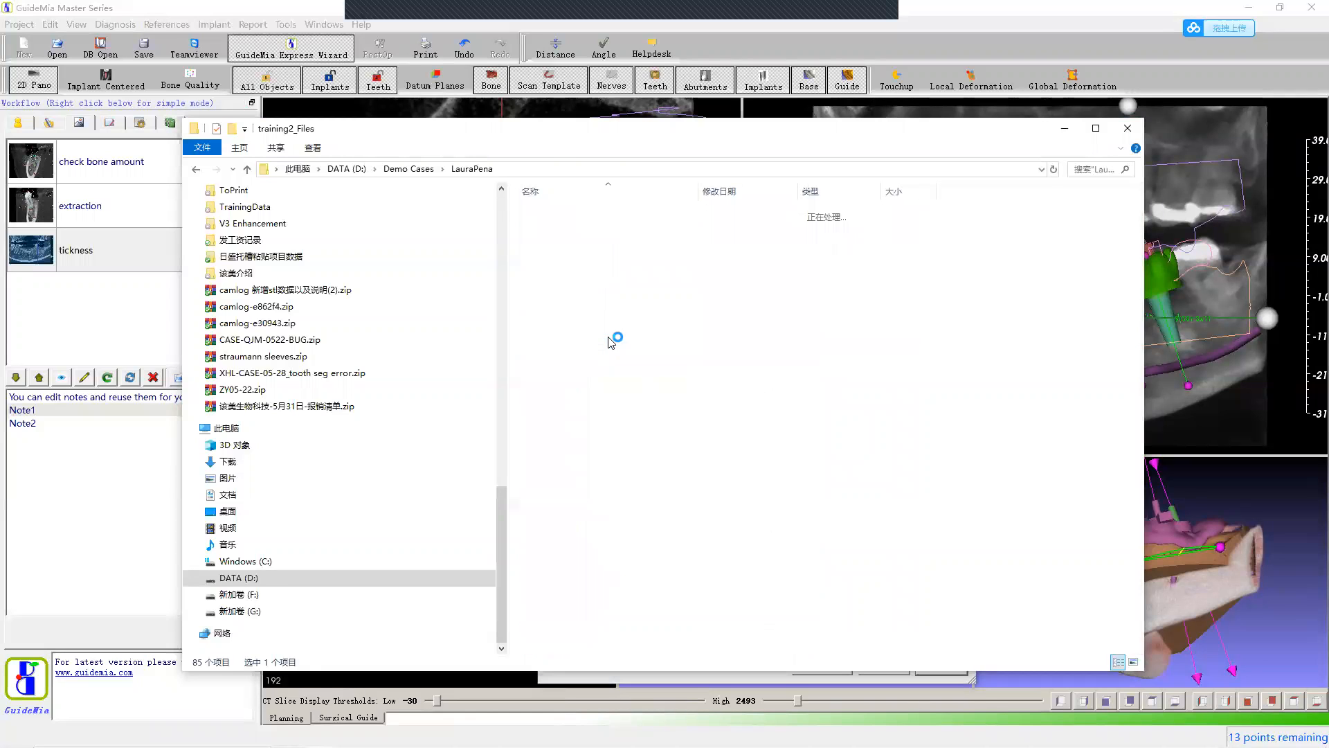
pyautogui.click(475, 171)
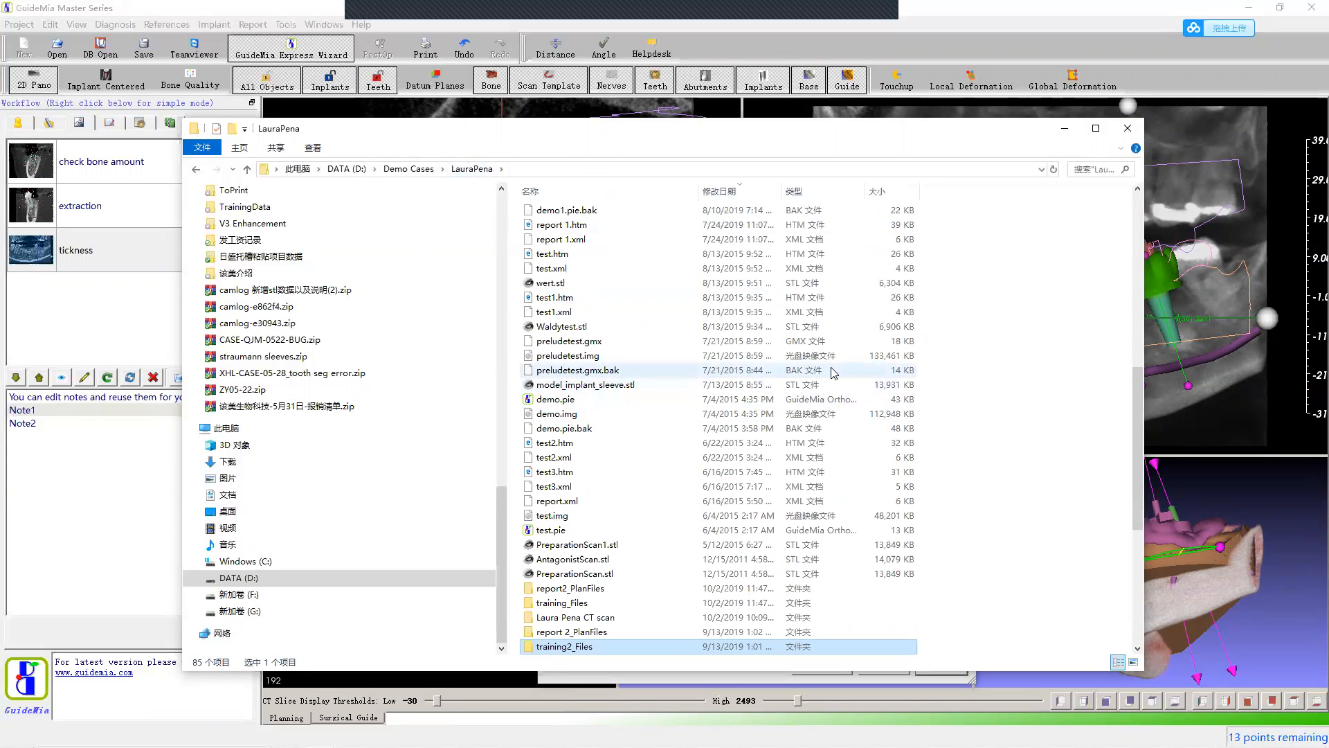
# Step: Select the project file training.pie and the subfolder training_Files together in the patient's case folder to identify them as project data
pyautogui.scroll(5, 665, 311)
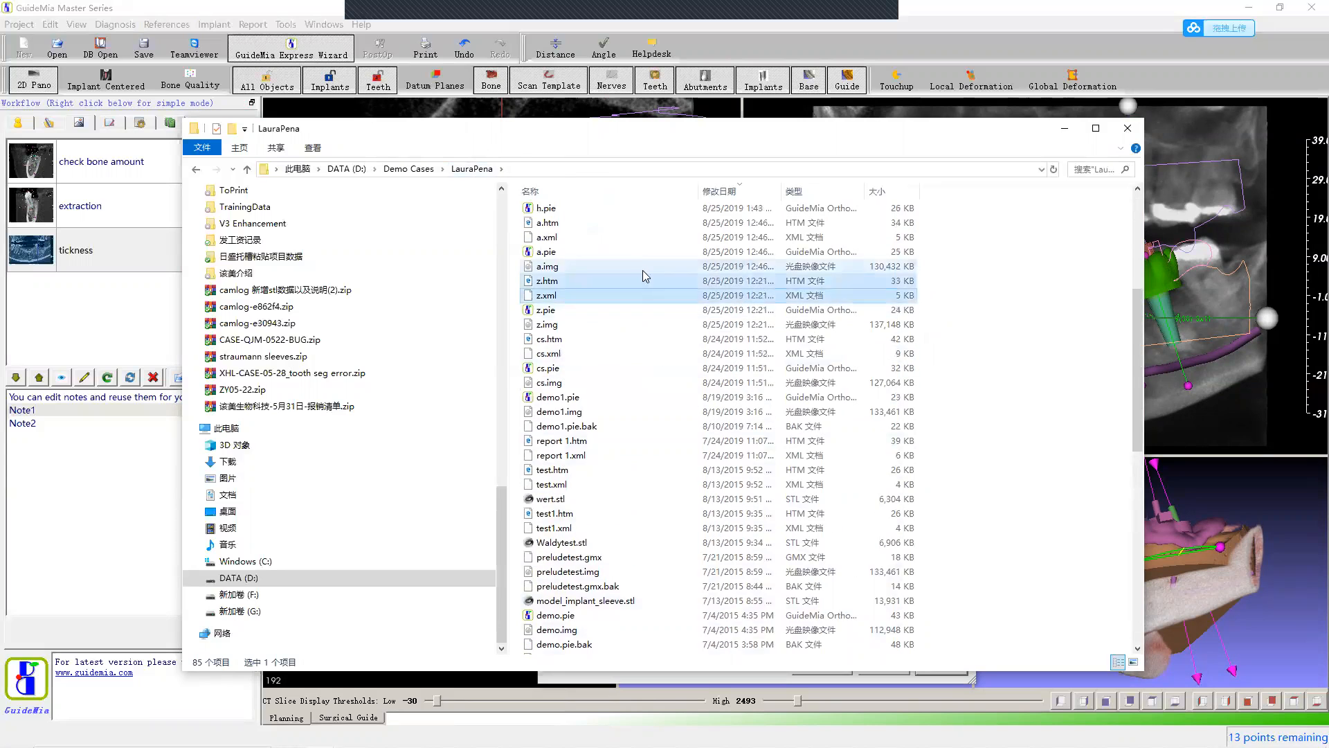
pyautogui.scroll(6, 644, 276)
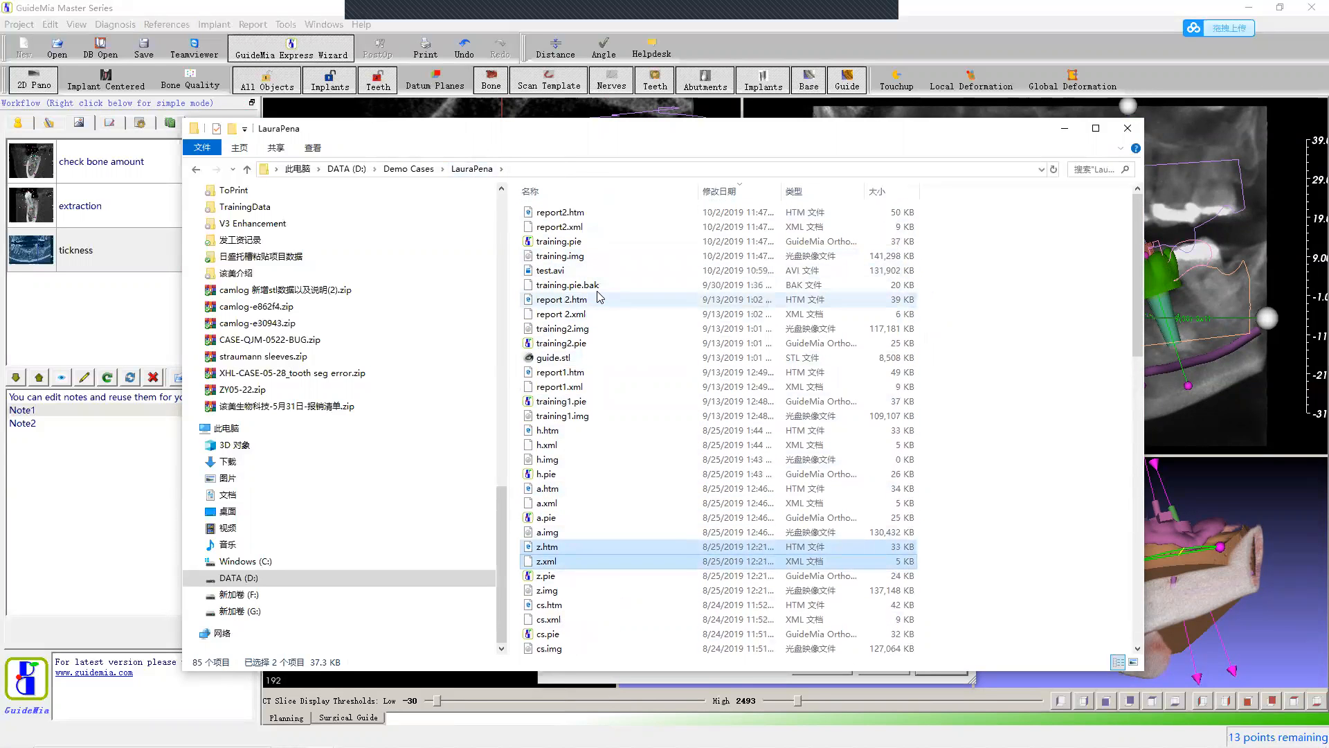
pyautogui.click(592, 241)
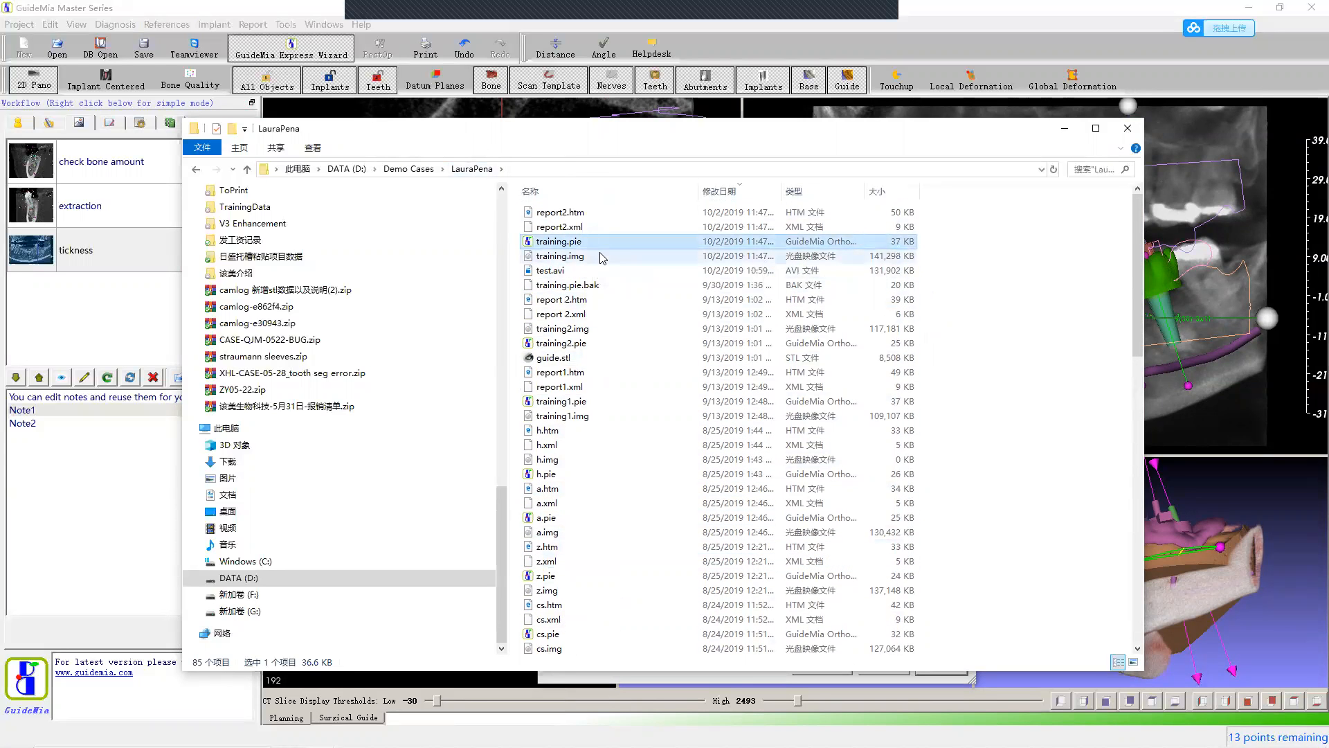
pyautogui.scroll(-4, 606, 277)
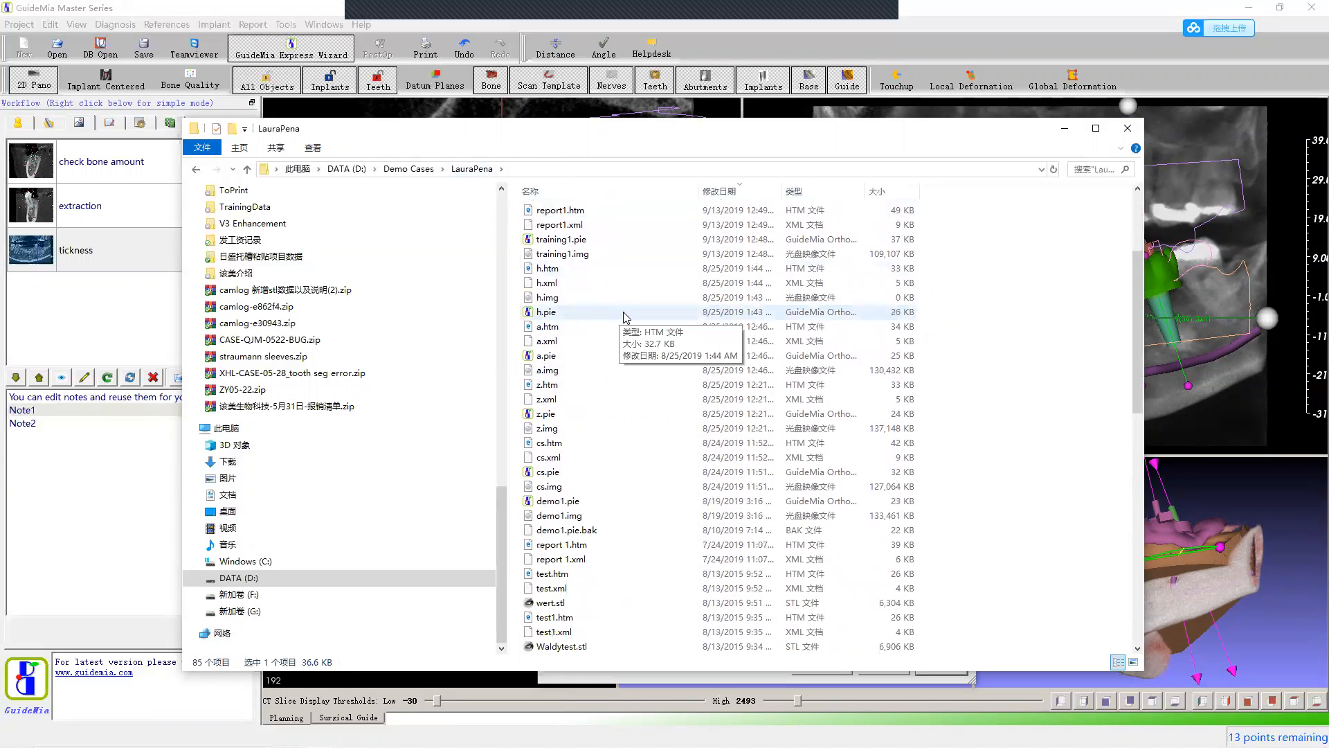
pyautogui.scroll(-10, 626, 317)
pyautogui.scroll(-1, 664, 353)
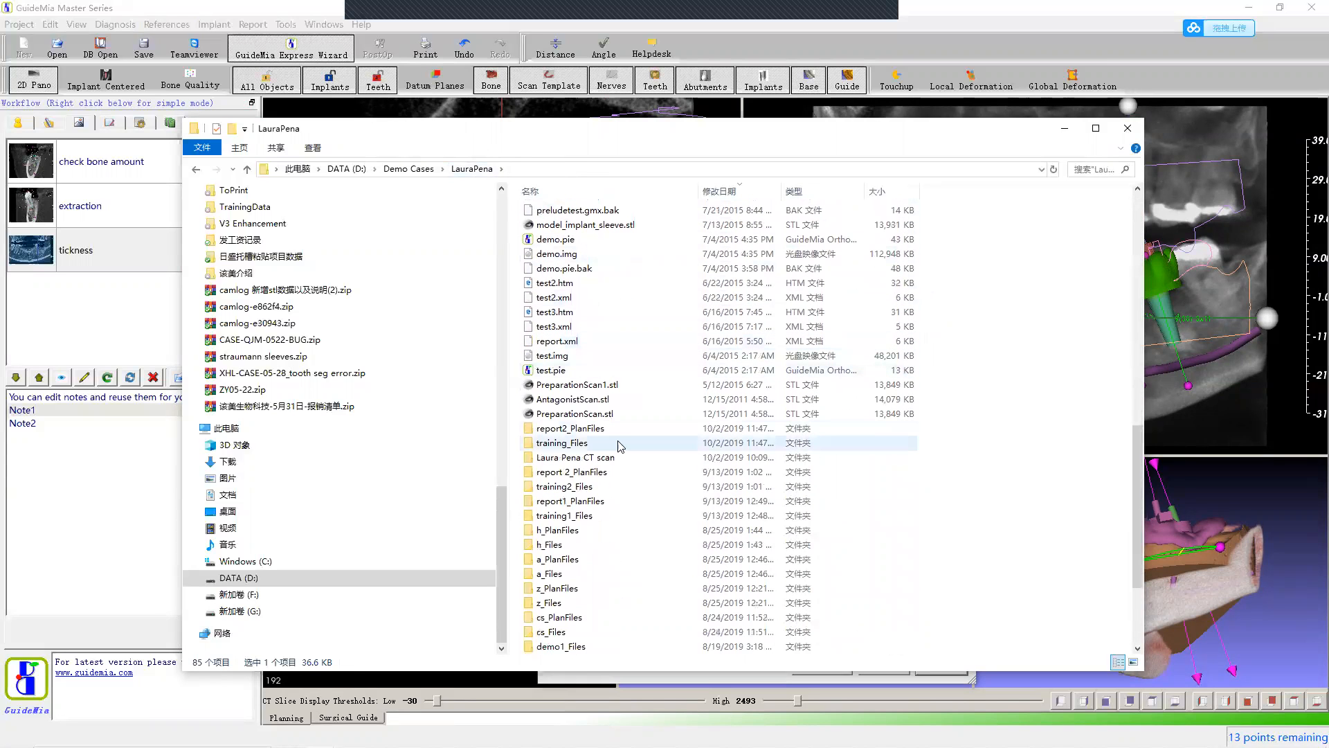
pyautogui.keyDown('ctrl'); pyautogui.click(610, 449); pyautogui.keyUp('ctrl')
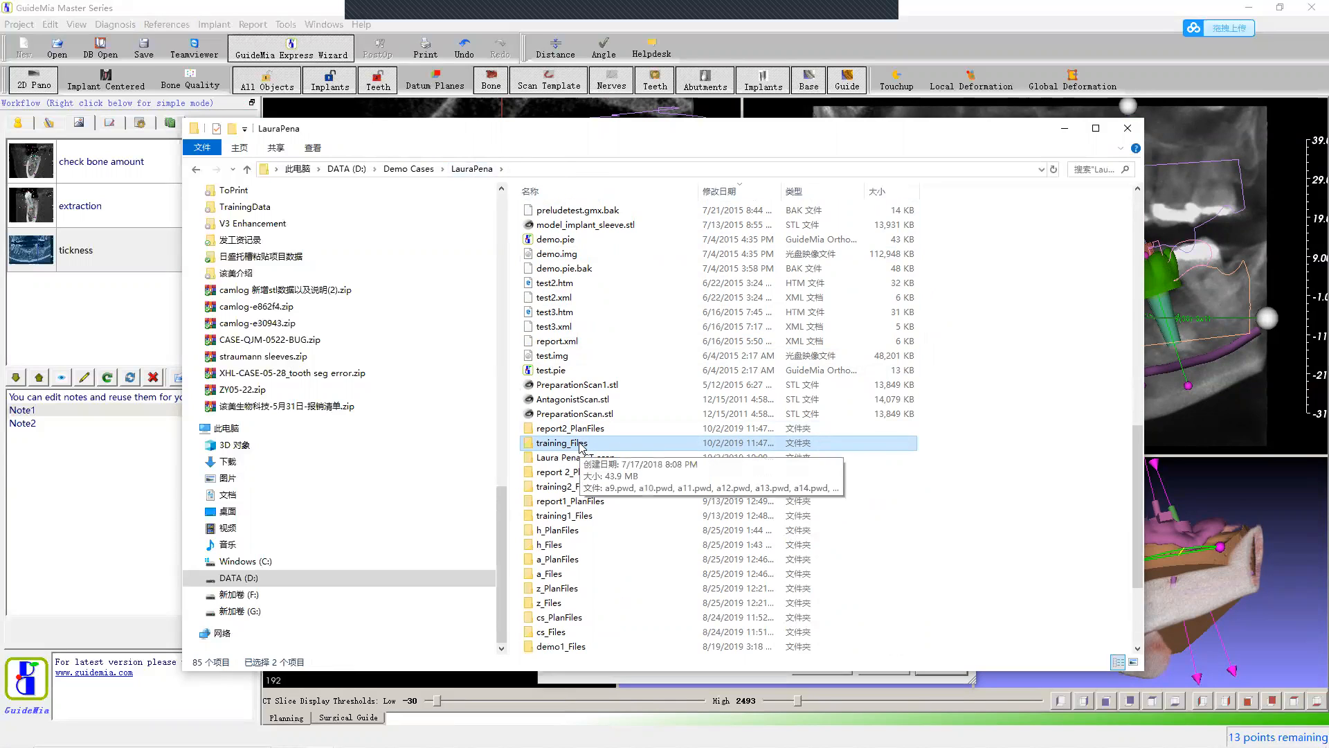
# Step: Add AntagonistScan.stl, PreparationScan.stl and the patient's CT scan folder to the selection as source data, and return to the case folder's file list
pyautogui.keyDown('ctrl'); pyautogui.click(623, 401); pyautogui.keyUp('ctrl')
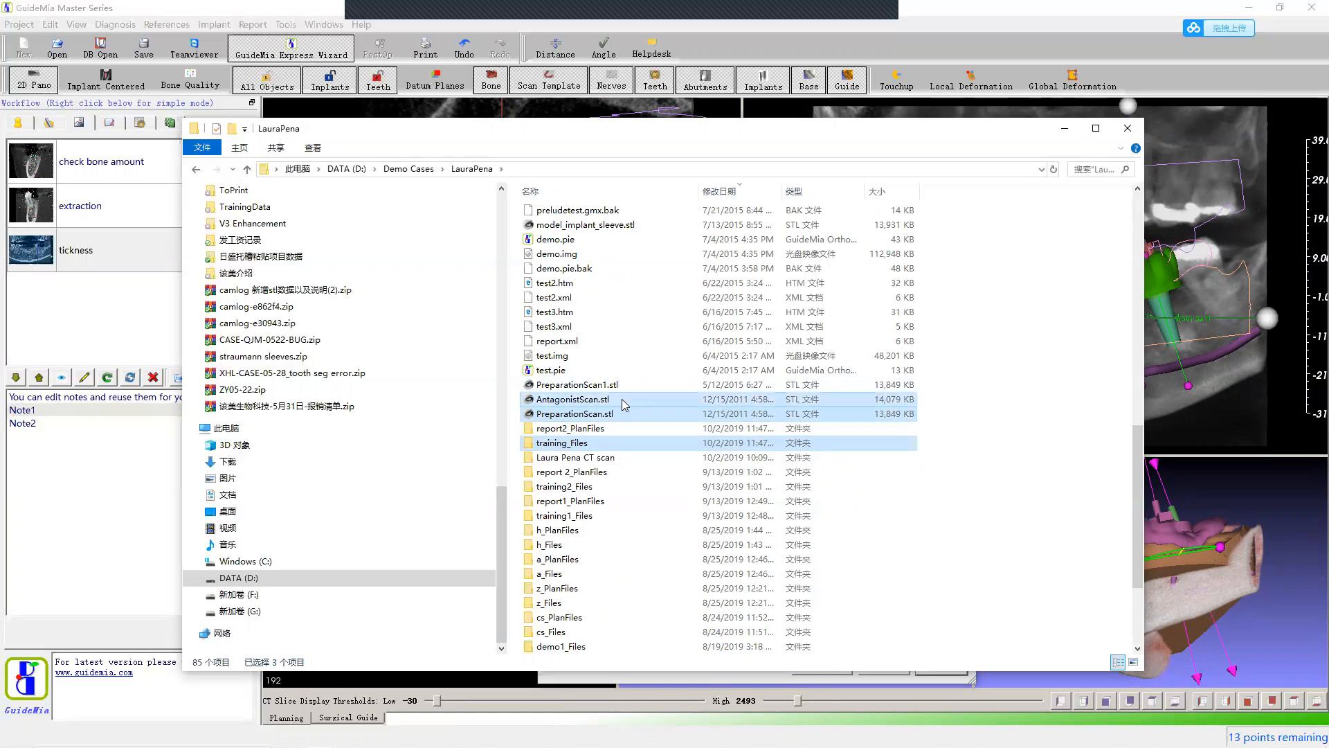
pyautogui.scroll(-3, 634, 400)
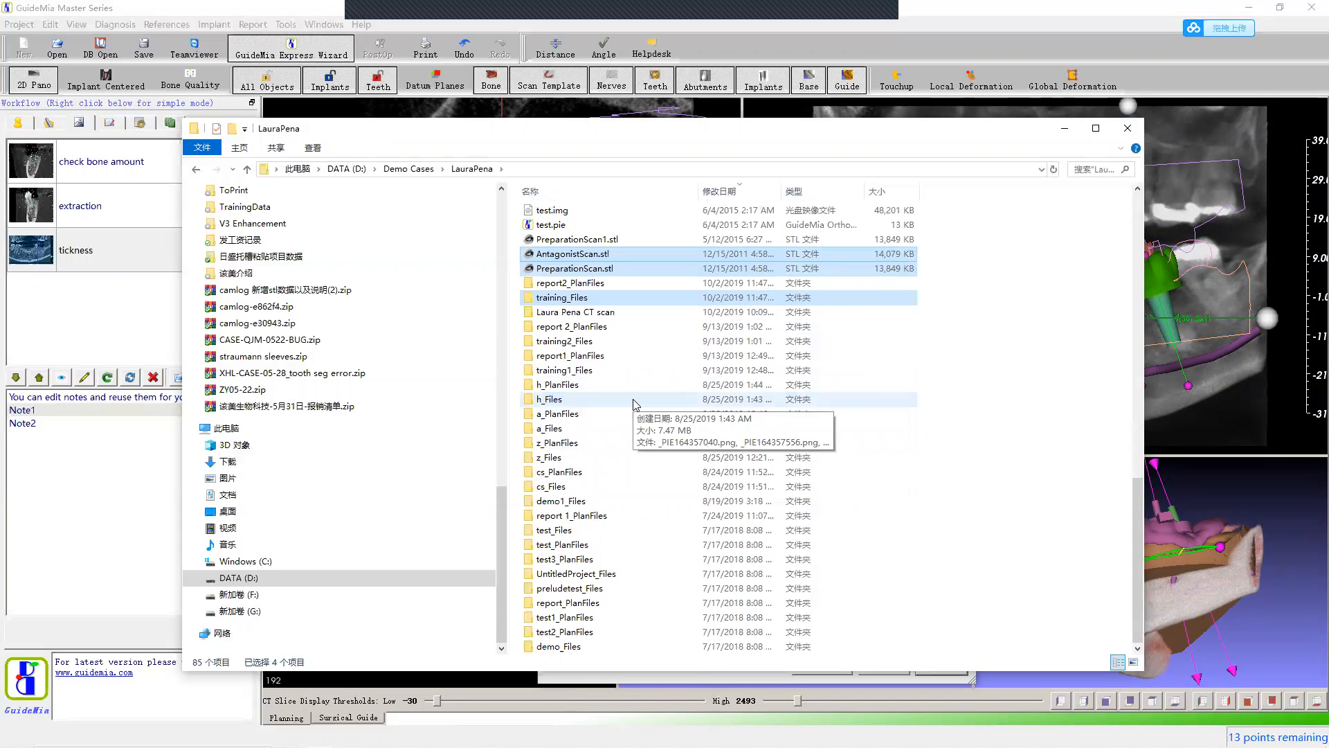
pyautogui.keyDown('ctrl'); pyautogui.click(615, 315); pyautogui.keyUp('ctrl')
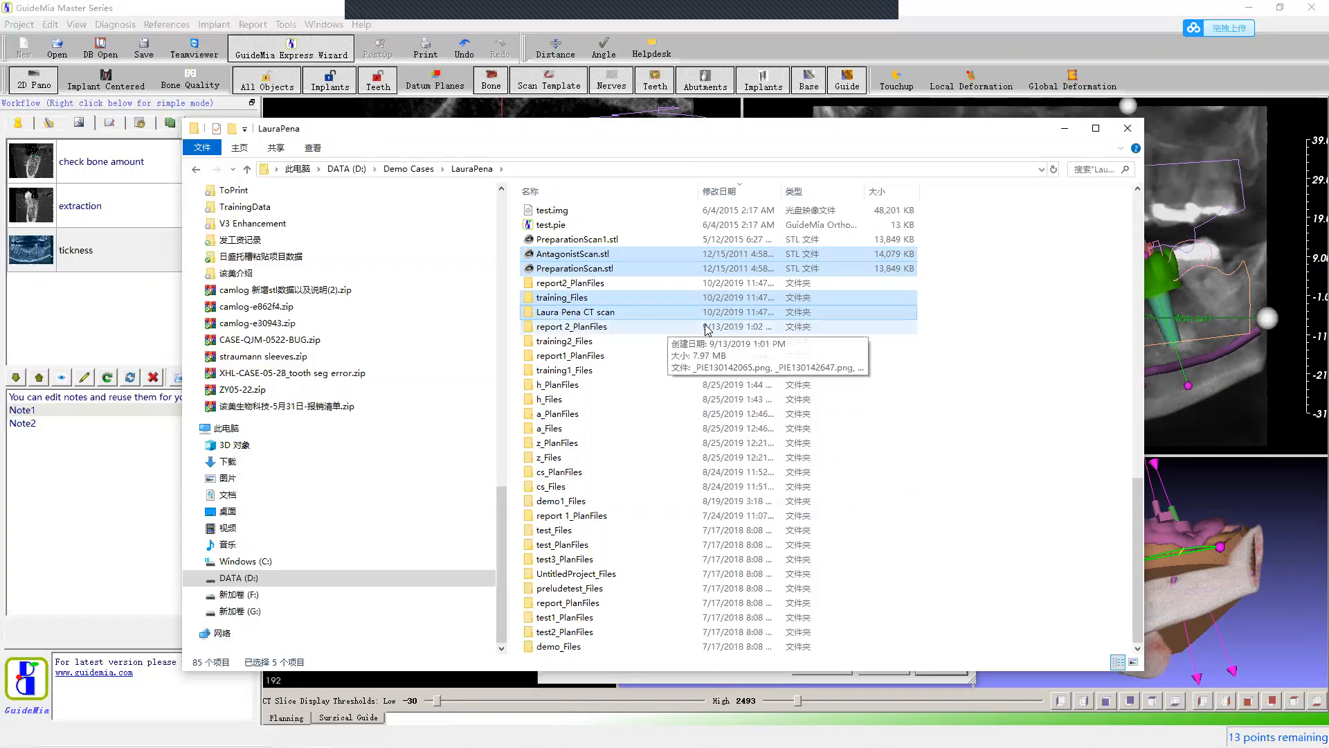
pyautogui.click(472, 170)
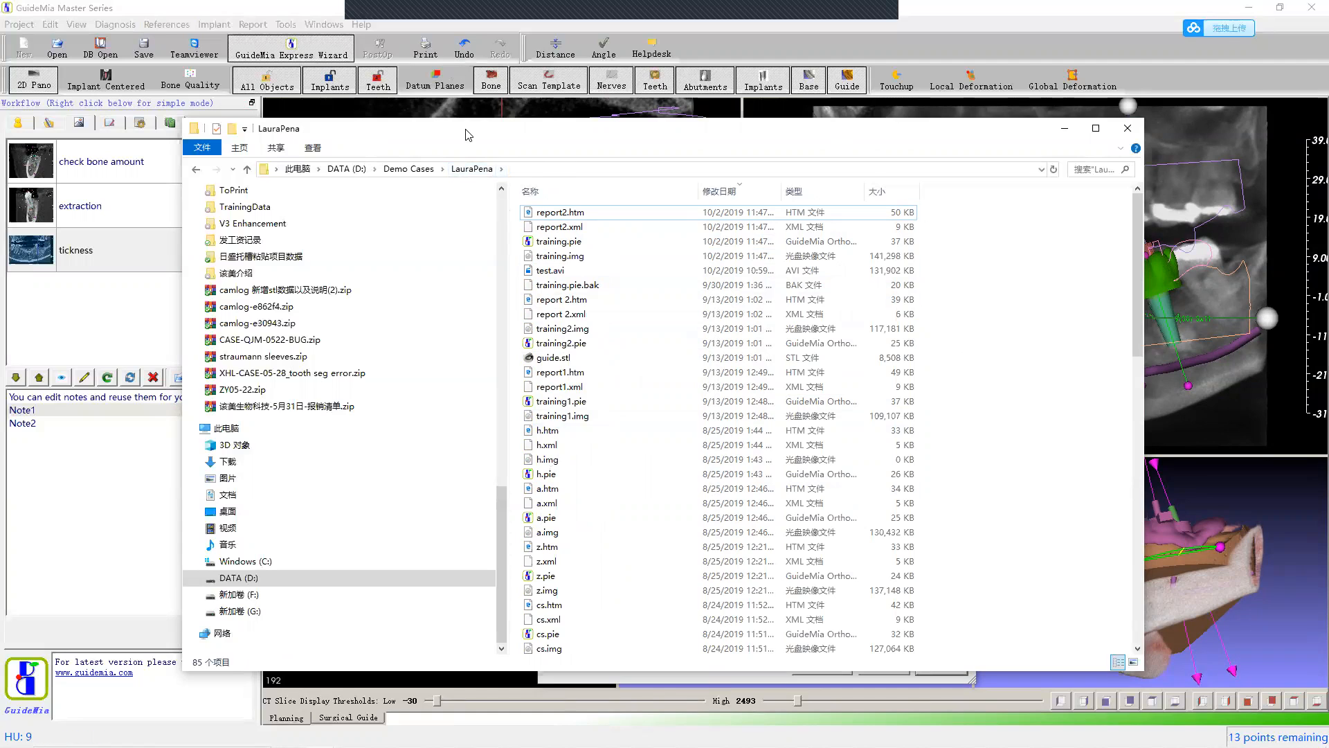
# Step: Switch from File Explorer back to GuideMia Master Series, move the Reporting dialog aside and finish the Express Wizard
pyautogui.moveTo(468, 135); pyautogui.dragTo(489, 167)
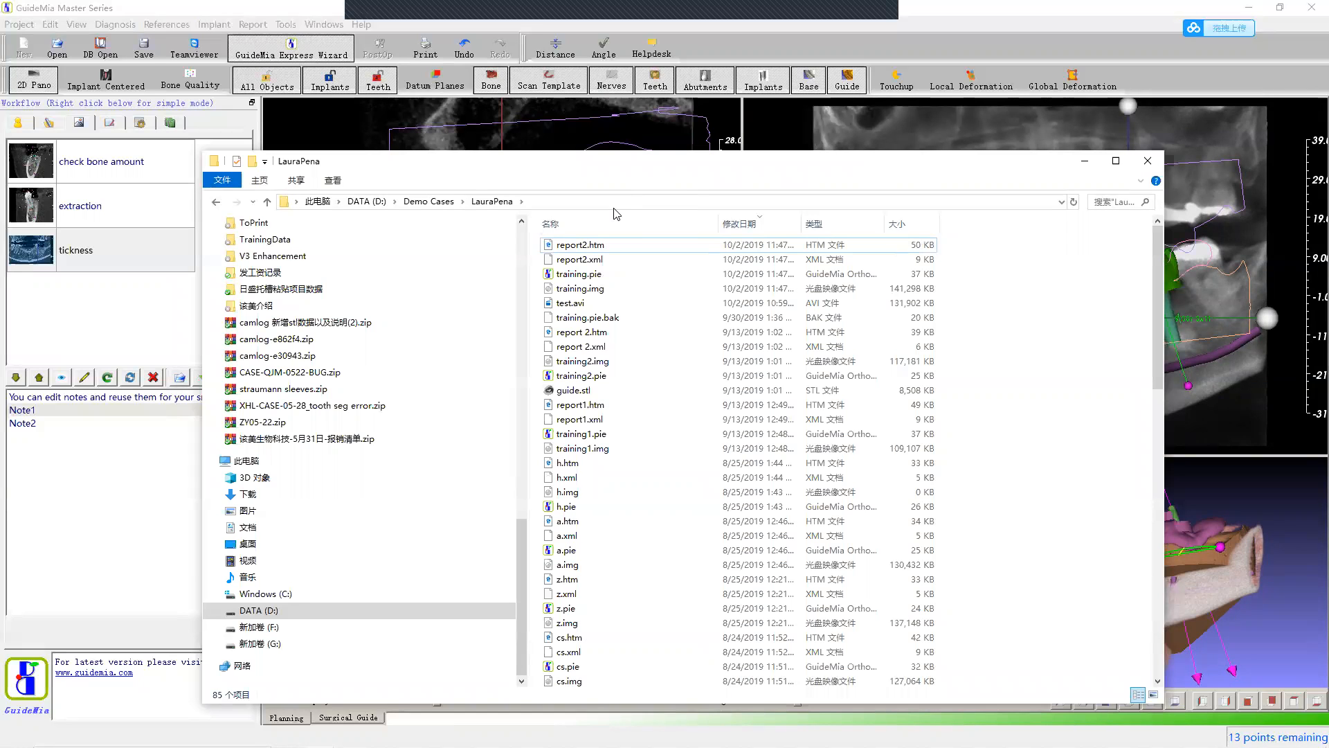
pyautogui.click(914, 5)
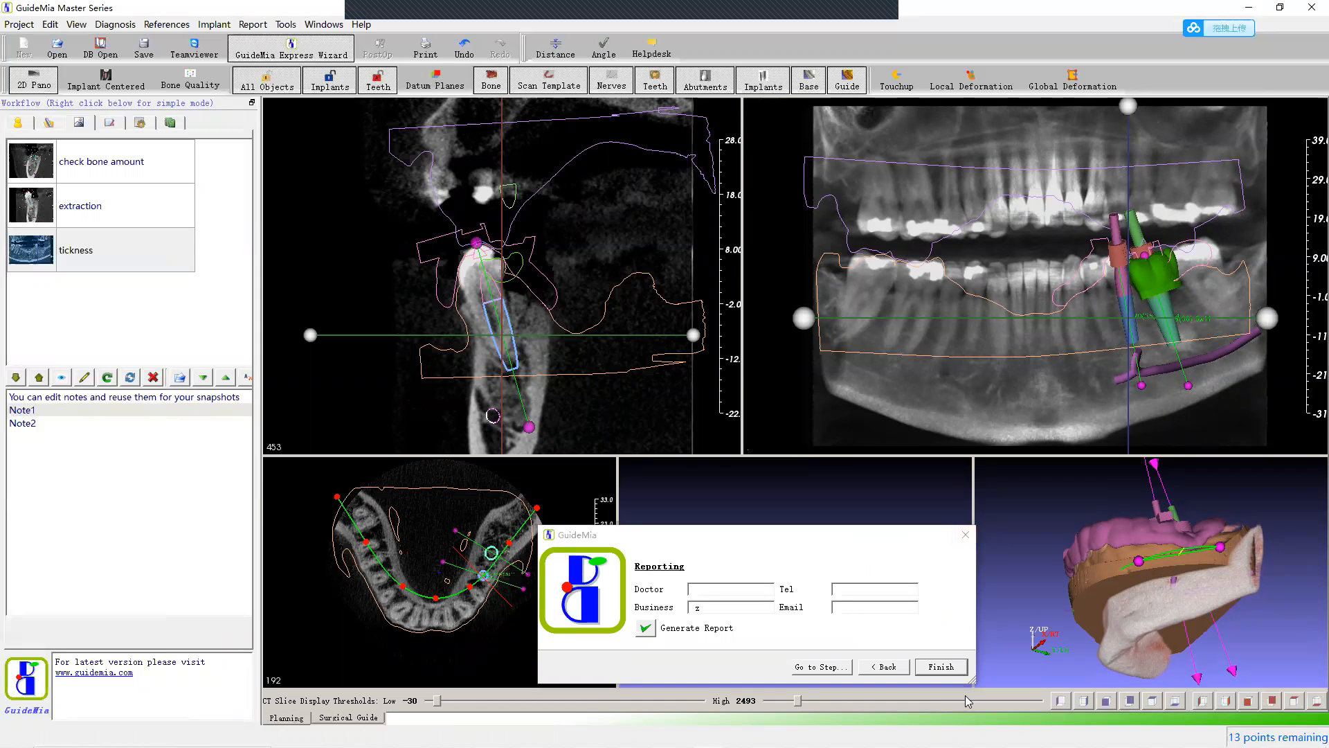
pyautogui.moveTo(801, 535); pyautogui.dragTo(605, 524)
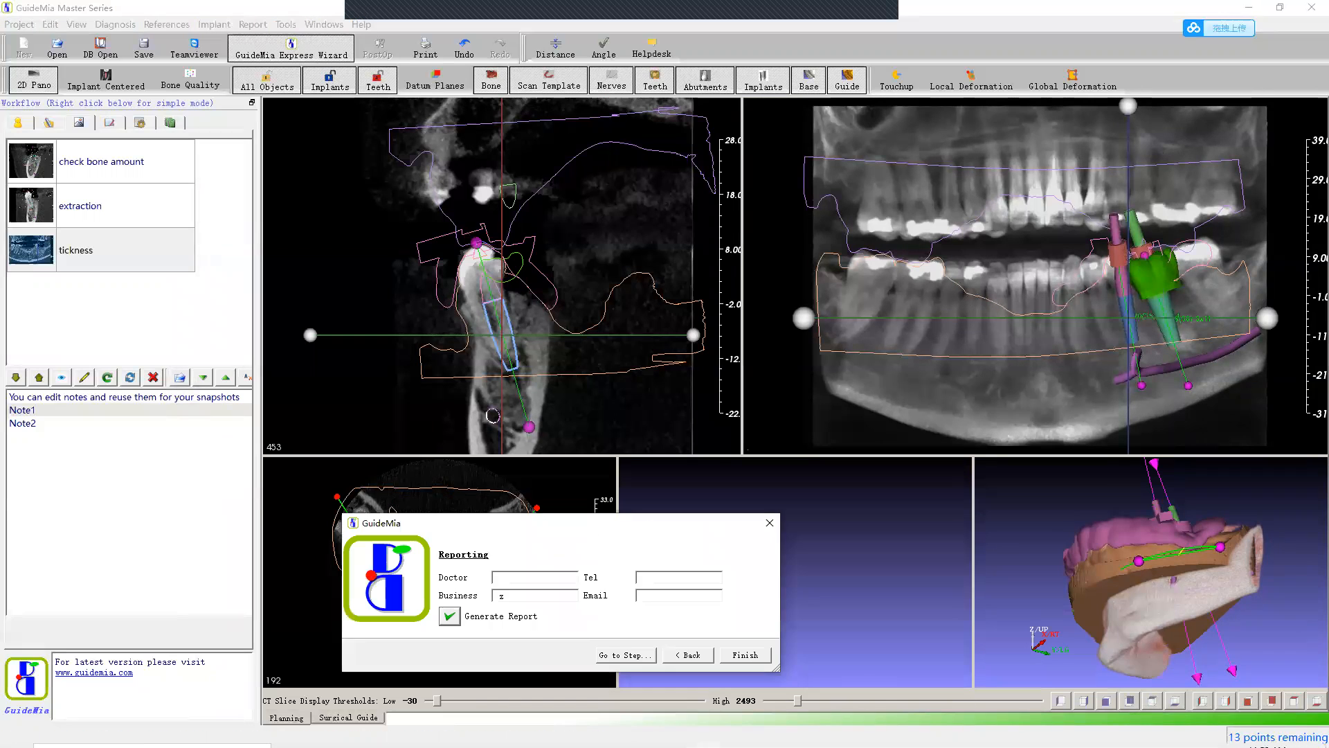
pyautogui.click(747, 658)
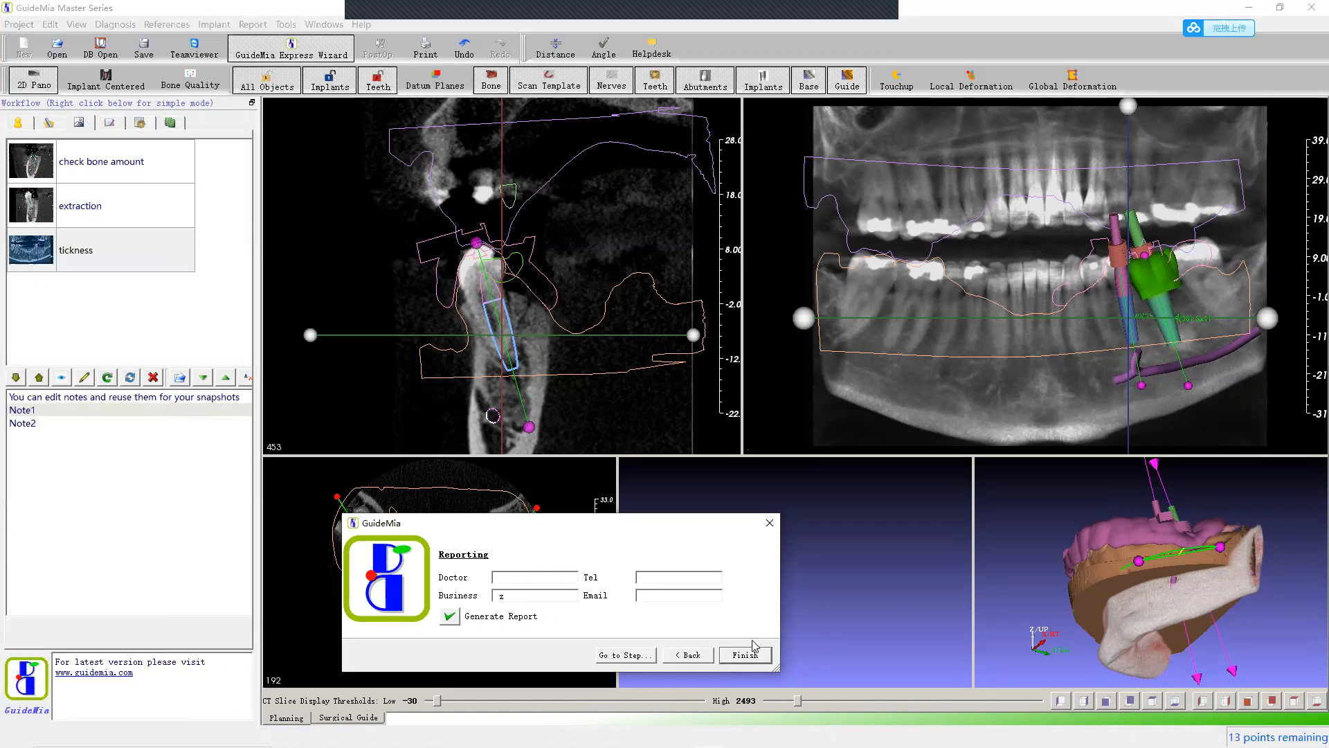
pyautogui.click(746, 658)
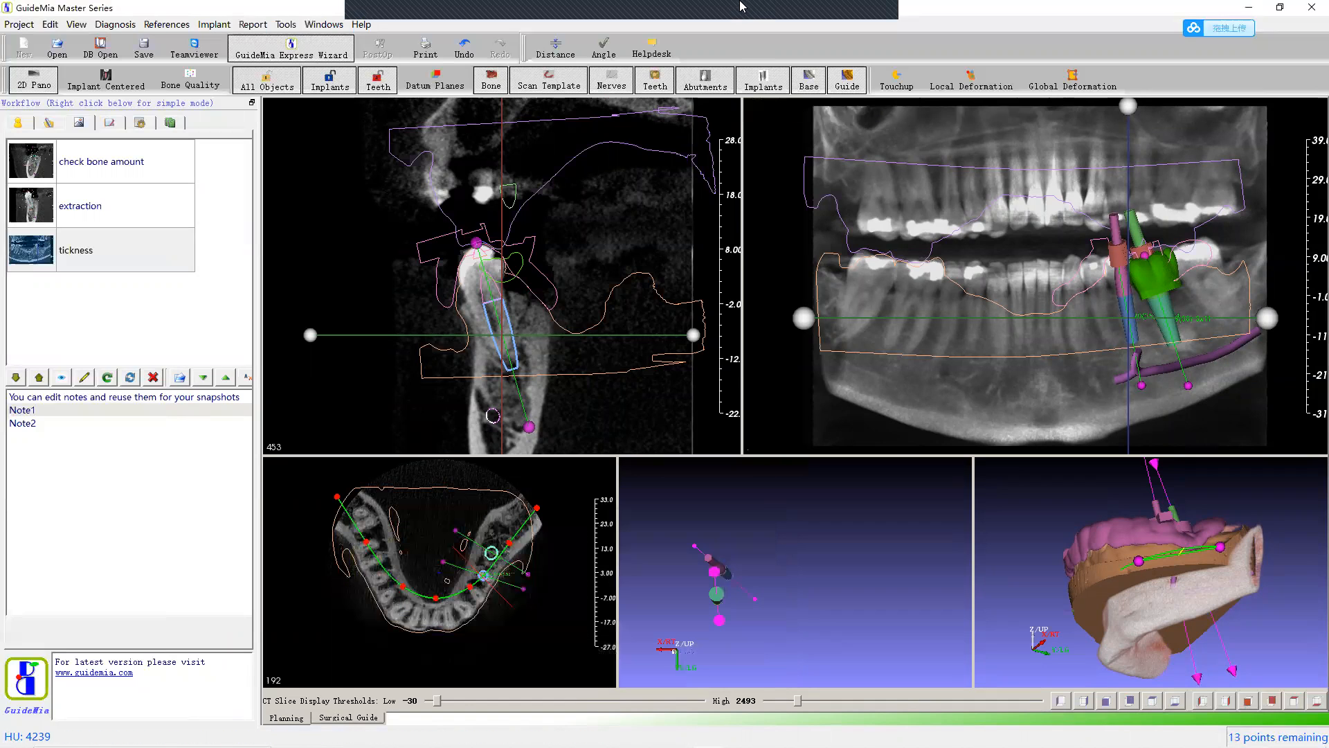